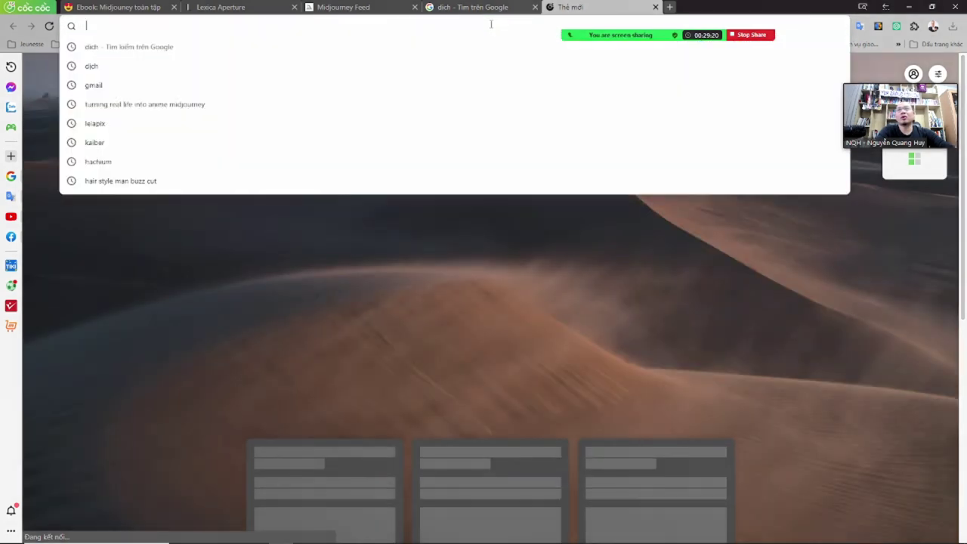
- Search the web for Leonardo.ai and open its official website
{"action": "type", "text": "L"}
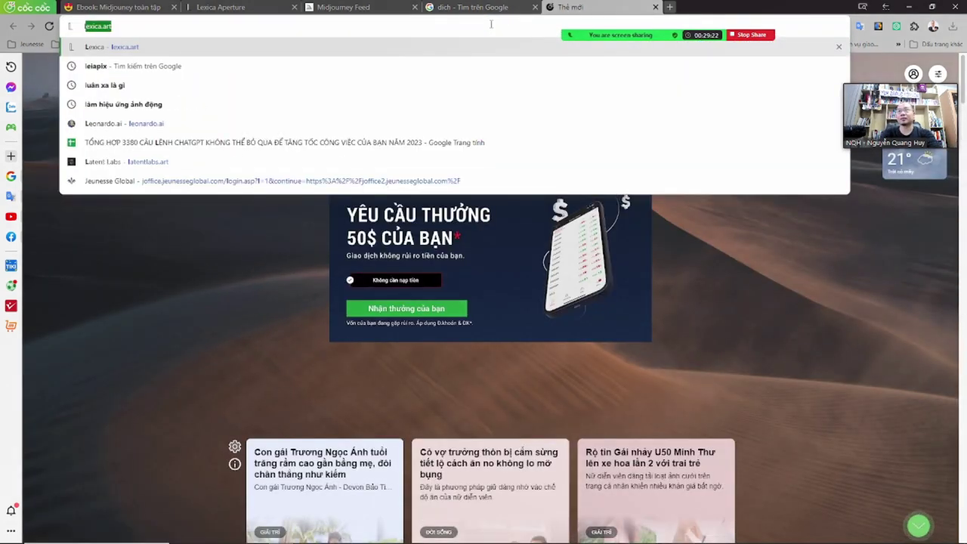
{"action": "type", "text": "e"}
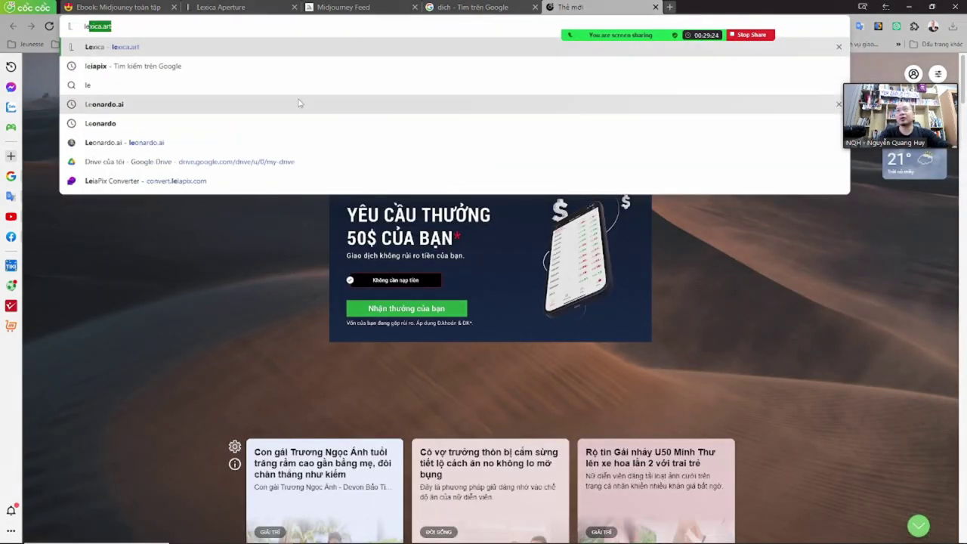
{"action": "left_click", "coordinate": [298, 104]}
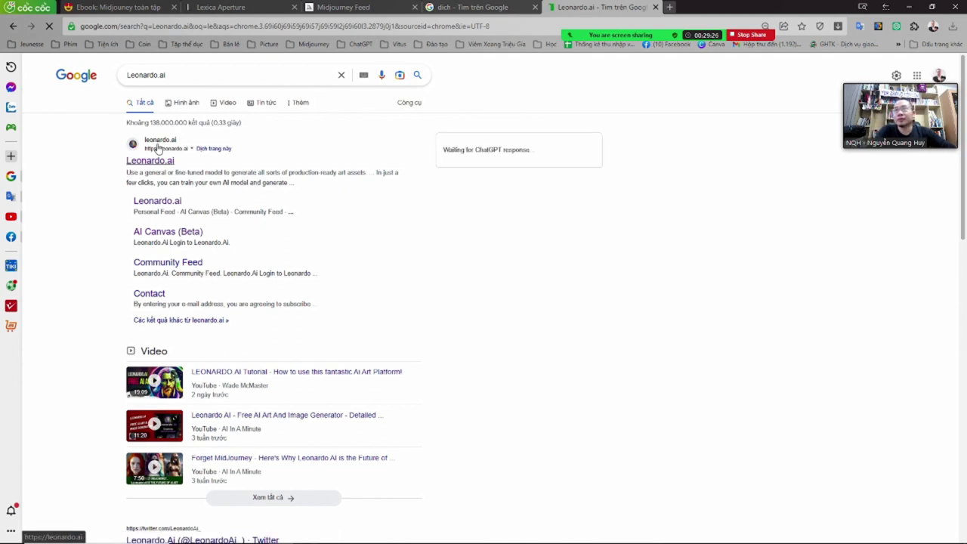
{"action": "left_click", "coordinate": [153, 157]}
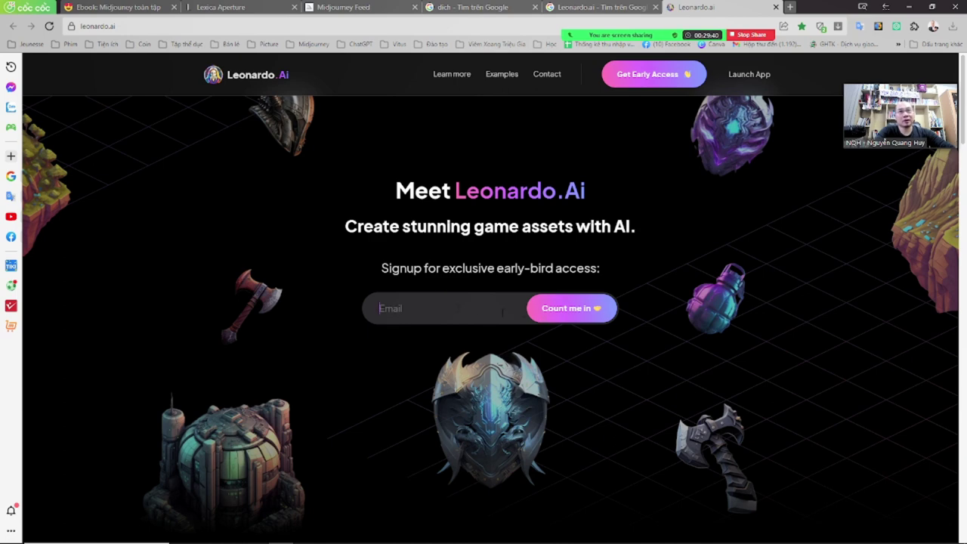
- Launch the Leonardo.Ai app from its website as an already whitelisted user
{"action": "left_click", "coordinate": [747, 76]}
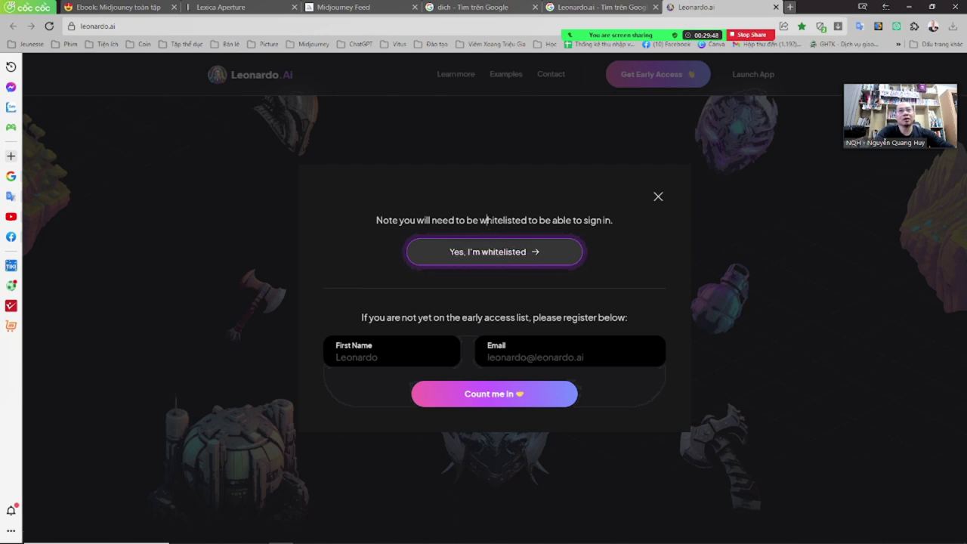
{"action": "mouse_move", "coordinate": [487, 220]}
{"action": "left_mouse_down"}
{"action": "mouse_move", "coordinate": [565, 220]}
{"action": "mouse_move", "coordinate": [479, 220]}
{"action": "left_mouse_up"}
{"action": "left_click_drag", "start_coordinate": [415, 219], "coordinate": [453, 220]}
{"action": "left_click", "coordinate": [416, 220]}
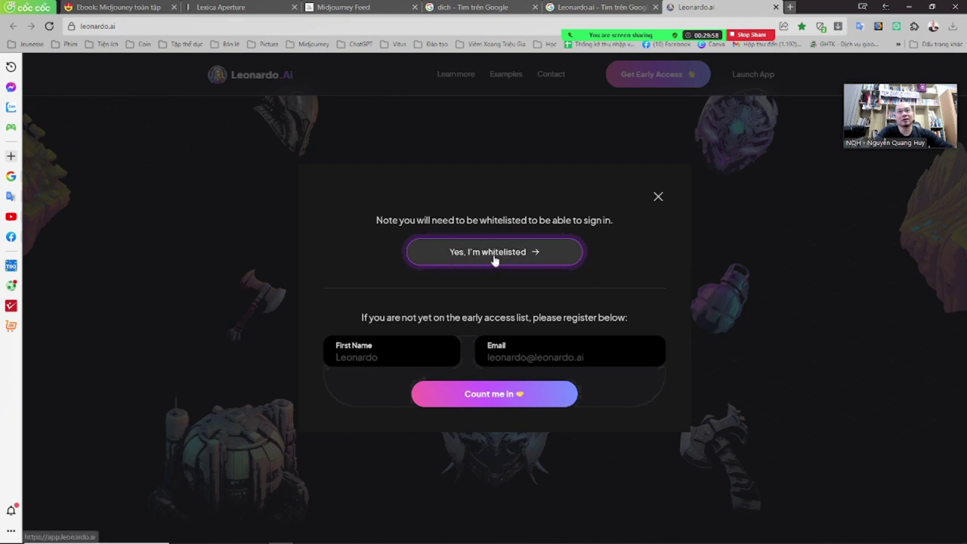
{"action": "left_click", "coordinate": [510, 353]}
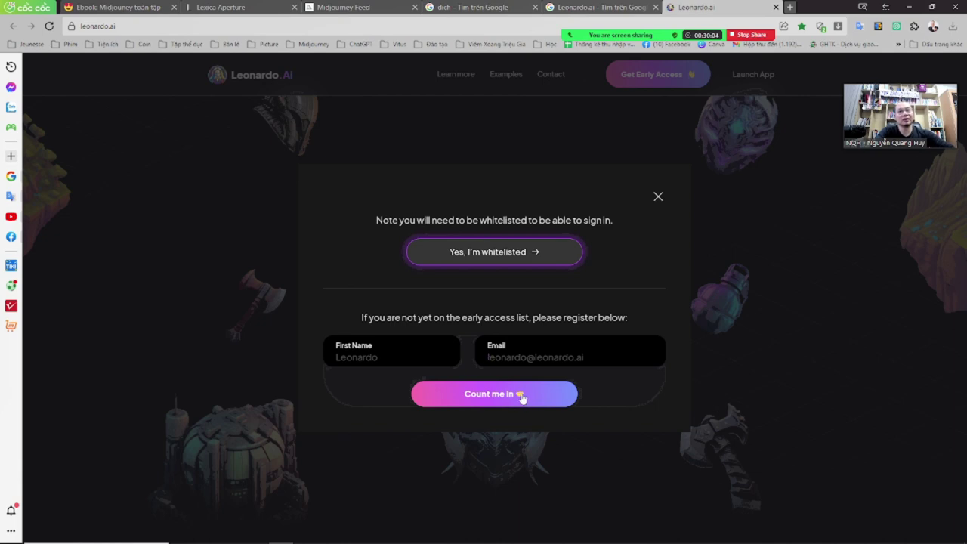
{"action": "left_click", "coordinate": [516, 257]}
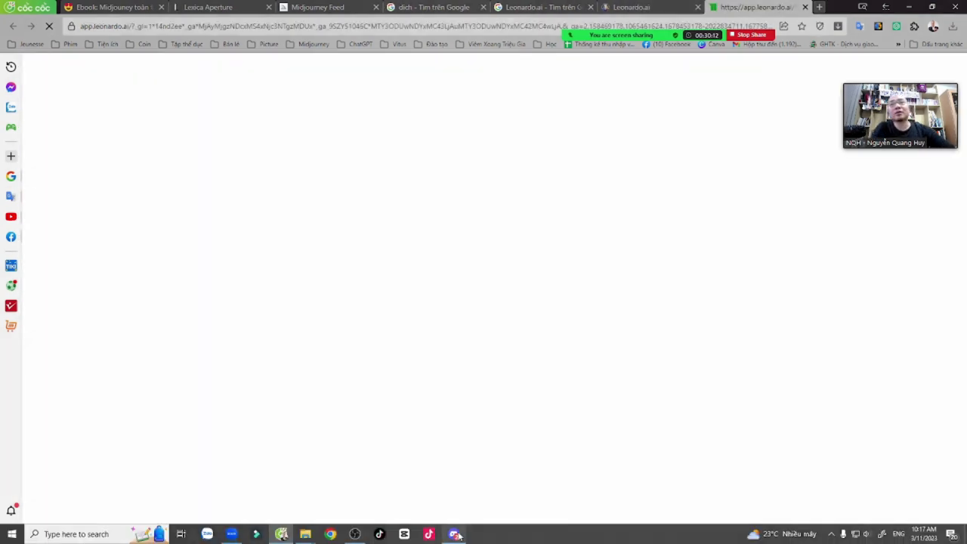
- Switch to Discord, view the Midjourney 1940s art deco interior image grid enlarged, and return to the browser
{"action": "left_click", "coordinate": [453, 534]}
{"action": "left_click", "coordinate": [287, 317]}
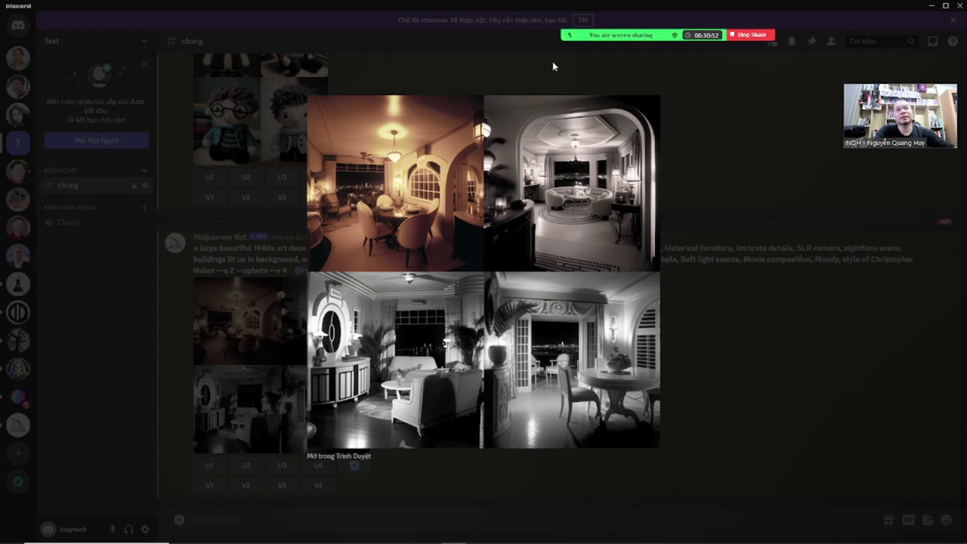
{"action": "left_click", "coordinate": [703, 330]}
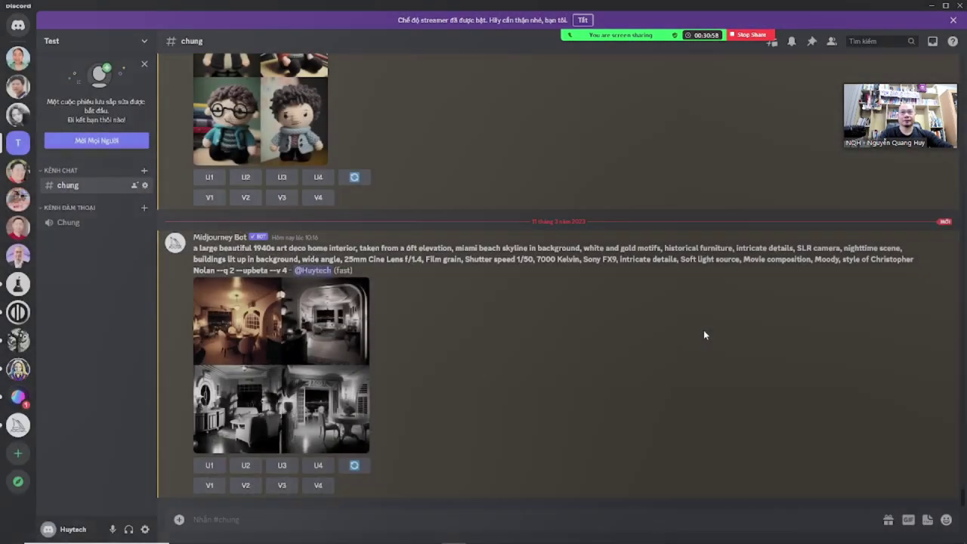
{"action": "key", "text": "alt+Tab"}
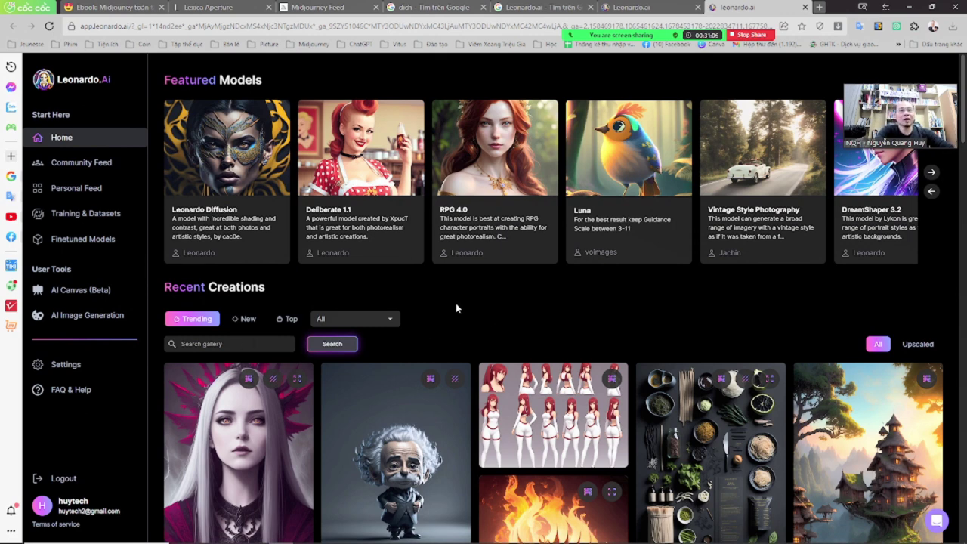
- Open the red-haired woman character sheet from Recent Creations and examine its title, prompt details and negative prompt
{"action": "scroll", "coordinate": [389, 317], "scroll_direction": "down", "scroll_amount": 2}
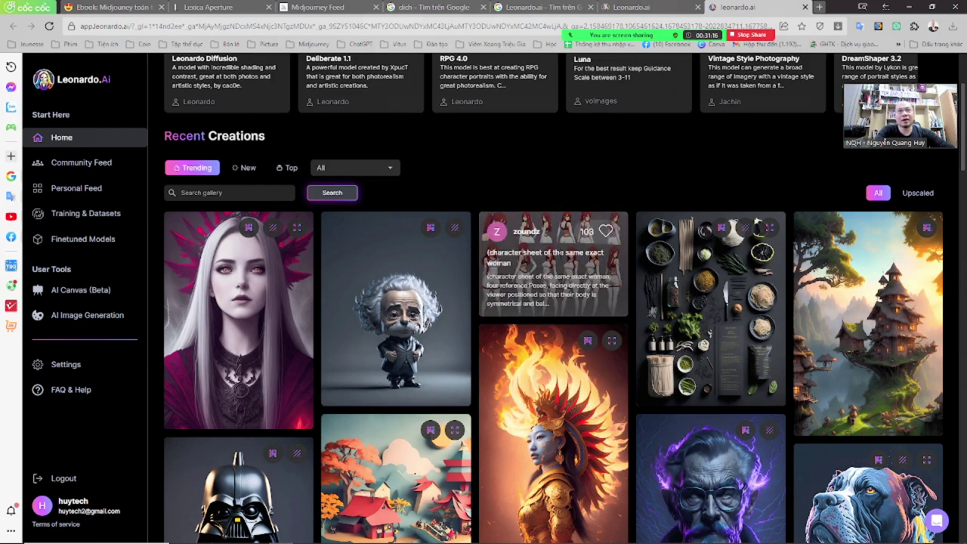
{"action": "left_click", "coordinate": [560, 259]}
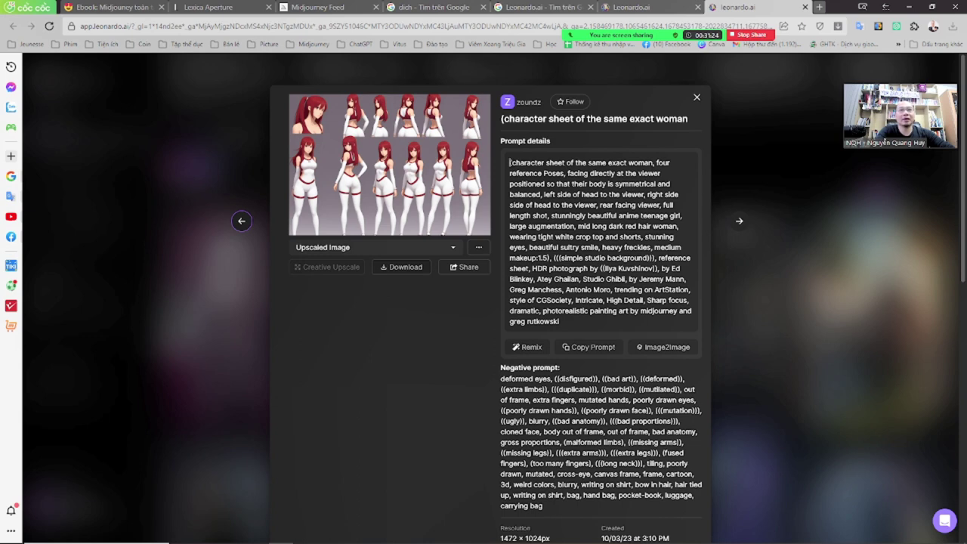
{"action": "left_click_drag", "start_coordinate": [509, 163], "coordinate": [565, 323]}
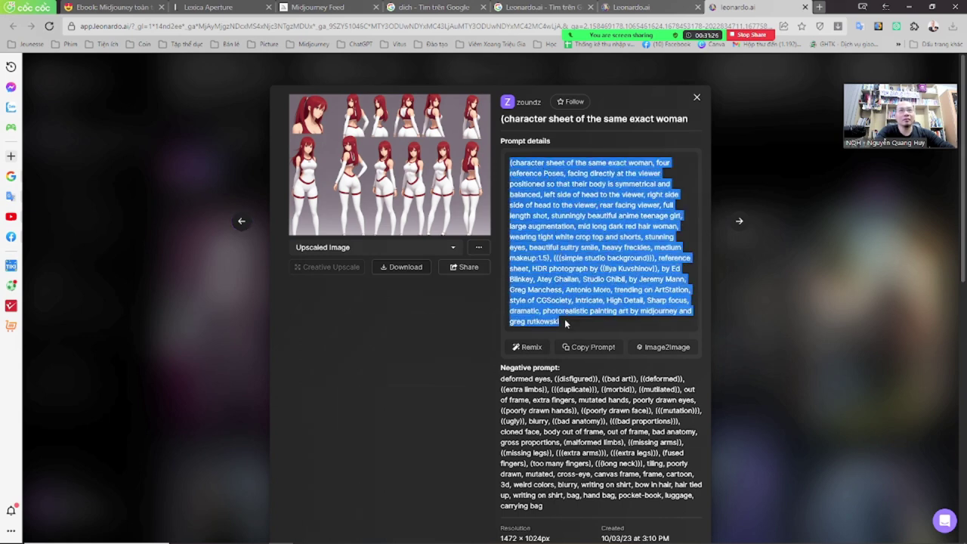
{"action": "left_click", "coordinate": [554, 390]}
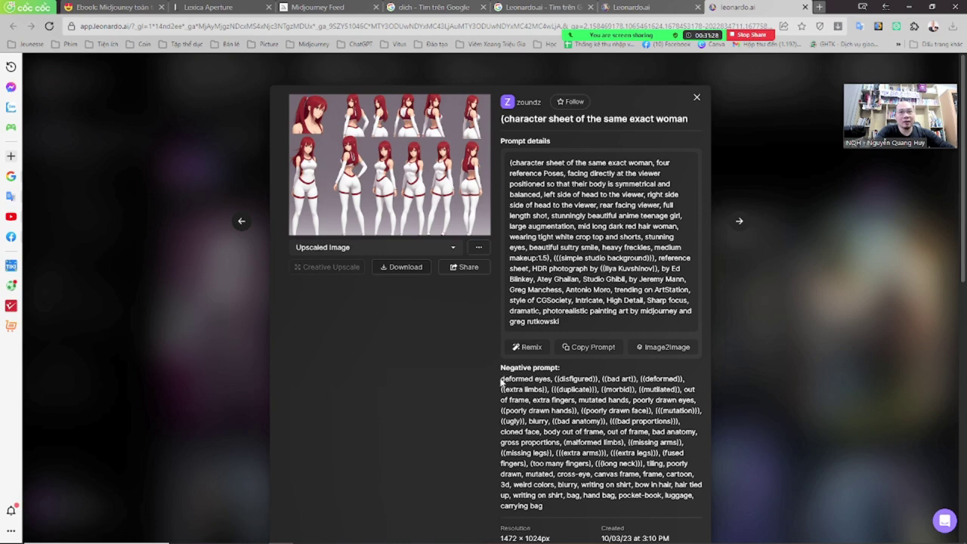
{"action": "left_click_drag", "start_coordinate": [501, 382], "coordinate": [575, 514]}
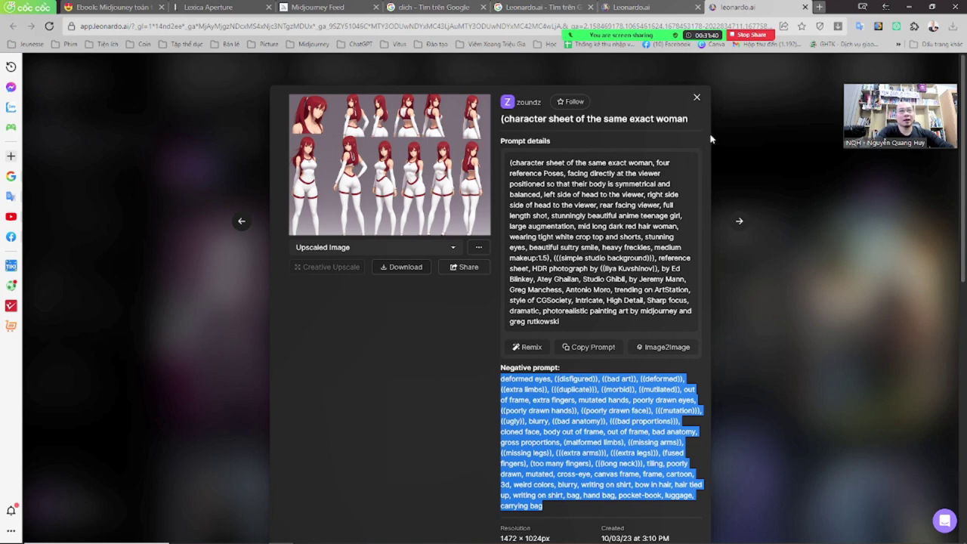
{"action": "left_click_drag", "start_coordinate": [508, 119], "coordinate": [668, 119]}
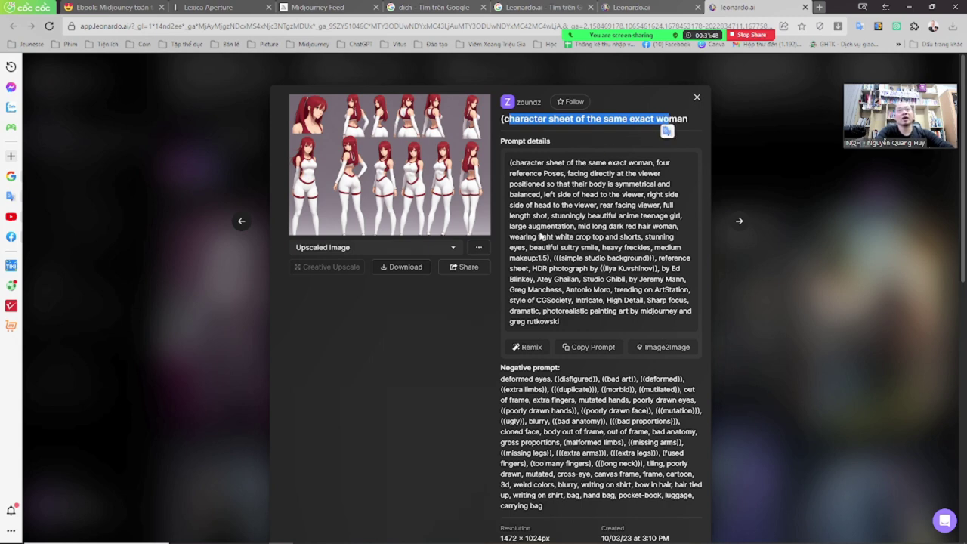
- Copy the character sheet image's full prompt and close its details
{"action": "left_click_drag", "start_coordinate": [510, 162], "coordinate": [577, 323]}
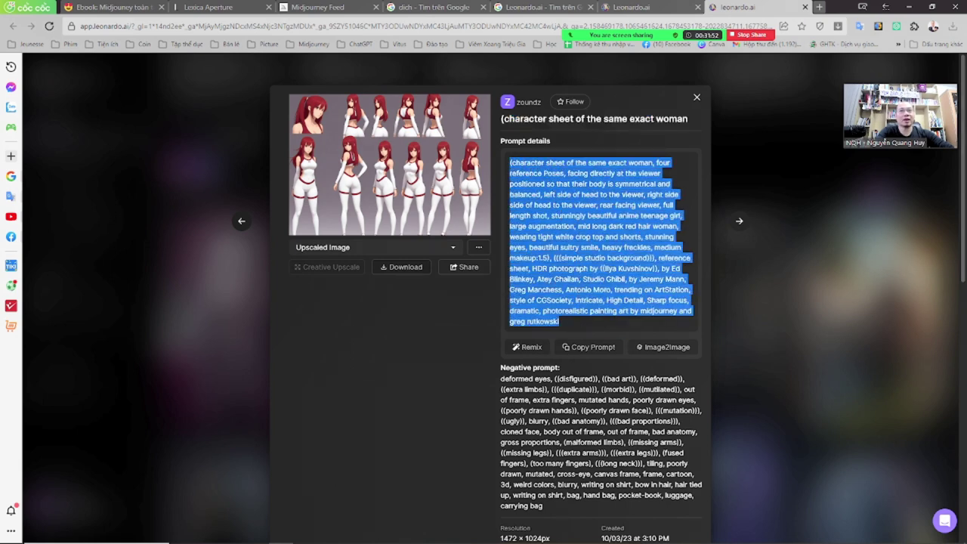
{"action": "left_click", "coordinate": [552, 389]}
{"action": "left_click_drag", "start_coordinate": [501, 384], "coordinate": [554, 515]}
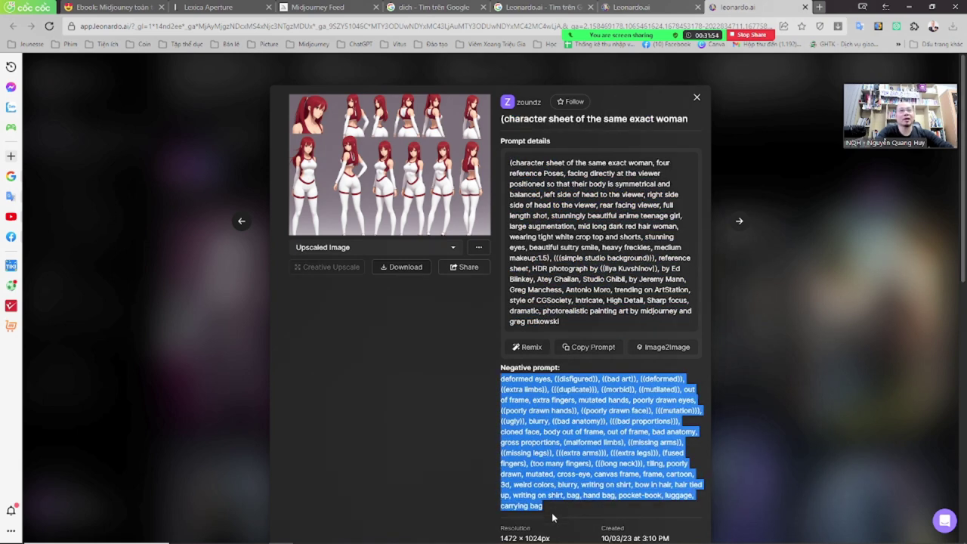
{"action": "left_click", "coordinate": [584, 348]}
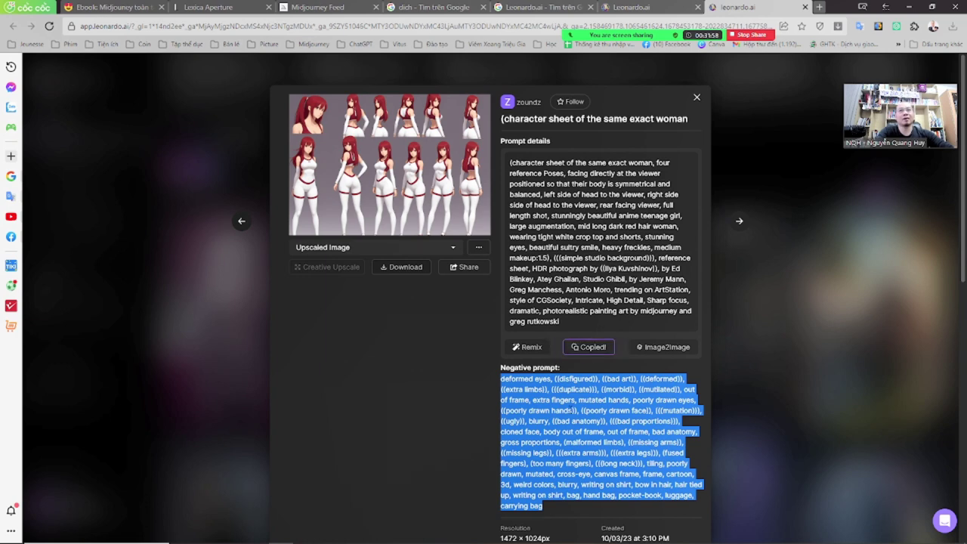
{"action": "left_click", "coordinate": [757, 264]}
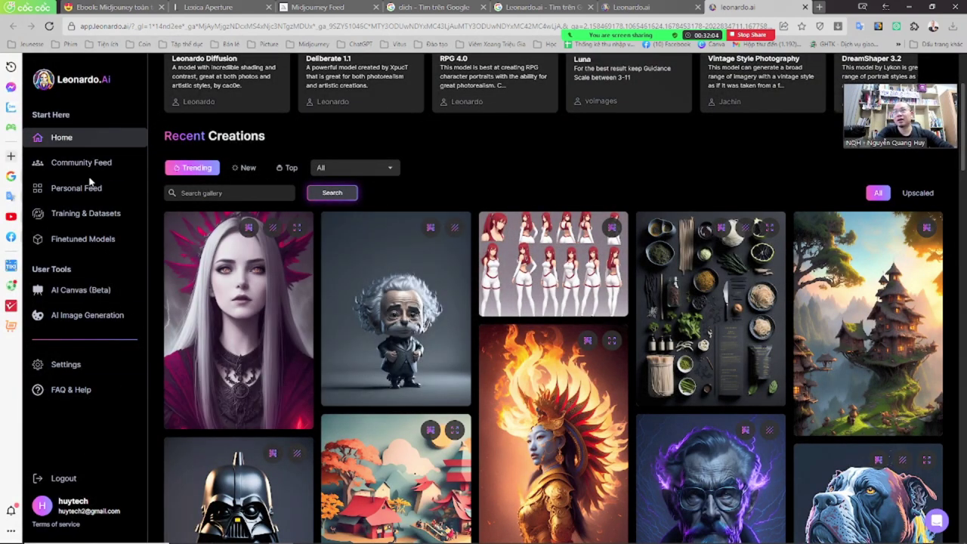
- Open the AI Image Generation tool and replace the existing prompt with the copied character sheet prompt
{"action": "scroll", "coordinate": [363, 324], "scroll_direction": "up", "scroll_amount": 2}
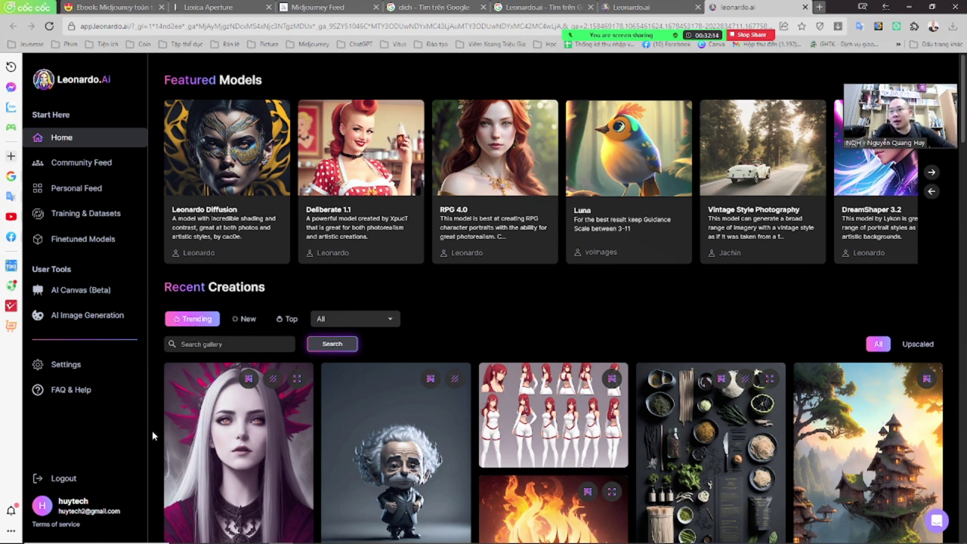
{"action": "mouse_move", "coordinate": [169, 416]}
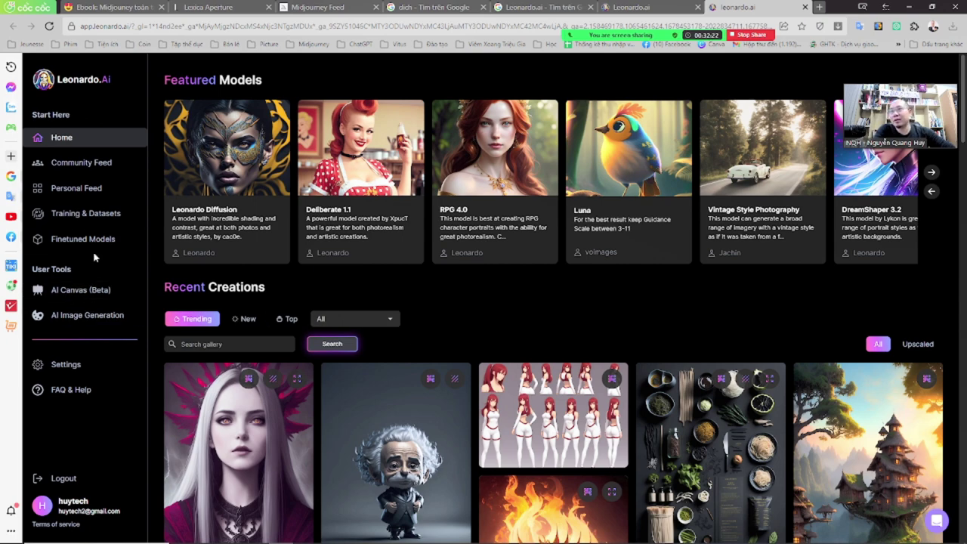
{"action": "left_click", "coordinate": [86, 317]}
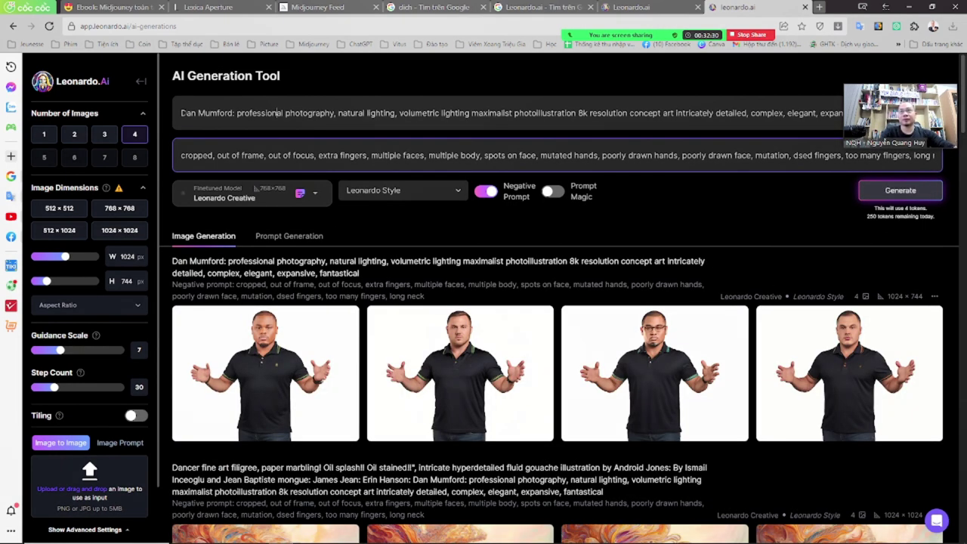
{"action": "triple_click", "coordinate": [181, 113]}
{"action": "key", "text": "ctrl+v"}
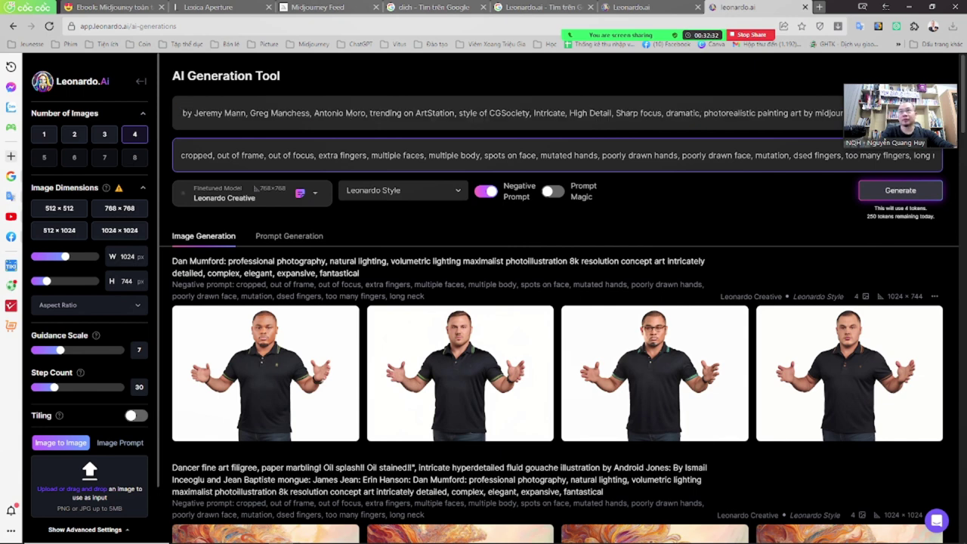
{"action": "left_click_drag", "start_coordinate": [384, 113], "coordinate": [536, 113]}
{"action": "key", "text": "ctrl+z"}
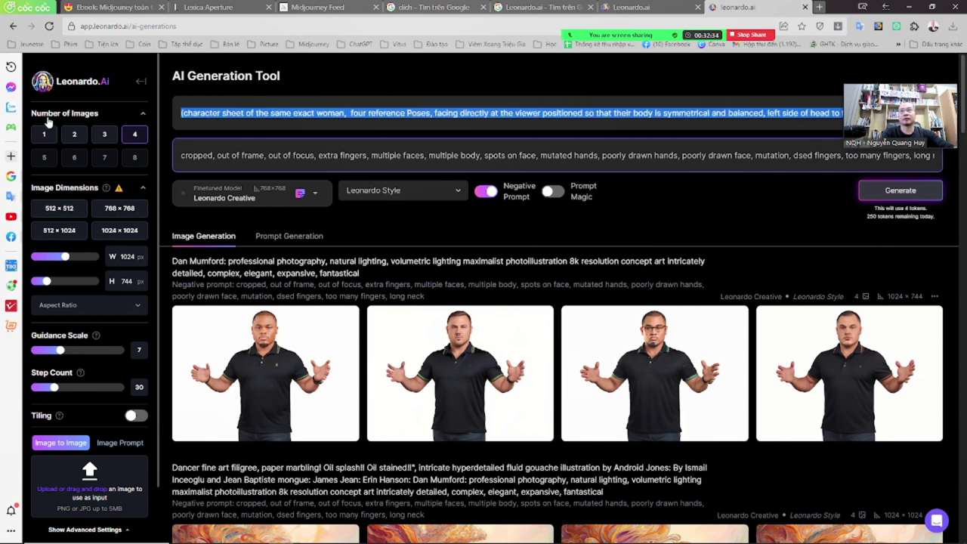
- Generate four 1024 × 744 images from the character sheet prompt, keeping the existing negative prompt and Leonardo Creative model
{"action": "left_click_drag", "start_coordinate": [302, 113], "coordinate": [876, 55]}
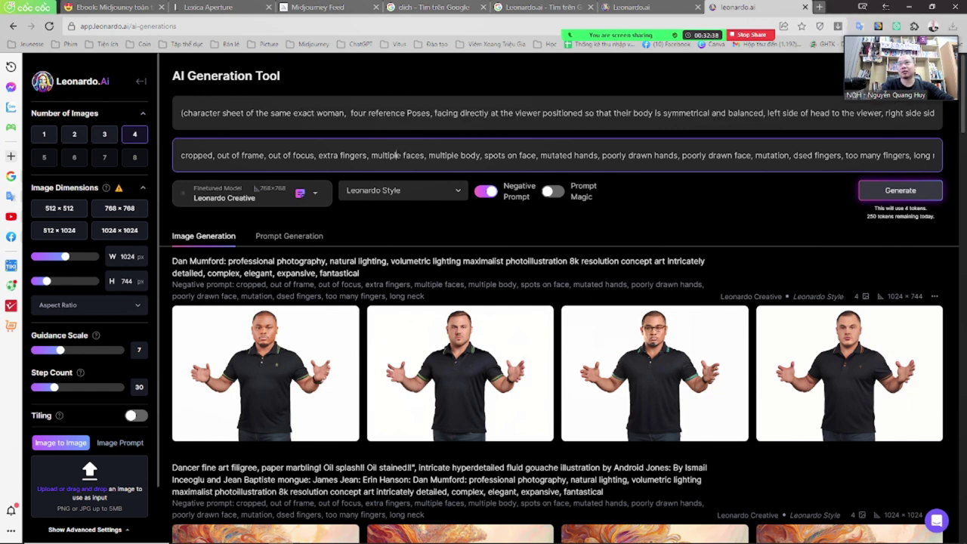
{"action": "left_click_drag", "start_coordinate": [898, 155], "coordinate": [203, 155]}
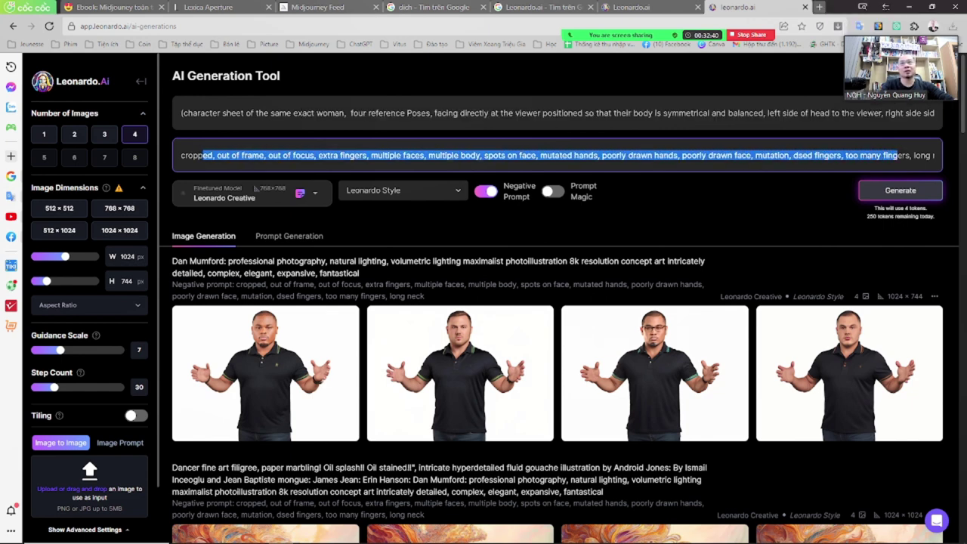
{"action": "left_click", "coordinate": [883, 195]}
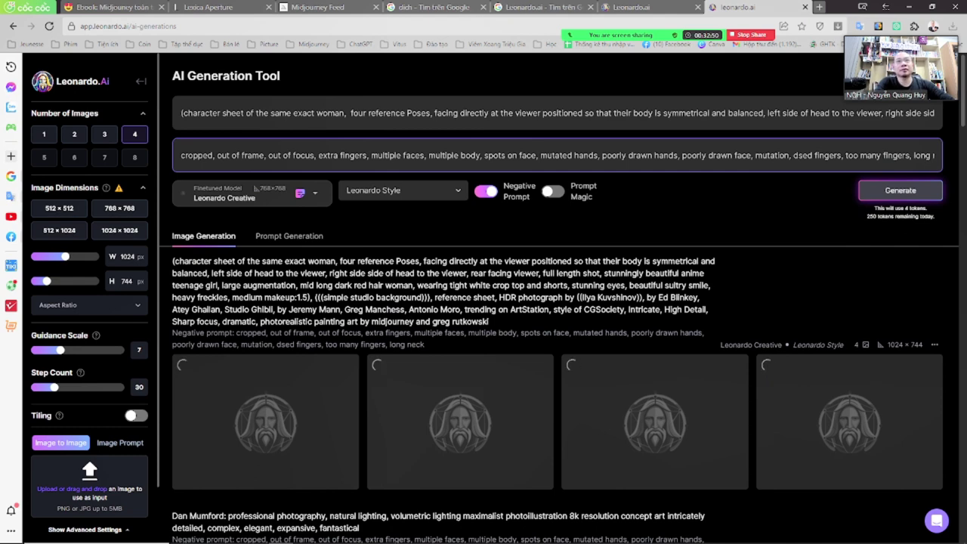
- Launch a second session of the Leonardo.Ai app from its website and open AI Canvas (Beta)
{"action": "left_click", "coordinate": [650, 7]}
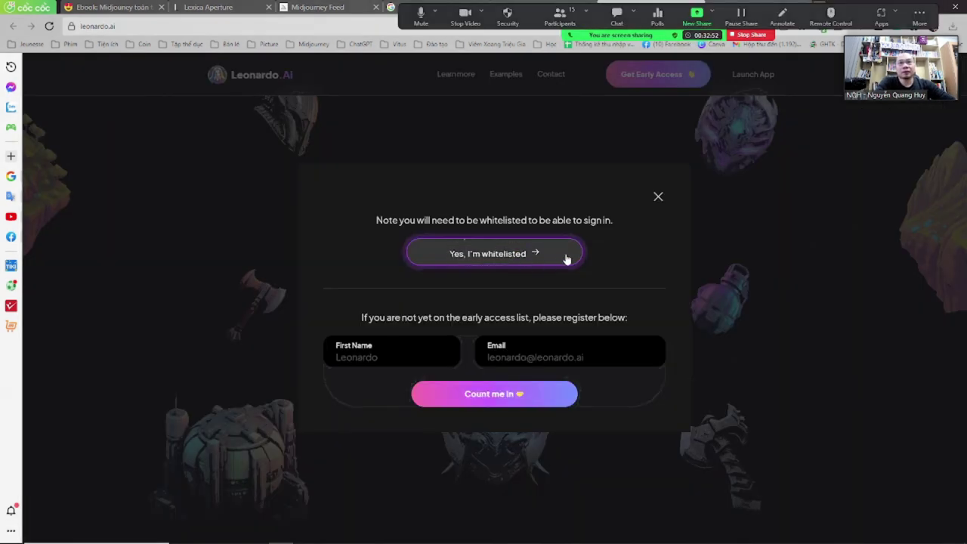
{"action": "left_click", "coordinate": [517, 259]}
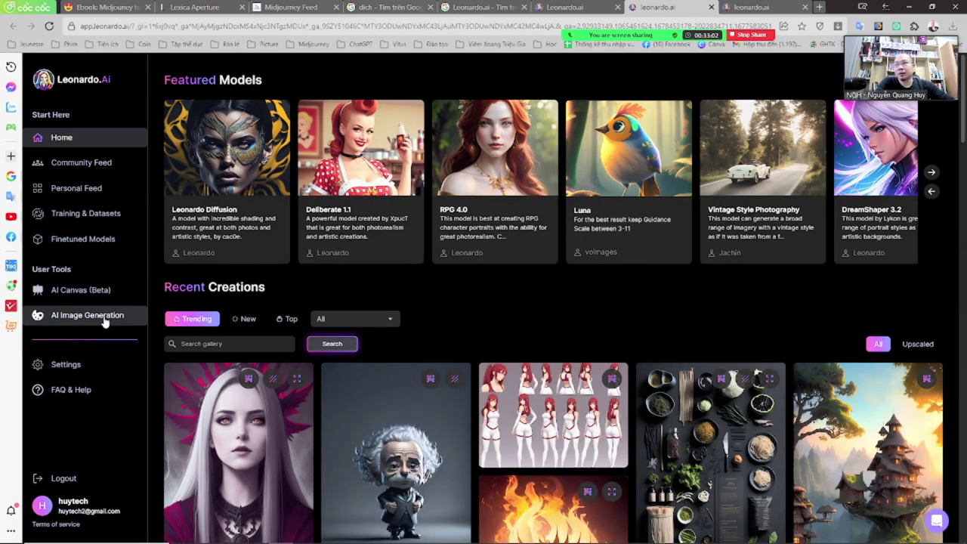
{"action": "left_click", "coordinate": [83, 291]}
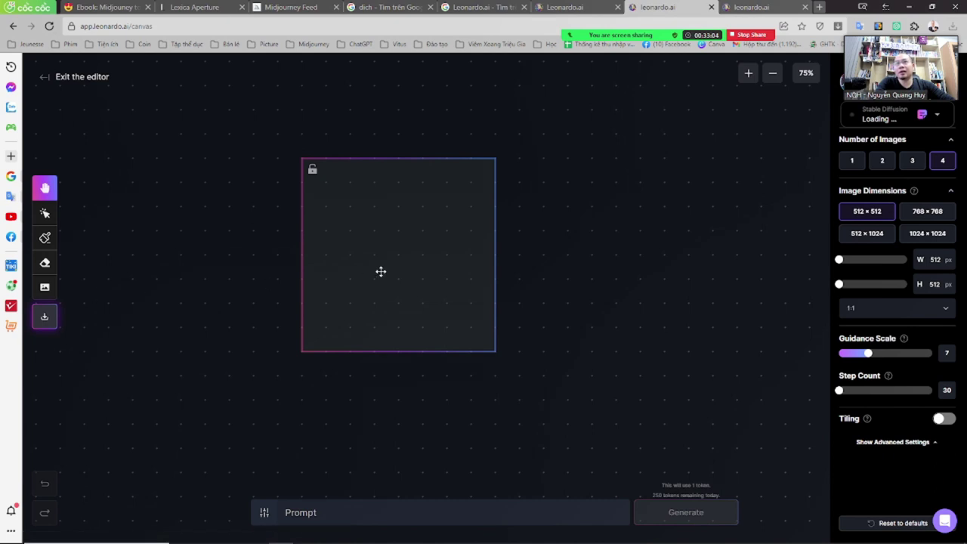
- Upload the photo of the man in the dark jacket and magenta shirt from the ChatGPT folder on drive H: to the canvas
{"action": "mouse_move", "coordinate": [407, 262]}
{"action": "left_mouse_down"}
{"action": "mouse_move", "coordinate": [295, 279]}
{"action": "mouse_move", "coordinate": [396, 257]}
{"action": "left_mouse_up"}
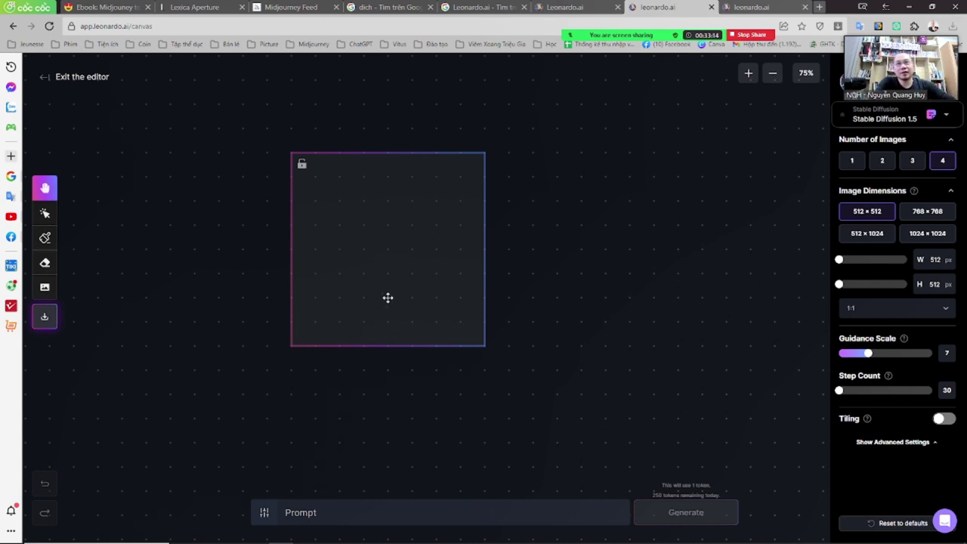
{"action": "left_click_drag", "start_coordinate": [388, 298], "coordinate": [394, 315]}
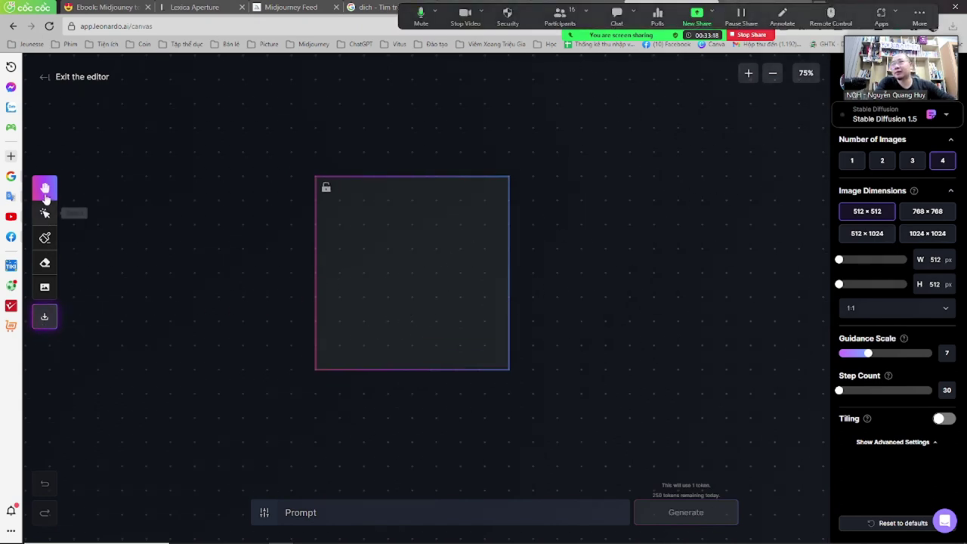
{"action": "left_click", "coordinate": [45, 288]}
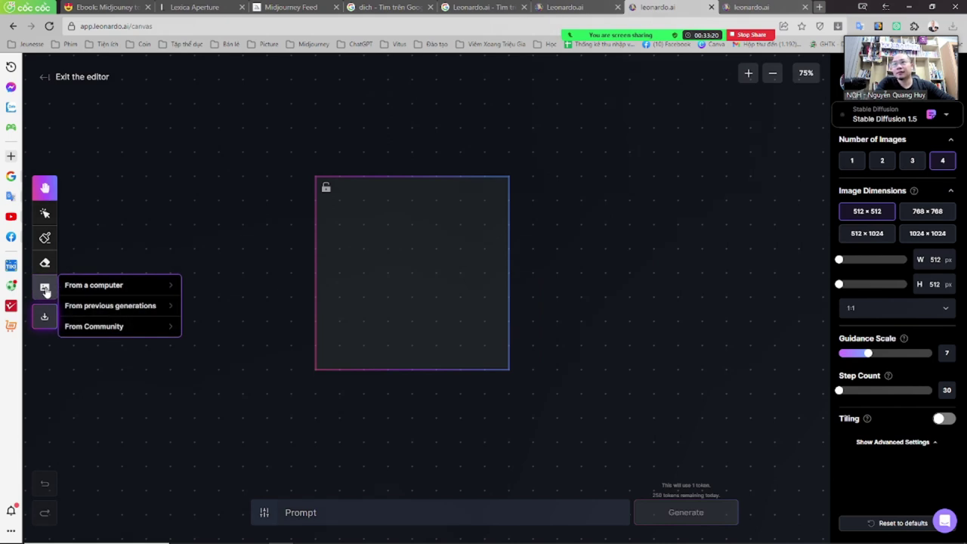
{"action": "left_click", "coordinate": [97, 292]}
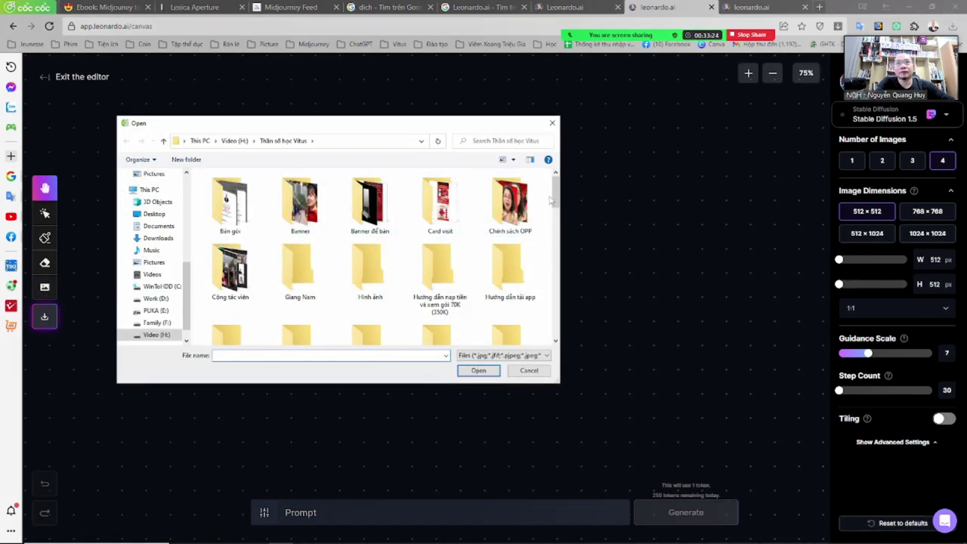
{"action": "left_click", "coordinate": [234, 141]}
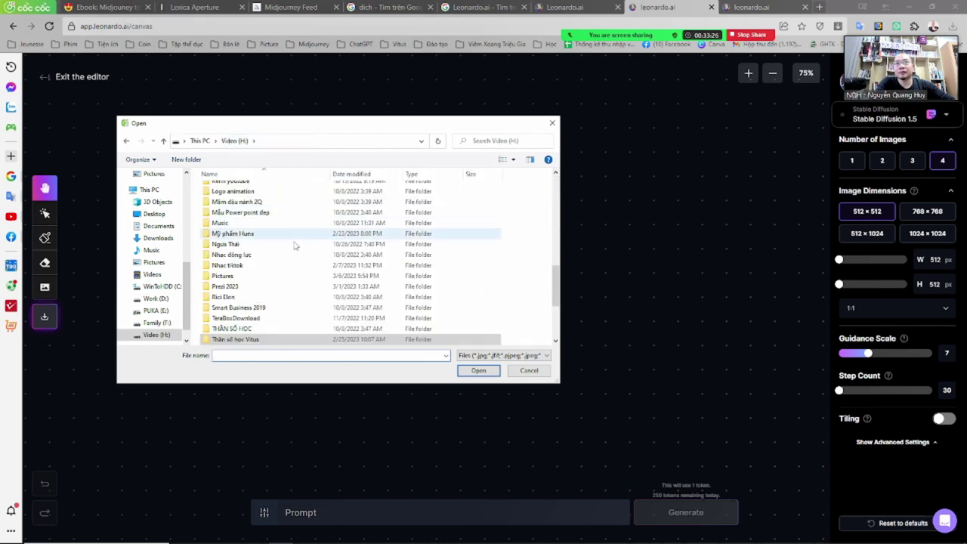
{"action": "scroll", "coordinate": [259, 292], "scroll_direction": "up", "scroll_amount": 1}
{"action": "scroll", "coordinate": [260, 291], "scroll_direction": "up", "scroll_amount": 5}
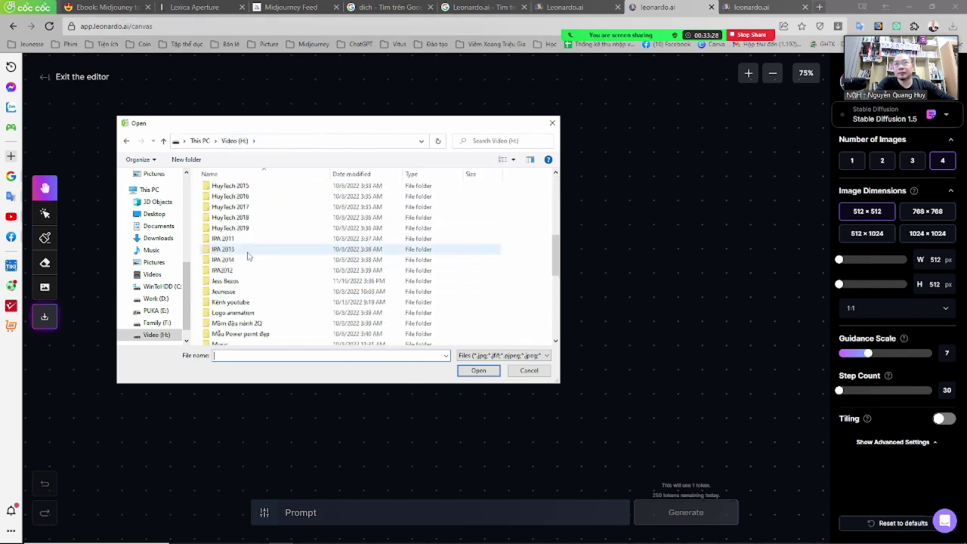
{"action": "double_click", "coordinate": [239, 209]}
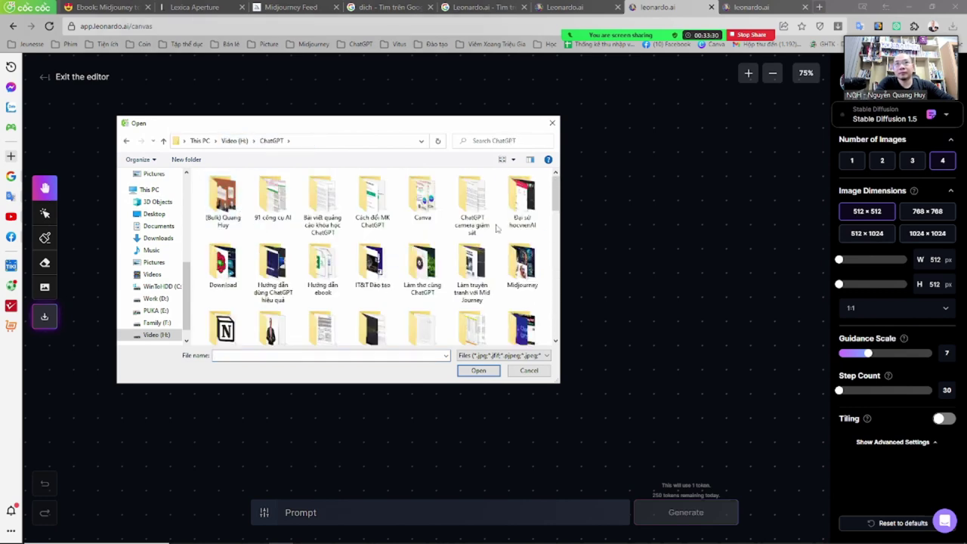
{"action": "left_click_drag", "start_coordinate": [556, 193], "coordinate": [554, 296]}
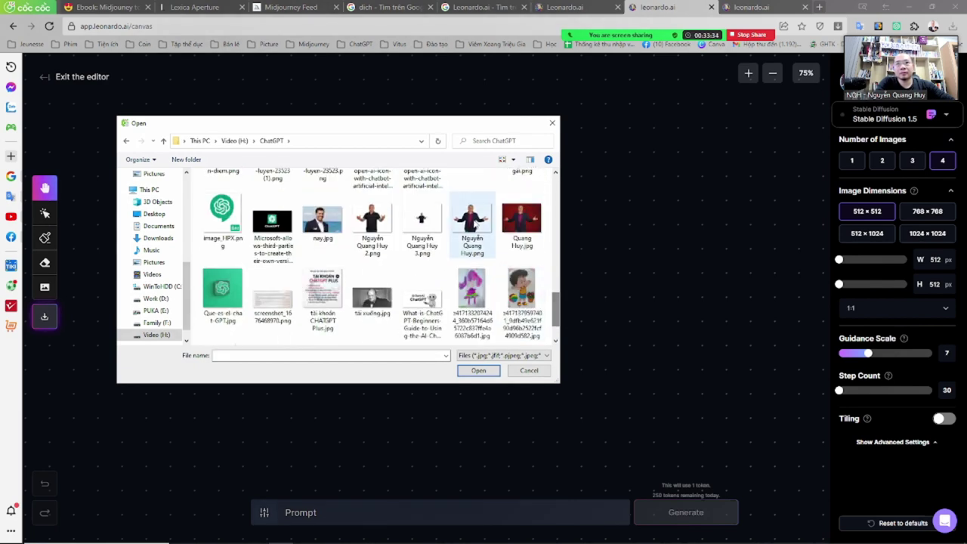
{"action": "double_click", "coordinate": [471, 220]}
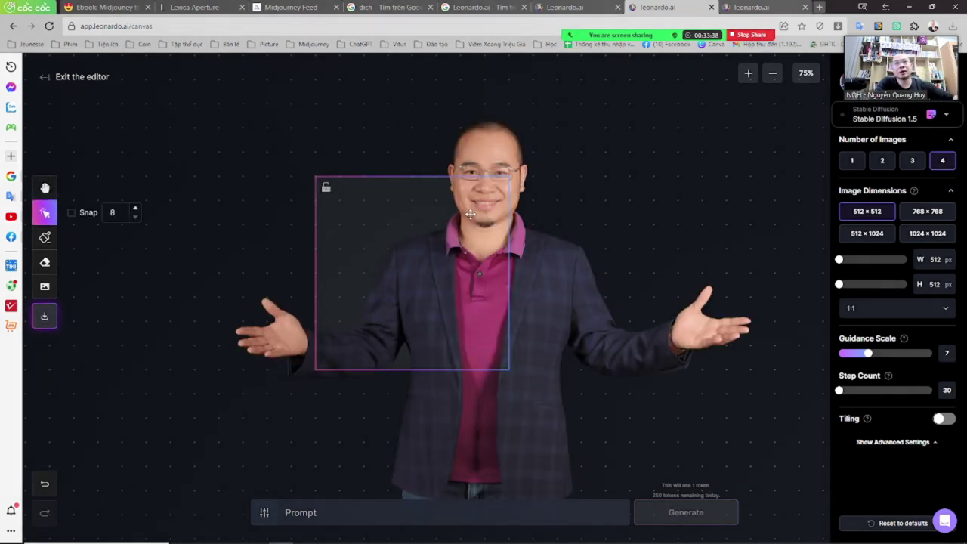
- Shift the uploaded photo to the right and move the generation frame clear of it on the left
{"action": "left_click", "coordinate": [596, 227]}
{"action": "left_click_drag", "start_coordinate": [789, 99], "coordinate": [684, 173]}
{"action": "left_click_drag", "start_coordinate": [605, 261], "coordinate": [738, 219]}
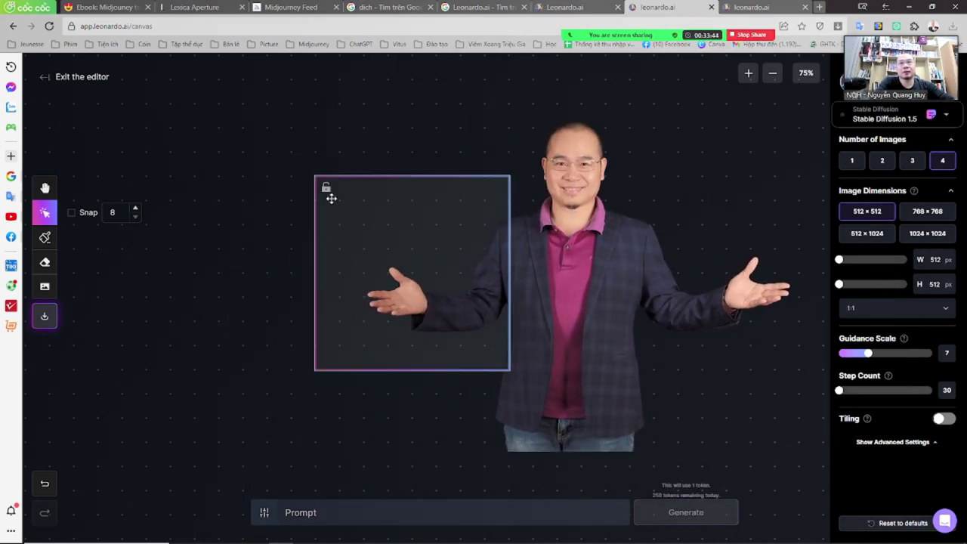
{"action": "left_click_drag", "start_coordinate": [327, 196], "coordinate": [79, 318]}
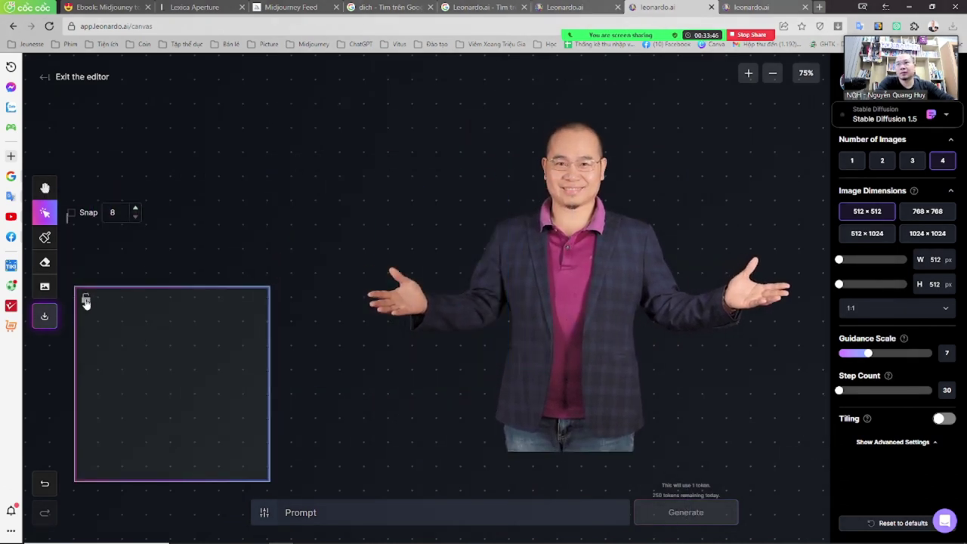
{"action": "left_click_drag", "start_coordinate": [162, 324], "coordinate": [240, 303]}
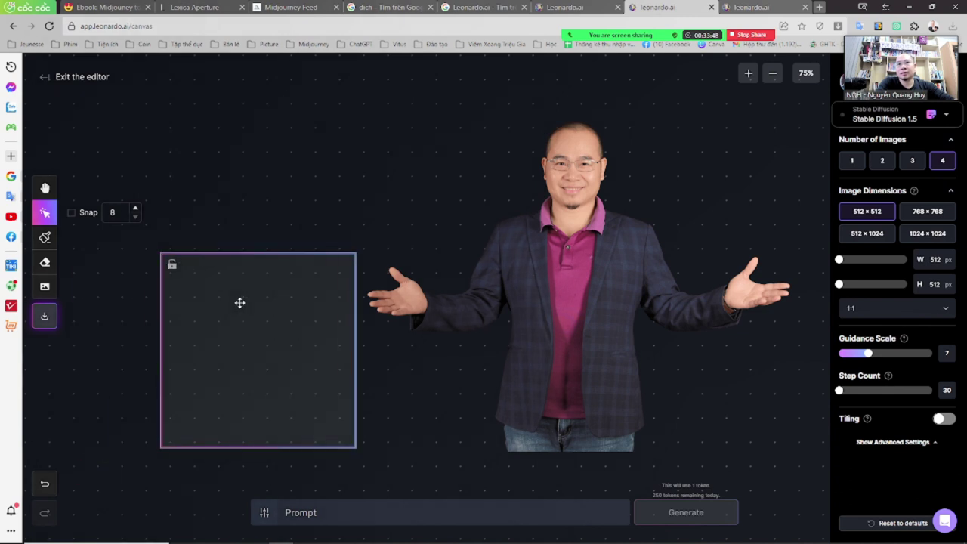
{"action": "left_click_drag", "start_coordinate": [260, 348], "coordinate": [308, 219]}
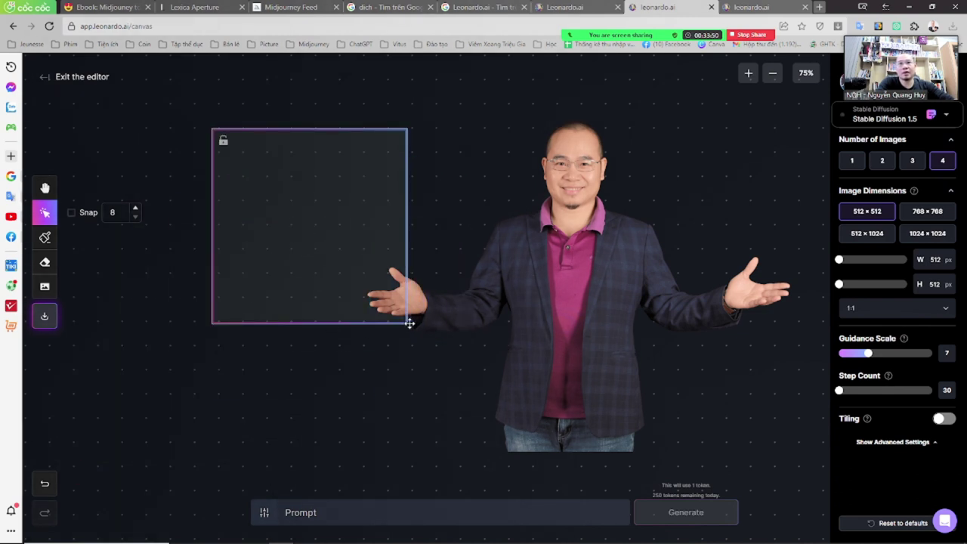
{"action": "left_click_drag", "start_coordinate": [409, 322], "coordinate": [257, 416]}
- Reposition the photo and the generation frame so that the frame overlaps the man's torso
{"action": "left_click_drag", "start_coordinate": [611, 348], "coordinate": [534, 346]}
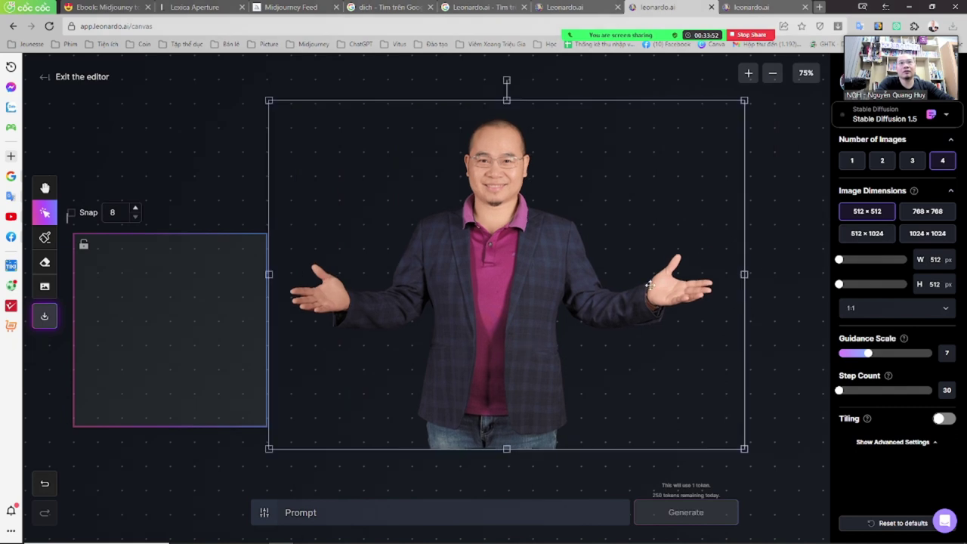
{"action": "left_click", "coordinate": [740, 105]}
{"action": "left_click", "coordinate": [473, 268]}
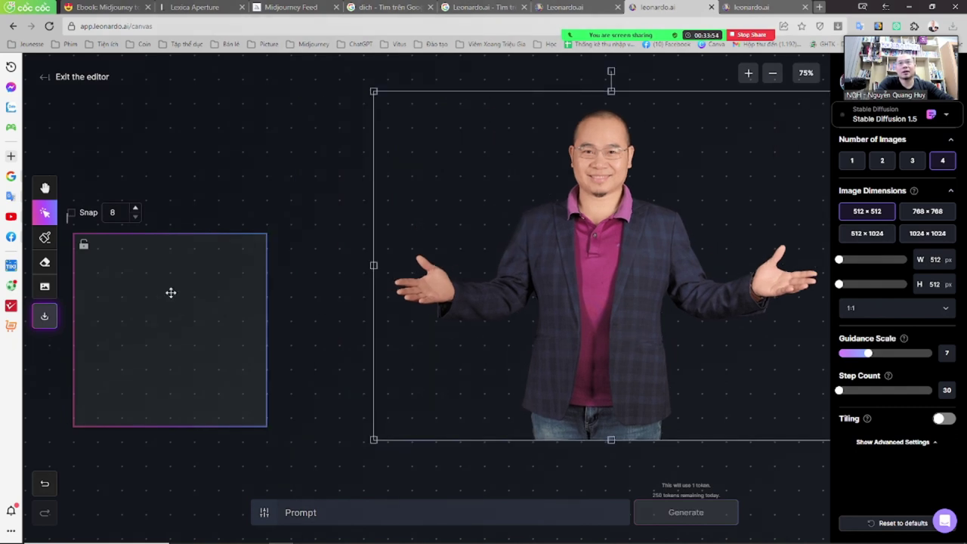
{"action": "left_click_drag", "start_coordinate": [171, 292], "coordinate": [335, 264]}
{"action": "left_click_drag", "start_coordinate": [608, 243], "coordinate": [419, 266]}
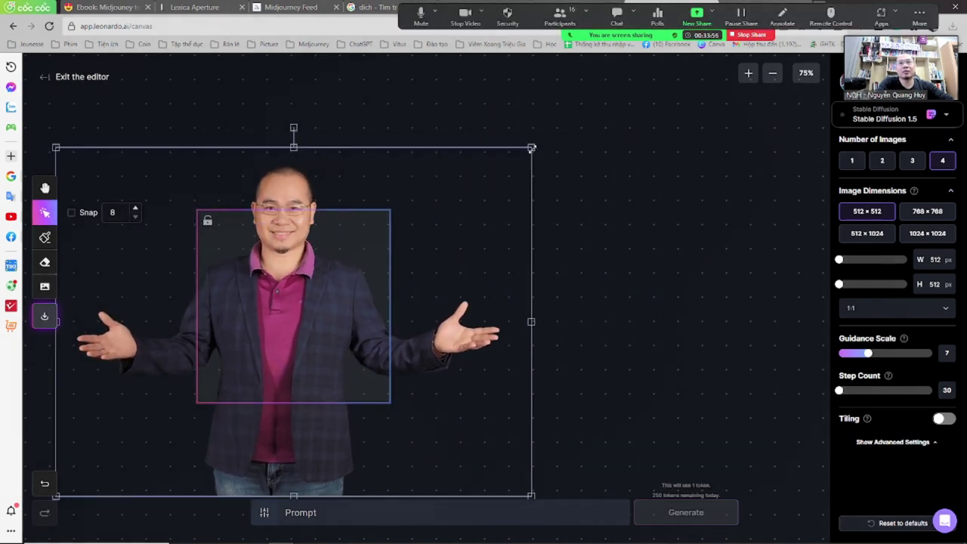
- Scale the photo down proportionally and arrange it to the left of the generation frame without overlap
{"action": "left_click_drag", "start_coordinate": [531, 148], "coordinate": [335, 285]}
{"action": "left_click_drag", "start_coordinate": [255, 328], "coordinate": [660, 354]}
{"action": "left_click_drag", "start_coordinate": [134, 401], "coordinate": [262, 302]}
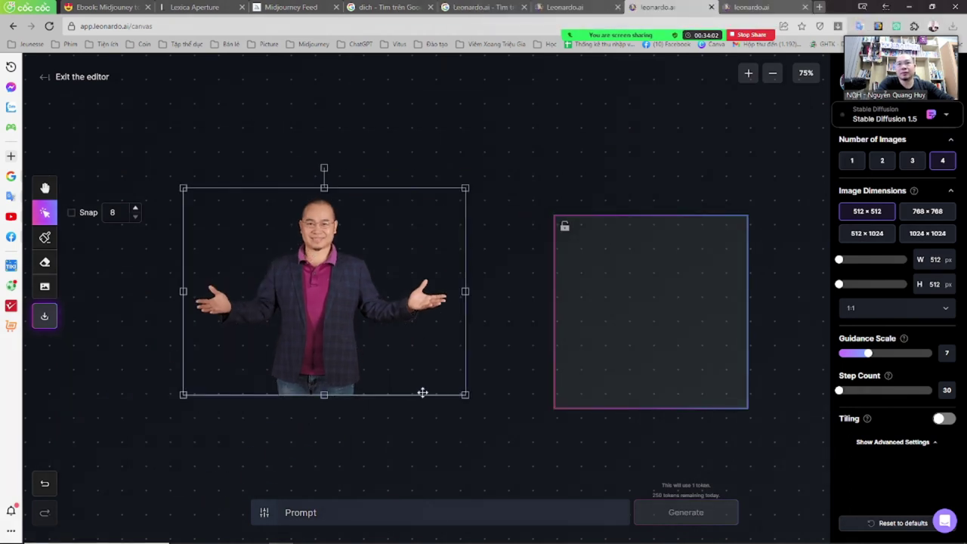
{"action": "left_click_drag", "start_coordinate": [466, 394], "coordinate": [506, 424]}
{"action": "left_click_drag", "start_coordinate": [431, 373], "coordinate": [451, 373]}
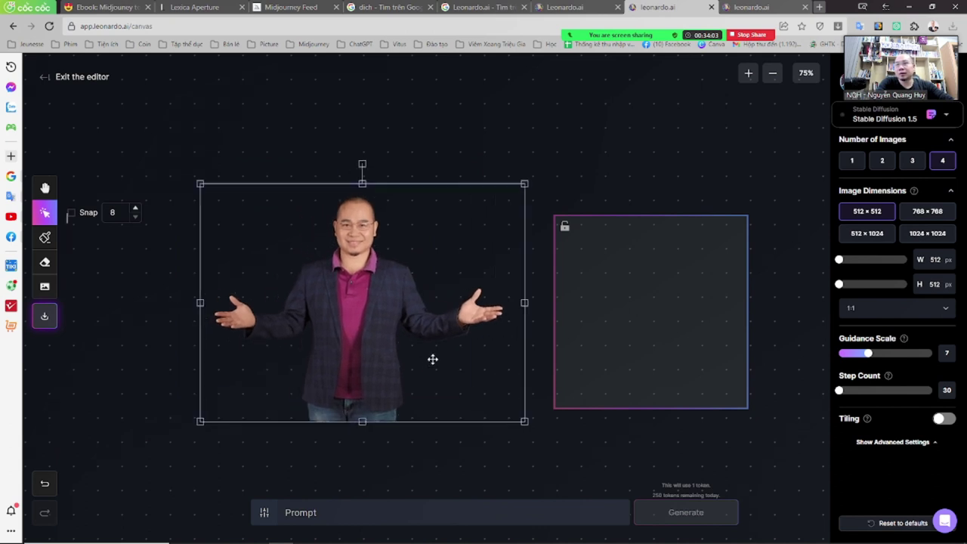
- Enlarge the mask brush and paint a mask over the jacket front beside the shirt, from shoulder to hem
{"action": "left_click", "coordinate": [46, 239]}
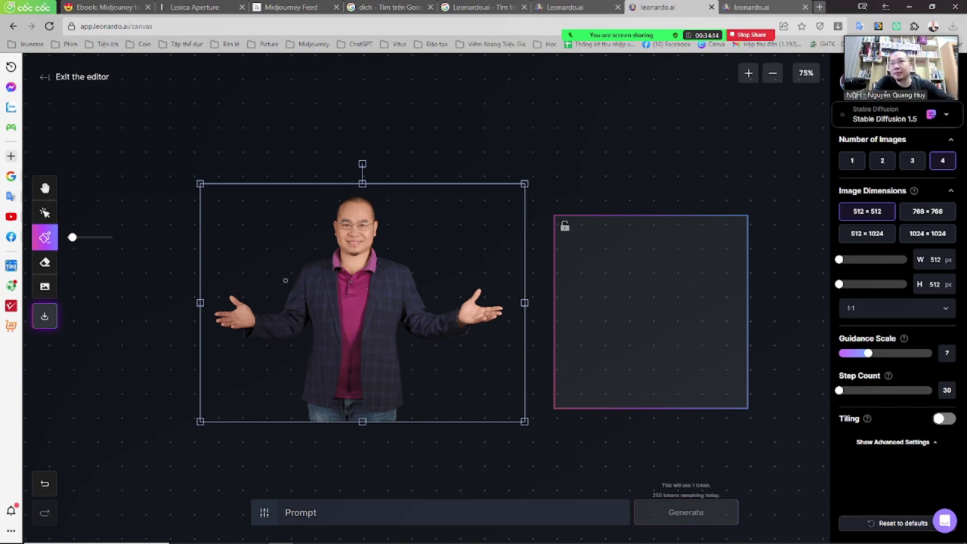
{"action": "left_click_drag", "start_coordinate": [78, 239], "coordinate": [87, 239]}
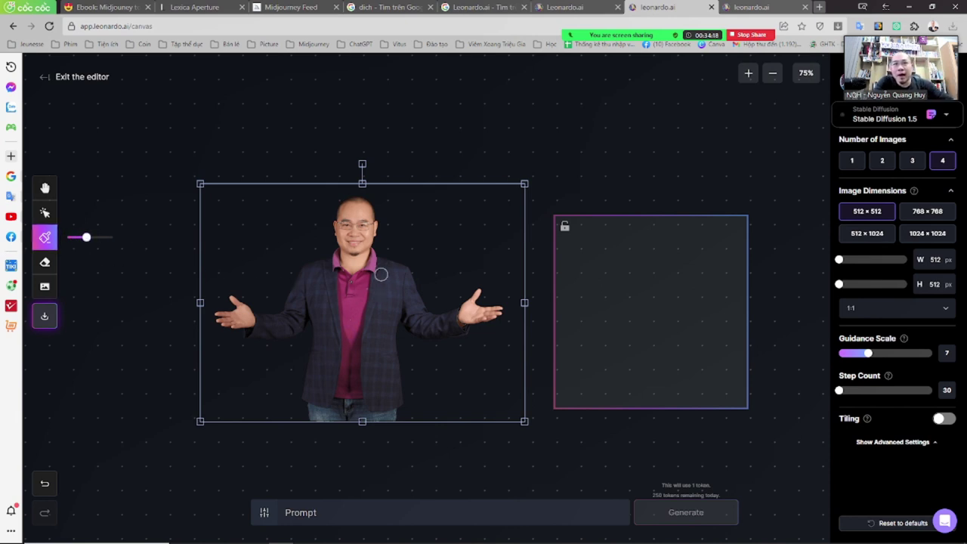
{"action": "mouse_move", "coordinate": [383, 266]}
{"action": "left_mouse_down"}
{"action": "mouse_move", "coordinate": [400, 276]}
{"action": "mouse_move", "coordinate": [380, 313]}
{"action": "mouse_move", "coordinate": [381, 275]}
{"action": "left_mouse_up"}
{"action": "mouse_move", "coordinate": [374, 312]}
{"action": "left_mouse_down"}
{"action": "mouse_move", "coordinate": [373, 360]}
{"action": "mouse_move", "coordinate": [396, 282]}
{"action": "mouse_move", "coordinate": [381, 374]}
{"action": "left_mouse_up"}
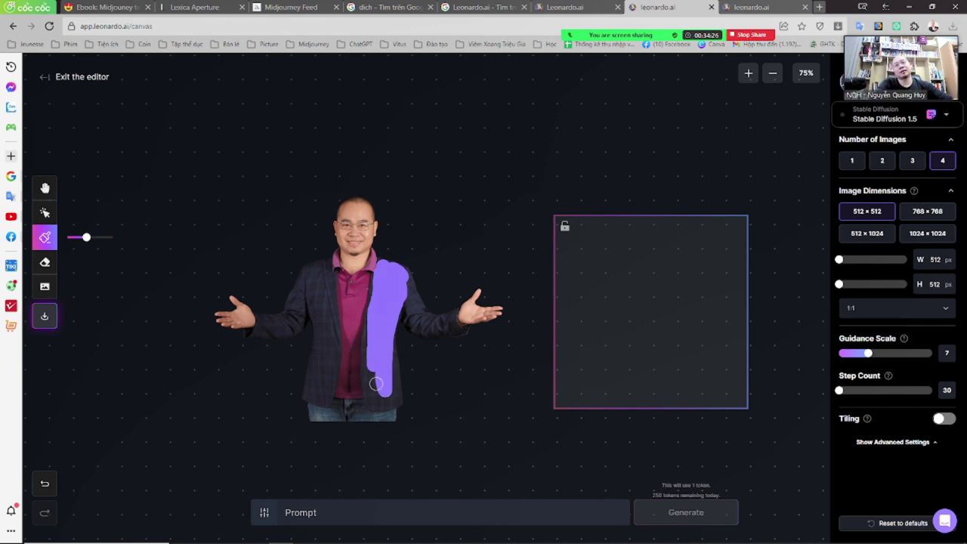
- Enter the prompt "flower" and generate four 512 × 512 images with Stable Diffusion 1.5
{"action": "left_click", "coordinate": [327, 516]}
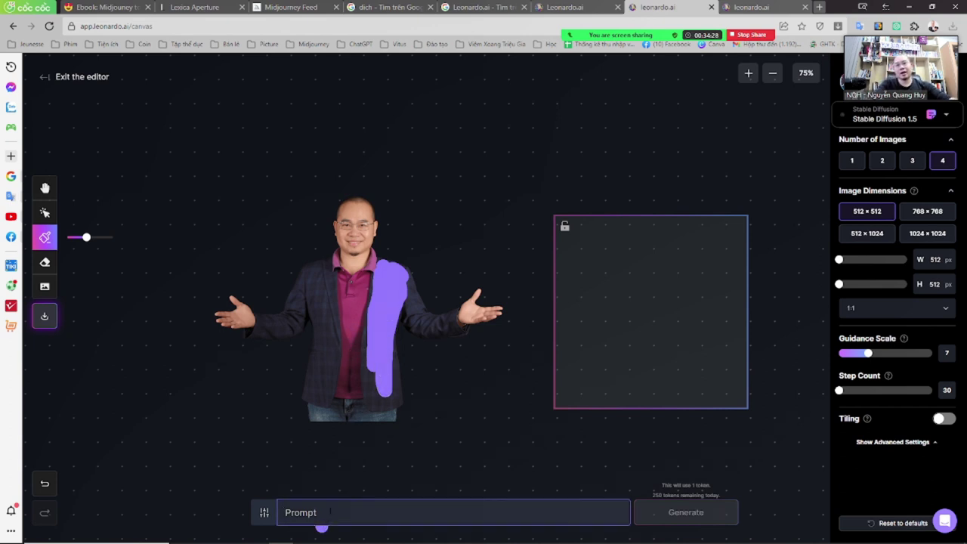
{"action": "type", "text": "f"}
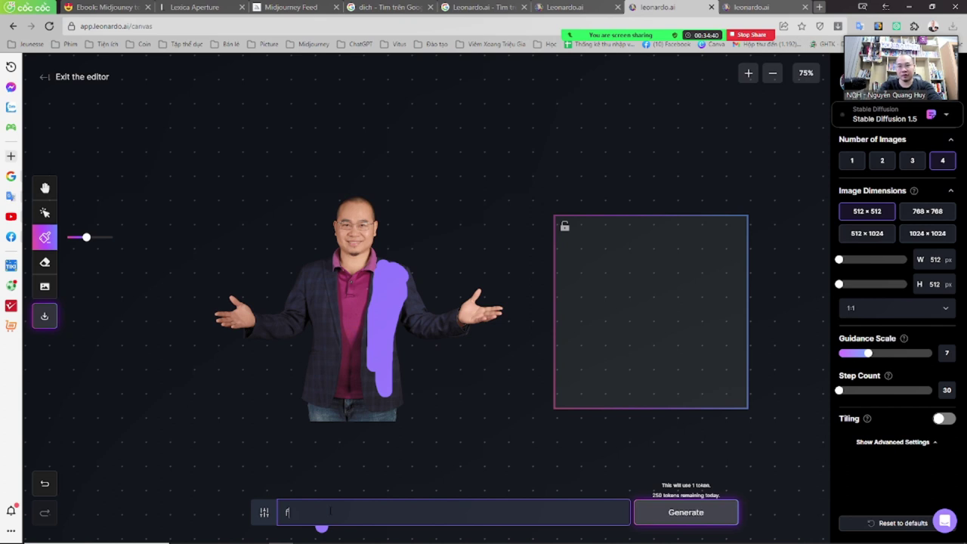
{"action": "type", "text": "louư"}
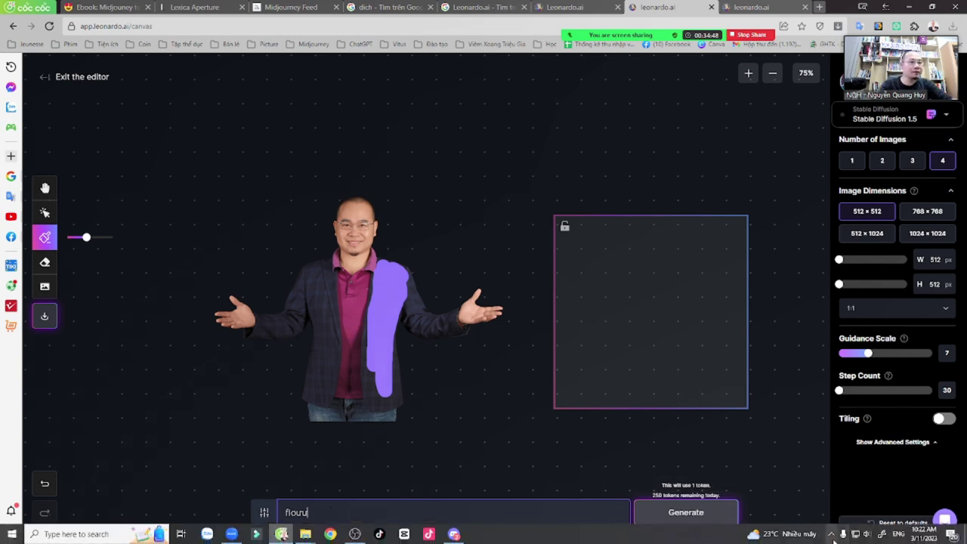
{"action": "left_click", "coordinate": [832, 536]}
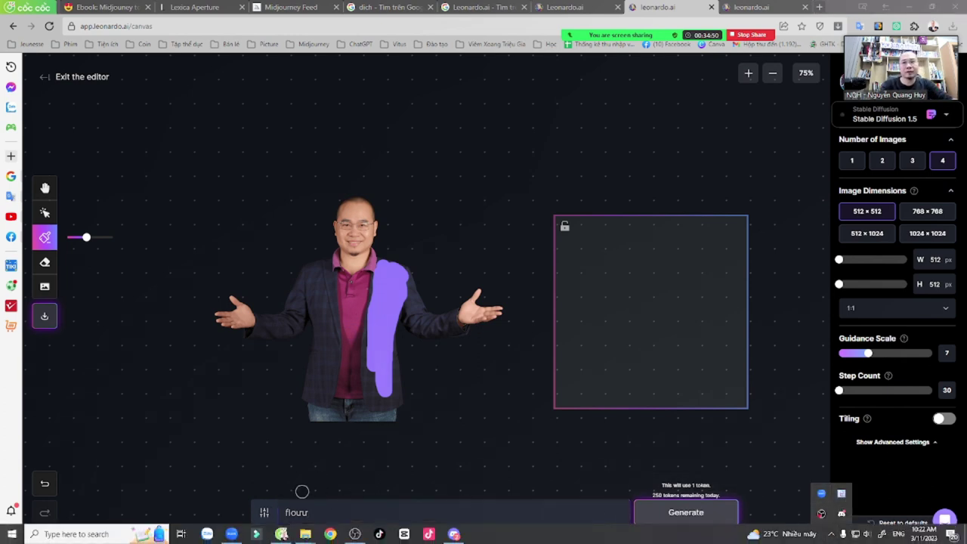
{"action": "left_click", "coordinate": [314, 513]}
{"action": "type", "text": "ww"}
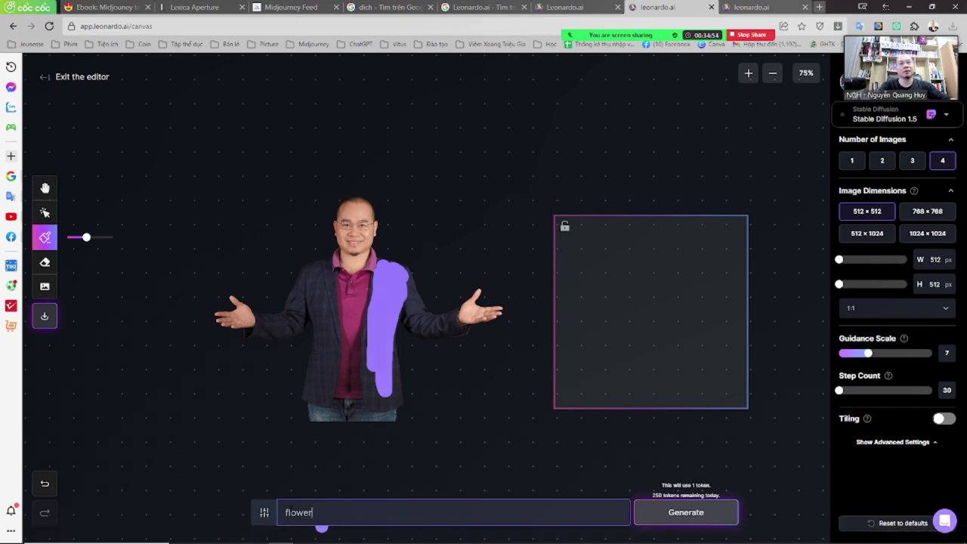
{"action": "type", "text": "r"}
{"action": "left_click", "coordinate": [706, 512]}
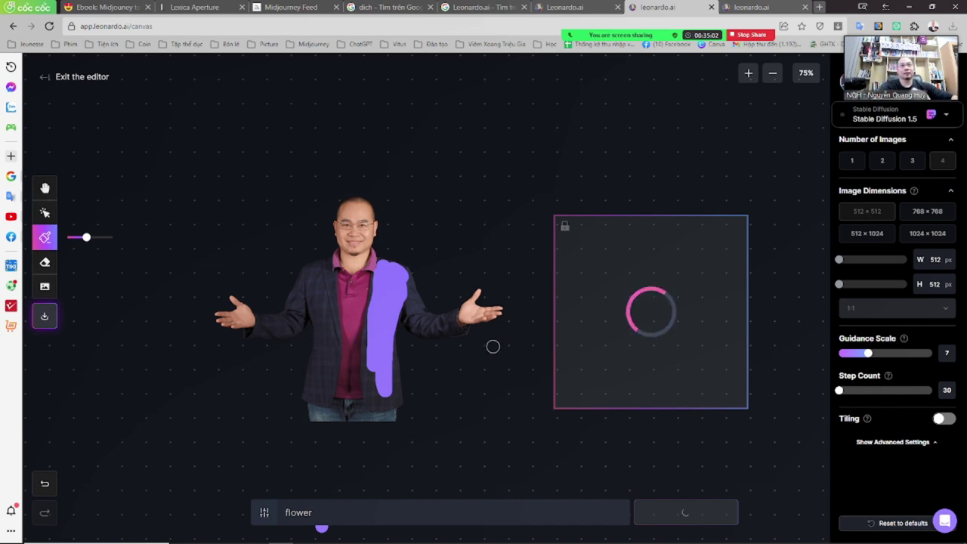
- Examine the four generated character sheet images at full size in the AI Generation Tool, comparing the character's poses
{"action": "left_click", "coordinate": [765, 7]}
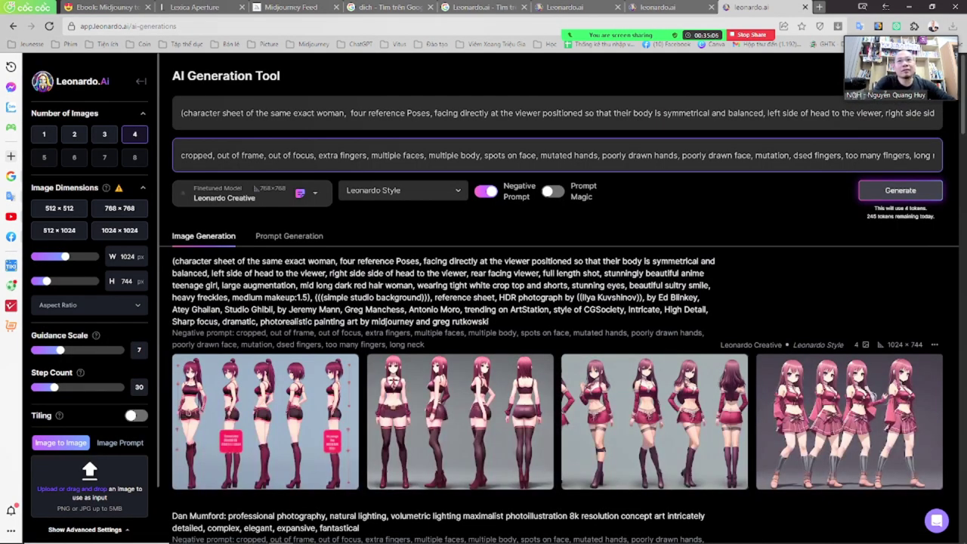
{"action": "scroll", "coordinate": [296, 339], "scroll_direction": "down", "scroll_amount": 2}
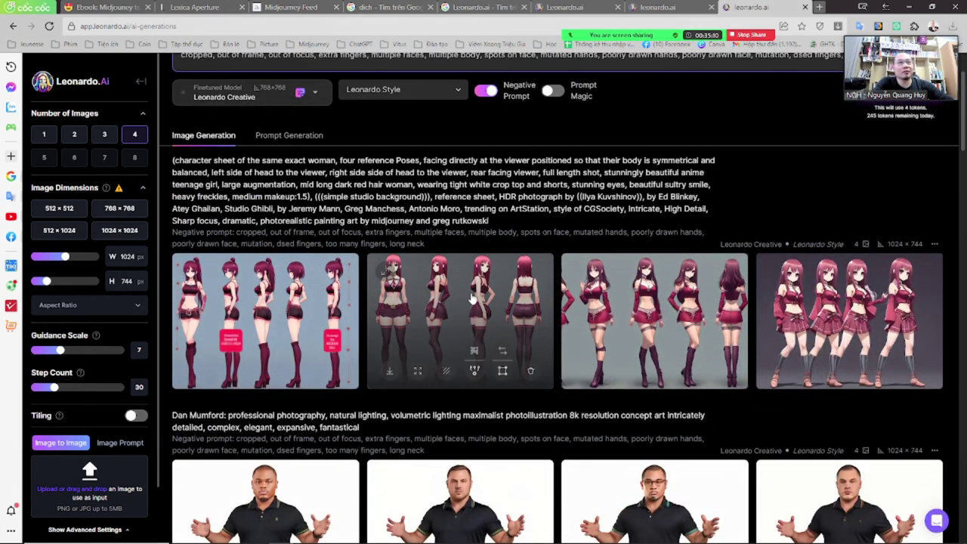
{"action": "left_click", "coordinate": [850, 298]}
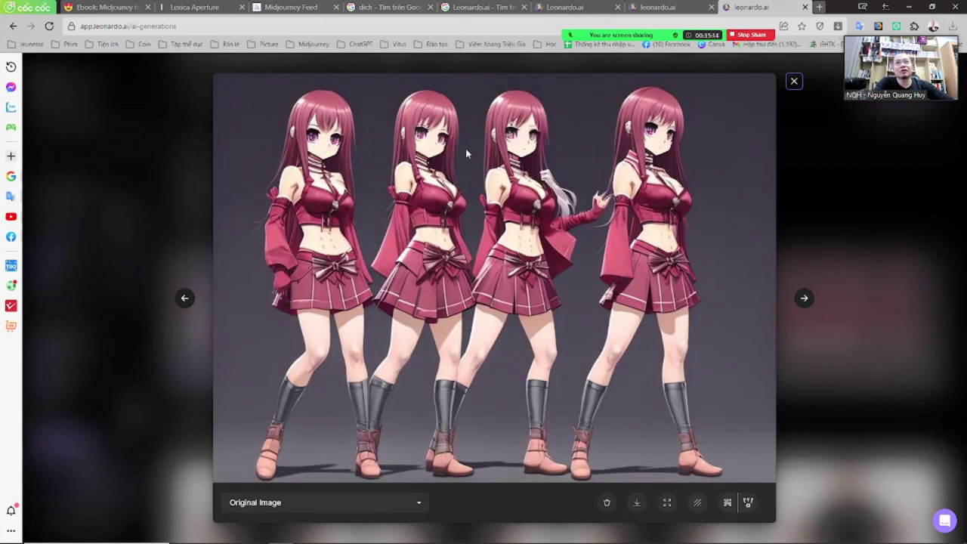
{"action": "left_click", "coordinate": [185, 298]}
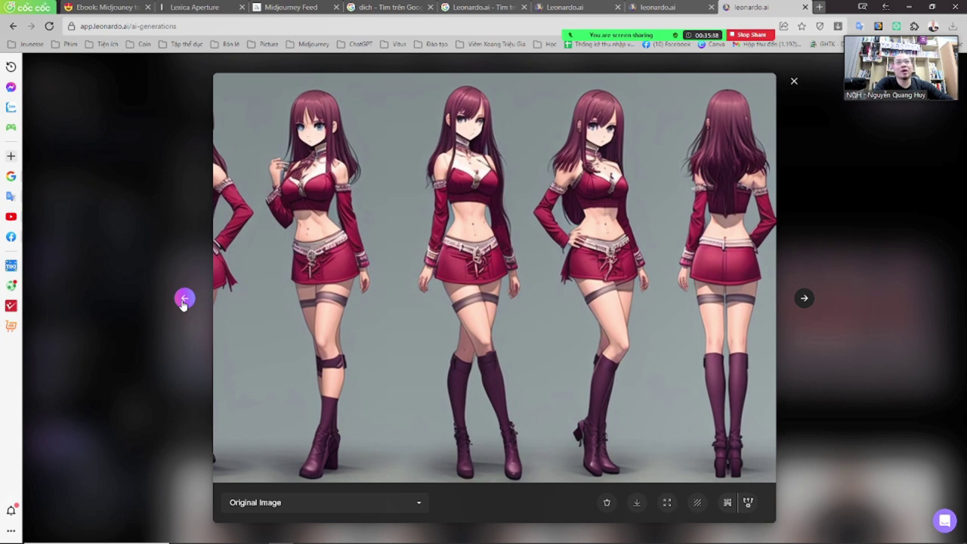
{"action": "left_click", "coordinate": [184, 299]}
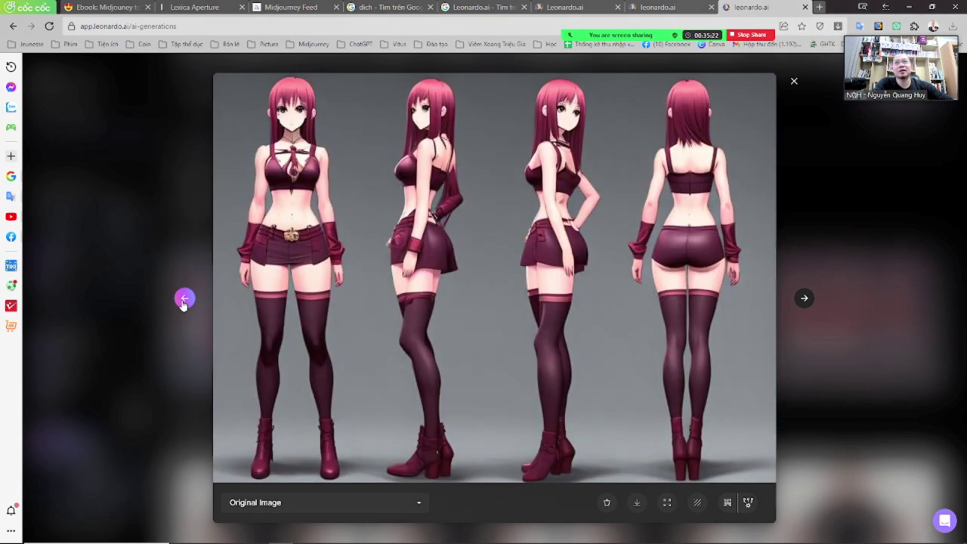
{"action": "left_click", "coordinate": [184, 299]}
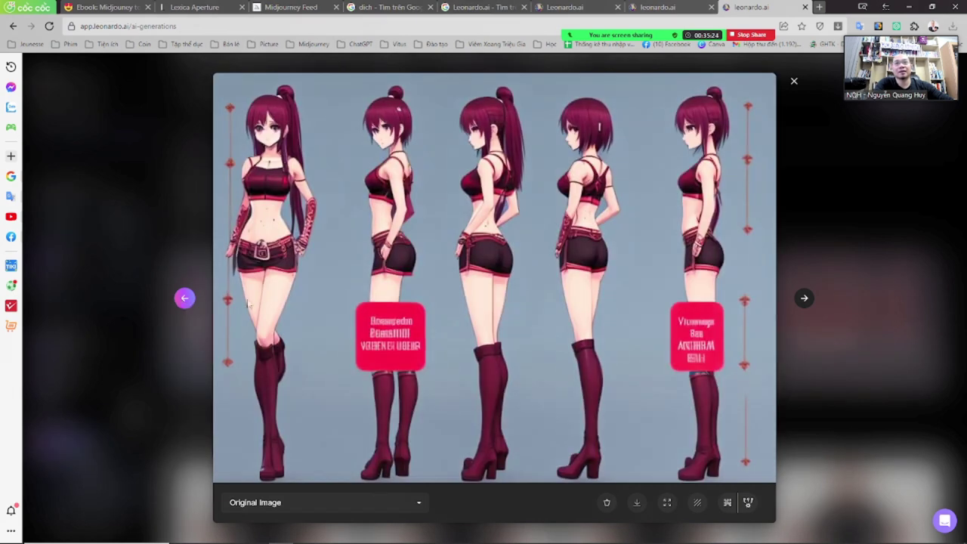
{"action": "left_click", "coordinate": [804, 297]}
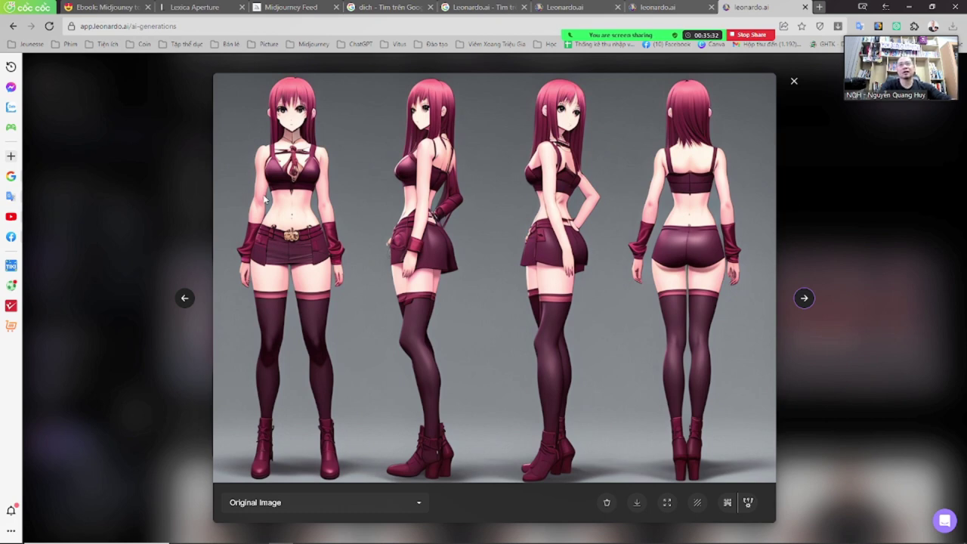
{"action": "left_click", "coordinate": [804, 299]}
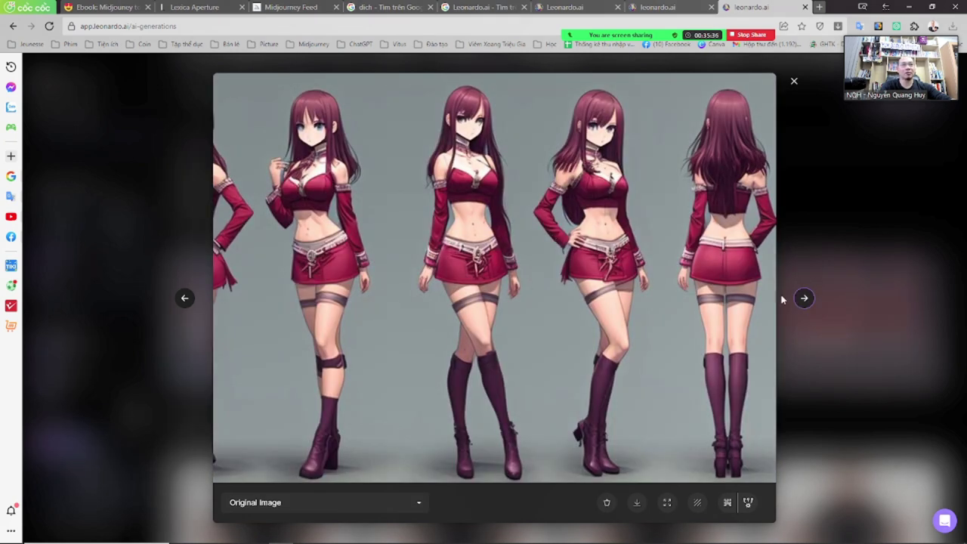
- Examine the last character sheet image at full size and close the image viewer
{"action": "left_click", "coordinate": [804, 298]}
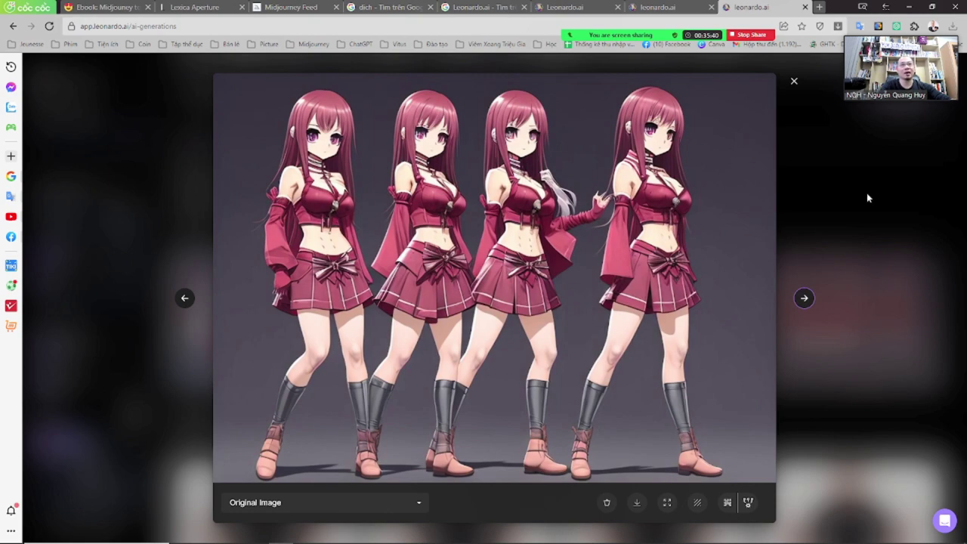
{"action": "left_click", "coordinate": [844, 182]}
{"action": "scroll", "coordinate": [845, 182], "scroll_direction": "up", "scroll_amount": 2}
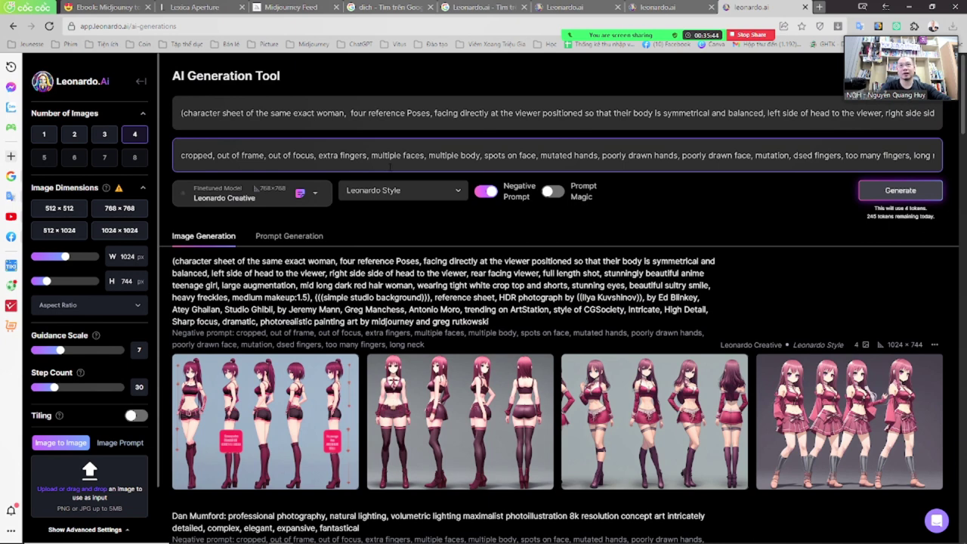
- Return to the AI Canvas, discard the flower generations and erase the stray mask stroke inside the generation frame
{"action": "left_click", "coordinate": [642, 6]}
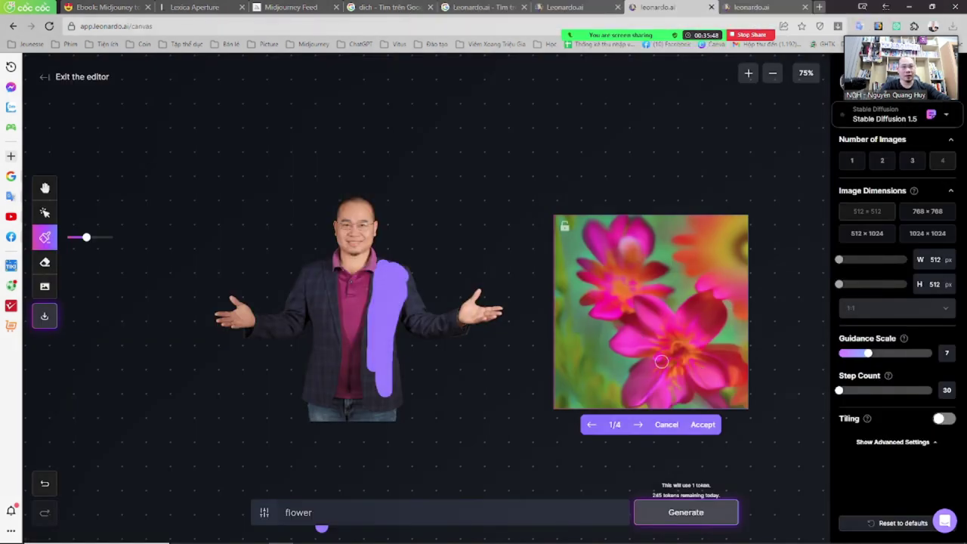
{"action": "left_click", "coordinate": [666, 424]}
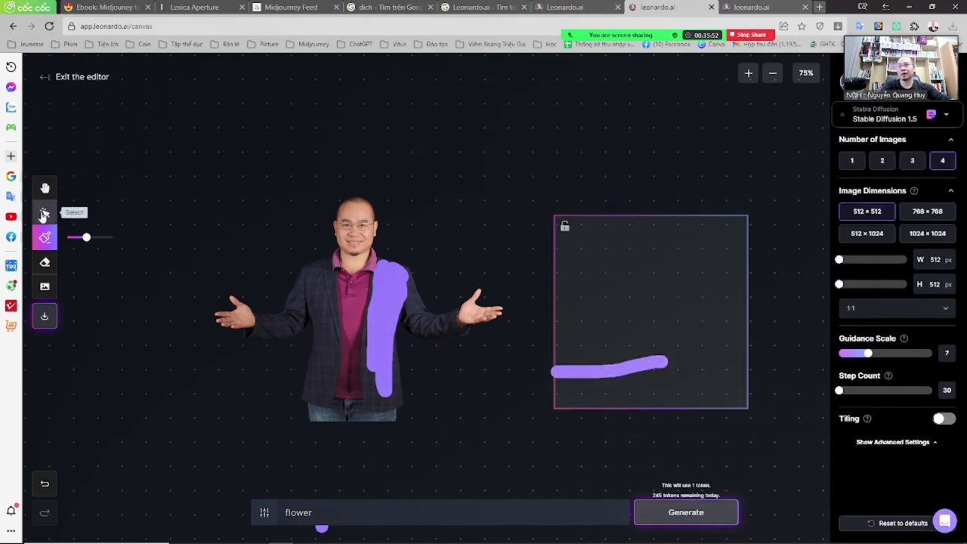
{"action": "left_click", "coordinate": [43, 263]}
{"action": "mouse_move", "coordinate": [567, 388]}
{"action": "left_mouse_down"}
{"action": "mouse_move", "coordinate": [553, 371]}
{"action": "mouse_move", "coordinate": [647, 370]}
{"action": "mouse_move", "coordinate": [597, 375]}
{"action": "mouse_move", "coordinate": [500, 364]}
{"action": "left_mouse_up"}
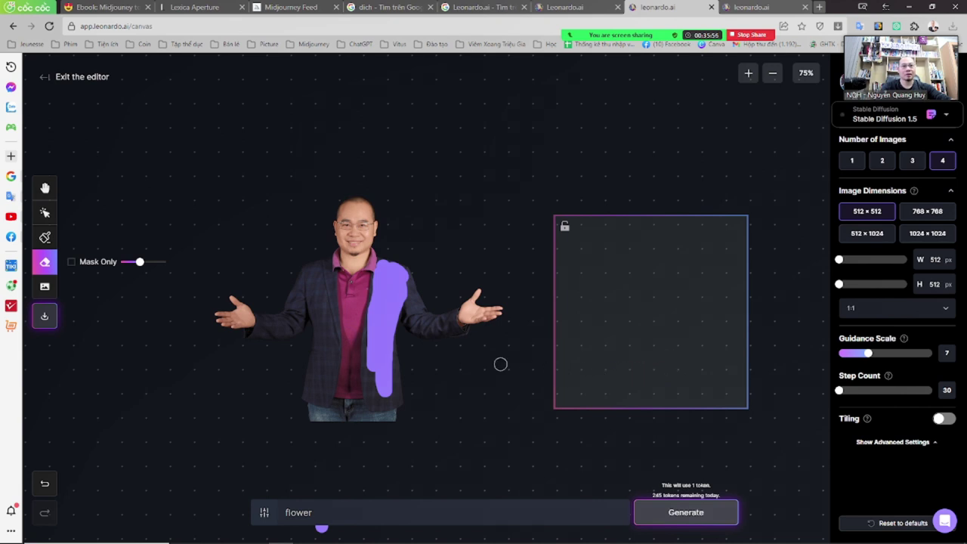
- Move the generation frame over the photo so it covers the masked jacket, and generate with the prompt "flower"
{"action": "left_click", "coordinate": [43, 188]}
{"action": "left_click_drag", "start_coordinate": [641, 272], "coordinate": [461, 270]}
{"action": "left_click_drag", "start_coordinate": [562, 300], "coordinate": [384, 326]}
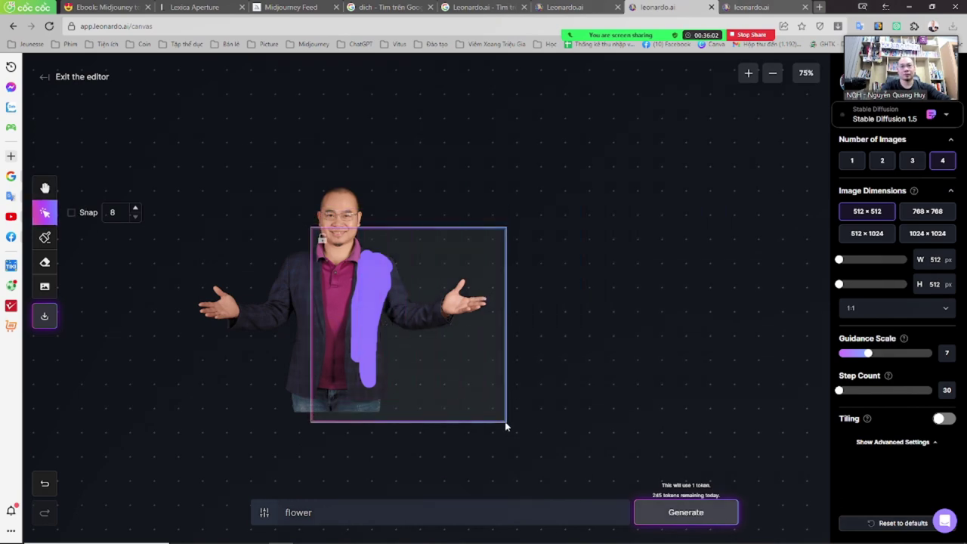
{"action": "left_click_drag", "start_coordinate": [506, 425], "coordinate": [456, 427]}
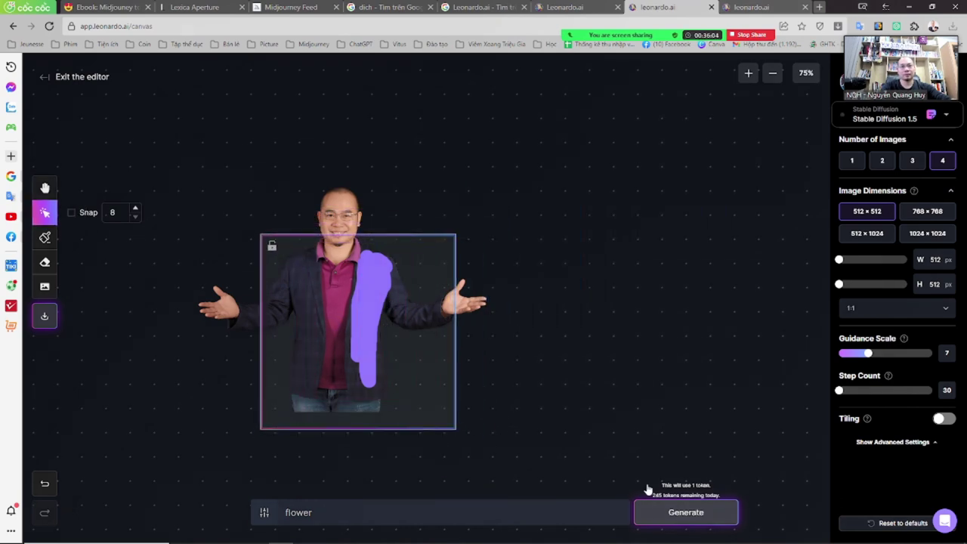
{"action": "left_click", "coordinate": [694, 519]}
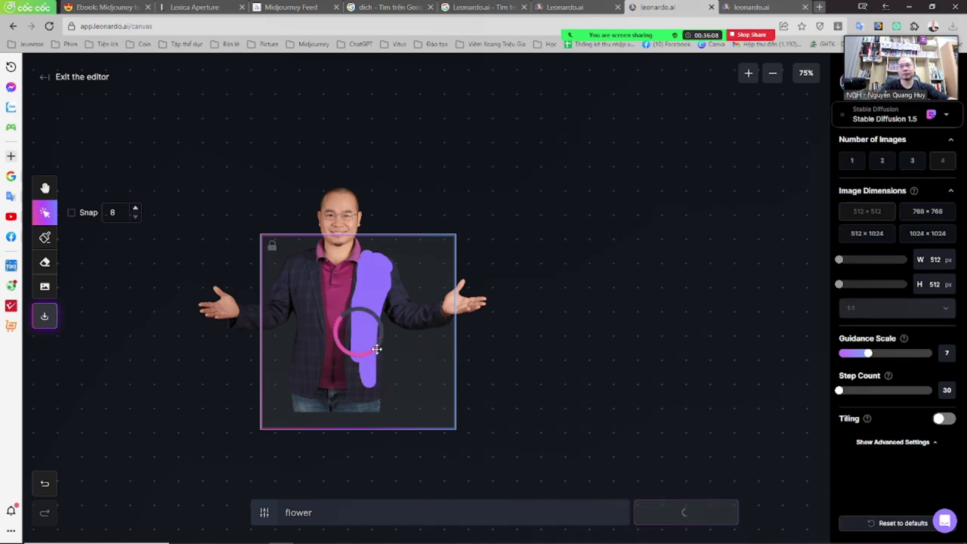
- Copy the whole character sheet prompt from the AI Generation Tool
{"action": "left_click", "coordinate": [750, 7]}
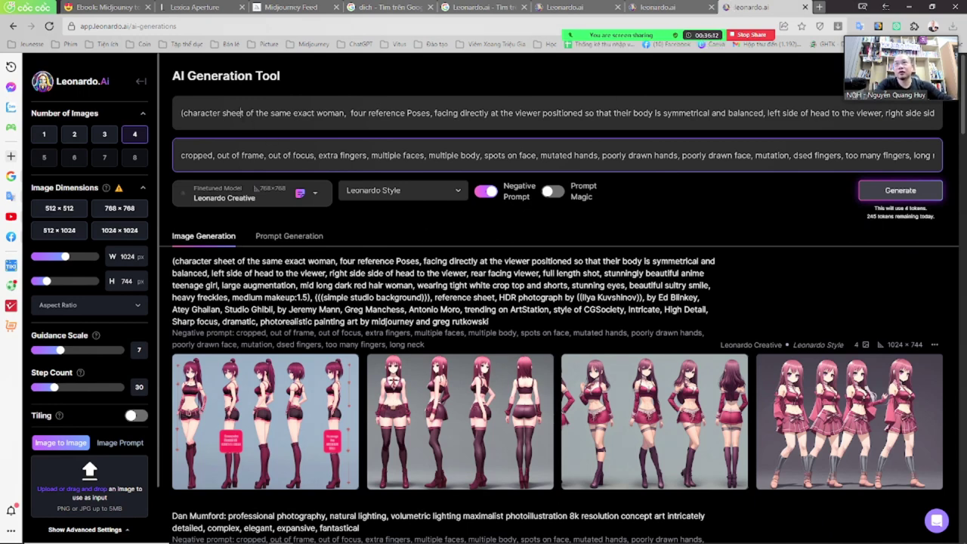
{"action": "key", "text": "ctrl+a"}
{"action": "key", "text": "ctrl+c"}
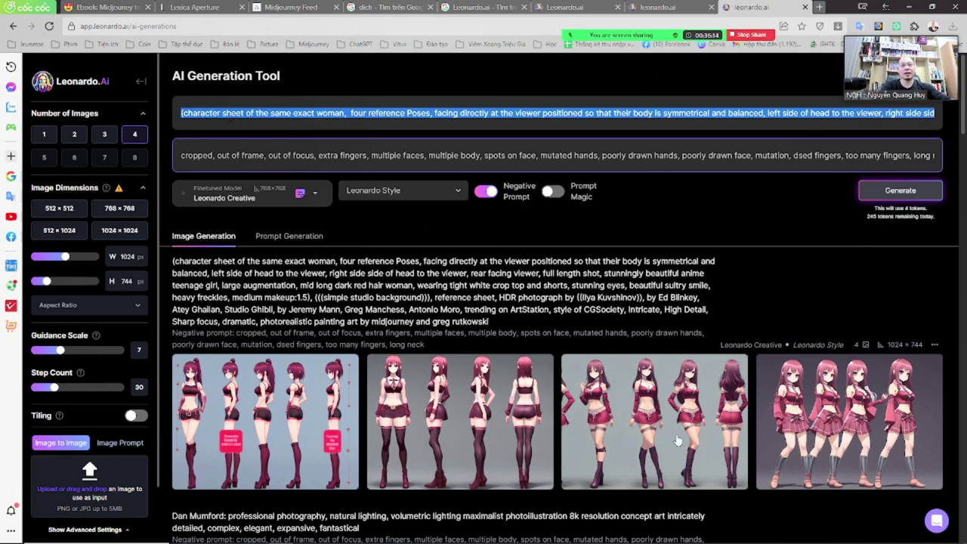
- Switch to Discord and submit the copied character sheet prompt to Midjourney Bot with the /imagine command
{"action": "left_click", "coordinate": [452, 536]}
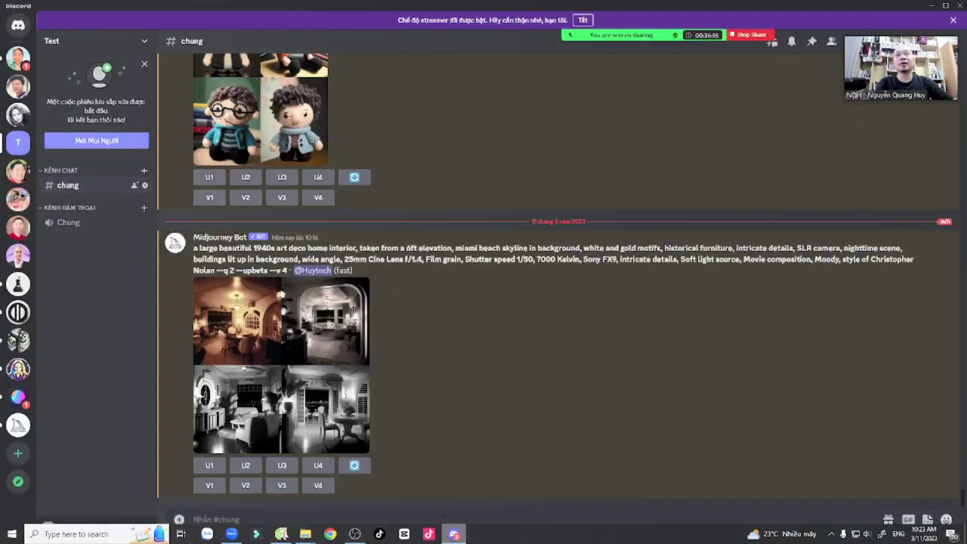
{"action": "type", "text": "/im"}
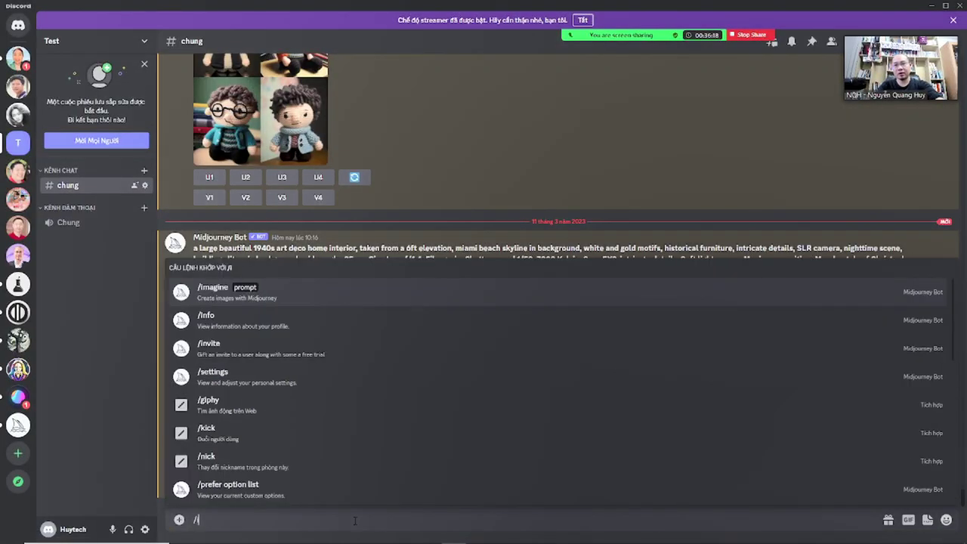
{"action": "left_click", "coordinate": [323, 467]}
{"action": "key", "text": "ctrl+v"}
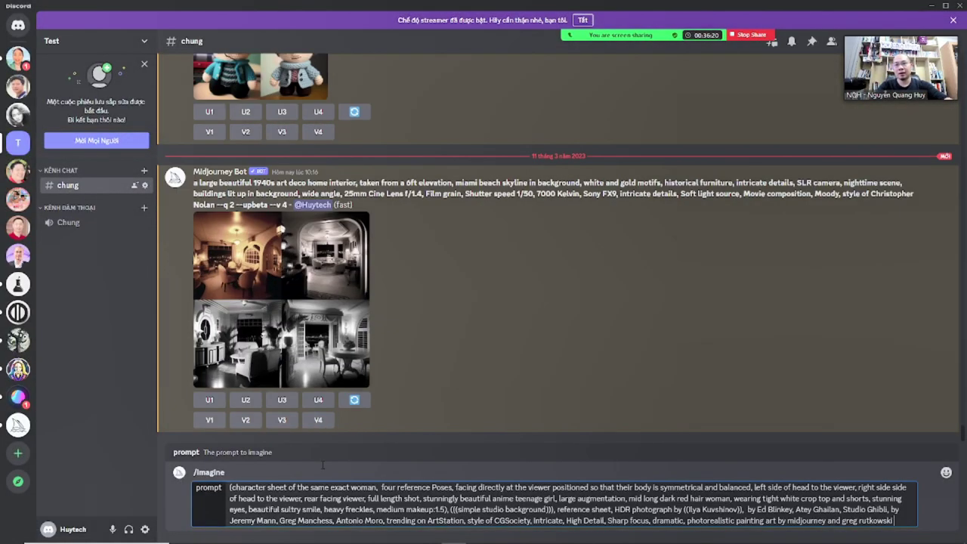
{"action": "key", "text": "Return"}
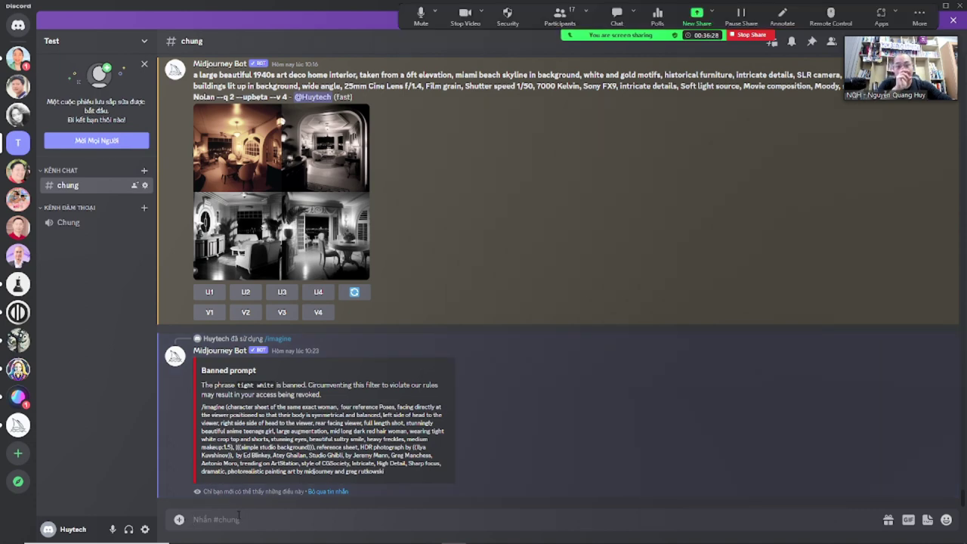
- Start a new /imagine command with the same prompt and delete the words "tight white" before "crop top"
{"action": "type", "text": "/im"}
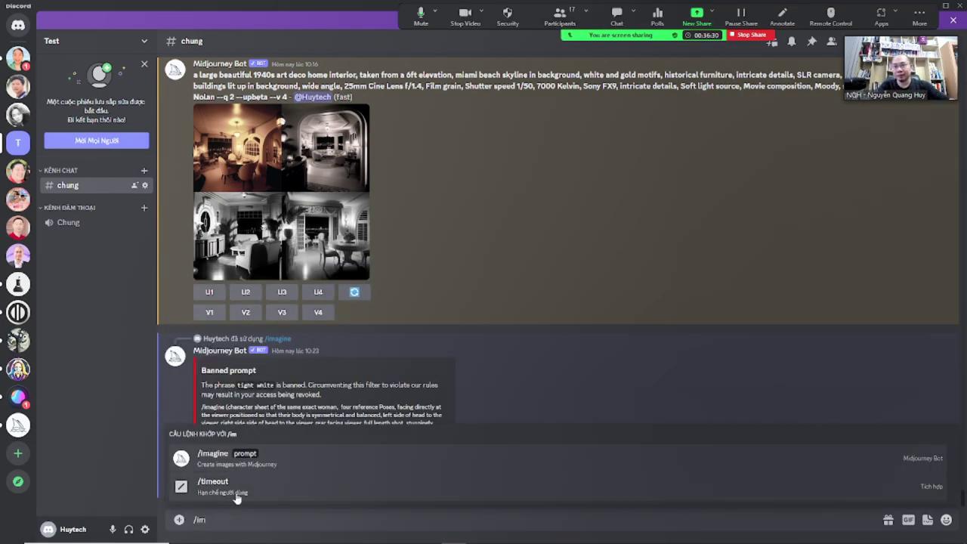
{"action": "left_click", "coordinate": [236, 464]}
{"action": "key", "text": "ctrl+v"}
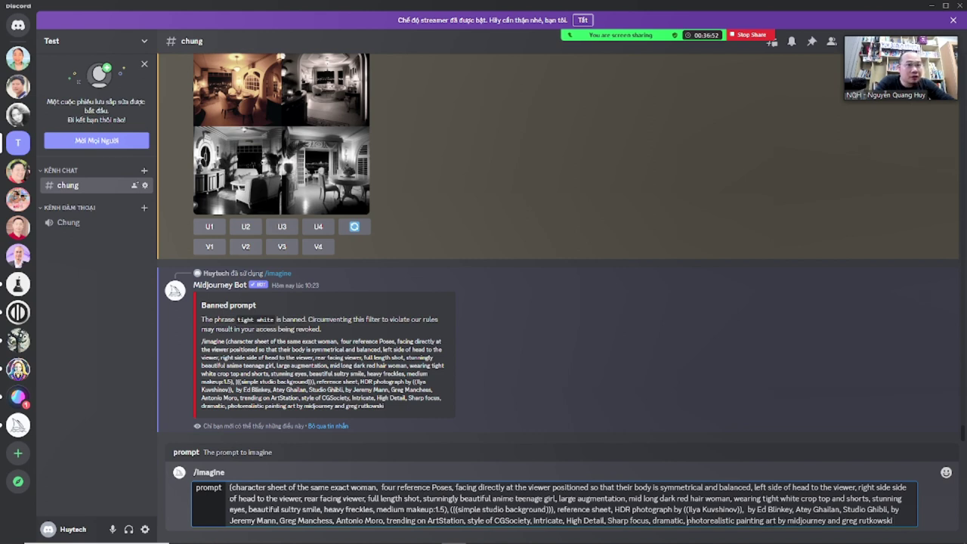
{"action": "left_click_drag", "start_coordinate": [636, 520], "coordinate": [785, 521]}
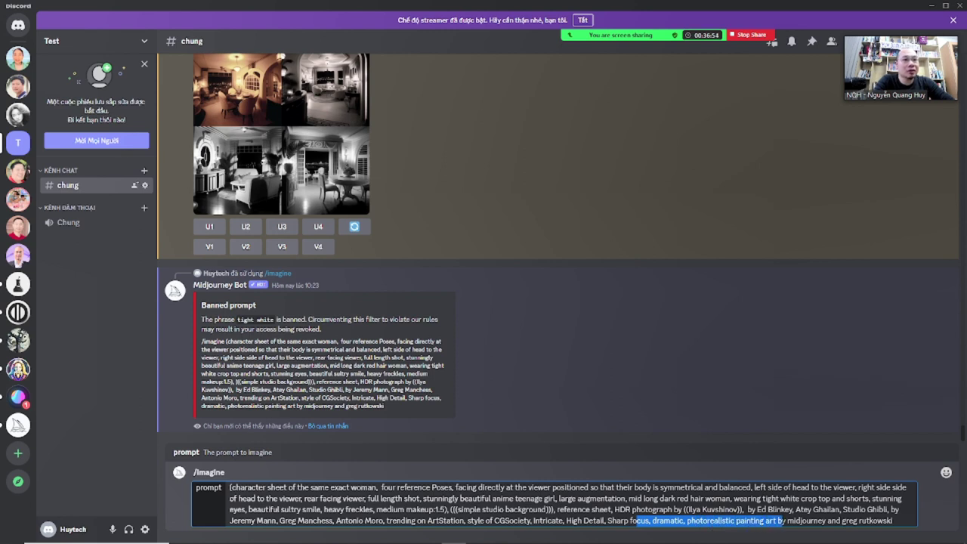
{"action": "left_click", "coordinate": [786, 521]}
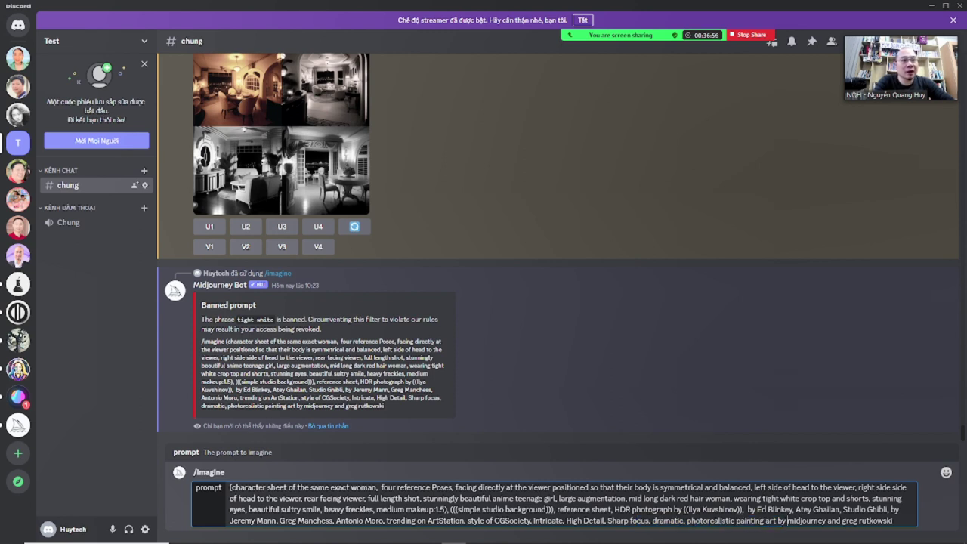
{"action": "left_click_drag", "start_coordinate": [687, 520], "coordinate": [826, 520]}
{"action": "left_click", "coordinate": [829, 520]}
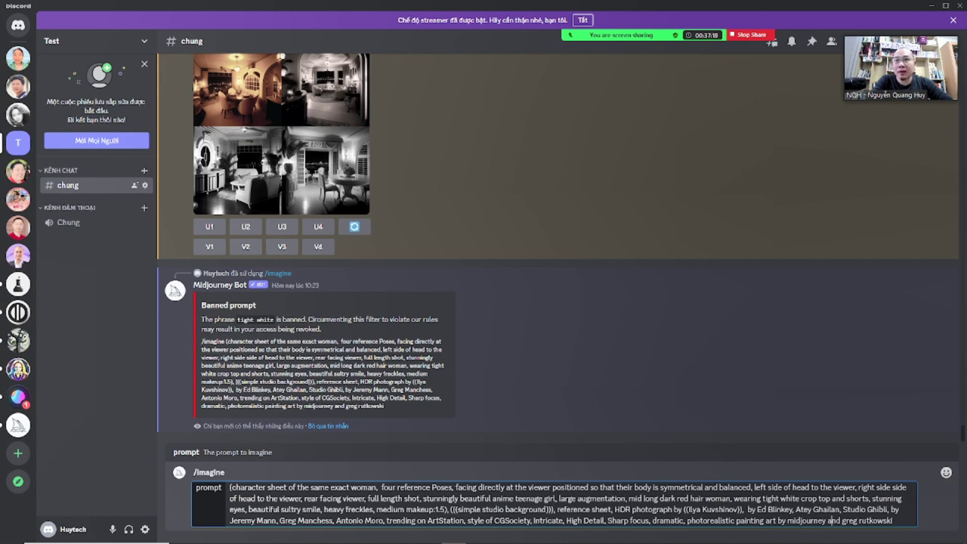
{"action": "left_click_drag", "start_coordinate": [760, 498], "coordinate": [799, 499]}
{"action": "key", "text": "BackSpace"}
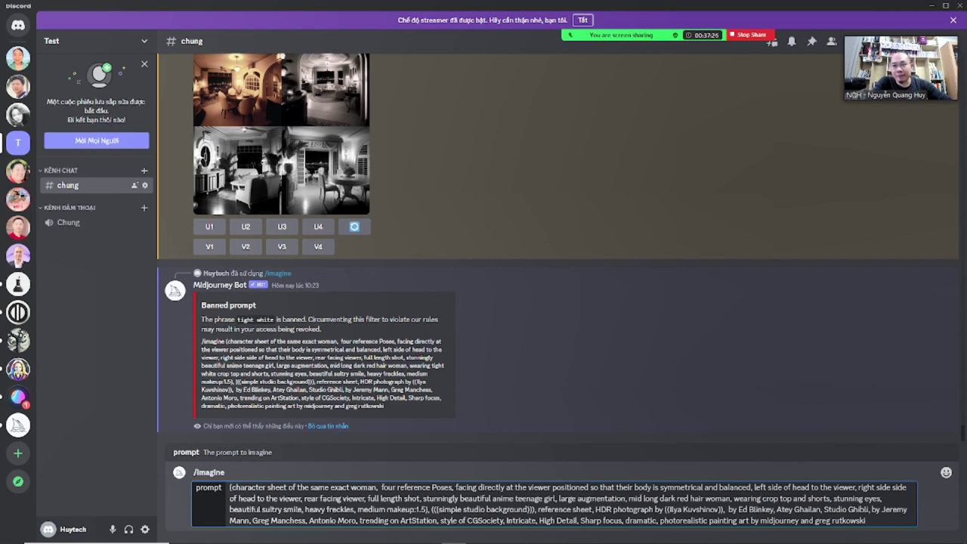
- Go through the prompt's opening phrases on the character sheet, four reference poses and viewer-facing position, and submit the edited prompt
{"action": "left_click_drag", "start_coordinate": [230, 488], "coordinate": [375, 487]}
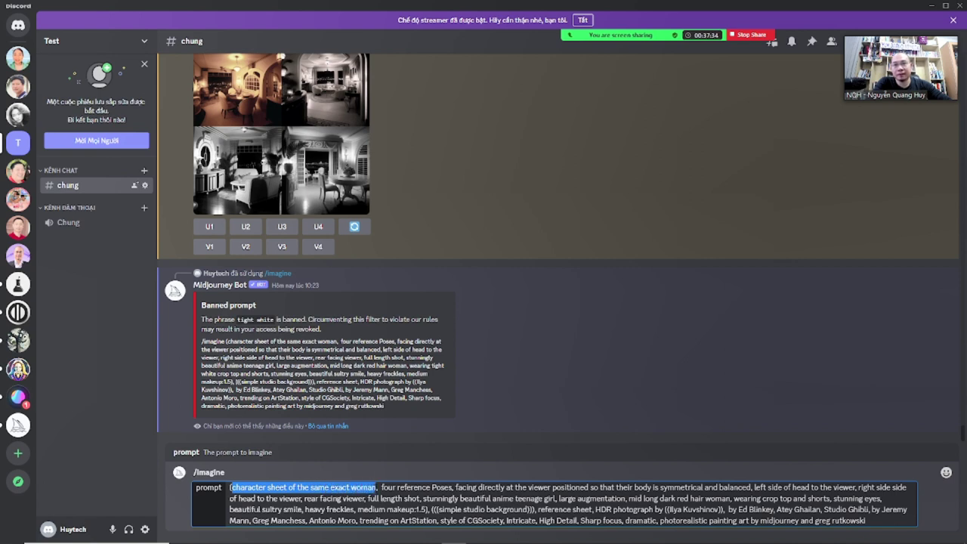
{"action": "left_click", "coordinate": [370, 487]}
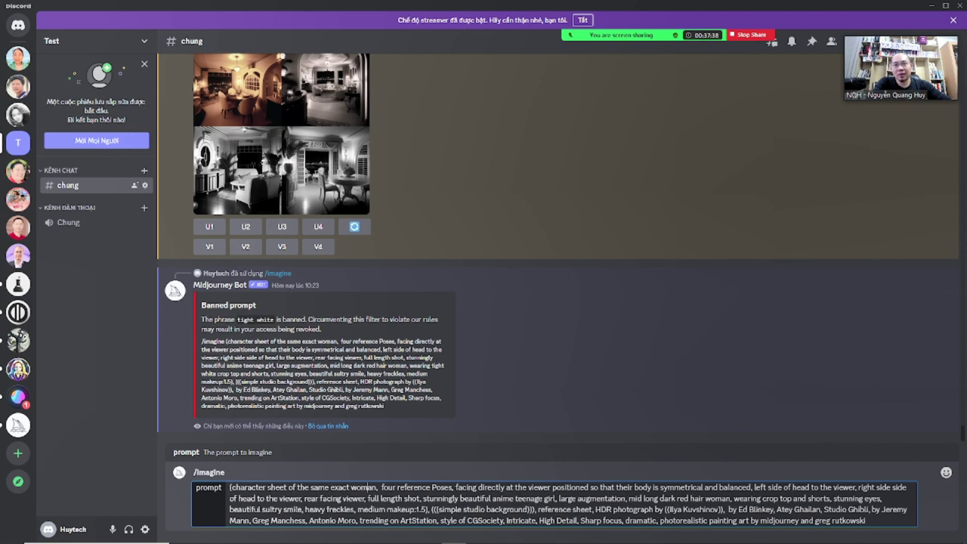
{"action": "left_click_drag", "start_coordinate": [264, 488], "coordinate": [453, 487]}
{"action": "left_click", "coordinate": [370, 488]}
{"action": "left_click_drag", "start_coordinate": [381, 488], "coordinate": [452, 487]}
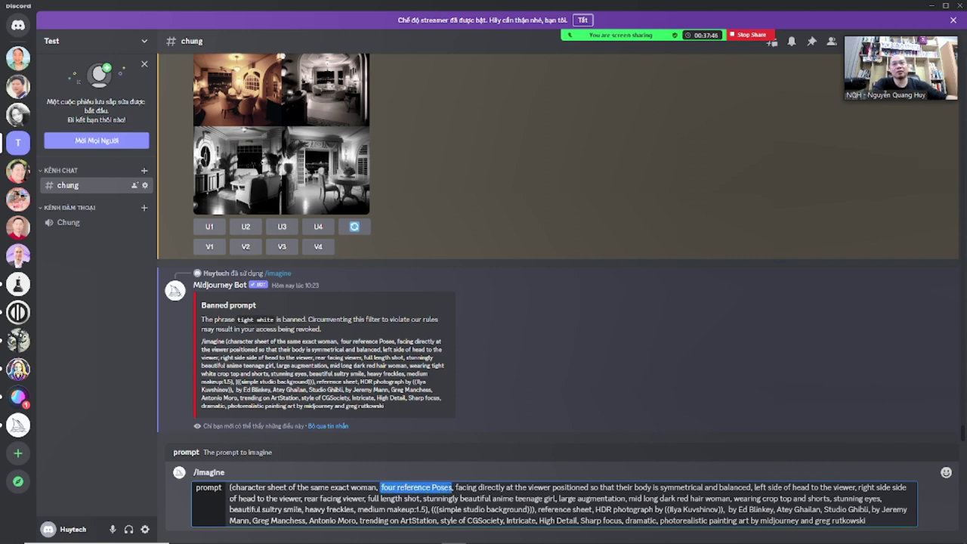
{"action": "left_click", "coordinate": [456, 487]}
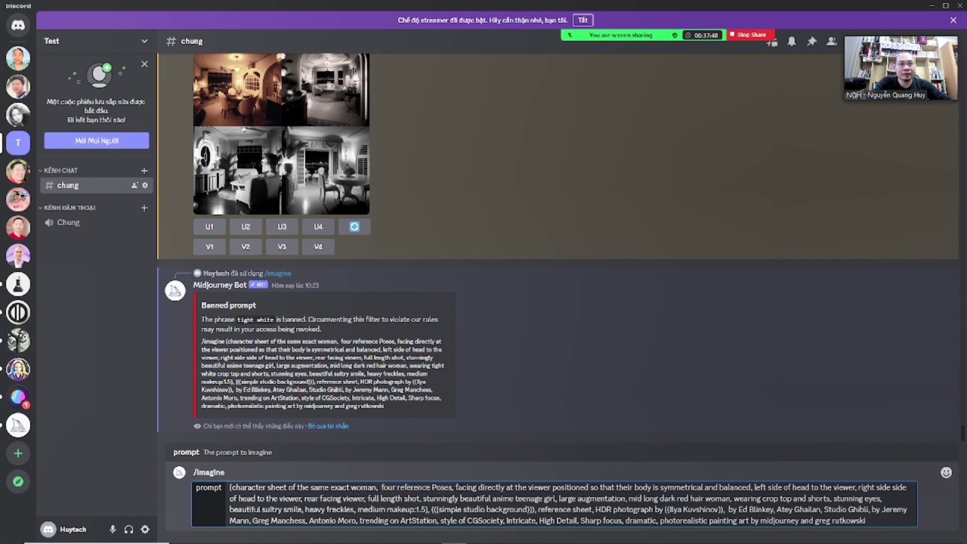
{"action": "left_click_drag", "start_coordinate": [457, 487], "coordinate": [634, 484]}
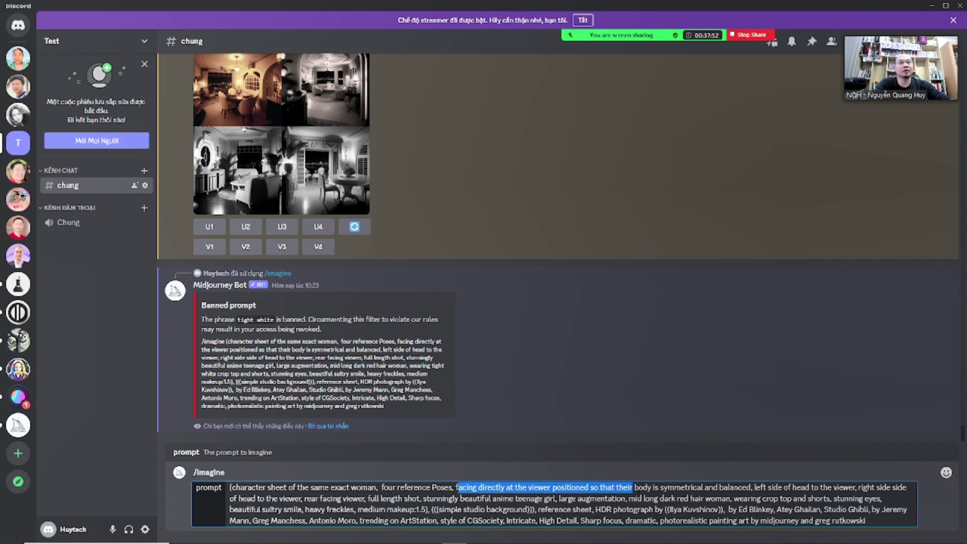
{"action": "left_click", "coordinate": [632, 488]}
{"action": "key", "text": "Return"}
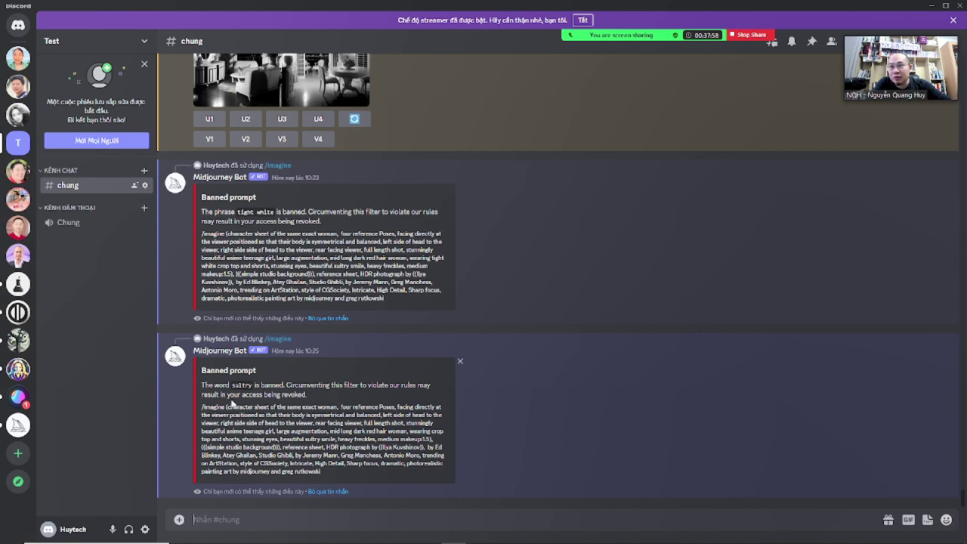
- Copy the prompt text from the latest banned-prompt message into the message box and delete the word "sultry"
{"action": "left_click_drag", "start_coordinate": [201, 407], "coordinate": [323, 472]}
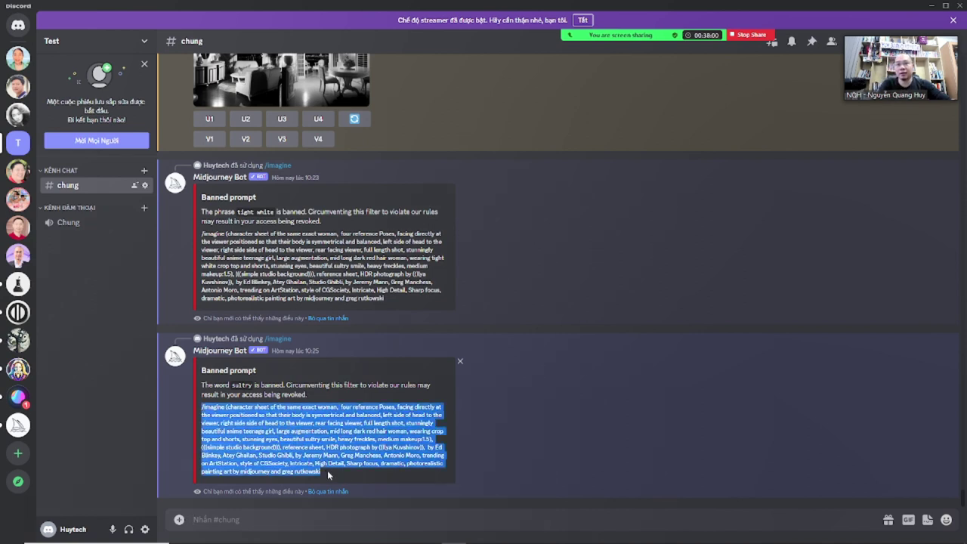
{"action": "key", "text": "ctrl+c"}
{"action": "left_click", "coordinate": [303, 519]}
{"action": "key", "text": "ctrl+v"}
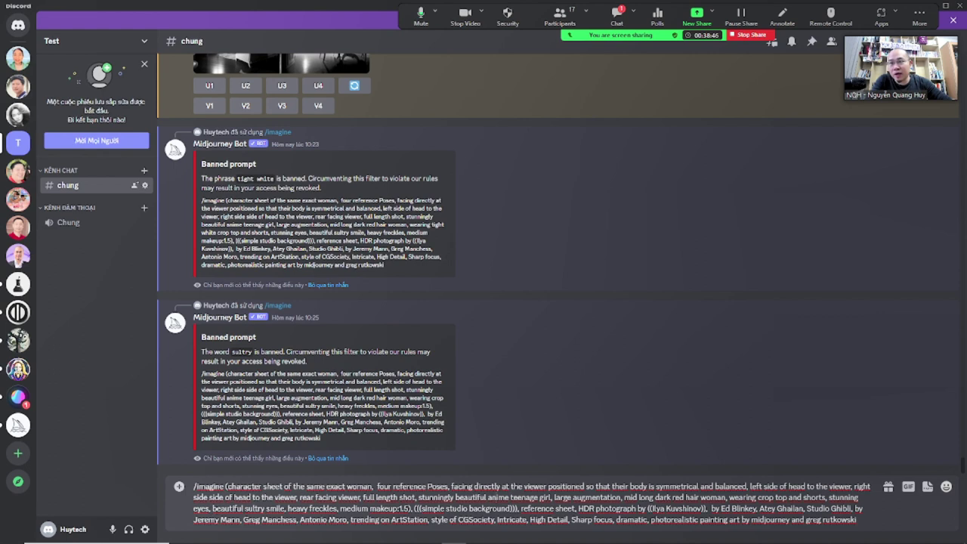
{"action": "left_click_drag", "start_coordinate": [245, 509], "coordinate": [266, 510]}
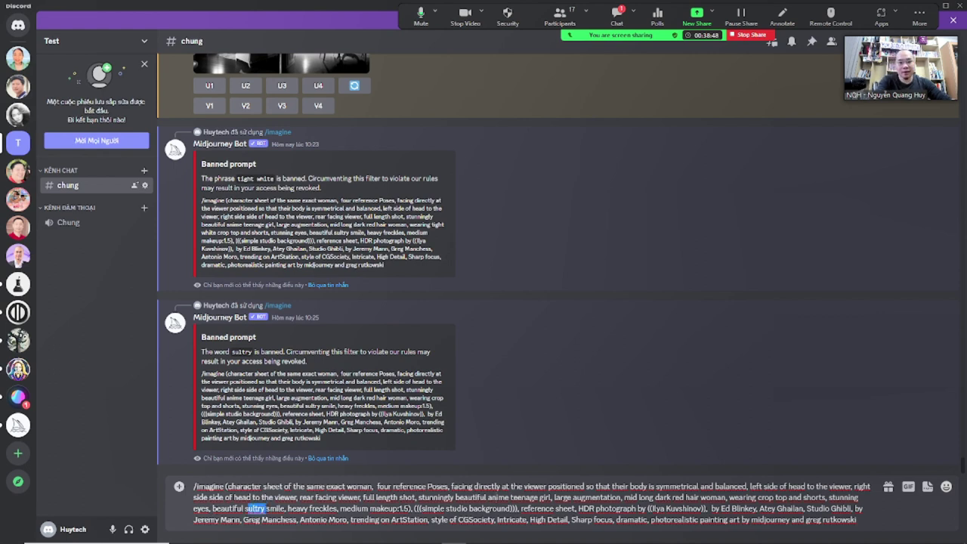
{"action": "key", "text": "BackSpace"}
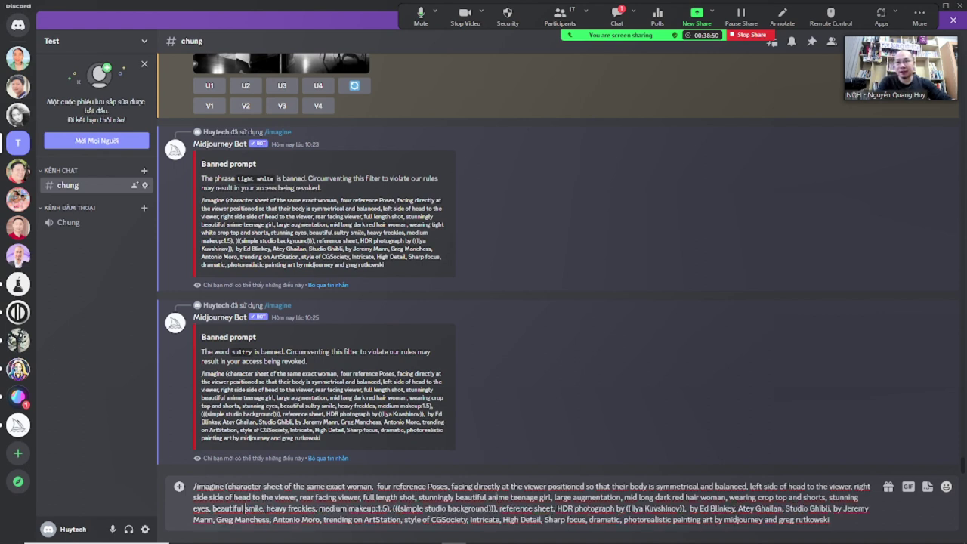
- Put the edited prompt text on the clipboard and send it as a message in the channel
{"action": "key", "text": "ctrl+a"}
{"action": "key", "text": "ctrl+x"}
{"action": "key", "text": "ctrl+v"}
{"action": "key", "text": "Return"}
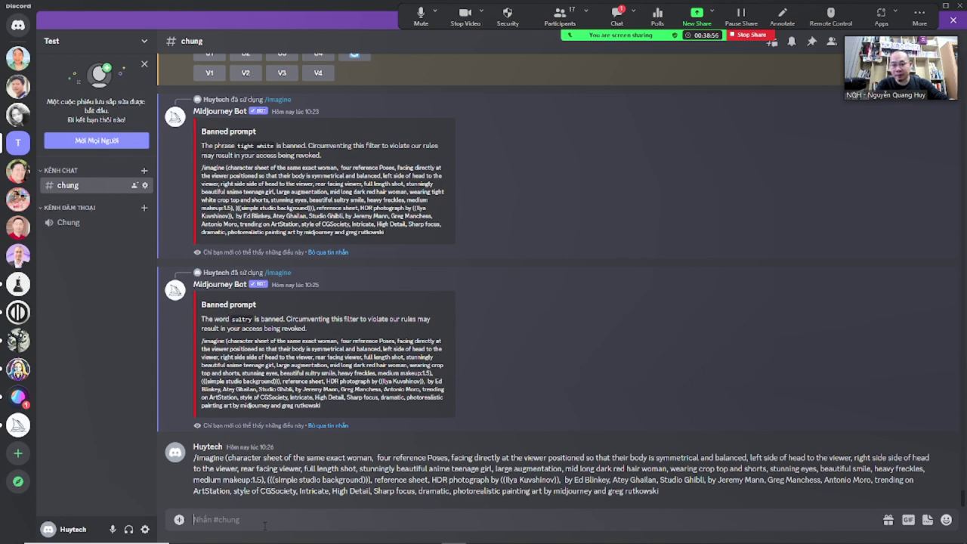
- Start a new /imagine command with the edited prompt, remove the duplicate "/imagine" from its beginning and submit it
{"action": "type", "text": "/im"}
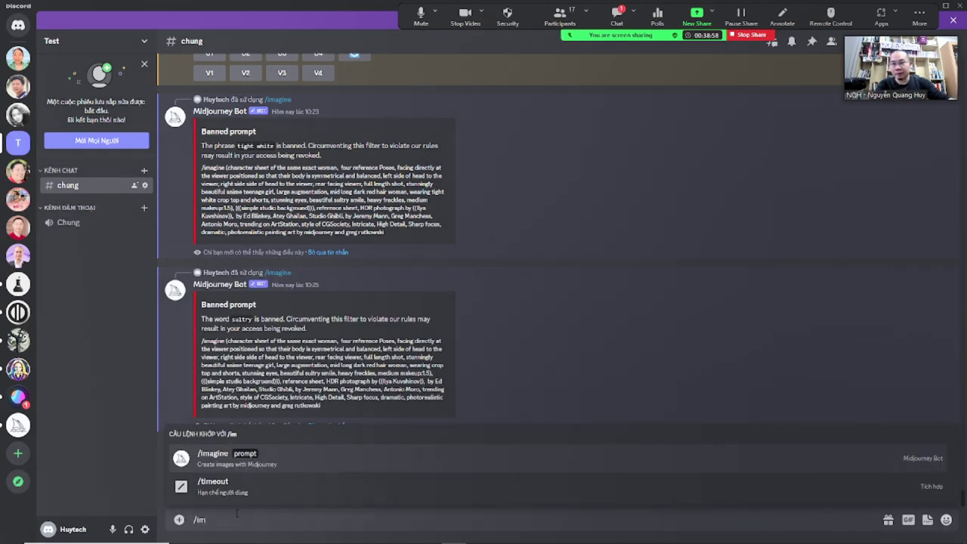
{"action": "left_click", "coordinate": [227, 457]}
{"action": "key", "text": "ctrl+v"}
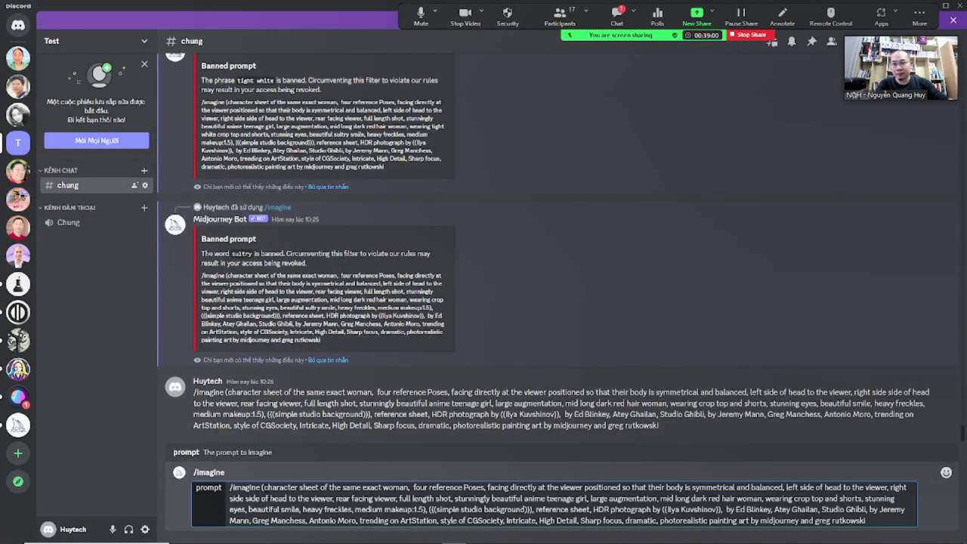
{"action": "key", "text": "shift+Left"}
{"action": "key", "text": "shift+Left"}
{"action": "key", "text": "shift+Left"}
{"action": "key", "text": "shift+Left"}
{"action": "key", "text": "shift+Left"}
{"action": "key", "text": "shift+Left"}
{"action": "key", "text": "shift+Left"}
{"action": "key", "text": "shift+Left"}
{"action": "key", "text": "shift+Left"}
{"action": "key", "text": "BackSpace"}
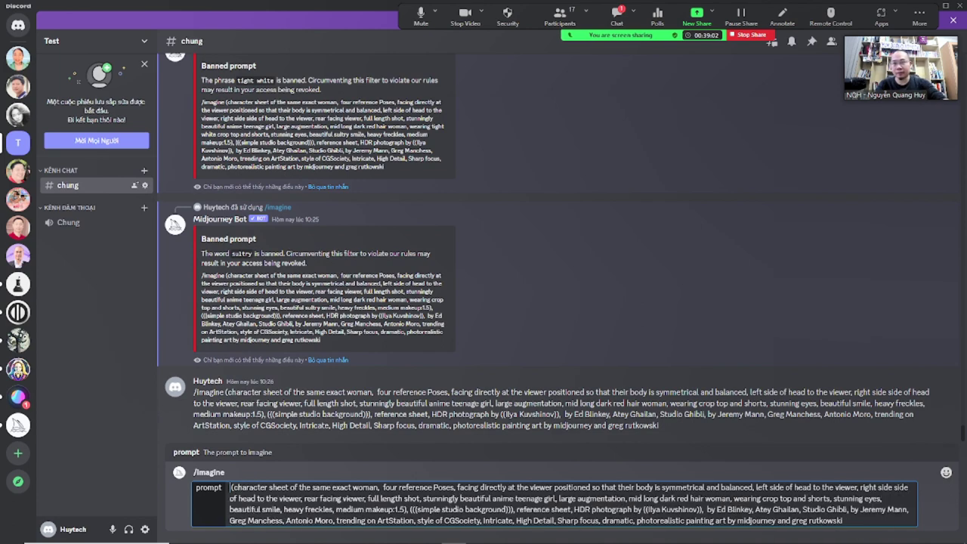
{"action": "key", "text": "Return"}
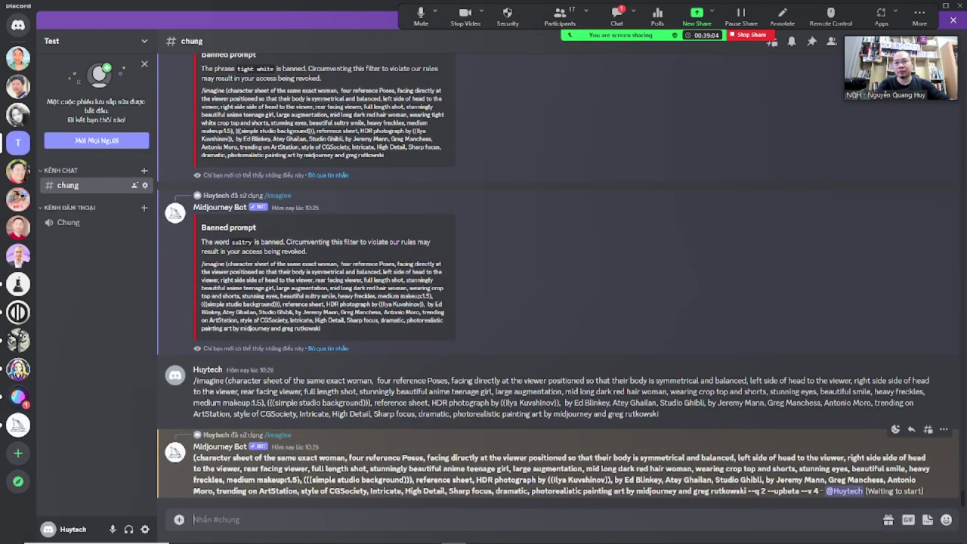
- Switch to the browser with Leonardo.Ai and hide Zoom's floating meeting controls
{"action": "key", "text": "alt+Tab"}
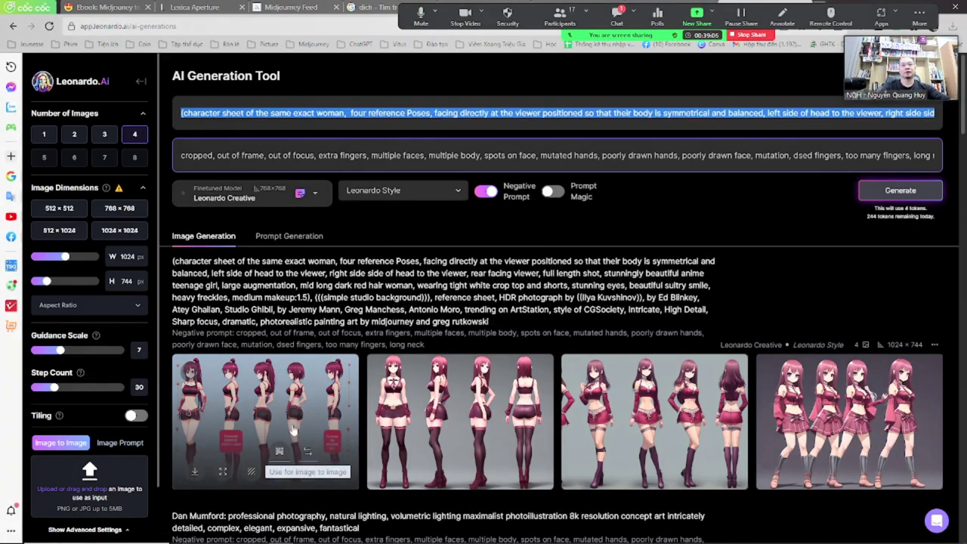
{"action": "left_click", "coordinate": [919, 15]}
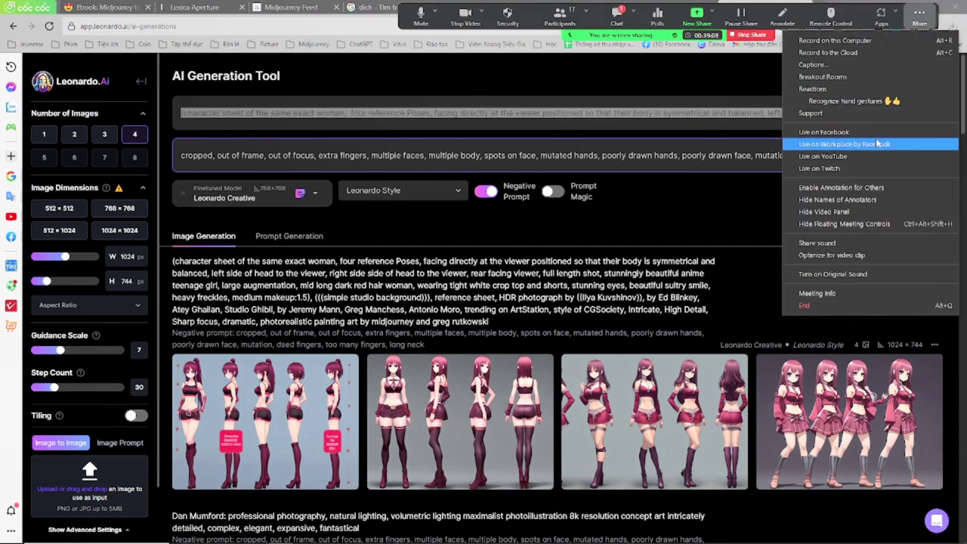
{"action": "left_click", "coordinate": [868, 224]}
- On the AI Canvas, move the generated flower result away from the portrait and discard it
{"action": "left_click", "coordinate": [661, 7]}
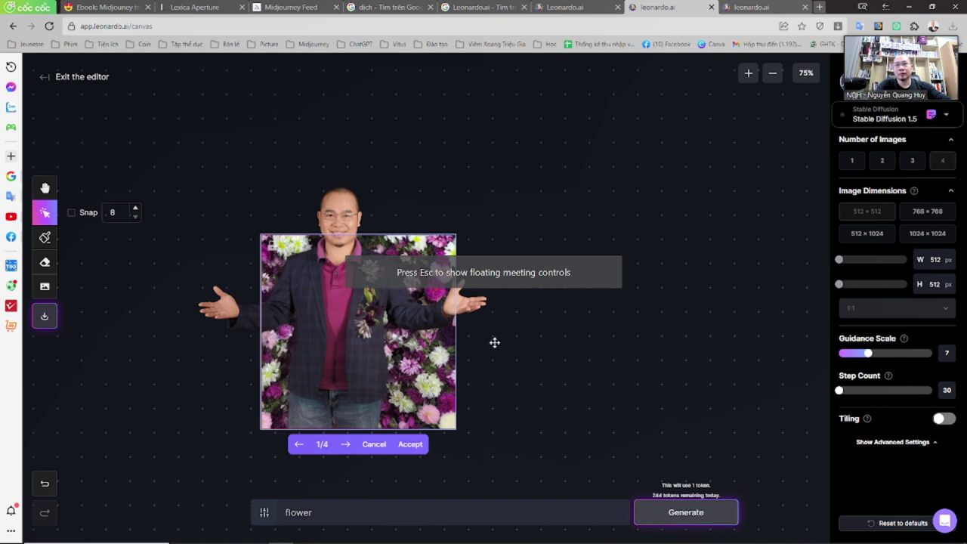
{"action": "left_click_drag", "start_coordinate": [451, 365], "coordinate": [675, 293]}
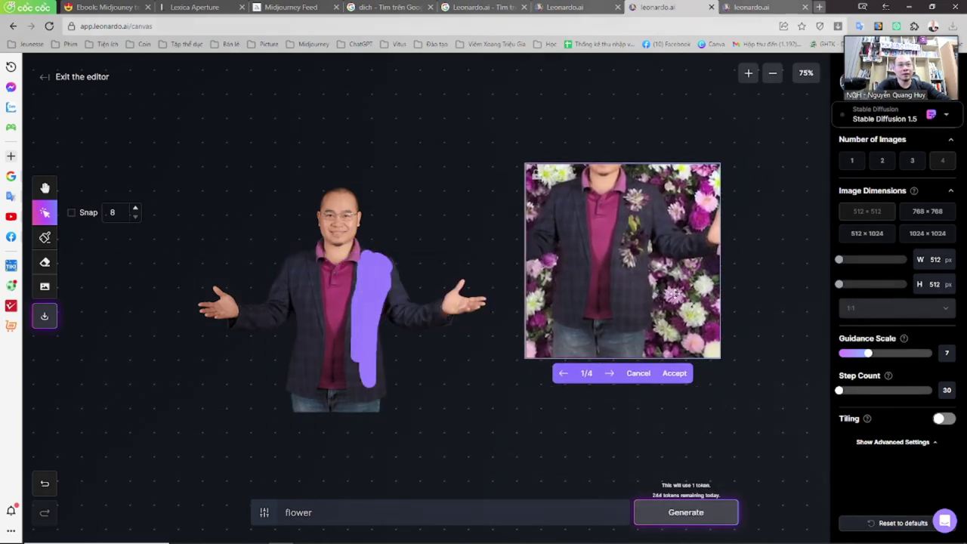
{"action": "left_click", "coordinate": [639, 374]}
- Shrink the man's portrait and arrange it with the 512 × 512 generation frame so the whole figure fits inside
{"action": "left_click_drag", "start_coordinate": [564, 251], "coordinate": [394, 261]}
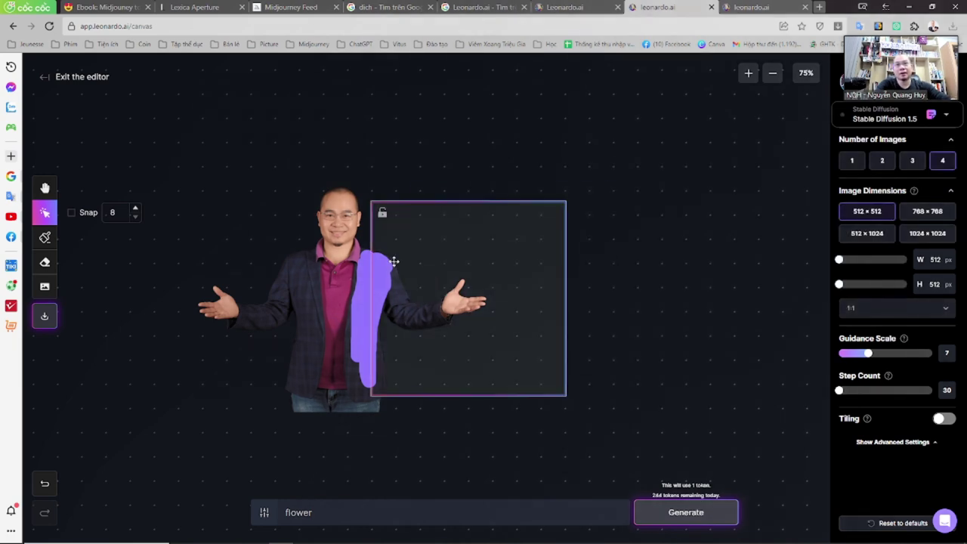
{"action": "left_click_drag", "start_coordinate": [371, 207], "coordinate": [522, 295]}
{"action": "left_click_drag", "start_coordinate": [468, 345], "coordinate": [383, 346]}
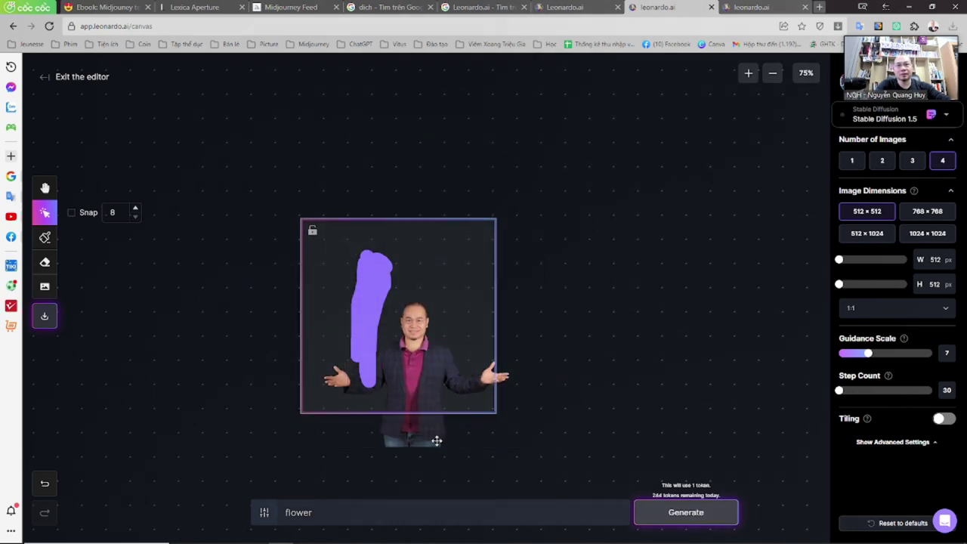
{"action": "left_click_drag", "start_coordinate": [437, 440], "coordinate": [375, 340]}
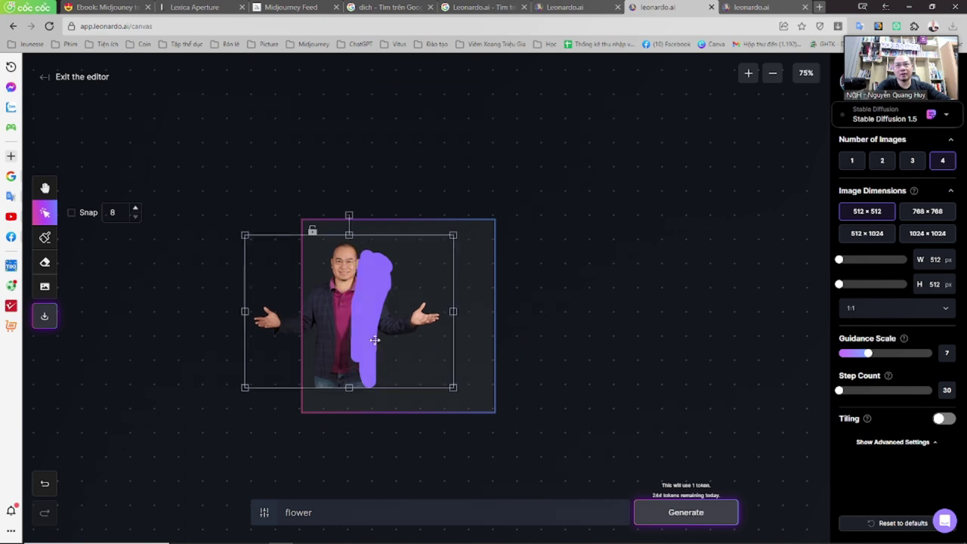
{"action": "left_click_drag", "start_coordinate": [380, 287], "coordinate": [505, 293]}
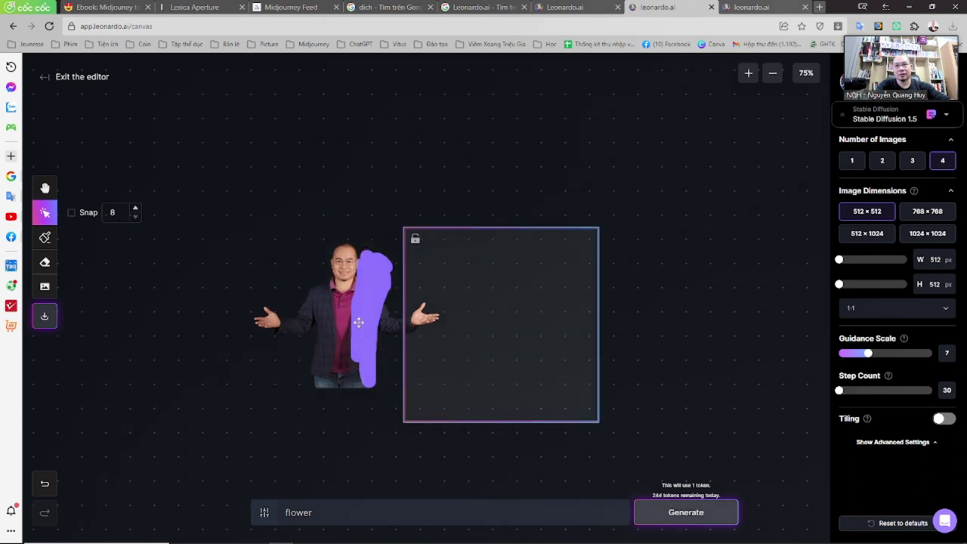
{"action": "left_click_drag", "start_coordinate": [359, 323], "coordinate": [466, 356]}
- Shrink the purple mask stroke, place it over the jacket beside the shirt, and delete the leftover mask dot outside the frame
{"action": "left_click", "coordinate": [368, 324]}
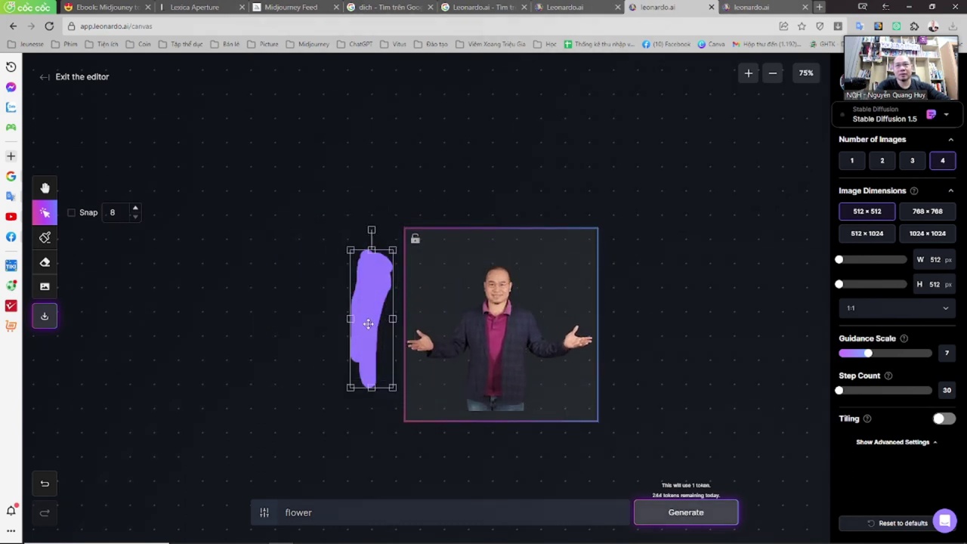
{"action": "left_click_drag", "start_coordinate": [396, 250], "coordinate": [374, 295]}
{"action": "left_click_drag", "start_coordinate": [361, 331], "coordinate": [516, 334]}
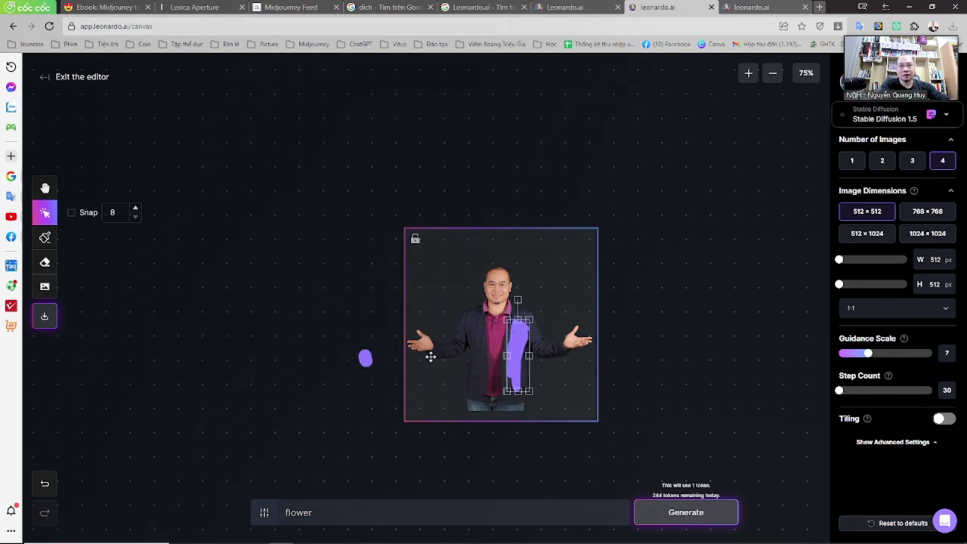
{"action": "left_click", "coordinate": [366, 356]}
{"action": "key", "text": "Delete"}
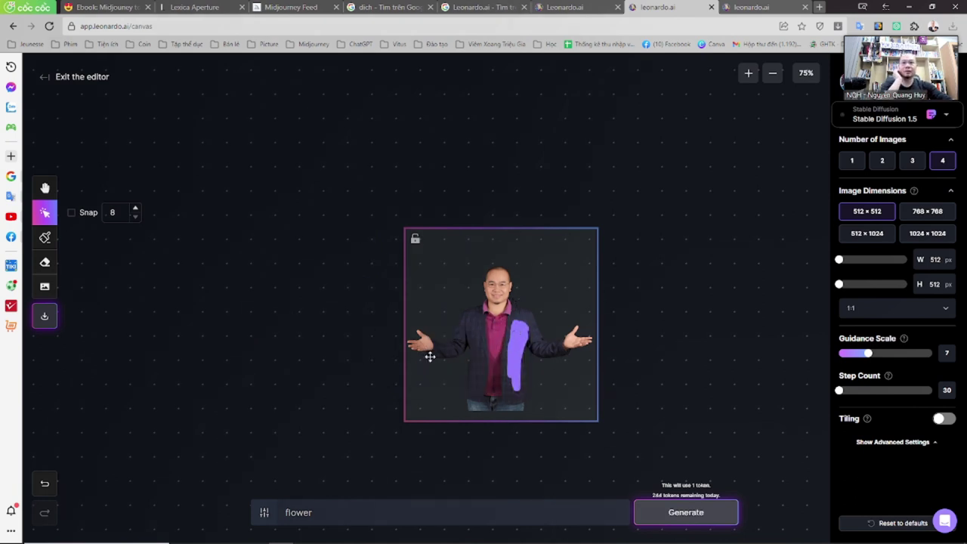
- Check the canvas's negative prompt and generate four 512 × 512 images with the prompt "flower"
{"action": "left_click", "coordinate": [264, 513]}
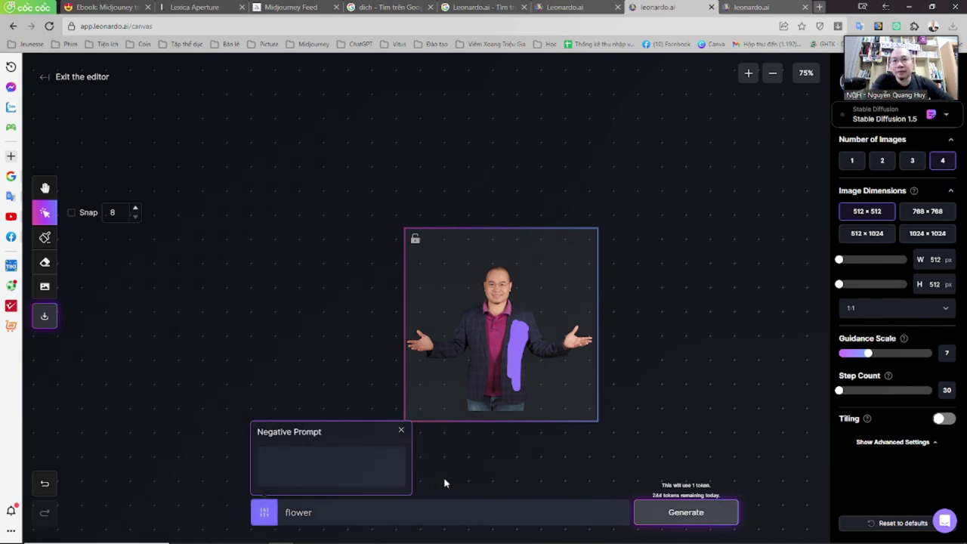
{"action": "left_click", "coordinate": [491, 466]}
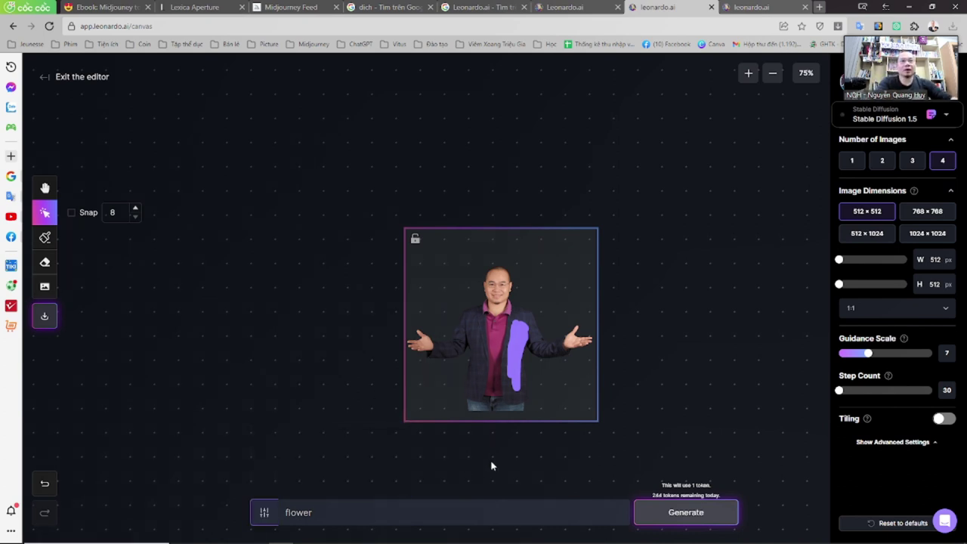
{"action": "left_click", "coordinate": [678, 516]}
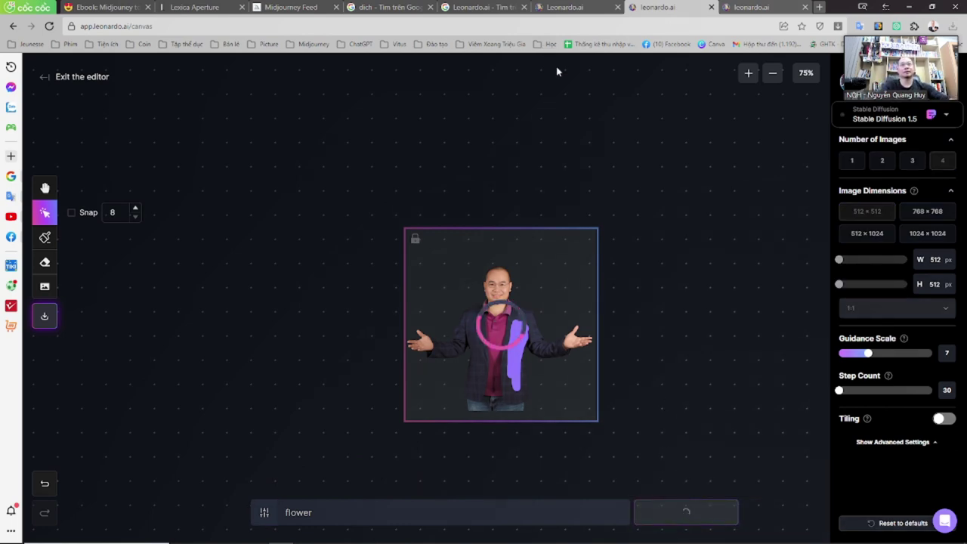
- Return to the Leonardo.Ai landing page and launch the app as a whitelisted user
{"action": "left_click", "coordinate": [751, 6]}
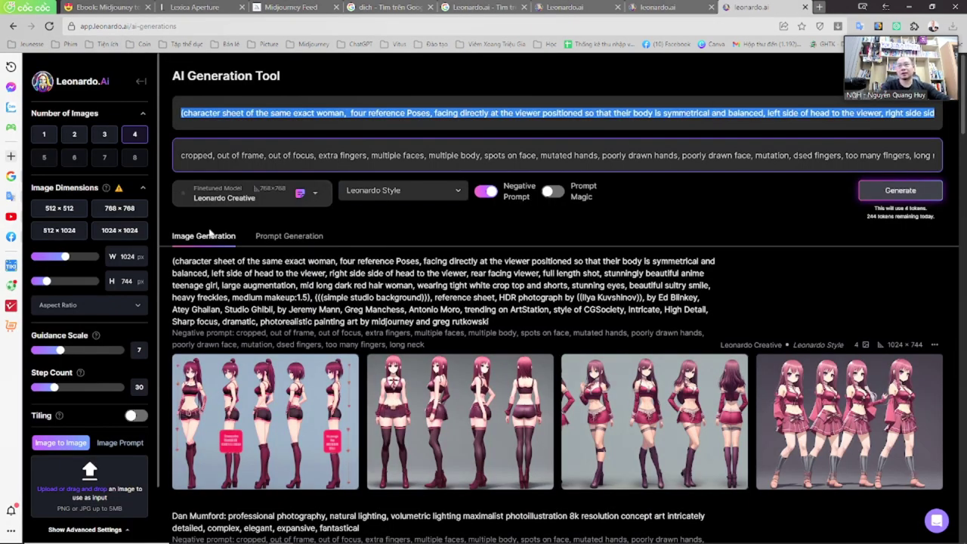
{"action": "left_click", "coordinate": [578, 6]}
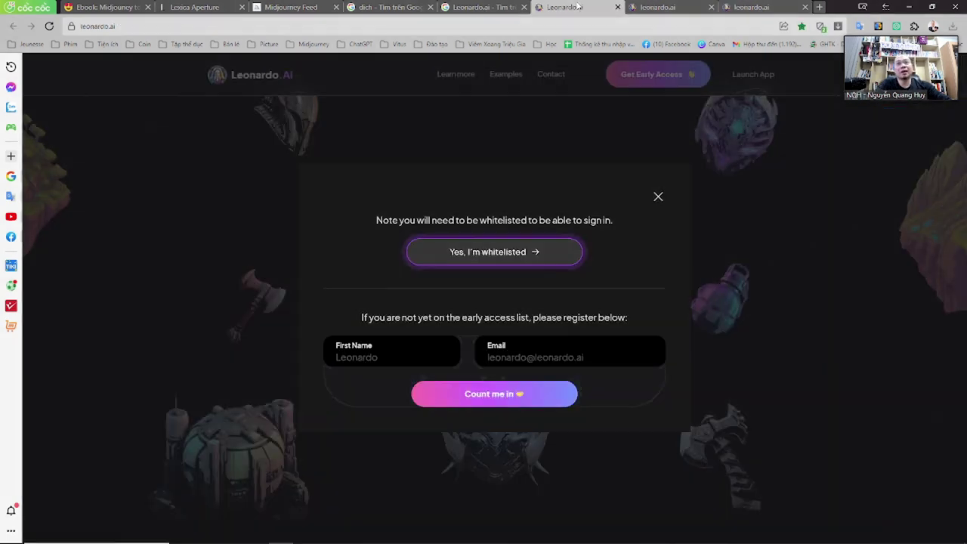
{"action": "left_click", "coordinate": [659, 198]}
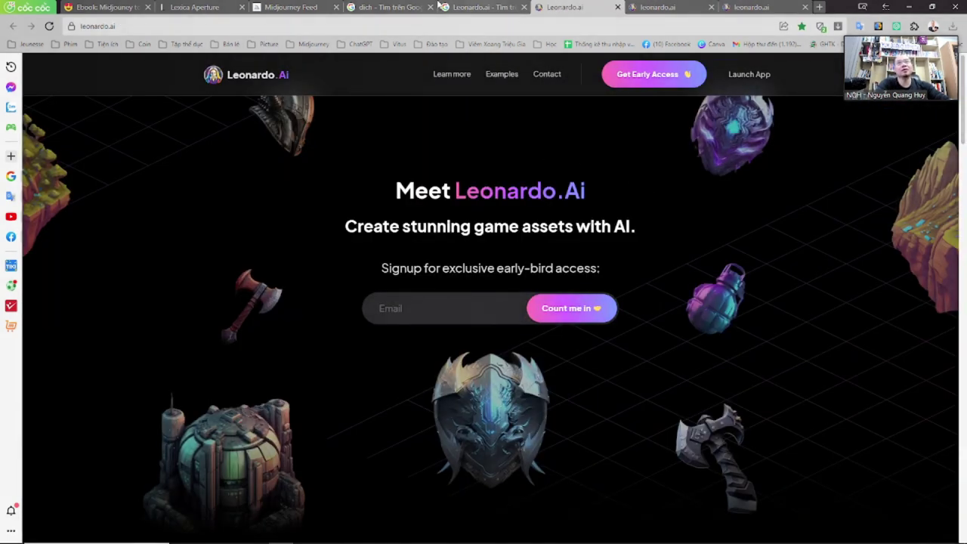
{"action": "left_click", "coordinate": [295, 7]}
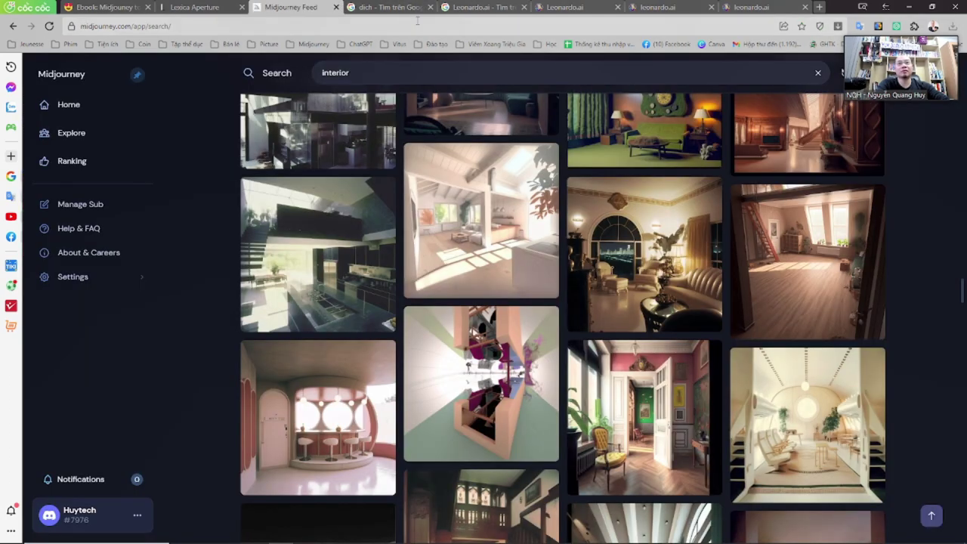
{"action": "left_click", "coordinate": [574, 8]}
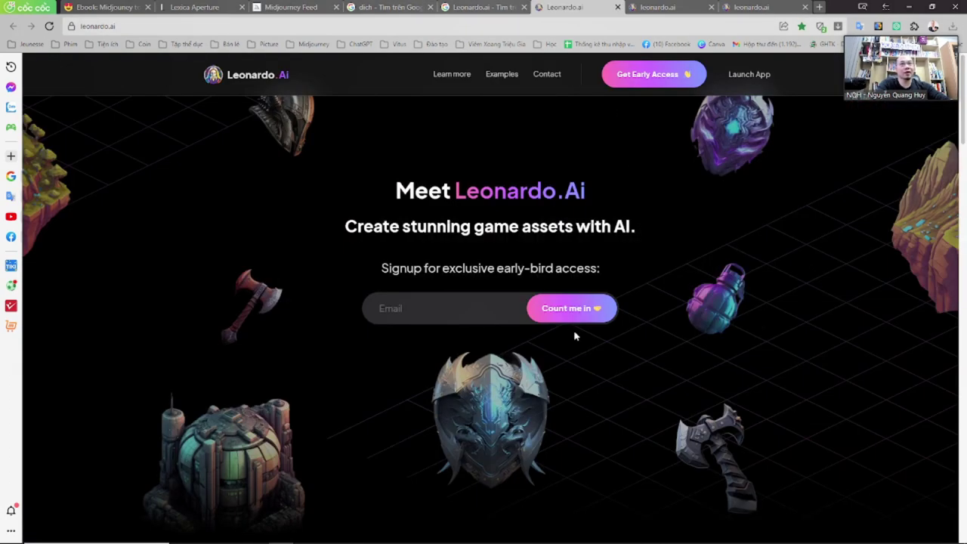
{"action": "left_click", "coordinate": [738, 74]}
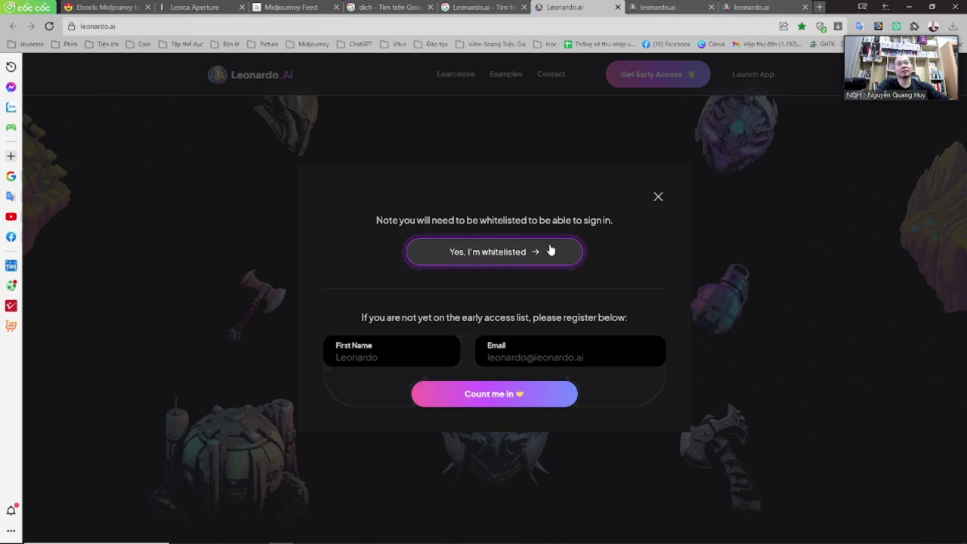
{"action": "left_click", "coordinate": [549, 252]}
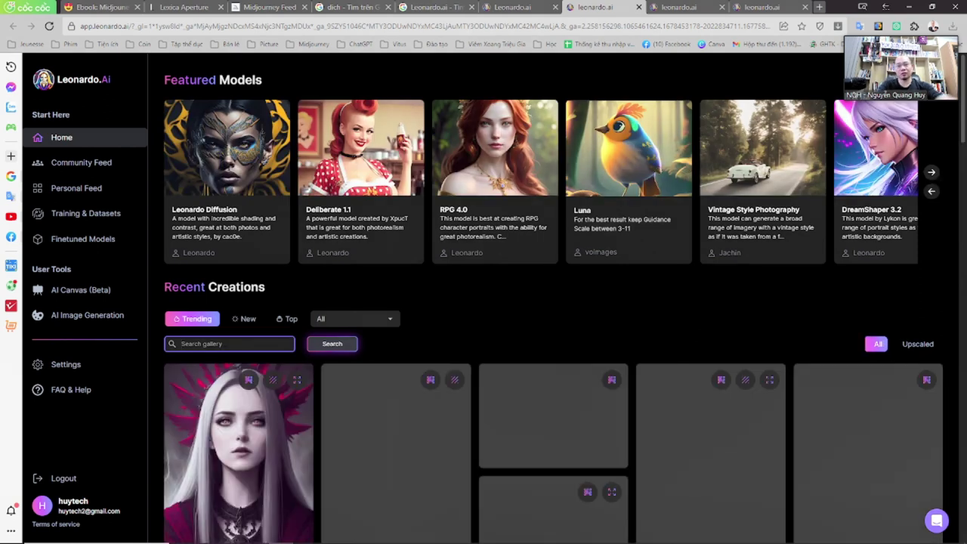
- Search the Recent Creations gallery for "interior"
{"action": "type", "text": "in"}
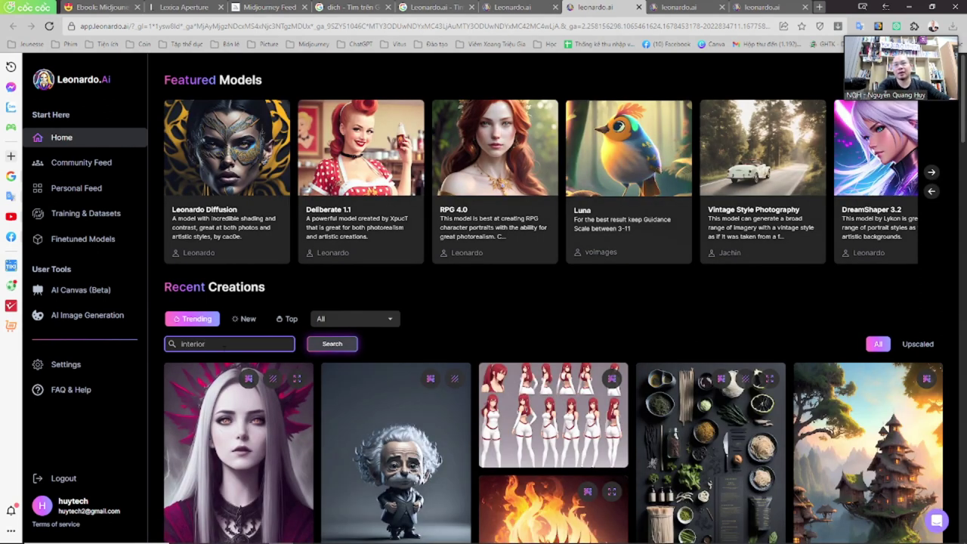
{"action": "type", "text": "terior"}
{"action": "left_click", "coordinate": [349, 343]}
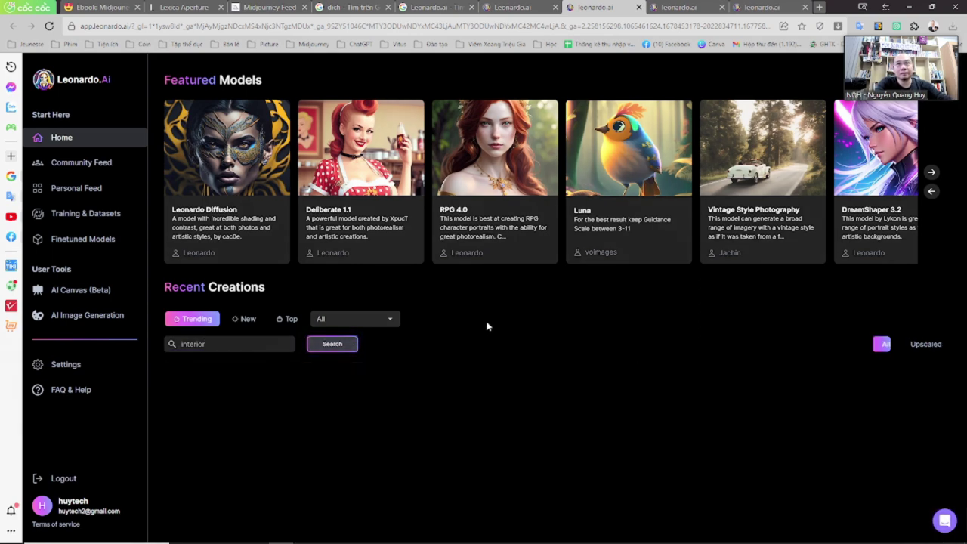
- Browse the interior search results in the gallery, examining the room designs and their prompts
{"action": "scroll", "coordinate": [488, 333], "scroll_direction": "down", "scroll_amount": 2}
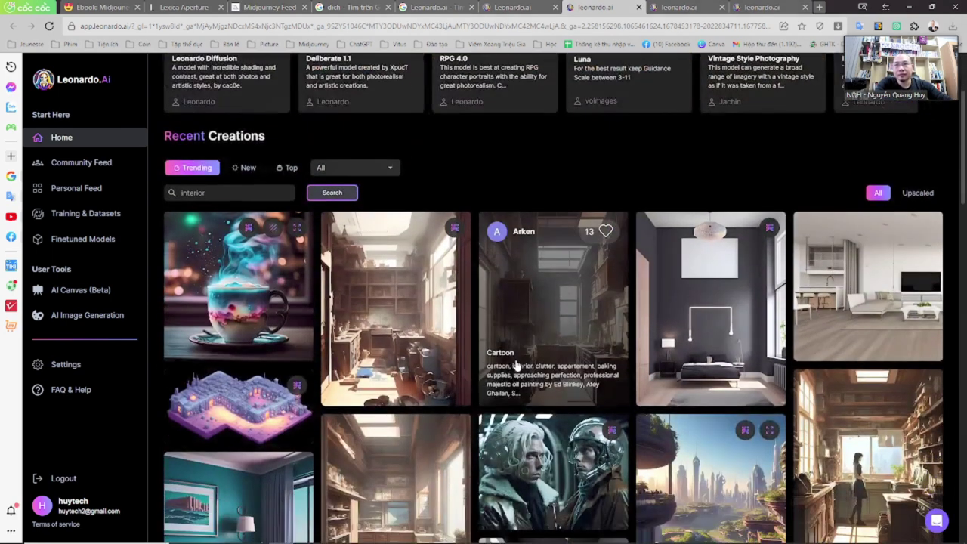
{"action": "scroll", "coordinate": [516, 365], "scroll_direction": "down", "scroll_amount": 1}
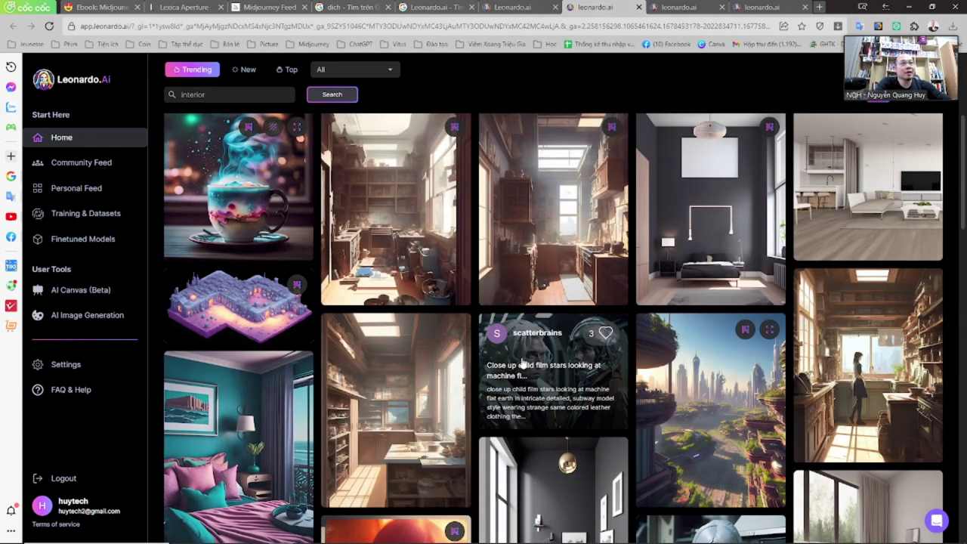
{"action": "scroll", "coordinate": [302, 389], "scroll_direction": "down", "scroll_amount": 2}
{"action": "scroll", "coordinate": [544, 317], "scroll_direction": "down", "scroll_amount": 2}
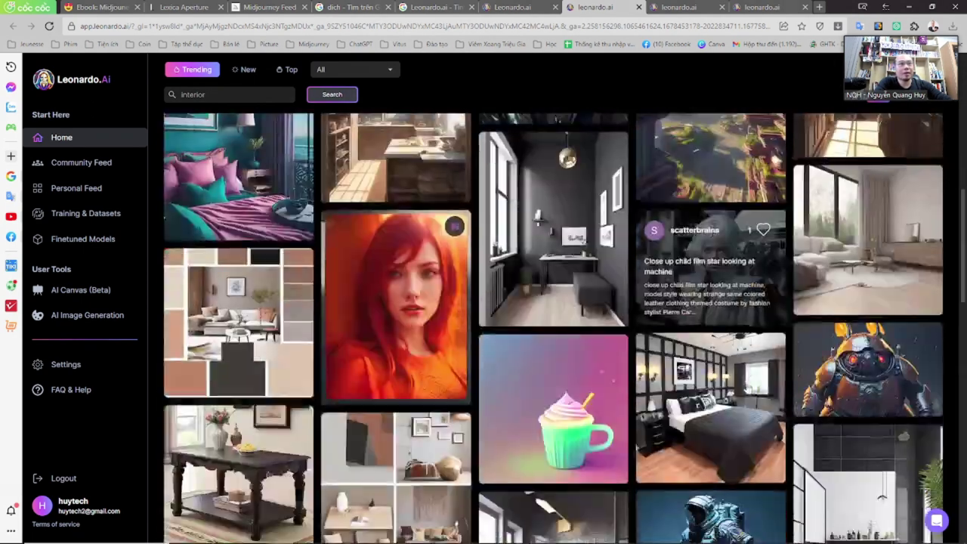
{"action": "scroll", "coordinate": [498, 420], "scroll_direction": "down", "scroll_amount": 1}
{"action": "scroll", "coordinate": [498, 420], "scroll_direction": "down", "scroll_amount": 4}
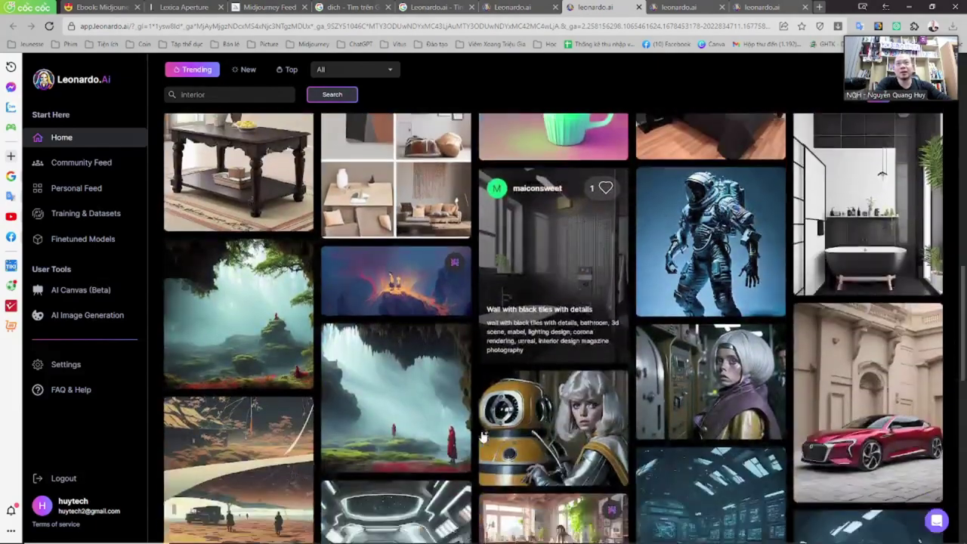
{"action": "scroll", "coordinate": [360, 445], "scroll_direction": "down", "scroll_amount": 3}
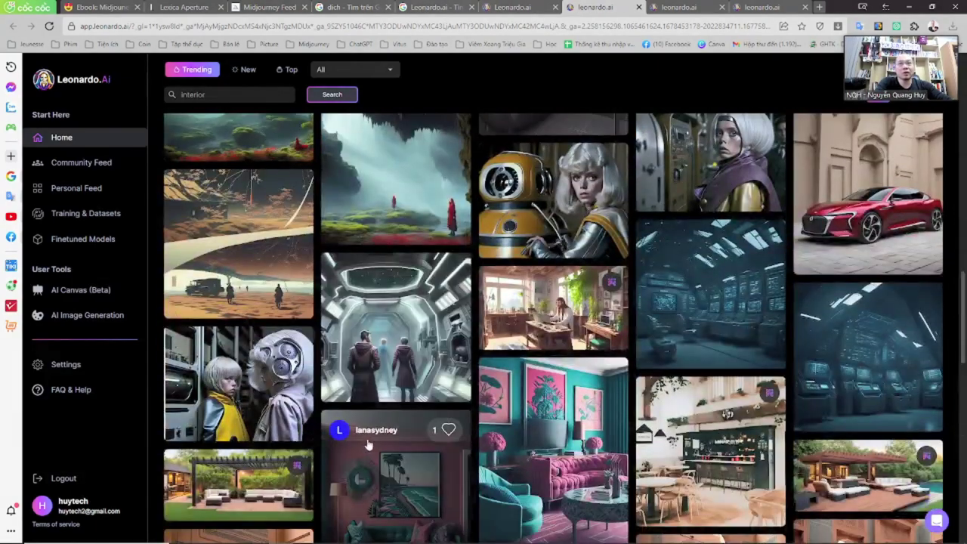
{"action": "scroll", "coordinate": [648, 346], "scroll_direction": "down", "scroll_amount": 4}
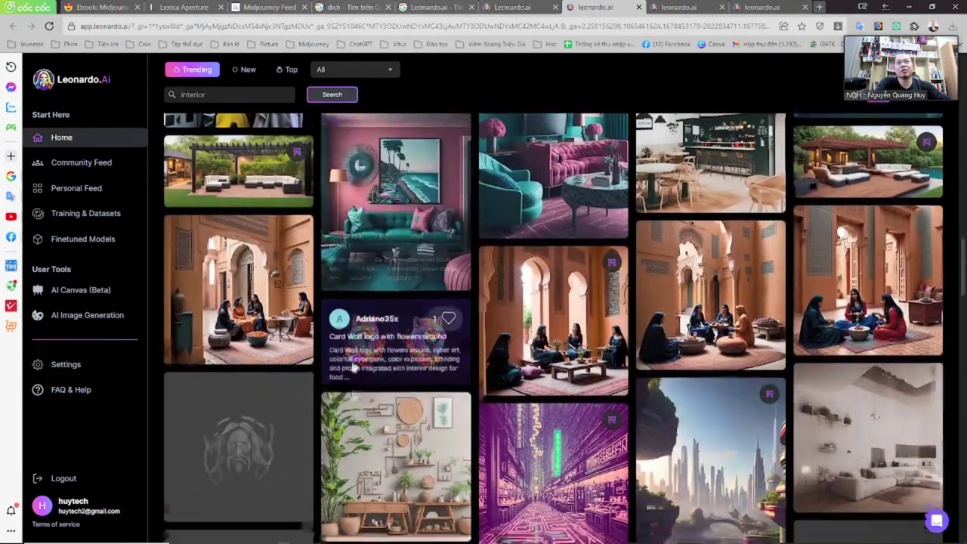
{"action": "scroll", "coordinate": [393, 393], "scroll_direction": "down", "scroll_amount": 3}
{"action": "scroll", "coordinate": [610, 426], "scroll_direction": "down", "scroll_amount": 6}
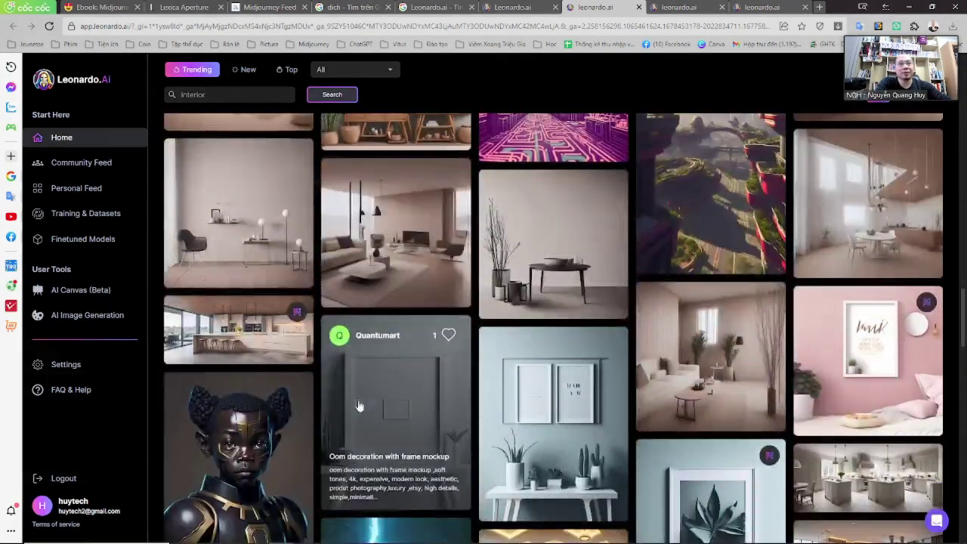
{"action": "scroll", "coordinate": [381, 426], "scroll_direction": "down", "scroll_amount": 6}
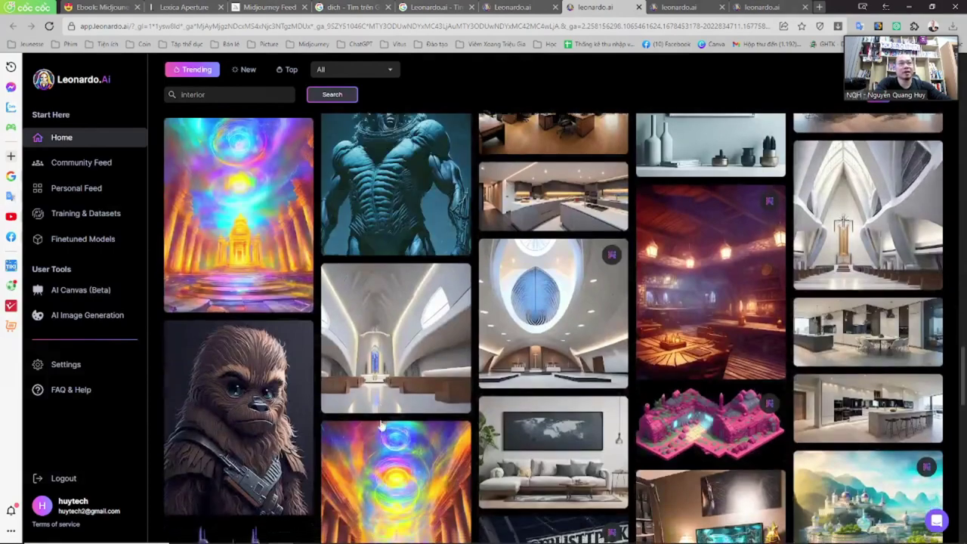
{"action": "scroll", "coordinate": [382, 425], "scroll_direction": "down", "scroll_amount": 5}
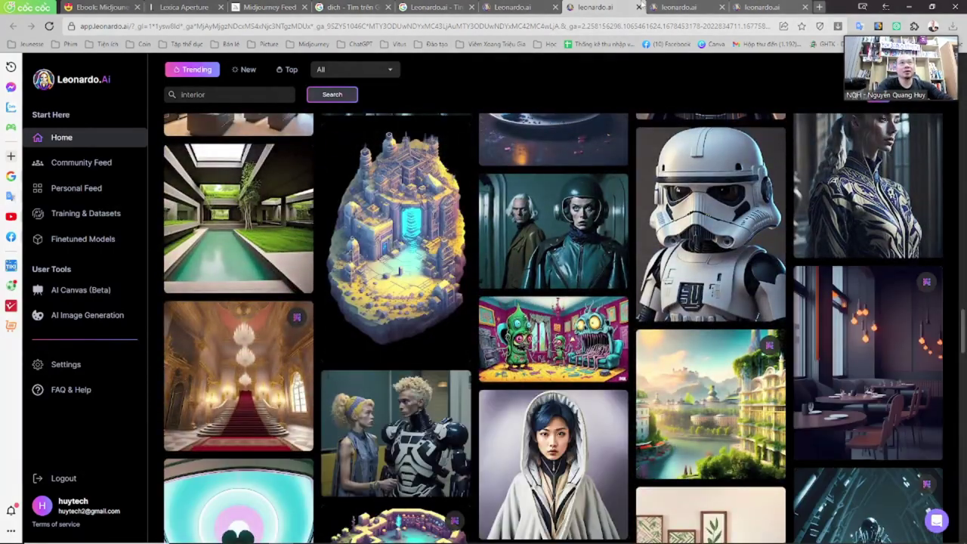
- Revisit the open AI Canvas and AI Generation Tool pages, and search Google for "runway" in a new browser tab
{"action": "left_click", "coordinate": [693, 7]}
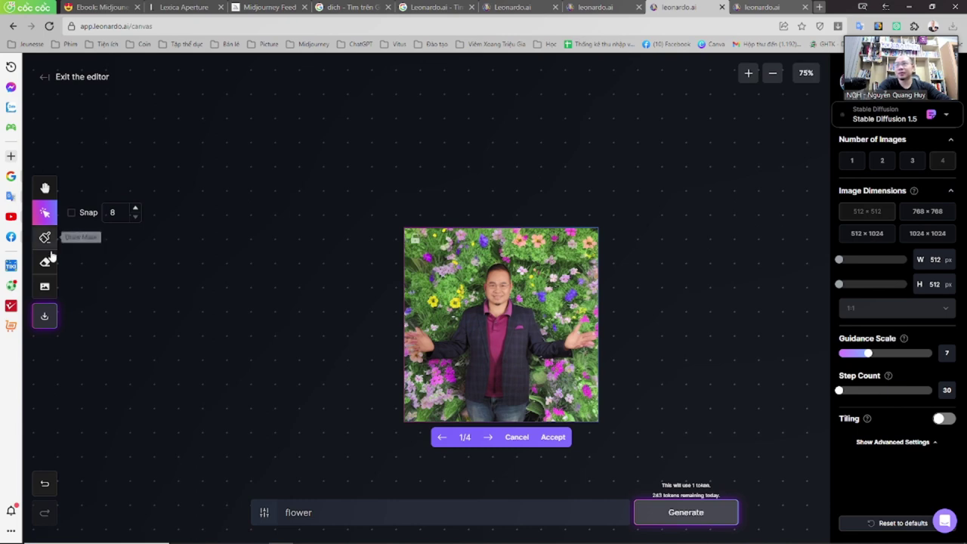
{"action": "left_click", "coordinate": [752, 7]}
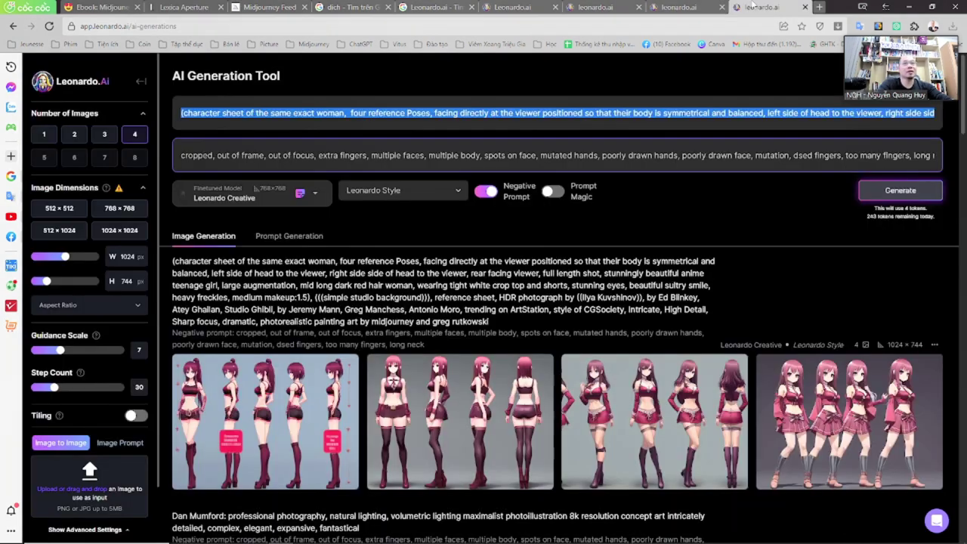
{"action": "left_click", "coordinate": [822, 7]}
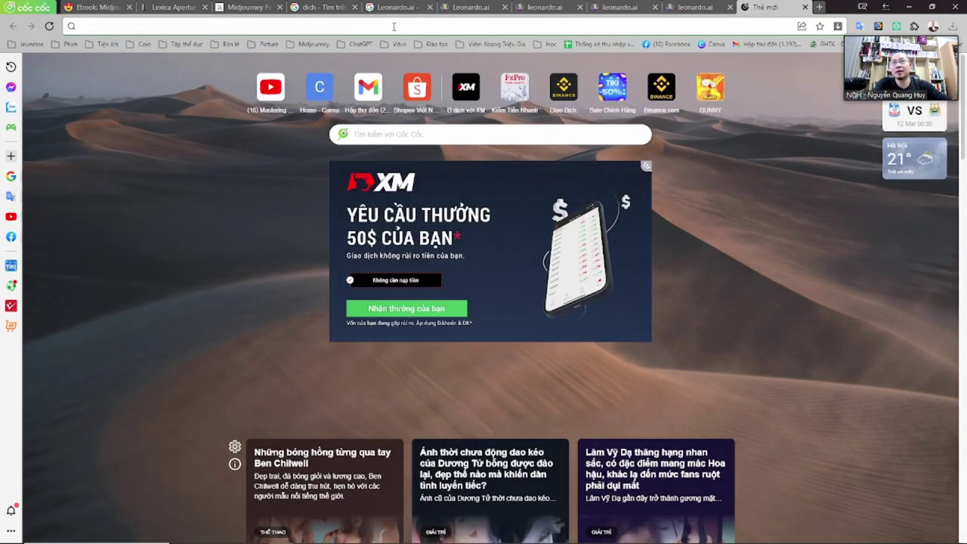
{"action": "left_click", "coordinate": [394, 26]}
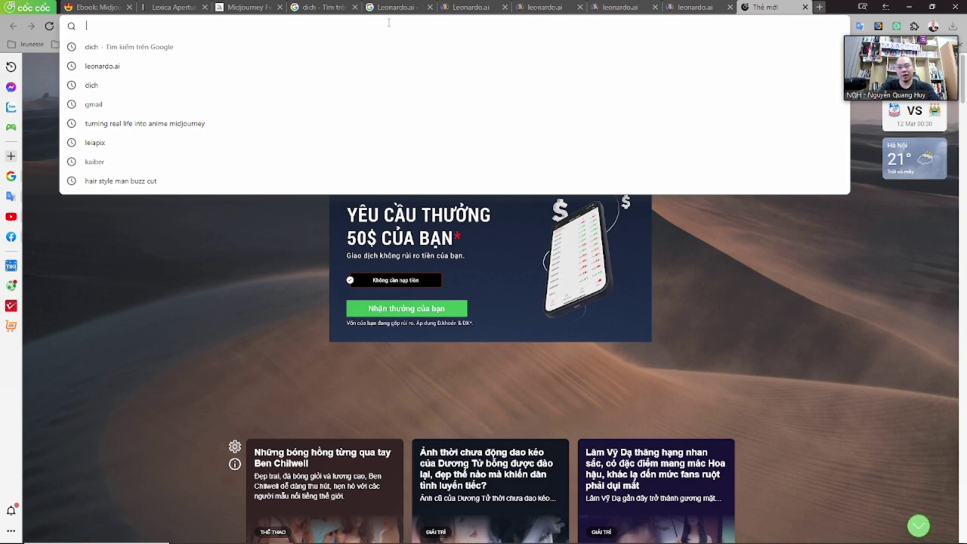
{"action": "type", "text": "run"}
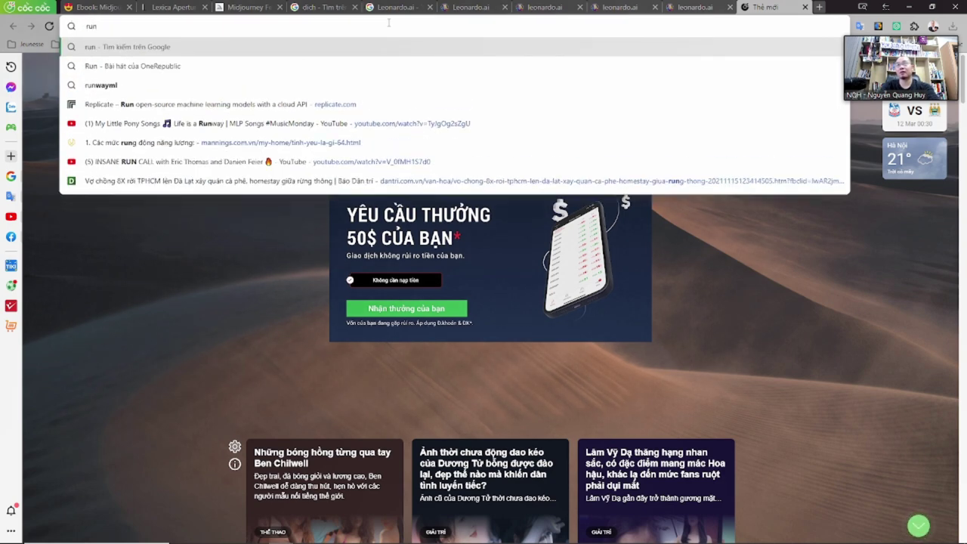
{"action": "type", "text": "way"}
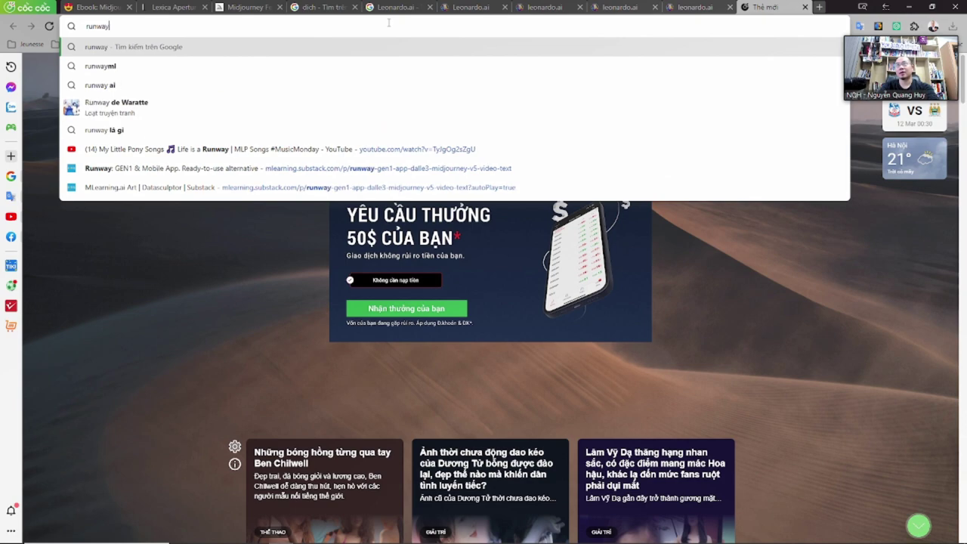
{"action": "key", "text": "Return"}
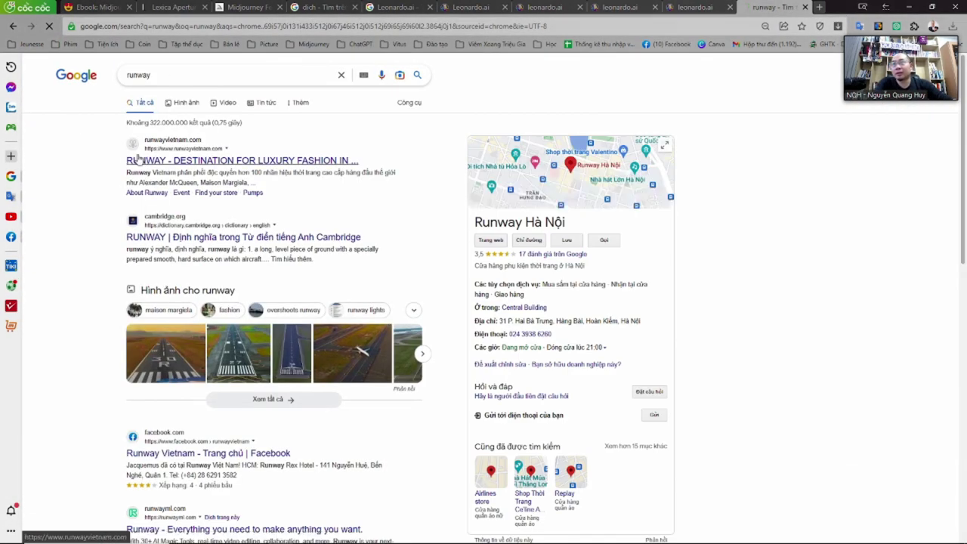
- Try to open the runwayml.com result and look through the remaining search results for "runway"
{"action": "scroll", "coordinate": [114, 393], "scroll_direction": "down", "scroll_amount": 4}
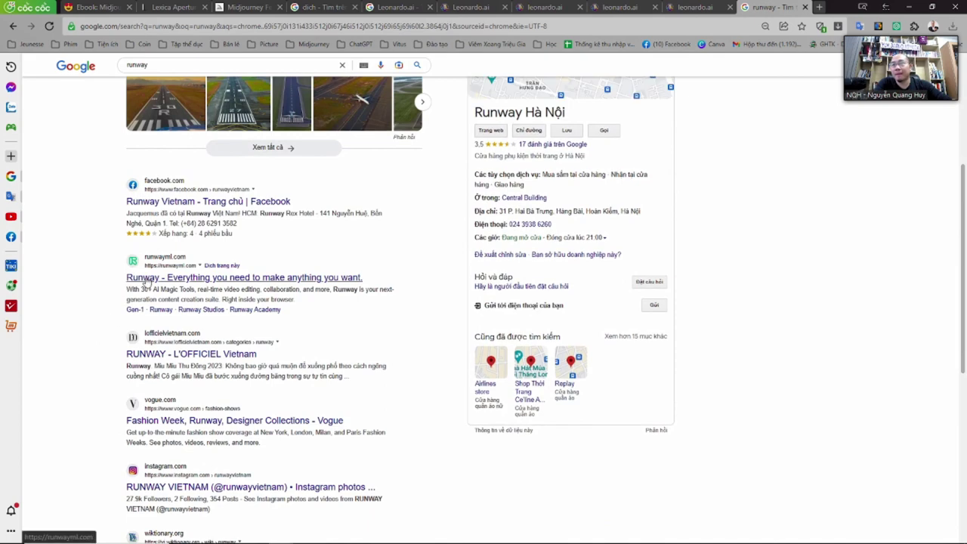
{"action": "left_click", "coordinate": [147, 278]}
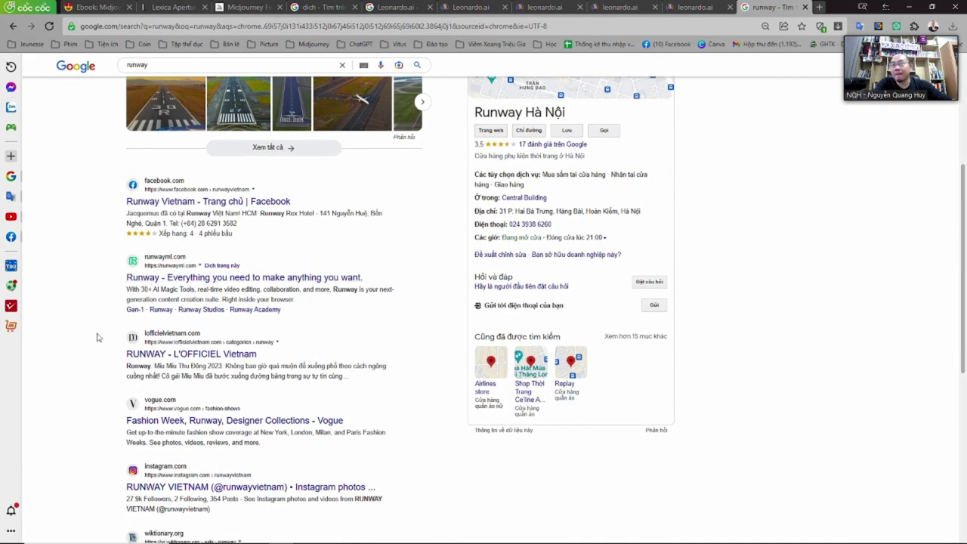
{"action": "scroll", "coordinate": [92, 343], "scroll_direction": "down", "scroll_amount": 2}
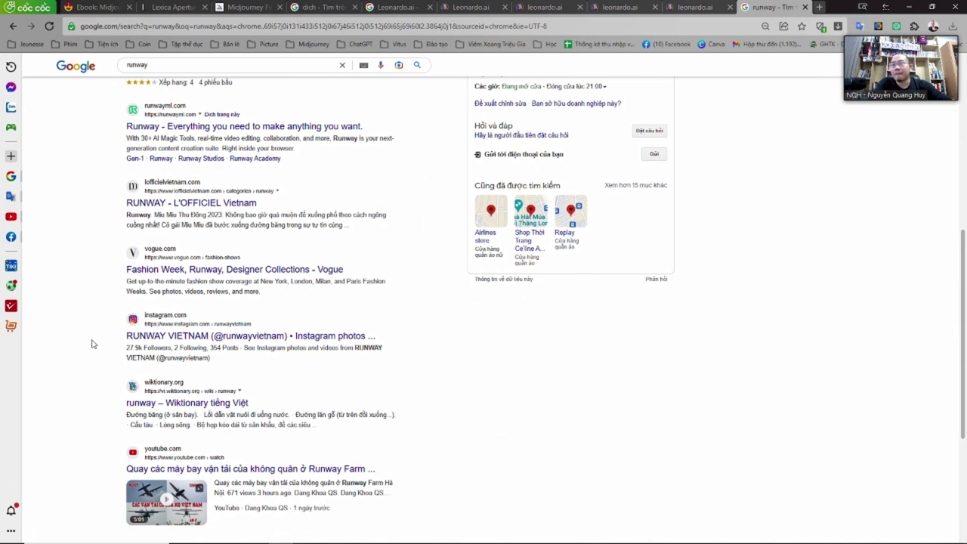
{"action": "scroll", "coordinate": [93, 344], "scroll_direction": "down", "scroll_amount": 2}
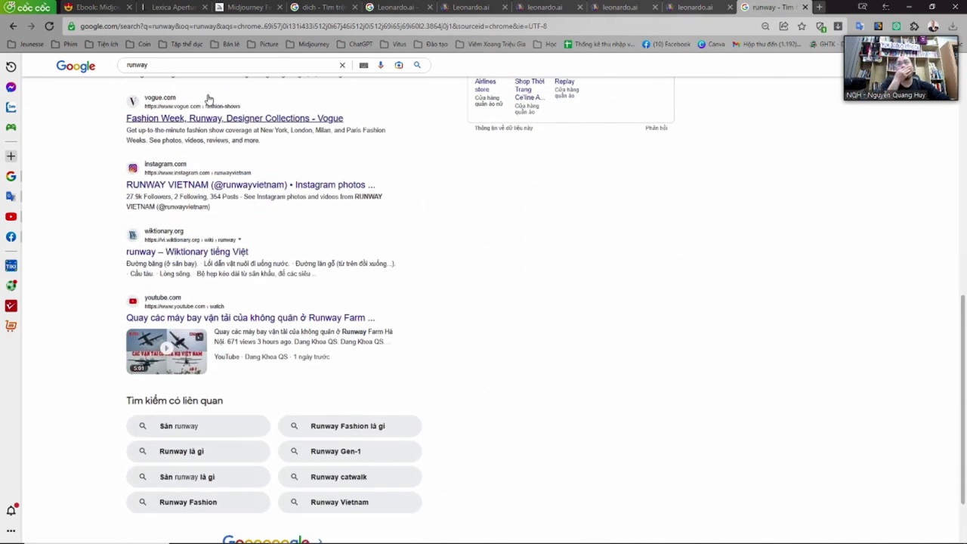
- Find the "Stable Diffusion Public Release — Stability AI" page among the Picture bookmarks and open it
{"action": "left_click", "coordinate": [266, 44]}
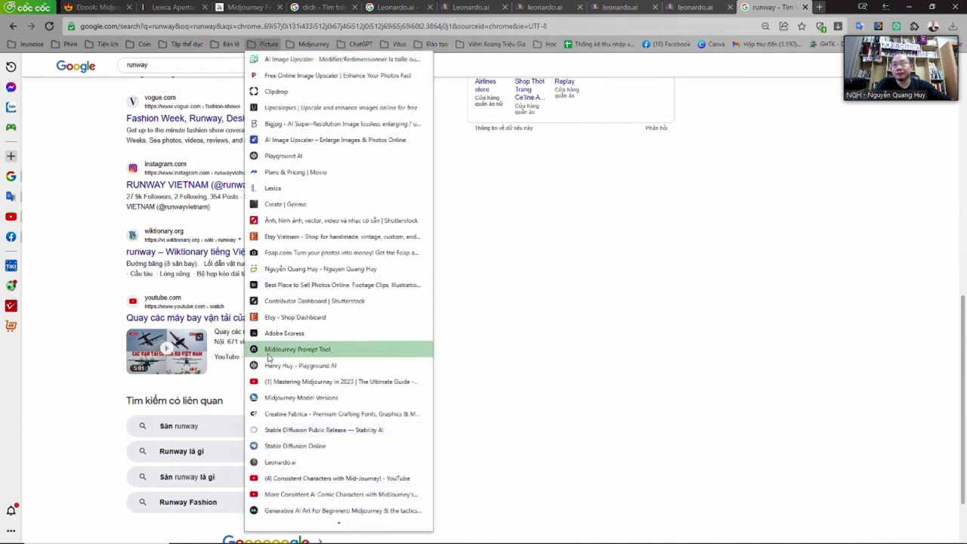
{"action": "scroll", "coordinate": [287, 491], "scroll_direction": "down", "scroll_amount": 5}
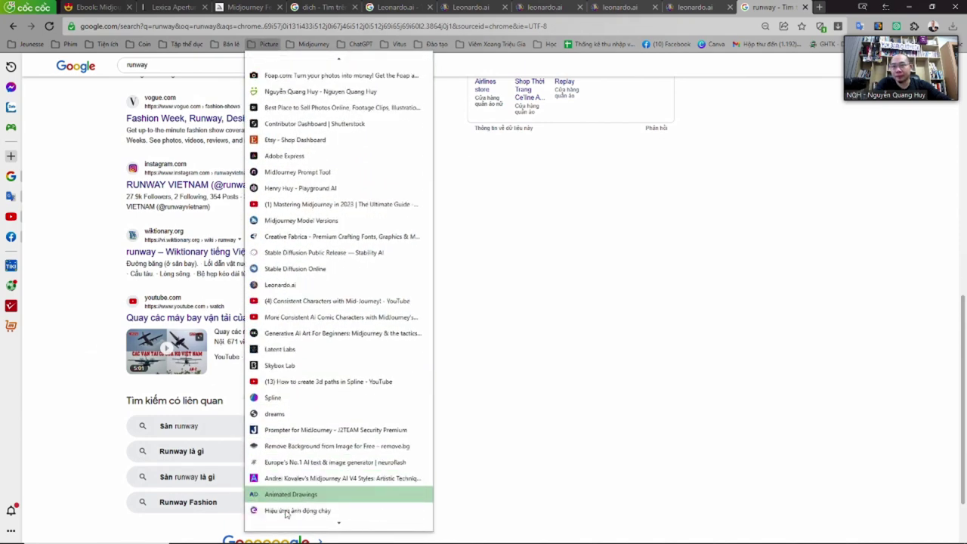
{"action": "scroll", "coordinate": [287, 514], "scroll_direction": "down", "scroll_amount": 1}
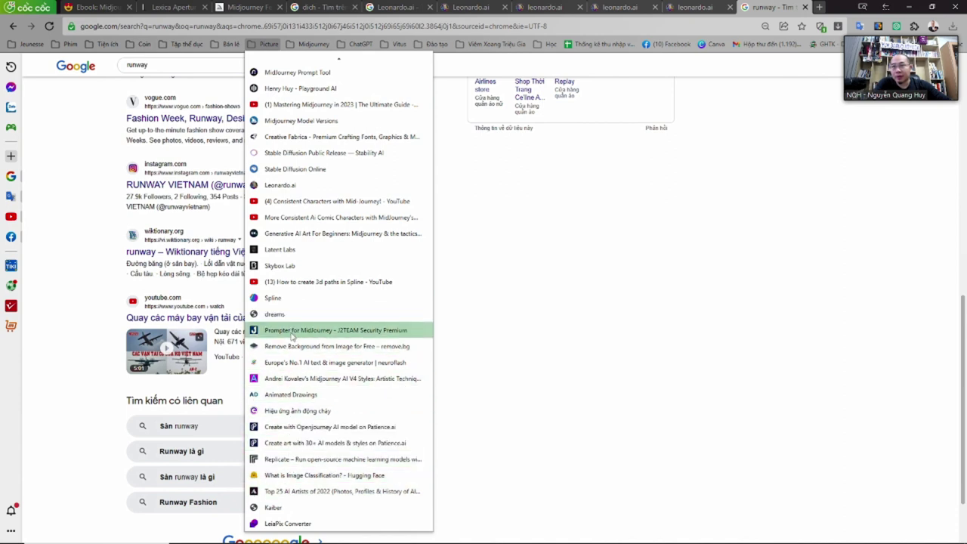
{"action": "scroll", "coordinate": [296, 488], "scroll_direction": "up", "scroll_amount": 3}
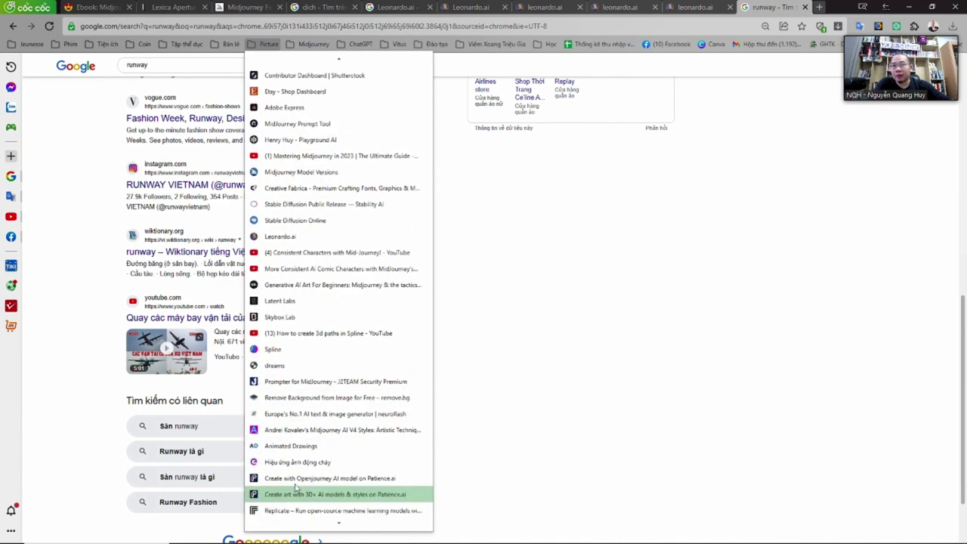
{"action": "scroll", "coordinate": [340, 454], "scroll_direction": "up", "scroll_amount": 8}
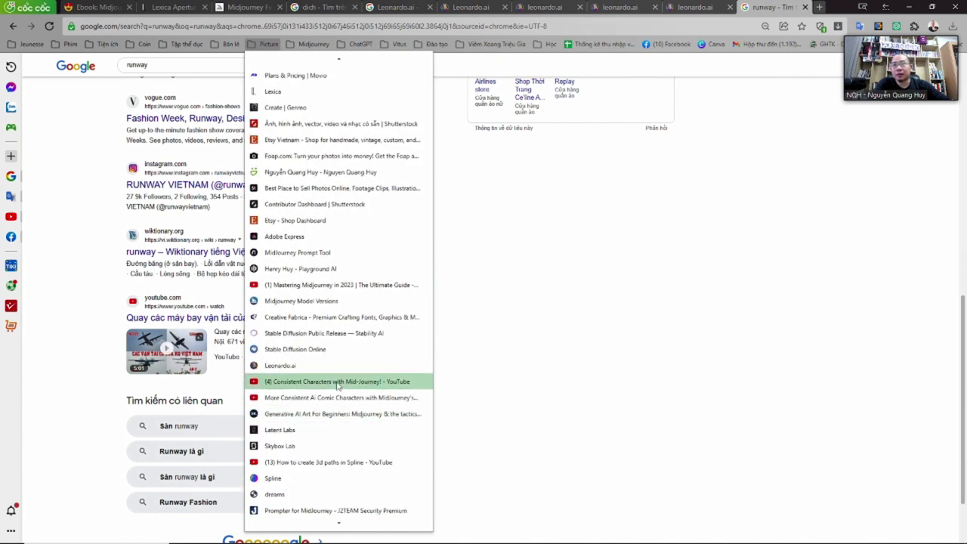
{"action": "scroll", "coordinate": [337, 363], "scroll_direction": "up", "scroll_amount": 5}
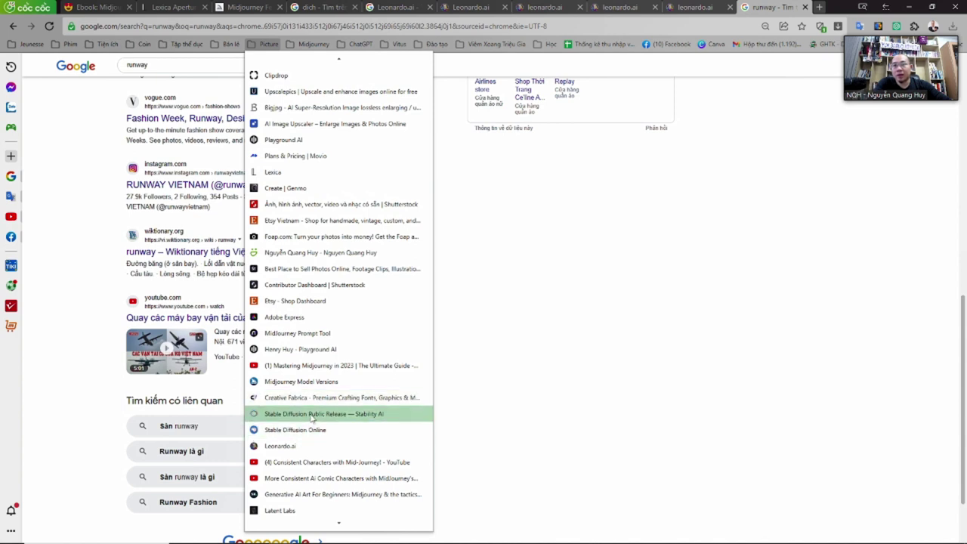
{"action": "left_click", "coordinate": [333, 414]}
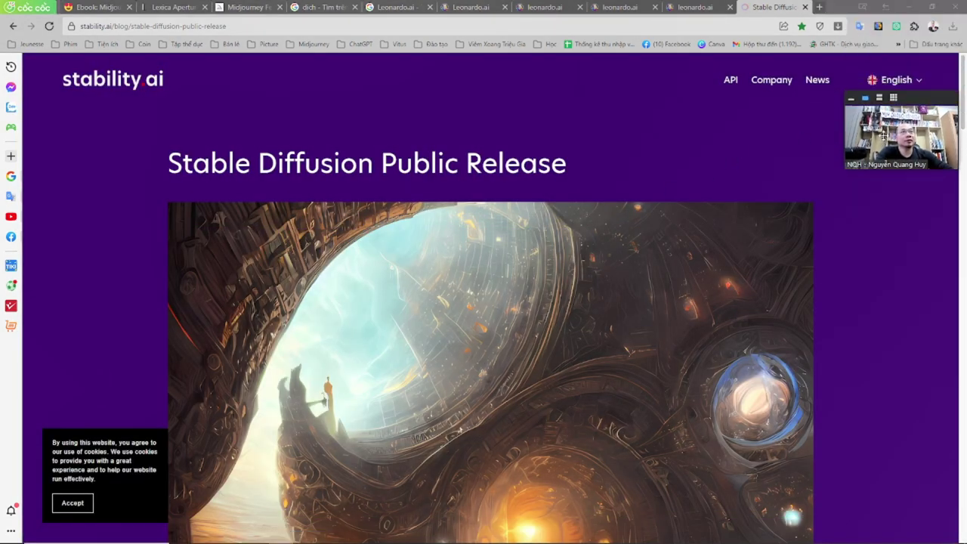
- Read through the Stable Diffusion Public Release article, including its images and resource links, and return to its beginning
{"action": "scroll", "coordinate": [535, 297], "scroll_direction": "down", "scroll_amount": 7}
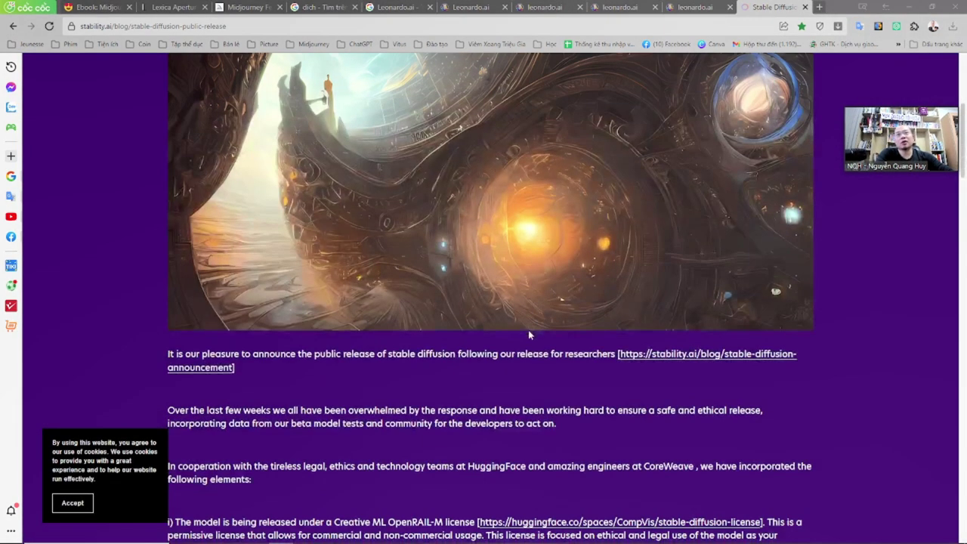
{"action": "scroll", "coordinate": [521, 382], "scroll_direction": "down", "scroll_amount": 3}
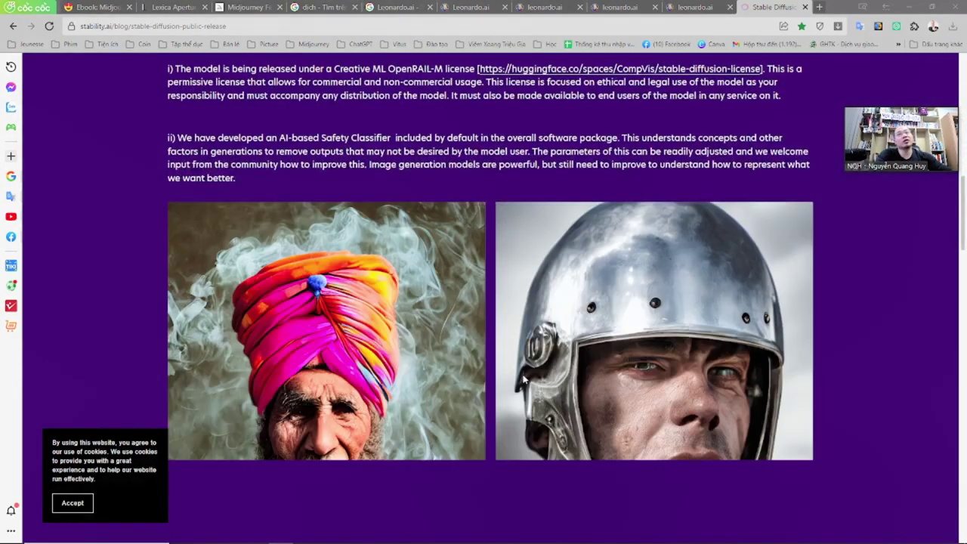
{"action": "scroll", "coordinate": [521, 382], "scroll_direction": "down", "scroll_amount": 4}
{"action": "scroll", "coordinate": [521, 384], "scroll_direction": "down", "scroll_amount": 5}
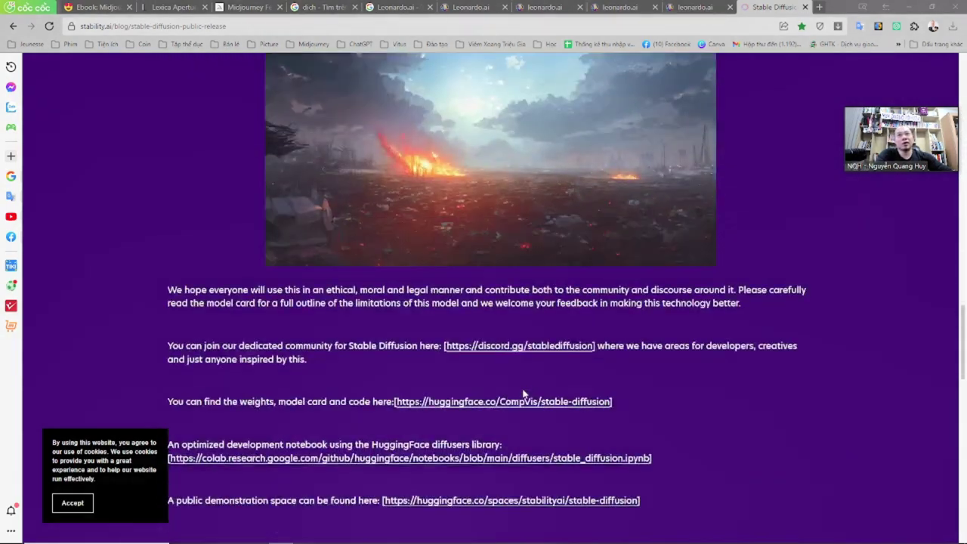
{"action": "left_click_drag", "start_coordinate": [964, 306], "coordinate": [963, 69]}
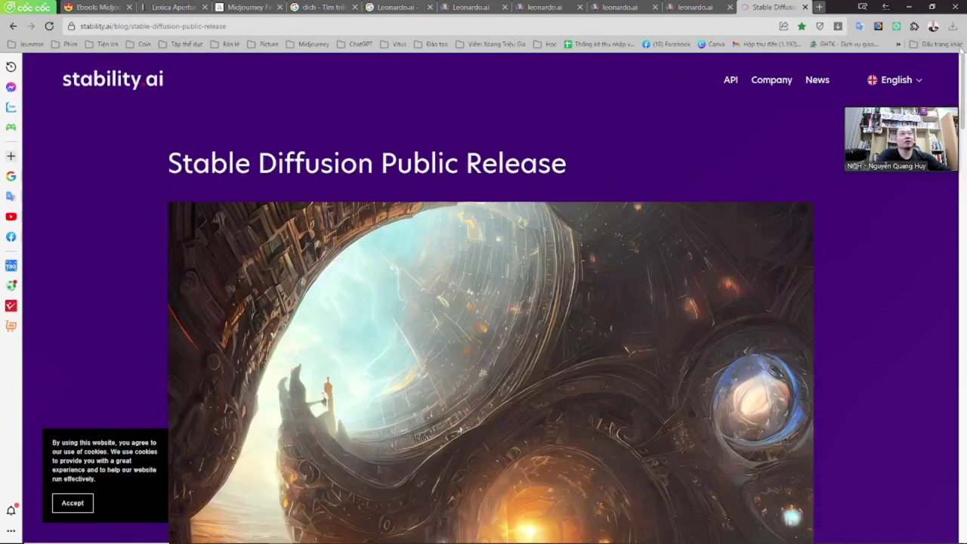
- Open the bookmarked Stable Diffusion Online site and go to its Prompts database page
{"action": "mouse_move", "coordinate": [881, 86]}
{"action": "left_click", "coordinate": [264, 44]}
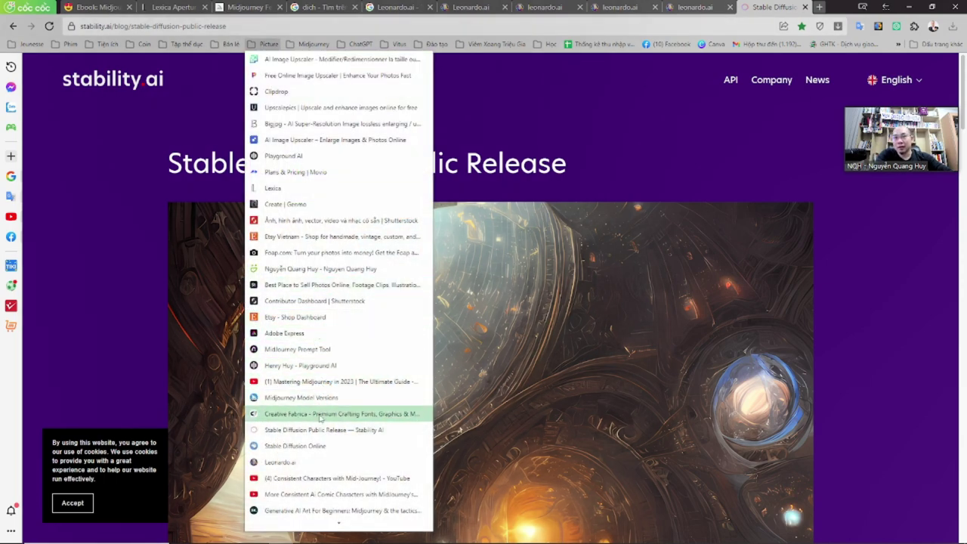
{"action": "left_click", "coordinate": [318, 447]}
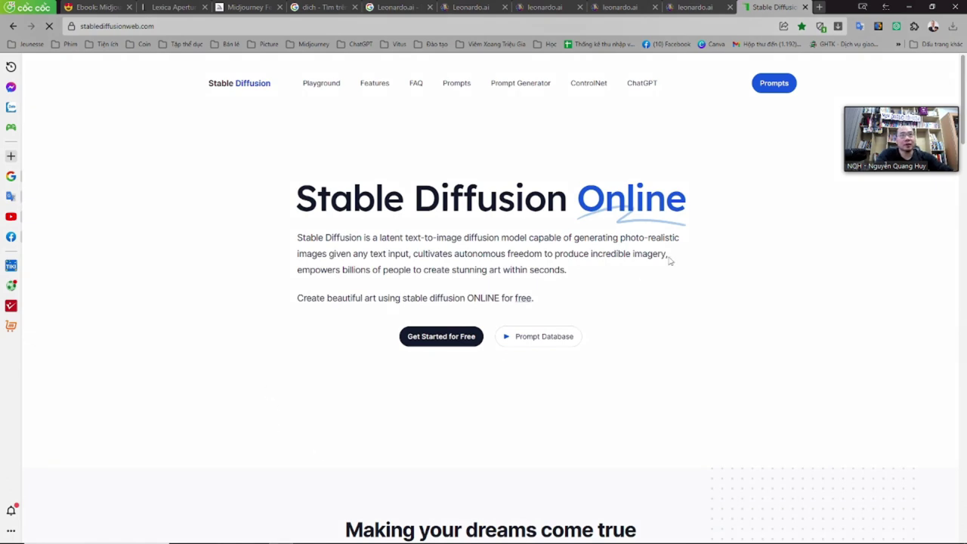
{"action": "left_click", "coordinate": [775, 83]}
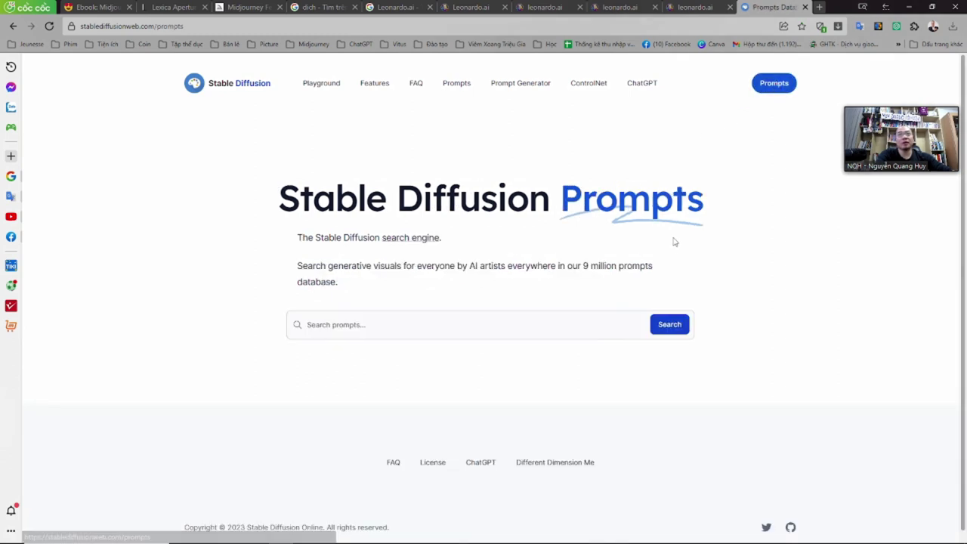
- Highlight the prompt database's introduction and search the Stable Diffusion prompts for "interior"
{"action": "left_click_drag", "start_coordinate": [350, 189], "coordinate": [443, 275]}
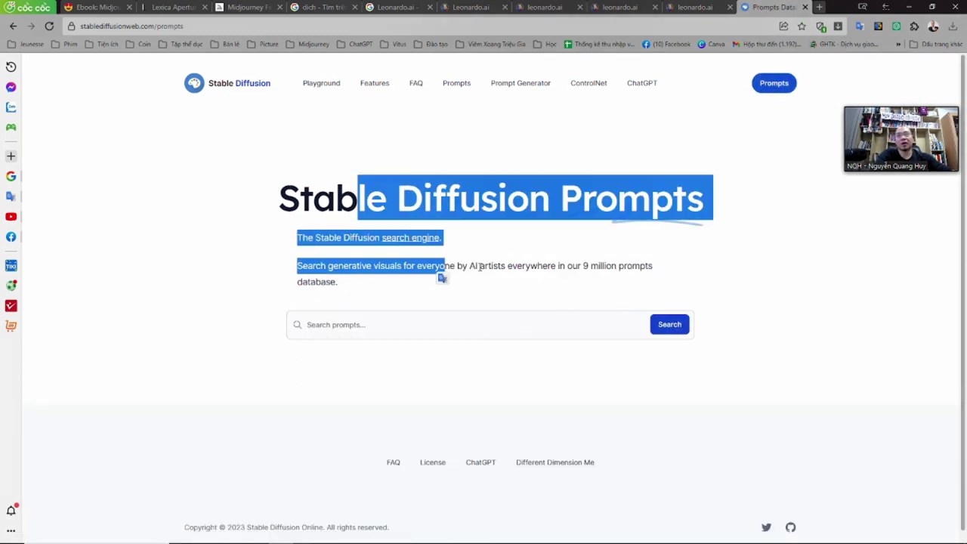
{"action": "left_click", "coordinate": [446, 273]}
{"action": "left_click", "coordinate": [412, 323]}
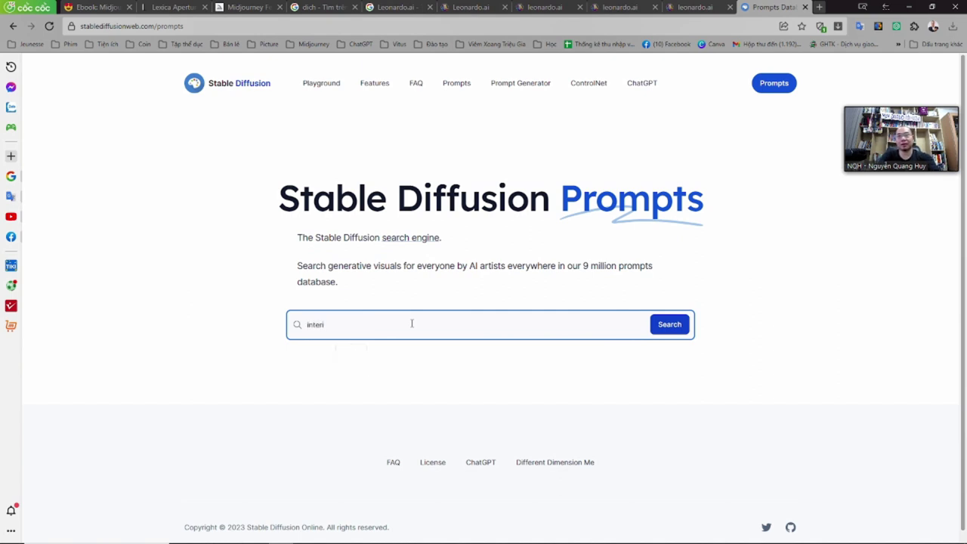
{"action": "left_click", "coordinate": [669, 324]}
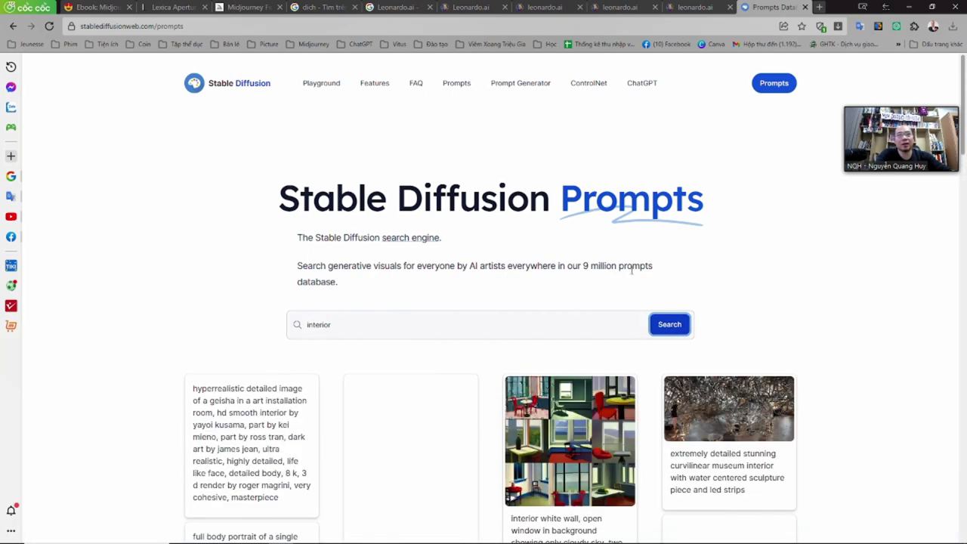
- Highlight the description of the prompt database's size and browse the interior results, examining the images and their prompts
{"action": "left_click_drag", "start_coordinate": [402, 266], "coordinate": [602, 279]}
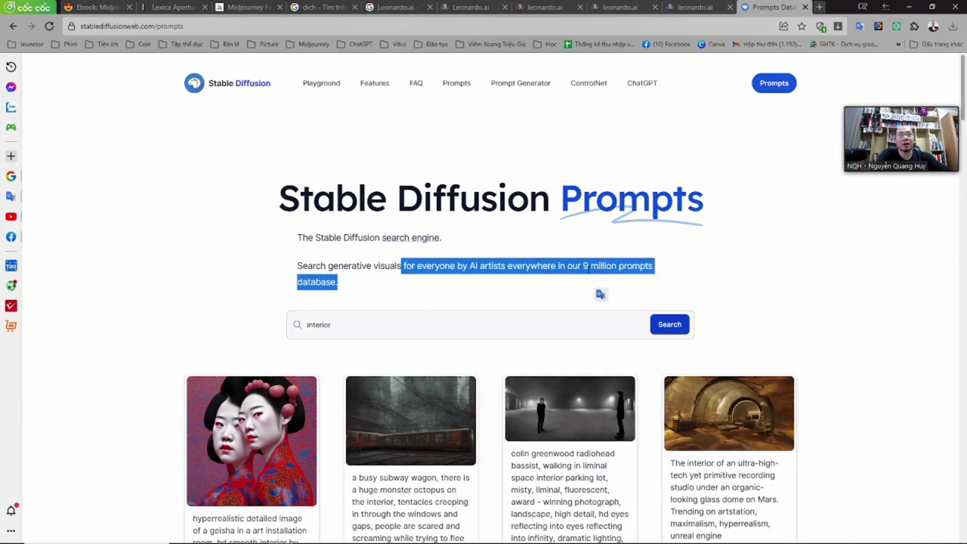
{"action": "left_click_drag", "start_coordinate": [487, 266], "coordinate": [631, 266]}
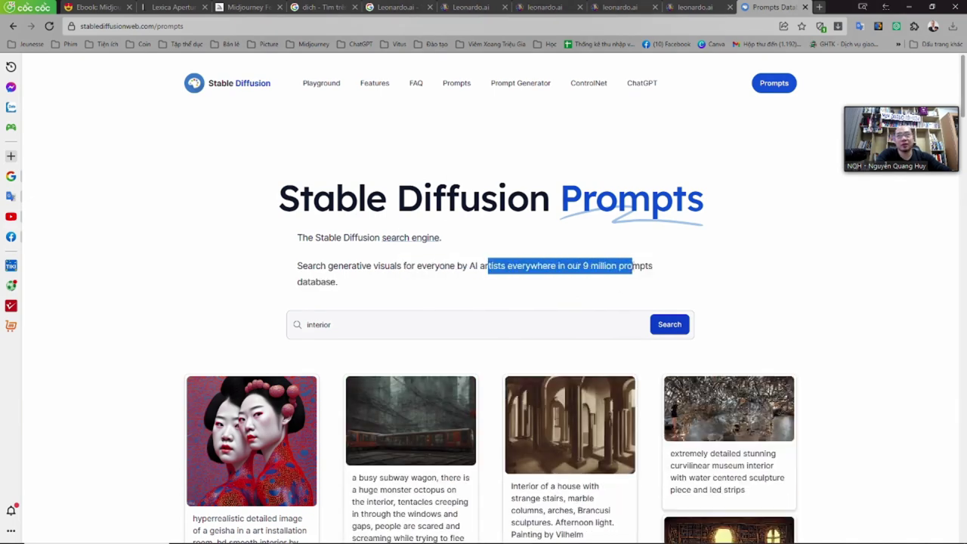
{"action": "left_click", "coordinate": [631, 266]}
{"action": "scroll", "coordinate": [456, 352], "scroll_direction": "down", "scroll_amount": 7}
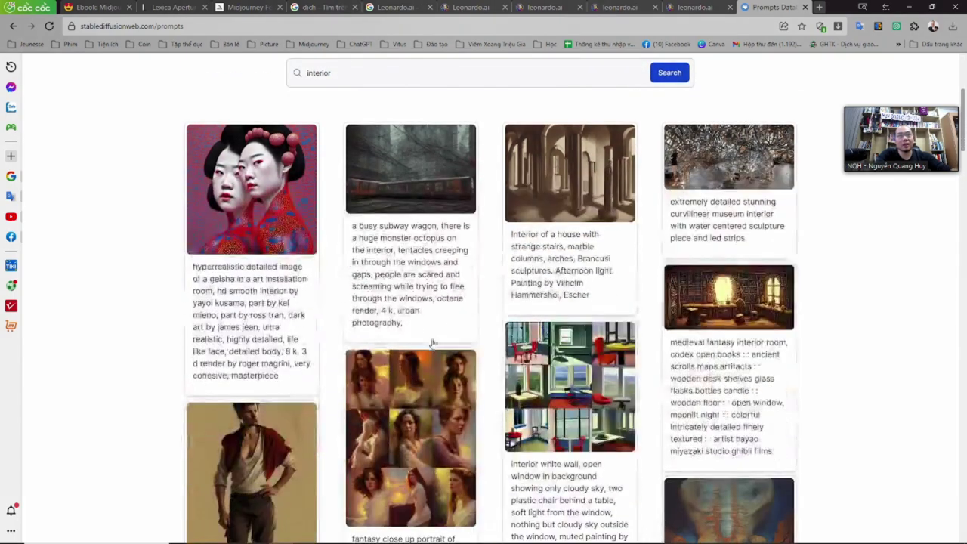
{"action": "scroll", "coordinate": [449, 338], "scroll_direction": "down", "scroll_amount": 3}
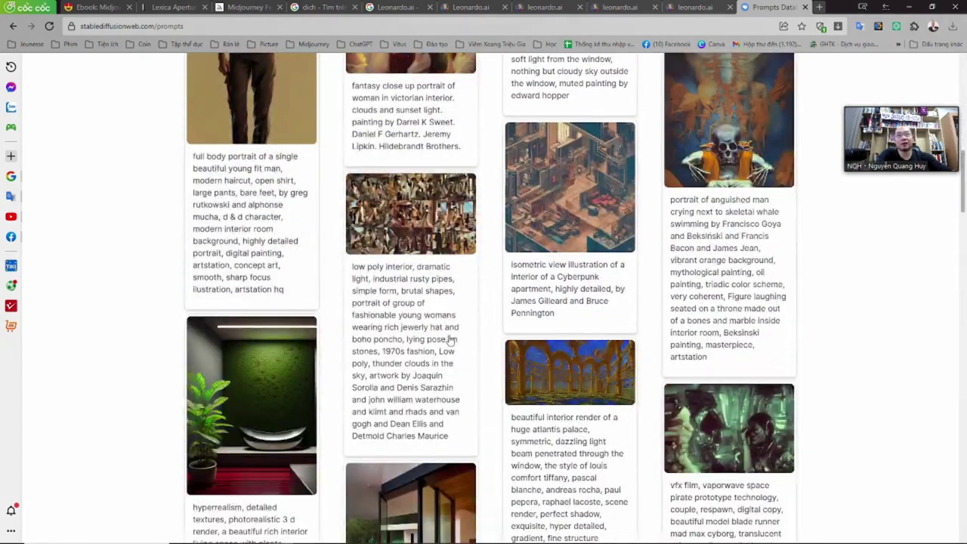
{"action": "scroll", "coordinate": [446, 343], "scroll_direction": "down", "scroll_amount": 9}
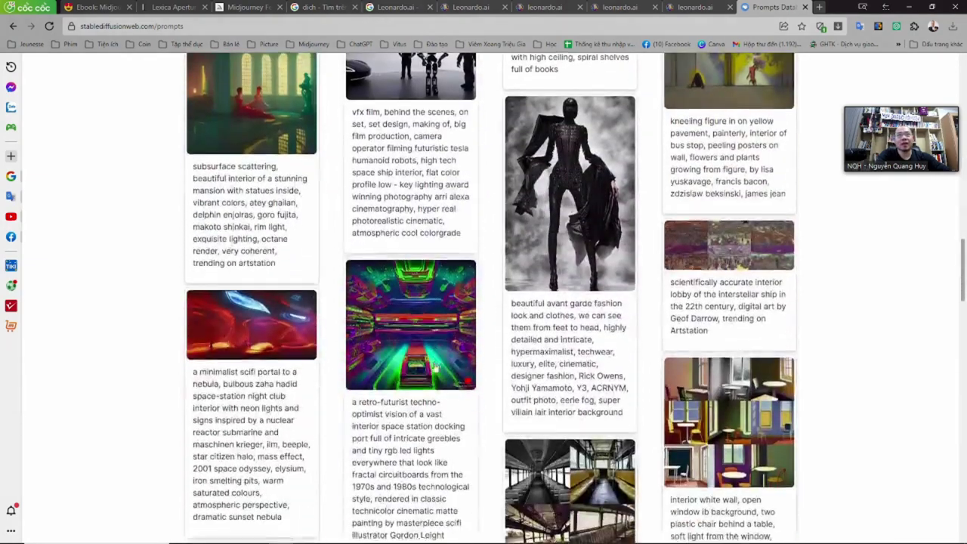
{"action": "scroll", "coordinate": [426, 386], "scroll_direction": "down", "scroll_amount": 4}
{"action": "scroll", "coordinate": [421, 388], "scroll_direction": "down", "scroll_amount": 7}
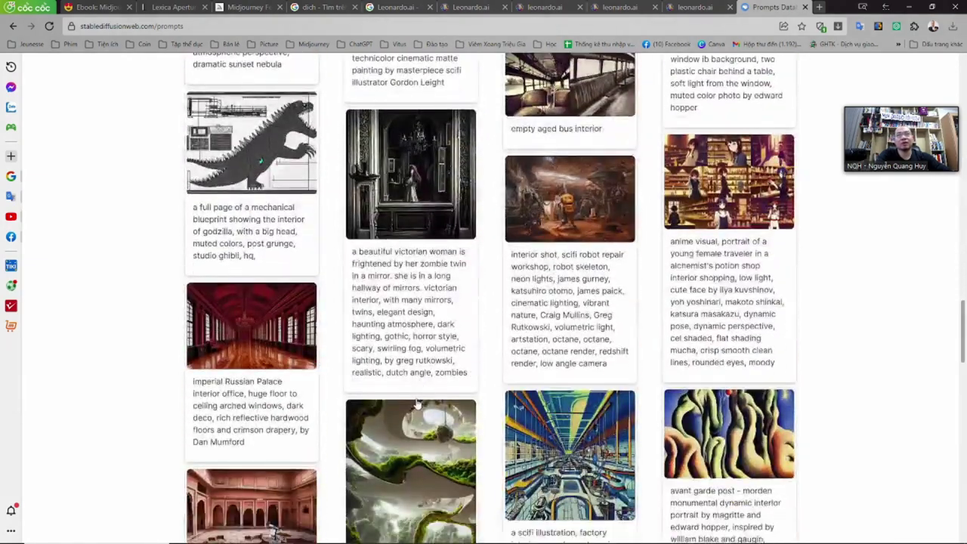
{"action": "scroll", "coordinate": [416, 403], "scroll_direction": "down", "scroll_amount": 2}
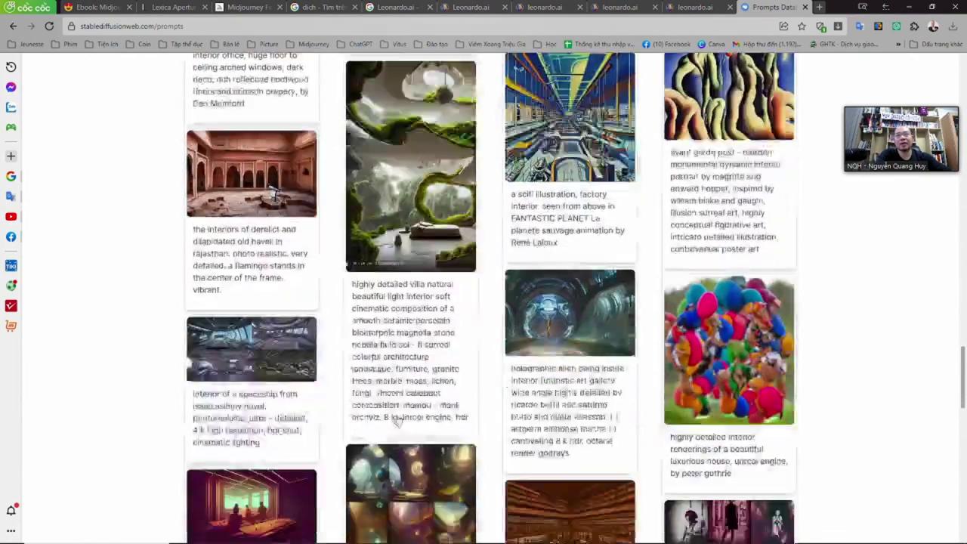
- Browse the remaining interior results and their prompts through to the end of the prompt database page
{"action": "scroll", "coordinate": [389, 429], "scroll_direction": "down", "scroll_amount": 5}
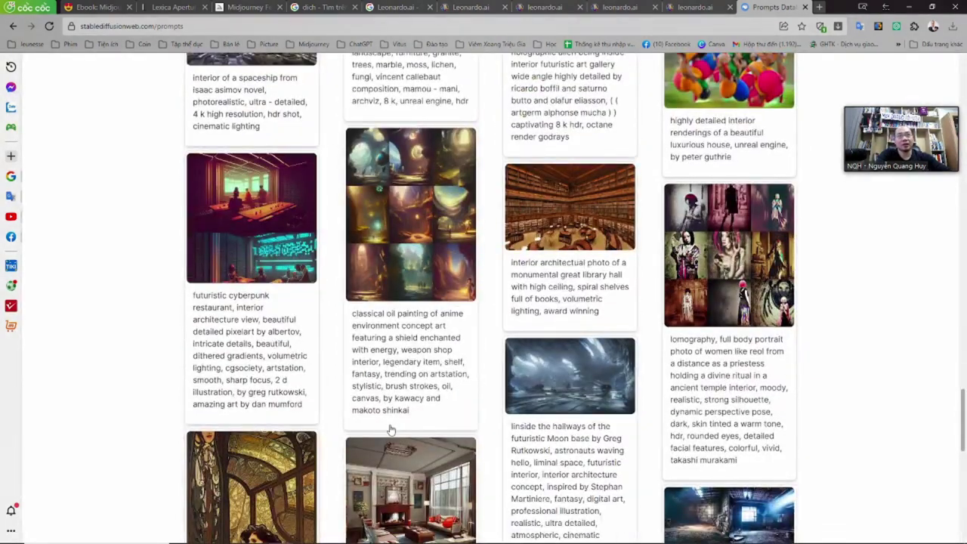
{"action": "scroll", "coordinate": [390, 430], "scroll_direction": "down", "scroll_amount": 10}
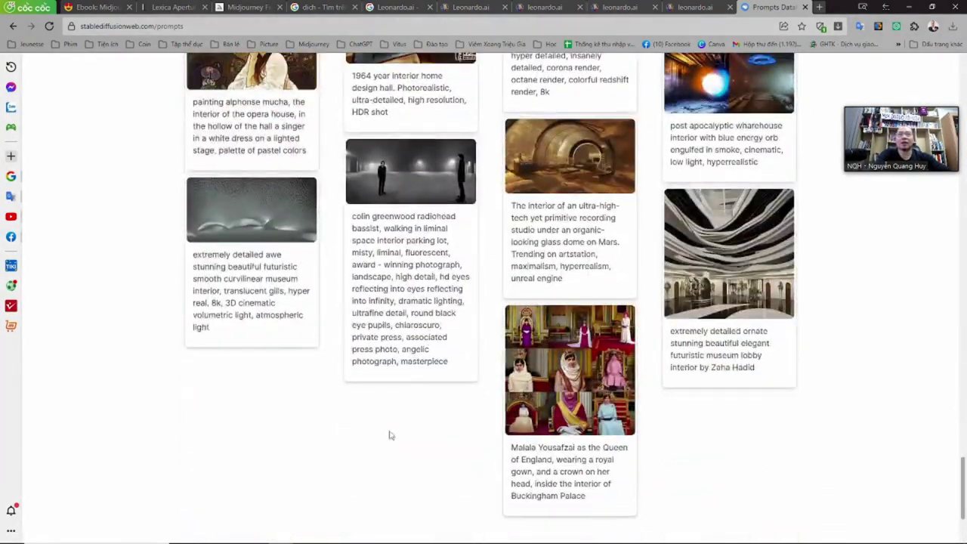
{"action": "scroll", "coordinate": [390, 436], "scroll_direction": "down", "scroll_amount": 3}
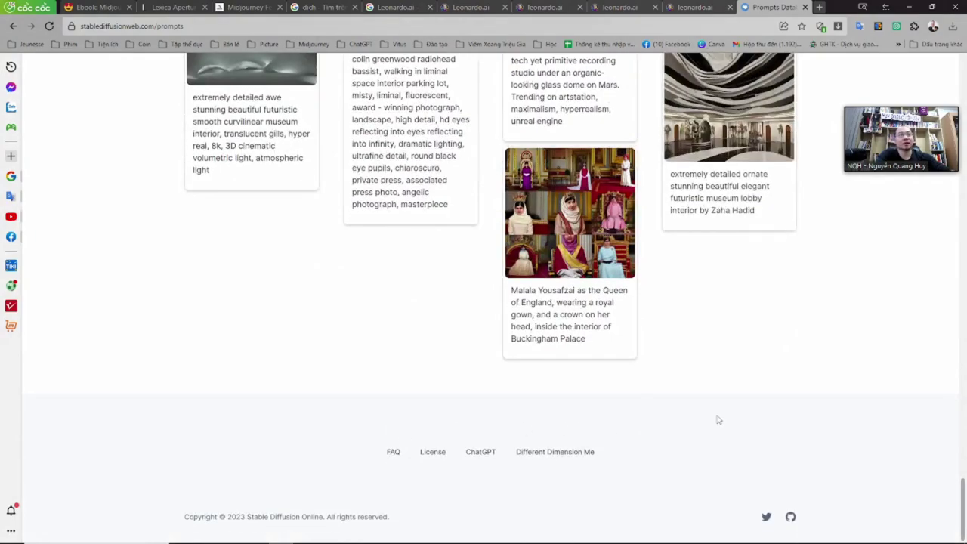
- Return to the search field of the prompt database and search the Stable Diffusion prompts for "1 girl"
{"action": "left_click_drag", "start_coordinate": [964, 481], "coordinate": [961, 76]}
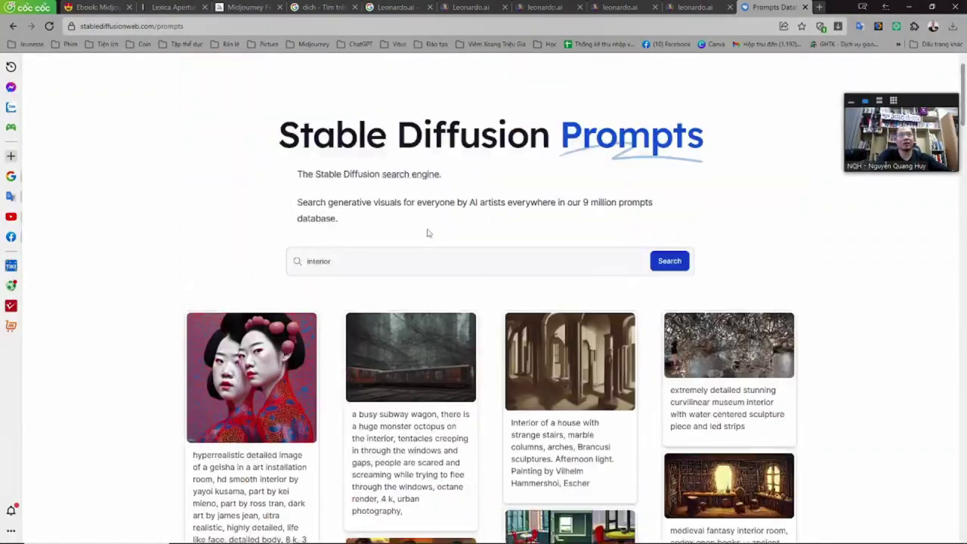
{"action": "left_click_drag", "start_coordinate": [368, 258], "coordinate": [284, 268]}
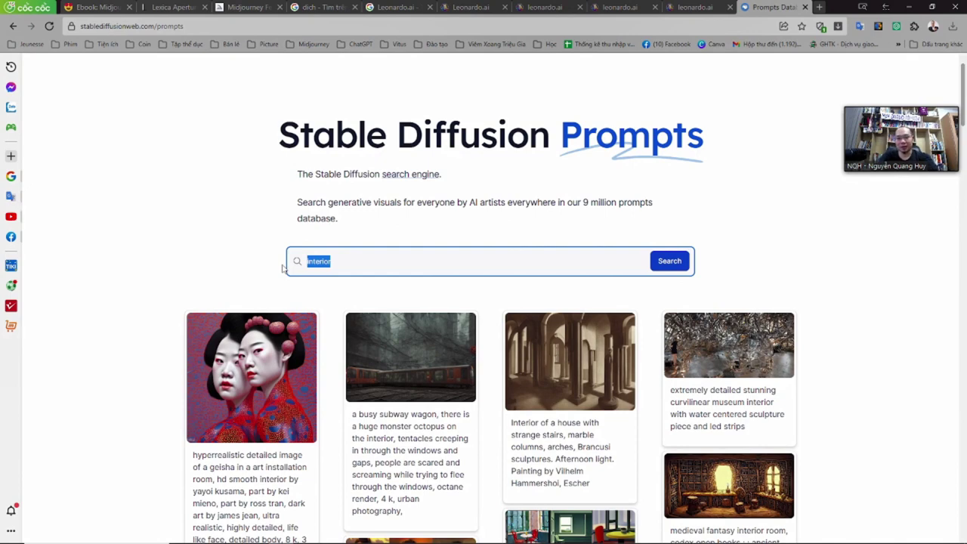
{"action": "type", "text": "1 girl"}
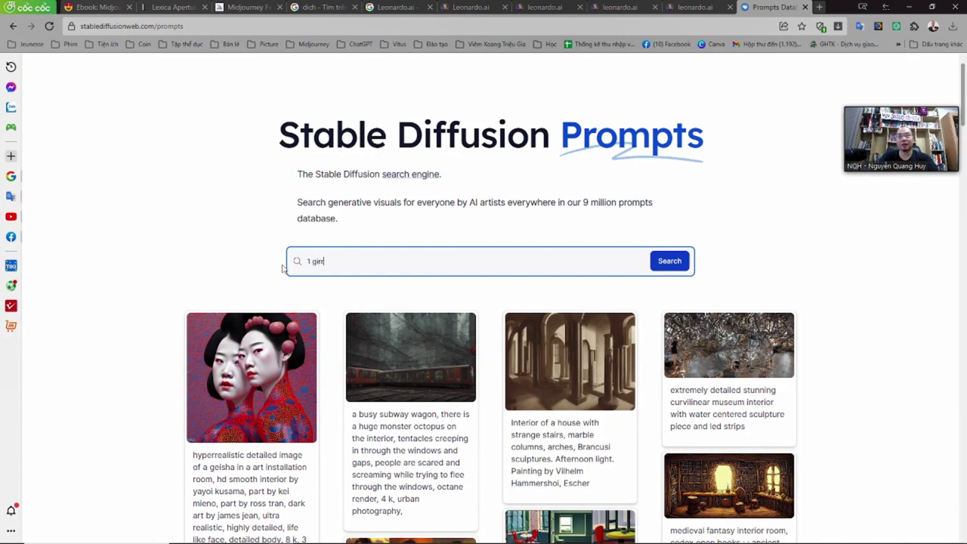
{"action": "key", "text": "Return"}
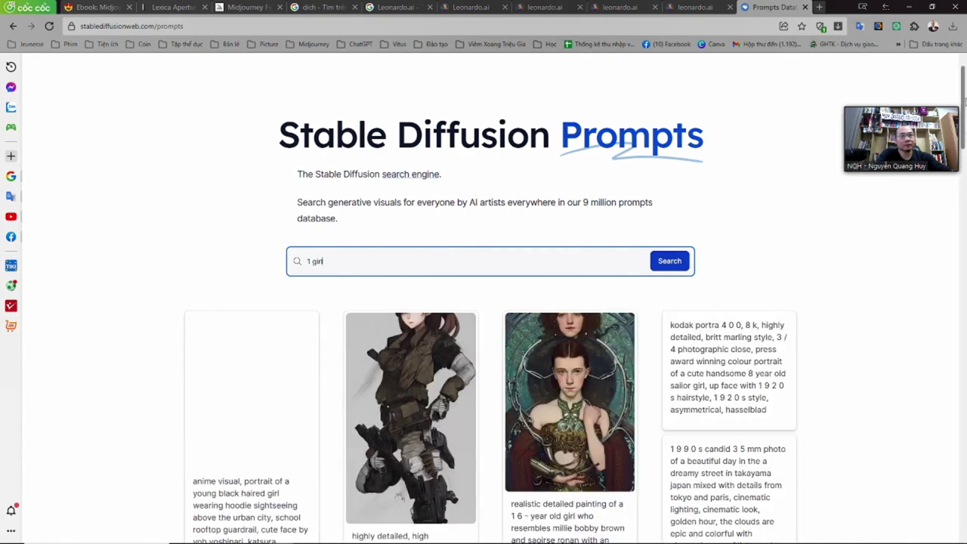
- Browse the "1 girl" results, examining the portrait, anime and illustration images together with their prompts
{"action": "scroll", "coordinate": [965, 110], "scroll_direction": "down", "scroll_amount": 1}
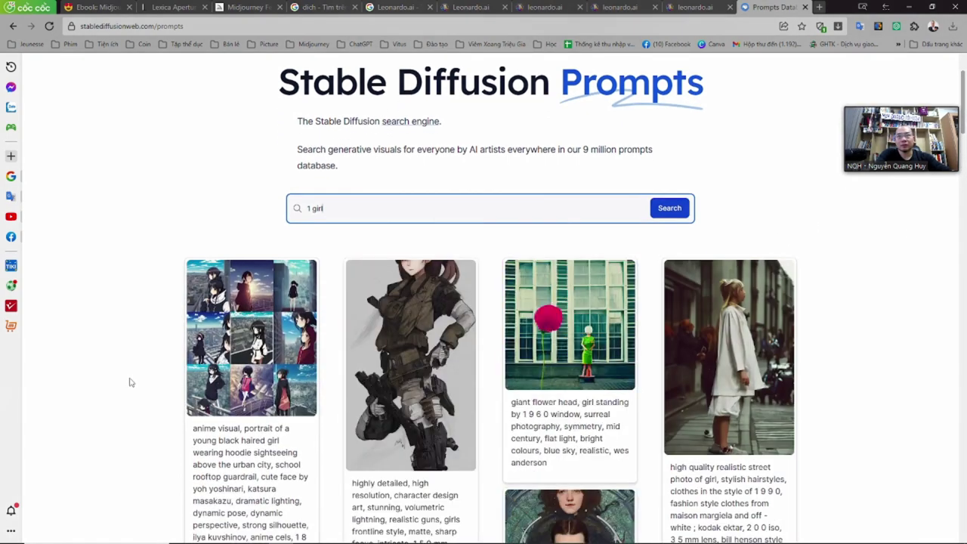
{"action": "scroll", "coordinate": [132, 386], "scroll_direction": "down", "scroll_amount": 4}
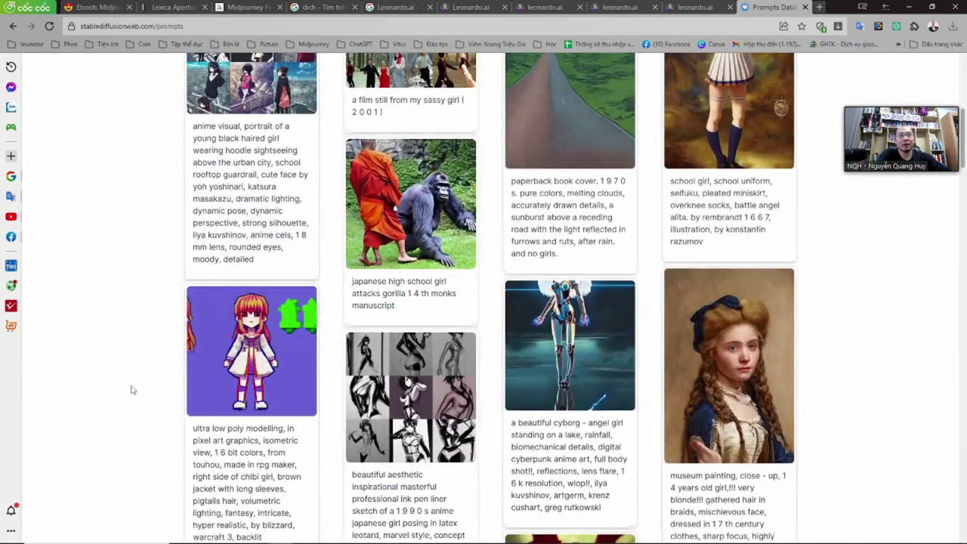
{"action": "scroll", "coordinate": [131, 390], "scroll_direction": "down", "scroll_amount": 2}
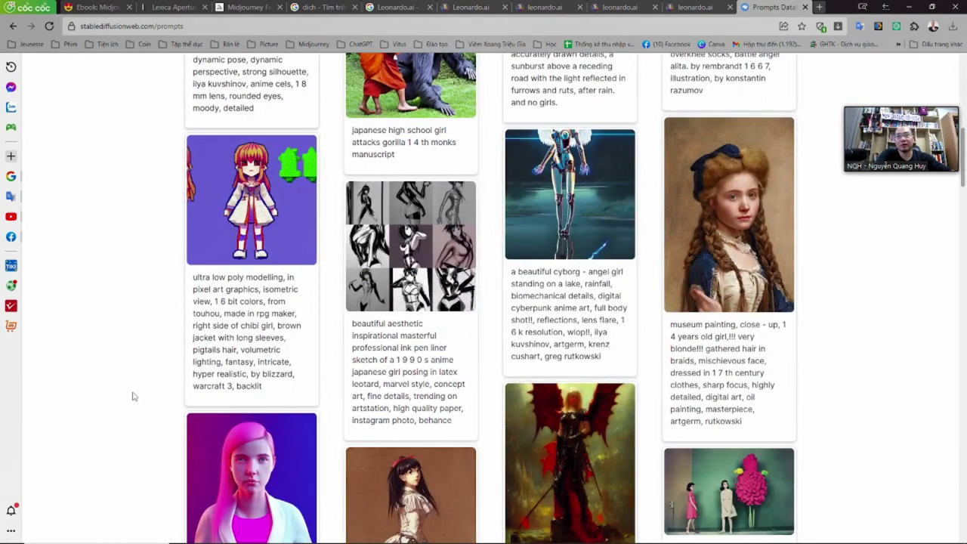
{"action": "scroll", "coordinate": [133, 393], "scroll_direction": "down", "scroll_amount": 3}
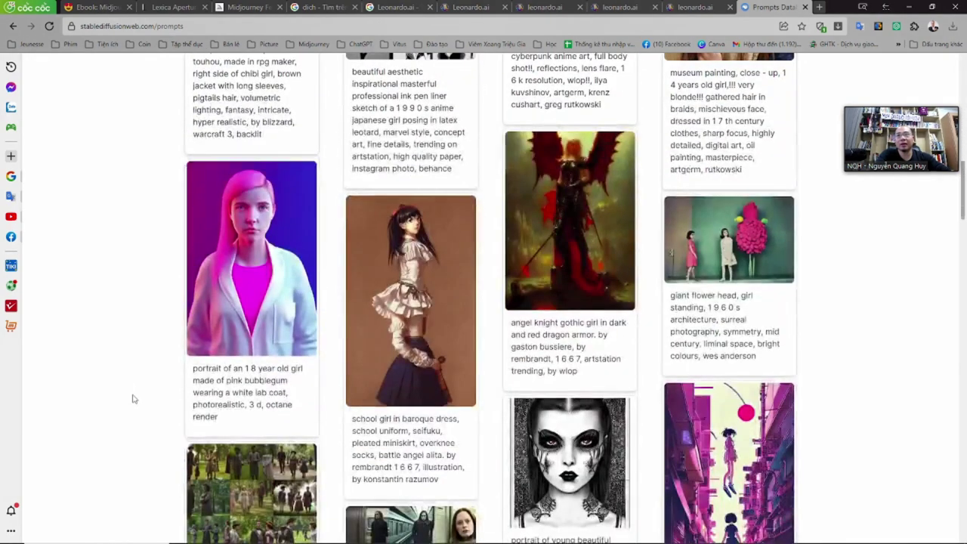
{"action": "scroll", "coordinate": [133, 397], "scroll_direction": "down", "scroll_amount": 2}
{"action": "scroll", "coordinate": [132, 401], "scroll_direction": "down", "scroll_amount": 10}
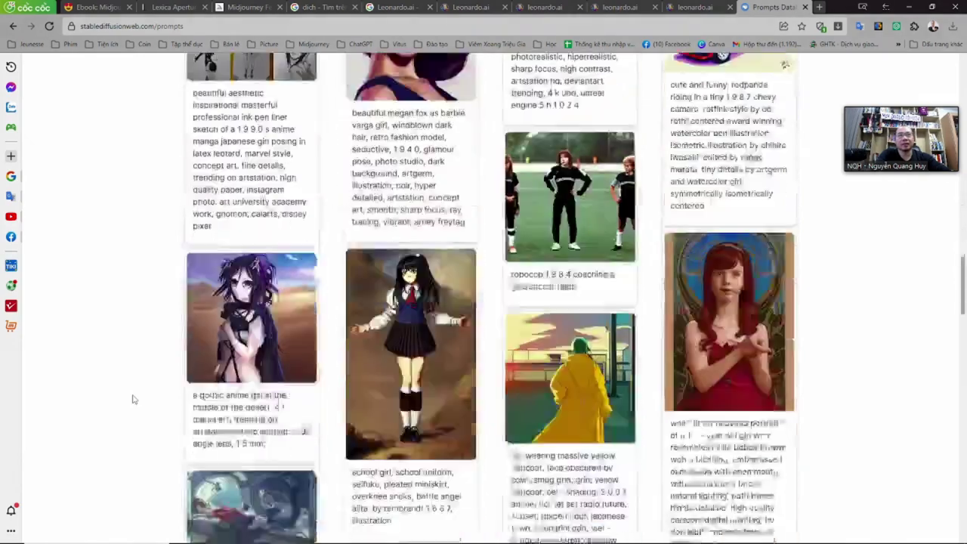
{"action": "scroll", "coordinate": [131, 404], "scroll_direction": "down", "scroll_amount": 4}
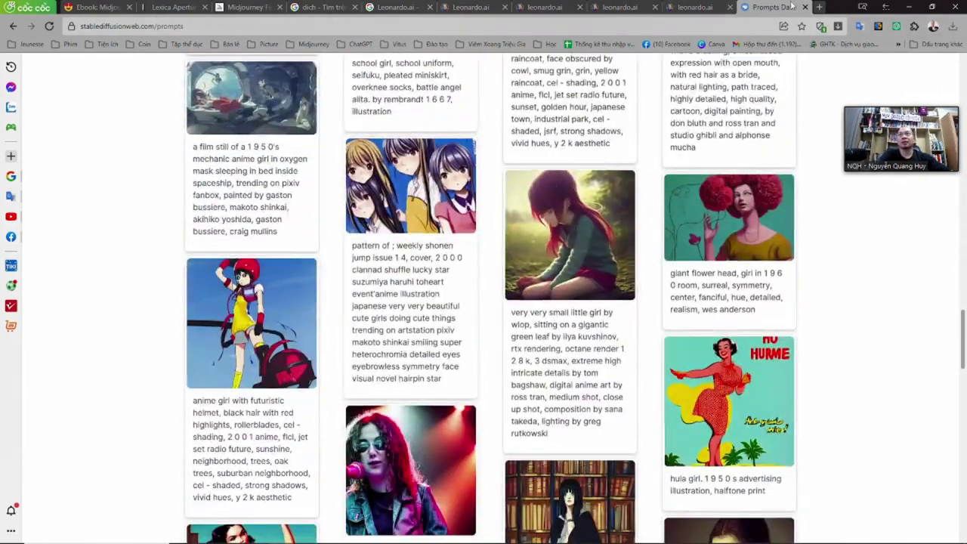
- Open the Stable Diffusion Prompts Database in a new browser tab and go from there to the Stable Diffusion Playground
{"action": "left_click", "coordinate": [819, 8]}
{"action": "type", "text": "st"}
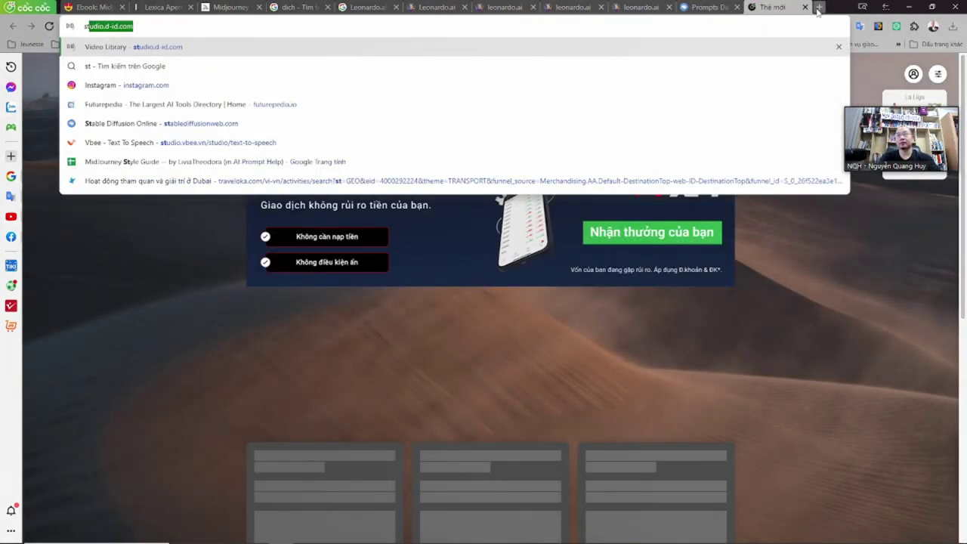
{"action": "type", "text": "a"}
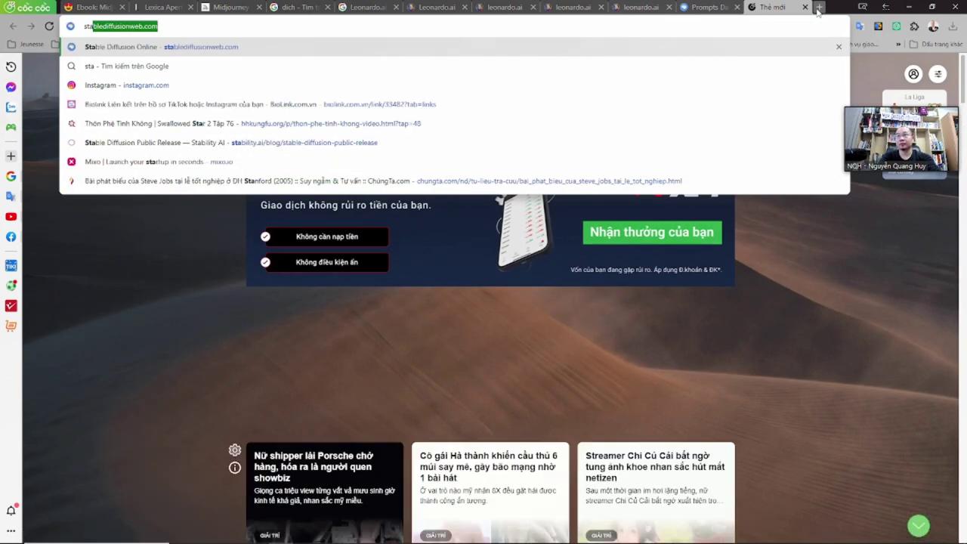
{"action": "type", "text": "ble"}
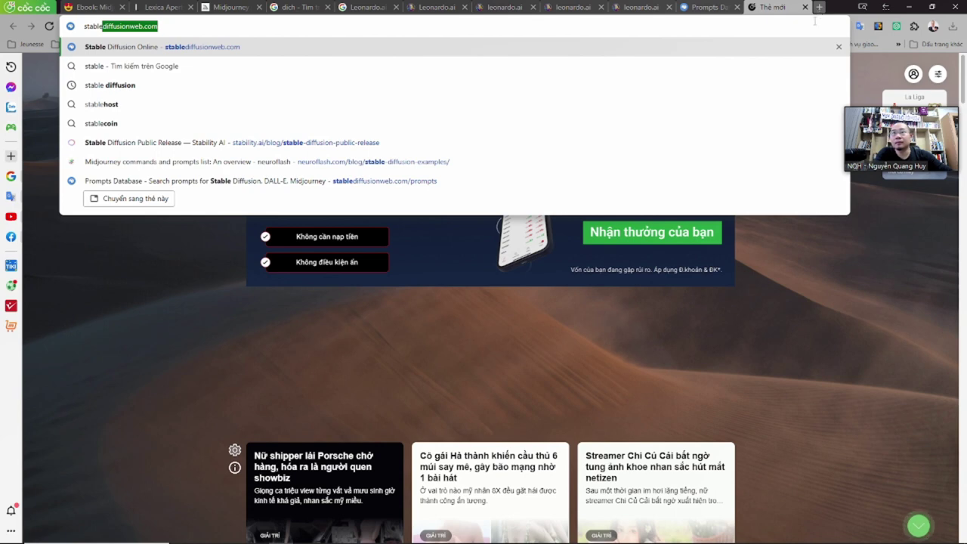
{"action": "left_click", "coordinate": [308, 189]}
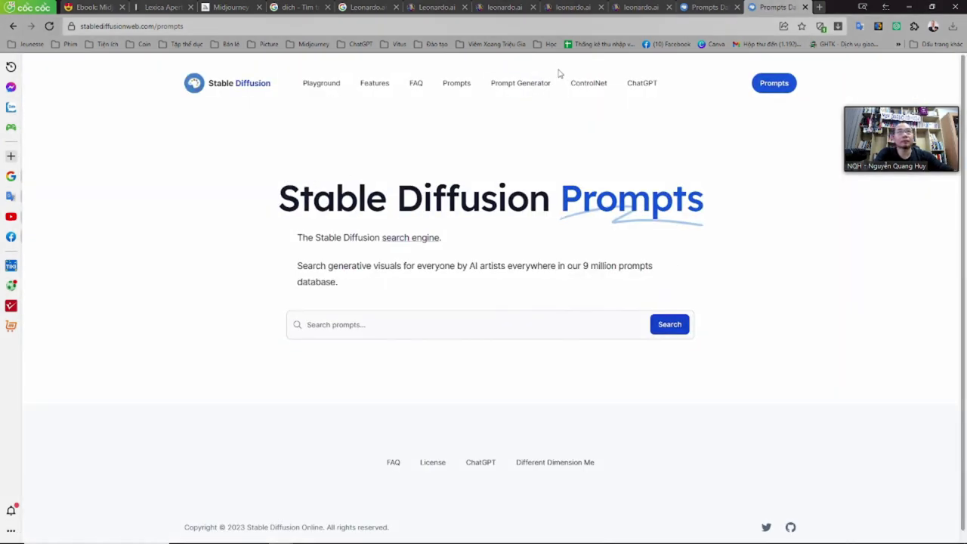
{"action": "left_click", "coordinate": [765, 89]}
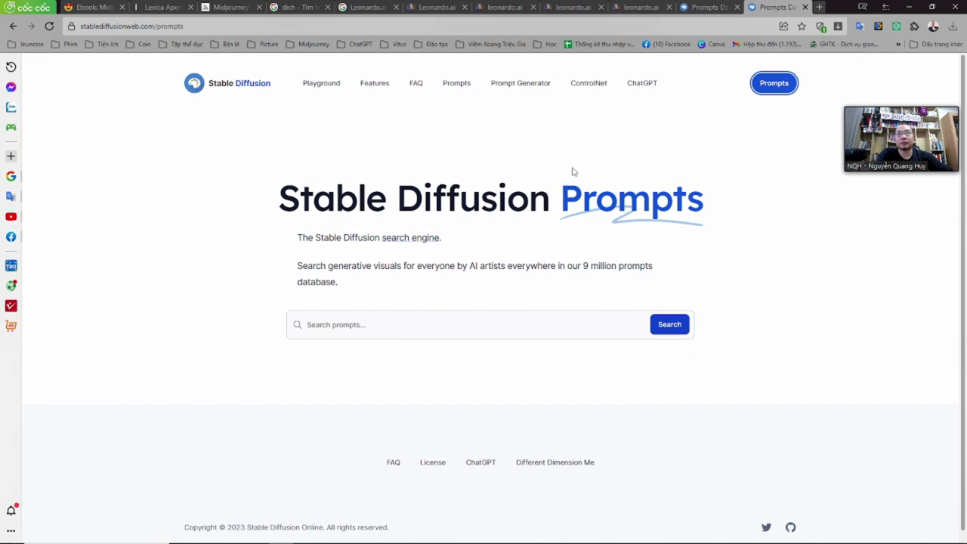
{"action": "left_click", "coordinate": [315, 88]}
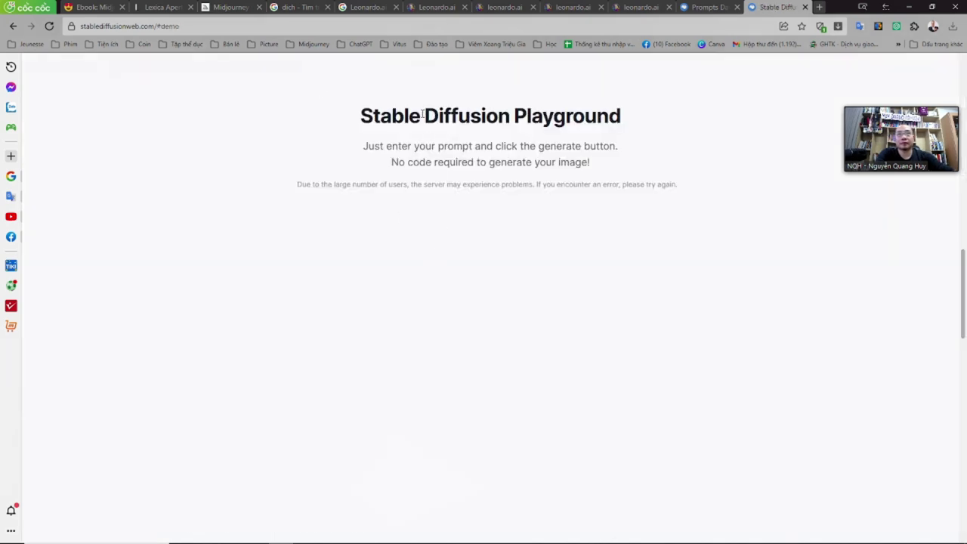
- Generate an image in the Stable Diffusion Playground from the prompt "interior", leaving the negative prompt empty
{"action": "left_click_drag", "start_coordinate": [423, 112], "coordinate": [488, 161]}
{"action": "left_click", "coordinate": [516, 159]}
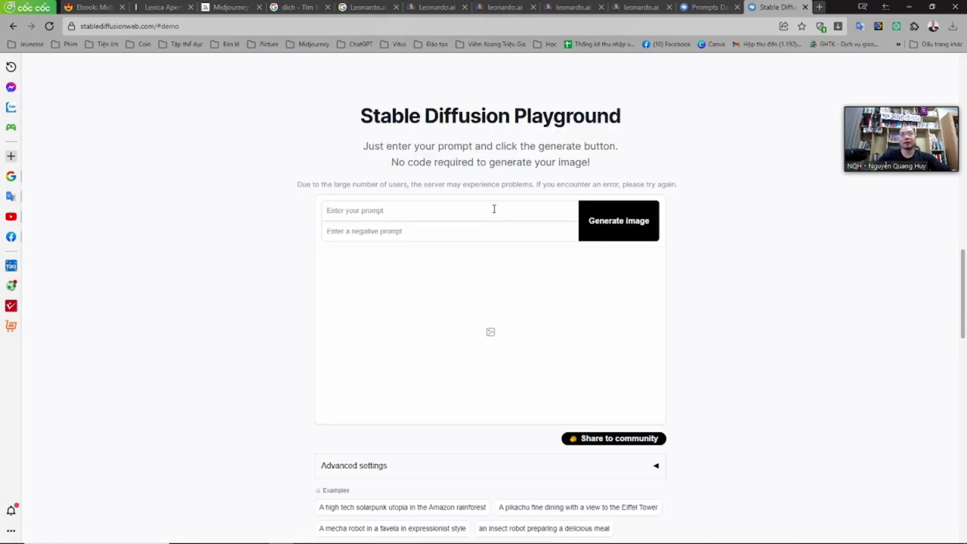
{"action": "type", "text": "interior"}
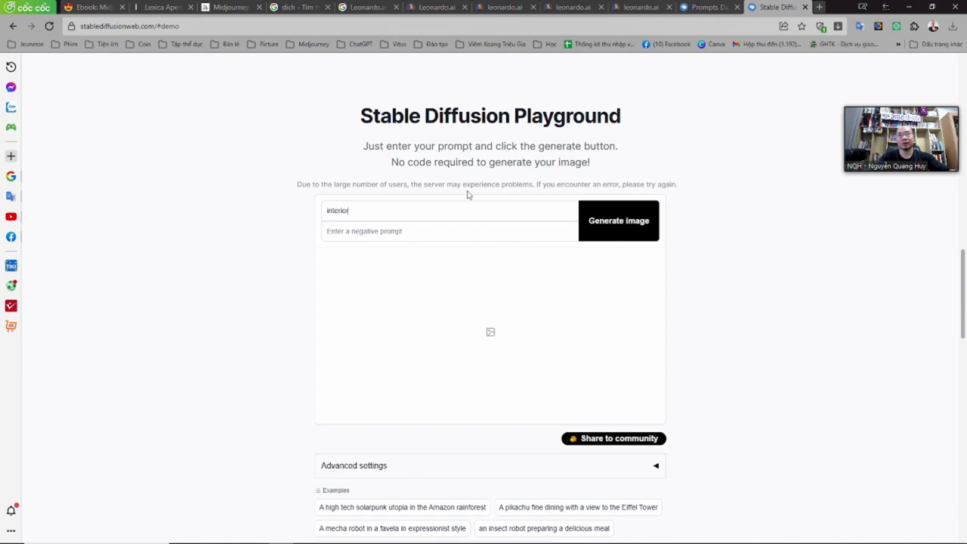
{"action": "left_click", "coordinate": [348, 236]}
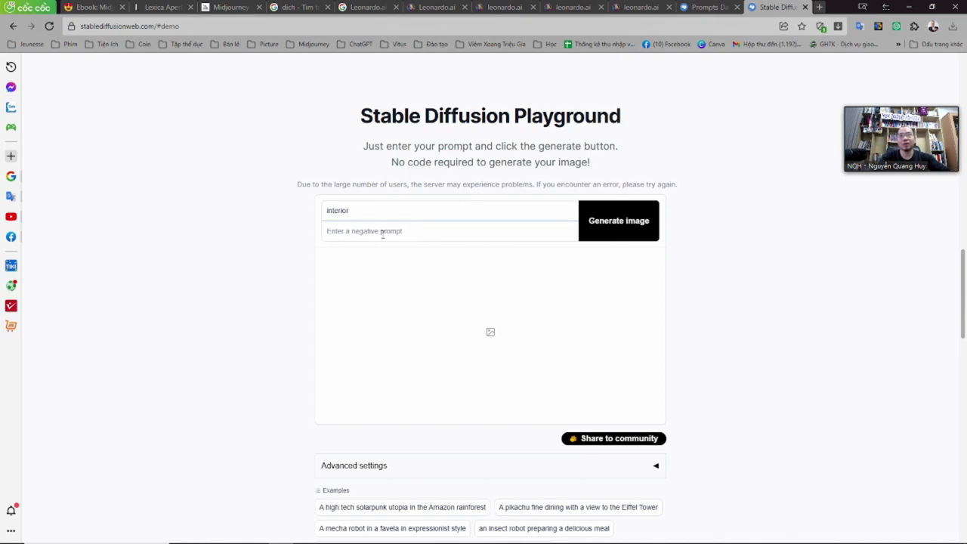
{"action": "left_click", "coordinate": [620, 227]}
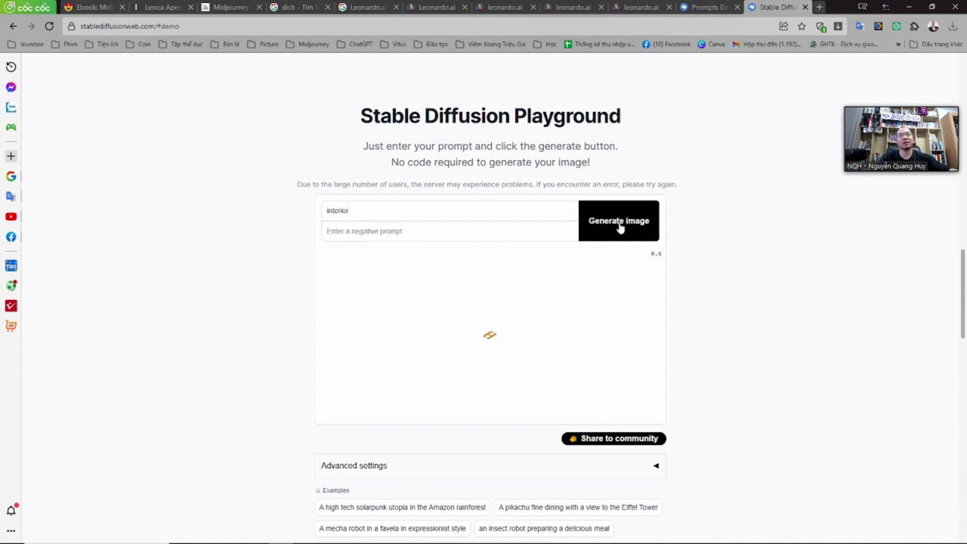
- Examine the playground's example prompts, expand its advanced settings to view the Guidance Scale, and look over the surrounding page sections
{"action": "scroll", "coordinate": [751, 377], "scroll_direction": "down", "scroll_amount": 2}
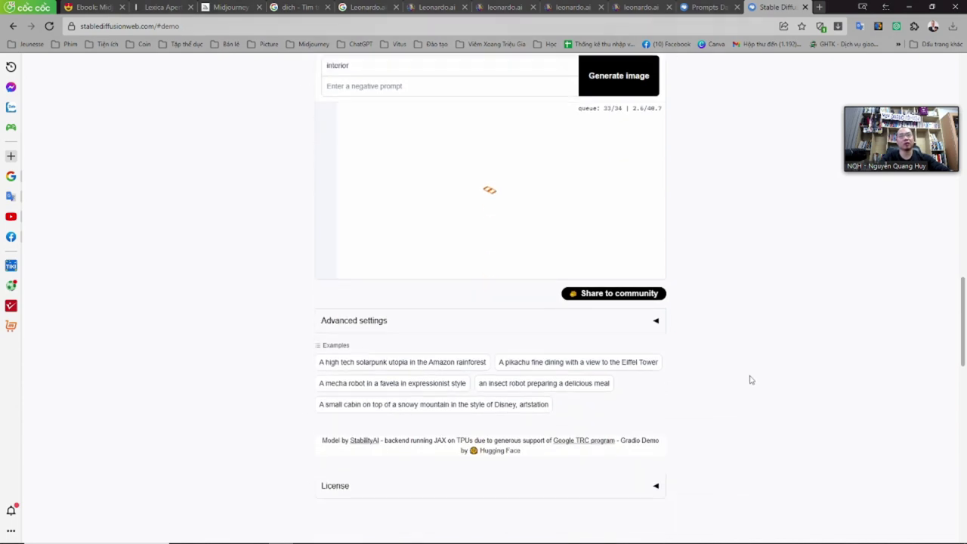
{"action": "scroll", "coordinate": [751, 380], "scroll_direction": "up", "scroll_amount": 1}
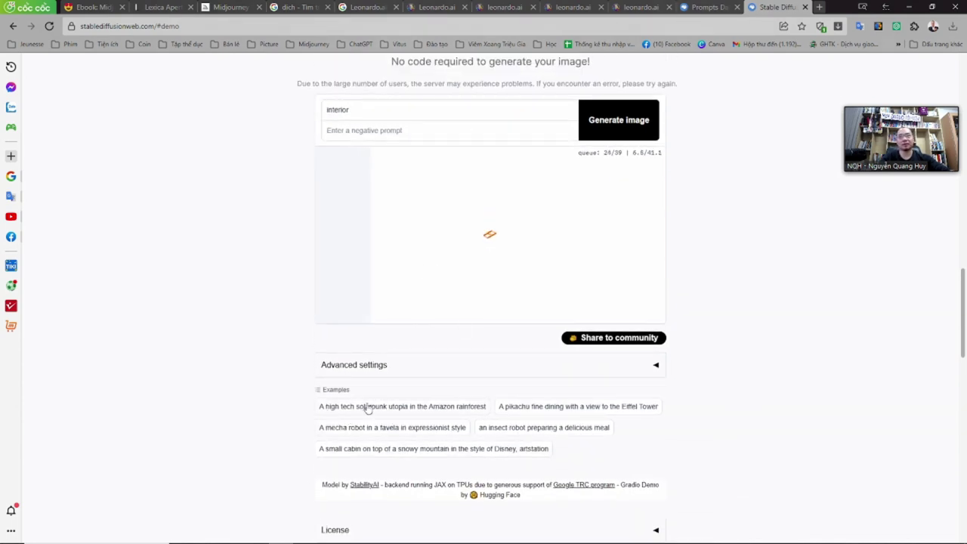
{"action": "left_click", "coordinate": [457, 367]}
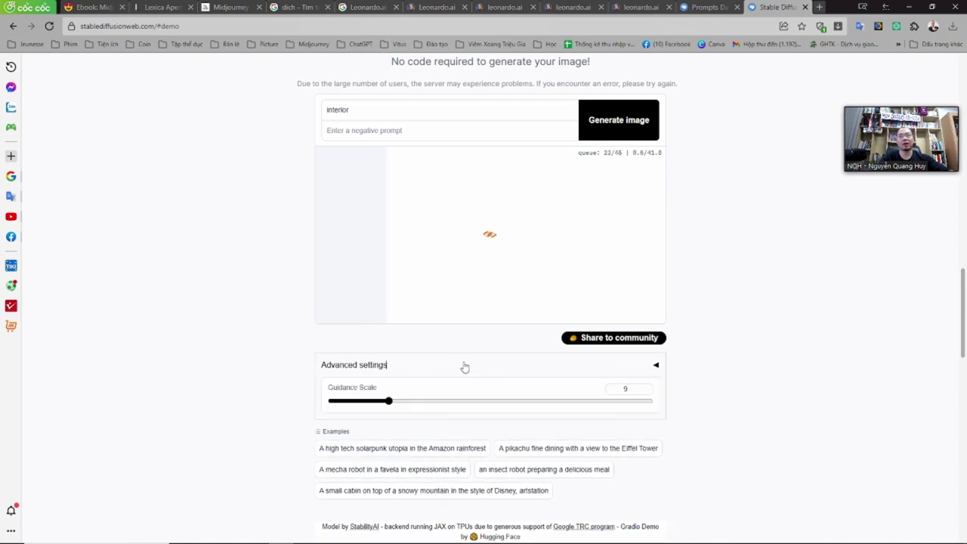
{"action": "scroll", "coordinate": [259, 433], "scroll_direction": "down", "scroll_amount": 3}
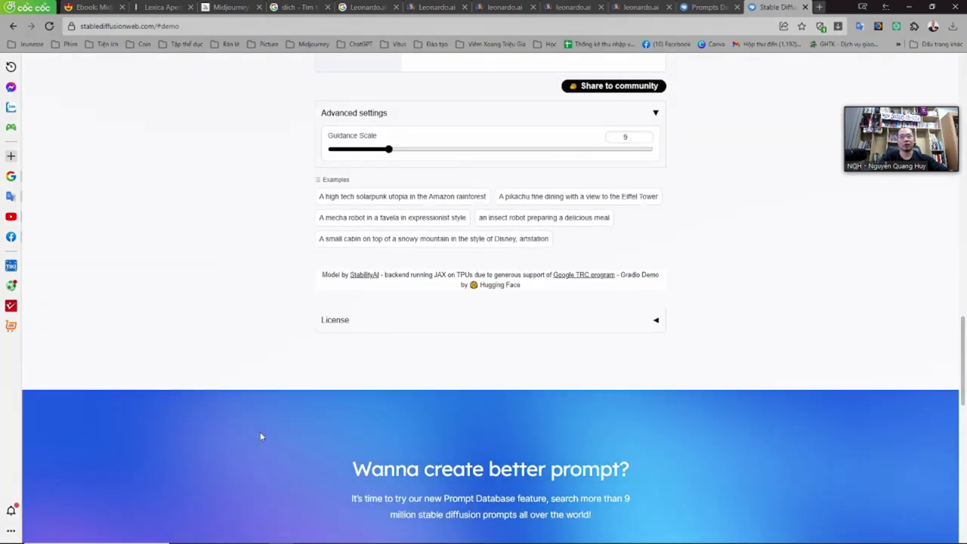
{"action": "scroll", "coordinate": [259, 432], "scroll_direction": "up", "scroll_amount": 2}
{"action": "scroll", "coordinate": [259, 436], "scroll_direction": "up", "scroll_amount": 5}
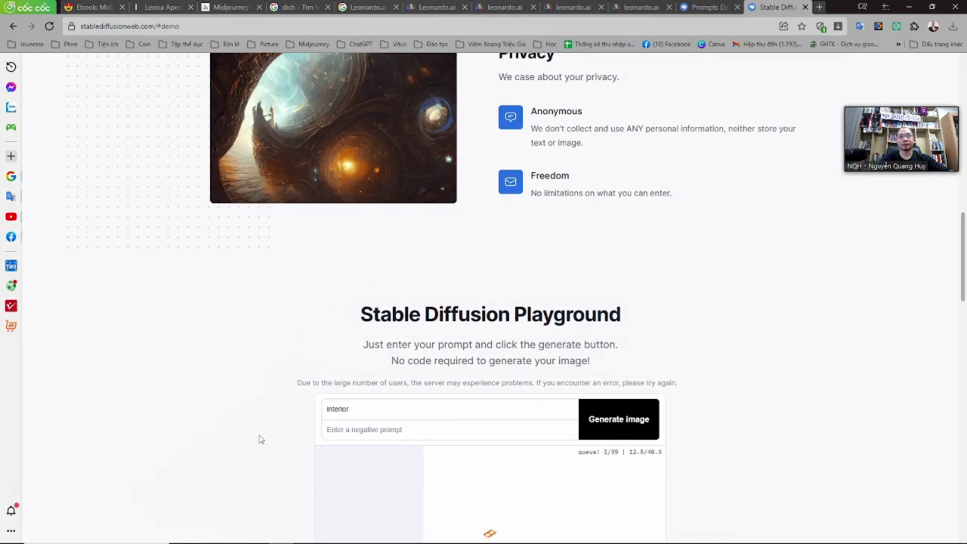
{"action": "scroll", "coordinate": [258, 443], "scroll_direction": "down", "scroll_amount": 3}
- Return to the prompt database tab, open the Magic Prompt page and go to its Stable Diffusion Prompt Generator
{"action": "left_click", "coordinate": [703, 7]}
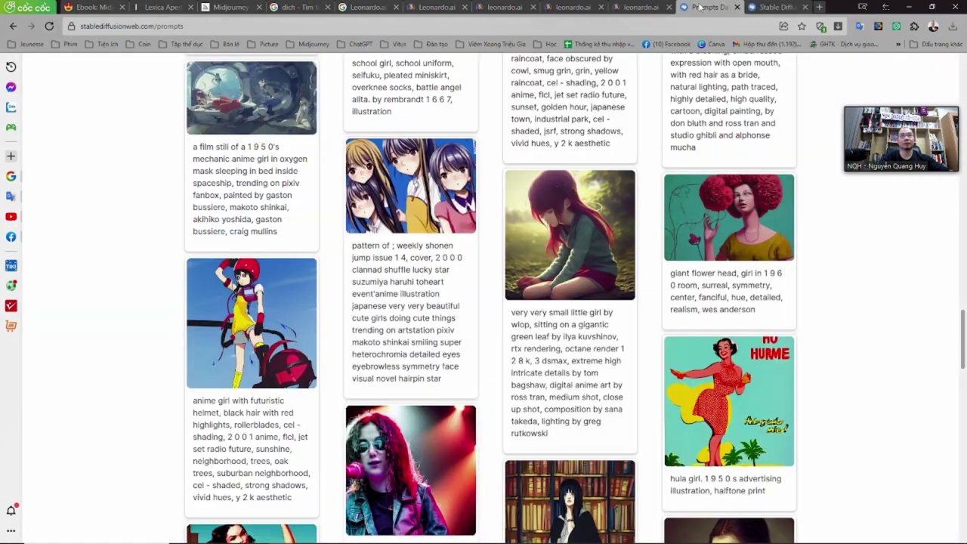
{"action": "scroll", "coordinate": [965, 218], "scroll_direction": "up", "scroll_amount": 20}
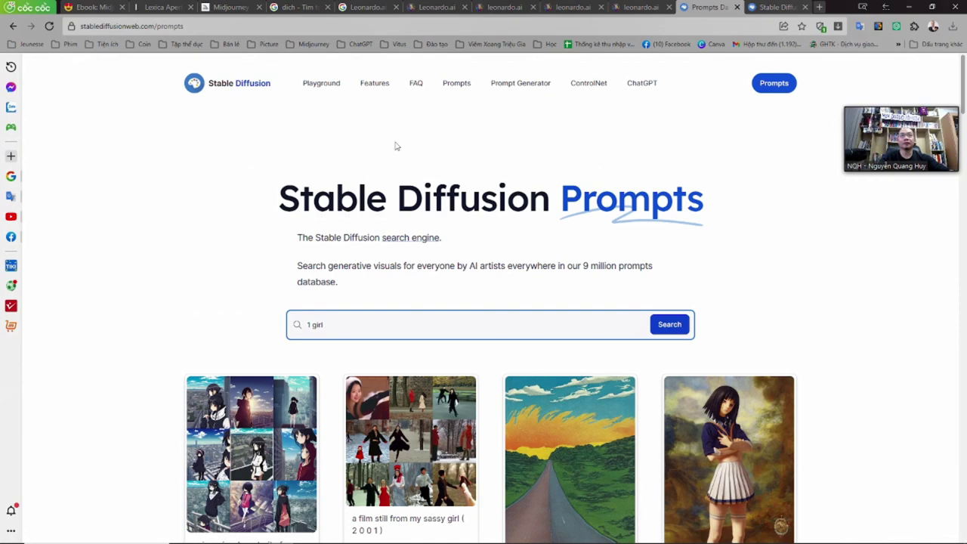
{"action": "left_click", "coordinate": [539, 88]}
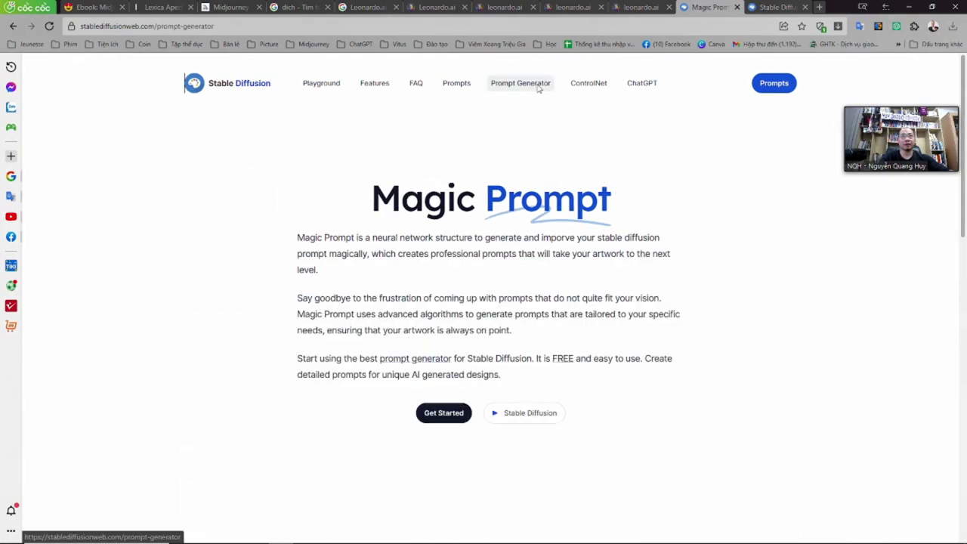
{"action": "left_click", "coordinate": [443, 414]}
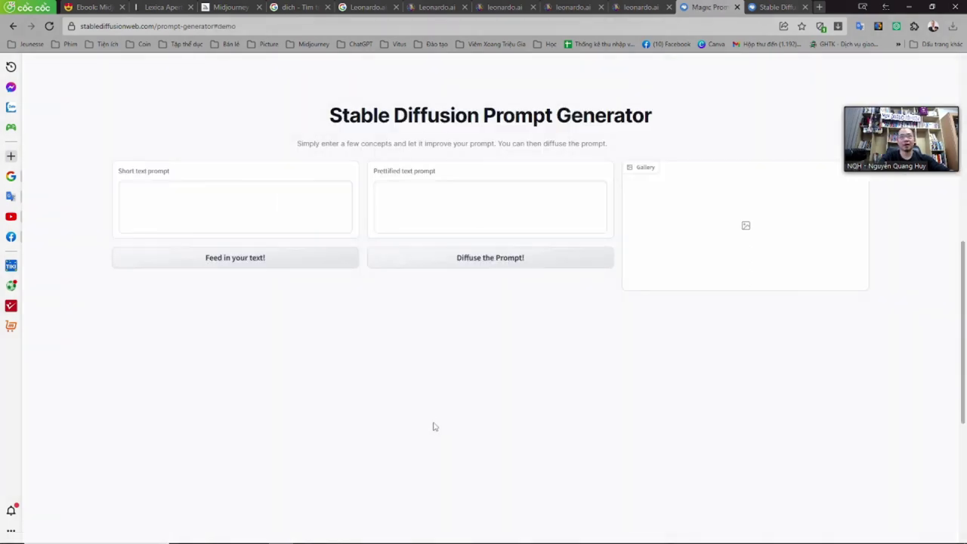
- Highlight the Prompt Generator's heading, check the image generation progress in the playground tab, and return to the generator
{"action": "left_click_drag", "start_coordinate": [372, 115], "coordinate": [610, 115]}
{"action": "left_click", "coordinate": [643, 114]}
{"action": "left_click_drag", "start_coordinate": [377, 114], "coordinate": [571, 114]}
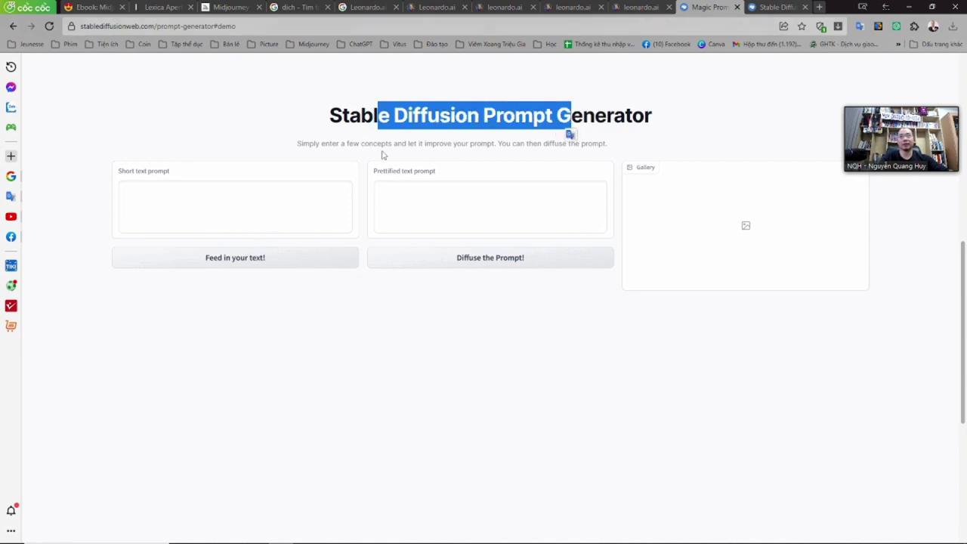
{"action": "left_click", "coordinate": [777, 6]}
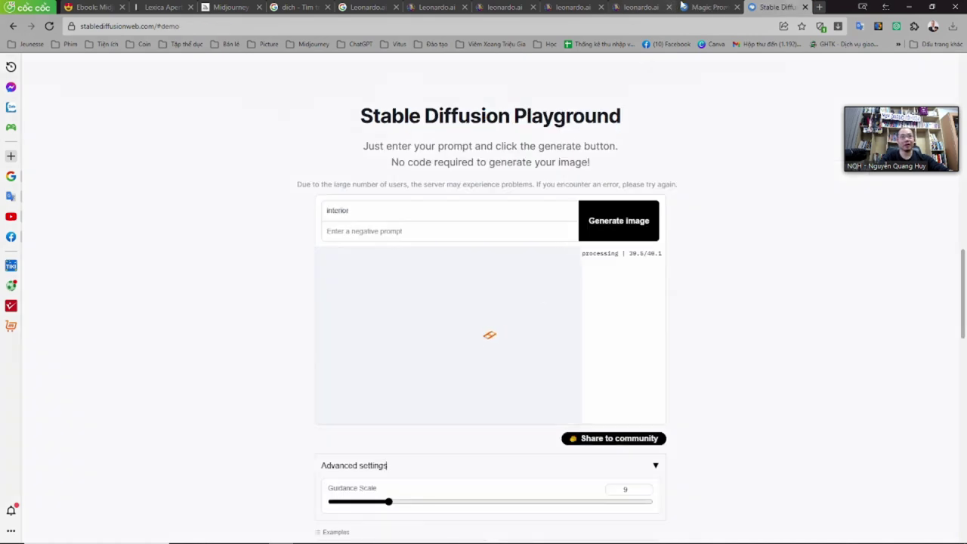
{"action": "left_click", "coordinate": [698, 6]}
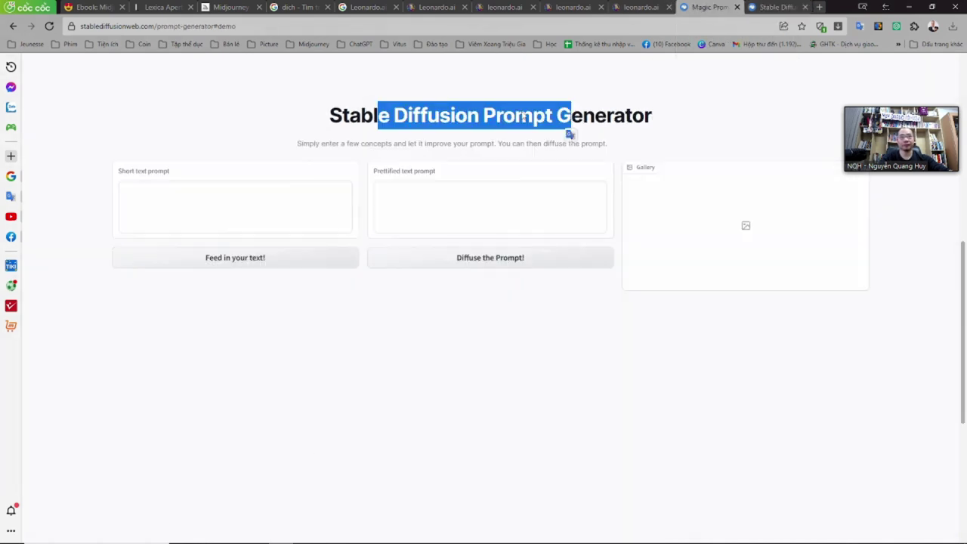
- Enter the short text prompt "1 beautifull girl" and generate prettified prompts from it
{"action": "left_click", "coordinate": [306, 203]}
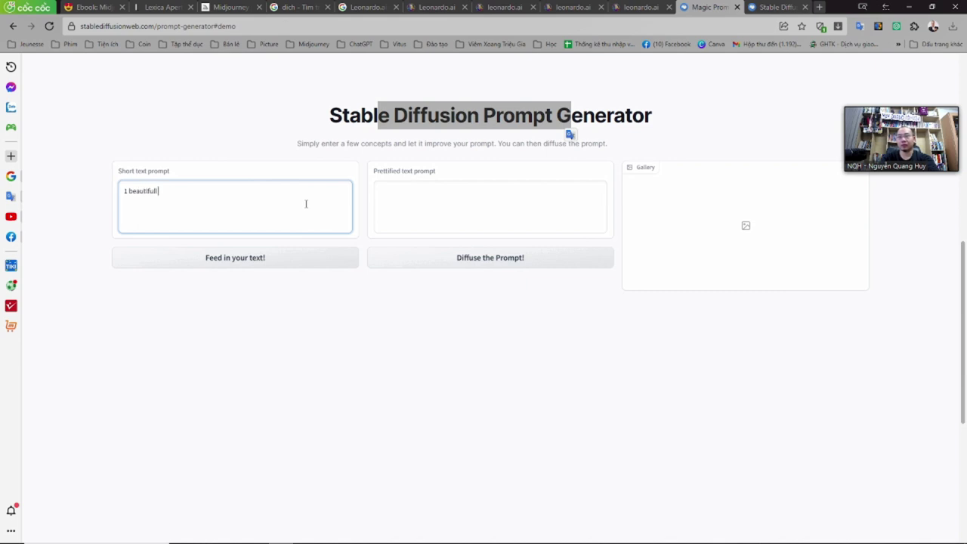
{"action": "type", "text": "l"}
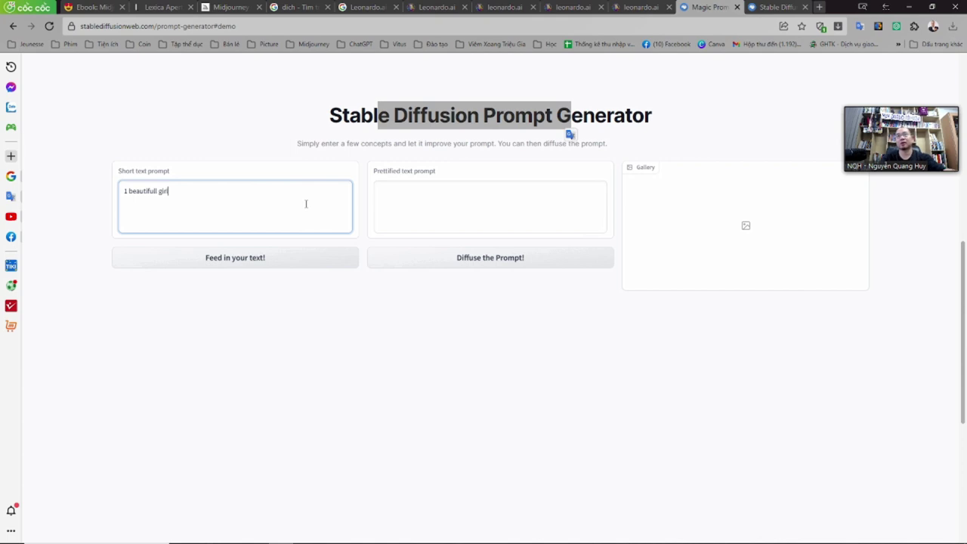
{"action": "left_click", "coordinate": [312, 267]}
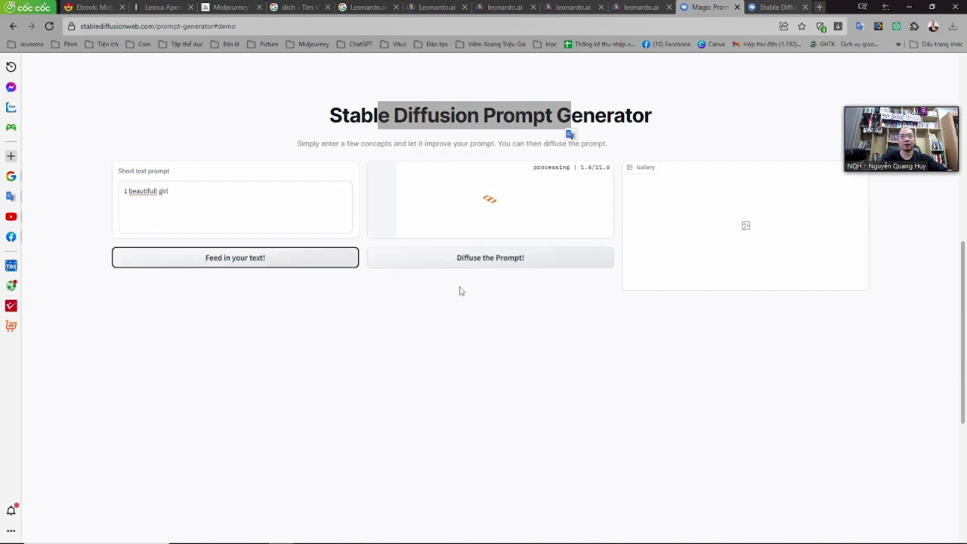
- Return to the Stable Diffusion Playground tab and view each of the four generated interior images enlarged
{"action": "left_click", "coordinate": [779, 6]}
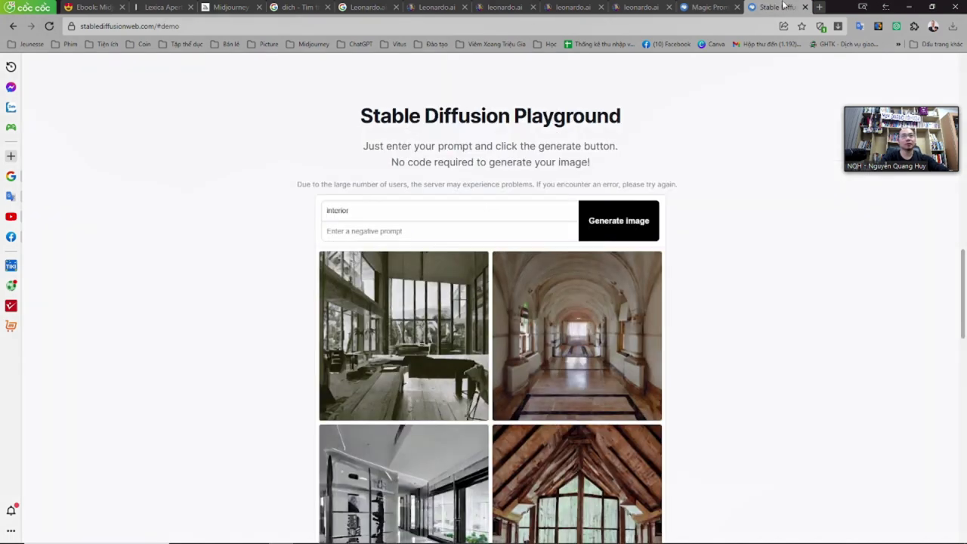
{"action": "scroll", "coordinate": [712, 398], "scroll_direction": "down", "scroll_amount": 2}
{"action": "scroll", "coordinate": [547, 388], "scroll_direction": "up", "scroll_amount": 1}
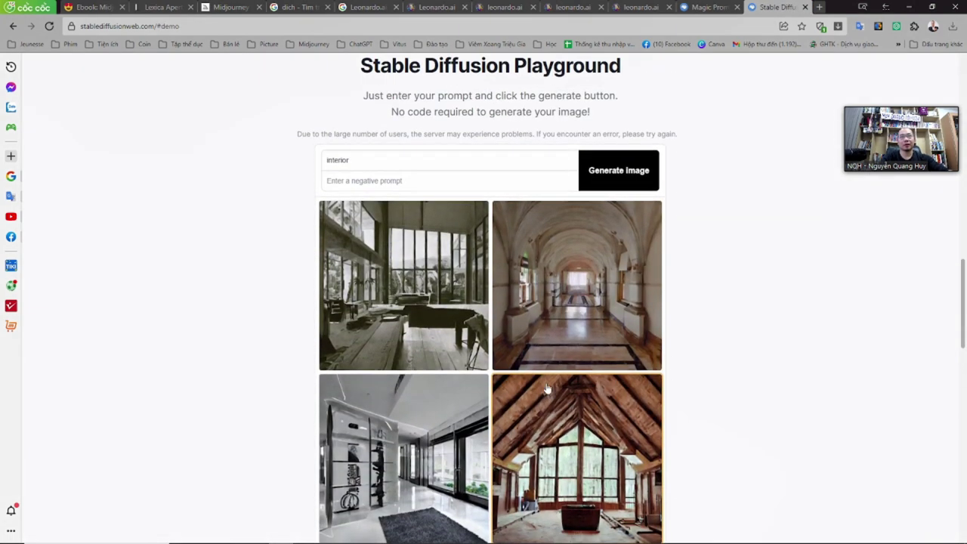
{"action": "scroll", "coordinate": [697, 428], "scroll_direction": "down", "scroll_amount": 1}
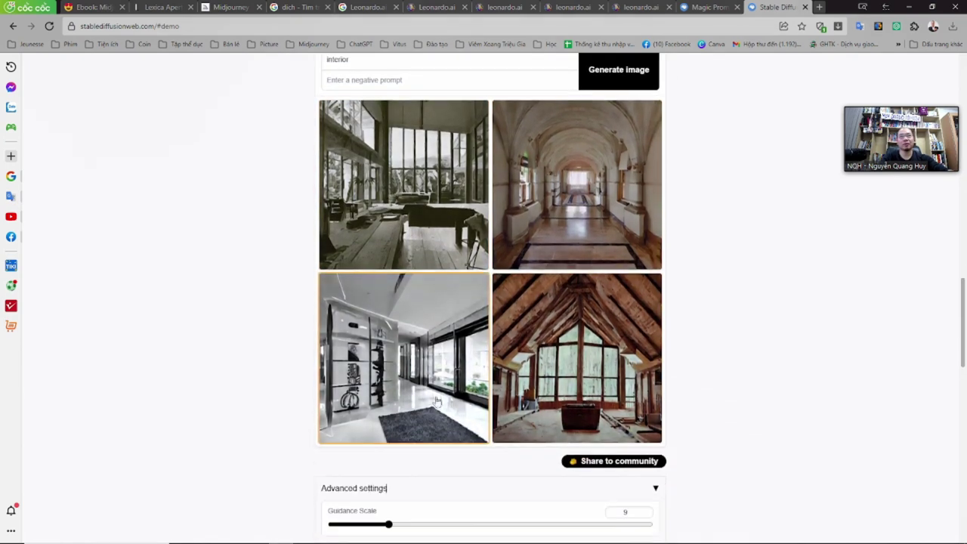
{"action": "left_click", "coordinate": [386, 166]}
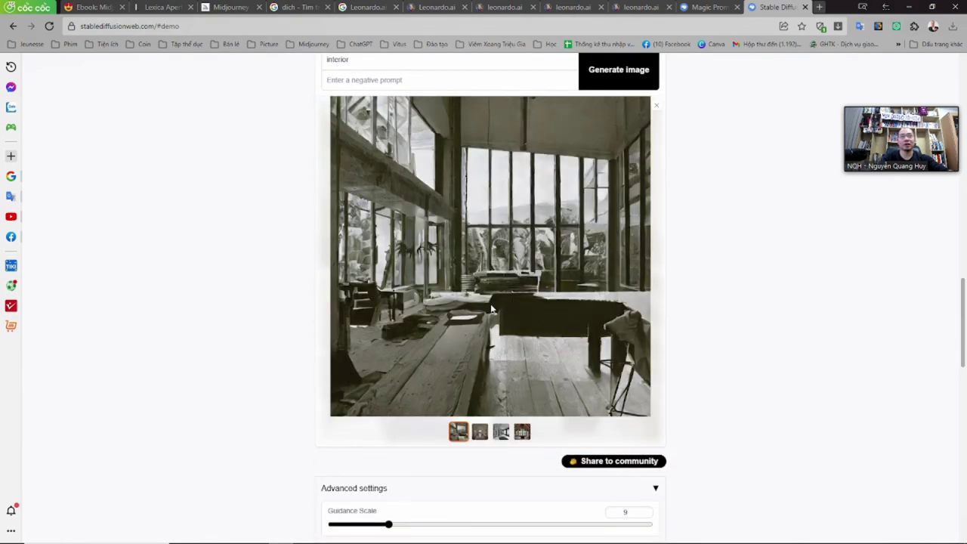
{"action": "left_click", "coordinate": [479, 432]}
{"action": "left_click", "coordinate": [500, 432]}
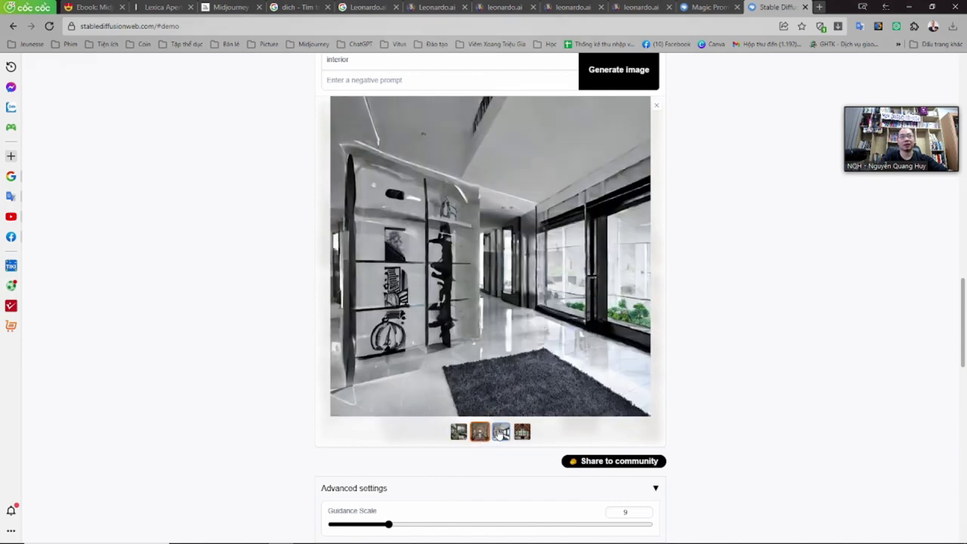
{"action": "left_click", "coordinate": [521, 432]}
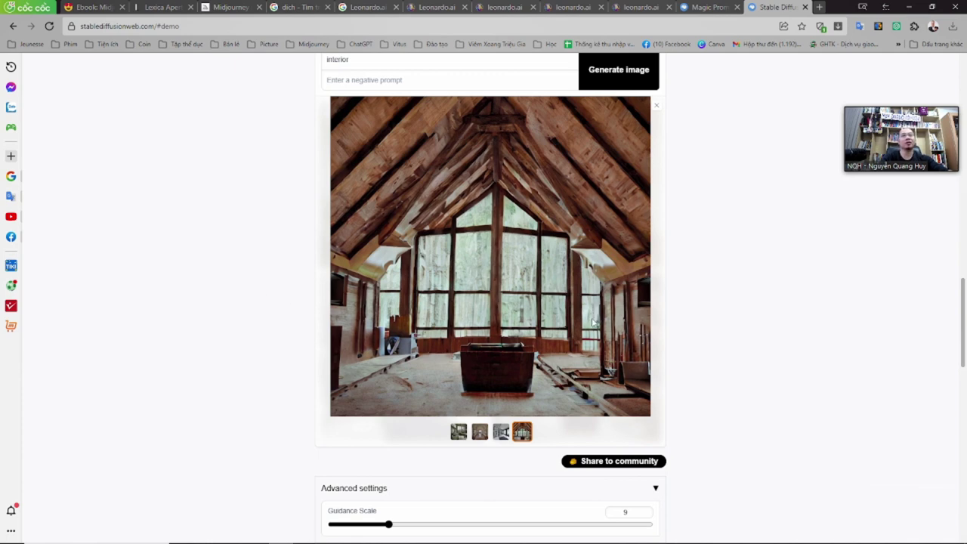
- Go back to the Prompt Generator tab and review the prettified prompts, highlighting parts of the first and second and the whole third
{"action": "left_click", "coordinate": [706, 6]}
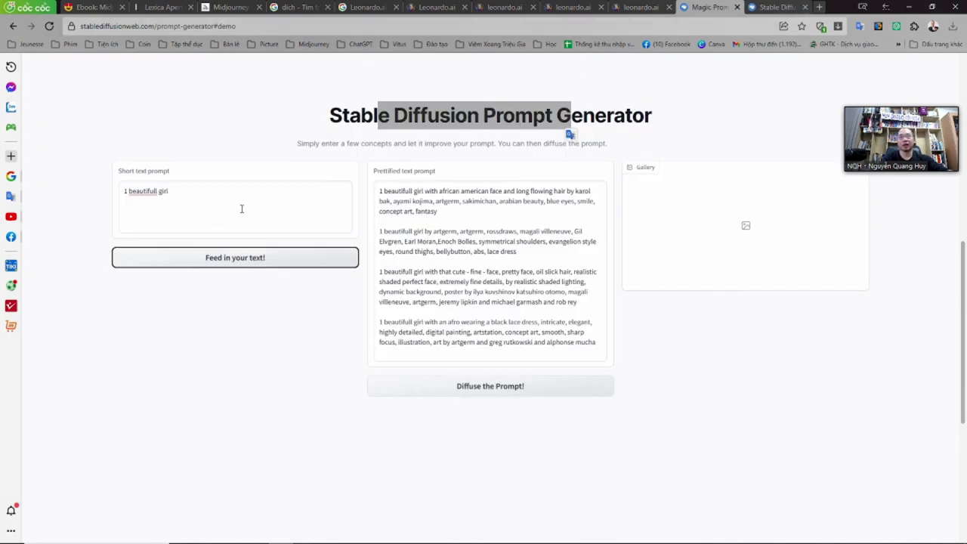
{"action": "left_click", "coordinate": [186, 193]}
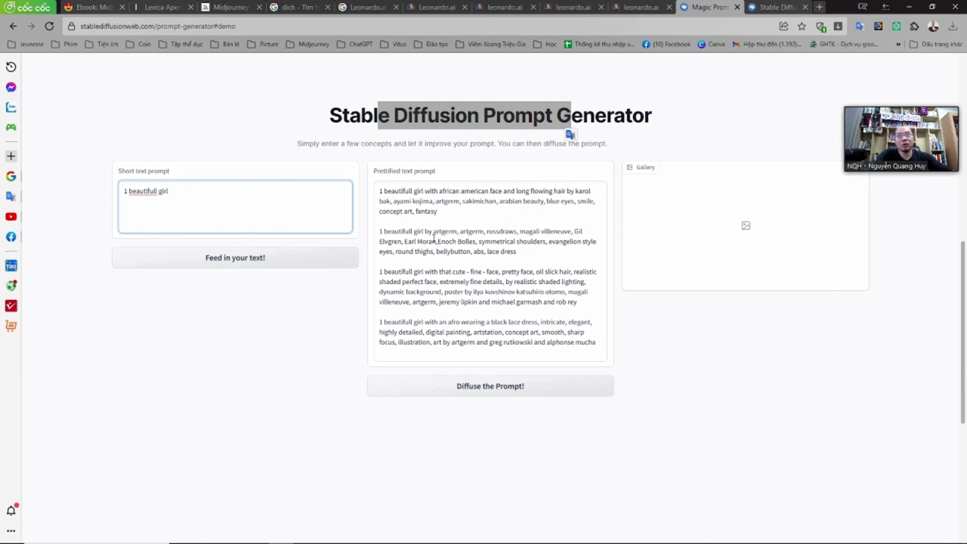
{"action": "scroll", "coordinate": [446, 333], "scroll_direction": "down", "scroll_amount": 1}
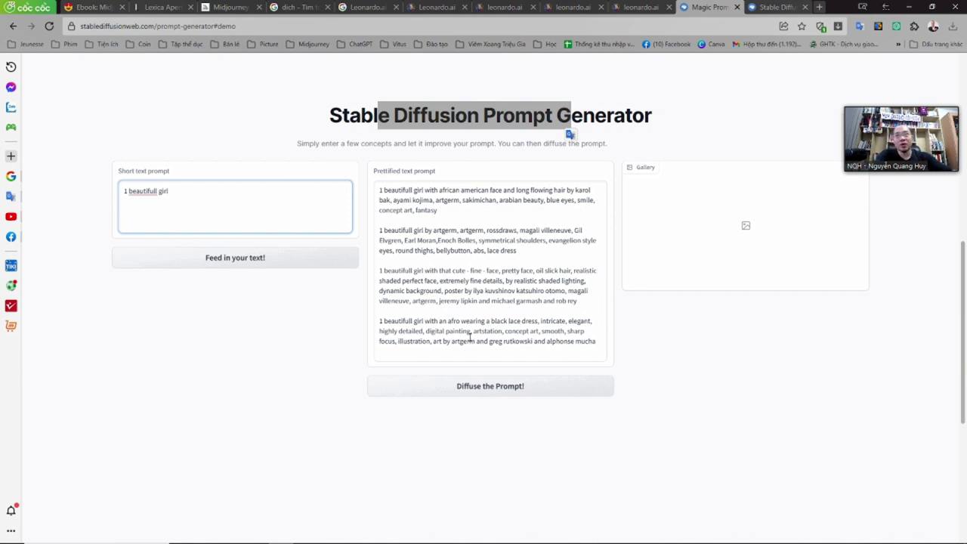
{"action": "left_click_drag", "start_coordinate": [414, 190], "coordinate": [471, 190]}
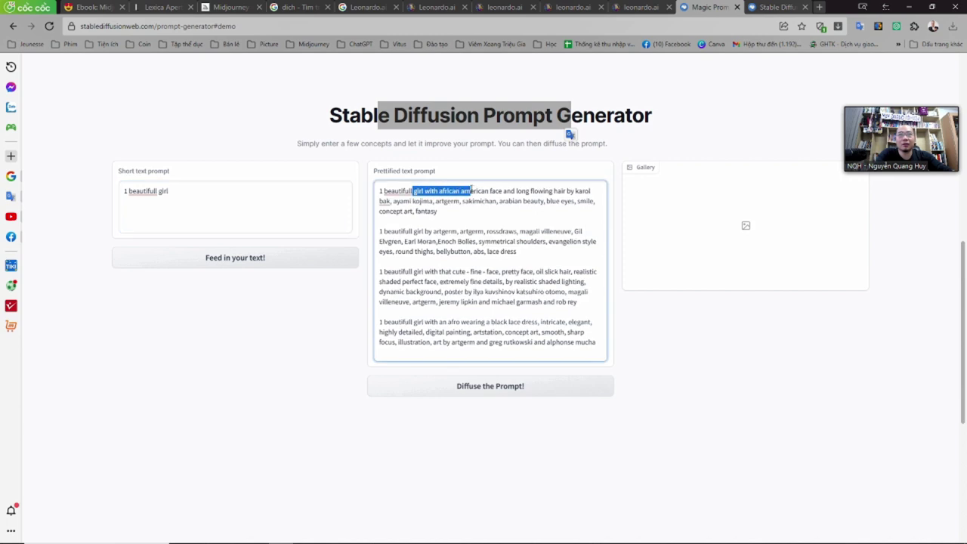
{"action": "left_click_drag", "start_coordinate": [394, 232], "coordinate": [484, 252]}
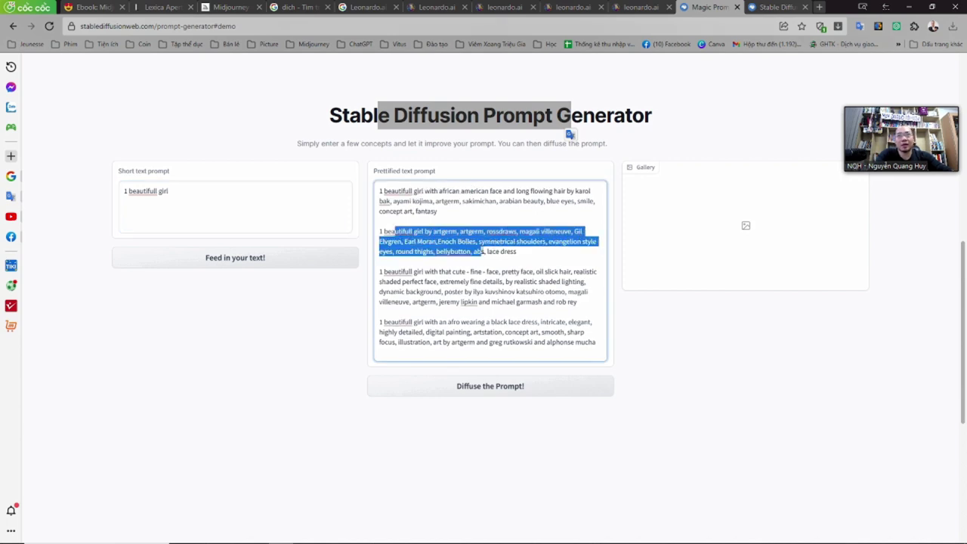
{"action": "left_click_drag", "start_coordinate": [380, 231], "coordinate": [484, 251]}
{"action": "double_click", "coordinate": [444, 231]}
{"action": "left_click", "coordinate": [429, 275]}
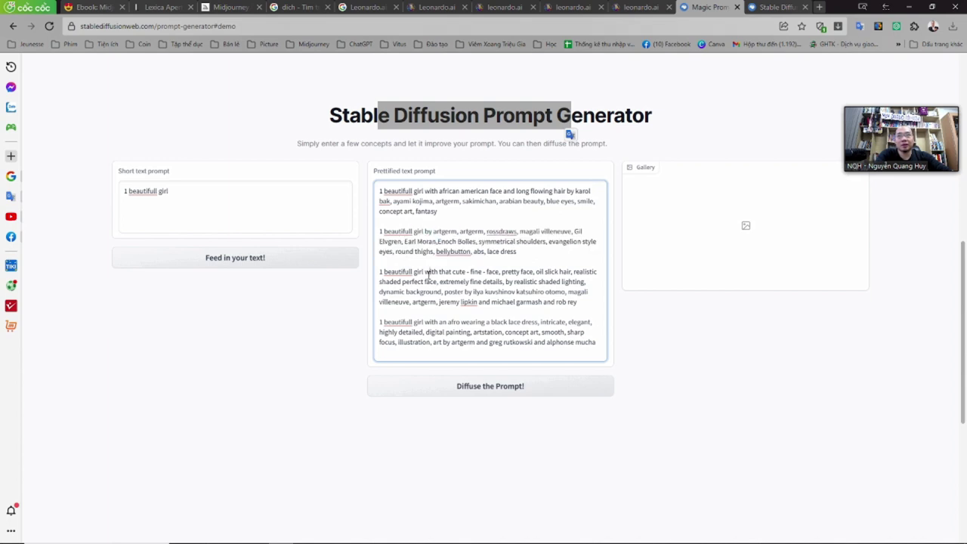
{"action": "left_click", "coordinate": [501, 107]}
{"action": "left_click_drag", "start_coordinate": [396, 273], "coordinate": [561, 272]}
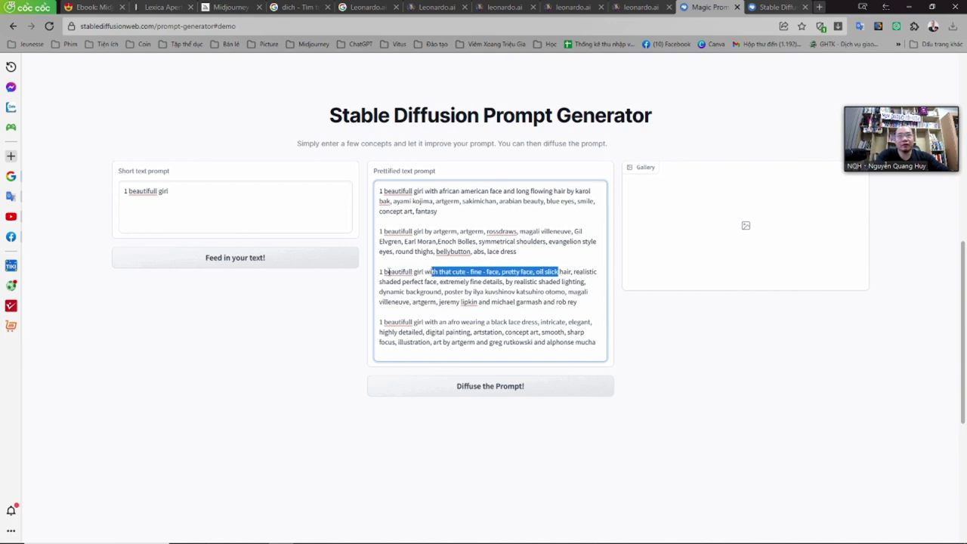
{"action": "left_click_drag", "start_coordinate": [380, 272], "coordinate": [570, 307]}
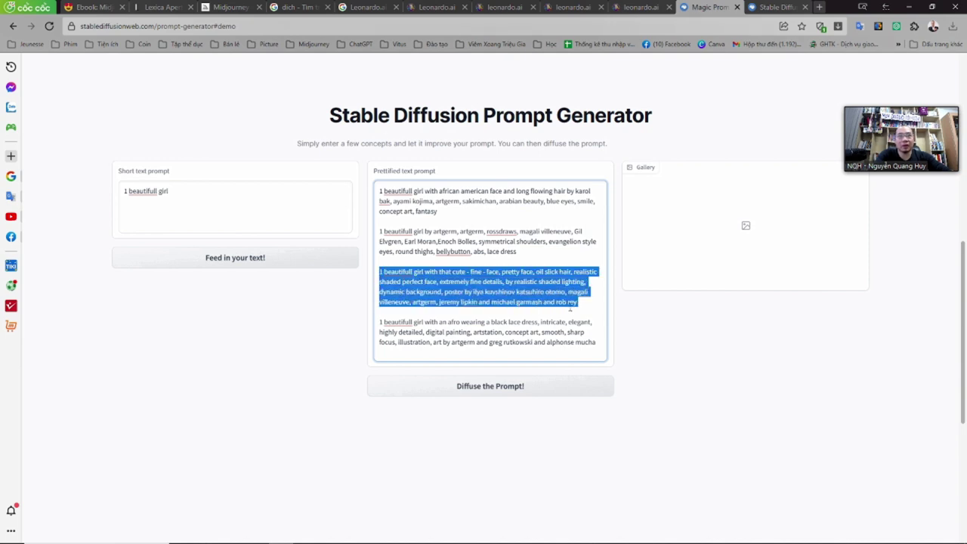
- Diffuse the prettified prompts into gallery images, highlighting the prompt text while they generate
{"action": "left_click", "coordinate": [516, 388]}
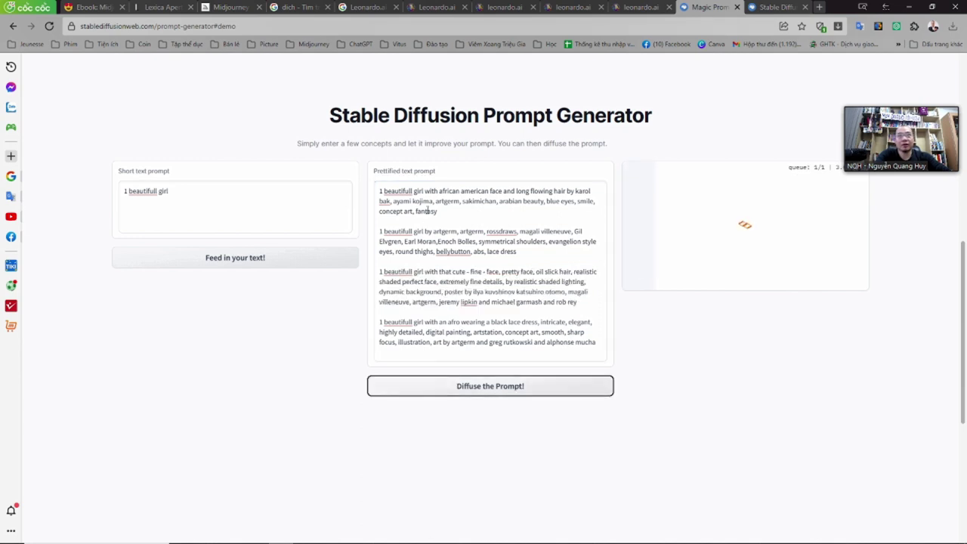
{"action": "left_click_drag", "start_coordinate": [424, 191], "coordinate": [486, 342]}
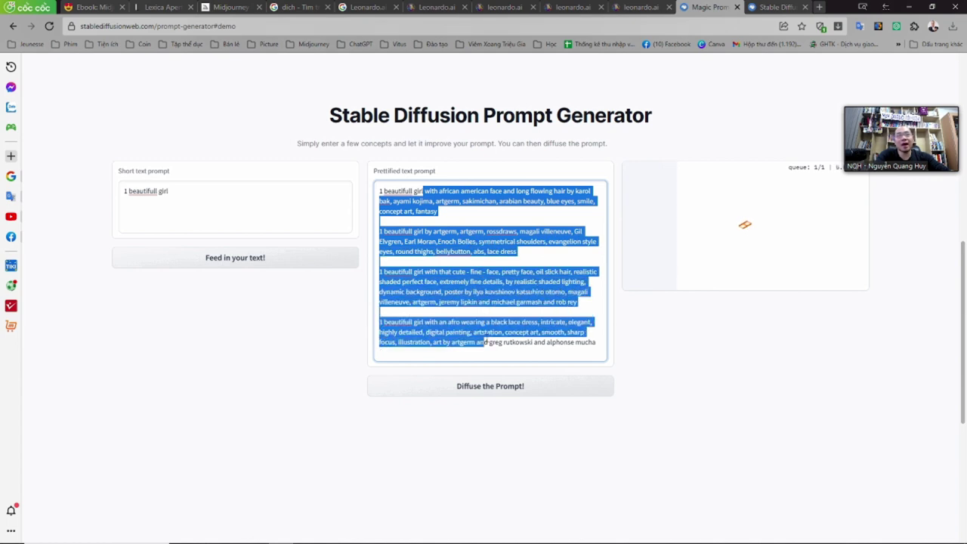
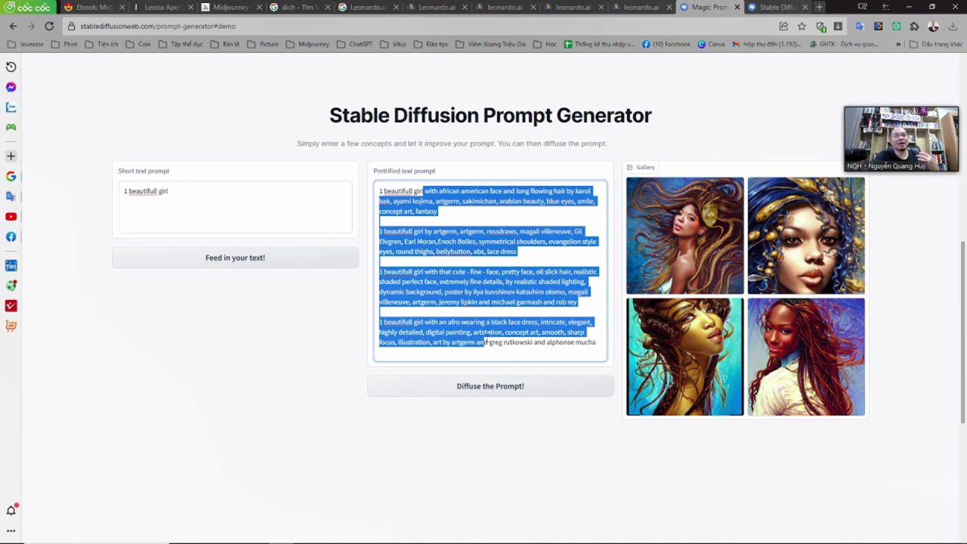
{"action": "left_click", "coordinate": [593, 143]}
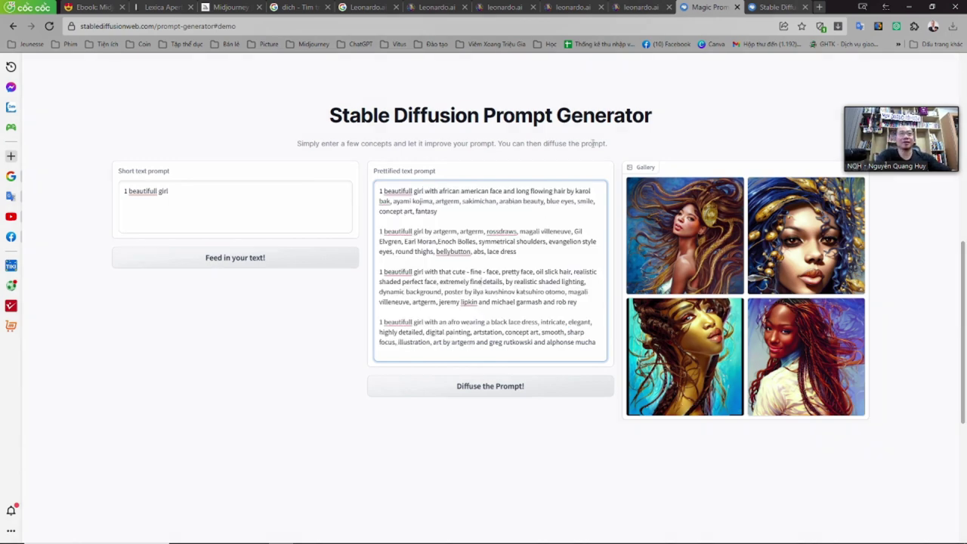
- Check the playground and Leonardo.Ai generation tabs again, and open a new browser tab to look at the Picture bookmarks
{"action": "left_click", "coordinate": [764, 6]}
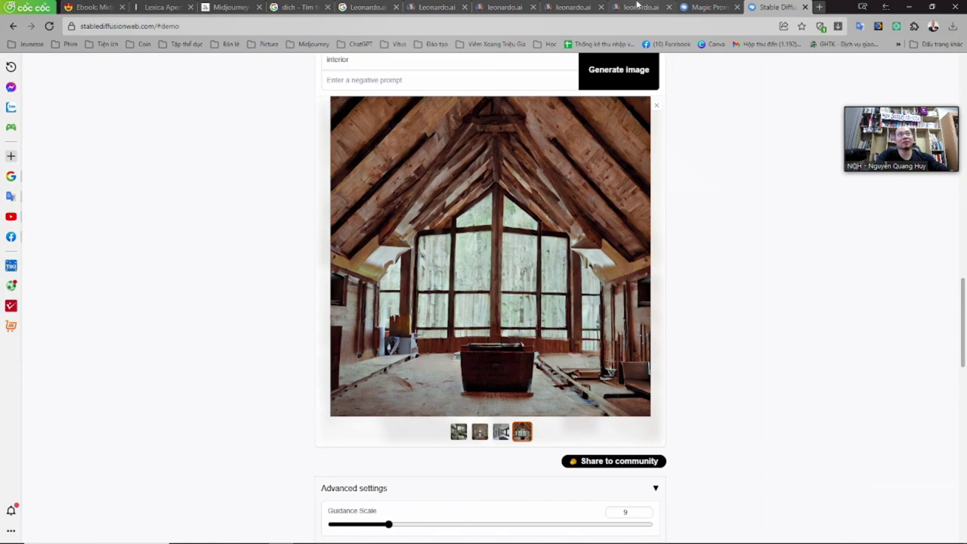
{"action": "left_click", "coordinate": [639, 6]}
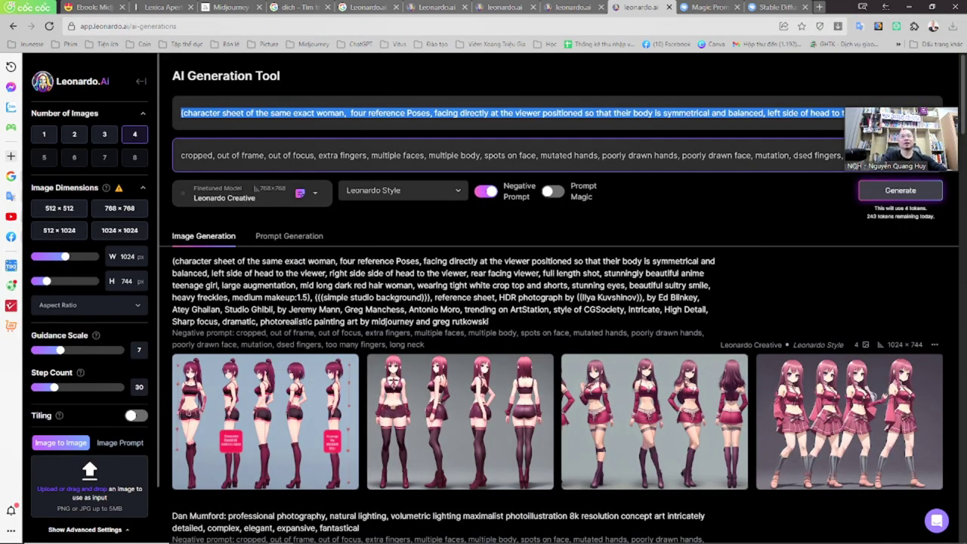
{"action": "left_click", "coordinate": [820, 7]}
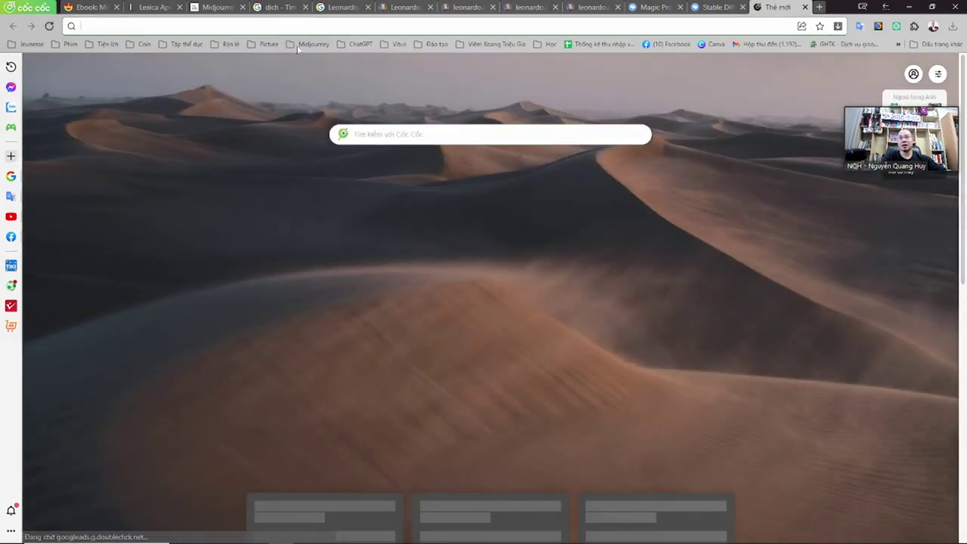
{"action": "left_click", "coordinate": [269, 44]}
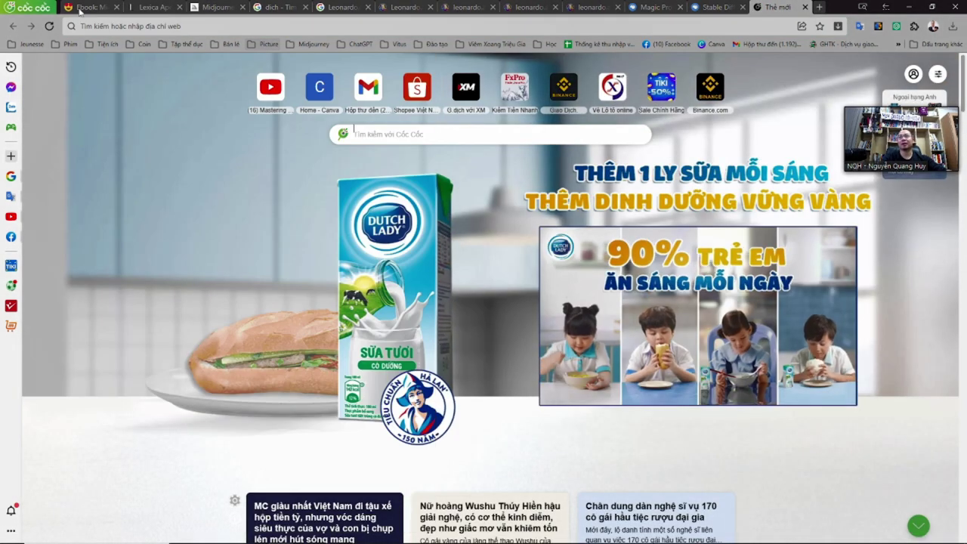
- Switch to the Notion Midjourney ebook and open the Playground.ai page in Chapter VI on other AI image generators
{"action": "left_click", "coordinate": [90, 7]}
{"action": "scroll", "coordinate": [261, 340], "scroll_direction": "down", "scroll_amount": 10}
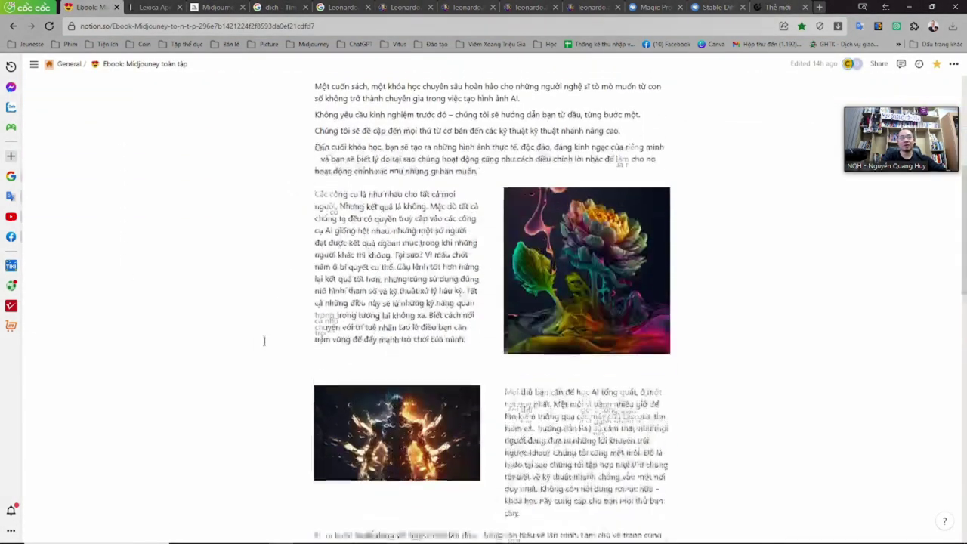
{"action": "scroll", "coordinate": [258, 359], "scroll_direction": "down", "scroll_amount": 4}
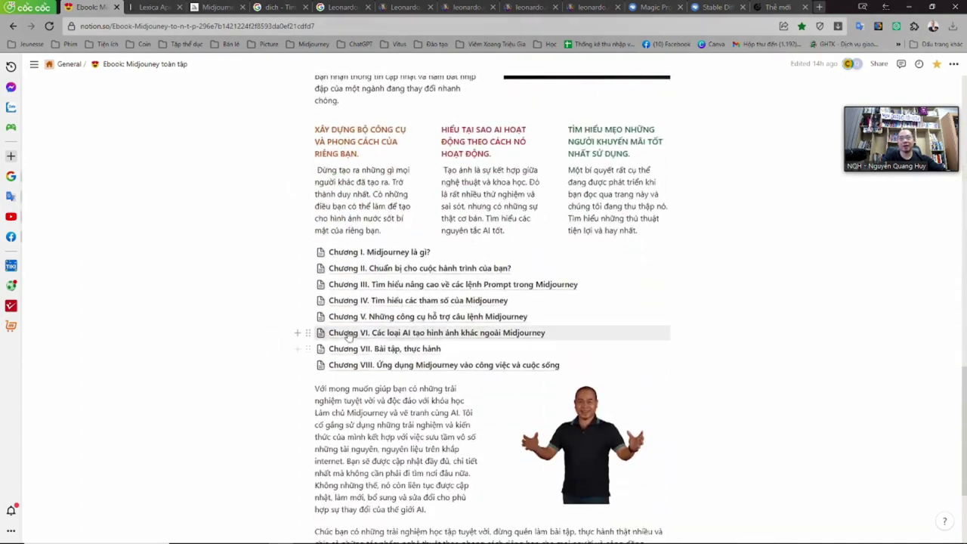
{"action": "left_click", "coordinate": [395, 333]}
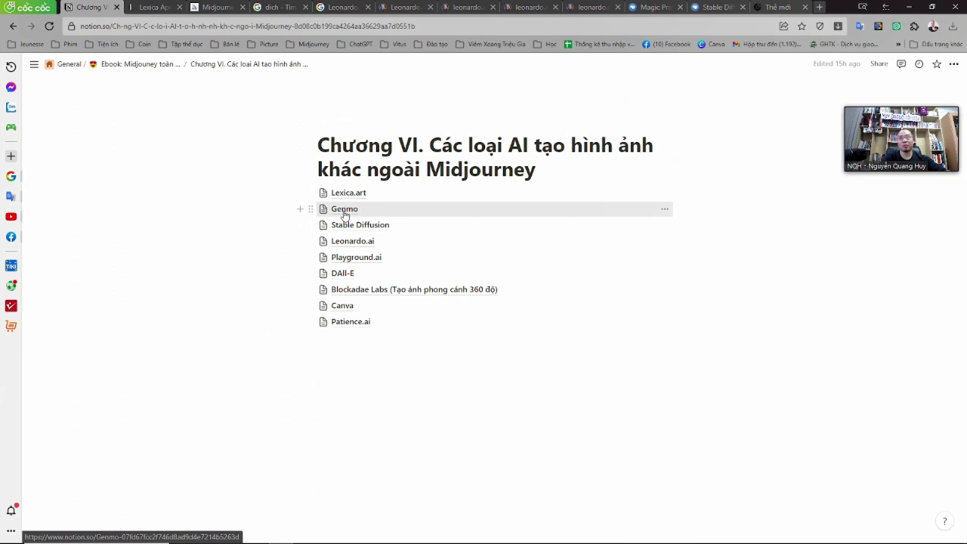
{"action": "left_click", "coordinate": [356, 257]}
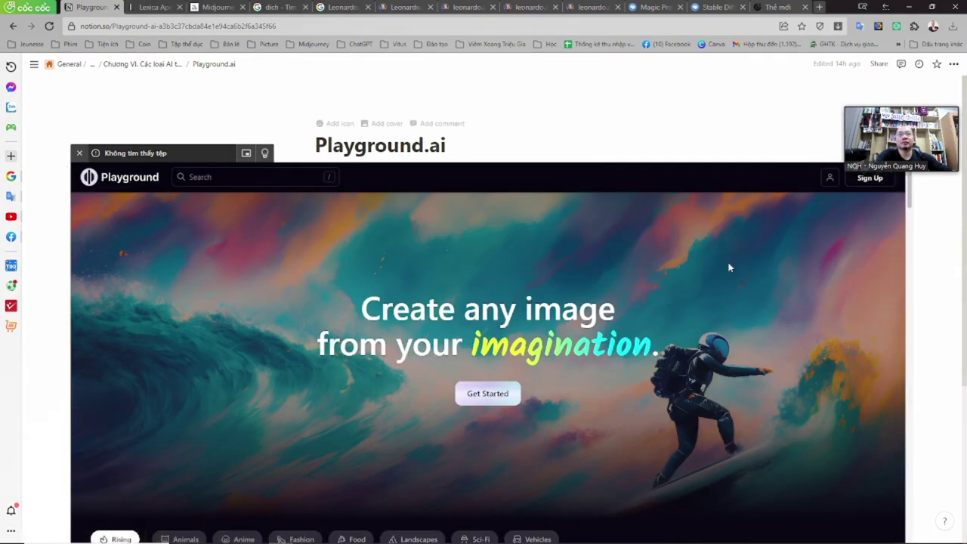
- Examine the Rising image gallery in the embedded Playground site, including the artworks and their prompt captions
{"action": "scroll", "coordinate": [574, 347], "scroll_direction": "down", "scroll_amount": 2}
{"action": "scroll", "coordinate": [553, 367], "scroll_direction": "up", "scroll_amount": 3}
{"action": "scroll", "coordinate": [589, 378], "scroll_direction": "down", "scroll_amount": 3}
{"action": "scroll", "coordinate": [609, 390], "scroll_direction": "down", "scroll_amount": 1}
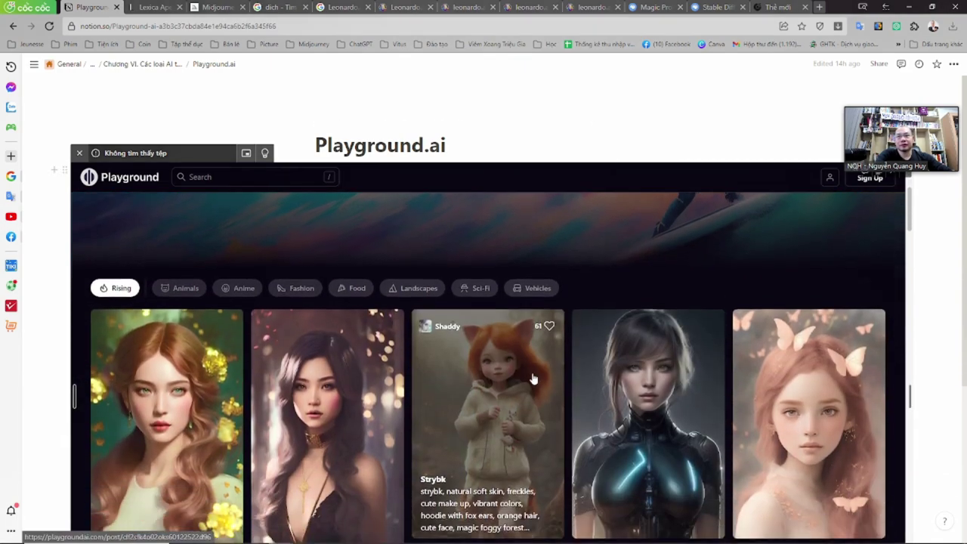
{"action": "scroll", "coordinate": [531, 382], "scroll_direction": "up", "scroll_amount": 3}
{"action": "scroll", "coordinate": [544, 408], "scroll_direction": "down", "scroll_amount": 3}
{"action": "scroll", "coordinate": [562, 428], "scroll_direction": "down", "scroll_amount": 1}
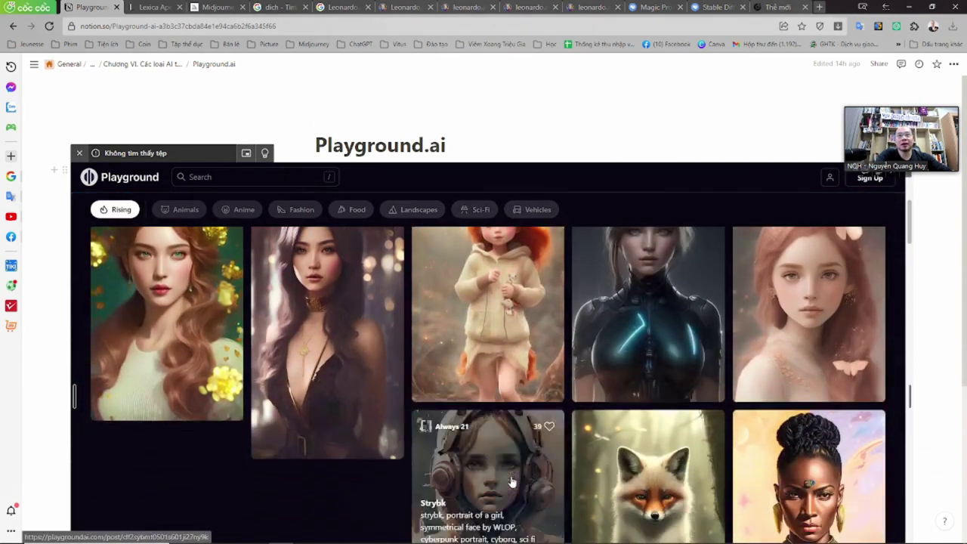
{"action": "scroll", "coordinate": [755, 434], "scroll_direction": "up", "scroll_amount": 2}
{"action": "scroll", "coordinate": [849, 438], "scroll_direction": "down", "scroll_amount": 5}
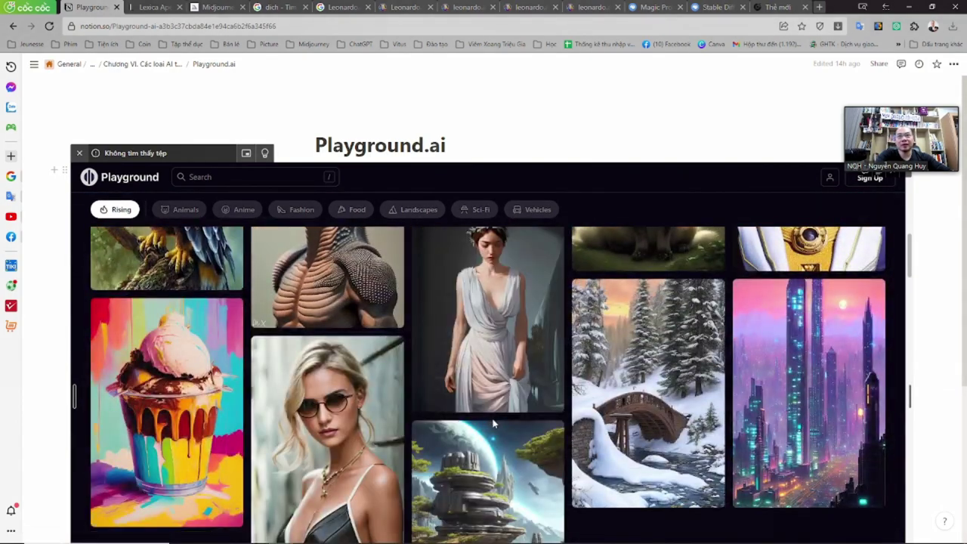
{"action": "scroll", "coordinate": [488, 417], "scroll_direction": "down", "scroll_amount": 6}
{"action": "scroll", "coordinate": [491, 446], "scroll_direction": "down", "scroll_amount": 10}
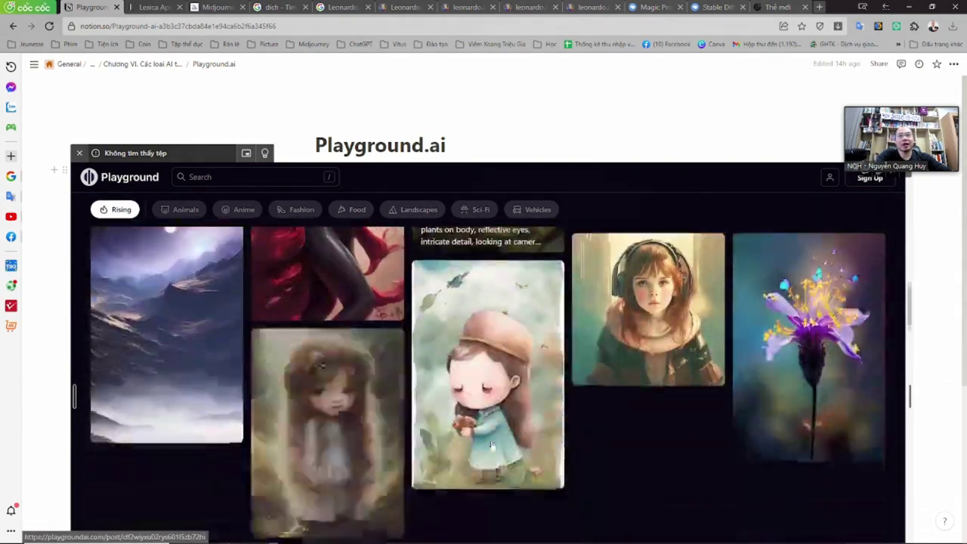
{"action": "scroll", "coordinate": [491, 446], "scroll_direction": "down", "scroll_amount": 3}
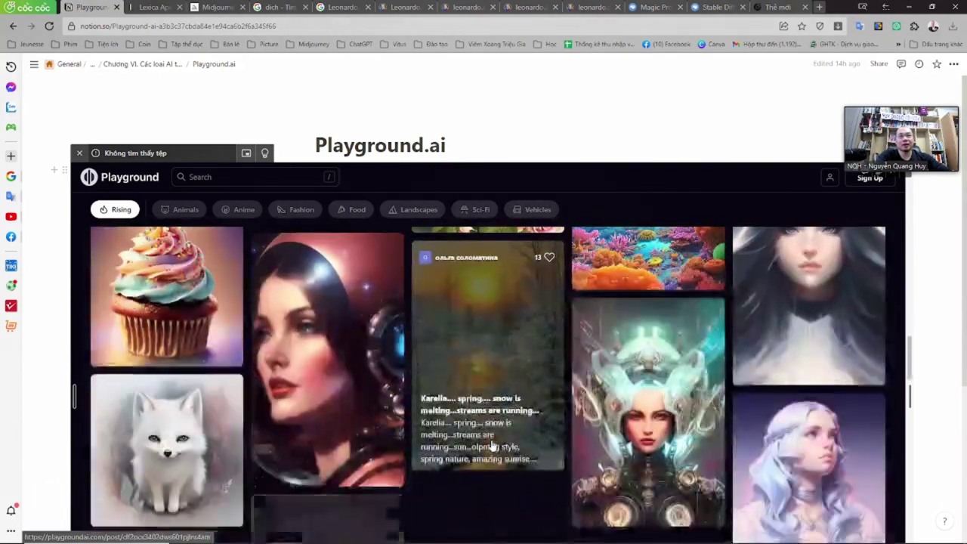
{"action": "scroll", "coordinate": [491, 446], "scroll_direction": "up", "scroll_amount": 6}
{"action": "scroll", "coordinate": [491, 446], "scroll_direction": "up", "scroll_amount": 5}
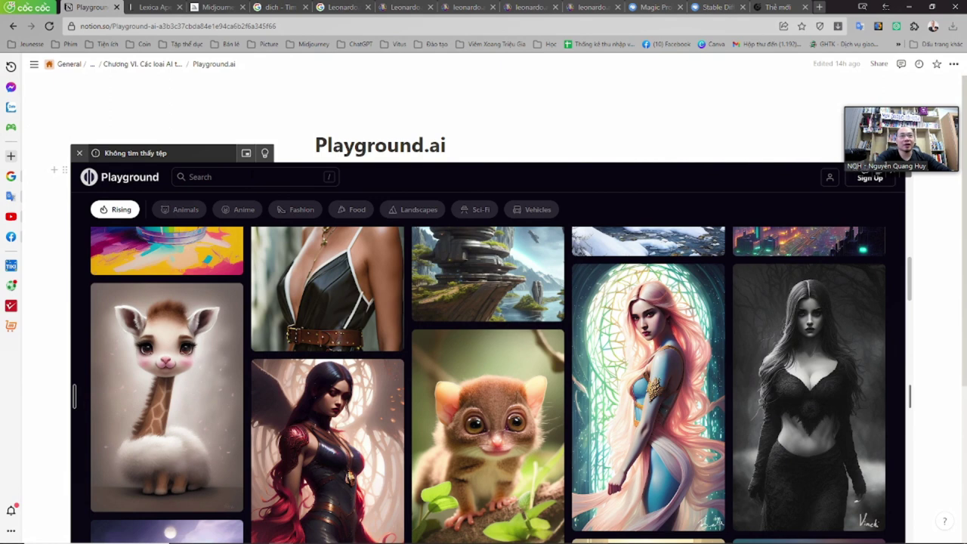
- Search the embedded Playground gallery for "interior" and examine the resulting images and their prompt captions
{"action": "left_click", "coordinate": [189, 177]}
{"action": "type", "text": "int"}
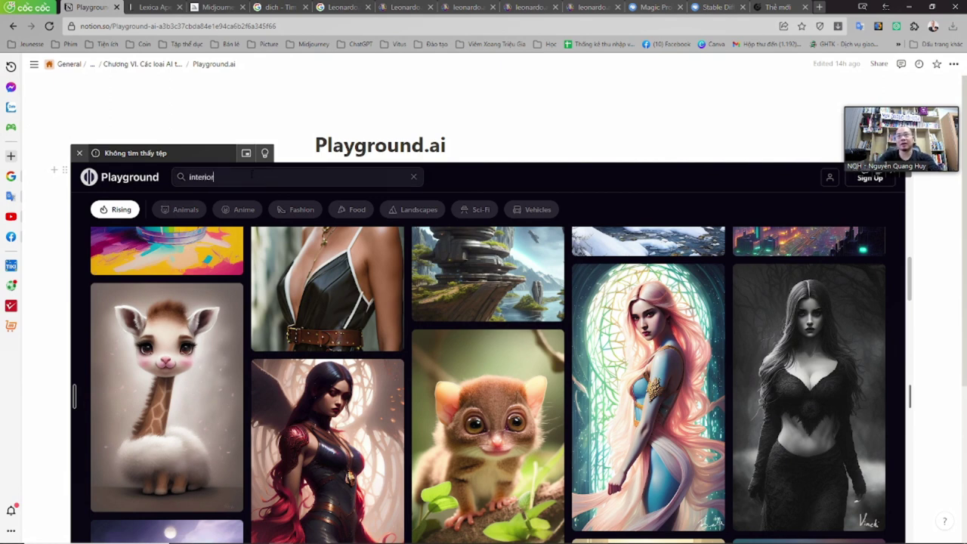
{"action": "type", "text": "erior"}
{"action": "key", "text": "Return"}
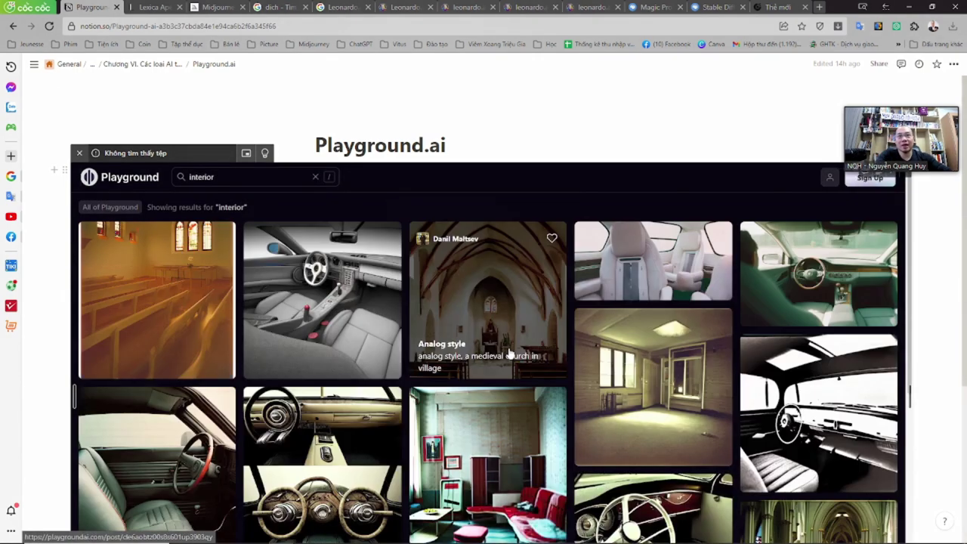
{"action": "scroll", "coordinate": [537, 366], "scroll_direction": "down", "scroll_amount": 6}
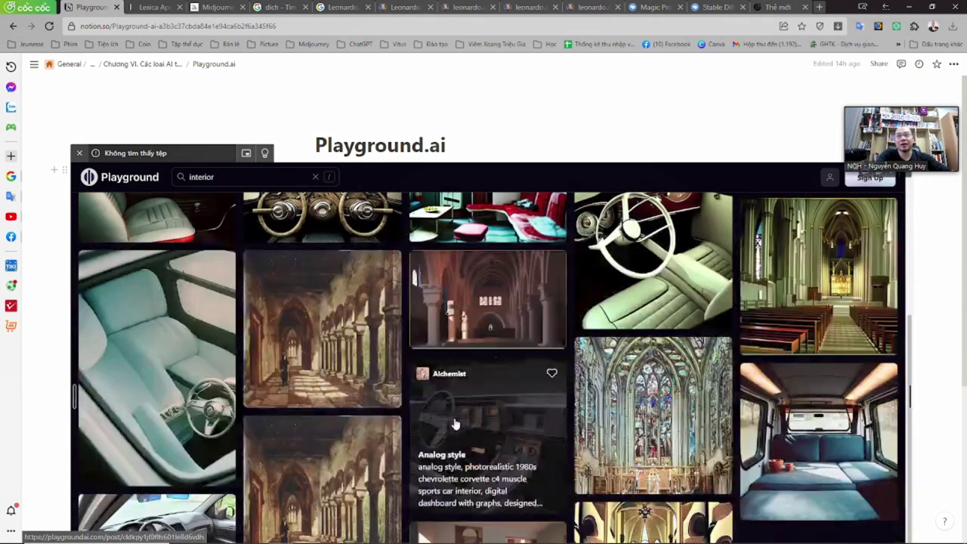
{"action": "scroll", "coordinate": [256, 325], "scroll_direction": "down", "scroll_amount": 3}
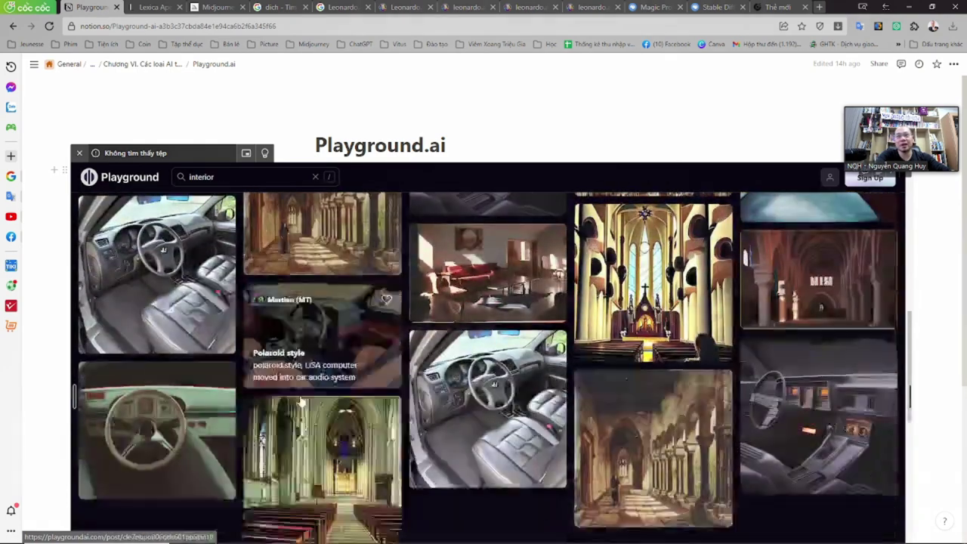
{"action": "scroll", "coordinate": [361, 419], "scroll_direction": "down", "scroll_amount": 3}
{"action": "scroll", "coordinate": [428, 411], "scroll_direction": "down", "scroll_amount": 3}
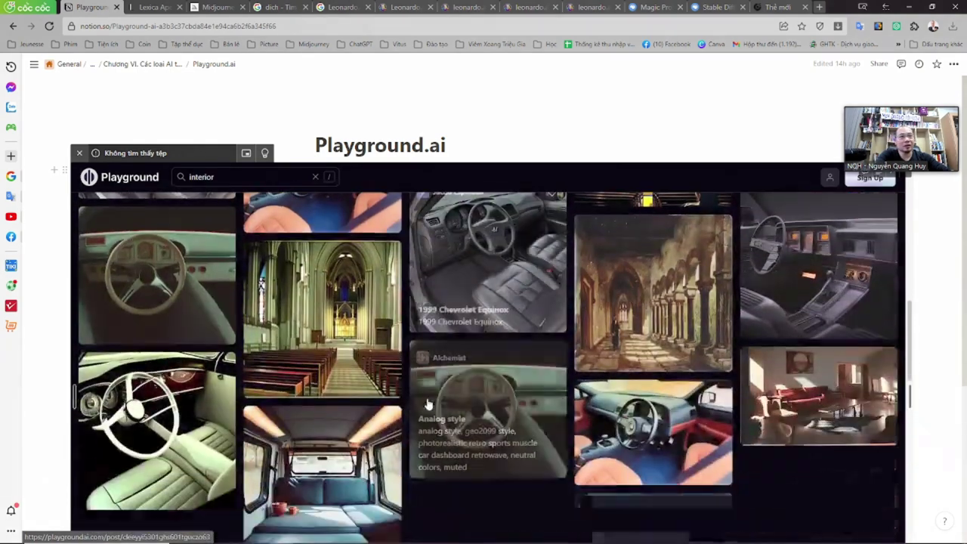
{"action": "scroll", "coordinate": [427, 411], "scroll_direction": "down", "scroll_amount": 5}
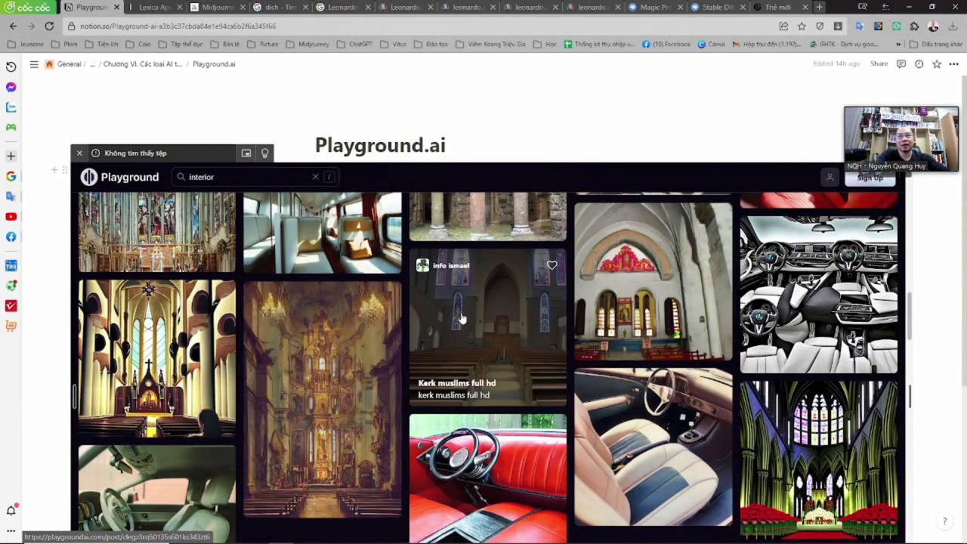
{"action": "scroll", "coordinate": [345, 404], "scroll_direction": "down", "scroll_amount": 4}
{"action": "scroll", "coordinate": [343, 429], "scroll_direction": "down", "scroll_amount": 3}
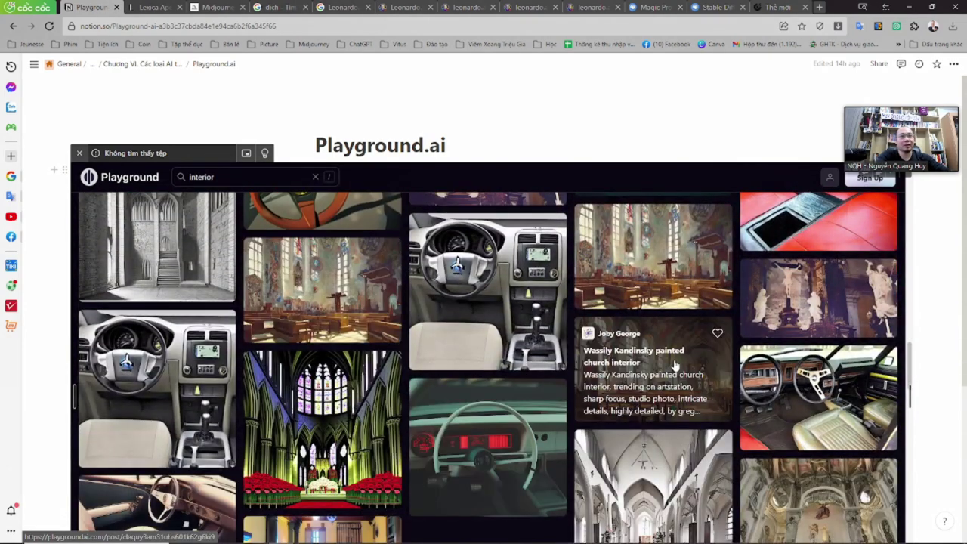
- View the prompt details of the Wassily Kandinsky painted church interior and the majestic gothic cathedral images, closing each one
{"action": "left_click", "coordinate": [675, 366]}
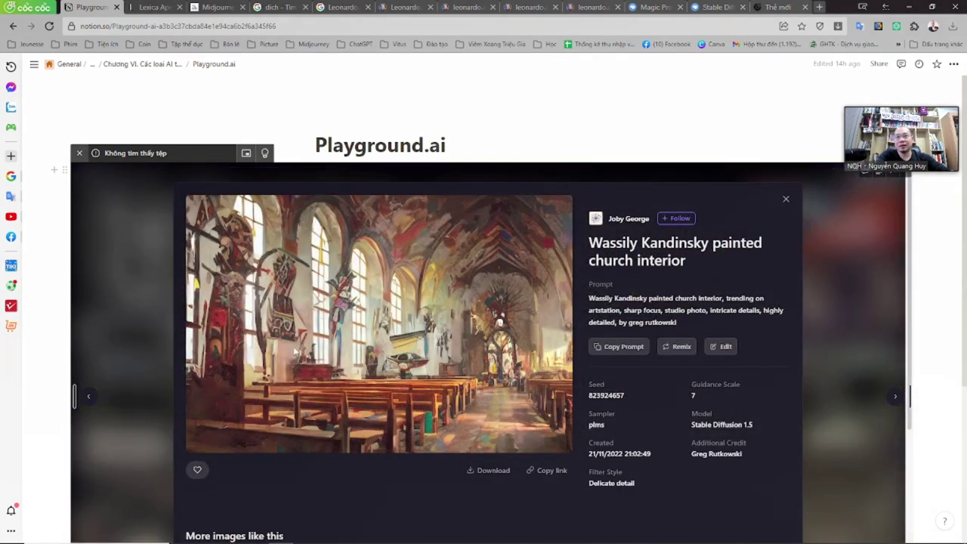
{"action": "left_click", "coordinate": [787, 203]}
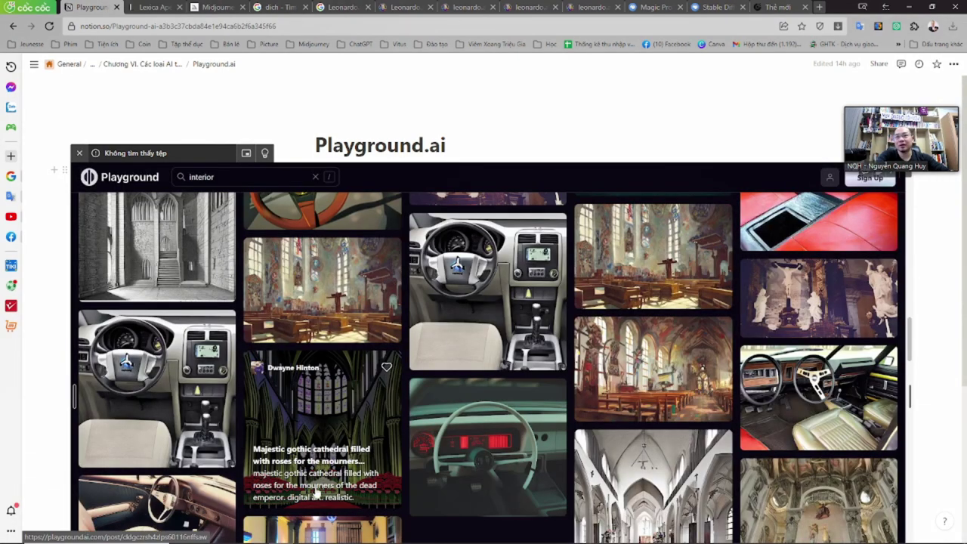
{"action": "left_click", "coordinate": [317, 409]}
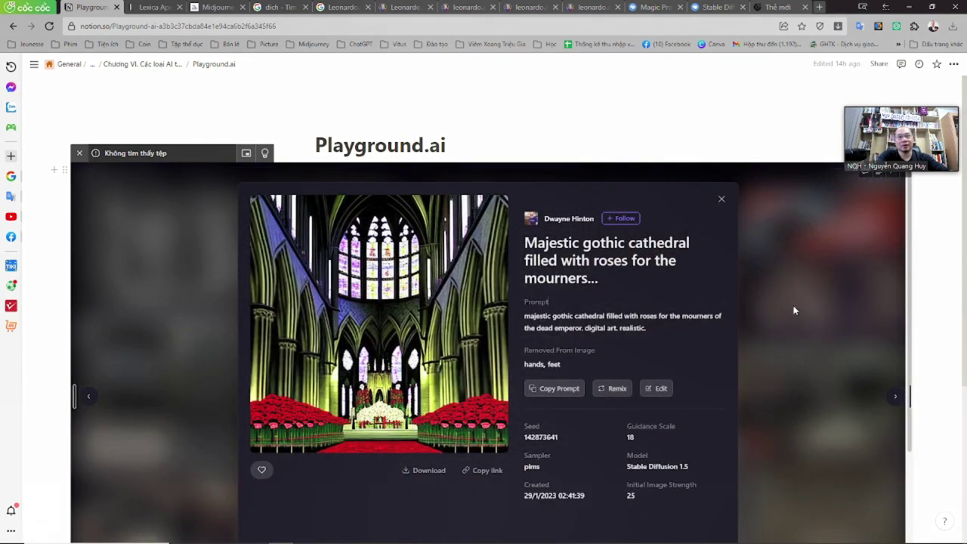
{"action": "left_click", "coordinate": [794, 310]}
- Open the image of a church interior without chairs and rows of seats for editing and try to sign in with Google
{"action": "scroll", "coordinate": [529, 416], "scroll_direction": "down", "scroll_amount": 5}
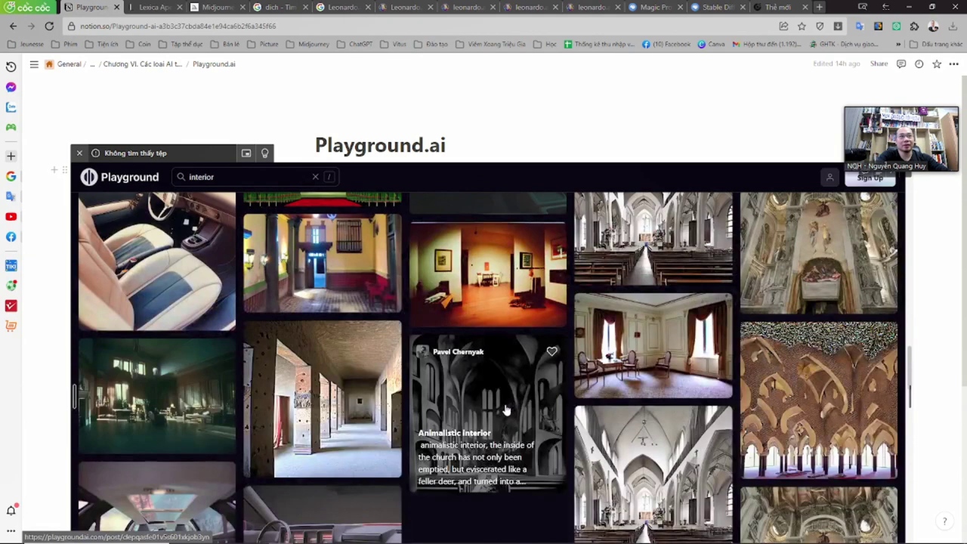
{"action": "left_click", "coordinate": [653, 238]}
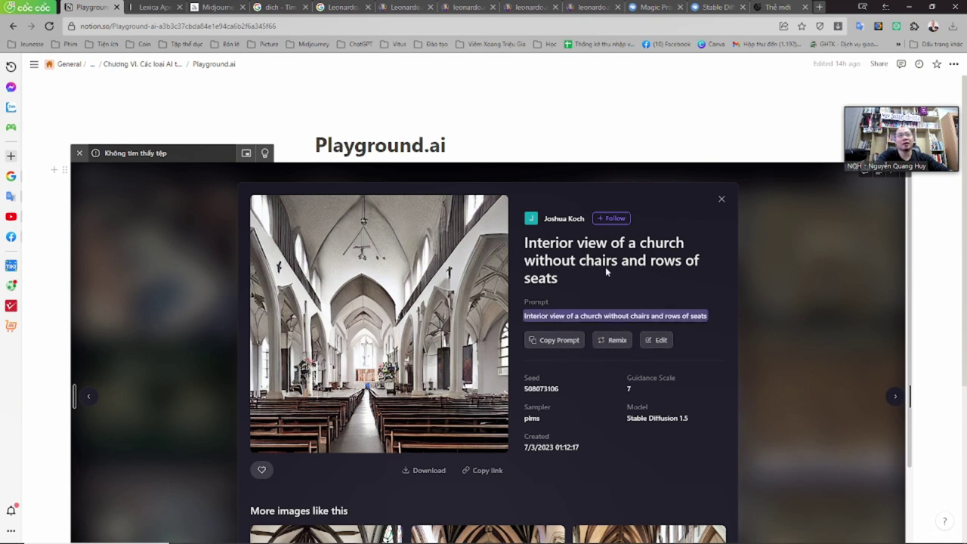
{"action": "left_click", "coordinate": [659, 341]}
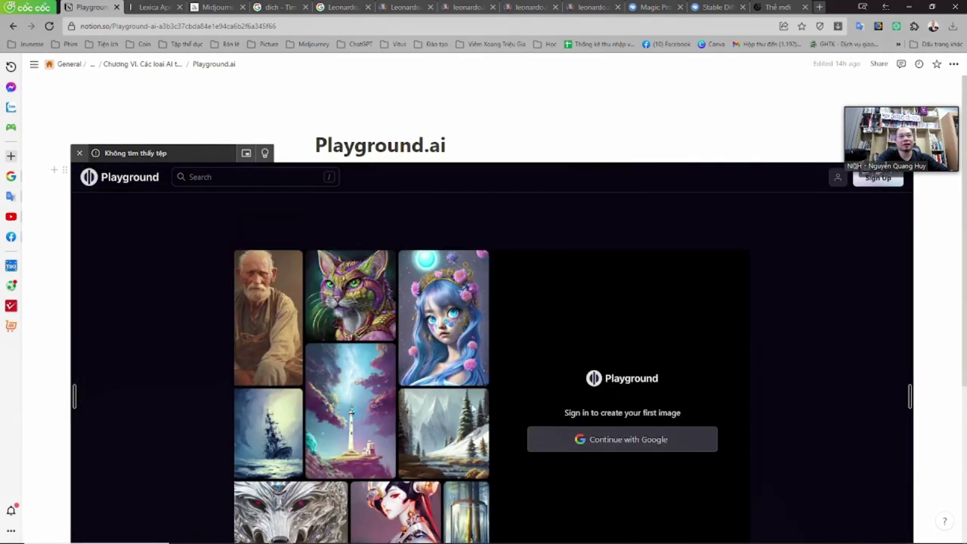
{"action": "left_click", "coordinate": [618, 443]}
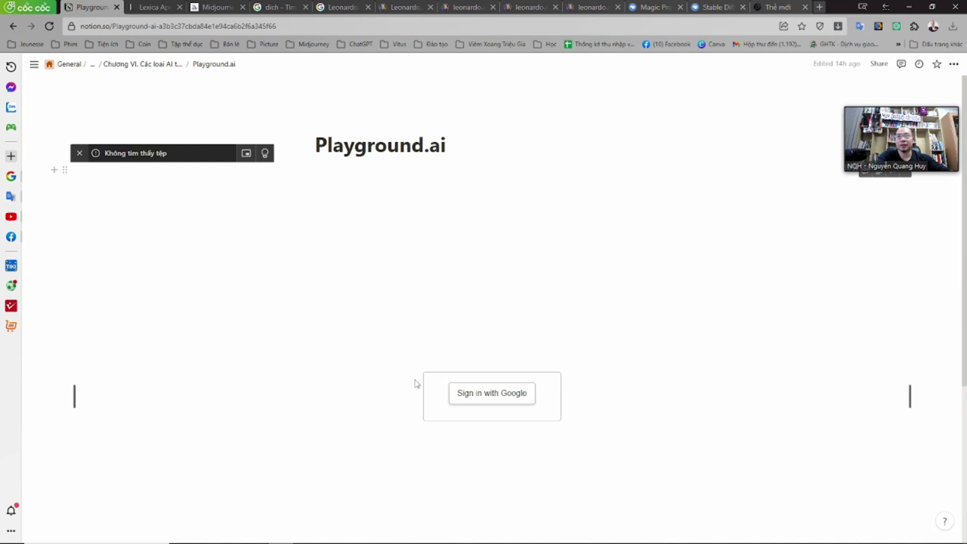
{"action": "left_click", "coordinate": [491, 395]}
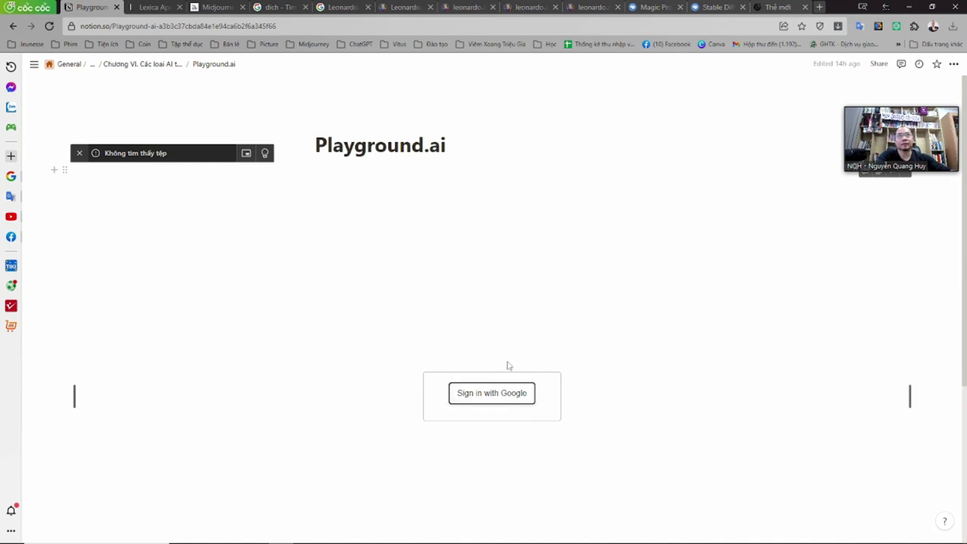
- Close the Stable Diffusion tabs and the surplus Leonardo.ai tabs, check the remaining Leonardo.ai feed, and return to the blank browser tab
{"action": "left_click", "coordinate": [718, 7]}
{"action": "left_click", "coordinate": [647, 6]}
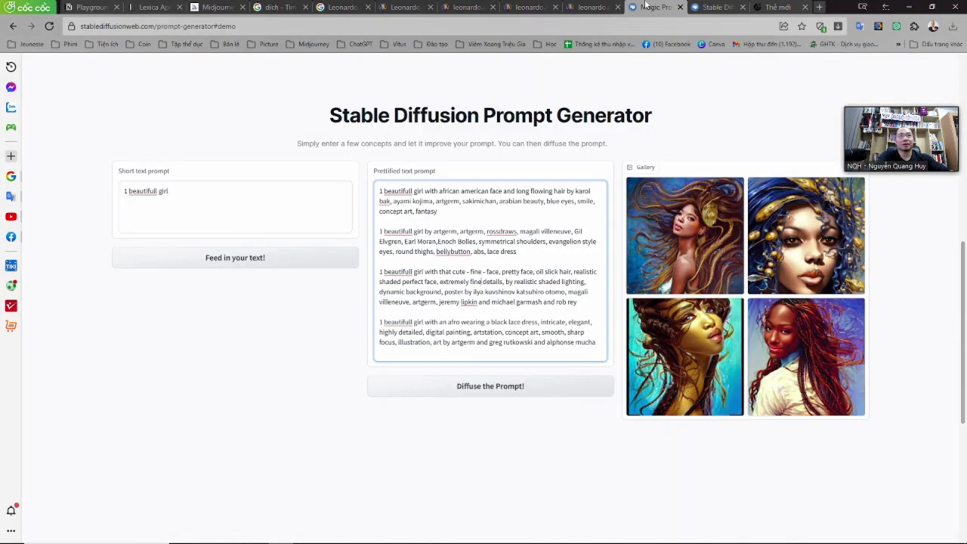
{"action": "left_click", "coordinate": [680, 7]}
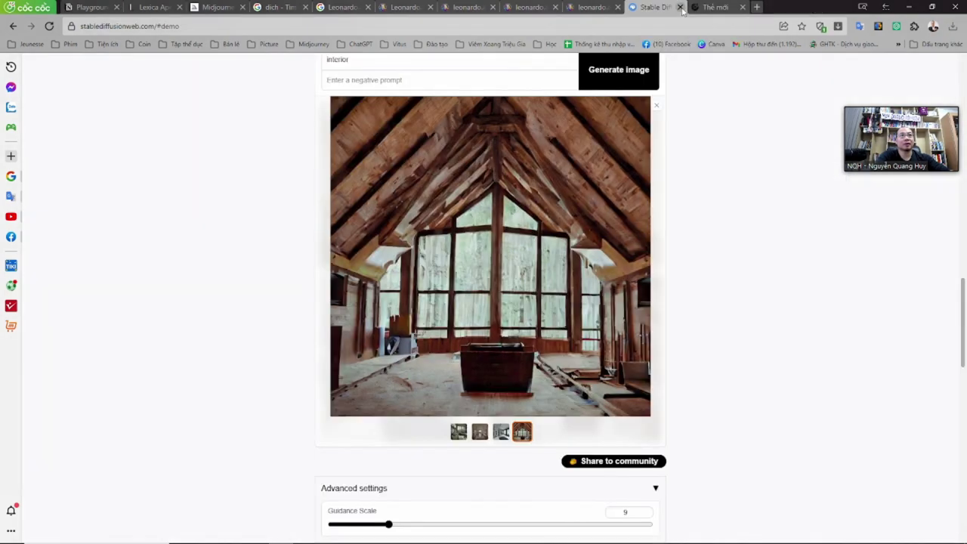
{"action": "left_click", "coordinate": [680, 7]}
{"action": "left_click", "coordinate": [617, 7]}
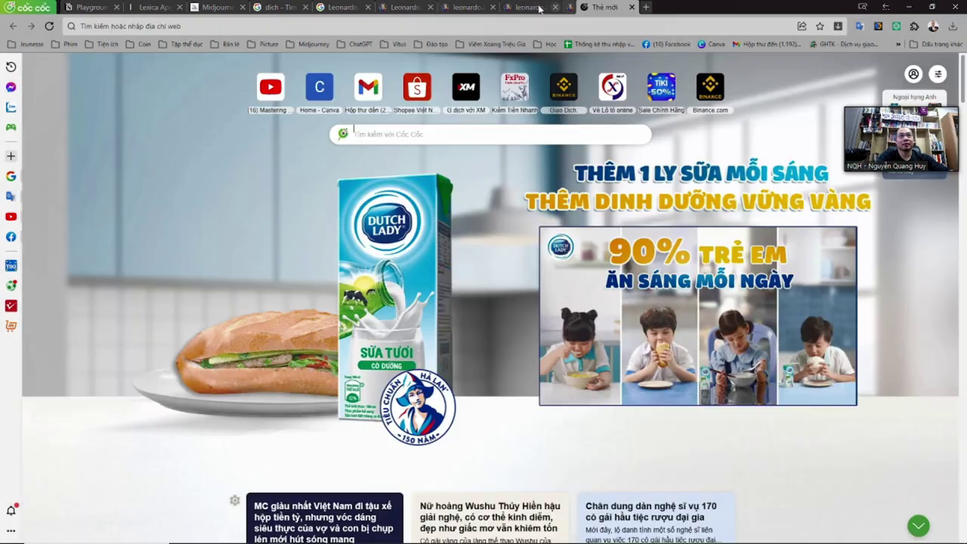
{"action": "left_click", "coordinate": [542, 8]}
{"action": "left_click", "coordinate": [555, 7]}
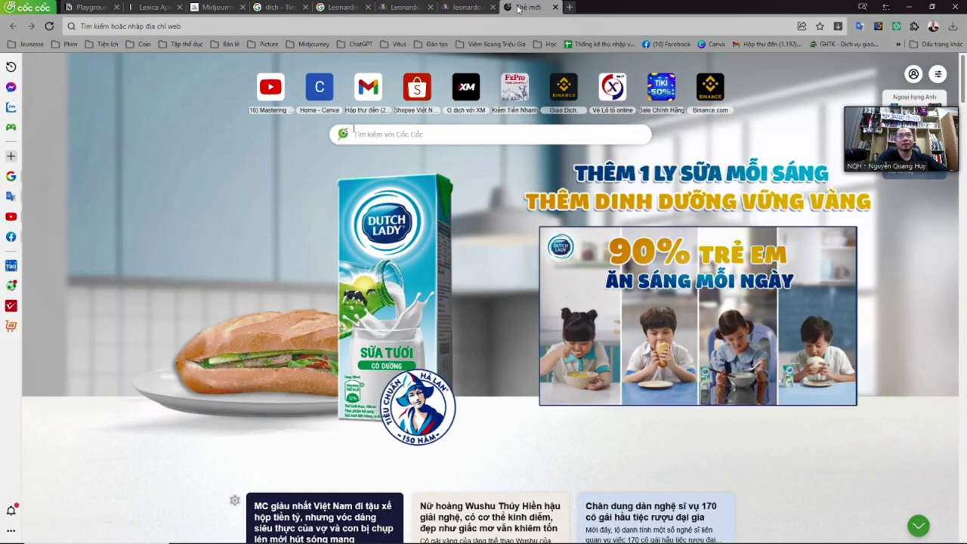
{"action": "left_click", "coordinate": [646, 7]}
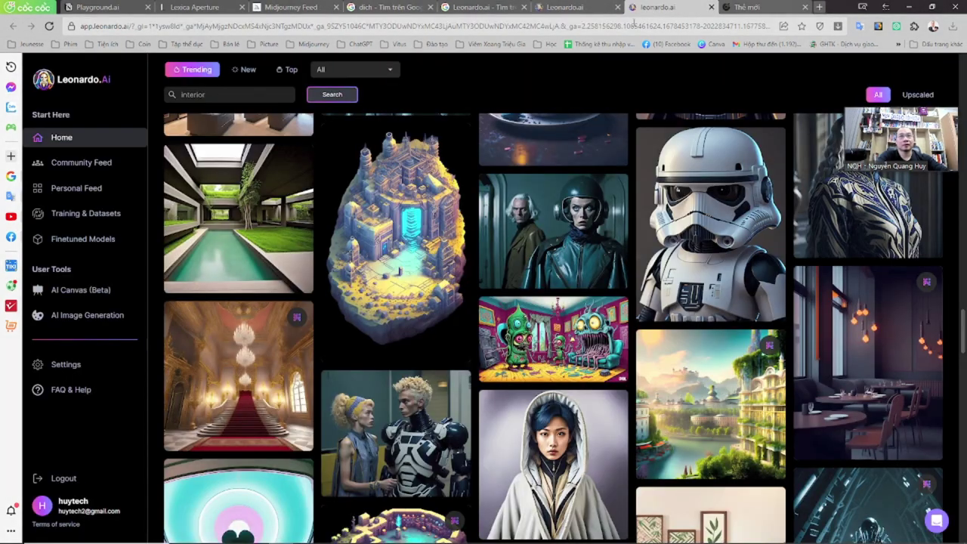
{"action": "left_click", "coordinate": [779, 6]}
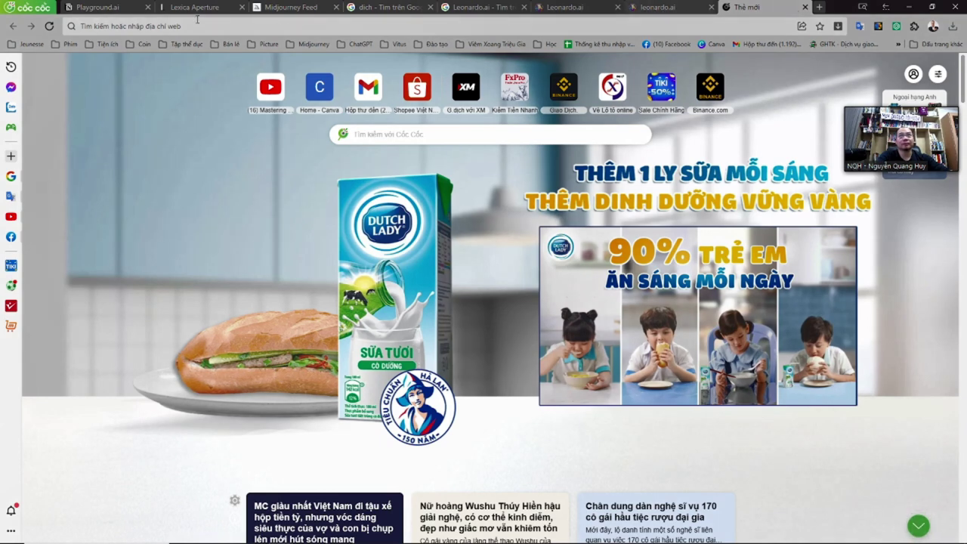
- Copy the title Playground.ai from the Notion page and open it as a web address in the blank browser tab
{"action": "left_click", "coordinate": [96, 6]}
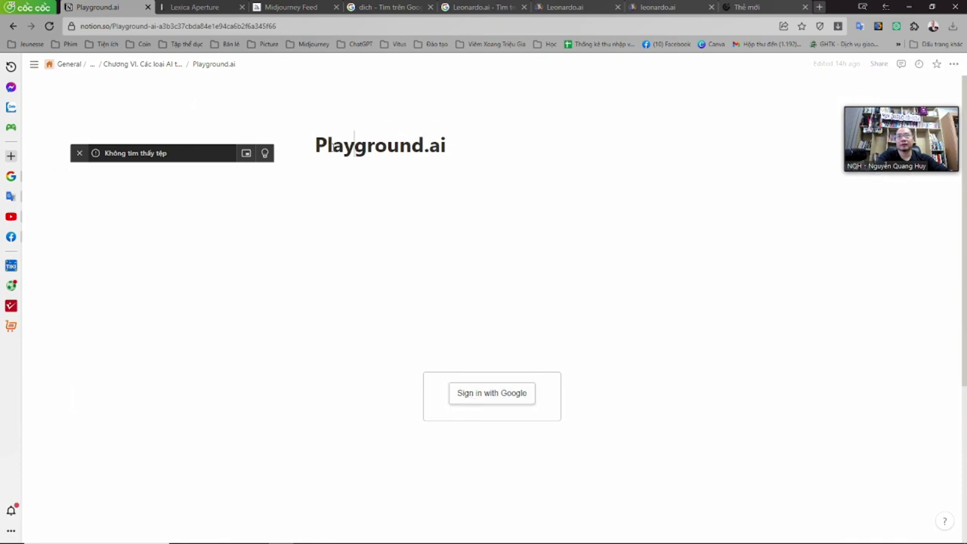
{"action": "left_click_drag", "start_coordinate": [454, 145], "coordinate": [313, 150]}
{"action": "key", "text": "ctrl+c"}
{"action": "left_click", "coordinate": [747, 7]}
{"action": "left_click", "coordinate": [734, 25]}
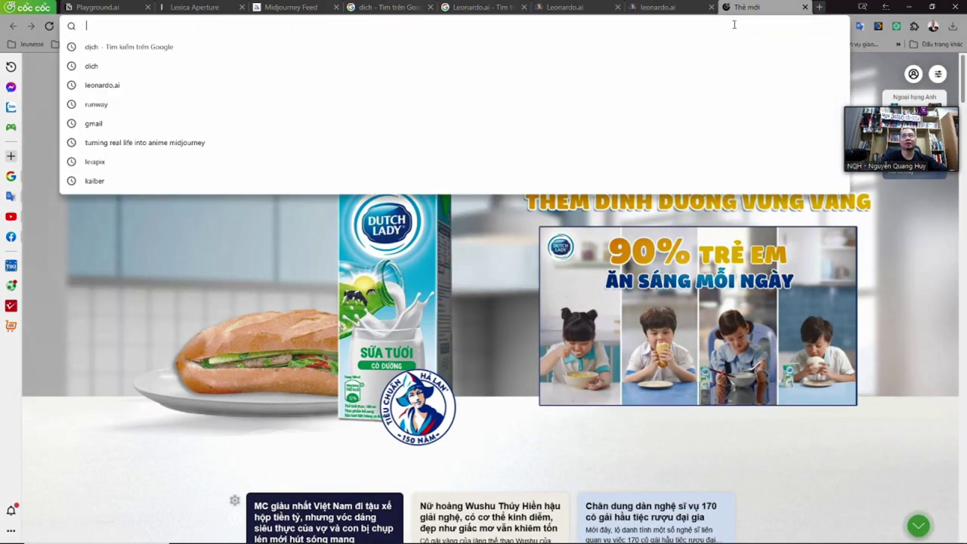
{"action": "key", "text": "ctrl+v"}
{"action": "key", "text": "Return"}
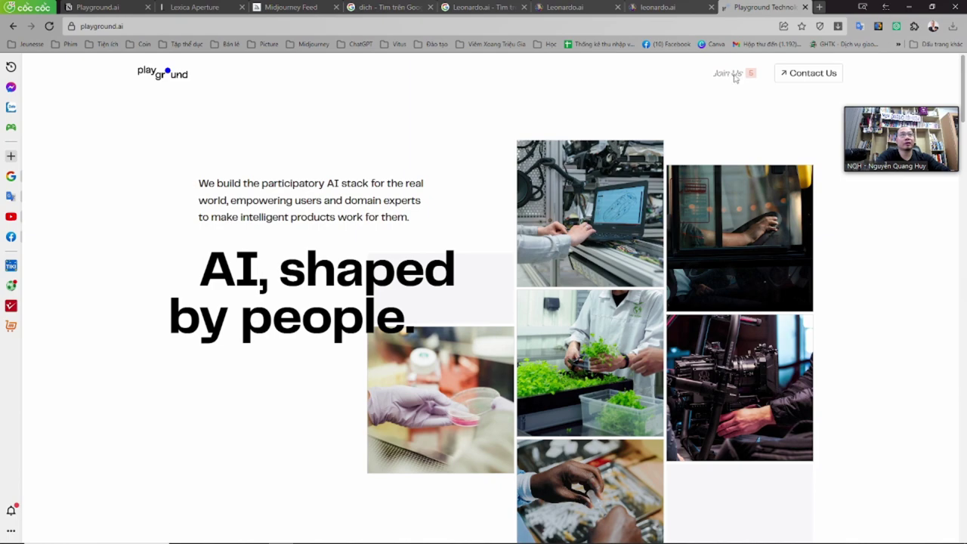
- Open the Join Us link of playground.ai, return to its home page, and look through the Studio and feature sections
{"action": "left_click", "coordinate": [734, 76]}
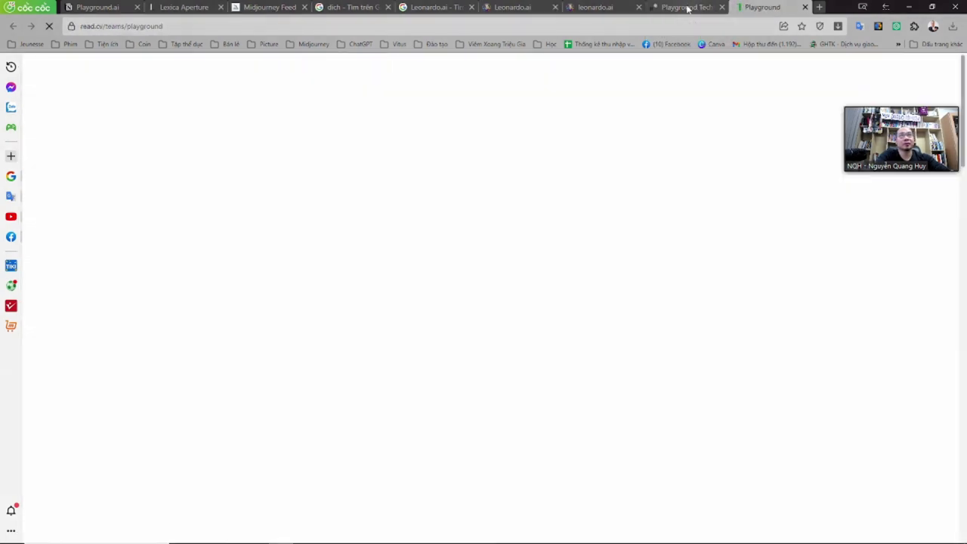
{"action": "left_click", "coordinate": [687, 8]}
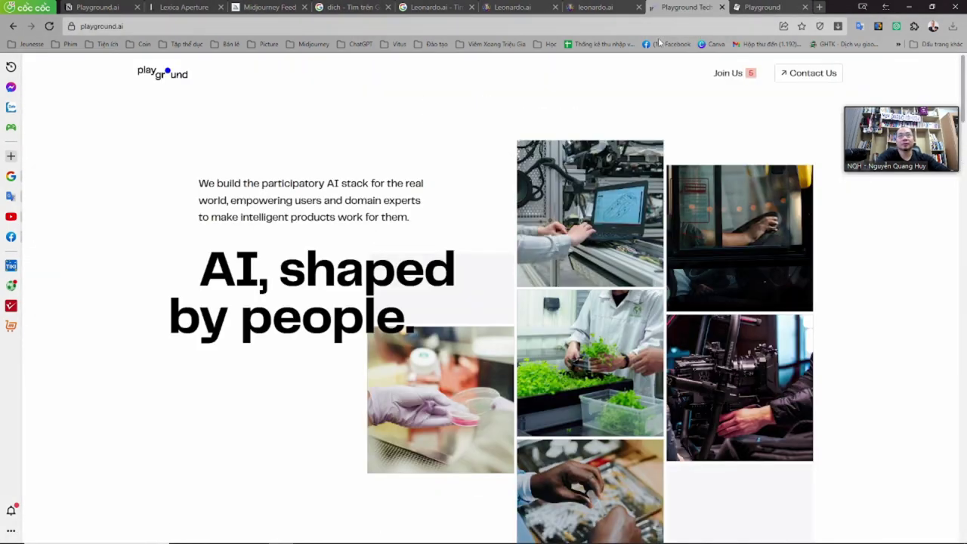
{"action": "scroll", "coordinate": [350, 325], "scroll_direction": "down", "scroll_amount": 5}
{"action": "scroll", "coordinate": [350, 327], "scroll_direction": "down", "scroll_amount": 7}
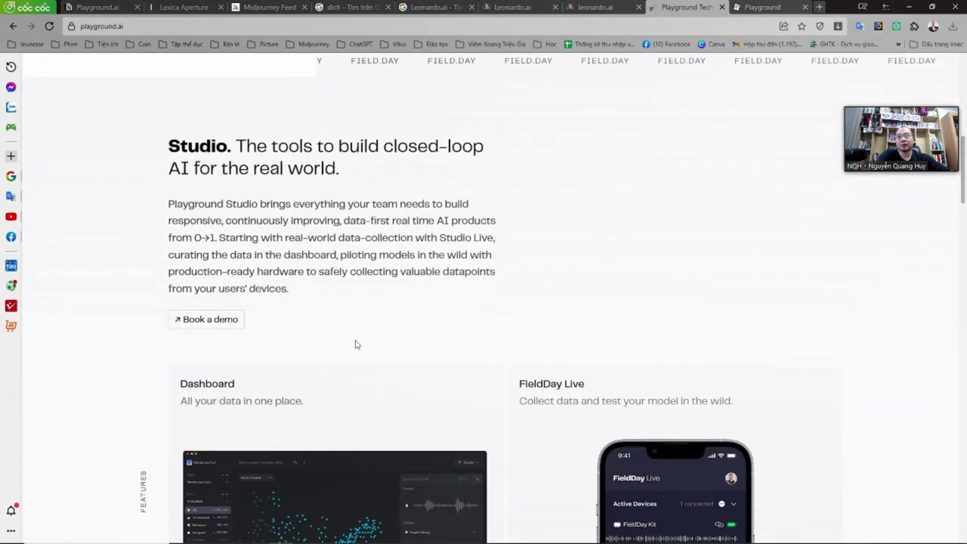
{"action": "scroll", "coordinate": [354, 365], "scroll_direction": "down", "scroll_amount": 5}
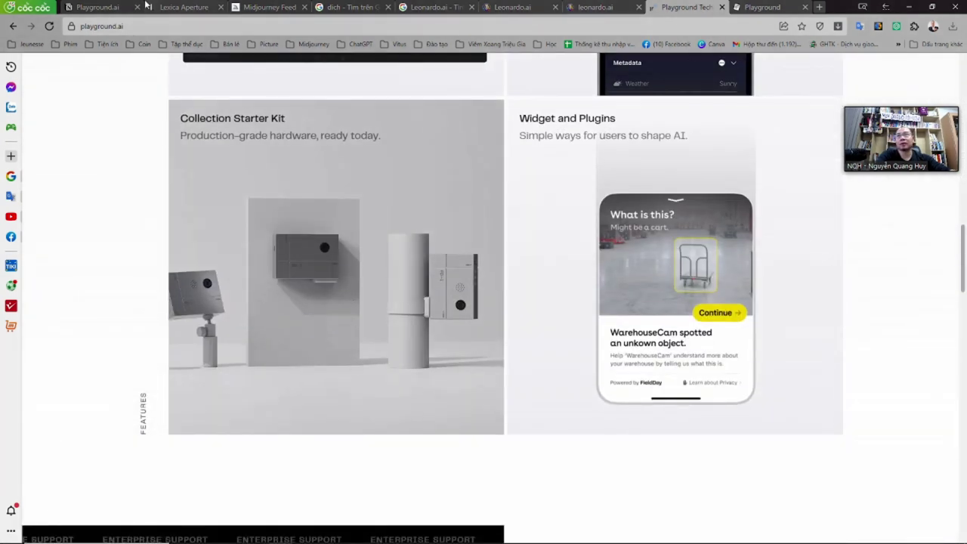
- Switch back to the Notion Playground.ai page and check the embedded Google sign-in area
{"action": "left_click", "coordinate": [88, 6]}
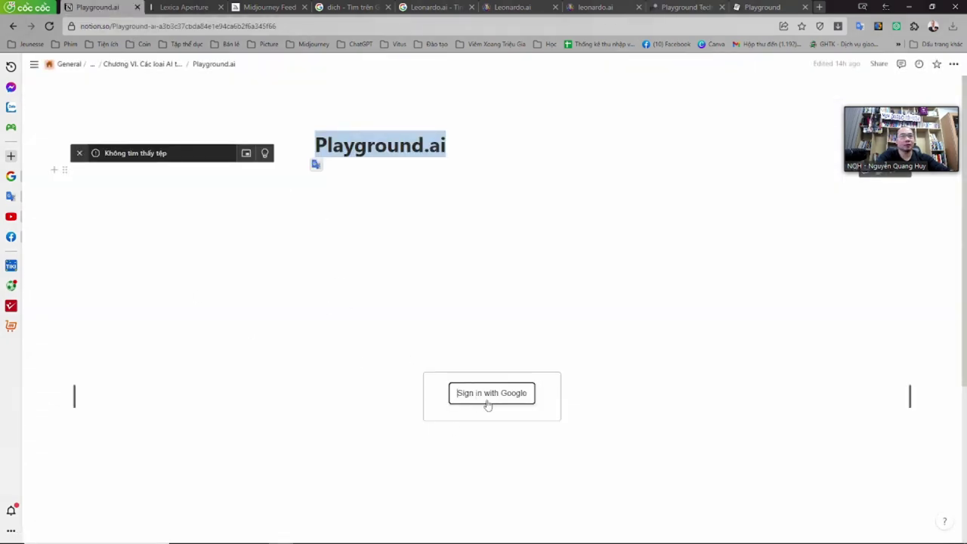
{"action": "scroll", "coordinate": [303, 268], "scroll_direction": "down", "scroll_amount": 3}
{"action": "scroll", "coordinate": [369, 421], "scroll_direction": "up", "scroll_amount": 3}
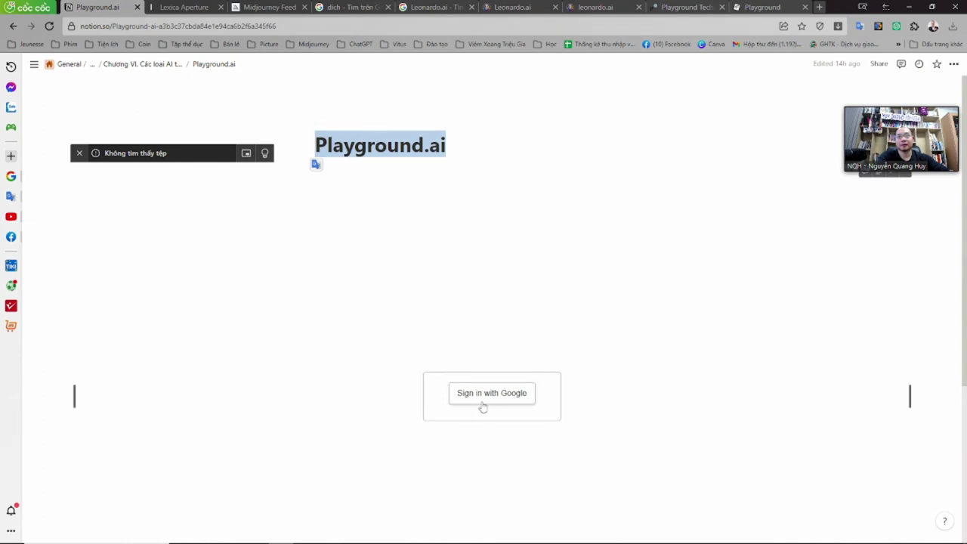
{"action": "left_click", "coordinate": [87, 166]}
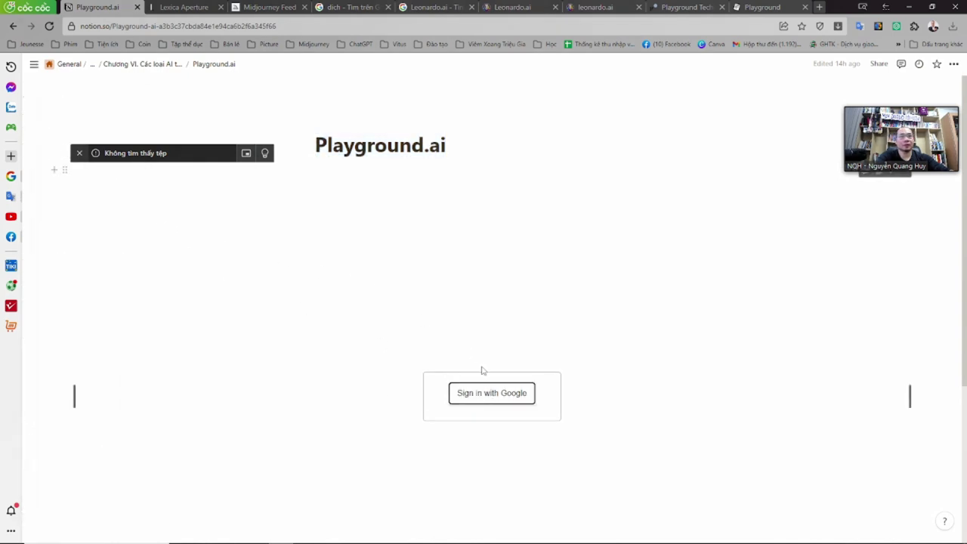
- Reopen the Playground.ai page from the Chapter VI list and start the Google sign-in through Get Started
{"action": "left_click", "coordinate": [161, 65]}
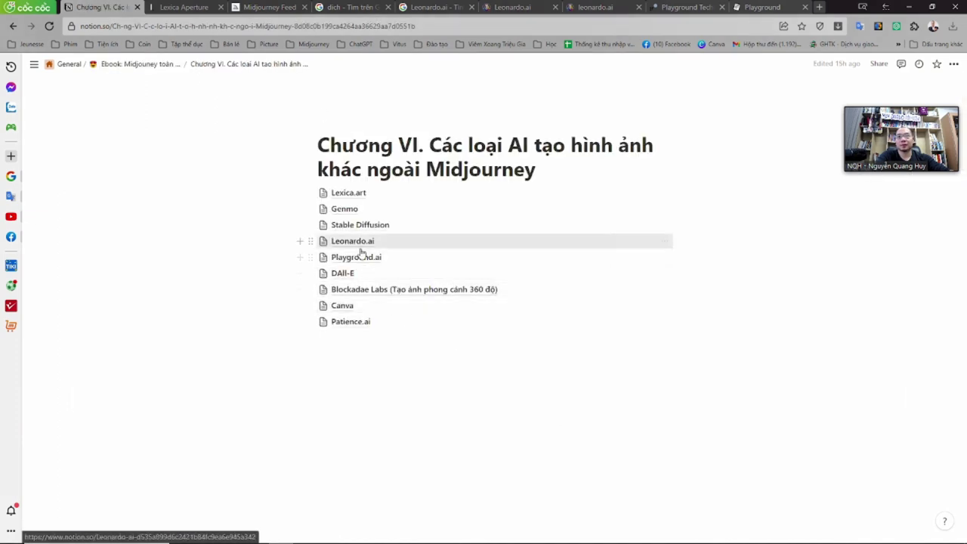
{"action": "left_click", "coordinate": [358, 257]}
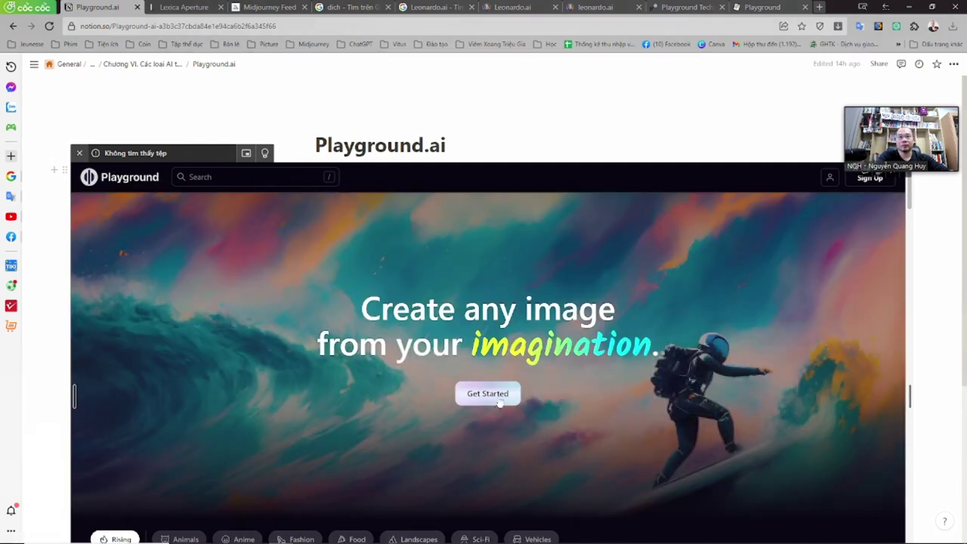
{"action": "left_click", "coordinate": [497, 400]}
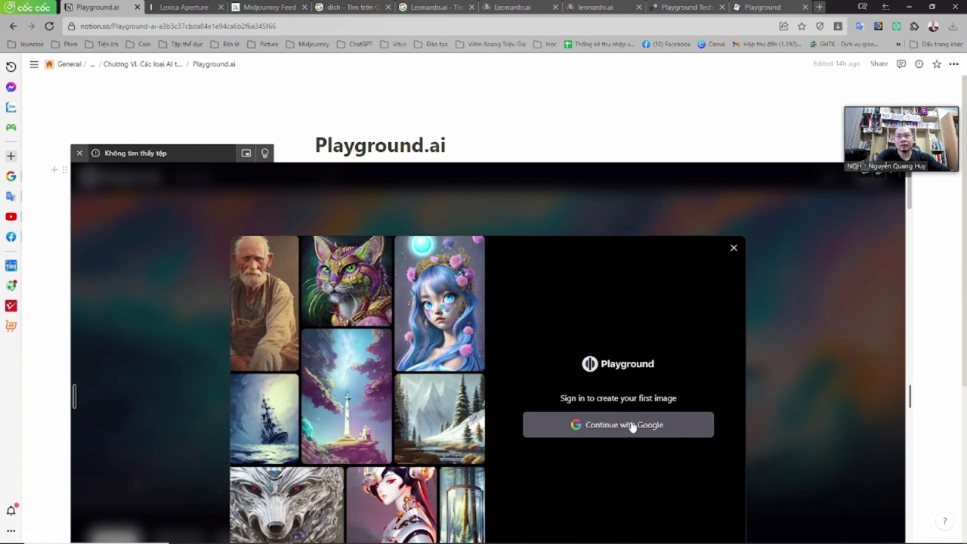
{"action": "left_click", "coordinate": [588, 435]}
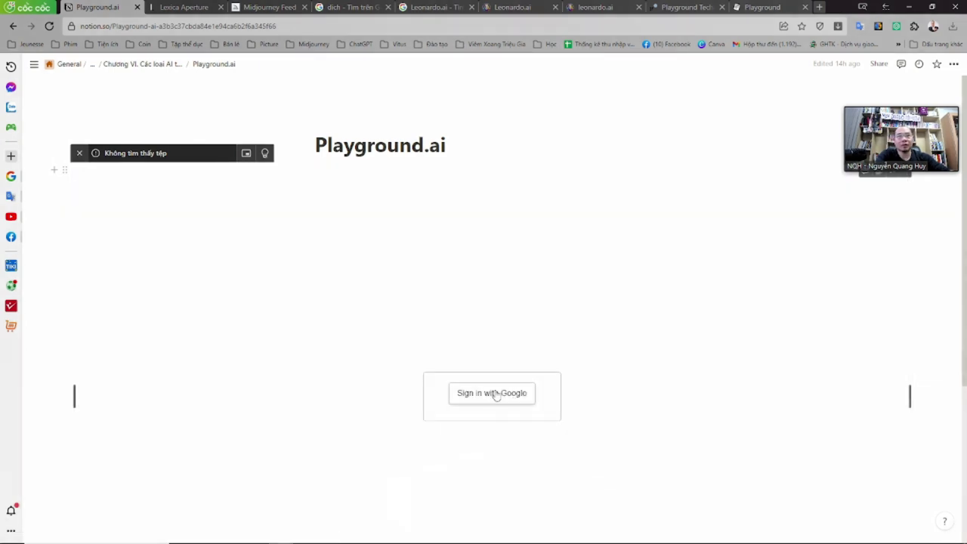
- Reopen the Playground.ai page from the Chapter VI list and highlight the Playground logo in the embedded site
{"action": "left_click", "coordinate": [144, 65]}
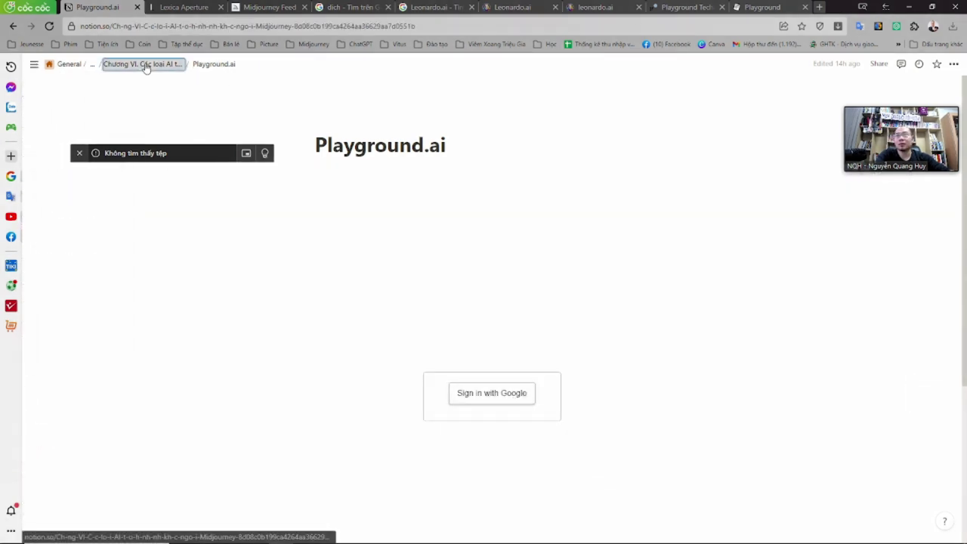
{"action": "left_click", "coordinate": [365, 260]}
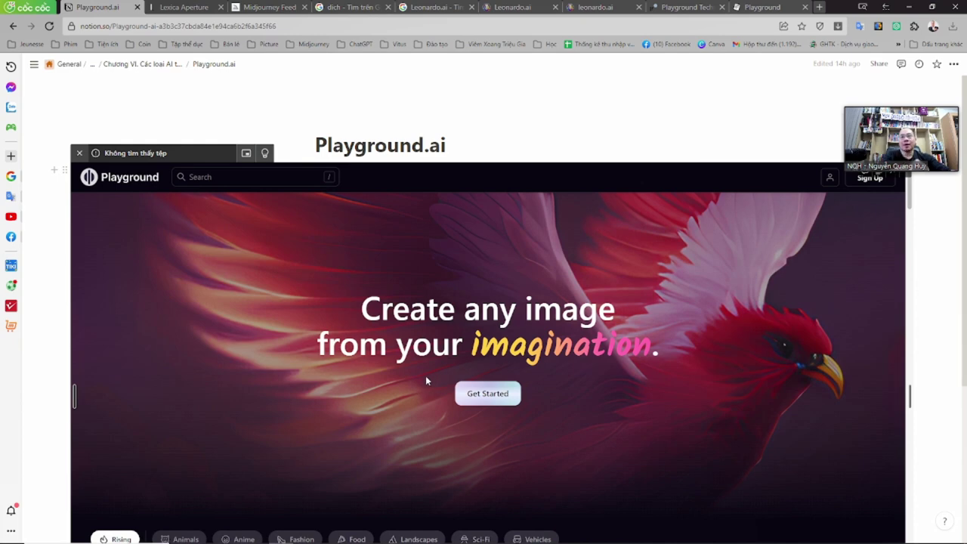
{"action": "left_click_drag", "start_coordinate": [160, 178], "coordinate": [105, 184]}
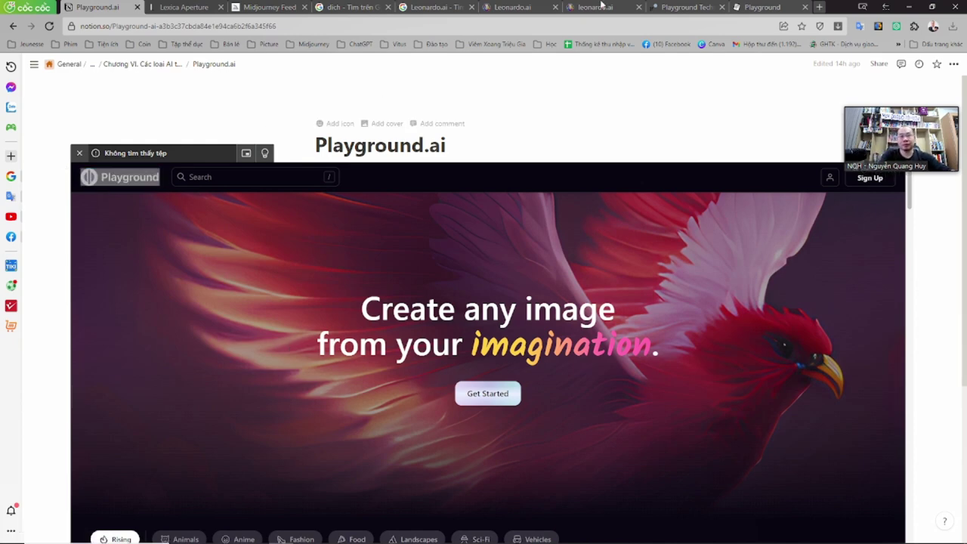
- Load Playground.ai in place of the Playground team profile's web address and skim its home page down to the footer
{"action": "left_click", "coordinate": [763, 7]}
{"action": "key", "text": "ctrl+v"}
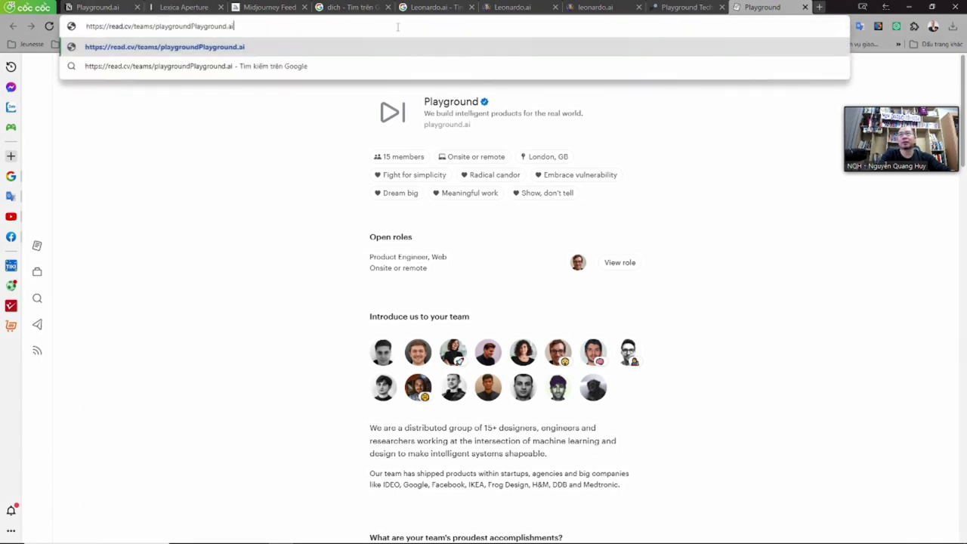
{"action": "left_click_drag", "start_coordinate": [238, 26], "coordinate": [87, 26]}
{"action": "type", "text": "Playground.ai"}
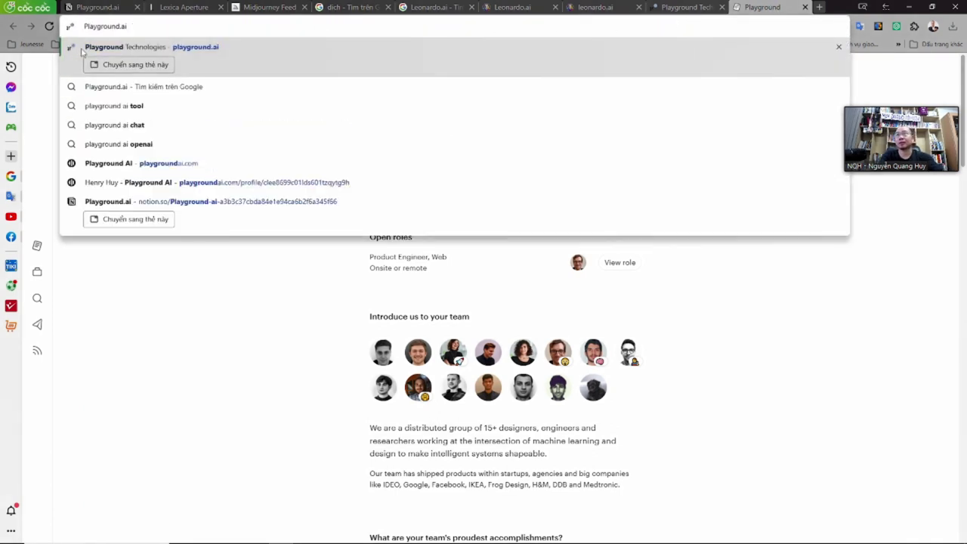
{"action": "left_click", "coordinate": [81, 50]}
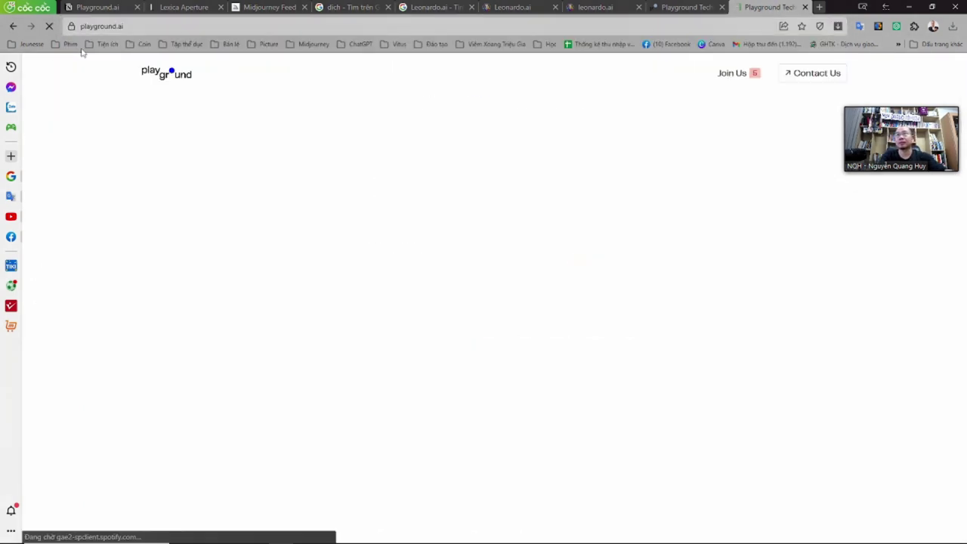
{"action": "left_click", "coordinate": [158, 27]}
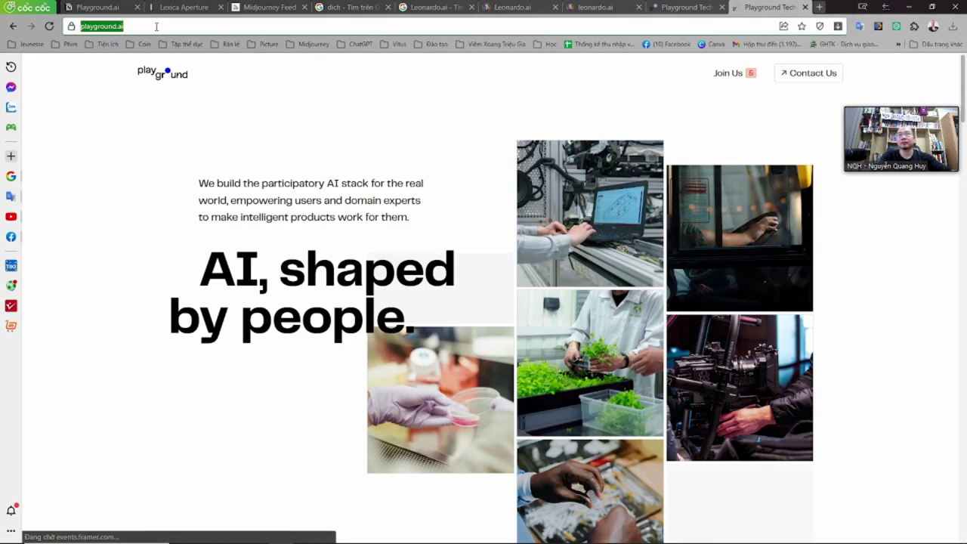
{"action": "left_click_drag", "start_coordinate": [964, 84], "coordinate": [965, 522]}
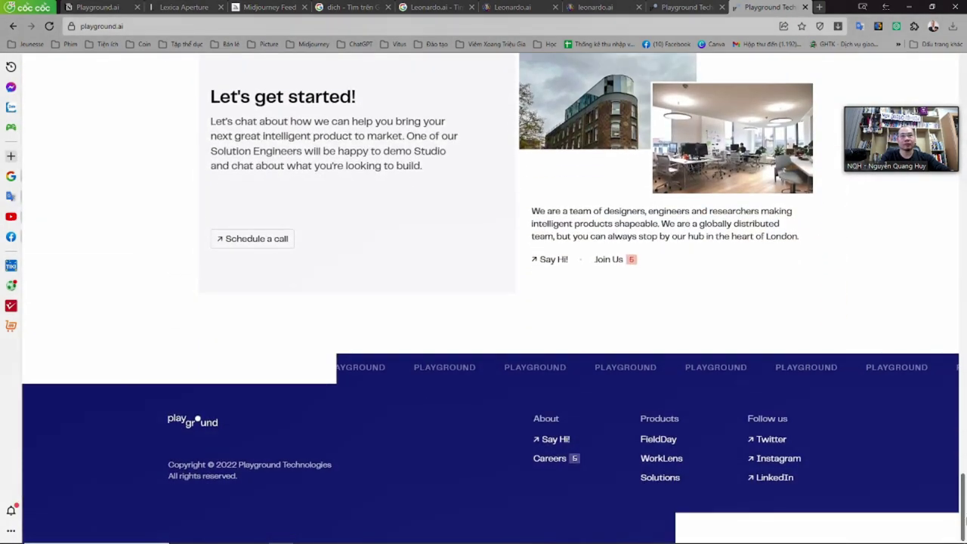
{"action": "key", "text": "Home"}
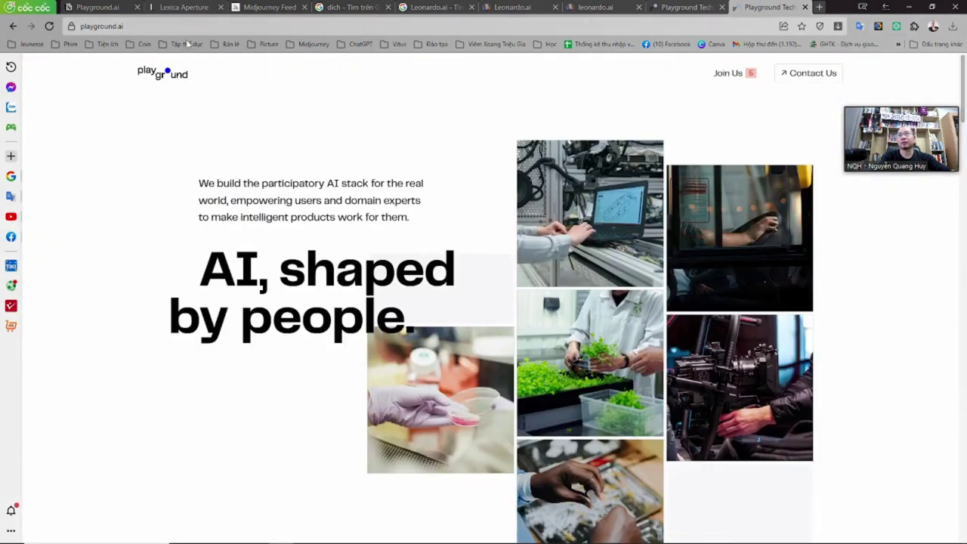
- Search Google for playground and open the Playground AI result from playgroundai.com
{"action": "left_click", "coordinate": [187, 27]}
{"action": "type", "text": "https://playground"}
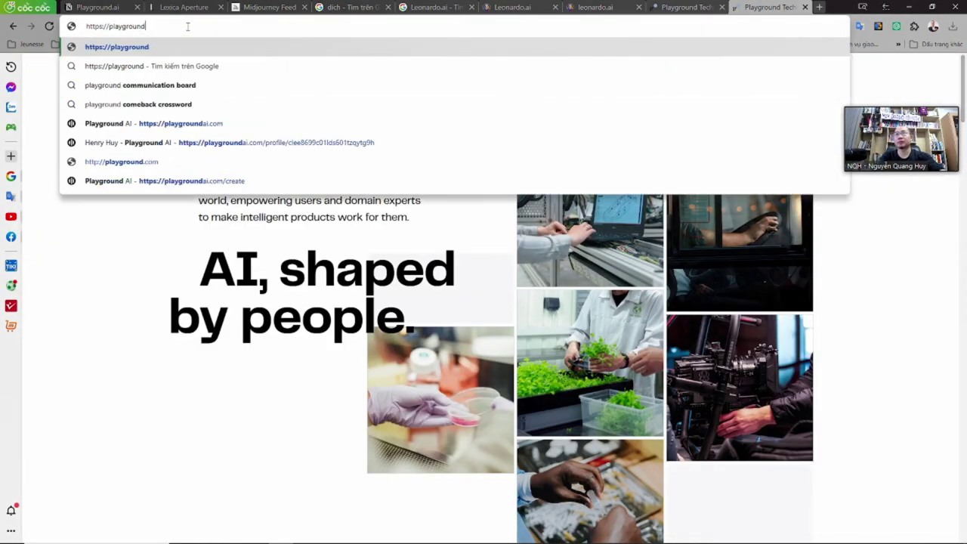
{"action": "left_click_drag", "start_coordinate": [107, 26], "coordinate": [85, 26]}
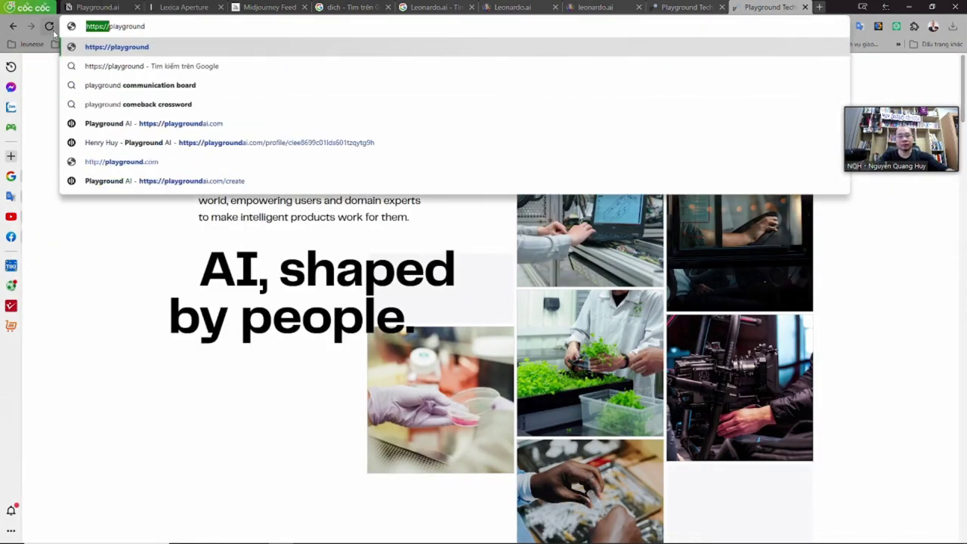
{"action": "key", "text": "BackSpace"}
{"action": "key", "text": "Return"}
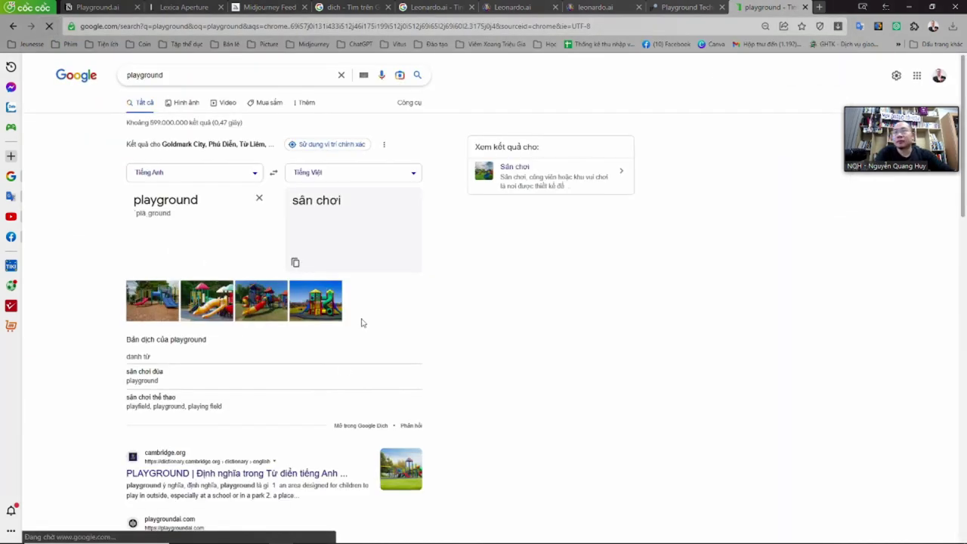
{"action": "scroll", "coordinate": [363, 322], "scroll_direction": "down", "scroll_amount": 3}
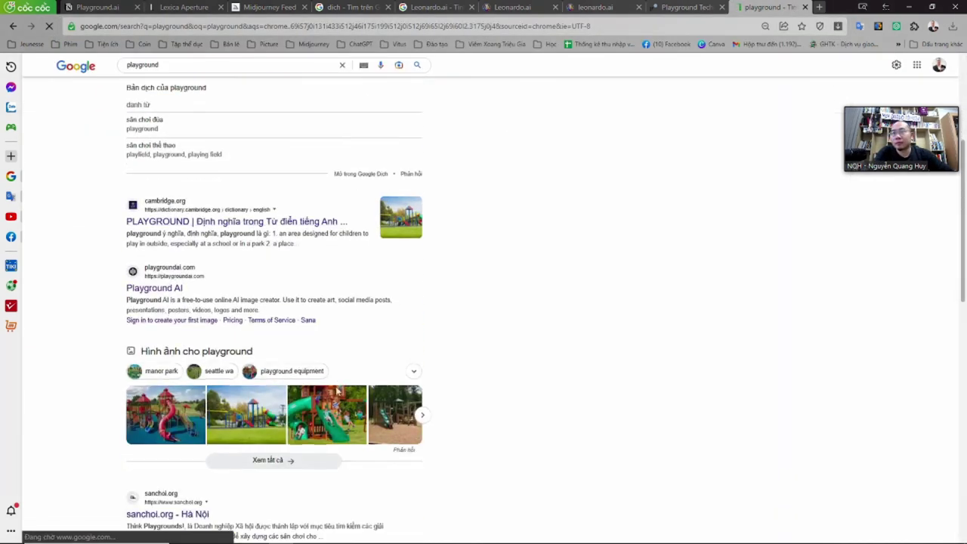
{"action": "left_click", "coordinate": [162, 290]}
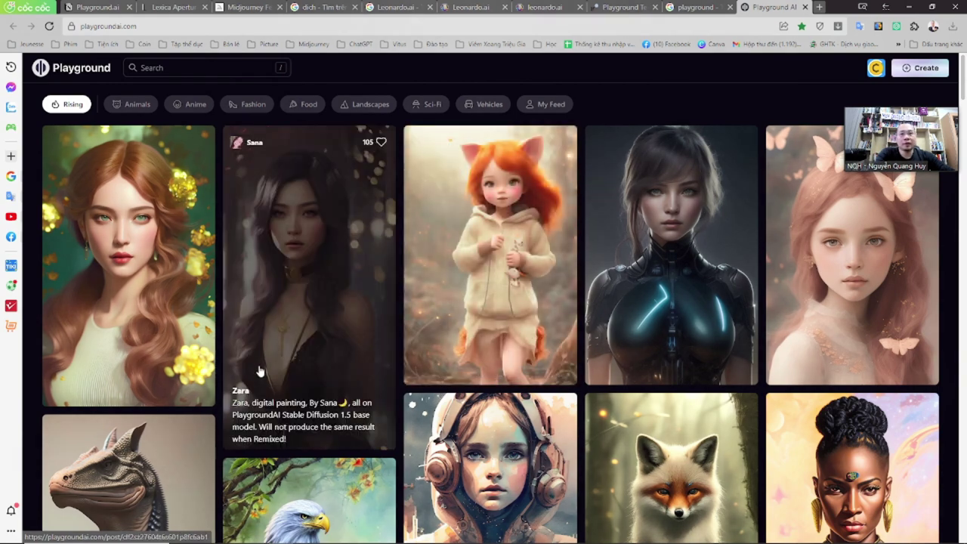
- Browse the Rising feed, open the Strybk image, and read its prompt and Removed From Image text
{"action": "scroll", "coordinate": [259, 370], "scroll_direction": "down", "scroll_amount": 3}
{"action": "scroll", "coordinate": [264, 378], "scroll_direction": "up", "scroll_amount": 3}
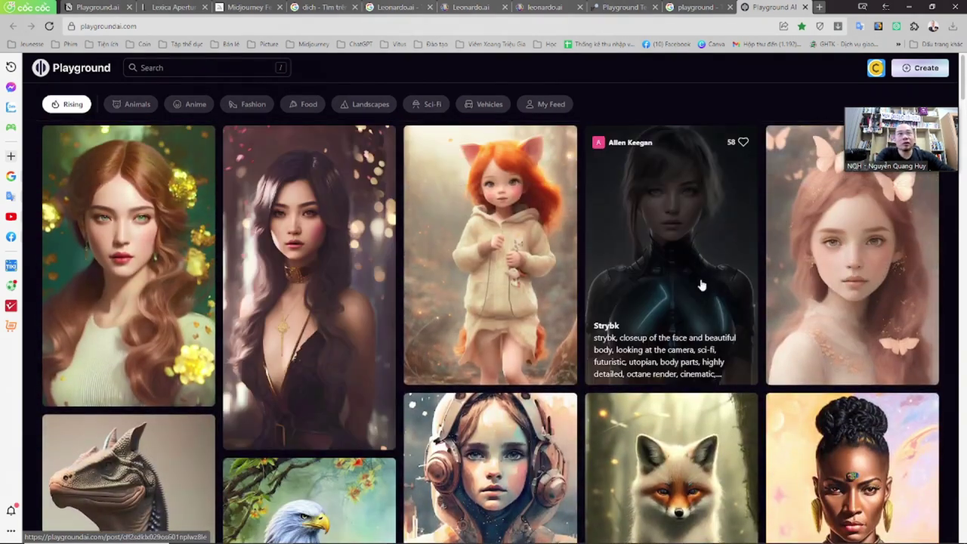
{"action": "left_click", "coordinate": [670, 249]}
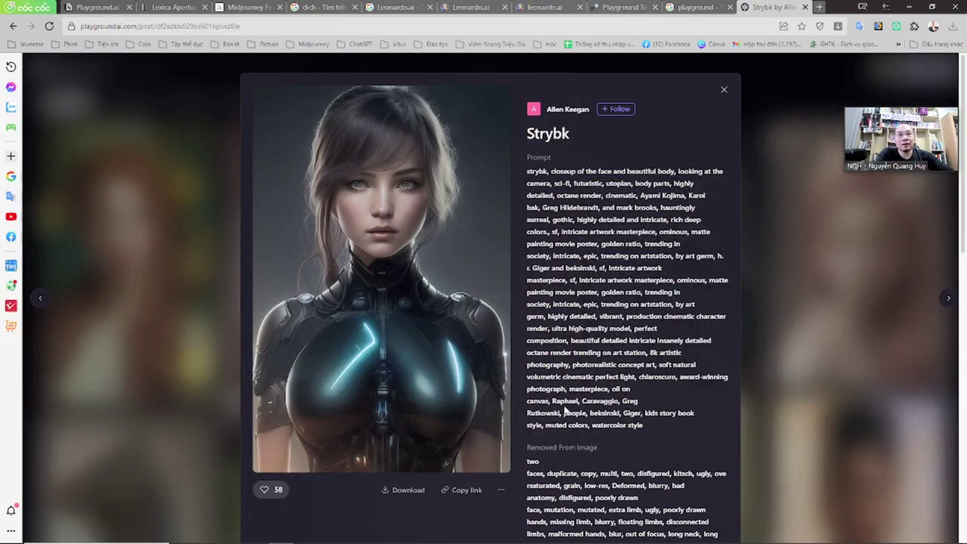
{"action": "scroll", "coordinate": [590, 437], "scroll_direction": "down", "scroll_amount": 1}
{"action": "scroll", "coordinate": [546, 402], "scroll_direction": "up", "scroll_amount": 2}
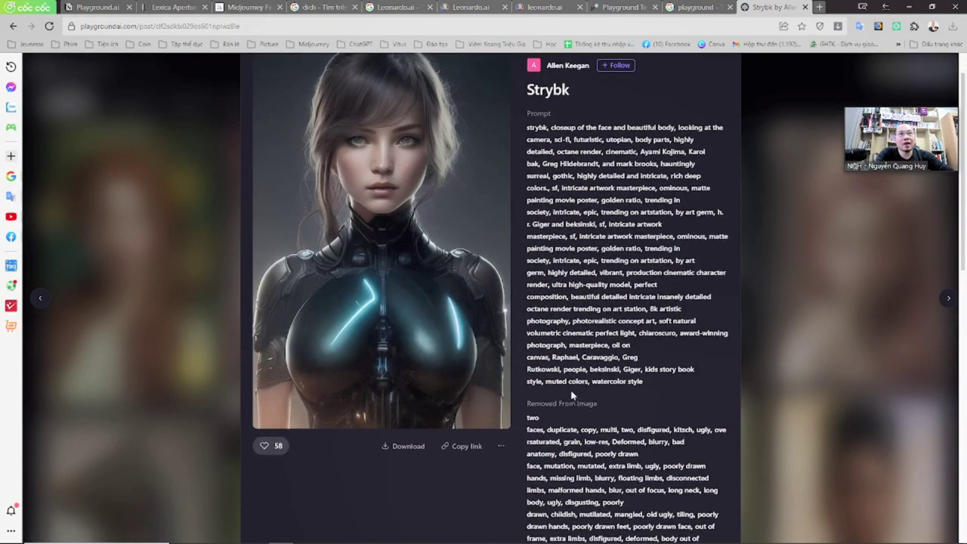
{"action": "scroll", "coordinate": [573, 320], "scroll_direction": "down", "scroll_amount": 3}
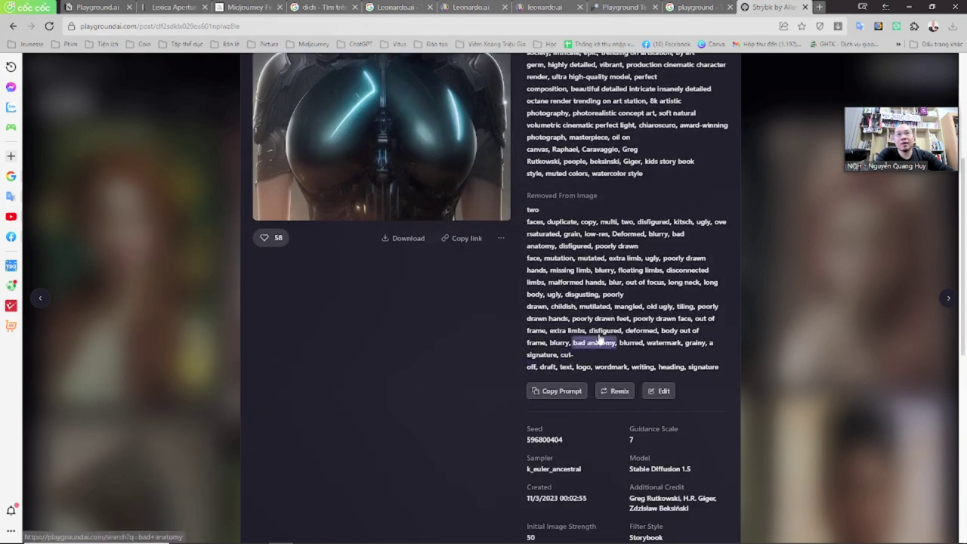
- Copy the Strybk image's prompt, open the image as a remix, and review the filled-in Prompt and Remove From Image text
{"action": "left_click", "coordinate": [557, 393]}
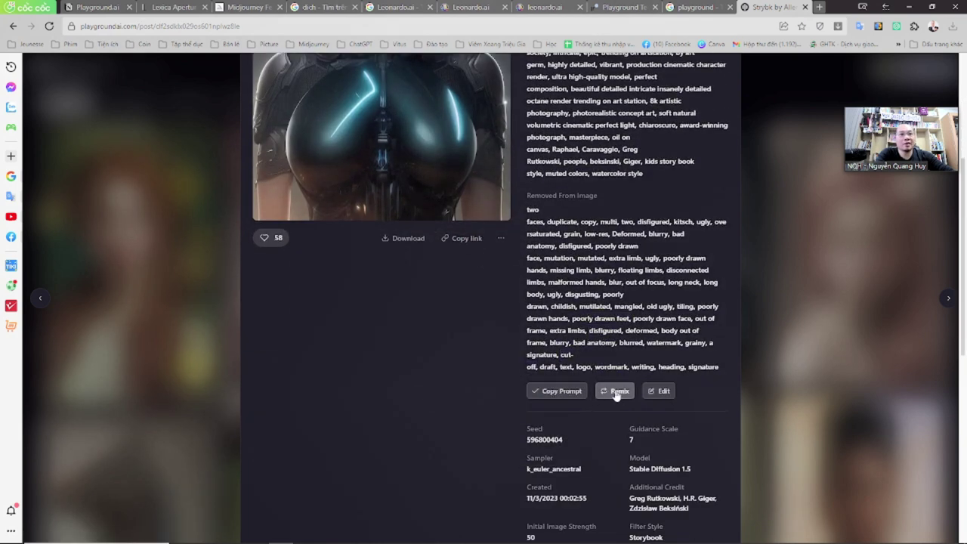
{"action": "left_click", "coordinate": [624, 395]}
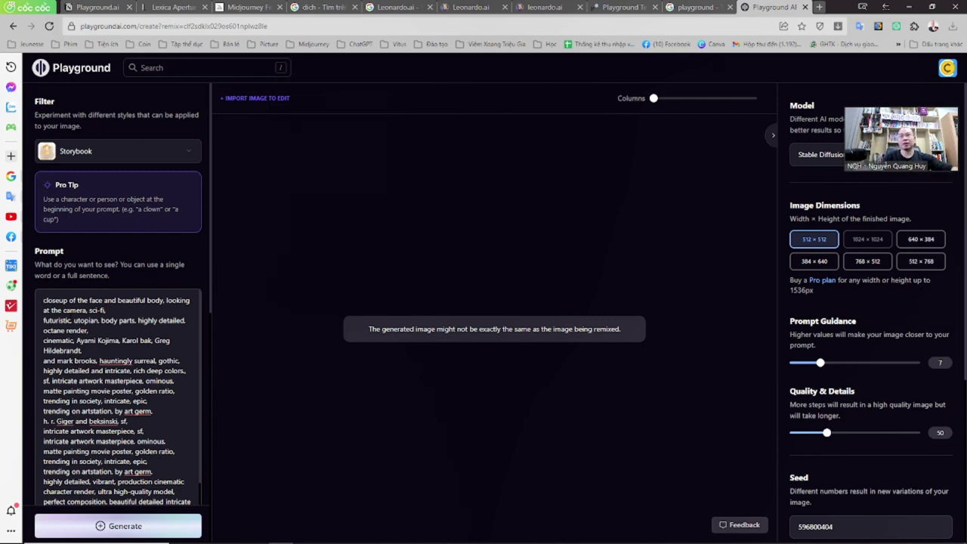
{"action": "scroll", "coordinate": [118, 340], "scroll_direction": "down", "scroll_amount": 10}
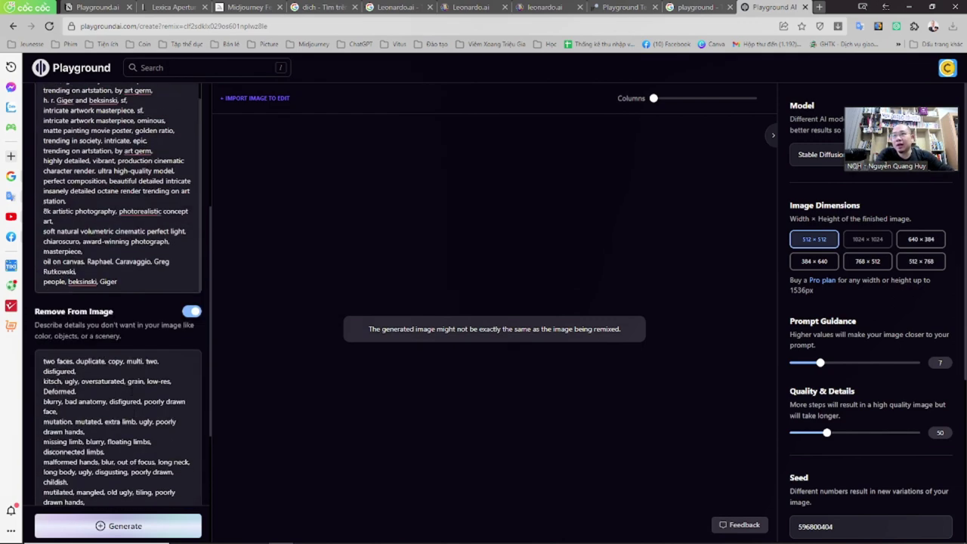
{"action": "scroll", "coordinate": [118, 295], "scroll_direction": "up", "scroll_amount": 3}
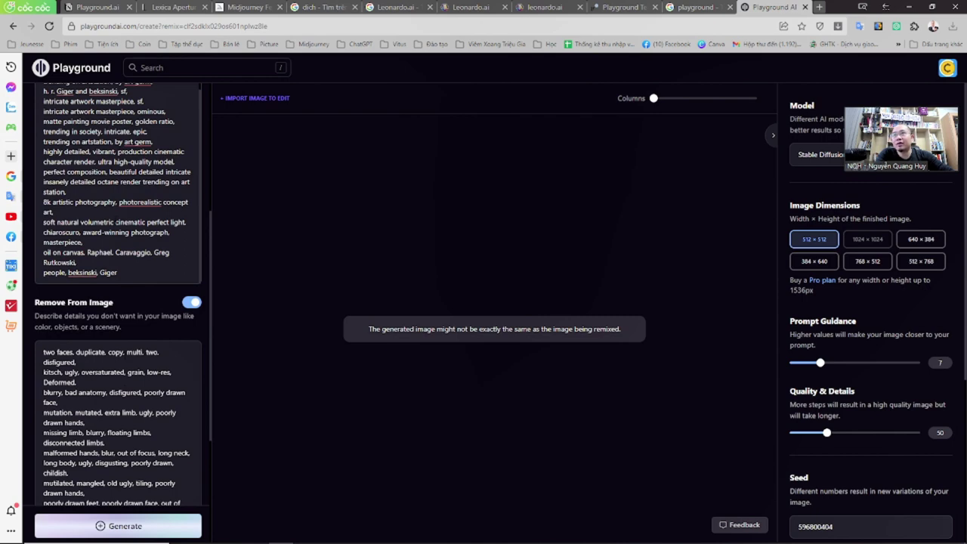
{"action": "scroll", "coordinate": [117, 182], "scroll_direction": "up", "scroll_amount": 2}
{"action": "scroll", "coordinate": [118, 295], "scroll_direction": "up", "scroll_amount": 1}
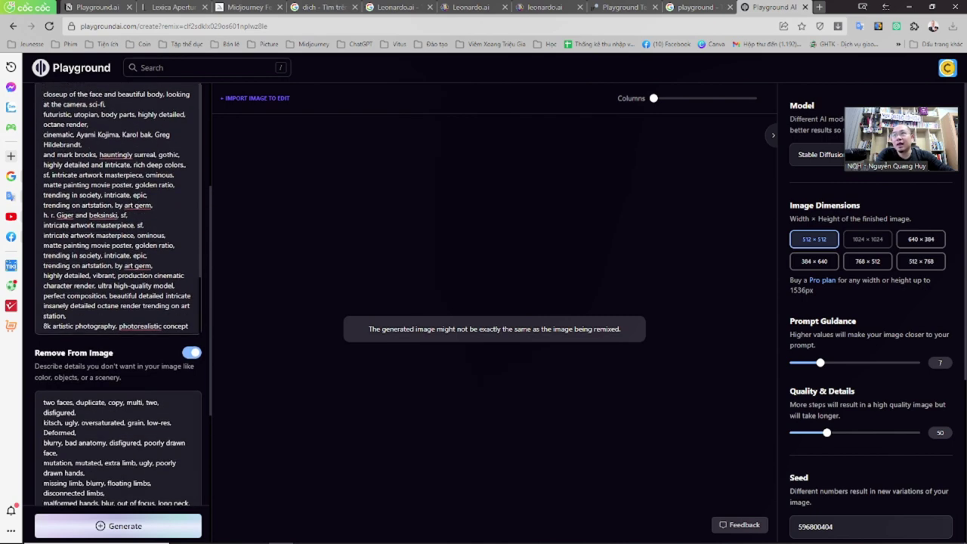
{"action": "scroll", "coordinate": [118, 227], "scroll_direction": "down", "scroll_amount": 5}
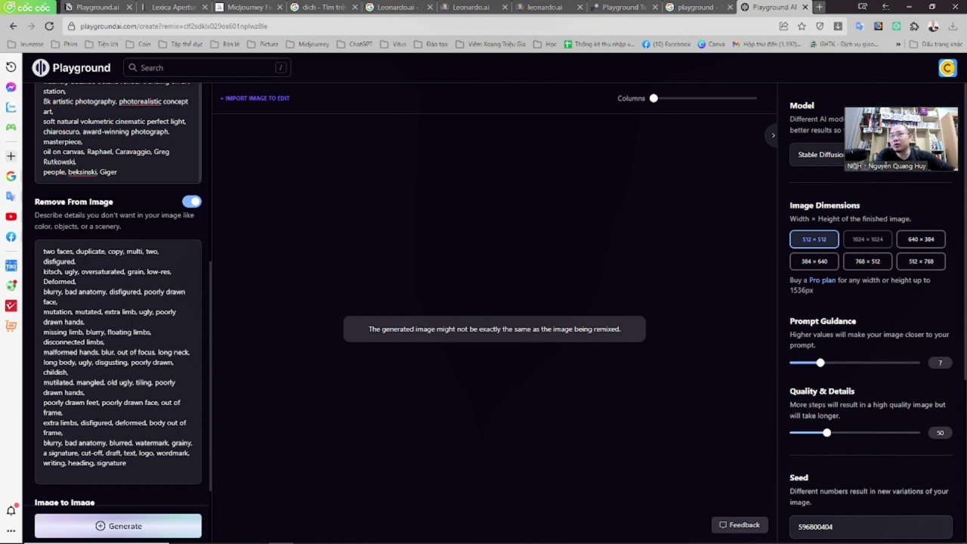
- Try to generate the remixed image with the prefilled settings and review the Storybook filter and prompt meanwhile
{"action": "mouse_move", "coordinate": [920, 15]}
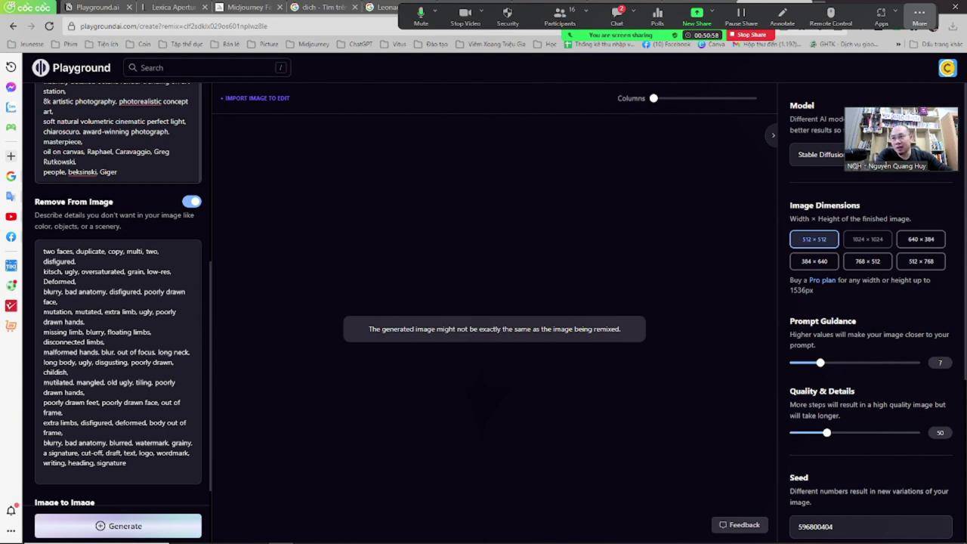
{"action": "left_click", "coordinate": [128, 528]}
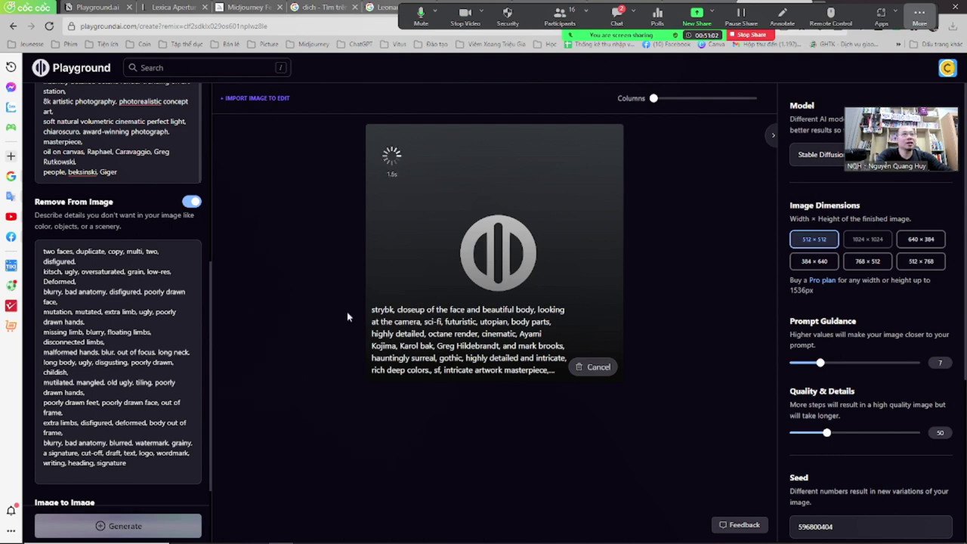
{"action": "scroll", "coordinate": [118, 317], "scroll_direction": "up", "scroll_amount": 10}
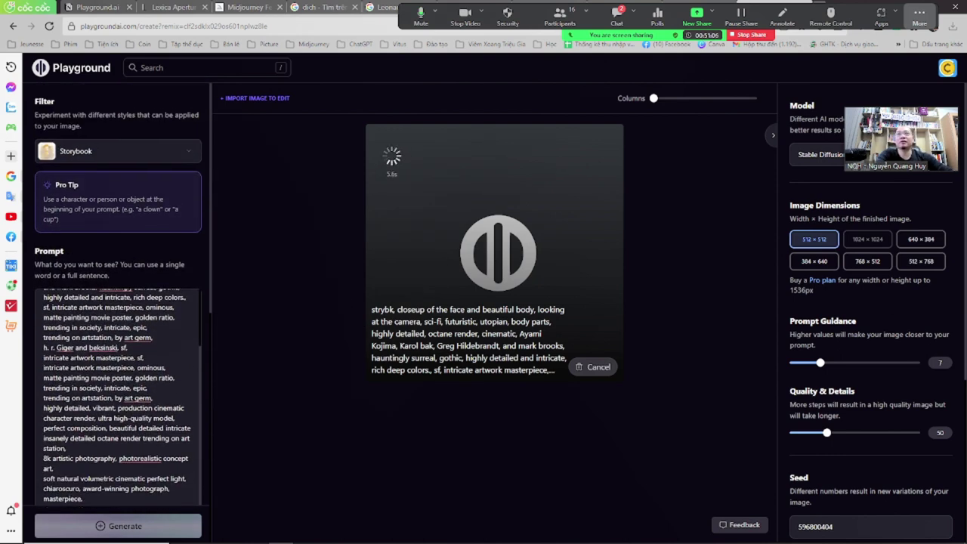
{"action": "scroll", "coordinate": [117, 317], "scroll_direction": "down", "scroll_amount": 5}
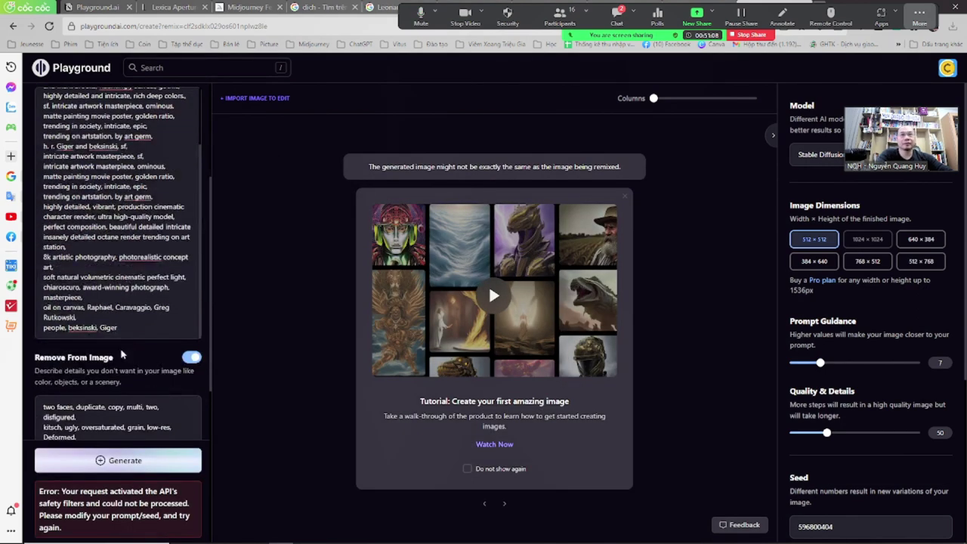
- Mark the Create your first amazing image tutorial as Do not show again and open its video
{"action": "left_click", "coordinate": [467, 470]}
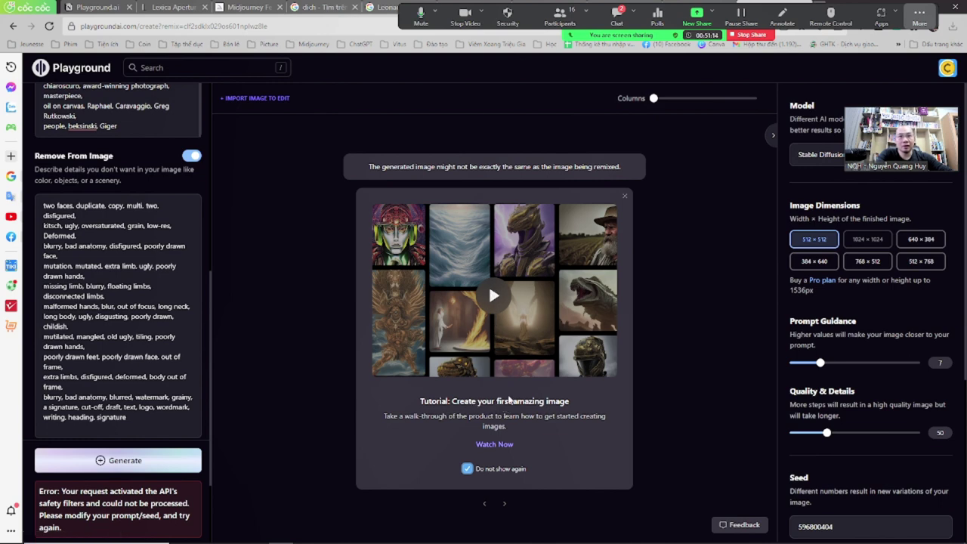
{"action": "left_click", "coordinate": [498, 317]}
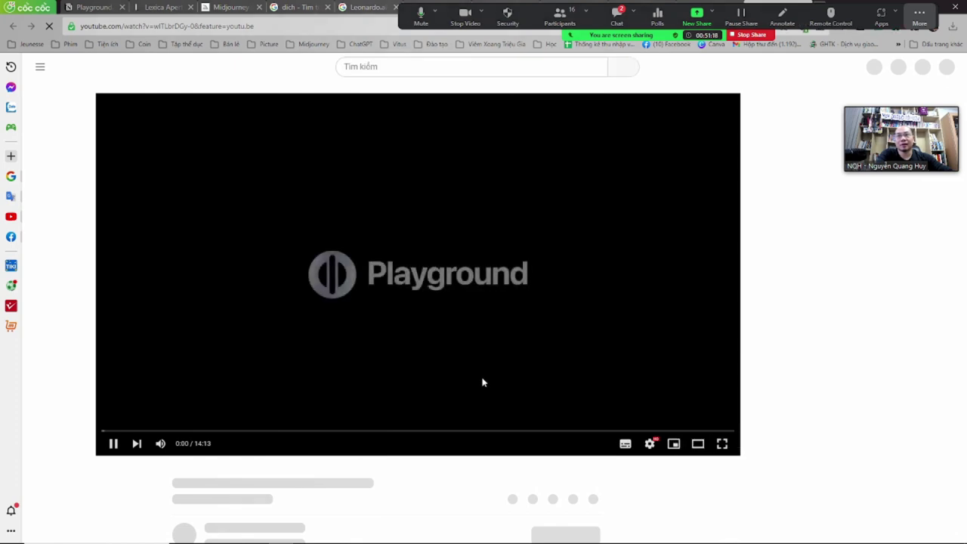
- Mute the Getting Started With Playground AI video, skim it to about 3:44, and return to the Playground create page
{"action": "left_click", "coordinate": [136, 431]}
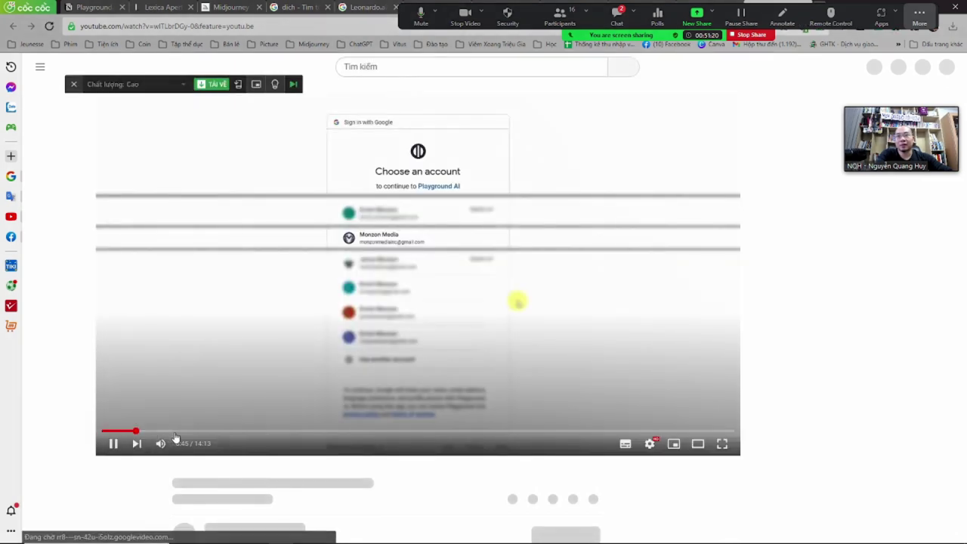
{"action": "left_click", "coordinate": [161, 443]}
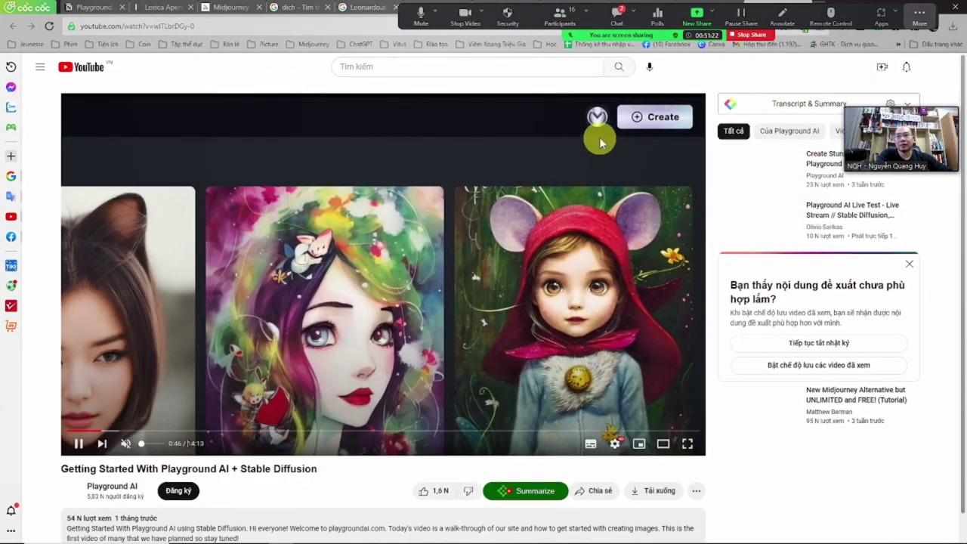
{"action": "left_click", "coordinate": [178, 431]}
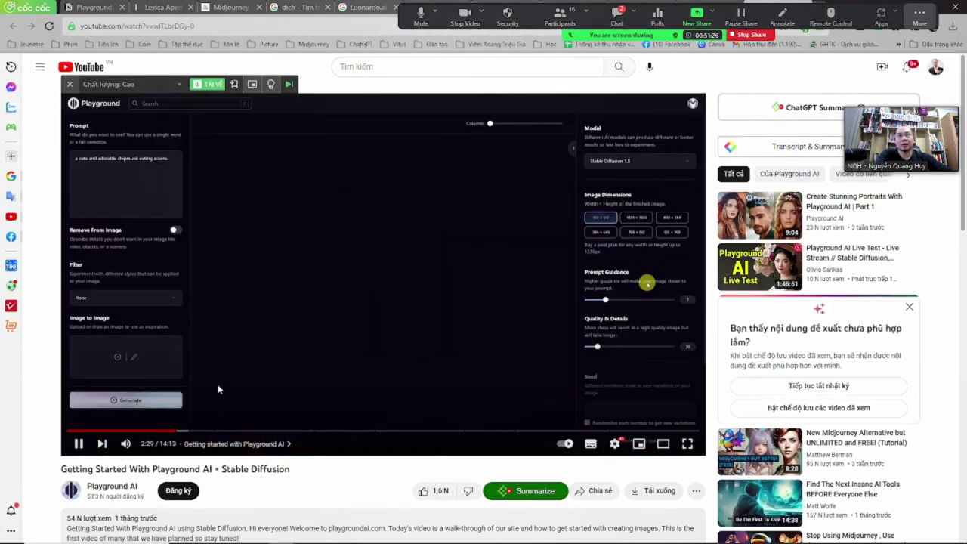
{"action": "left_click", "coordinate": [230, 431]}
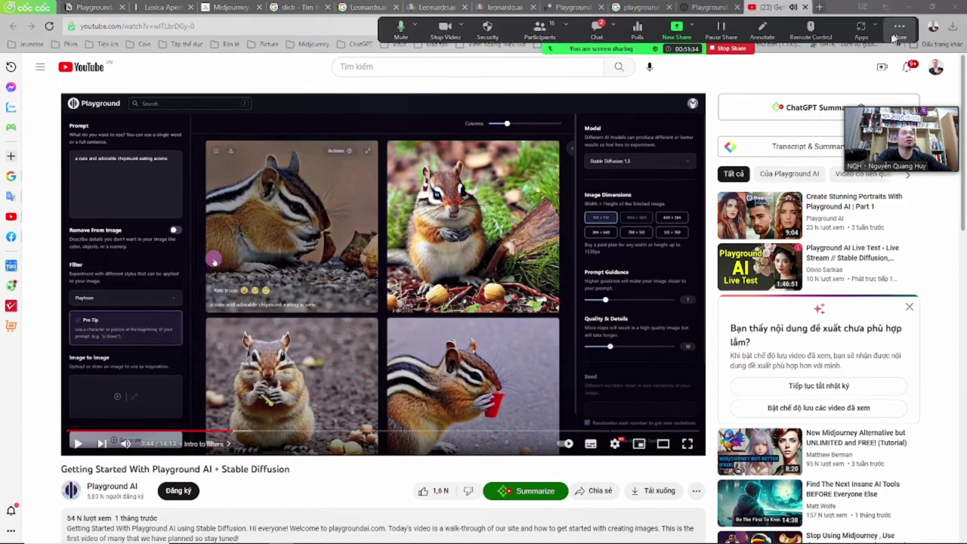
{"action": "left_click", "coordinate": [714, 7]}
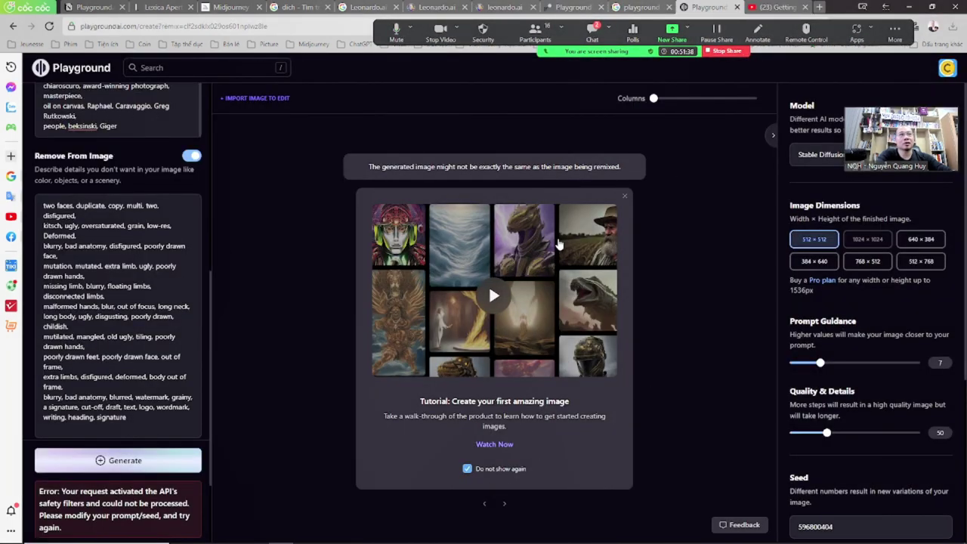
- Dismiss the Create your first amazing image tutorial card and try generating the remixed image again with the same prompt
{"action": "left_click", "coordinate": [625, 197]}
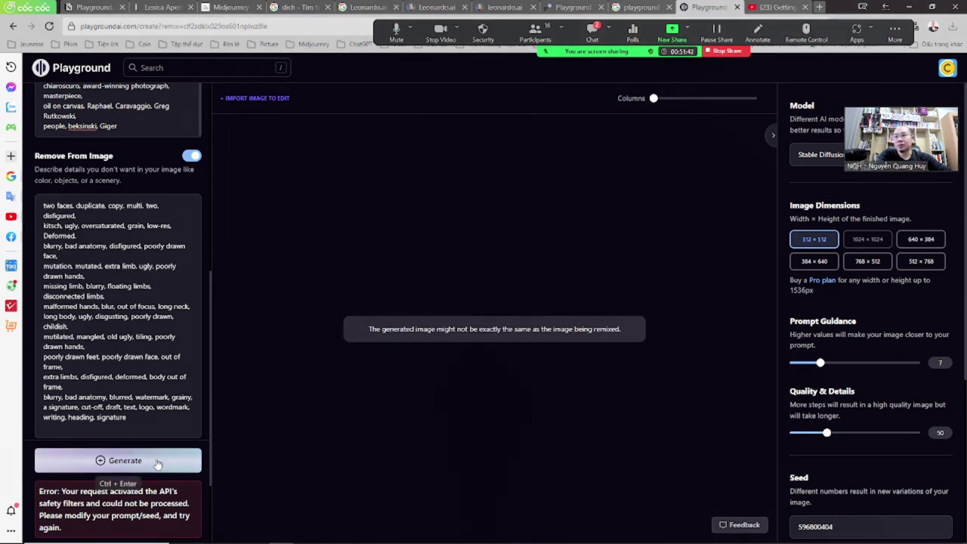
{"action": "scroll", "coordinate": [157, 464], "scroll_direction": "down", "scroll_amount": 3}
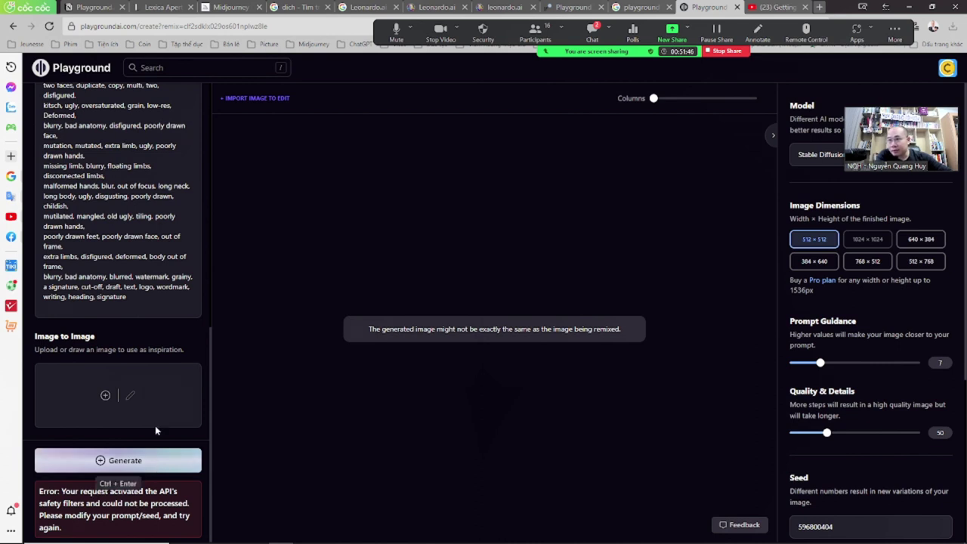
{"action": "left_click", "coordinate": [151, 464]}
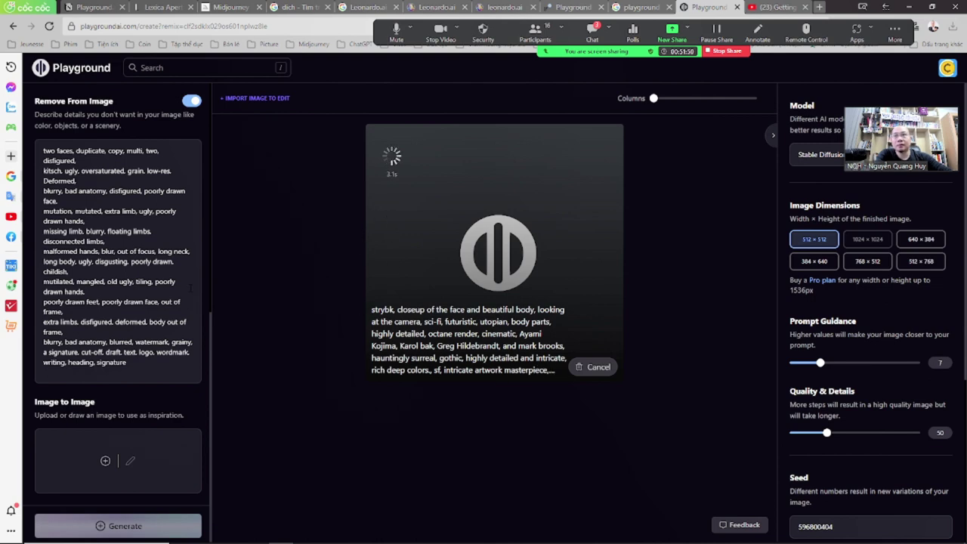
- Review the prompt texts and delete the first artist credit "art germ, h. r. Giger and beksinski" from the Prompt
{"action": "scroll", "coordinate": [118, 303], "scroll_direction": "up", "scroll_amount": 8}
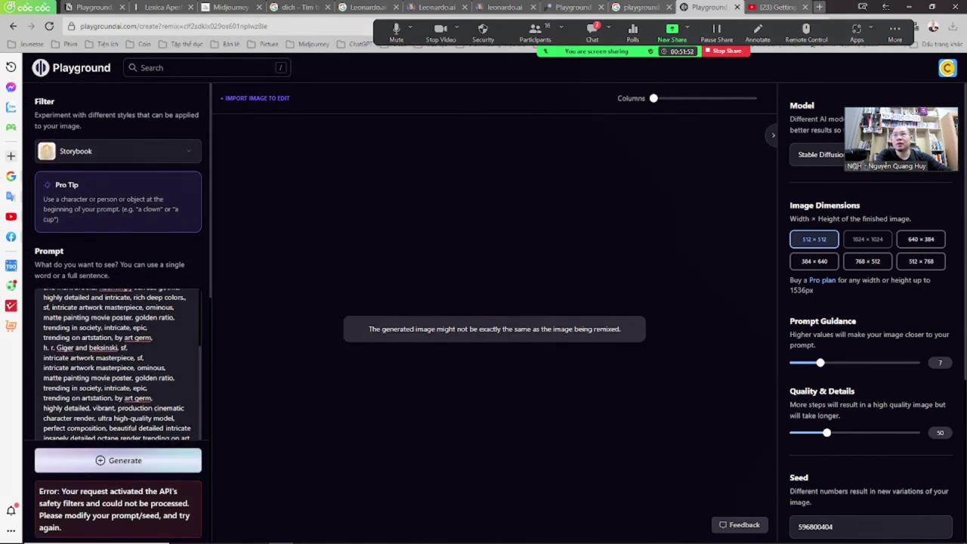
{"action": "scroll", "coordinate": [115, 491], "scroll_direction": "down", "scroll_amount": 3}
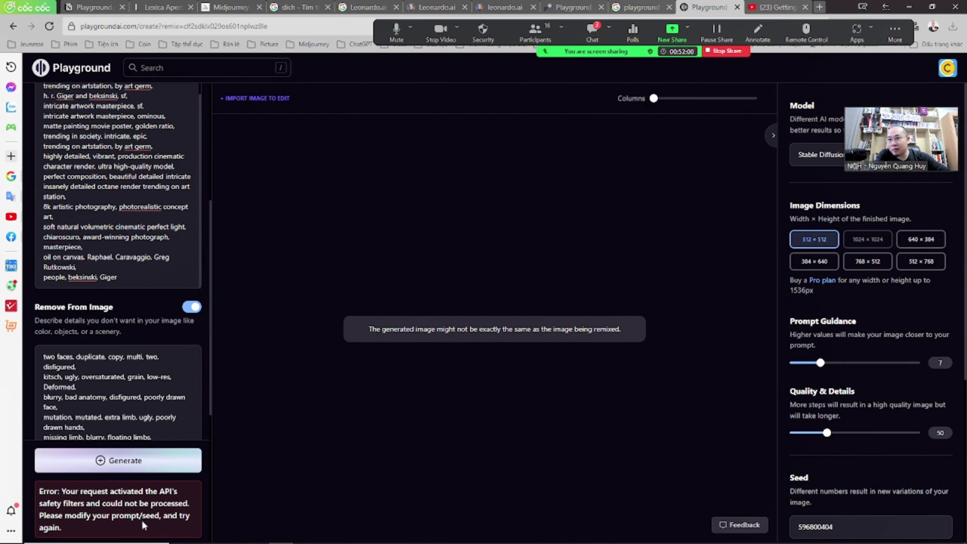
{"action": "scroll", "coordinate": [137, 393], "scroll_direction": "down", "scroll_amount": 5}
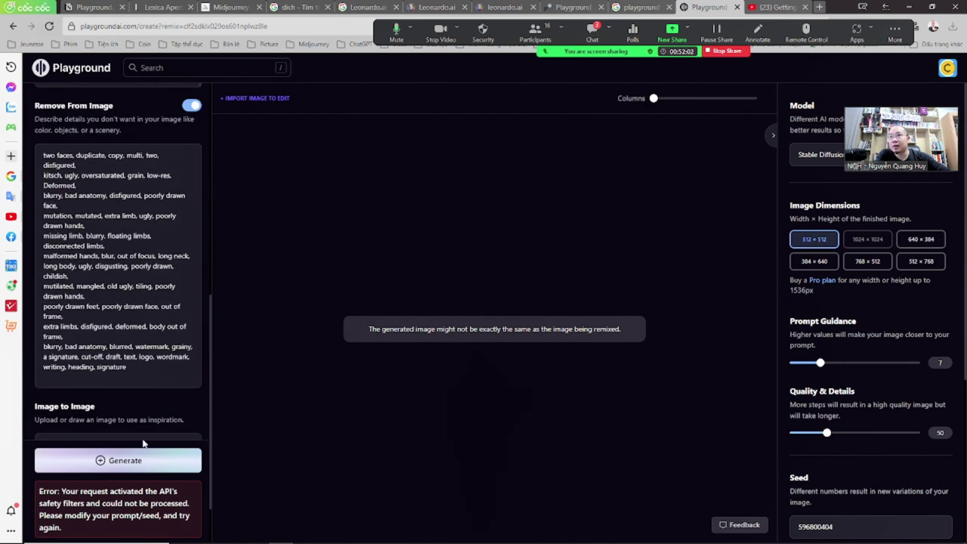
{"action": "scroll", "coordinate": [143, 387], "scroll_direction": "up", "scroll_amount": 3}
{"action": "scroll", "coordinate": [118, 261], "scroll_direction": "up", "scroll_amount": 4}
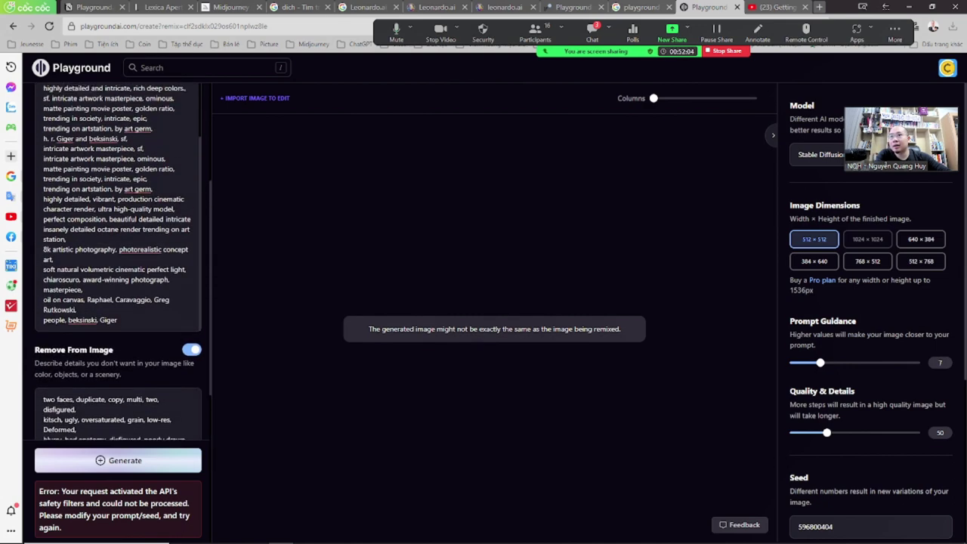
{"action": "mouse_move", "coordinate": [124, 268]}
{"action": "left_mouse_down"}
{"action": "mouse_move", "coordinate": [127, 278]}
{"action": "mouse_move", "coordinate": [119, 278]}
{"action": "left_mouse_up"}
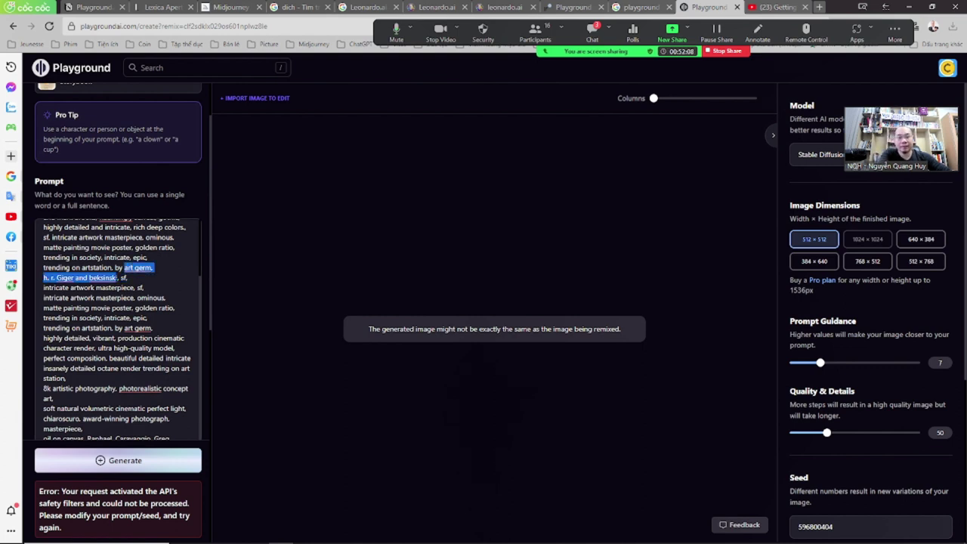
{"action": "key", "text": "BackSpace"}
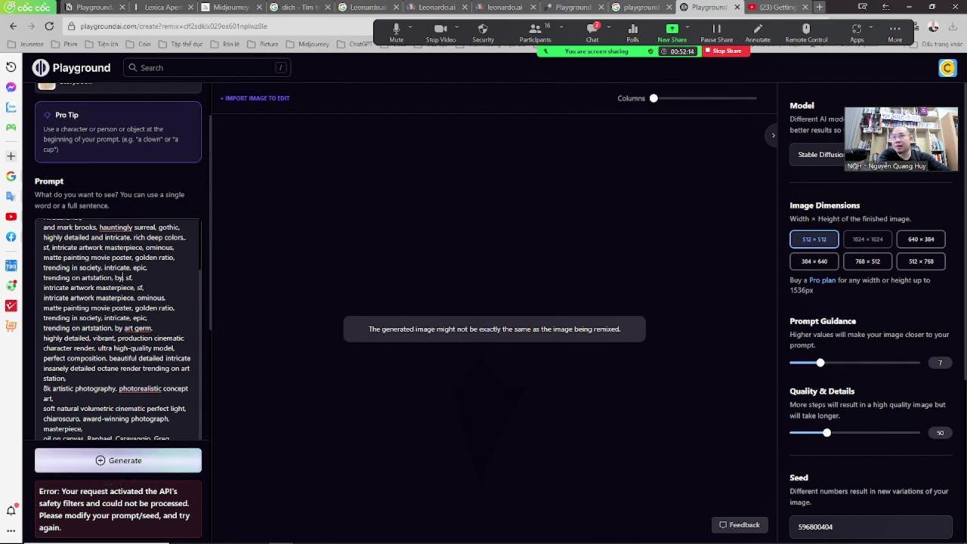
- Delete the word "hauntingly" and the remaining credit "by art germ," from the Prompt
{"action": "scroll", "coordinate": [116, 277], "scroll_direction": "up", "scroll_amount": 1}
{"action": "left_click_drag", "start_coordinate": [134, 260], "coordinate": [100, 260]}
{"action": "key", "text": "BackSpace"}
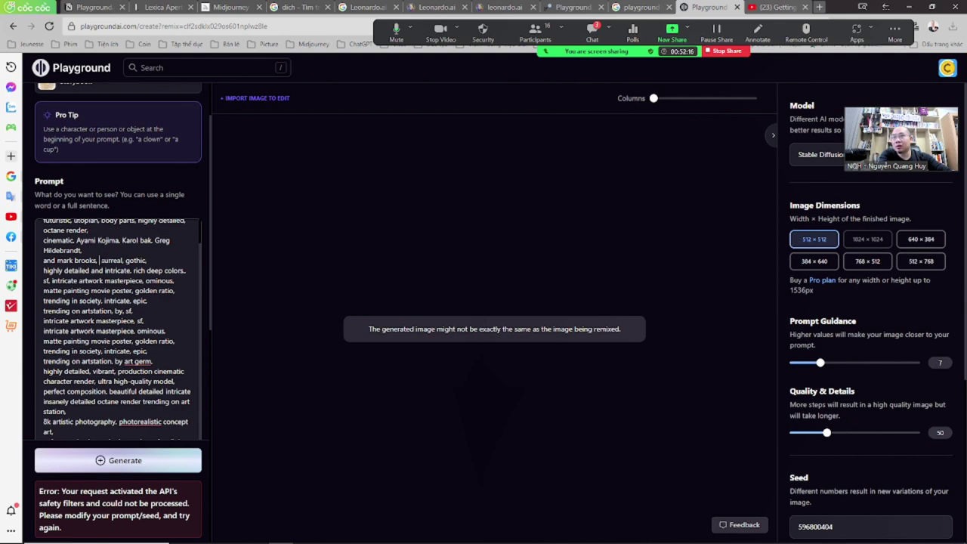
{"action": "left_click_drag", "start_coordinate": [153, 362], "coordinate": [118, 361]}
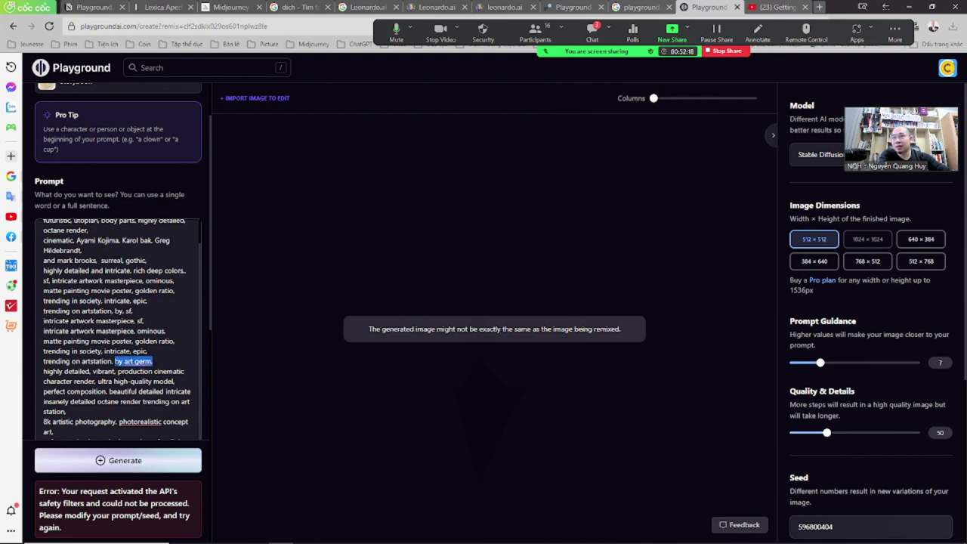
{"action": "key", "text": "BackSpace"}
- Delete "photorealistic" before "concept art" and "beksinski" in the Prompt's last line
{"action": "scroll", "coordinate": [118, 325], "scroll_direction": "up", "scroll_amount": 3}
{"action": "scroll", "coordinate": [118, 325], "scroll_direction": "down", "scroll_amount": 5}
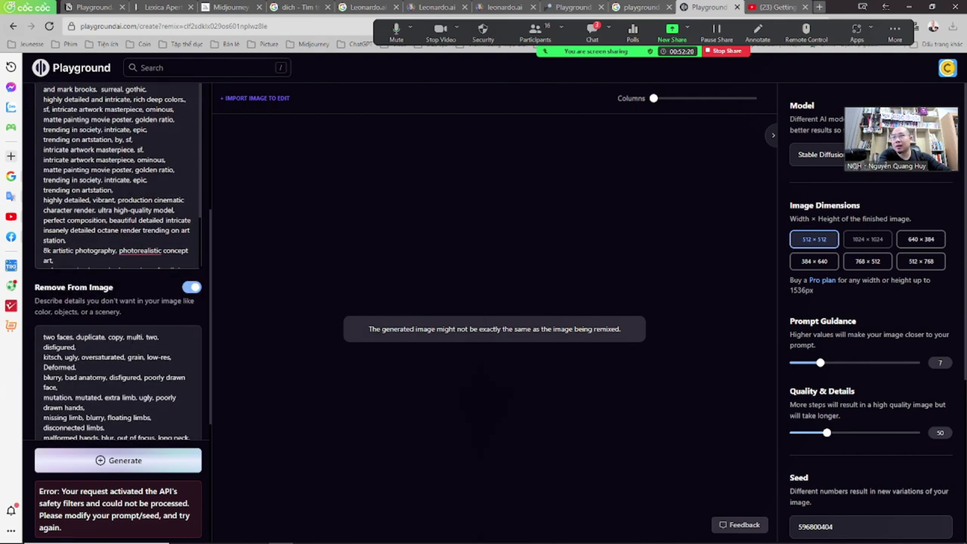
{"action": "left_click_drag", "start_coordinate": [162, 250], "coordinate": [119, 250]}
{"action": "key", "text": "BackSpace"}
{"action": "scroll", "coordinate": [119, 227], "scroll_direction": "down", "scroll_amount": 2}
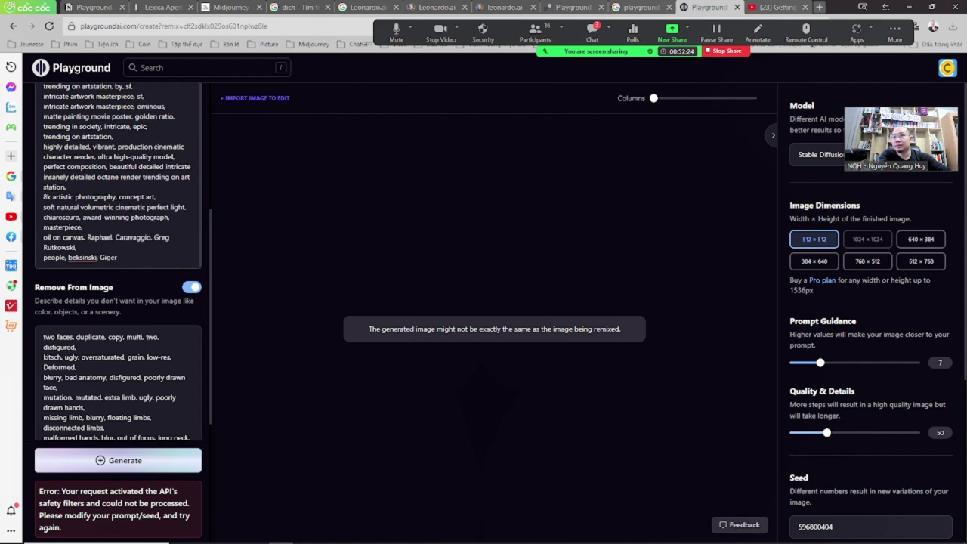
{"action": "left_click_drag", "start_coordinate": [98, 257], "coordinate": [76, 257]}
{"action": "key", "text": "BackSpace"}
- Generate the remixed image from the trimmed prompt and look over the resulting portrait
{"action": "scroll", "coordinate": [118, 303], "scroll_direction": "down", "scroll_amount": 5}
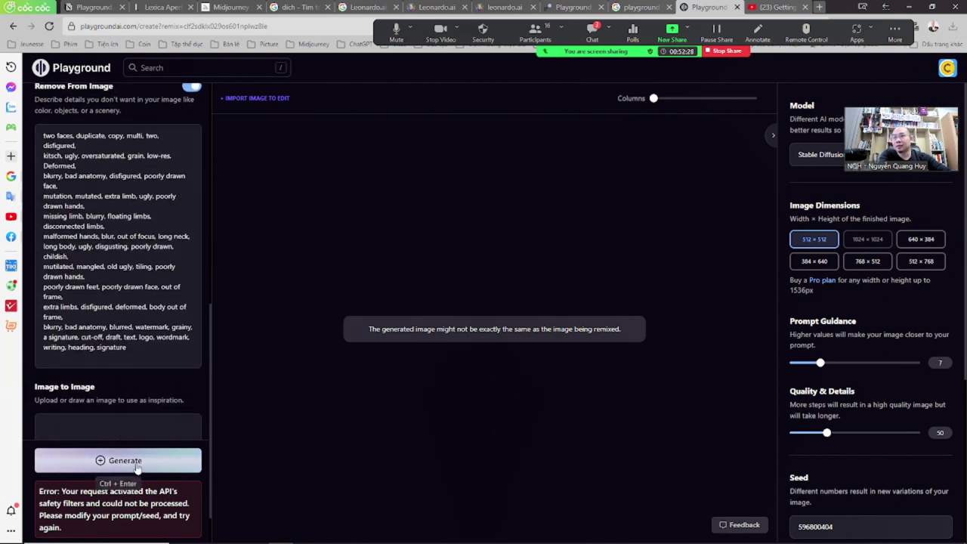
{"action": "left_click", "coordinate": [136, 465]}
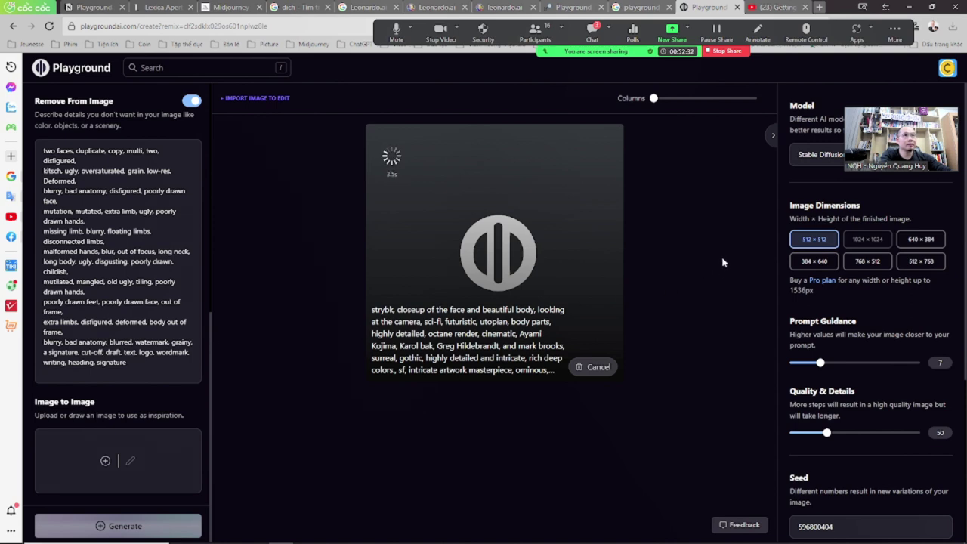
{"action": "scroll", "coordinate": [119, 303], "scroll_direction": "up", "scroll_amount": 5}
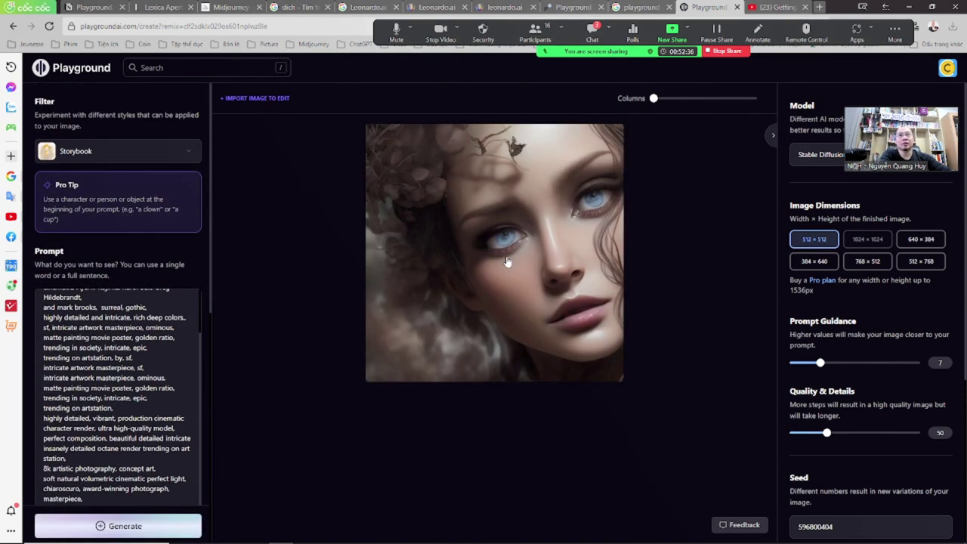
{"action": "mouse_move", "coordinate": [488, 261]}
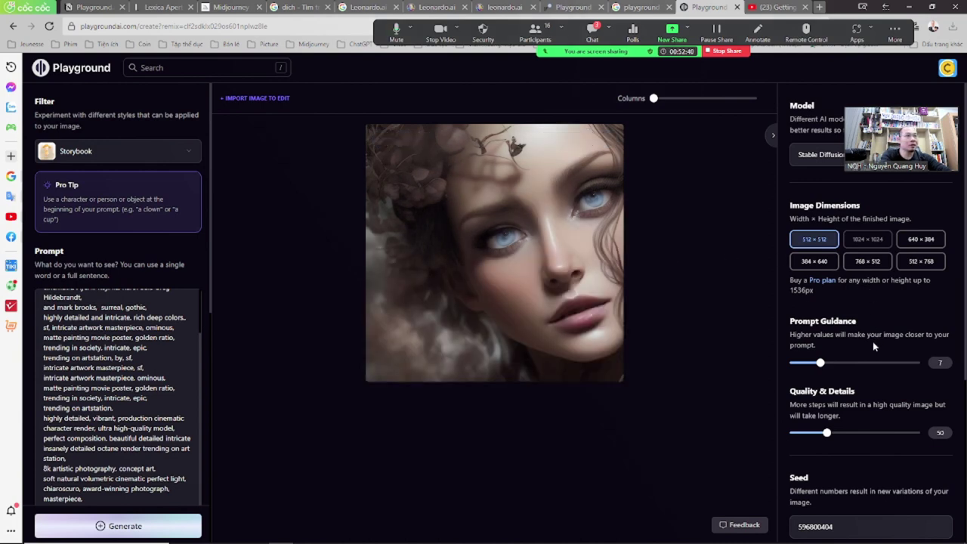
- Set the number of images to 4 and generate a new batch from the same prompt
{"action": "left_click_drag", "start_coordinate": [899, 144], "coordinate": [899, 102]}
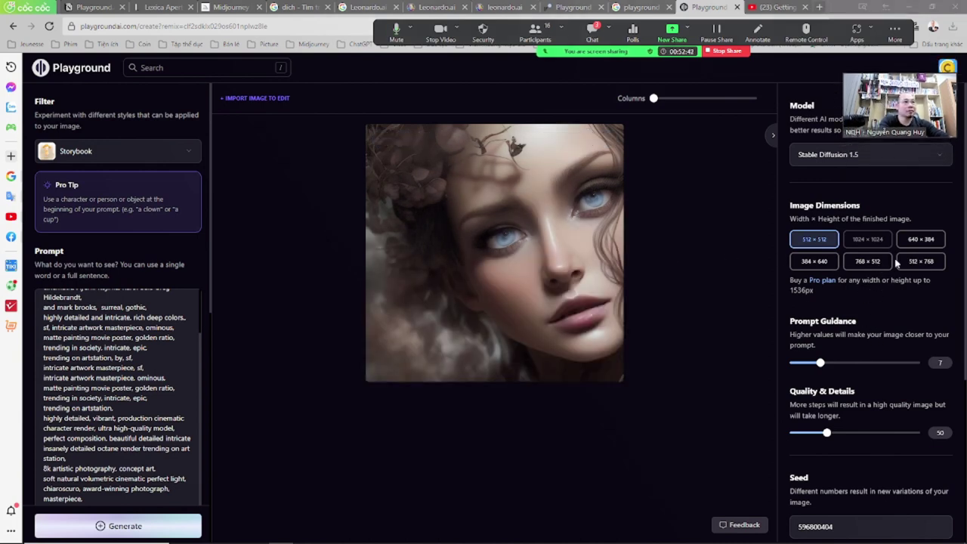
{"action": "scroll", "coordinate": [856, 312], "scroll_direction": "down", "scroll_amount": 3}
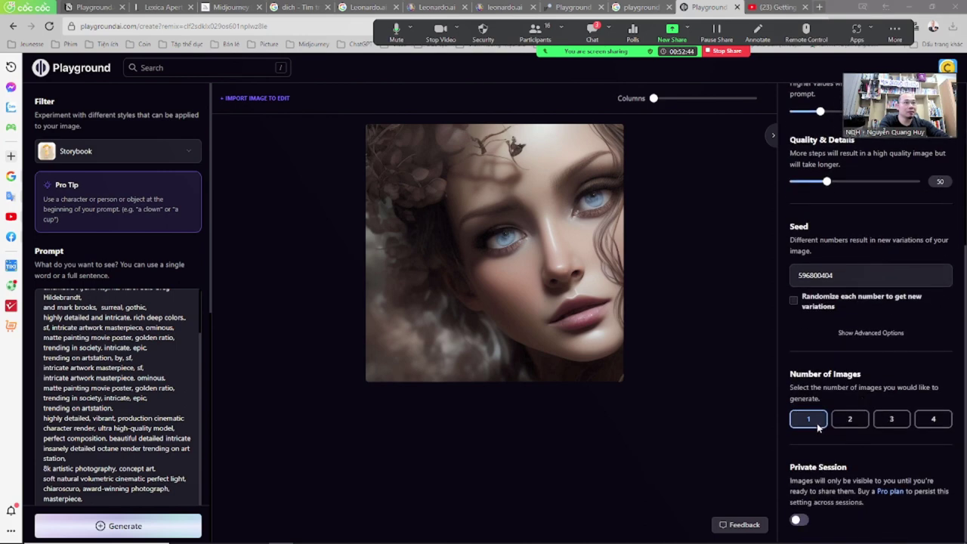
{"action": "left_click", "coordinate": [934, 422]}
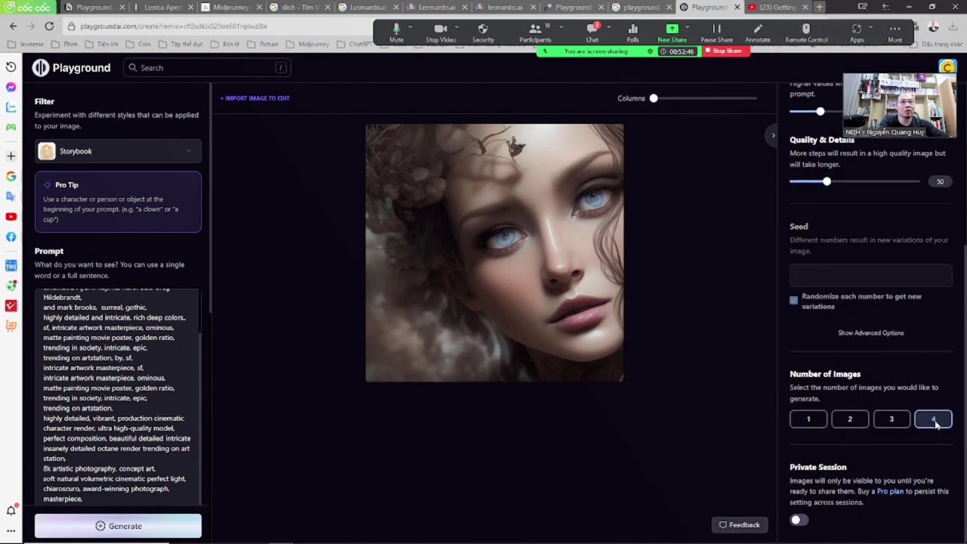
{"action": "left_click", "coordinate": [125, 526]}
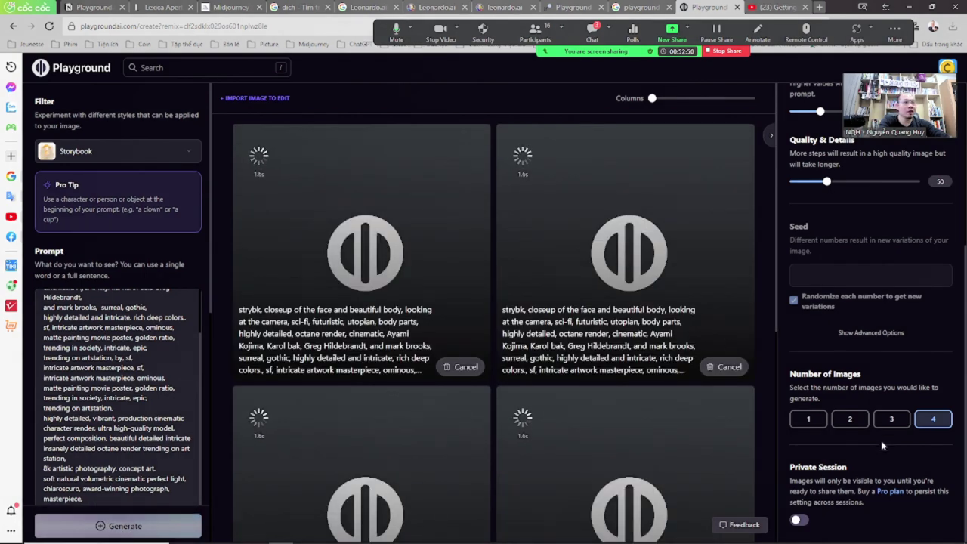
- Switch the model to Stable Diffusion 2.1 and generate an image with it
{"action": "scroll", "coordinate": [853, 321], "scroll_direction": "up", "scroll_amount": 3}
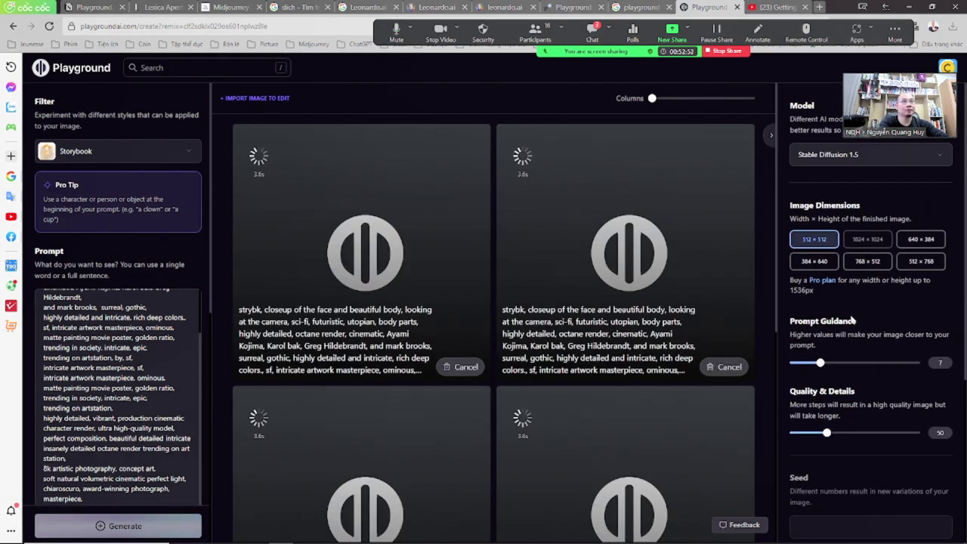
{"action": "mouse_move", "coordinate": [899, 104]}
{"action": "left_mouse_down"}
{"action": "mouse_move", "coordinate": [888, 130]}
{"action": "mouse_move", "coordinate": [831, 181]}
{"action": "mouse_move", "coordinate": [886, 218]}
{"action": "mouse_move", "coordinate": [879, 155]}
{"action": "mouse_move", "coordinate": [894, 94]}
{"action": "left_mouse_up"}
{"action": "left_click", "coordinate": [917, 154]}
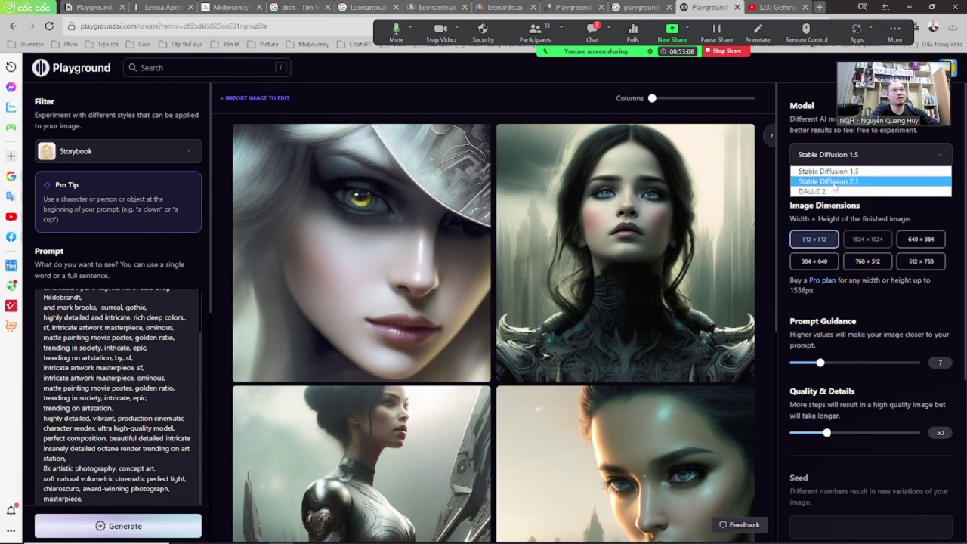
{"action": "left_click", "coordinate": [832, 183]}
{"action": "left_click", "coordinate": [157, 526]}
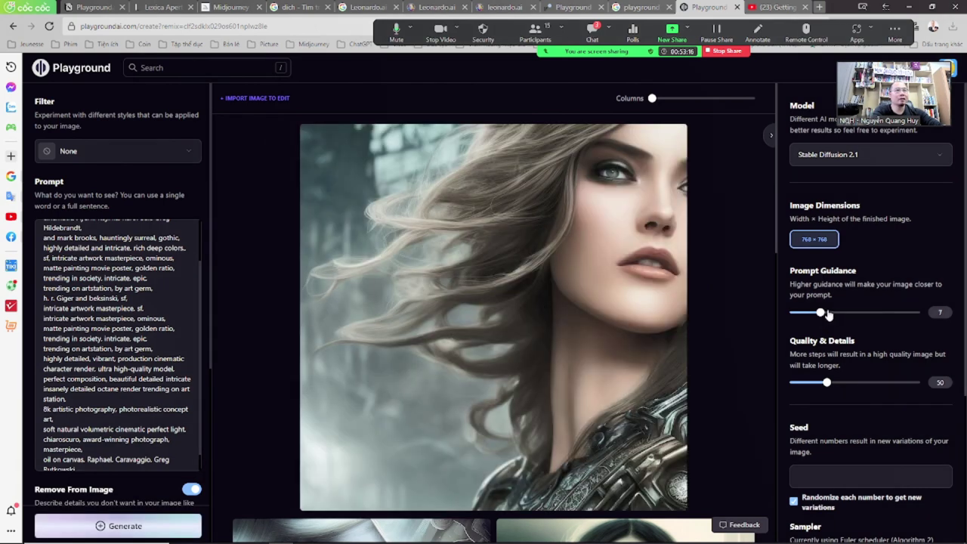
- Set the number of images to 4 for Stable Diffusion 2.1 and generate the batch
{"action": "scroll", "coordinate": [847, 458], "scroll_direction": "down", "scroll_amount": 2}
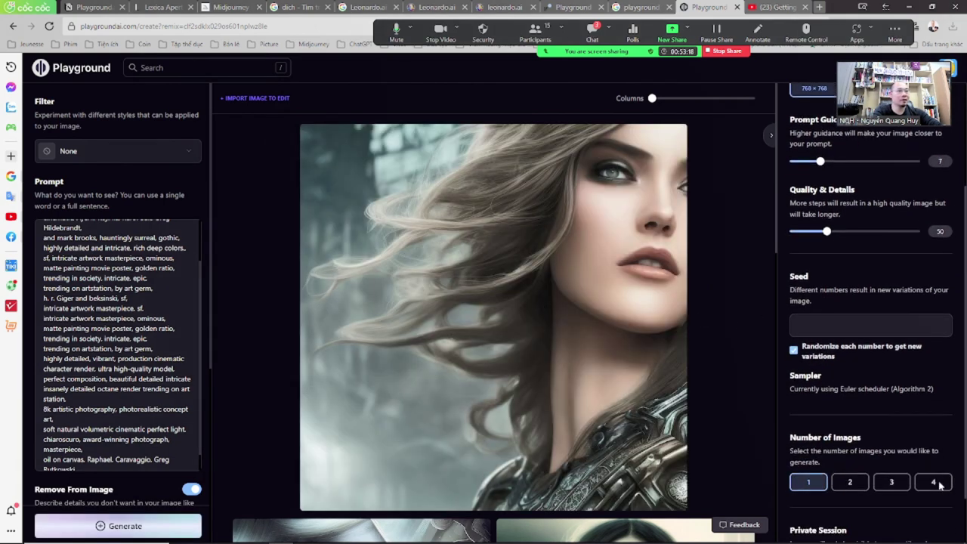
{"action": "left_click", "coordinate": [936, 483]}
{"action": "left_click", "coordinate": [118, 526]}
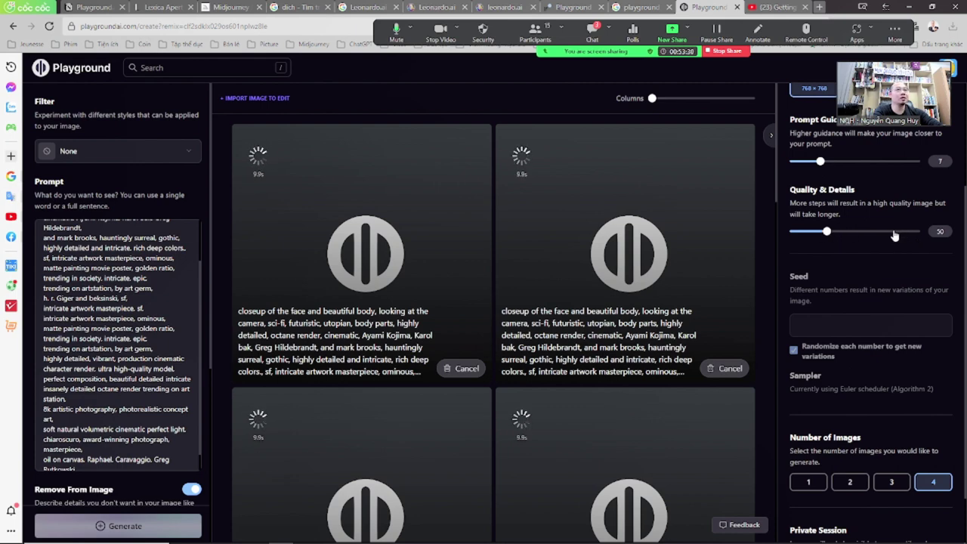
{"action": "scroll", "coordinate": [862, 290], "scroll_direction": "up", "scroll_amount": 2}
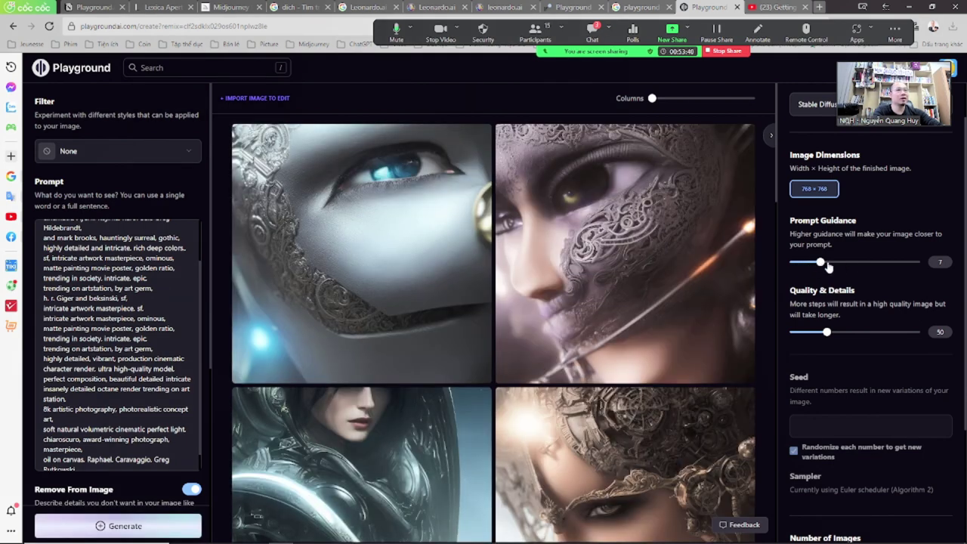
- Compare the Stable Diffusion 2.1 images with the earlier Stable Diffusion 1.5 images in the results
{"action": "mouse_move", "coordinate": [451, 295]}
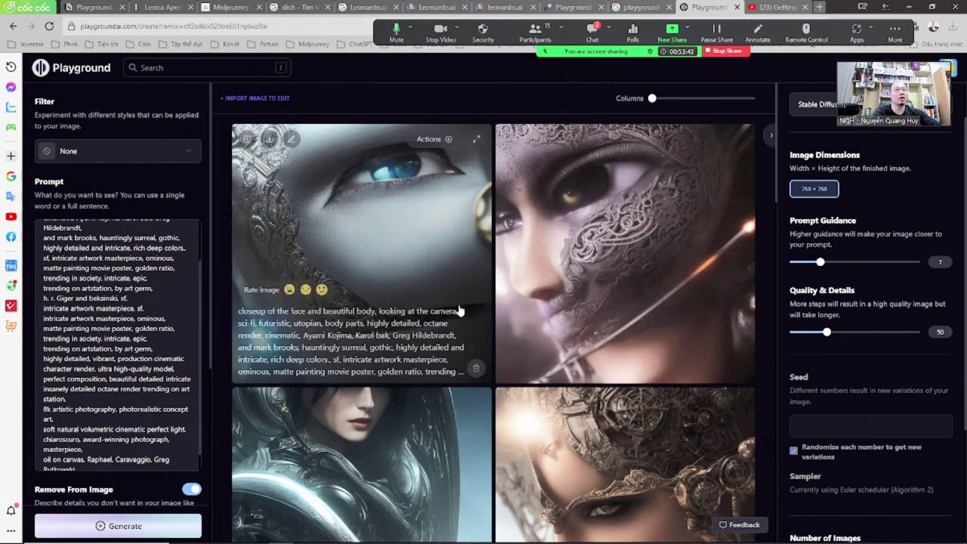
{"action": "scroll", "coordinate": [363, 302], "scroll_direction": "down", "scroll_amount": 2}
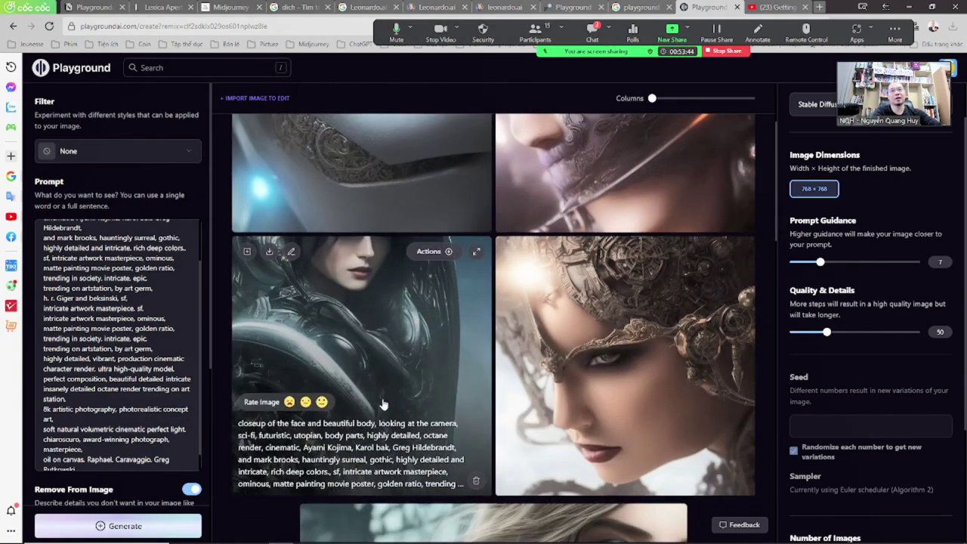
{"action": "scroll", "coordinate": [340, 362], "scroll_direction": "up", "scroll_amount": 2}
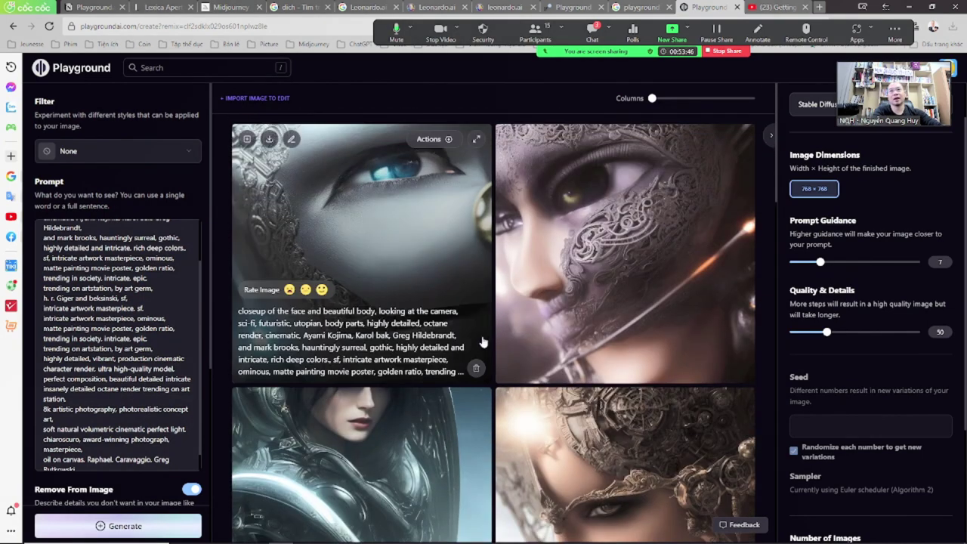
{"action": "scroll", "coordinate": [340, 405], "scroll_direction": "down", "scroll_amount": 6}
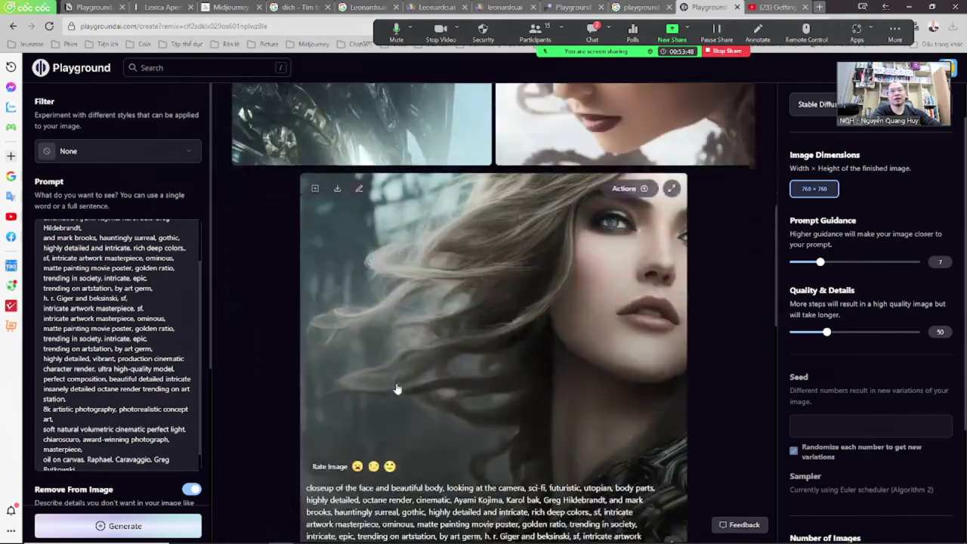
{"action": "scroll", "coordinate": [517, 373], "scroll_direction": "down", "scroll_amount": 3}
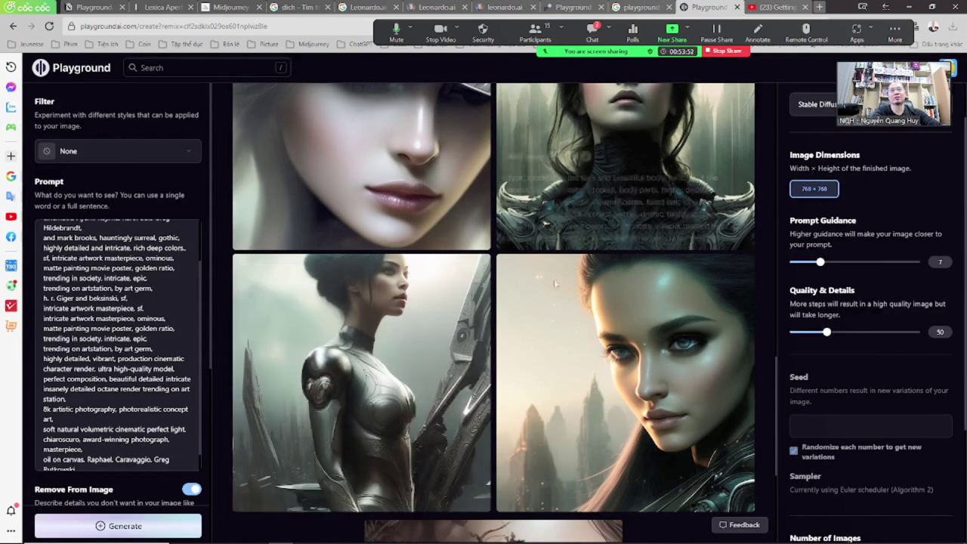
{"action": "scroll", "coordinate": [506, 399], "scroll_direction": "up", "scroll_amount": 3}
{"action": "scroll", "coordinate": [506, 398], "scroll_direction": "up", "scroll_amount": 4}
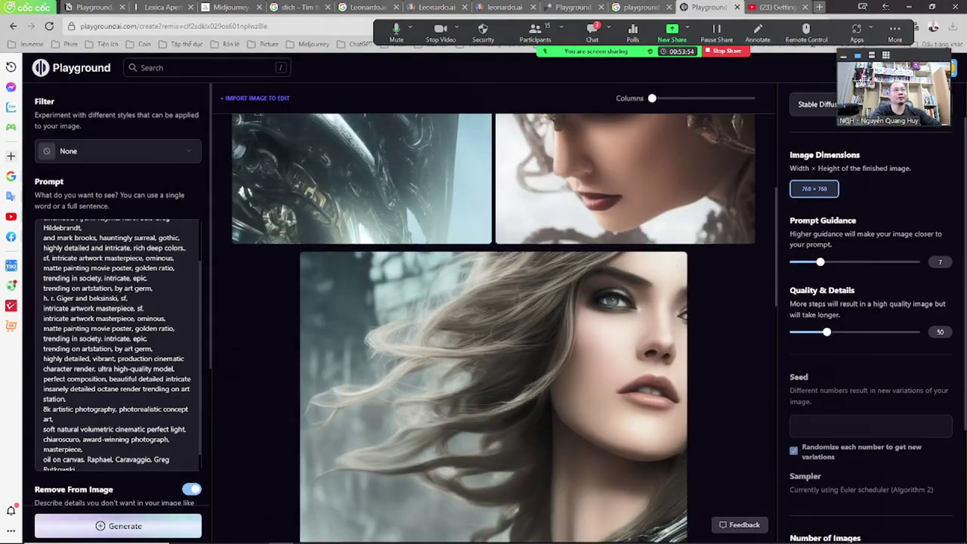
- Try to switch the model to DALL-E 2 and cancel the add-on purchase
{"action": "left_click", "coordinate": [812, 106]}
{"action": "left_click", "coordinate": [819, 143]}
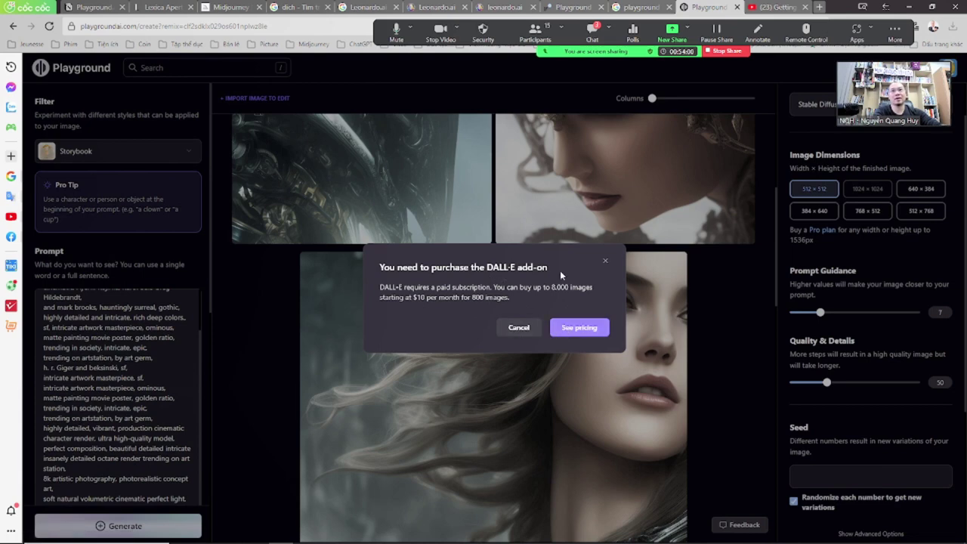
{"action": "left_click", "coordinate": [522, 328]}
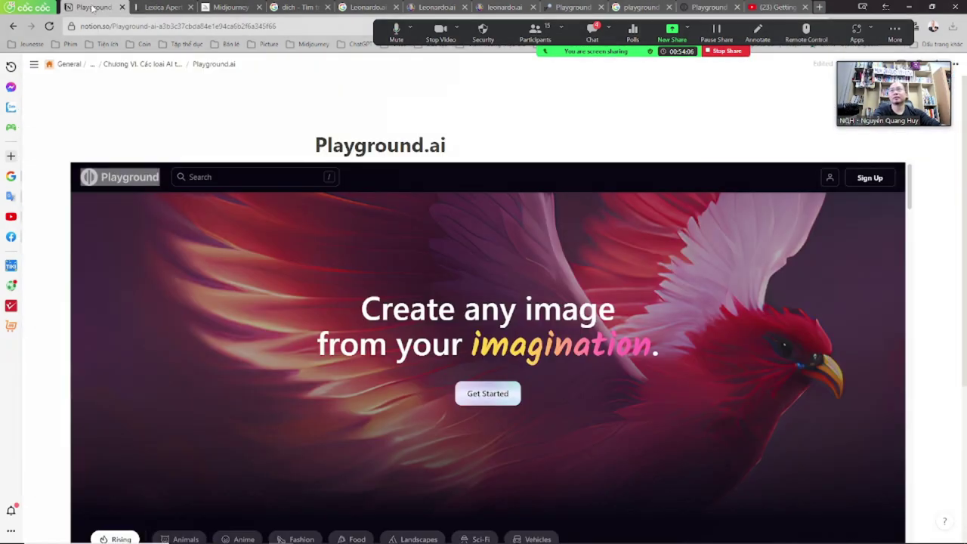
- Return to the Chương VI overview in the Notion notes and open the labs.openai.com link on its DAll-E page
{"action": "left_click", "coordinate": [102, 8]}
{"action": "left_click", "coordinate": [138, 65]}
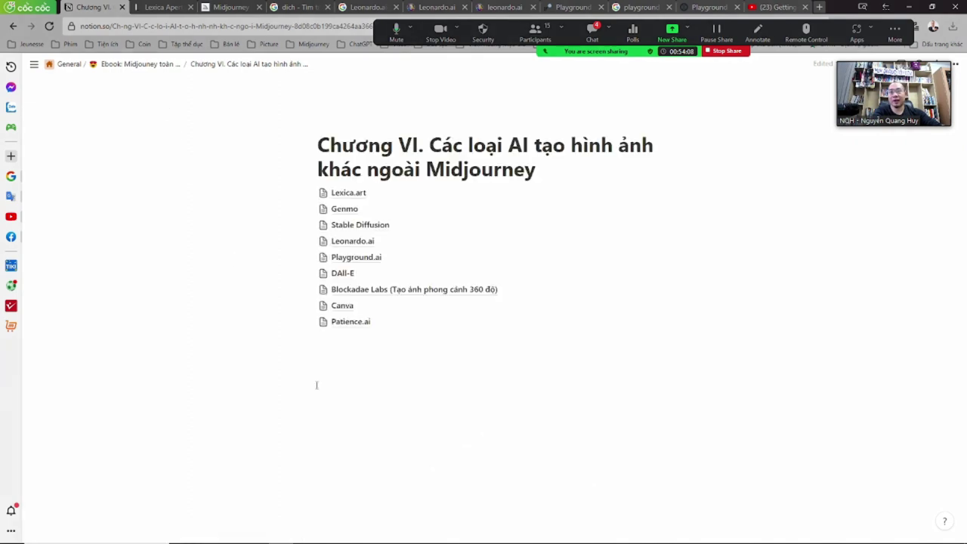
{"action": "left_click", "coordinate": [351, 276]}
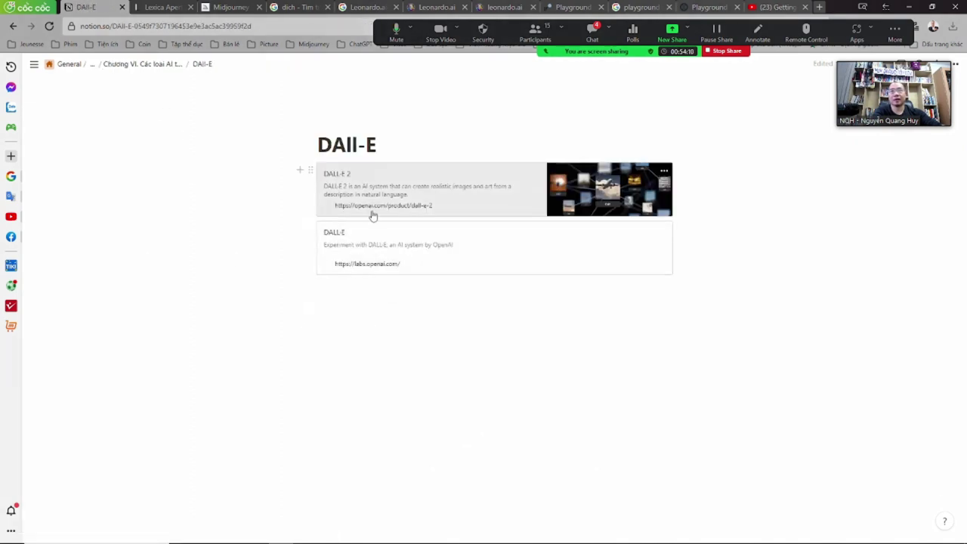
{"action": "left_click", "coordinate": [378, 256]}
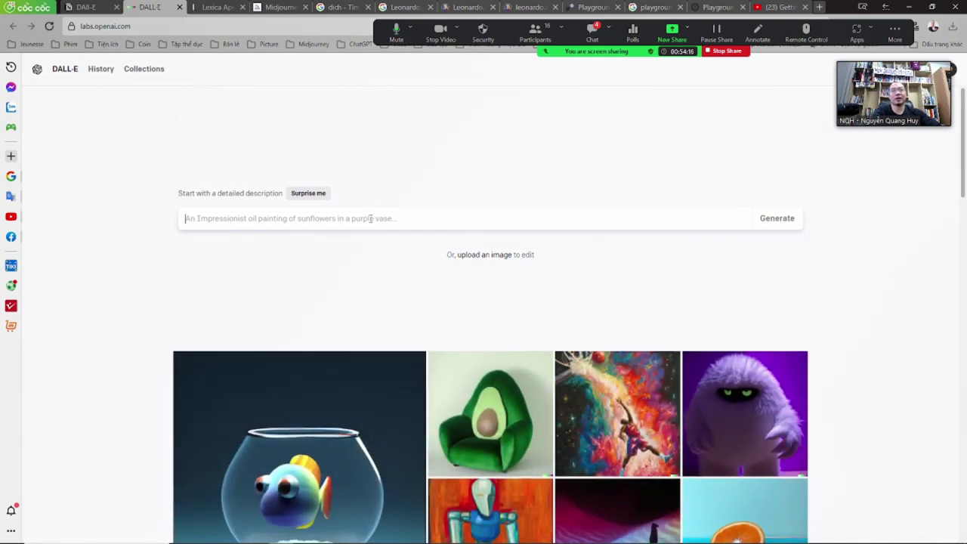
- Switch to the Leonardo.Ai feed and copy the prompt of the "Cosmic horror" image
{"action": "left_click", "coordinate": [527, 7]}
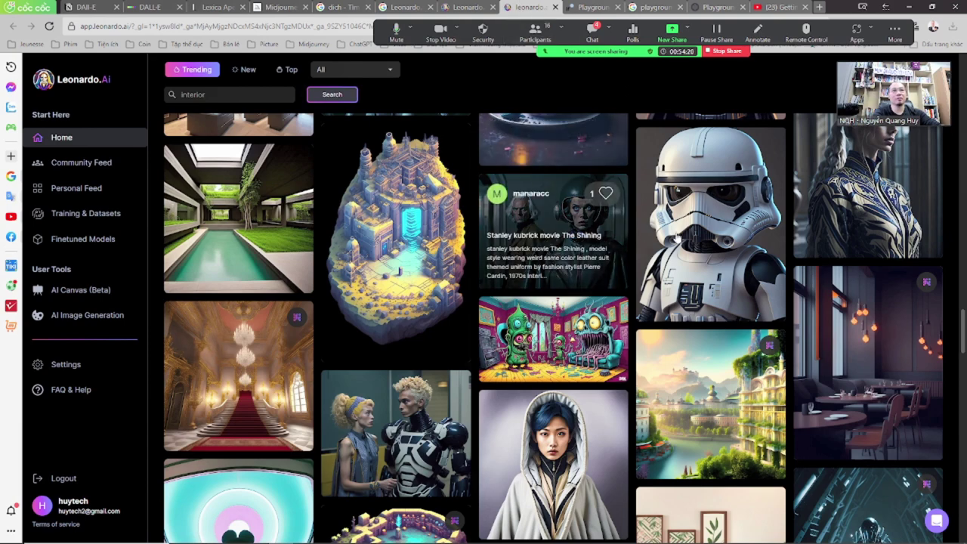
{"action": "scroll", "coordinate": [442, 378], "scroll_direction": "up", "scroll_amount": 4}
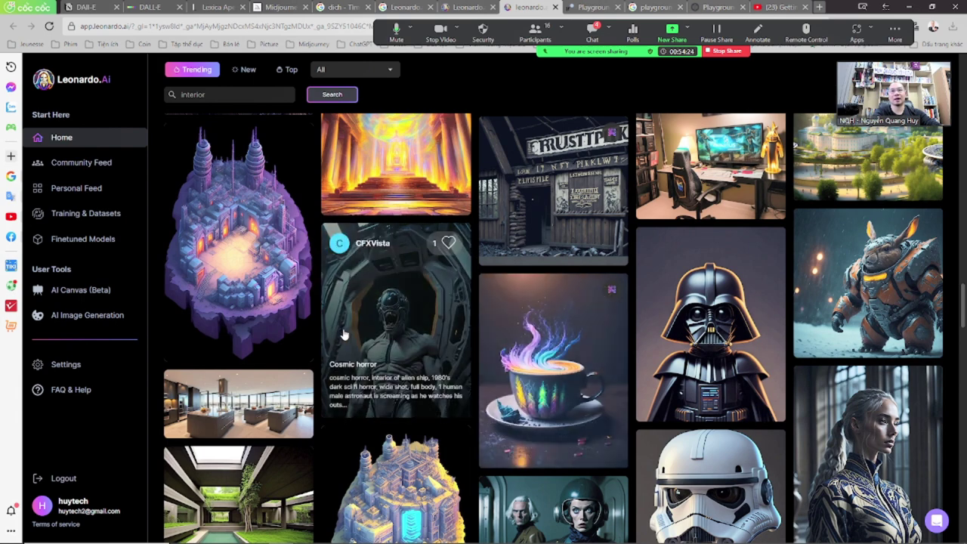
{"action": "left_click", "coordinate": [344, 335]}
{"action": "left_click", "coordinate": [571, 251]}
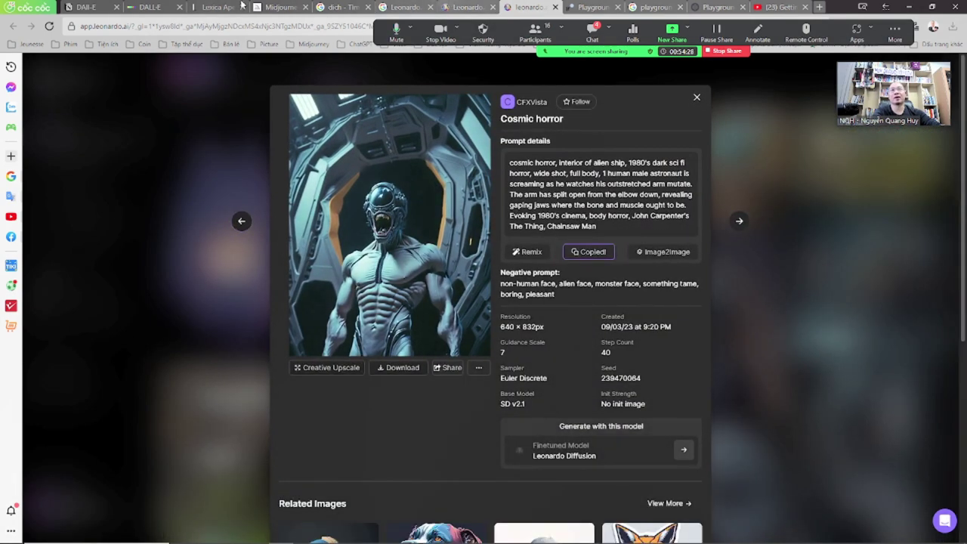
- Try to generate images in DALL-E from the copied cosmic horror prompt and review the response and prompt text
{"action": "left_click", "coordinate": [151, 7]}
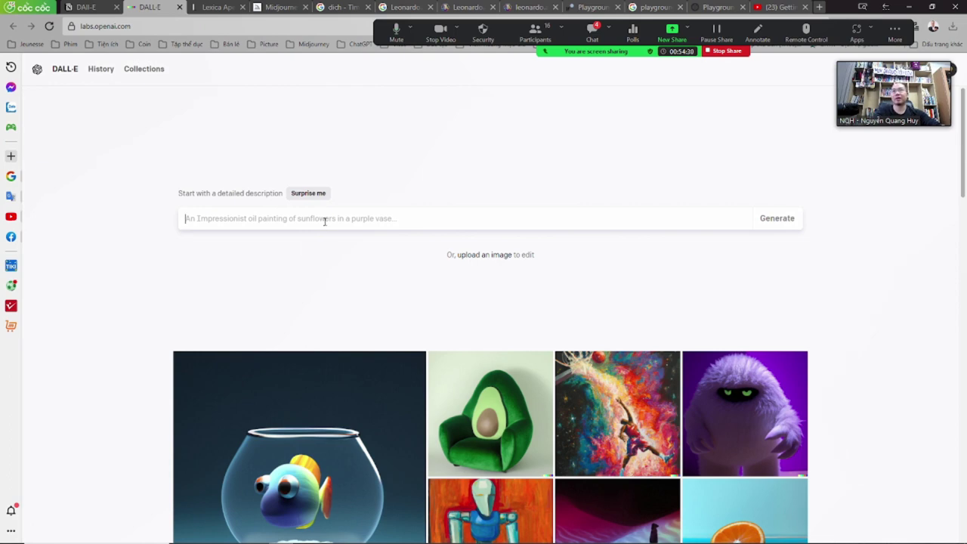
{"action": "left_click", "coordinate": [325, 221]}
{"action": "key", "text": "ctrl+v"}
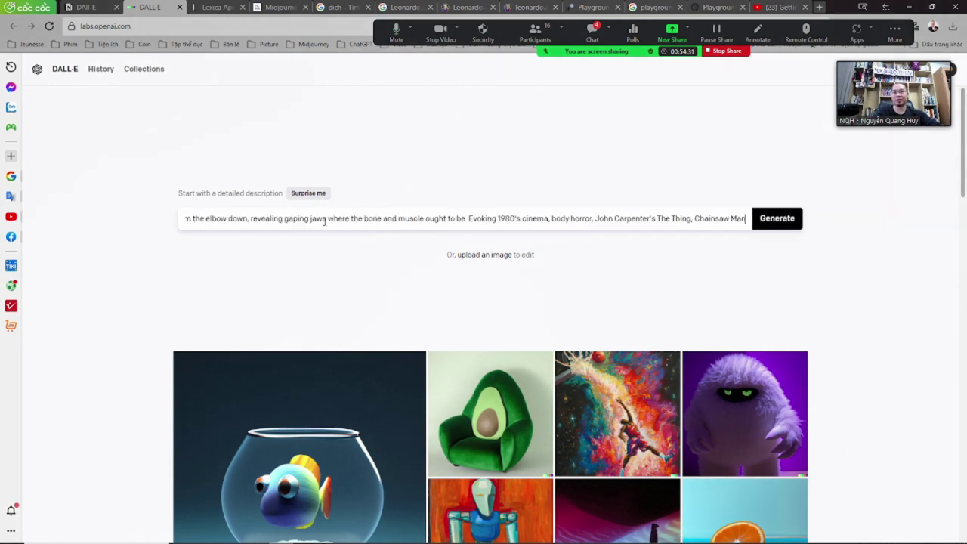
{"action": "left_click", "coordinate": [772, 219]}
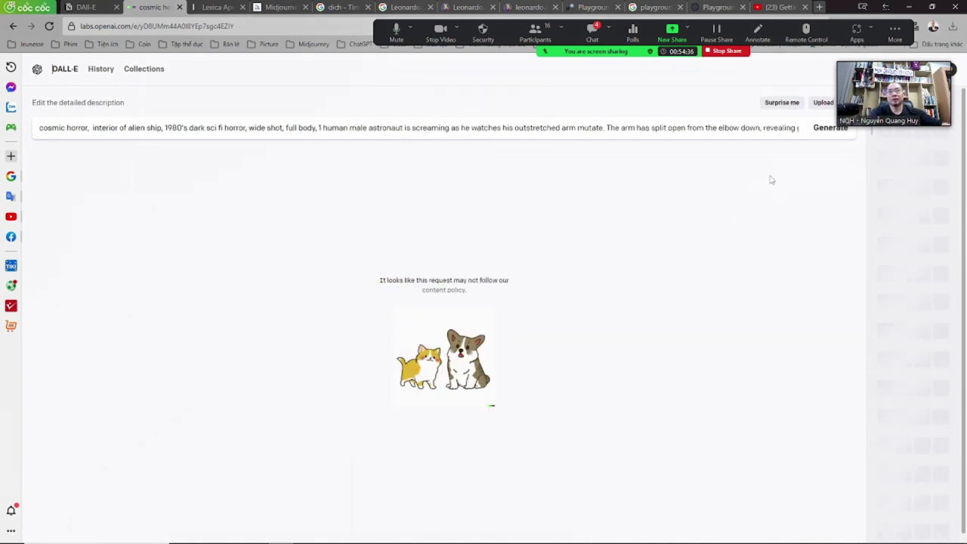
{"action": "left_click_drag", "start_coordinate": [384, 279], "coordinate": [442, 279]}
{"action": "left_click", "coordinate": [514, 127]}
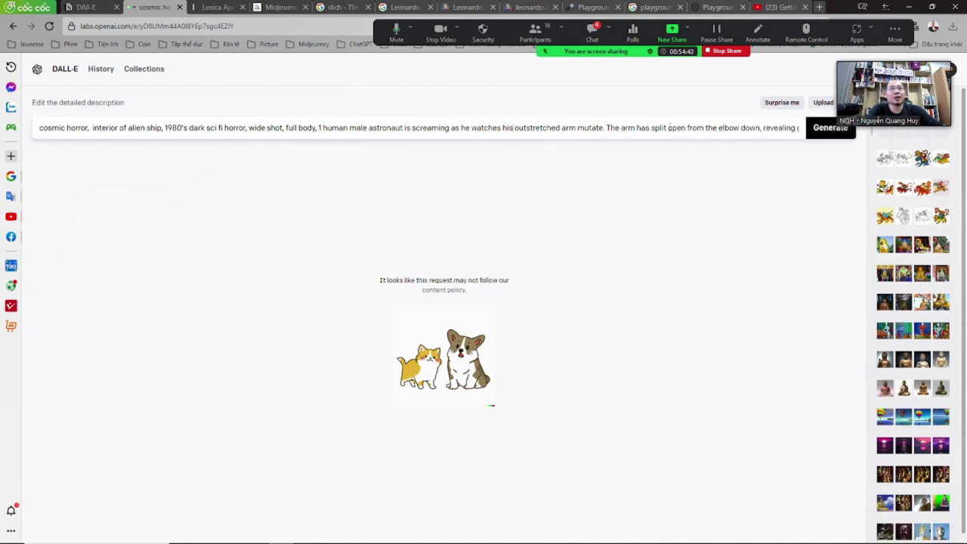
{"action": "left_click_drag", "start_coordinate": [636, 128], "coordinate": [1, 138]}
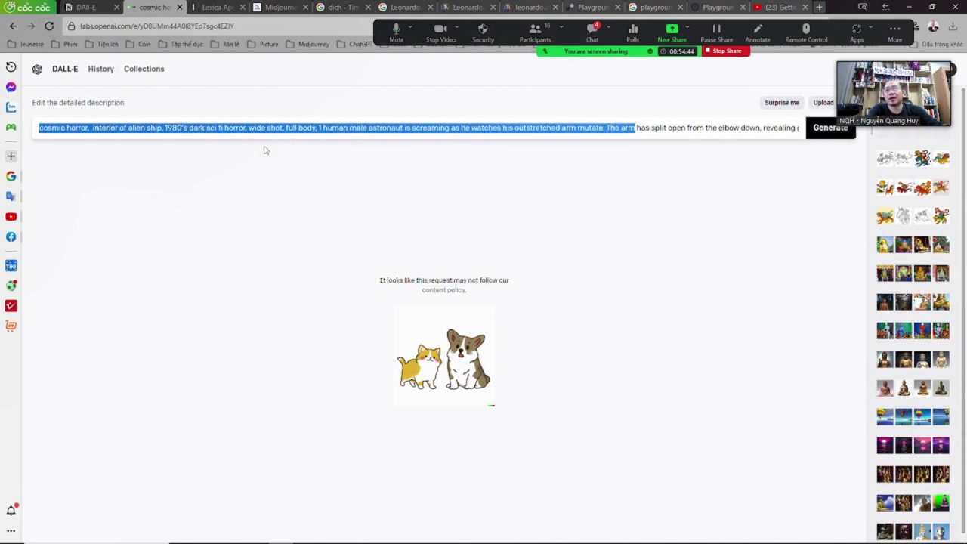
{"action": "left_click", "coordinate": [300, 130]}
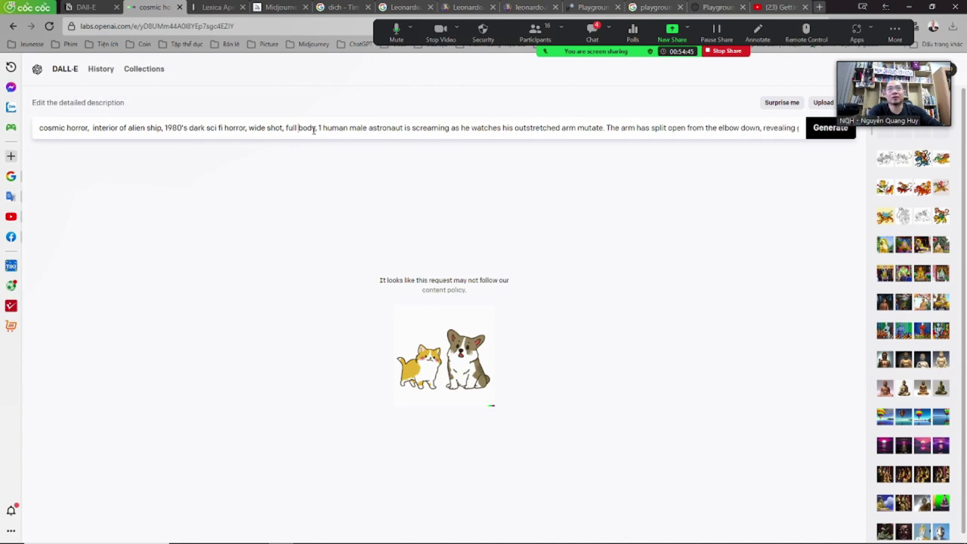
- Return to the Leonardo.Ai interior results, inspect the prompt details of the "Strybk" portrait and close them
{"action": "left_click", "coordinate": [459, 6]}
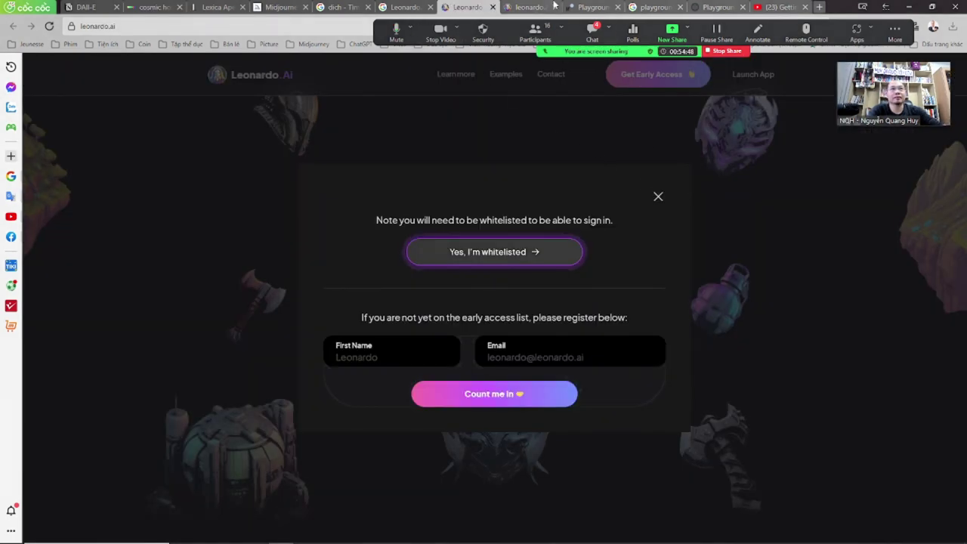
{"action": "left_click", "coordinate": [532, 7]}
{"action": "left_click", "coordinate": [720, 130]}
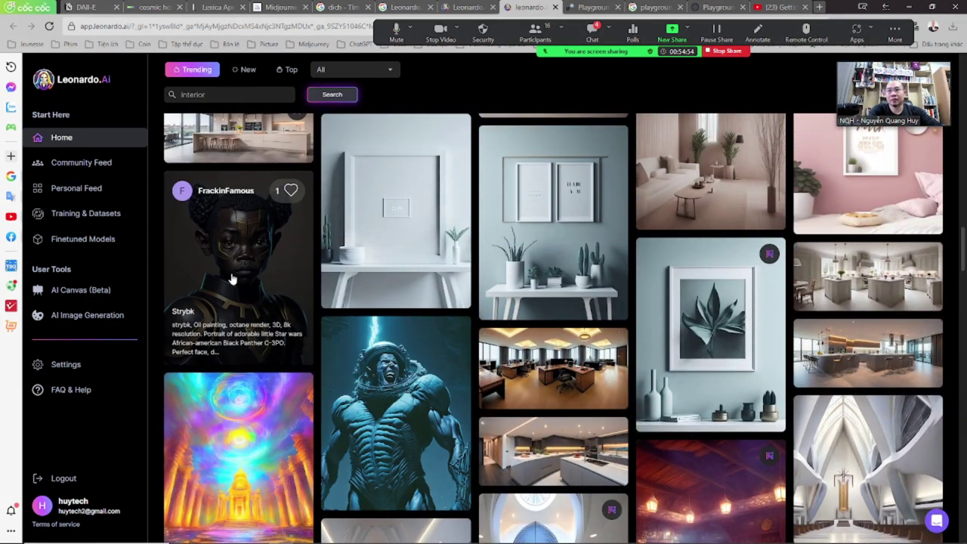
{"action": "left_click", "coordinate": [225, 325]}
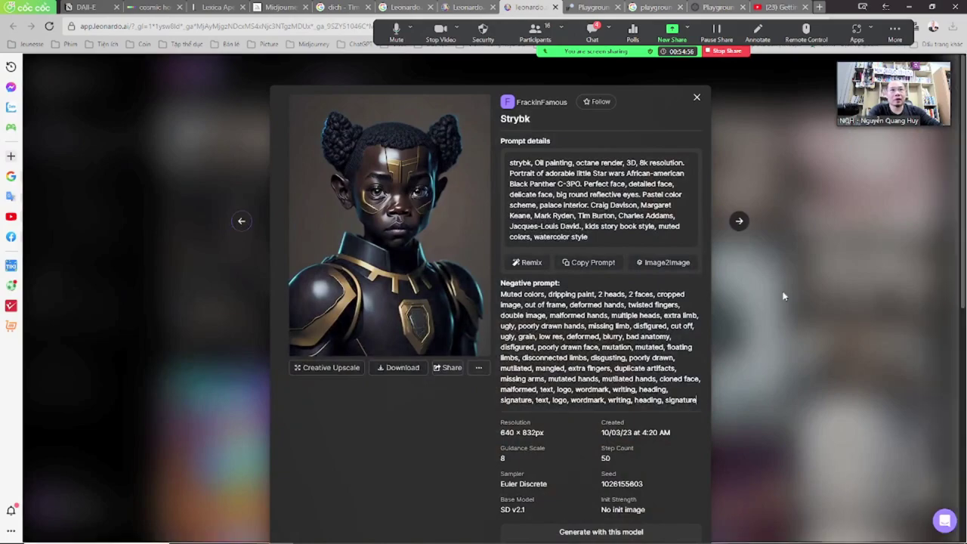
{"action": "left_click", "coordinate": [781, 296]}
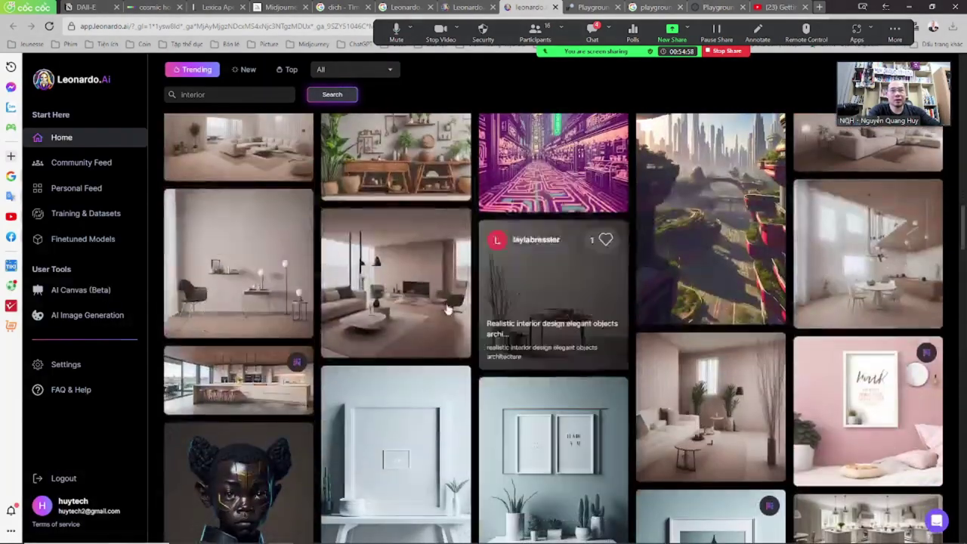
- Copy the prompt of the Leonardo living-room image with the fireplace and generate images from it in DALL-E
{"action": "left_click", "coordinate": [394, 287]}
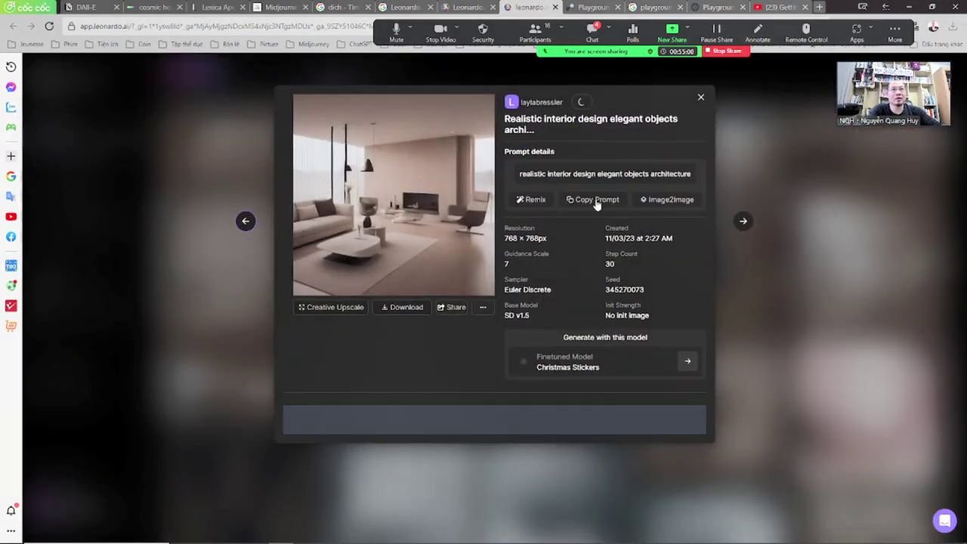
{"action": "left_click", "coordinate": [596, 201]}
{"action": "left_click", "coordinate": [168, 7]}
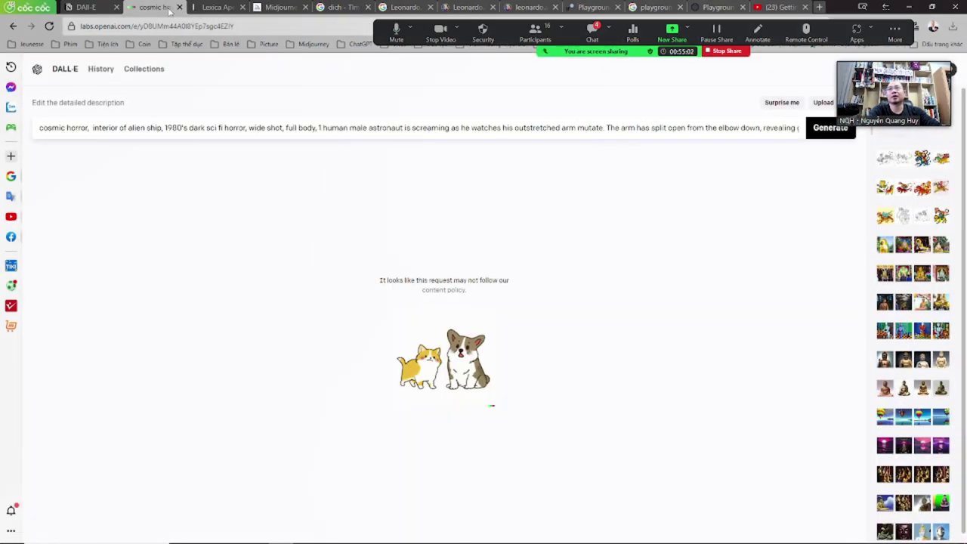
{"action": "triple_click", "coordinate": [410, 128]}
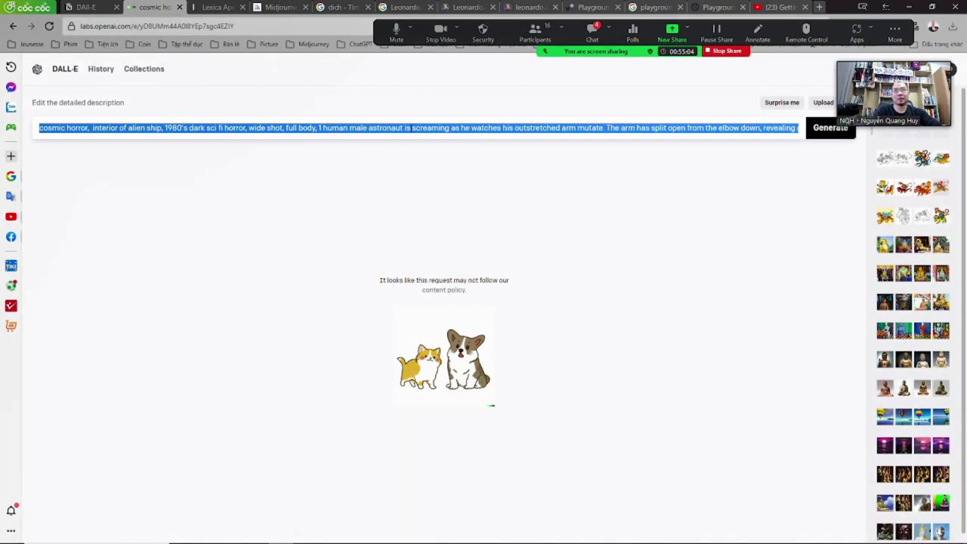
{"action": "key", "text": "ctrl+v"}
{"action": "left_click", "coordinate": [833, 128]}
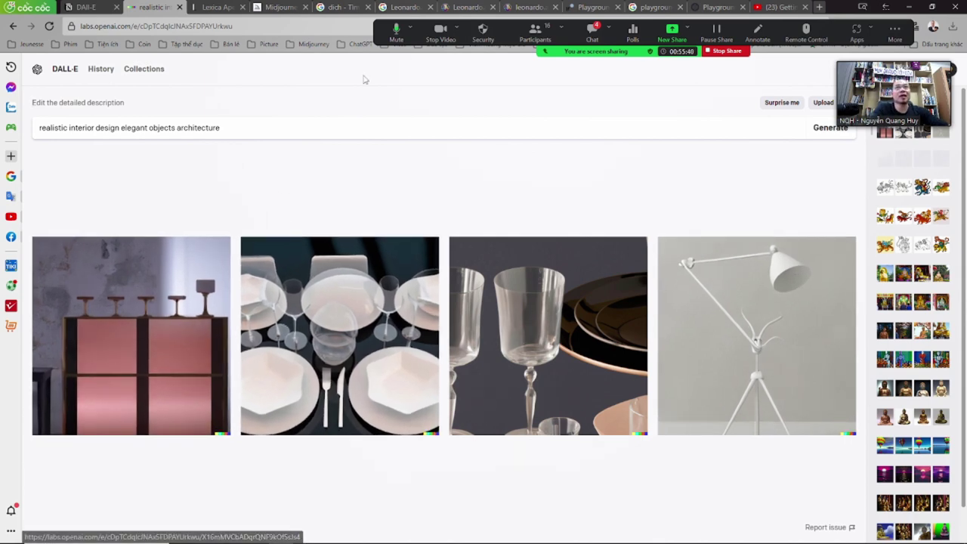
- Compare the original living-room image and its related images in Leonardo with the DALL-E results
{"action": "left_click", "coordinate": [484, 7]}
{"action": "left_click", "coordinate": [527, 7]}
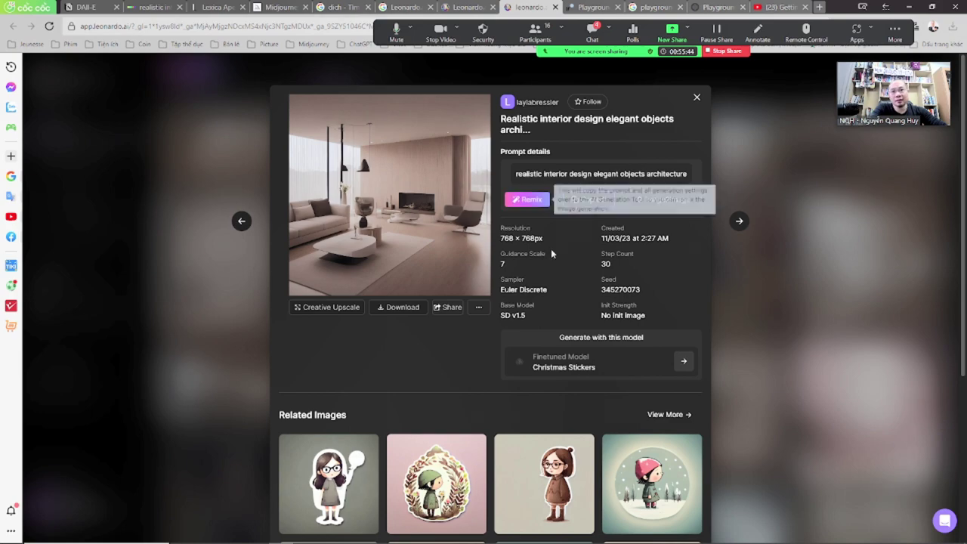
{"action": "scroll", "coordinate": [566, 302], "scroll_direction": "down", "scroll_amount": 3}
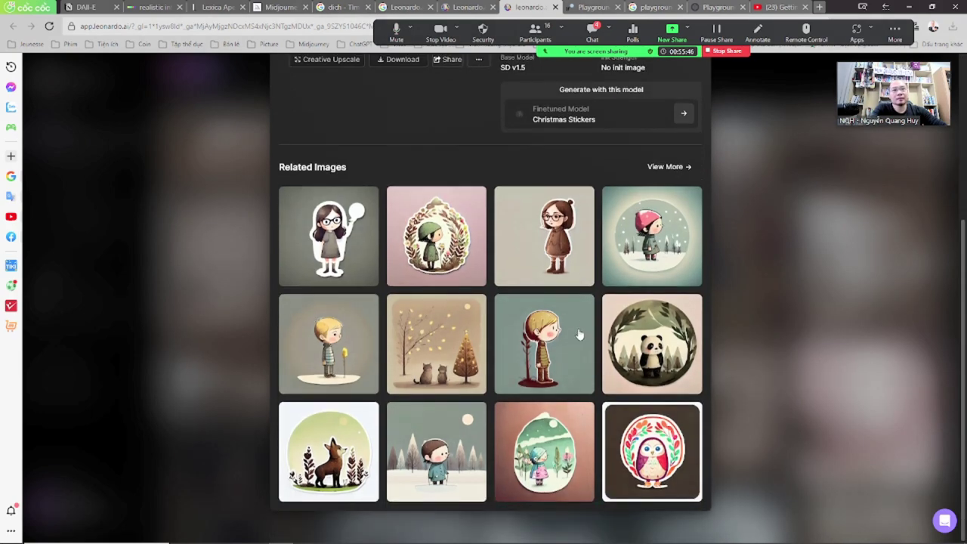
{"action": "scroll", "coordinate": [578, 333], "scroll_direction": "up", "scroll_amount": 3}
{"action": "left_click", "coordinate": [155, 7]}
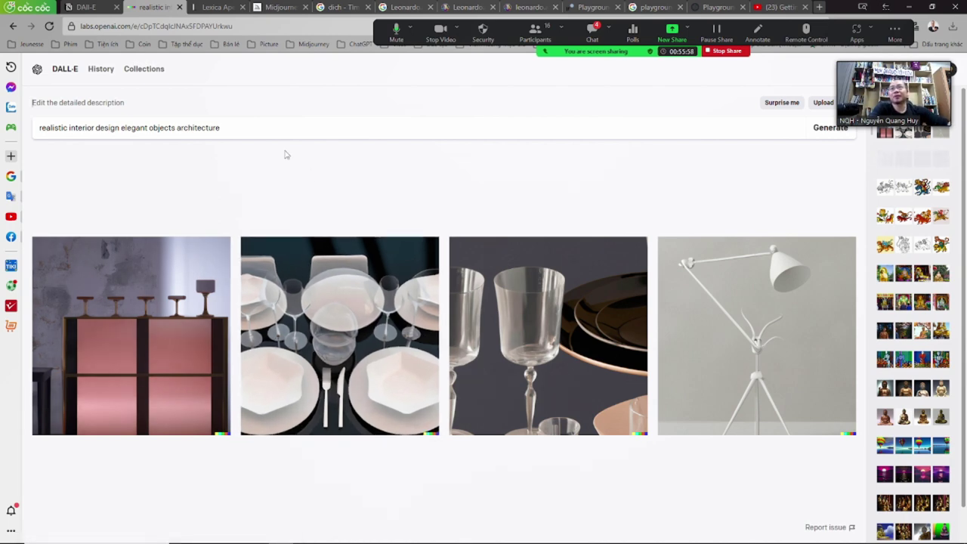
- Open the Text to Image link from the Canva page in the Notion ebook's Chapter VI, and close the DALL-E results
{"action": "left_click", "coordinate": [82, 6]}
{"action": "left_click", "coordinate": [180, 65]}
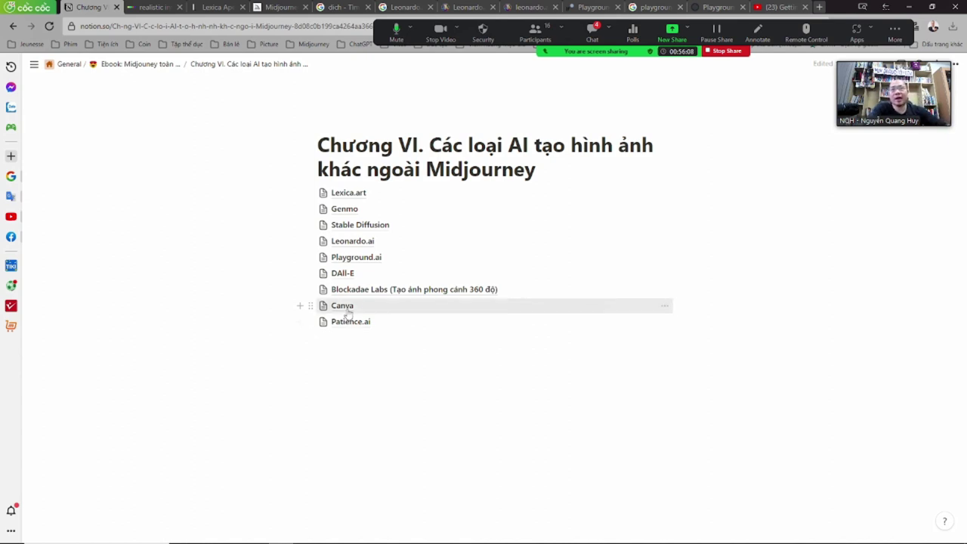
{"action": "left_click", "coordinate": [344, 306]}
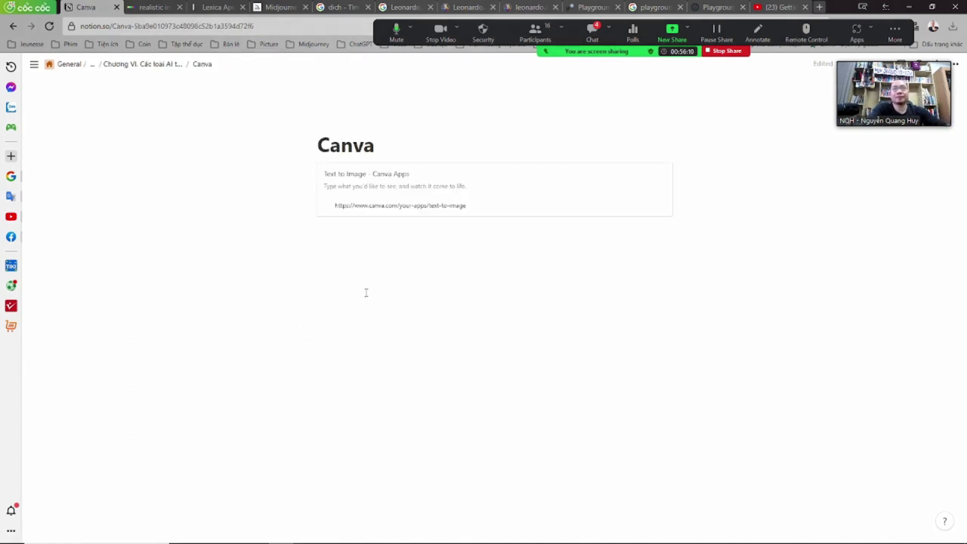
{"action": "left_click", "coordinate": [399, 197]}
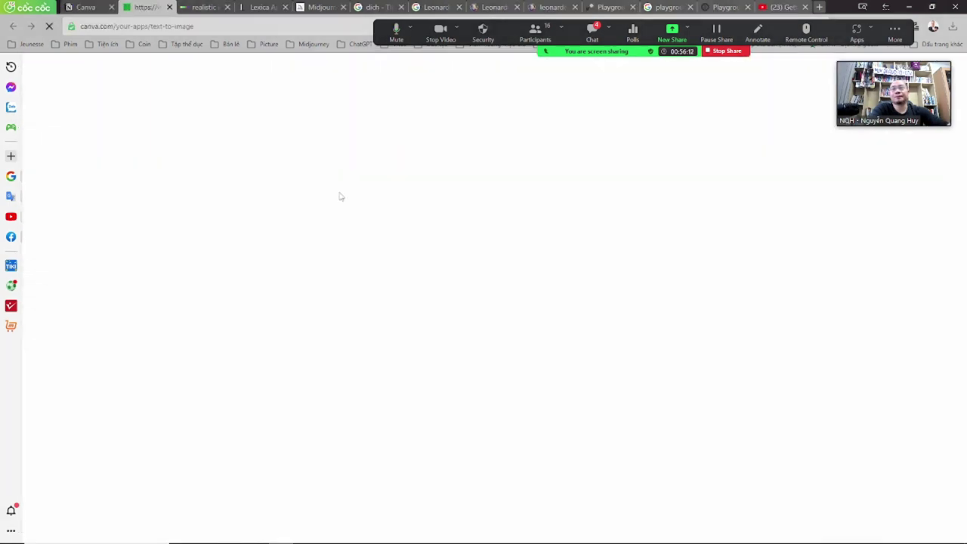
{"action": "left_click", "coordinate": [225, 7]}
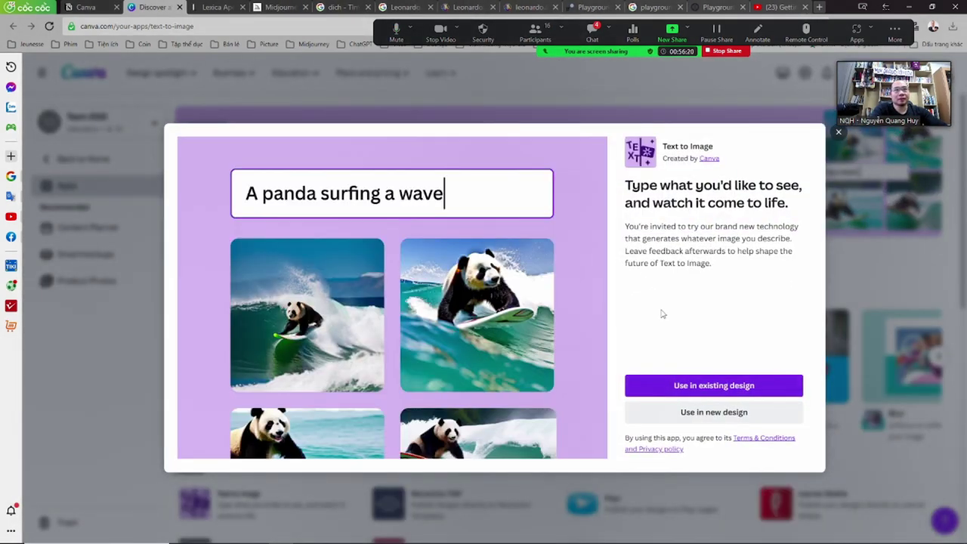
- Use Text to Image in a new Facebook Post (Landscape) design and select the Photo style
{"action": "left_click", "coordinate": [686, 412]}
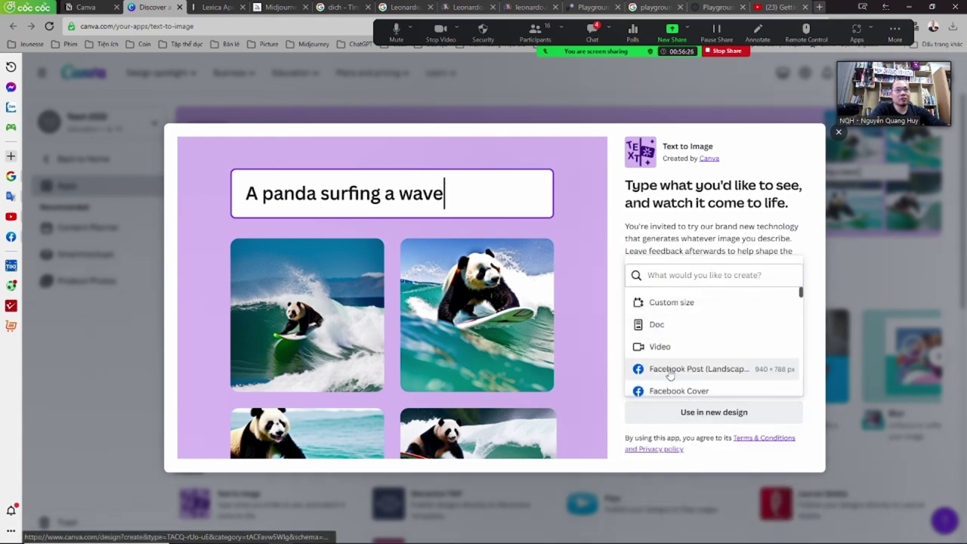
{"action": "left_click", "coordinate": [669, 369]}
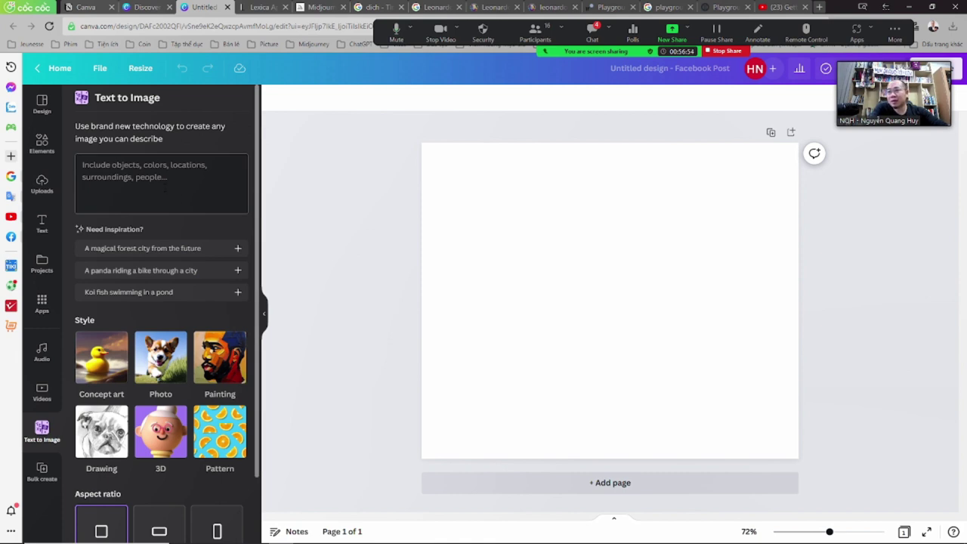
{"action": "left_click", "coordinate": [161, 354]}
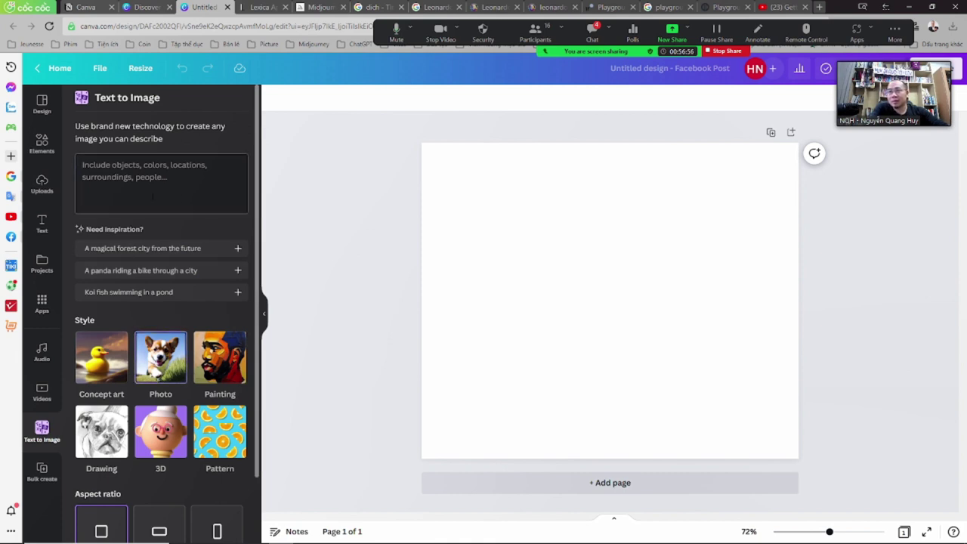
{"action": "left_click", "coordinate": [83, 164]}
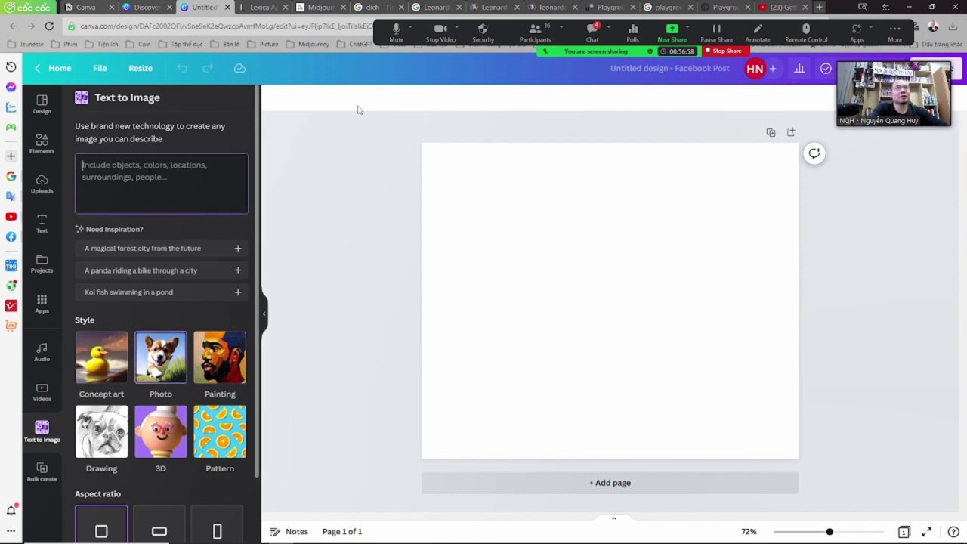
- Read the new messages in the Zoom meeting chat beside the design, and close the chat
{"action": "left_click", "coordinate": [592, 30]}
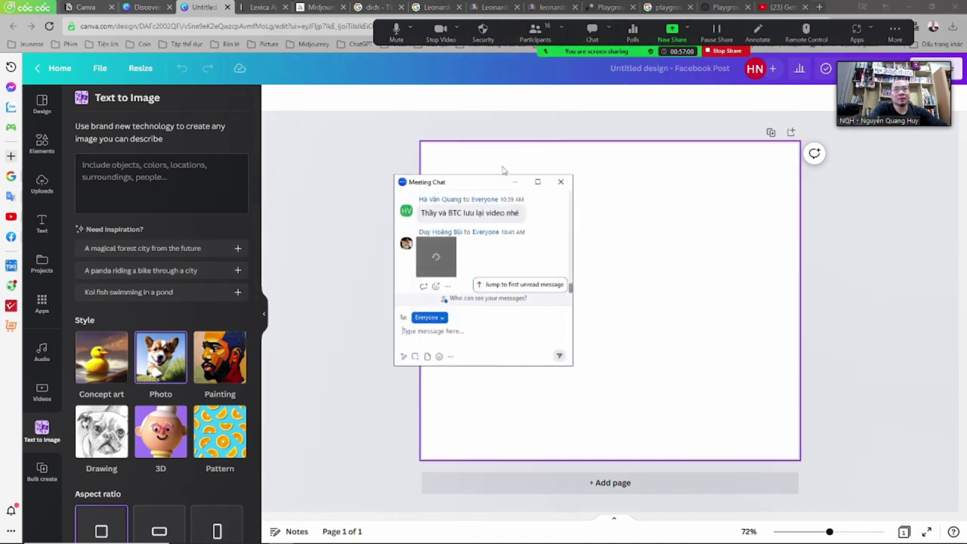
{"action": "left_click_drag", "start_coordinate": [484, 188], "coordinate": [853, 128]}
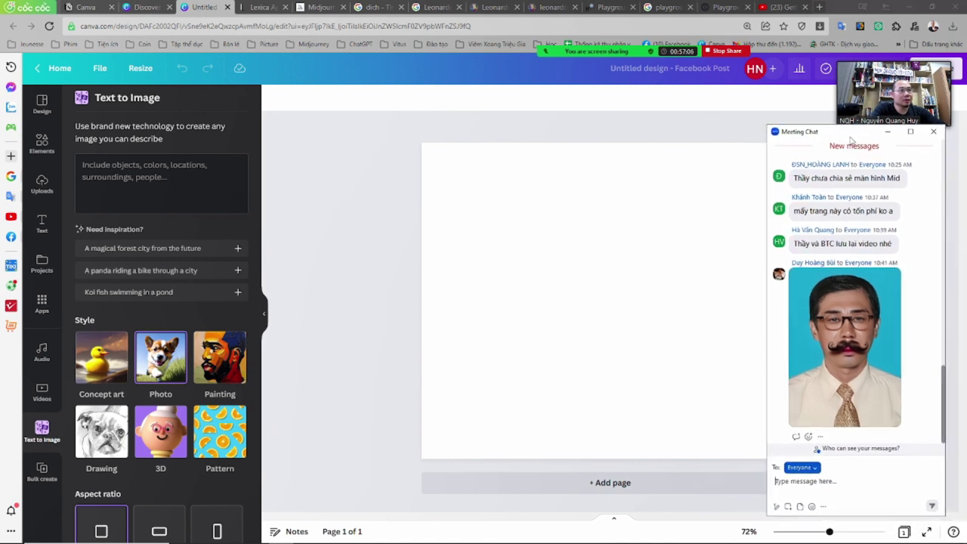
{"action": "left_click", "coordinate": [933, 132]}
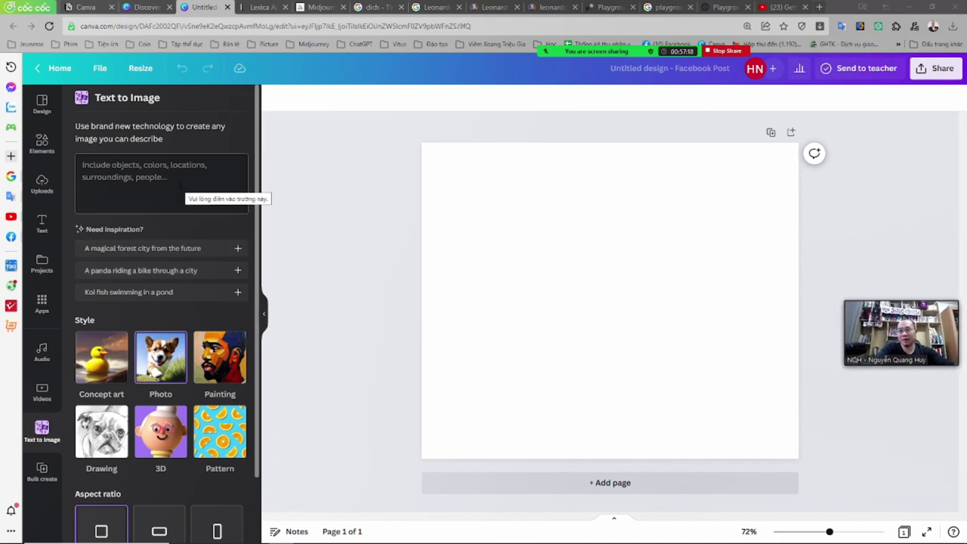
- Generate photo-style images from the prompt "a dog"
{"action": "left_click", "coordinate": [181, 186]}
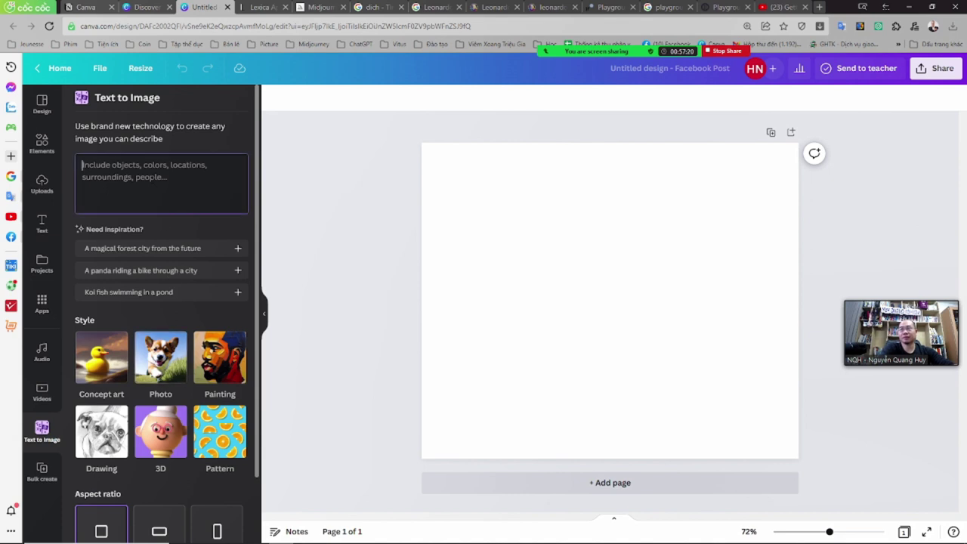
{"action": "type", "text": "a do"}
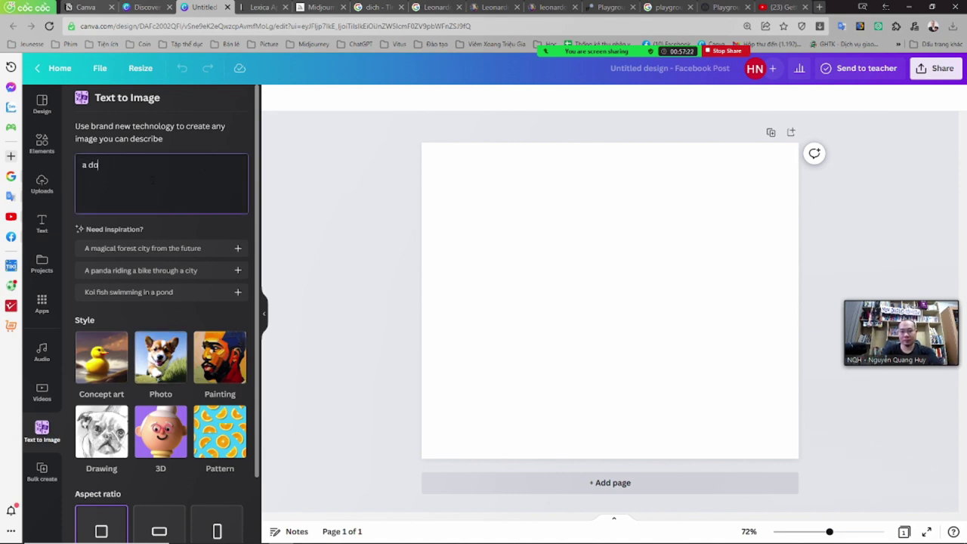
{"action": "type", "text": "g"}
{"action": "key", "text": "Return"}
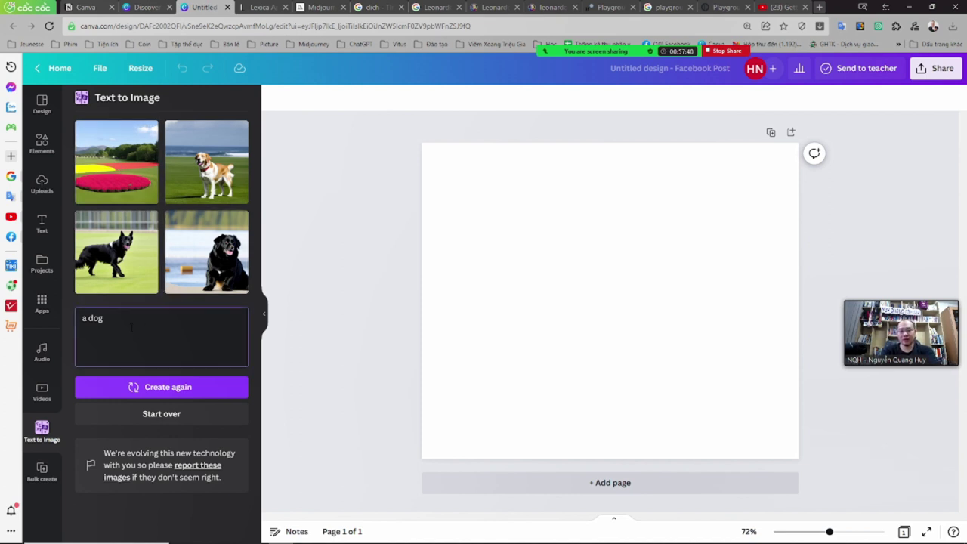
- Extend the prompt to "a dog and a cat playing in a playground" and generate the images again
{"action": "type", "text": "and a cat playing in"}
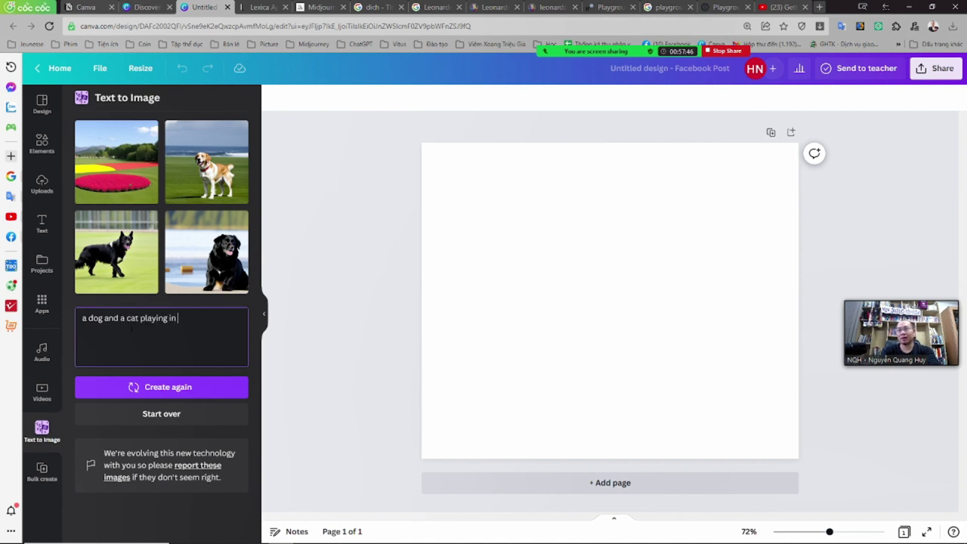
{"action": "type", "text": "pl"}
{"action": "type", "text": "ayground"}
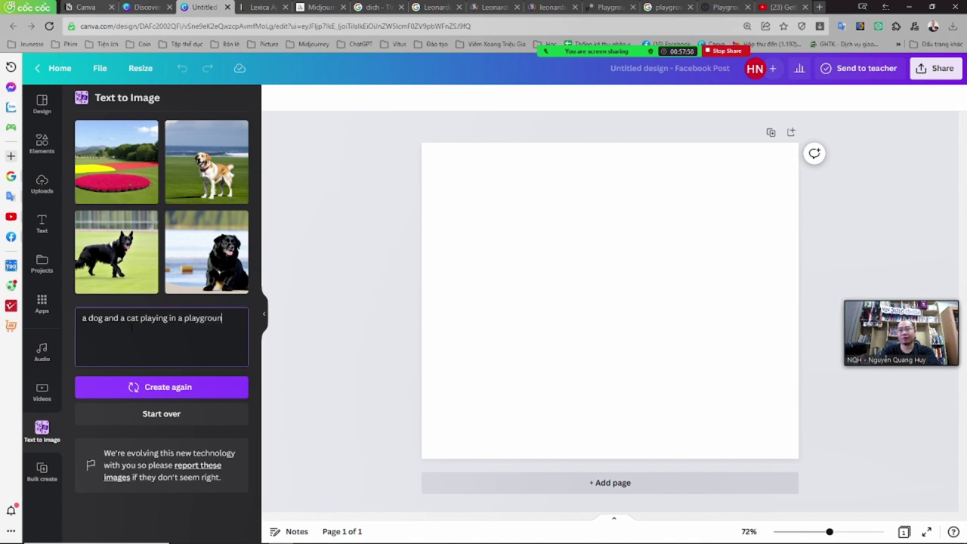
{"action": "key", "text": "Return"}
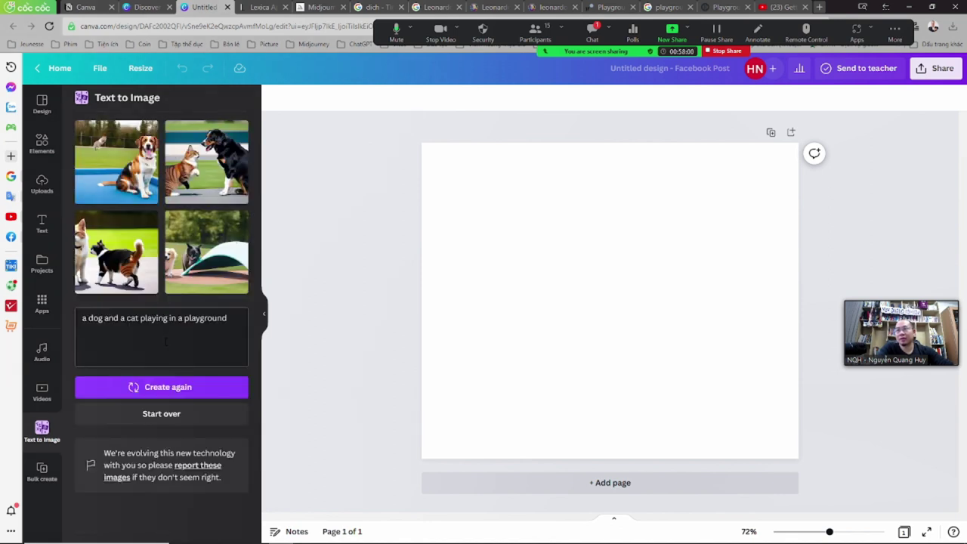
- Change the prompt to "a dog with full of flower" and generate a new set of images
{"action": "left_click_drag", "start_coordinate": [104, 318], "coordinate": [226, 318]}
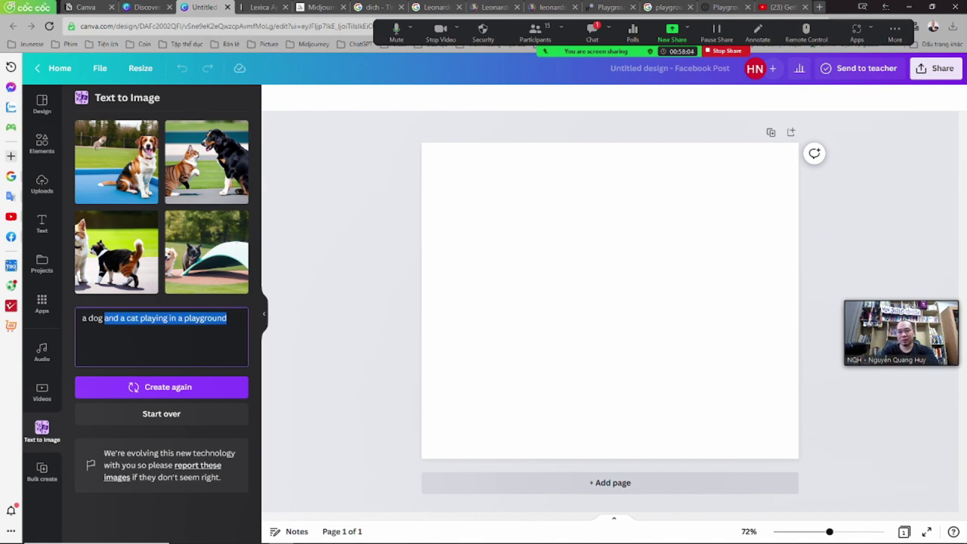
{"action": "type", "text": "ww"}
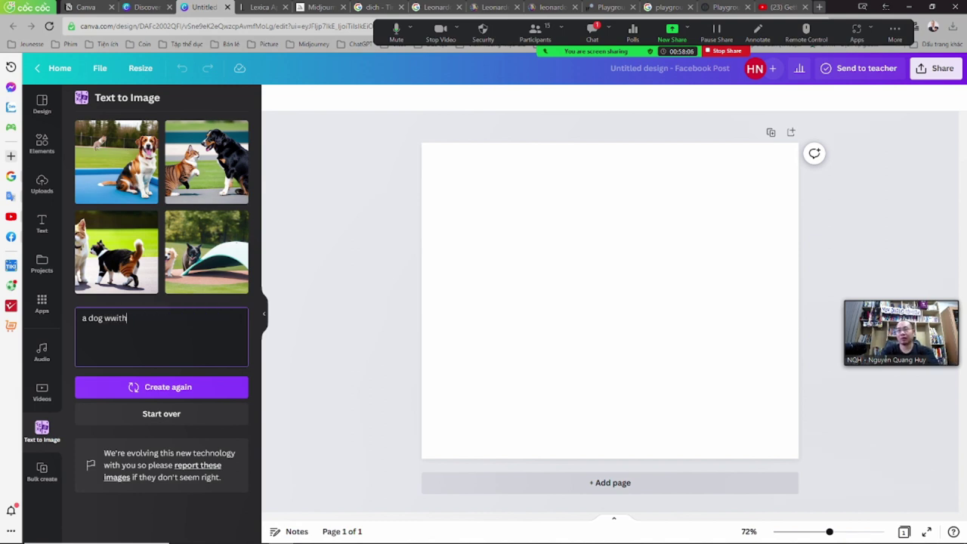
{"action": "key", "text": "BackSpace"}
{"action": "type", "text": "ith full of flower"}
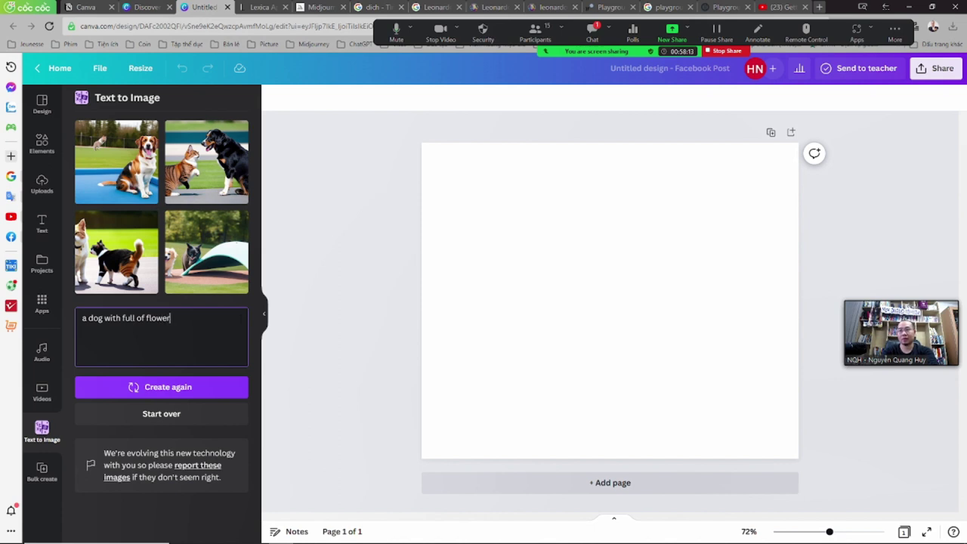
{"action": "key", "text": "Return"}
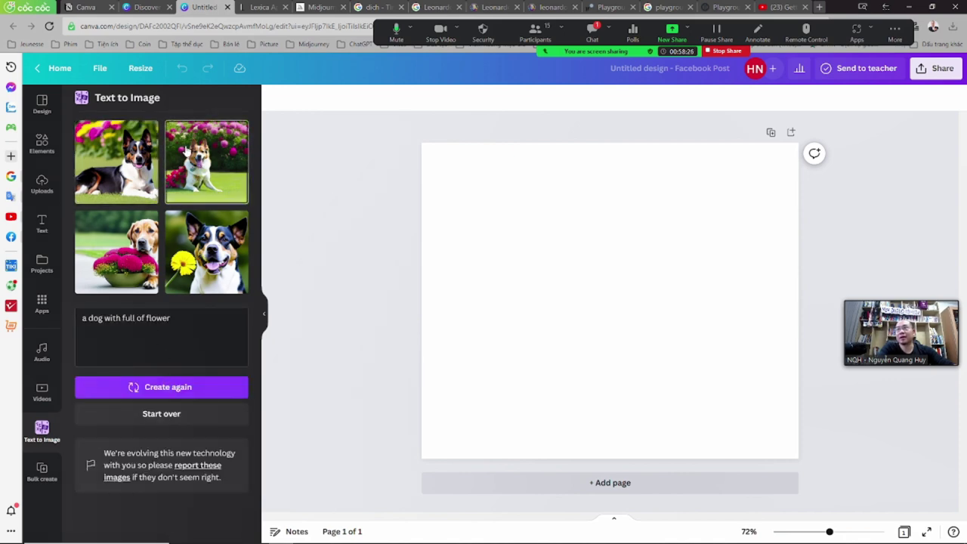
- Add the dog sitting among pink flowers and the dog behind the flower bowl to the page
{"action": "left_click_drag", "start_coordinate": [188, 170], "coordinate": [575, 352]}
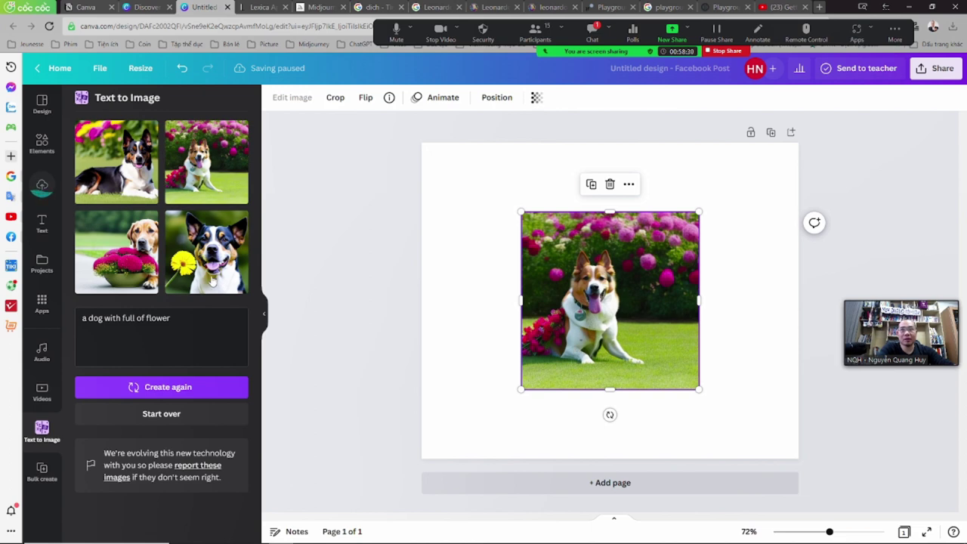
{"action": "left_click", "coordinate": [148, 283]}
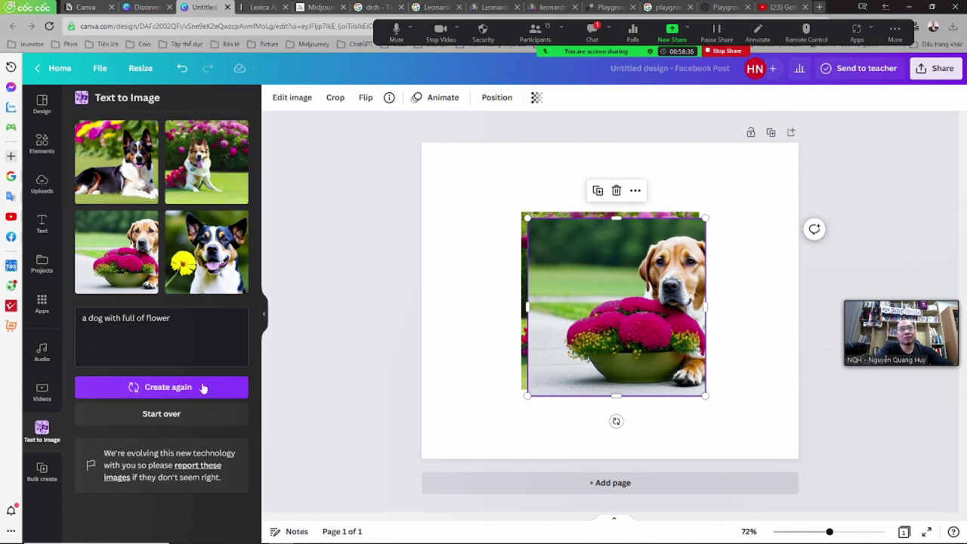
- Check the Zoom meeting chat and the computer's speaker volume
{"action": "left_click", "coordinate": [589, 31]}
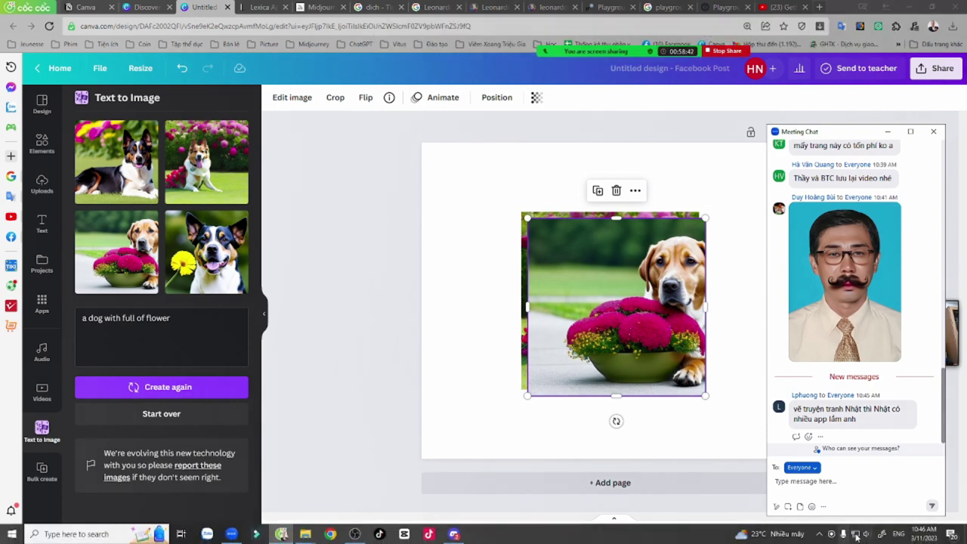
{"action": "left_click", "coordinate": [866, 534]}
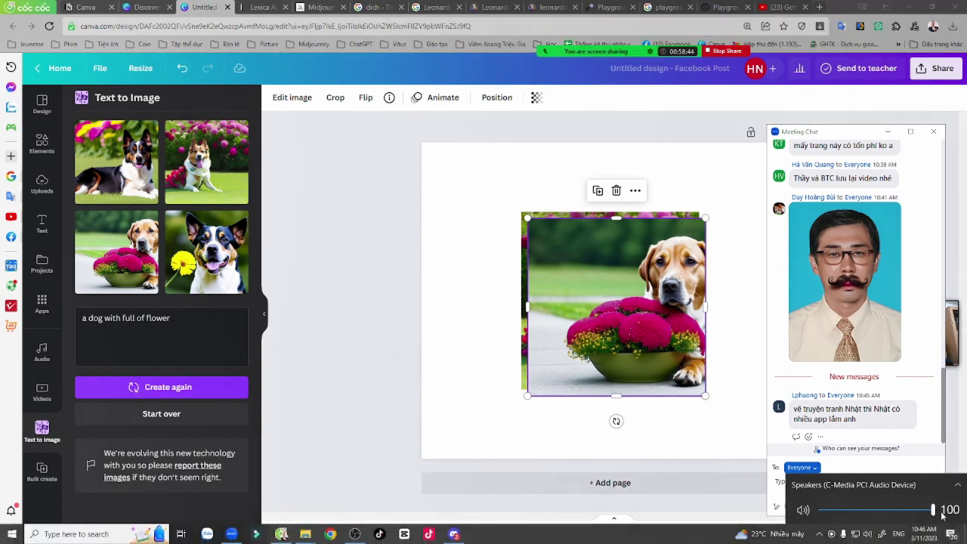
{"action": "left_click", "coordinate": [350, 404]}
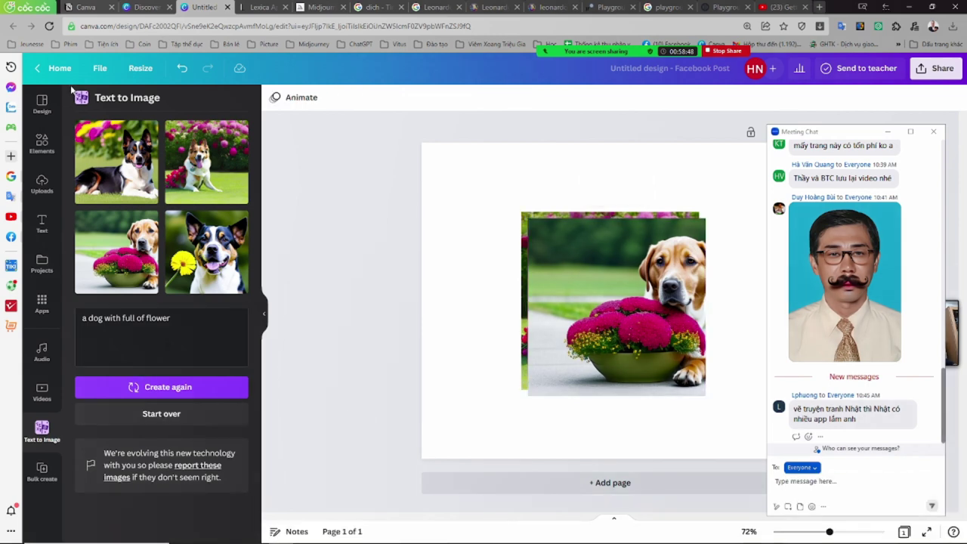
- Start over in Text to Image, choose the Drawing style, and close the Zoom meeting chat
{"action": "left_click", "coordinate": [173, 416]}
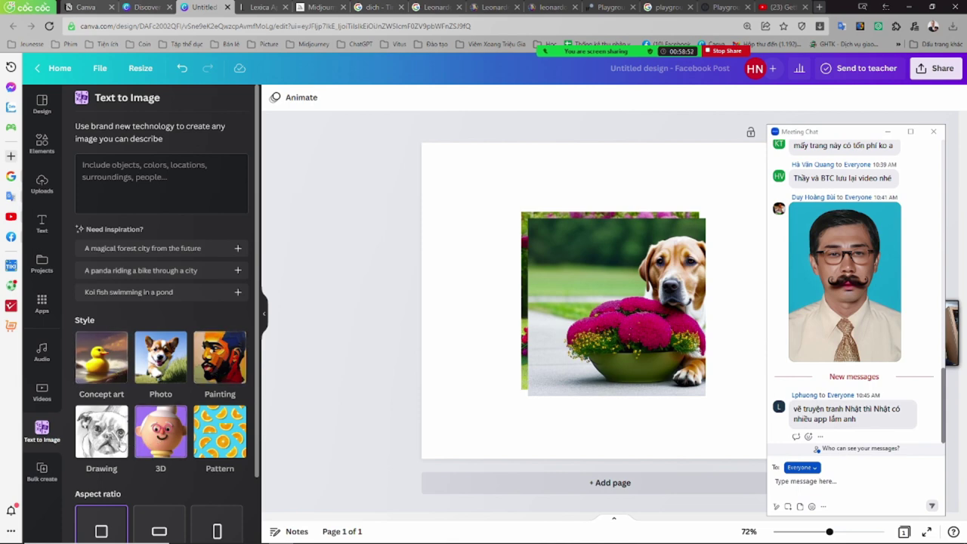
{"action": "left_click", "coordinate": [104, 444]}
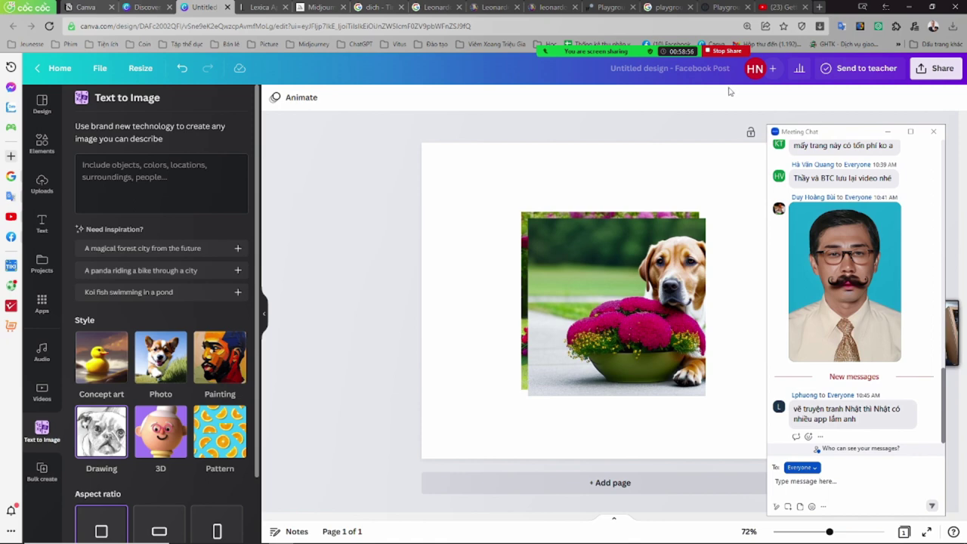
{"action": "left_click", "coordinate": [934, 133]}
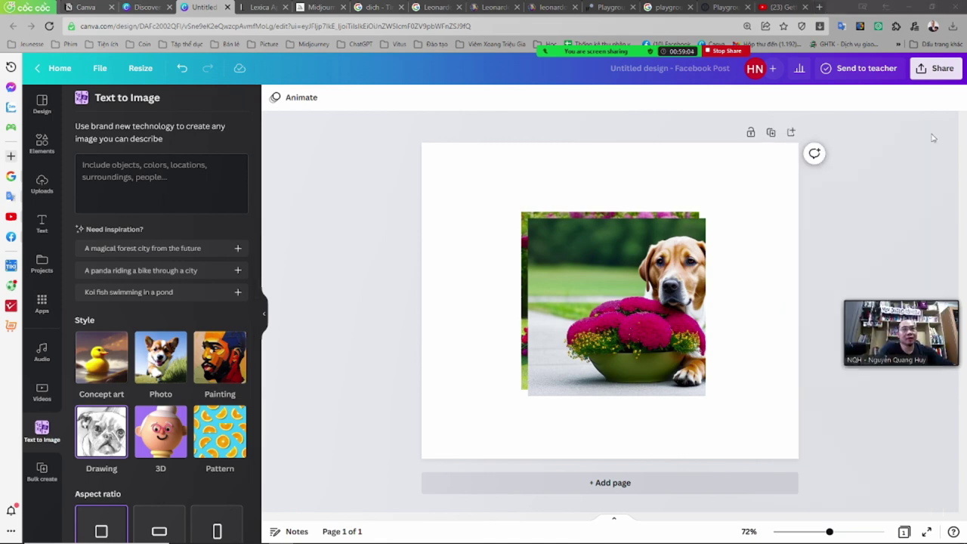
{"action": "scroll", "coordinate": [173, 433], "scroll_direction": "down", "scroll_amount": 1}
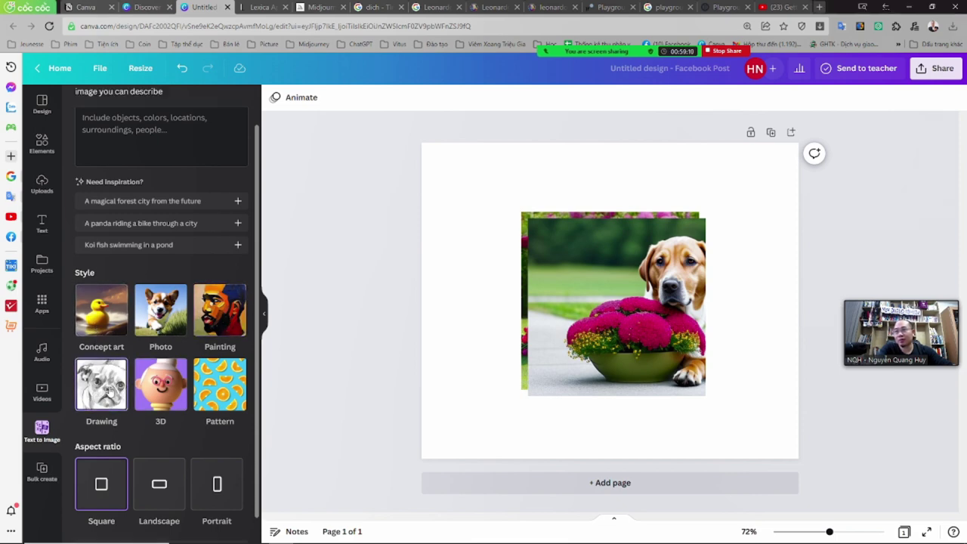
{"action": "scroll", "coordinate": [106, 393], "scroll_direction": "up", "scroll_amount": 1}
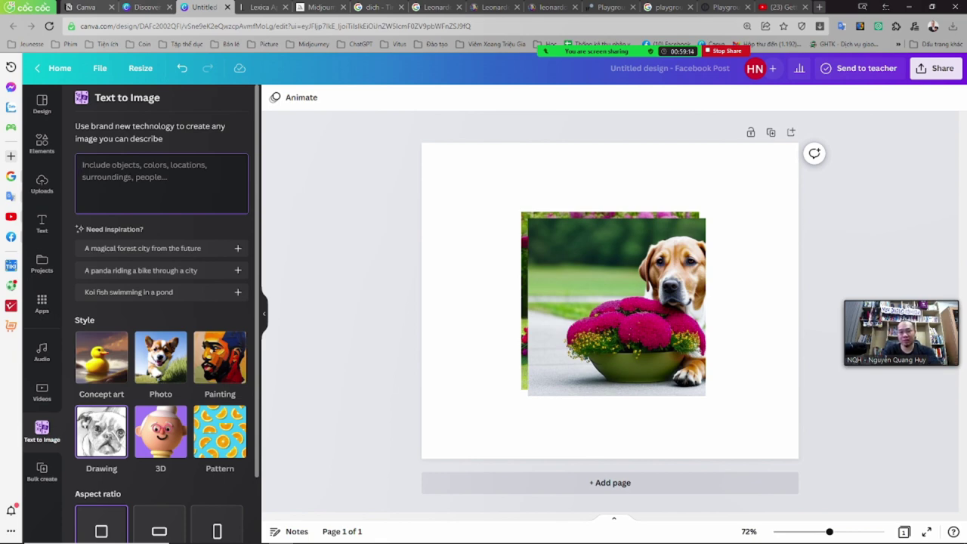
- Enter the prompt "a beautifyll girl, comic book" and generate the images in Square aspect ratio
{"action": "type", "text": "a"}
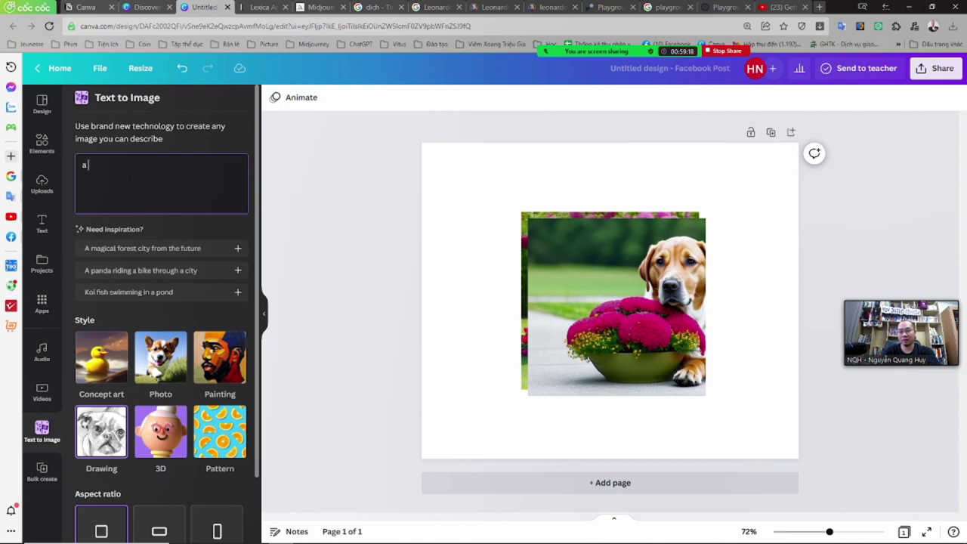
{"action": "type", "text": "uti"}
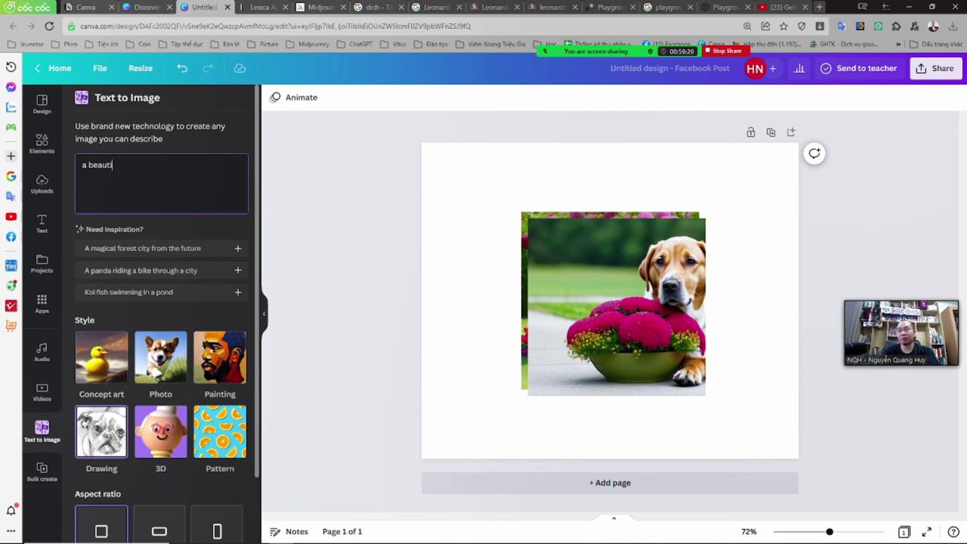
{"action": "type", "text": "full"}
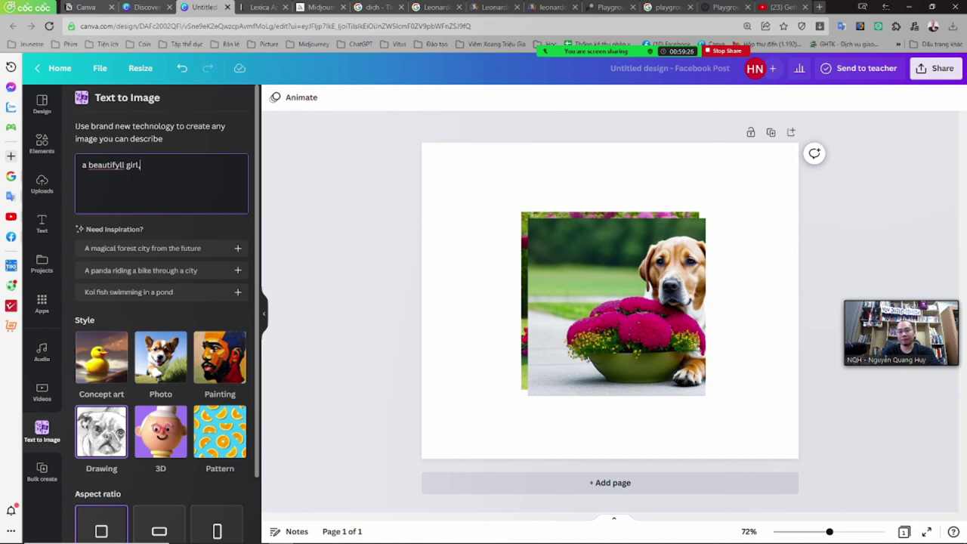
{"action": "type", "text": " girl, comic book"}
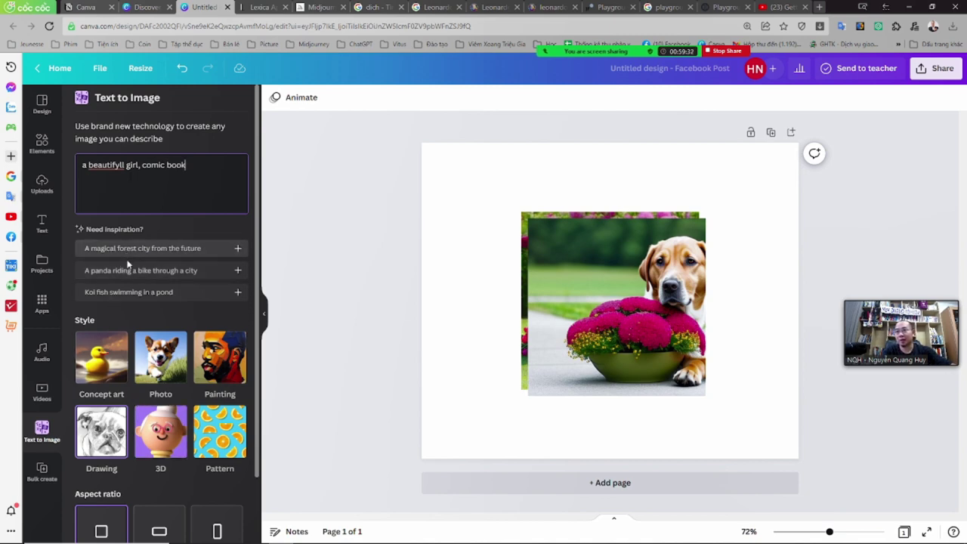
{"action": "scroll", "coordinate": [108, 343], "scroll_direction": "down", "scroll_amount": 2}
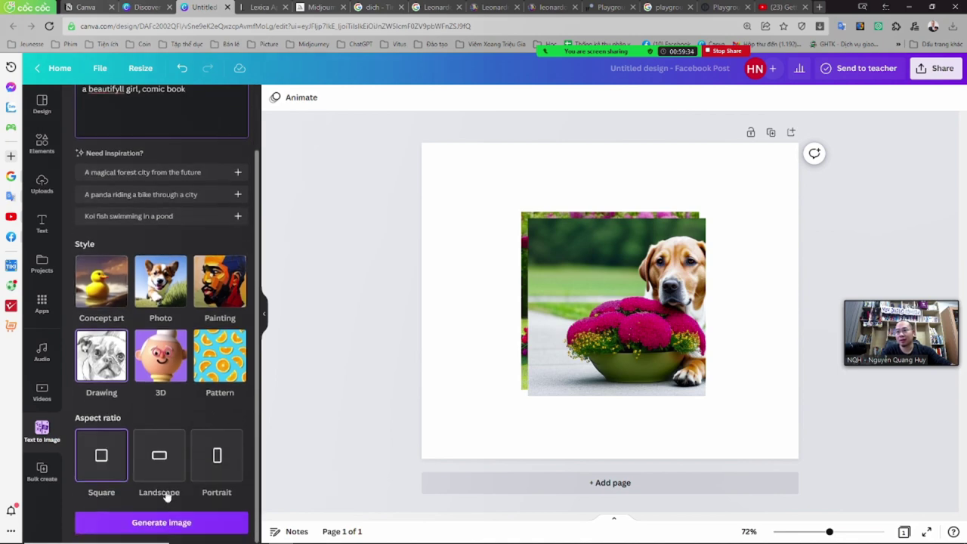
{"action": "left_click", "coordinate": [160, 523]}
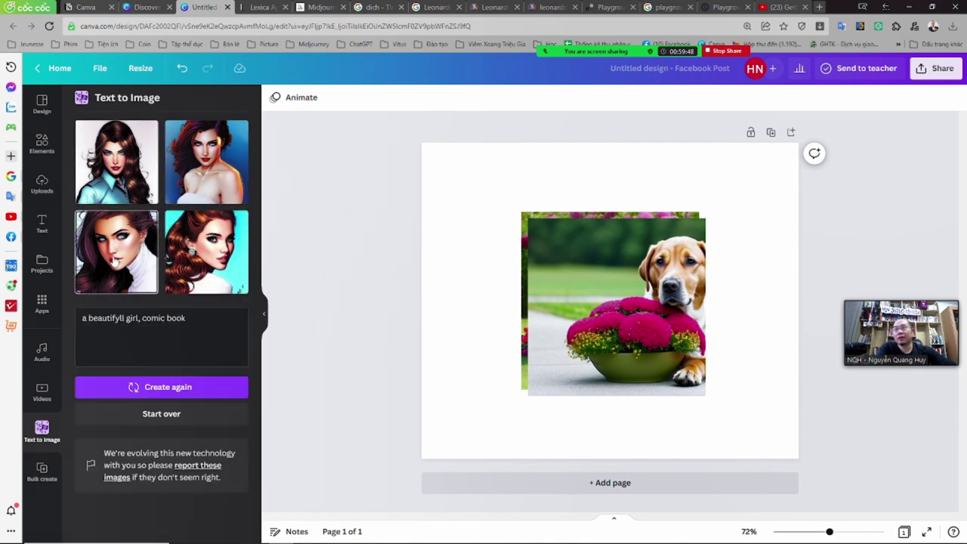
- Add the image of the girl in the white turtleneck to the page and enlarge it over the dog pictures
{"action": "left_click_drag", "start_coordinate": [548, 284], "coordinate": [548, 284]}
{"action": "left_click_drag", "start_coordinate": [660, 362], "coordinate": [602, 324]}
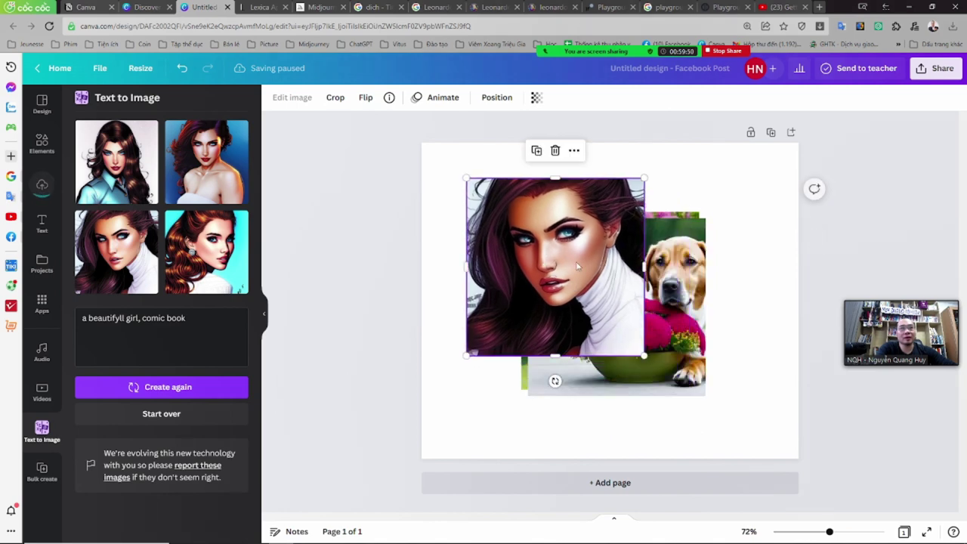
{"action": "left_click_drag", "start_coordinate": [644, 355], "coordinate": [638, 318]}
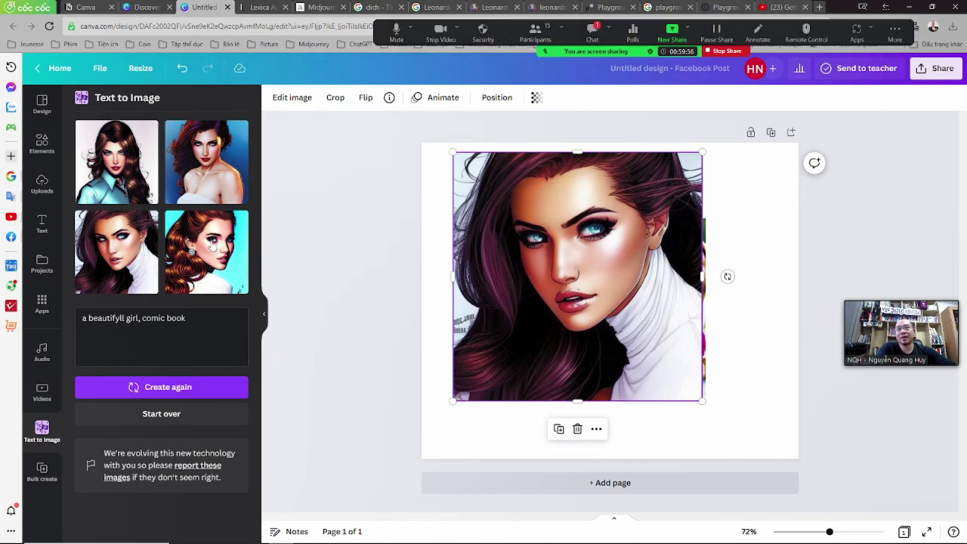
{"action": "left_click", "coordinate": [340, 252]}
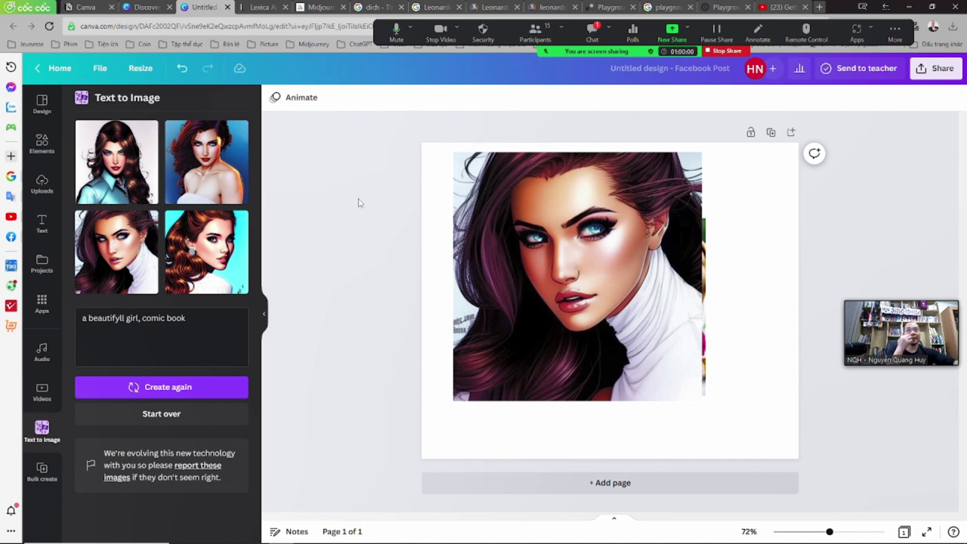
- Return to the Notion ebook and open the Chương VI page listing AI image generators other than Midjourney
{"action": "left_click", "coordinate": [85, 7]}
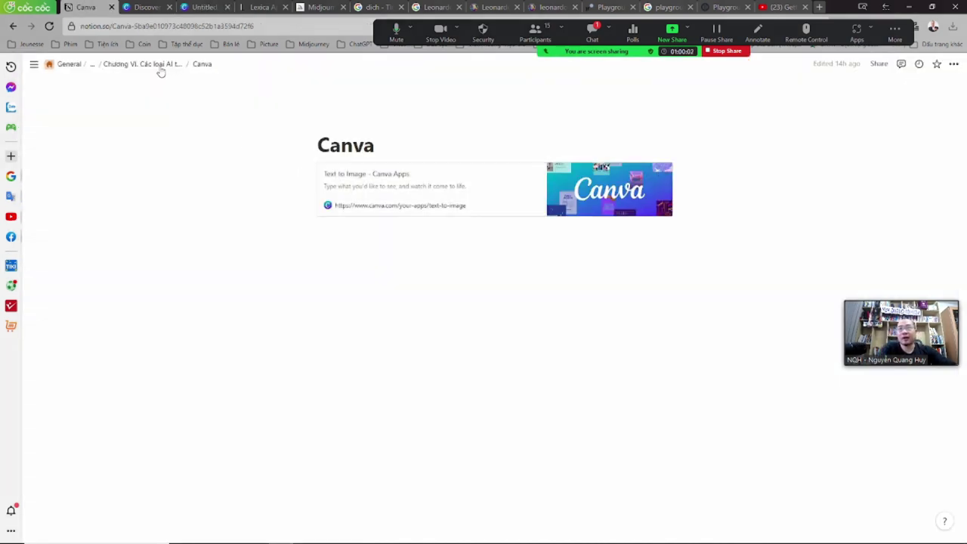
{"action": "left_click", "coordinate": [144, 64]}
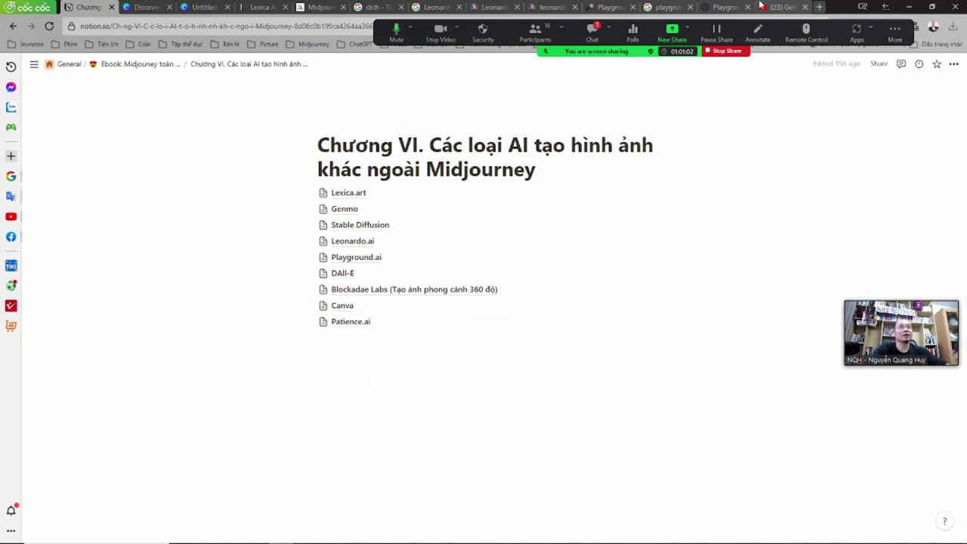
- Try to open the website runaway.ai in a new browser tab
{"action": "left_click", "coordinate": [821, 8]}
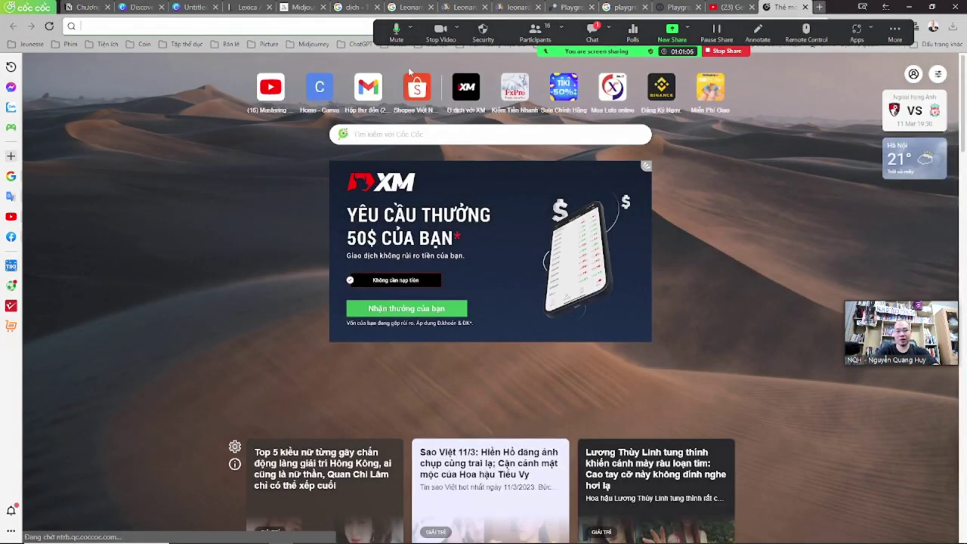
{"action": "type", "text": "runw"}
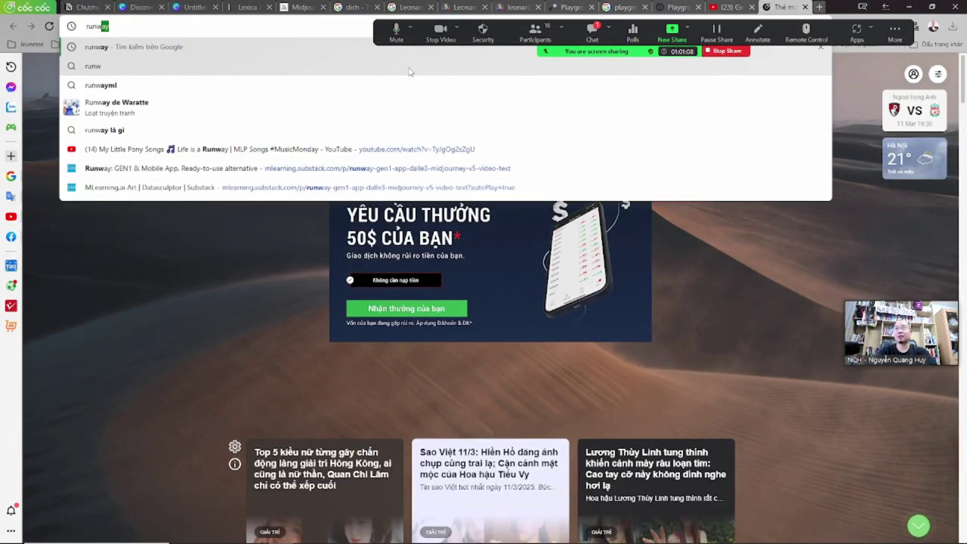
{"action": "key", "text": "BackSpace"}
{"action": "key", "text": "BackSpace"}
{"action": "key", "text": "BackSpace"}
{"action": "type", "text": "aw"}
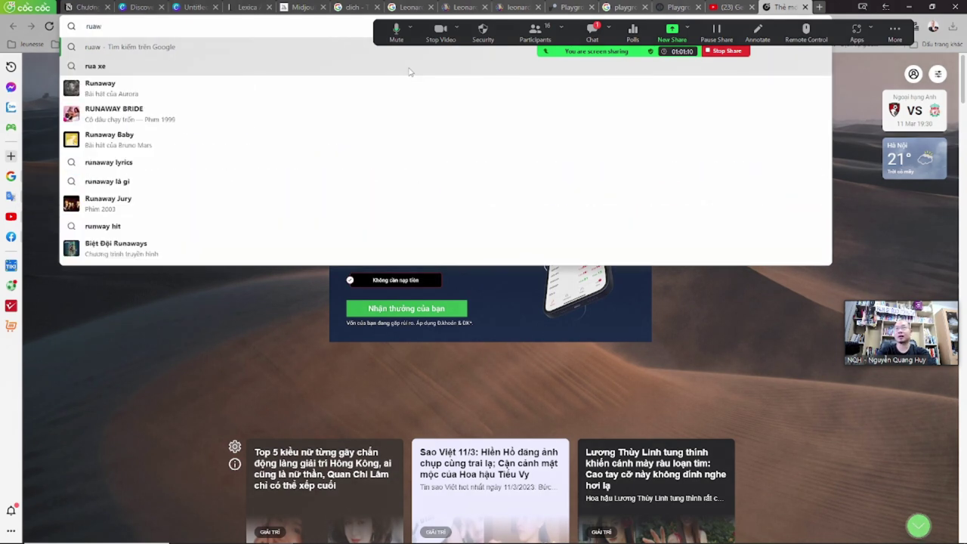
{"action": "key", "text": "BackSpace"}
{"action": "key", "text": "BackSpace"}
{"action": "key", "text": "BackSpace"}
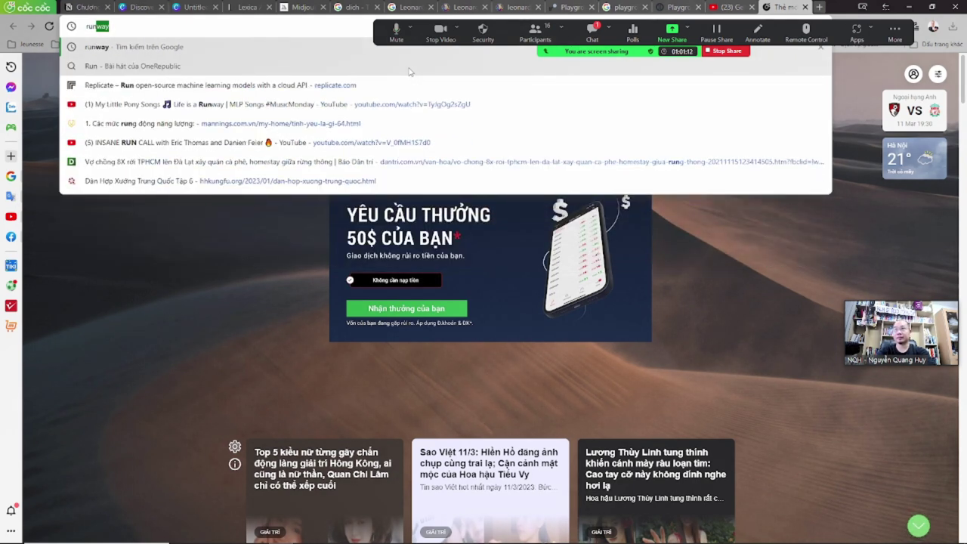
{"action": "type", "text": "unaway"}
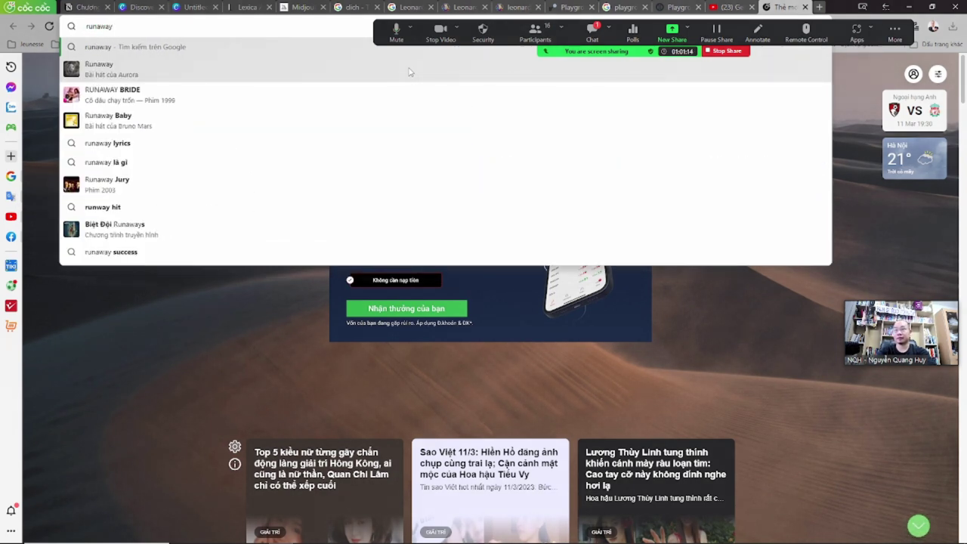
{"action": "type", "text": ".ai"}
{"action": "key", "text": "Return"}
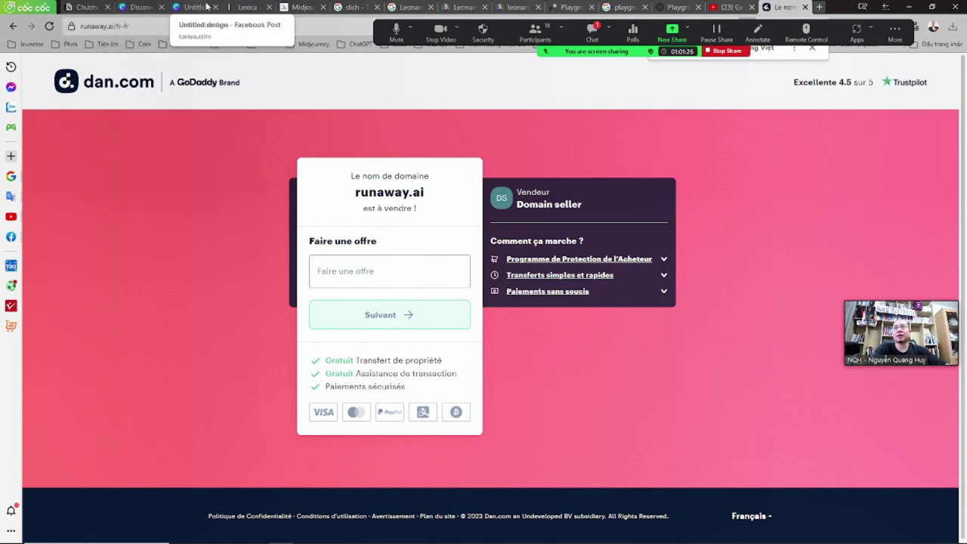
- Open the bookmarked Patience.ai page "Create art with 30+ AI models & styles" from the Picture bookmarks
{"action": "left_click", "coordinate": [266, 43]}
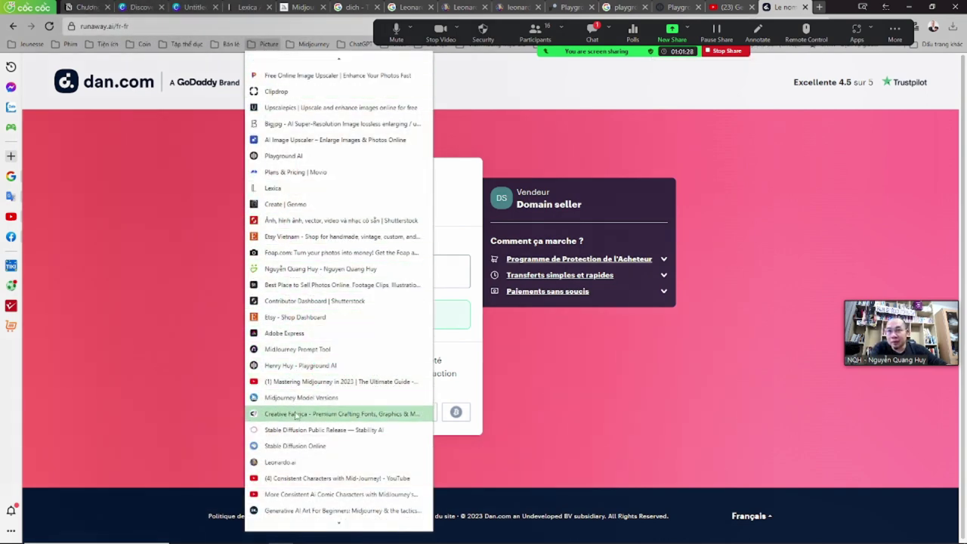
{"action": "scroll", "coordinate": [302, 424], "scroll_direction": "down", "scroll_amount": 1}
{"action": "scroll", "coordinate": [310, 446], "scroll_direction": "down", "scroll_amount": 5}
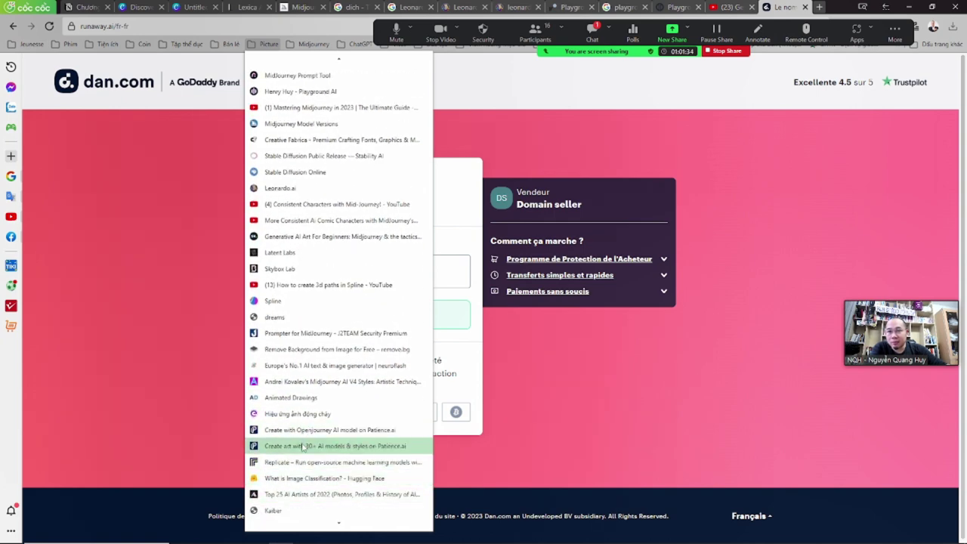
{"action": "left_click", "coordinate": [302, 446]}
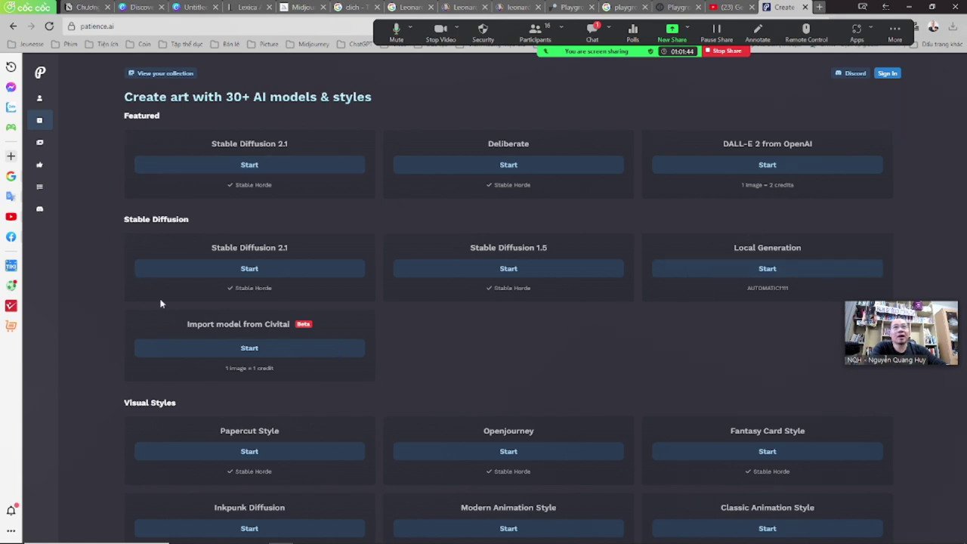
- Browse the Patience.ai models down to Anime & Manga Styles and open the Openniji generator to view its settings
{"action": "mouse_move", "coordinate": [43, 305]}
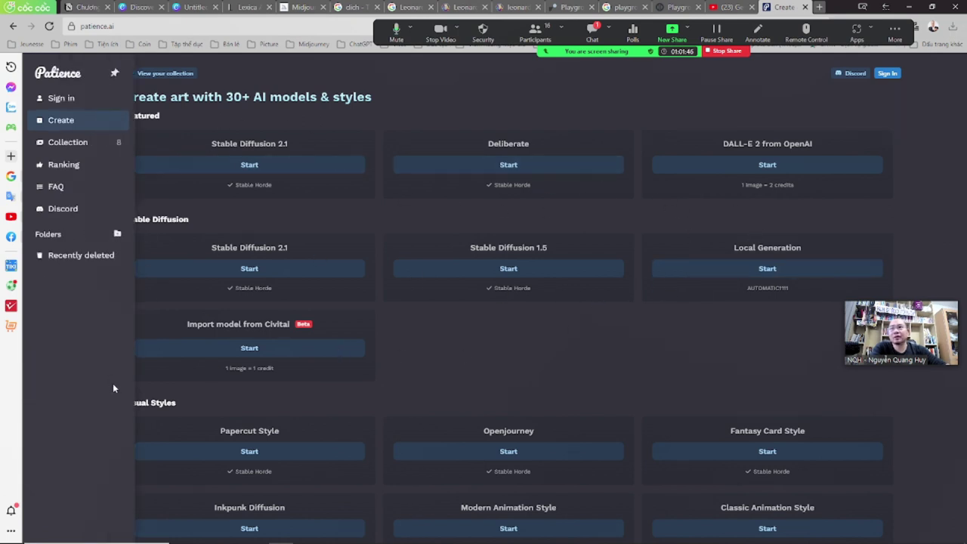
{"action": "scroll", "coordinate": [439, 393], "scroll_direction": "down", "scroll_amount": 3}
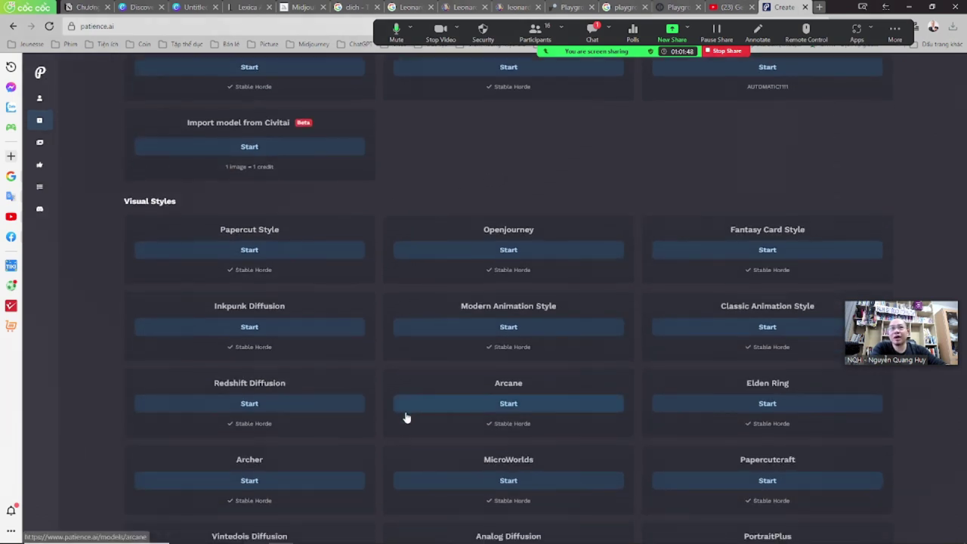
{"action": "scroll", "coordinate": [403, 444], "scroll_direction": "down", "scroll_amount": 2}
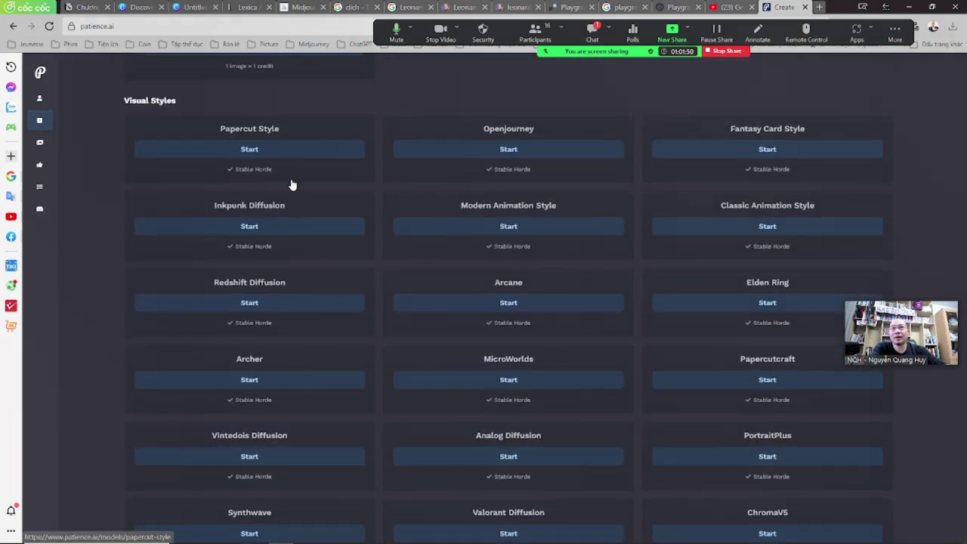
{"action": "scroll", "coordinate": [358, 385], "scroll_direction": "down", "scroll_amount": 3}
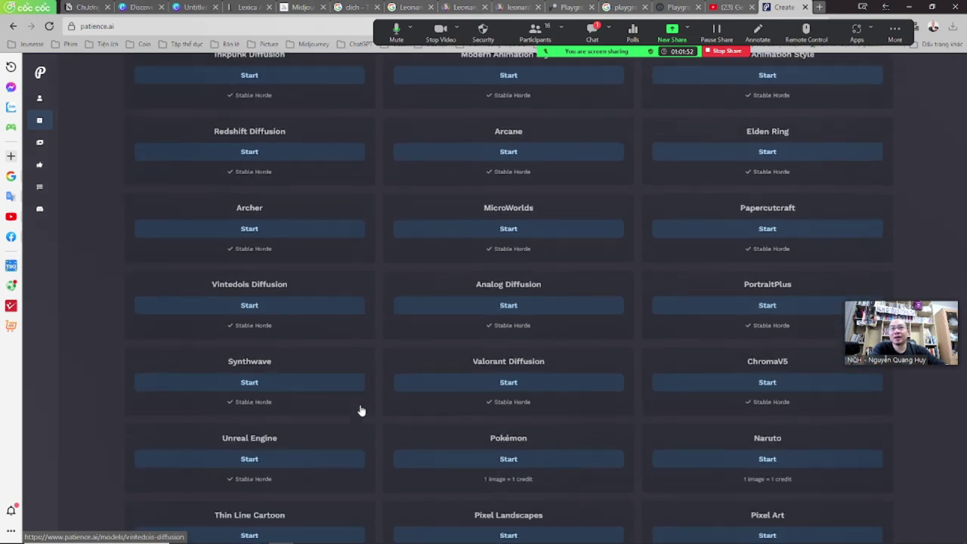
{"action": "scroll", "coordinate": [376, 431], "scroll_direction": "down", "scroll_amount": 7}
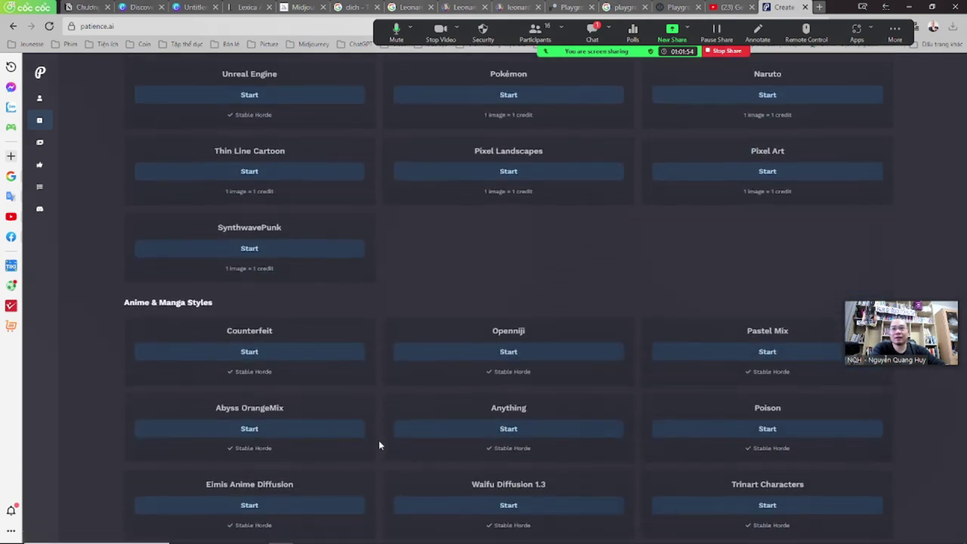
{"action": "scroll", "coordinate": [379, 445], "scroll_direction": "down", "scroll_amount": 3}
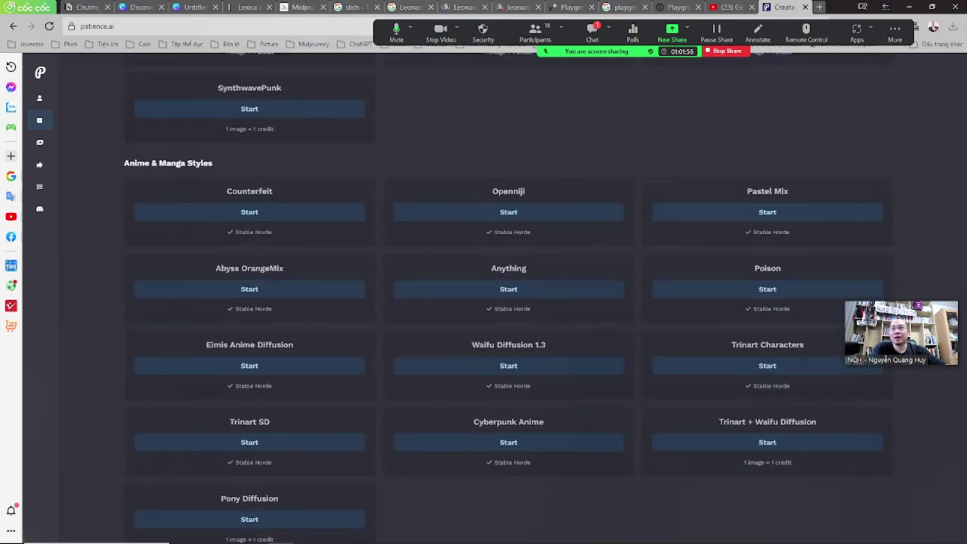
{"action": "left_click_drag", "start_coordinate": [125, 167], "coordinate": [212, 164]}
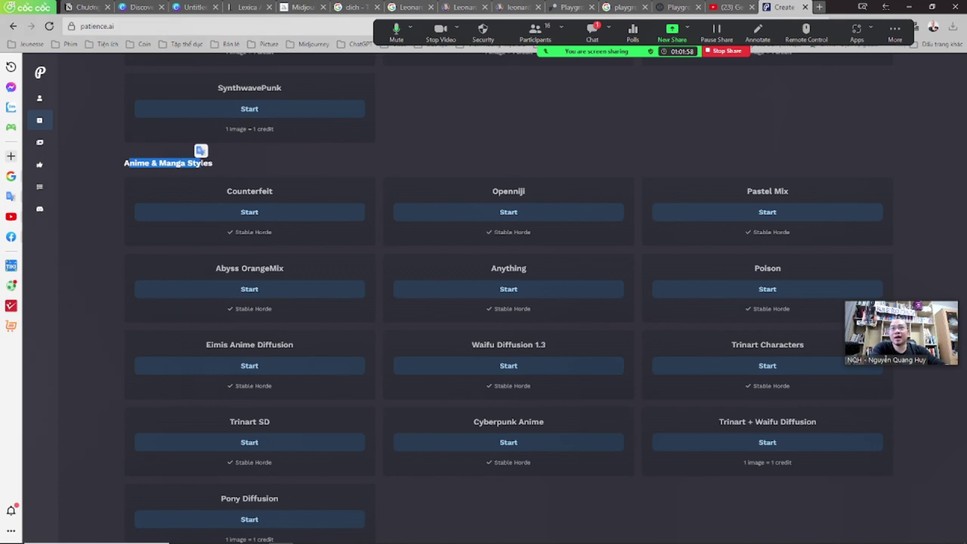
{"action": "left_click", "coordinate": [298, 168]}
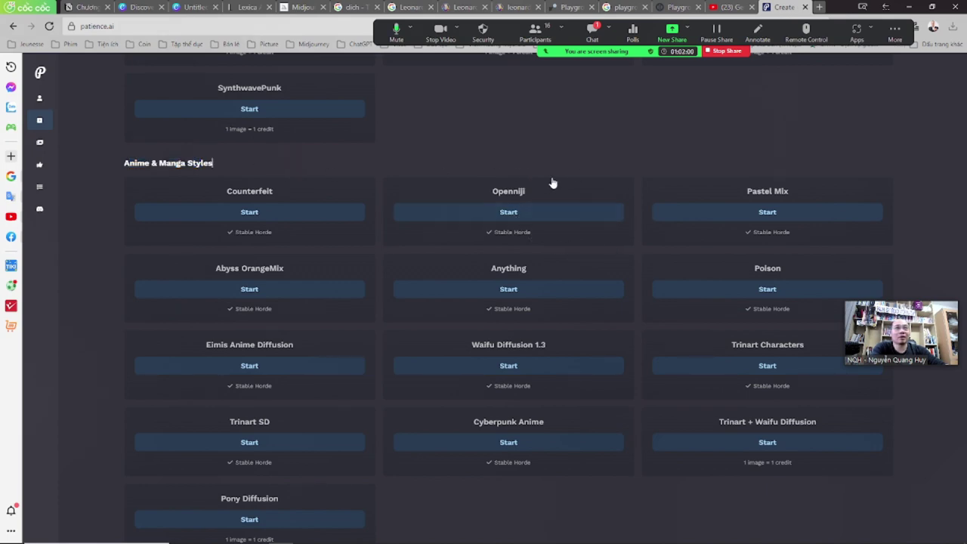
{"action": "left_click", "coordinate": [506, 213]}
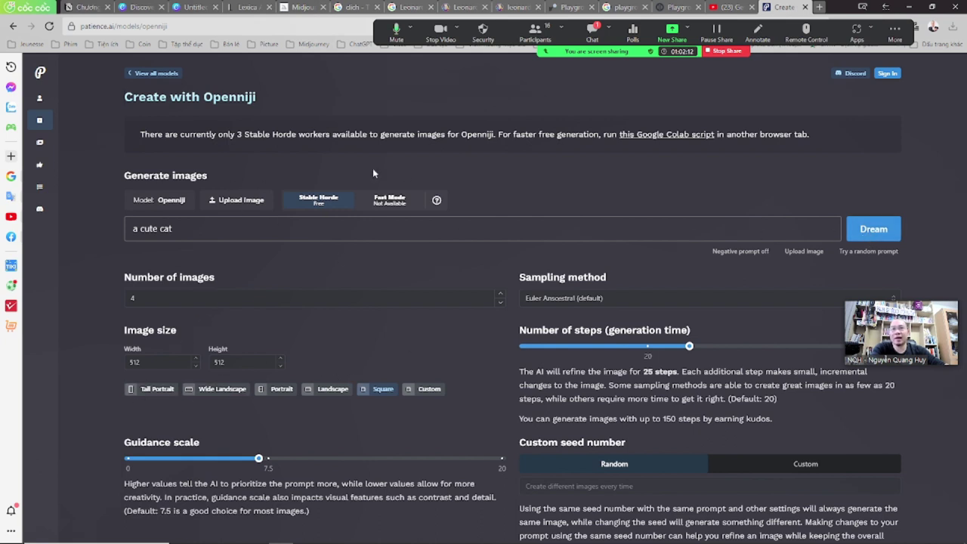
{"action": "scroll", "coordinate": [160, 381], "scroll_direction": "down", "scroll_amount": 1}
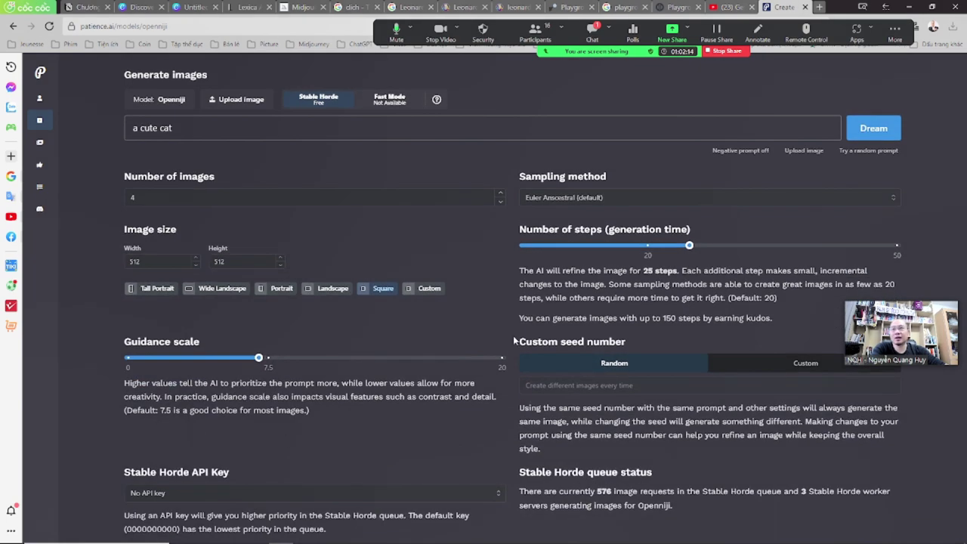
- Generate four images of "a cute cat" with the Openniji model and check the Notion Chương VI list while they queue
{"action": "left_click", "coordinate": [869, 133]}
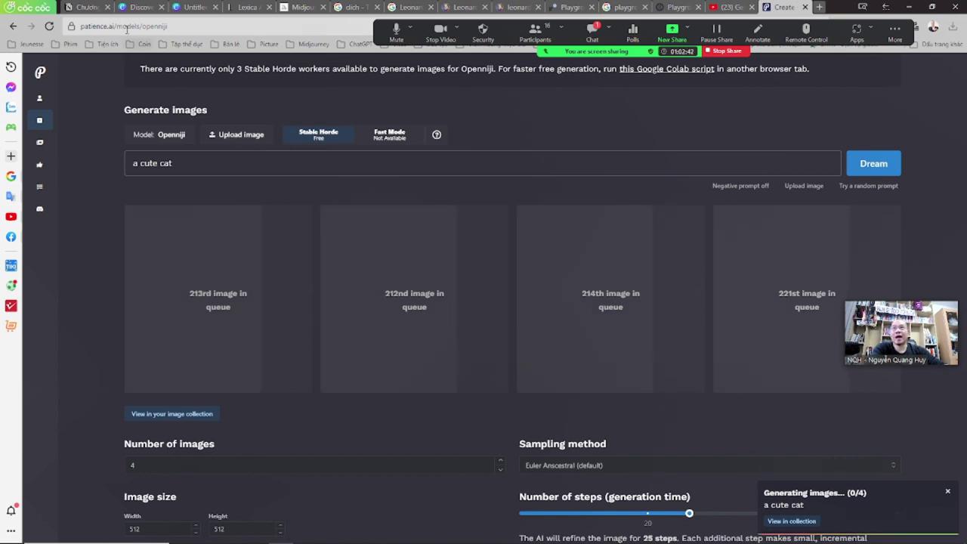
{"action": "left_click", "coordinate": [92, 8]}
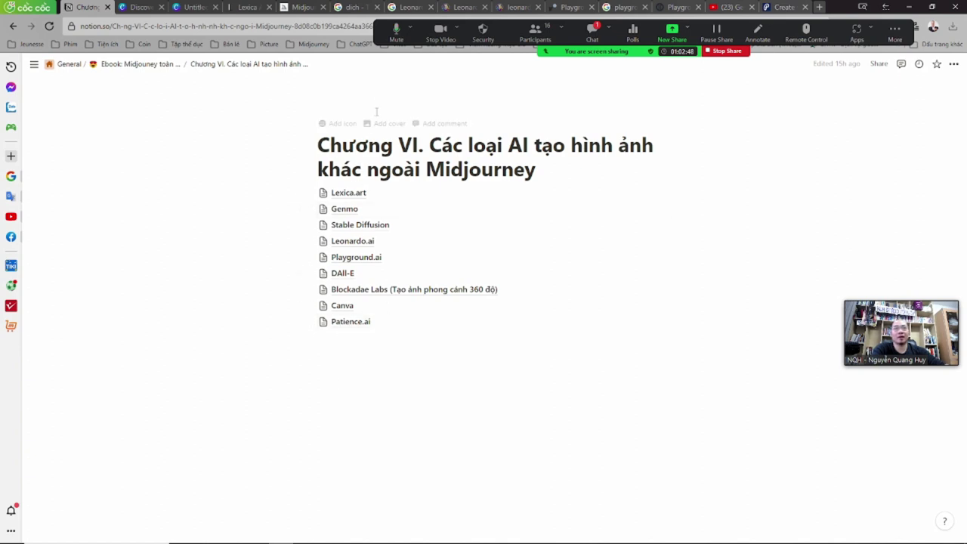
{"action": "left_click", "coordinate": [786, 8]}
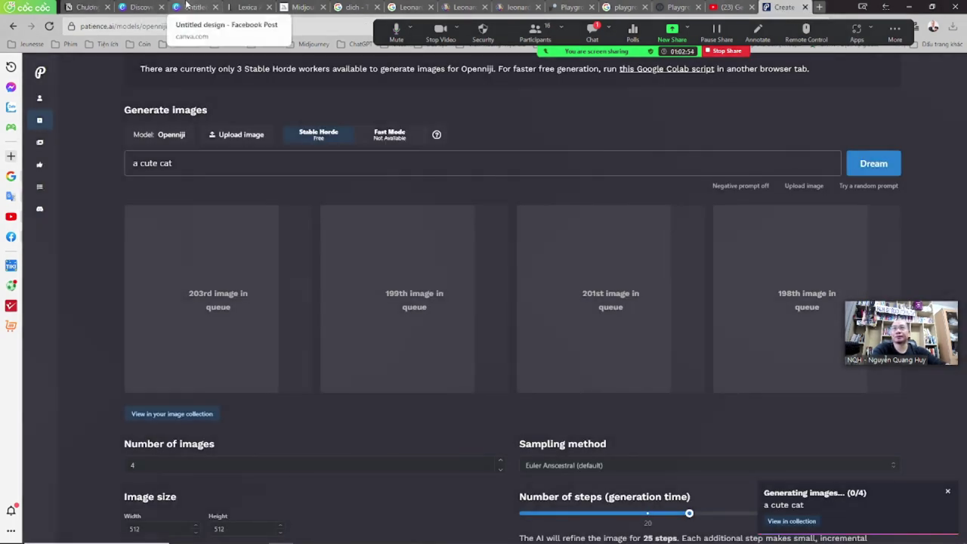
- Close the Canva, Lexica, Google translation, Leonardo, Playground and YouTube tabs, keeping the Notion, Midjourney and Patience.ai tabs
{"action": "left_click", "coordinate": [216, 7]}
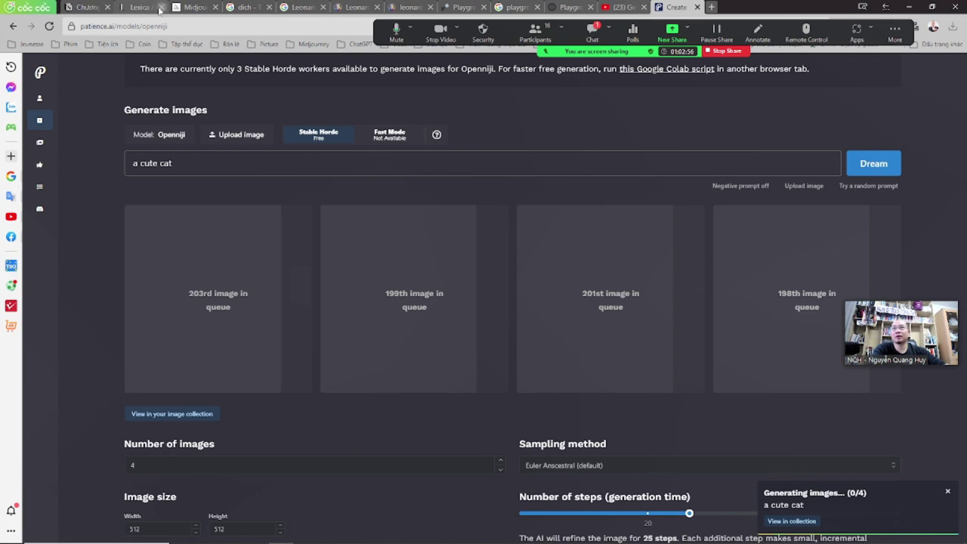
{"action": "left_click", "coordinate": [162, 8]}
{"action": "left_click", "coordinate": [187, 7]}
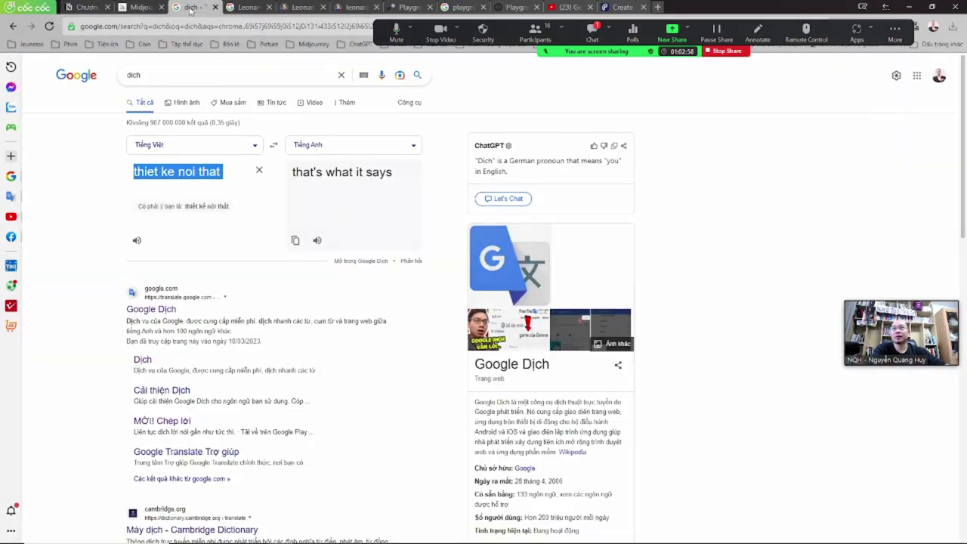
{"action": "left_click", "coordinate": [216, 7]}
{"action": "left_click", "coordinate": [216, 8]}
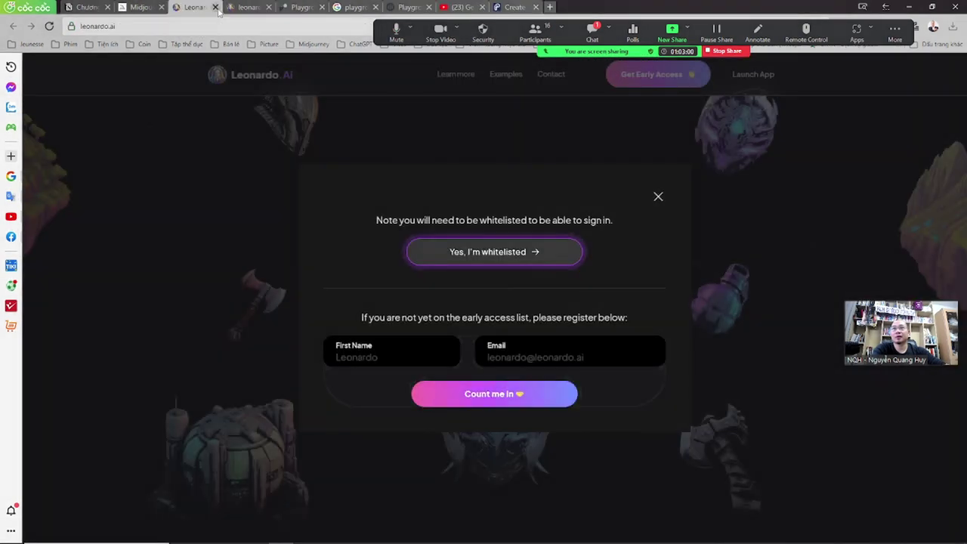
{"action": "left_click", "coordinate": [216, 8]}
{"action": "left_click", "coordinate": [216, 8]}
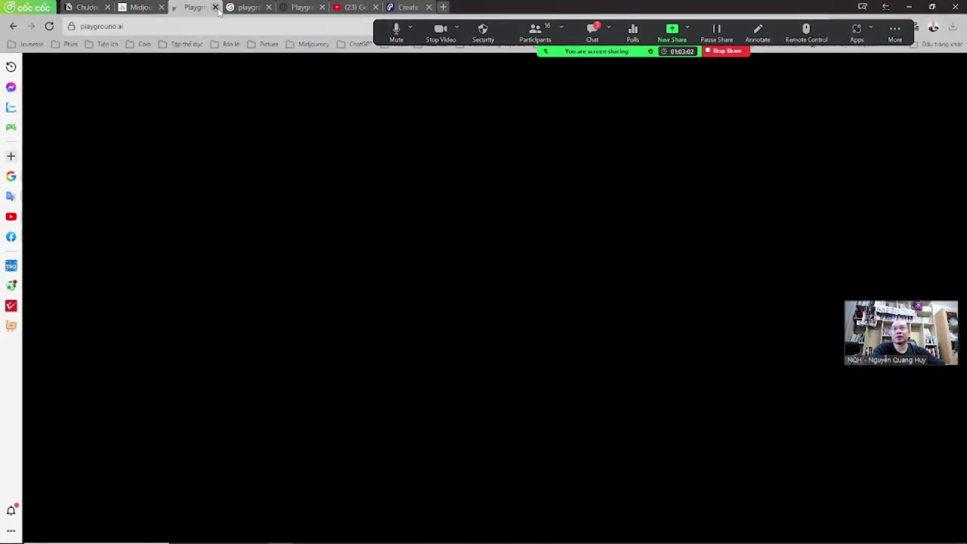
{"action": "left_click", "coordinate": [216, 8]}
{"action": "left_click", "coordinate": [216, 8]}
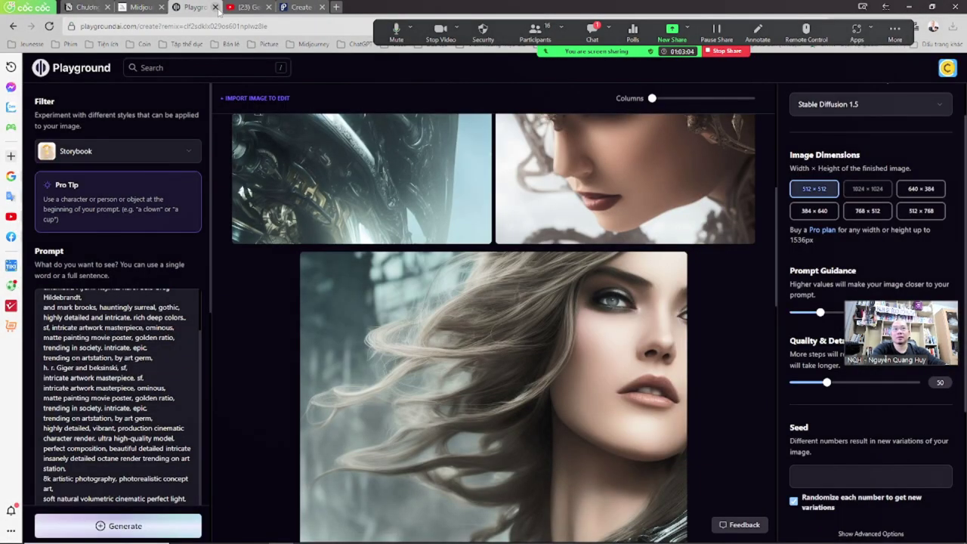
{"action": "left_click", "coordinate": [215, 8]}
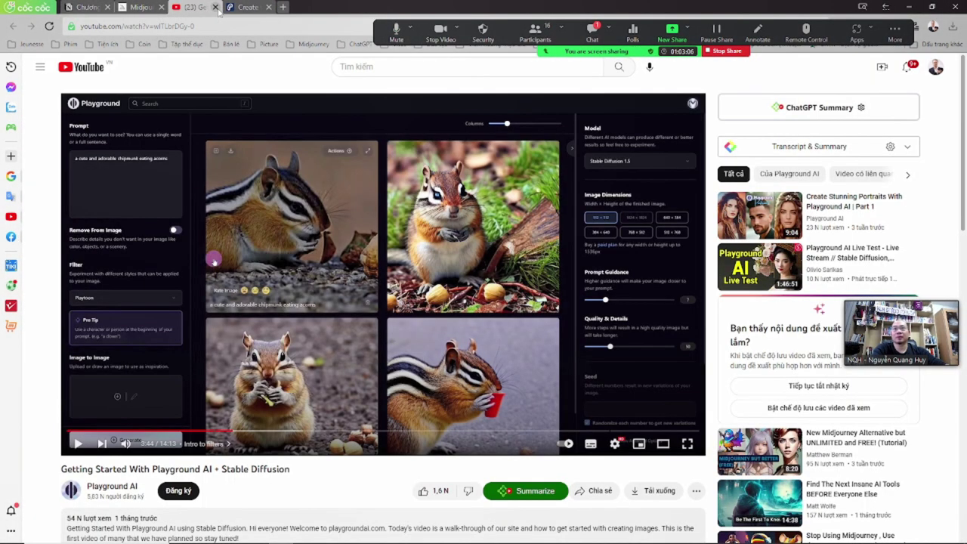
{"action": "left_click", "coordinate": [215, 8]}
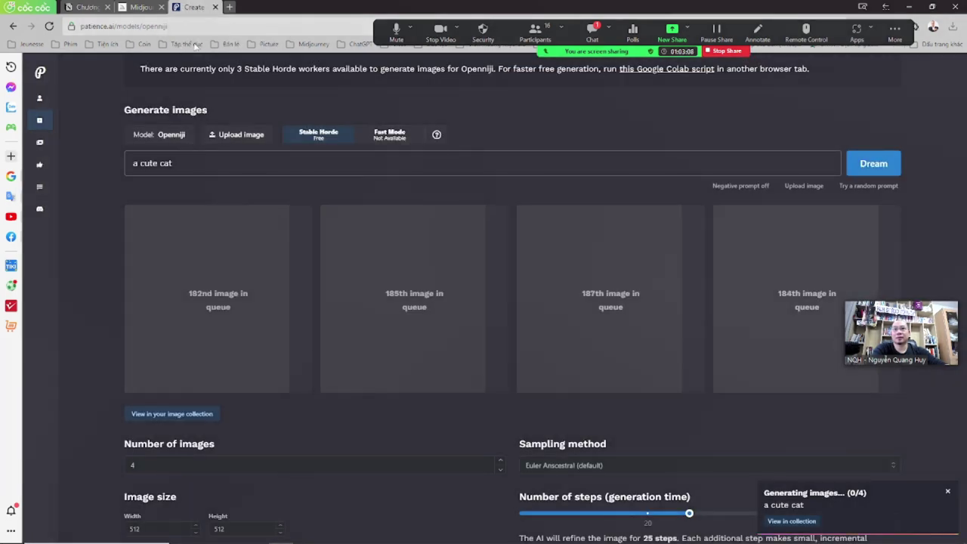
- Look over the Midjourney feed and the Patience.ai queue, and return to the main page of the Notion ebook "Midjouney toàn tập"
{"action": "left_click", "coordinate": [237, 9]}
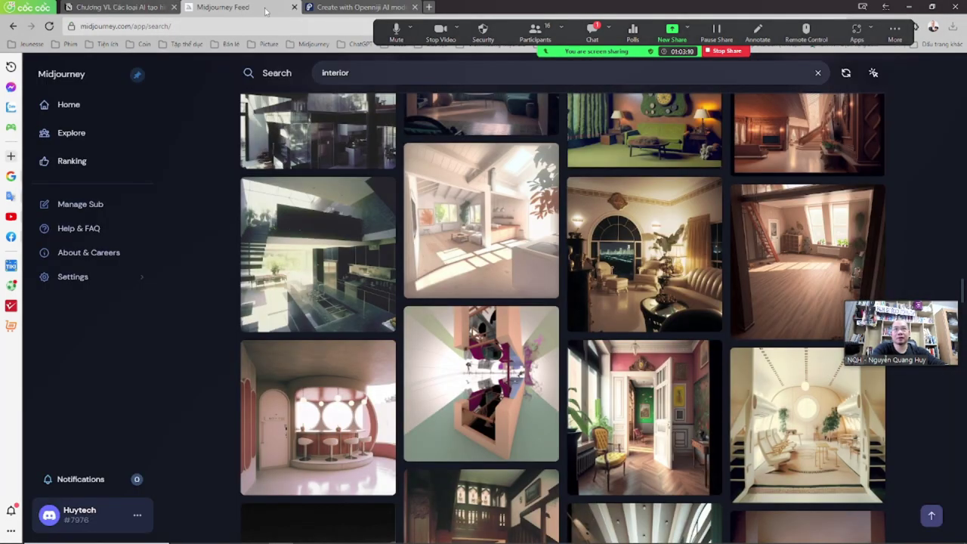
{"action": "left_click", "coordinate": [336, 8]}
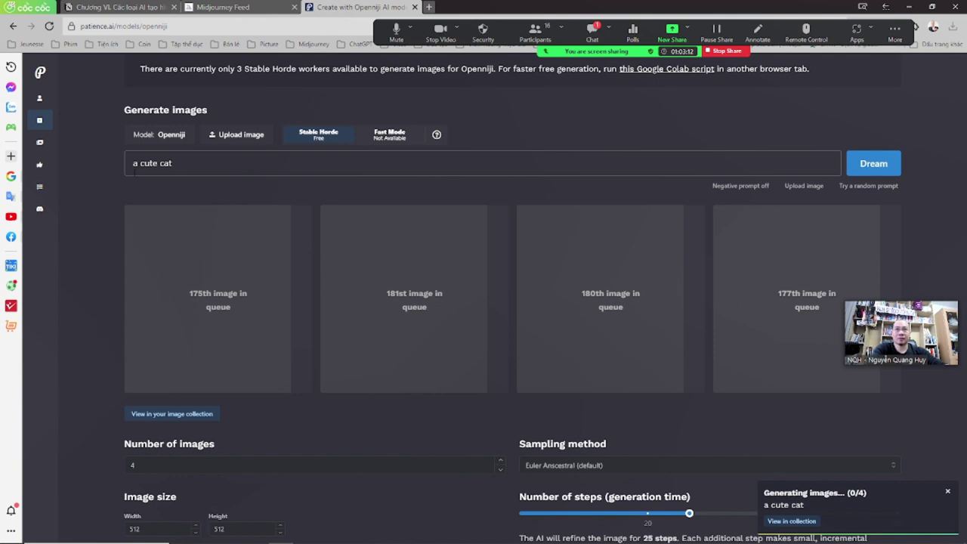
{"action": "left_click", "coordinate": [99, 7]}
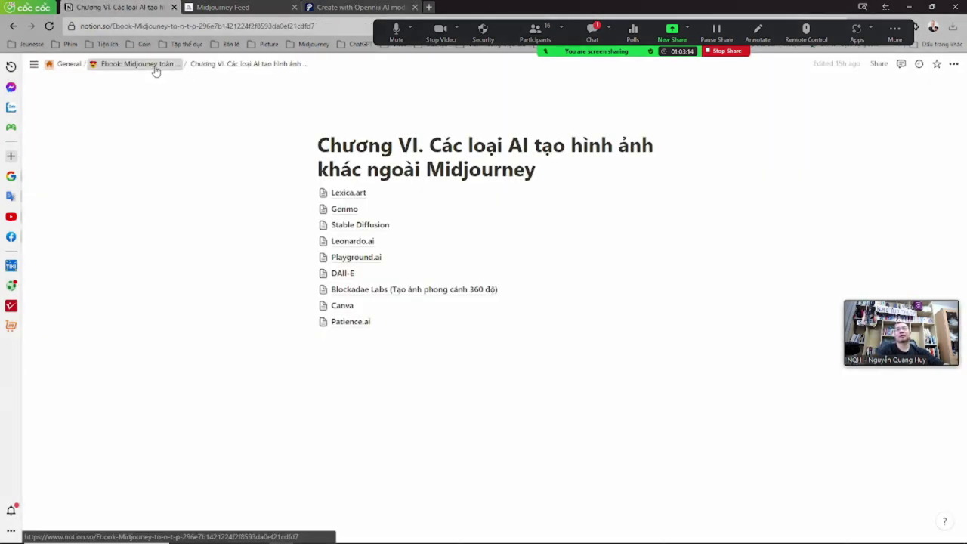
{"action": "left_click", "coordinate": [155, 65]}
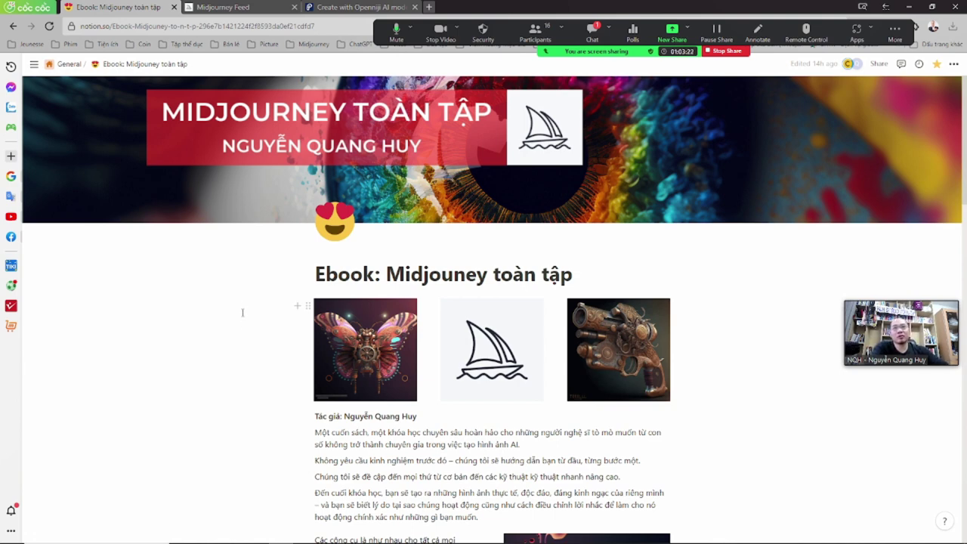
- Check the Patience.ai image queue and open the ebook's Chương VIII on applying Midjourney to work and life
{"action": "left_click", "coordinate": [361, 6]}
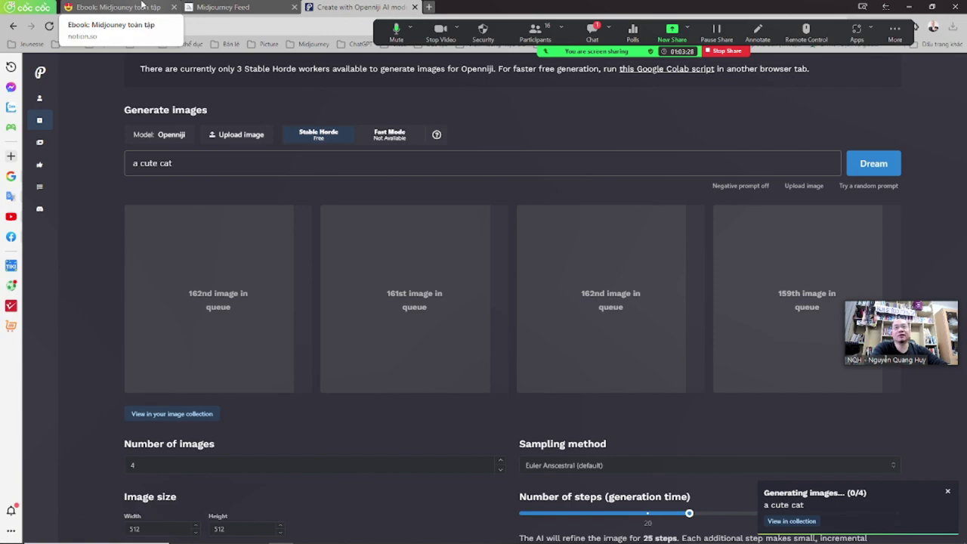
{"action": "left_click", "coordinate": [141, 6]}
{"action": "scroll", "coordinate": [289, 368], "scroll_direction": "down", "scroll_amount": 6}
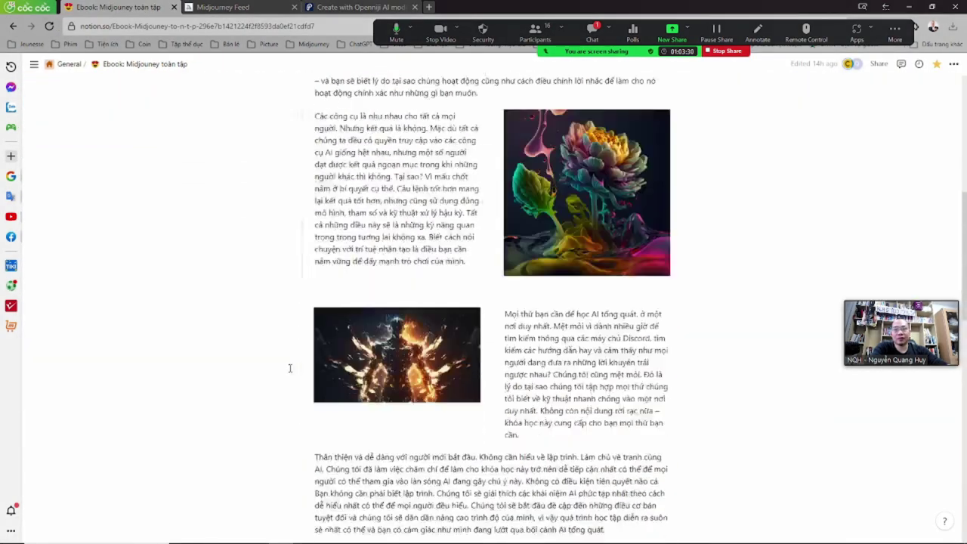
{"action": "scroll", "coordinate": [289, 368], "scroll_direction": "down", "scroll_amount": 10}
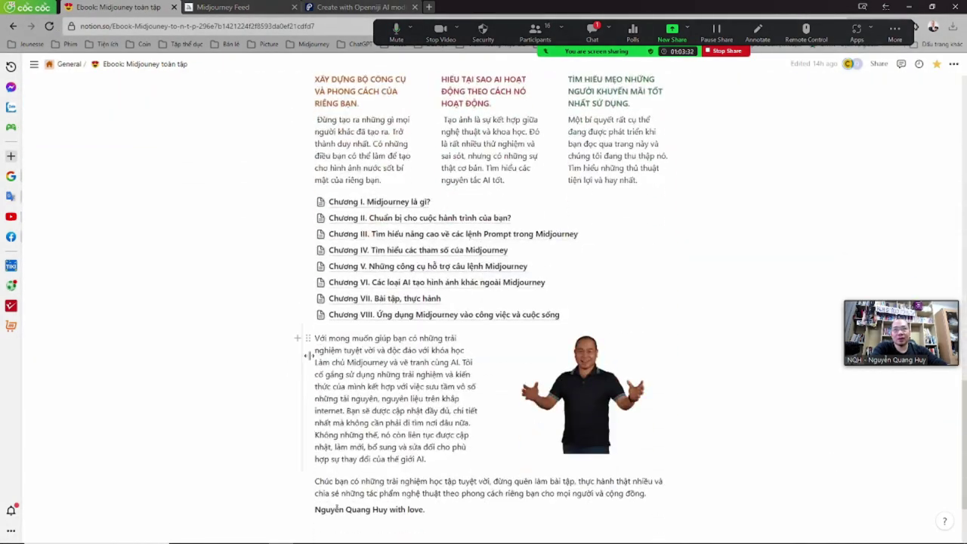
{"action": "left_click", "coordinate": [388, 314]}
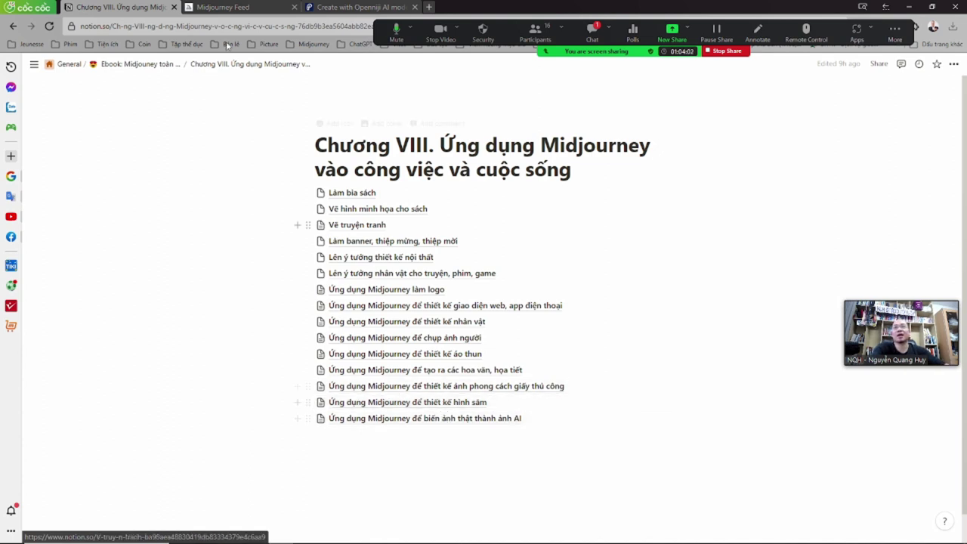
- Go back to the ebook's main page and open Chương IV on the Midjourney parameters
{"action": "left_click", "coordinate": [159, 71]}
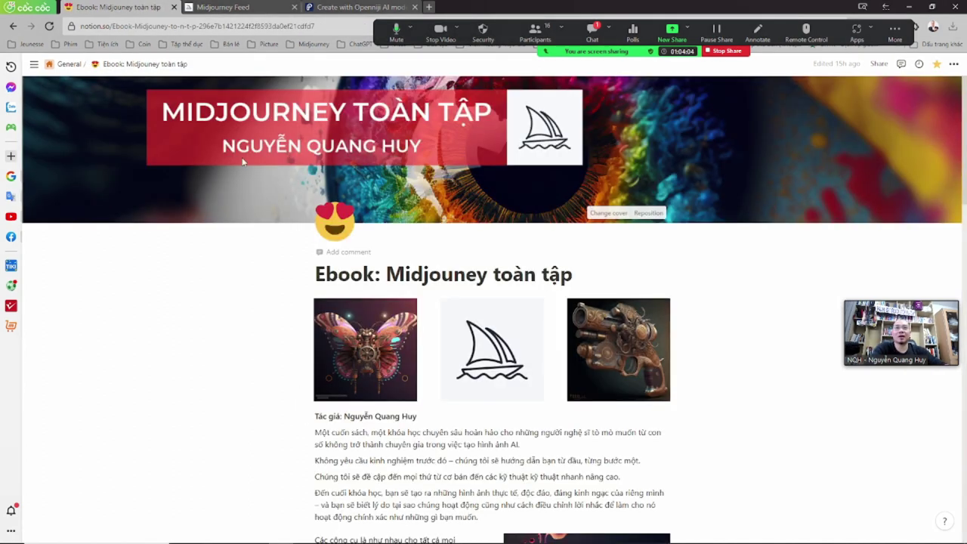
{"action": "scroll", "coordinate": [231, 325], "scroll_direction": "down", "scroll_amount": 3}
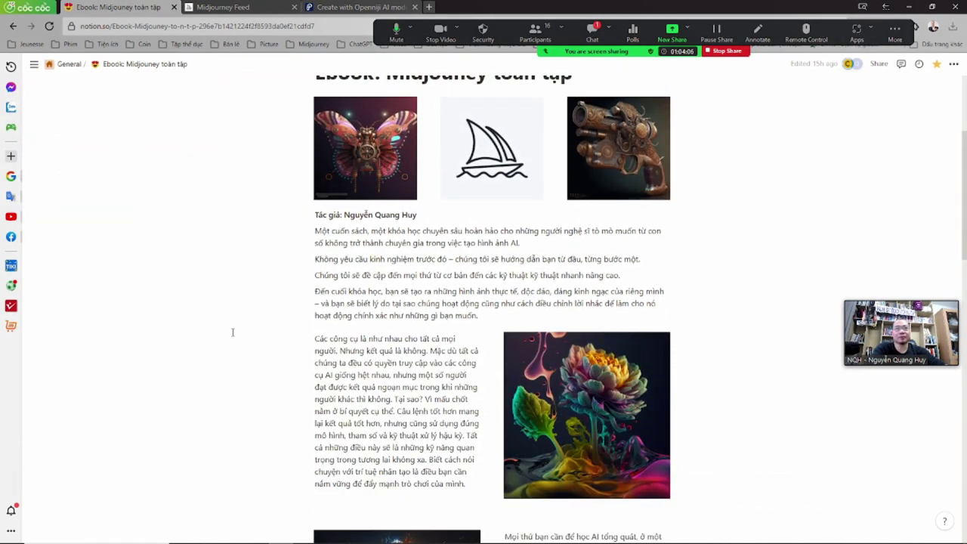
{"action": "scroll", "coordinate": [232, 333], "scroll_direction": "down", "scroll_amount": 10}
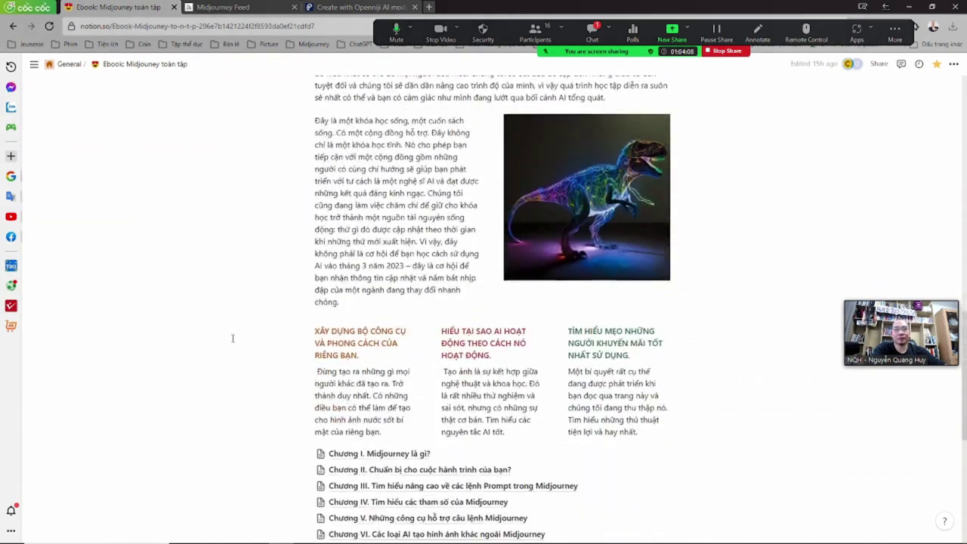
{"action": "scroll", "coordinate": [233, 338], "scroll_direction": "down", "scroll_amount": 3}
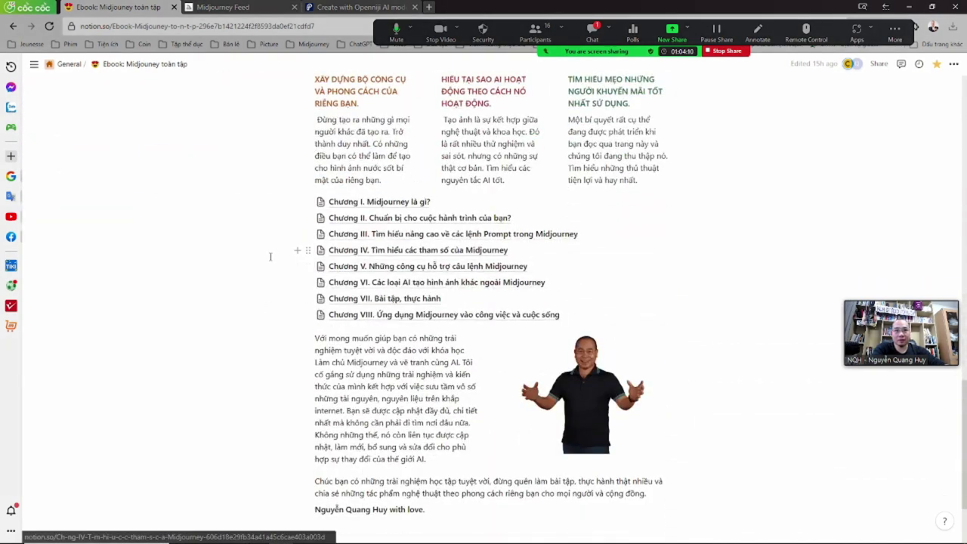
{"action": "left_click", "coordinate": [385, 255]}
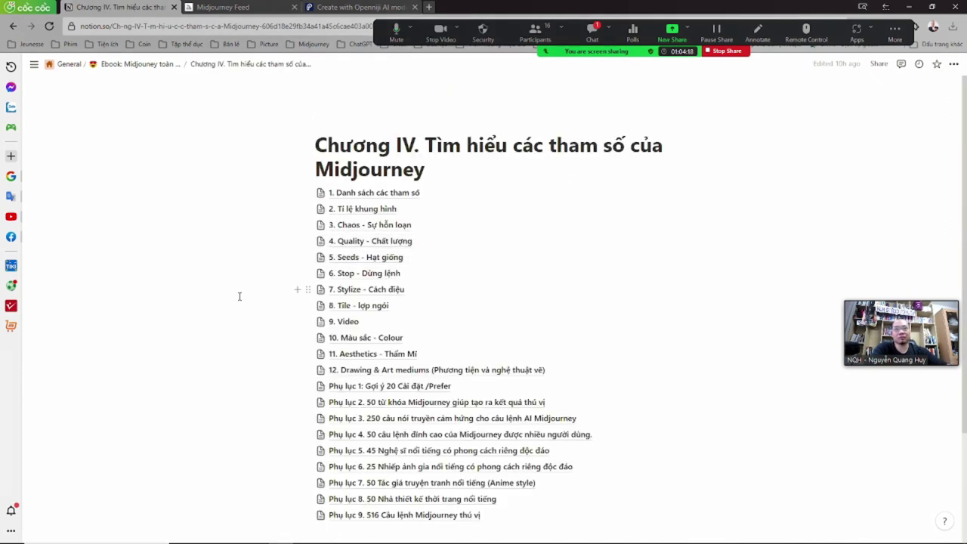
- Check the Midjourney feed and the Patience.ai queue, and open "1. Danh sách các tham số" in the ebook's Chương IV
{"action": "left_click", "coordinate": [253, 6]}
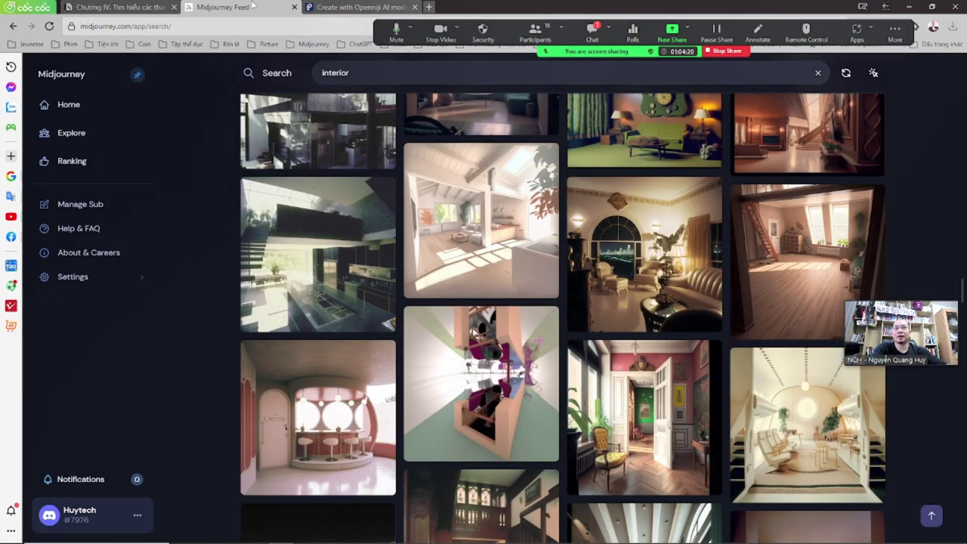
{"action": "left_click", "coordinate": [354, 6]}
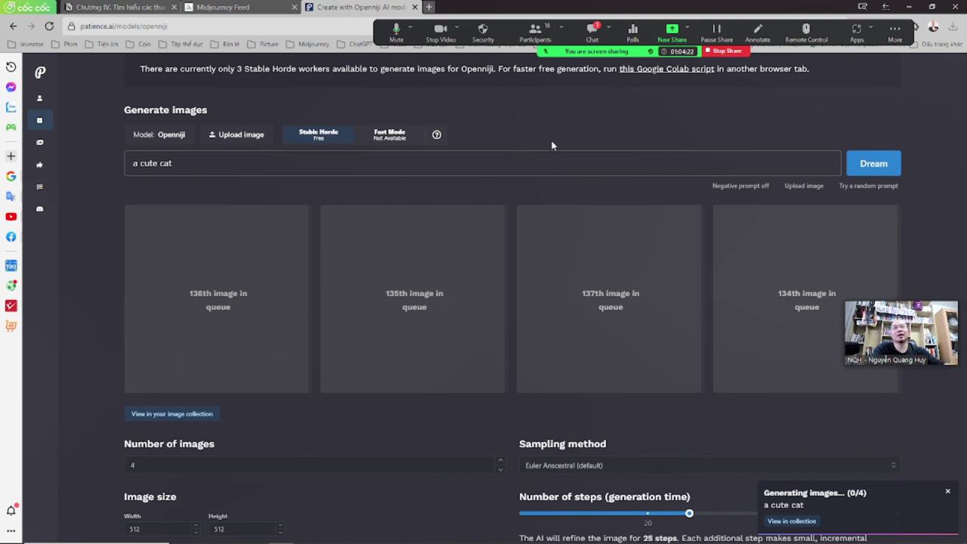
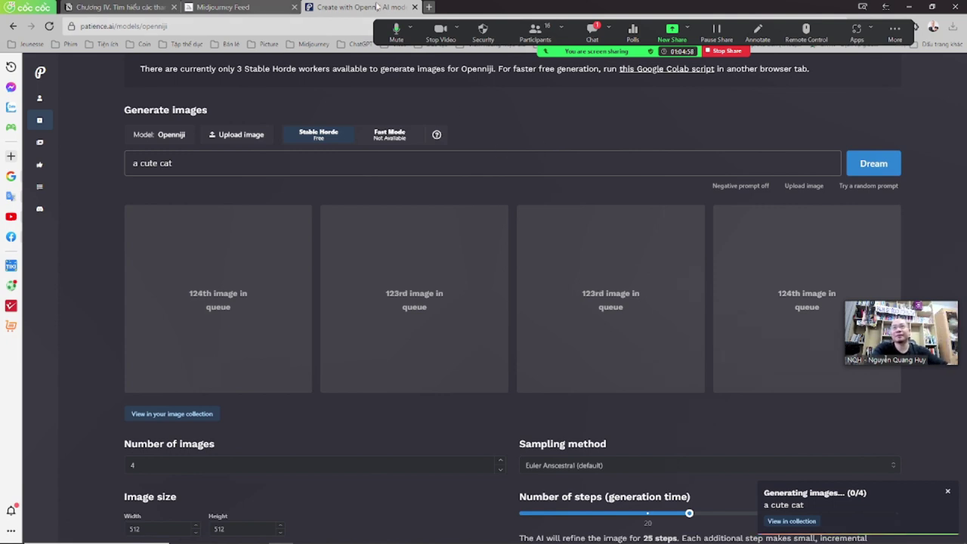
{"action": "left_click", "coordinate": [127, 6]}
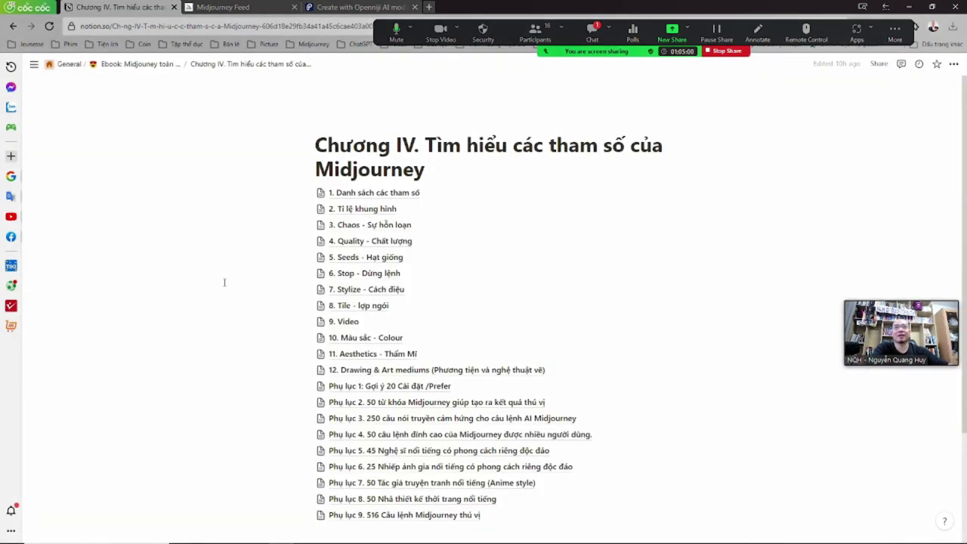
{"action": "scroll", "coordinate": [231, 311], "scroll_direction": "down", "scroll_amount": 2}
{"action": "scroll", "coordinate": [232, 310], "scroll_direction": "up", "scroll_amount": 1}
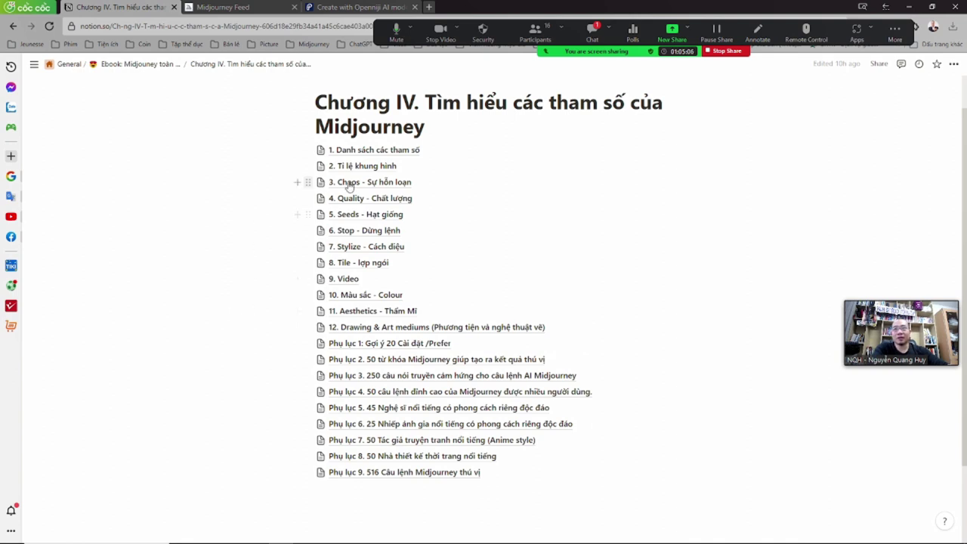
{"action": "left_click", "coordinate": [374, 150]}
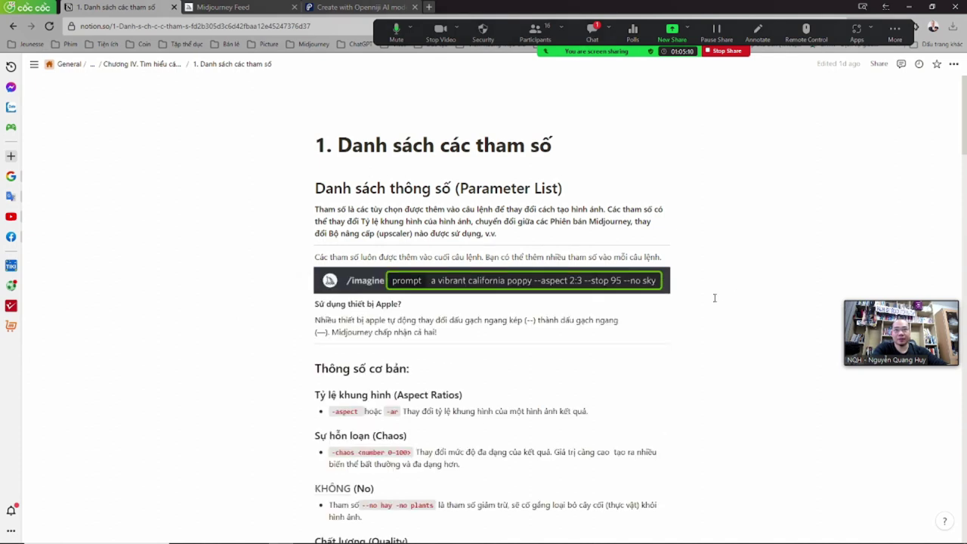
- Review the basic Midjourney parameters in the list, from aspect ratio, chaos and no through quality, seed, stop and stylize
{"action": "scroll", "coordinate": [710, 324], "scroll_direction": "down", "scroll_amount": 2}
{"action": "scroll", "coordinate": [268, 236], "scroll_direction": "down", "scroll_amount": 1}
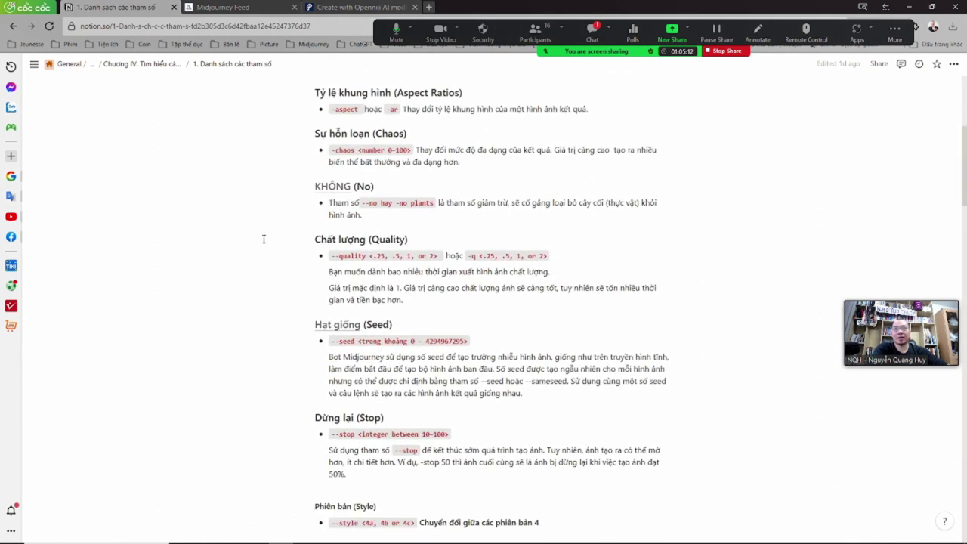
{"action": "scroll", "coordinate": [265, 238], "scroll_direction": "up", "scroll_amount": 2}
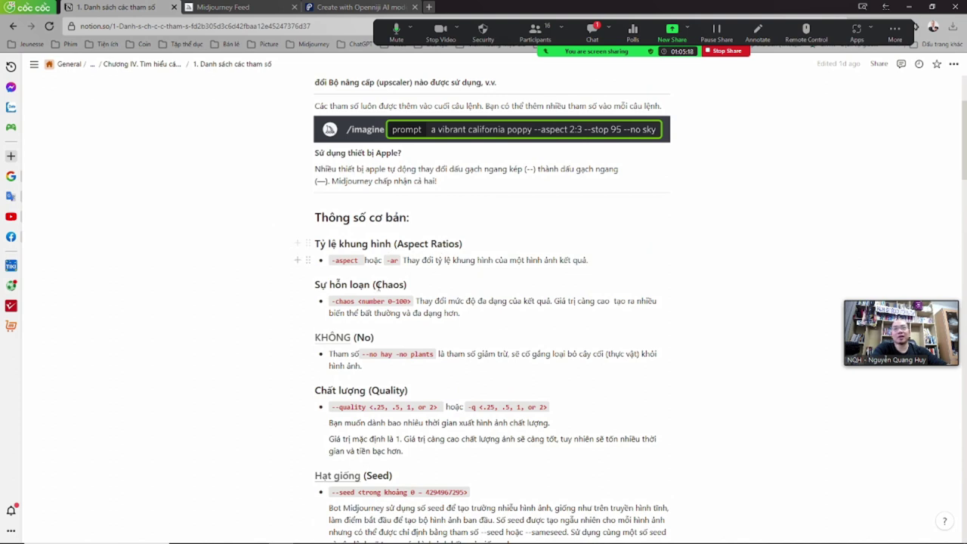
{"action": "scroll", "coordinate": [338, 284], "scroll_direction": "down", "scroll_amount": 1}
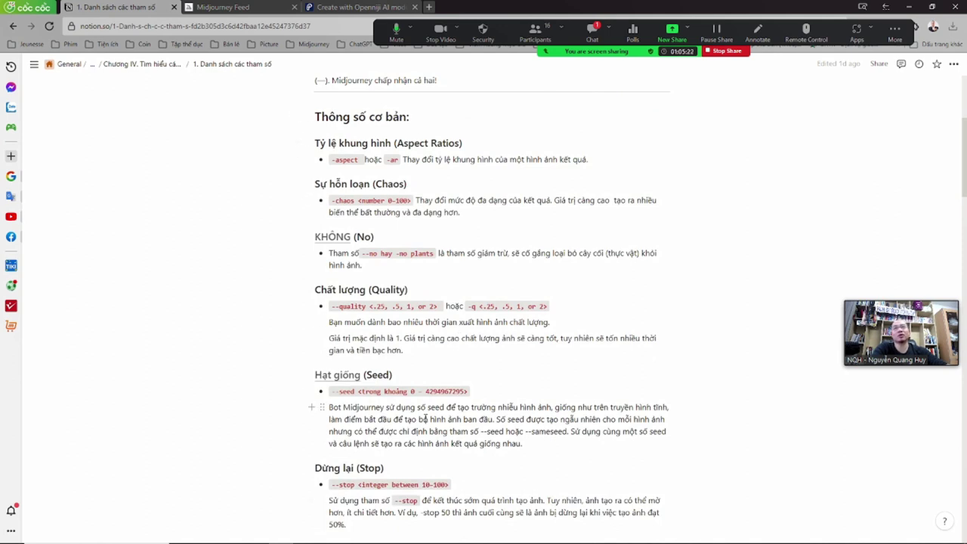
{"action": "scroll", "coordinate": [423, 417], "scroll_direction": "down", "scroll_amount": 1}
{"action": "scroll", "coordinate": [496, 410], "scroll_direction": "up", "scroll_amount": 1}
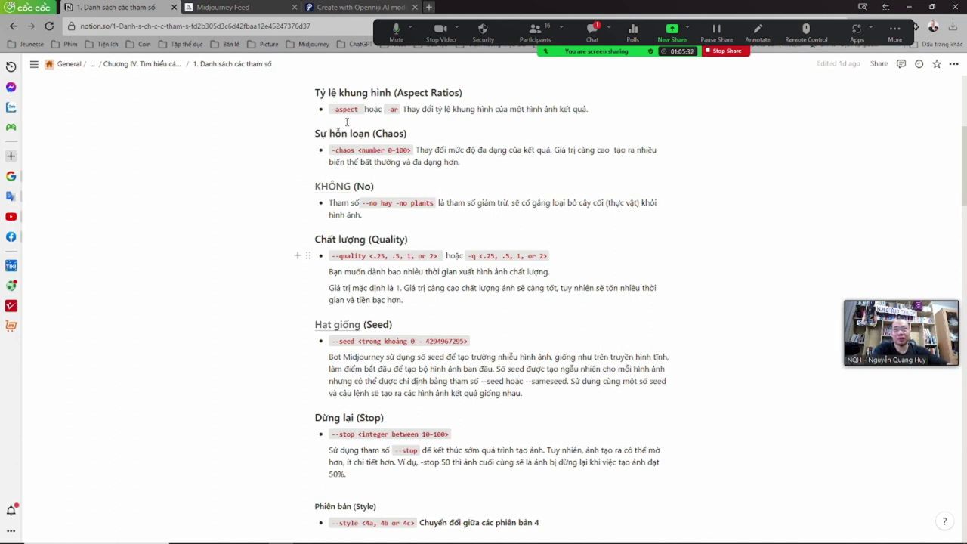
{"action": "scroll", "coordinate": [378, 302], "scroll_direction": "down", "scroll_amount": 3}
{"action": "scroll", "coordinate": [390, 344], "scroll_direction": "up", "scroll_amount": 1}
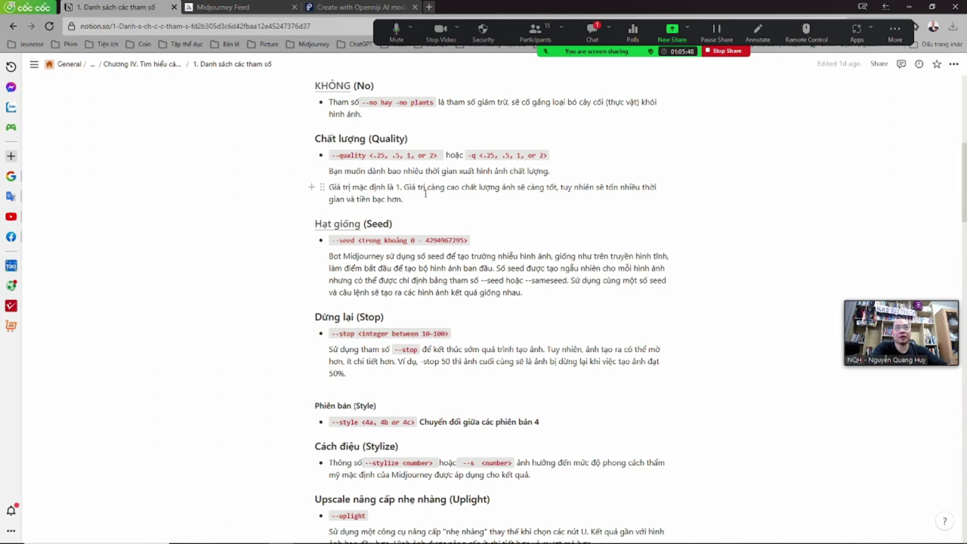
{"action": "scroll", "coordinate": [439, 188], "scroll_direction": "up", "scroll_amount": 1}
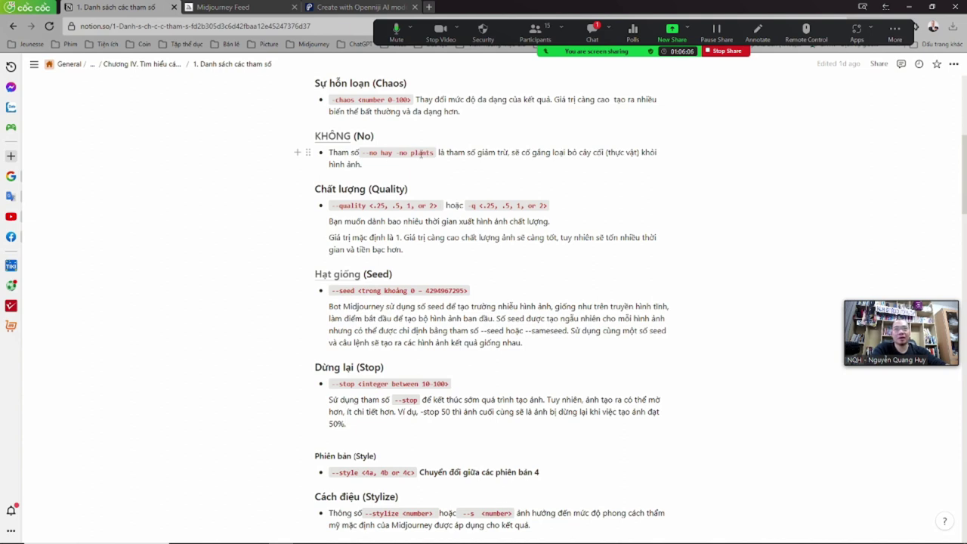
- Review the seed, stop, style, stylize, uplight and upbeta parameters in the ebook's parameter list
{"action": "scroll", "coordinate": [484, 227], "scroll_direction": "down", "scroll_amount": 2}
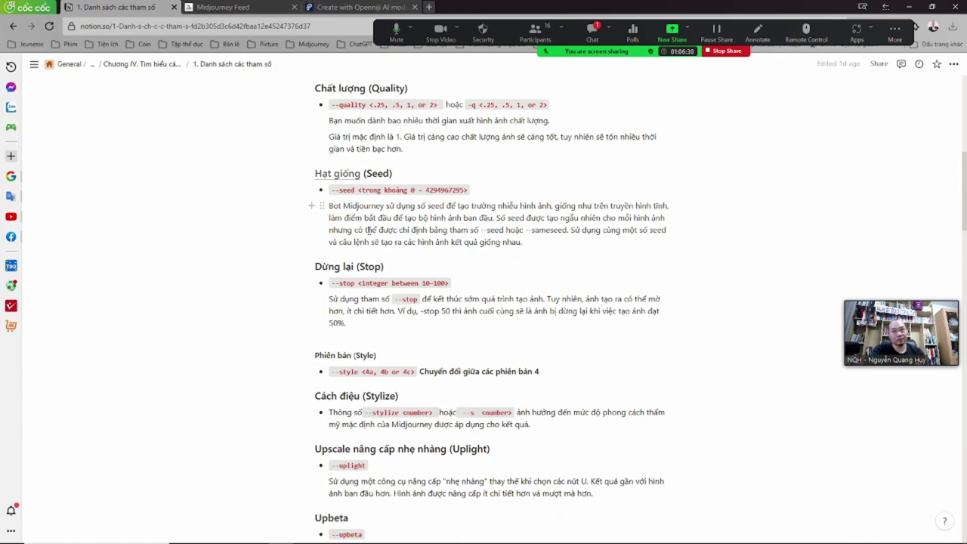
{"action": "scroll", "coordinate": [320, 289], "scroll_direction": "down", "scroll_amount": 1}
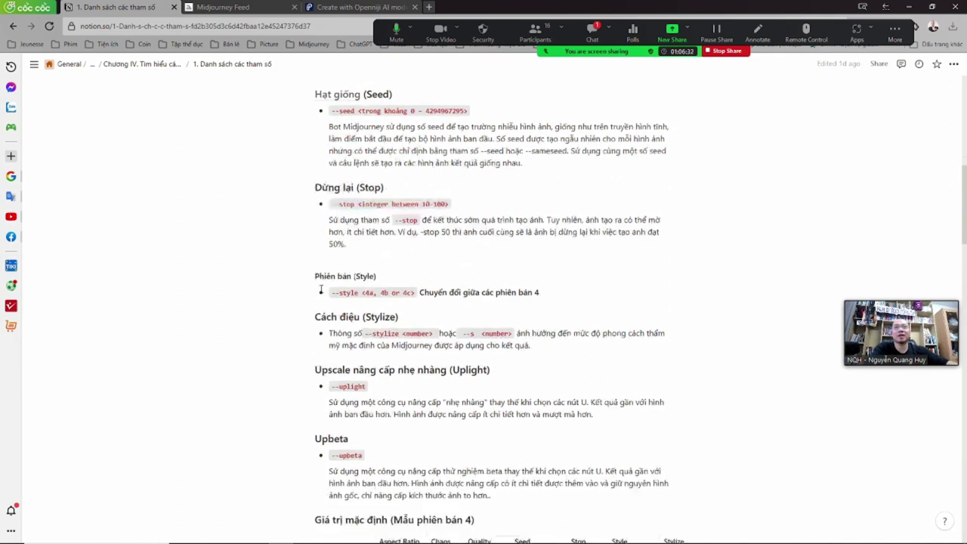
{"action": "scroll", "coordinate": [320, 289], "scroll_direction": "down", "scroll_amount": 2}
{"action": "scroll", "coordinate": [296, 295], "scroll_direction": "up", "scroll_amount": 2}
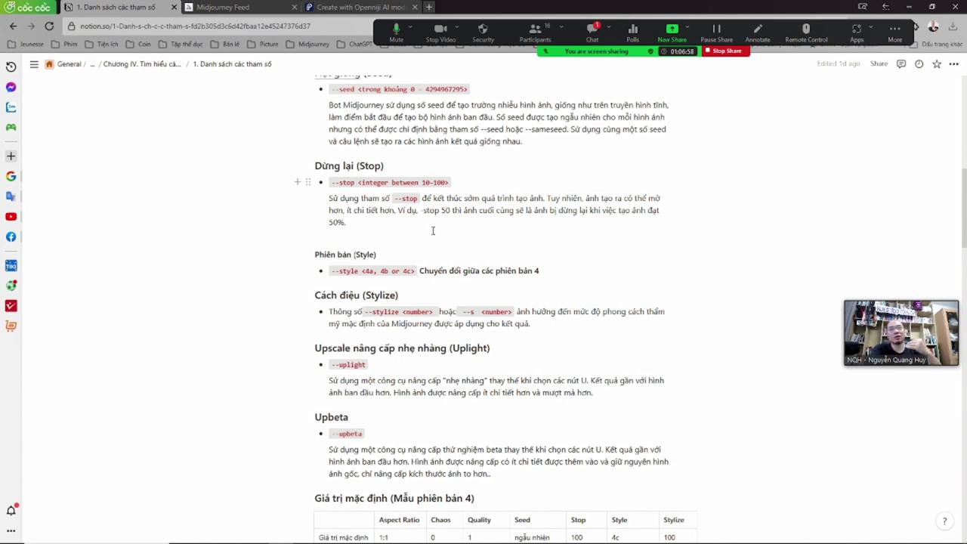
{"action": "scroll", "coordinate": [435, 233], "scroll_direction": "down", "scroll_amount": 2}
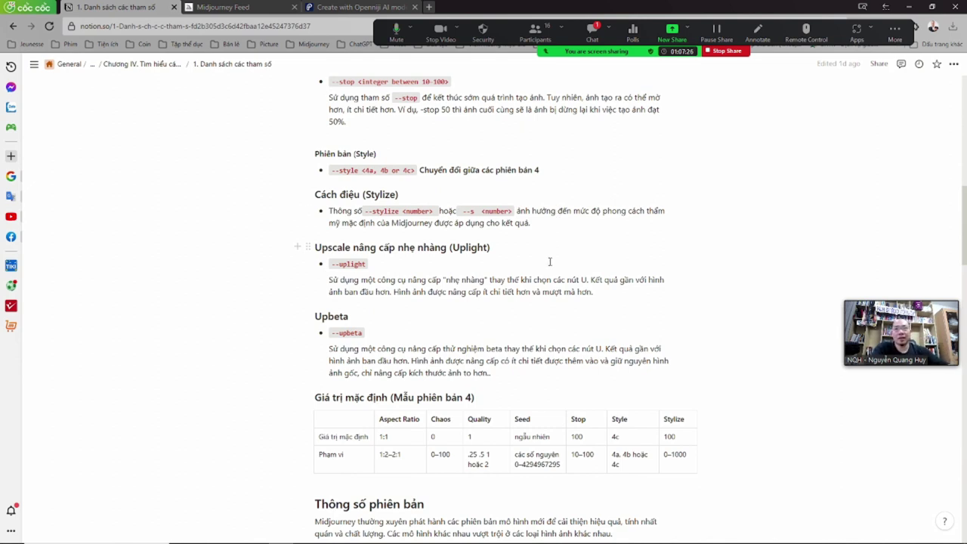
{"action": "scroll", "coordinate": [552, 264], "scroll_direction": "down", "scroll_amount": 1}
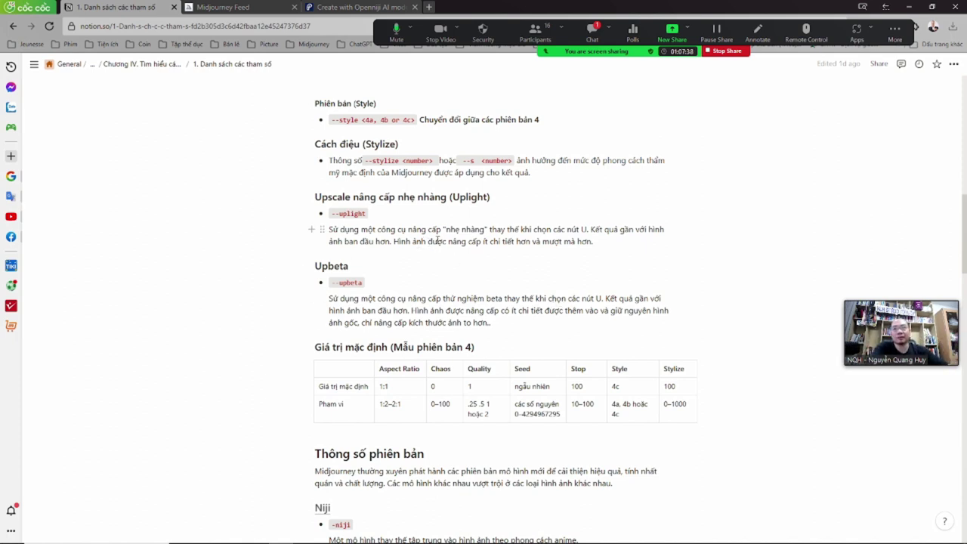
- Review the version parameters from Niji to Phiên bản and the upscale parameters under "Thông số nâng cấp"
{"action": "scroll", "coordinate": [437, 247], "scroll_direction": "down", "scroll_amount": 3}
{"action": "scroll", "coordinate": [453, 338], "scroll_direction": "down", "scroll_amount": 1}
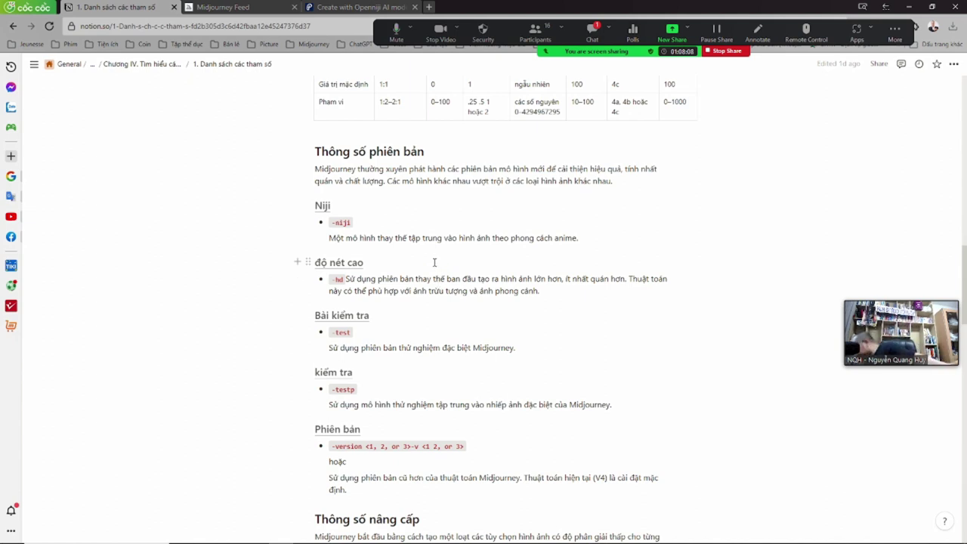
{"action": "scroll", "coordinate": [435, 262], "scroll_direction": "down", "scroll_amount": 3}
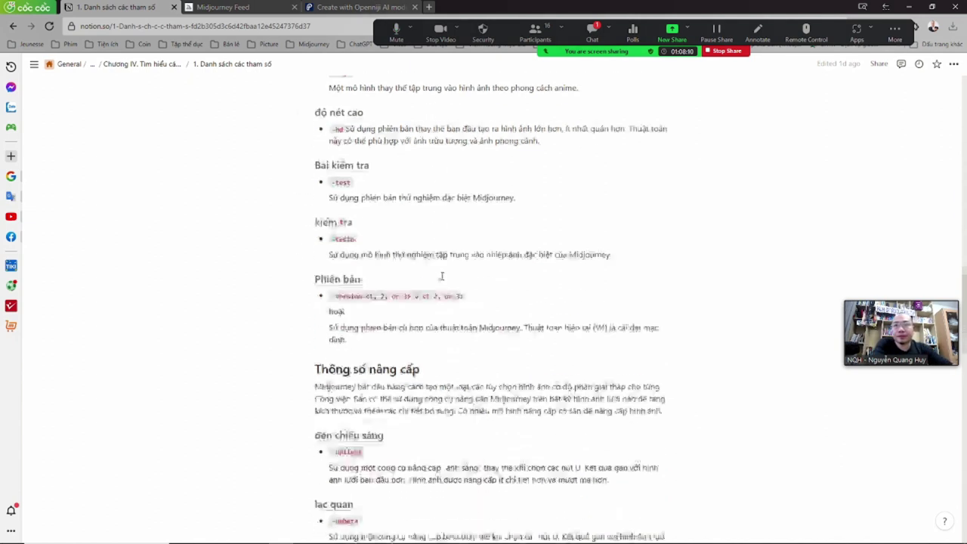
{"action": "scroll", "coordinate": [444, 298], "scroll_direction": "down", "scroll_amount": 1}
{"action": "scroll", "coordinate": [445, 306], "scroll_direction": "down", "scroll_amount": 2}
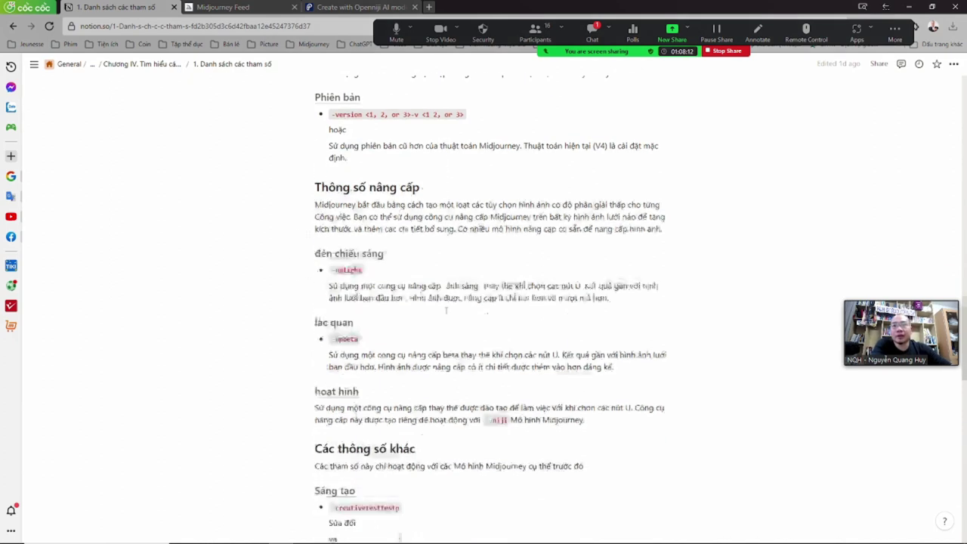
- Look through the other parameters, the model version compatibility table and the list of parameters no longer used
{"action": "scroll", "coordinate": [446, 309], "scroll_direction": "down", "scroll_amount": 5}
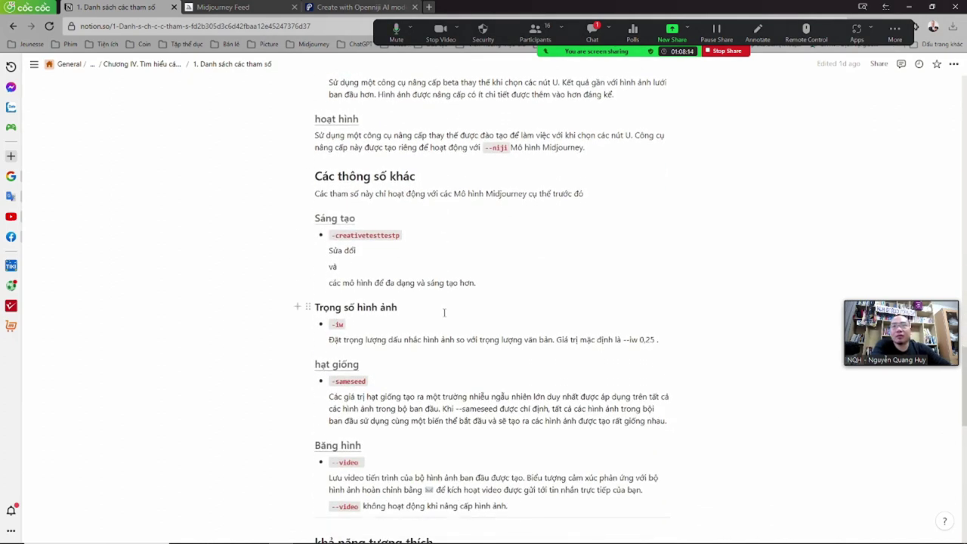
{"action": "scroll", "coordinate": [444, 313], "scroll_direction": "down", "scroll_amount": 1}
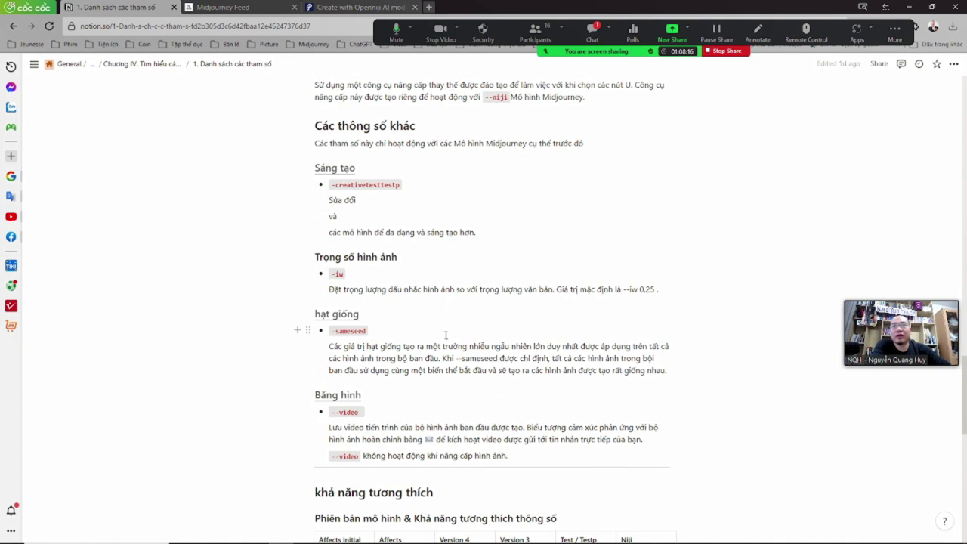
{"action": "scroll", "coordinate": [444, 340], "scroll_direction": "down", "scroll_amount": 2}
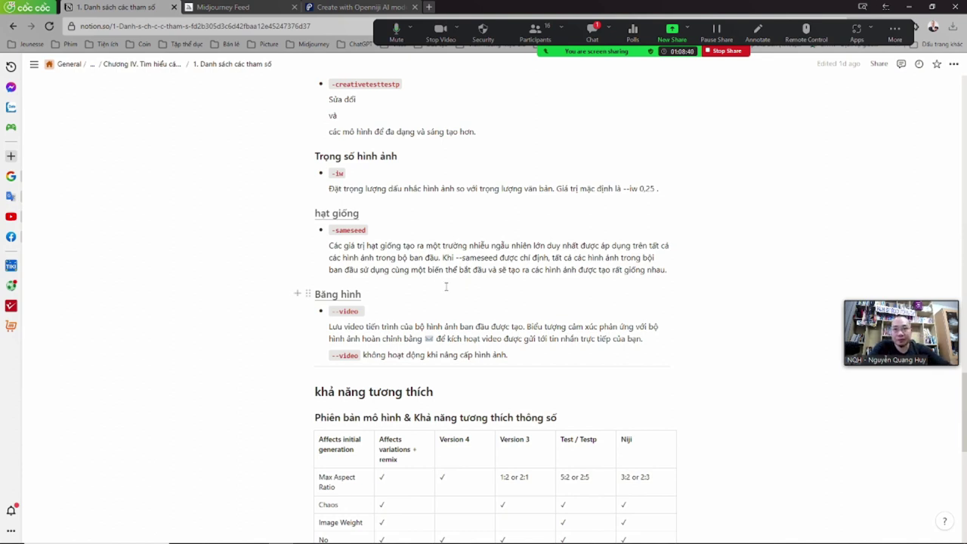
{"action": "scroll", "coordinate": [445, 306], "scroll_direction": "down", "scroll_amount": 3}
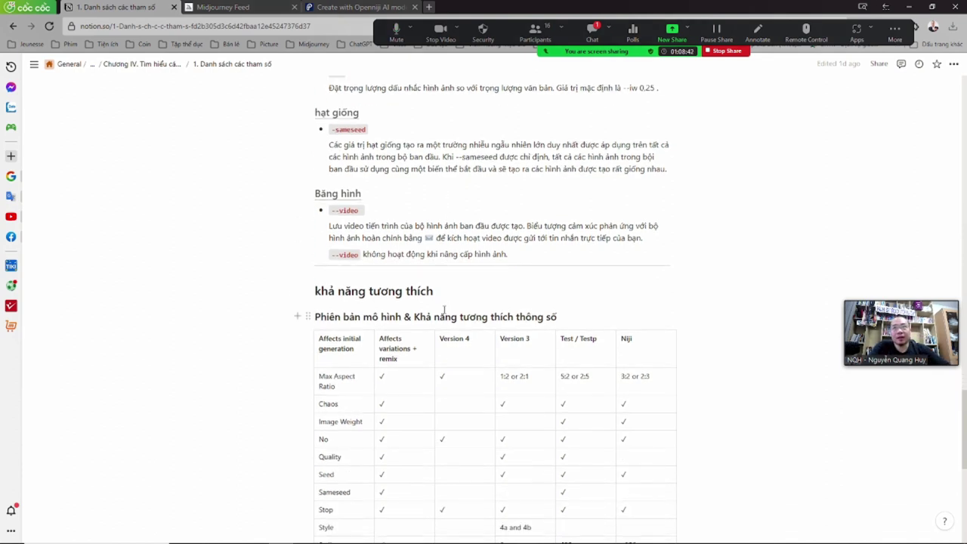
{"action": "scroll", "coordinate": [446, 310], "scroll_direction": "down", "scroll_amount": 7}
{"action": "scroll", "coordinate": [447, 320], "scroll_direction": "down", "scroll_amount": 1}
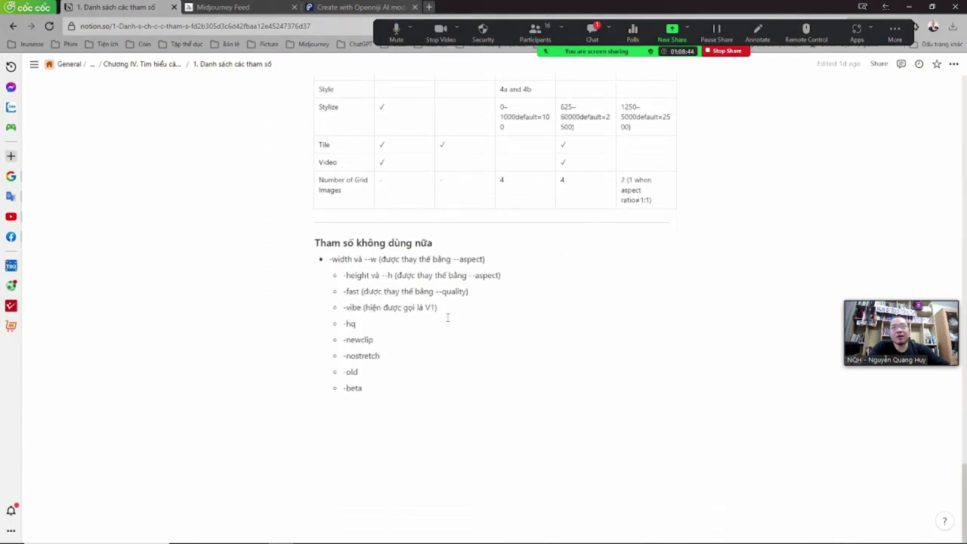
{"action": "scroll", "coordinate": [453, 325], "scroll_direction": "up", "scroll_amount": 2}
{"action": "scroll", "coordinate": [340, 175], "scroll_direction": "up", "scroll_amount": 15}
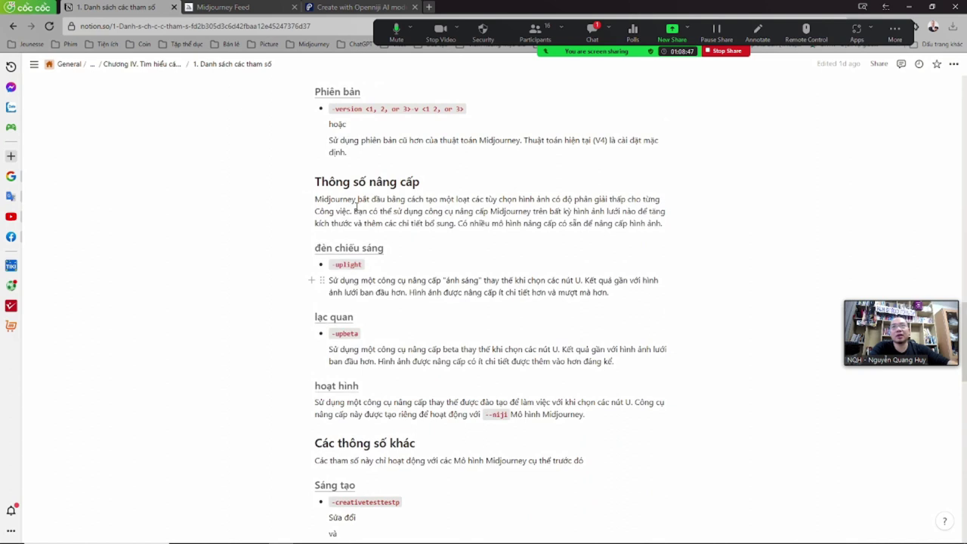
- Return to Chương IV, open "2. Tỉ lệ khung hình" and review the maximum aspect ratios and the sample poppy images
{"action": "left_click", "coordinate": [169, 69]}
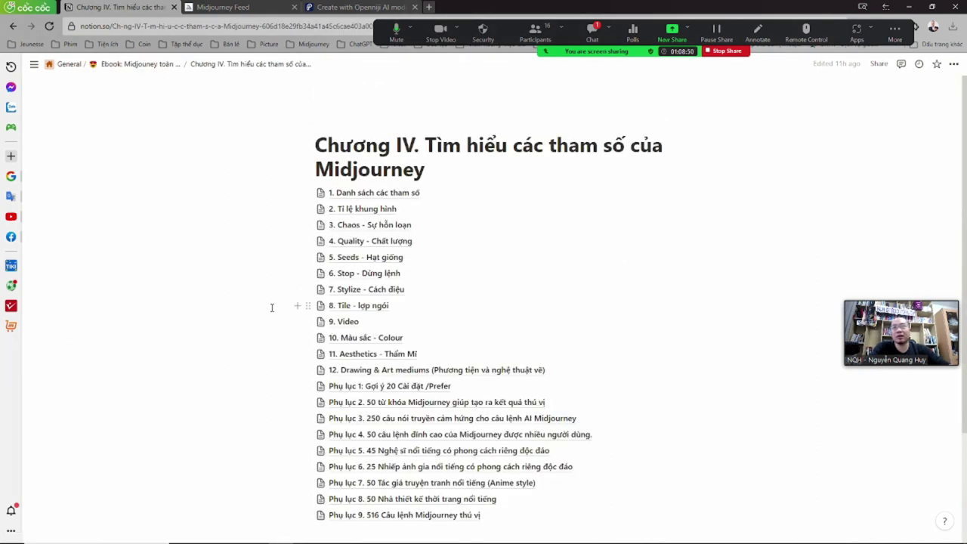
{"action": "left_click", "coordinate": [368, 215]}
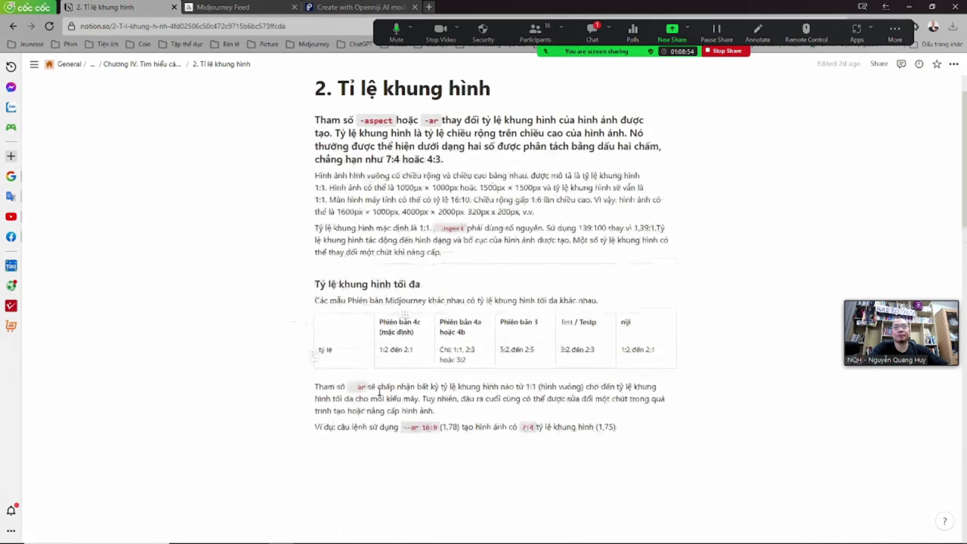
{"action": "scroll", "coordinate": [375, 395], "scroll_direction": "down", "scroll_amount": 2}
{"action": "scroll", "coordinate": [375, 396], "scroll_direction": "up", "scroll_amount": 2}
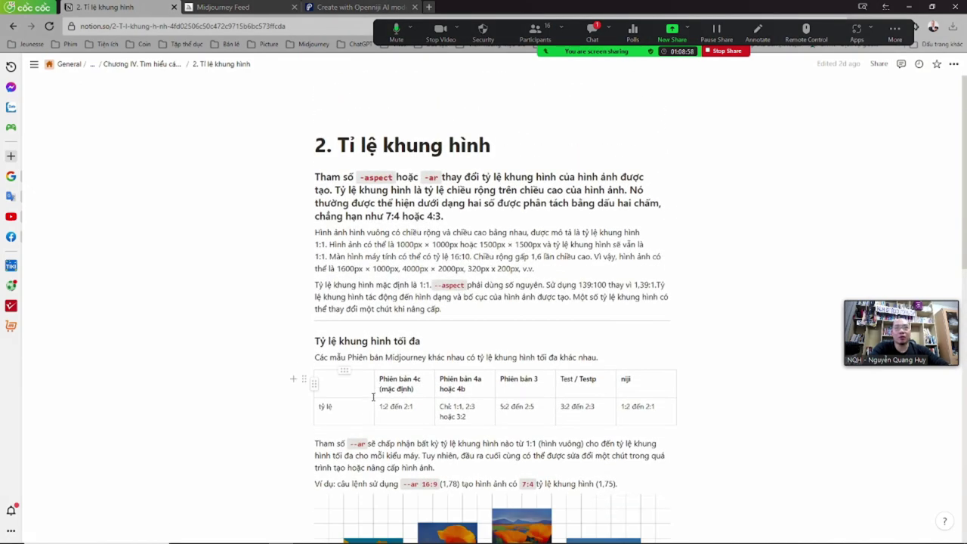
{"action": "scroll", "coordinate": [373, 396], "scroll_direction": "down", "scroll_amount": 4}
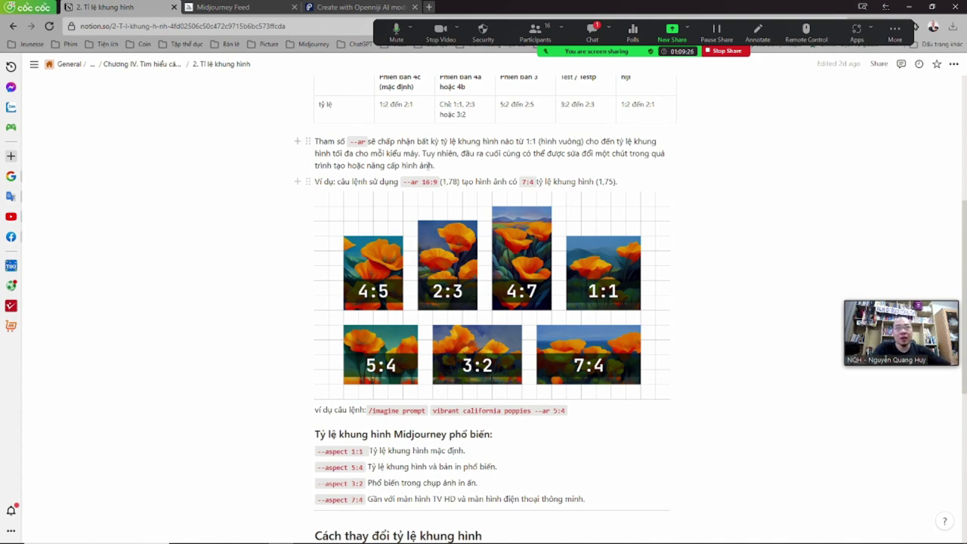
{"action": "mouse_move", "coordinate": [408, 216]}
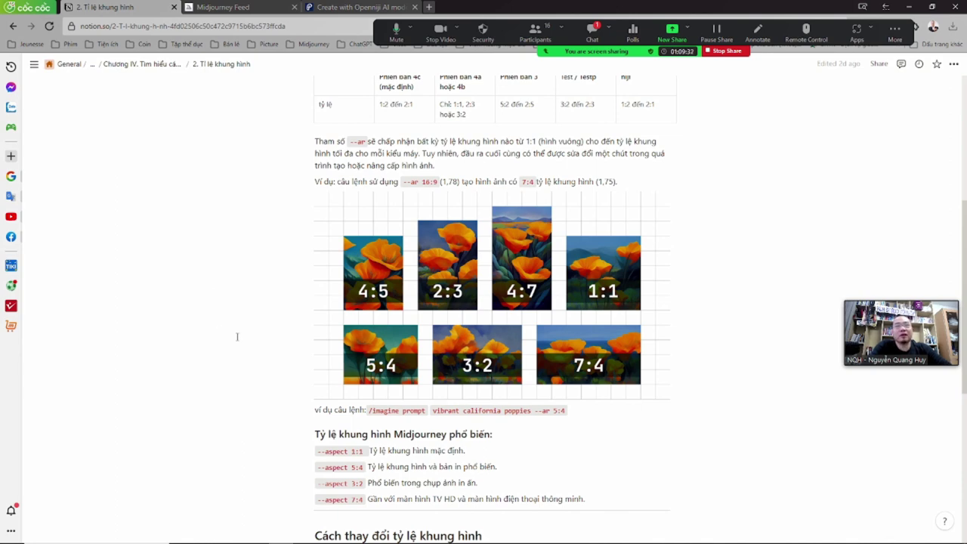
- Review the common Midjourney aspect ratios and how to add --aspect or --ar to a prompt
{"action": "scroll", "coordinate": [246, 348], "scroll_direction": "down", "scroll_amount": 2}
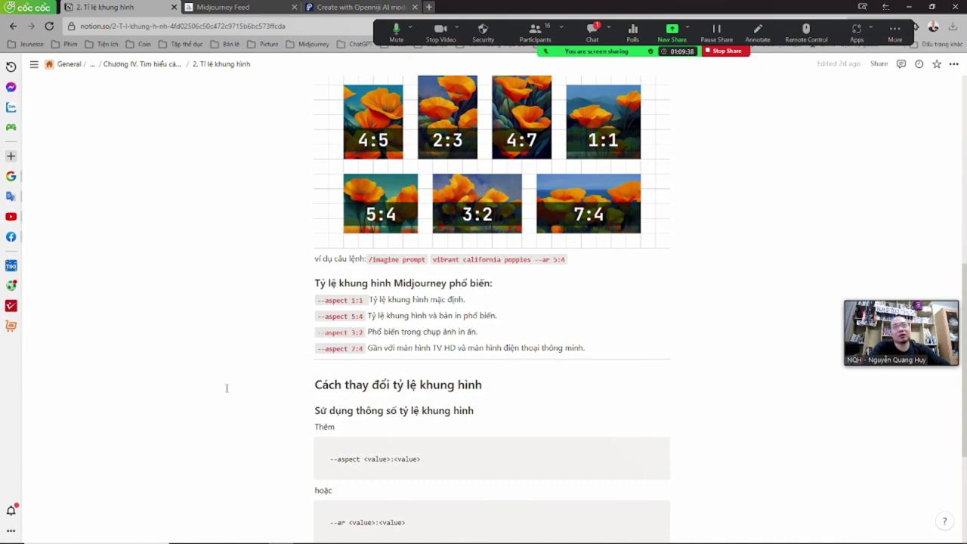
{"action": "scroll", "coordinate": [226, 381], "scroll_direction": "down", "scroll_amount": 3}
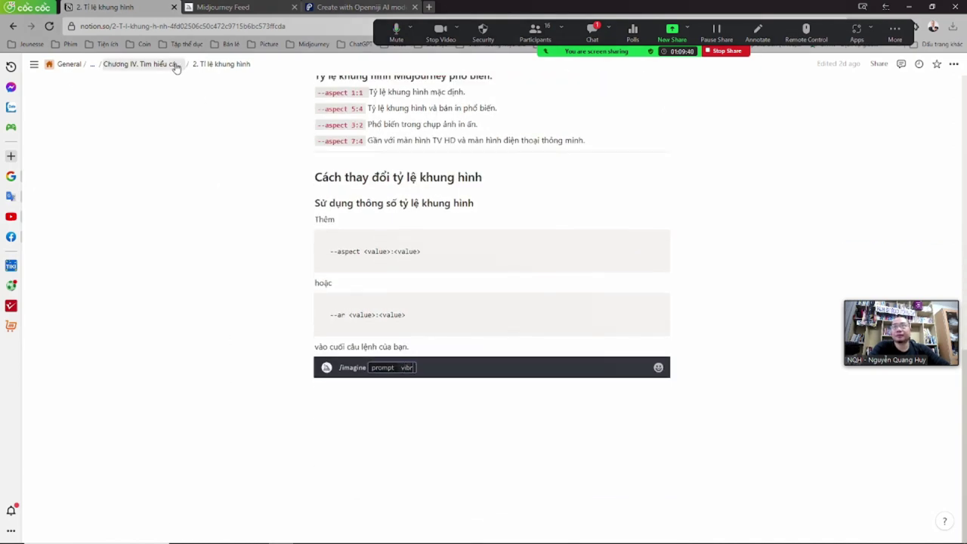
{"action": "scroll", "coordinate": [262, 259], "scroll_direction": "up", "scroll_amount": 3}
{"action": "scroll", "coordinate": [275, 233], "scroll_direction": "up", "scroll_amount": 1}
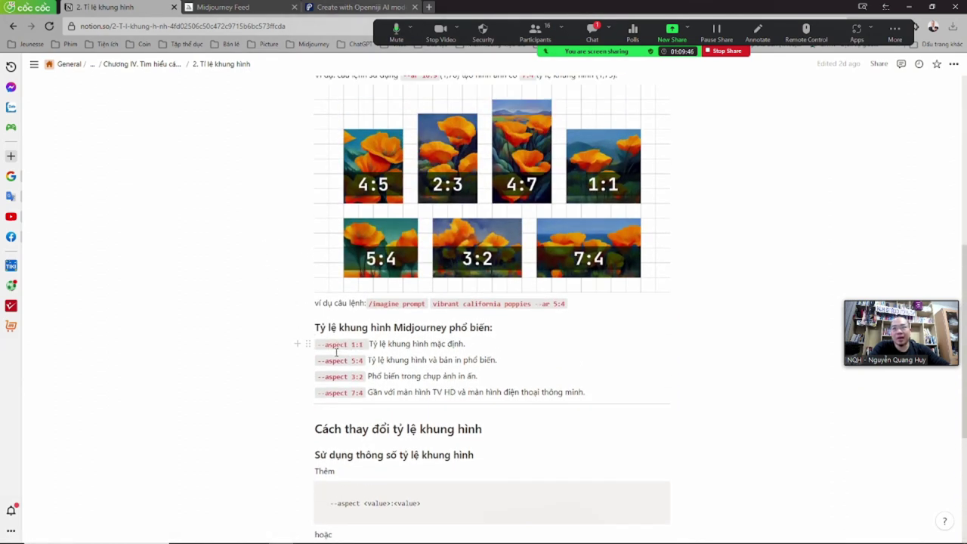
- Return to Chương IV, open "3. Chaos - Sự hỗn loạn" and examine the low-chaos watermelon owl examples
{"action": "left_click", "coordinate": [151, 64]}
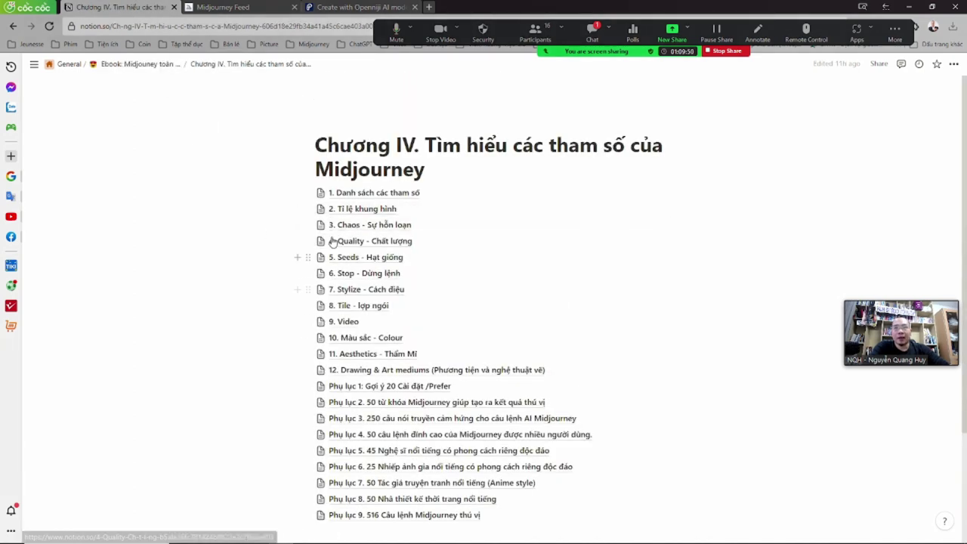
{"action": "left_click", "coordinate": [341, 226]}
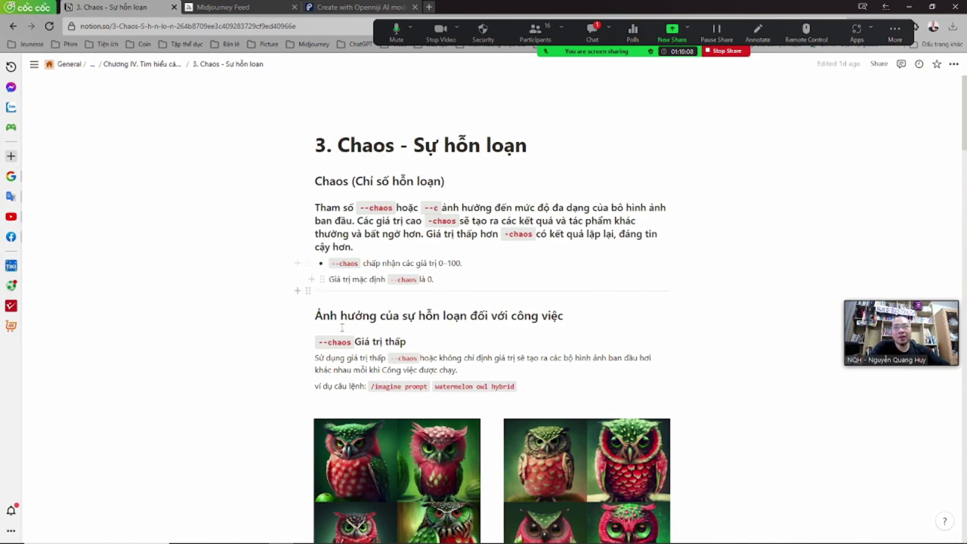
{"action": "scroll", "coordinate": [341, 327], "scroll_direction": "down", "scroll_amount": 2}
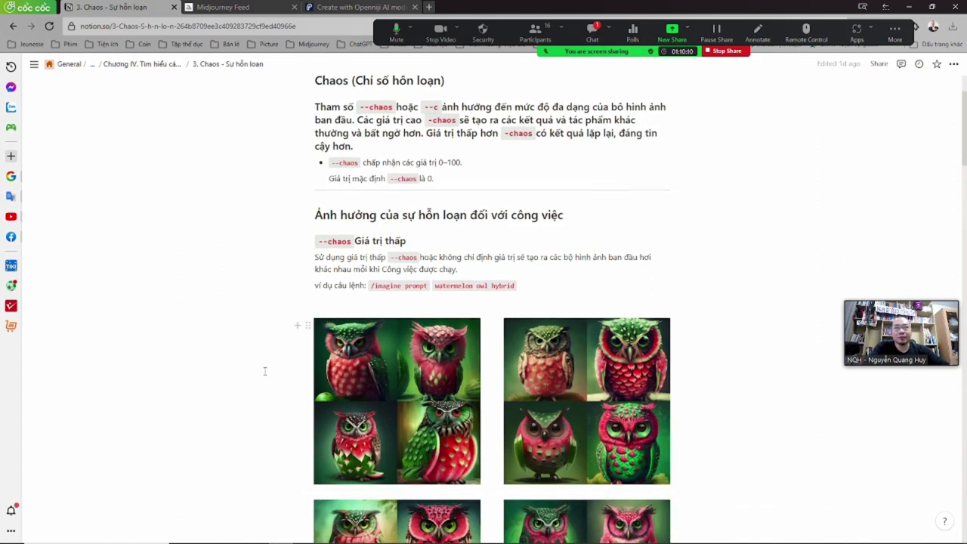
{"action": "scroll", "coordinate": [261, 368], "scroll_direction": "down", "scroll_amount": 2}
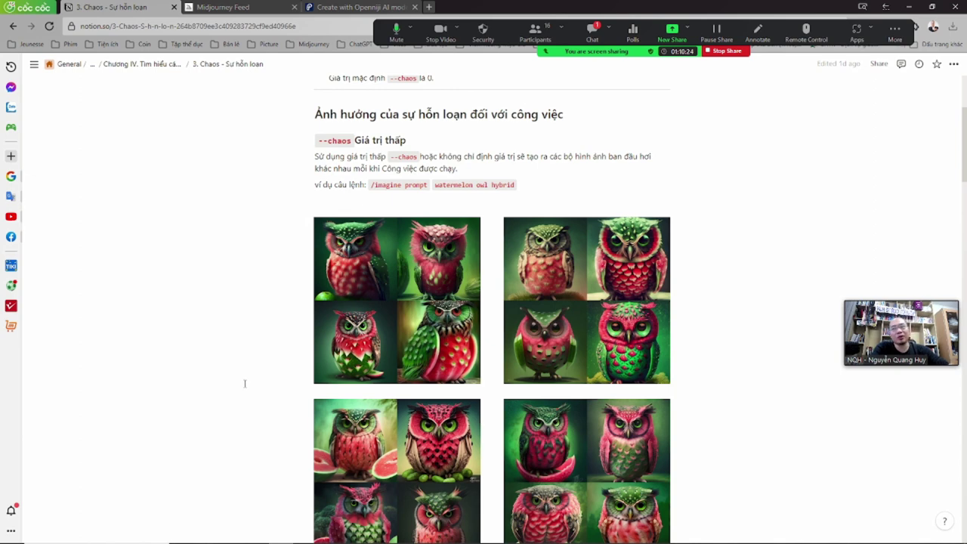
{"action": "scroll", "coordinate": [252, 380], "scroll_direction": "down", "scroll_amount": 3}
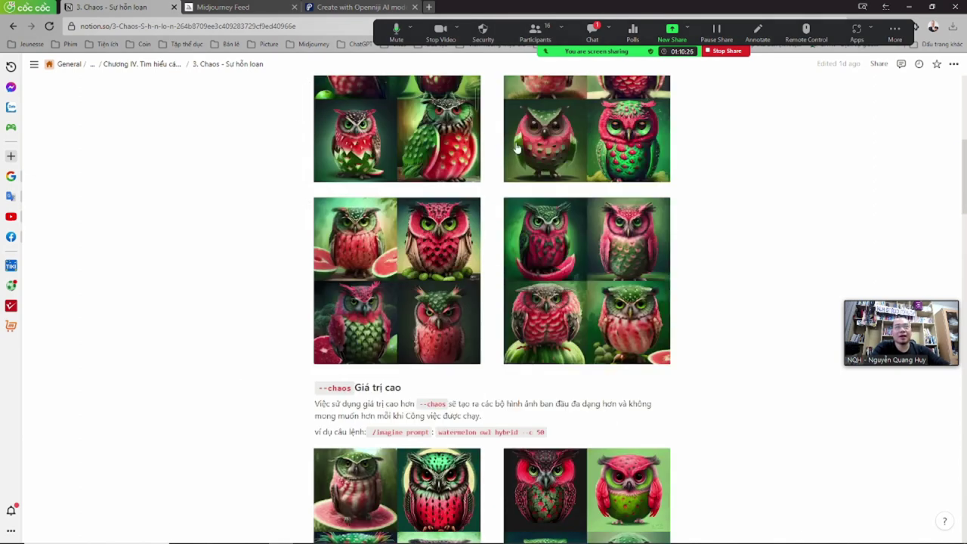
{"action": "scroll", "coordinate": [472, 343], "scroll_direction": "up", "scroll_amount": 2}
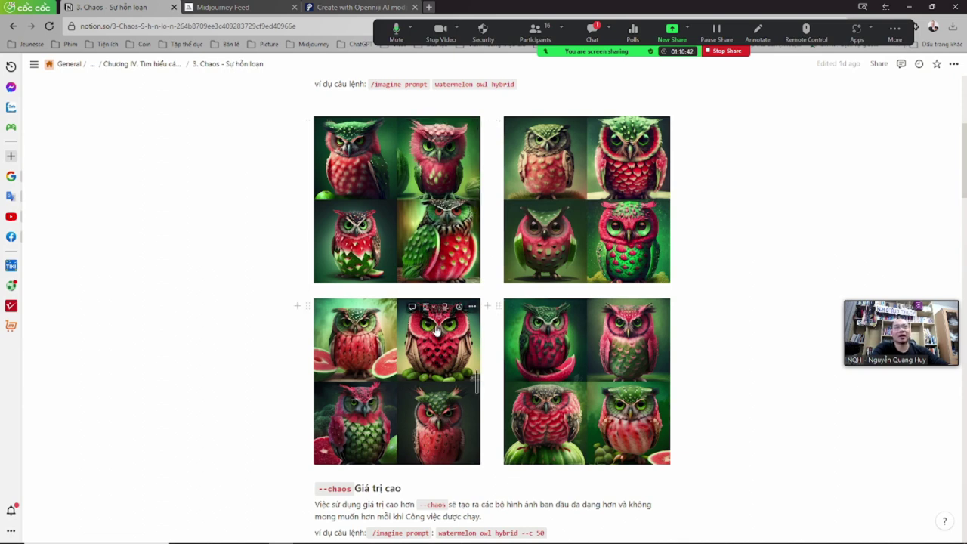
- Compare the high-chaos owl images made with --c 50 against the low-chaos set
{"action": "scroll", "coordinate": [385, 278], "scroll_direction": "down", "scroll_amount": 5}
{"action": "scroll", "coordinate": [446, 393], "scroll_direction": "down", "scroll_amount": 1}
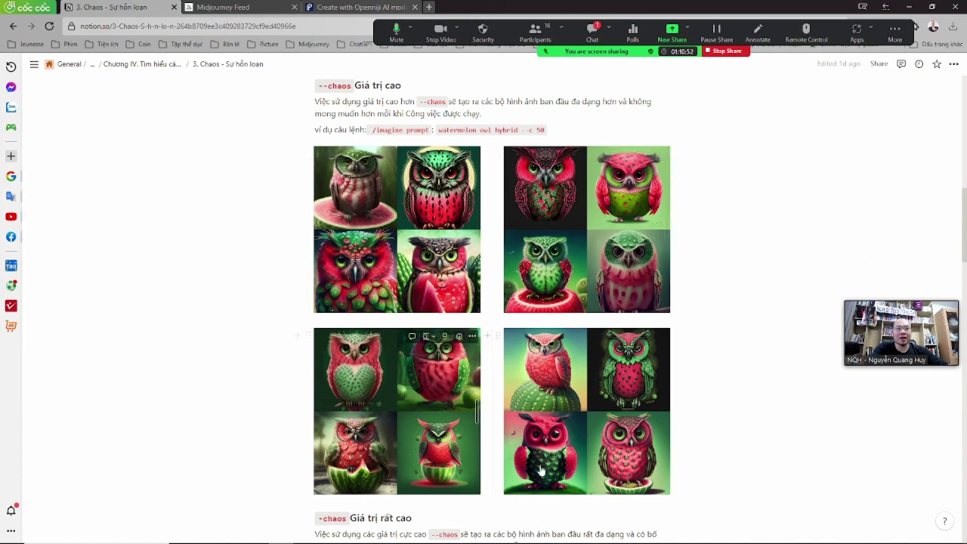
{"action": "scroll", "coordinate": [541, 471], "scroll_direction": "up", "scroll_amount": 5}
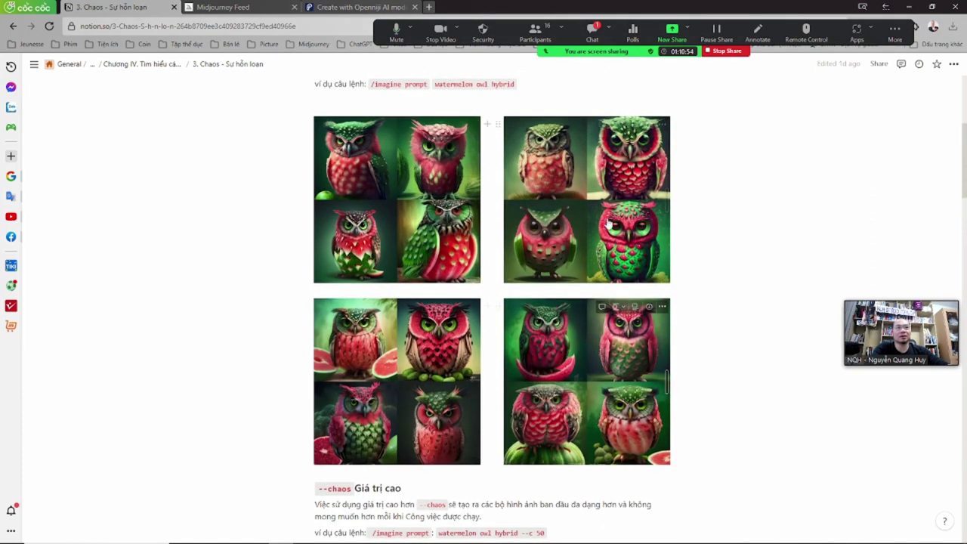
{"action": "scroll", "coordinate": [545, 437], "scroll_direction": "down", "scroll_amount": 6}
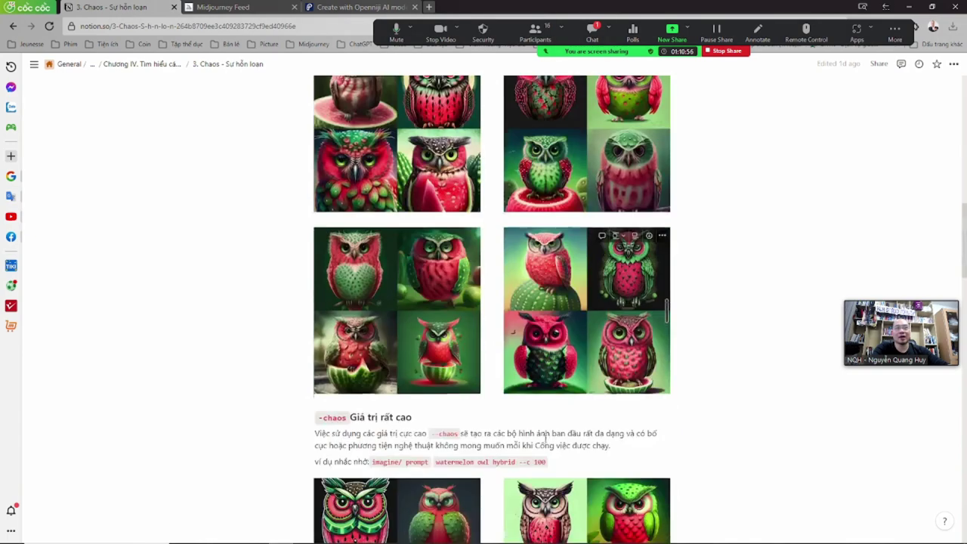
- Examine the very high chaos owl images made with the prompt "watermelon owl hybrid --c 100"
{"action": "scroll", "coordinate": [546, 436], "scroll_direction": "down", "scroll_amount": 5}
{"action": "scroll", "coordinate": [544, 444], "scroll_direction": "up", "scroll_amount": 1}
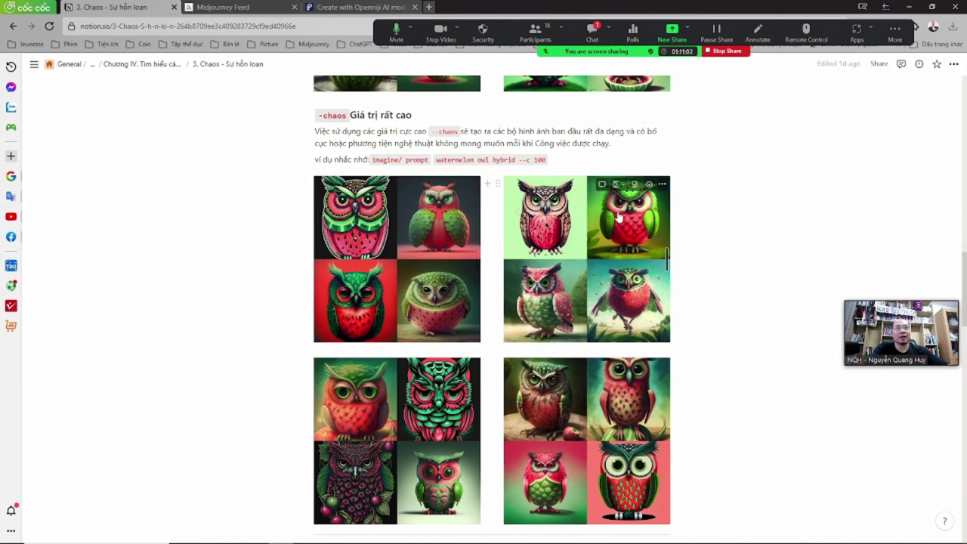
{"action": "scroll", "coordinate": [618, 482], "scroll_direction": "down", "scroll_amount": 2}
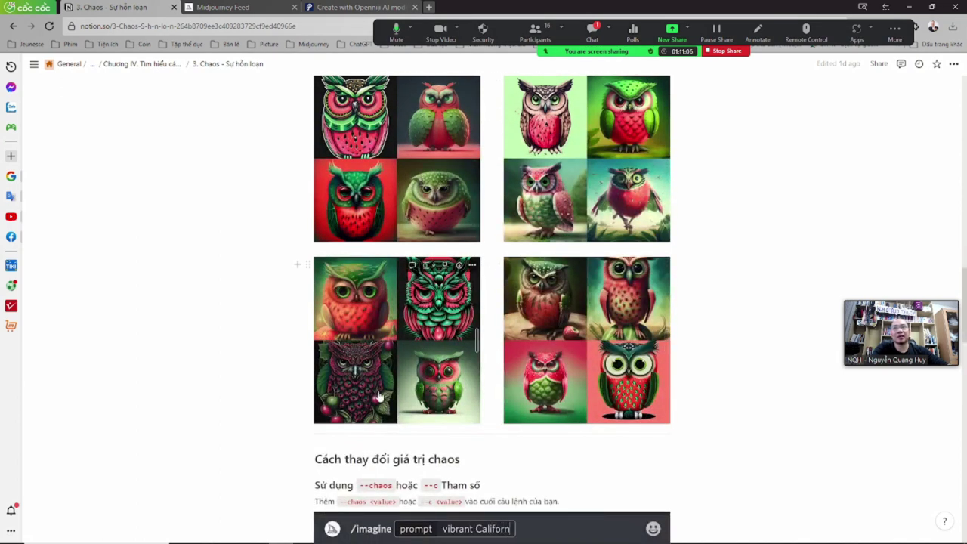
{"action": "scroll", "coordinate": [598, 388], "scroll_direction": "up", "scroll_amount": 2}
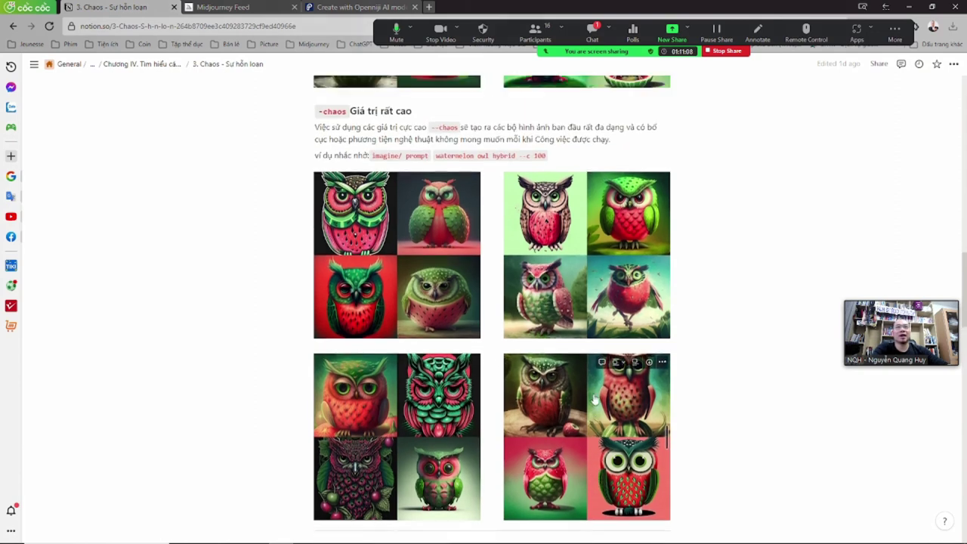
{"action": "scroll", "coordinate": [592, 404], "scroll_direction": "down", "scroll_amount": 1}
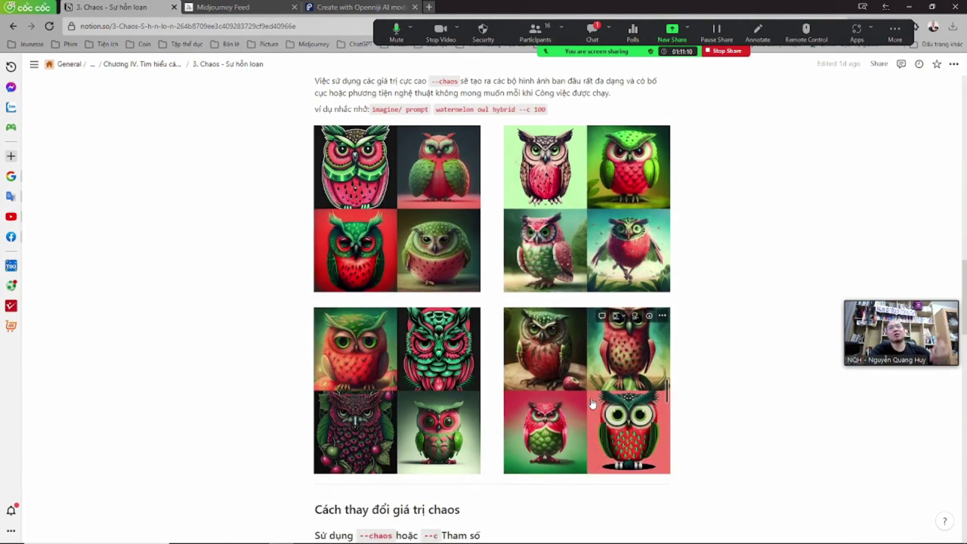
- Compare the pineapple example images from the original seed through chaos 0 to chaos 100
{"action": "scroll", "coordinate": [472, 268], "scroll_direction": "down", "scroll_amount": 1}
{"action": "scroll", "coordinate": [472, 268], "scroll_direction": "down", "scroll_amount": 6}
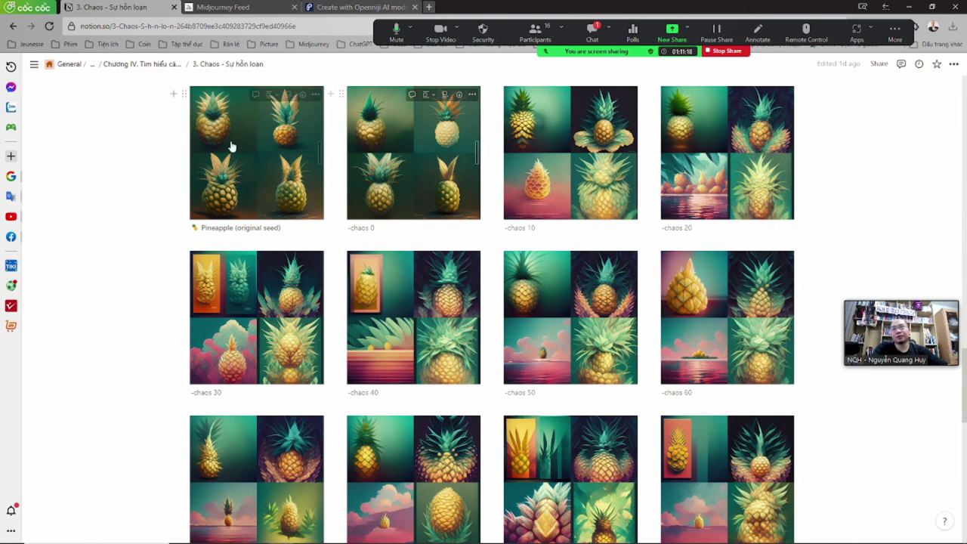
{"action": "scroll", "coordinate": [249, 196], "scroll_direction": "up", "scroll_amount": 1}
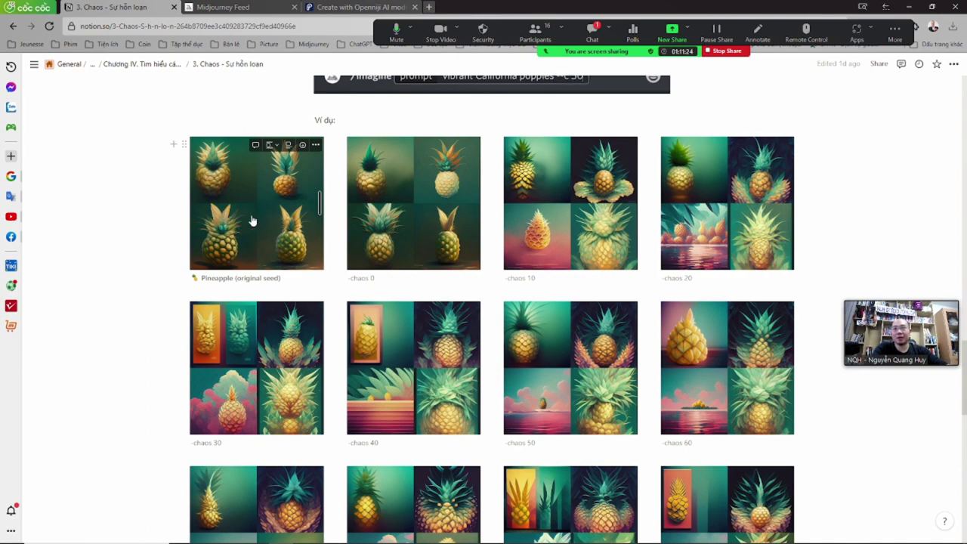
{"action": "scroll", "coordinate": [253, 218], "scroll_direction": "down", "scroll_amount": 1}
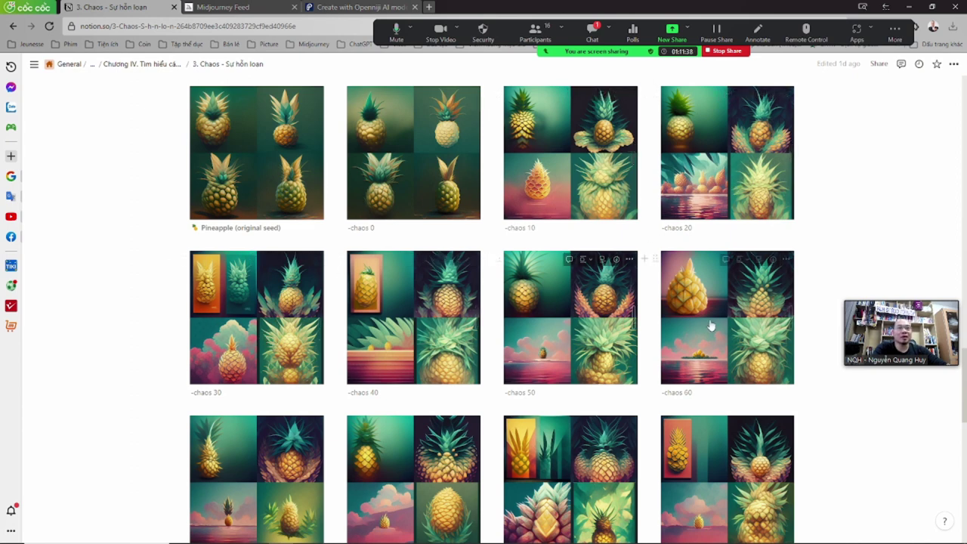
{"action": "scroll", "coordinate": [710, 326], "scroll_direction": "down", "scroll_amount": 3}
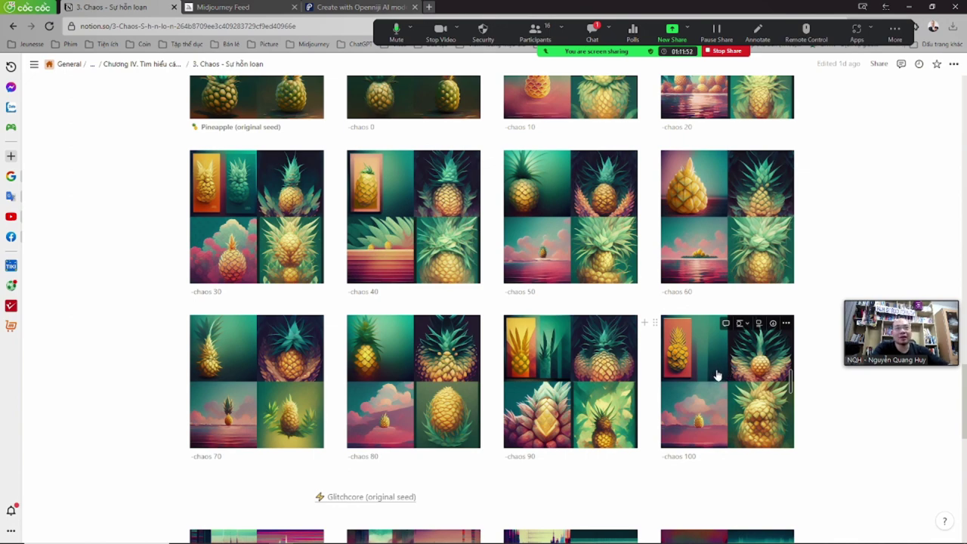
- Examine the Glitchcore example images across chaos values 0 to 100 against their original seed
{"action": "scroll", "coordinate": [718, 376], "scroll_direction": "down", "scroll_amount": 5}
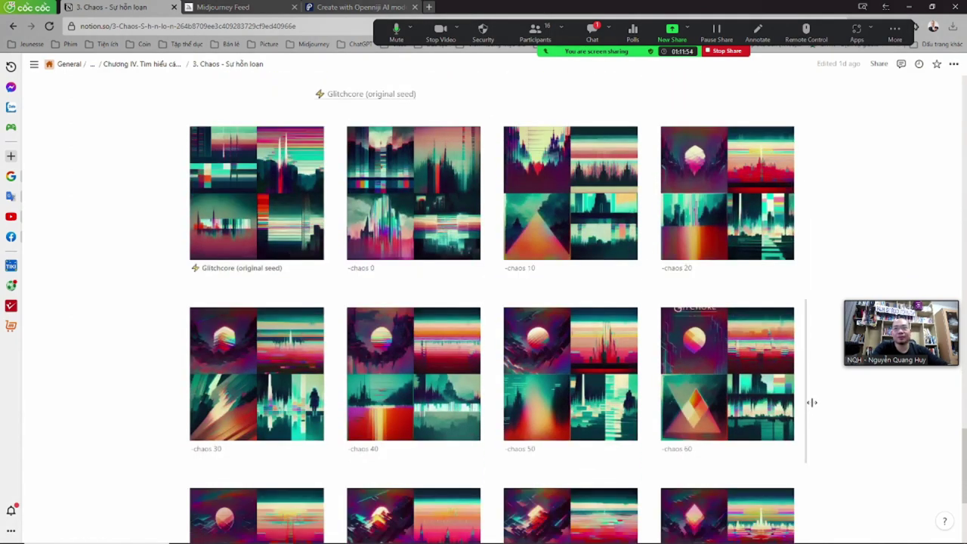
{"action": "scroll", "coordinate": [812, 402], "scroll_direction": "down", "scroll_amount": 1}
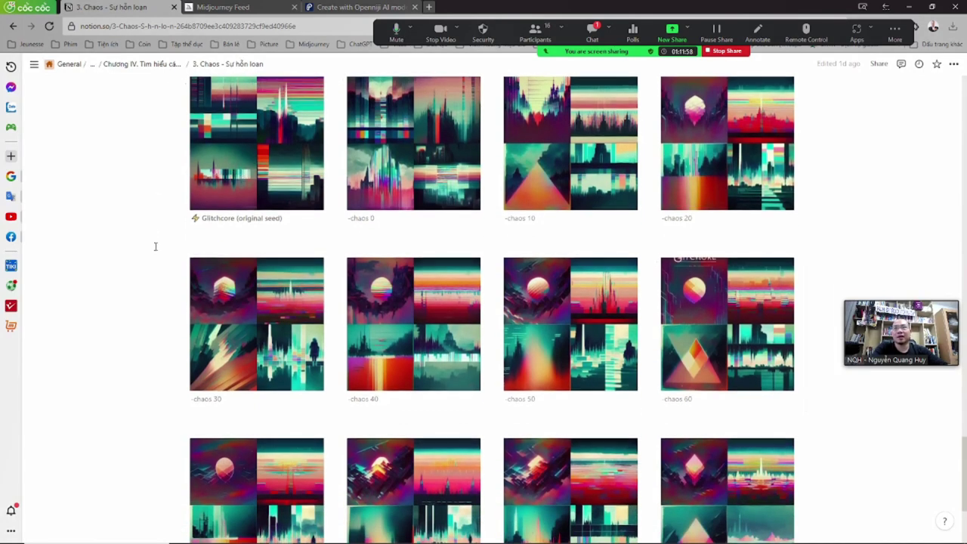
{"action": "scroll", "coordinate": [152, 251], "scroll_direction": "up", "scroll_amount": 1}
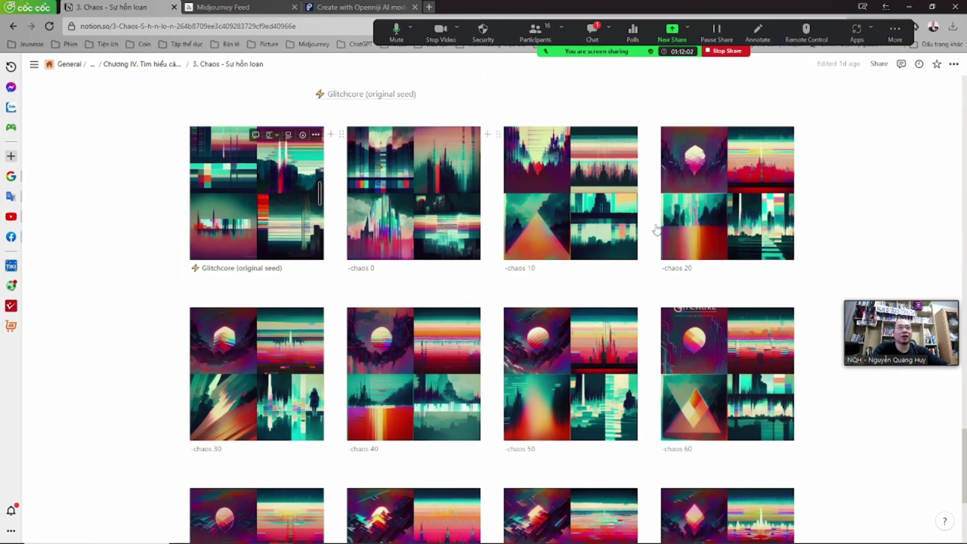
{"action": "scroll", "coordinate": [771, 344], "scroll_direction": "down", "scroll_amount": 1}
{"action": "scroll", "coordinate": [771, 344], "scroll_direction": "down", "scroll_amount": 4}
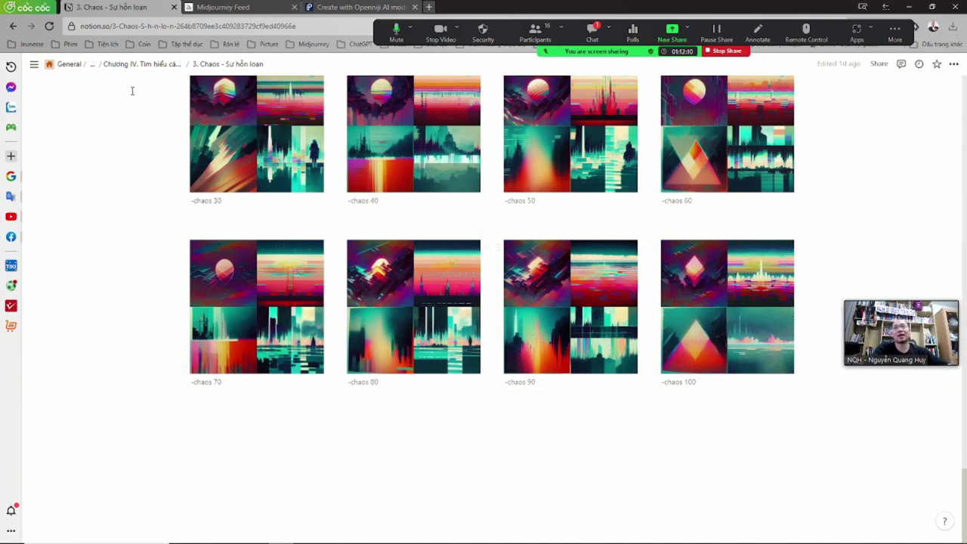
- Return to Chương IV, open "4. Quality - Chất lượng" and compare the birch forest examples at quality .25, .5 and 1
{"action": "left_click", "coordinate": [139, 66]}
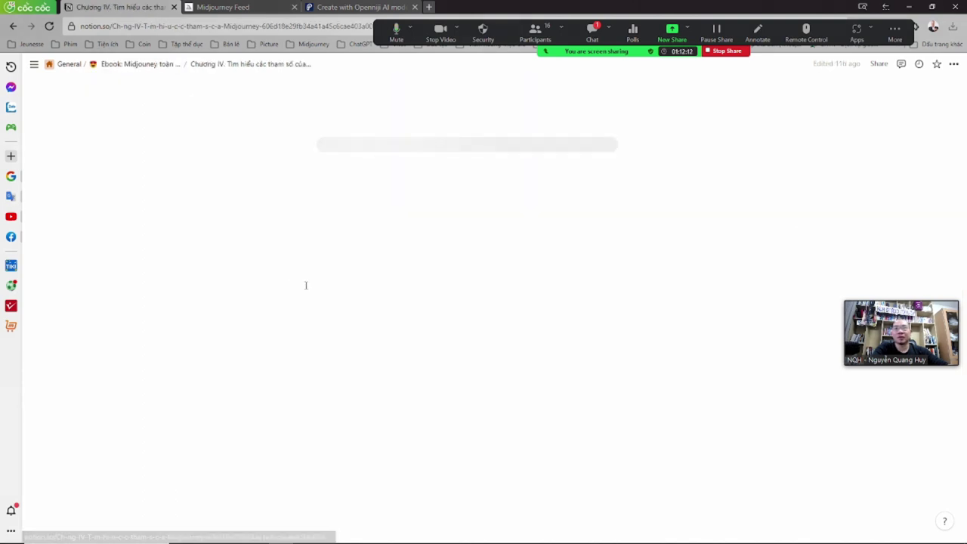
{"action": "left_click", "coordinate": [385, 242]}
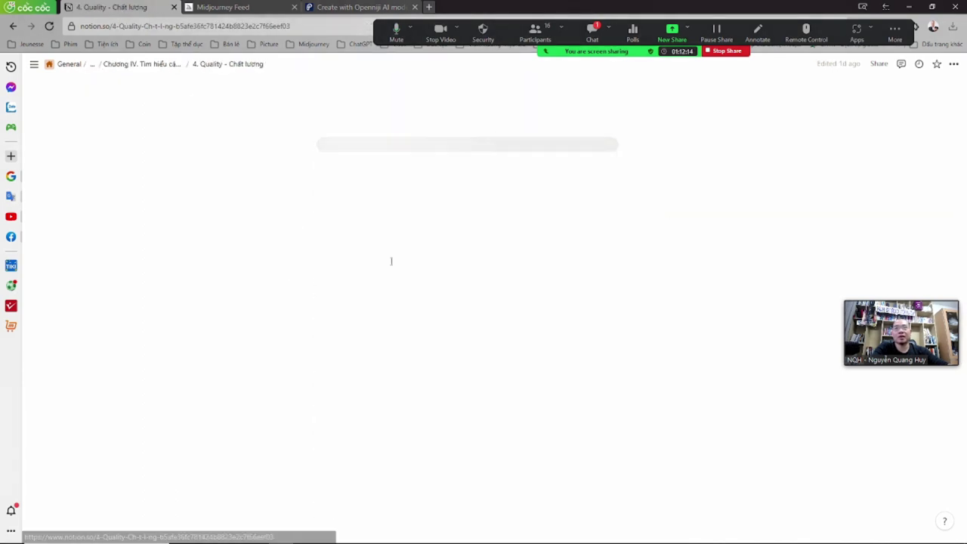
{"action": "scroll", "coordinate": [276, 377], "scroll_direction": "down", "scroll_amount": 1}
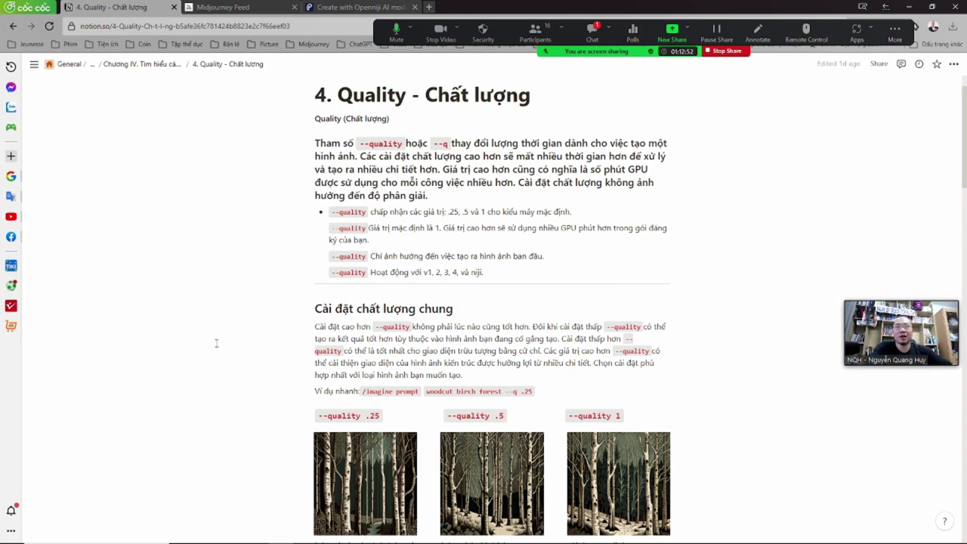
{"action": "scroll", "coordinate": [227, 353], "scroll_direction": "down", "scroll_amount": 3}
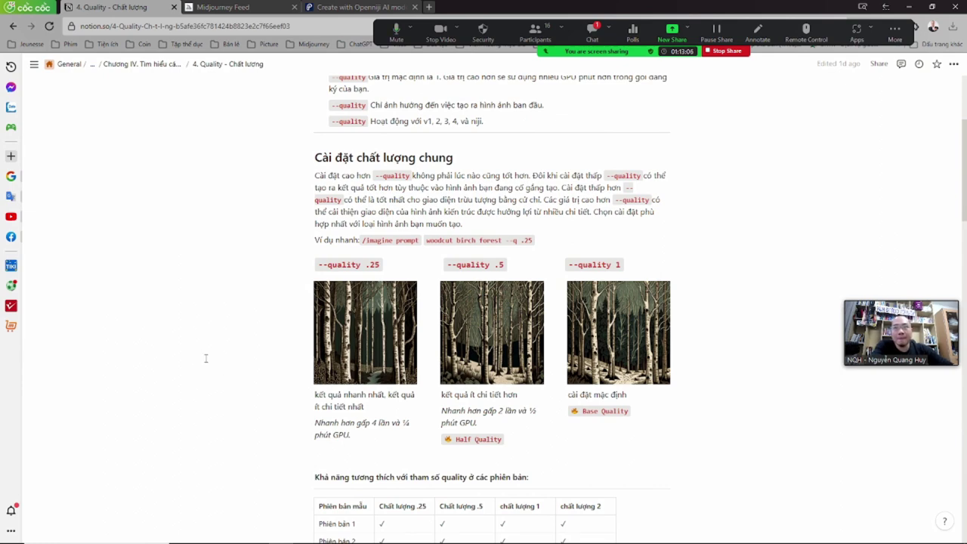
{"action": "scroll", "coordinate": [207, 356], "scroll_direction": "down", "scroll_amount": 1}
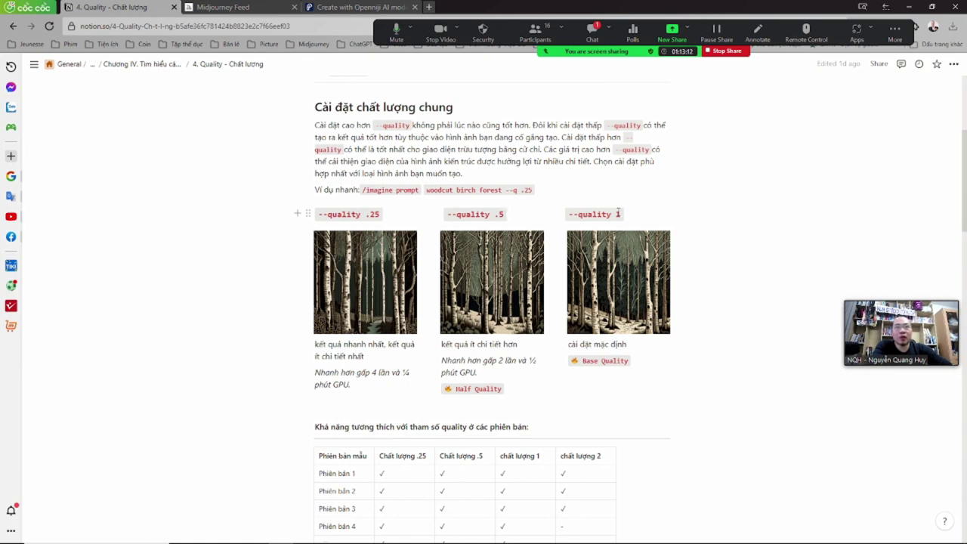
- Review which model versions support each quality value and how to set quality with --quality, --q or /settings
{"action": "scroll", "coordinate": [505, 180], "scroll_direction": "down", "scroll_amount": 3}
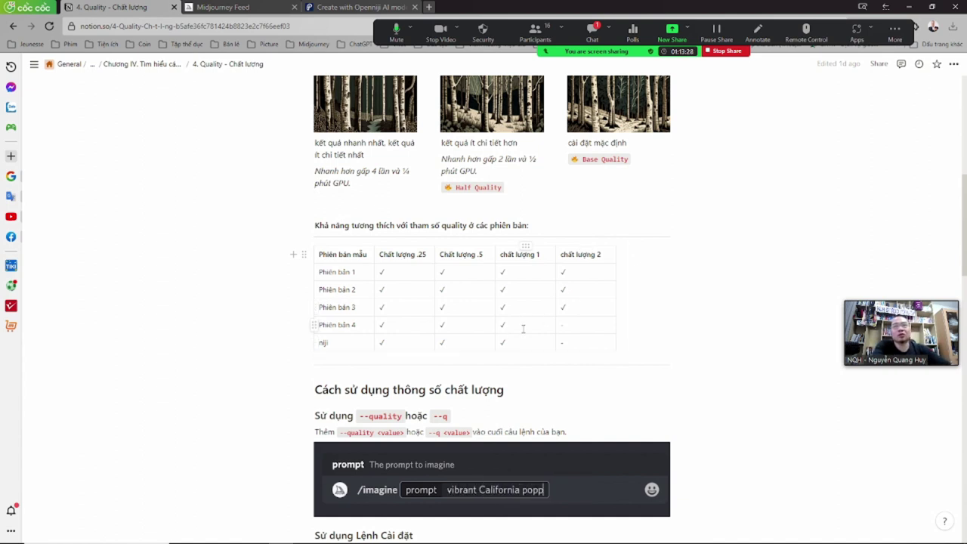
{"action": "scroll", "coordinate": [695, 340], "scroll_direction": "down", "scroll_amount": 3}
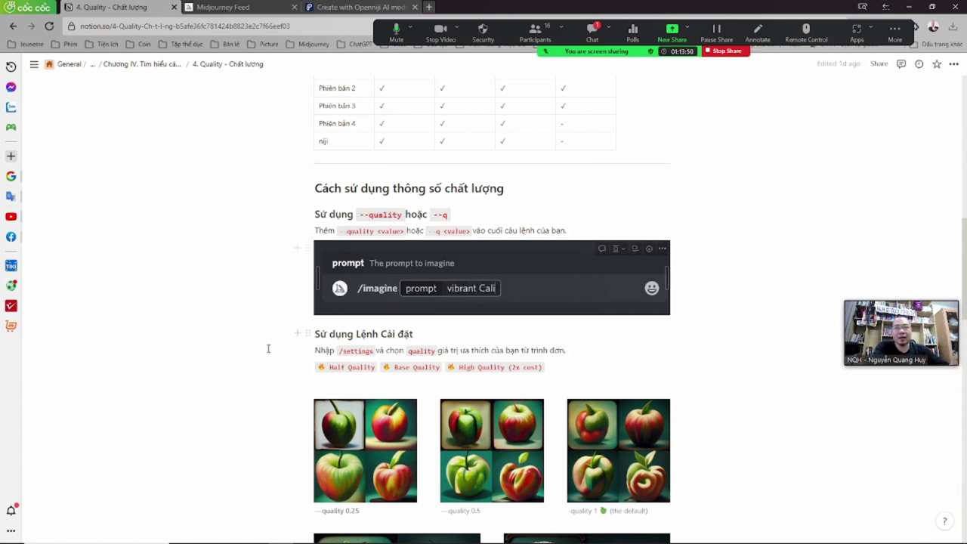
{"action": "scroll", "coordinate": [265, 344], "scroll_direction": "down", "scroll_amount": 2}
{"action": "scroll", "coordinate": [257, 339], "scroll_direction": "down", "scroll_amount": 1}
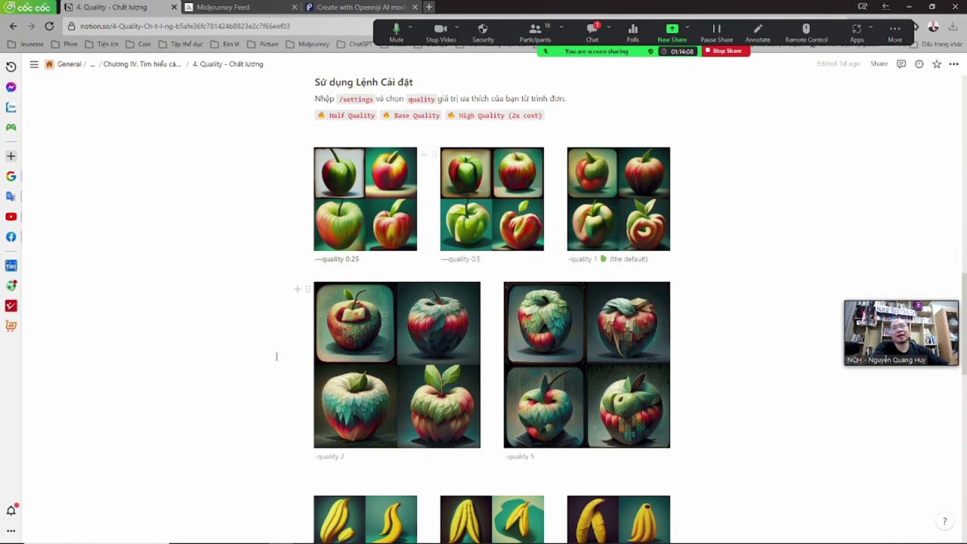
{"action": "scroll", "coordinate": [277, 356], "scroll_direction": "down", "scroll_amount": 1}
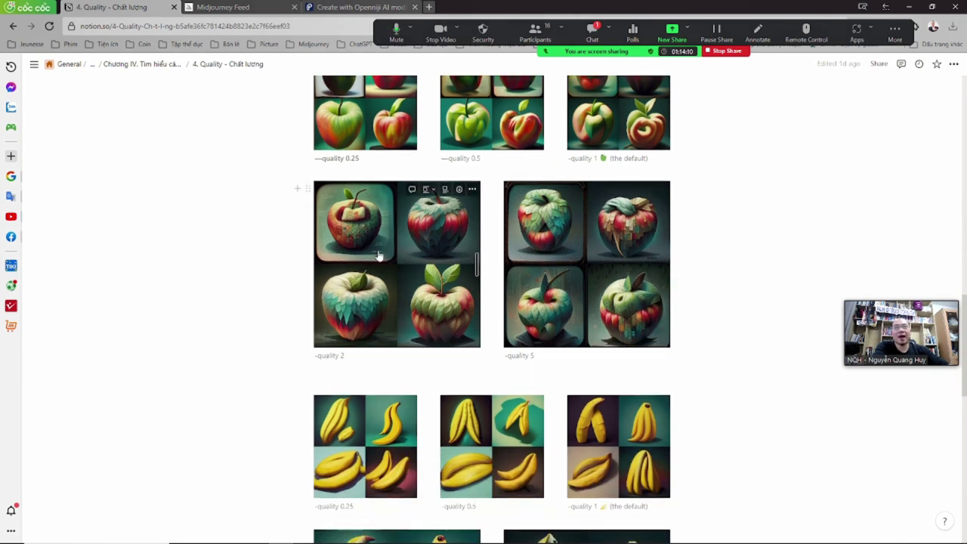
{"action": "scroll", "coordinate": [676, 321], "scroll_direction": "up", "scroll_amount": 3}
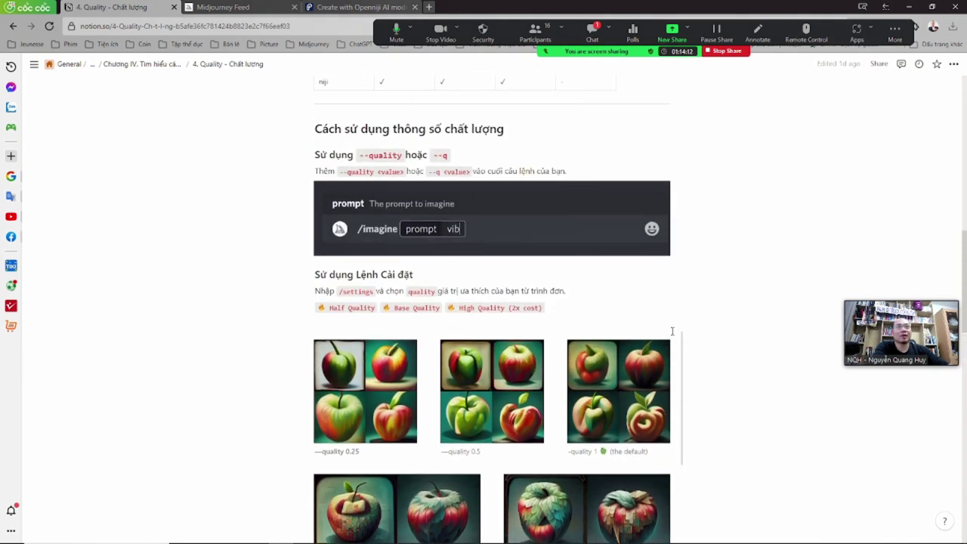
{"action": "scroll", "coordinate": [672, 331], "scroll_direction": "up", "scroll_amount": 3}
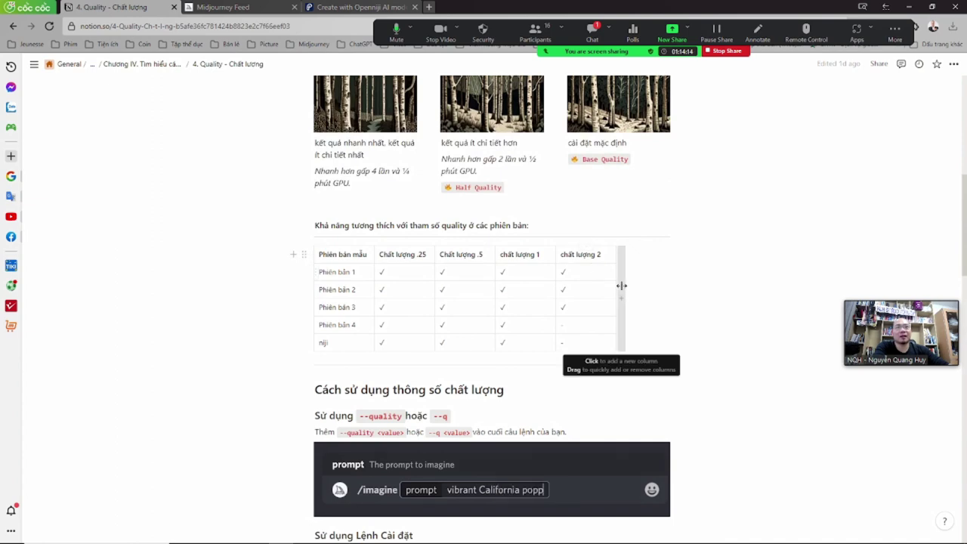
- Compare the apple, banana and pear example images across quality values 0.25, 0.5, 1, 2 and 5
{"action": "scroll", "coordinate": [695, 395], "scroll_direction": "down", "scroll_amount": 7}
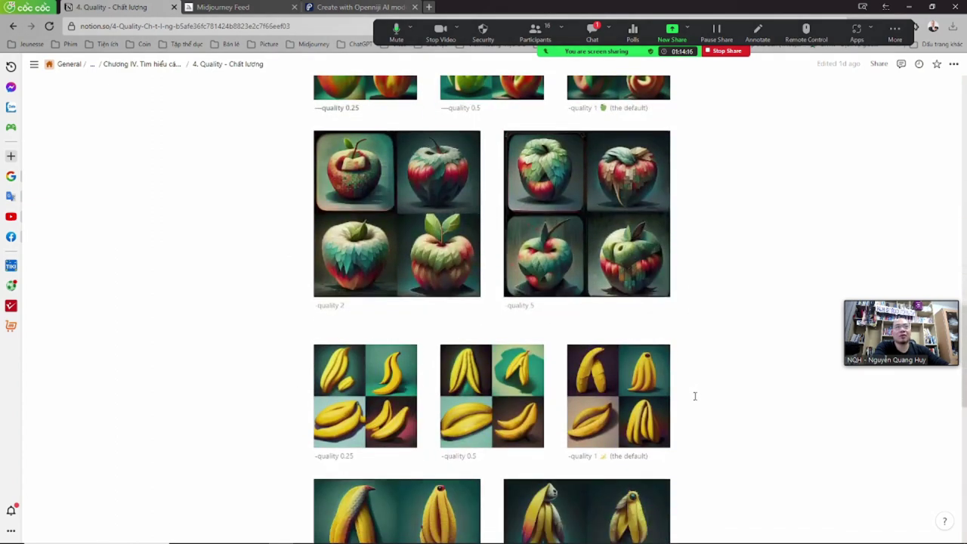
{"action": "scroll", "coordinate": [695, 396], "scroll_direction": "down", "scroll_amount": 2}
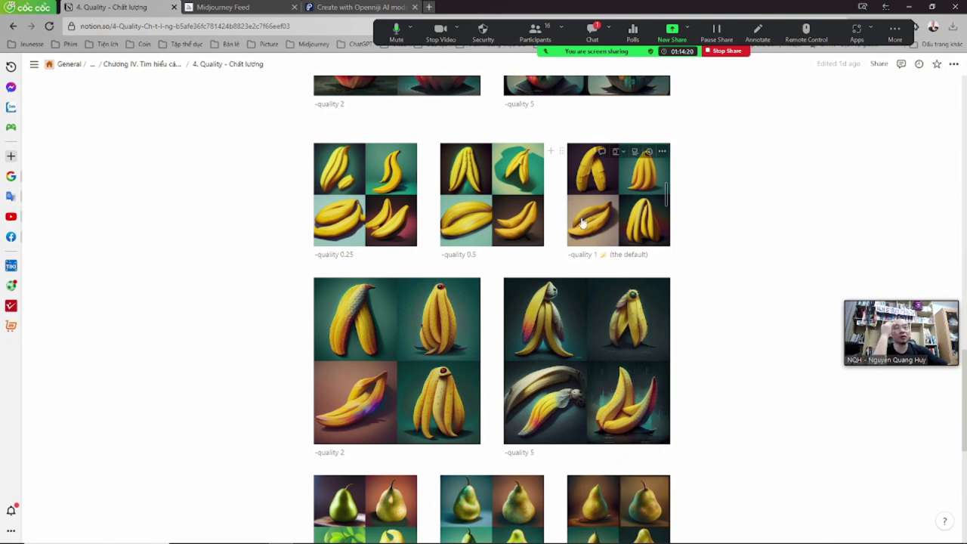
{"action": "scroll", "coordinate": [647, 378], "scroll_direction": "down", "scroll_amount": 4}
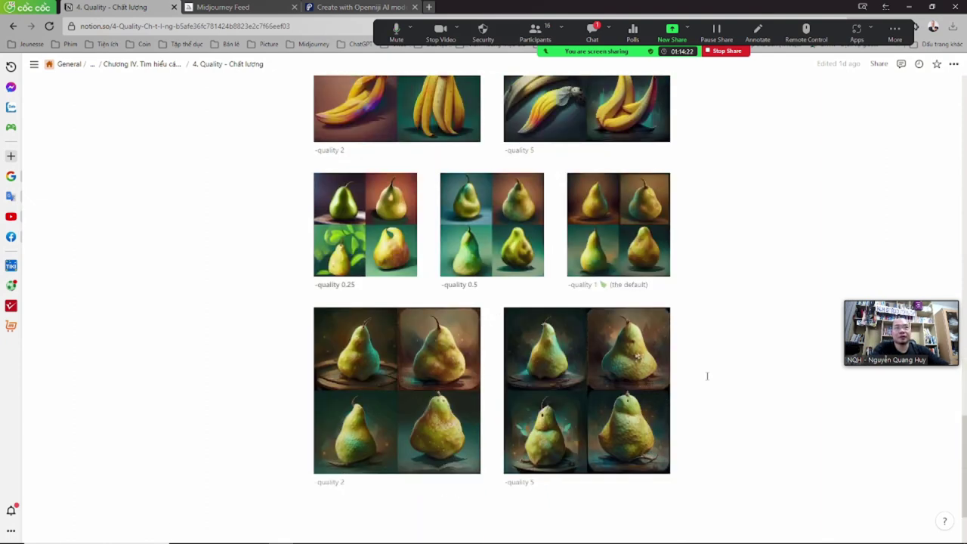
{"action": "scroll", "coordinate": [705, 377], "scroll_direction": "down", "scroll_amount": 1}
{"action": "scroll", "coordinate": [700, 381], "scroll_direction": "down", "scroll_amount": 1}
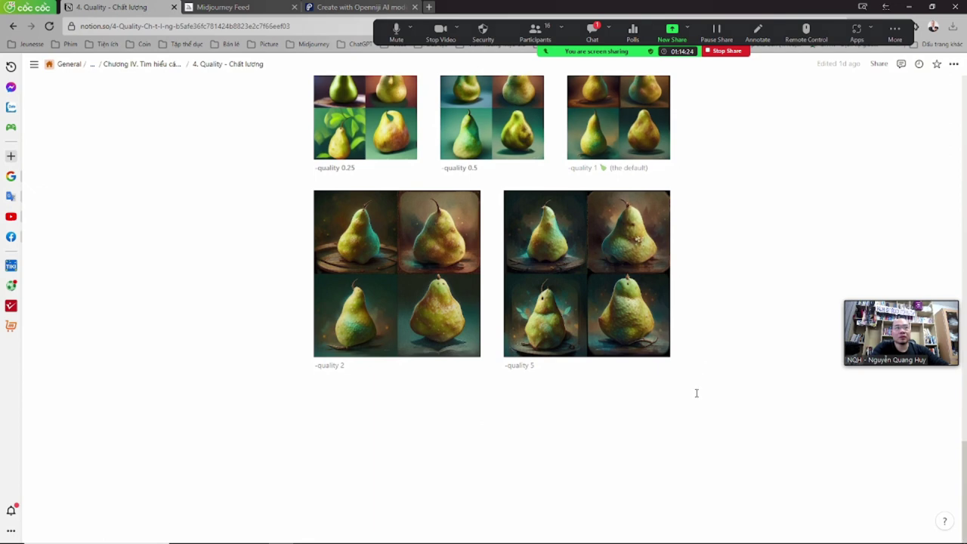
{"action": "scroll", "coordinate": [699, 418], "scroll_direction": "up", "scroll_amount": 3}
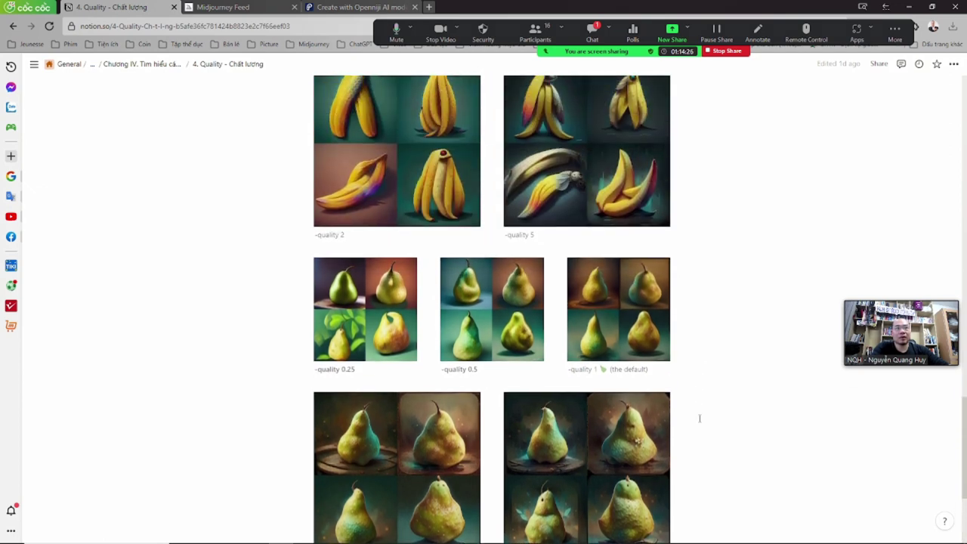
{"action": "scroll", "coordinate": [700, 418], "scroll_direction": "up", "scroll_amount": 5}
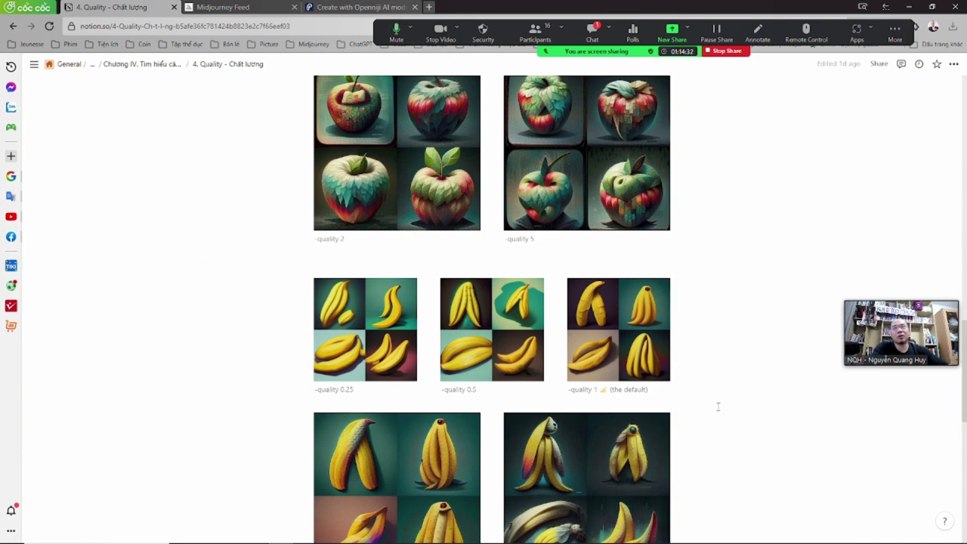
{"action": "scroll", "coordinate": [717, 407], "scroll_direction": "up", "scroll_amount": 15}
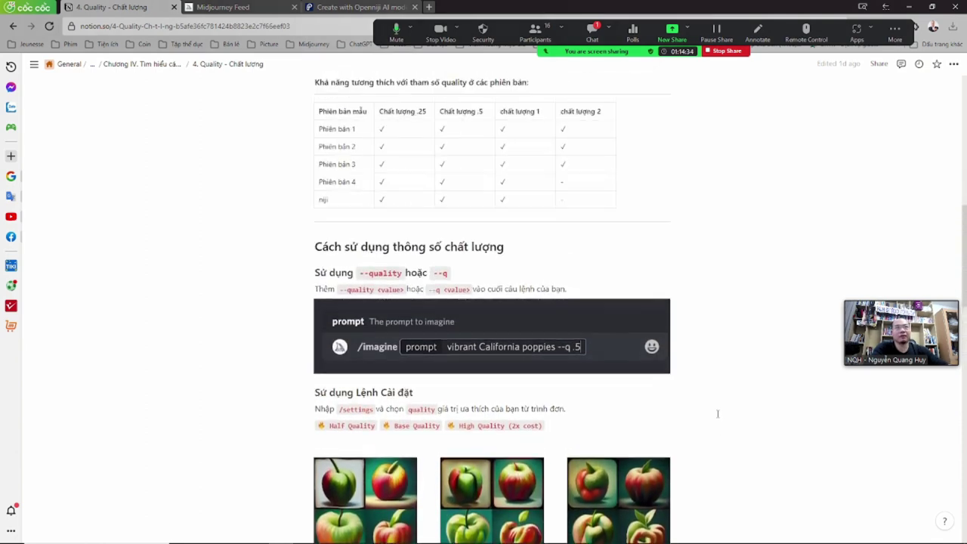
{"action": "scroll", "coordinate": [716, 412], "scroll_direction": "up", "scroll_amount": 3}
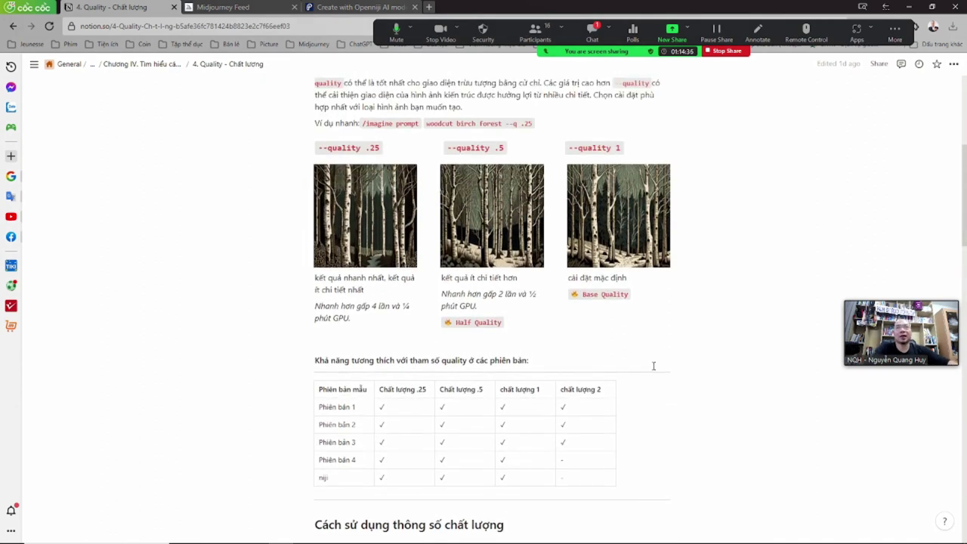
- Return to Chương IV, open "5. Seeds - Hạt giống" and read how the --seed and --sameseed parameters work
{"action": "left_click", "coordinate": [141, 64]}
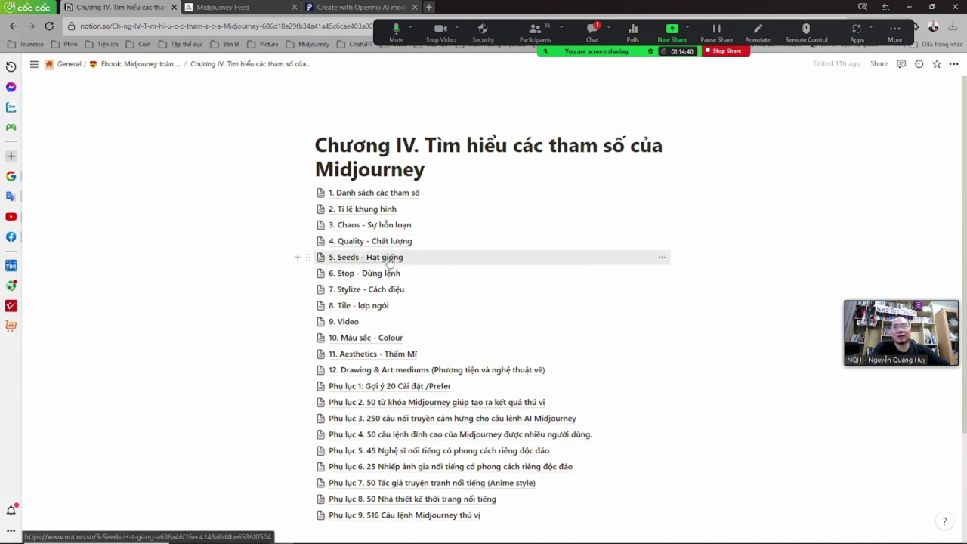
{"action": "left_click", "coordinate": [366, 261]}
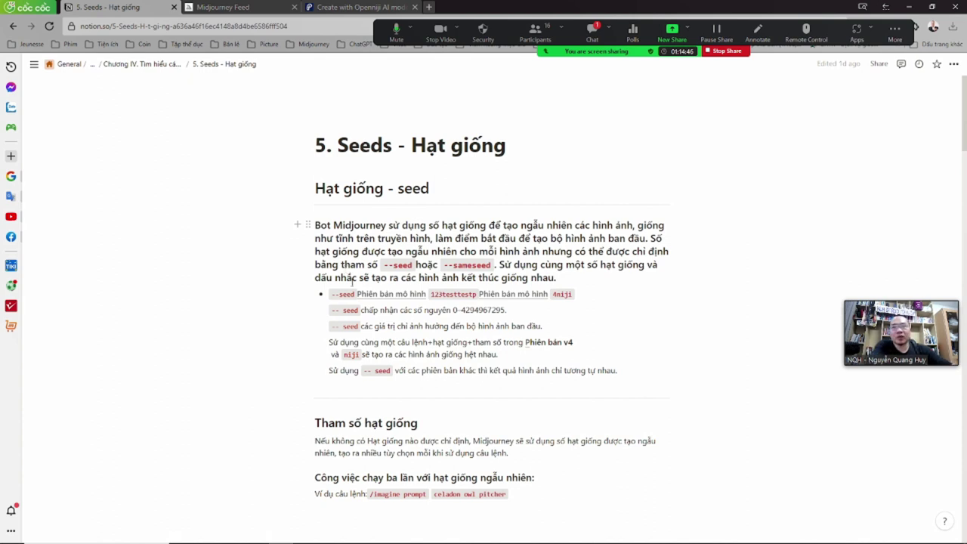
{"action": "scroll", "coordinate": [343, 342], "scroll_direction": "down", "scroll_amount": 1}
{"action": "scroll", "coordinate": [344, 343], "scroll_direction": "down", "scroll_amount": 2}
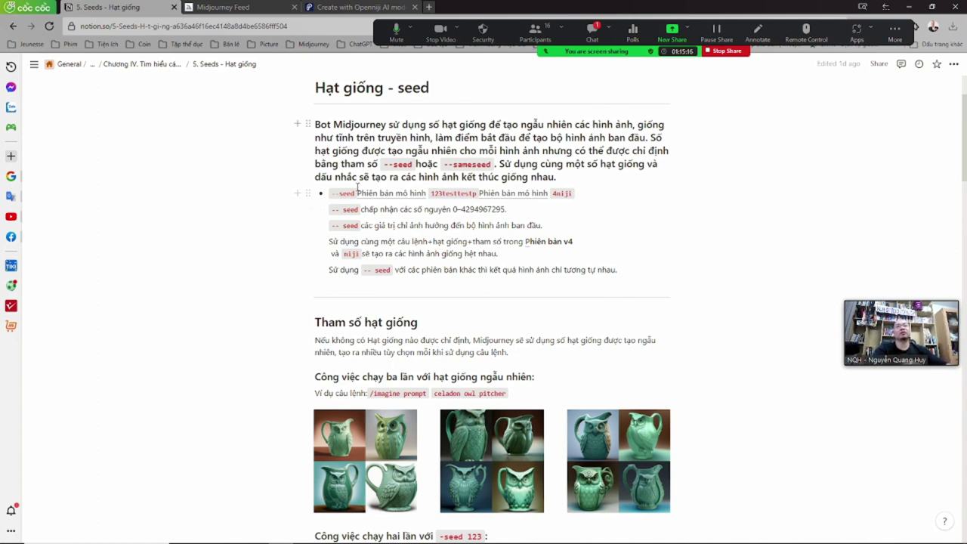
- Switch to Discord and view the Midjourney Bot's red-haired character sheet grid enlarged, closing the preview when done
{"action": "left_click", "coordinate": [455, 534]}
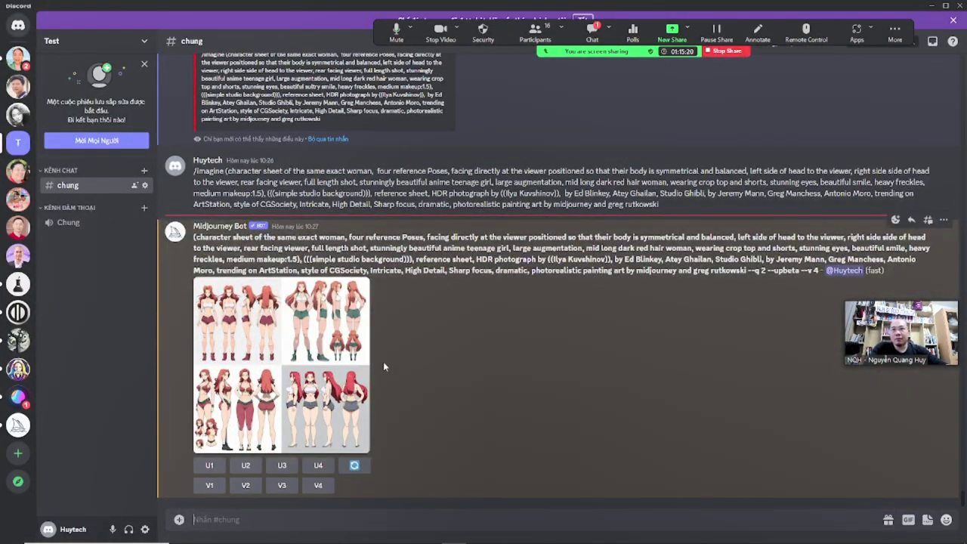
{"action": "left_click", "coordinate": [289, 364]}
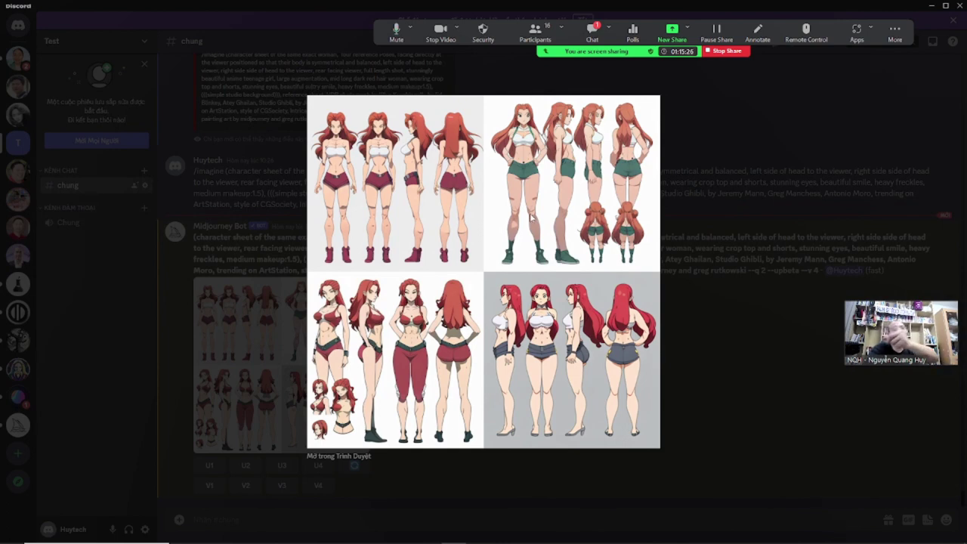
{"action": "left_click", "coordinate": [705, 303]}
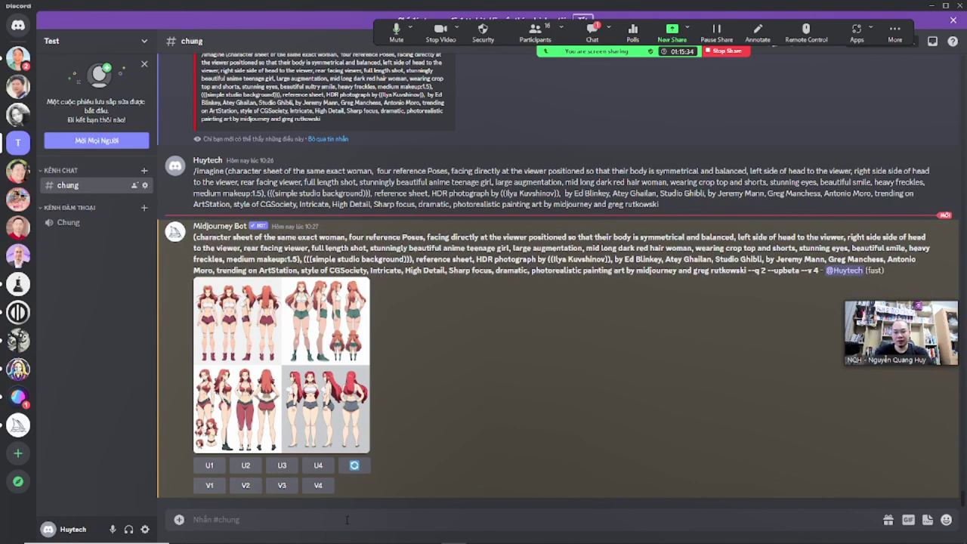
- Send "a cat" as a plain message, and submit it to Midjourney with /imagine using the prompt "a cat"
{"action": "type", "text": "a cat"}
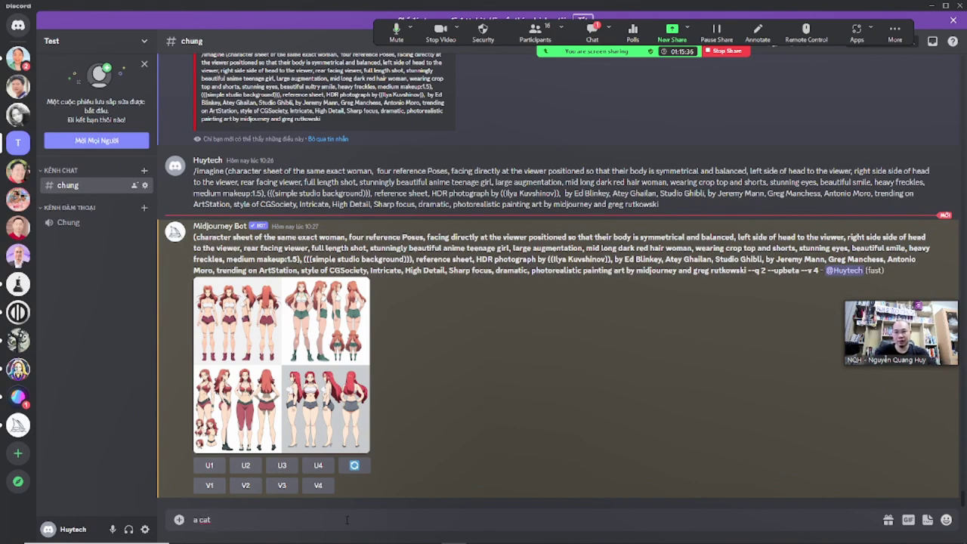
{"action": "key", "text": "Return"}
{"action": "type", "text": "/im"}
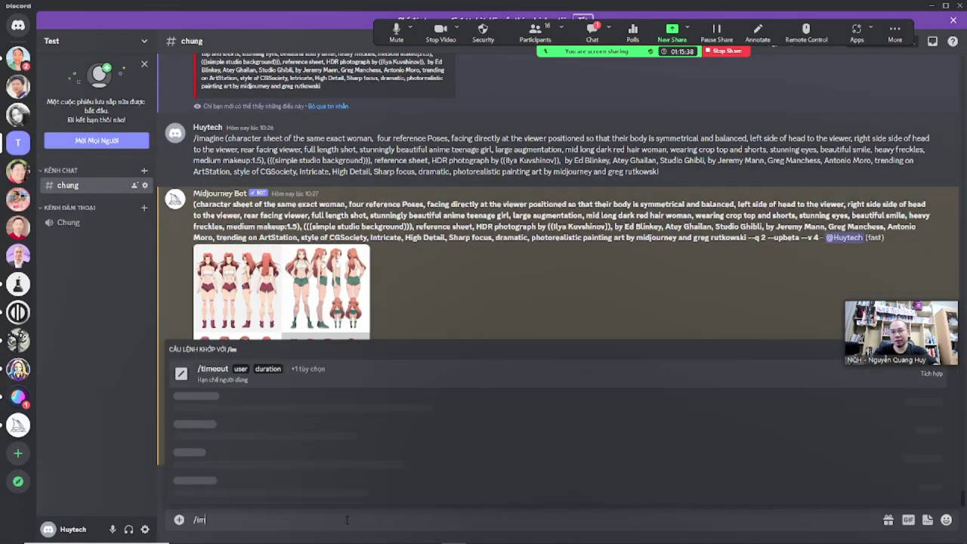
{"action": "key", "text": "Tab"}
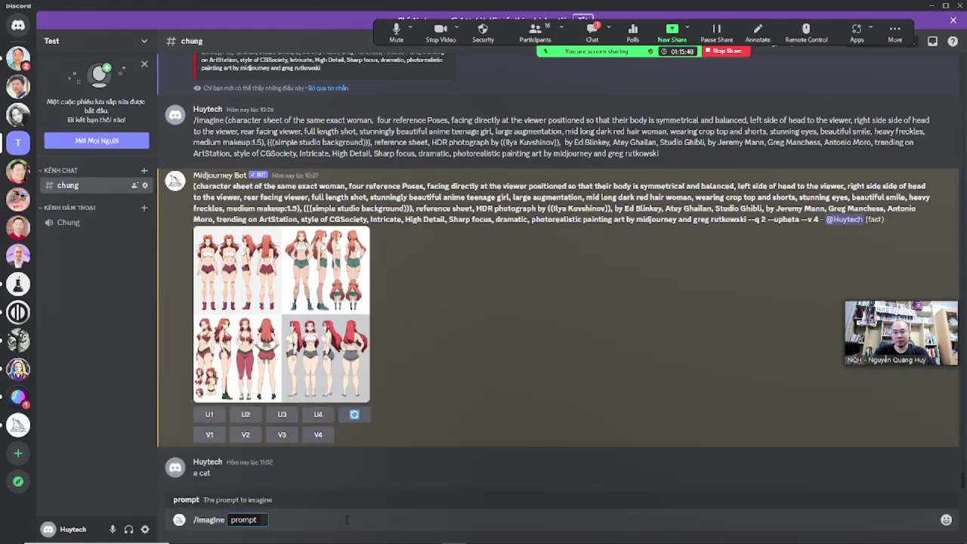
{"action": "type", "text": "a cat"}
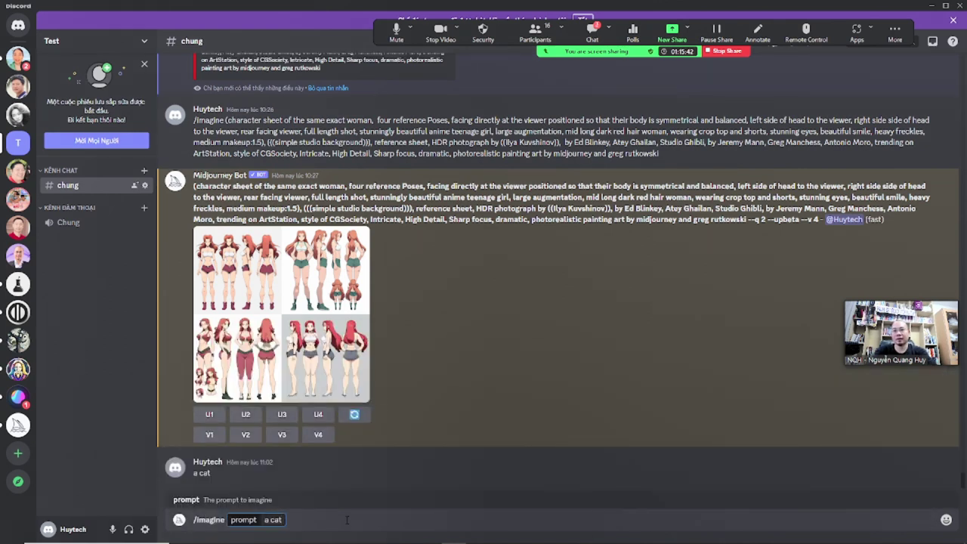
{"action": "key", "text": "Return"}
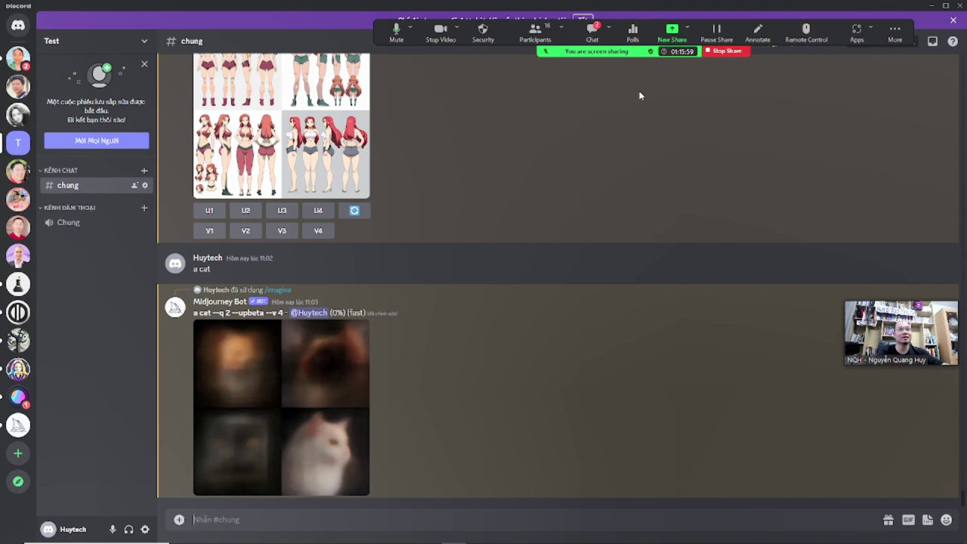
- Start a new screen share in the Zoom meeting with a newly chosen source
{"action": "left_click", "coordinate": [672, 34]}
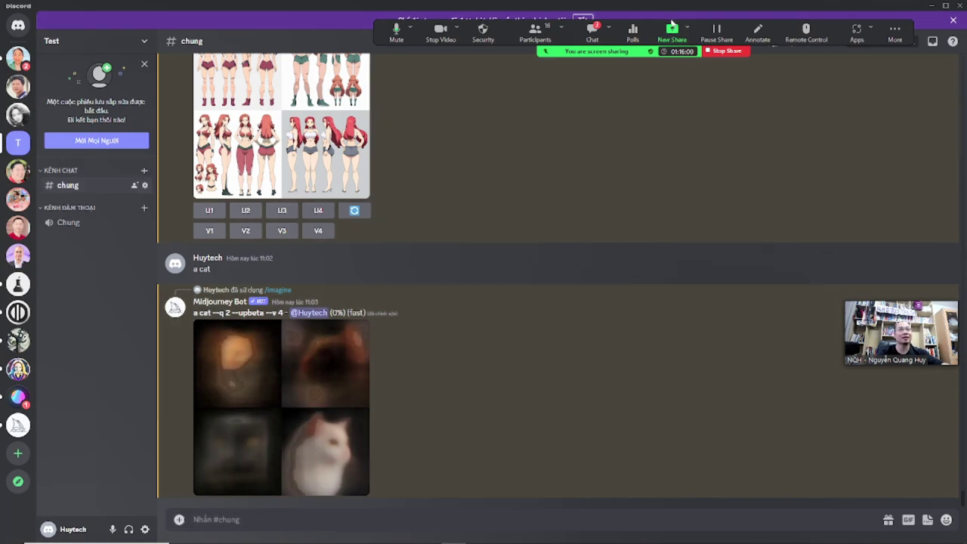
{"action": "left_click", "coordinate": [299, 192]}
{"action": "left_click", "coordinate": [695, 415]}
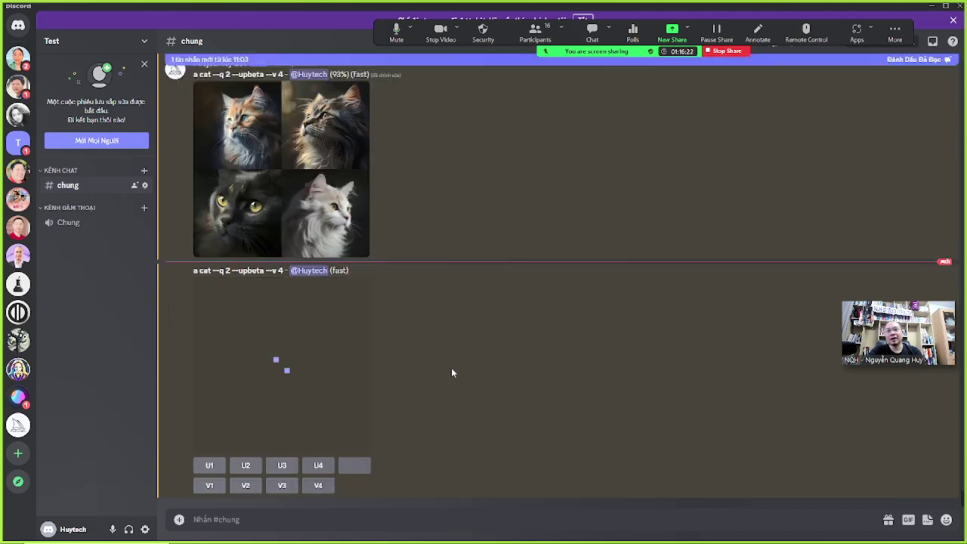
- View the first cat grid enlarged and read the meeting chat alongside it, closing both when done
{"action": "left_click", "coordinate": [335, 320]}
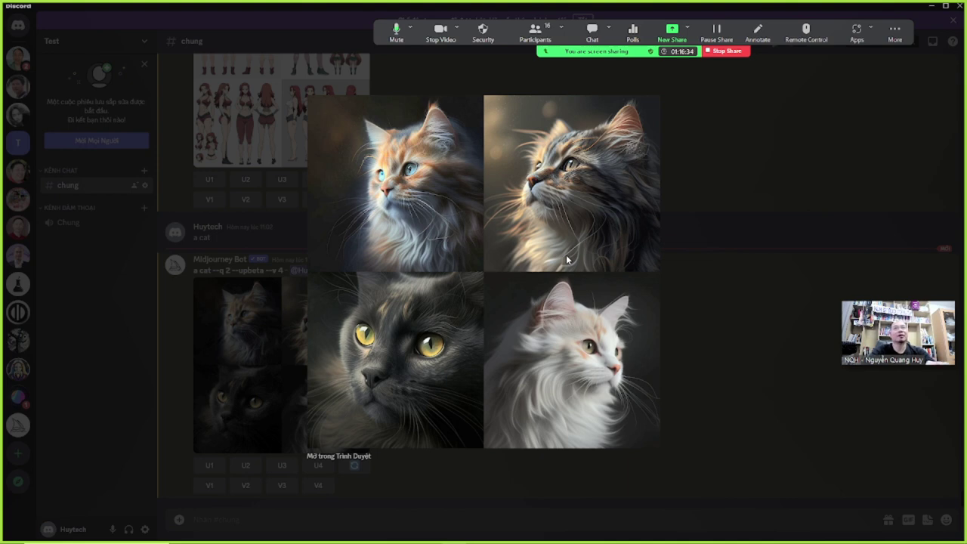
{"action": "left_click", "coordinate": [591, 34]}
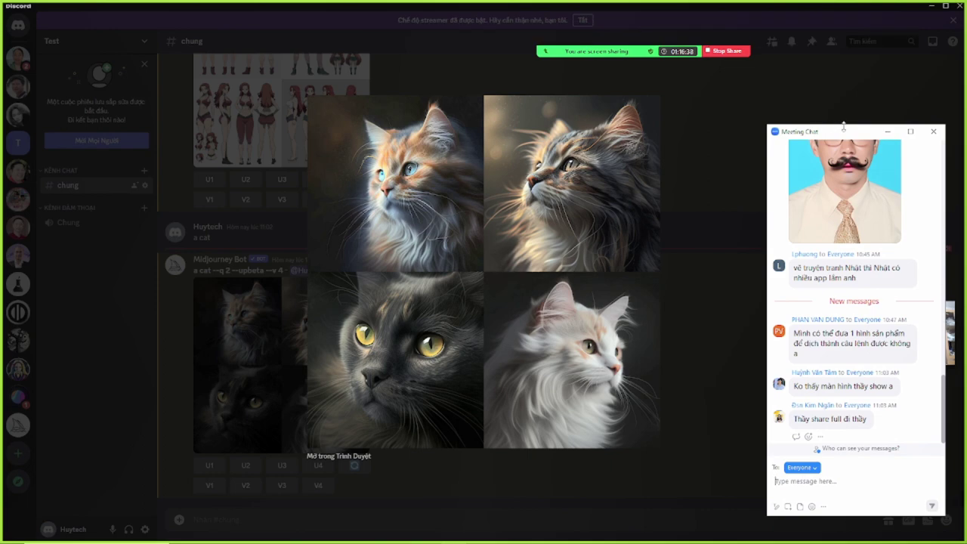
{"action": "left_click_drag", "start_coordinate": [843, 127], "coordinate": [85, 146]}
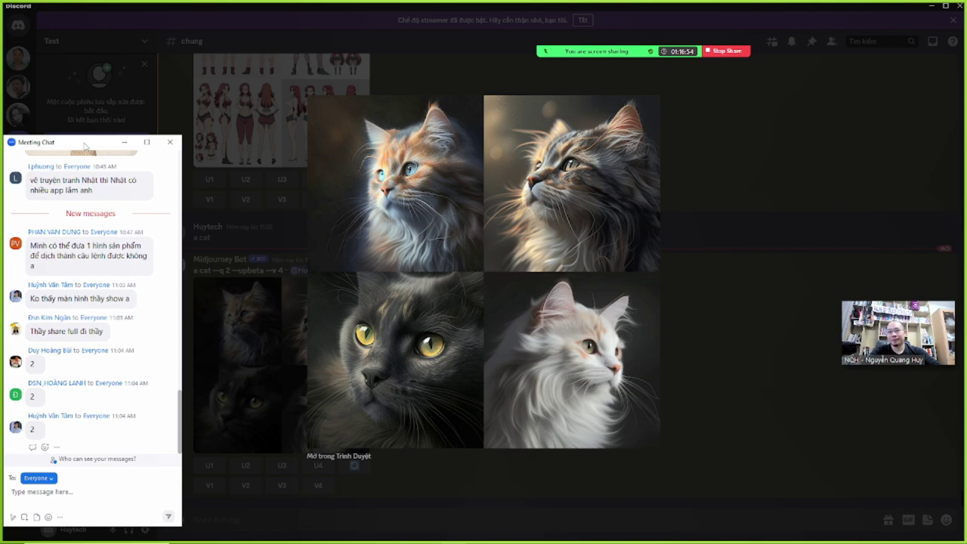
{"action": "left_click", "coordinate": [170, 142]}
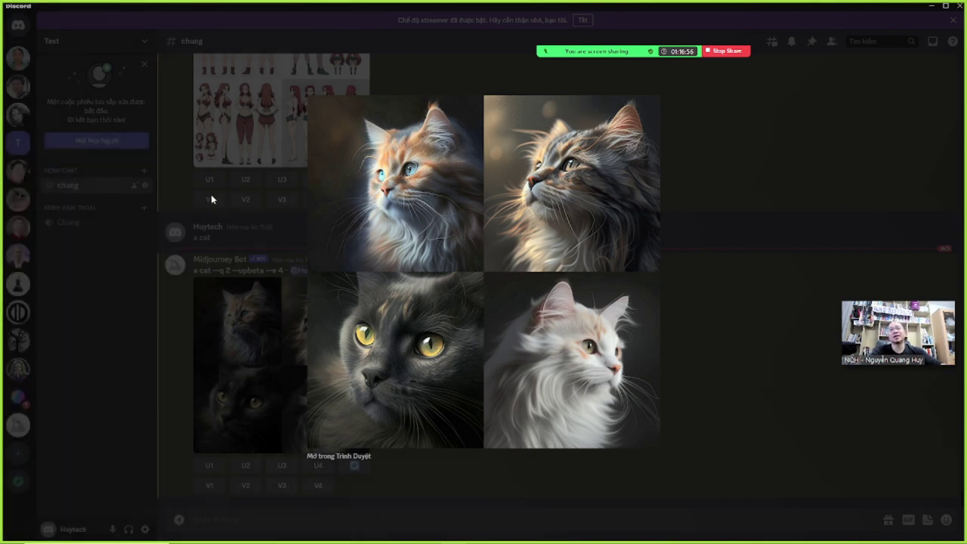
{"action": "left_click", "coordinate": [241, 281]}
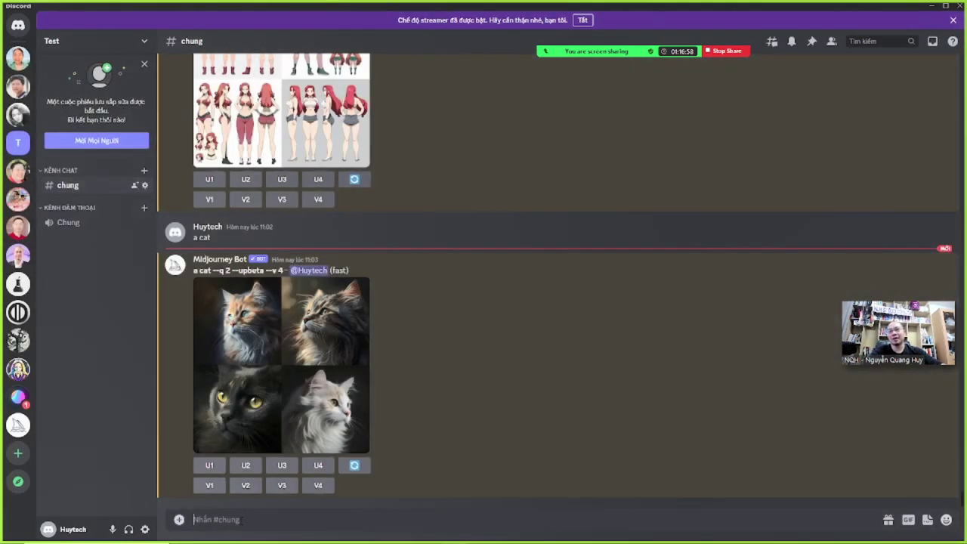
- Generate a second image grid with /imagine using the same prompt "a cat", without a seed
{"action": "type", "text": "/im"}
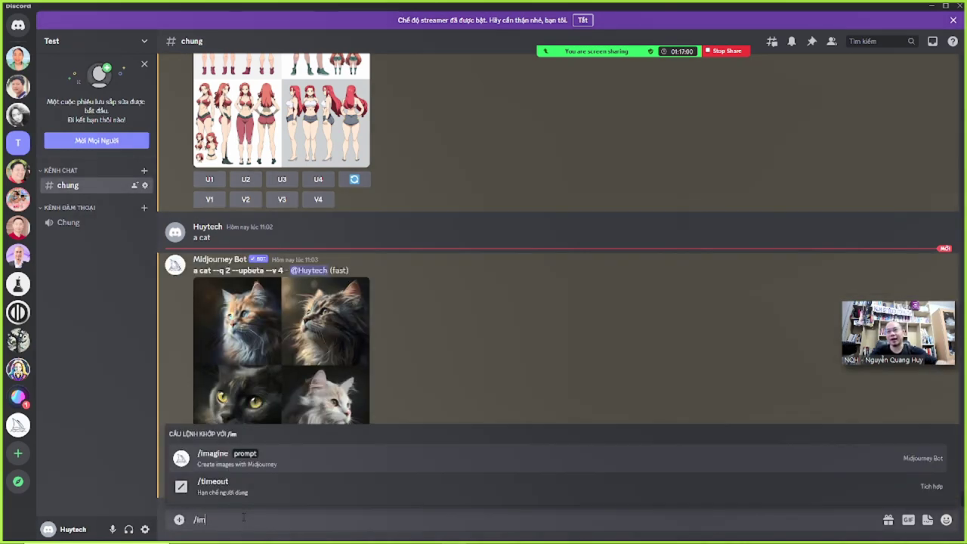
{"action": "left_click", "coordinate": [227, 463]}
{"action": "type", "text": "agine prompt a"}
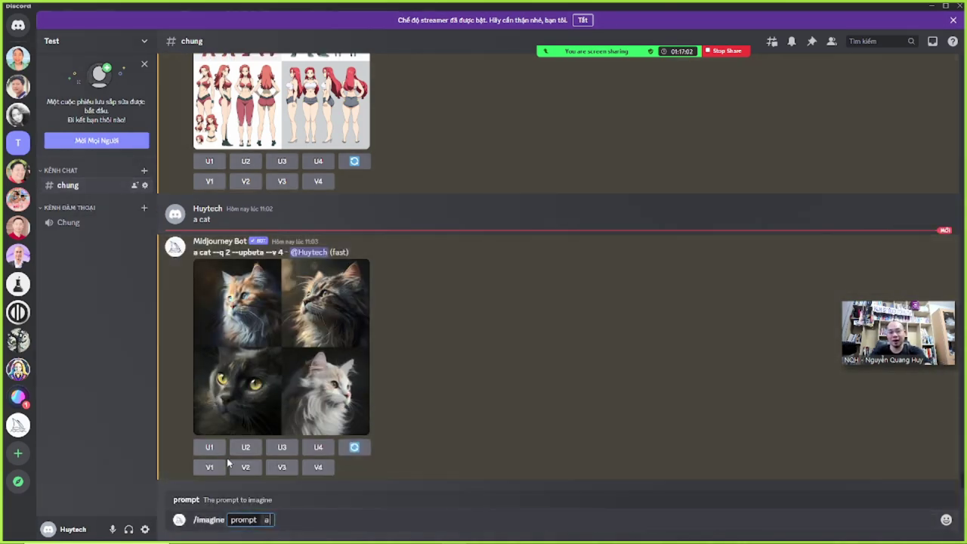
{"action": "type", "text": " cat"}
{"action": "key", "text": "Return"}
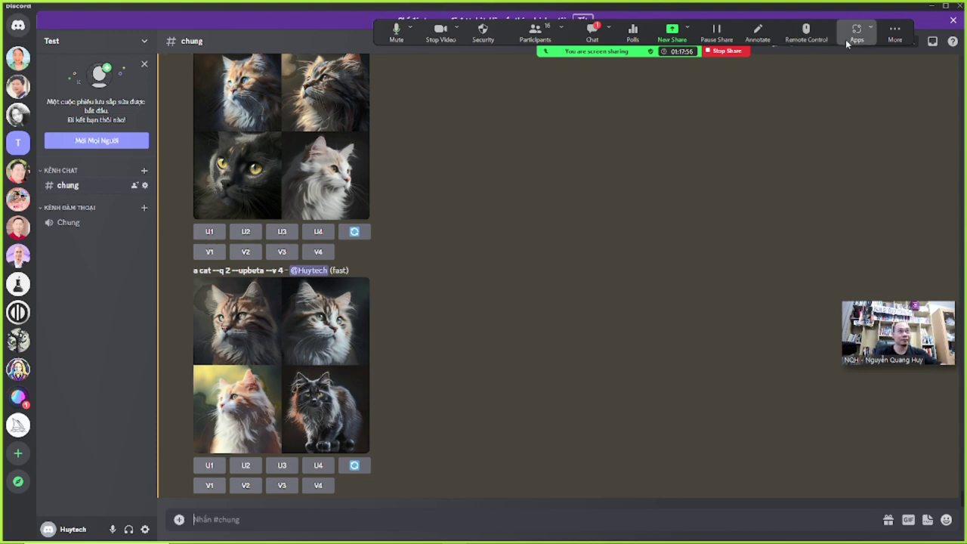
- Move the meeting toolbar aside and run /imagine with the prompt "a cat --seed 1000"
{"action": "left_click_drag", "start_coordinate": [888, 43], "coordinate": [931, 42]}
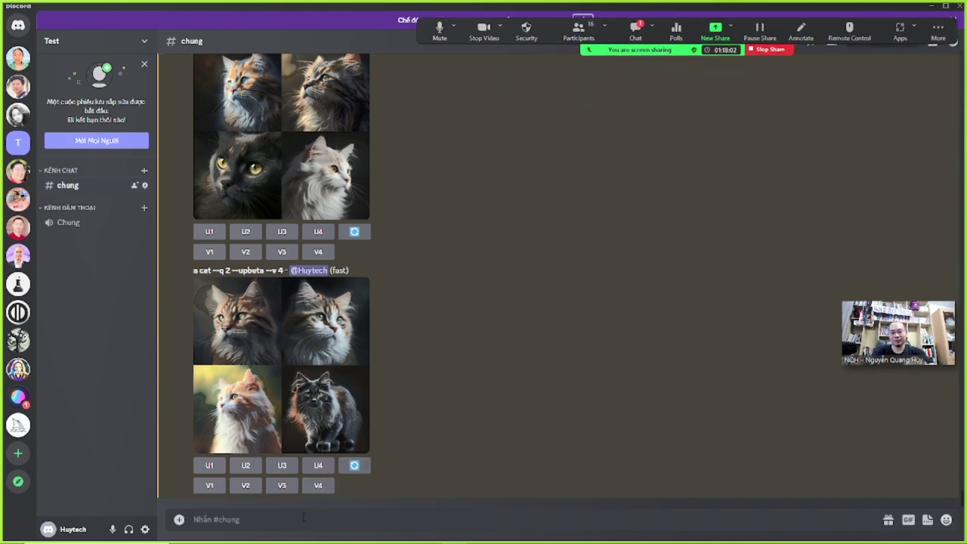
{"action": "type", "text": "/im"}
{"action": "key", "text": "Tab"}
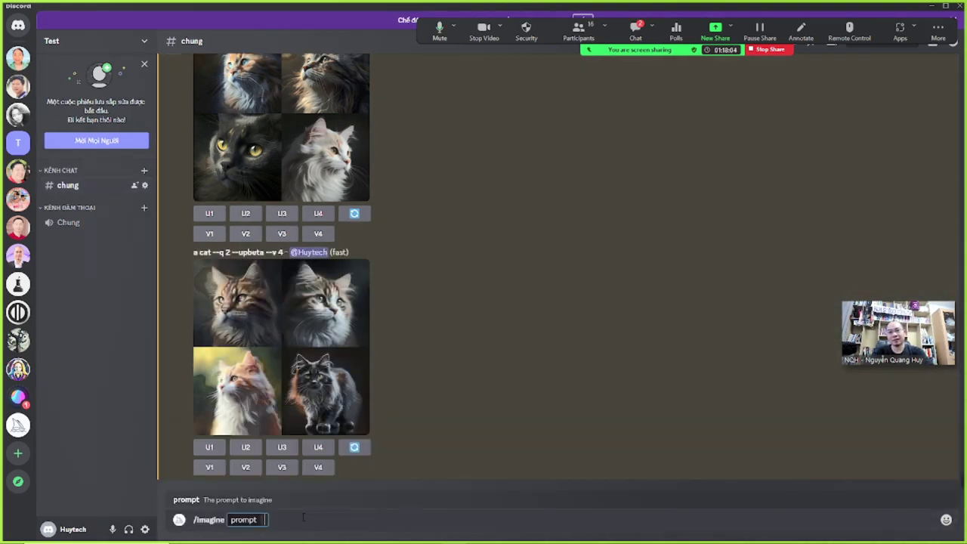
{"action": "type", "text": "a cat --se"}
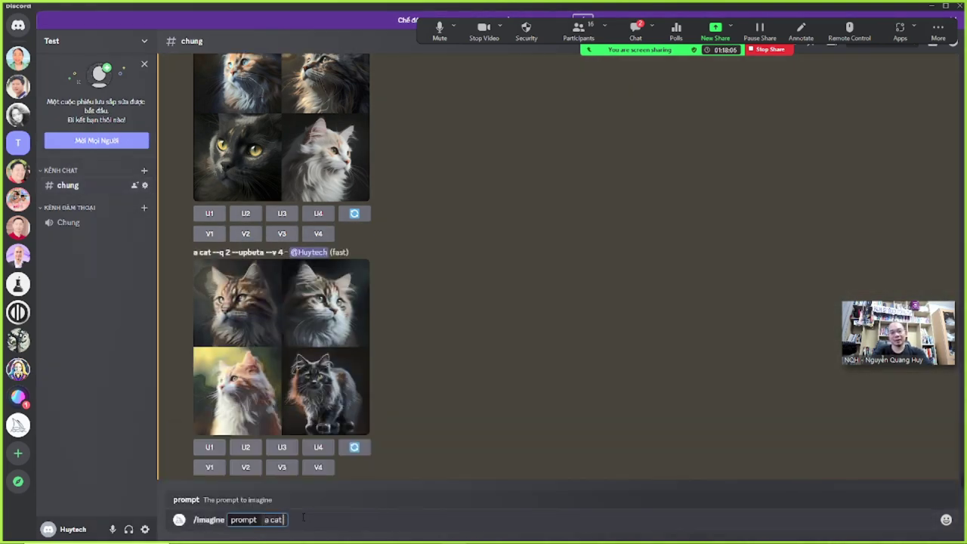
{"action": "type", "text": "ed"}
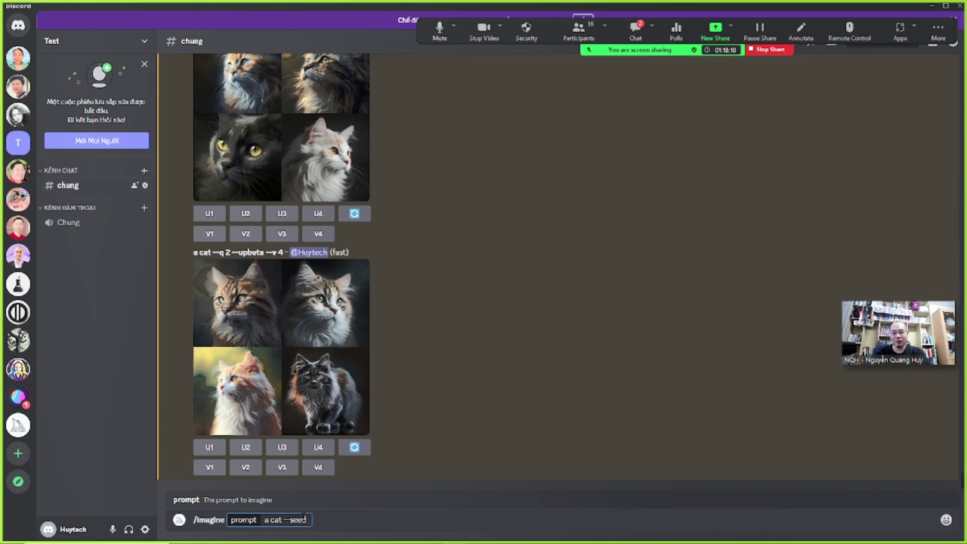
{"action": "type", "text": " 1000"}
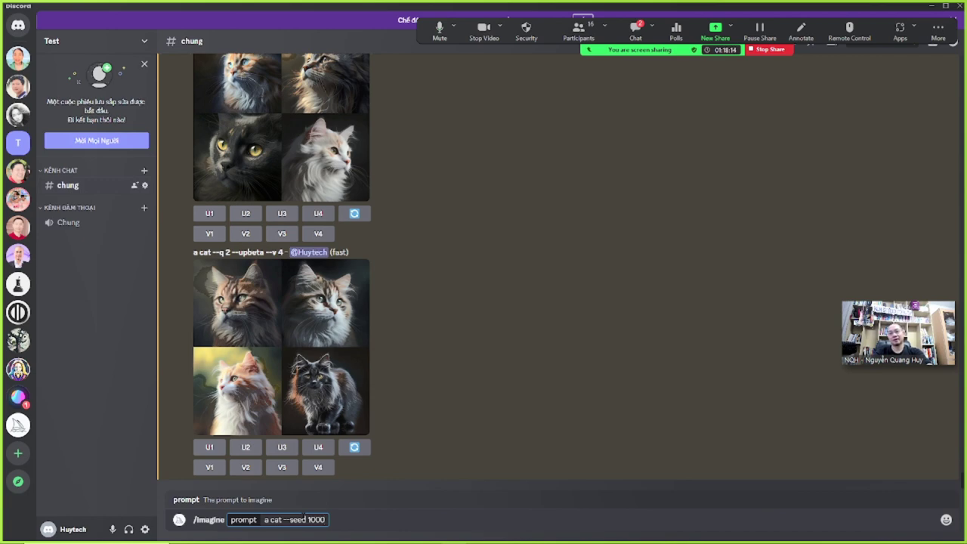
{"action": "key", "text": "Return"}
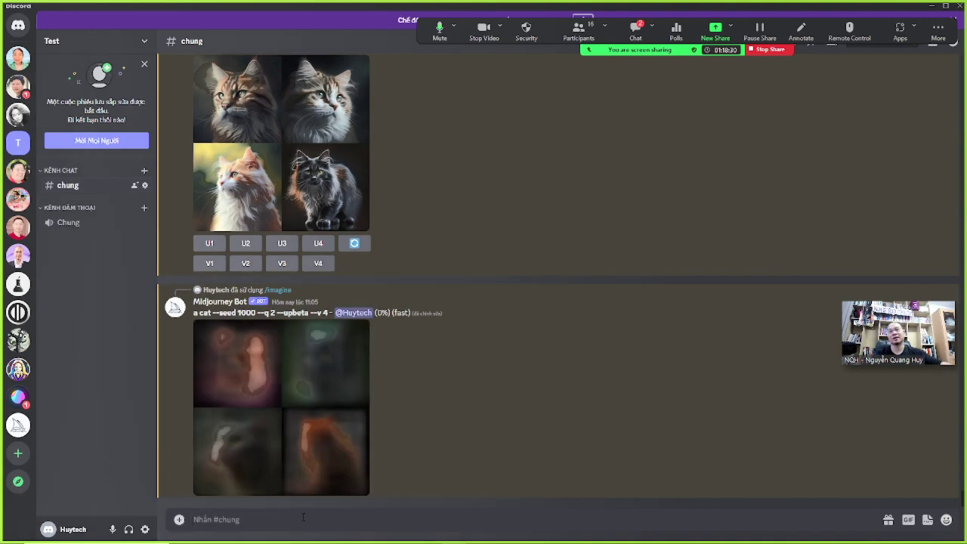
- Copy "a cat --seed 1000" from the bot's message and submit it again with /imagine
{"action": "left_click_drag", "start_coordinate": [256, 312], "coordinate": [194, 312]}
{"action": "key", "text": "ctrl+c"}
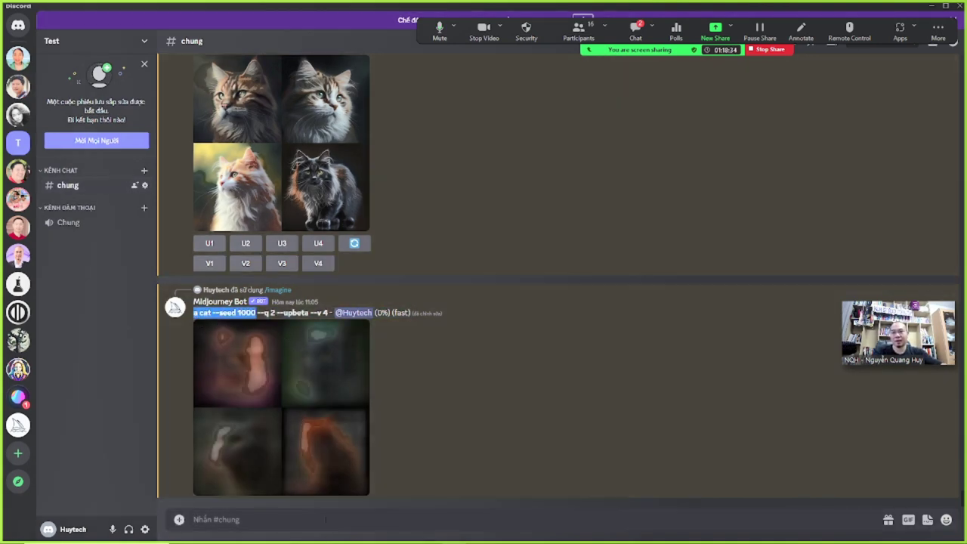
{"action": "left_click", "coordinate": [326, 519]}
{"action": "type", "text": "/im"}
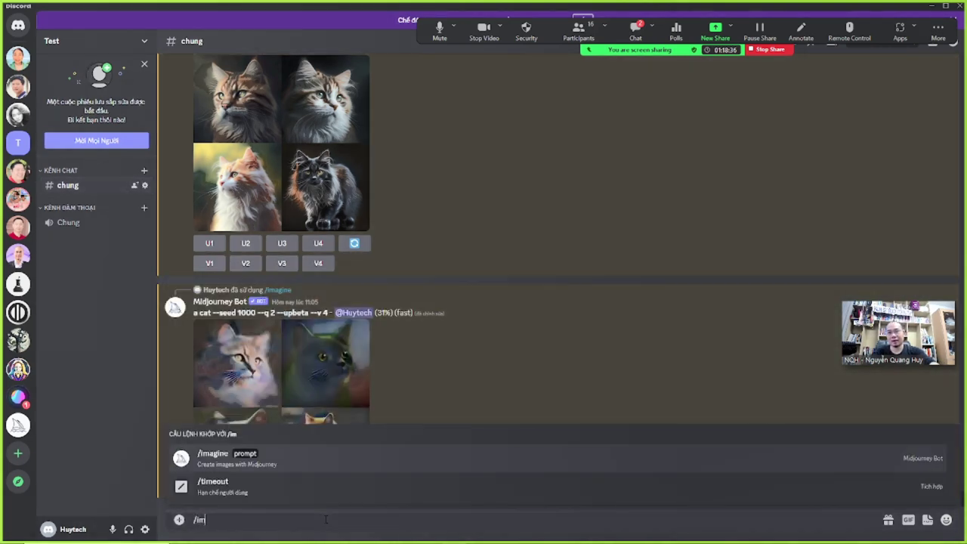
{"action": "left_click", "coordinate": [254, 460]}
{"action": "key", "text": "ctrl+v"}
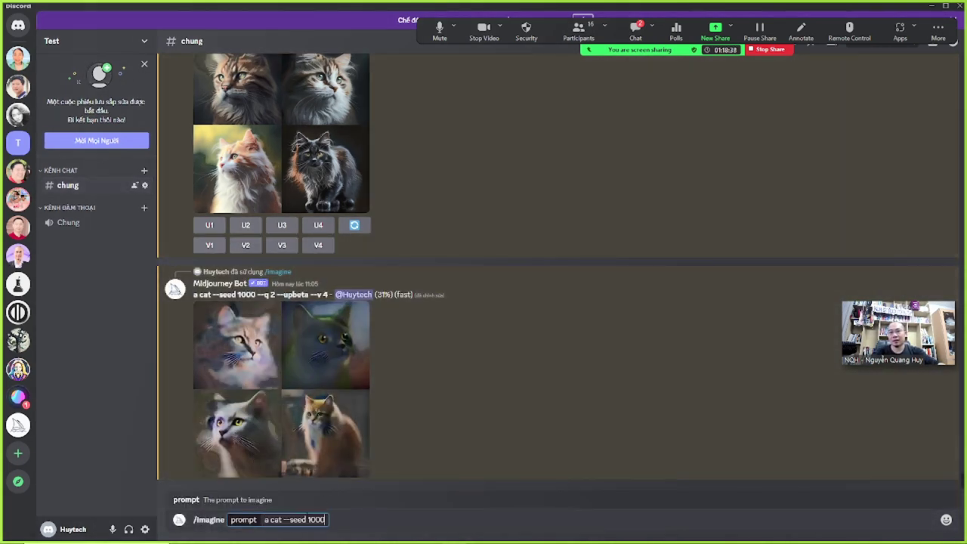
{"action": "key", "text": "Return"}
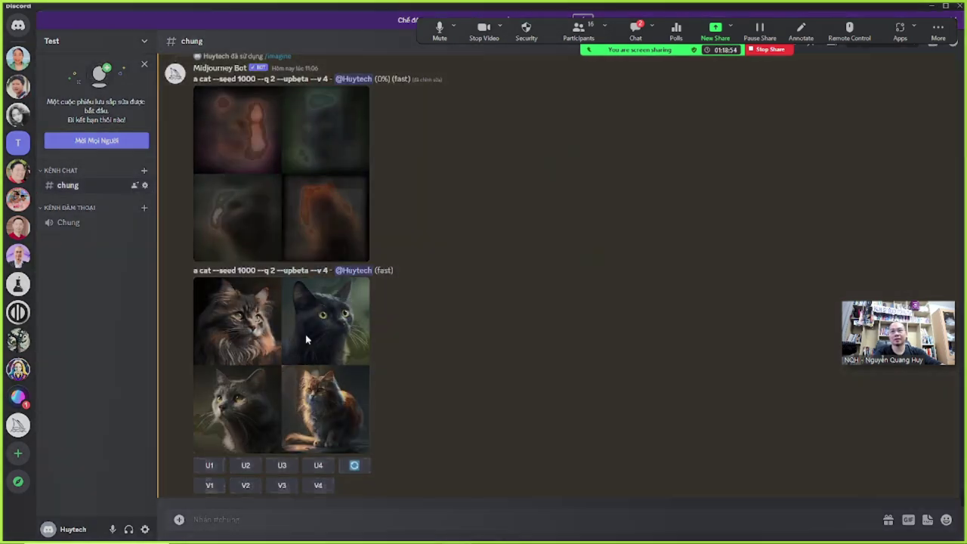
- Inspect a seeded cat grid enlarged, compare the two --seed 1000 results, and check the participants' replies in the meeting chat
{"action": "left_click", "coordinate": [306, 340]}
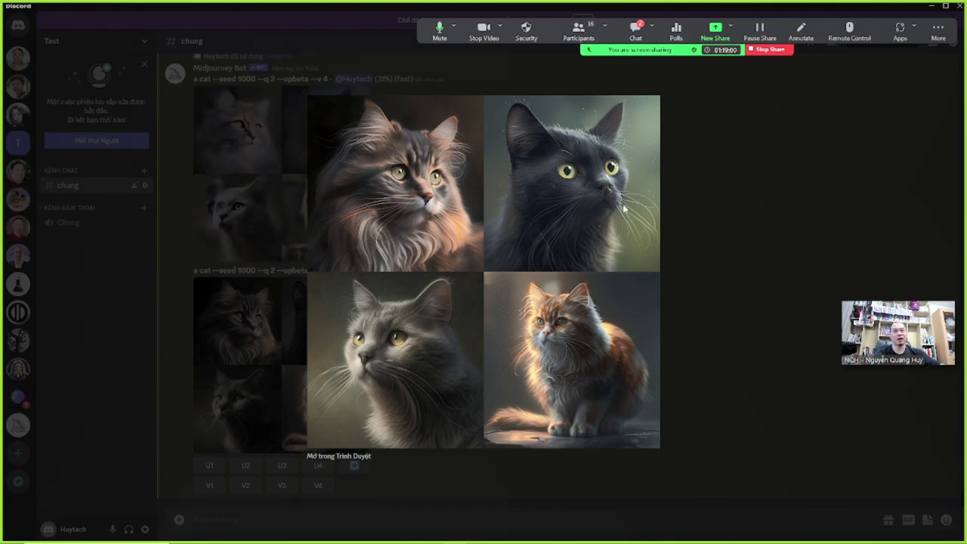
{"action": "left_click", "coordinate": [710, 207]}
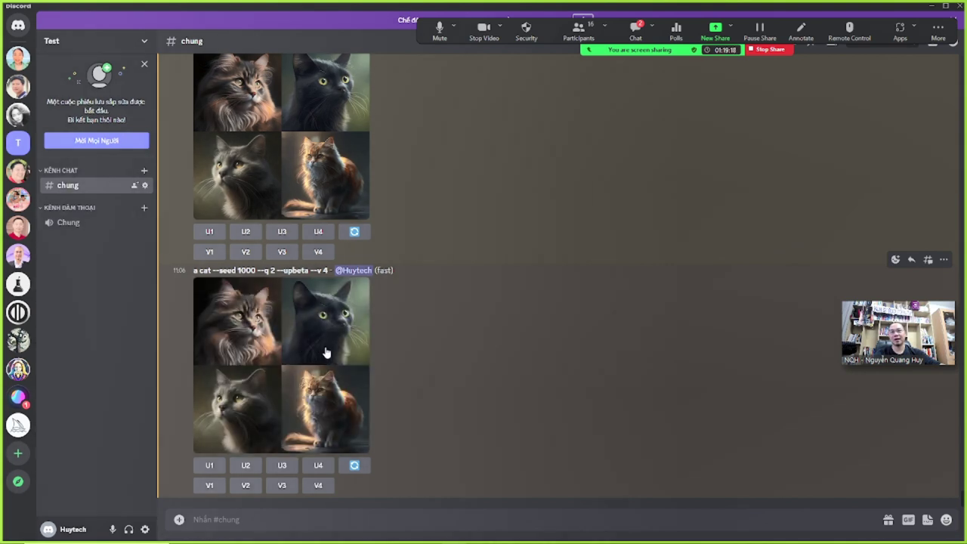
{"action": "scroll", "coordinate": [319, 389], "scroll_direction": "up", "scroll_amount": 1}
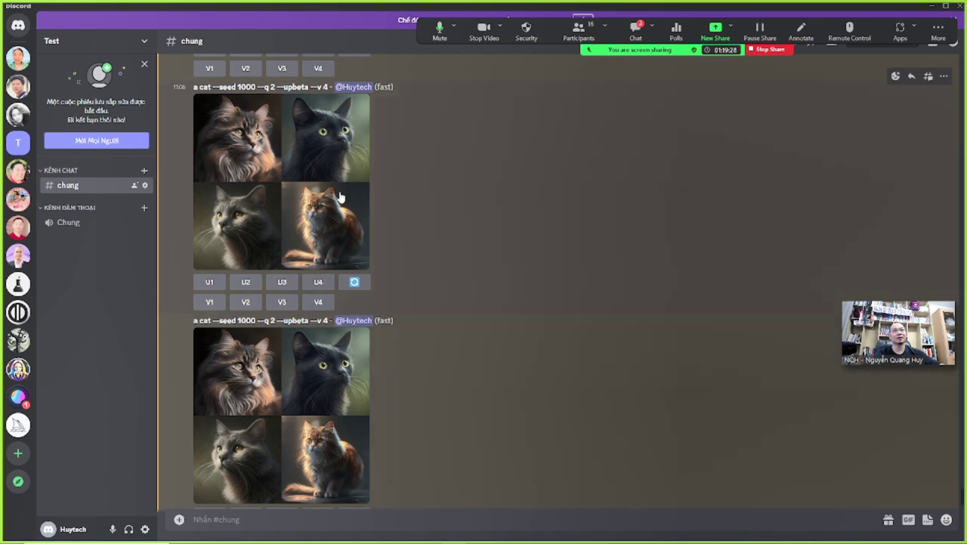
{"action": "left_click", "coordinate": [635, 33]}
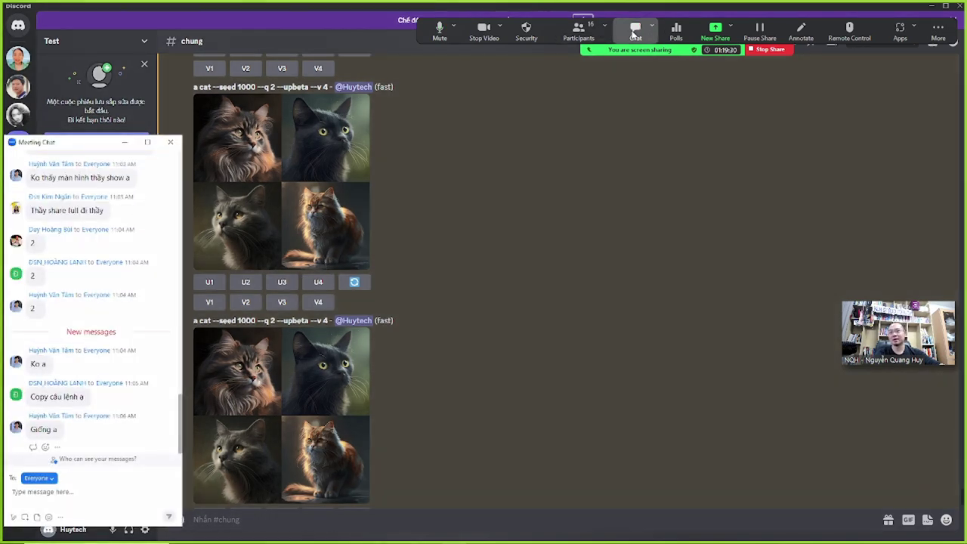
{"action": "left_click", "coordinate": [170, 142]}
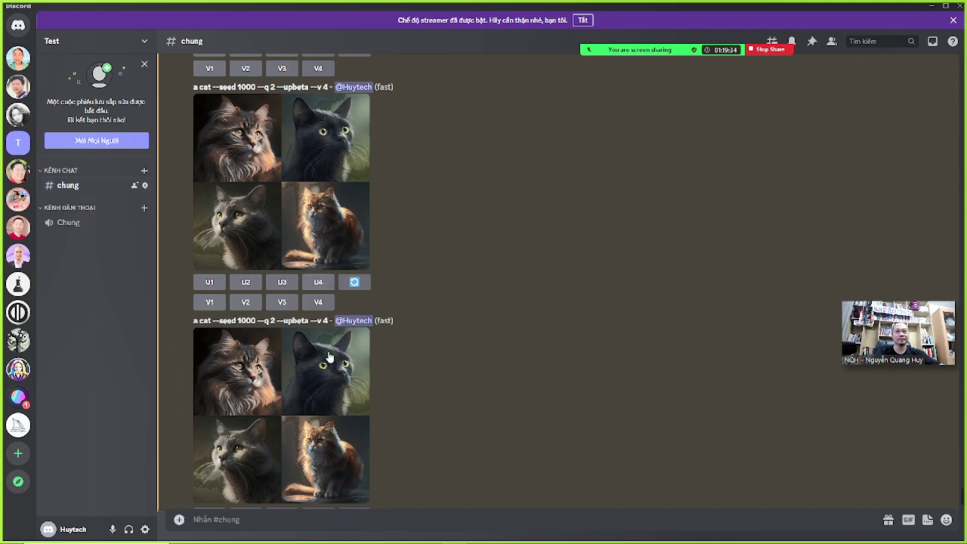
- Compare the unseeded cat grids with the seeded ones, highlighting "cat --seed 1000" in both seeded prompts
{"action": "scroll", "coordinate": [412, 335], "scroll_direction": "up", "scroll_amount": 5}
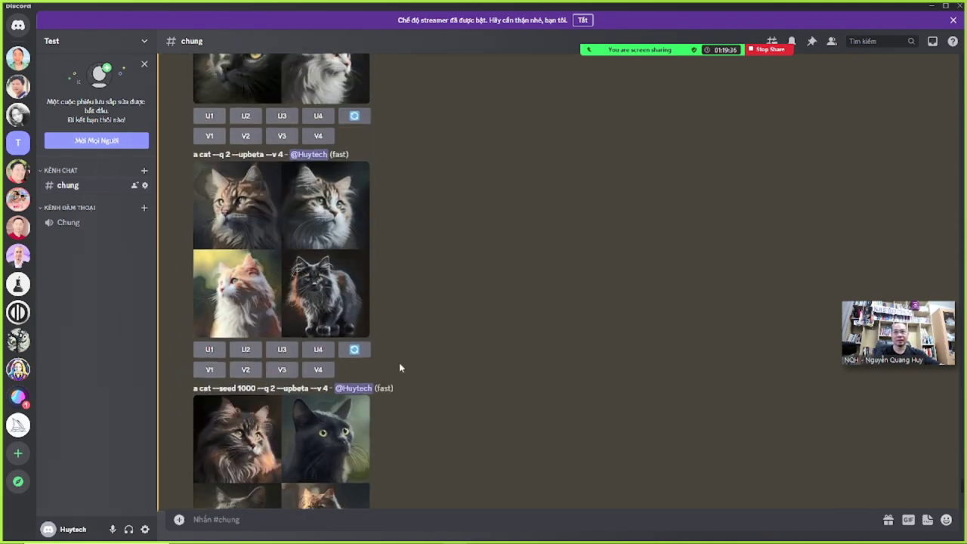
{"action": "scroll", "coordinate": [293, 302], "scroll_direction": "up", "scroll_amount": 4}
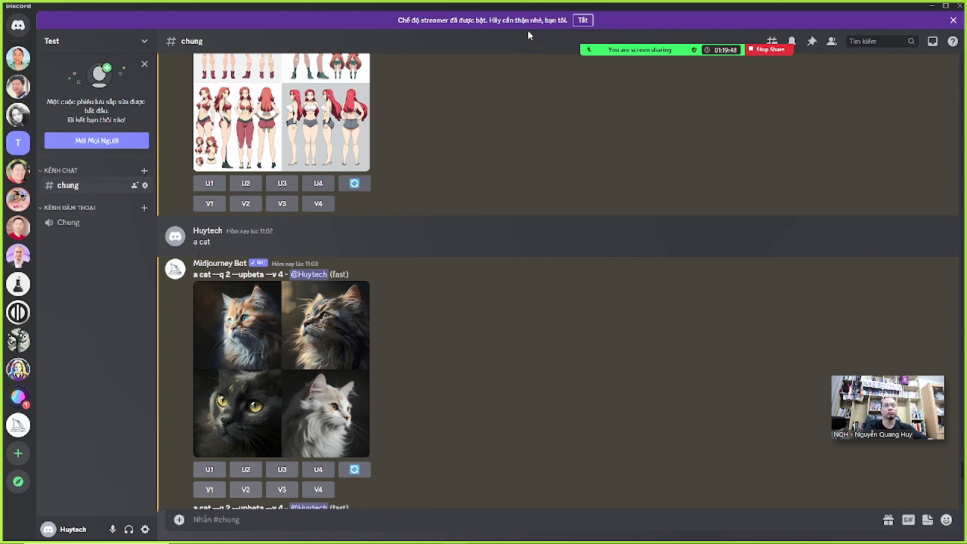
{"action": "mouse_move", "coordinate": [640, 40]}
{"action": "scroll", "coordinate": [276, 345], "scroll_direction": "down", "scroll_amount": 10}
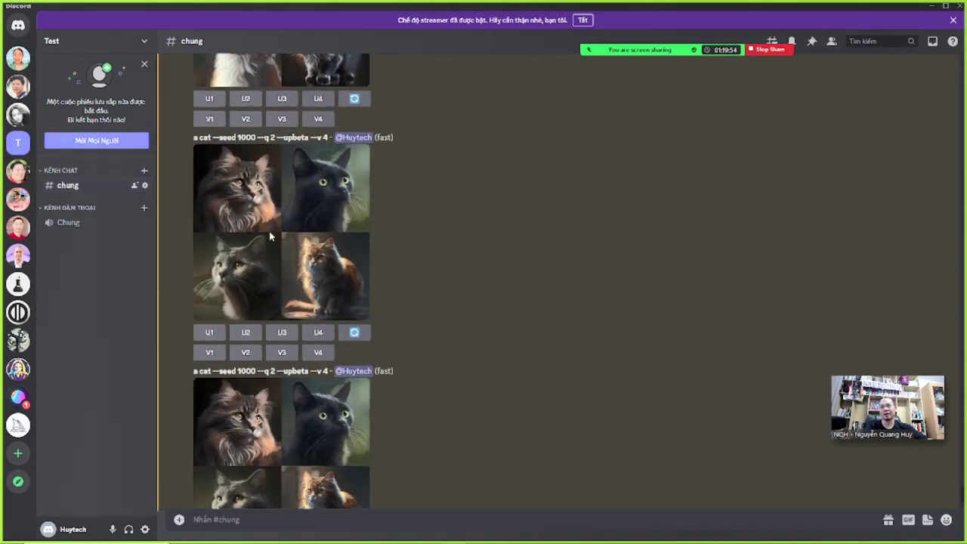
{"action": "left_click_drag", "start_coordinate": [212, 137], "coordinate": [257, 138]}
{"action": "left_click", "coordinate": [257, 138]}
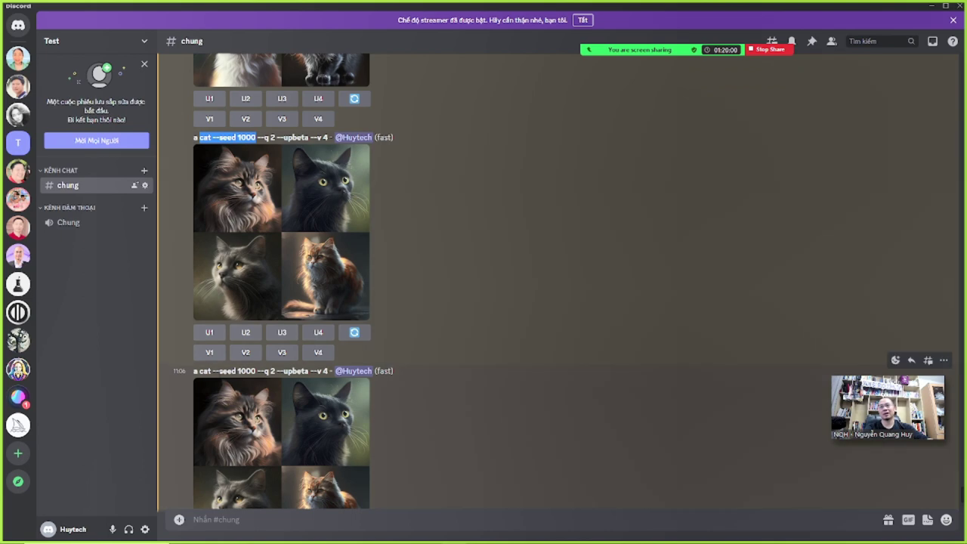
{"action": "left_click_drag", "start_coordinate": [208, 371], "coordinate": [251, 371]}
{"action": "left_click", "coordinate": [251, 371]}
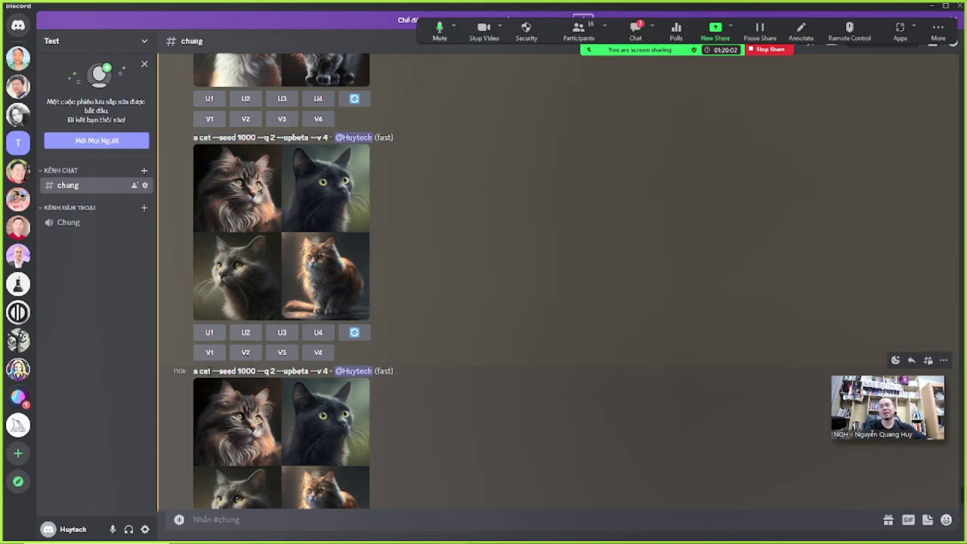
- Highlight "a cat" in the prompt of the latest --seed 1000 result
{"action": "scroll", "coordinate": [255, 473], "scroll_direction": "down", "scroll_amount": 3}
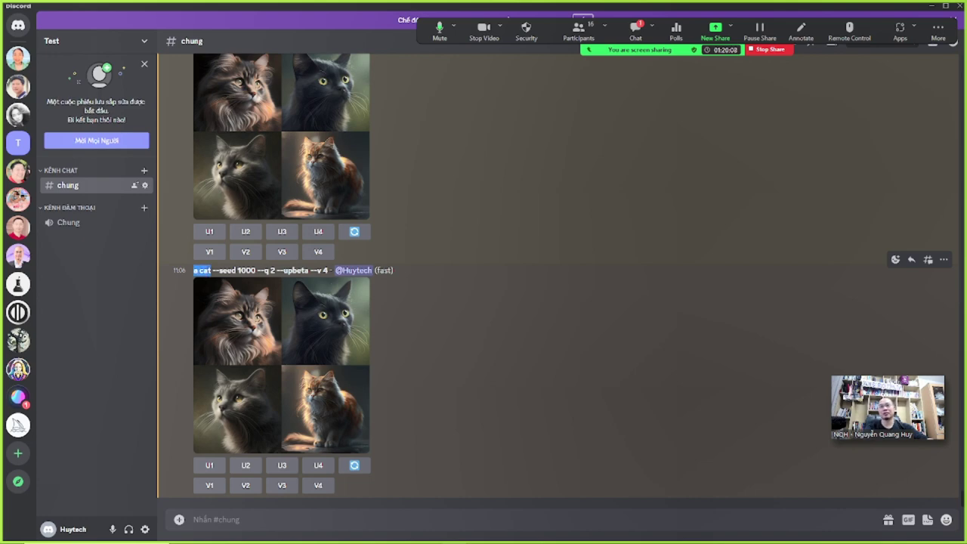
{"action": "left_click", "coordinate": [211, 270]}
{"action": "left_click_drag", "start_coordinate": [210, 271], "coordinate": [190, 272]}
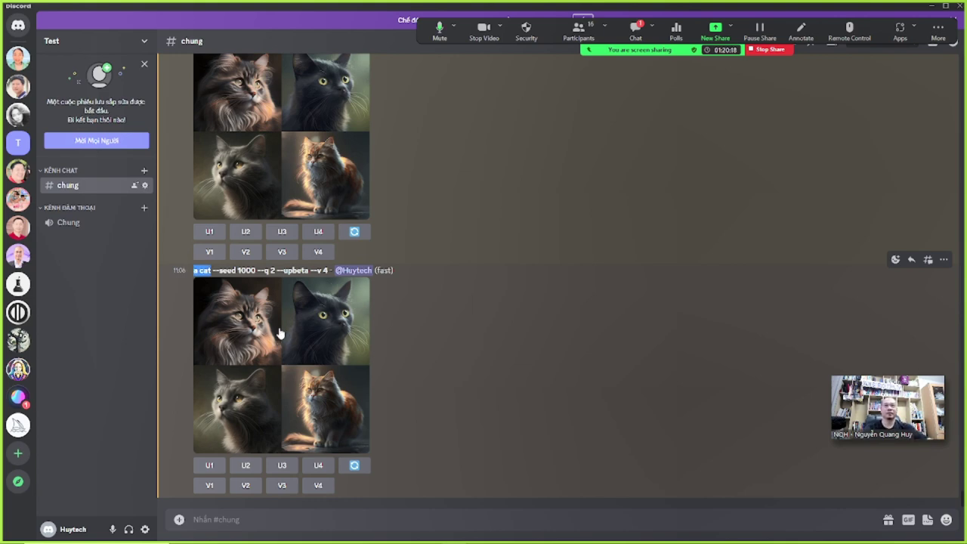
- Look back through the channel's earlier generations, return to the unseeded cat grids, and check the participants' replies in the meeting chat
{"action": "scroll", "coordinate": [301, 347], "scroll_direction": "up", "scroll_amount": 10}
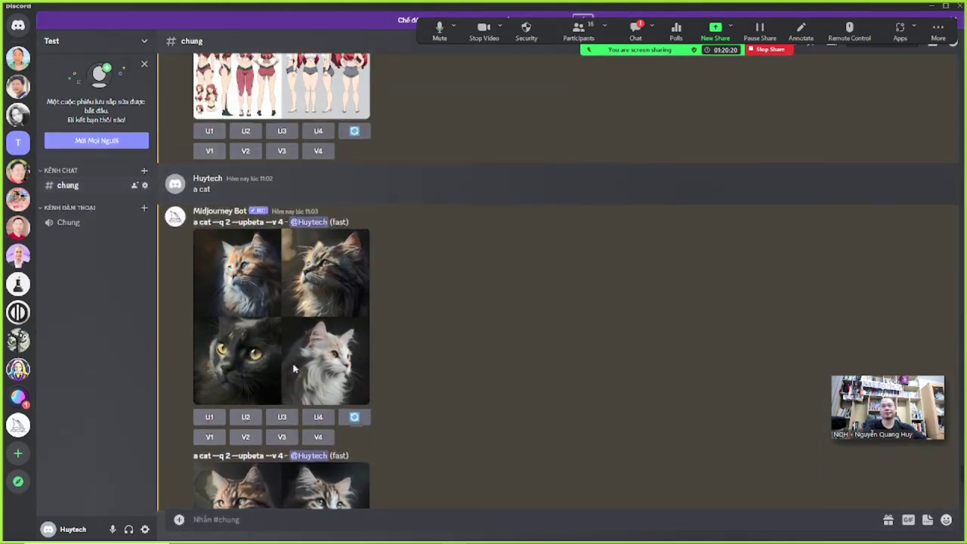
{"action": "scroll", "coordinate": [293, 368], "scroll_direction": "up", "scroll_amount": 1}
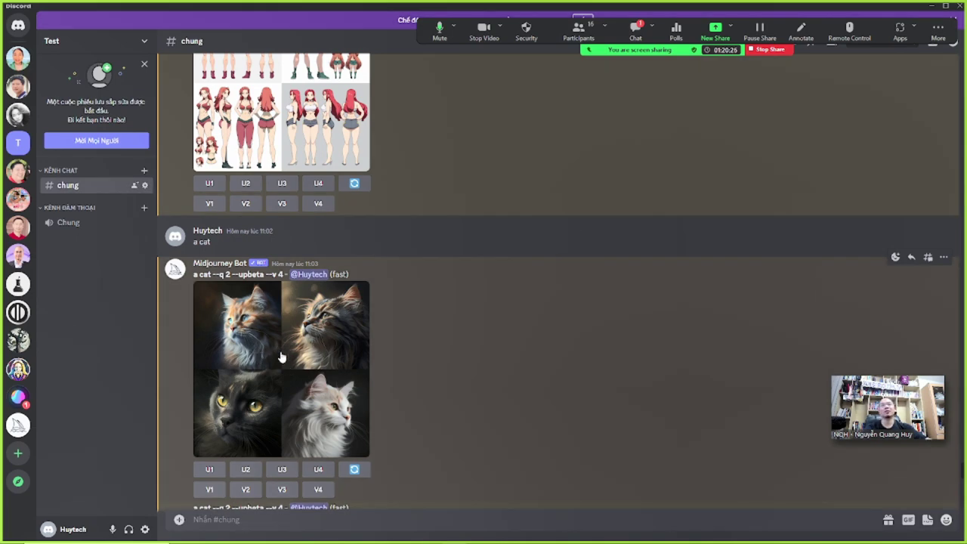
{"action": "scroll", "coordinate": [279, 357], "scroll_direction": "up", "scroll_amount": 15}
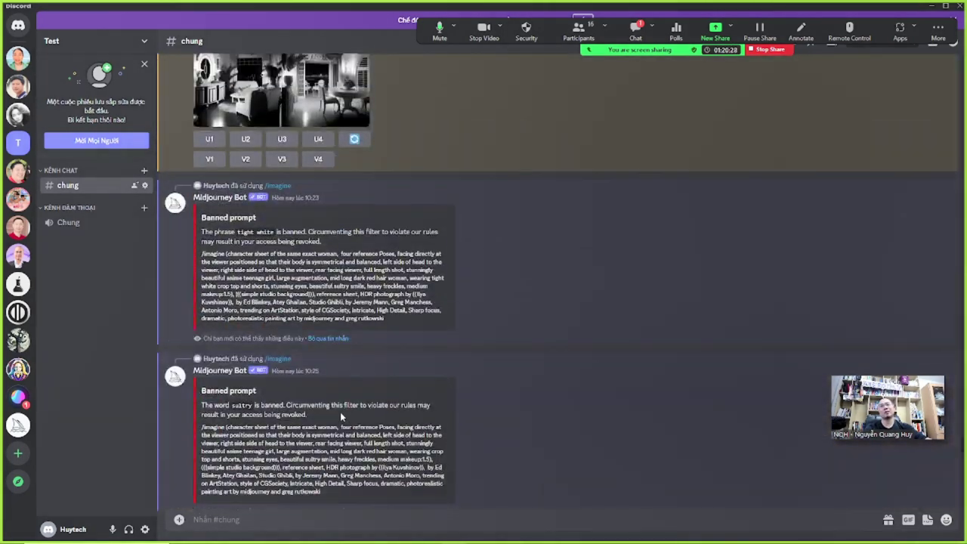
{"action": "scroll", "coordinate": [341, 414], "scroll_direction": "up", "scroll_amount": 15}
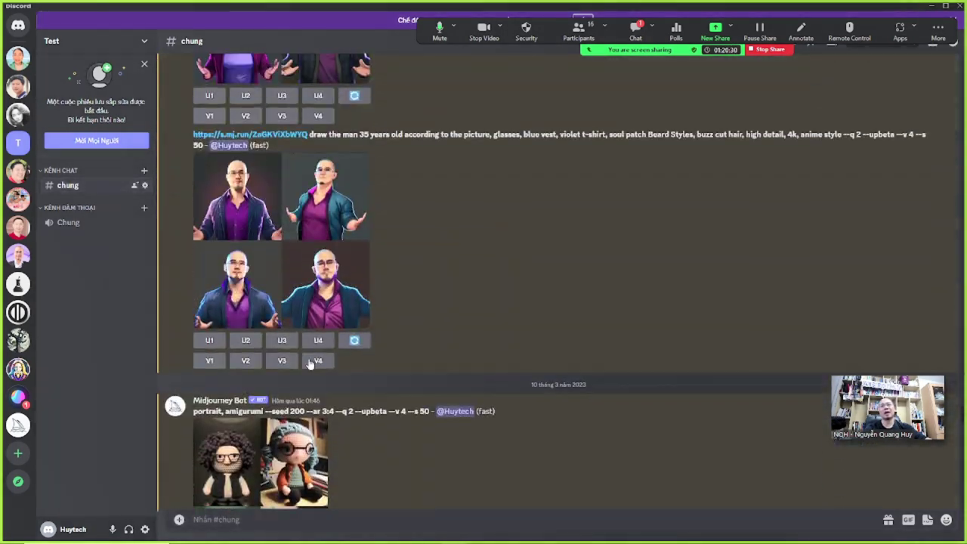
{"action": "scroll", "coordinate": [964, 446], "scroll_direction": "down", "scroll_amount": 10}
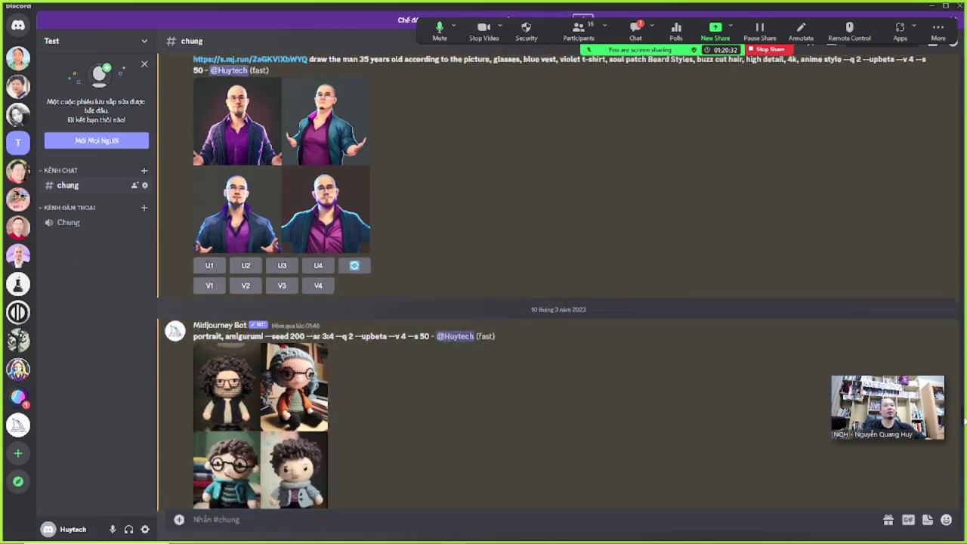
{"action": "scroll", "coordinate": [963, 446], "scroll_direction": "down", "scroll_amount": 10}
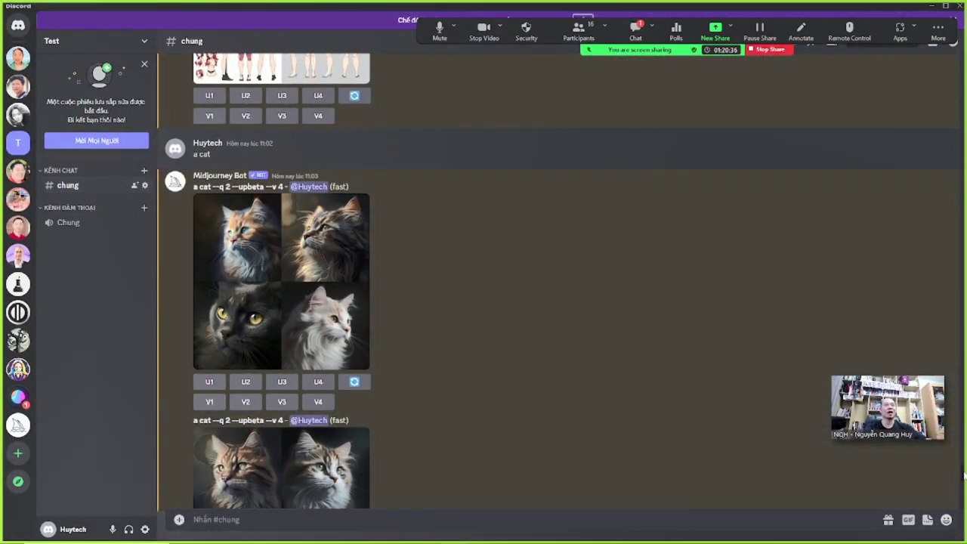
{"action": "left_click", "coordinate": [635, 30]}
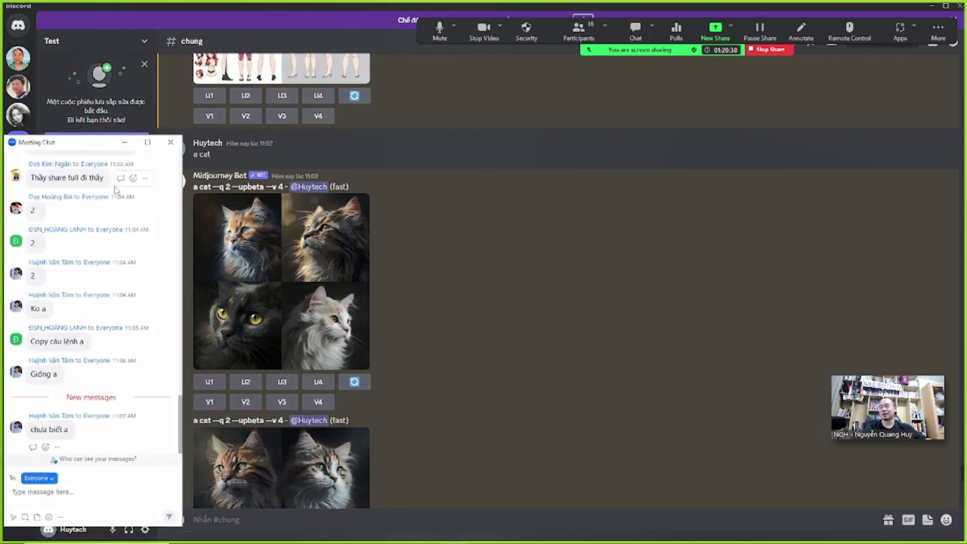
{"action": "left_click", "coordinate": [170, 142]}
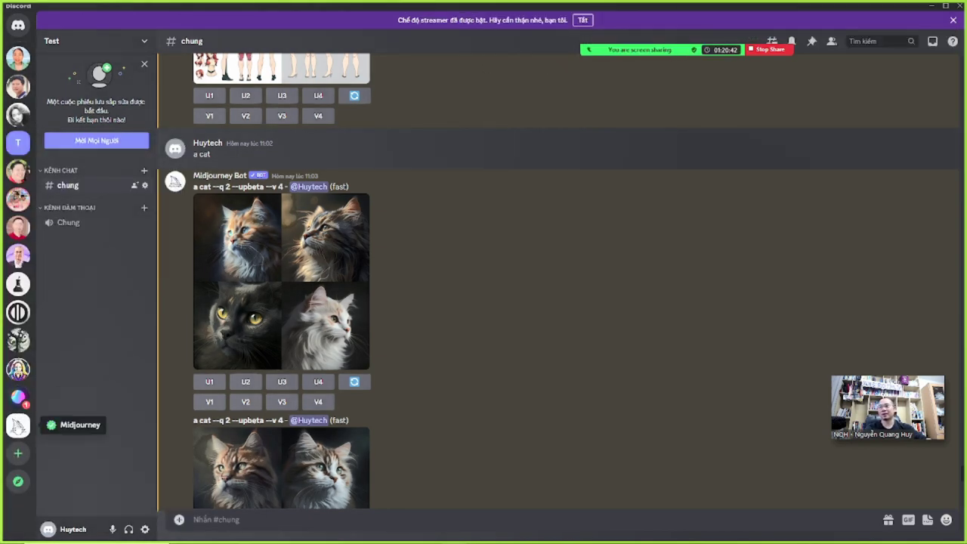
- Open the newbies-132 channel of the Midjourney server and copy the wizard prompt beginning "Create a virtual character for my e-commerce"
{"action": "left_click", "coordinate": [18, 424]}
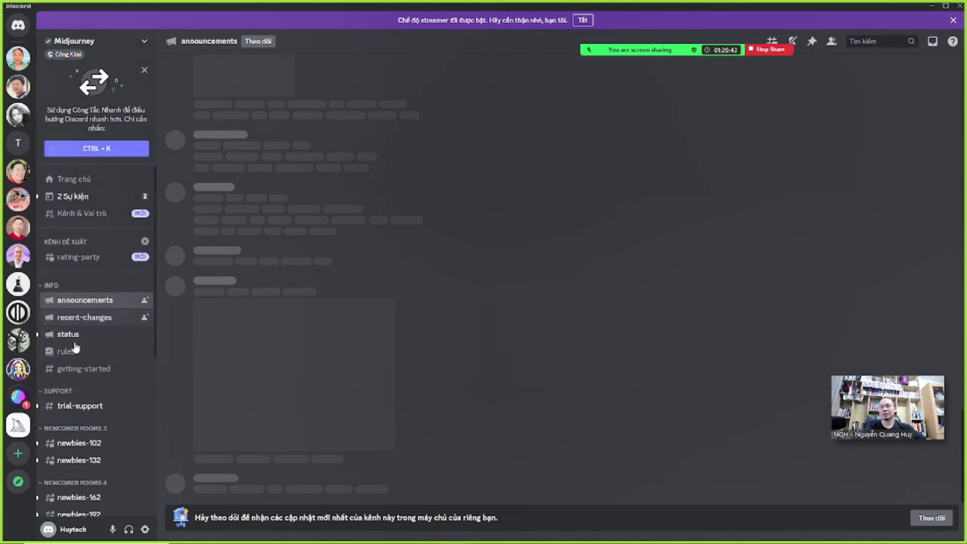
{"action": "left_click", "coordinate": [123, 461]}
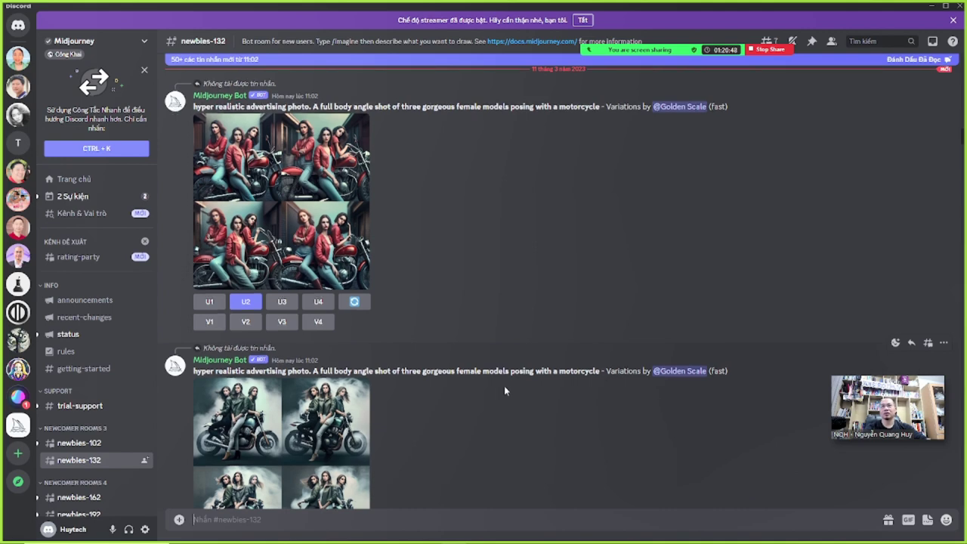
{"action": "scroll", "coordinate": [504, 385], "scroll_direction": "down", "scroll_amount": 5}
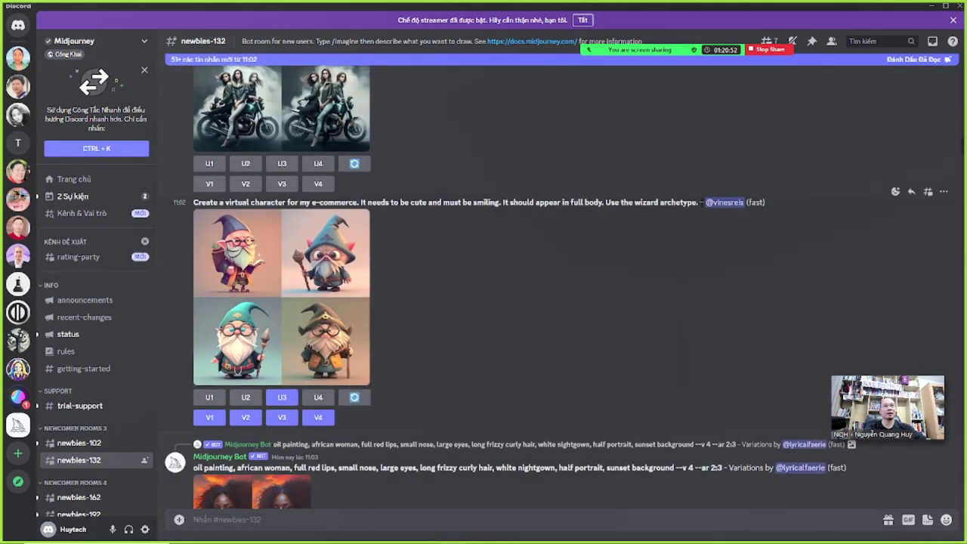
{"action": "left_click_drag", "start_coordinate": [698, 202], "coordinate": [194, 202]}
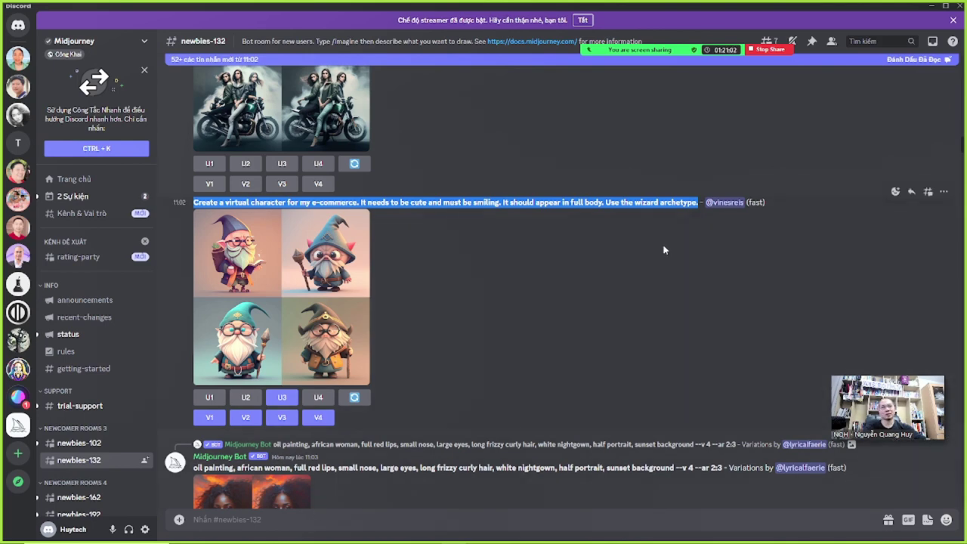
{"action": "left_click", "coordinate": [666, 216]}
{"action": "left_click_drag", "start_coordinate": [698, 202], "coordinate": [162, 205]}
{"action": "key", "text": "ctrl+c"}
- Enlarge the wizard character grid, save the image to the Downloads folder under its suggested file name, and close the preview
{"action": "left_click", "coordinate": [268, 281]}
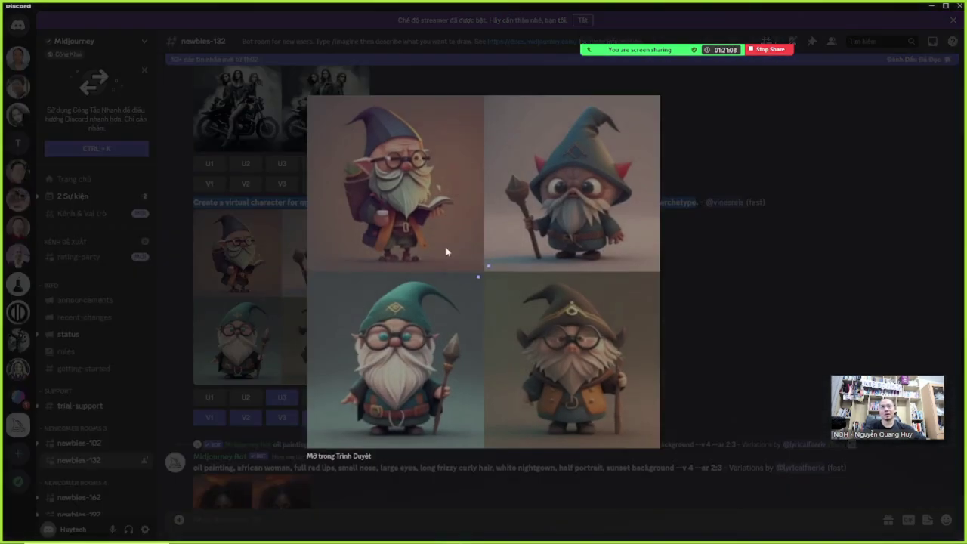
{"action": "right_click", "coordinate": [510, 160]}
{"action": "left_click", "coordinate": [532, 176]}
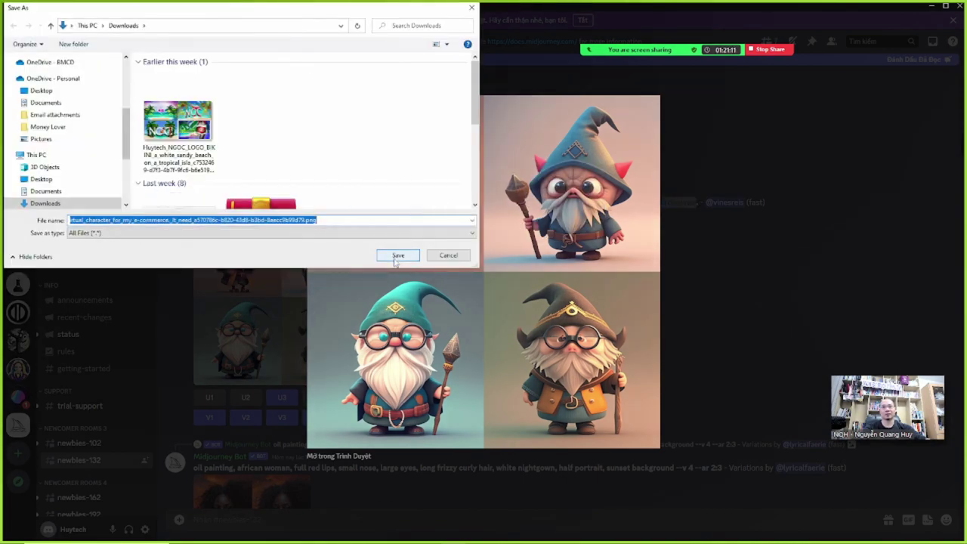
{"action": "left_click", "coordinate": [398, 255]}
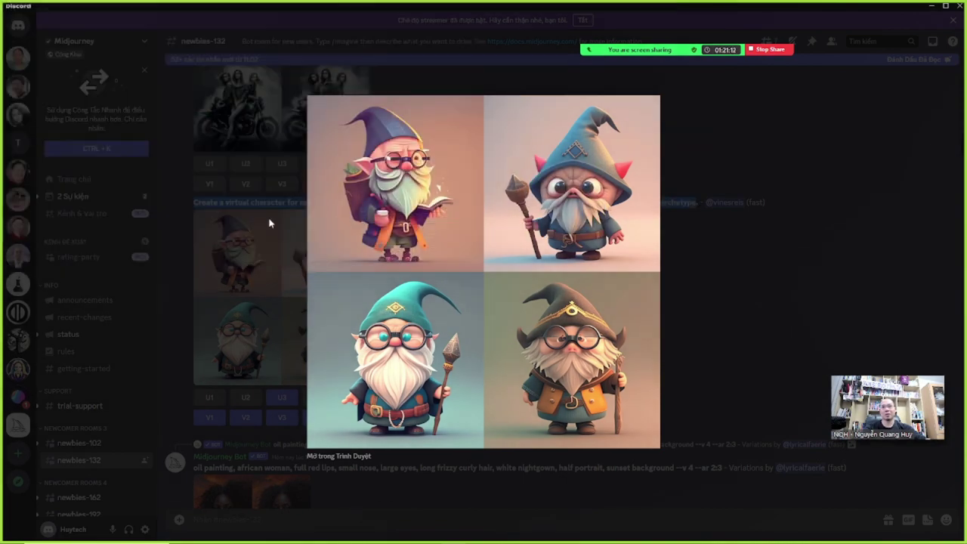
{"action": "left_click", "coordinate": [253, 199]}
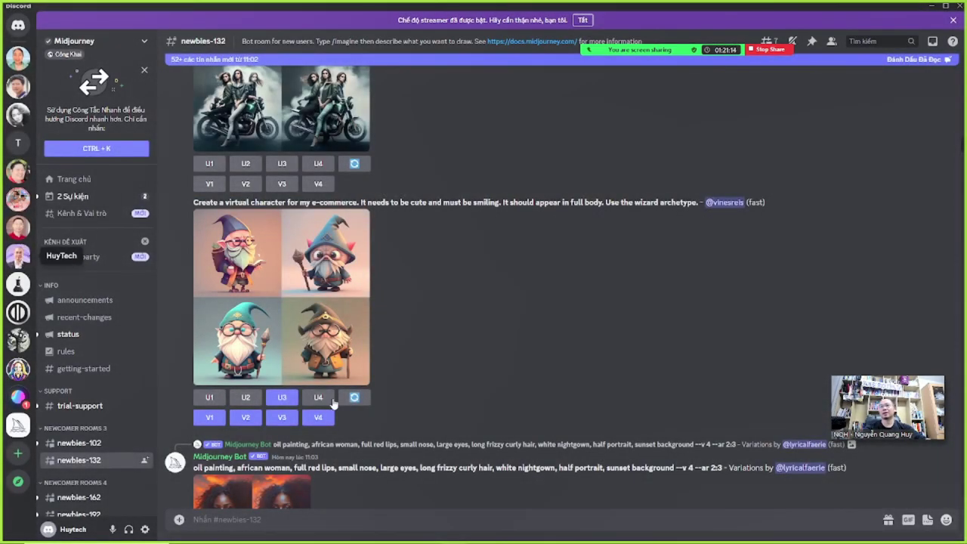
{"action": "left_click", "coordinate": [18, 256]}
{"action": "left_click", "coordinate": [284, 516]}
{"action": "type", "text": "/im"}
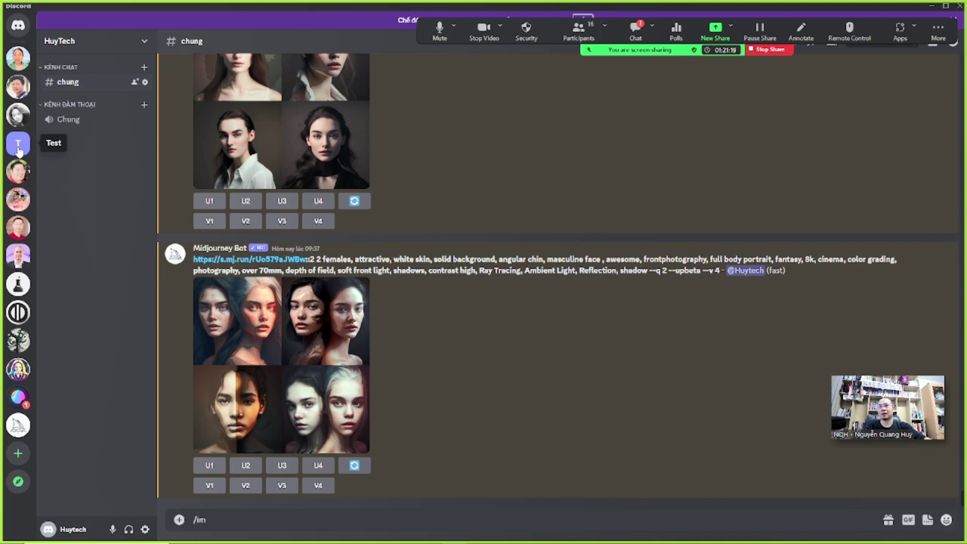
- Run /imagine with the copied wizard character prompt in the Test server's chung channel
{"action": "left_click", "coordinate": [18, 142]}
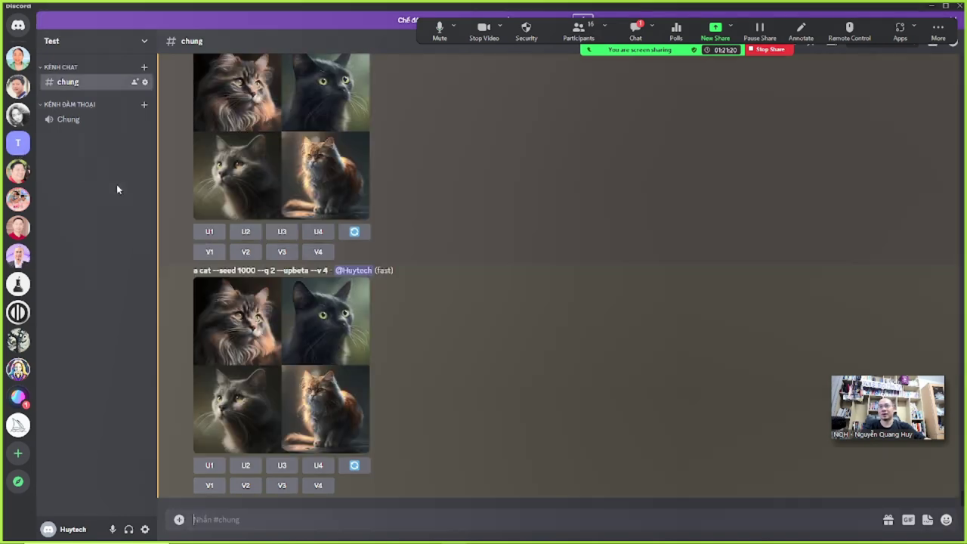
{"action": "type", "text": "/im"}
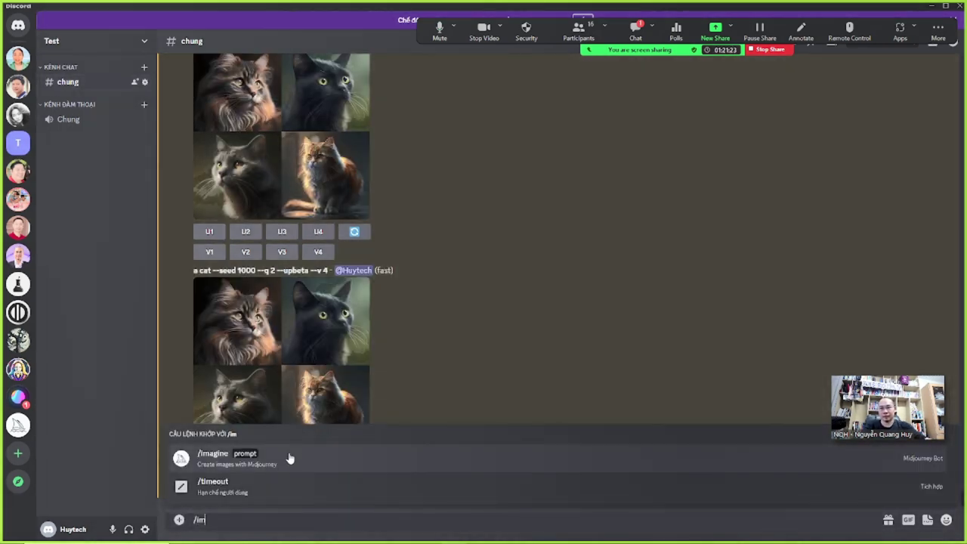
{"action": "left_click", "coordinate": [289, 458]}
{"action": "key", "text": "ctrl+v"}
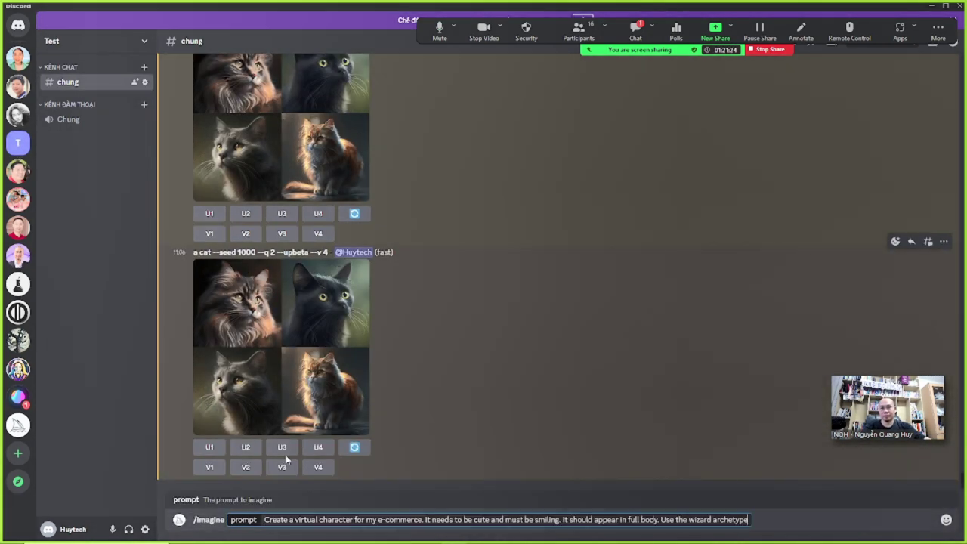
{"action": "key", "text": "Return"}
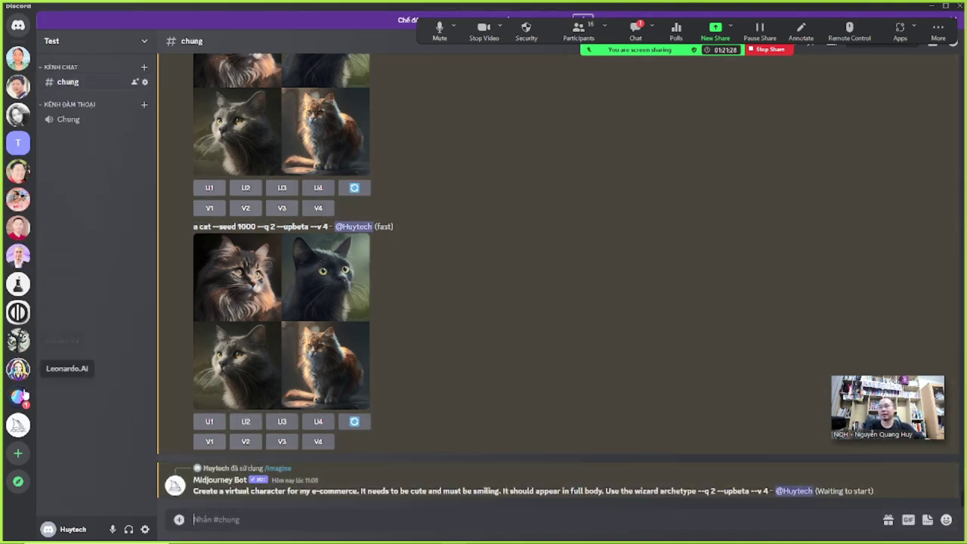
- Return to the Midjourney server's newbies-132 channel and react to the original wizard grid with the envelope emoji
{"action": "left_click", "coordinate": [20, 423]}
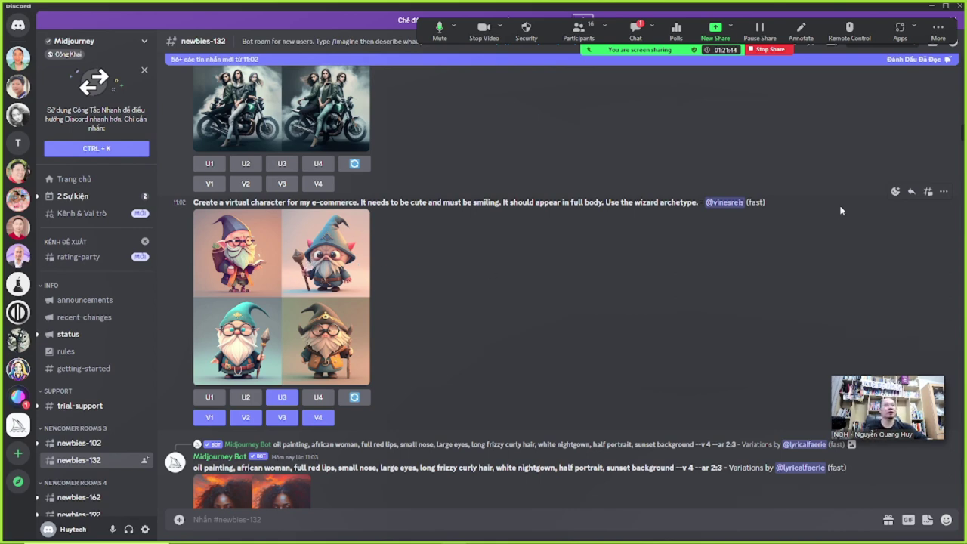
{"action": "left_click", "coordinate": [896, 192]}
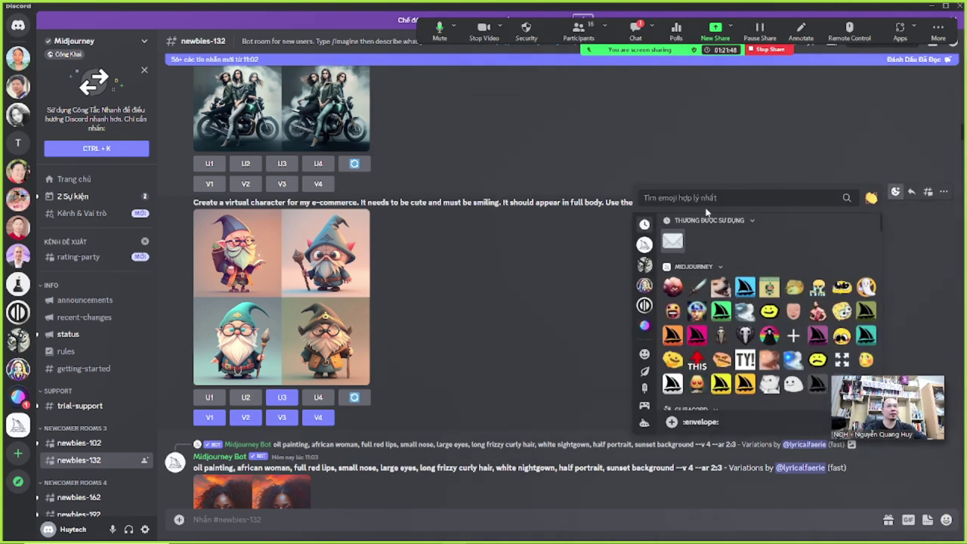
{"action": "type", "text": "e"}
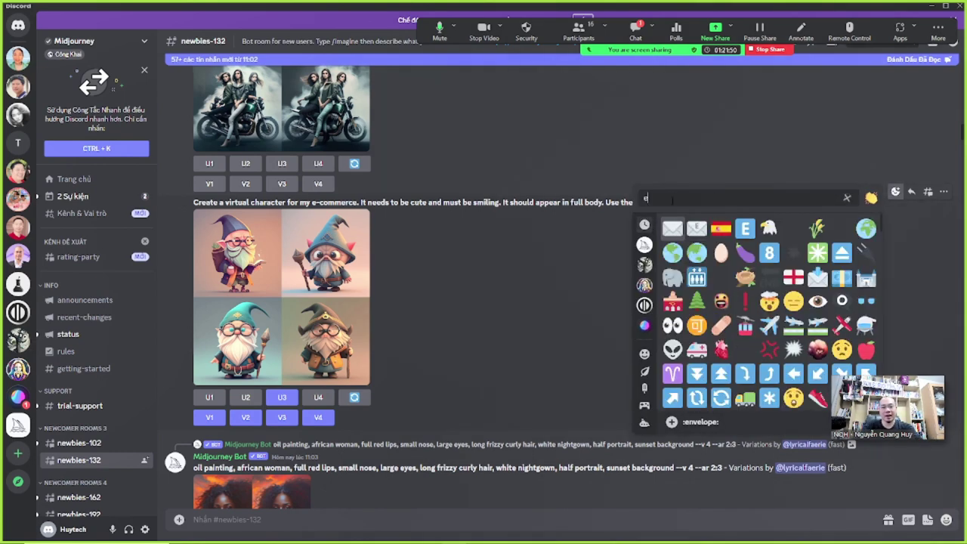
{"action": "type", "text": "nl"}
{"action": "key", "text": "BackSpace"}
{"action": "type", "text": "v"}
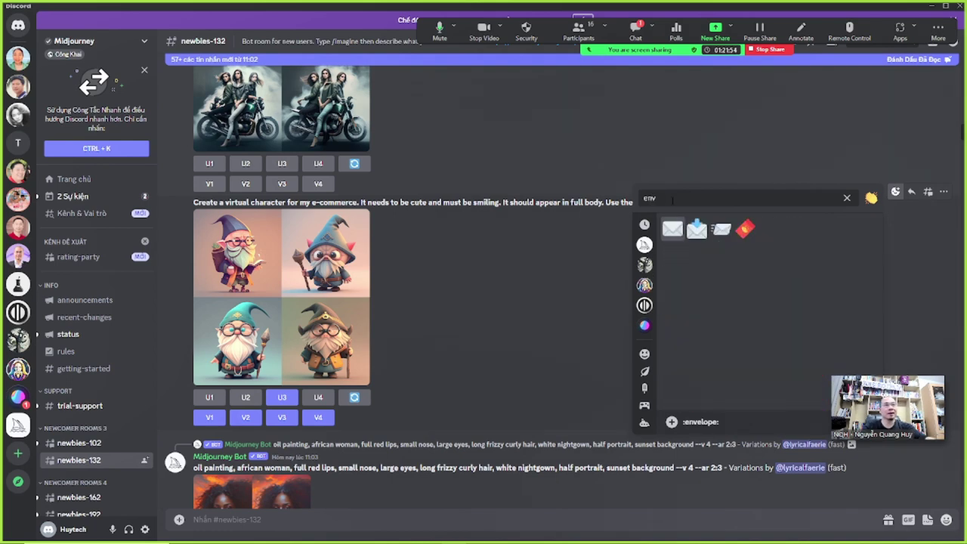
{"action": "type", "text": "elope"}
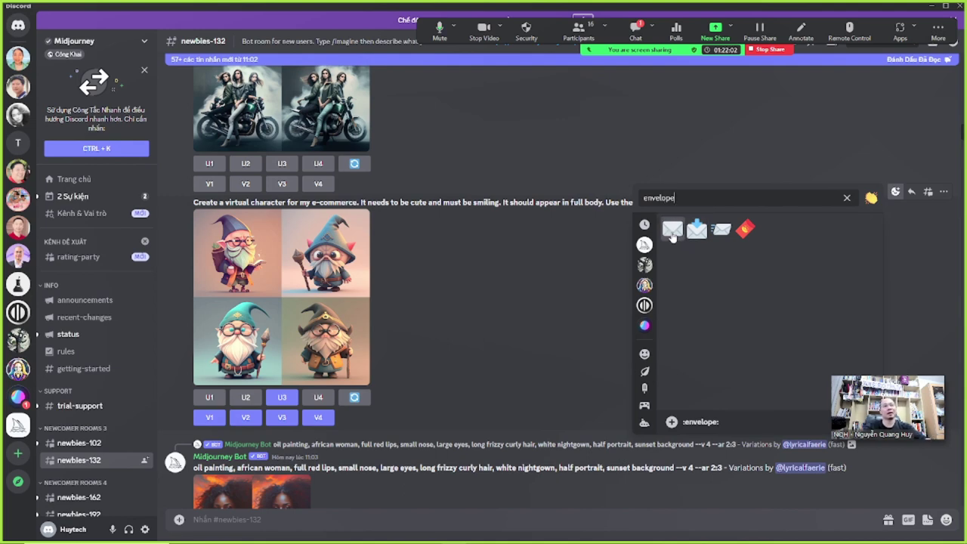
{"action": "left_click", "coordinate": [671, 234]}
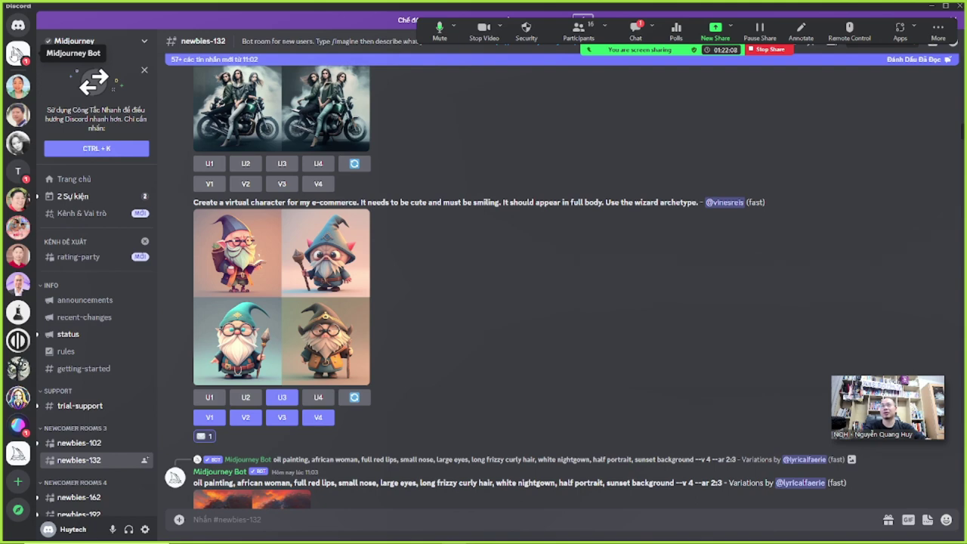
- Open the Midjourney Bot's direct message, highlight the wizard prompt text, and copy the result's Job ID
{"action": "left_click", "coordinate": [17, 53]}
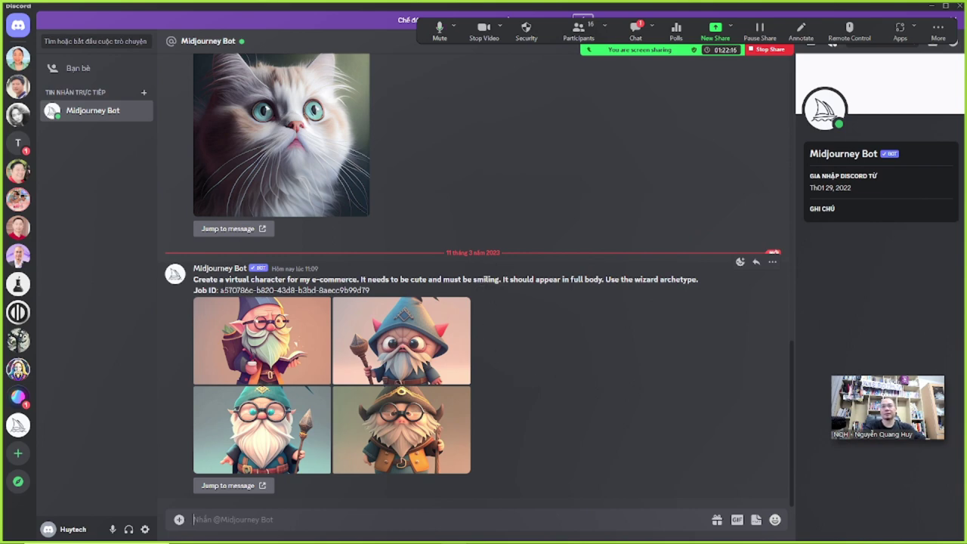
{"action": "left_click_drag", "start_coordinate": [242, 279], "coordinate": [622, 280]}
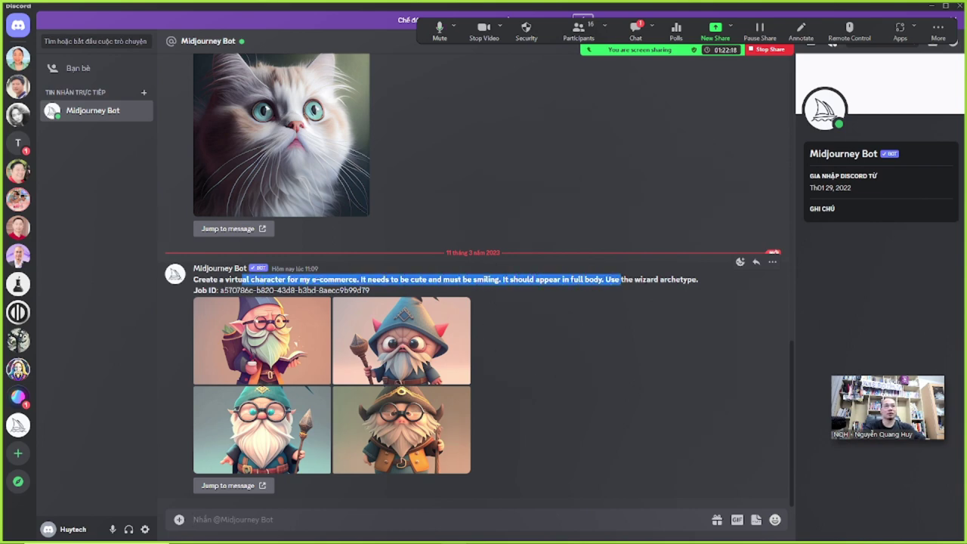
{"action": "left_click_drag", "start_coordinate": [473, 279], "coordinate": [647, 280]}
{"action": "left_click", "coordinate": [402, 280]}
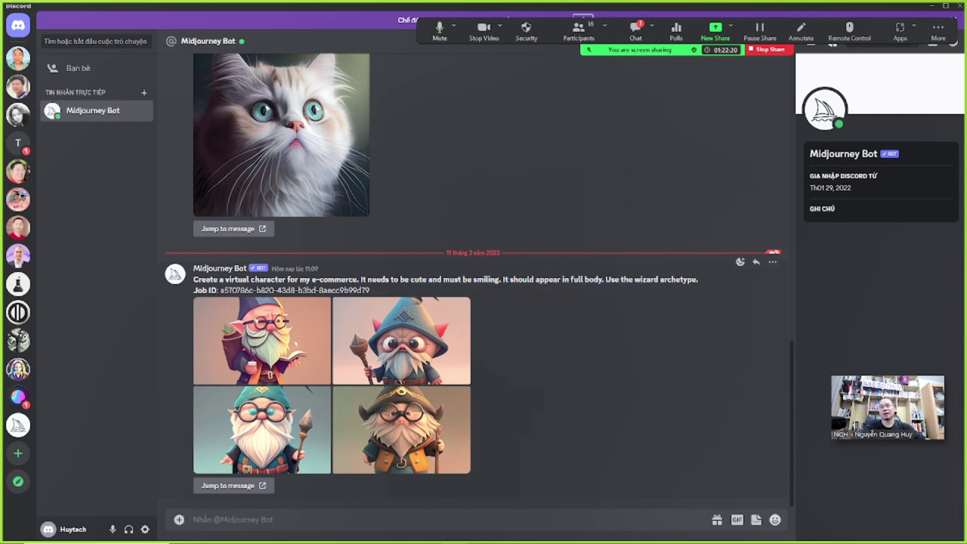
{"action": "left_click_drag", "start_coordinate": [220, 290], "coordinate": [374, 290]}
{"action": "key", "text": "ctrl+c"}
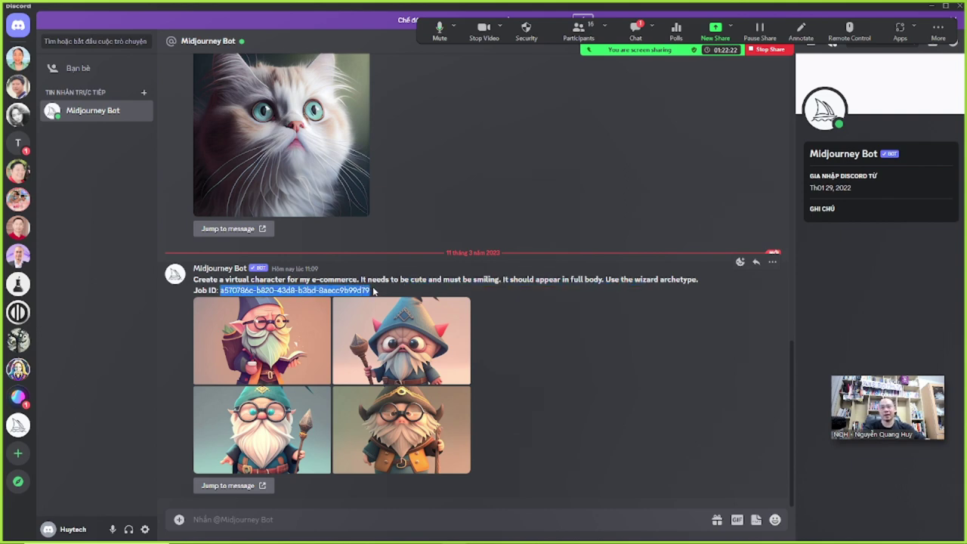
- Jump from the bot's direct message to the original wizard grid in newbies-132
{"action": "left_click", "coordinate": [233, 486]}
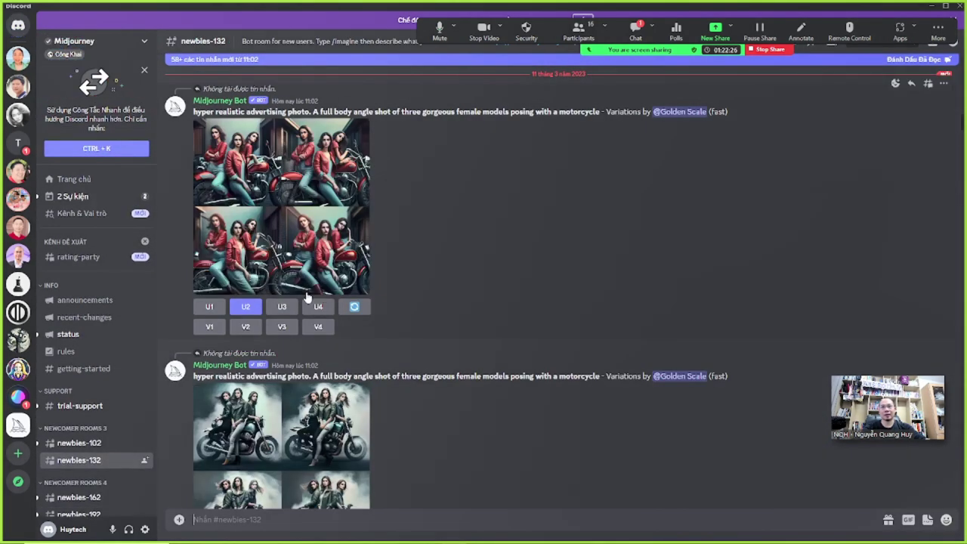
{"action": "scroll", "coordinate": [409, 319], "scroll_direction": "down", "scroll_amount": 5}
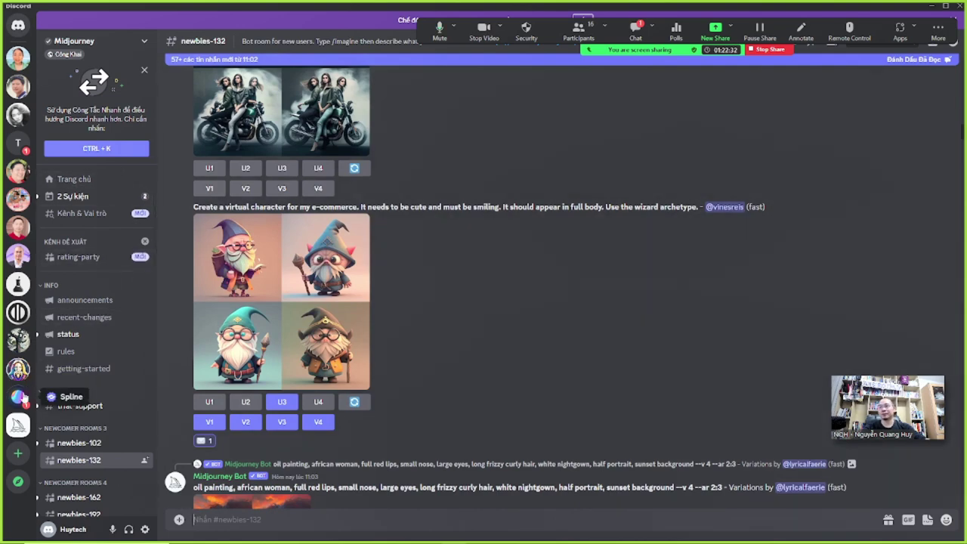
- Run /show with the copied Job ID of the original wizard grid in the Test server's chung channel
{"action": "left_click", "coordinate": [19, 142]}
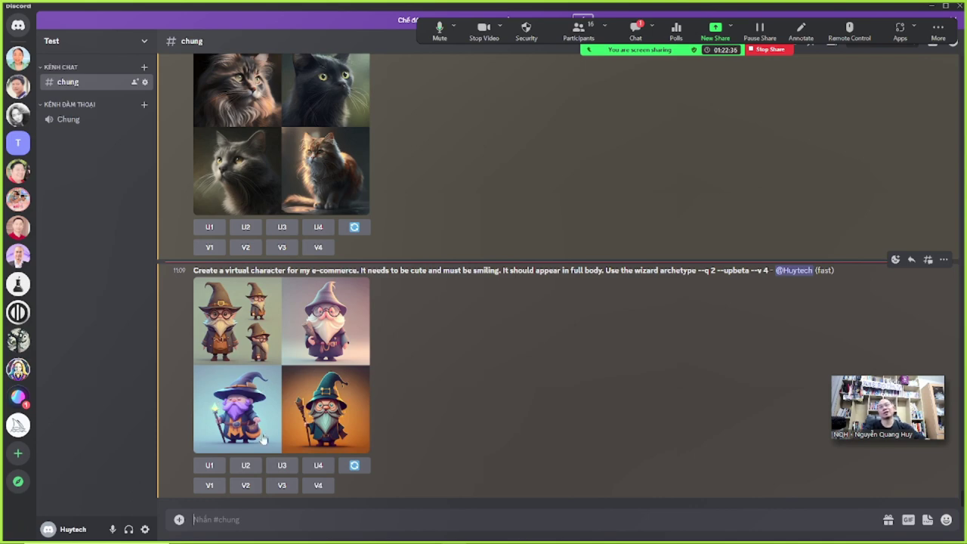
{"action": "type", "text": "/show"}
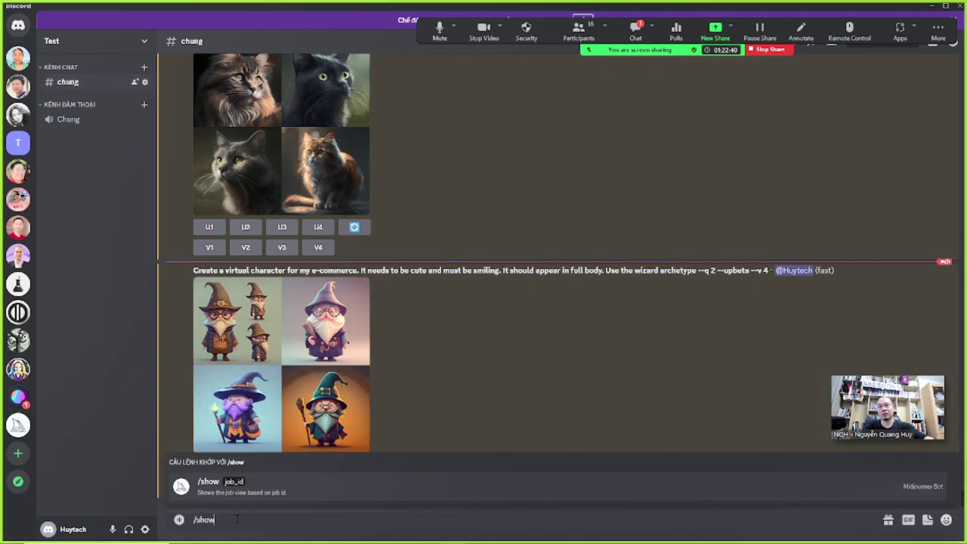
{"action": "left_click", "coordinate": [239, 487]}
{"action": "key", "text": "ctrl+v"}
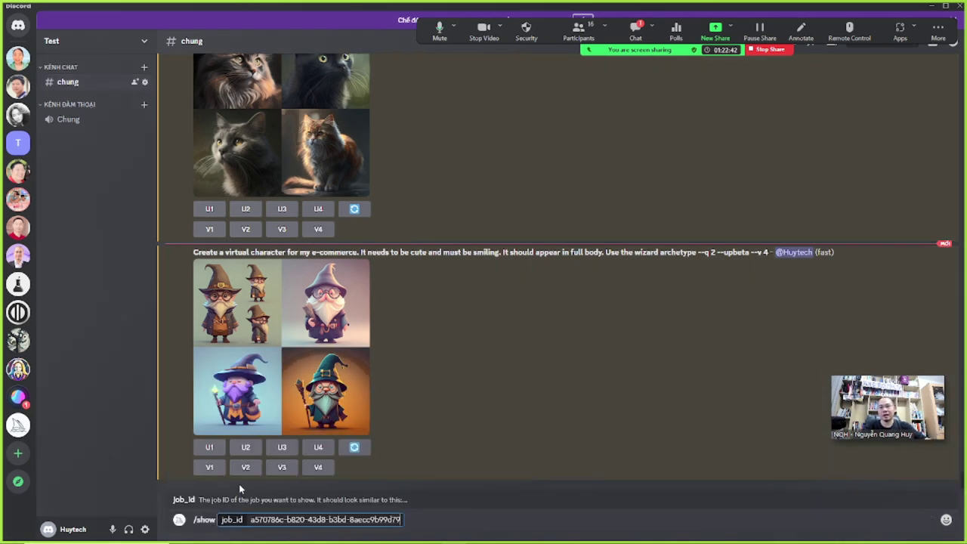
{"action": "key", "text": "Return"}
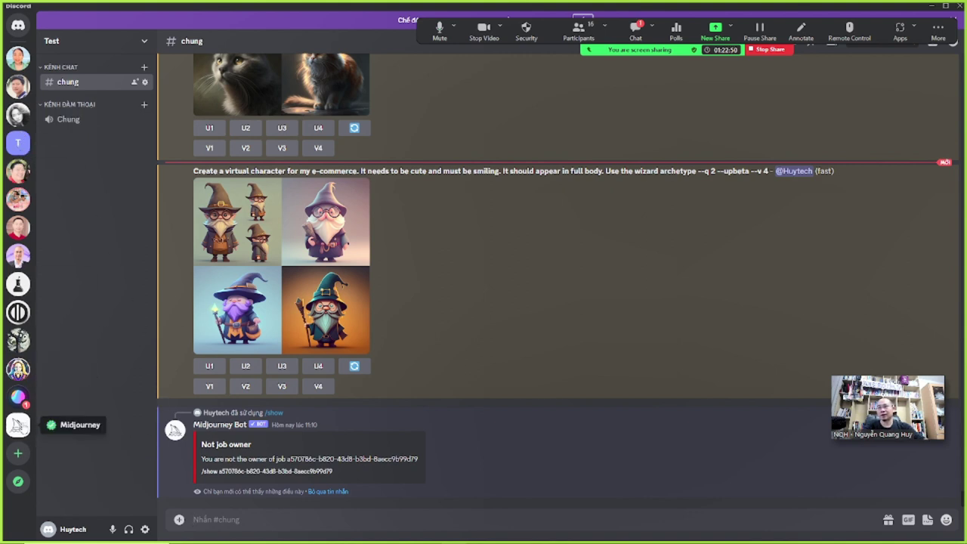
- Return to the Midjourney server's newbies-132 channel and react to the upscaled "heavily armored marshal soldiers" image with the envelope emoji
{"action": "left_click", "coordinate": [18, 425]}
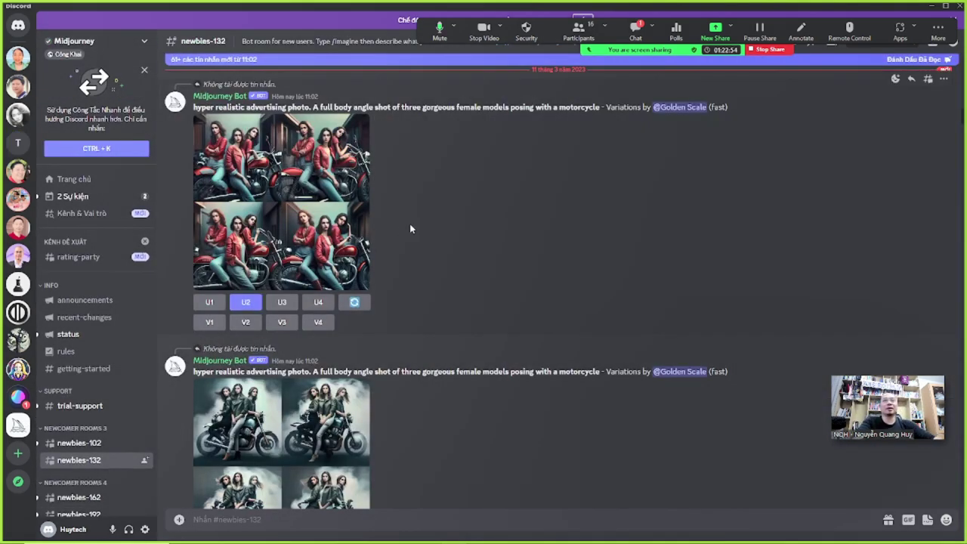
{"action": "scroll", "coordinate": [494, 221], "scroll_direction": "down", "scroll_amount": 10}
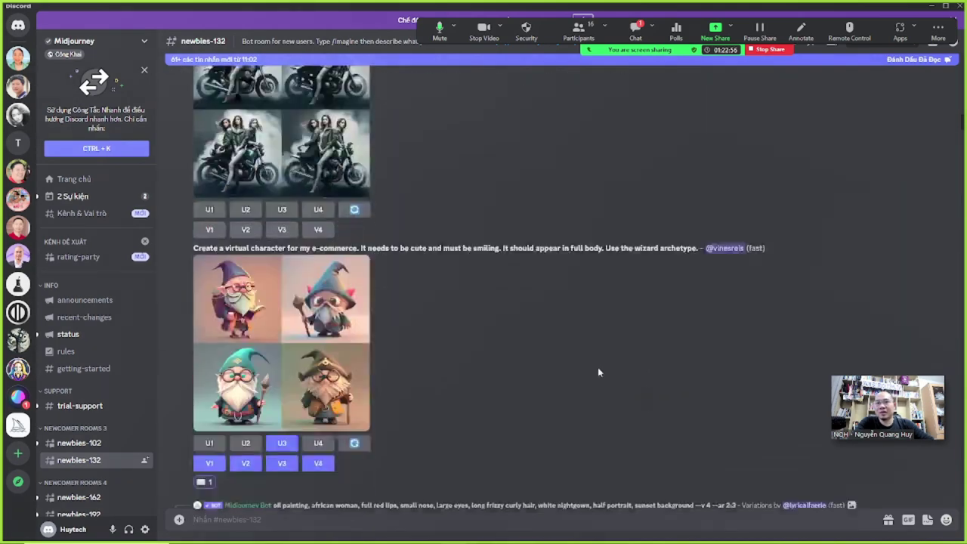
{"action": "scroll", "coordinate": [643, 396], "scroll_direction": "down", "scroll_amount": 5}
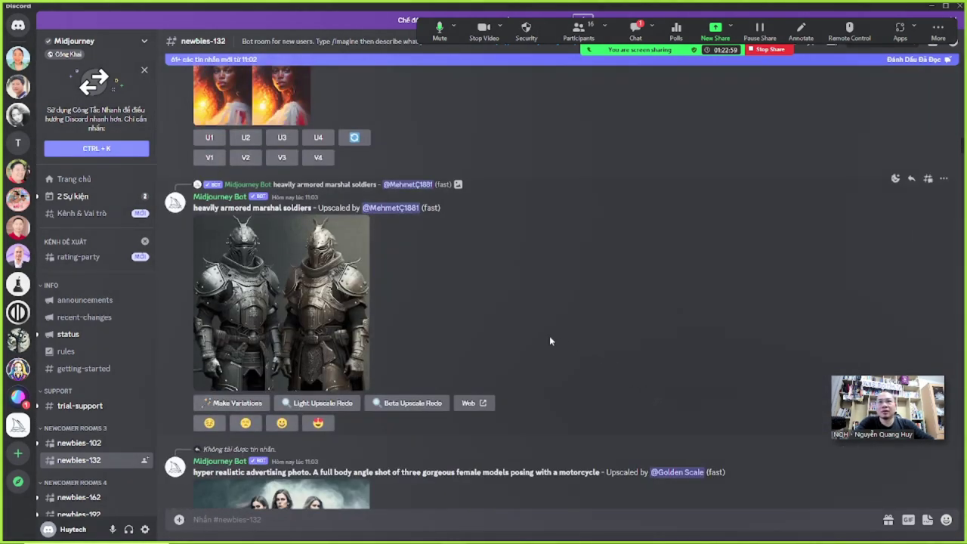
{"action": "left_click", "coordinate": [896, 179]}
{"action": "left_click", "coordinate": [672, 228]}
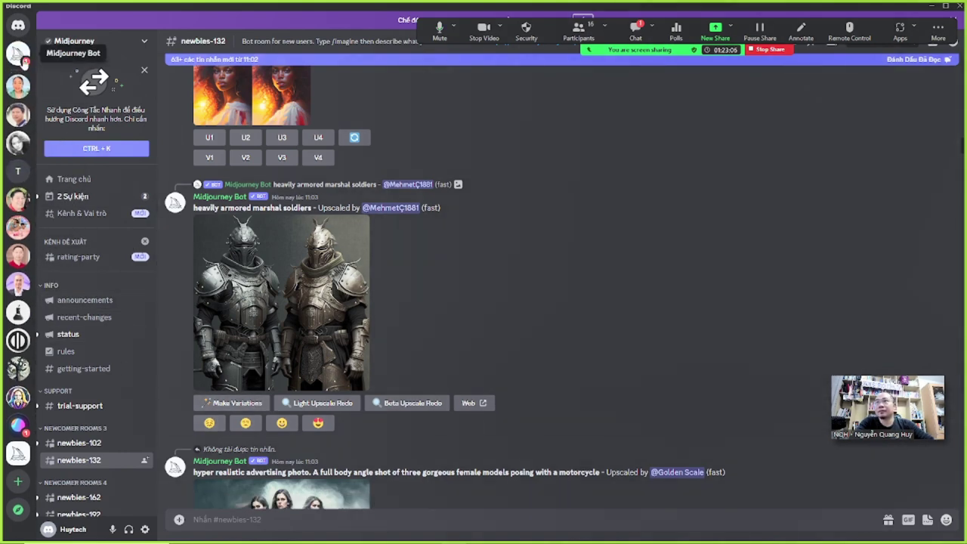
- Open the Midjourney Bot's direct message and highlight the Job ID of the armored soldiers image
{"action": "left_click", "coordinate": [18, 54]}
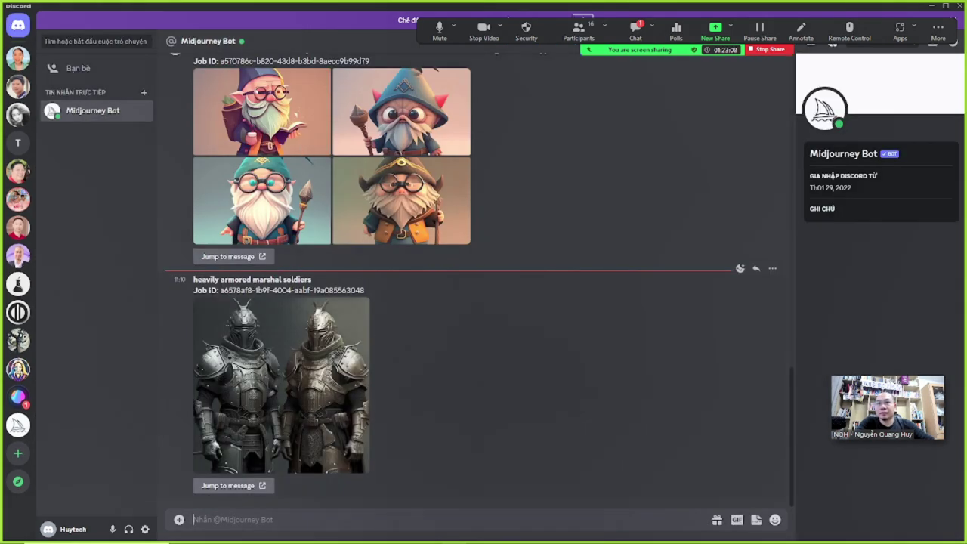
{"action": "left_click_drag", "start_coordinate": [220, 291], "coordinate": [378, 291]}
{"action": "left_click", "coordinate": [325, 290]}
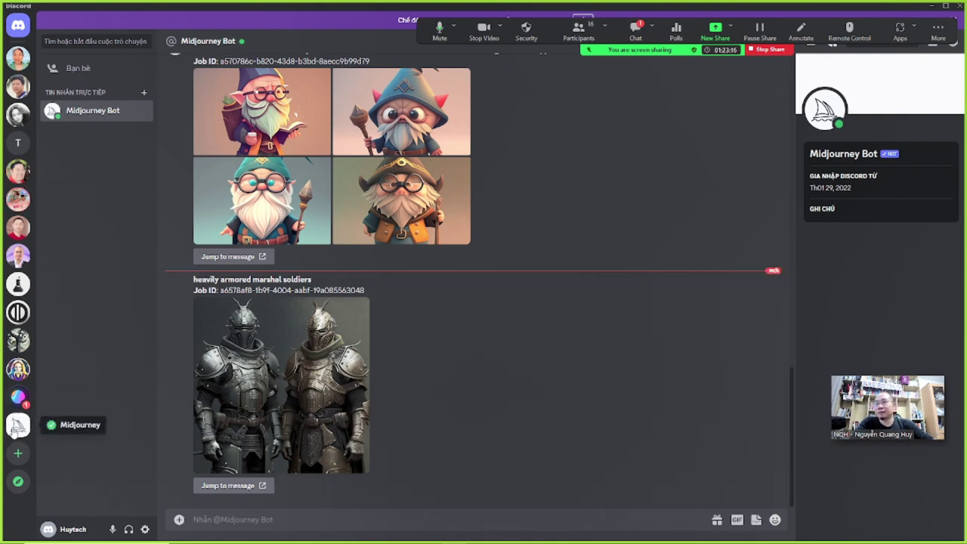
- Go back to the Test server's chung channel and react to the first "a cat" grid with the envelope emoji
{"action": "left_click", "coordinate": [18, 425]}
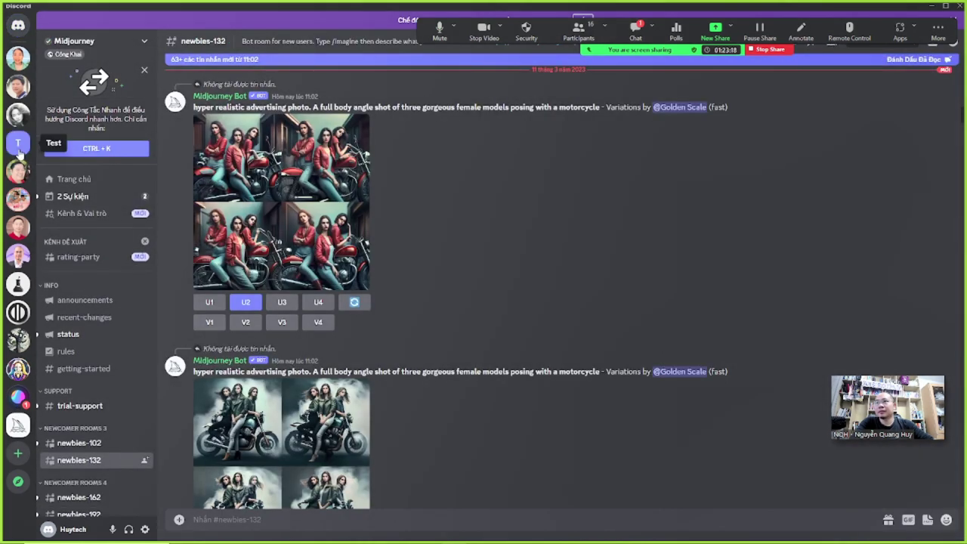
{"action": "left_click", "coordinate": [18, 142]}
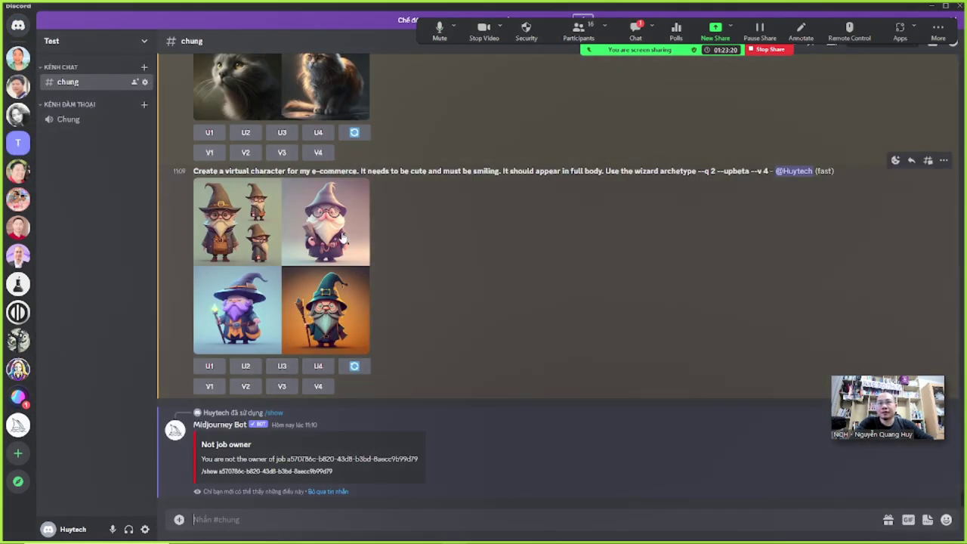
{"action": "scroll", "coordinate": [381, 358], "scroll_direction": "up", "scroll_amount": 3}
{"action": "scroll", "coordinate": [395, 323], "scroll_direction": "up", "scroll_amount": 5}
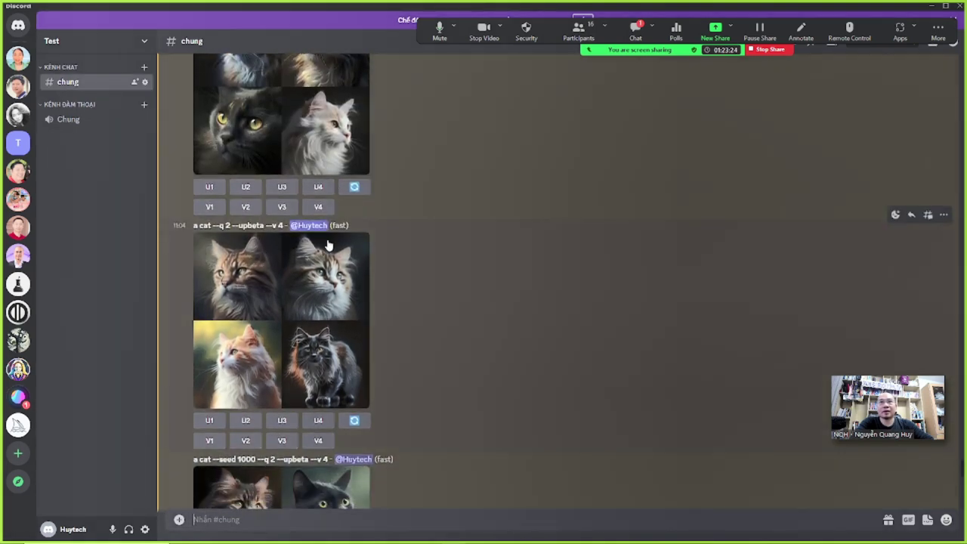
{"action": "scroll", "coordinate": [413, 209], "scroll_direction": "up", "scroll_amount": 3}
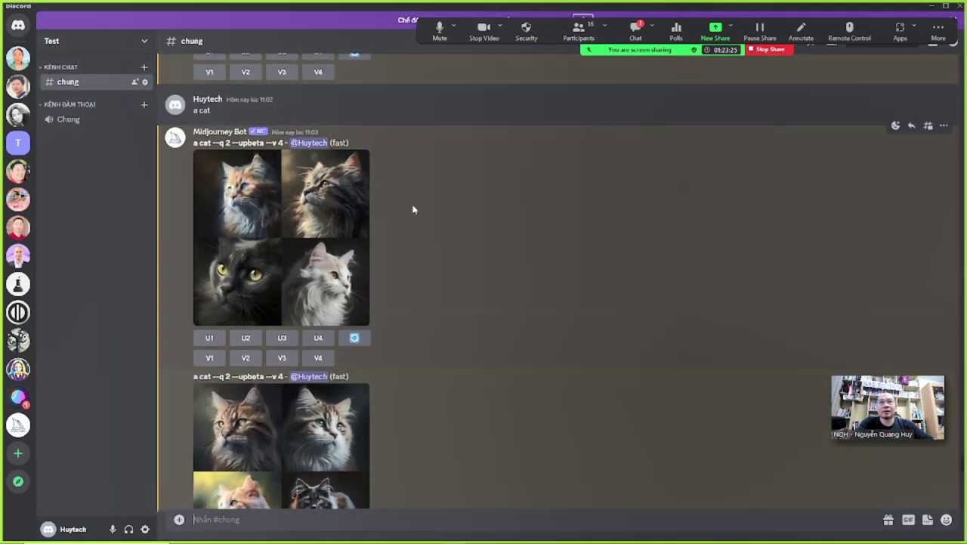
{"action": "left_click", "coordinate": [895, 126]}
{"action": "left_click", "coordinate": [673, 177]}
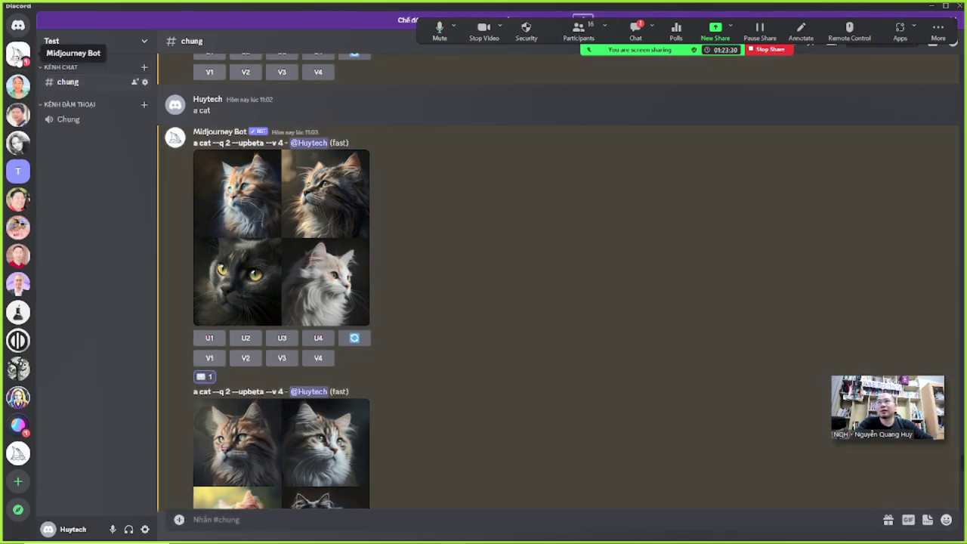
- Open the Midjourney Bot's direct message and copy the seed number of the "a cat" job
{"action": "left_click", "coordinate": [18, 53]}
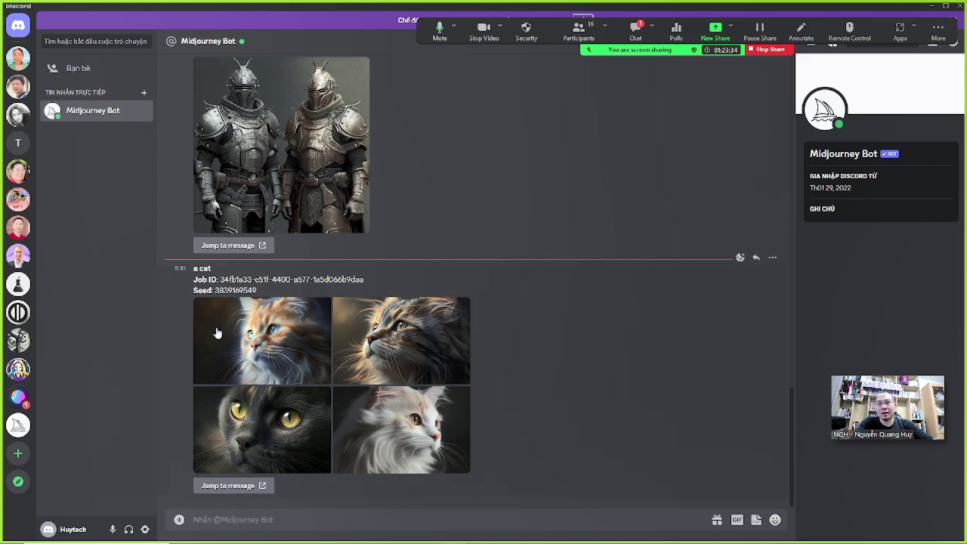
{"action": "double_click", "coordinate": [224, 290]}
{"action": "key", "text": "ctrl+c"}
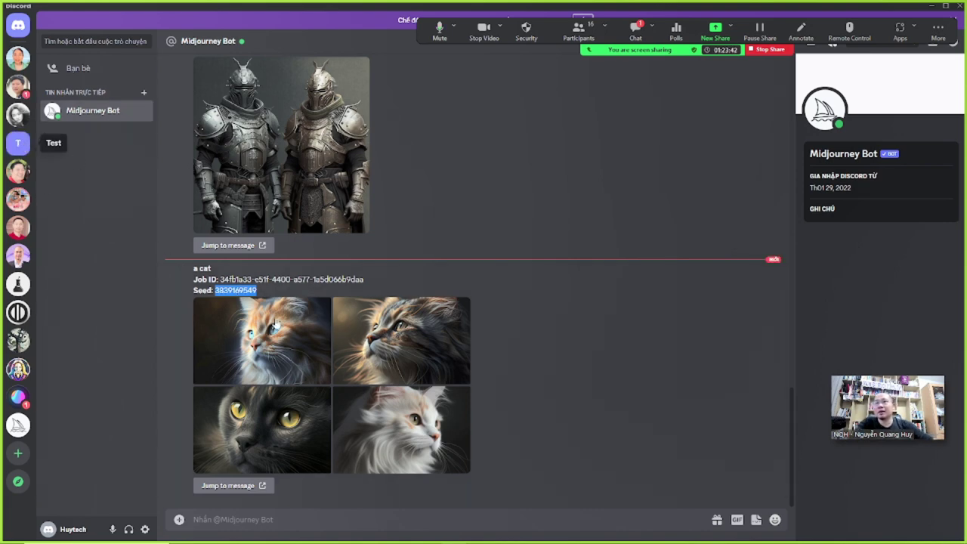
{"action": "left_click", "coordinate": [18, 142]}
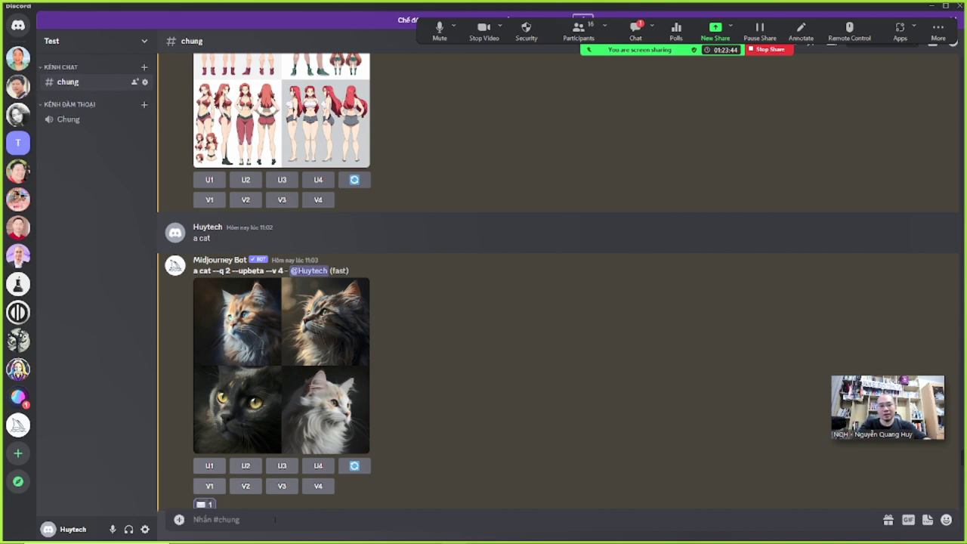
{"action": "type", "text": "/imagine"}
{"action": "left_click", "coordinate": [236, 454]}
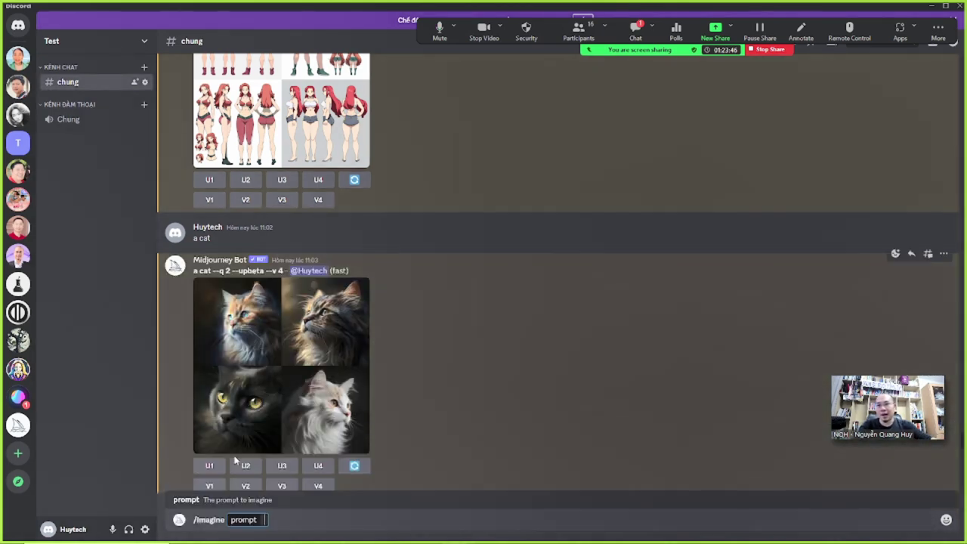
{"action": "type", "text": "a cat"}
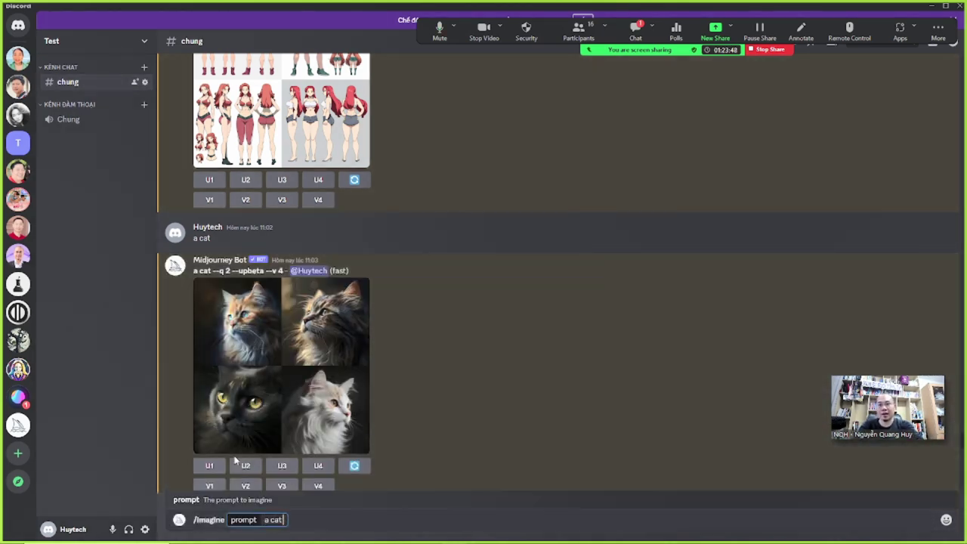
{"action": "key", "text": "ctrl+v"}
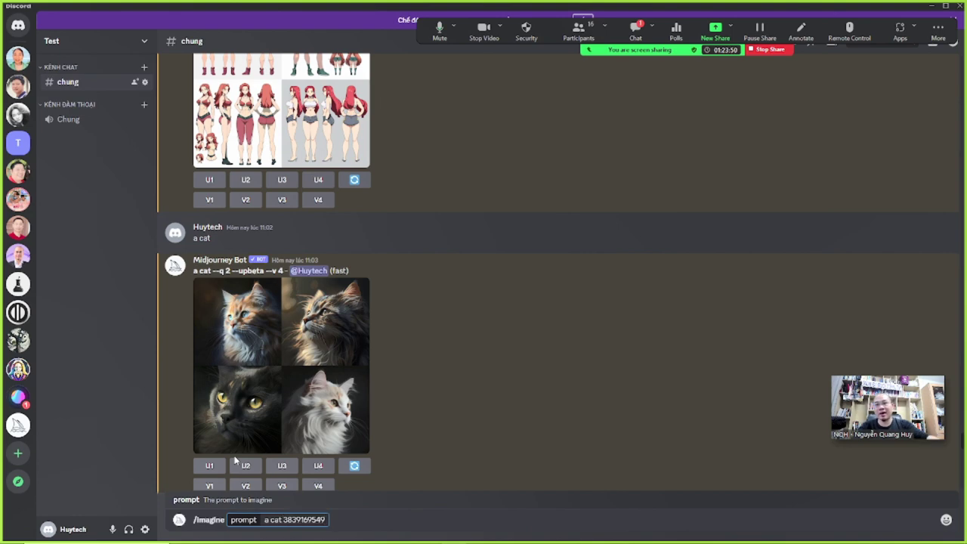
{"action": "type", "text": "--see"}
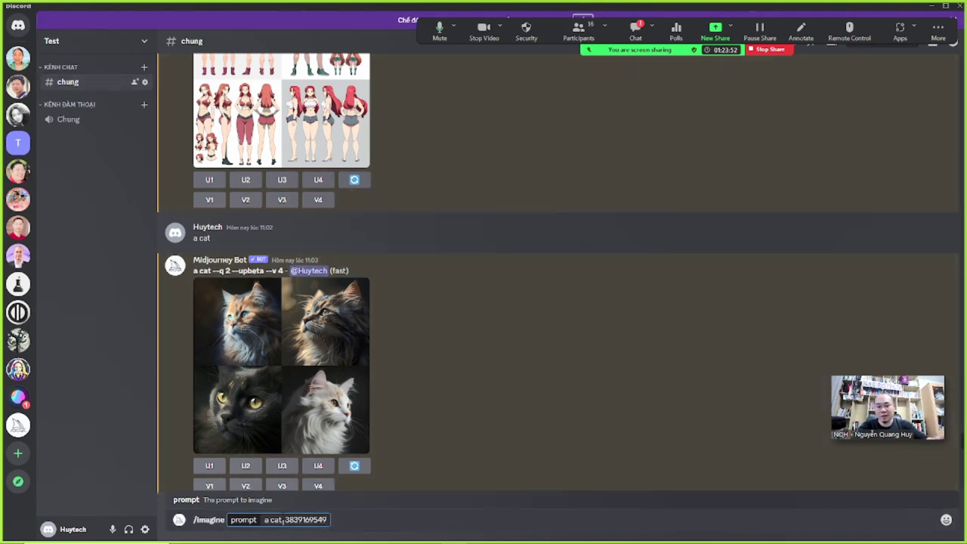
{"action": "type", "text": "d"}
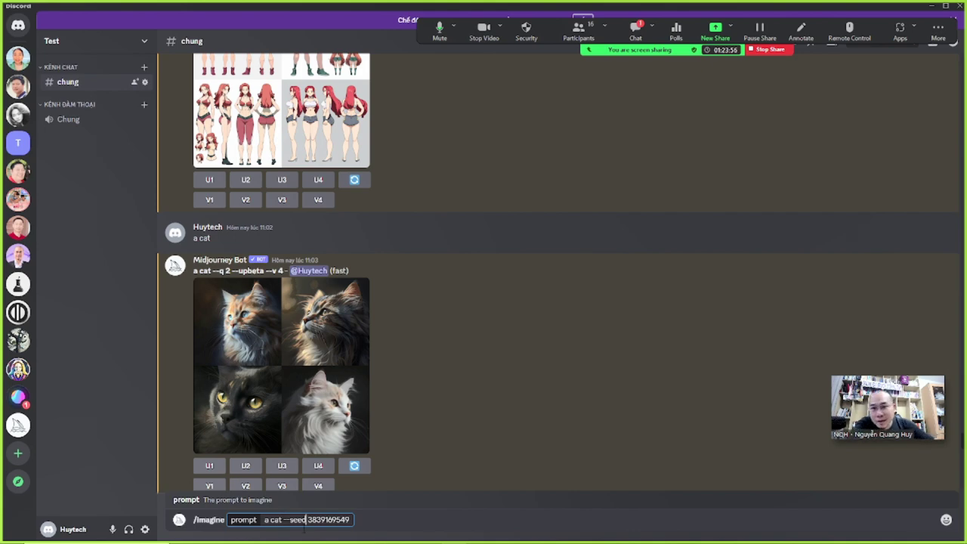
- Highlight the seed digits in the prompt to point them out, and submit the /imagine command
{"action": "left_click_drag", "start_coordinate": [335, 519], "coordinate": [321, 520]}
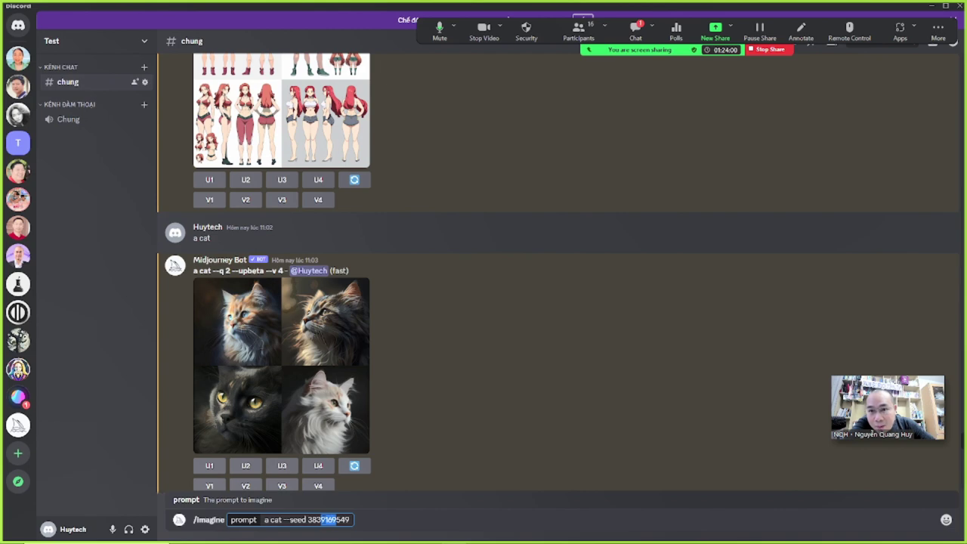
{"action": "left_click", "coordinate": [326, 520]}
{"action": "left_click_drag", "start_coordinate": [337, 520], "coordinate": [321, 520]}
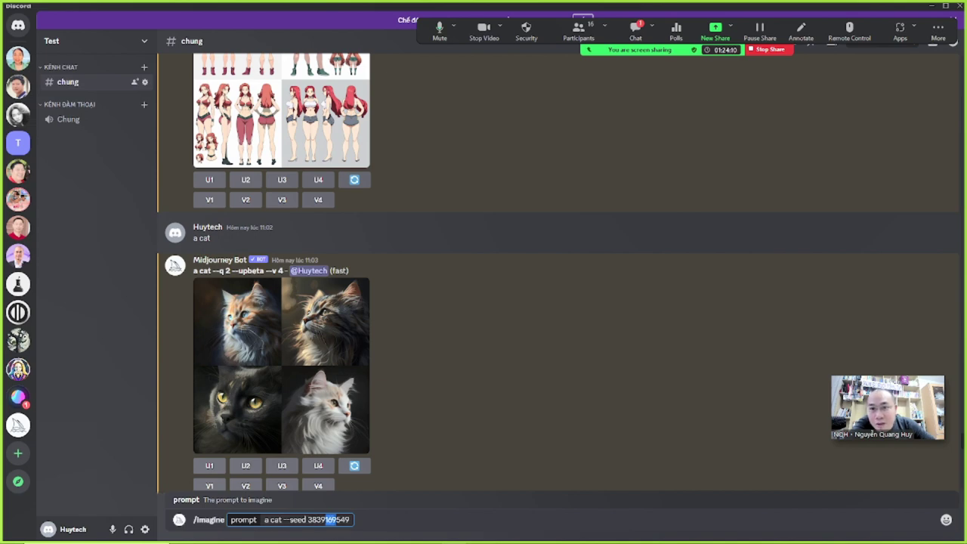
{"action": "left_click_drag", "start_coordinate": [311, 520], "coordinate": [349, 520]}
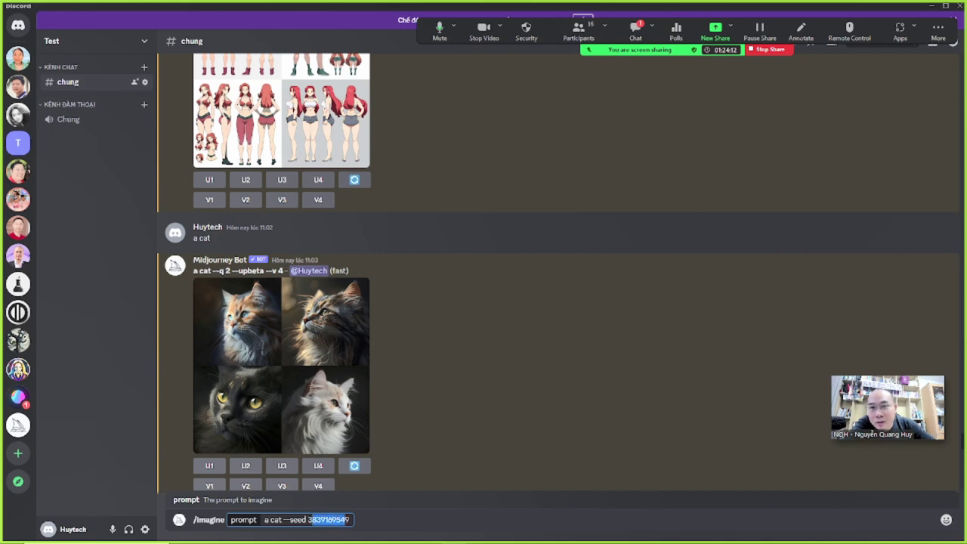
{"action": "left_click", "coordinate": [350, 520]}
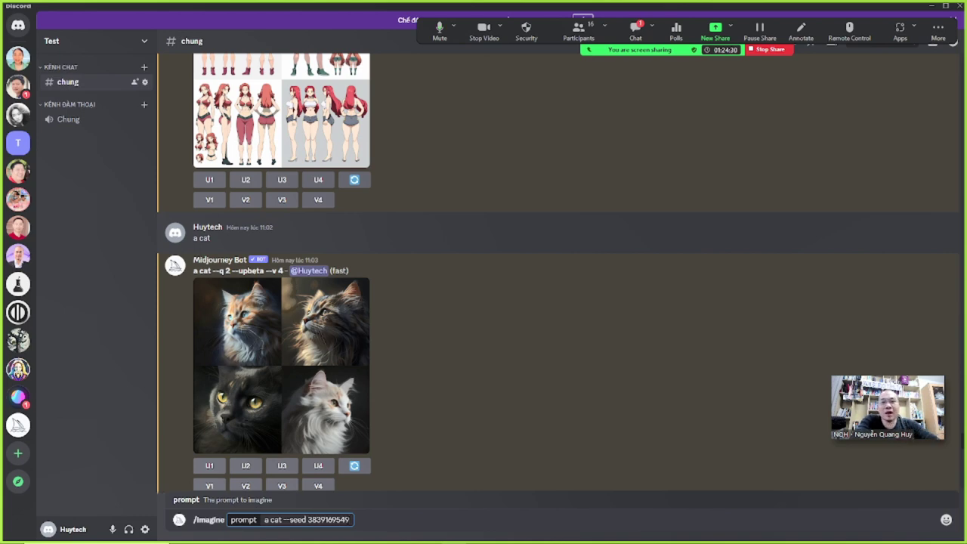
{"action": "key", "text": "Return"}
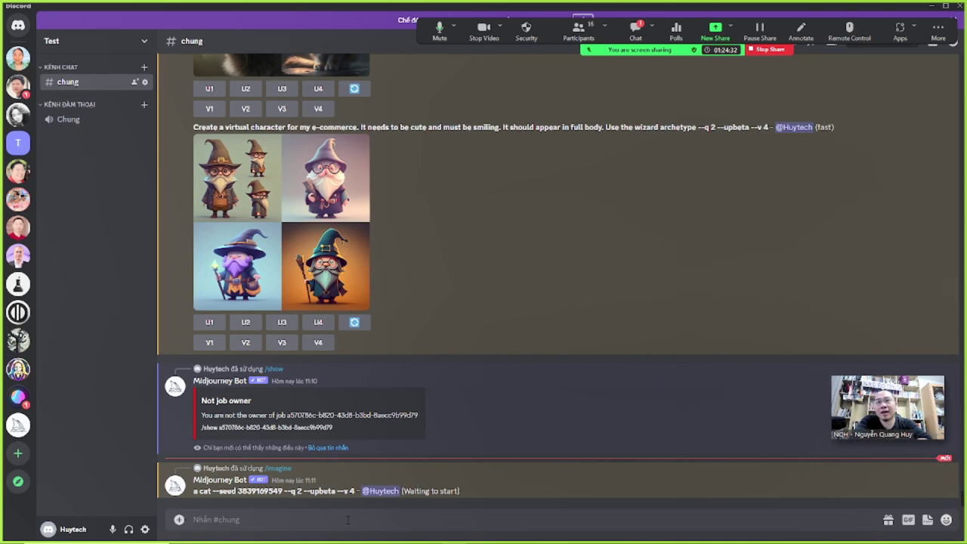
{"action": "scroll", "coordinate": [378, 392], "scroll_direction": "up", "scroll_amount": 10}
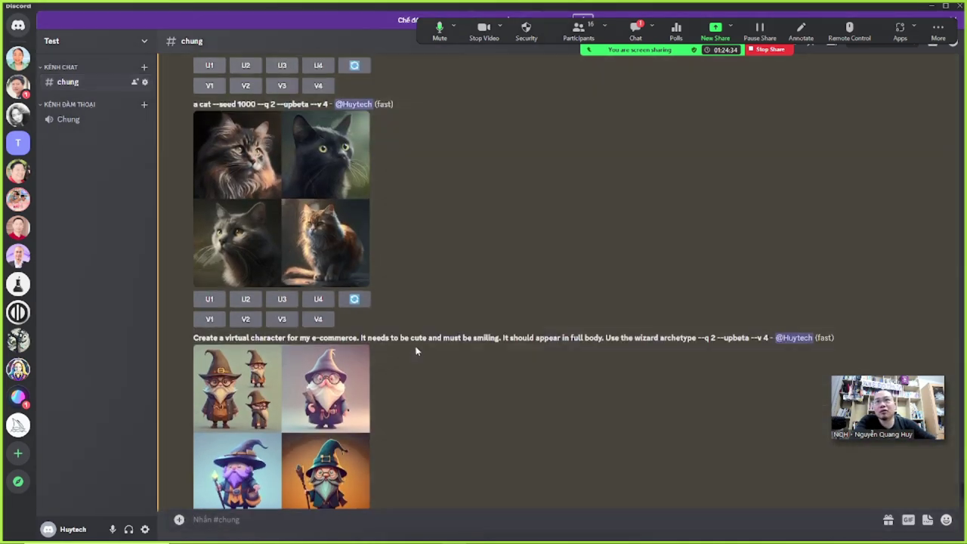
{"action": "scroll", "coordinate": [390, 380], "scroll_direction": "up", "scroll_amount": 8}
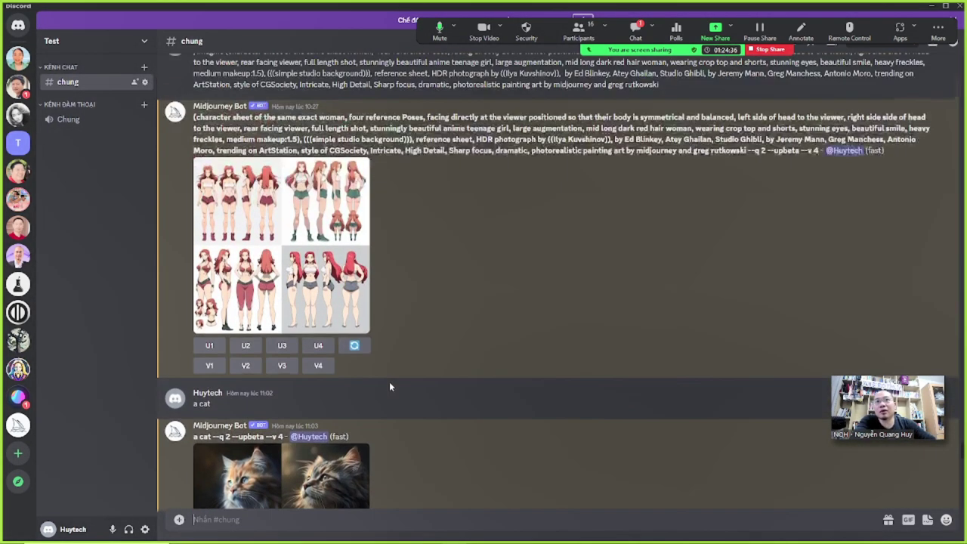
{"action": "scroll", "coordinate": [389, 382], "scroll_direction": "down", "scroll_amount": 5}
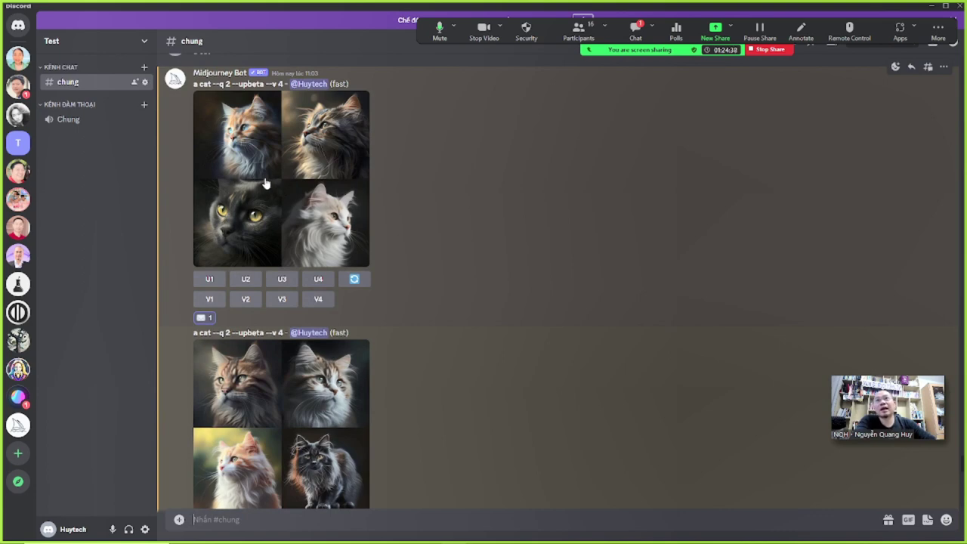
{"action": "scroll", "coordinate": [421, 317], "scroll_direction": "up", "scroll_amount": 3}
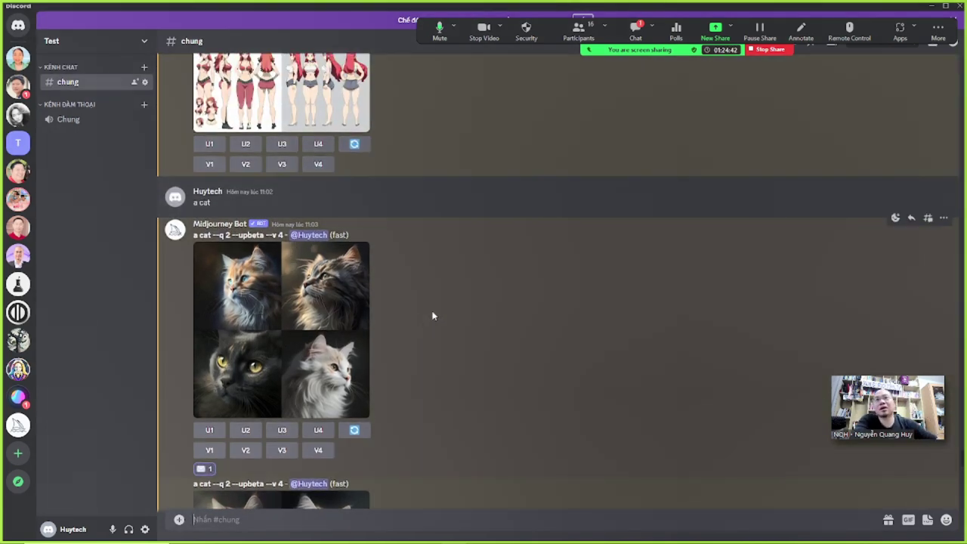
{"action": "scroll", "coordinate": [442, 318], "scroll_direction": "down", "scroll_amount": 15}
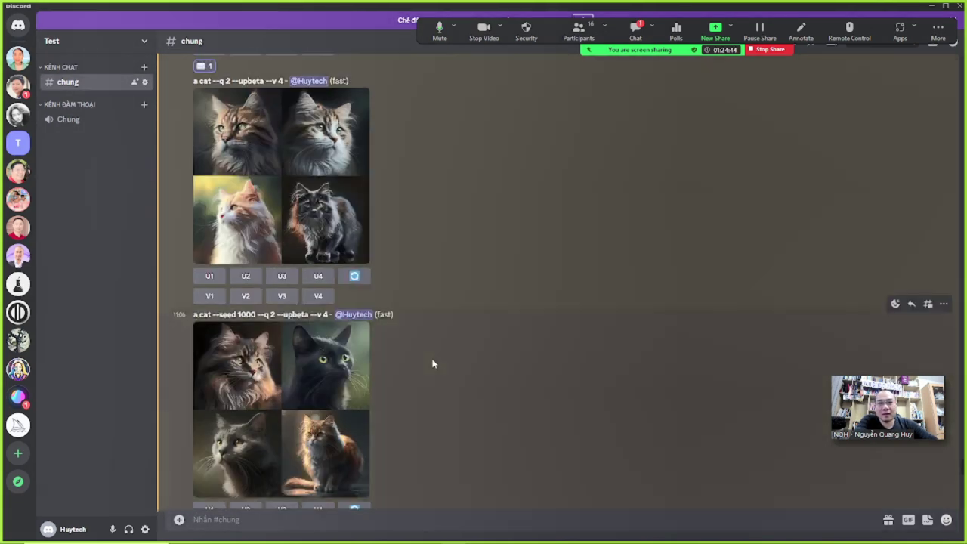
{"action": "scroll", "coordinate": [433, 371], "scroll_direction": "down", "scroll_amount": 2}
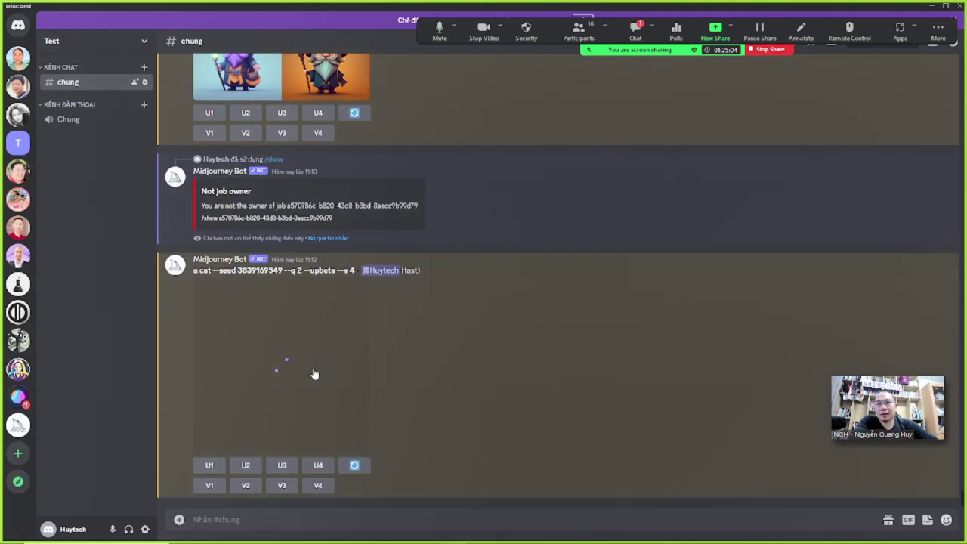
{"action": "left_click", "coordinate": [306, 375]}
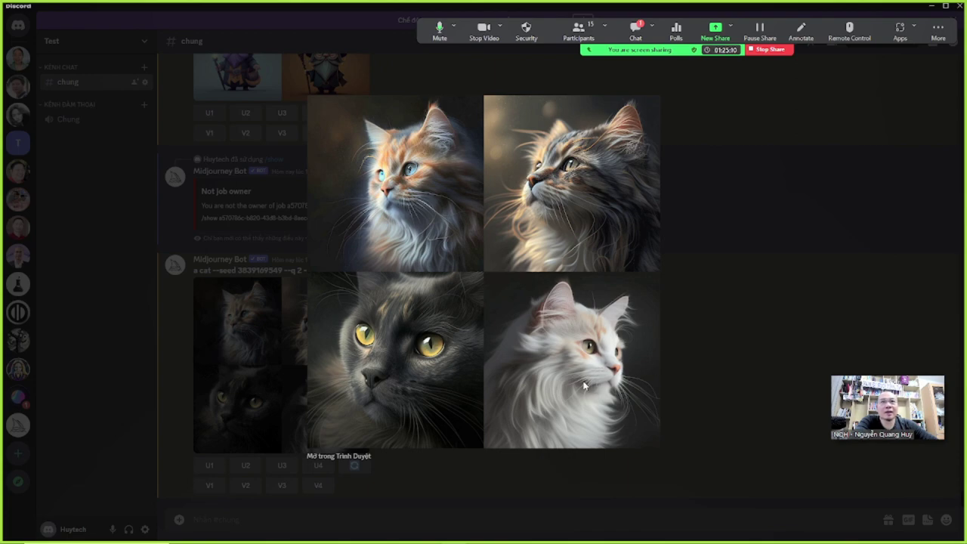
{"action": "left_click", "coordinate": [712, 339]}
{"action": "scroll", "coordinate": [380, 403], "scroll_direction": "up", "scroll_amount": 10}
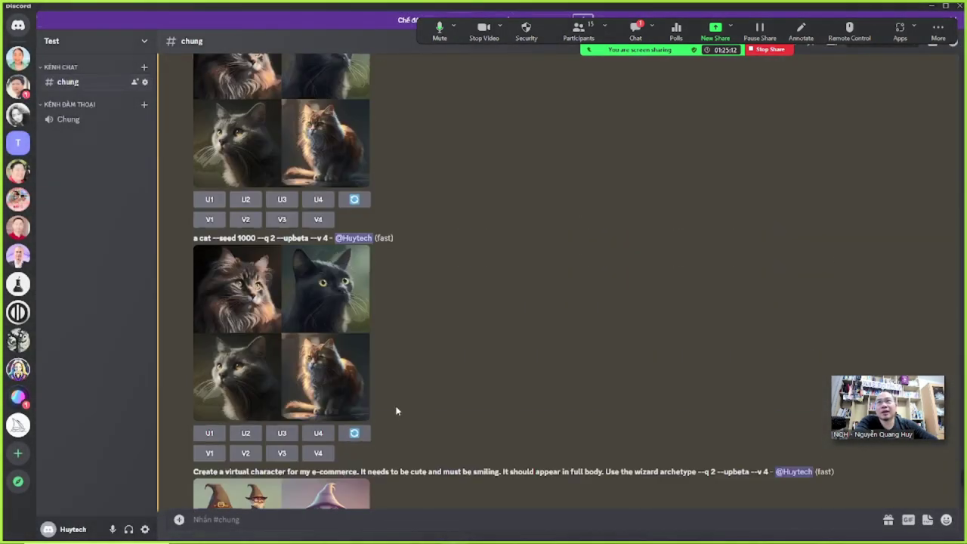
{"action": "scroll", "coordinate": [395, 402], "scroll_direction": "up", "scroll_amount": 10}
{"action": "left_click", "coordinate": [325, 355]}
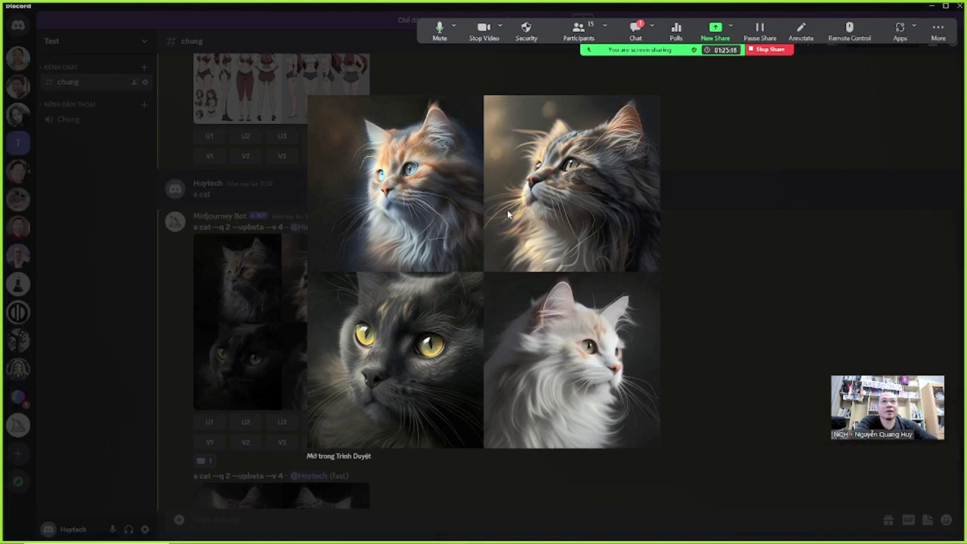
{"action": "left_click", "coordinate": [695, 298]}
{"action": "scroll", "coordinate": [439, 381], "scroll_direction": "down", "scroll_amount": 10}
{"action": "scroll", "coordinate": [438, 388], "scroll_direction": "down", "scroll_amount": 10}
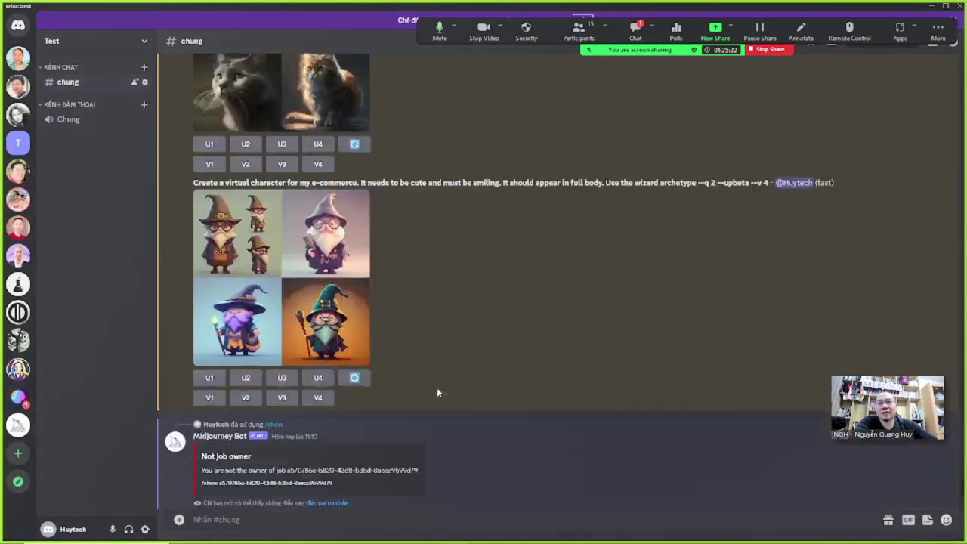
{"action": "left_click", "coordinate": [347, 324]}
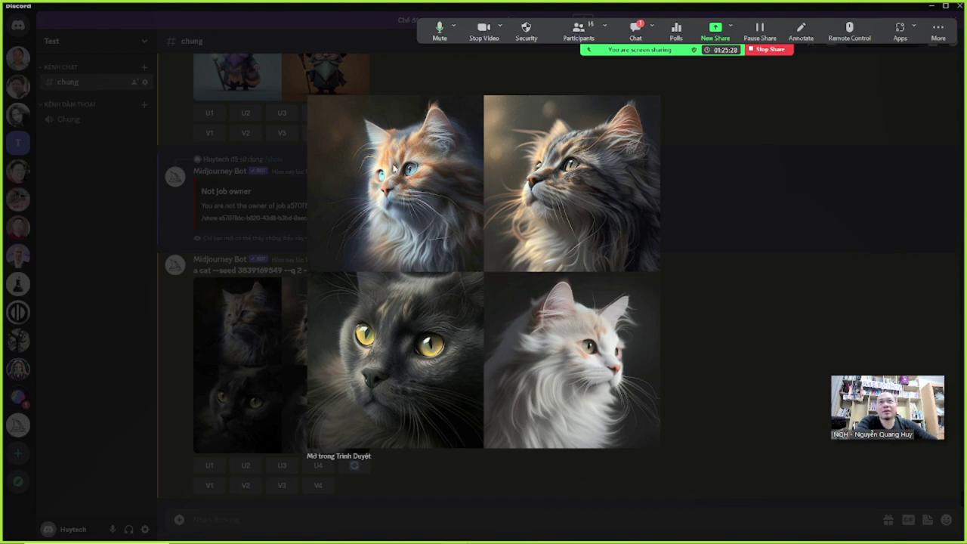
- Close the seeded grid's preview, enlarge the original "a cat" grid once more, and review the surrounding channel posts
{"action": "left_click", "coordinate": [695, 275]}
{"action": "scroll", "coordinate": [428, 382], "scroll_direction": "up", "scroll_amount": 10}
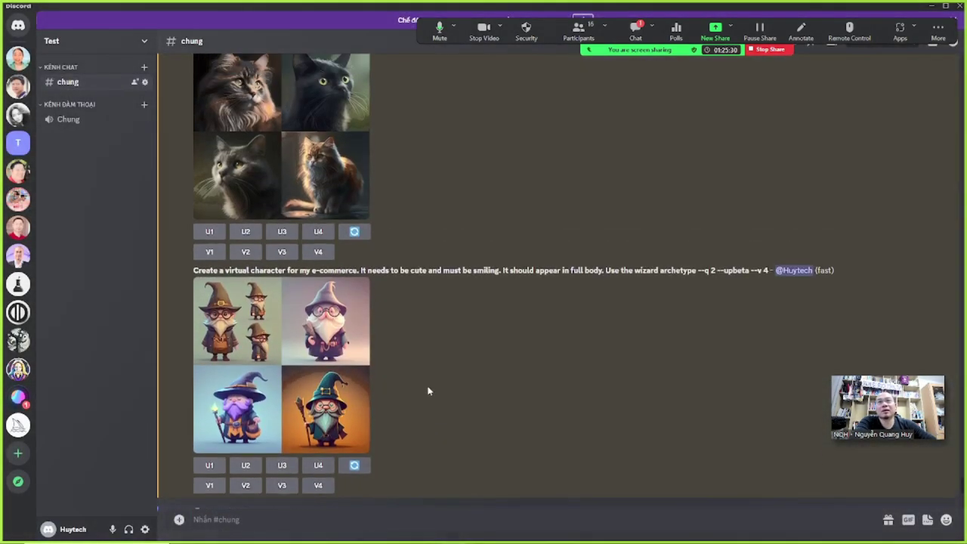
{"action": "scroll", "coordinate": [428, 388], "scroll_direction": "up", "scroll_amount": 8}
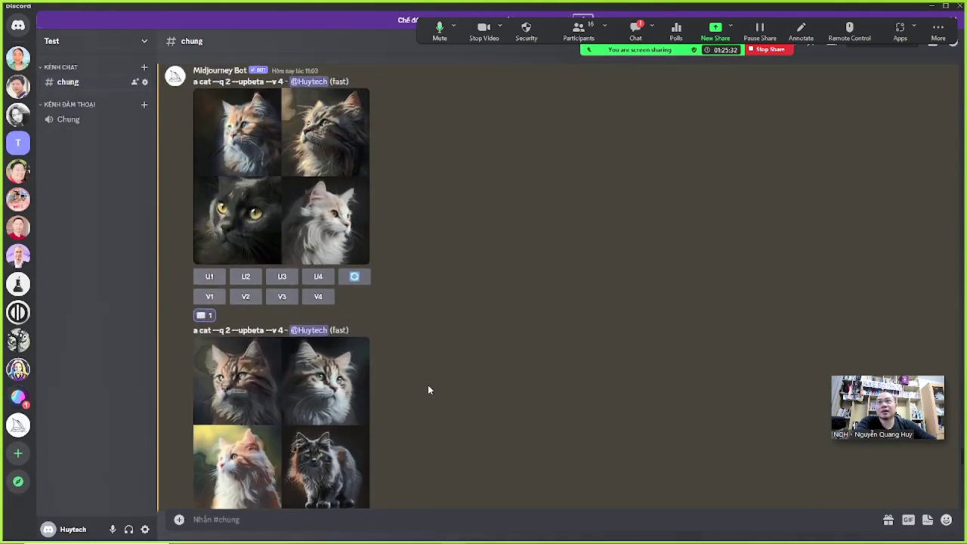
{"action": "left_click", "coordinate": [305, 267]}
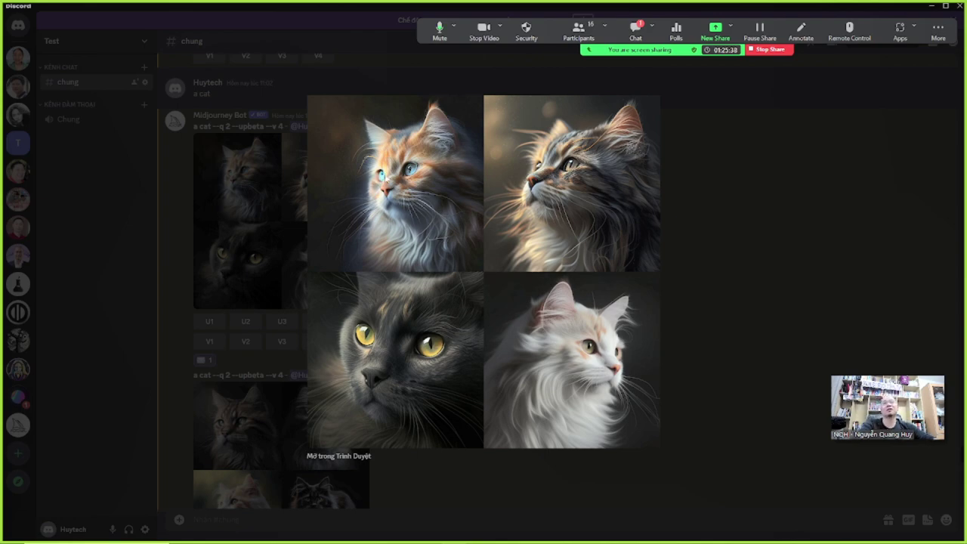
{"action": "left_click", "coordinate": [733, 239]}
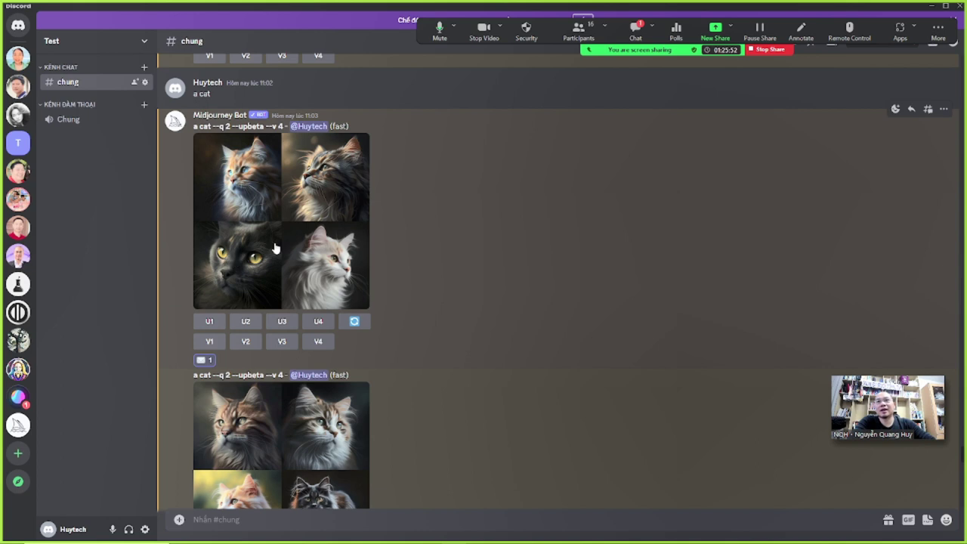
{"action": "scroll", "coordinate": [415, 316], "scroll_direction": "up", "scroll_amount": 3}
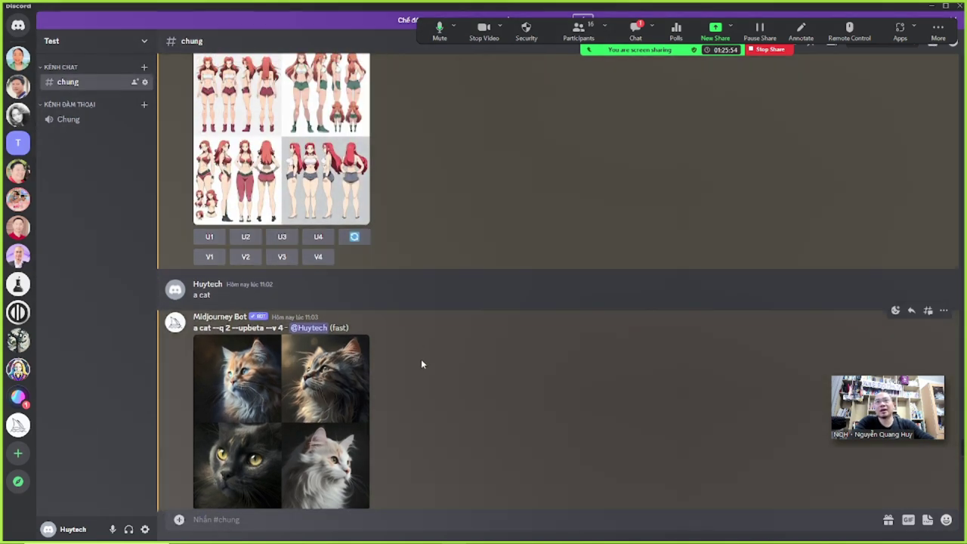
{"action": "scroll", "coordinate": [421, 359], "scroll_direction": "down", "scroll_amount": 4}
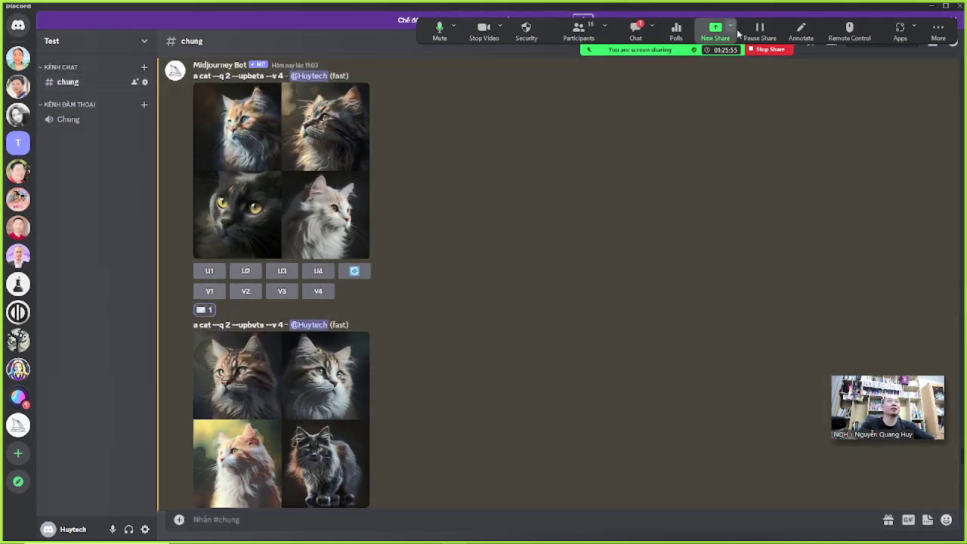
- Switch to the Notion Seeds lesson in the browser and review the Sameseed section with its example images
{"action": "left_click", "coordinate": [930, 6]}
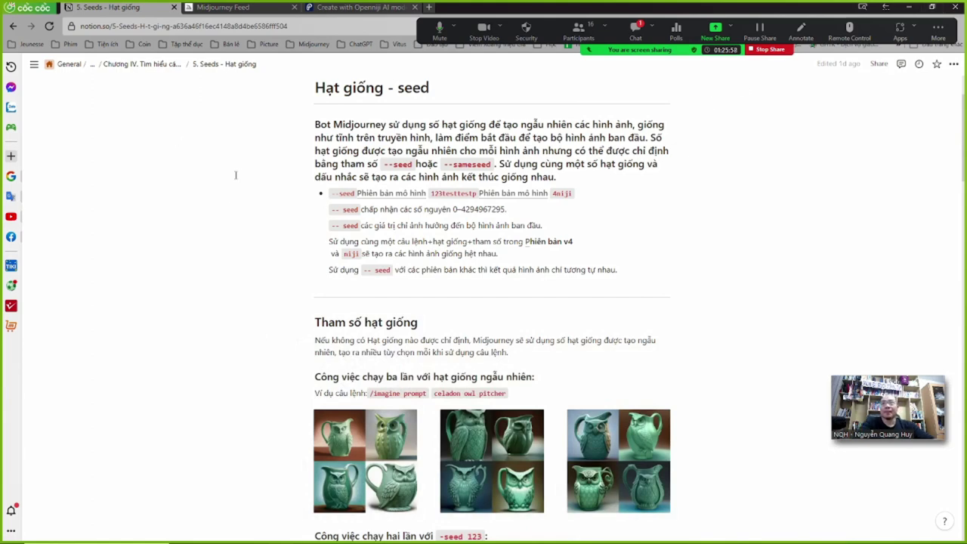
{"action": "scroll", "coordinate": [263, 346], "scroll_direction": "down", "scroll_amount": 5}
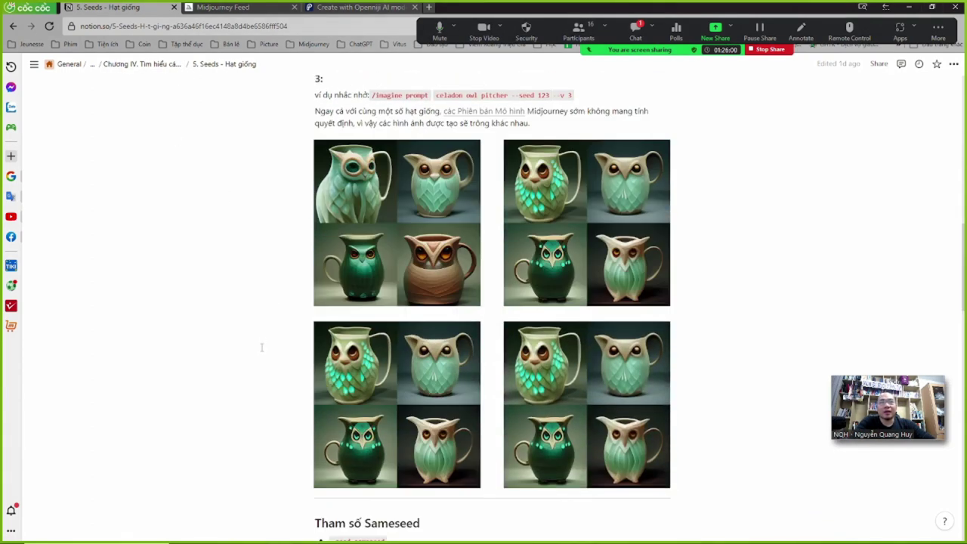
{"action": "scroll", "coordinate": [261, 348], "scroll_direction": "down", "scroll_amount": 4}
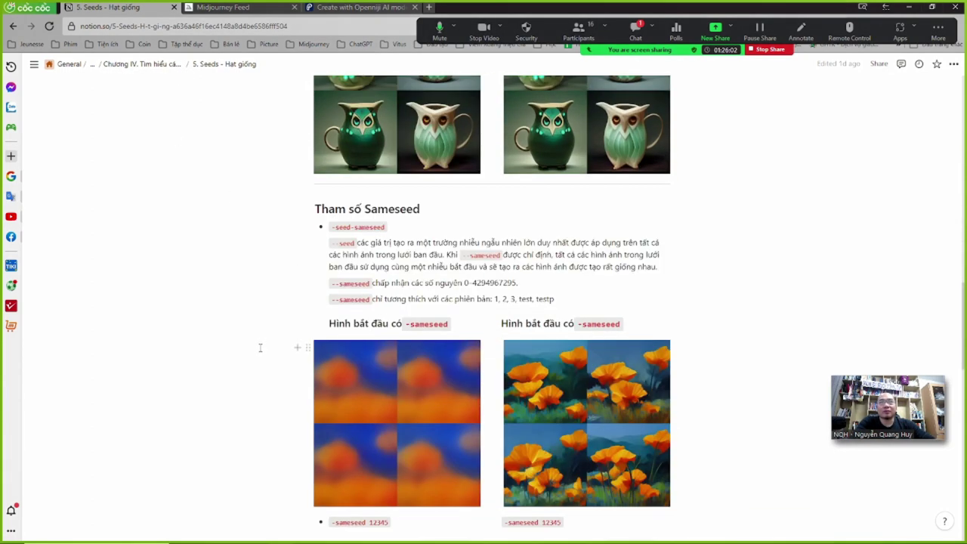
{"action": "scroll", "coordinate": [260, 348], "scroll_direction": "up", "scroll_amount": 3}
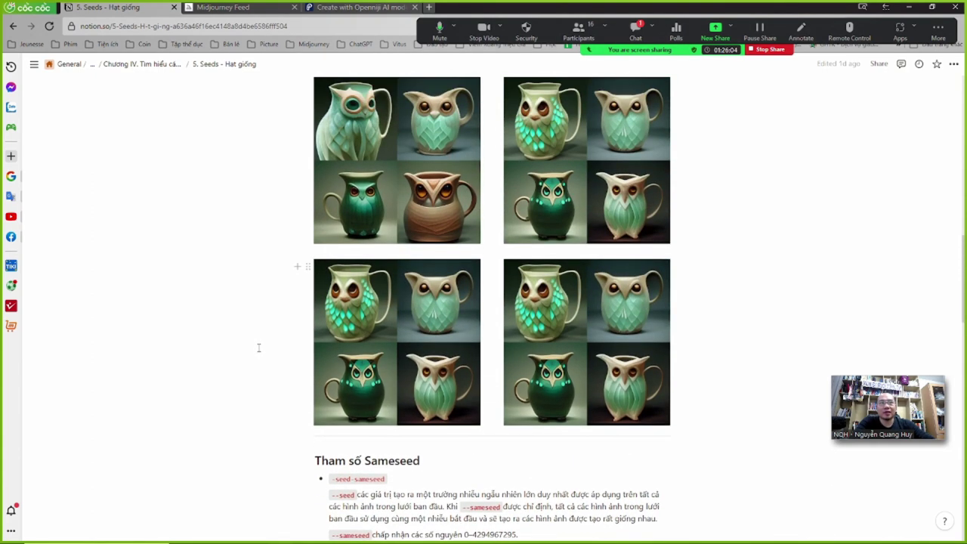
{"action": "scroll", "coordinate": [258, 349], "scroll_direction": "down", "scroll_amount": 2}
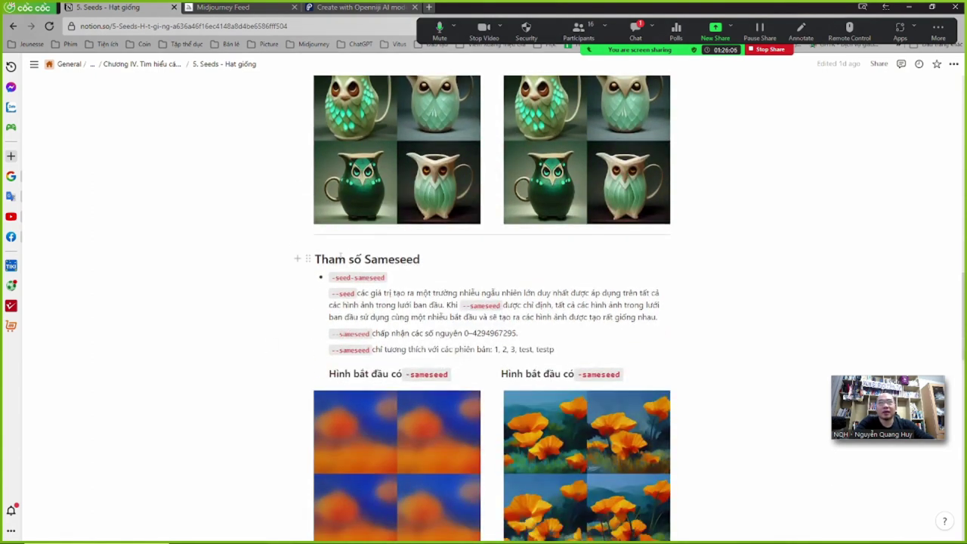
{"action": "left_click_drag", "start_coordinate": [336, 259], "coordinate": [256, 328]}
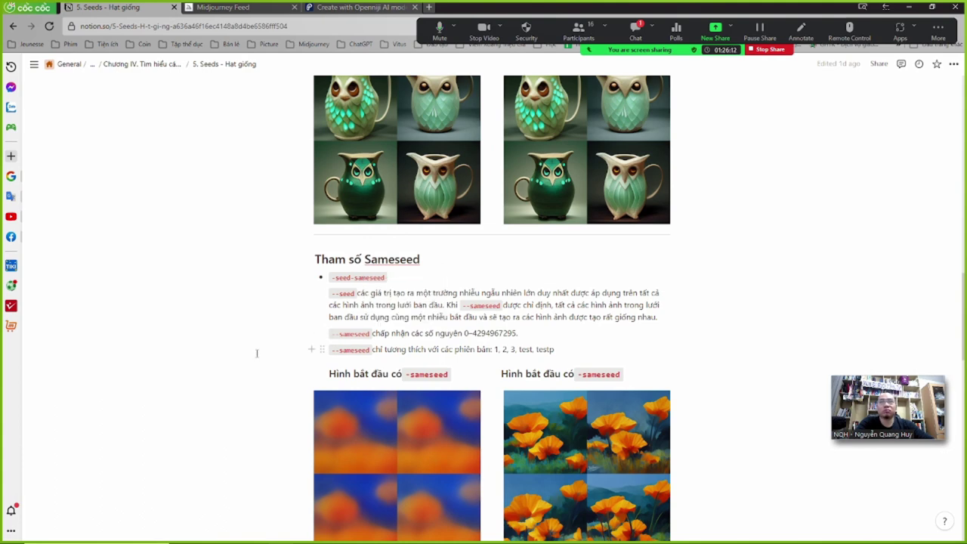
{"action": "scroll", "coordinate": [254, 348], "scroll_direction": "down", "scroll_amount": 3}
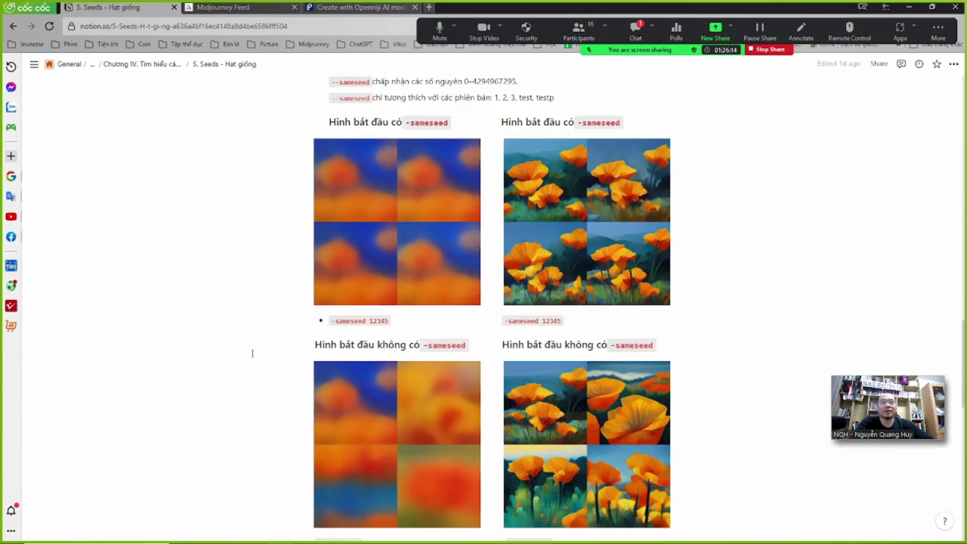
{"action": "scroll", "coordinate": [257, 362], "scroll_direction": "down", "scroll_amount": 1}
{"action": "scroll", "coordinate": [257, 368], "scroll_direction": "down", "scroll_amount": 5}
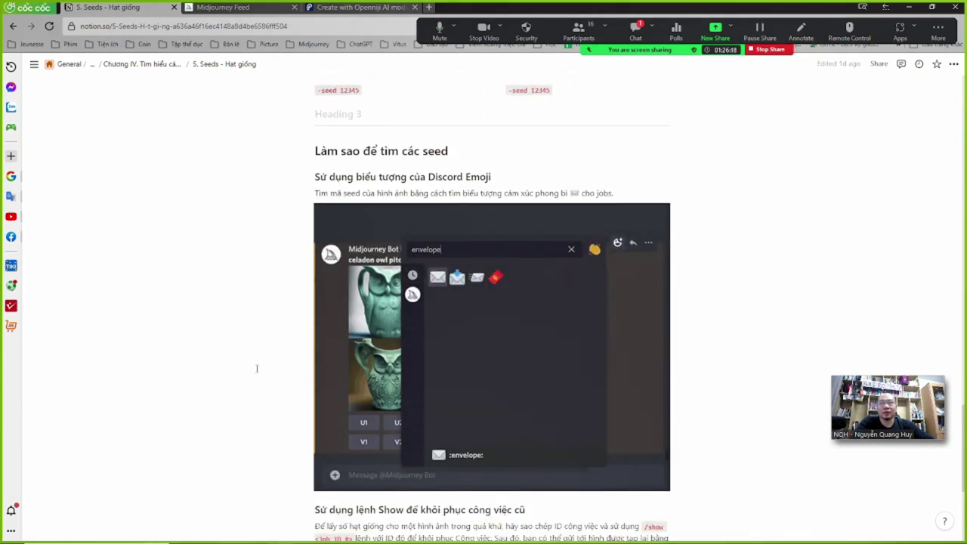
- Examine the section on finding seeds, highlighting the envelope emoji instruction, and review the /show and seed-changing notes
{"action": "scroll", "coordinate": [255, 368], "scroll_direction": "down", "scroll_amount": 2}
{"action": "scroll", "coordinate": [254, 368], "scroll_direction": "up", "scroll_amount": 1}
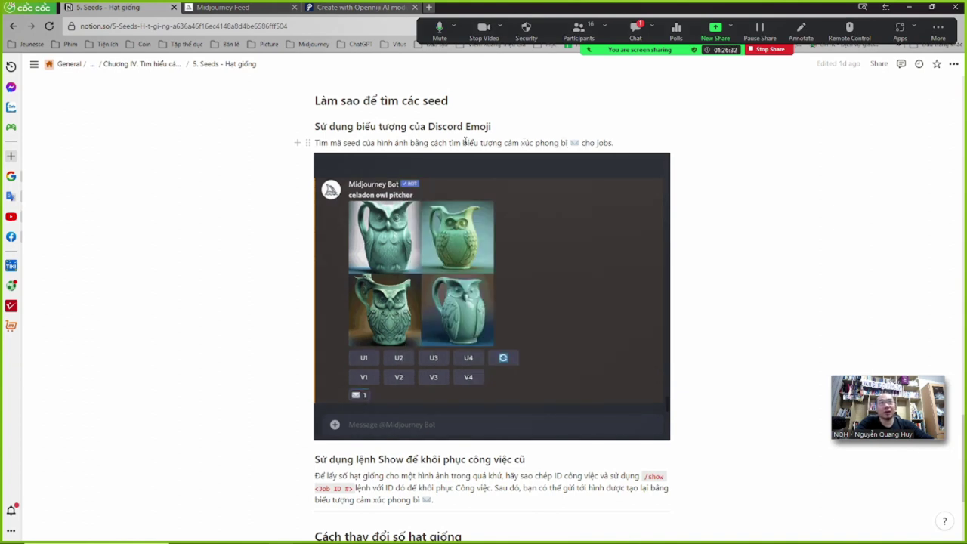
{"action": "left_click_drag", "start_coordinate": [468, 143], "coordinate": [613, 142]}
{"action": "left_click", "coordinate": [409, 143]}
{"action": "left_click_drag", "start_coordinate": [394, 144], "coordinate": [596, 143]}
{"action": "left_click", "coordinate": [248, 327]}
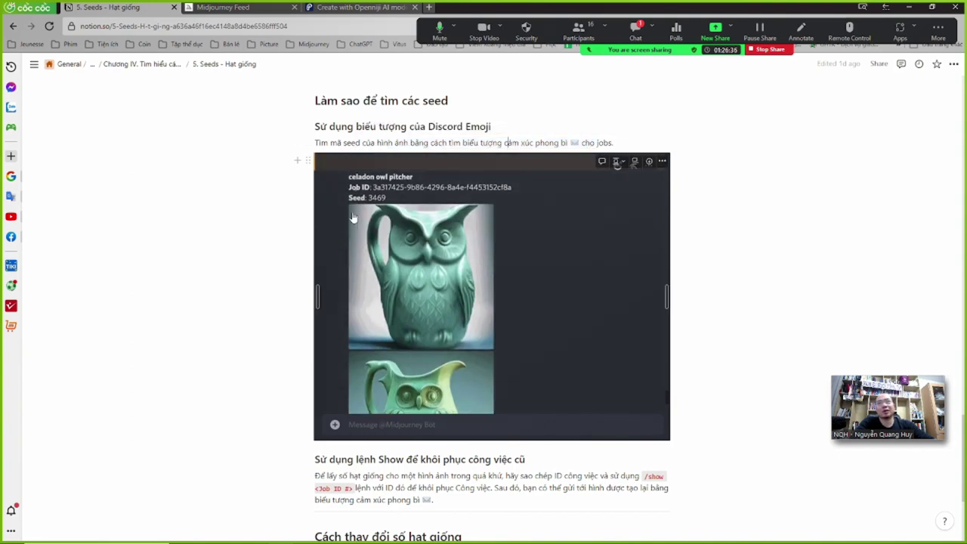
{"action": "scroll", "coordinate": [198, 380], "scroll_direction": "down", "scroll_amount": 2}
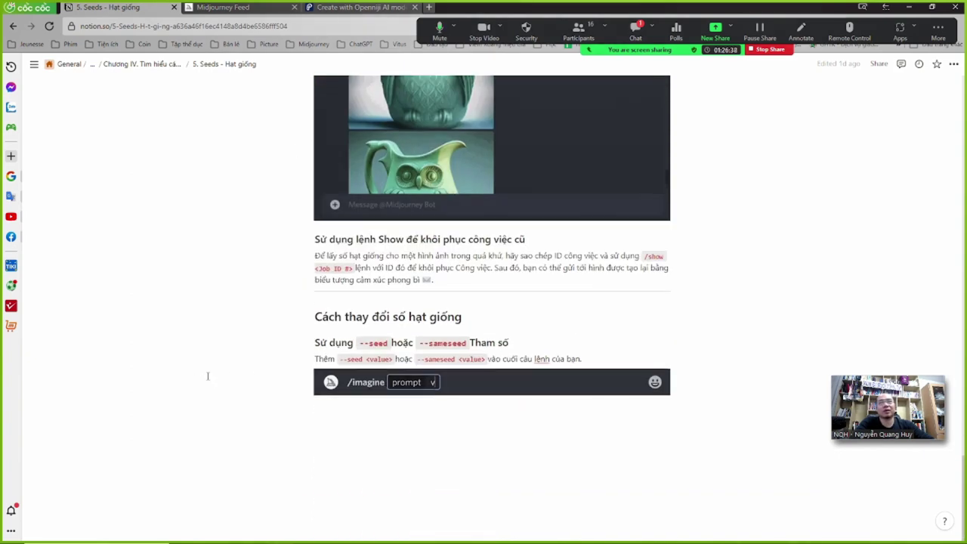
{"action": "scroll", "coordinate": [288, 310], "scroll_direction": "up", "scroll_amount": 2}
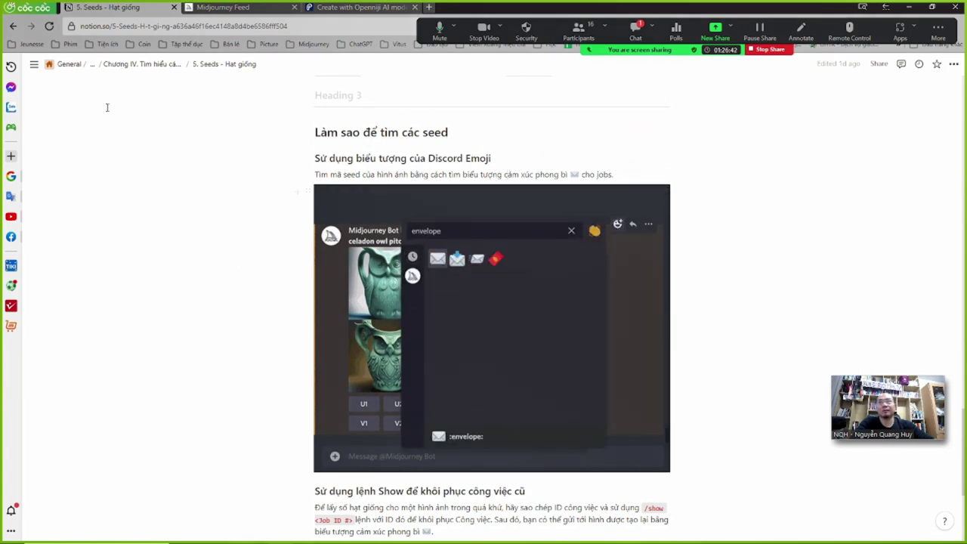
- Open lesson "6. Stop - Dừng lệnh" from the Chương IV index and review its --stop examples and usage instructions
{"action": "left_click", "coordinate": [155, 68]}
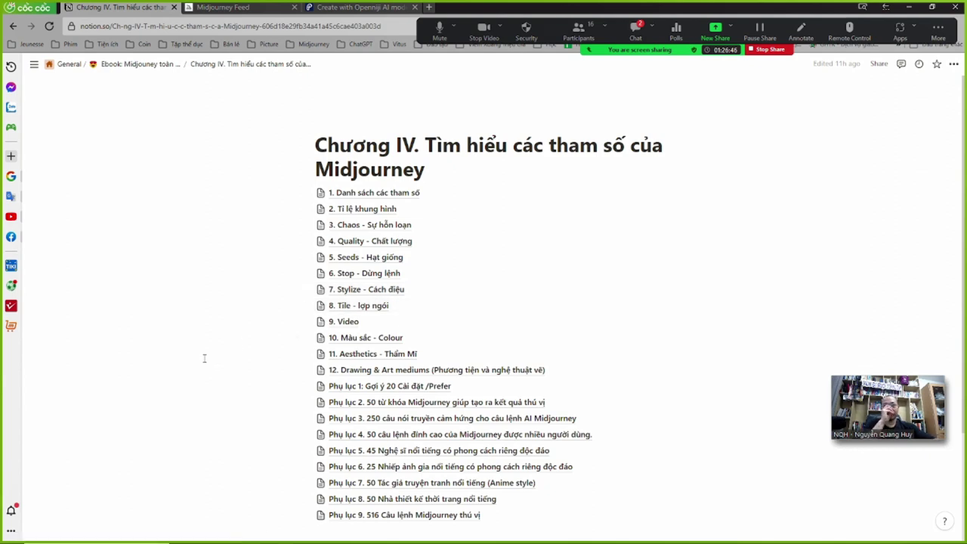
{"action": "left_click", "coordinate": [371, 275]}
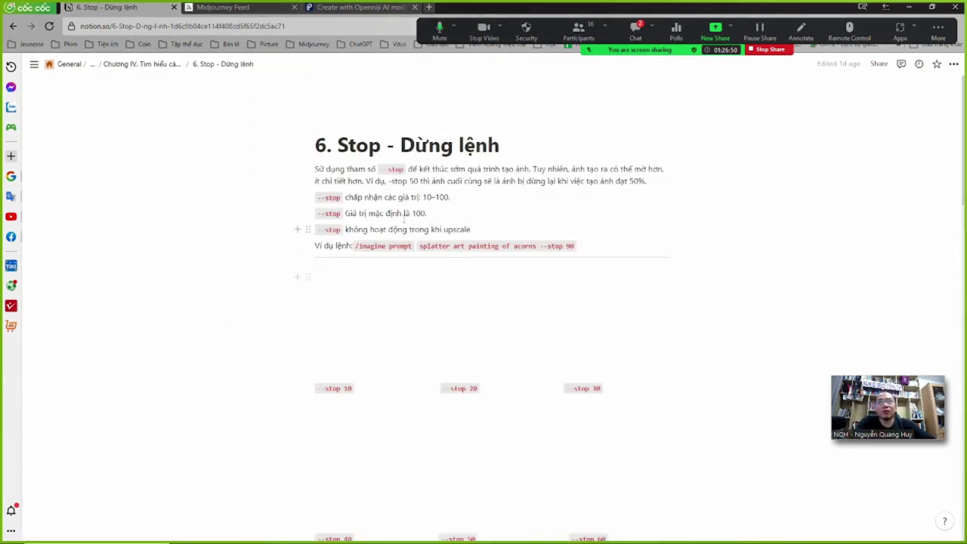
{"action": "scroll", "coordinate": [261, 352], "scroll_direction": "down", "scroll_amount": 3}
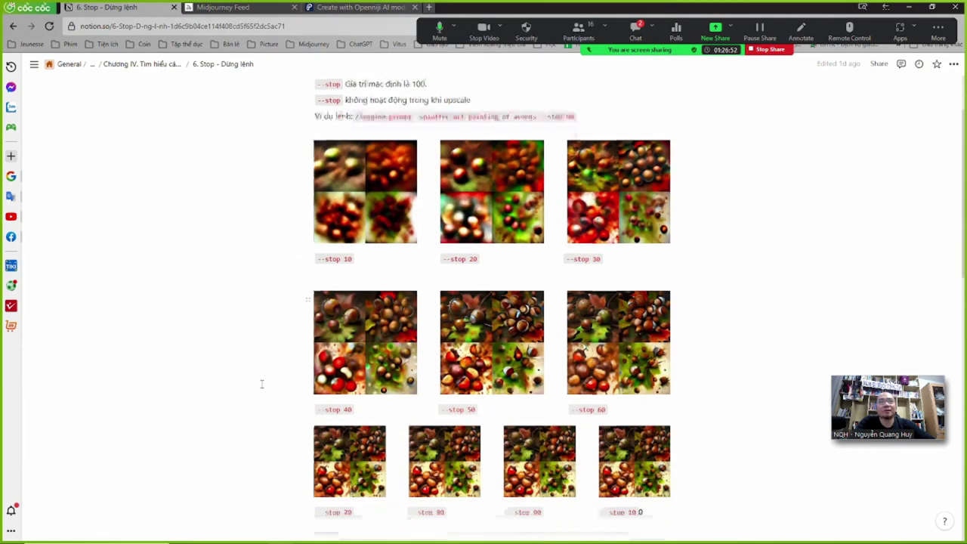
{"action": "scroll", "coordinate": [261, 384], "scroll_direction": "down", "scroll_amount": 5}
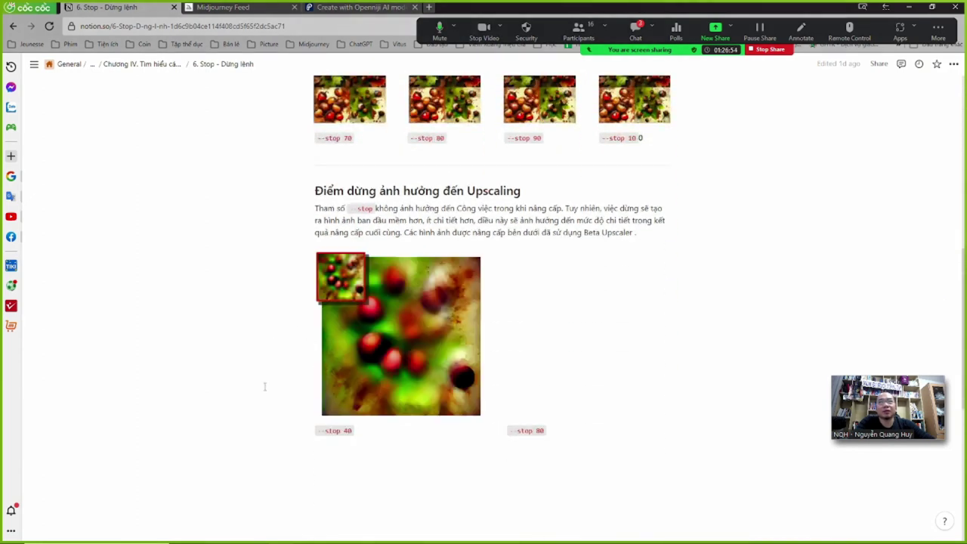
{"action": "scroll", "coordinate": [264, 386], "scroll_direction": "down", "scroll_amount": 3}
{"action": "scroll", "coordinate": [263, 389], "scroll_direction": "down", "scroll_amount": 2}
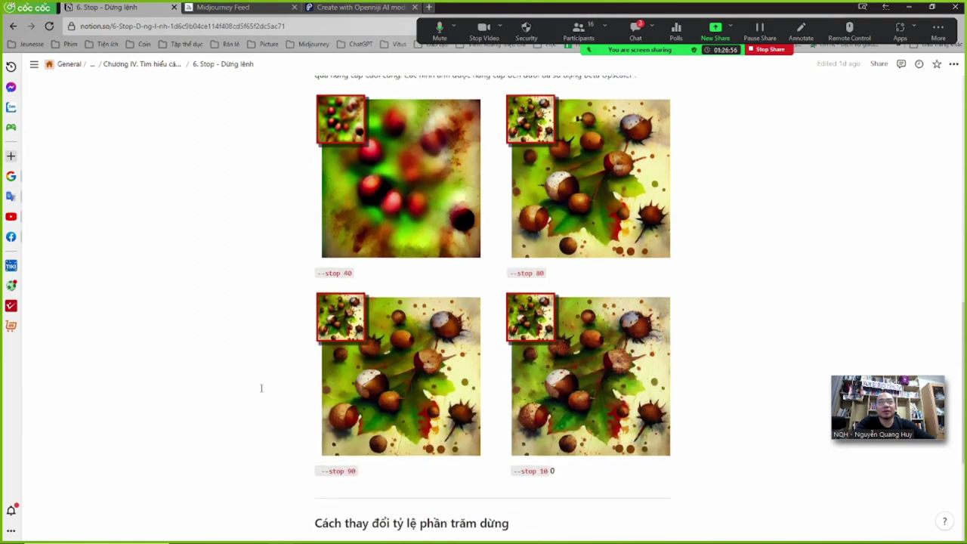
{"action": "scroll", "coordinate": [261, 388], "scroll_direction": "down", "scroll_amount": 3}
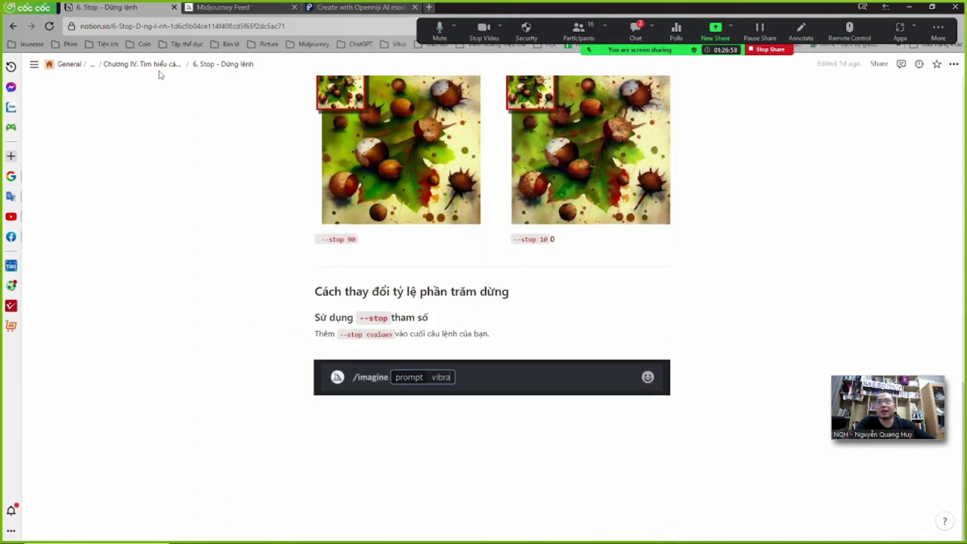
- Open lesson "7. Stylize - Cách điệu" from the Chương IV index and examine its value table, stylize comparisons and apple examples
{"action": "left_click", "coordinate": [160, 67]}
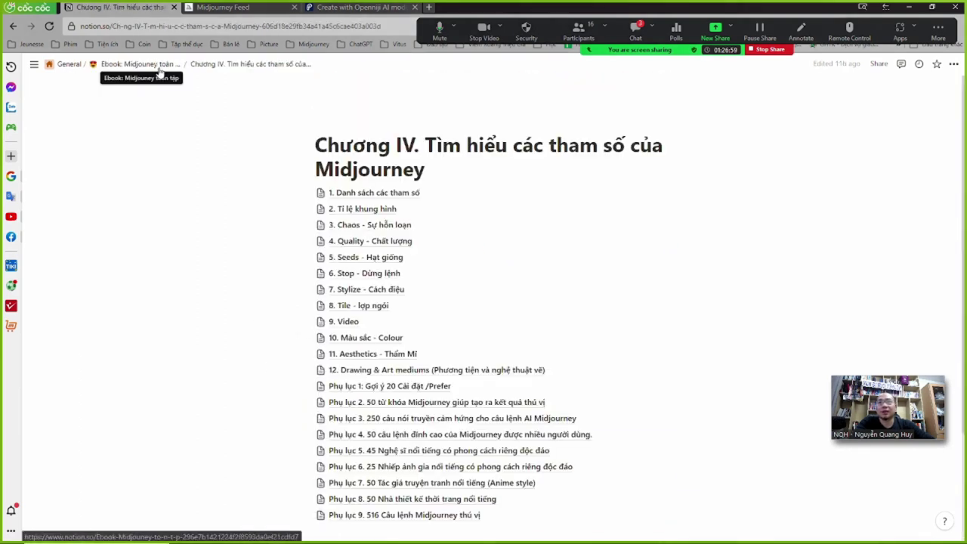
{"action": "left_click", "coordinate": [347, 293]}
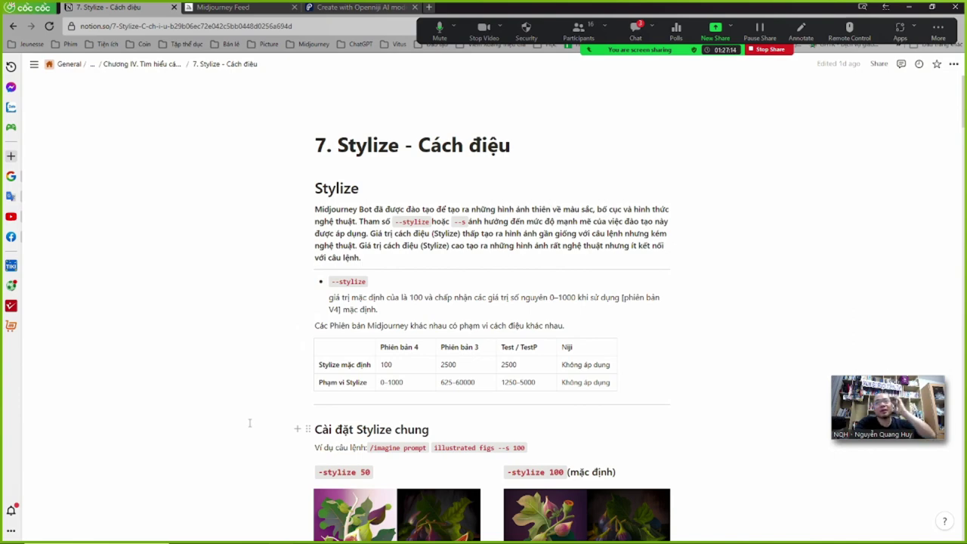
{"action": "scroll", "coordinate": [249, 423], "scroll_direction": "down", "scroll_amount": 5}
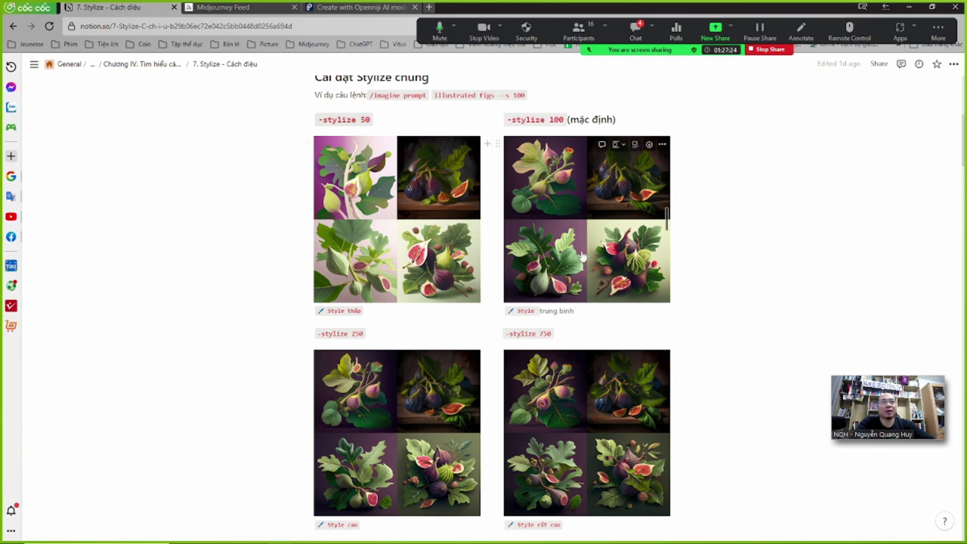
{"action": "scroll", "coordinate": [581, 232], "scroll_direction": "down", "scroll_amount": 2}
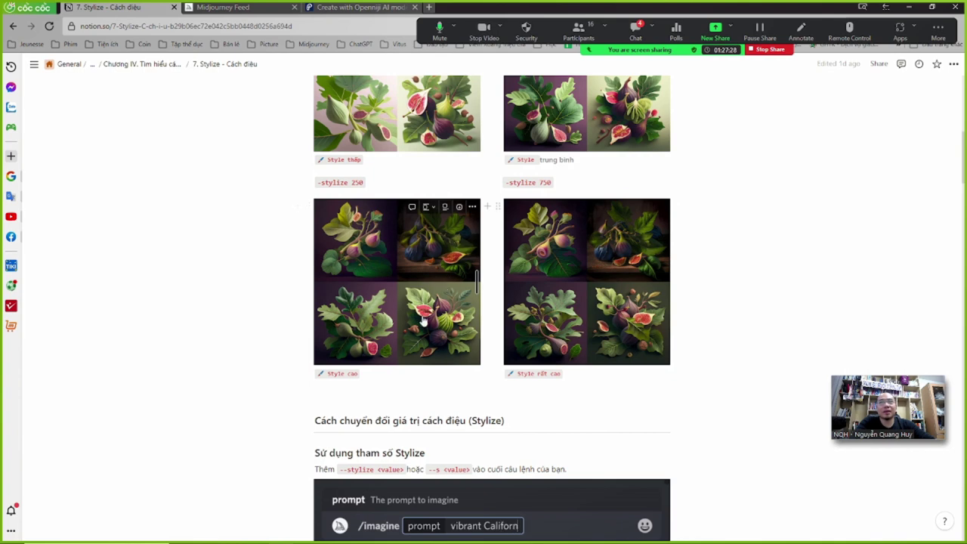
{"action": "scroll", "coordinate": [405, 350], "scroll_direction": "up", "scroll_amount": 1}
{"action": "scroll", "coordinate": [404, 350], "scroll_direction": "up", "scroll_amount": 1}
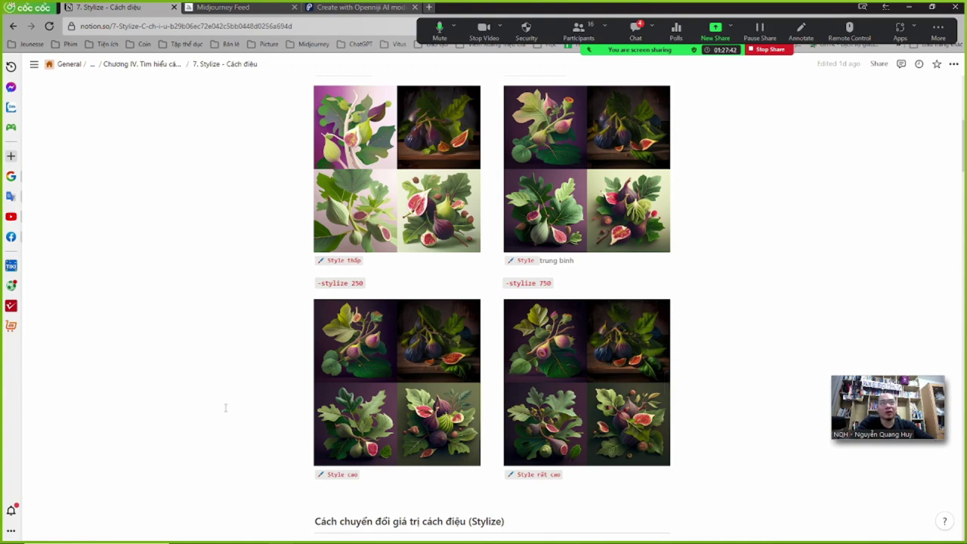
{"action": "scroll", "coordinate": [225, 408], "scroll_direction": "down", "scroll_amount": 7}
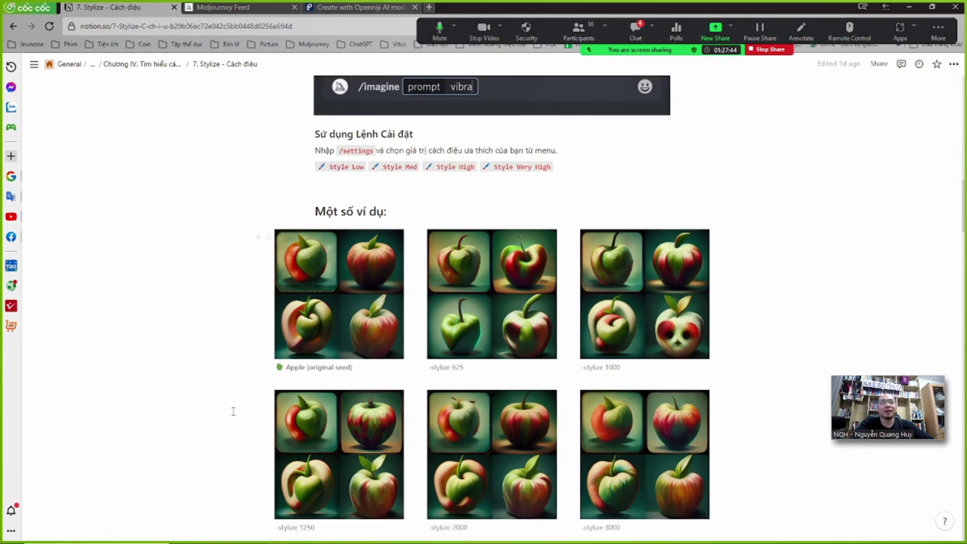
{"action": "scroll", "coordinate": [232, 411], "scroll_direction": "down", "scroll_amount": 1}
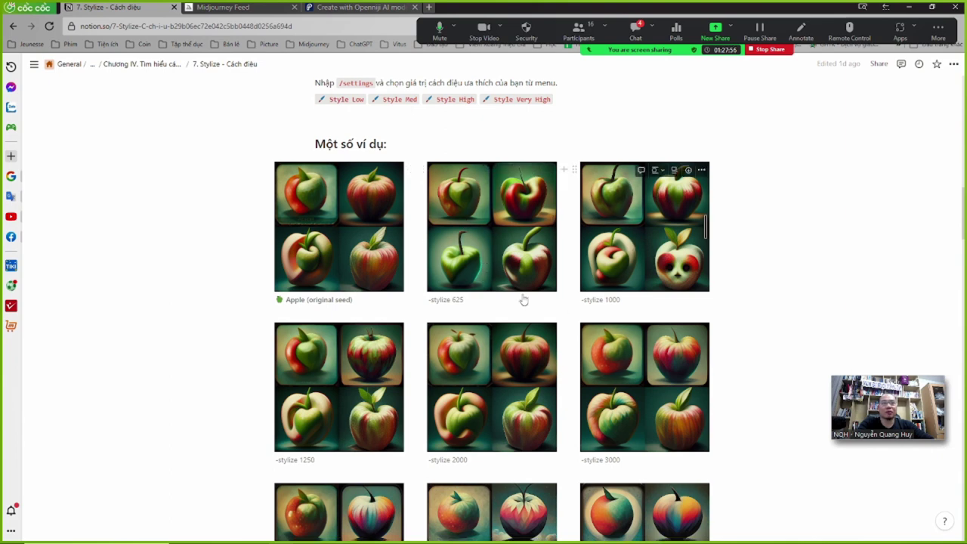
- Examine the remaining apple examples through stylize 60000 and return to the start of the Stylize lesson
{"action": "scroll", "coordinate": [524, 300], "scroll_direction": "down", "scroll_amount": 1}
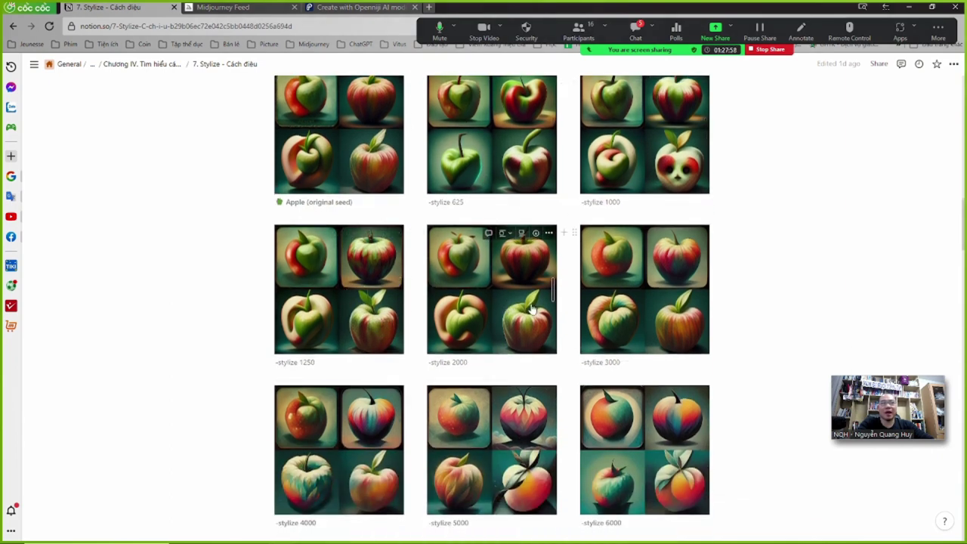
{"action": "scroll", "coordinate": [349, 359], "scroll_direction": "down", "scroll_amount": 2}
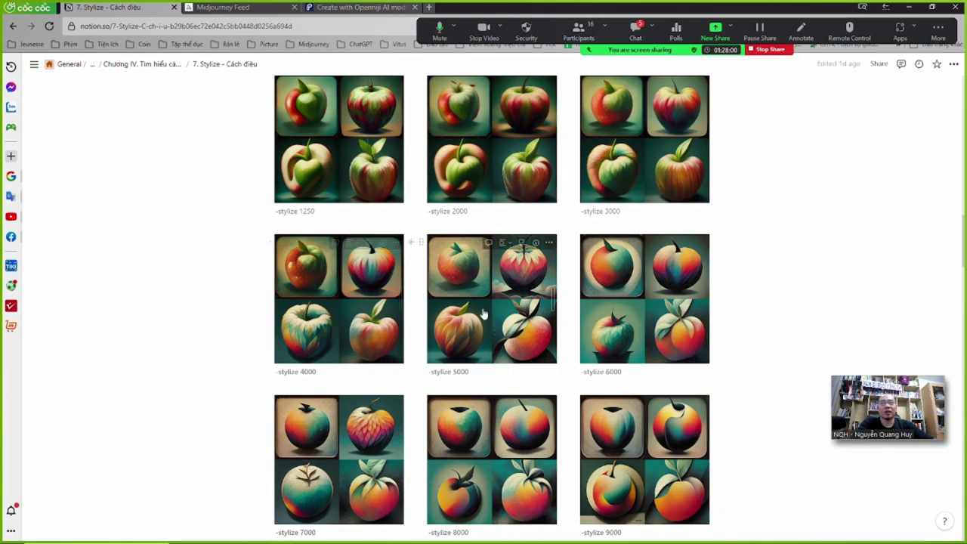
{"action": "scroll", "coordinate": [362, 365], "scroll_direction": "down", "scroll_amount": 2}
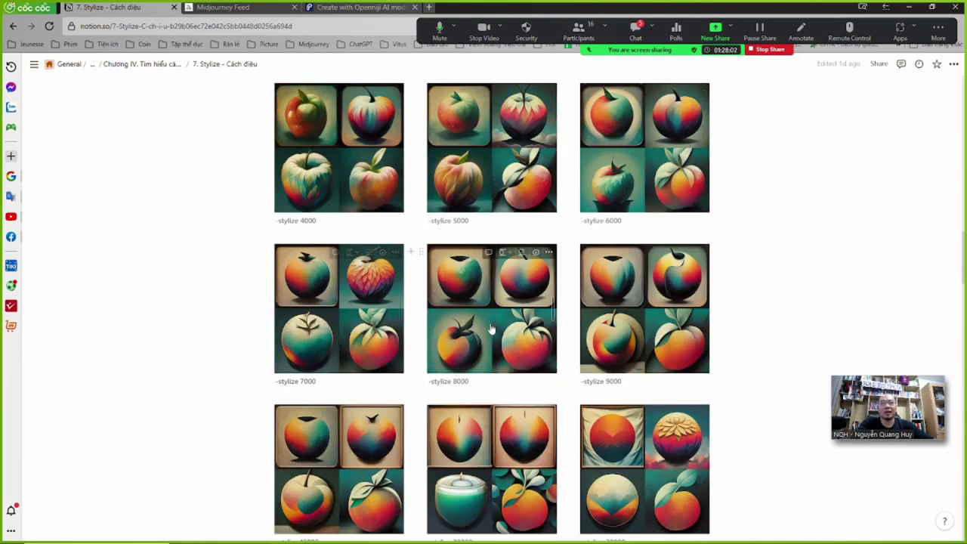
{"action": "scroll", "coordinate": [338, 399], "scroll_direction": "down", "scroll_amount": 3}
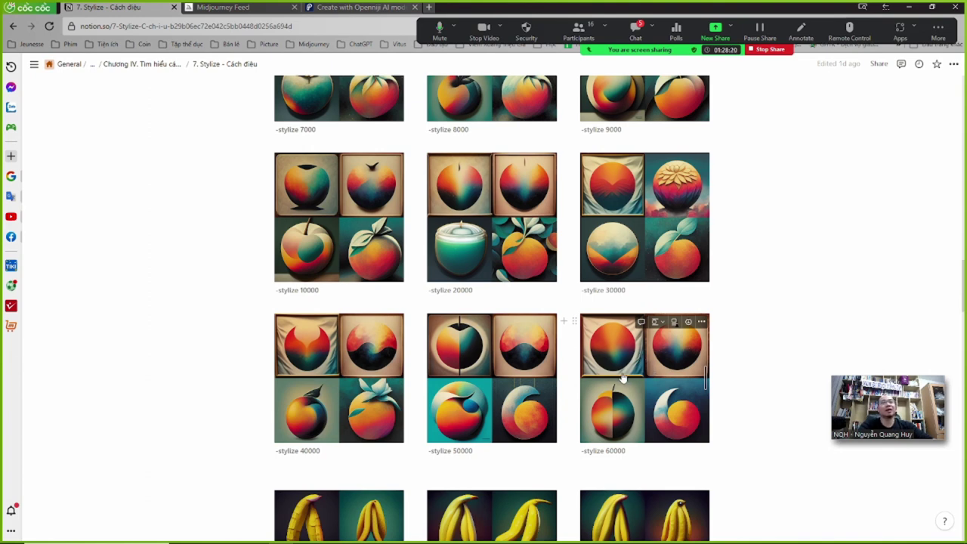
{"action": "left_click_drag", "start_coordinate": [962, 281], "coordinate": [959, 83]}
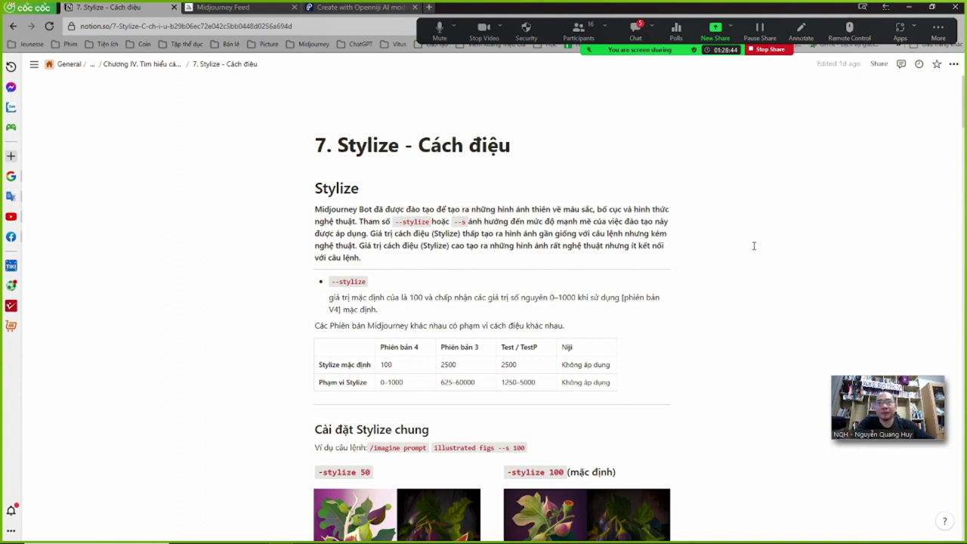
- Check the meeting's participants list and close it
{"action": "left_click", "coordinate": [579, 30]}
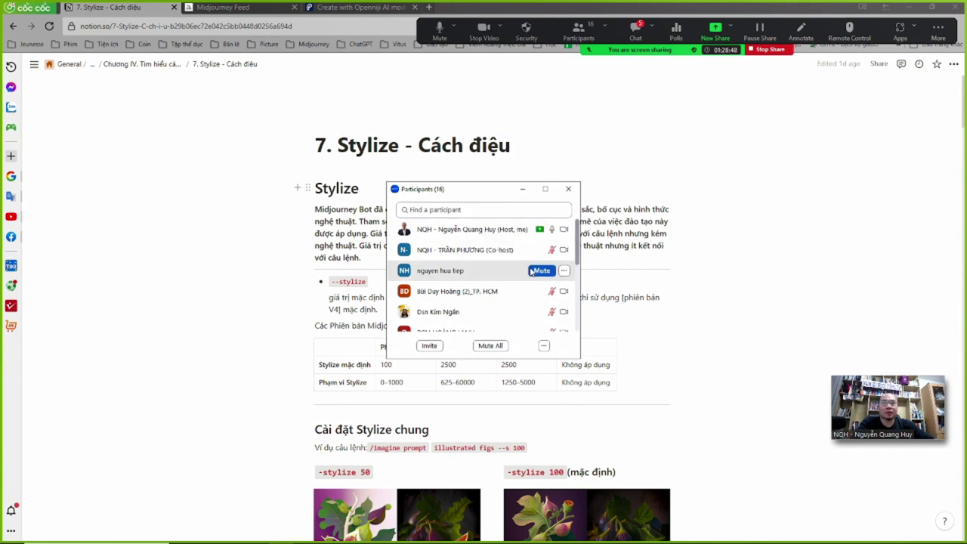
{"action": "left_click", "coordinate": [568, 193]}
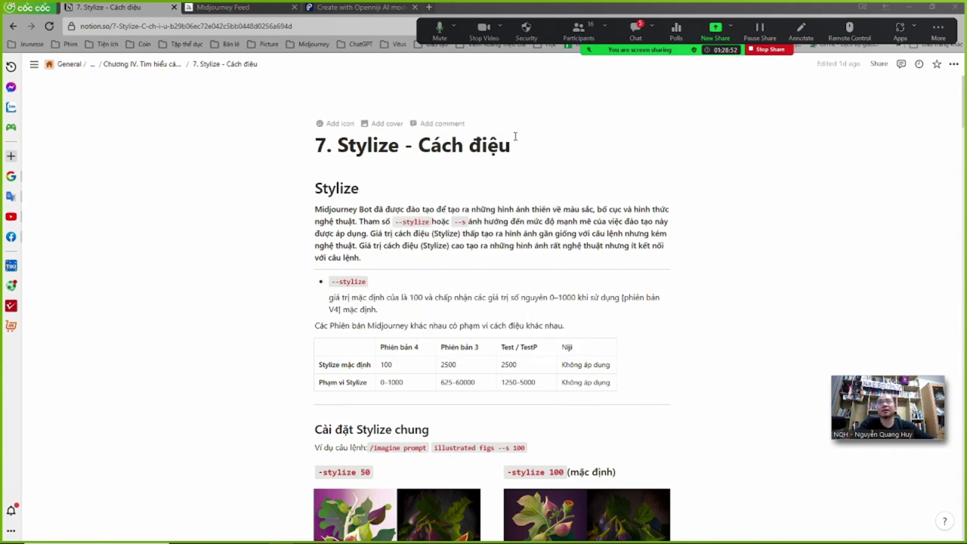
- Open lesson "8. Tile - lợp ngói" from the Chương IV index and read the --tile description
{"action": "left_click", "coordinate": [155, 66]}
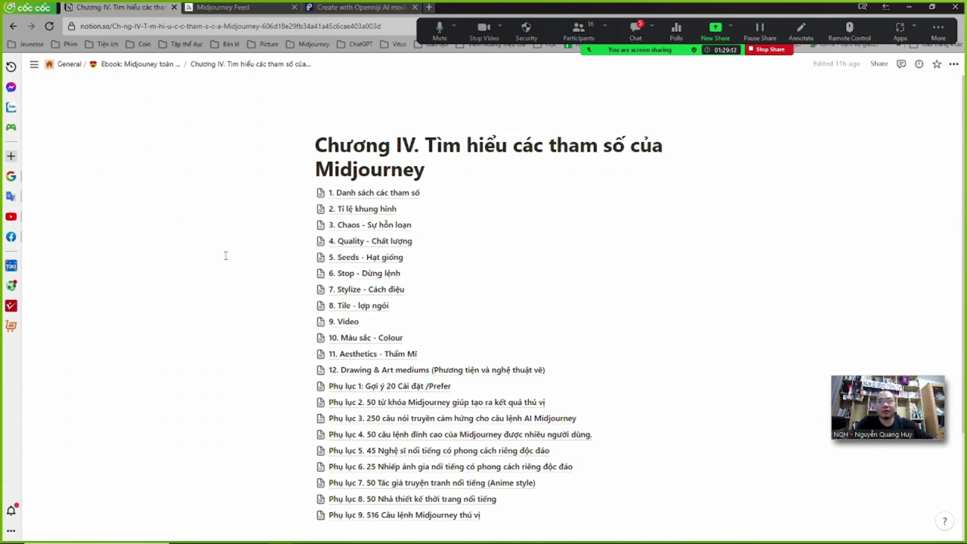
{"action": "scroll", "coordinate": [220, 313], "scroll_direction": "down", "scroll_amount": 3}
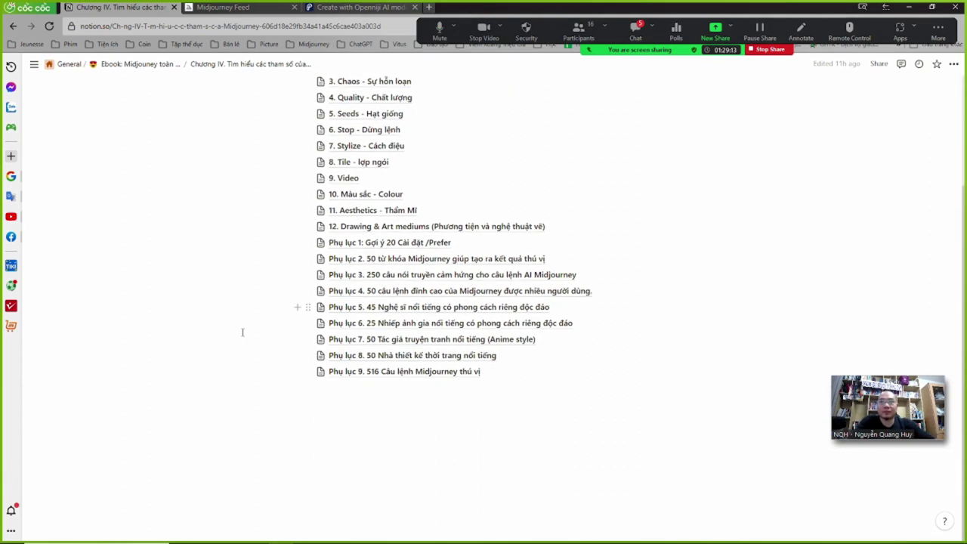
{"action": "left_click", "coordinate": [355, 167]}
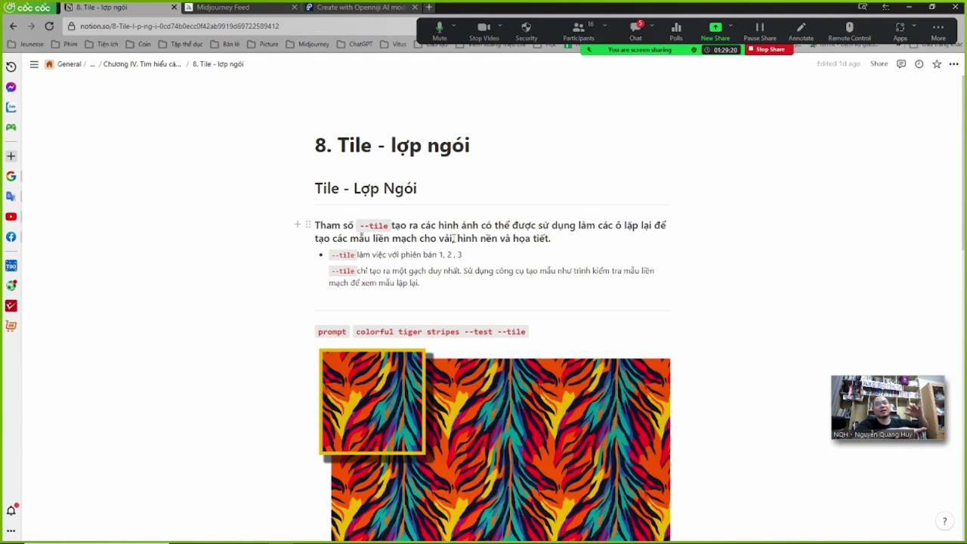
{"action": "scroll", "coordinate": [361, 316], "scroll_direction": "down", "scroll_amount": 2}
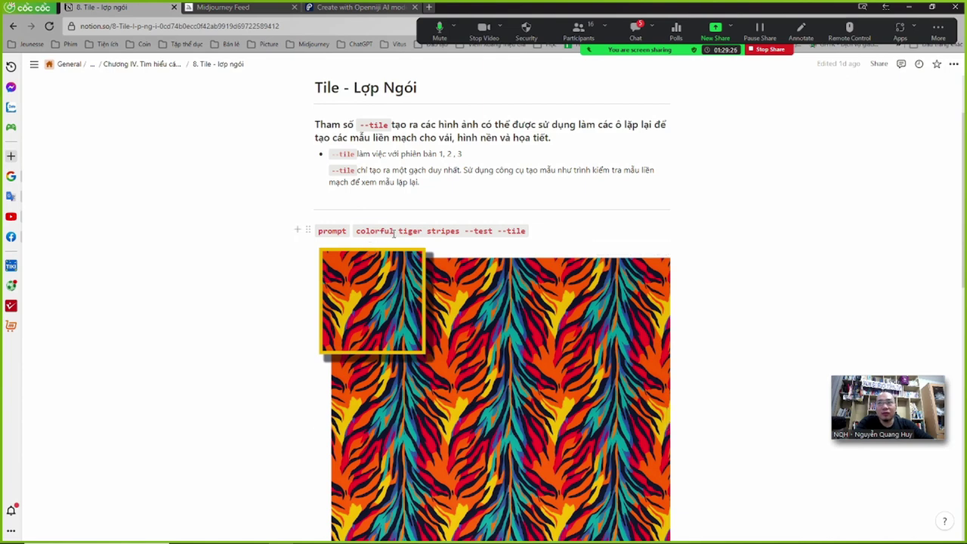
- Examine the "colorful tiger stripes --test --tile" example, translating the word "stripes", highlighting --tile and reviewing the repeating pattern
{"action": "double_click", "coordinate": [449, 230]}
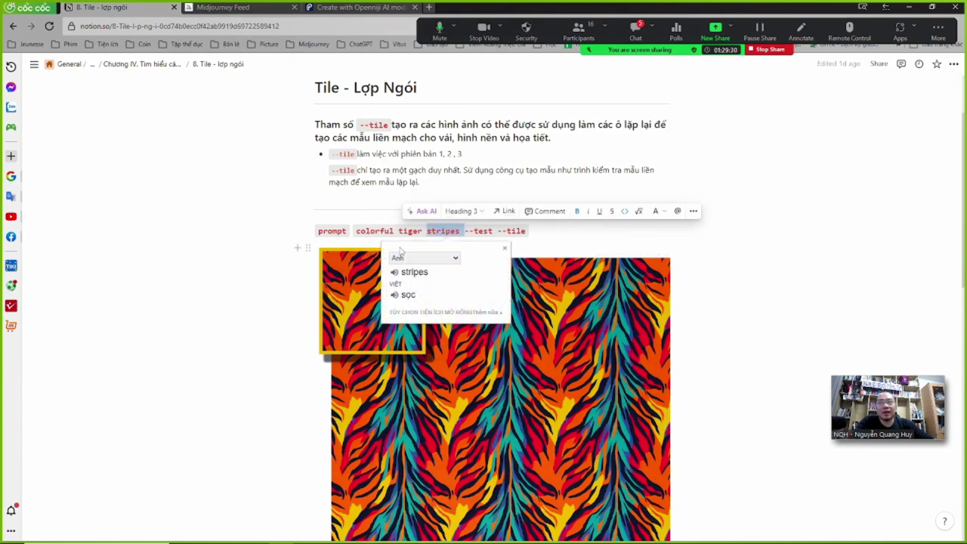
{"action": "left_click", "coordinate": [371, 231]}
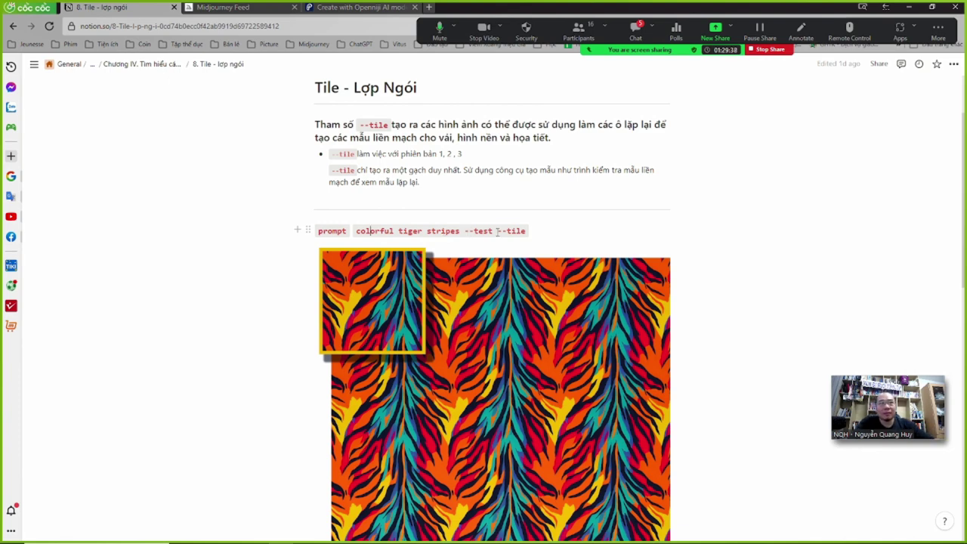
{"action": "left_click_drag", "start_coordinate": [497, 232], "coordinate": [528, 234]}
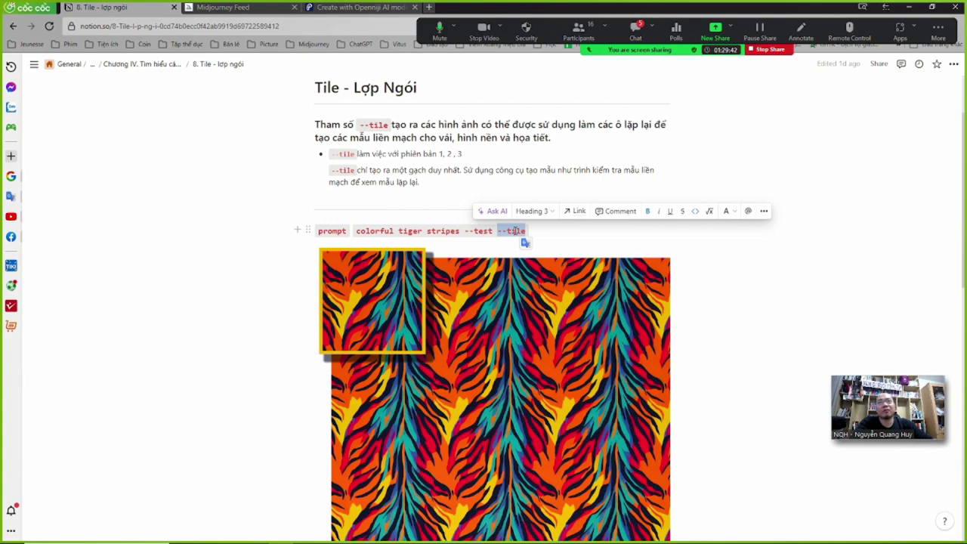
{"action": "scroll", "coordinate": [393, 317], "scroll_direction": "down", "scroll_amount": 5}
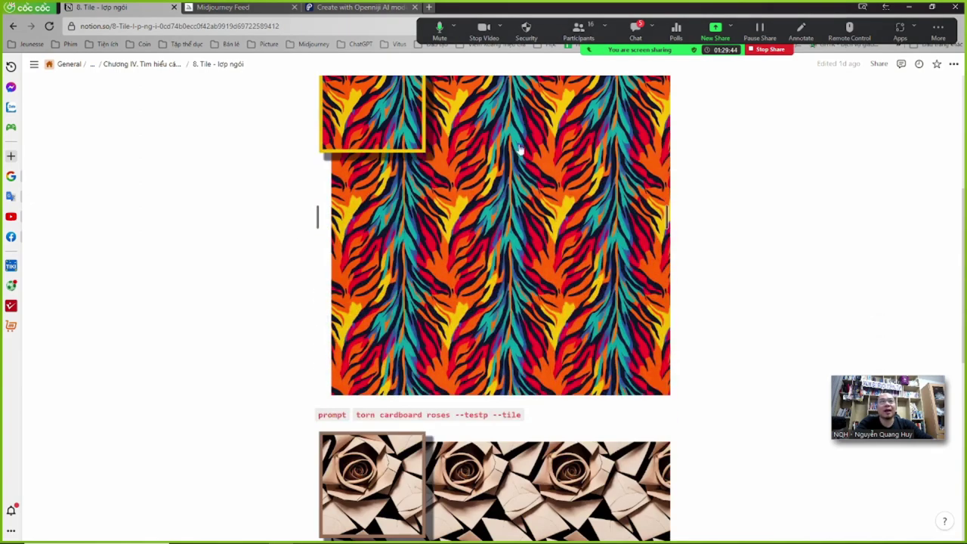
{"action": "scroll", "coordinate": [520, 149], "scroll_direction": "up", "scroll_amount": 3}
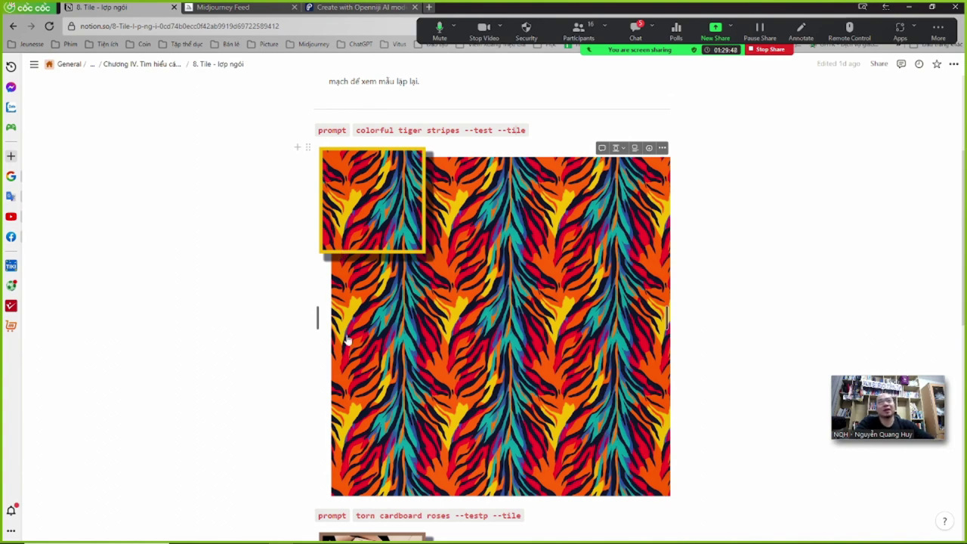
{"action": "scroll", "coordinate": [349, 341], "scroll_direction": "down", "scroll_amount": 1}
{"action": "scroll", "coordinate": [356, 388], "scroll_direction": "up", "scroll_amount": 5}
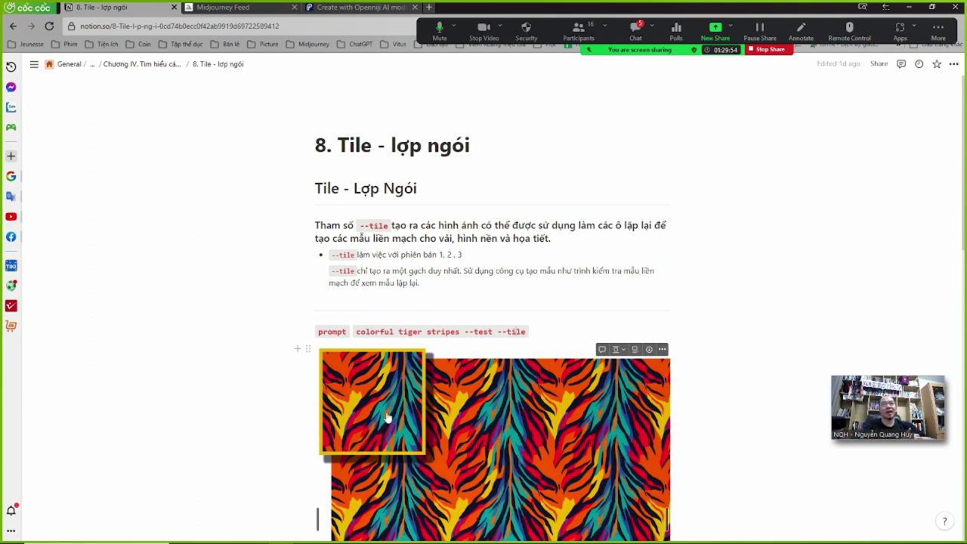
{"action": "scroll", "coordinate": [393, 427], "scroll_direction": "down", "scroll_amount": 3}
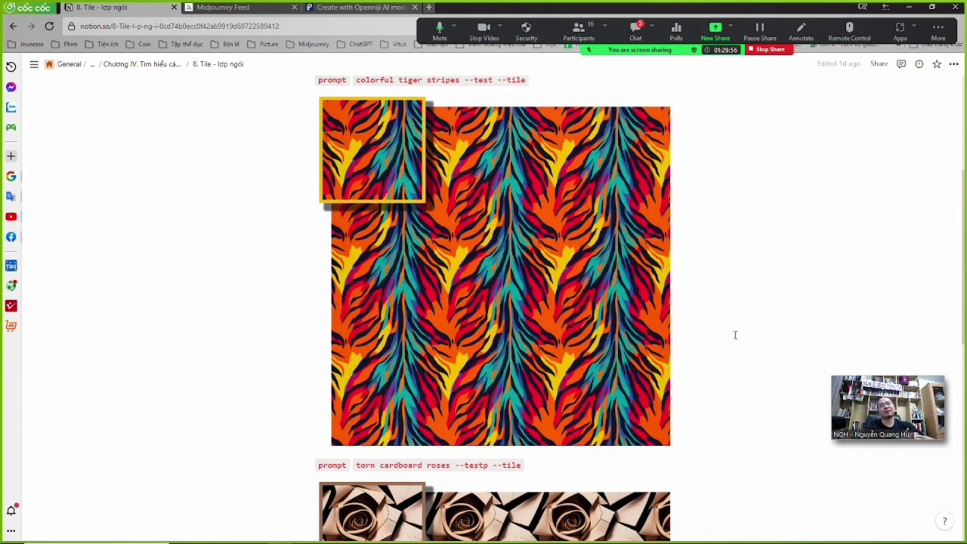
- Review the "torn cardboard roses --testp --tile" example and the instructions for adding --tile to a prompt
{"action": "scroll", "coordinate": [736, 328], "scroll_direction": "down", "scroll_amount": 4}
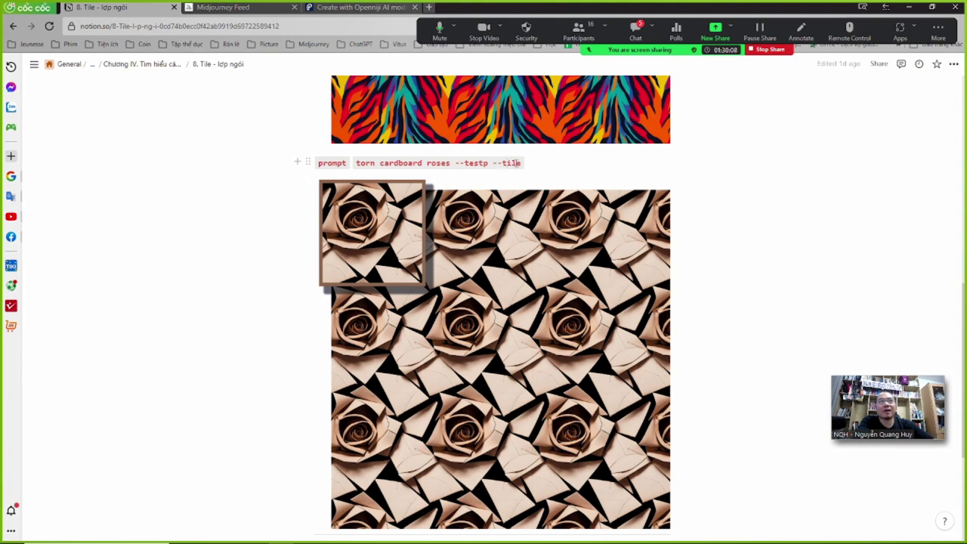
{"action": "scroll", "coordinate": [646, 227], "scroll_direction": "down", "scroll_amount": 2}
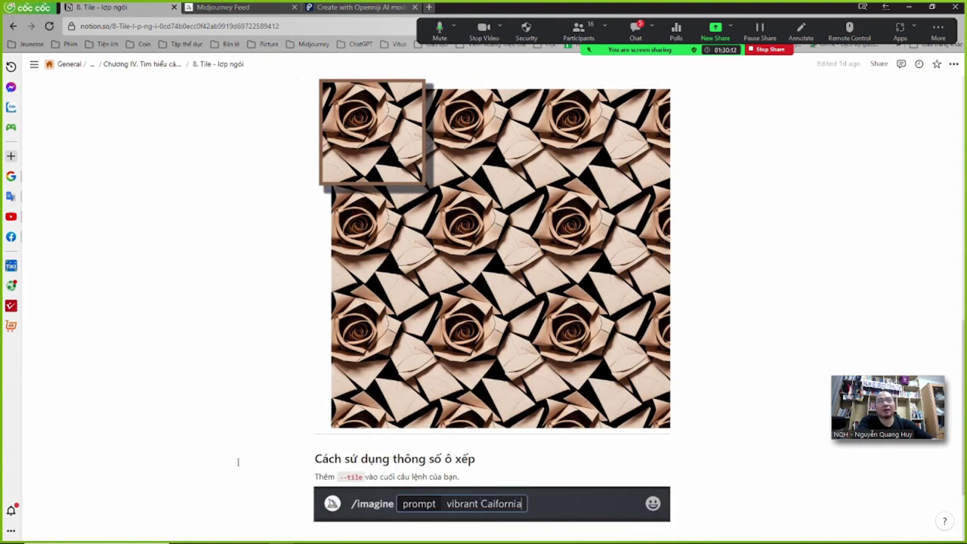
{"action": "scroll", "coordinate": [234, 462], "scroll_direction": "down", "scroll_amount": 2}
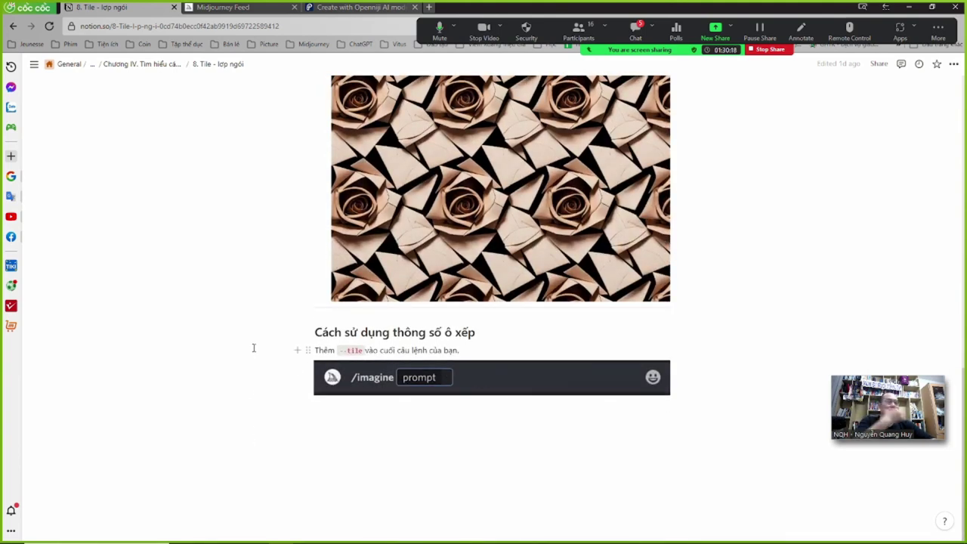
{"action": "scroll", "coordinate": [257, 367], "scroll_direction": "up", "scroll_amount": 2}
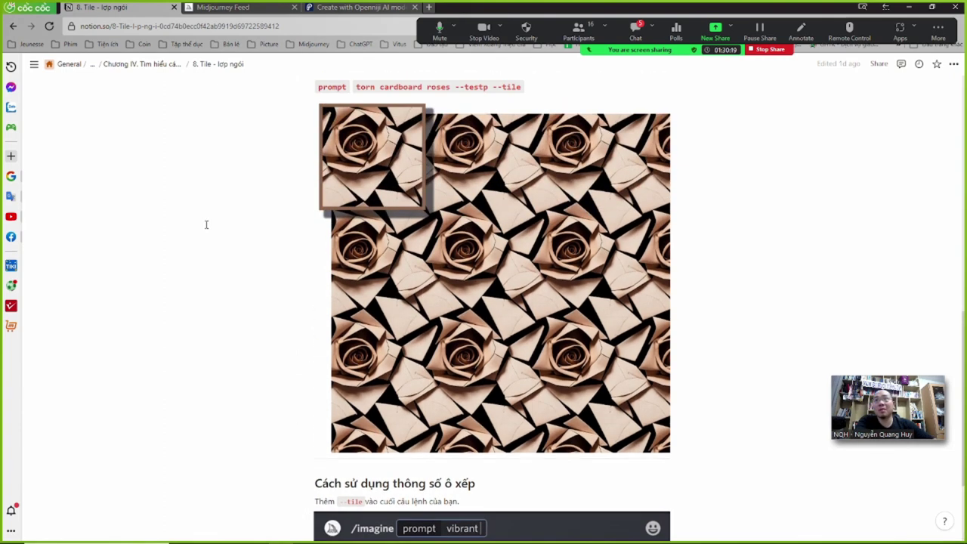
- Open lesson "9. Video" from the Chương IV index and review the --video description with its poppy and fern examples
{"action": "left_click", "coordinate": [163, 64]}
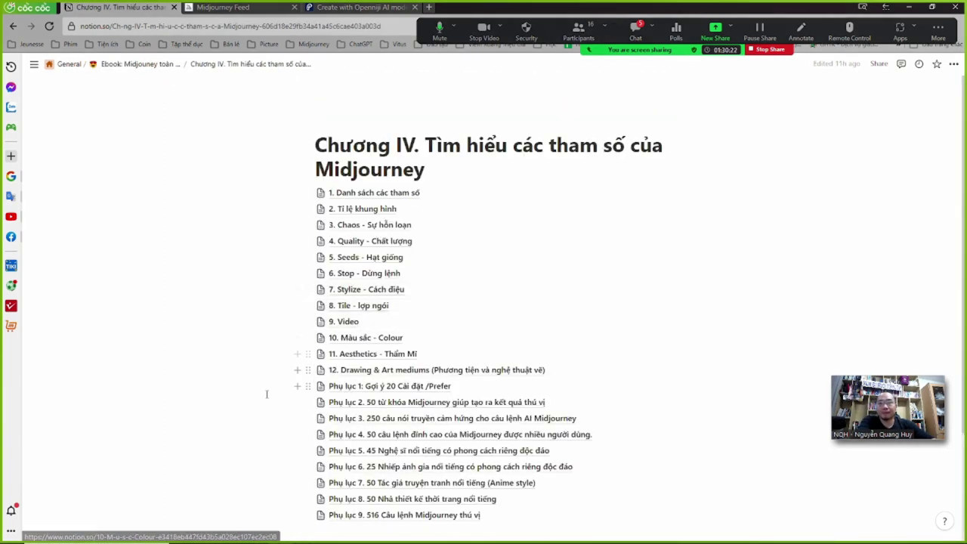
{"action": "left_click", "coordinate": [344, 322]}
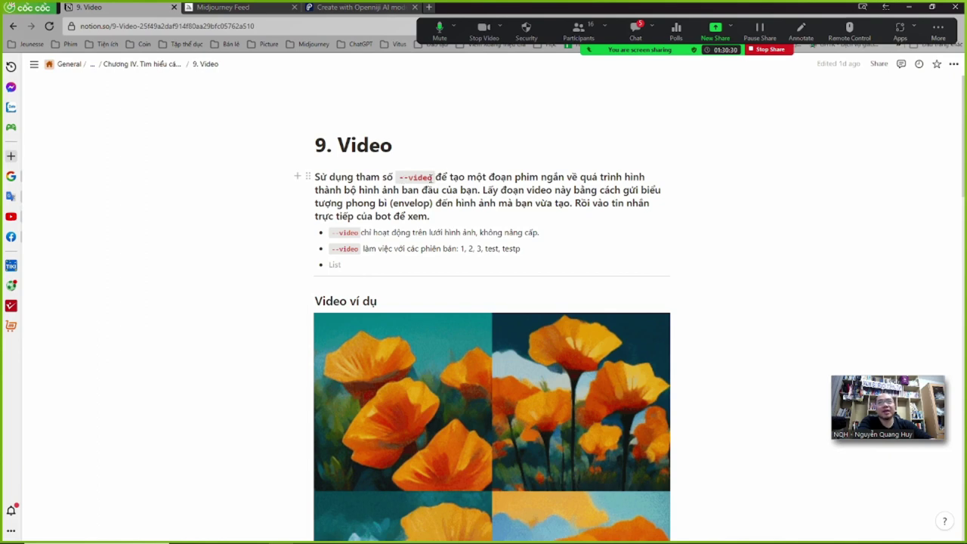
{"action": "scroll", "coordinate": [658, 298], "scroll_direction": "down", "scroll_amount": 2}
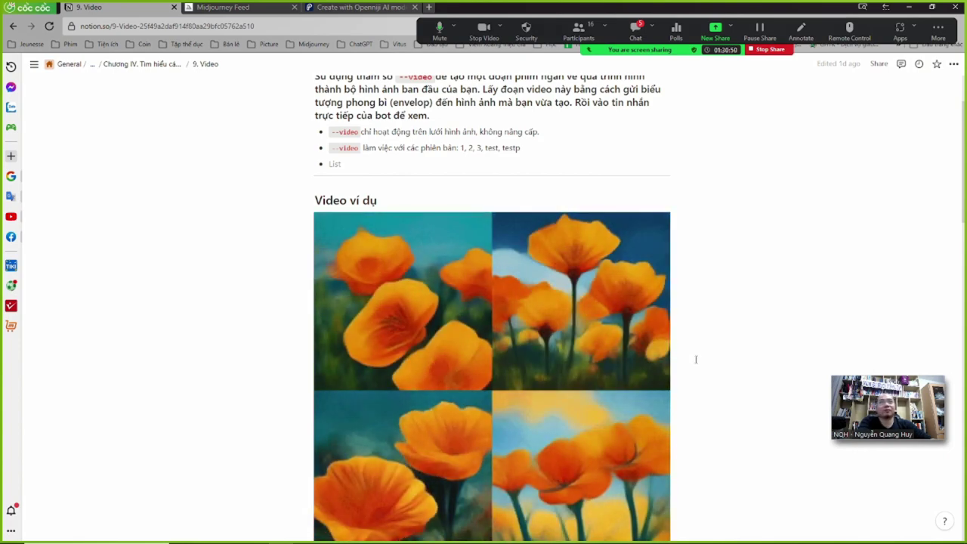
{"action": "scroll", "coordinate": [695, 360], "scroll_direction": "down", "scroll_amount": 8}
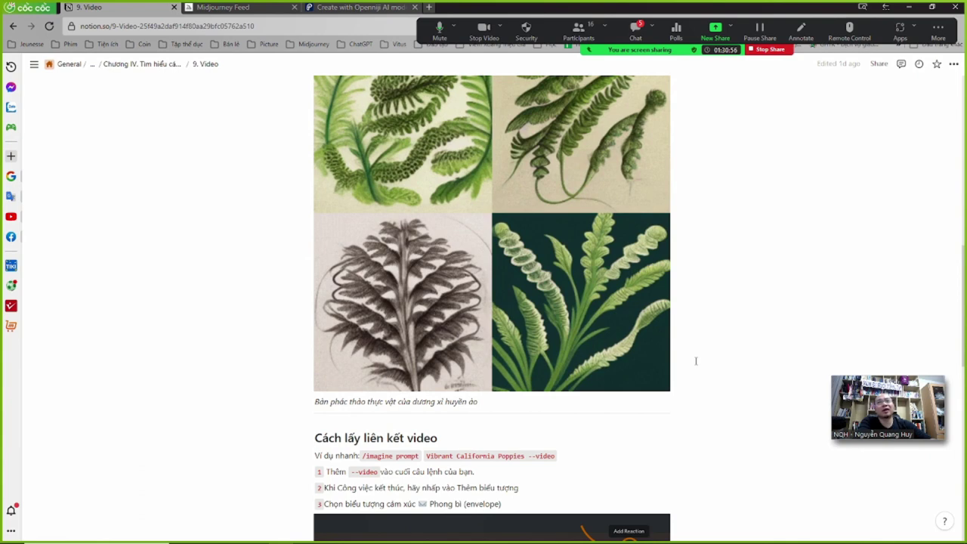
{"action": "scroll", "coordinate": [696, 360], "scroll_direction": "up", "scroll_amount": 1}
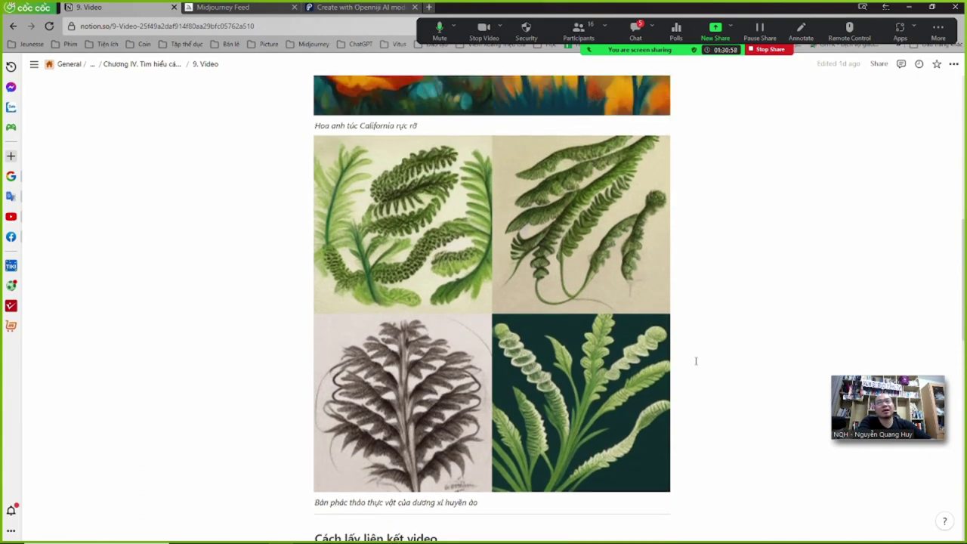
- Examine the steps for getting the video link with the envelope emoji and the --video usage instructions
{"action": "scroll", "coordinate": [696, 360], "scroll_direction": "down", "scroll_amount": 5}
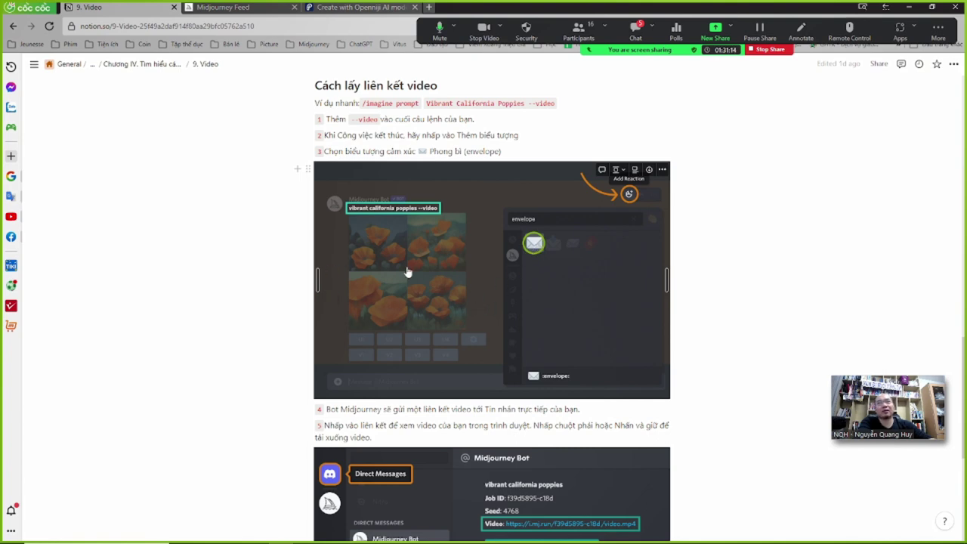
{"action": "scroll", "coordinate": [720, 381], "scroll_direction": "down", "scroll_amount": 5}
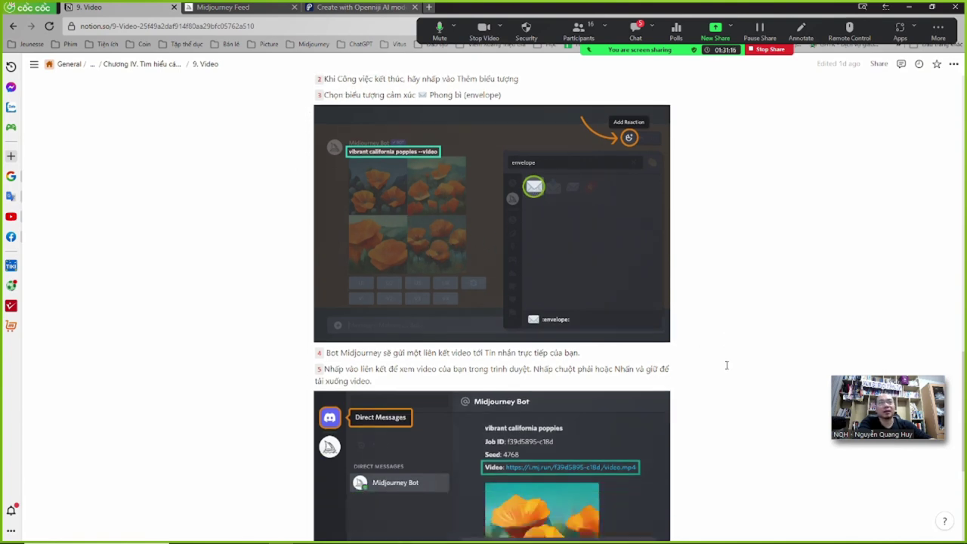
{"action": "scroll", "coordinate": [720, 381], "scroll_direction": "down", "scroll_amount": 2}
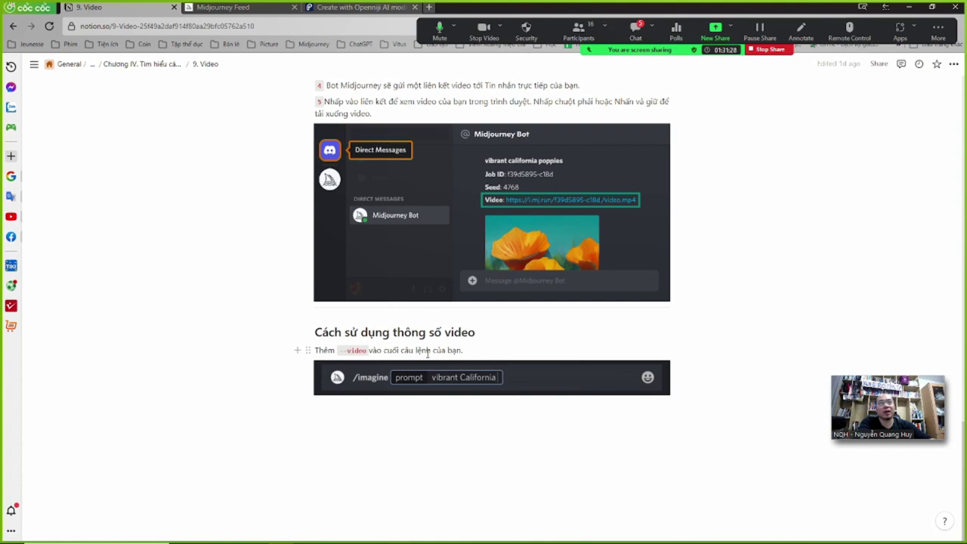
{"action": "scroll", "coordinate": [431, 347], "scroll_direction": "up", "scroll_amount": 4}
{"action": "scroll", "coordinate": [430, 347], "scroll_direction": "up", "scroll_amount": 1}
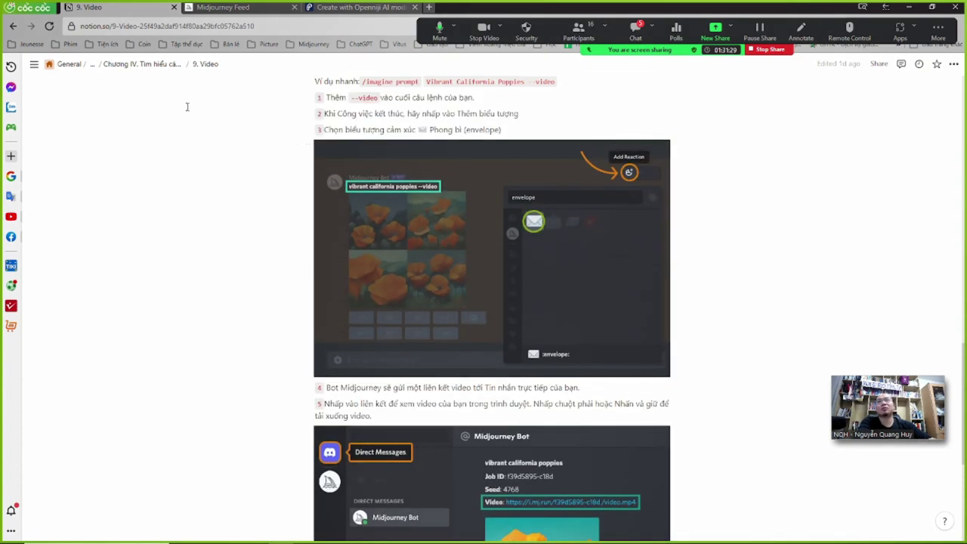
- Open lesson "10. Màu sắc - Colour" from the Chương IV index and browse its color sample gallery
{"action": "left_click", "coordinate": [144, 65]}
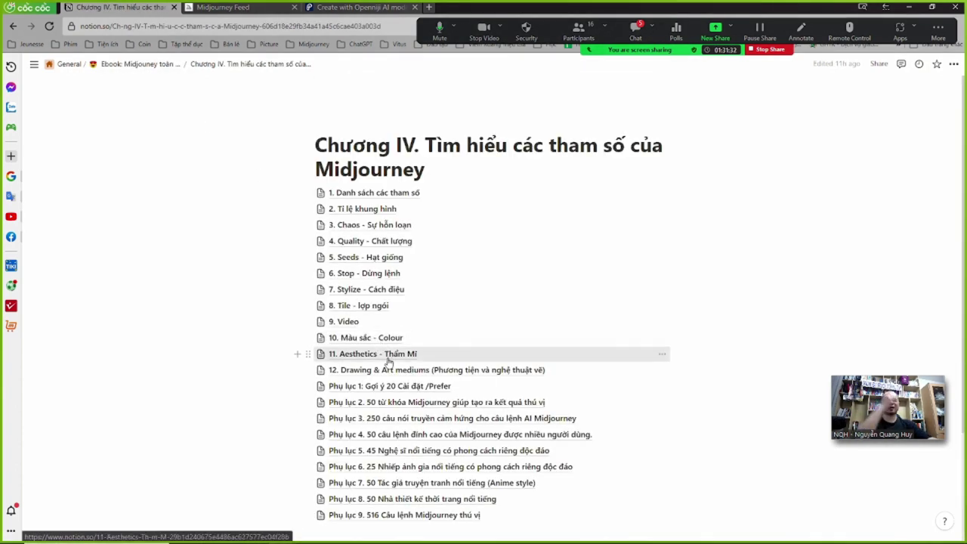
{"action": "scroll", "coordinate": [376, 378], "scroll_direction": "down", "scroll_amount": 1}
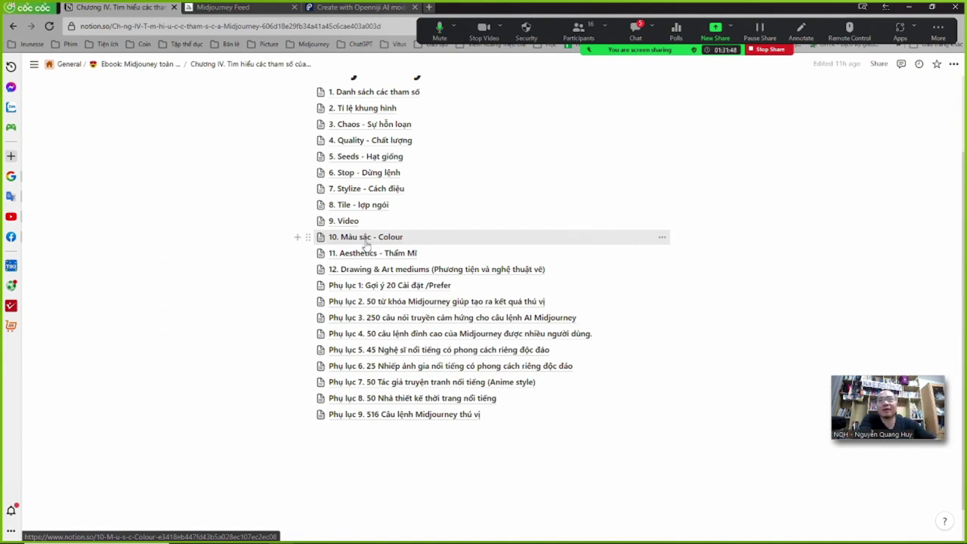
{"action": "left_click", "coordinate": [366, 240]}
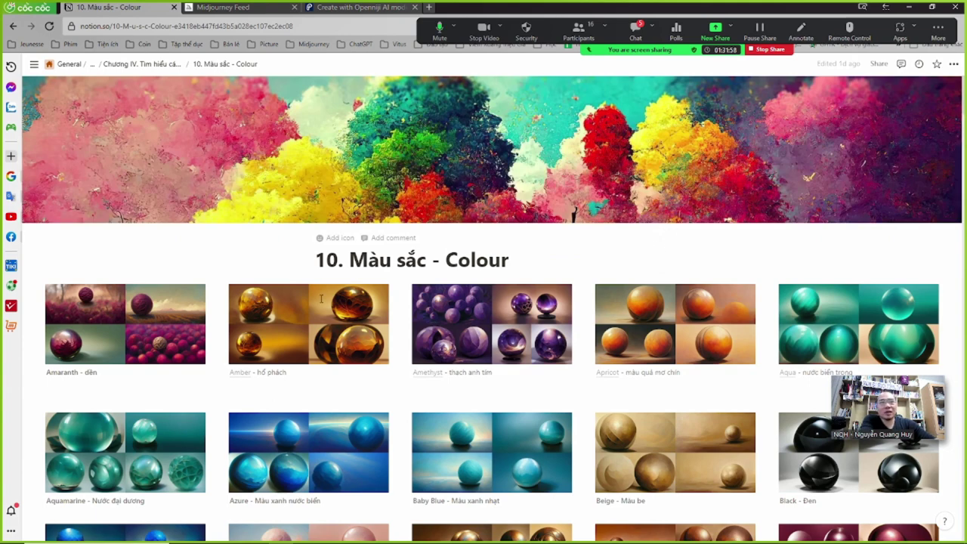
{"action": "scroll", "coordinate": [321, 299], "scroll_direction": "down", "scroll_amount": 2}
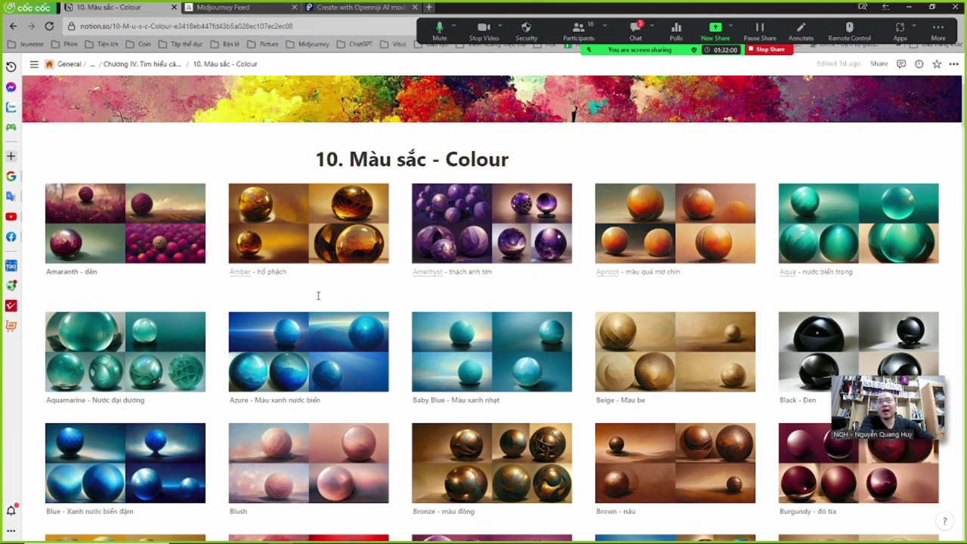
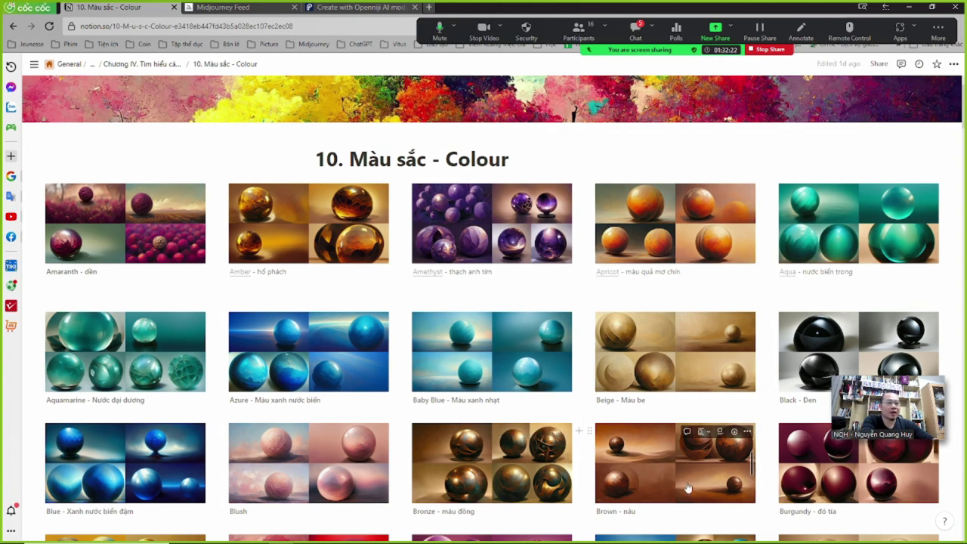
- Examine the Colour lesson's gallery from the single-colour sphere samples to palette styles such as Colorful, Cyberpunk Color Palette and Dark Mode
{"action": "scroll", "coordinate": [563, 416], "scroll_direction": "down", "scroll_amount": 3}
{"action": "scroll", "coordinate": [563, 416], "scroll_direction": "down", "scroll_amount": 10}
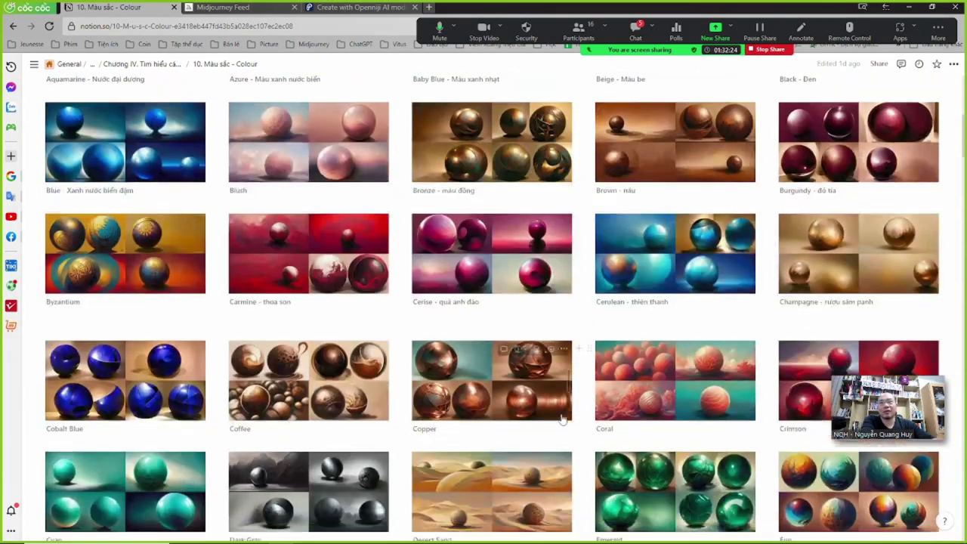
{"action": "scroll", "coordinate": [562, 425], "scroll_direction": "down", "scroll_amount": 10}
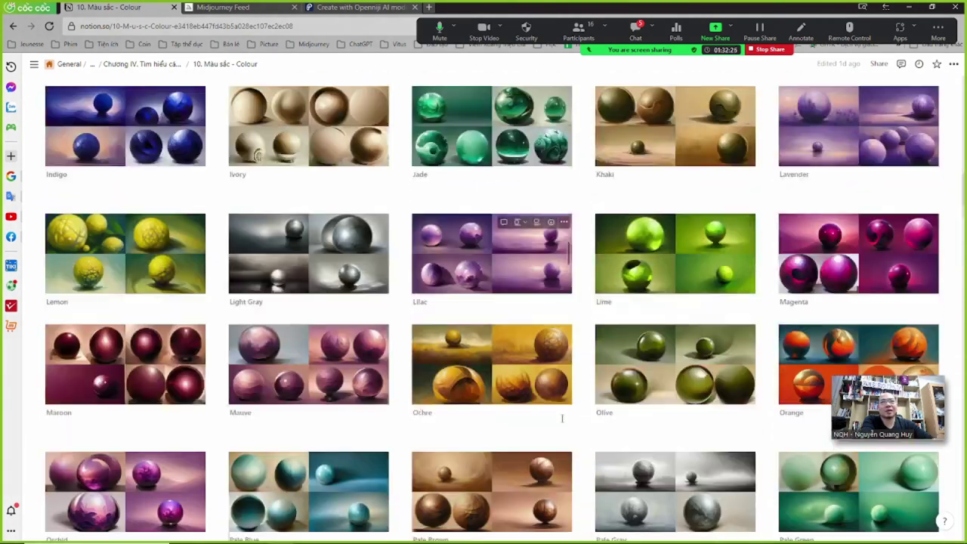
{"action": "scroll", "coordinate": [563, 425], "scroll_direction": "down", "scroll_amount": 10}
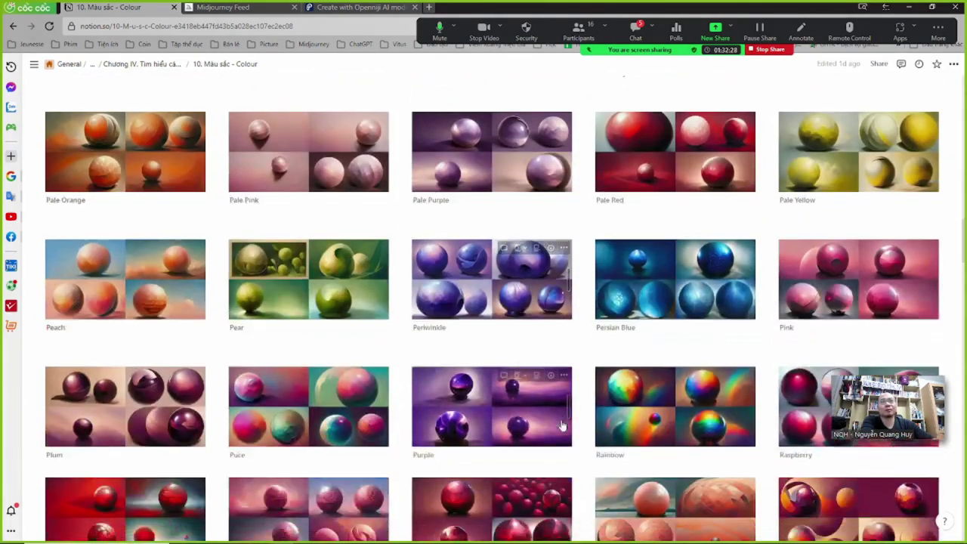
{"action": "scroll", "coordinate": [557, 428], "scroll_direction": "down", "scroll_amount": 5}
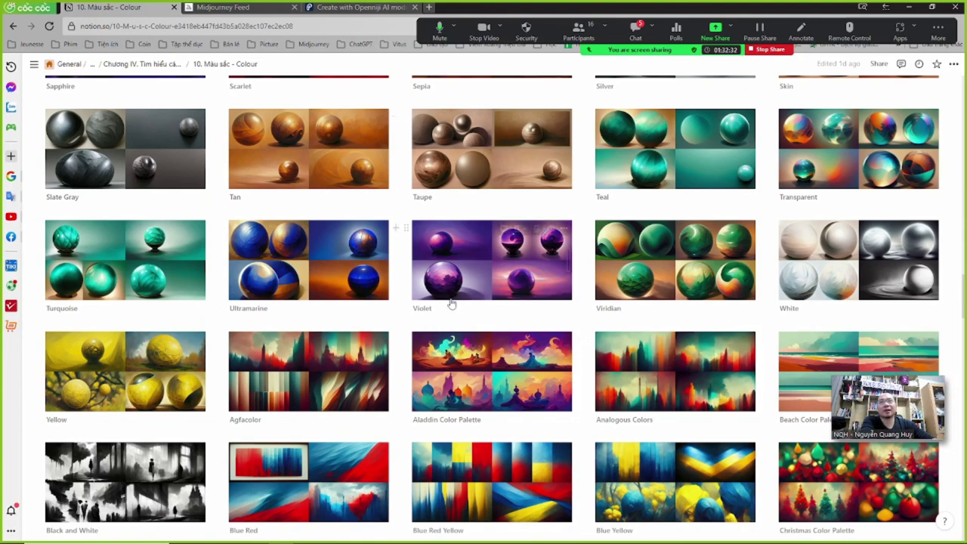
{"action": "scroll", "coordinate": [453, 310], "scroll_direction": "down", "scroll_amount": 5}
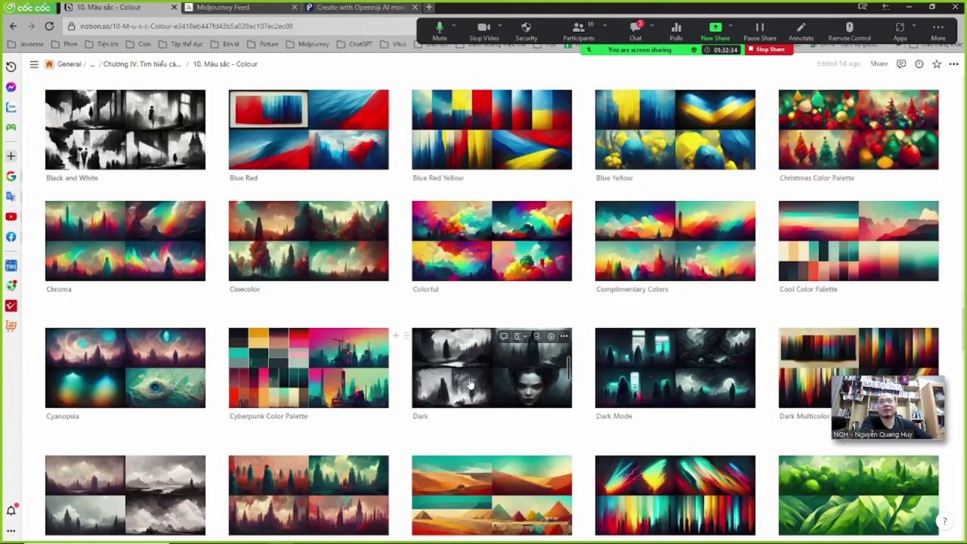
{"action": "scroll", "coordinate": [469, 384], "scroll_direction": "up", "scroll_amount": 2}
{"action": "scroll", "coordinate": [469, 384], "scroll_direction": "down", "scroll_amount": 2}
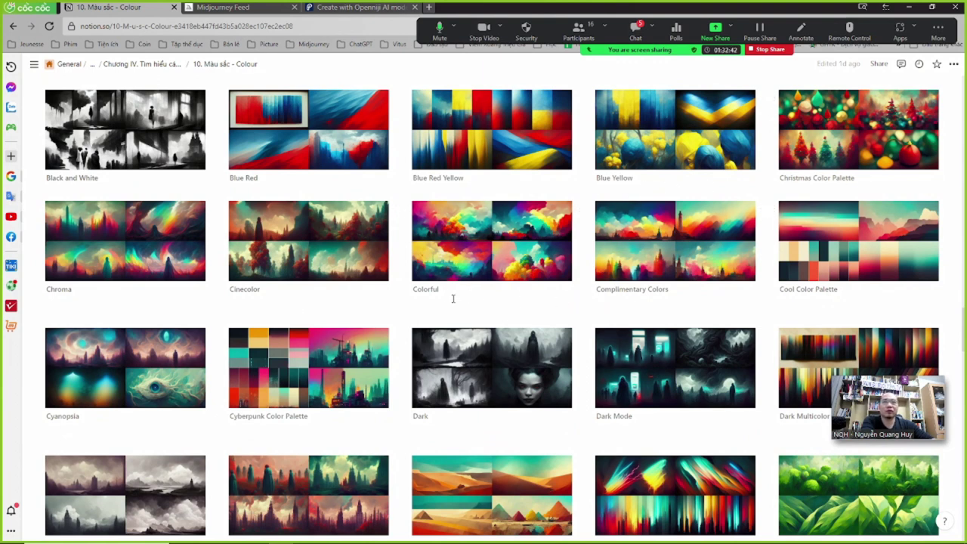
- Pick the "Colorful" term from the gallery, switch to Discord and submit an /imagine request with the prompt "a Colorful cat"
{"action": "double_click", "coordinate": [431, 289]}
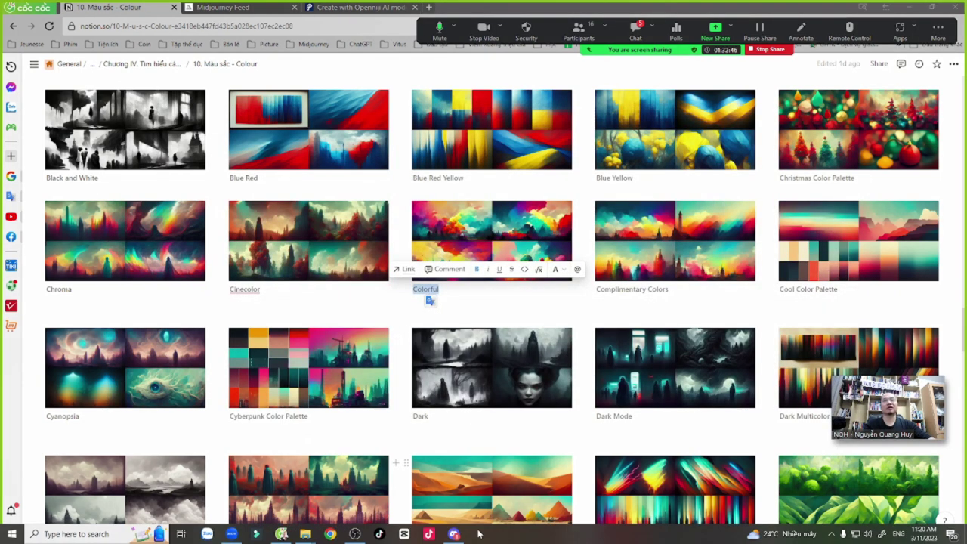
{"action": "left_click", "coordinate": [453, 534]}
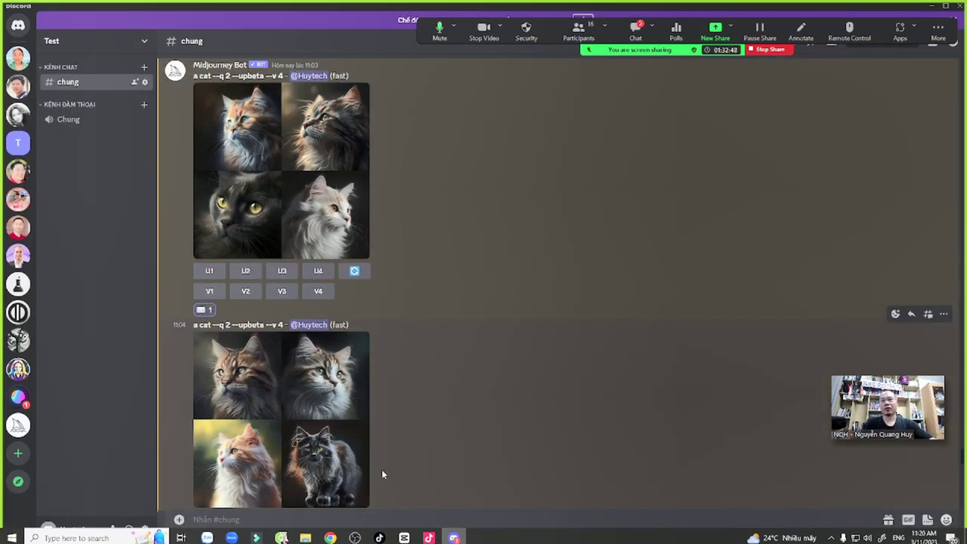
{"action": "scroll", "coordinate": [382, 469], "scroll_direction": "down", "scroll_amount": 1}
{"action": "type", "text": "/im"}
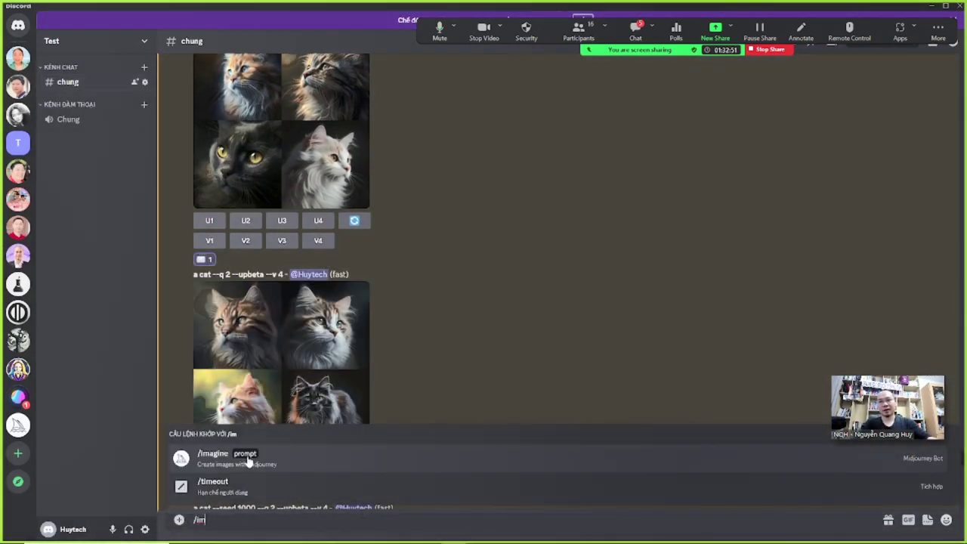
{"action": "left_click", "coordinate": [247, 461]}
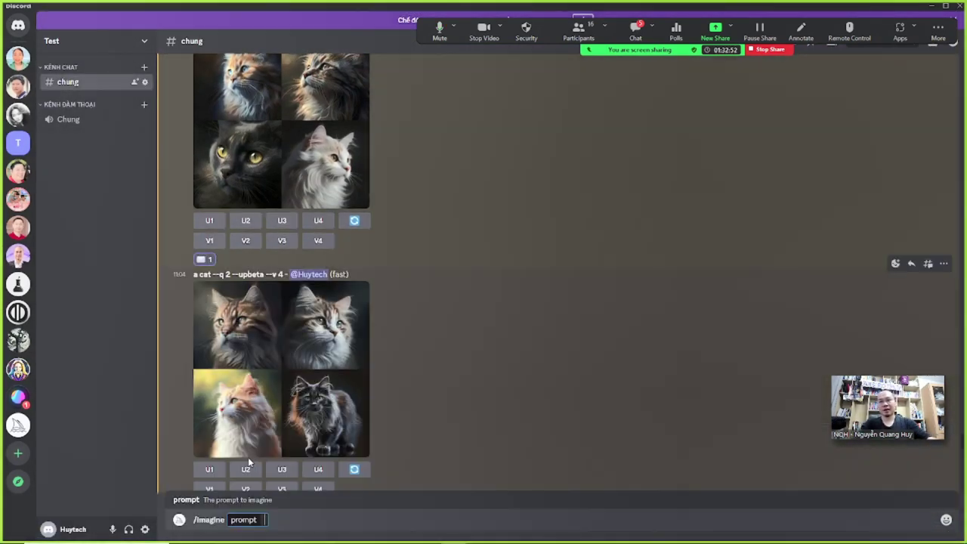
{"action": "type", "text": "Colorful cat"}
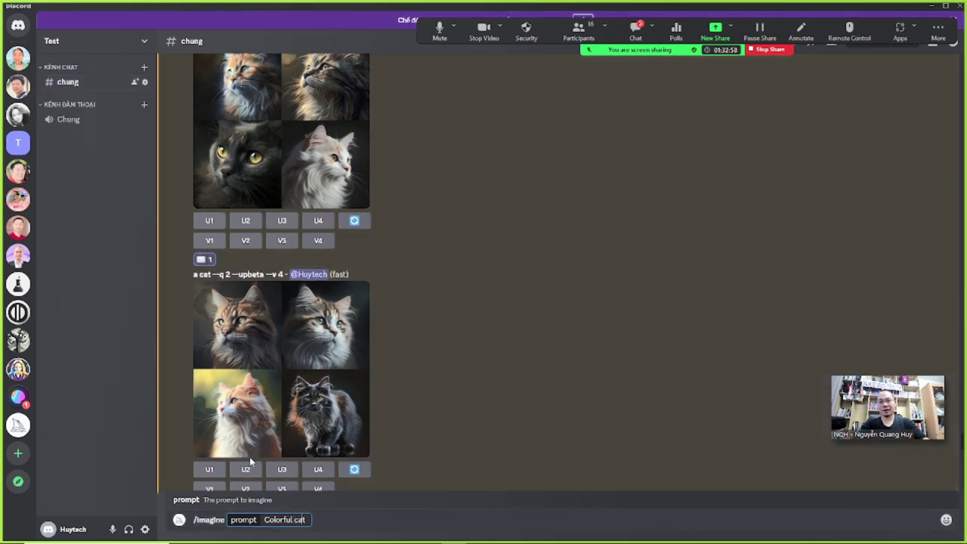
{"action": "key", "text": "Return"}
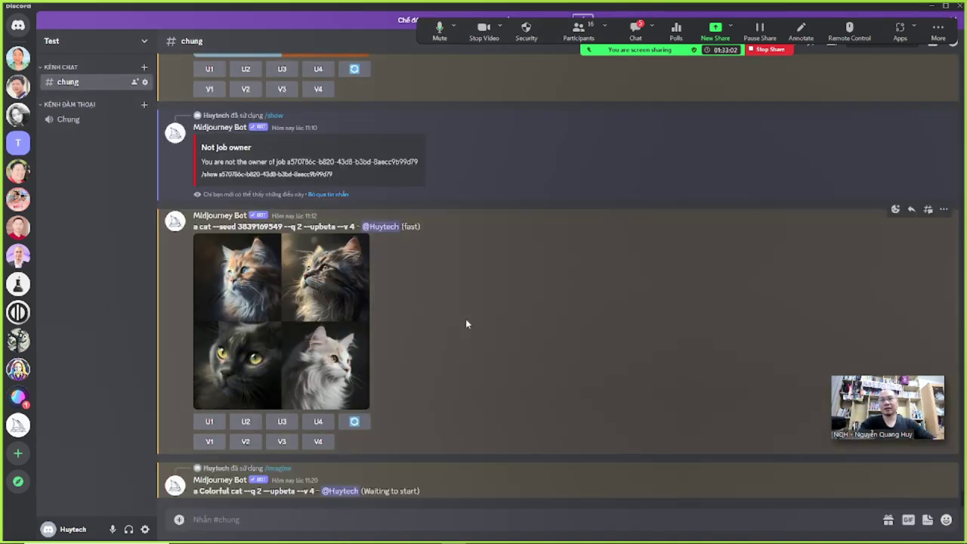
{"action": "key", "text": "alt+Tab"}
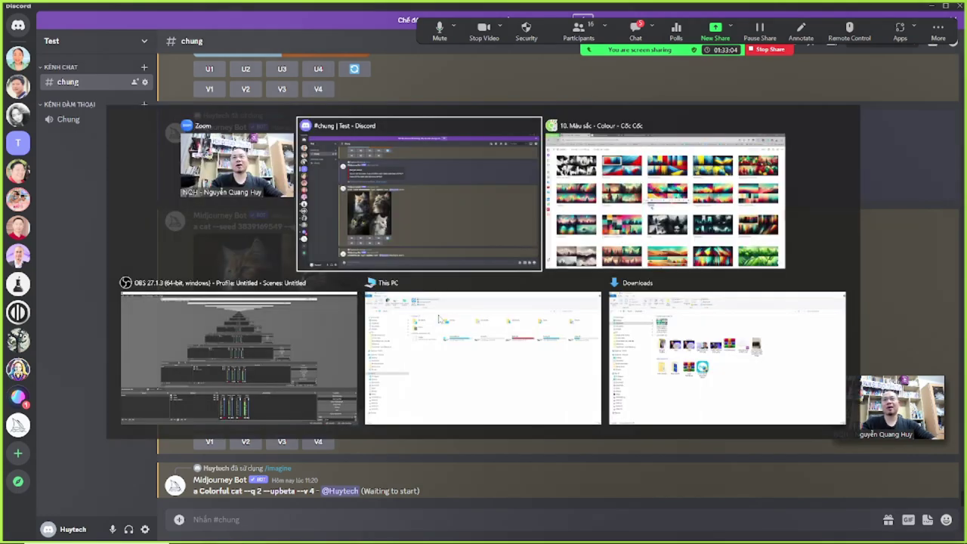
- Switch to the Notion colour page in the browser, look through its palettes and translate the Tetrachromacy caption into Vietnamese
{"action": "key", "text": "alt+Tab"}
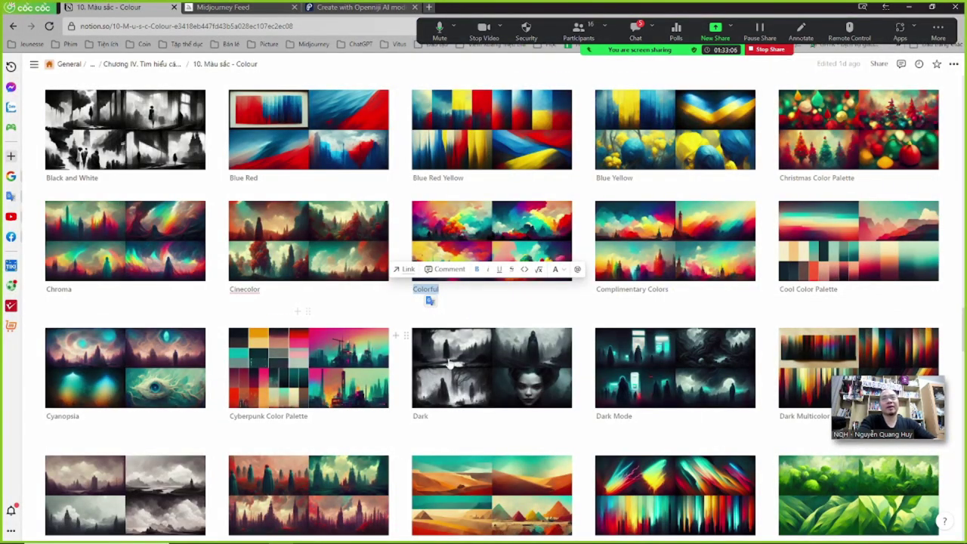
{"action": "scroll", "coordinate": [439, 302], "scroll_direction": "down", "scroll_amount": 3}
{"action": "scroll", "coordinate": [457, 377], "scroll_direction": "down", "scroll_amount": 4}
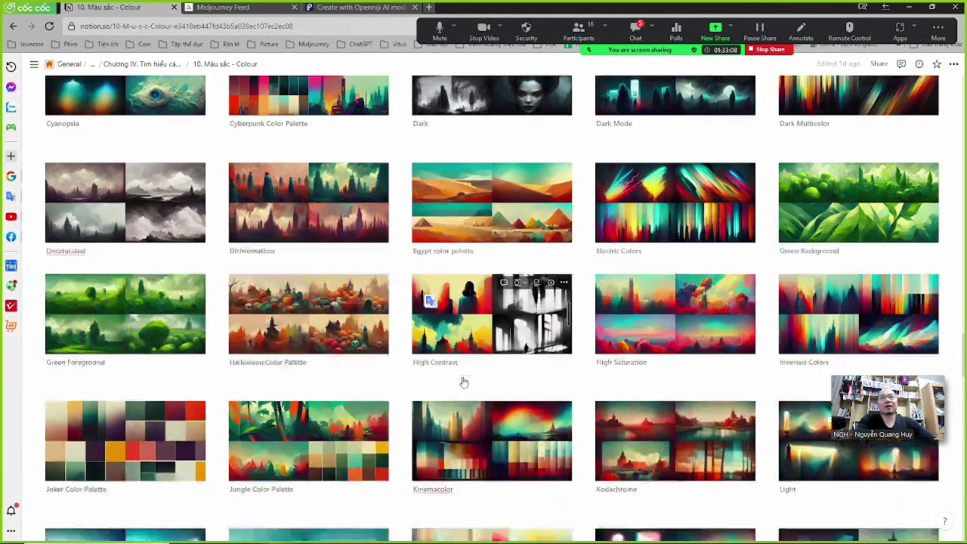
{"action": "scroll", "coordinate": [460, 387], "scroll_direction": "down", "scroll_amount": 3}
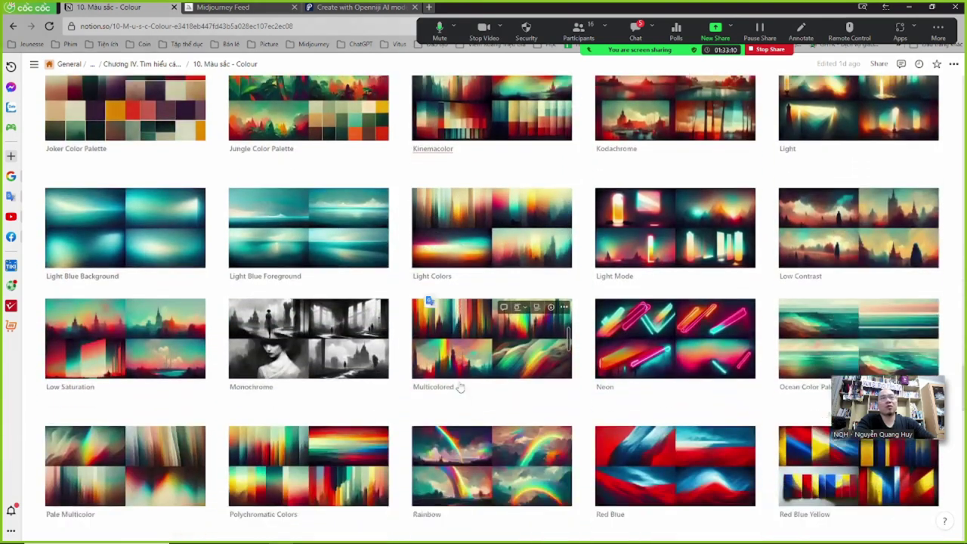
{"action": "scroll", "coordinate": [460, 387], "scroll_direction": "down", "scroll_amount": 1}
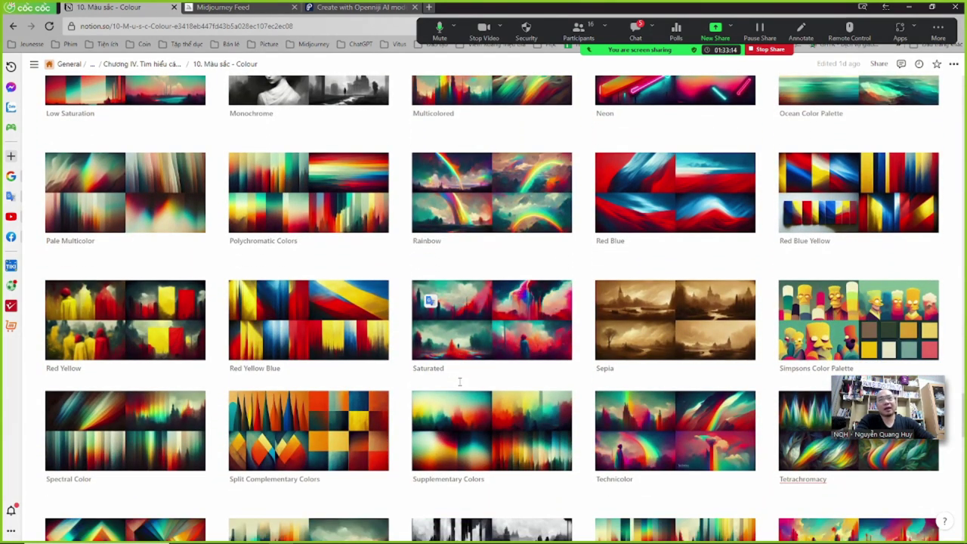
{"action": "scroll", "coordinate": [459, 381], "scroll_direction": "down", "scroll_amount": 2}
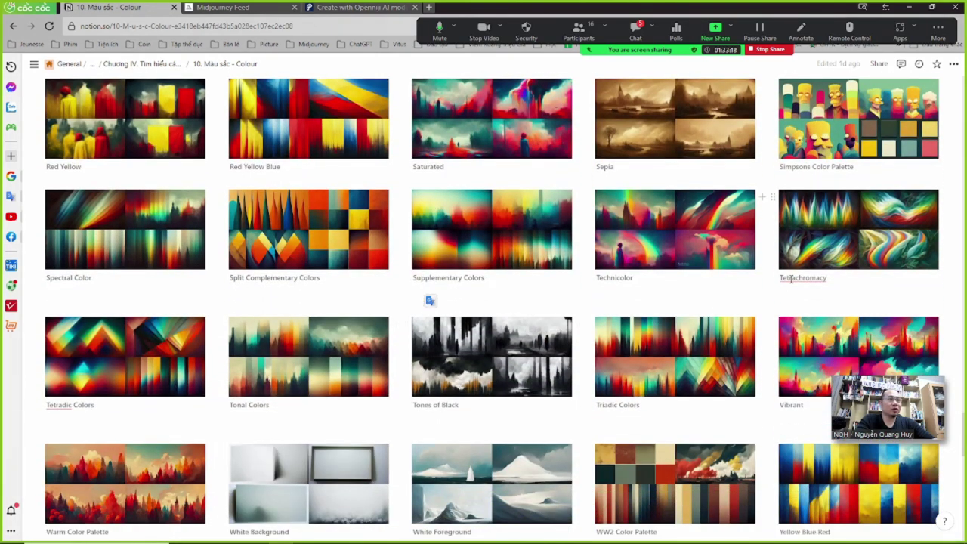
{"action": "double_click", "coordinate": [791, 279]}
{"action": "left_click", "coordinate": [789, 290]}
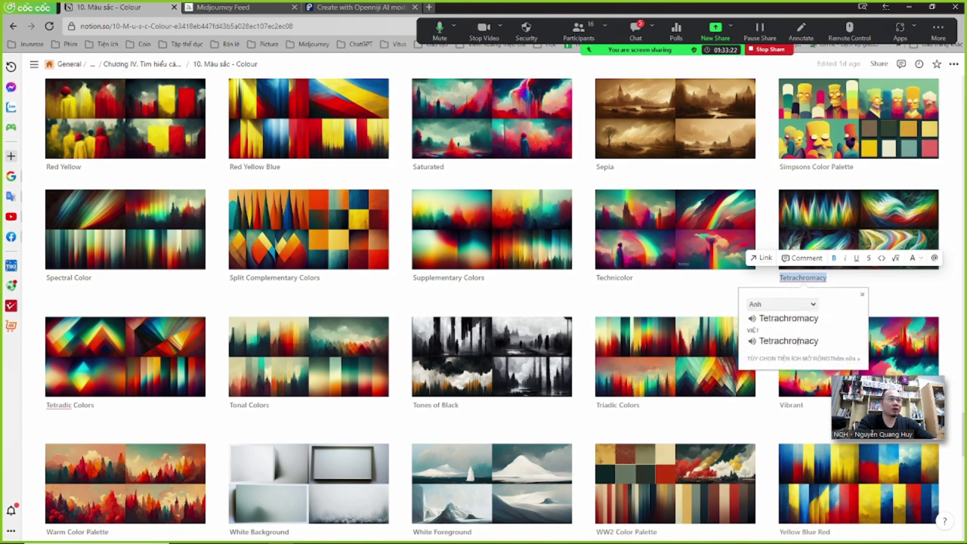
{"action": "left_click", "coordinate": [876, 287]}
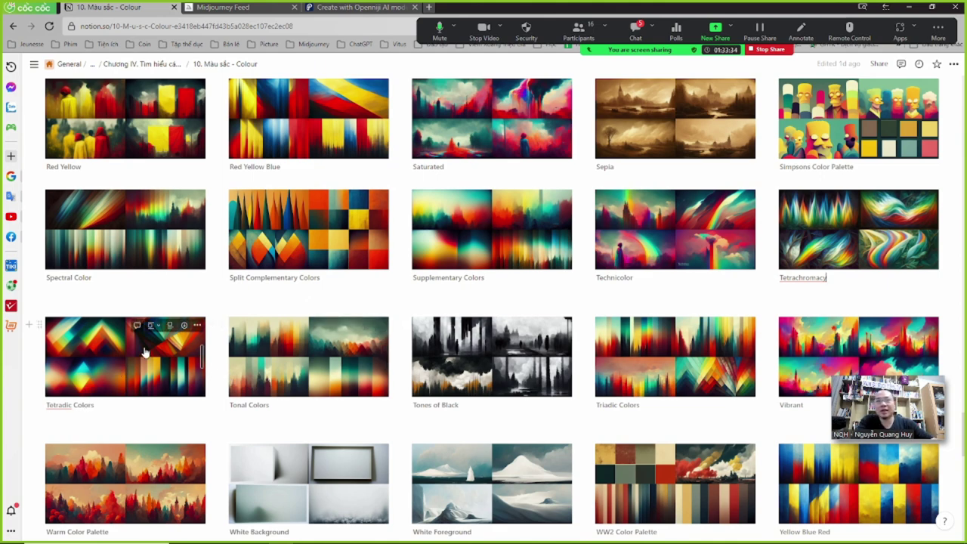
- Copy the caption "Vibrant Amethyst Pearlescent" from the colour gallery
{"action": "scroll", "coordinate": [143, 353], "scroll_direction": "down", "scroll_amount": 3}
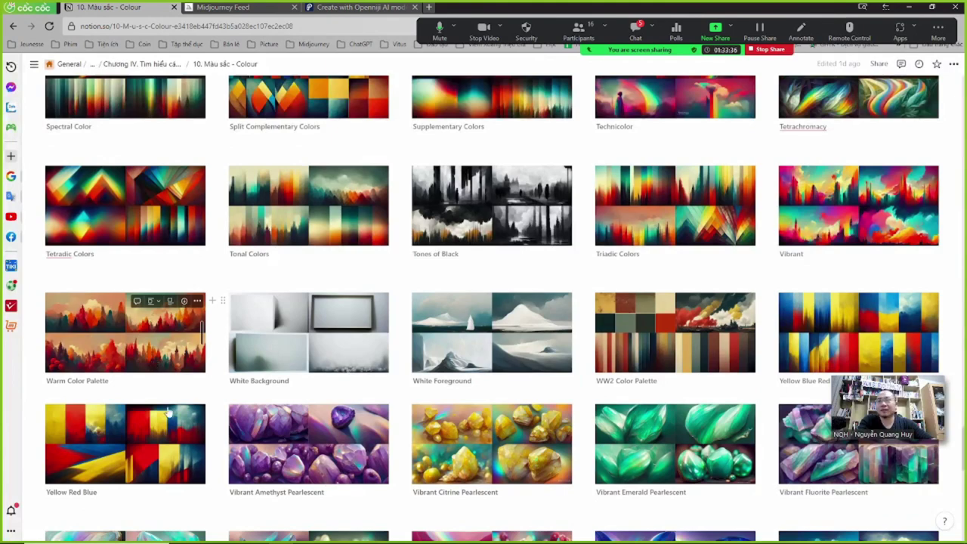
{"action": "scroll", "coordinate": [168, 411], "scroll_direction": "down", "scroll_amount": 2}
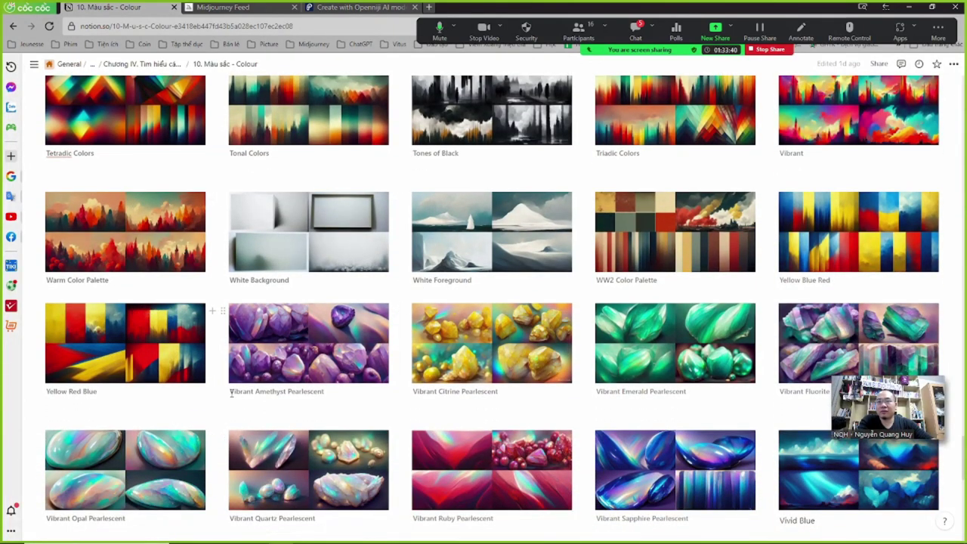
{"action": "left_click_drag", "start_coordinate": [236, 392], "coordinate": [326, 392]}
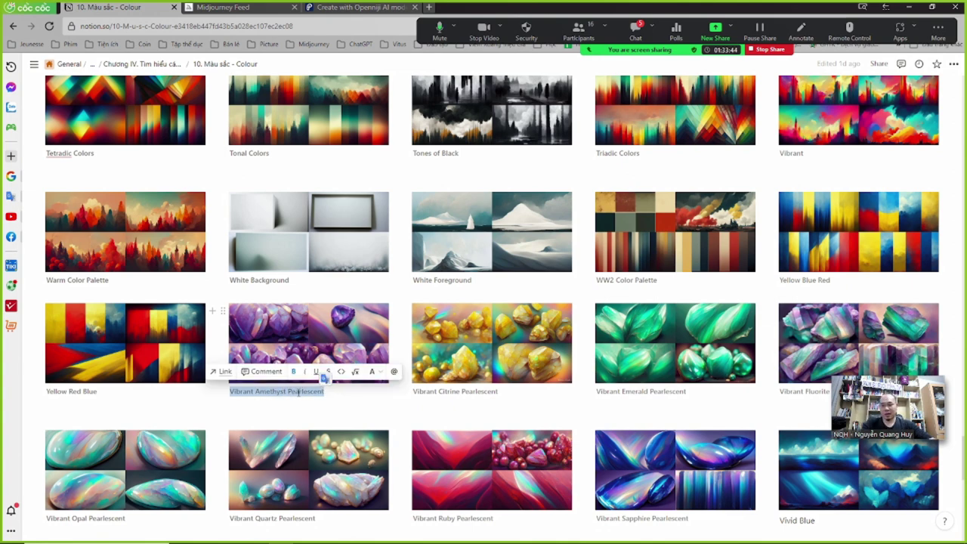
- Switch to Discord, view the Colorful cat image grid enlarged, and close the preview
{"action": "key", "text": "alt+Tab"}
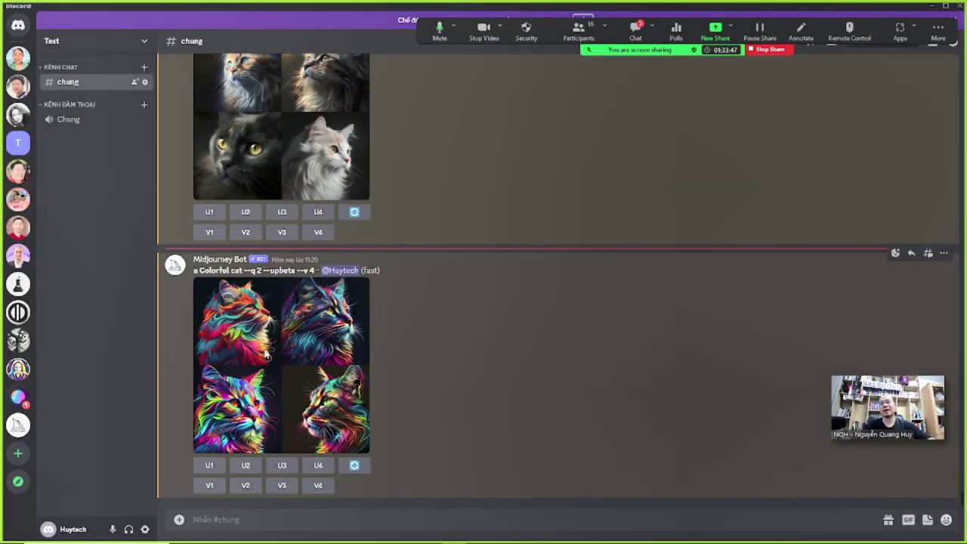
{"action": "left_click", "coordinate": [266, 355]}
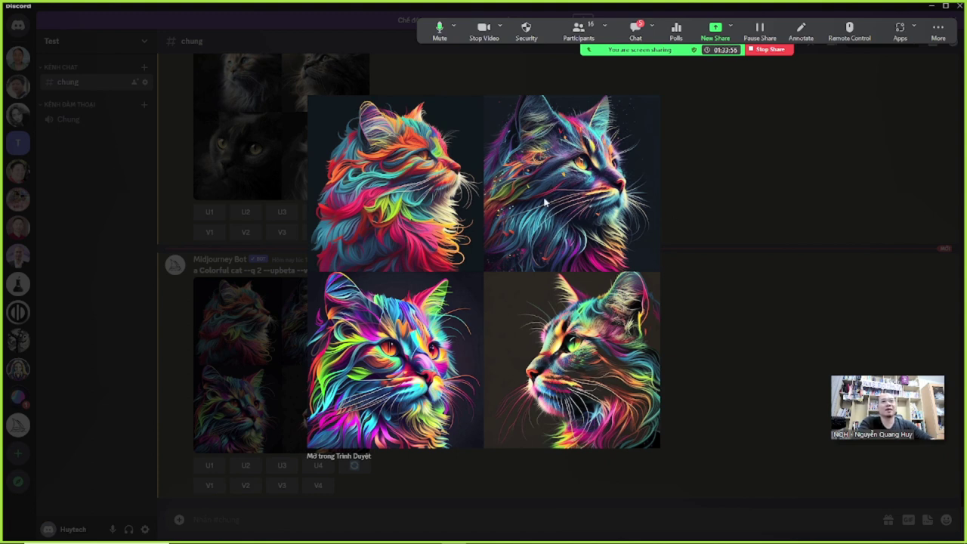
{"action": "left_click", "coordinate": [674, 369]}
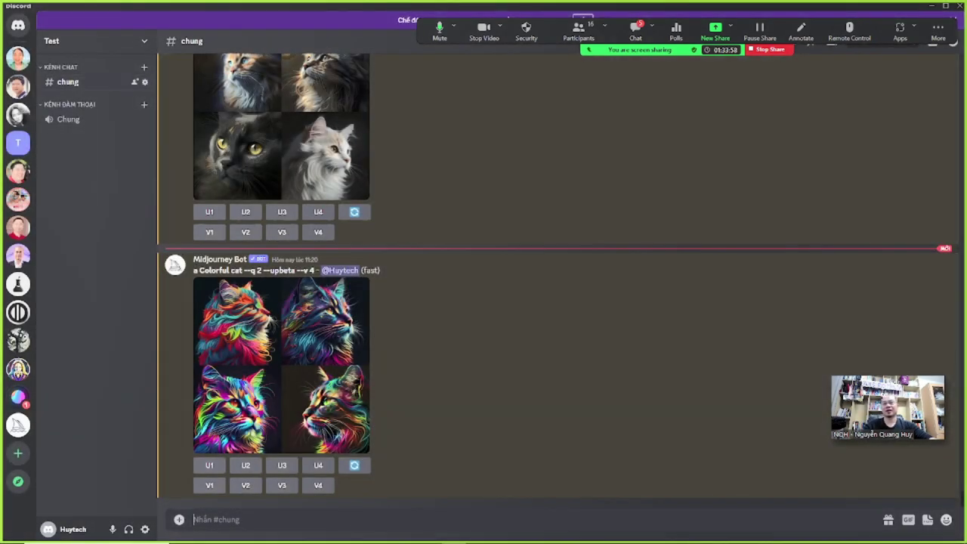
- Submit a Midjourney /imagine command with the prompt "a Vibrant Amethyst Pearlescent cat"
{"action": "type", "text": "/im"}
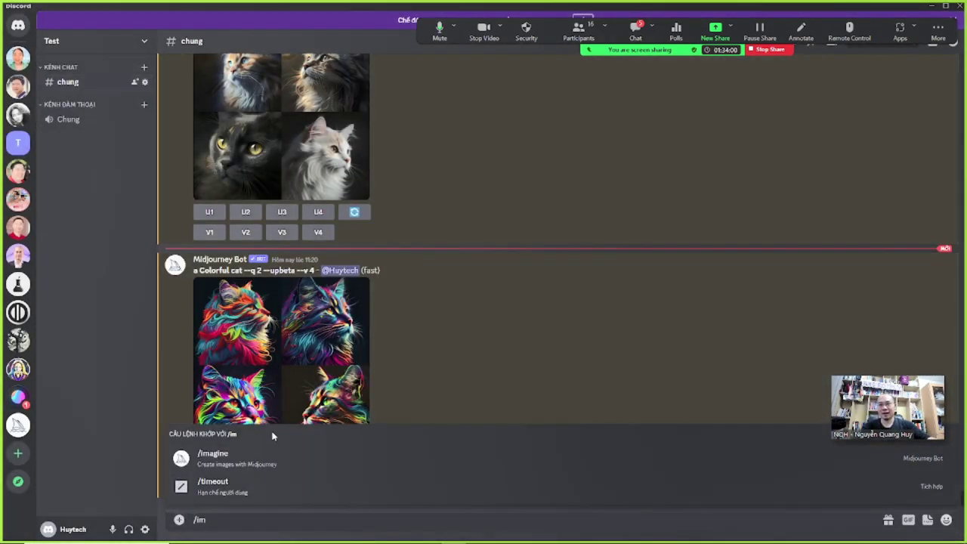
{"action": "left_click", "coordinate": [227, 457]}
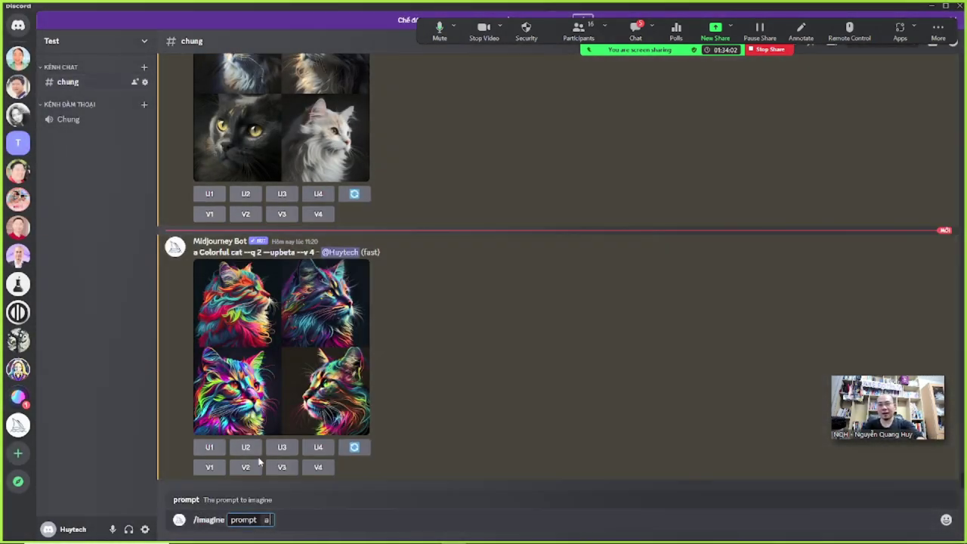
{"action": "type", "text": "a Vibrant Amethyst Pearlescent"}
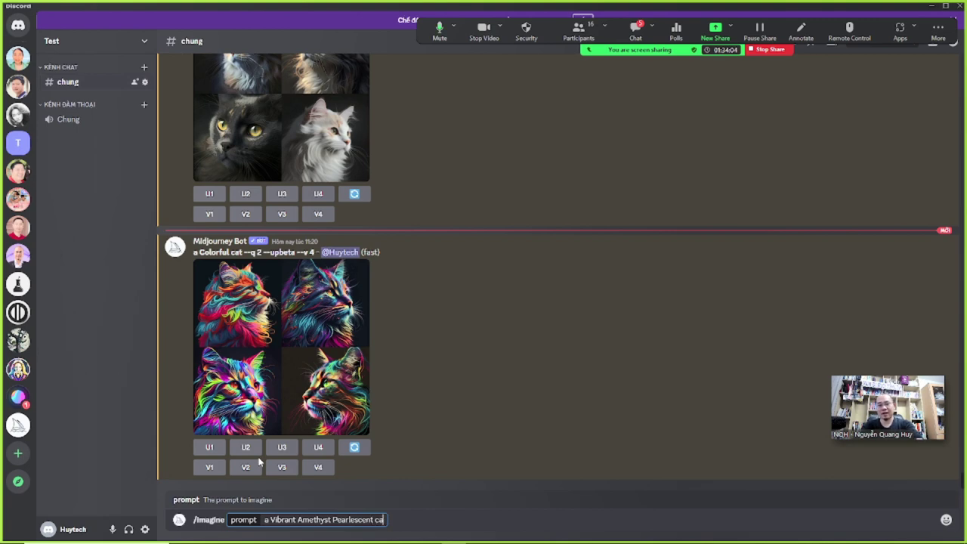
{"action": "type", "text": "cat"}
{"action": "key", "text": "Return"}
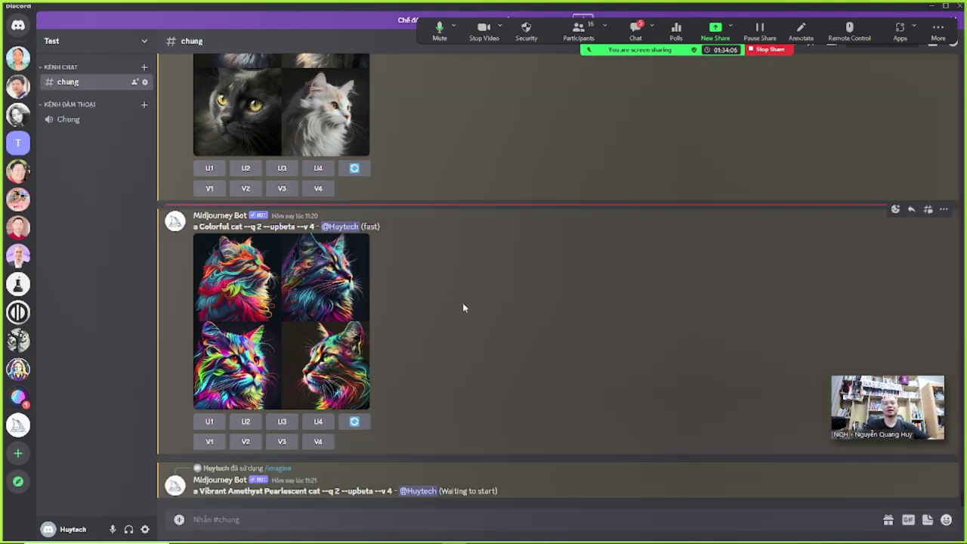
- Switch to the Notion colour page in the browser and copy the caption "Vivid Green"
{"action": "key", "text": "alt+Tab"}
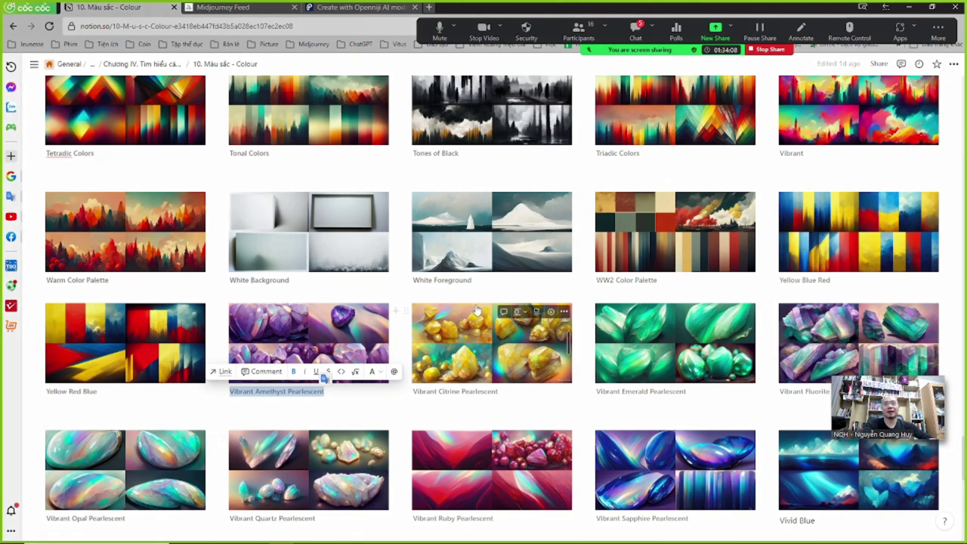
{"action": "scroll", "coordinate": [453, 324], "scroll_direction": "down", "scroll_amount": 5}
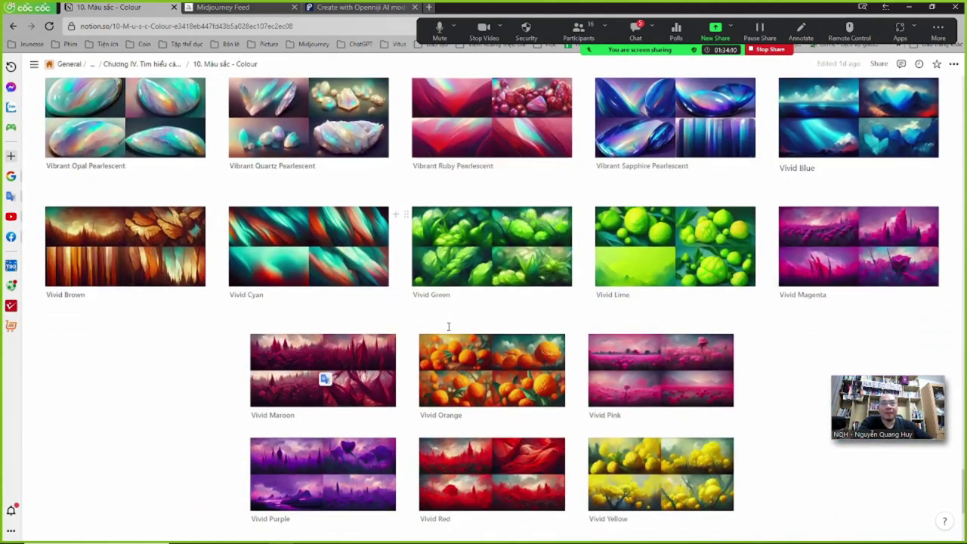
{"action": "left_click_drag", "start_coordinate": [454, 297], "coordinate": [410, 299]}
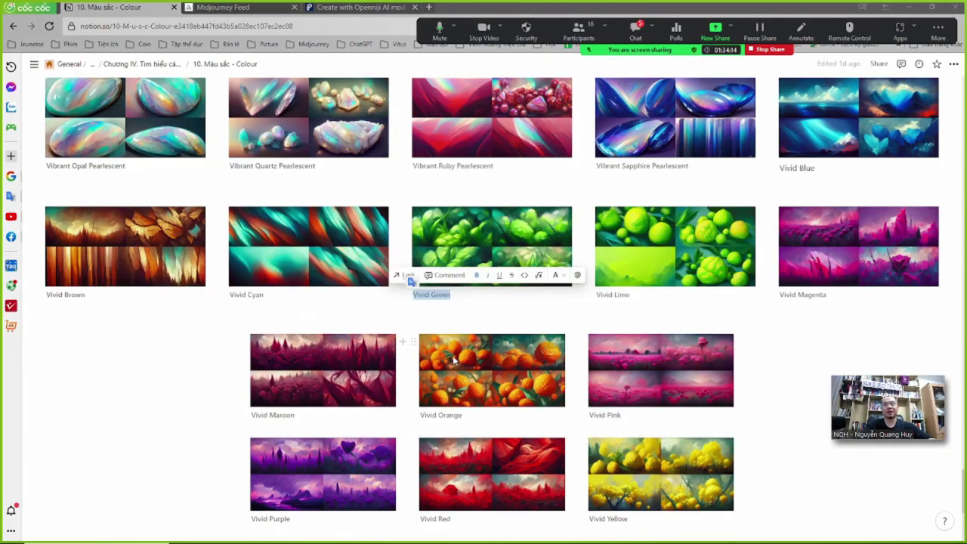
- Switch to Discord and submit a Midjourney /imagine command with the prompt "a Vivid Green cat"
{"action": "key", "text": "alt+Tab"}
{"action": "left_click", "coordinate": [383, 519]}
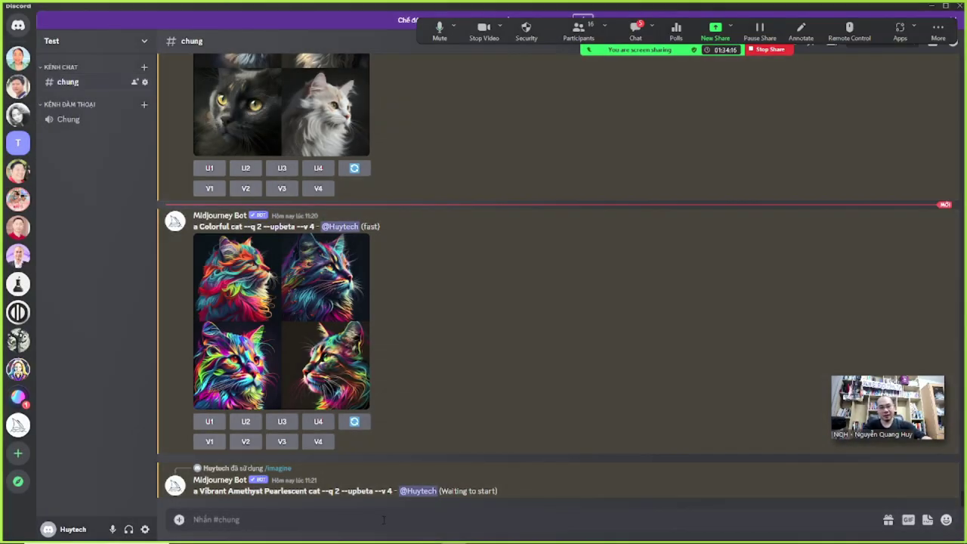
{"action": "type", "text": "/im"}
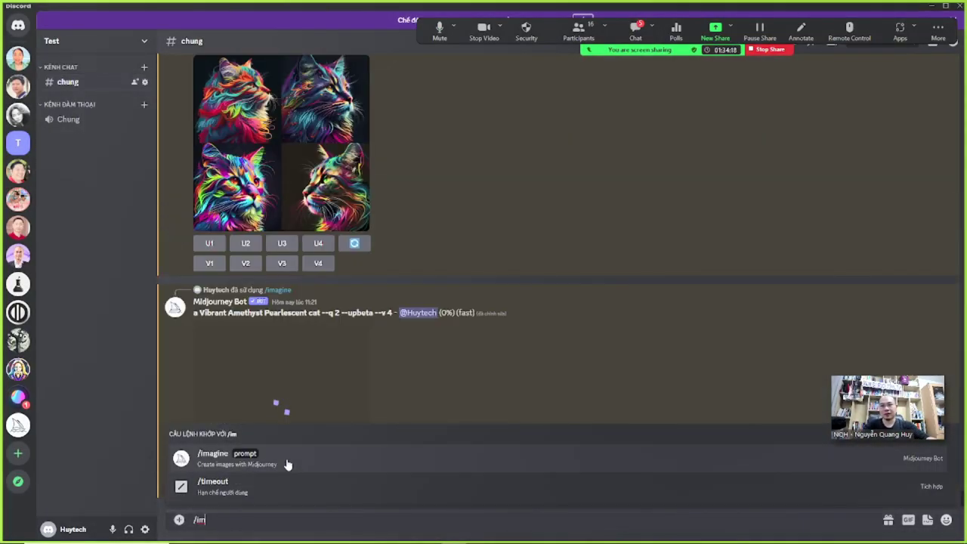
{"action": "left_click", "coordinate": [288, 465]}
{"action": "type", "text": "Vivid Green cat"}
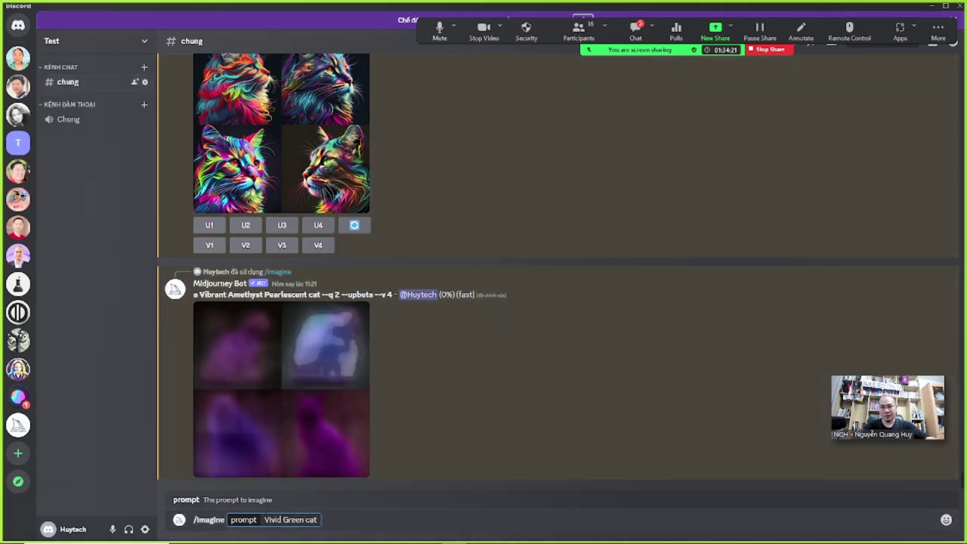
{"action": "left_click", "coordinate": [265, 520]}
{"action": "type", "text": "a"}
{"action": "key", "text": "Return"}
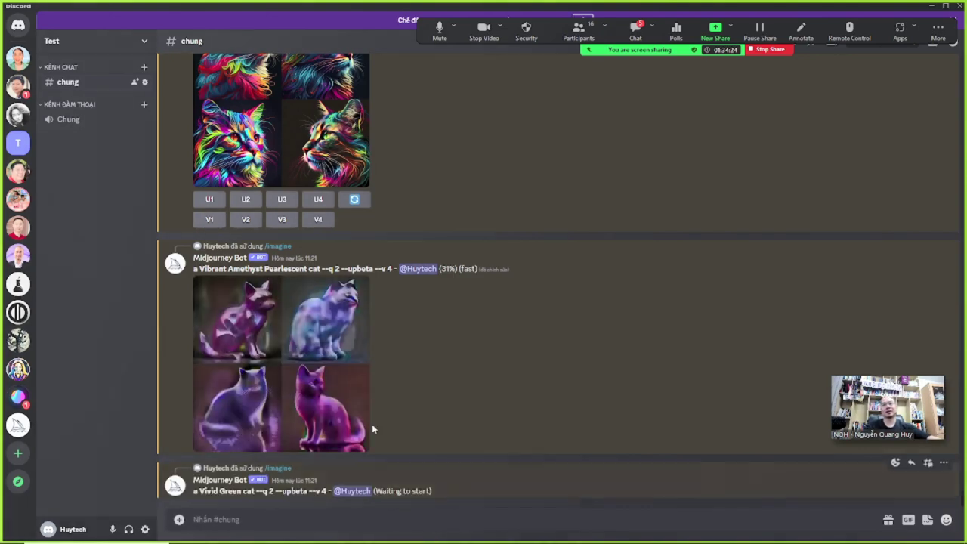
- Switch to the Notion colour page in the browser and copy the caption "Dark Mode" from the gallery
{"action": "key", "text": "alt+Tab"}
{"action": "key", "text": "alt+Tab"}
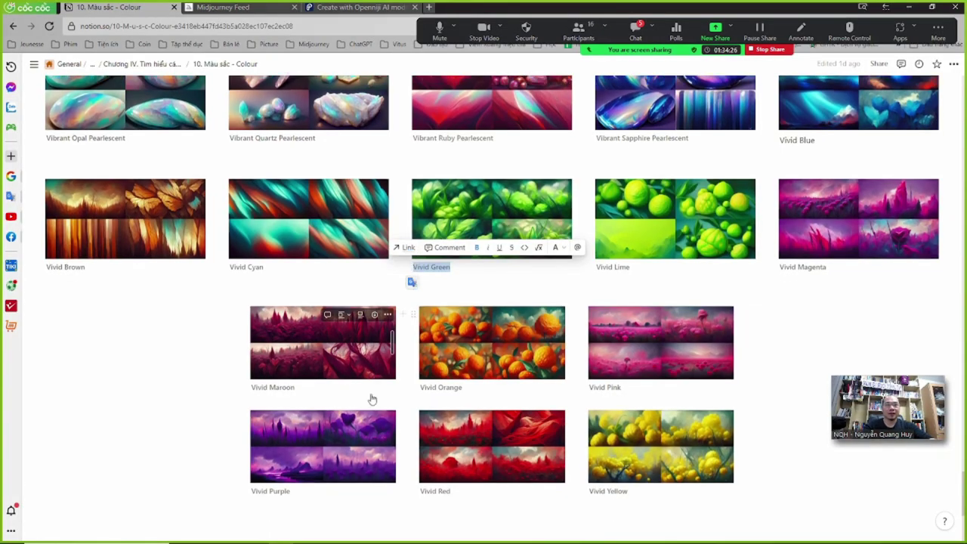
{"action": "scroll", "coordinate": [368, 409], "scroll_direction": "up", "scroll_amount": 5}
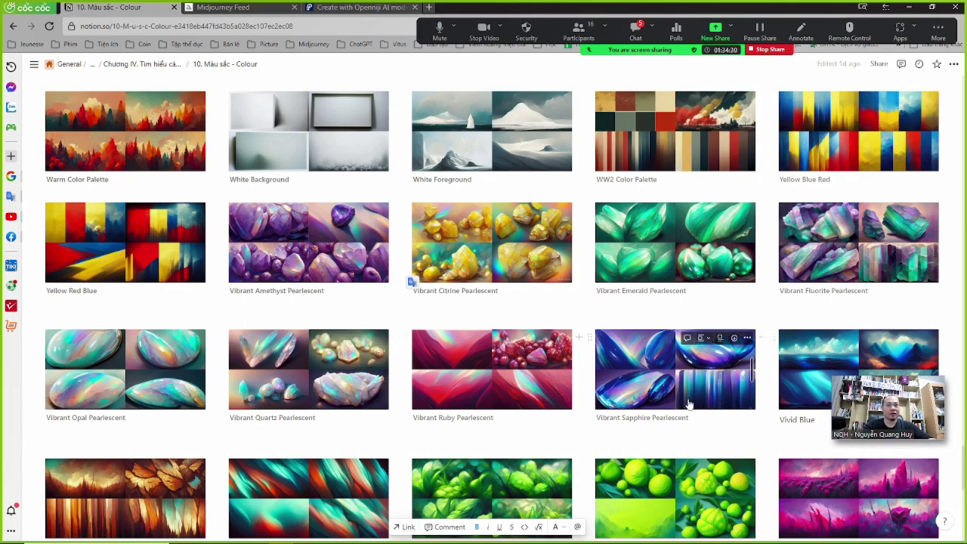
{"action": "scroll", "coordinate": [669, 406], "scroll_direction": "up", "scroll_amount": 5}
{"action": "scroll", "coordinate": [669, 405], "scroll_direction": "up", "scroll_amount": 10}
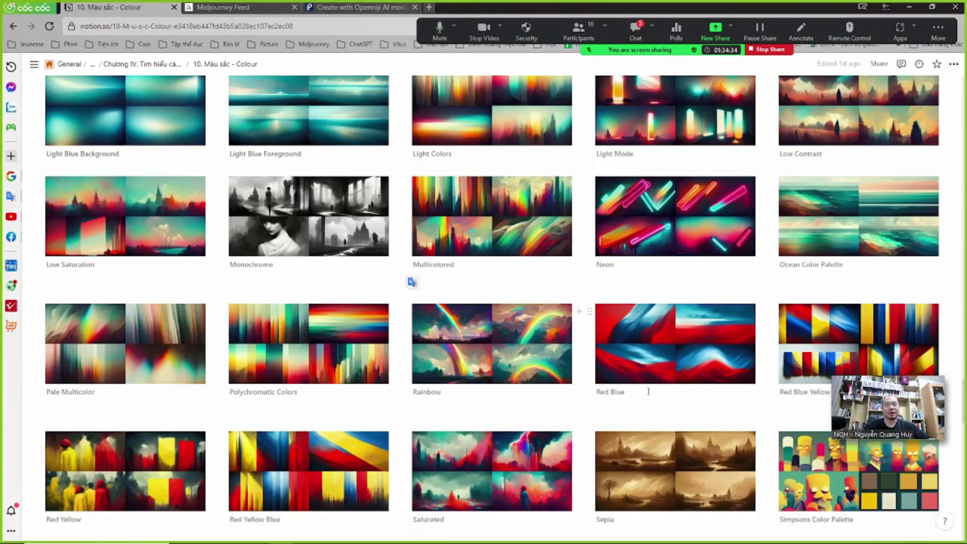
{"action": "scroll", "coordinate": [648, 392], "scroll_direction": "up", "scroll_amount": 6}
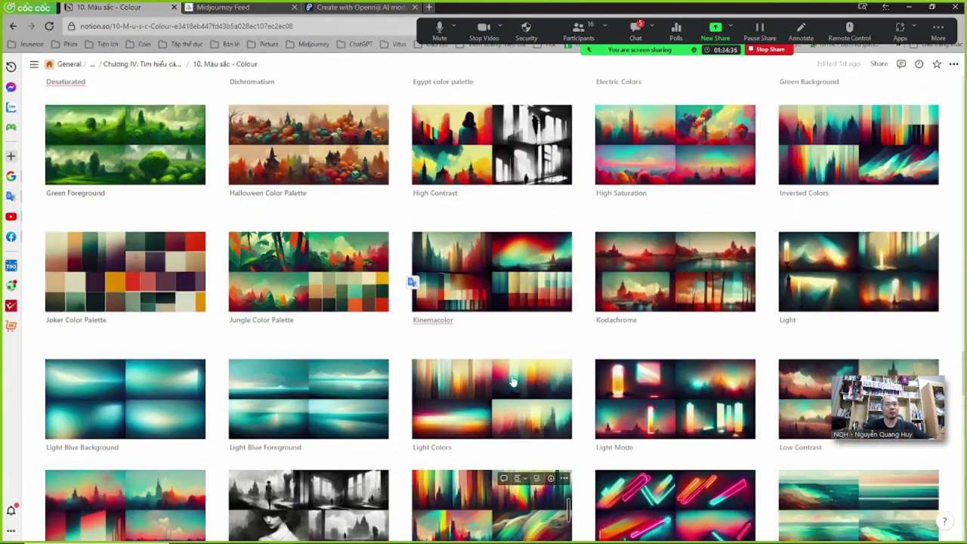
{"action": "scroll", "coordinate": [512, 382], "scroll_direction": "up", "scroll_amount": 7}
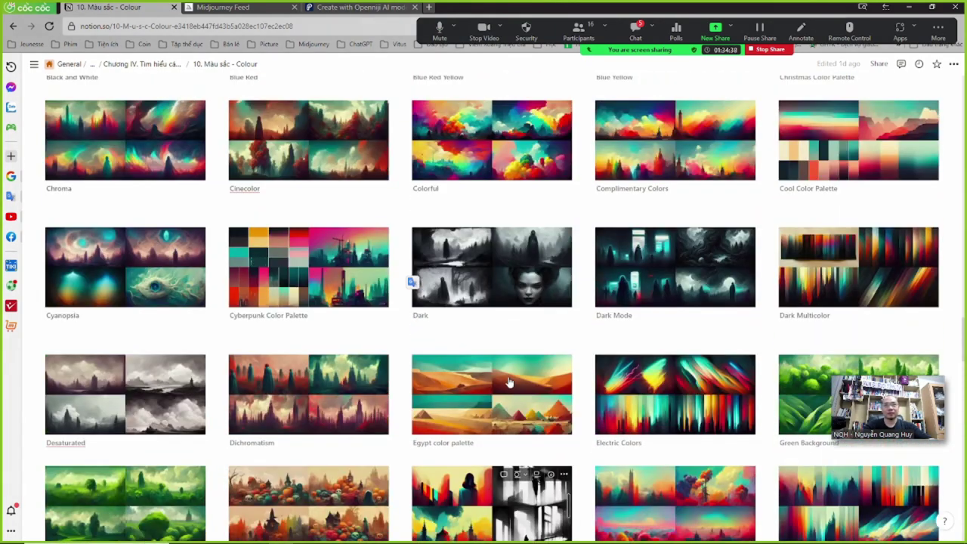
{"action": "scroll", "coordinate": [509, 384], "scroll_direction": "up", "scroll_amount": 3}
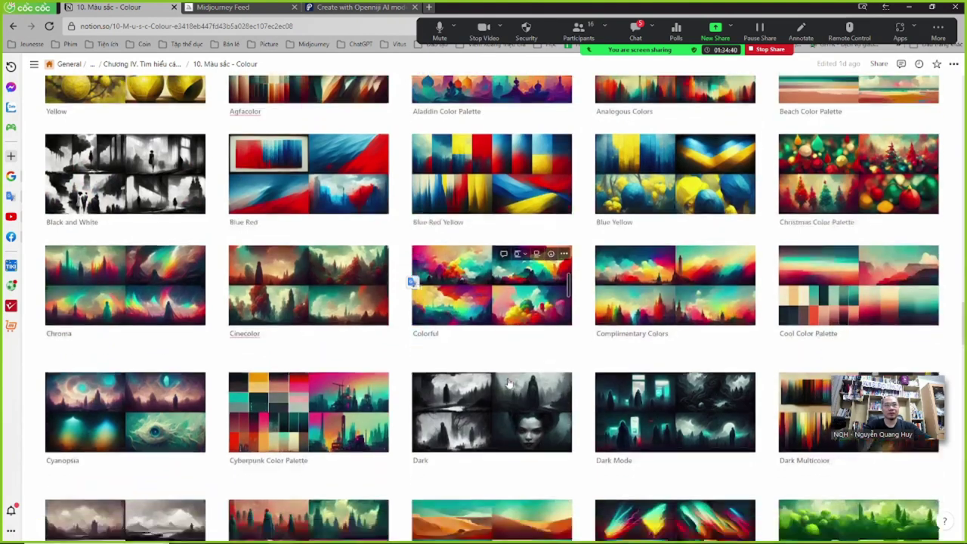
{"action": "scroll", "coordinate": [509, 383], "scroll_direction": "down", "scroll_amount": 1}
{"action": "left_click_drag", "start_coordinate": [661, 414], "coordinate": [596, 415]}
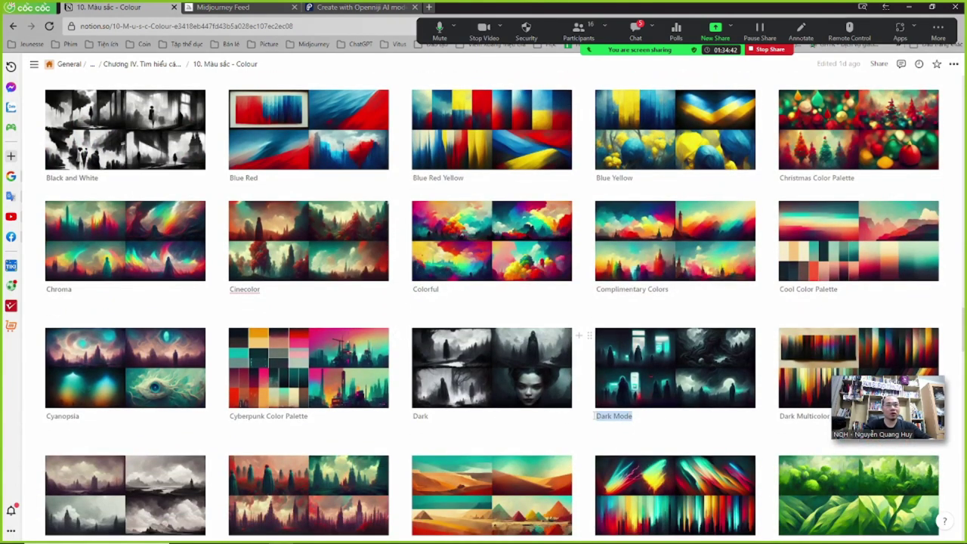
- Switch to Discord, view the Vibrant Amethyst Pearlescent cat image grid enlarged, and close the preview
{"action": "key", "text": "alt+Tab"}
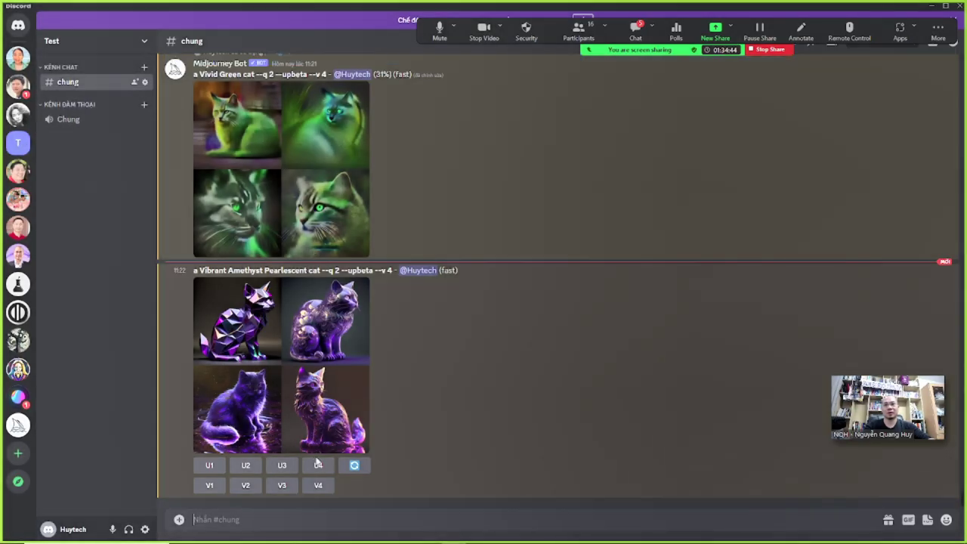
{"action": "left_click", "coordinate": [307, 366]}
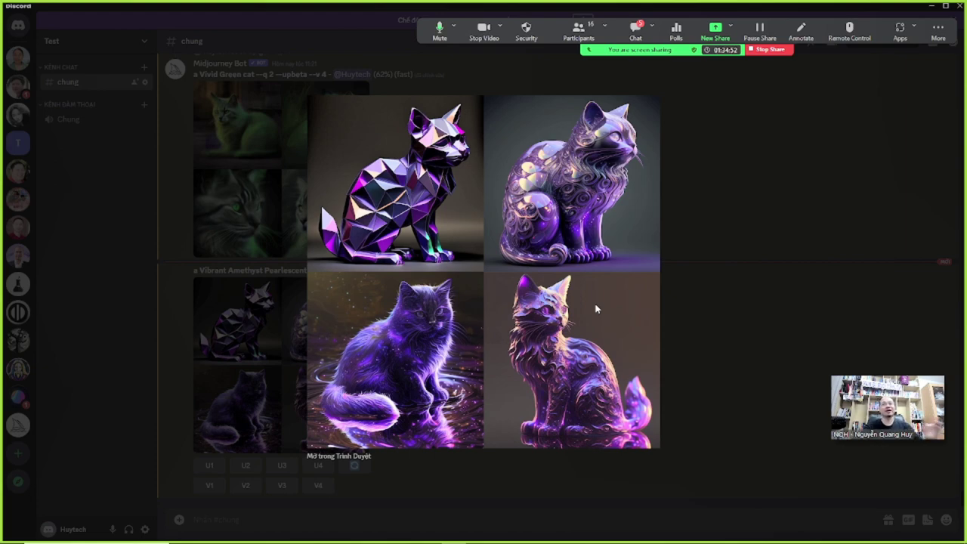
{"action": "left_click", "coordinate": [703, 283]}
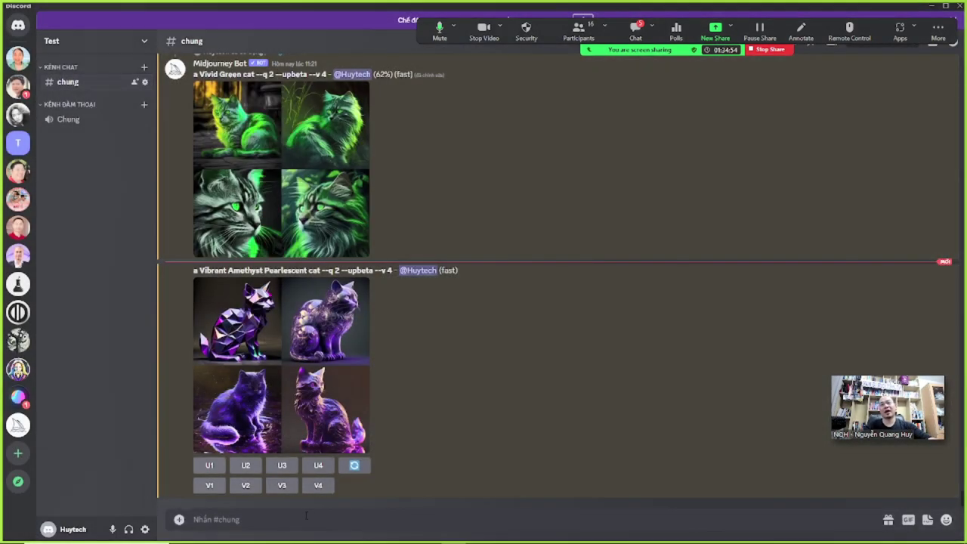
- Submit another Midjourney /imagine command in the chung channel with the prompt "a Vivid Green cat"
{"action": "type", "text": "/im"}
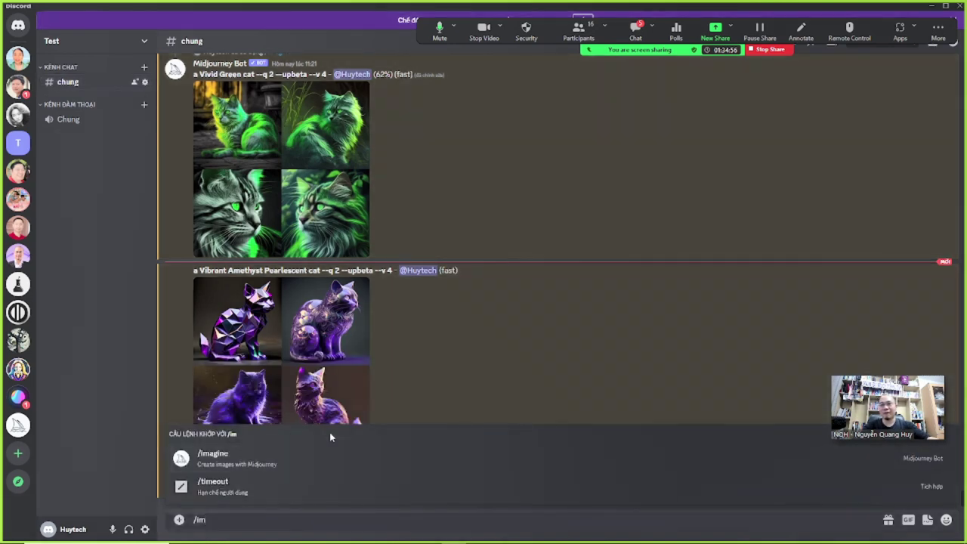
{"action": "left_click", "coordinate": [255, 463]}
{"action": "type", "text": "Vivid Green"}
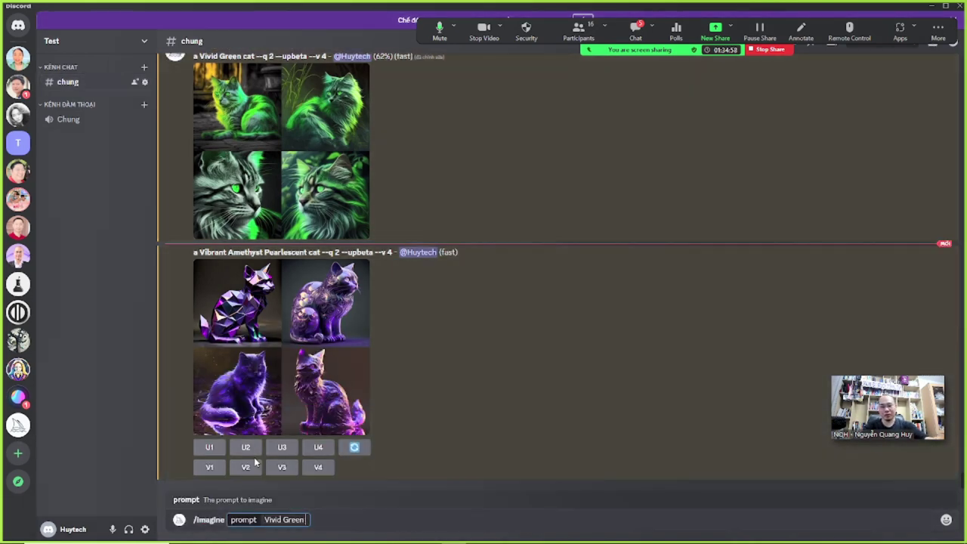
{"action": "type", "text": " cat"}
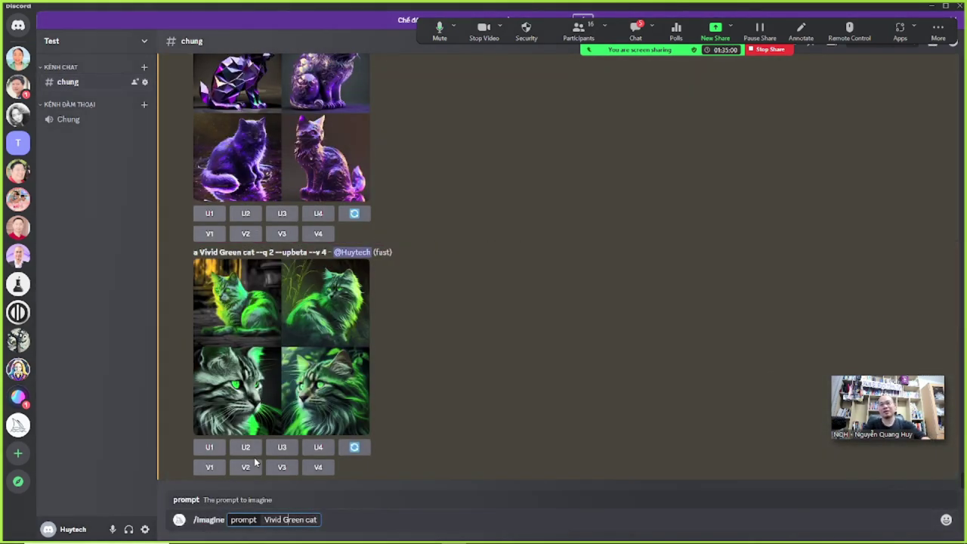
{"action": "type", "text": "a"}
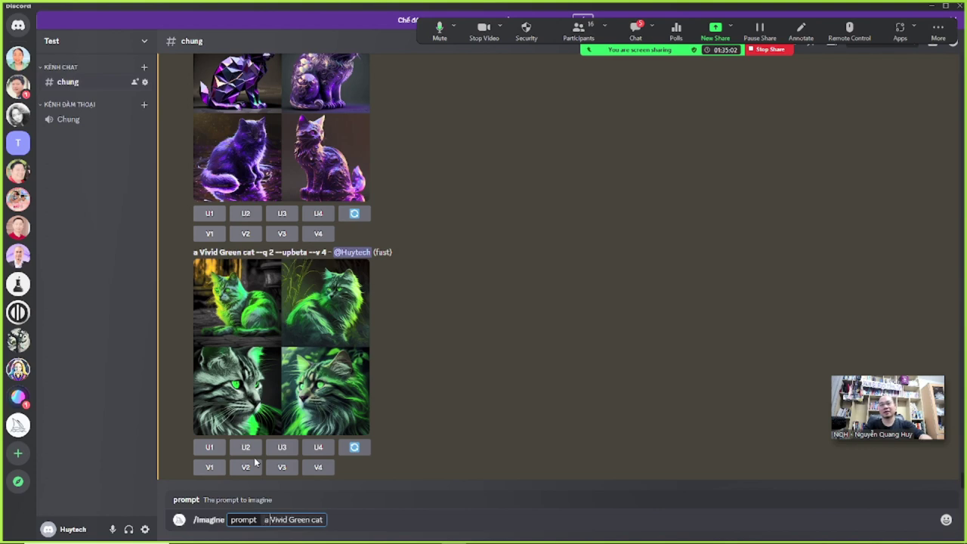
{"action": "key", "text": "Return"}
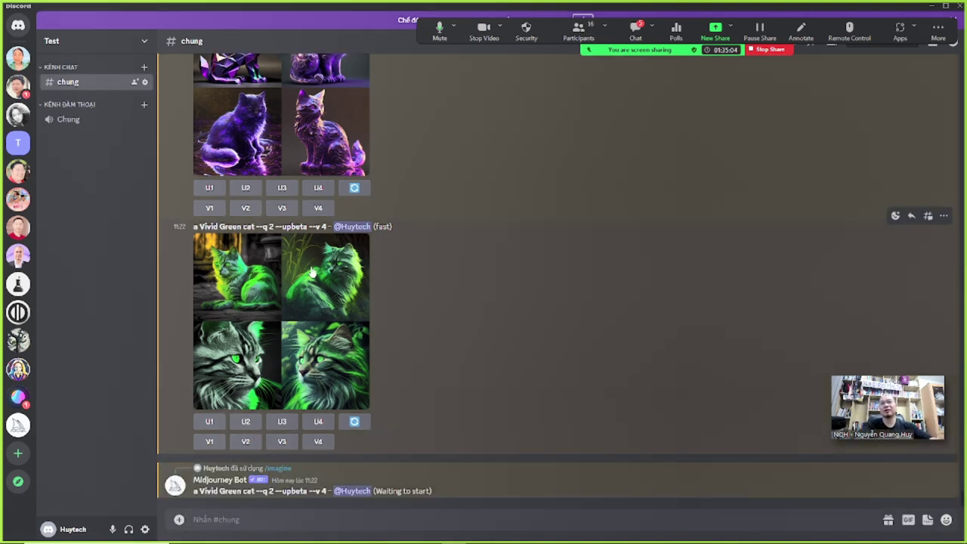
- View the finished Vivid Green cat grid enlarged, close the preview, and compare it with the earlier Colorful and Amethyst cat images
{"action": "left_click", "coordinate": [325, 303]}
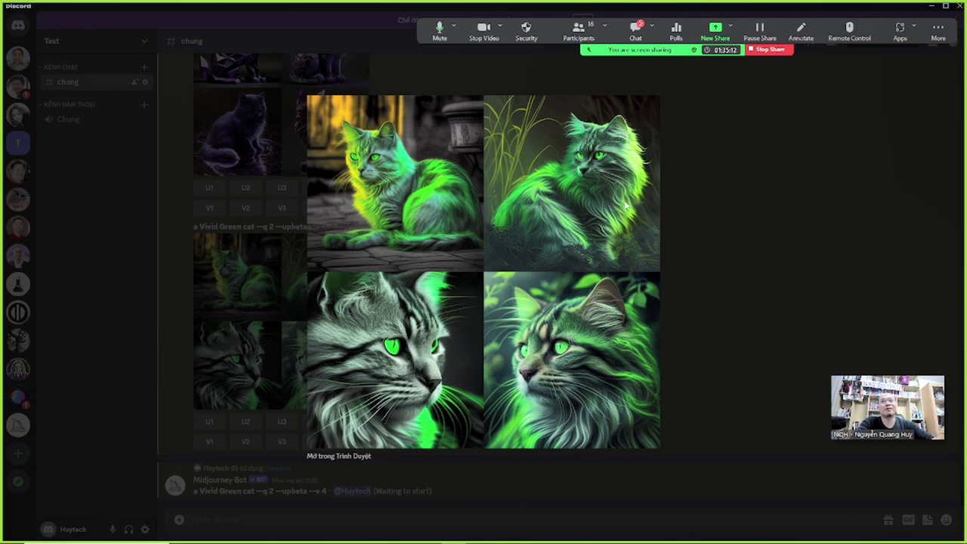
{"action": "left_click", "coordinate": [729, 199]}
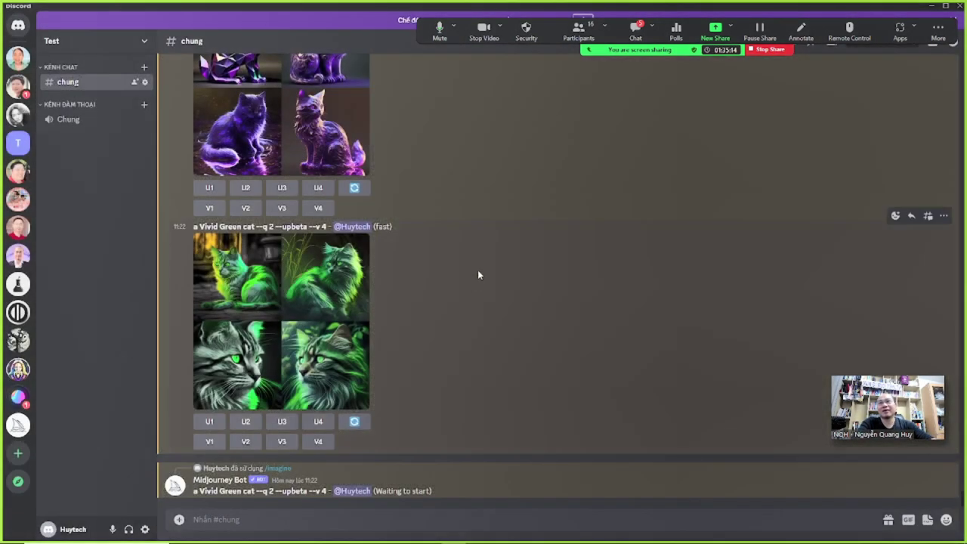
{"action": "scroll", "coordinate": [472, 279], "scroll_direction": "up", "scroll_amount": 5}
{"action": "scroll", "coordinate": [468, 286], "scroll_direction": "up", "scroll_amount": 10}
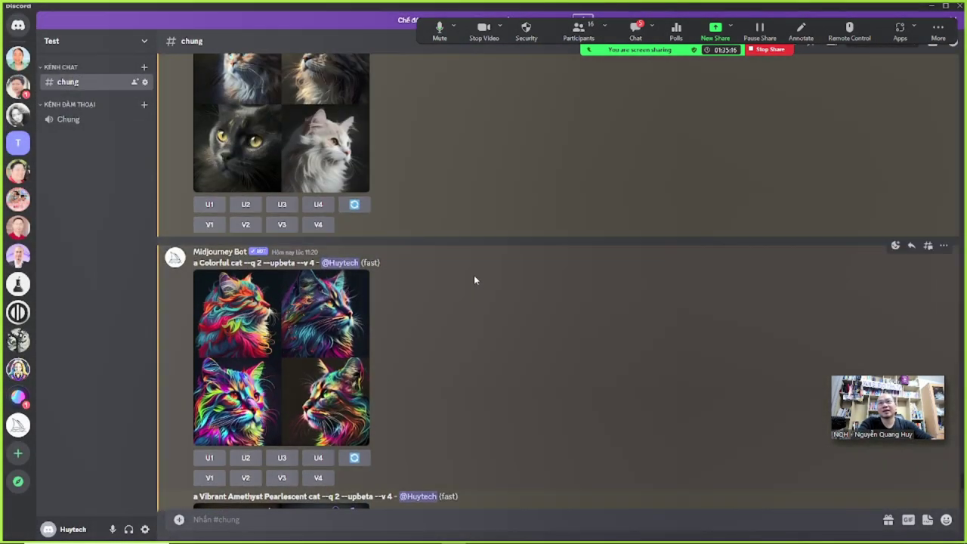
{"action": "scroll", "coordinate": [470, 284], "scroll_direction": "down", "scroll_amount": 7}
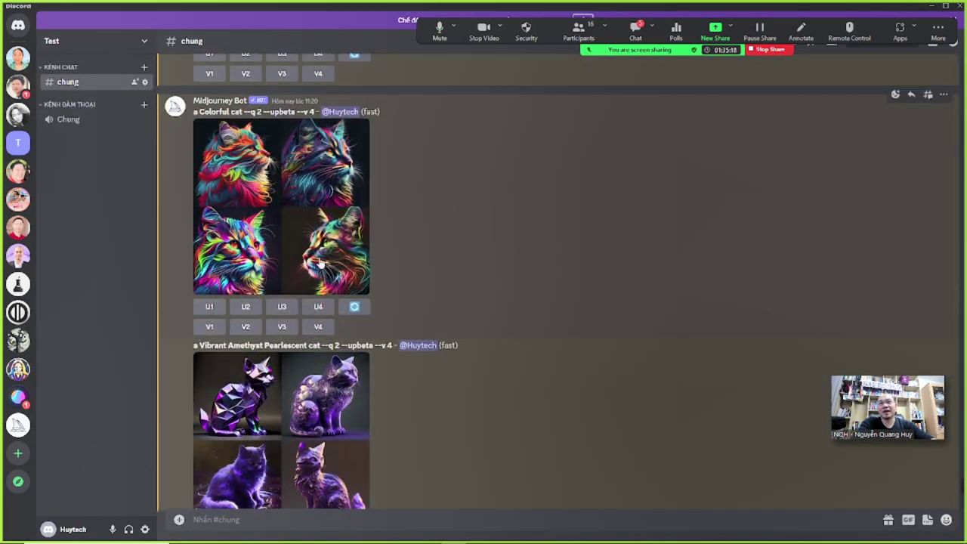
{"action": "scroll", "coordinate": [485, 367], "scroll_direction": "down", "scroll_amount": 3}
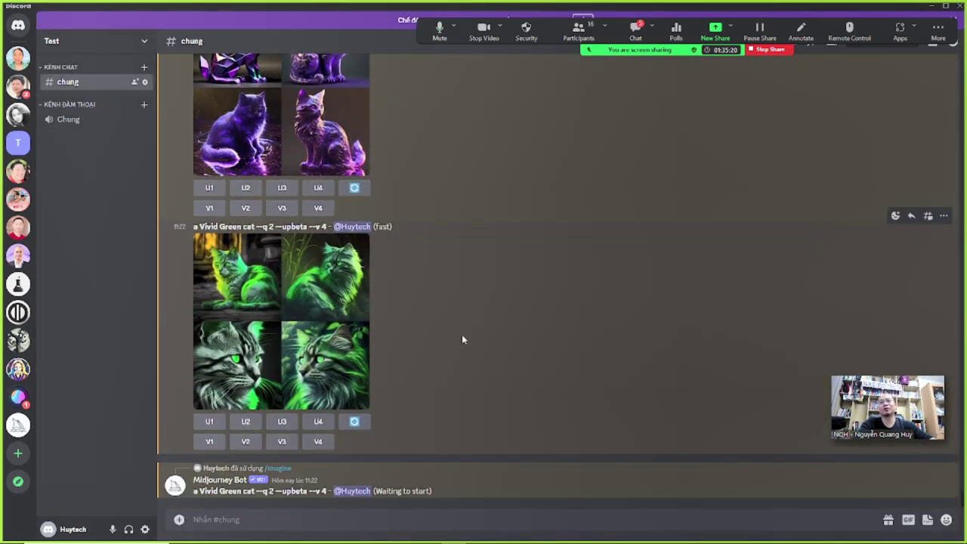
- Switch to Notion in the browser and open the "A-C | Abstract - Changelingcore" page under chapter IV's "11. Aesthetics - Thẩm Mĩ"
{"action": "key", "text": "alt+Tab"}
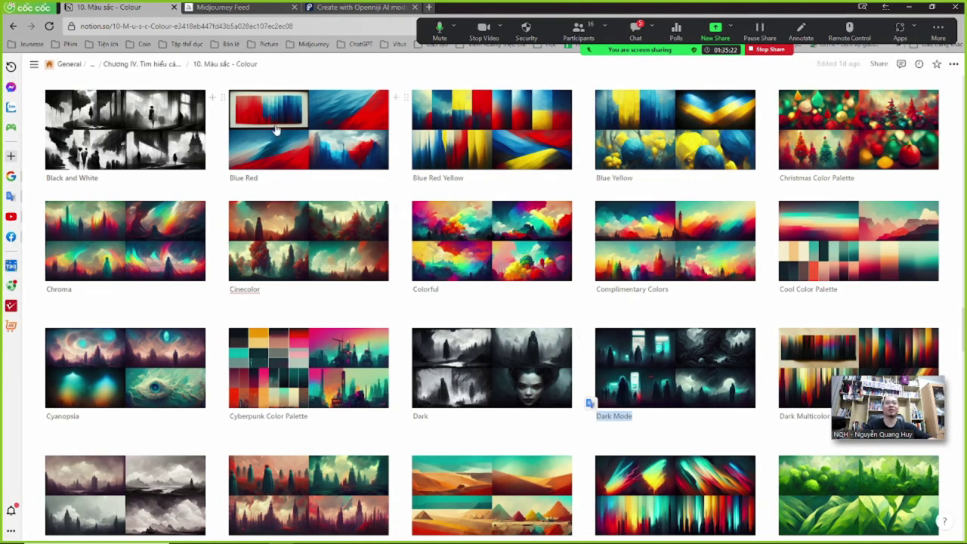
{"action": "left_click_drag", "start_coordinate": [963, 333], "coordinate": [962, 128]}
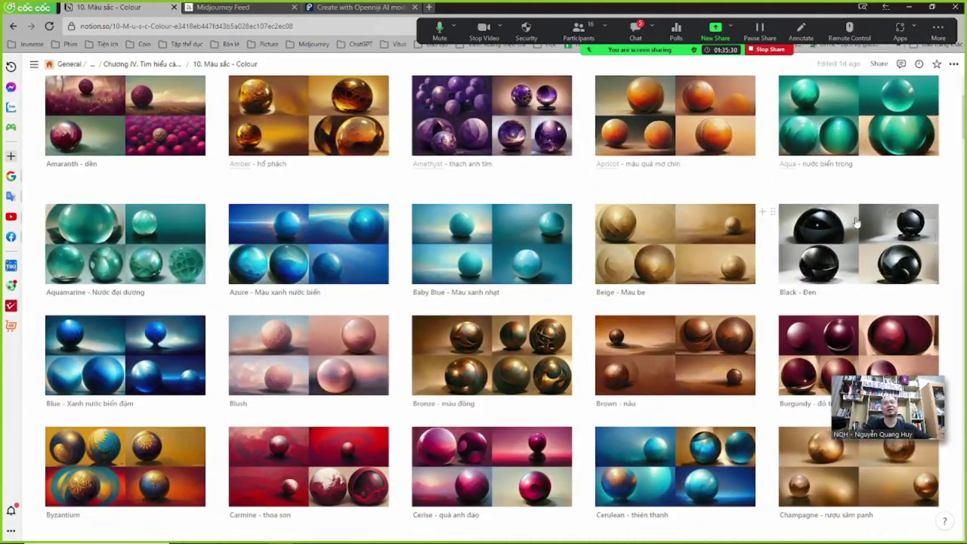
{"action": "left_click", "coordinate": [157, 64]}
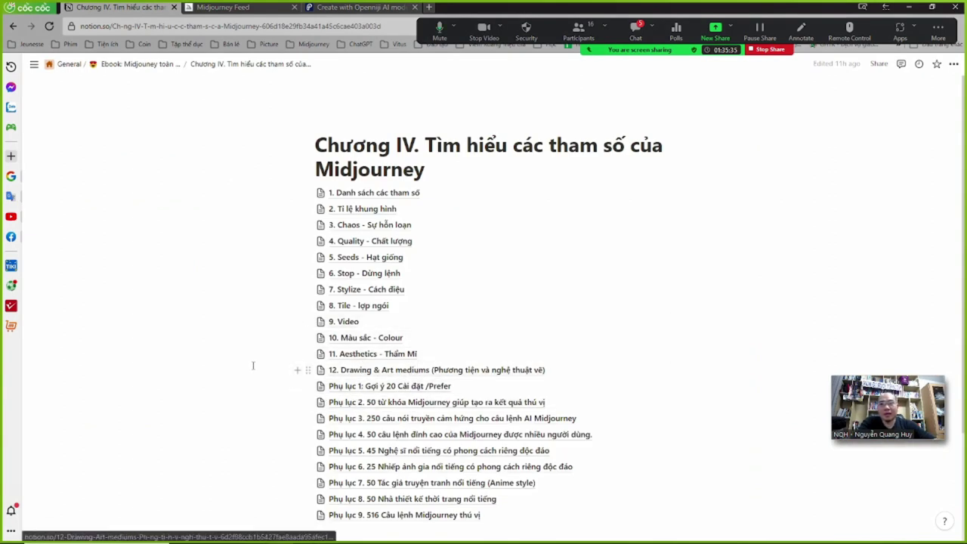
{"action": "left_click", "coordinate": [383, 352]}
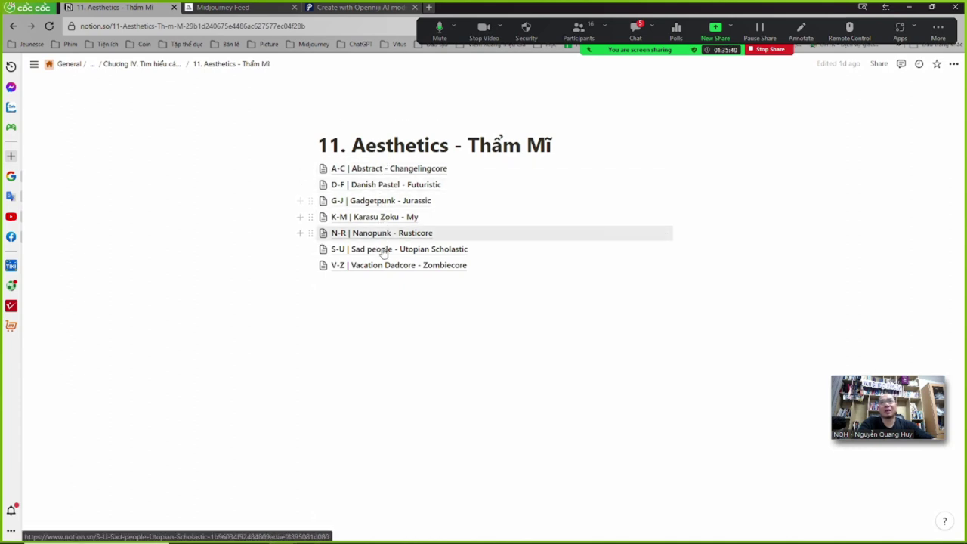
{"action": "left_click", "coordinate": [365, 170]}
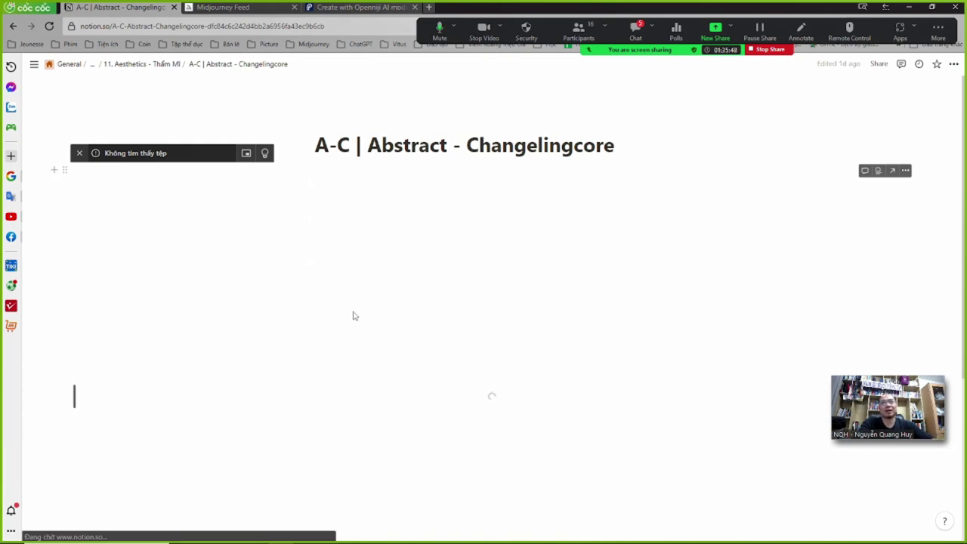
- Examine the aesthetic style keywords and their sample images in the embedded gallery, from Abstract through Americana
{"action": "scroll", "coordinate": [436, 355], "scroll_direction": "down", "scroll_amount": 3}
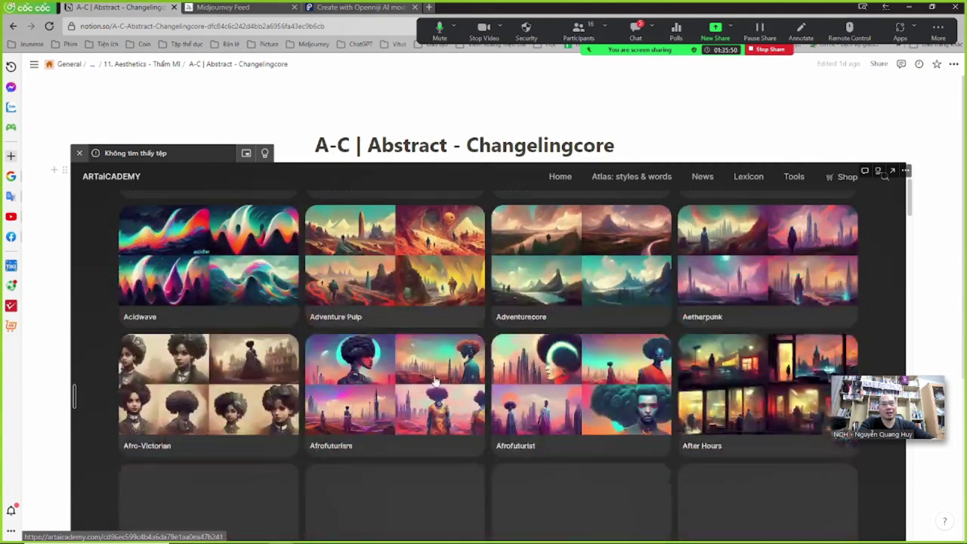
{"action": "scroll", "coordinate": [446, 376], "scroll_direction": "up", "scroll_amount": 1}
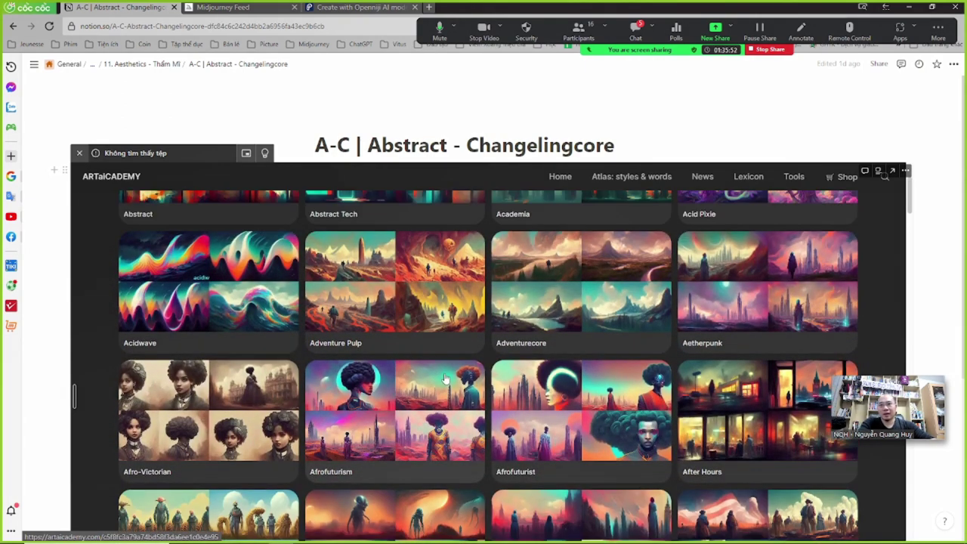
{"action": "scroll", "coordinate": [444, 380], "scroll_direction": "down", "scroll_amount": 2}
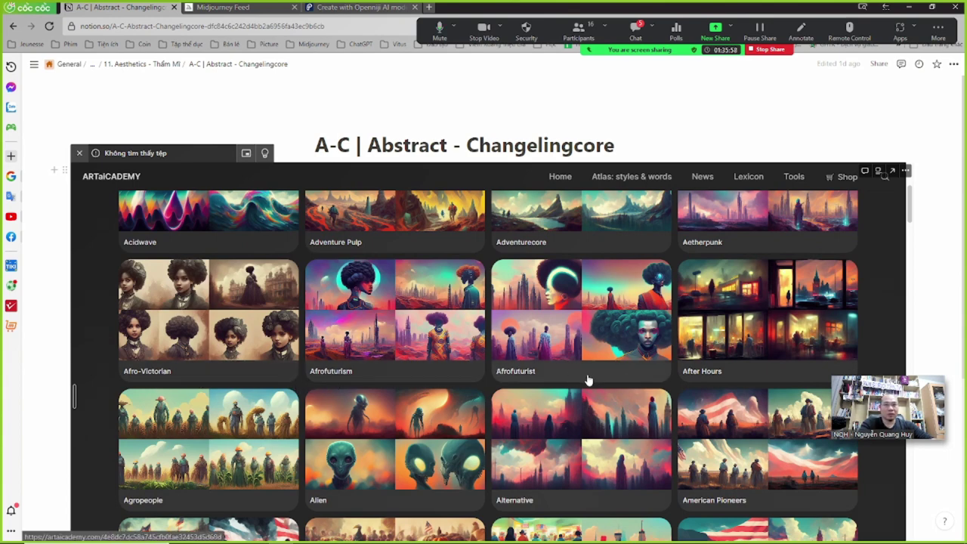
{"action": "scroll", "coordinate": [327, 408], "scroll_direction": "down", "scroll_amount": 1}
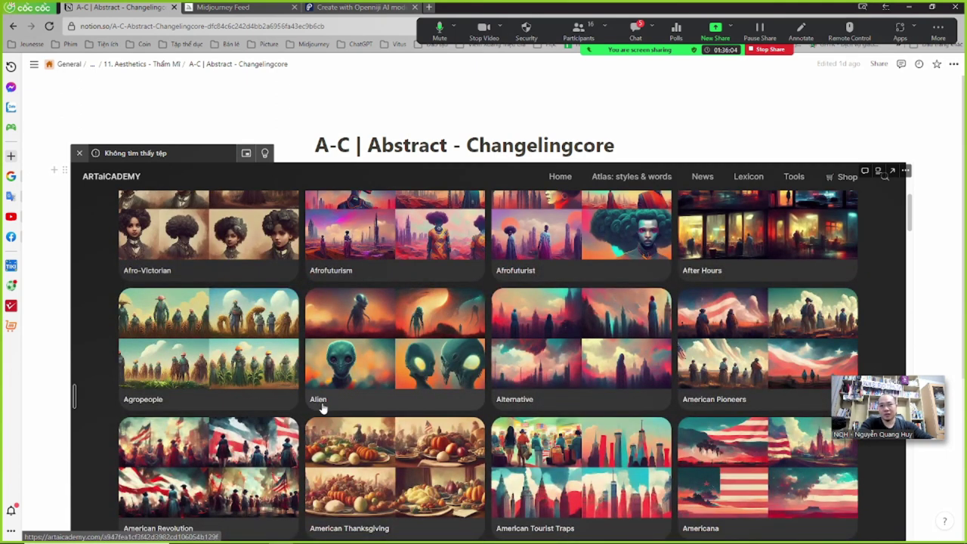
{"action": "scroll", "coordinate": [363, 401], "scroll_direction": "down", "scroll_amount": 2}
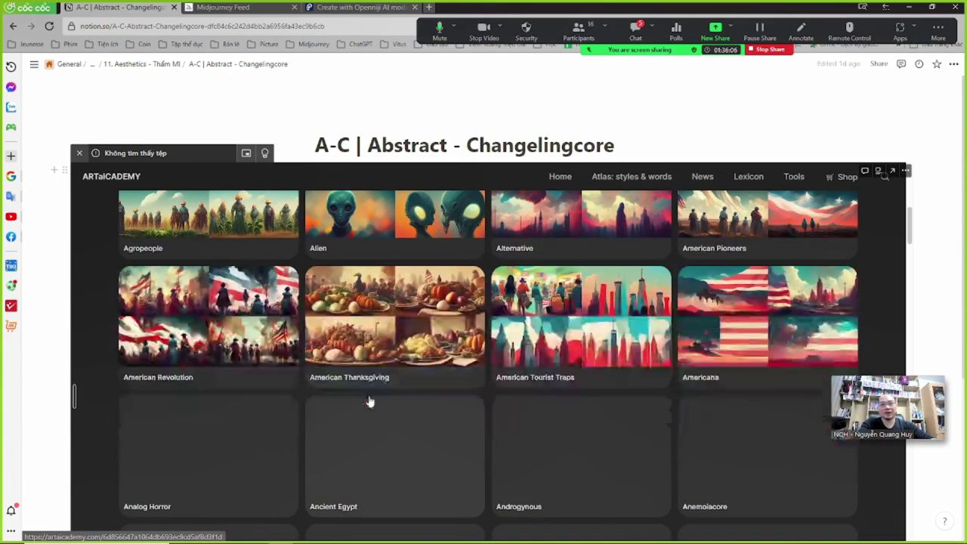
{"action": "scroll", "coordinate": [370, 400], "scroll_direction": "up", "scroll_amount": 1}
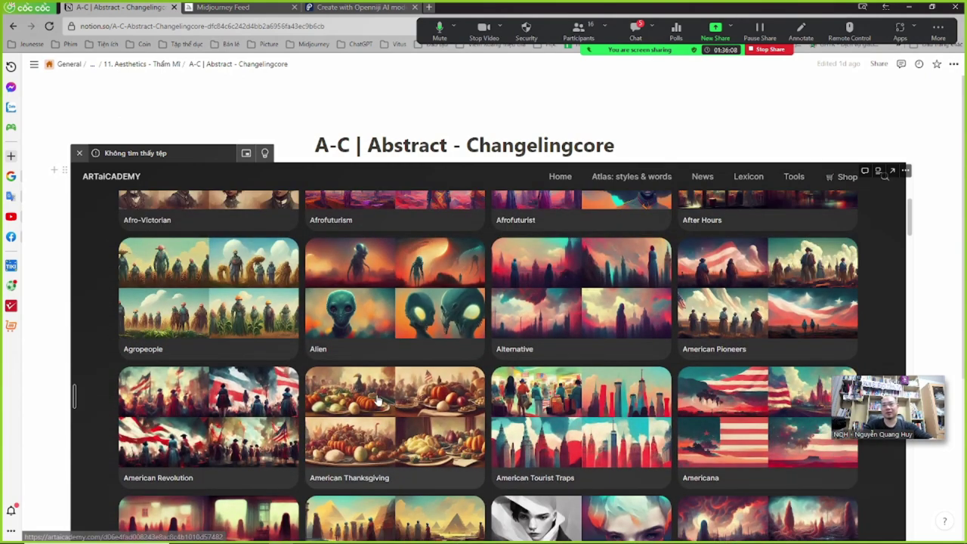
{"action": "scroll", "coordinate": [346, 400], "scroll_direction": "down", "scroll_amount": 2}
{"action": "scroll", "coordinate": [346, 400], "scroll_direction": "up", "scroll_amount": 3}
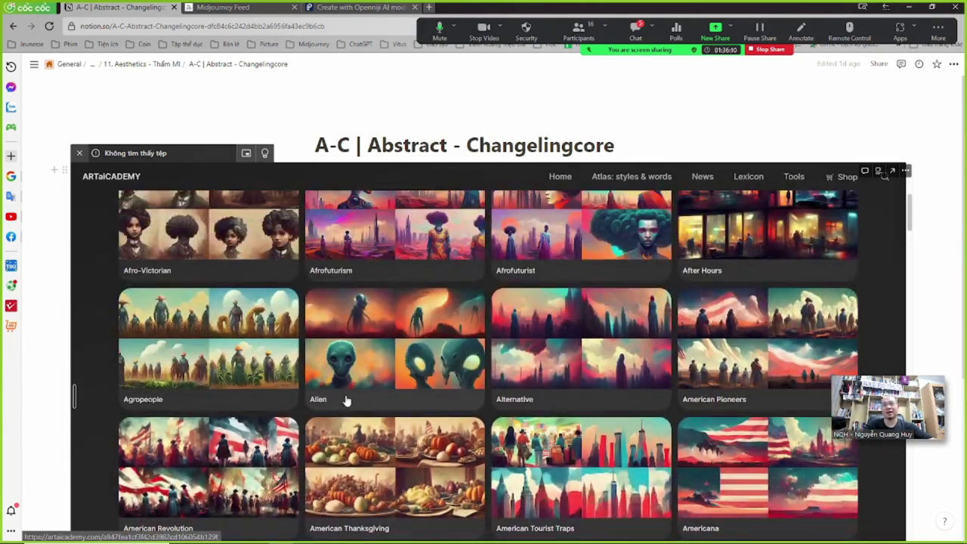
- Switch to Discord and submit a Midjourney /imagine command with the prompt "a alien cat"
{"action": "key", "text": "alt+Tab"}
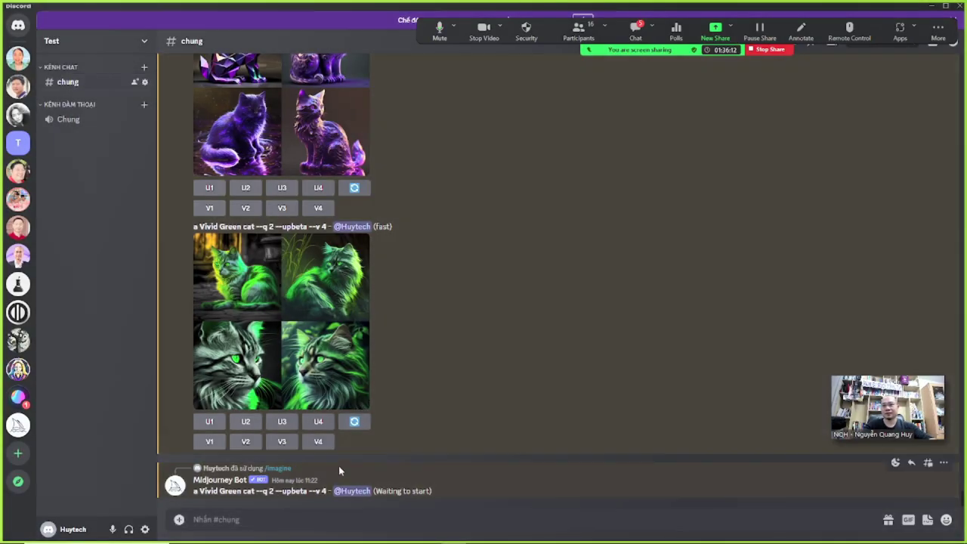
{"action": "type", "text": "/im"}
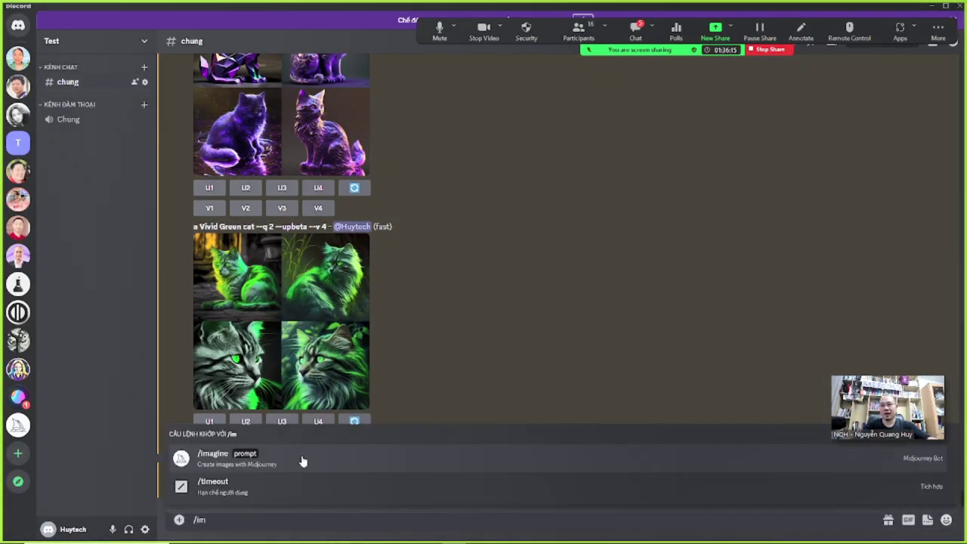
{"action": "left_click", "coordinate": [302, 456]}
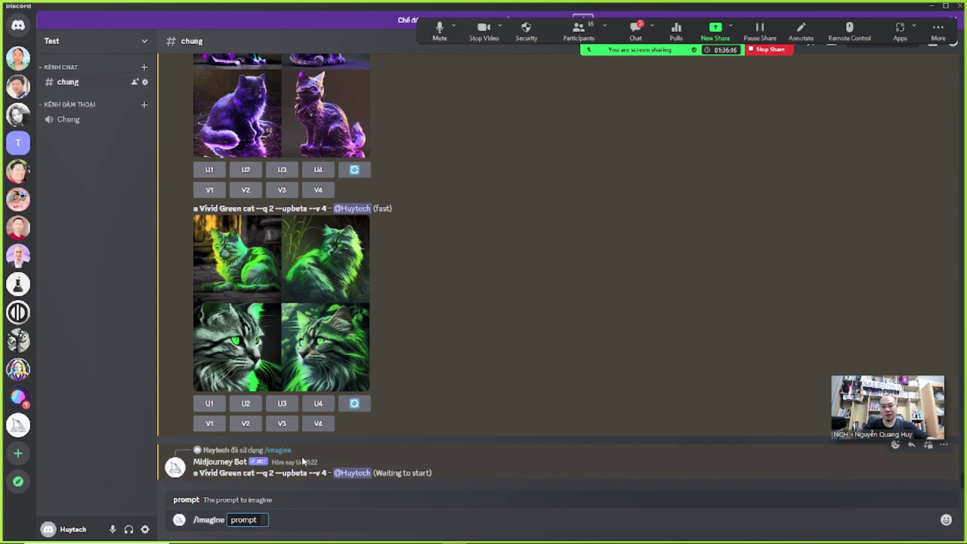
{"action": "type", "text": "a alien cat"}
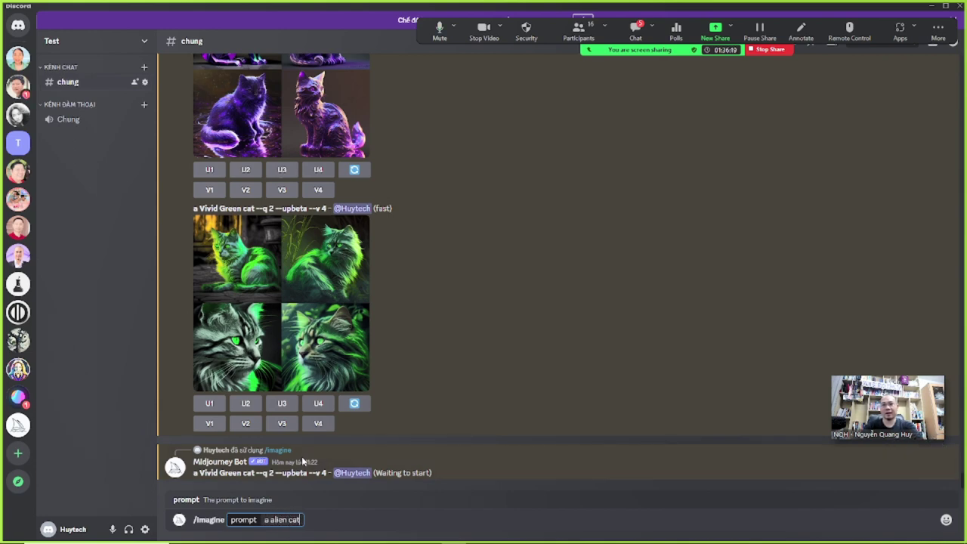
{"action": "key", "text": "Return"}
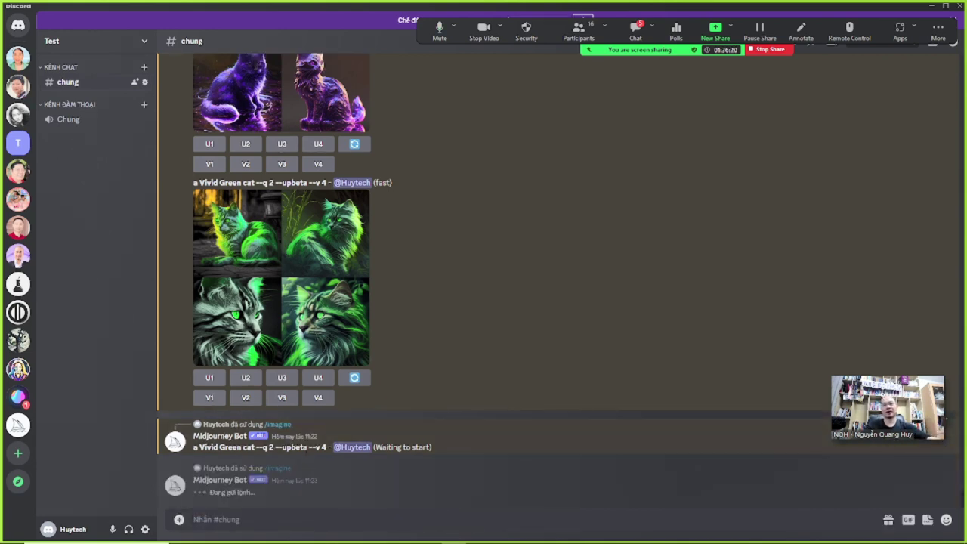
- Switch back to the Notion aesthetics page in the browser and open the Arts and Crafts Movement entry in the embedded gallery
{"action": "key", "text": "alt+Tab"}
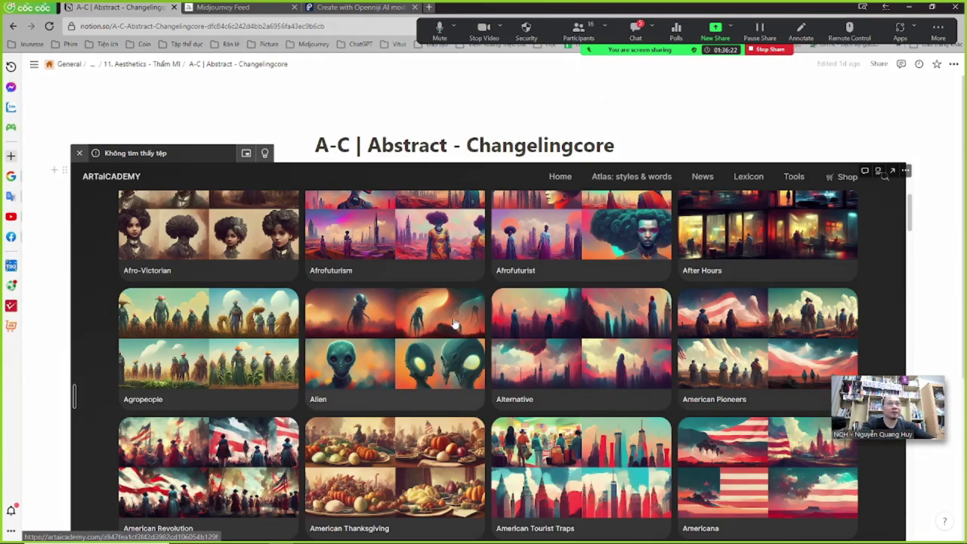
{"action": "scroll", "coordinate": [442, 332], "scroll_direction": "down", "scroll_amount": 2}
{"action": "scroll", "coordinate": [435, 355], "scroll_direction": "down", "scroll_amount": 2}
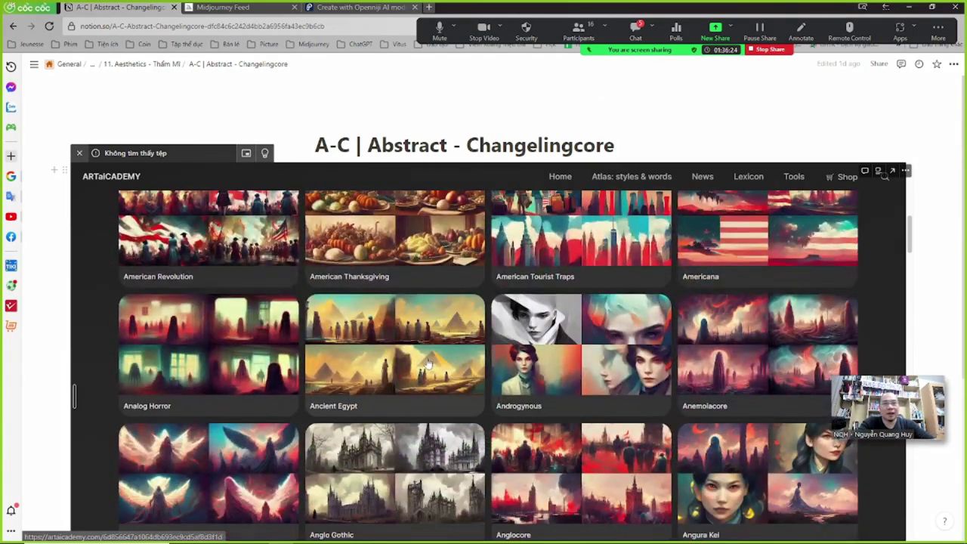
{"action": "scroll", "coordinate": [428, 365], "scroll_direction": "down", "scroll_amount": 2}
{"action": "scroll", "coordinate": [408, 380], "scroll_direction": "down", "scroll_amount": 3}
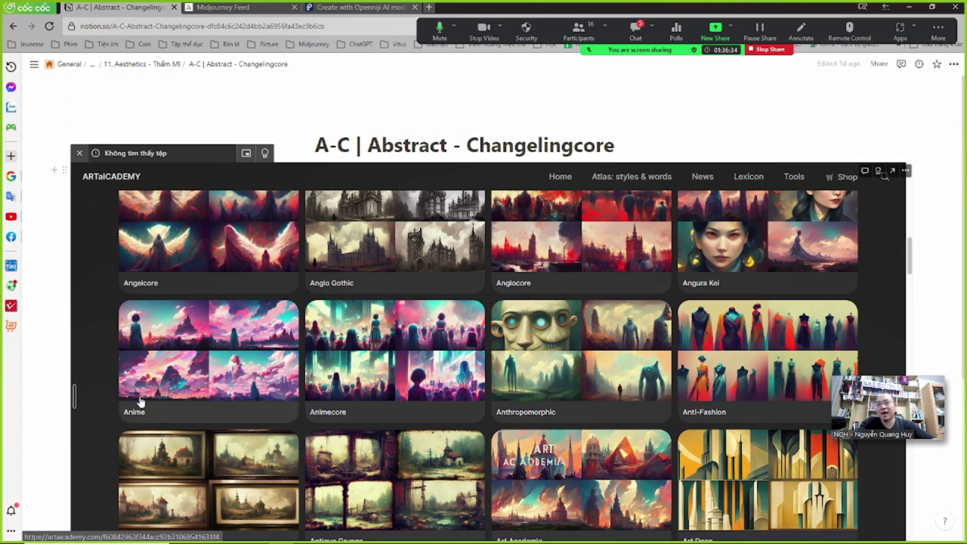
{"action": "scroll", "coordinate": [176, 397], "scroll_direction": "down", "scroll_amount": 1}
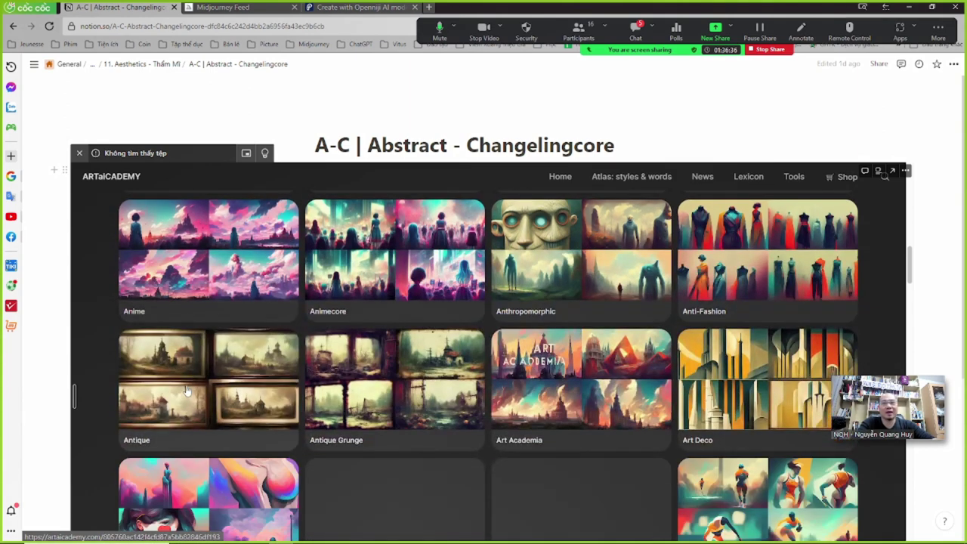
{"action": "scroll", "coordinate": [188, 398], "scroll_direction": "down", "scroll_amount": 2}
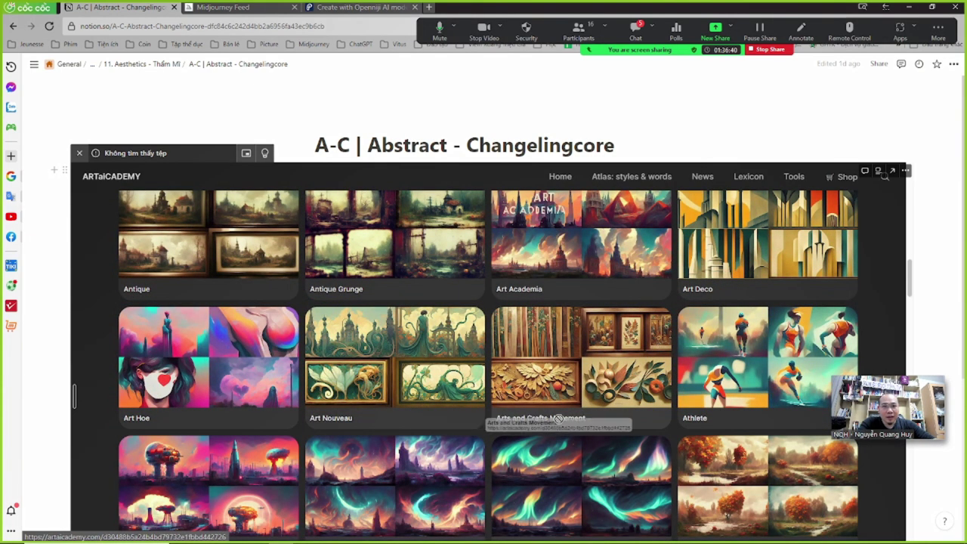
{"action": "left_click", "coordinate": [590, 423]}
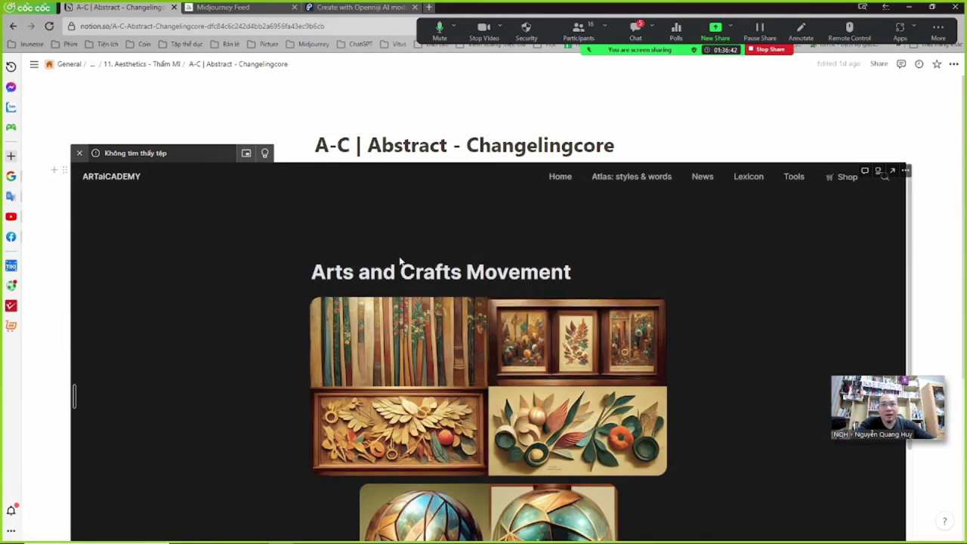
- Select the "Arts and Crafts Movement" heading and examine the sample images shown for that style
{"action": "left_click_drag", "start_coordinate": [303, 279], "coordinate": [576, 274]}
{"action": "scroll", "coordinate": [567, 387], "scroll_direction": "down", "scroll_amount": 4}
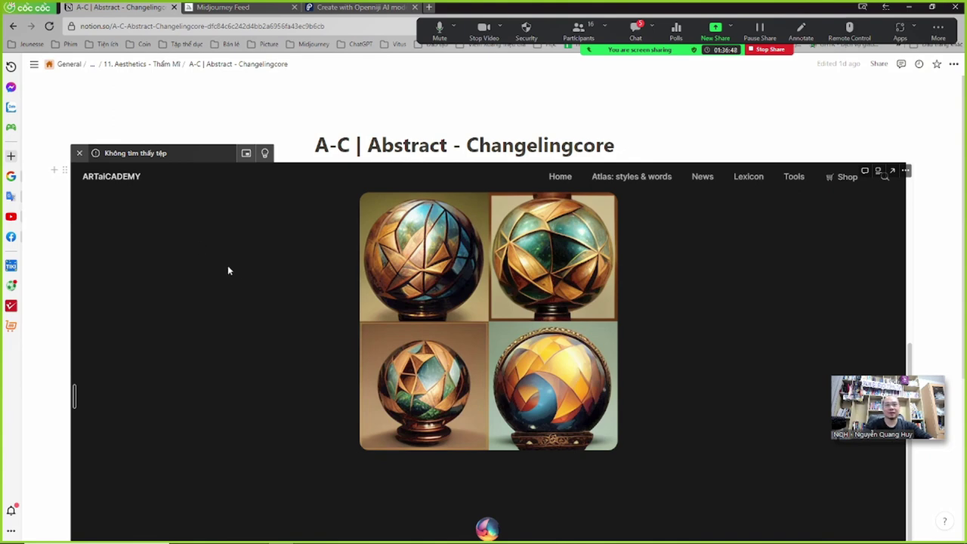
{"action": "scroll", "coordinate": [308, 384], "scroll_direction": "up", "scroll_amount": 4}
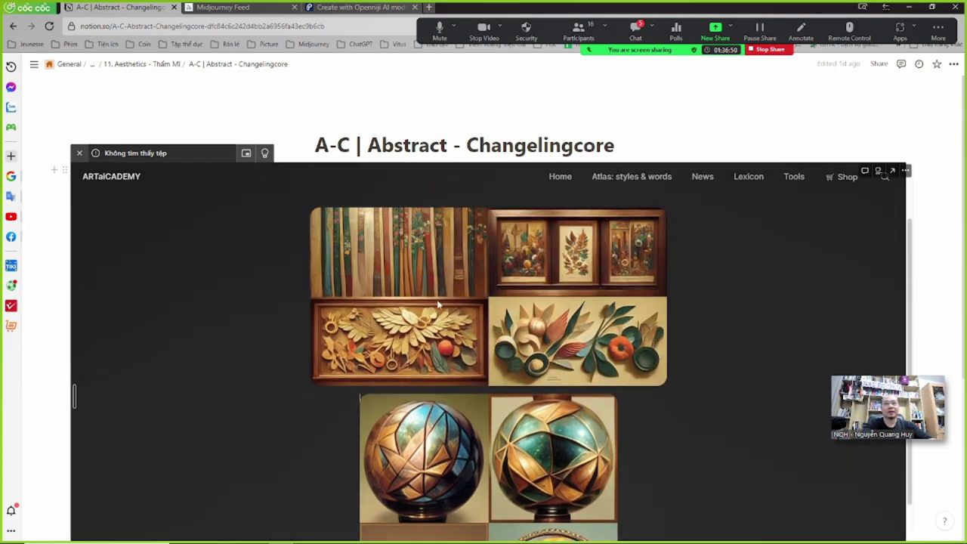
- Copy the "Arts and Crafts Movement" heading, switch to Discord and submit a Midjourney /imagine command with the prompt "a Arts and Crafts Movement cat"
{"action": "left_click_drag", "start_coordinate": [570, 234], "coordinate": [311, 234]}
{"action": "key", "text": "ctrl+c"}
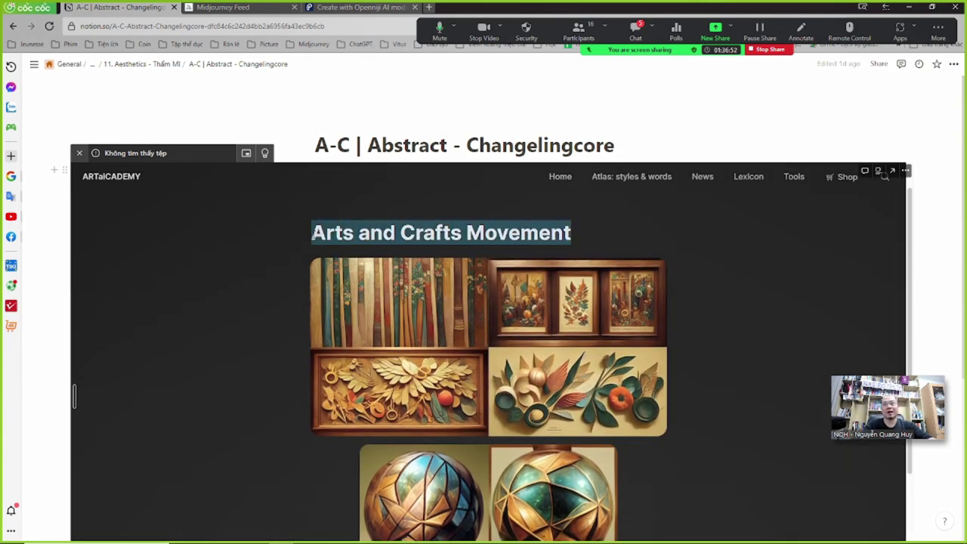
{"action": "key", "text": "alt+Tab"}
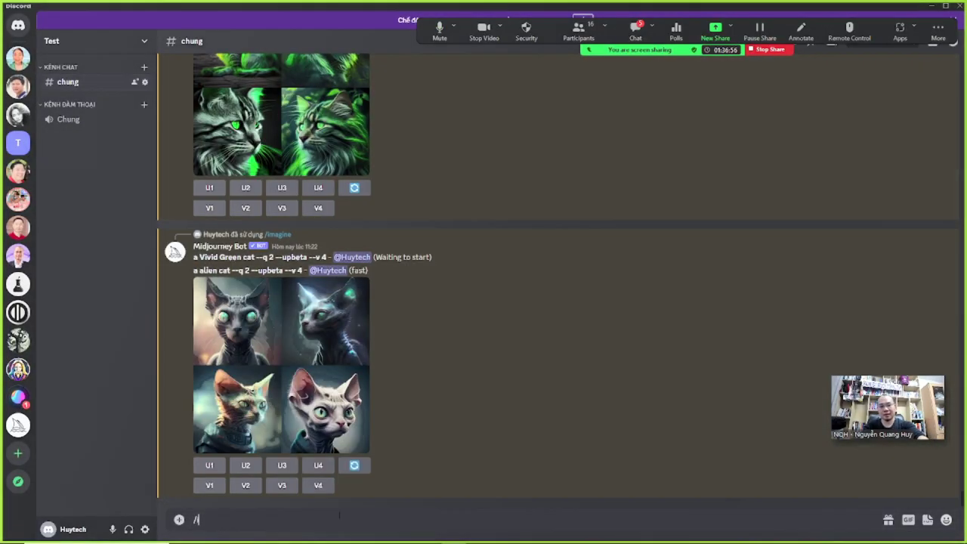
{"action": "type", "text": "/im"}
{"action": "left_click", "coordinate": [295, 469]}
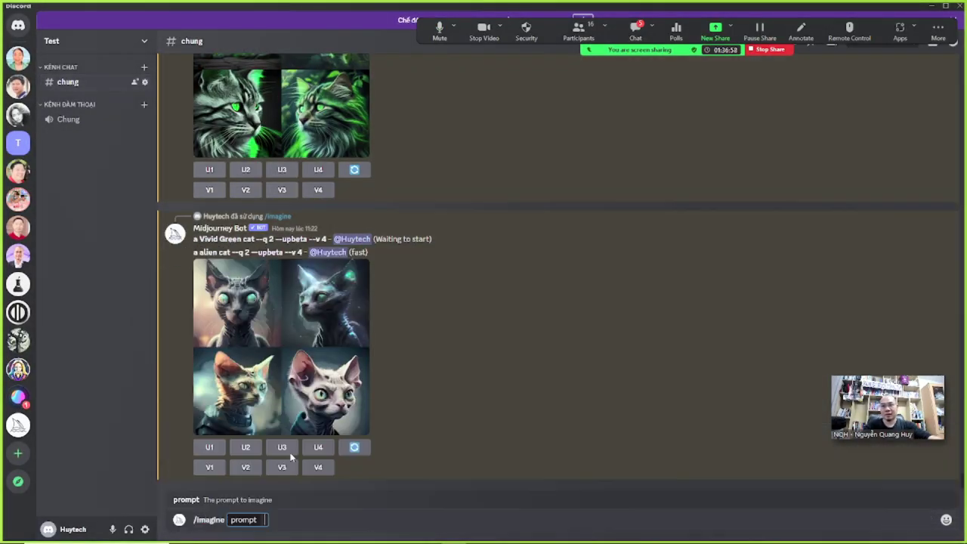
{"action": "type", "text": "a"}
{"action": "key", "text": "ctrl+v"}
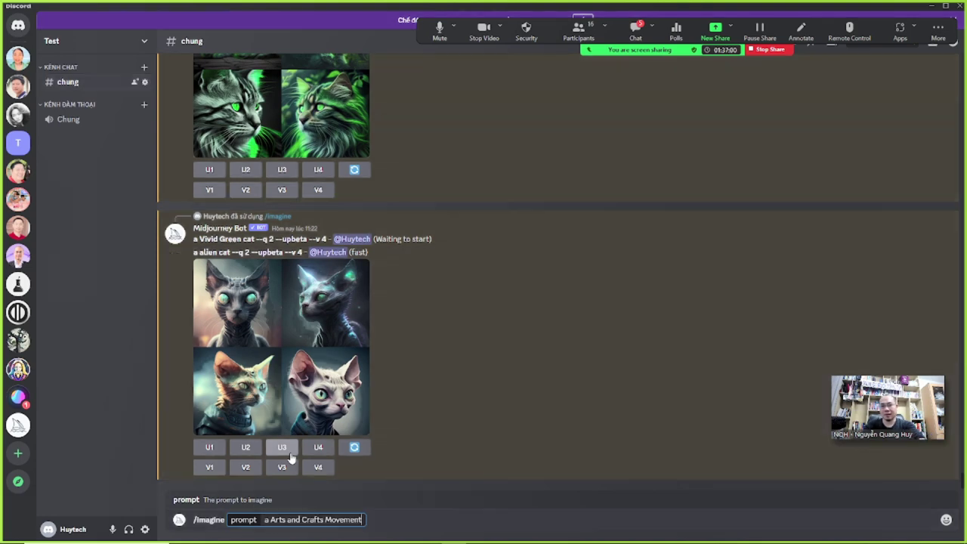
{"action": "type", "text": "cat"}
{"action": "key", "text": "Return"}
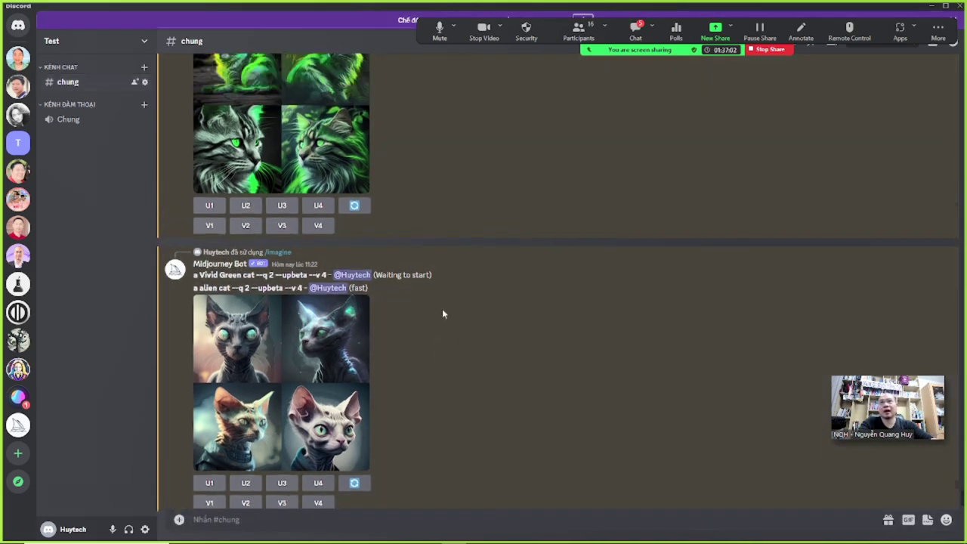
- Examine the alien cat images at enlarged size, close the preview, and highlight the "Vivid Green cat" prompt text above them
{"action": "scroll", "coordinate": [439, 306], "scroll_direction": "up", "scroll_amount": 5}
{"action": "scroll", "coordinate": [439, 336], "scroll_direction": "down", "scroll_amount": 7}
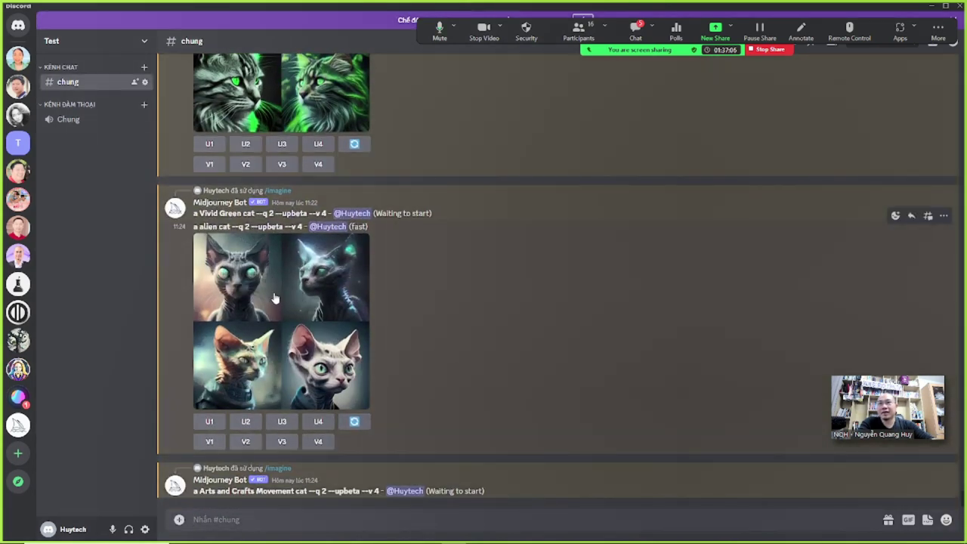
{"action": "left_click", "coordinate": [278, 298]}
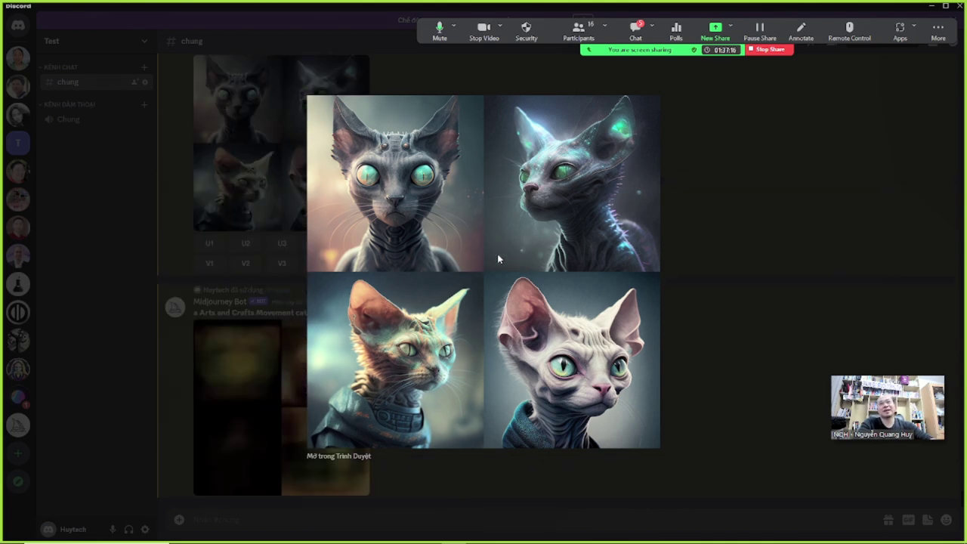
{"action": "left_click", "coordinate": [710, 325]}
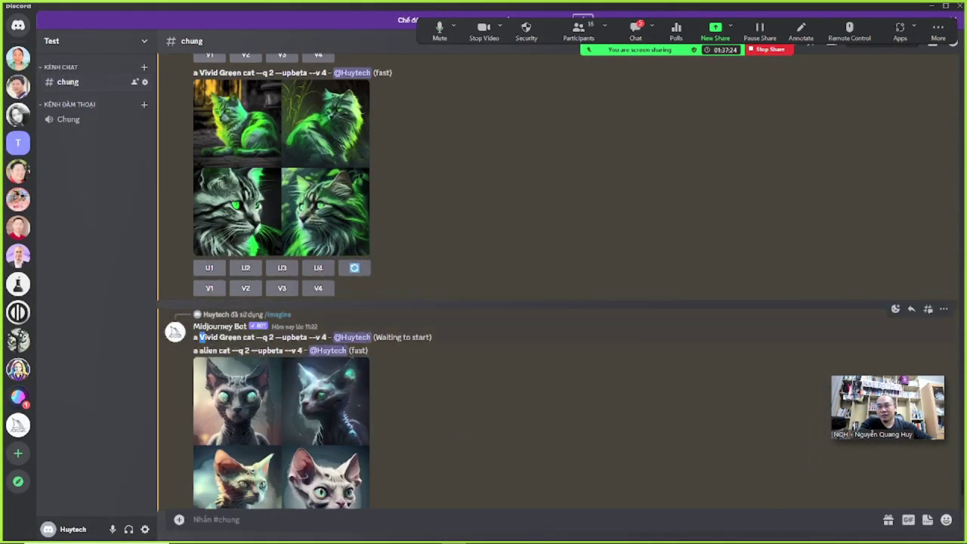
{"action": "left_click_drag", "start_coordinate": [201, 337], "coordinate": [290, 337]}
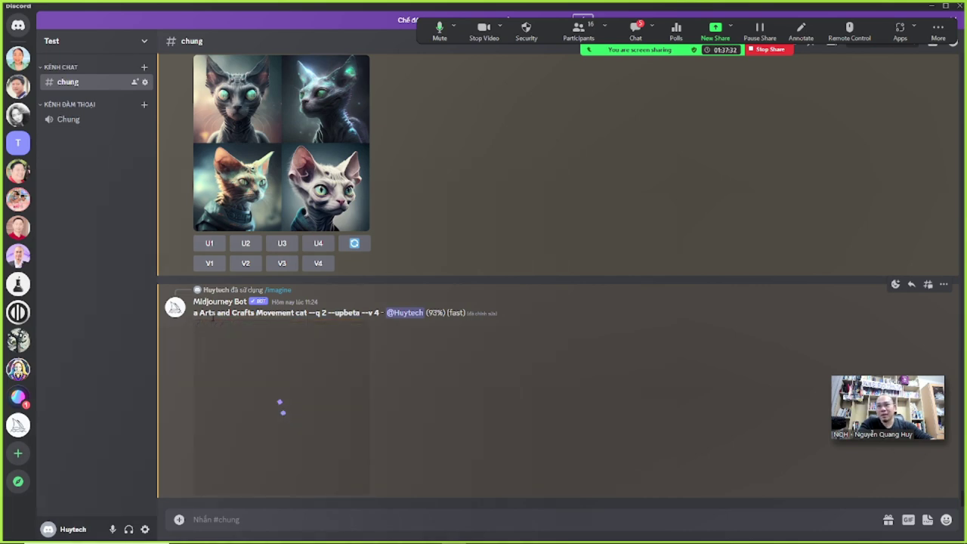
- Highlight the style name in the Arts and Crafts Movement cat prompt and examine its generated images at enlarged size
{"action": "left_click_drag", "start_coordinate": [199, 313], "coordinate": [246, 332]}
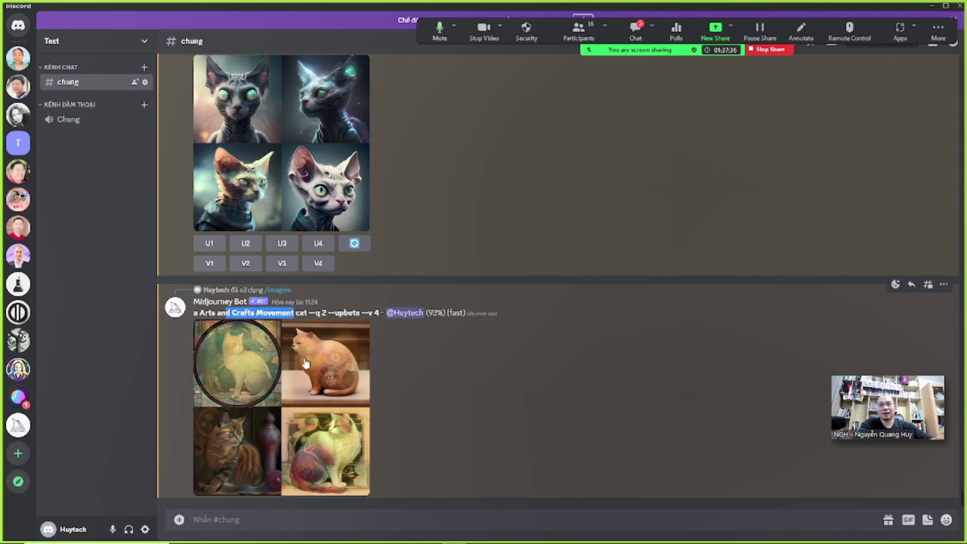
{"action": "left_click", "coordinate": [458, 371]}
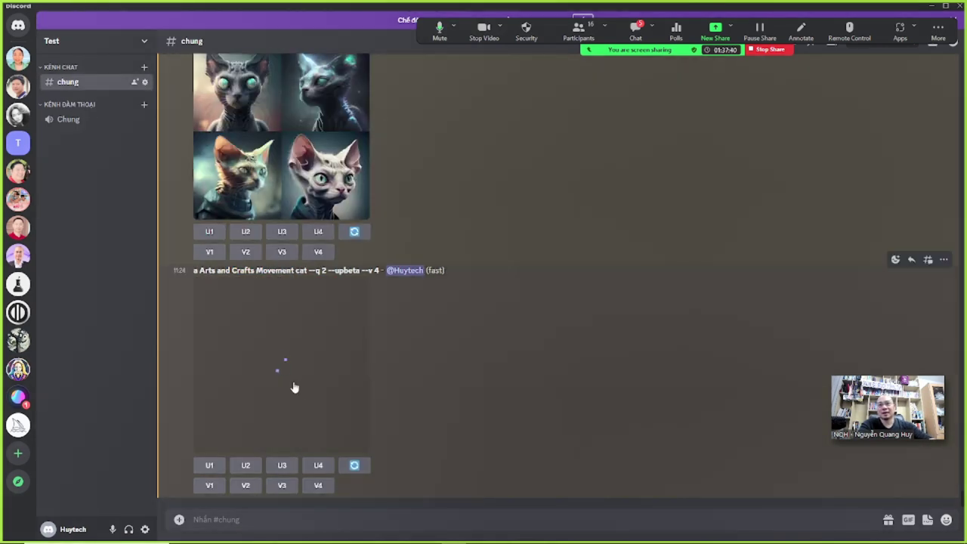
{"action": "left_click", "coordinate": [287, 372]}
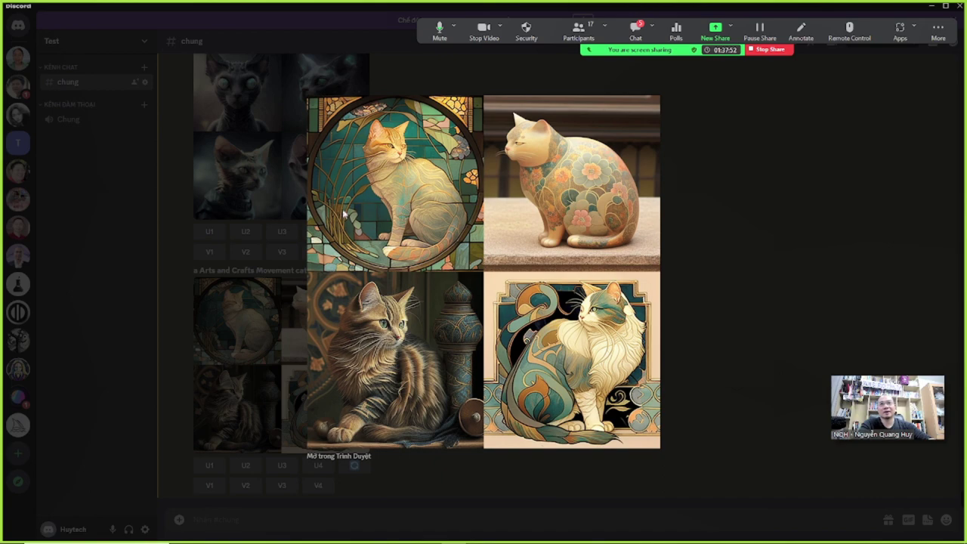
{"action": "left_click", "coordinate": [729, 300]}
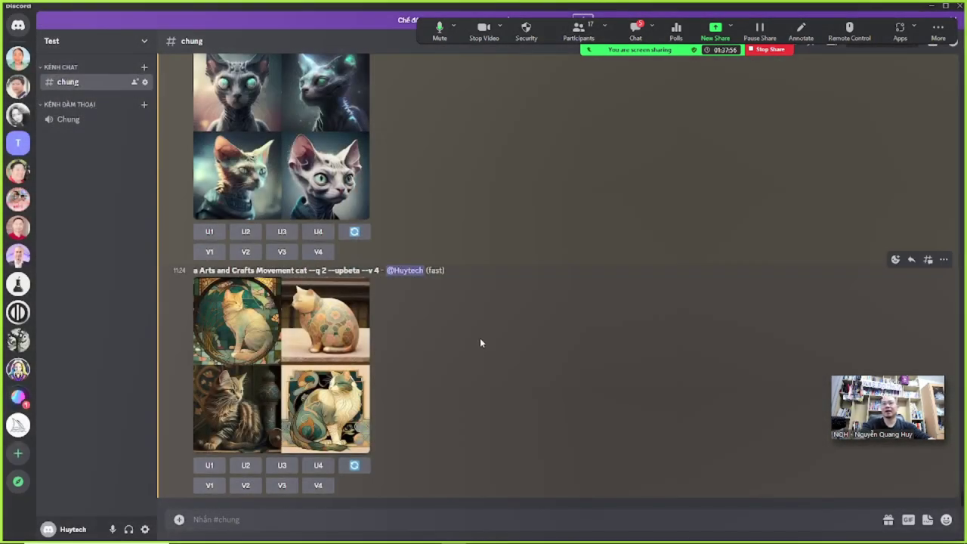
{"action": "scroll", "coordinate": [479, 343], "scroll_direction": "up", "scroll_amount": 5}
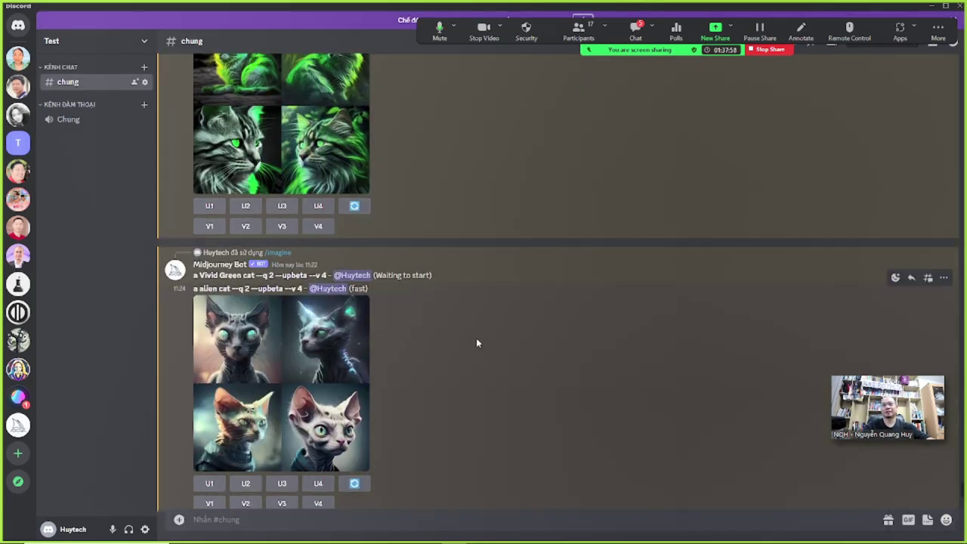
- Switch back to the browser, open the "D-F | Danish Pastel - Futuristic" page from the Aesthetics list, and highlight its gallery title
{"action": "key", "text": "alt+Tab"}
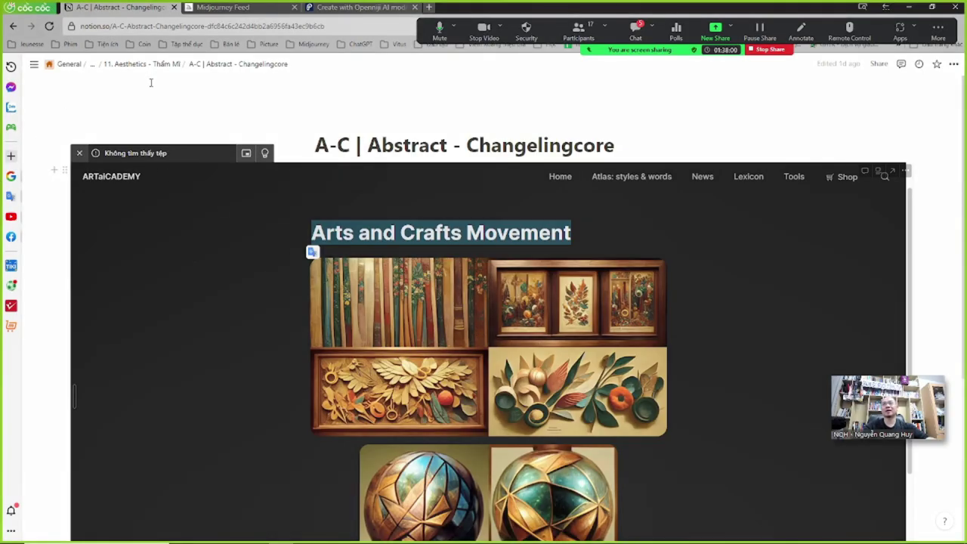
{"action": "left_click", "coordinate": [154, 65]}
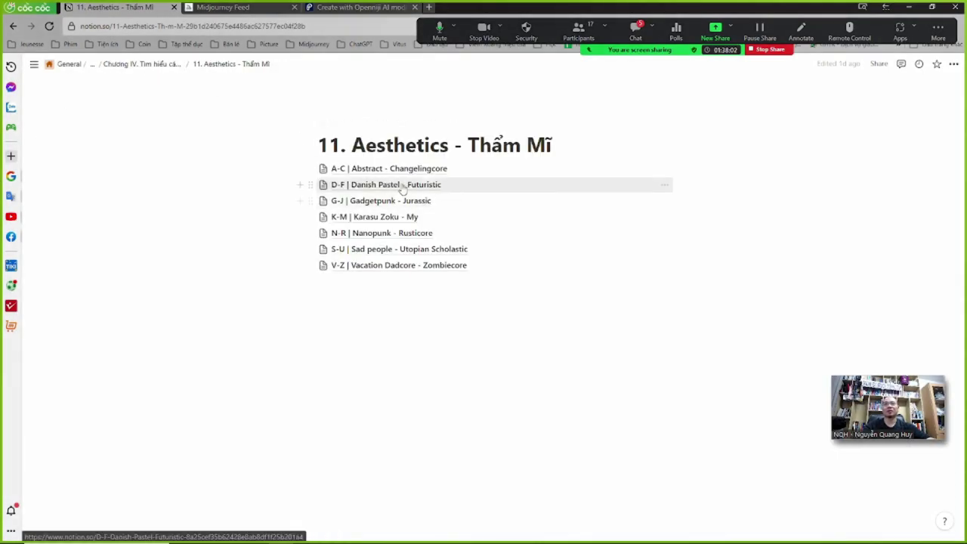
{"action": "left_click", "coordinate": [399, 186]}
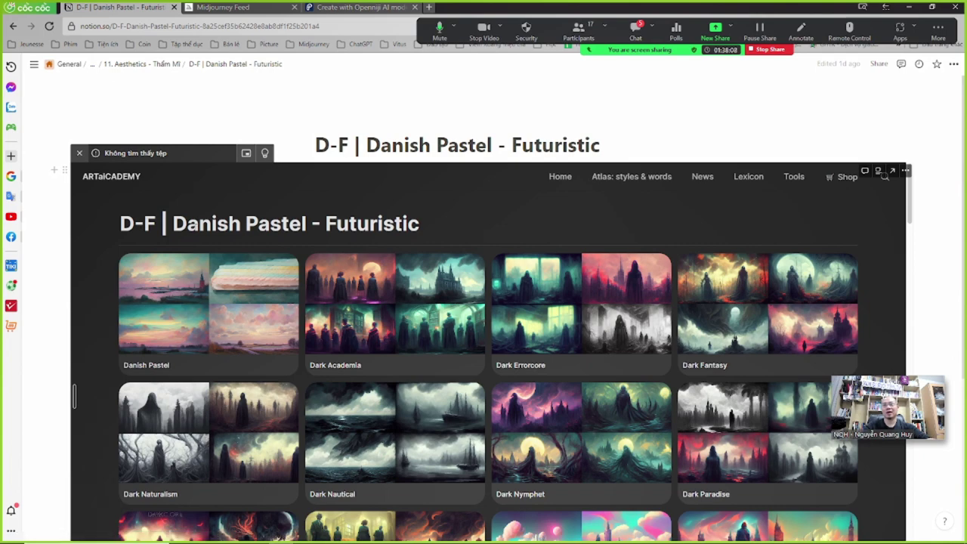
{"action": "left_click_drag", "start_coordinate": [173, 224], "coordinate": [419, 224]}
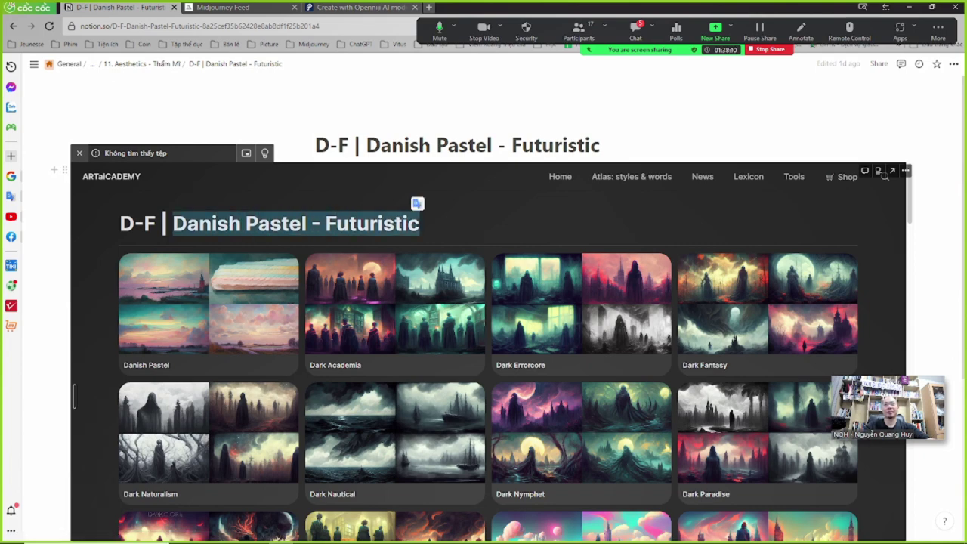
- Examine the style keywords and sample images in the embedded D-F gallery, from Dark Naturalism through Existentialism
{"action": "scroll", "coordinate": [392, 356], "scroll_direction": "down", "scroll_amount": 4}
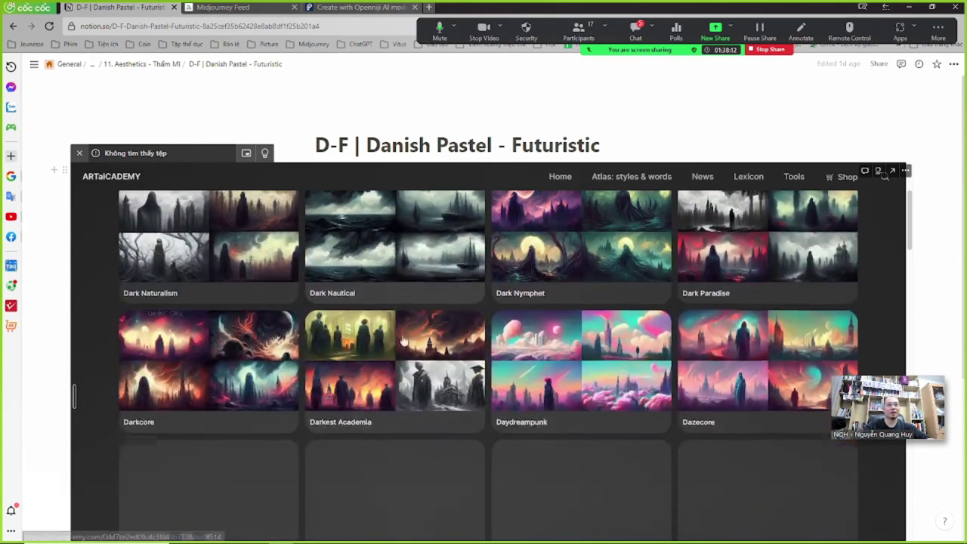
{"action": "scroll", "coordinate": [392, 357], "scroll_direction": "up", "scroll_amount": 1}
{"action": "scroll", "coordinate": [385, 358], "scroll_direction": "down", "scroll_amount": 3}
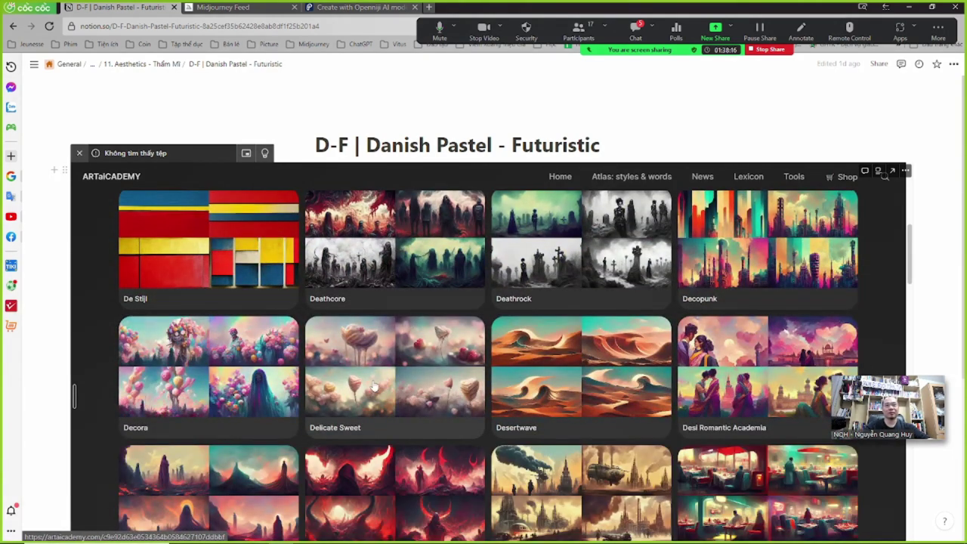
{"action": "scroll", "coordinate": [373, 387], "scroll_direction": "down", "scroll_amount": 4}
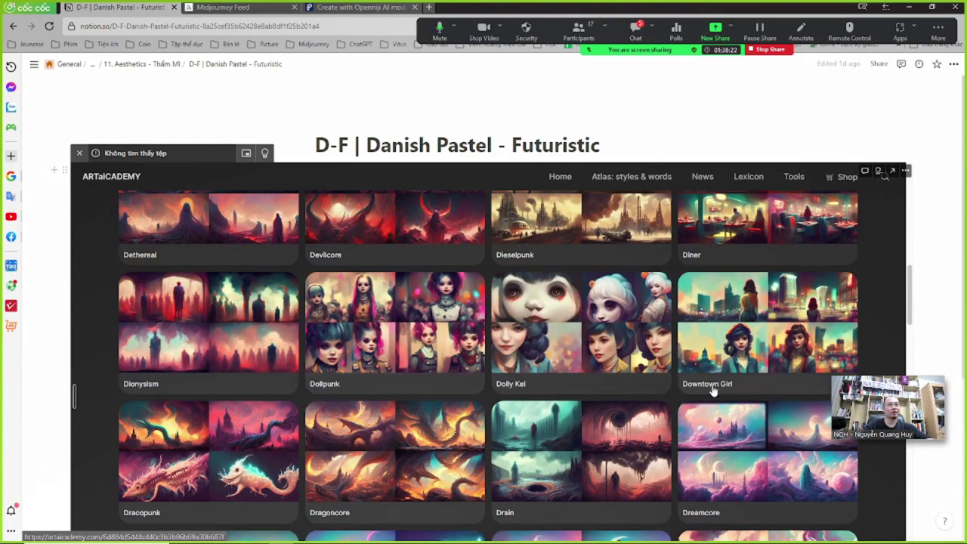
{"action": "scroll", "coordinate": [724, 394], "scroll_direction": "down", "scroll_amount": 2}
{"action": "scroll", "coordinate": [703, 347], "scroll_direction": "up", "scroll_amount": 2}
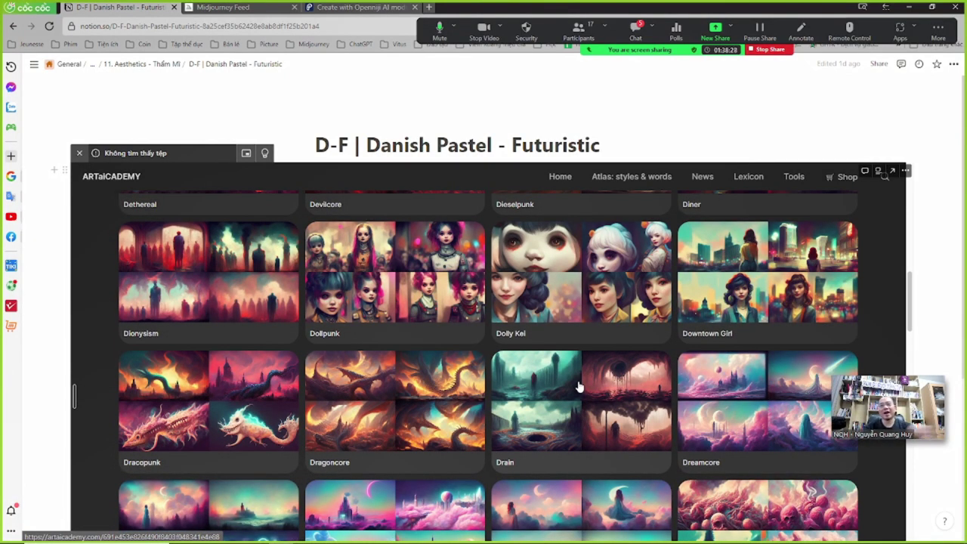
{"action": "scroll", "coordinate": [544, 382], "scroll_direction": "down", "scroll_amount": 2}
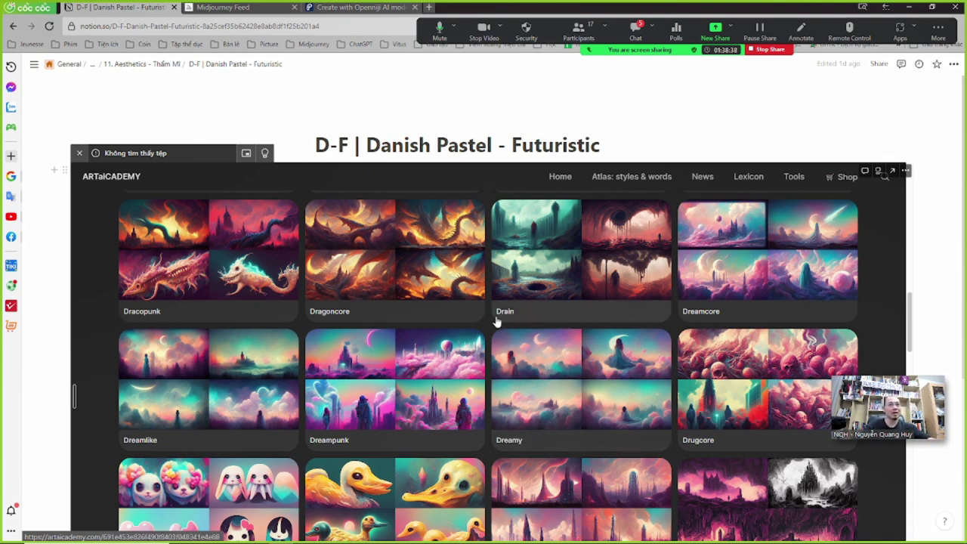
{"action": "scroll", "coordinate": [363, 397], "scroll_direction": "down", "scroll_amount": 2}
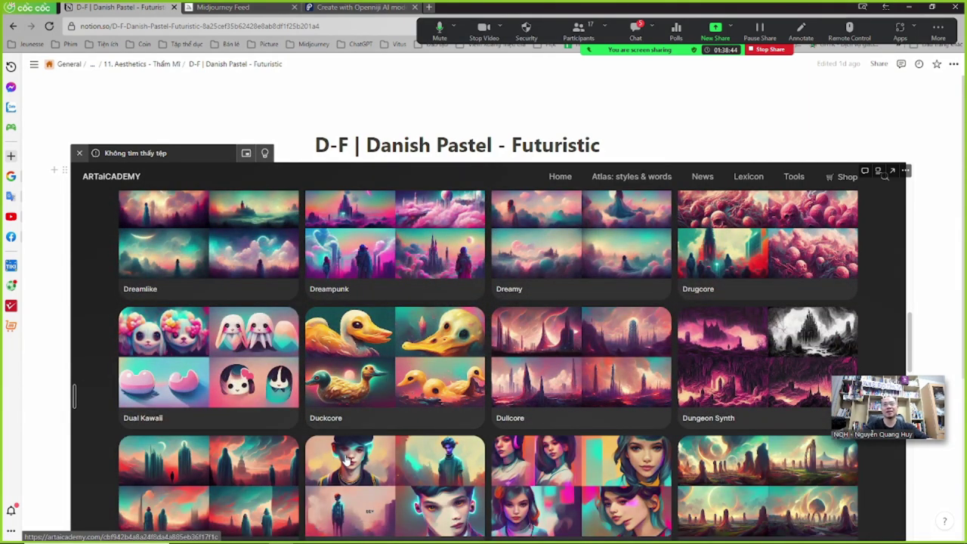
{"action": "scroll", "coordinate": [346, 459], "scroll_direction": "down", "scroll_amount": 1}
{"action": "scroll", "coordinate": [346, 459], "scroll_direction": "down", "scroll_amount": 2}
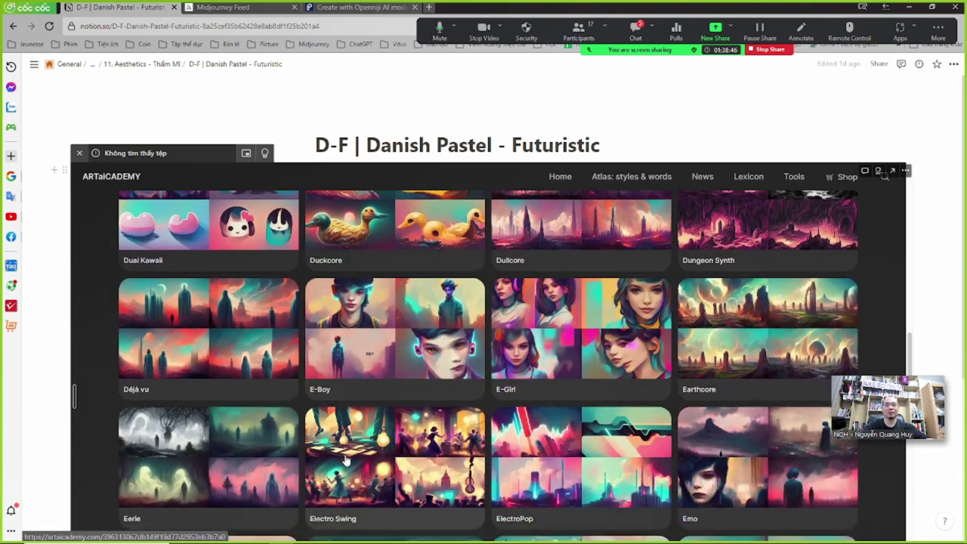
{"action": "scroll", "coordinate": [346, 458], "scroll_direction": "down", "scroll_amount": 2}
{"action": "scroll", "coordinate": [366, 457], "scroll_direction": "down", "scroll_amount": 2}
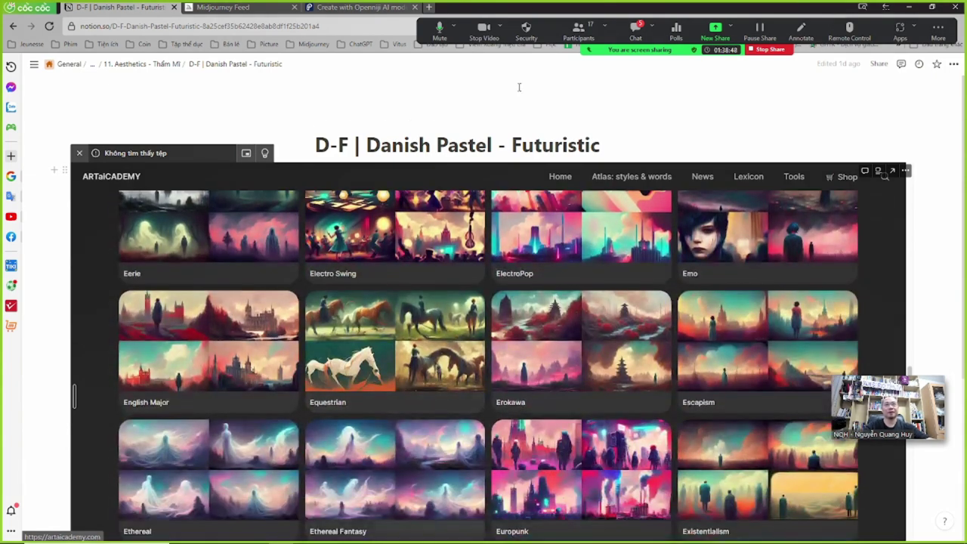
- Check the meeting's participant list, close it, and hide the floating meeting controls
{"action": "left_click", "coordinate": [578, 31]}
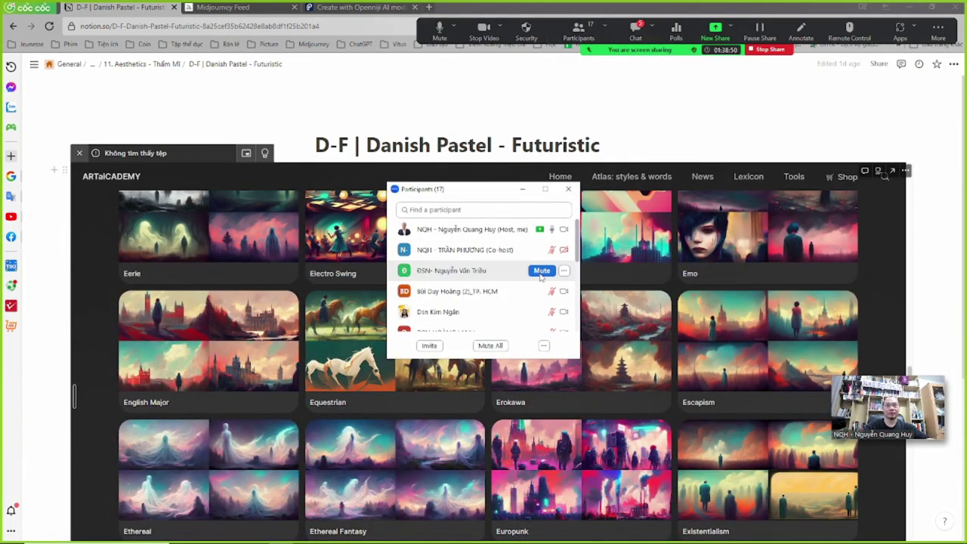
{"action": "left_click", "coordinate": [568, 188]}
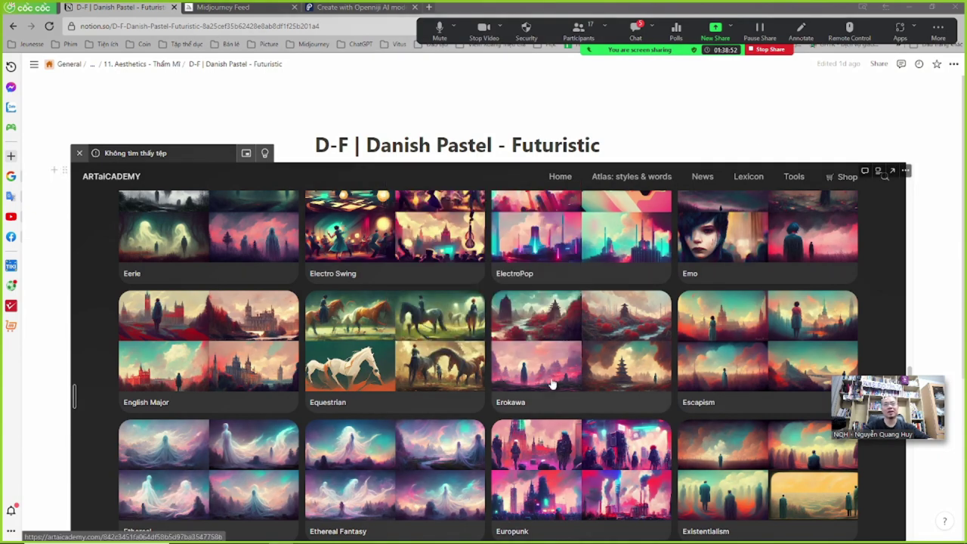
{"action": "scroll", "coordinate": [550, 373], "scroll_direction": "down", "scroll_amount": 2}
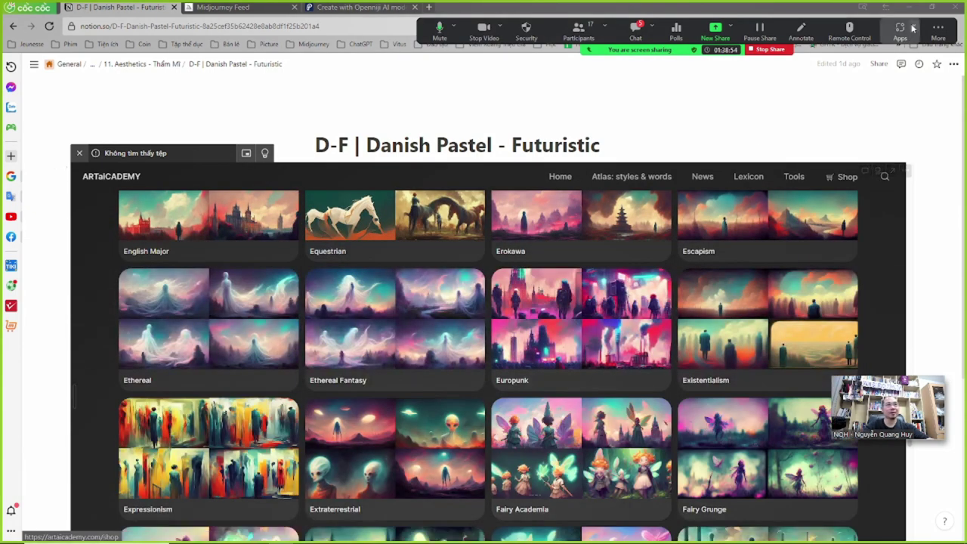
{"action": "left_click", "coordinate": [938, 32]}
{"action": "left_click", "coordinate": [871, 226]}
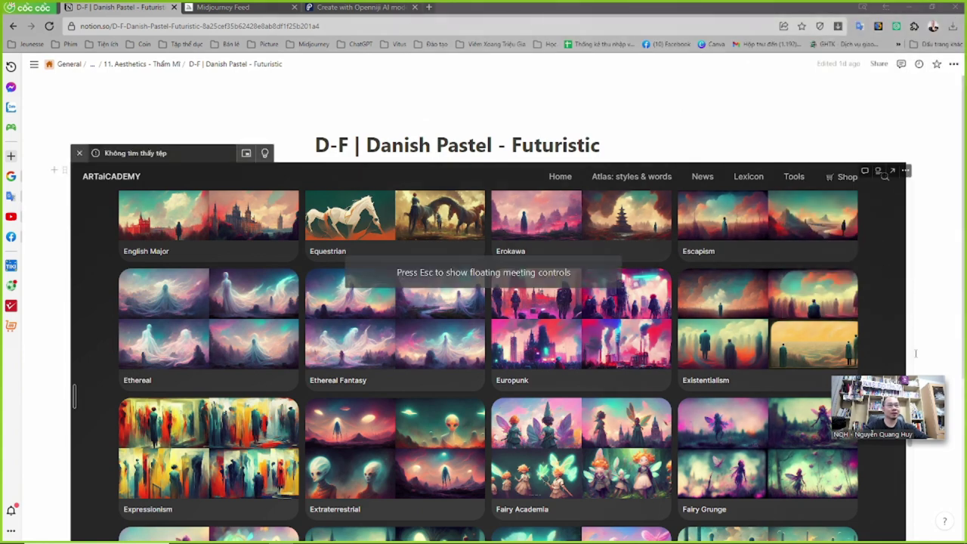
- Open the Fairy Academia entry in the embedded gallery and select its heading text
{"action": "scroll", "coordinate": [533, 342], "scroll_direction": "down", "scroll_amount": 3}
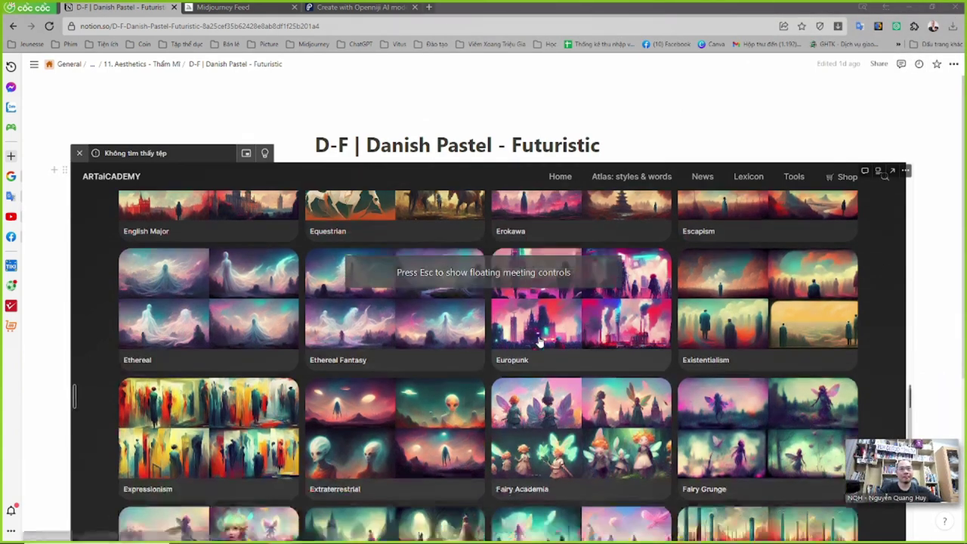
{"action": "scroll", "coordinate": [548, 378], "scroll_direction": "up", "scroll_amount": 1}
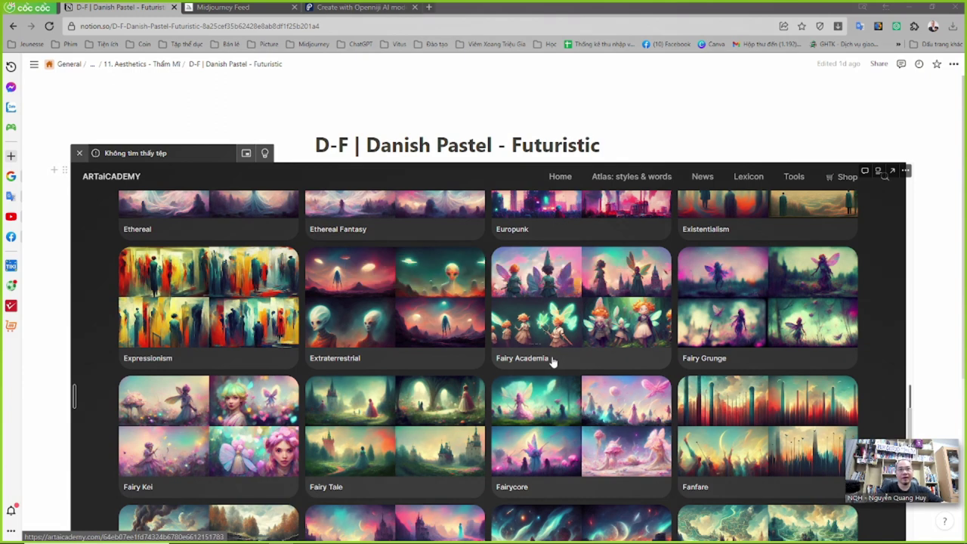
{"action": "left_click", "coordinate": [554, 362]}
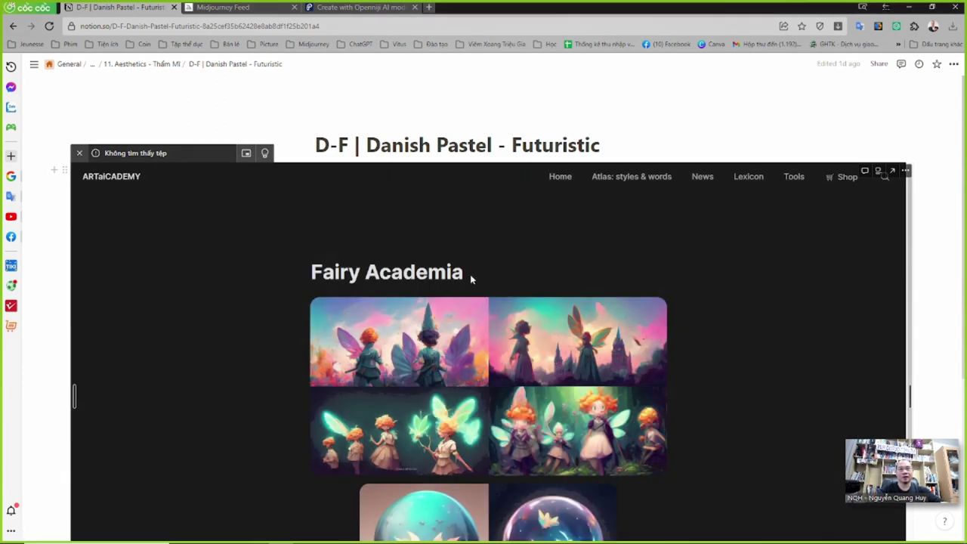
{"action": "left_click_drag", "start_coordinate": [468, 269], "coordinate": [309, 273]}
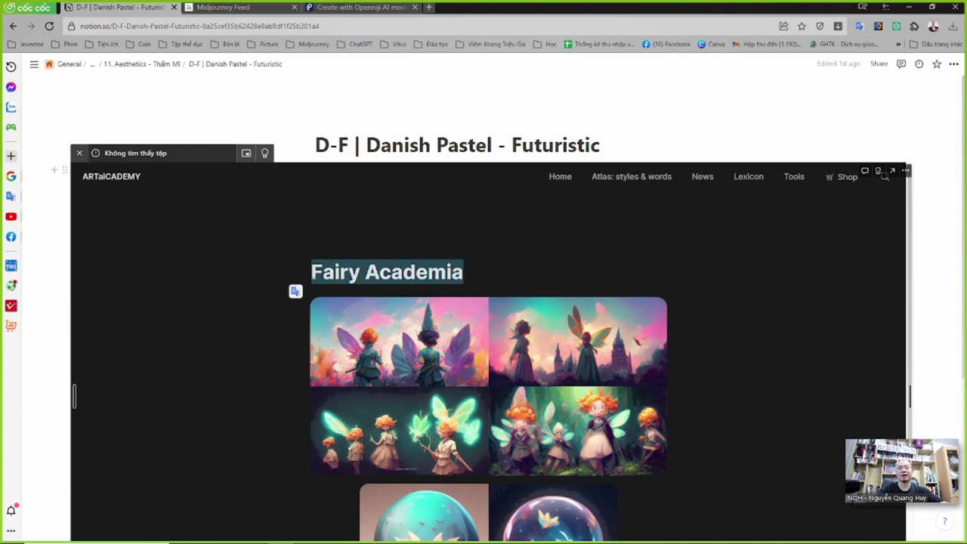
{"action": "double_click", "coordinate": [560, 142]}
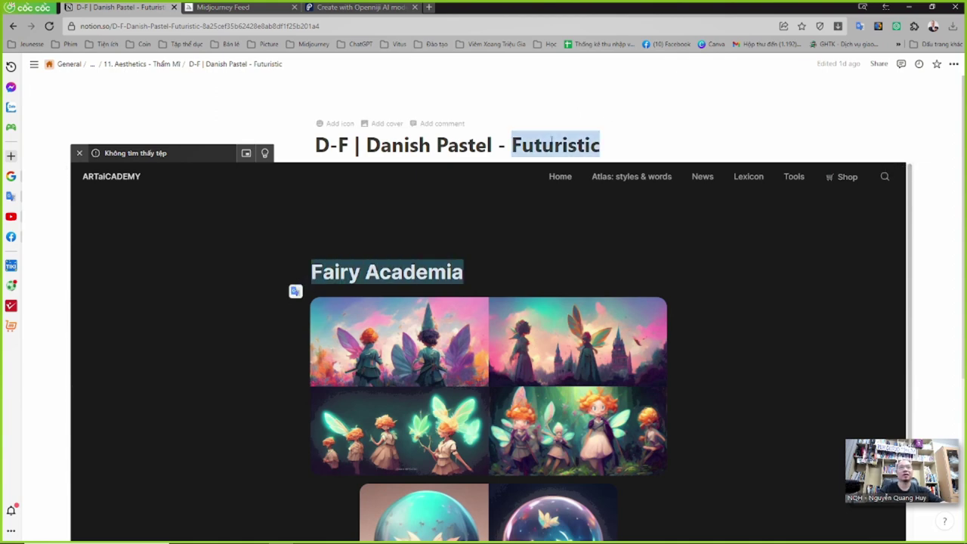
- Return to the Aesthetics list page, switch to Discord, and submit an /imagine prompt for "a Futuristic cat"
{"action": "left_click", "coordinate": [142, 64]}
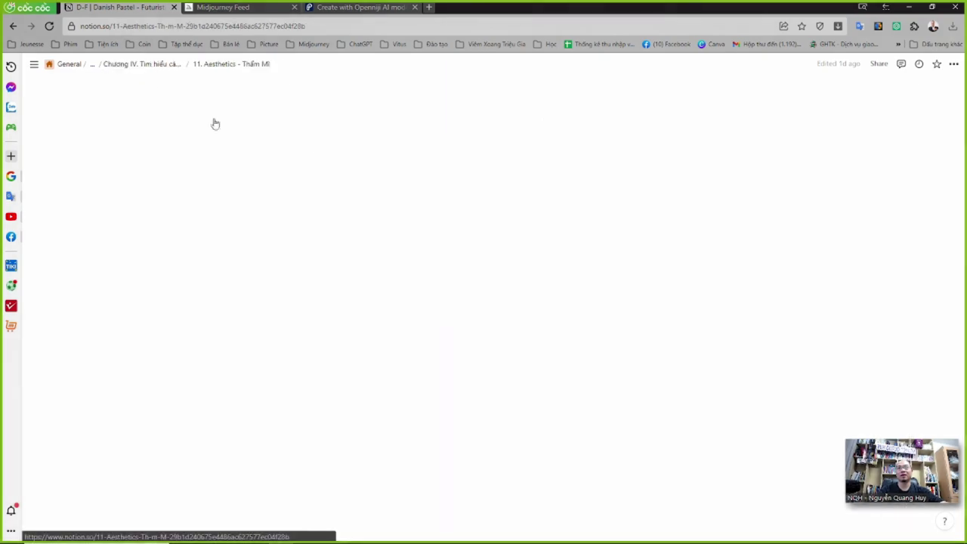
{"action": "key", "text": "alt+Tab"}
{"action": "key", "text": "alt+Tab"}
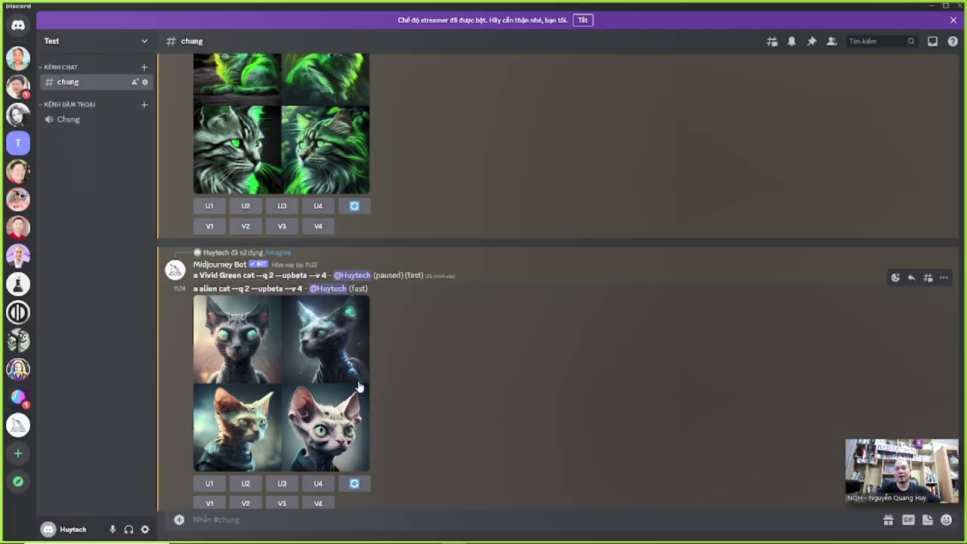
{"action": "type", "text": "/im"}
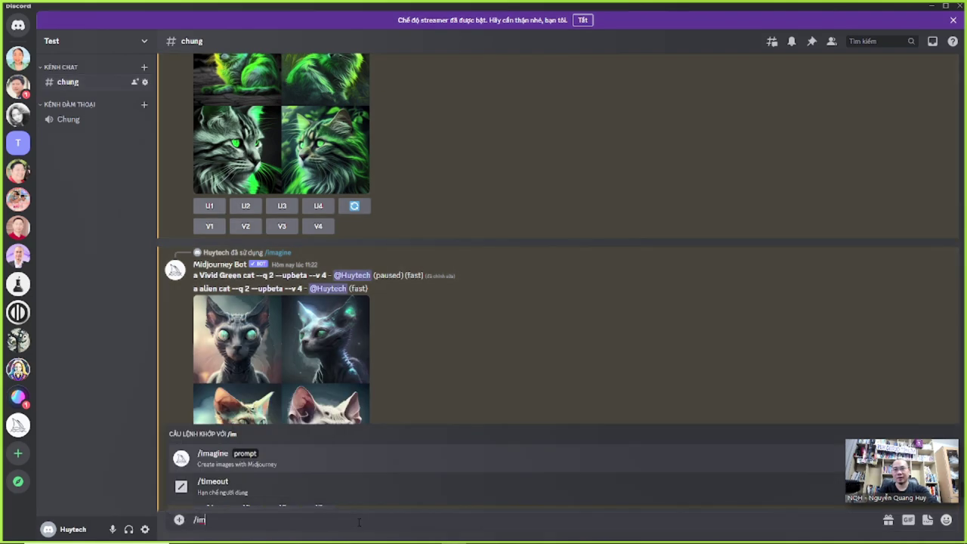
{"action": "key", "text": "Tab"}
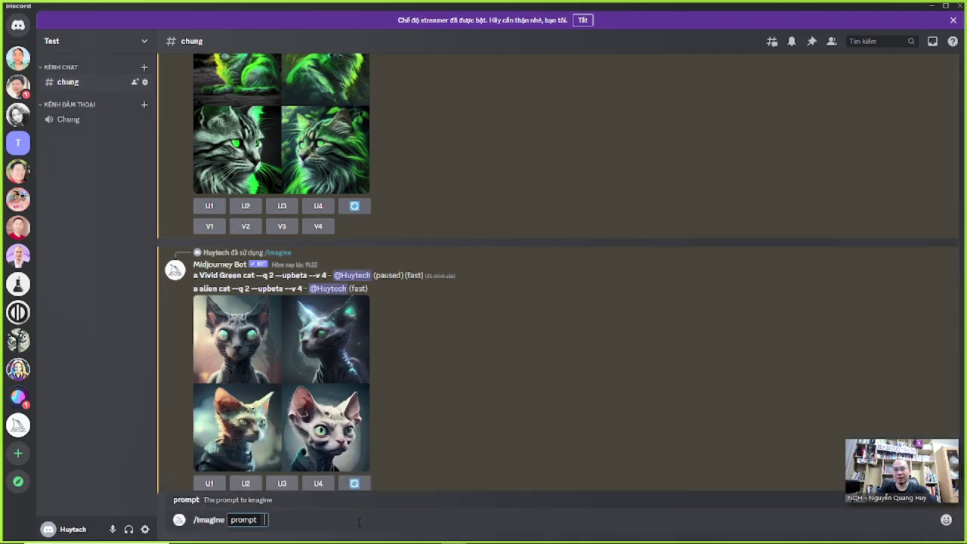
{"action": "type", "text": "cat"}
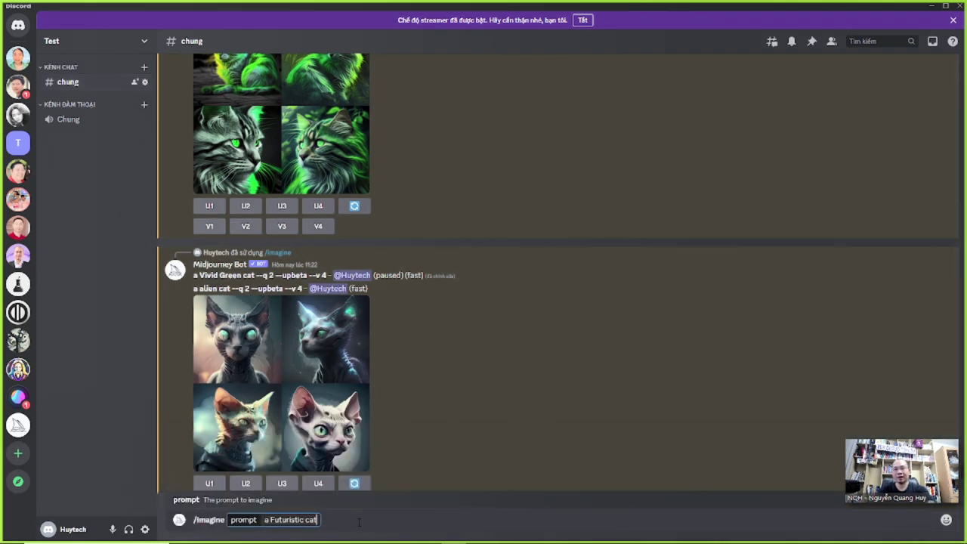
{"action": "key", "text": "Return"}
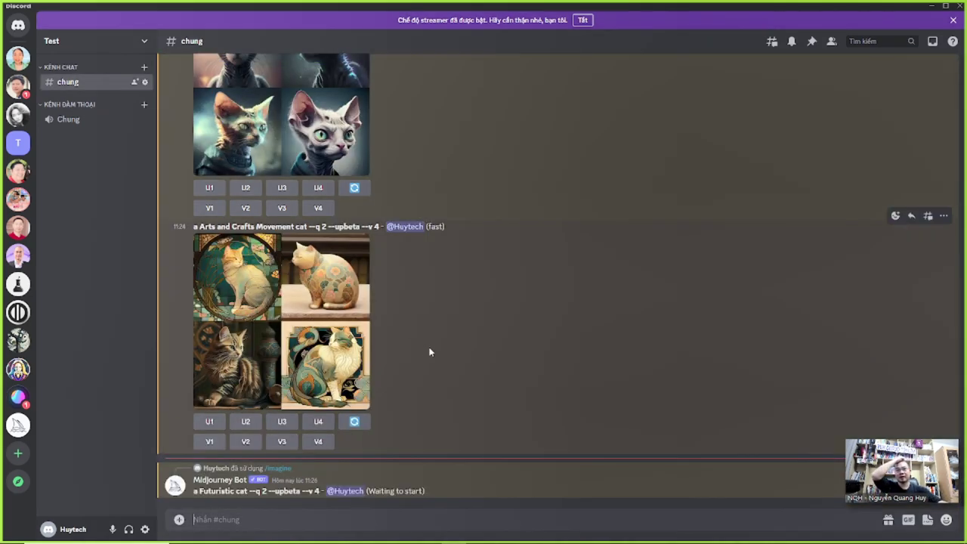
- Look over the earlier cat generations in the channel, from Vivid Green to Arts and Crafts Movement, and check the pending jobs
{"action": "scroll", "coordinate": [419, 349], "scroll_direction": "up", "scroll_amount": 10}
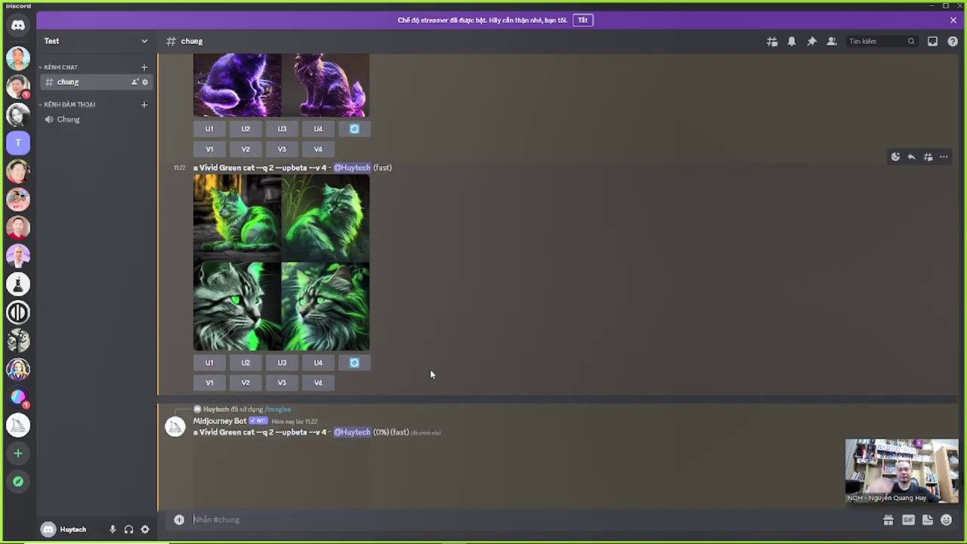
{"action": "scroll", "coordinate": [429, 362], "scroll_direction": "down", "scroll_amount": 5}
{"action": "scroll", "coordinate": [429, 372], "scroll_direction": "down", "scroll_amount": 2}
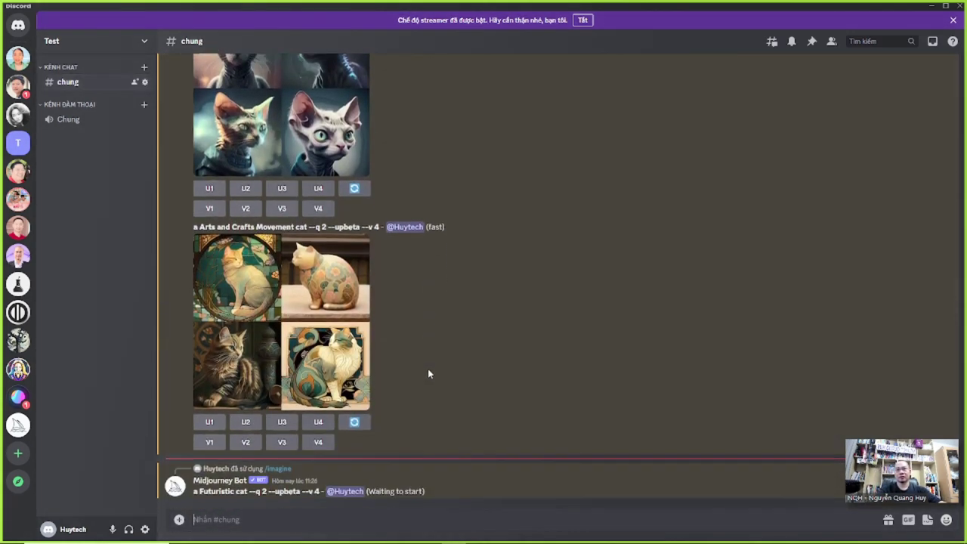
{"action": "scroll", "coordinate": [428, 371], "scroll_direction": "up", "scroll_amount": 6}
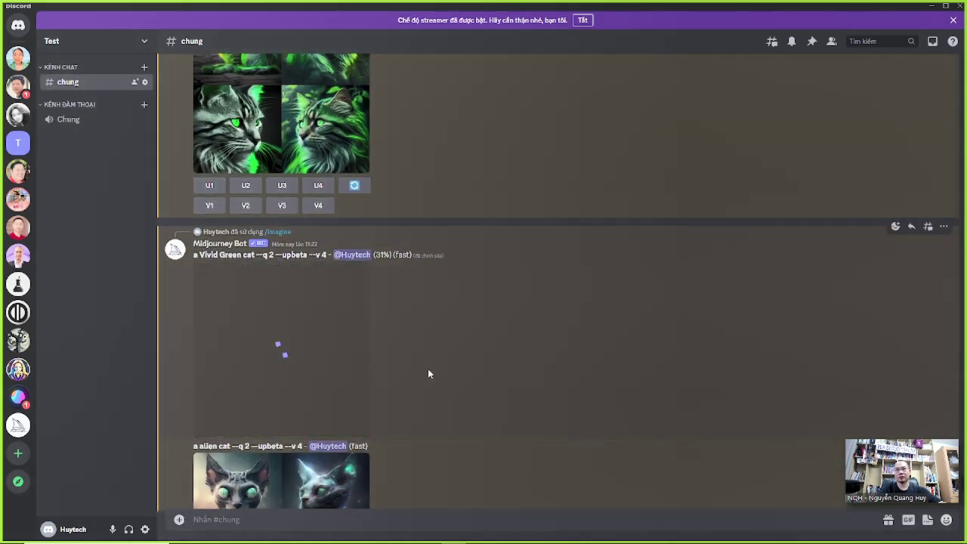
{"action": "scroll", "coordinate": [427, 372], "scroll_direction": "down", "scroll_amount": 5}
{"action": "scroll", "coordinate": [428, 372], "scroll_direction": "down", "scroll_amount": 3}
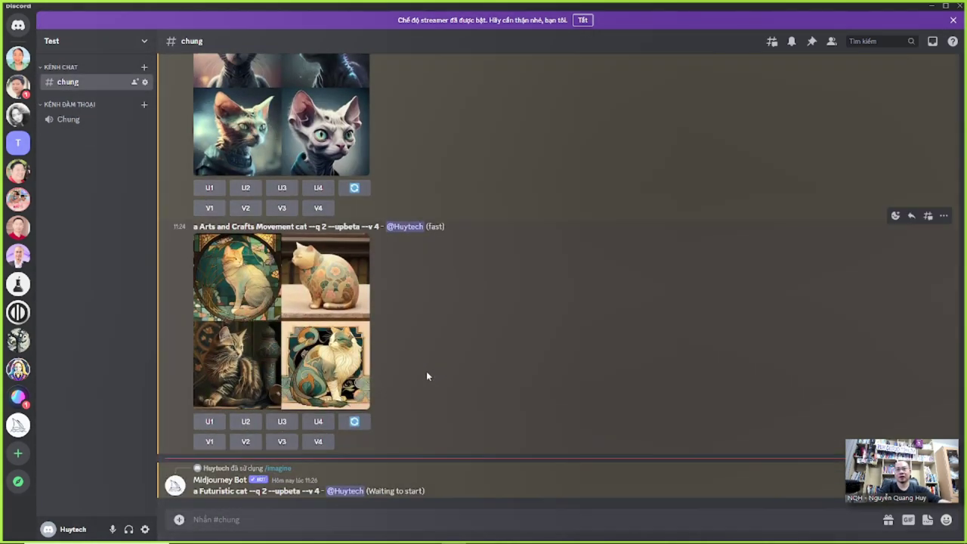
{"action": "scroll", "coordinate": [434, 276], "scroll_direction": "up", "scroll_amount": 10}
{"action": "scroll", "coordinate": [433, 284], "scroll_direction": "up", "scroll_amount": 2}
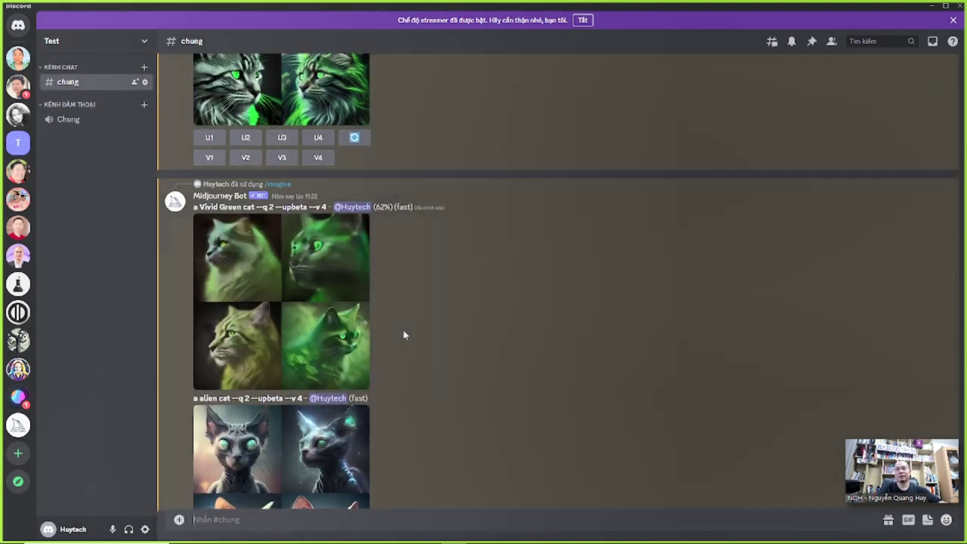
- Compare the finished Vivid Green cat grid with the second one generated from the same prompt, highlighting the first prompt's text
{"action": "scroll", "coordinate": [403, 335], "scroll_direction": "up", "scroll_amount": 5}
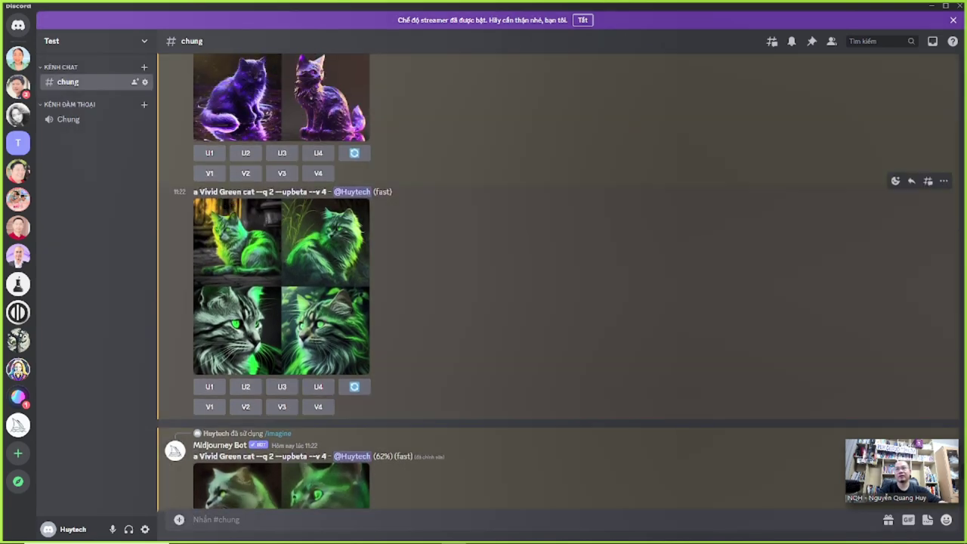
{"action": "left_click_drag", "start_coordinate": [200, 192], "coordinate": [305, 192]}
{"action": "scroll", "coordinate": [318, 420], "scroll_direction": "down", "scroll_amount": 3}
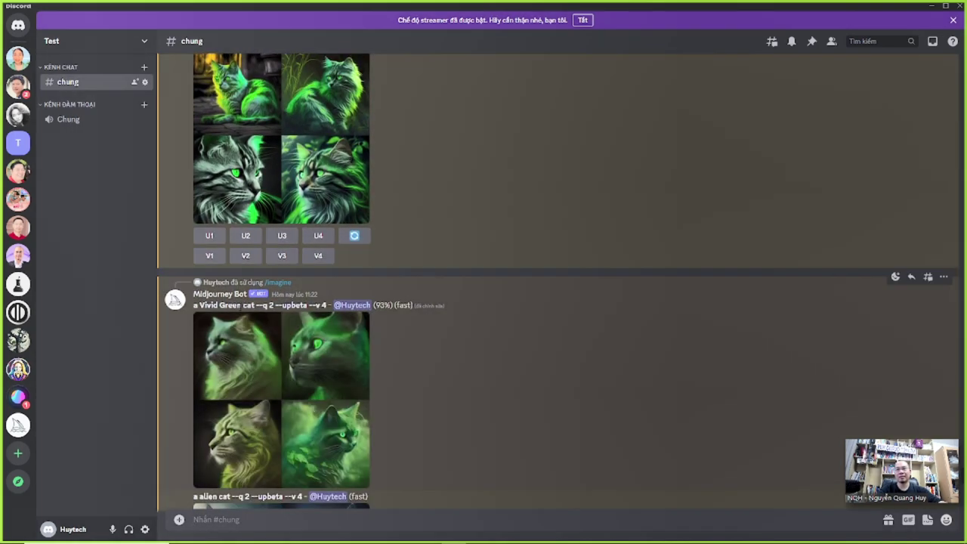
{"action": "scroll", "coordinate": [393, 382], "scroll_direction": "up", "scroll_amount": 2}
{"action": "scroll", "coordinate": [393, 382], "scroll_direction": "down", "scroll_amount": 2}
{"action": "scroll", "coordinate": [315, 216], "scroll_direction": "up", "scroll_amount": 2}
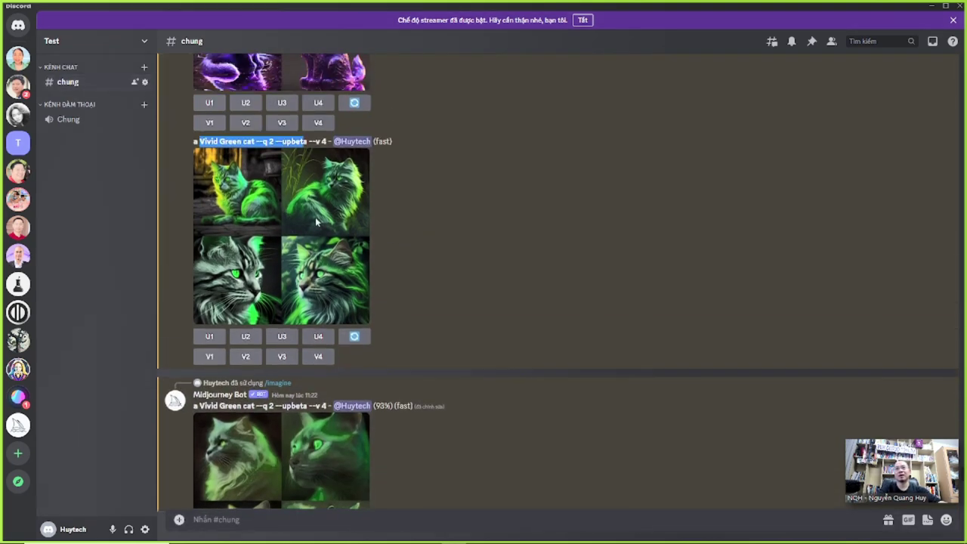
{"action": "scroll", "coordinate": [420, 377], "scroll_direction": "down", "scroll_amount": 3}
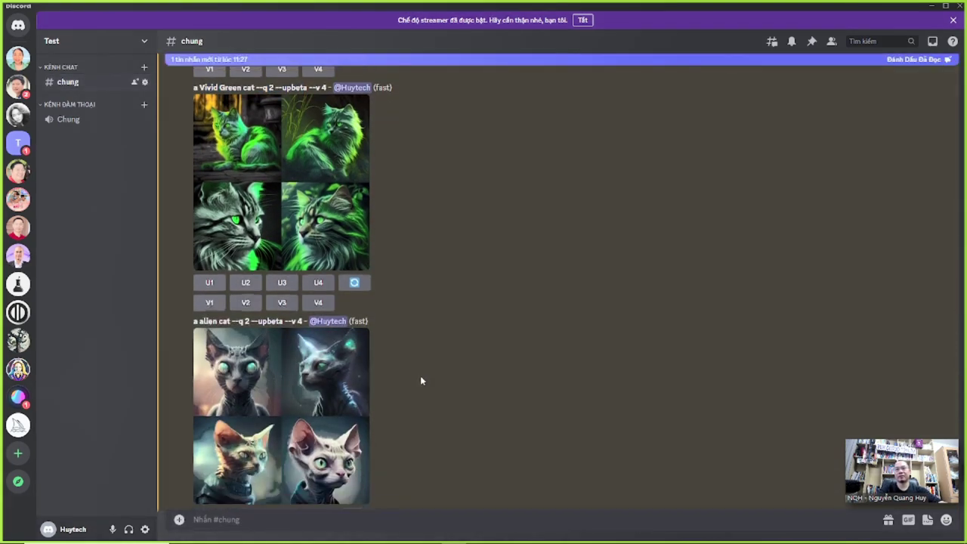
- View the newest Vivid Green cat grid and the Futuristic cat grid enlarged, closing each preview
{"action": "scroll", "coordinate": [412, 390], "scroll_direction": "down", "scroll_amount": 10}
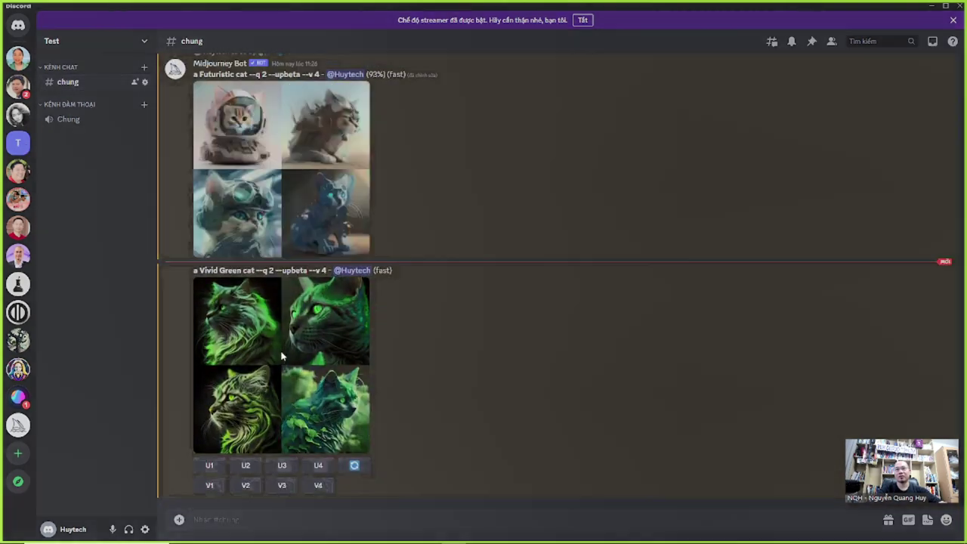
{"action": "left_click", "coordinate": [282, 357]}
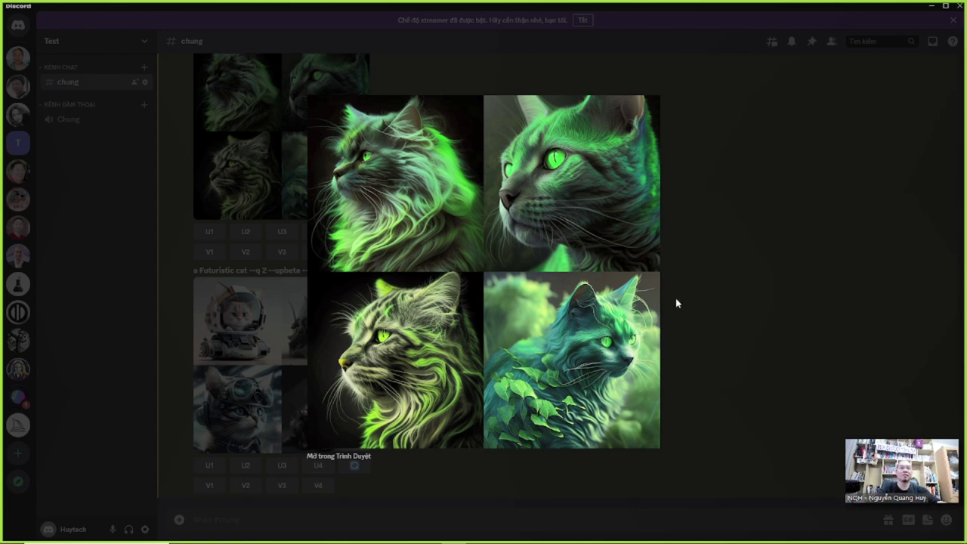
{"action": "left_click", "coordinate": [733, 283]}
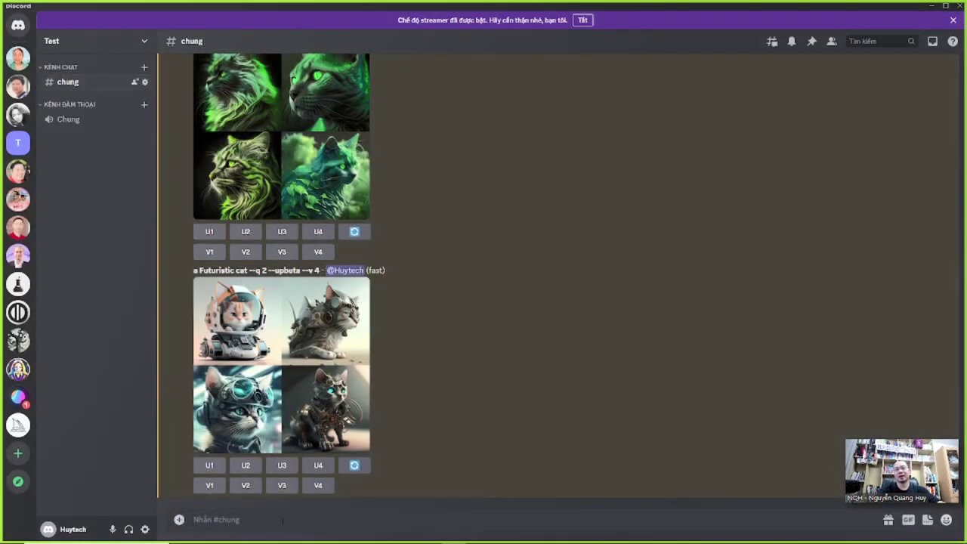
{"action": "left_click", "coordinate": [293, 360]}
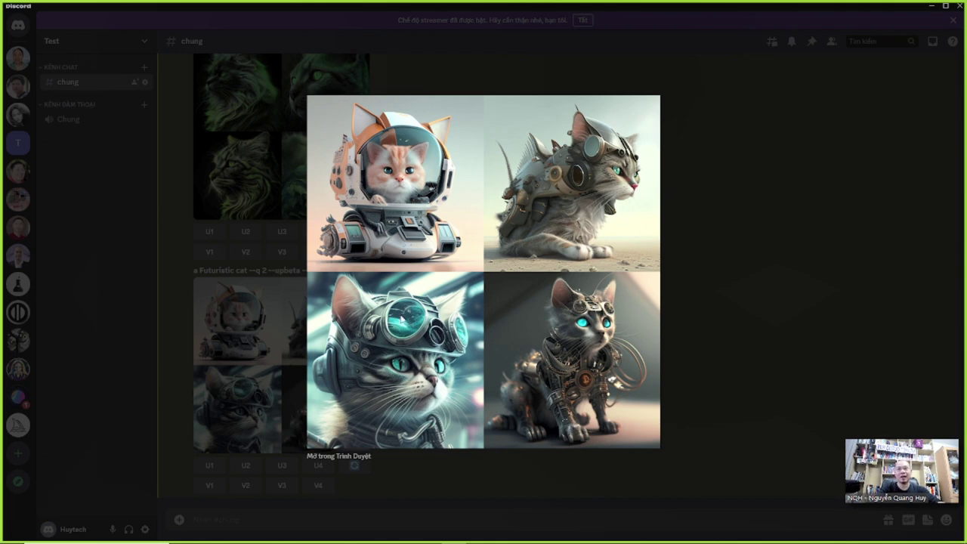
{"action": "left_click", "coordinate": [745, 291]}
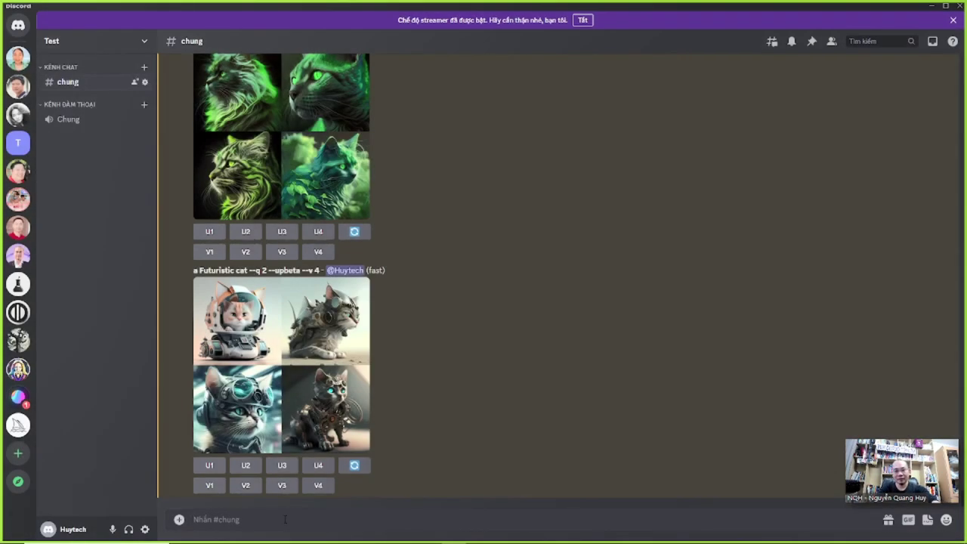
- Submit an /imagine prompt for "a vivid red cat"
{"action": "type", "text": "/imagine"}
{"action": "left_click", "coordinate": [293, 453]}
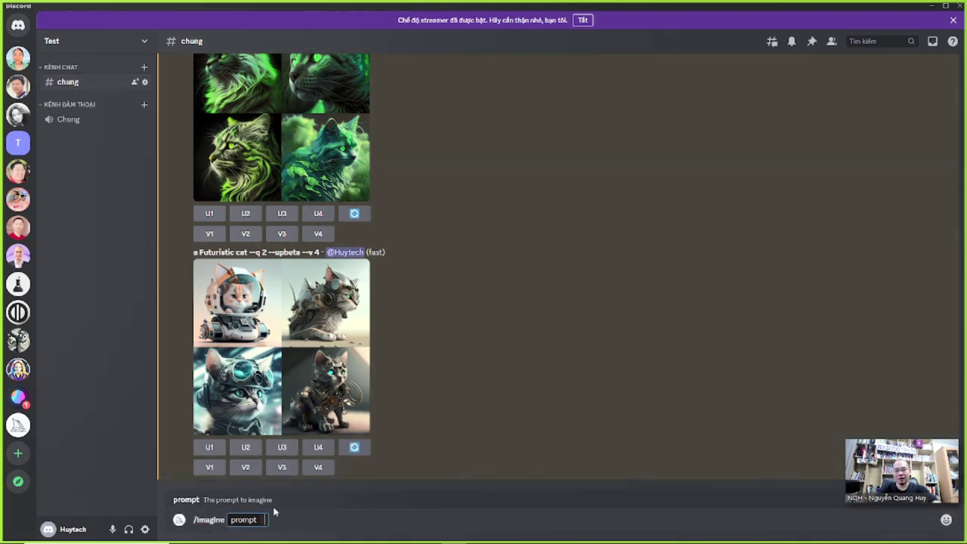
{"action": "type", "text": "a vivid"}
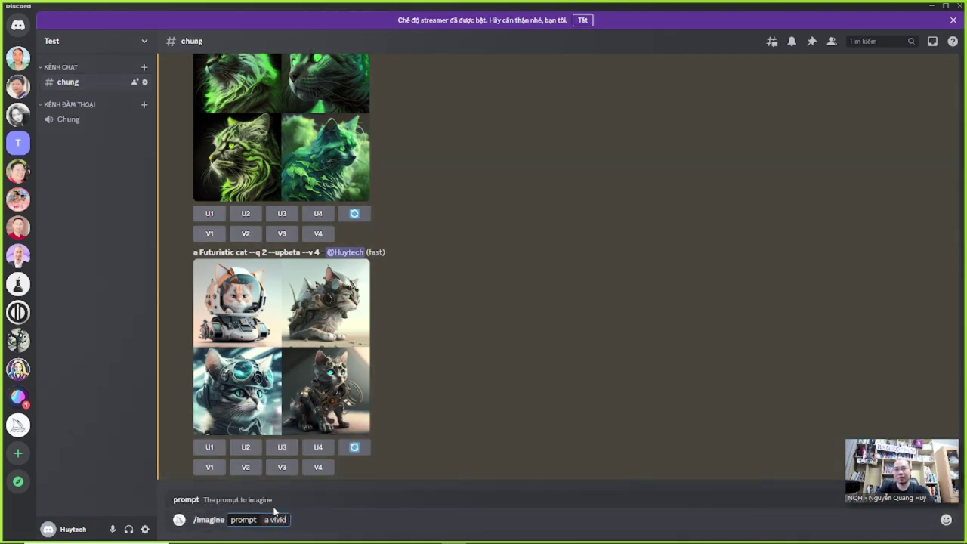
{"action": "type", "text": " red cat"}
{"action": "key", "text": "Return"}
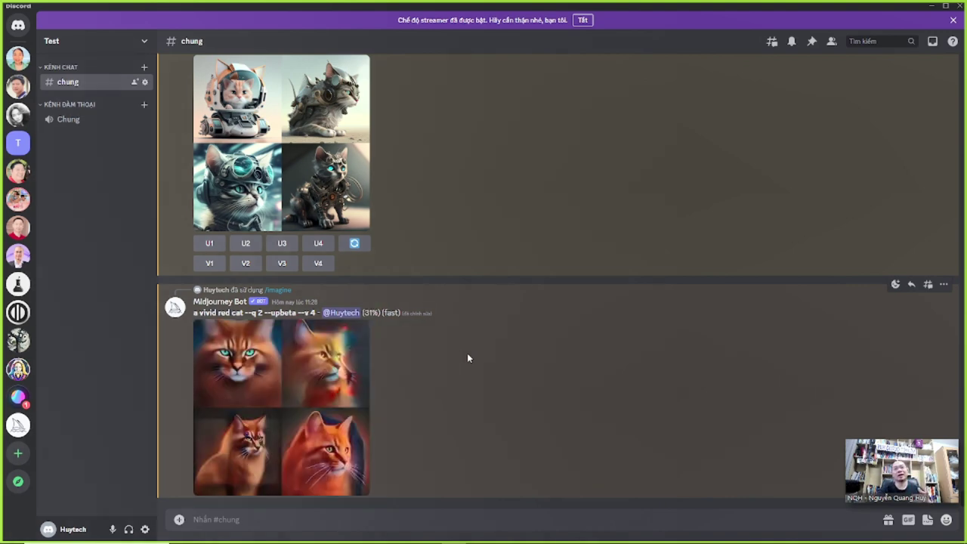
- Switch to the browser, open the "G-J | Gadgetpunk - Jurassic" page, and examine its style gallery down to the Hauntology row
{"action": "key", "text": "alt+Tab"}
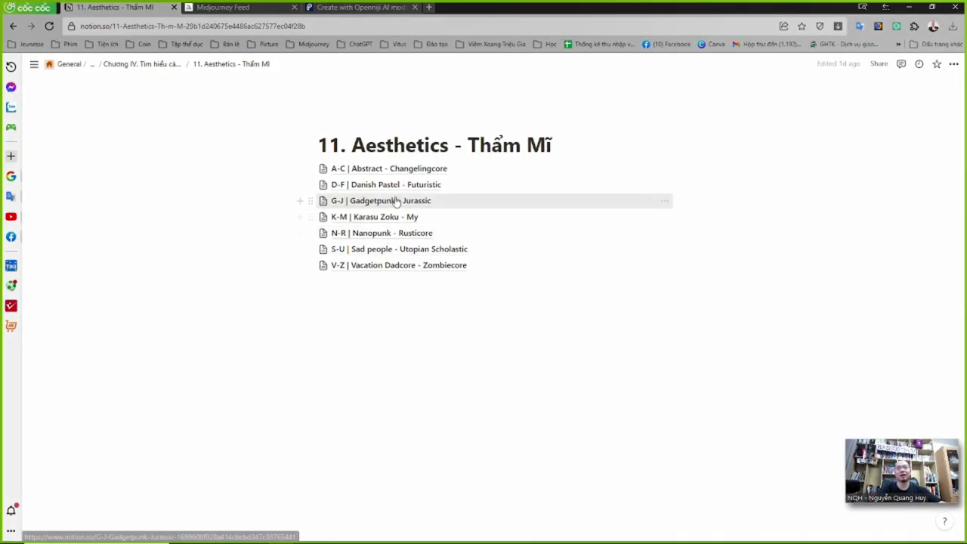
{"action": "left_click", "coordinate": [395, 202]}
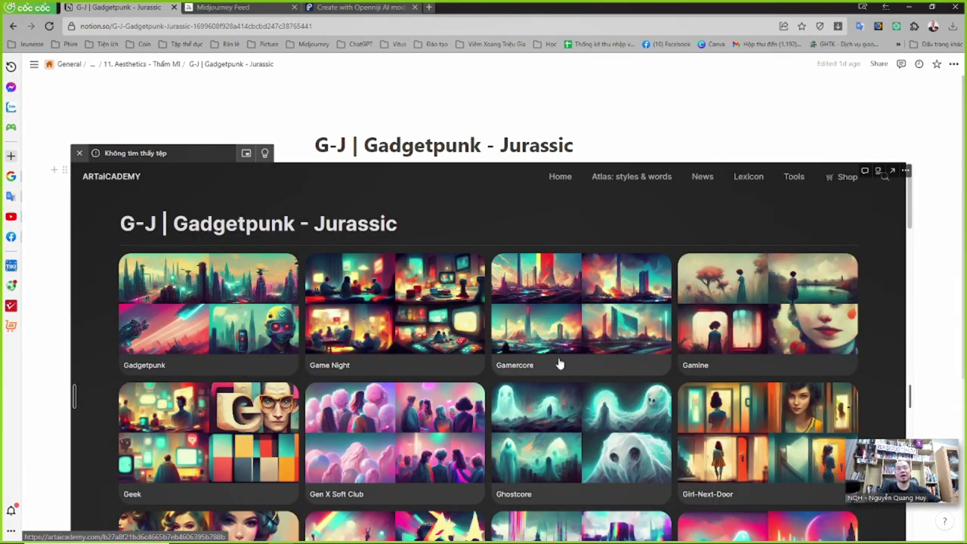
{"action": "scroll", "coordinate": [558, 365], "scroll_direction": "down", "scroll_amount": 2}
{"action": "scroll", "coordinate": [561, 391], "scroll_direction": "down", "scroll_amount": 5}
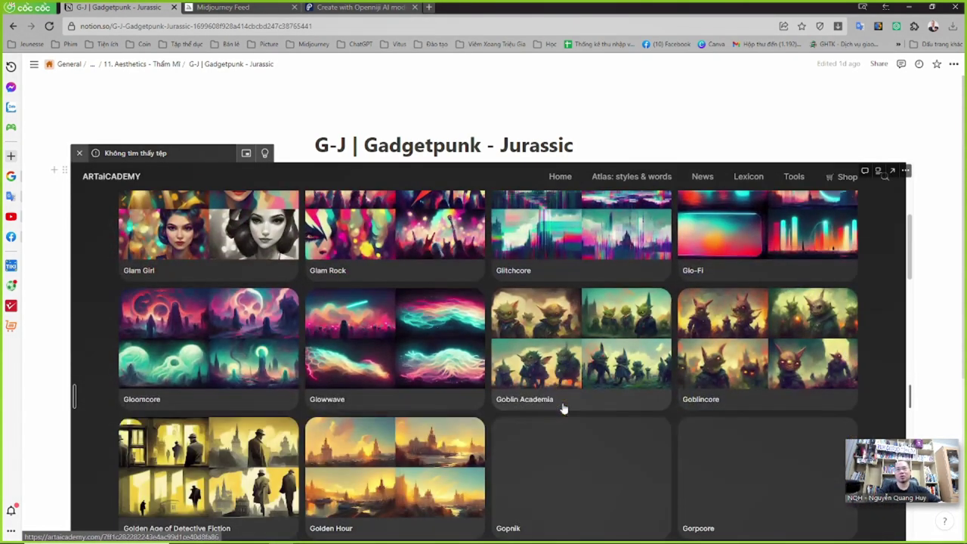
{"action": "scroll", "coordinate": [563, 408], "scroll_direction": "down", "scroll_amount": 2}
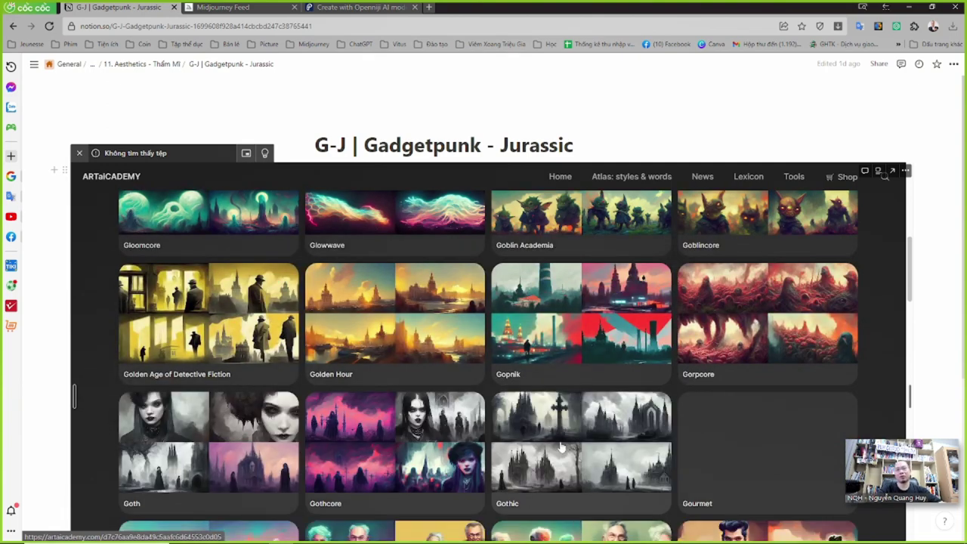
{"action": "scroll", "coordinate": [562, 423], "scroll_direction": "down", "scroll_amount": 2}
{"action": "scroll", "coordinate": [562, 449], "scroll_direction": "down", "scroll_amount": 2}
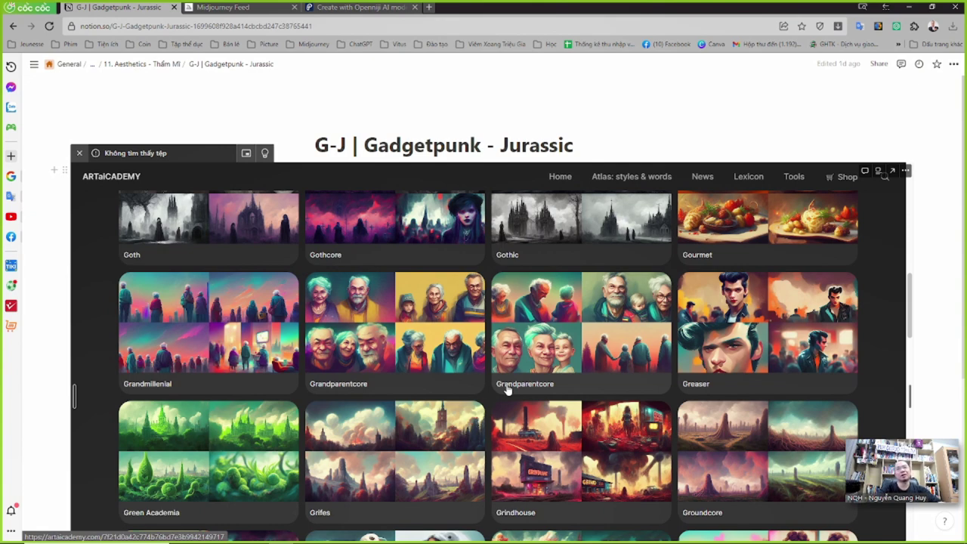
{"action": "scroll", "coordinate": [502, 394], "scroll_direction": "down", "scroll_amount": 3}
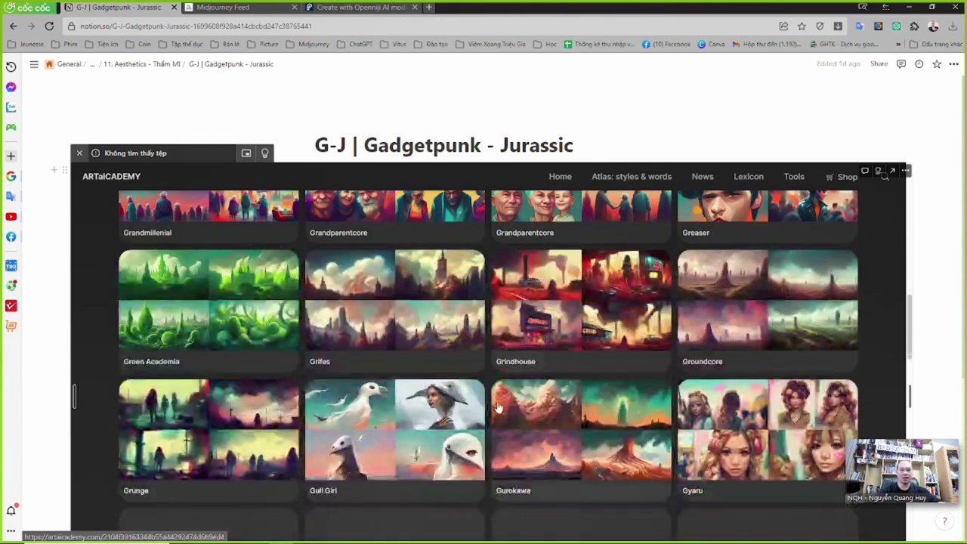
{"action": "scroll", "coordinate": [432, 492], "scroll_direction": "down", "scroll_amount": 2}
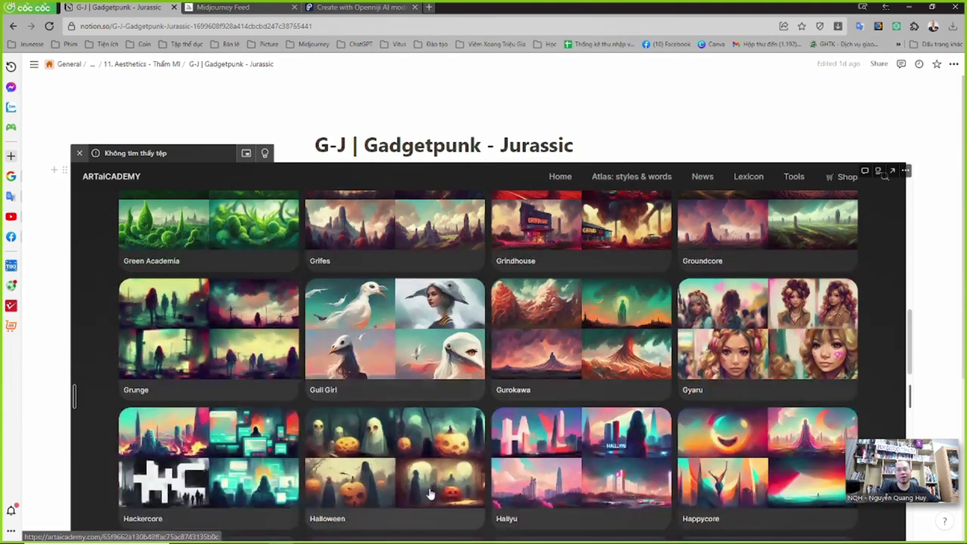
{"action": "scroll", "coordinate": [428, 493], "scroll_direction": "down", "scroll_amount": 2}
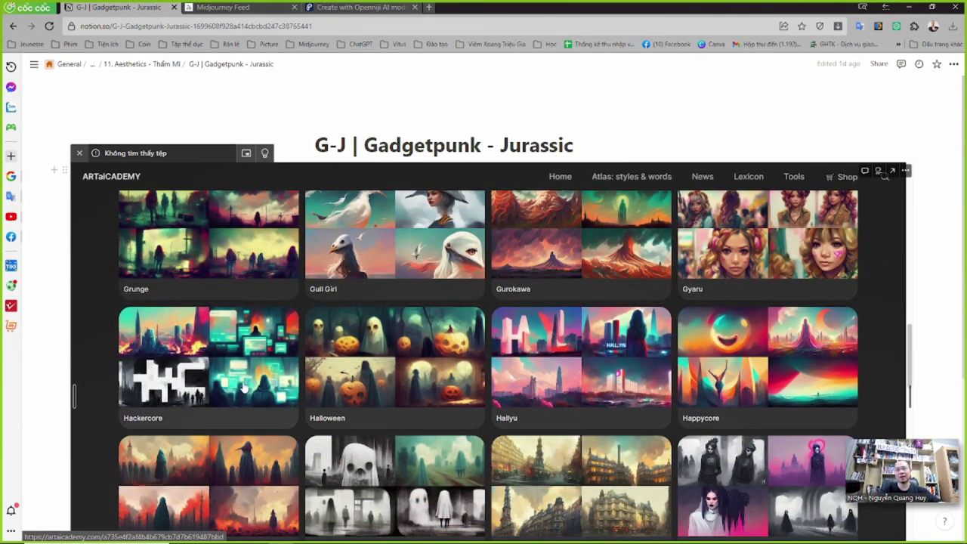
{"action": "scroll", "coordinate": [315, 420], "scroll_direction": "down", "scroll_amount": 3}
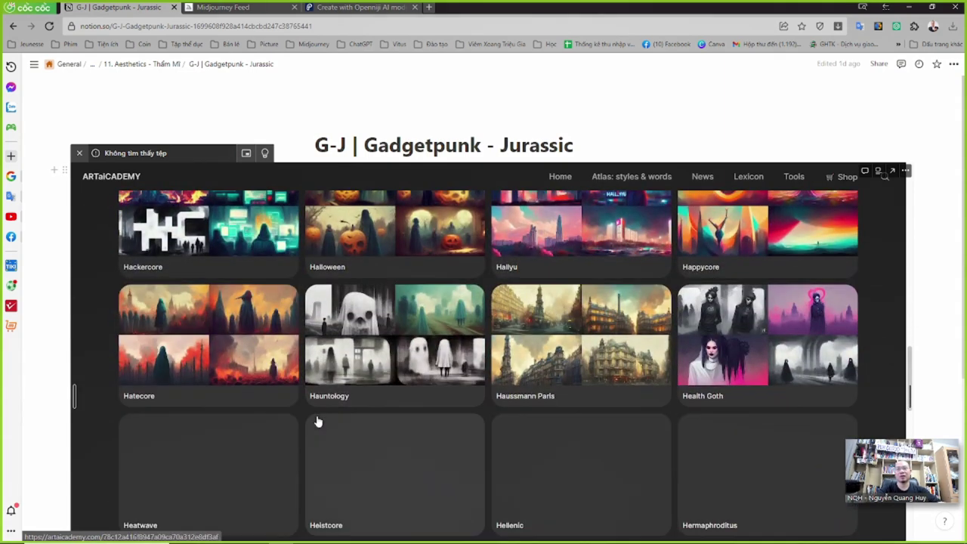
- Open the Hauntology entry in the embedded gallery, select its heading text, and switch back to Discord
{"action": "left_click", "coordinate": [351, 398]}
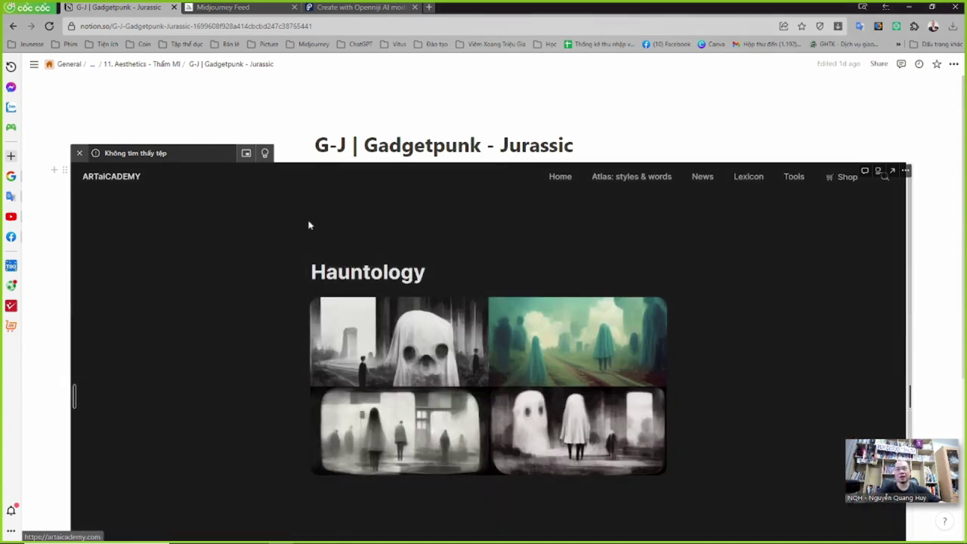
{"action": "left_click_drag", "start_coordinate": [431, 270], "coordinate": [306, 277]}
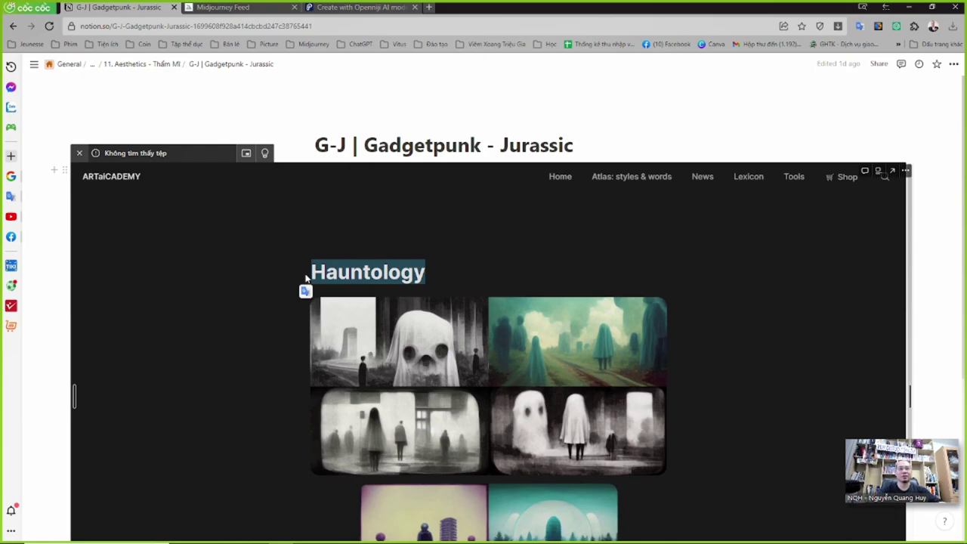
{"action": "key", "text": "alt+Tab"}
{"action": "key", "text": "alt+Tab"}
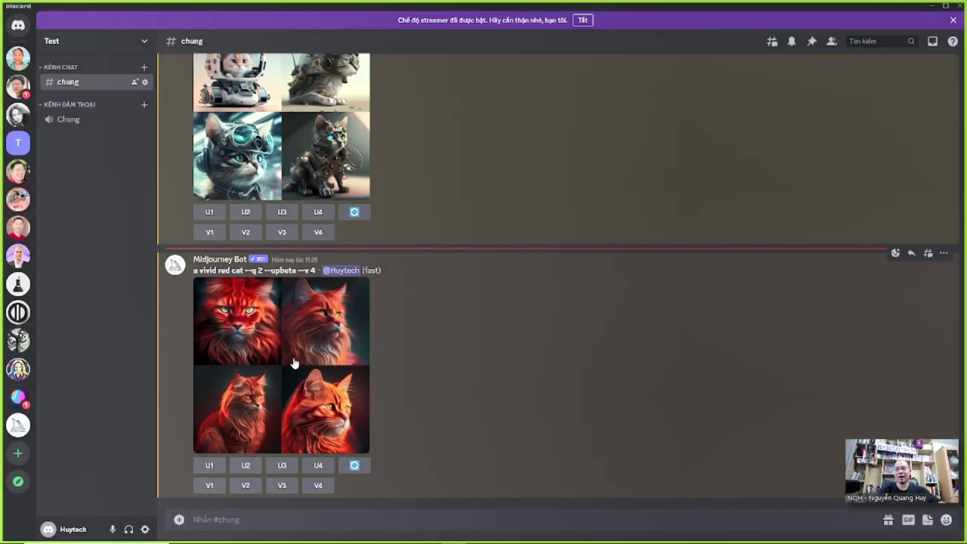
- View the vivid red cat grid enlarged, close it, and submit an /imagine prompt for "a Hauntology cat"
{"action": "left_click", "coordinate": [294, 364]}
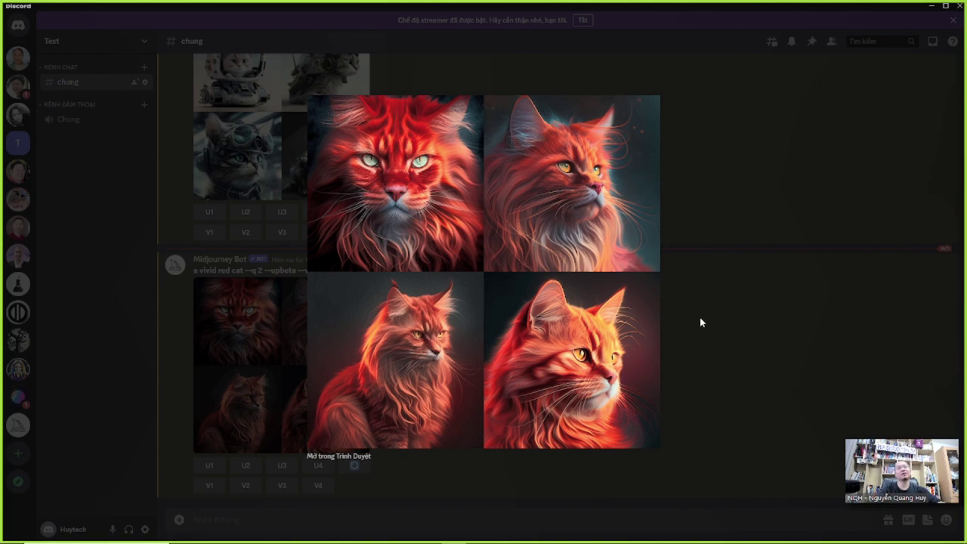
{"action": "left_click", "coordinate": [311, 521]}
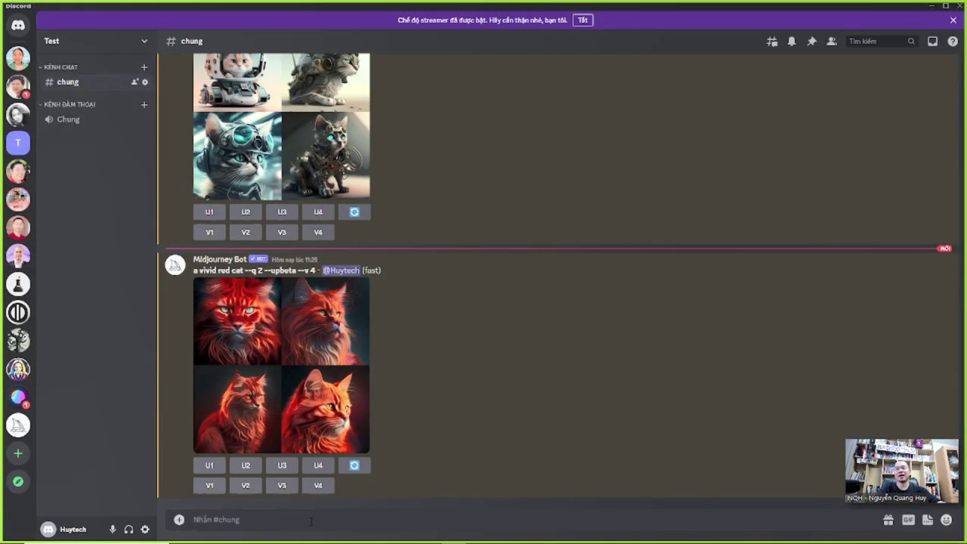
{"action": "type", "text": "/im"}
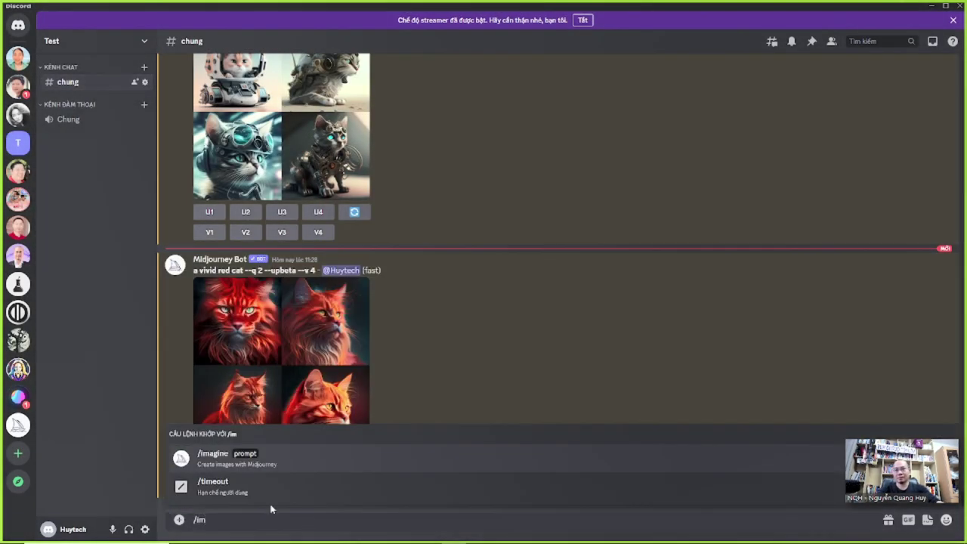
{"action": "left_click", "coordinate": [281, 468]}
{"action": "type", "text": "a Hauntology"}
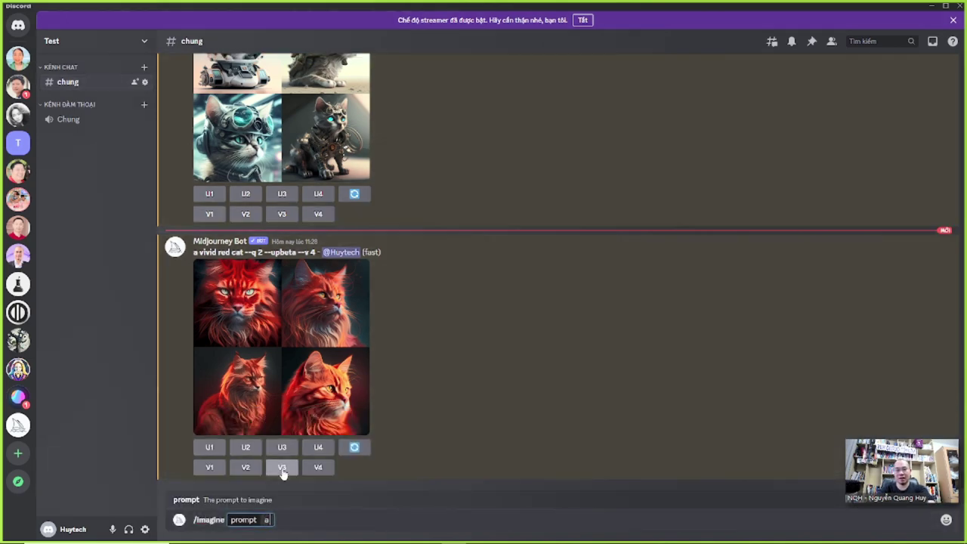
{"action": "type", "text": " cat"}
{"action": "key", "text": "Return"}
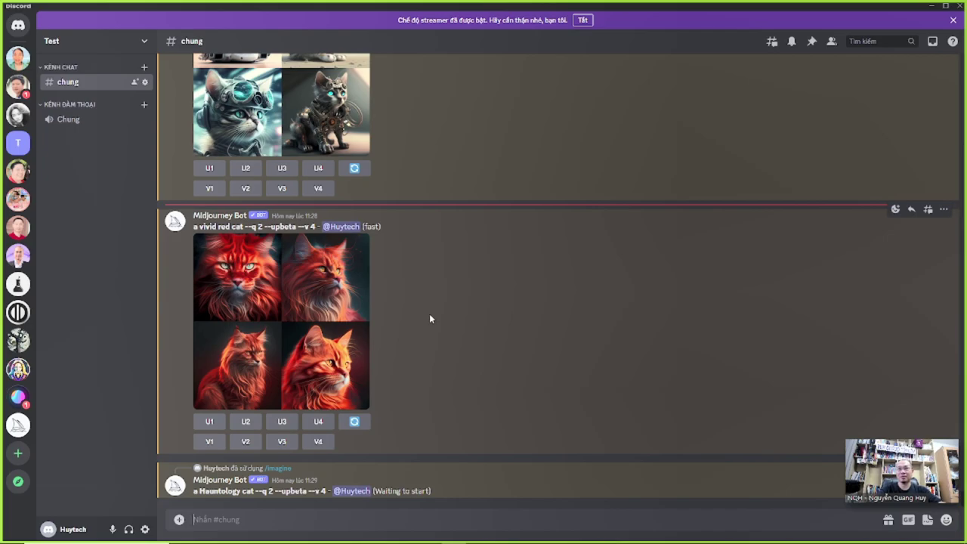
- Switch to the browser, open the "S-U | Sad people - Utopian Scholastic" page, and examine its style gallery down to the Sparklecore row
{"action": "key", "text": "alt+Tab"}
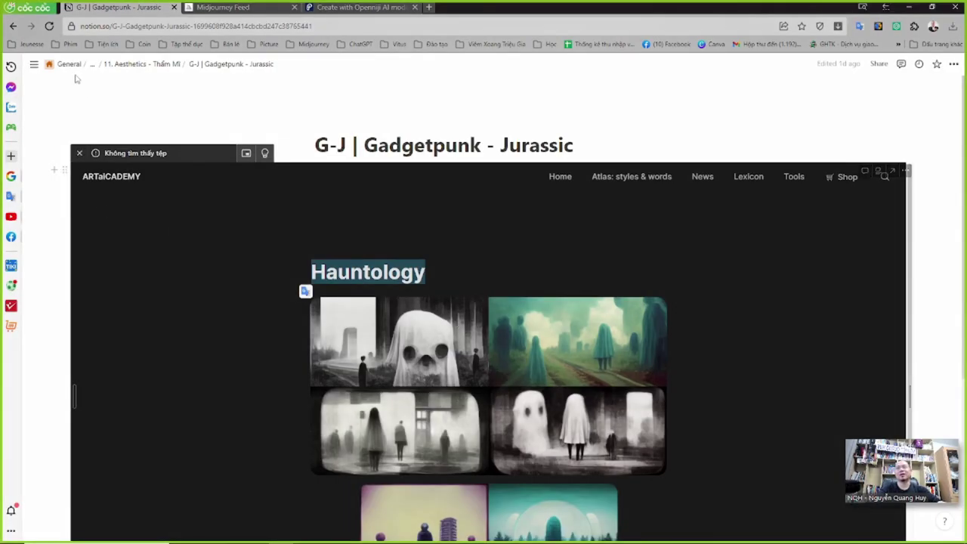
{"action": "left_click", "coordinate": [142, 64]}
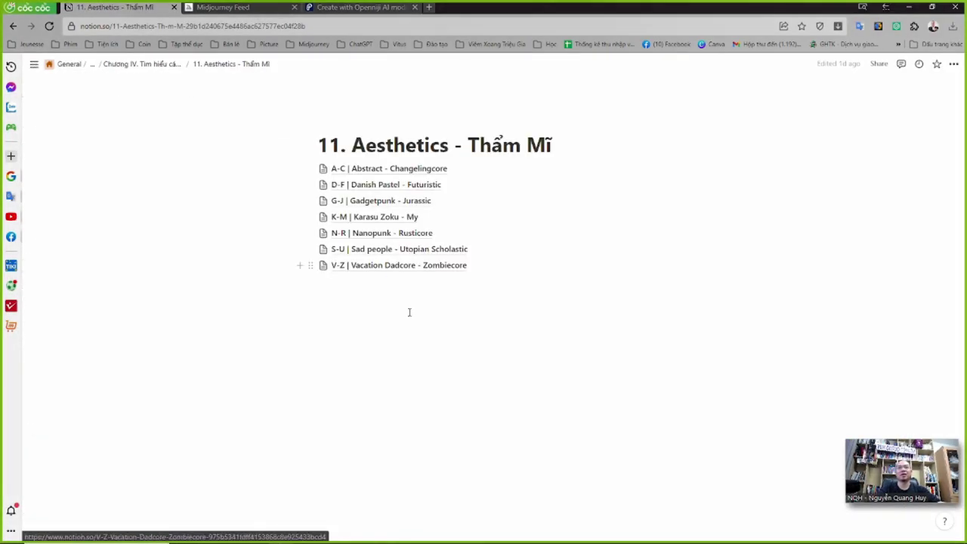
{"action": "left_click", "coordinate": [375, 248]}
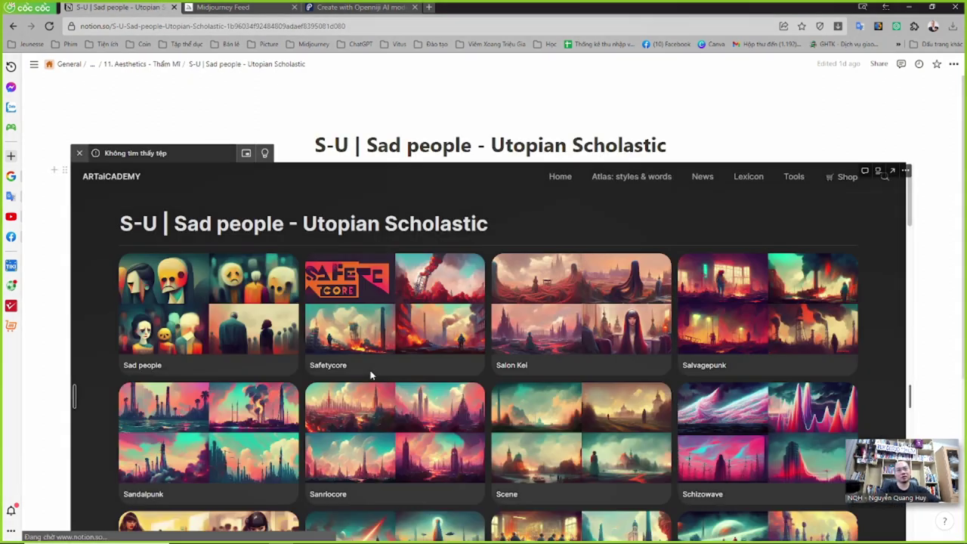
{"action": "scroll", "coordinate": [367, 374], "scroll_direction": "down", "scroll_amount": 3}
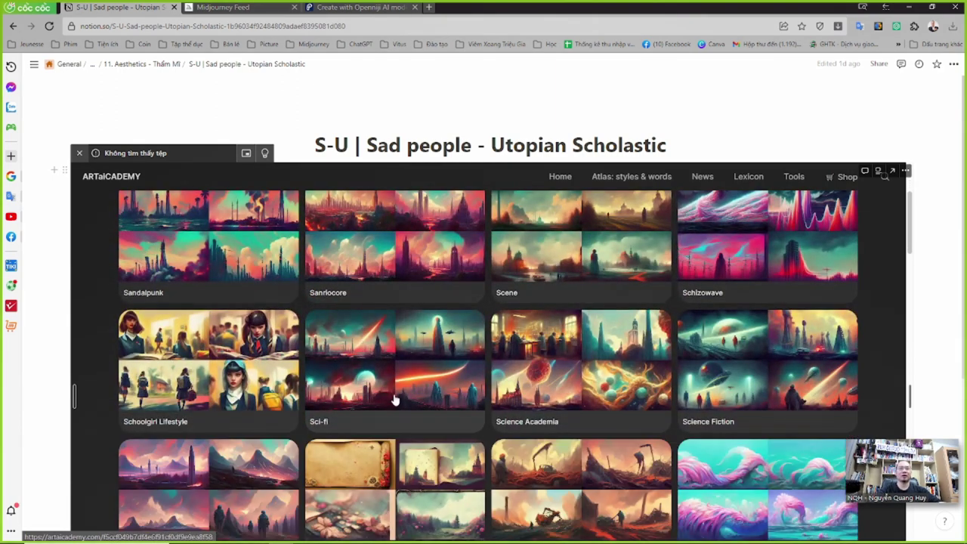
{"action": "scroll", "coordinate": [394, 399], "scroll_direction": "down", "scroll_amount": 2}
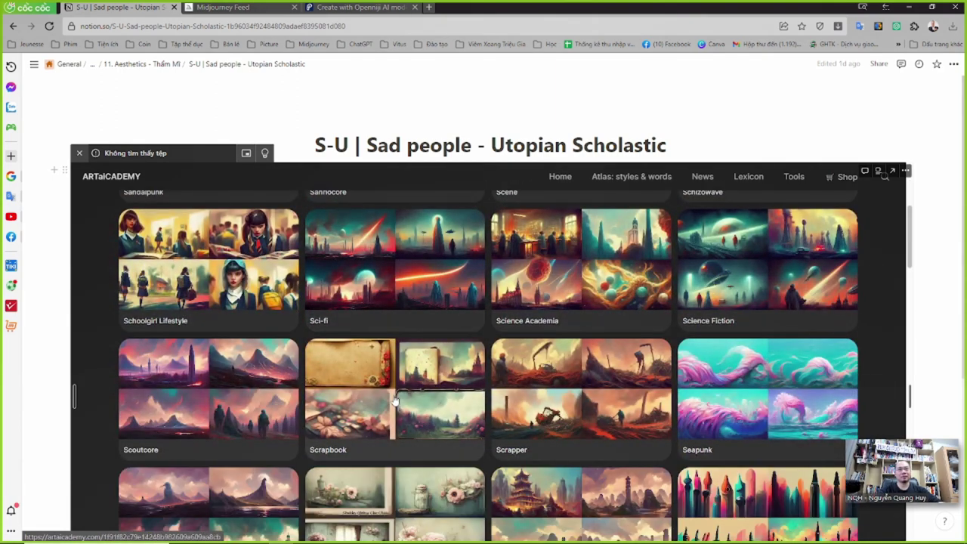
{"action": "scroll", "coordinate": [394, 400], "scroll_direction": "down", "scroll_amount": 1}
{"action": "scroll", "coordinate": [394, 401], "scroll_direction": "down", "scroll_amount": 1}
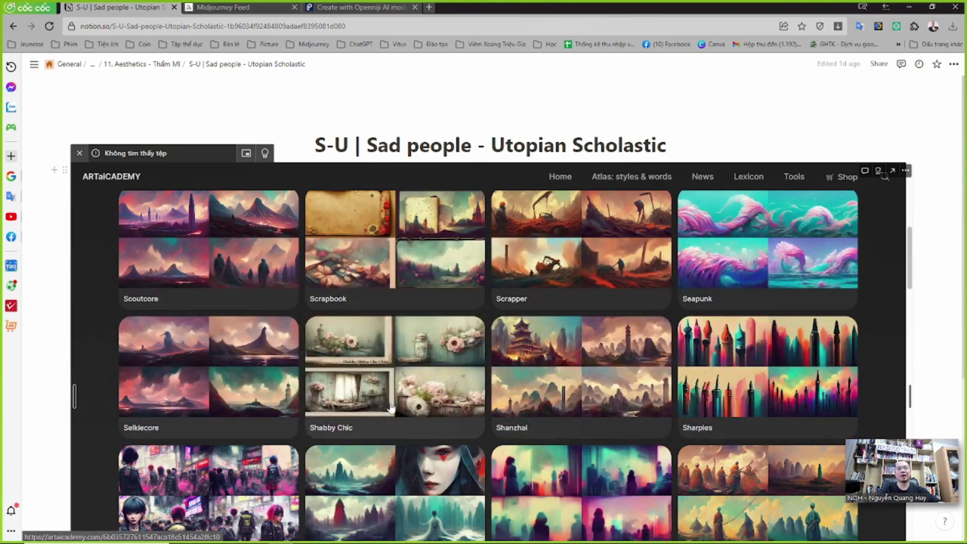
{"action": "scroll", "coordinate": [391, 412], "scroll_direction": "down", "scroll_amount": 2}
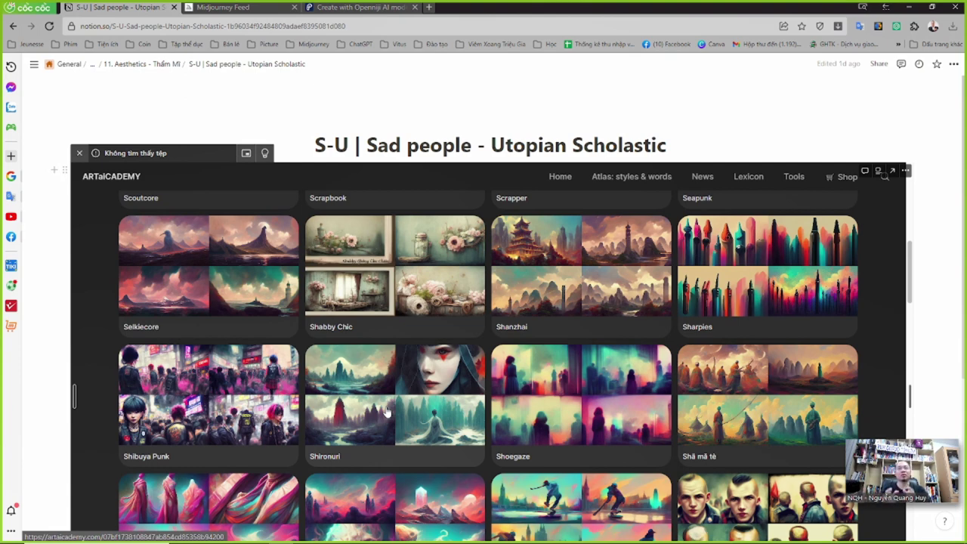
{"action": "scroll", "coordinate": [368, 358], "scroll_direction": "down", "scroll_amount": 1}
{"action": "scroll", "coordinate": [368, 357], "scroll_direction": "down", "scroll_amount": 1}
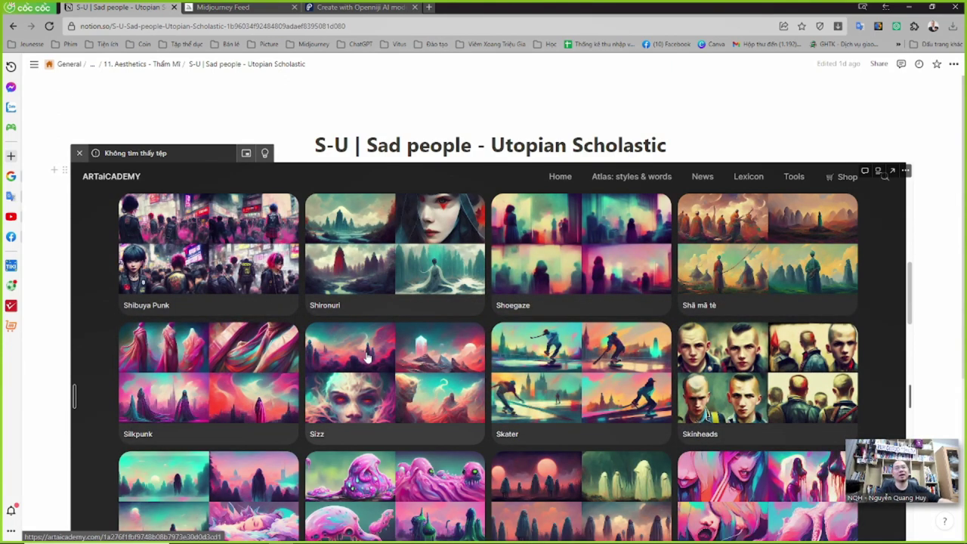
{"action": "scroll", "coordinate": [368, 358], "scroll_direction": "down", "scroll_amount": 2}
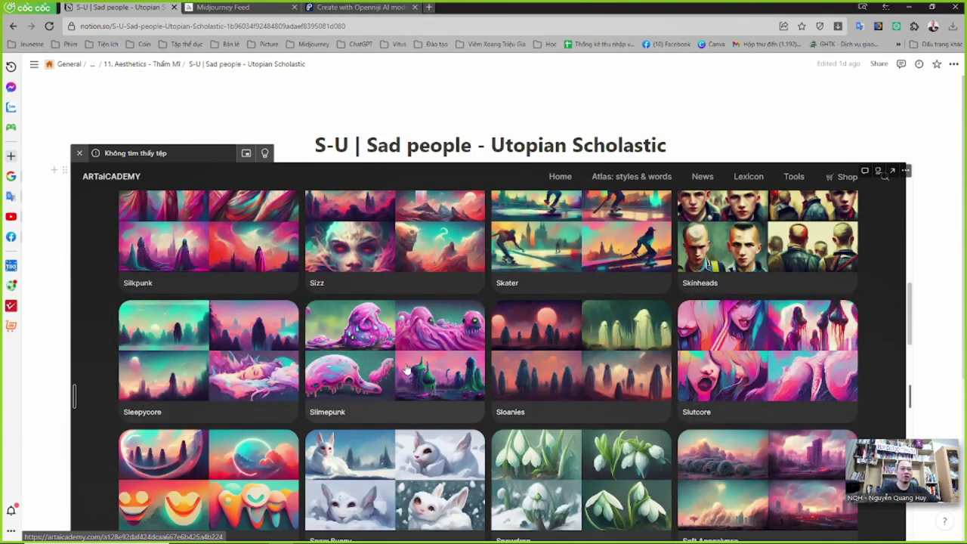
{"action": "scroll", "coordinate": [393, 382], "scroll_direction": "down", "scroll_amount": 1}
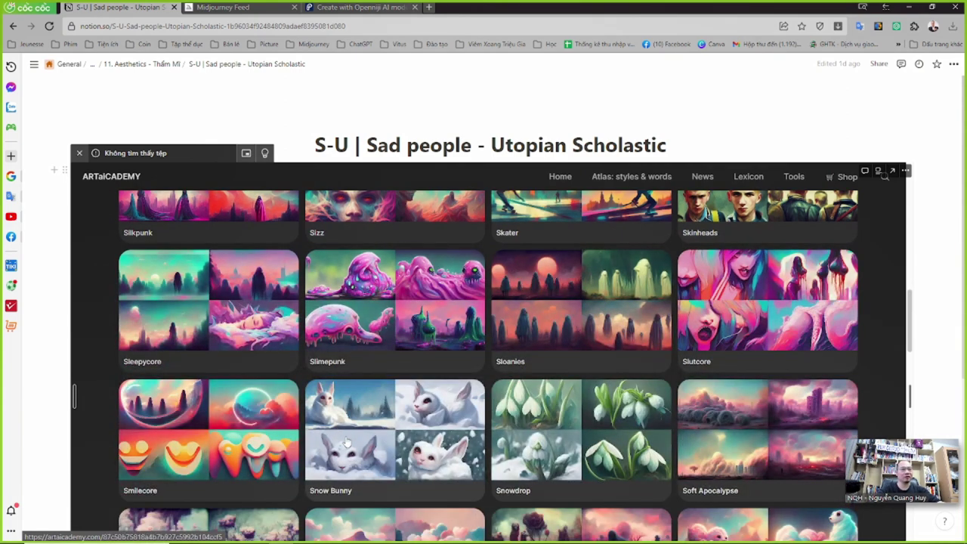
{"action": "scroll", "coordinate": [347, 431], "scroll_direction": "down", "scroll_amount": 2}
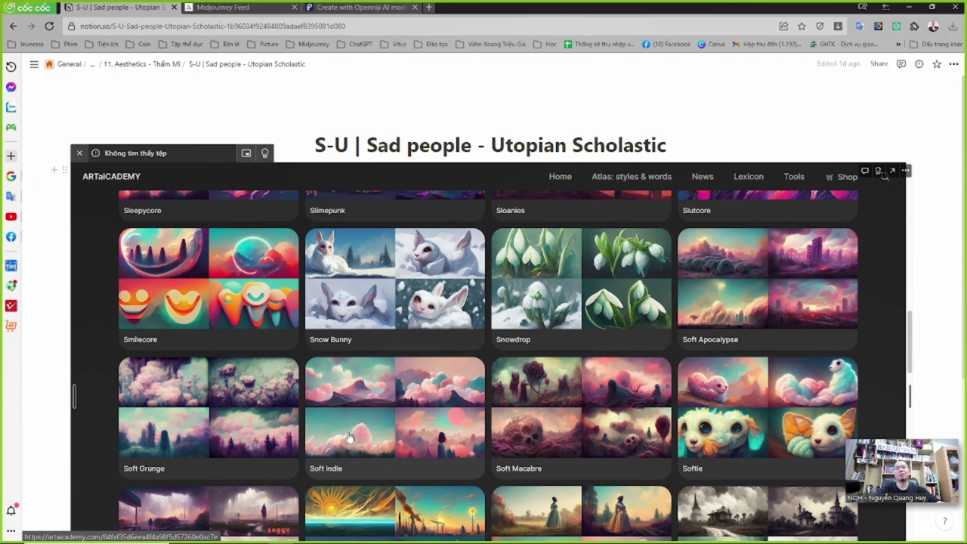
{"action": "scroll", "coordinate": [351, 432], "scroll_direction": "down", "scroll_amount": 1}
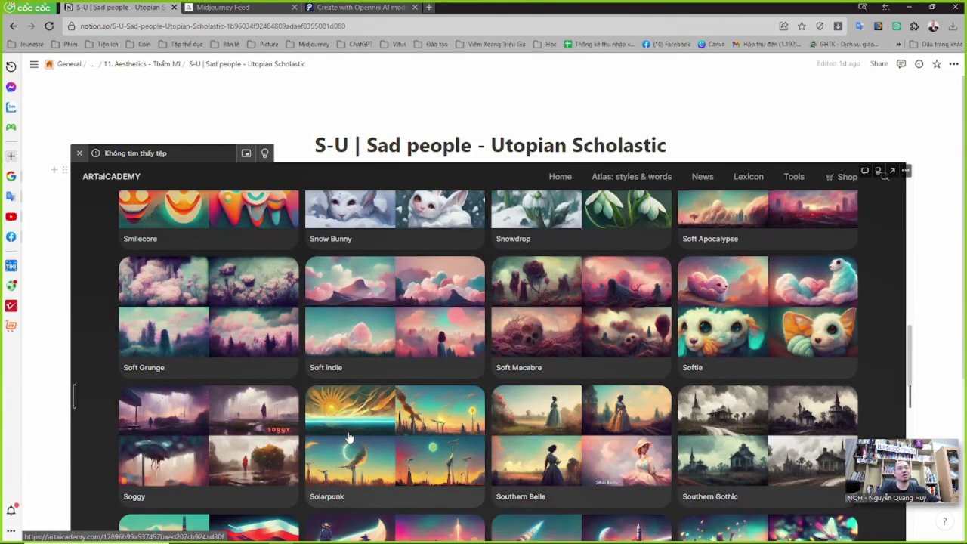
{"action": "scroll", "coordinate": [350, 442], "scroll_direction": "down", "scroll_amount": 2}
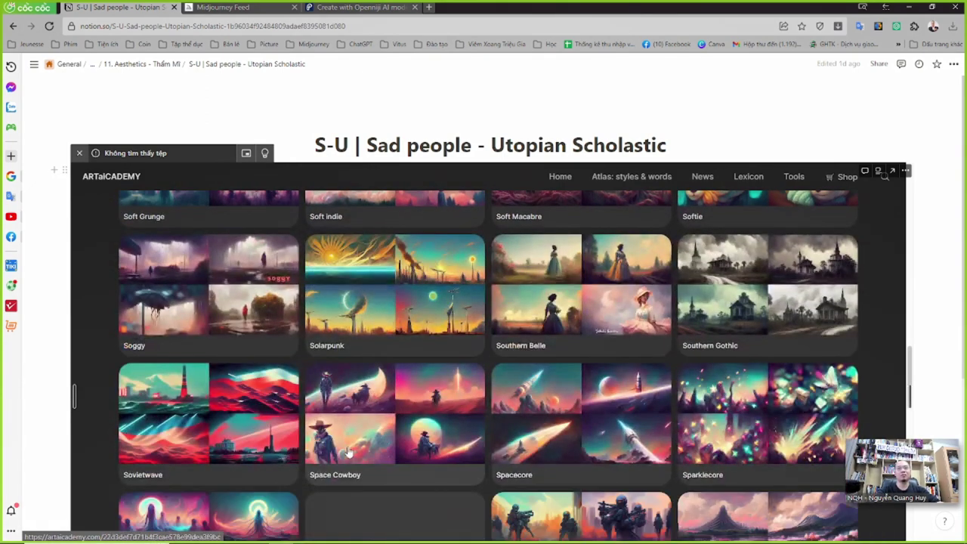
{"action": "scroll", "coordinate": [349, 451], "scroll_direction": "down", "scroll_amount": 1}
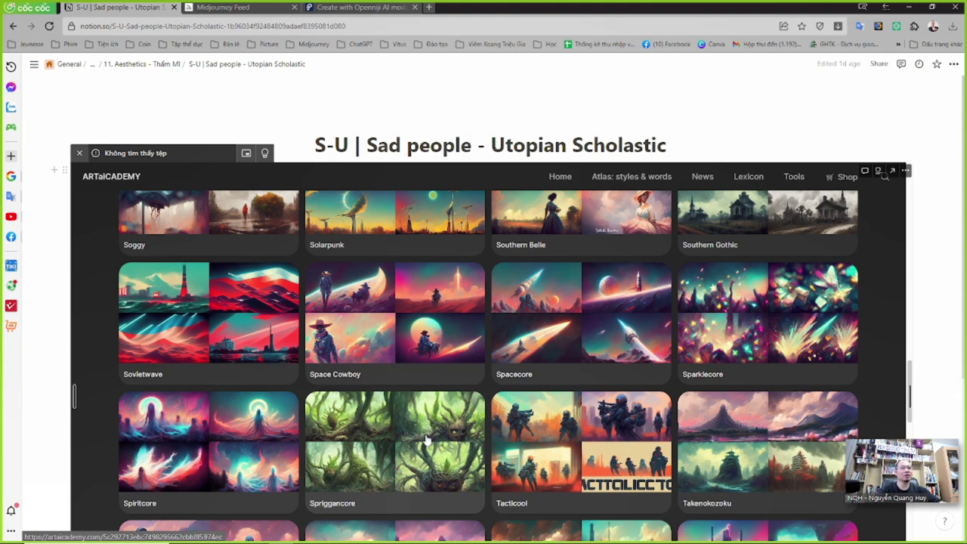
- Open the Sparklecore entry in the embedded gallery, translate its heading into Vietnamese, and select the heading text again
{"action": "left_click", "coordinate": [701, 378]}
{"action": "double_click", "coordinate": [396, 272]}
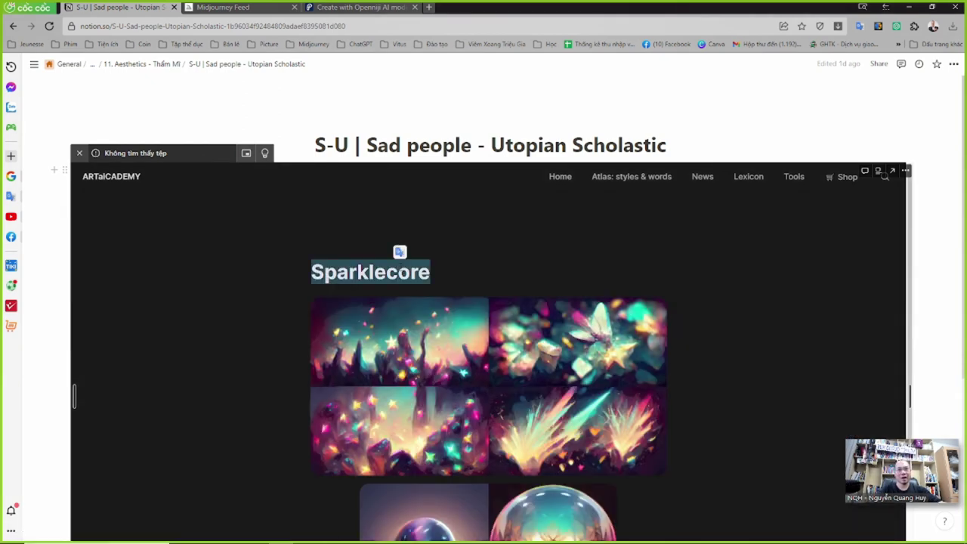
{"action": "scroll", "coordinate": [353, 373], "scroll_direction": "down", "scroll_amount": 3}
{"action": "scroll", "coordinate": [327, 399], "scroll_direction": "up", "scroll_amount": 3}
{"action": "left_click", "coordinate": [399, 252]}
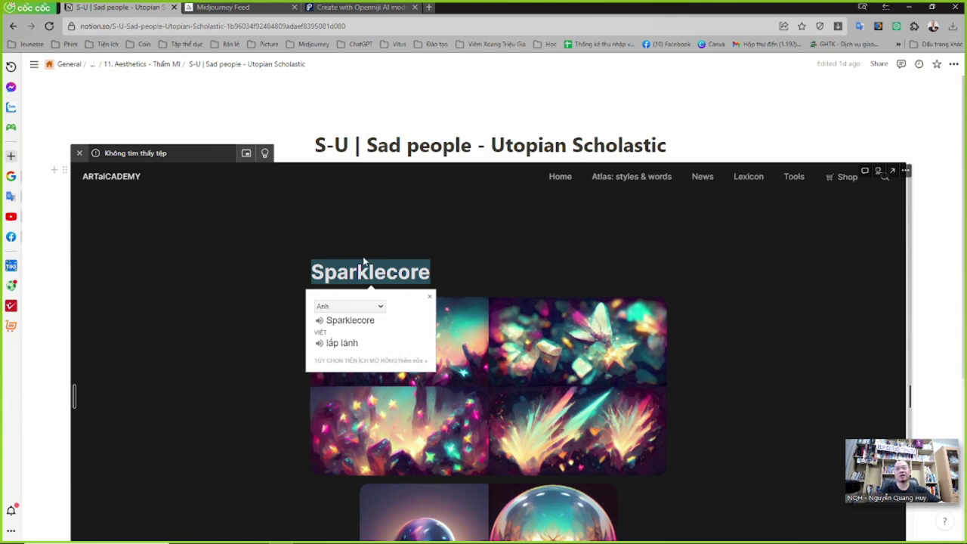
{"action": "left_click", "coordinate": [304, 274]}
{"action": "left_click_drag", "start_coordinate": [303, 275], "coordinate": [430, 274]}
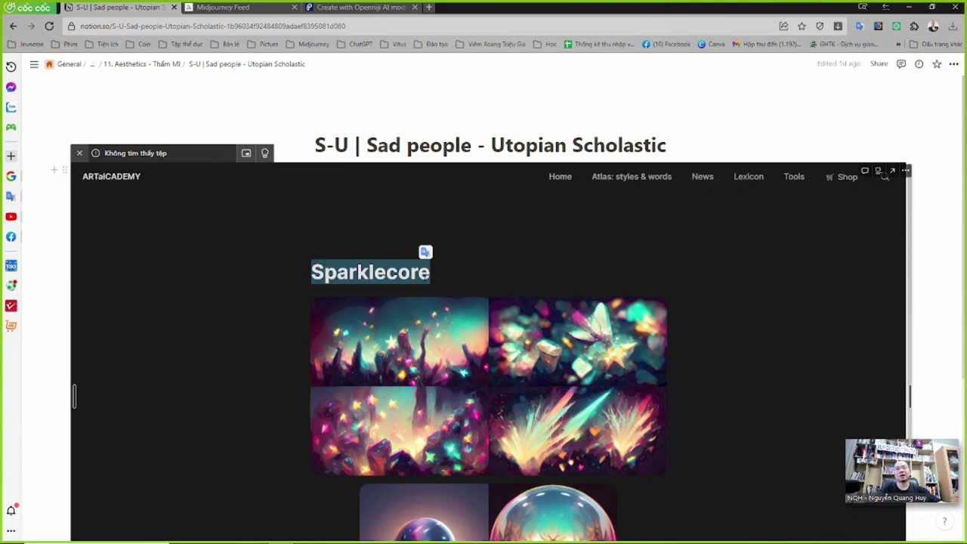
- Switch to Discord and view the Hauntology cat grid enlarged, closing the preview
{"action": "key", "text": "alt+Tab"}
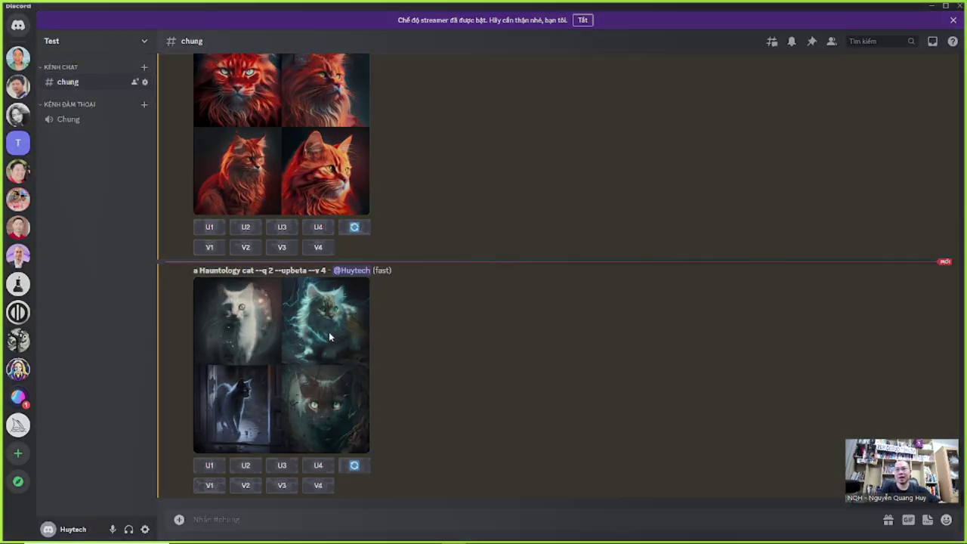
{"action": "left_click", "coordinate": [329, 337]}
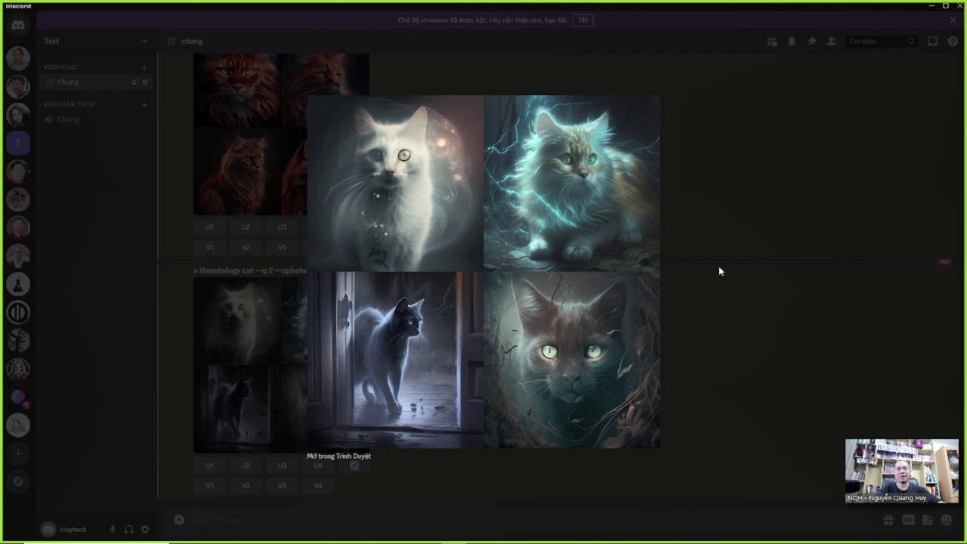
{"action": "left_click", "coordinate": [717, 343]}
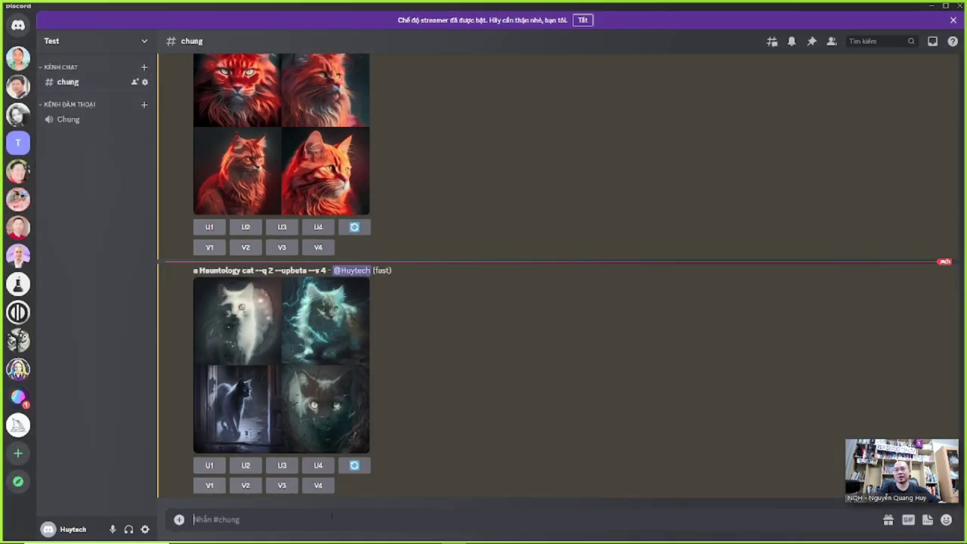
- Submit an /imagine prompt for "a Sparklecore cat"
{"action": "type", "text": "/im"}
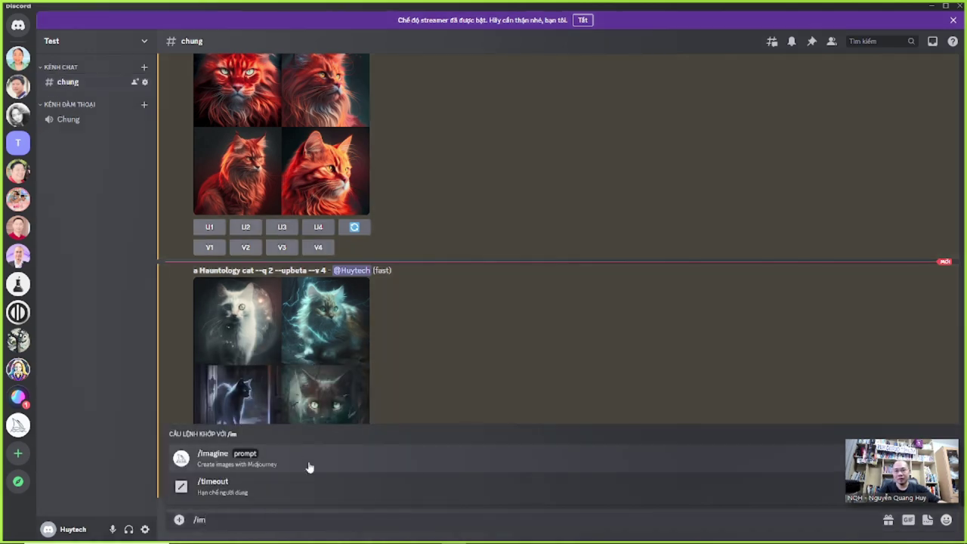
{"action": "left_click", "coordinate": [304, 459]}
{"action": "type", "text": "a Sparklecore"}
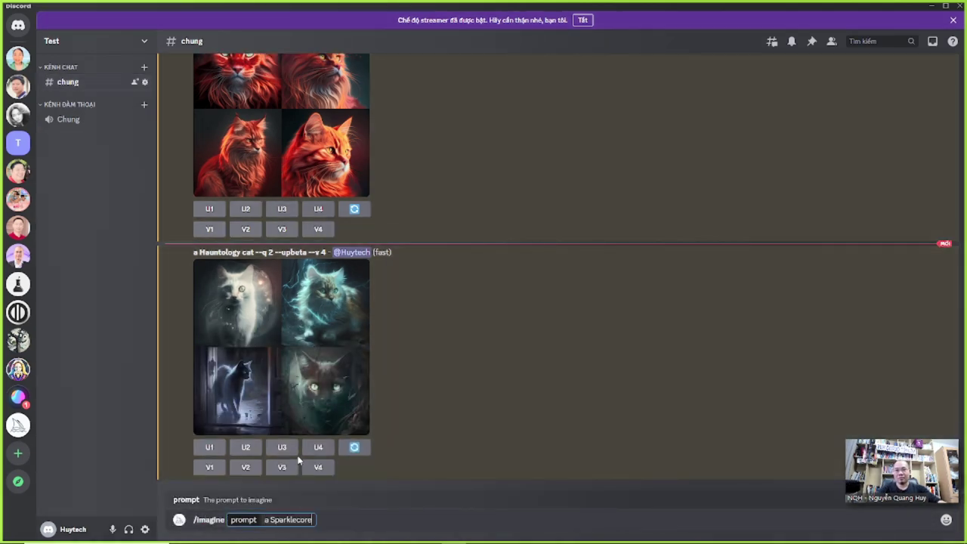
{"action": "type", "text": " cat"}
{"action": "key", "text": "Return"}
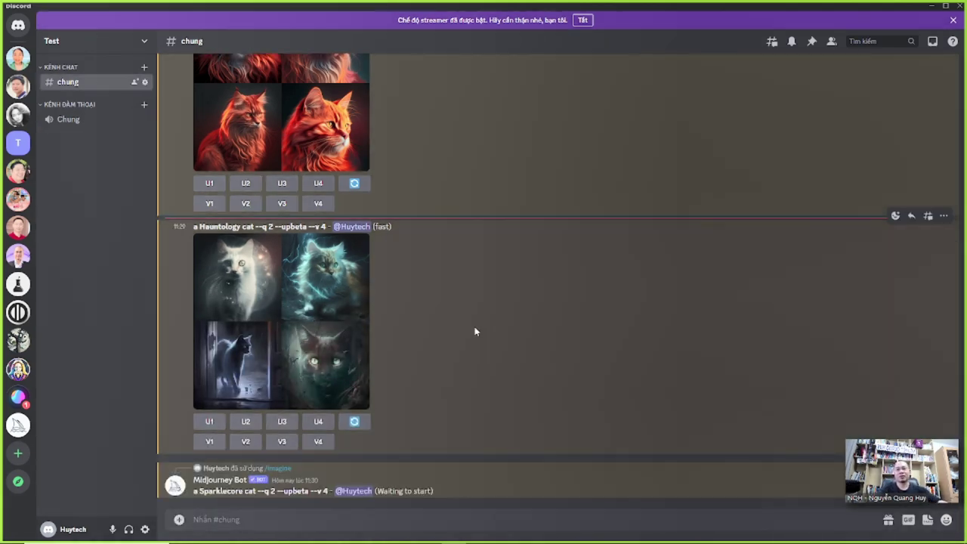
- Review the earlier cat grids in the channel history, back to the plain "a cat" result with the seed parameter
{"action": "scroll", "coordinate": [466, 362], "scroll_direction": "up", "scroll_amount": 3}
{"action": "scroll", "coordinate": [467, 362], "scroll_direction": "up", "scroll_amount": 15}
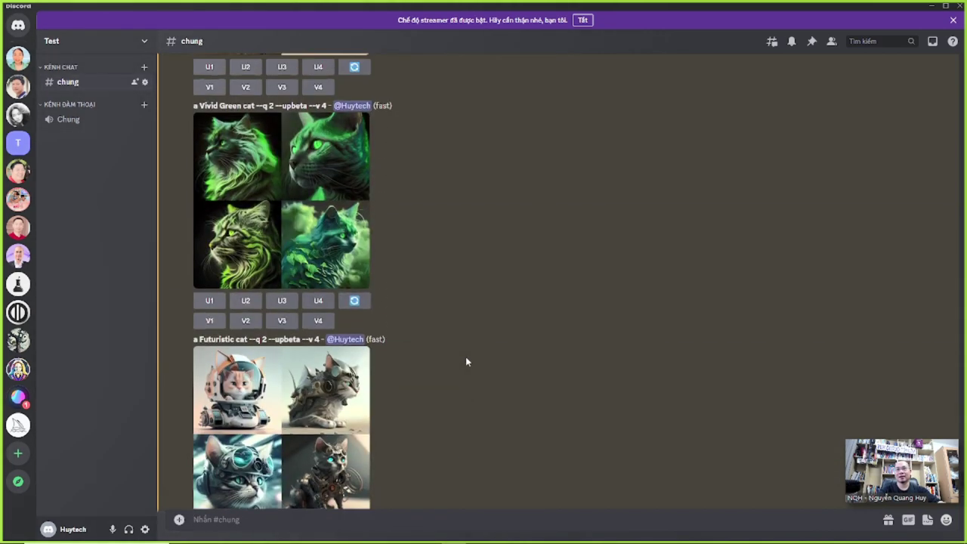
{"action": "scroll", "coordinate": [466, 362], "scroll_direction": "up", "scroll_amount": 10}
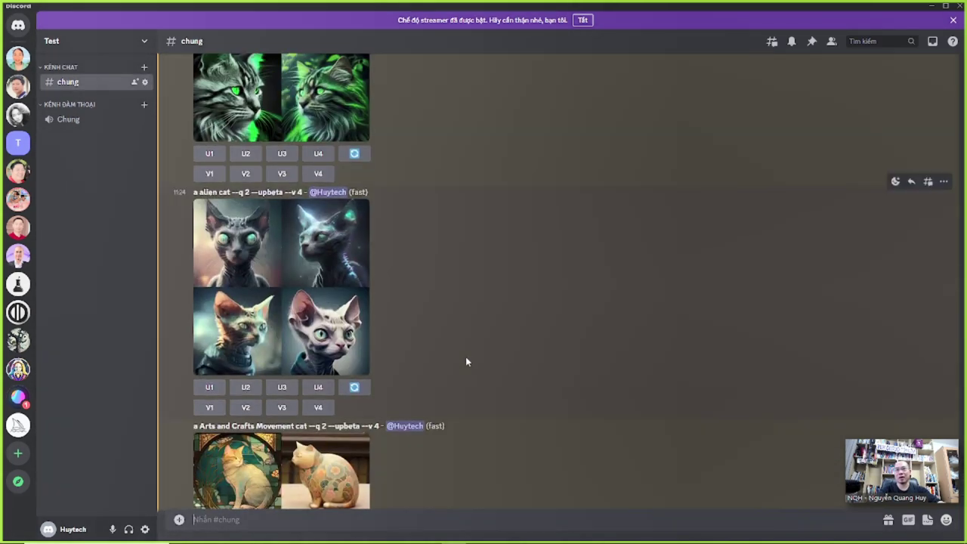
{"action": "scroll", "coordinate": [467, 362], "scroll_direction": "up", "scroll_amount": 5}
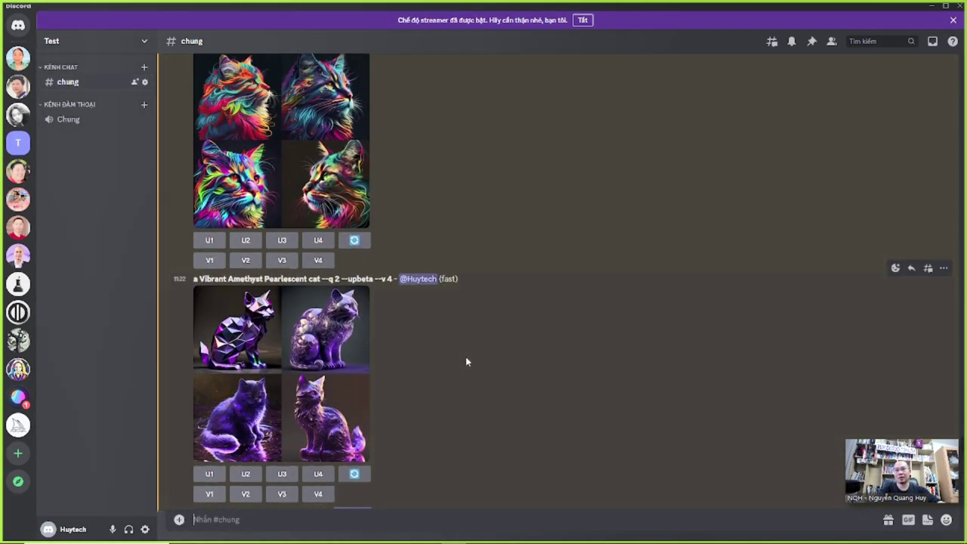
{"action": "scroll", "coordinate": [466, 361], "scroll_direction": "down", "scroll_amount": 2}
{"action": "scroll", "coordinate": [466, 362], "scroll_direction": "up", "scroll_amount": 10}
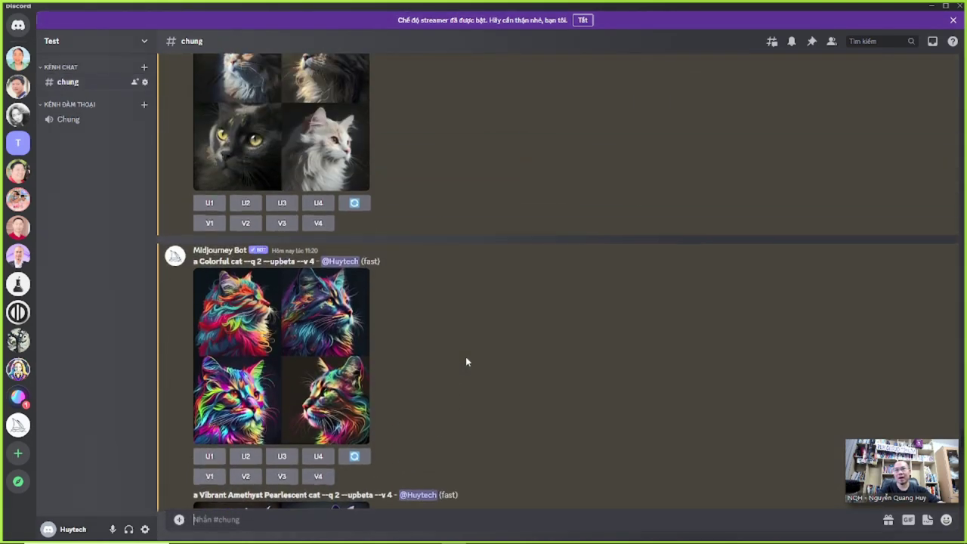
{"action": "scroll", "coordinate": [466, 362], "scroll_direction": "up", "scroll_amount": 1}
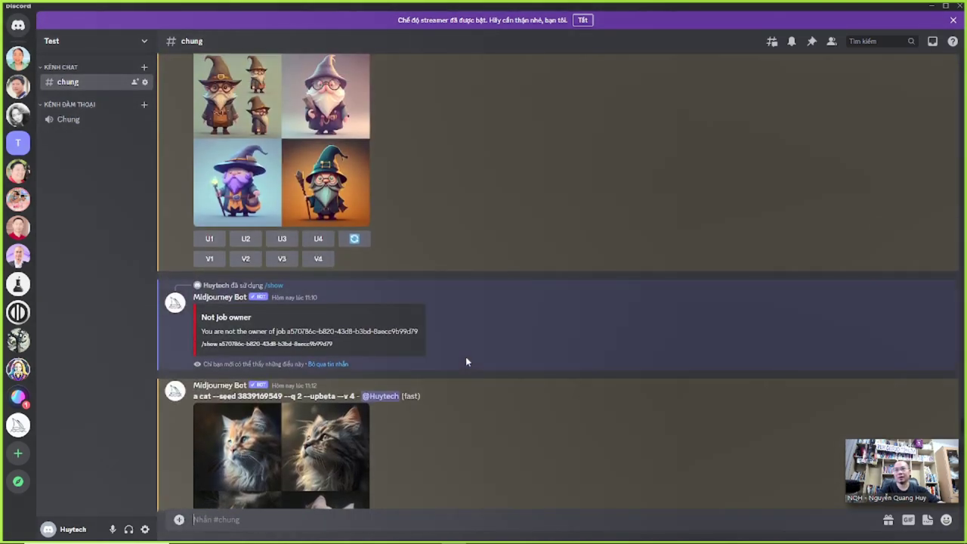
{"action": "scroll", "coordinate": [464, 362], "scroll_direction": "down", "scroll_amount": 5}
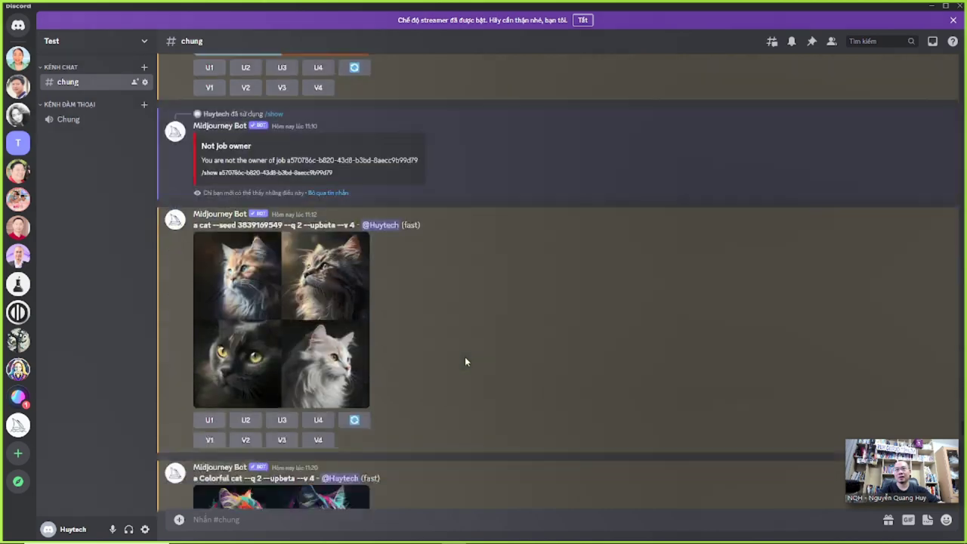
- Submit an /imagine prompt for "a dark cat"
{"action": "type", "text": "/imagine"}
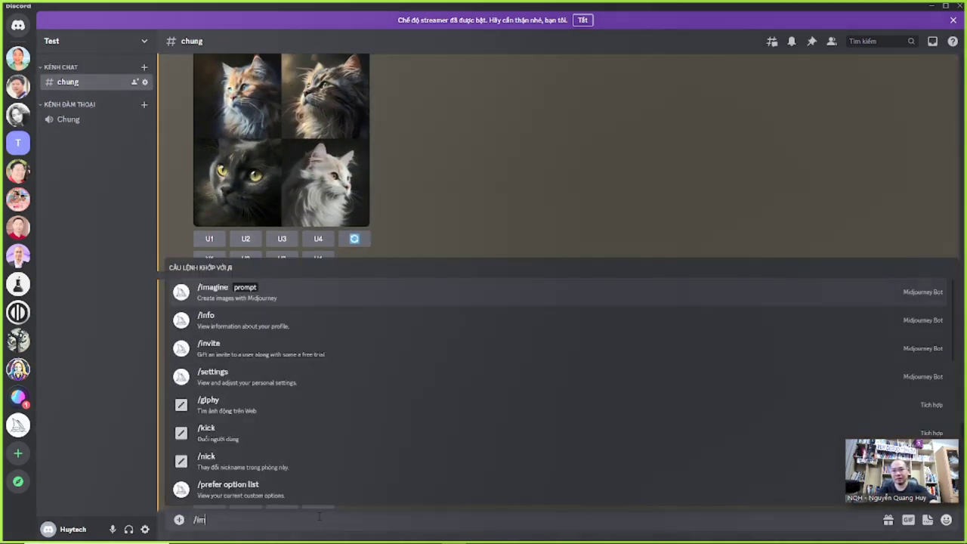
{"action": "left_click", "coordinate": [283, 475]}
{"action": "type", "text": "a"}
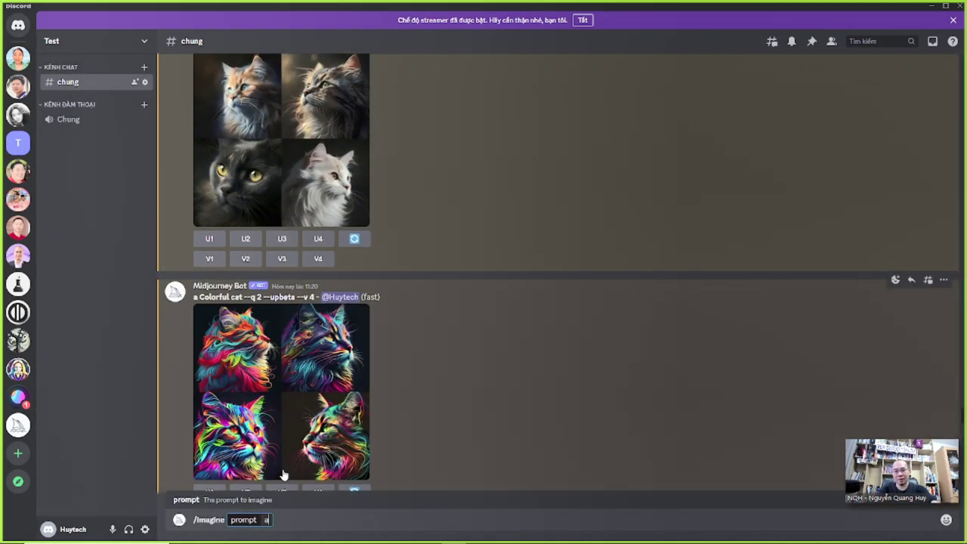
{"action": "type", "text": " dark"}
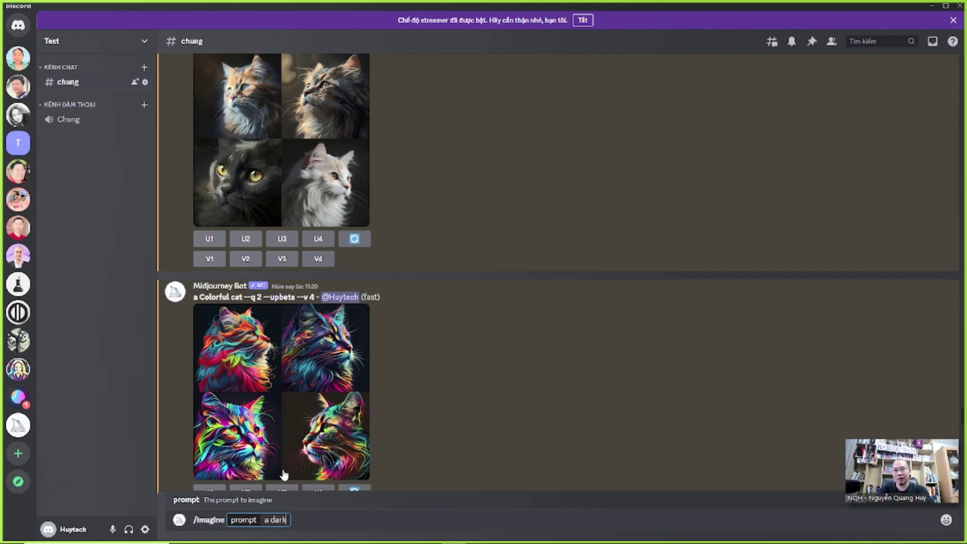
{"action": "type", "text": " cat"}
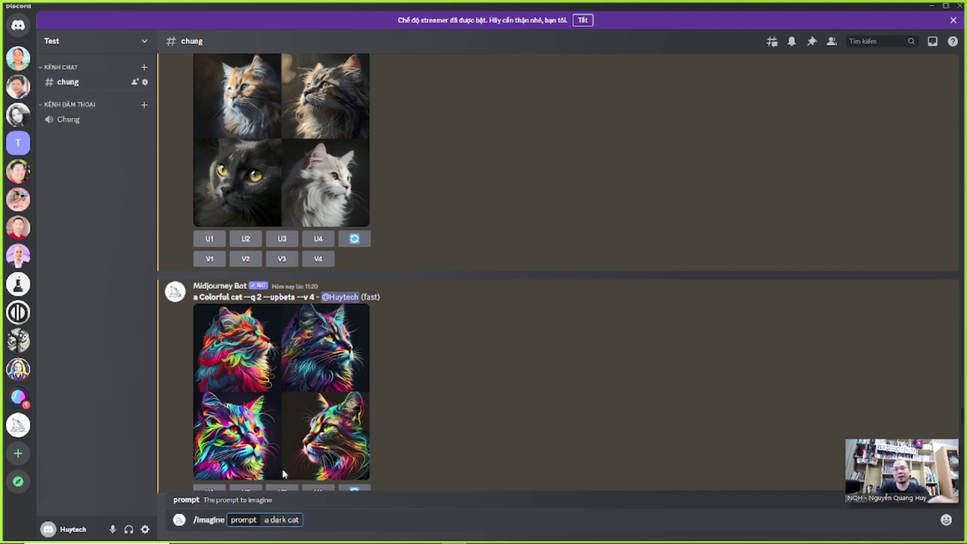
{"action": "key", "text": "Return"}
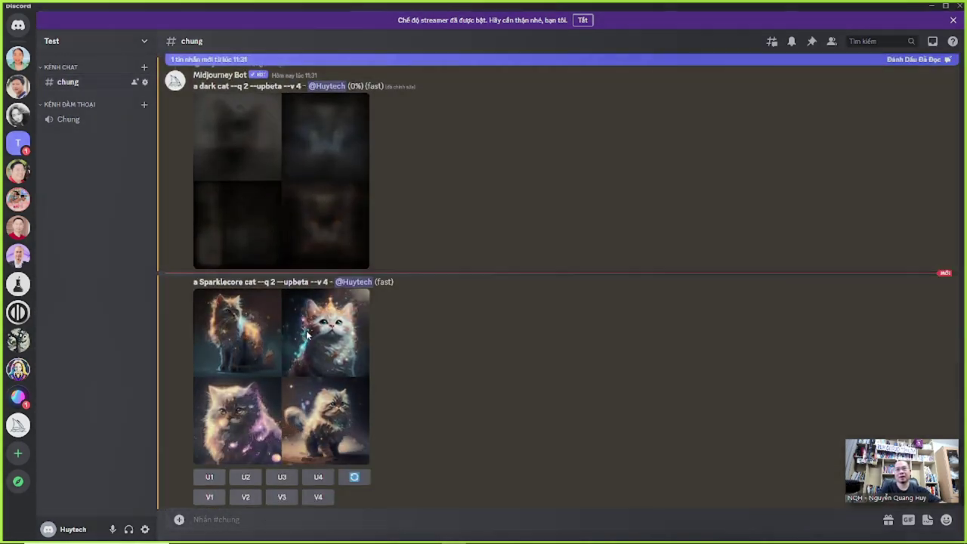
- View the Sparklecore cat grid enlarged, close the preview, and check the dark cat grid above it
{"action": "left_click", "coordinate": [332, 340]}
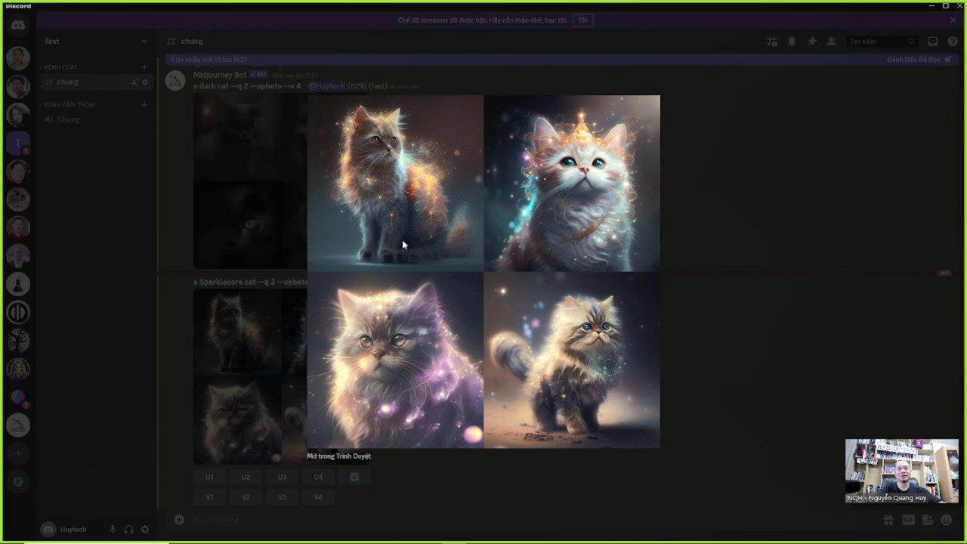
{"action": "left_click", "coordinate": [728, 399]}
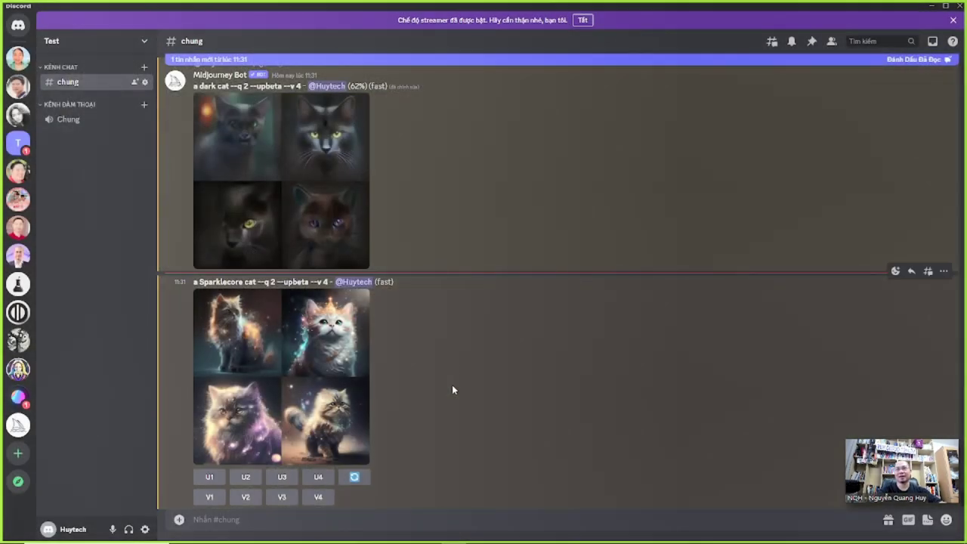
{"action": "scroll", "coordinate": [451, 361], "scroll_direction": "up", "scroll_amount": 2}
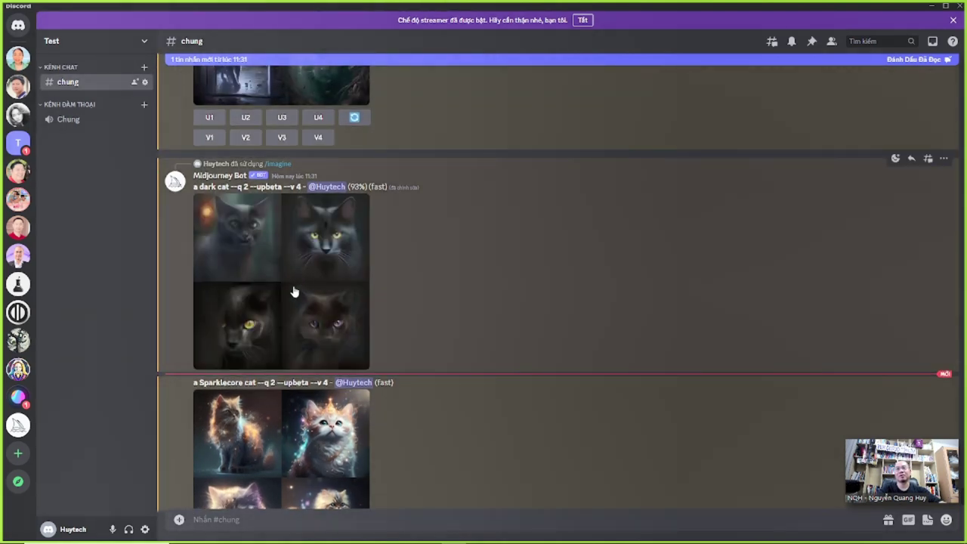
- Switch to Notion and open the "V-Z | Vacation Dadcore - Zombiecore" page from the Aesthetics list
{"action": "key", "text": "alt+Tab"}
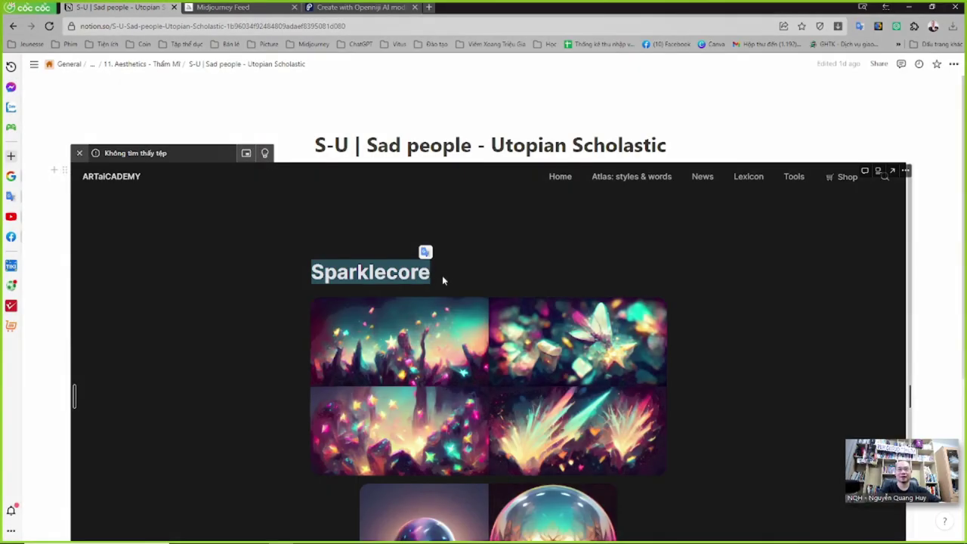
{"action": "left_click", "coordinate": [160, 66]}
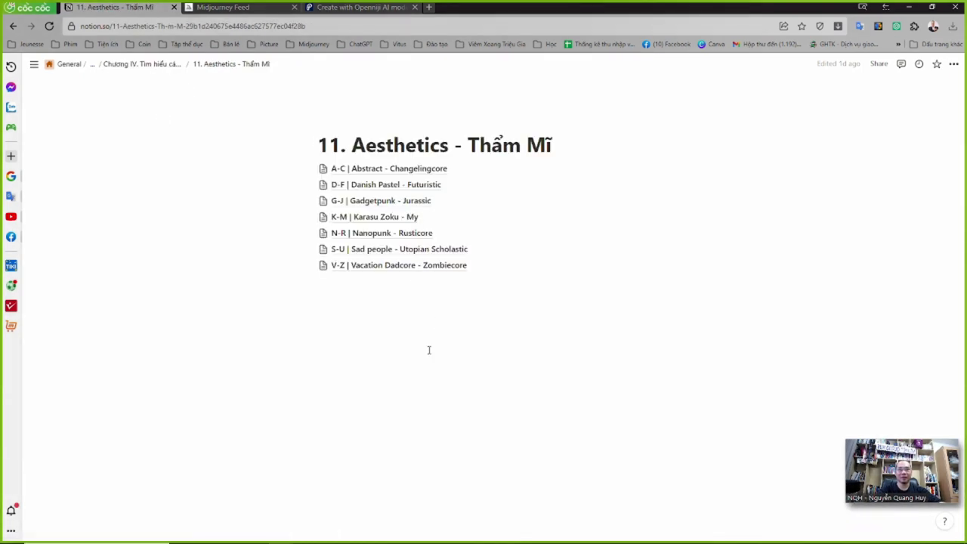
{"action": "left_click", "coordinate": [411, 269]}
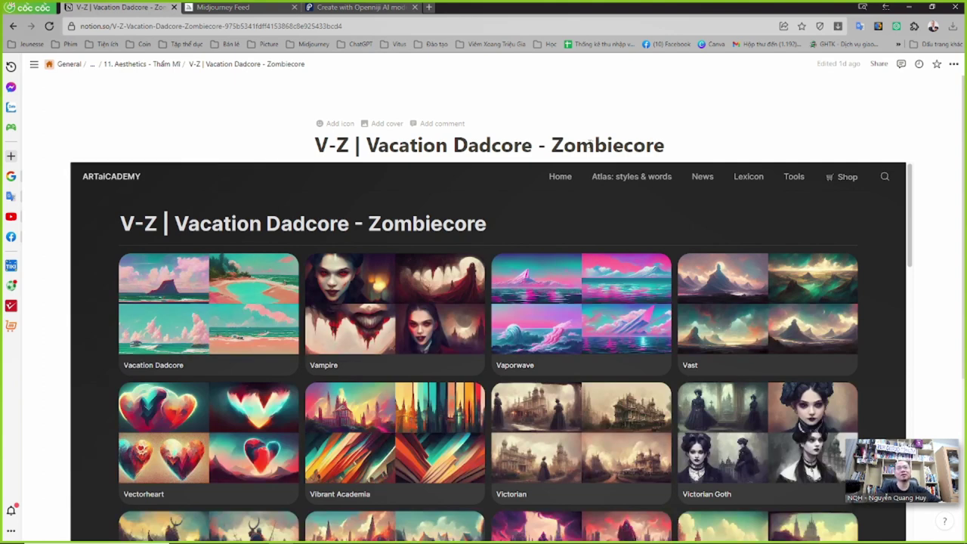
- Examine the aesthetic styles in the embedded V-Z gallery, from Vacation Dadcore through to the final row
{"action": "scroll", "coordinate": [698, 404], "scroll_direction": "down", "scroll_amount": 2}
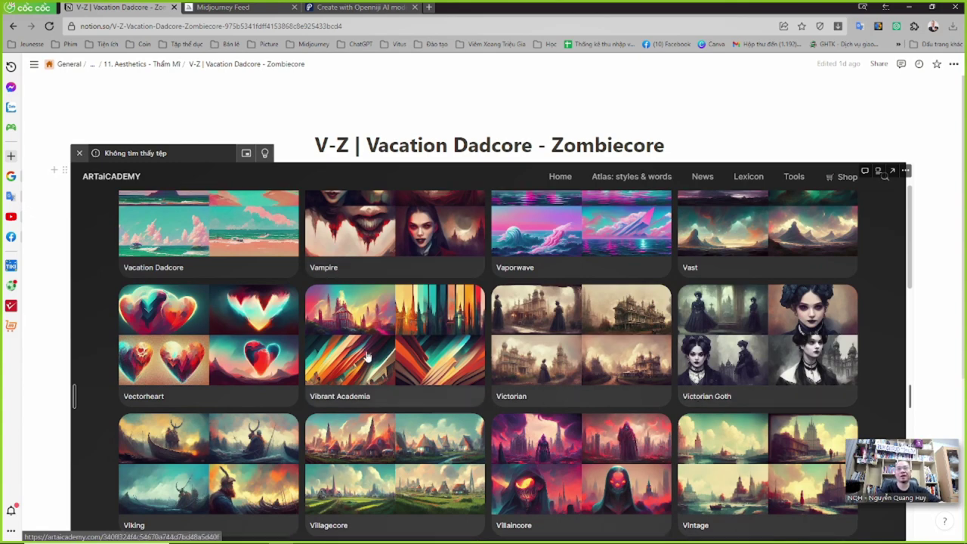
{"action": "scroll", "coordinate": [348, 276], "scroll_direction": "up", "scroll_amount": 2}
{"action": "scroll", "coordinate": [419, 394], "scroll_direction": "down", "scroll_amount": 5}
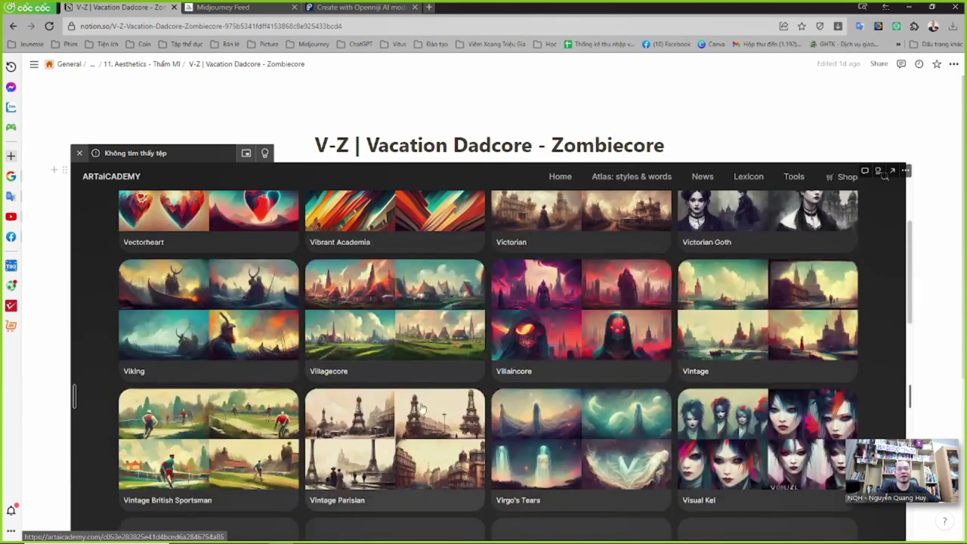
{"action": "scroll", "coordinate": [410, 433], "scroll_direction": "down", "scroll_amount": 2}
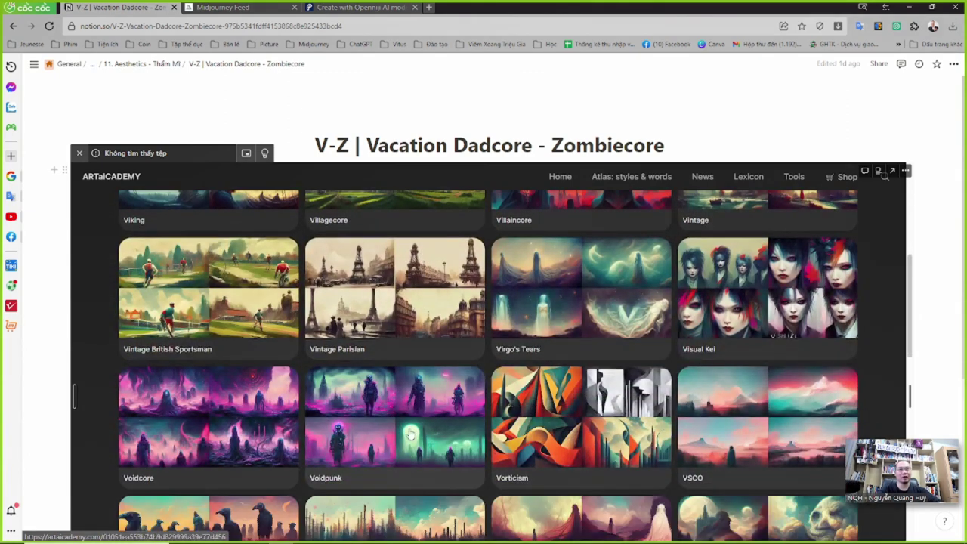
{"action": "scroll", "coordinate": [284, 377], "scroll_direction": "down", "scroll_amount": 2}
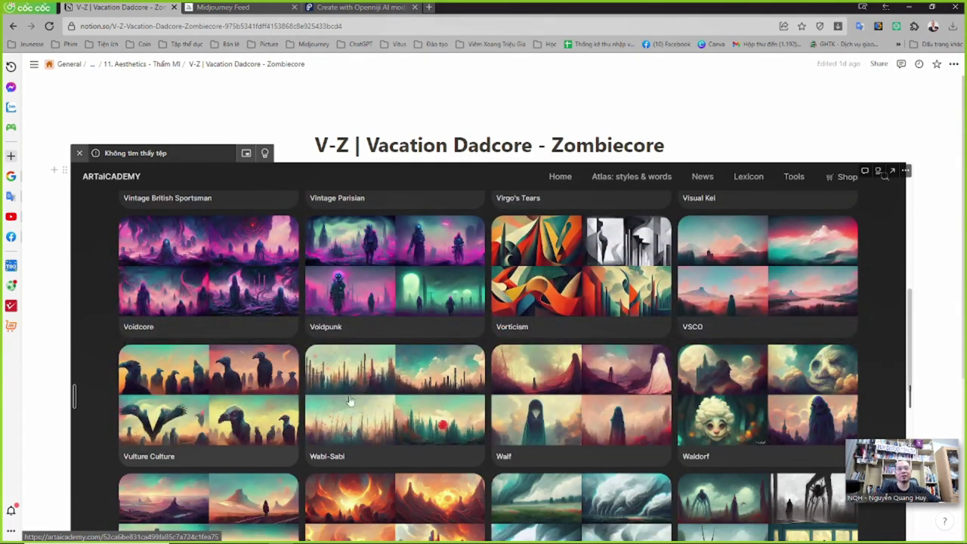
{"action": "scroll", "coordinate": [340, 400], "scroll_direction": "down", "scroll_amount": 2}
{"action": "scroll", "coordinate": [396, 460], "scroll_direction": "down", "scroll_amount": 3}
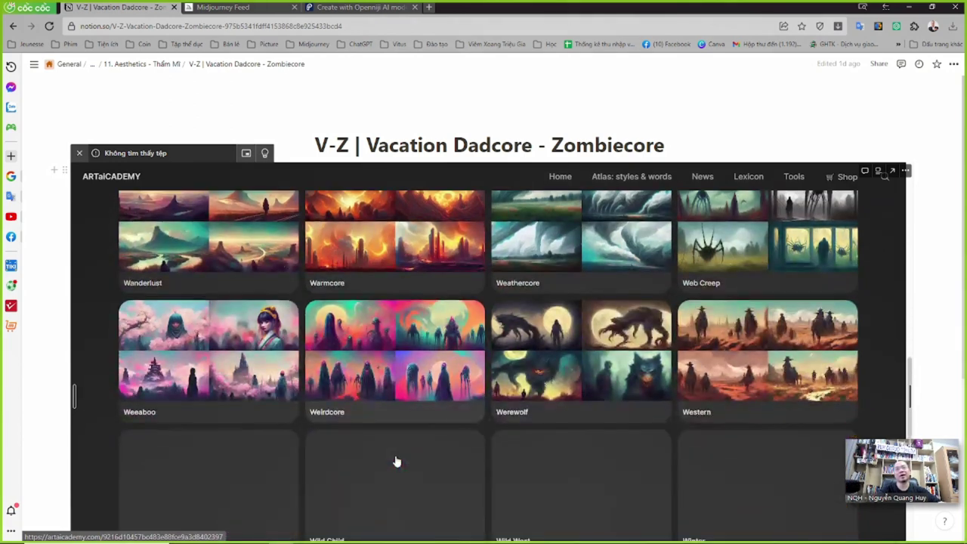
{"action": "scroll", "coordinate": [396, 460], "scroll_direction": "down", "scroll_amount": 2}
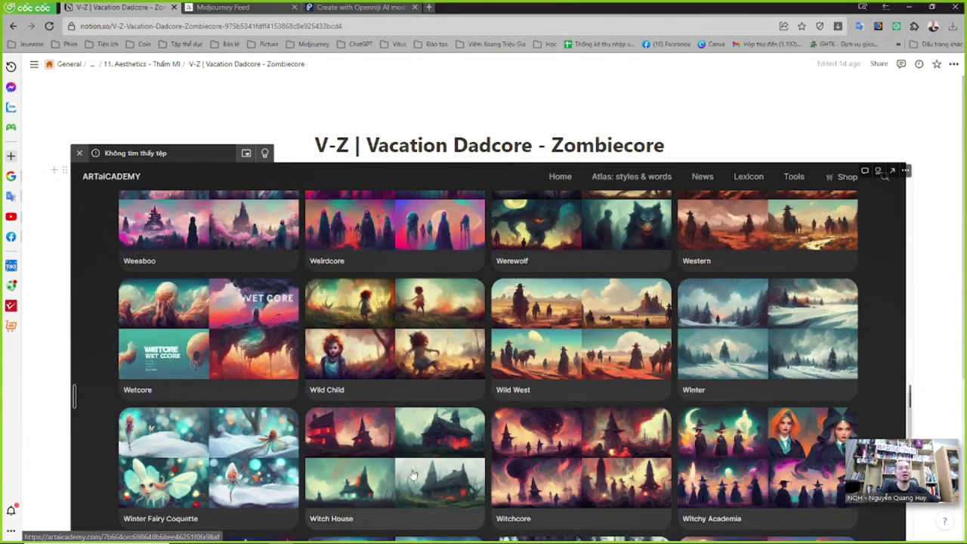
{"action": "scroll", "coordinate": [423, 458], "scroll_direction": "down", "scroll_amount": 1}
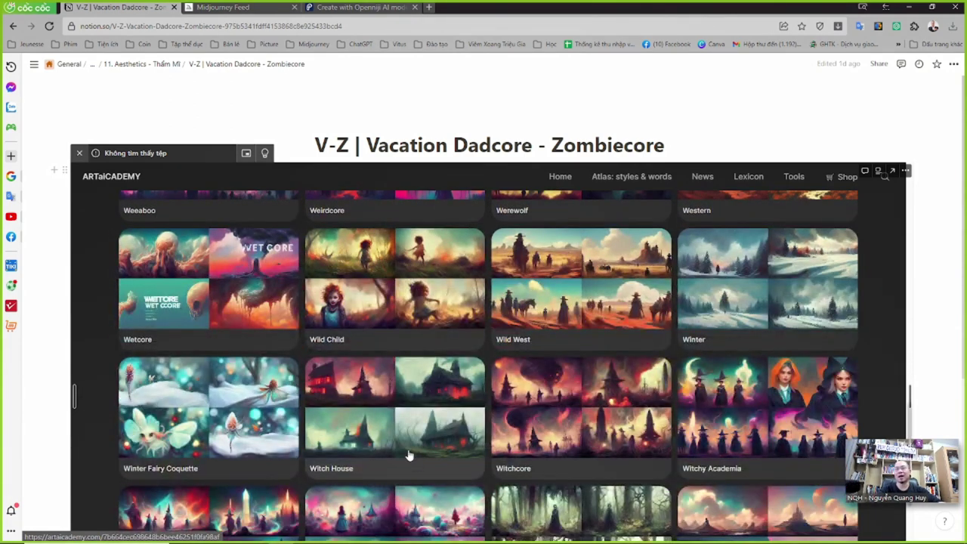
{"action": "scroll", "coordinate": [405, 457], "scroll_direction": "down", "scroll_amount": 3}
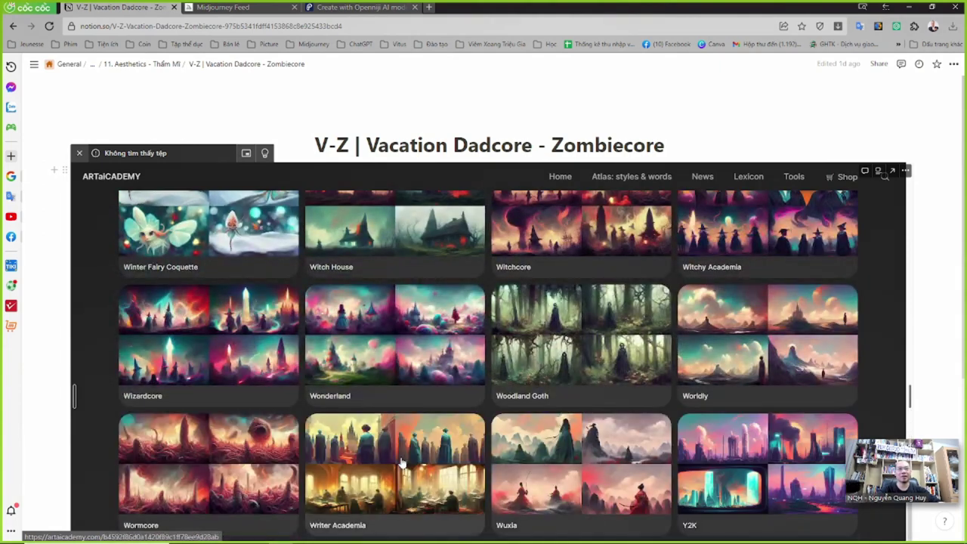
{"action": "scroll", "coordinate": [402, 463], "scroll_direction": "down", "scroll_amount": 5}
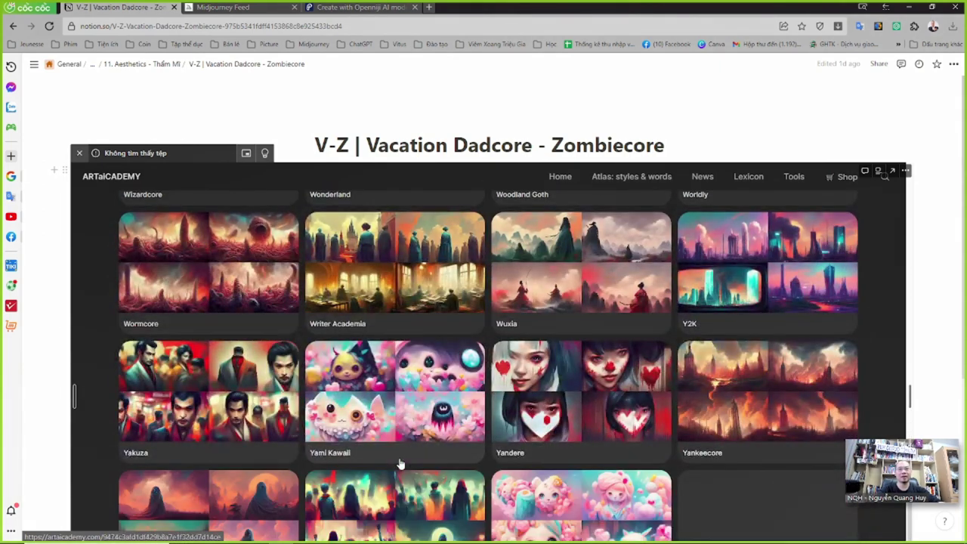
{"action": "scroll", "coordinate": [401, 463], "scroll_direction": "down", "scroll_amount": 1}
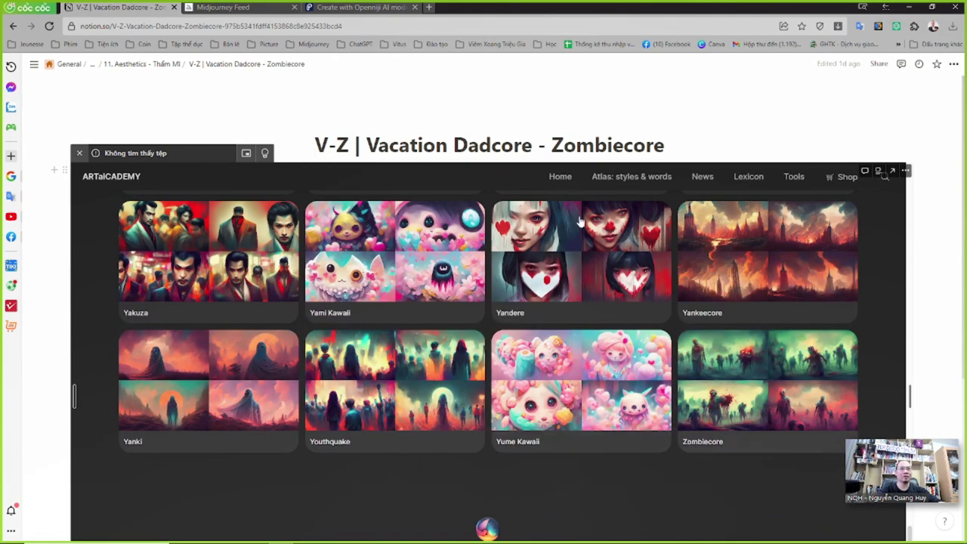
- Take the word "Zombiecore" from the page title and submit an /imagine prompt for "a Zombiecore cat" in Discord
{"action": "double_click", "coordinate": [560, 148]}
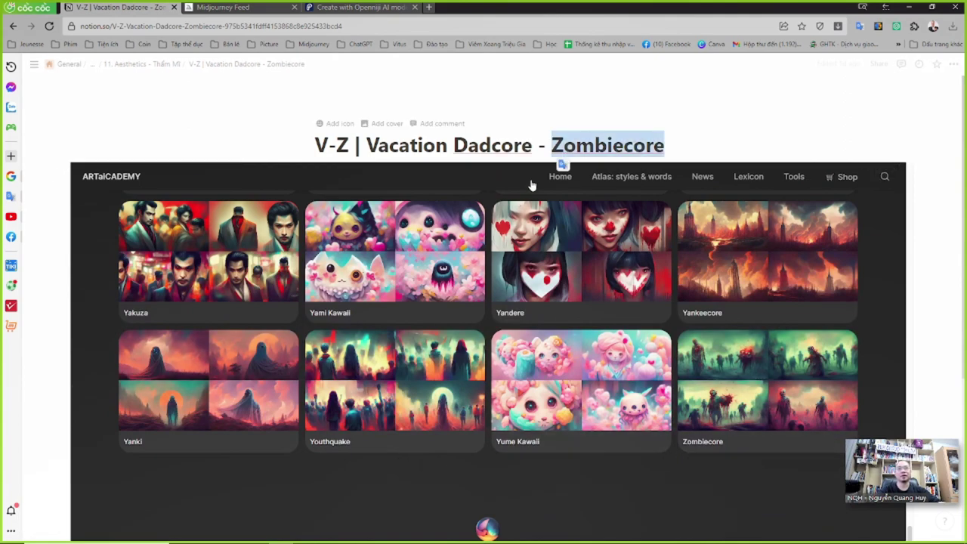
{"action": "key", "text": "alt+Tab"}
{"action": "scroll", "coordinate": [338, 480], "scroll_direction": "down", "scroll_amount": 2}
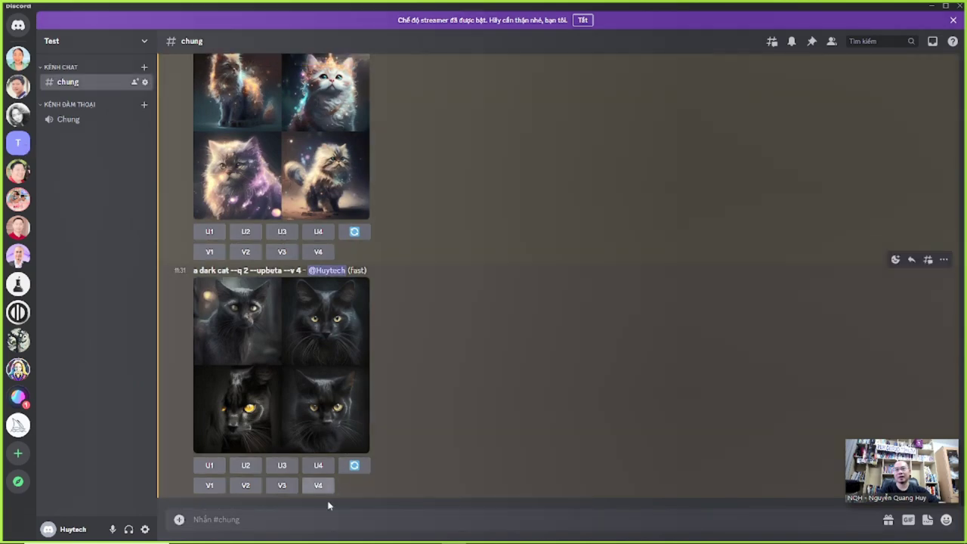
{"action": "type", "text": "/im"}
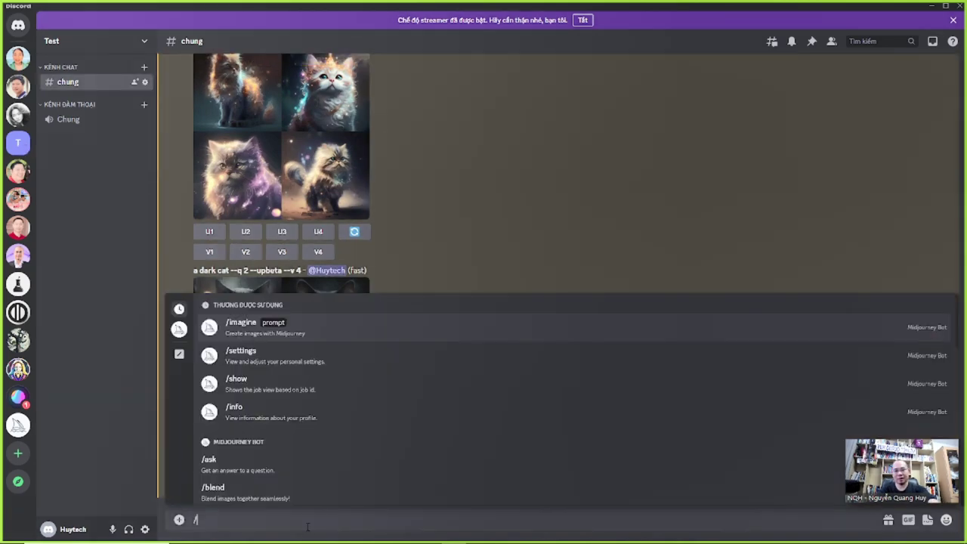
{"action": "left_click", "coordinate": [255, 453]}
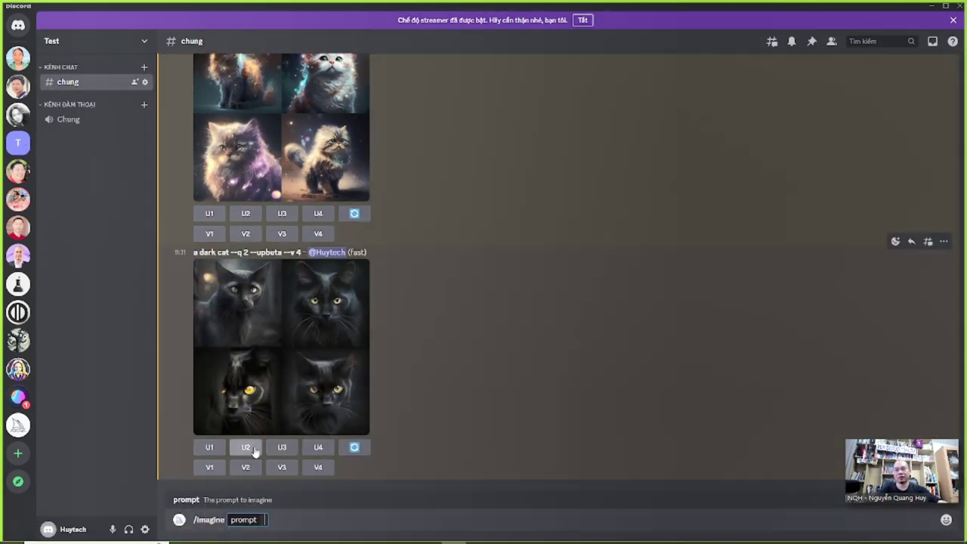
{"action": "type", "text": "a Zombiecore"}
{"action": "type", "text": "cat"}
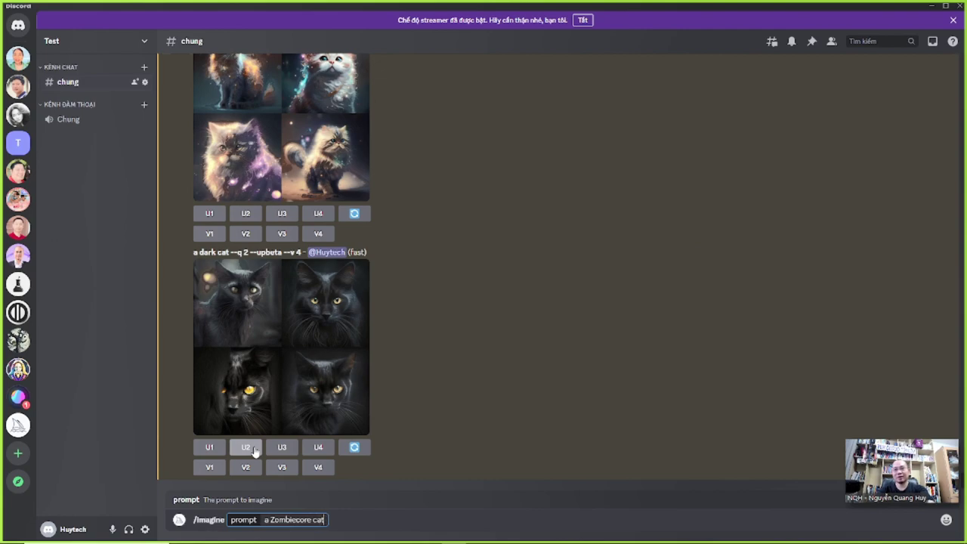
{"action": "key", "text": "Return"}
- Return to the V-Z gallery in Notion and open its Vampire entry
{"action": "key", "text": "alt+Tab"}
{"action": "scroll", "coordinate": [423, 355], "scroll_direction": "up", "scroll_amount": 5}
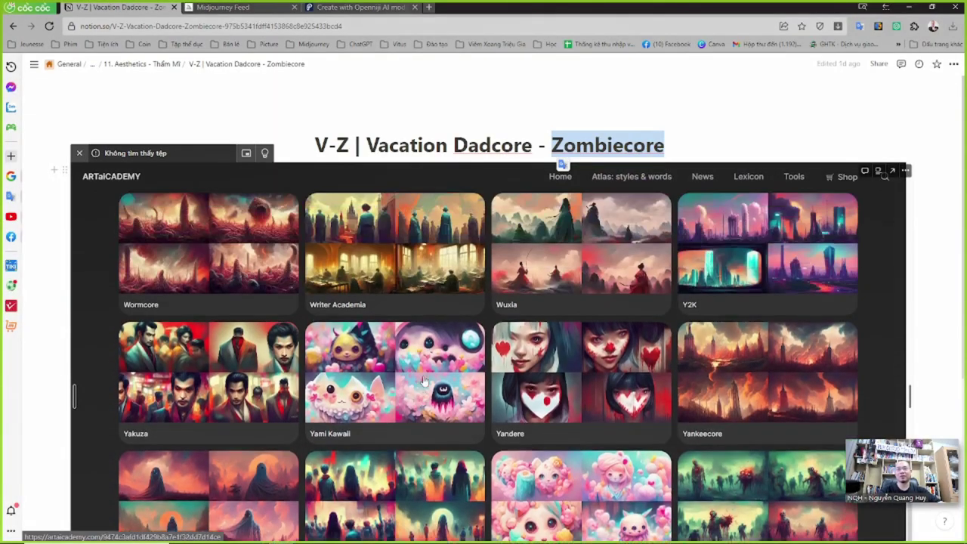
{"action": "scroll", "coordinate": [418, 393], "scroll_direction": "up", "scroll_amount": 5}
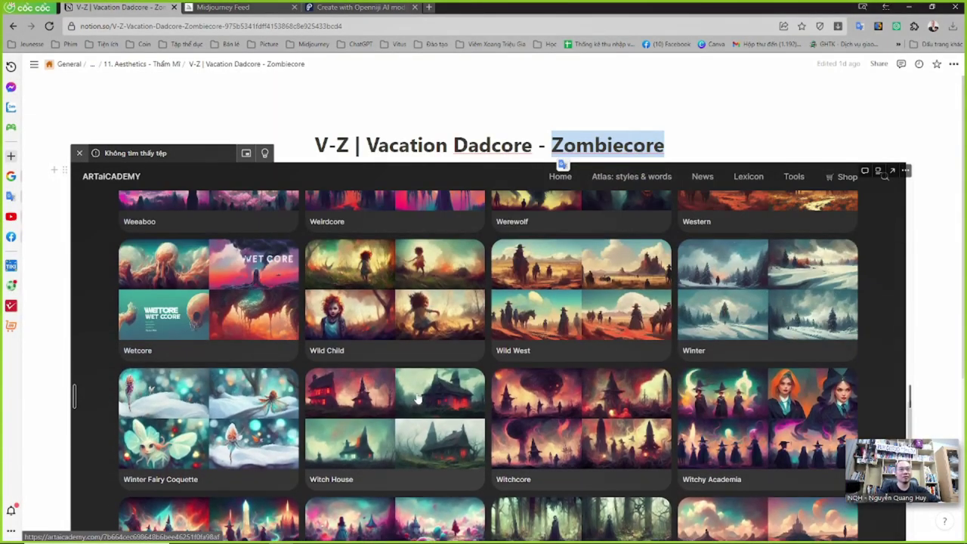
{"action": "scroll", "coordinate": [414, 422], "scroll_direction": "up", "scroll_amount": 1}
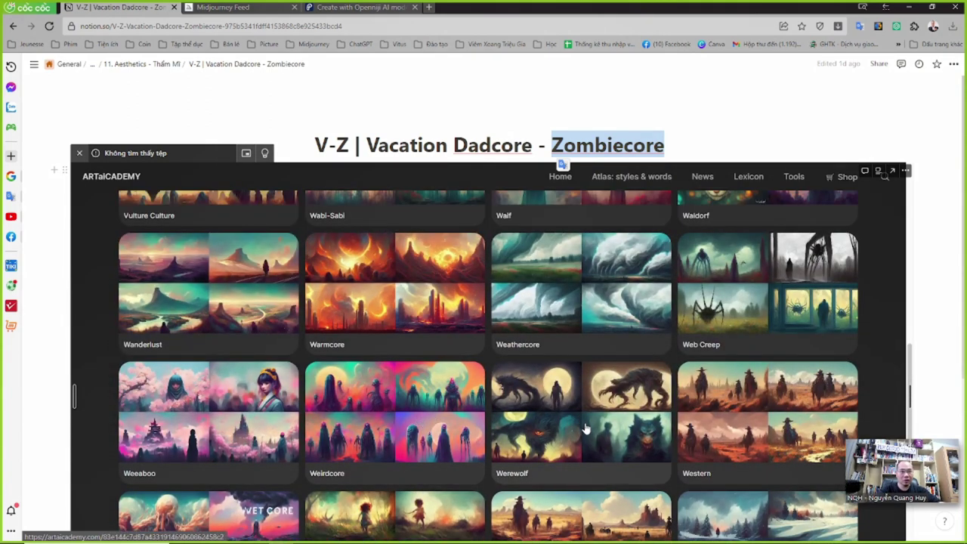
{"action": "scroll", "coordinate": [582, 435], "scroll_direction": "up", "scroll_amount": 5}
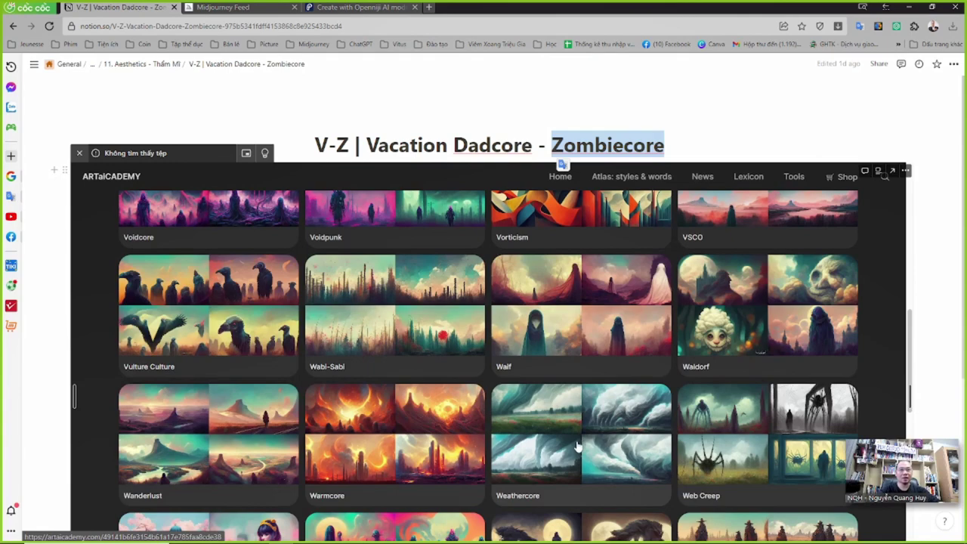
{"action": "scroll", "coordinate": [578, 445], "scroll_direction": "up", "scroll_amount": 3}
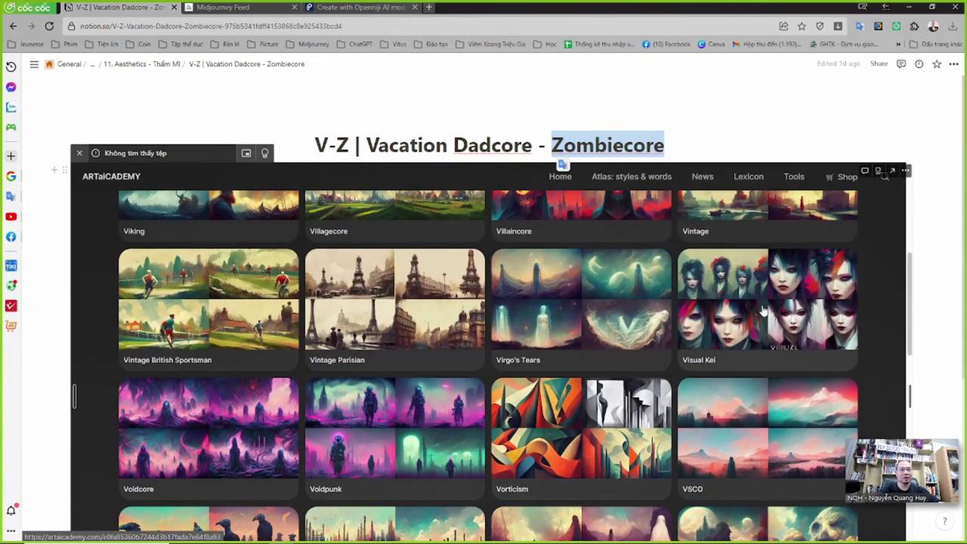
{"action": "scroll", "coordinate": [648, 432], "scroll_direction": "up", "scroll_amount": 3}
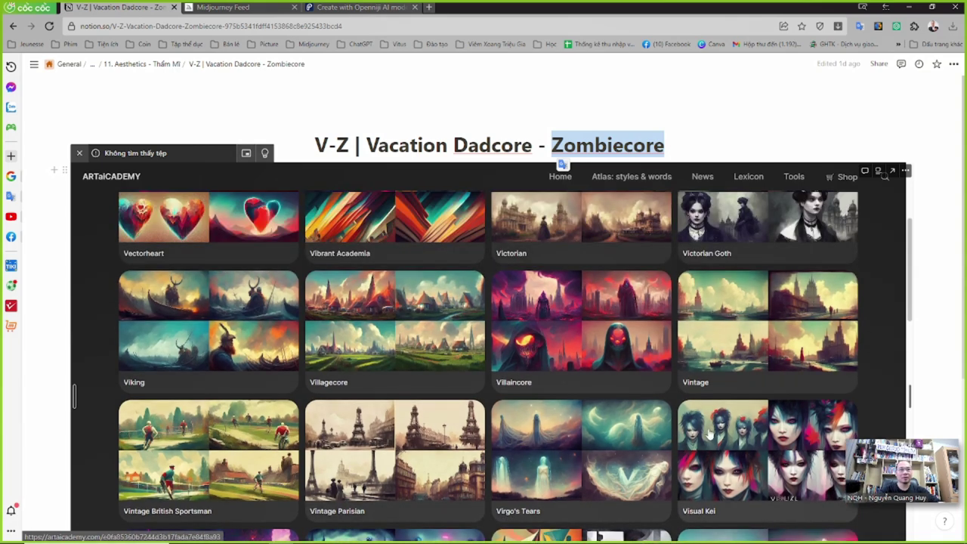
{"action": "scroll", "coordinate": [711, 451], "scroll_direction": "up", "scroll_amount": 2}
{"action": "scroll", "coordinate": [710, 451], "scroll_direction": "up", "scroll_amount": 3}
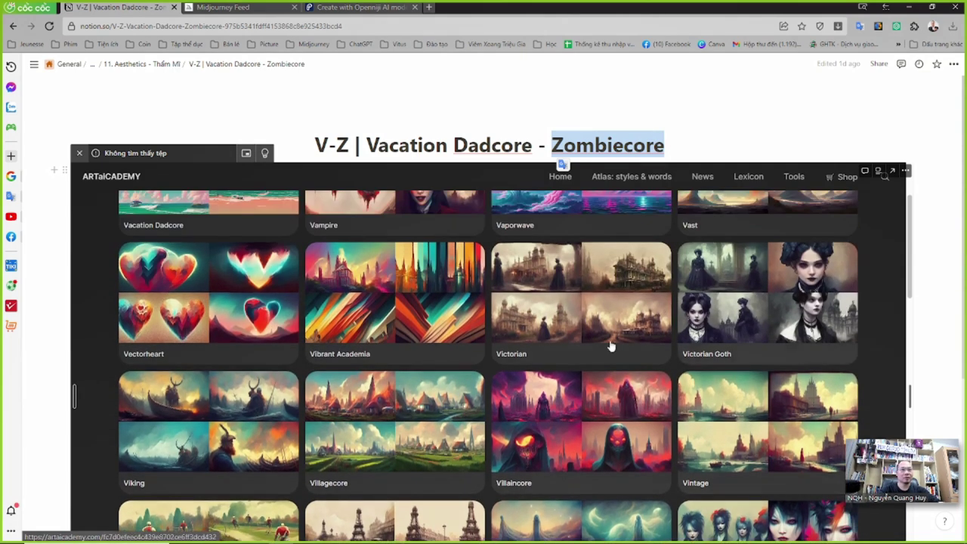
{"action": "left_click", "coordinate": [392, 293]}
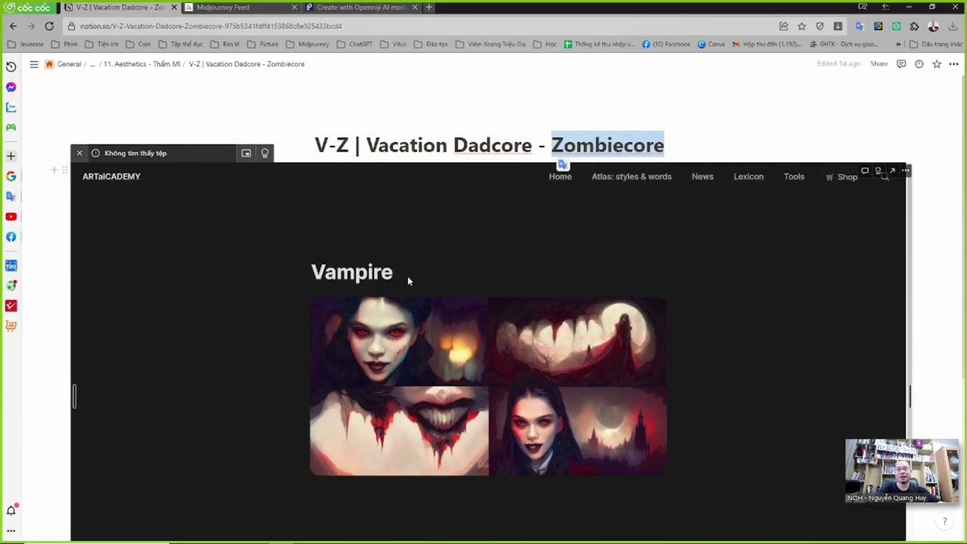
- Copy the heading text of the Vampire entry and switch to Discord
{"action": "left_click_drag", "start_coordinate": [407, 276], "coordinate": [275, 284]}
{"action": "key", "text": "ctrl+c"}
{"action": "key", "text": "alt+Tab"}
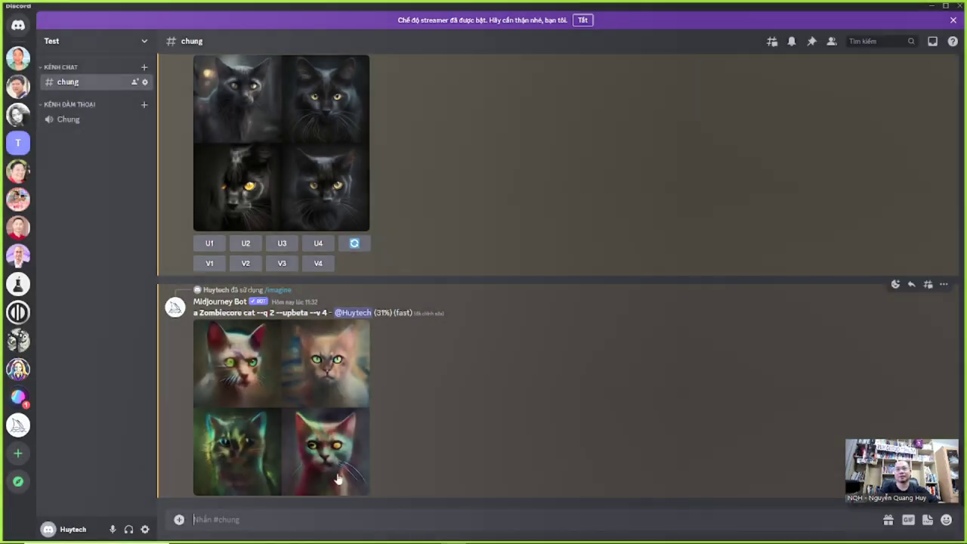
- Submit an /imagine prompt for "a Vampire cat", using the copied keyword
{"action": "type", "text": "/im"}
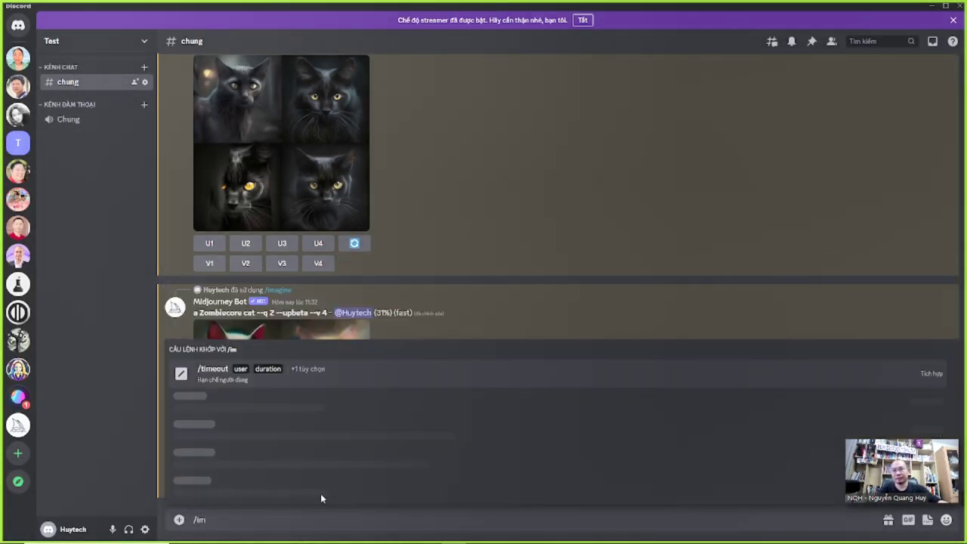
{"action": "left_click", "coordinate": [276, 451]}
{"action": "type", "text": "agine prompt a"}
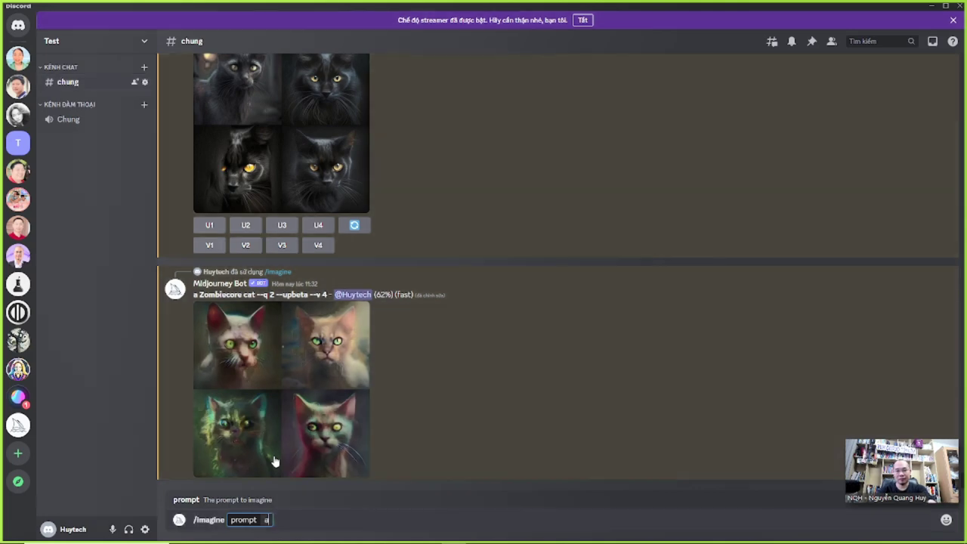
{"action": "key", "text": "ctrl+v"}
{"action": "type", "text": "cat"}
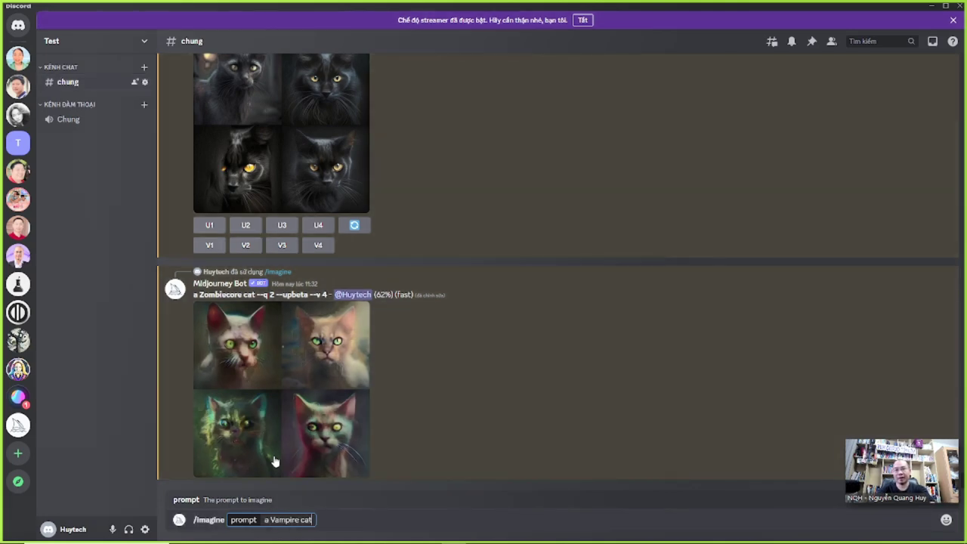
{"action": "key", "text": "Return"}
- View the Zombiecore cat and Vampire cat image grids enlarged, closing each preview after inspection
{"action": "scroll", "coordinate": [287, 423], "scroll_direction": "up", "scroll_amount": 2}
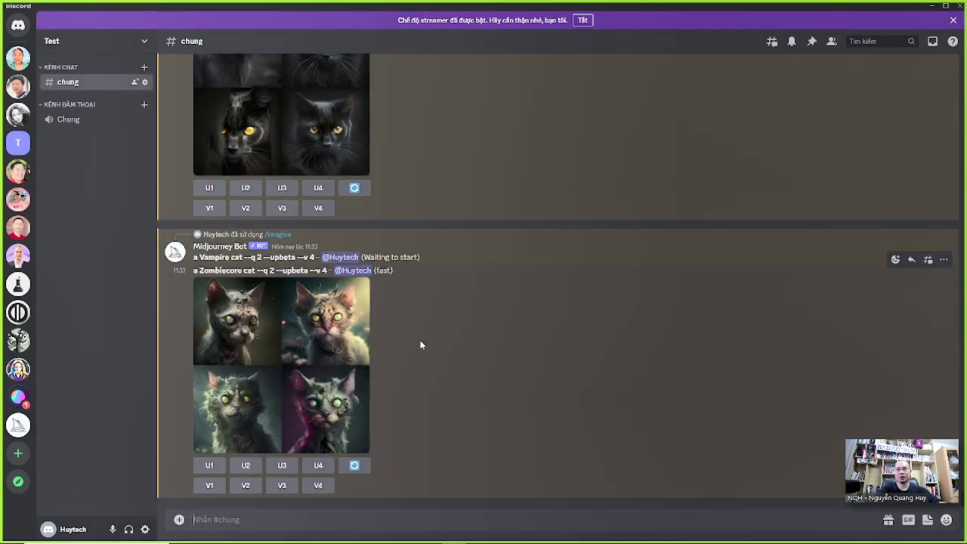
{"action": "left_click", "coordinate": [321, 358]}
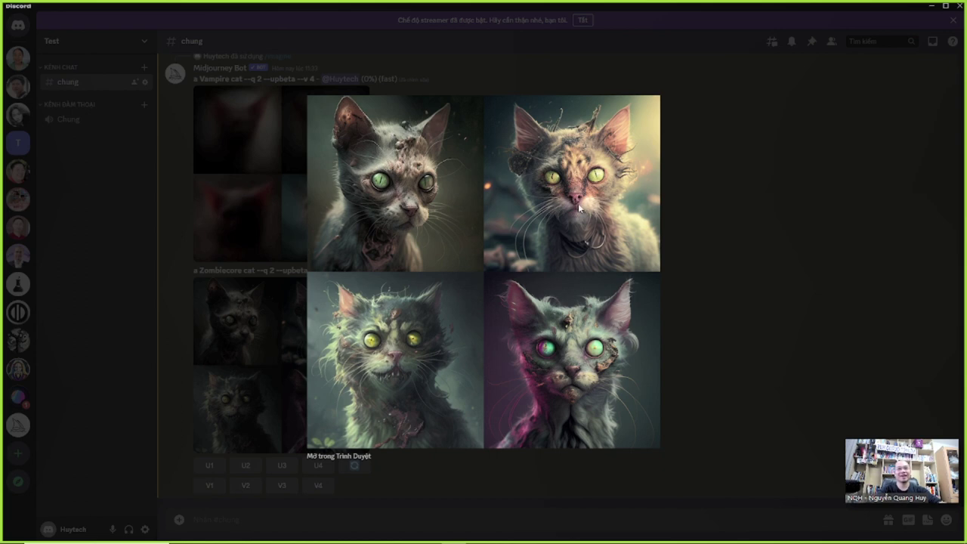
{"action": "left_click", "coordinate": [683, 378]}
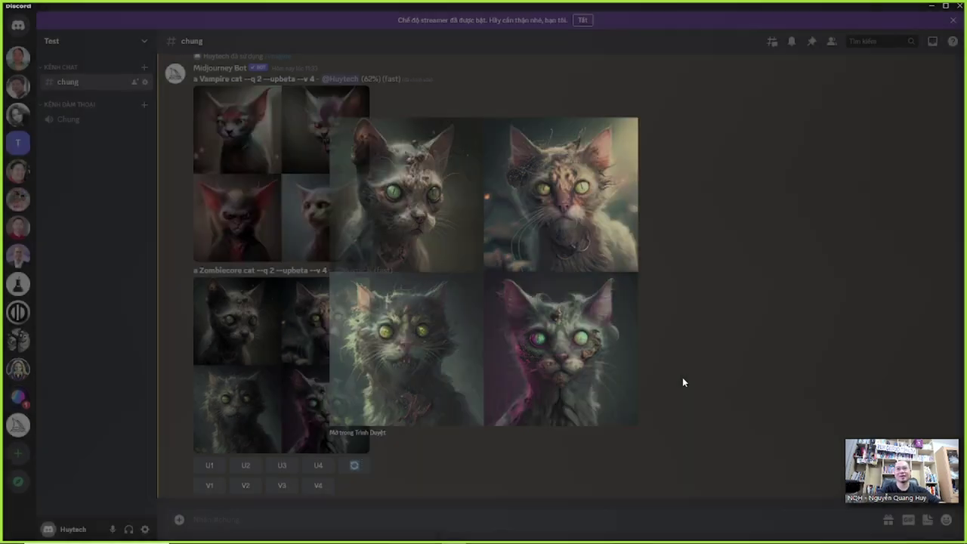
{"action": "scroll", "coordinate": [423, 351], "scroll_direction": "up", "scroll_amount": 1}
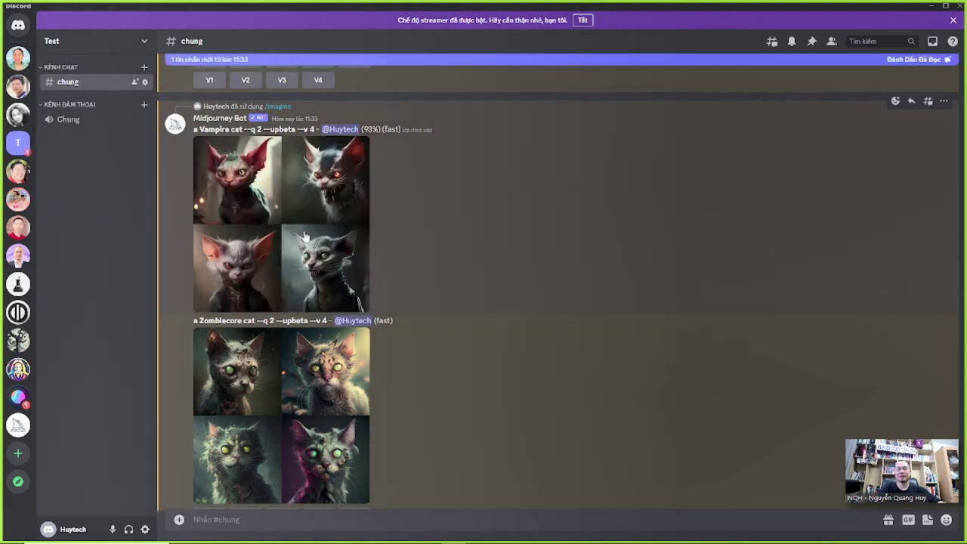
{"action": "left_click", "coordinate": [295, 413]}
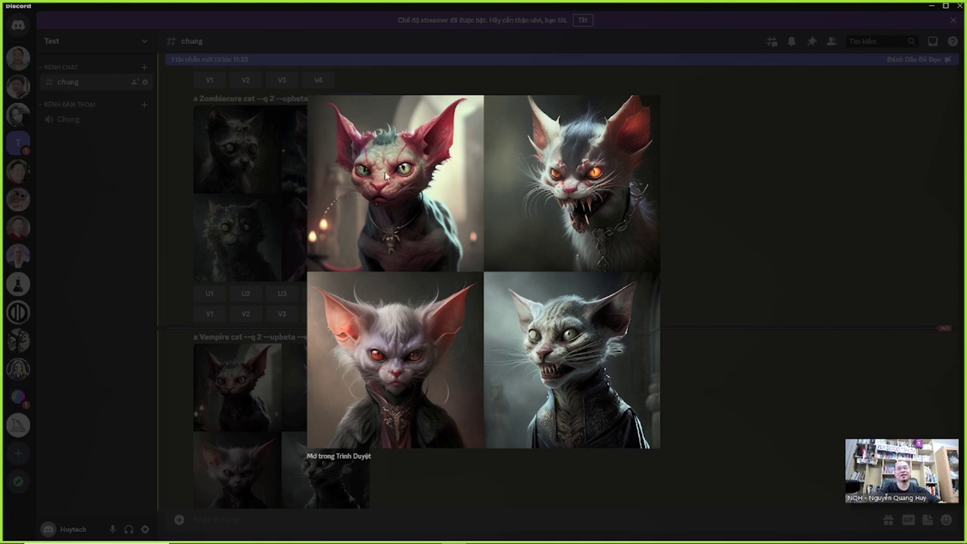
{"action": "left_click", "coordinate": [695, 361]}
- Switch to Notion in Cốc Cốc and open the Drawing Types page of chapter section 12, Drawing & Art mediums
{"action": "key", "text": "alt+Tab"}
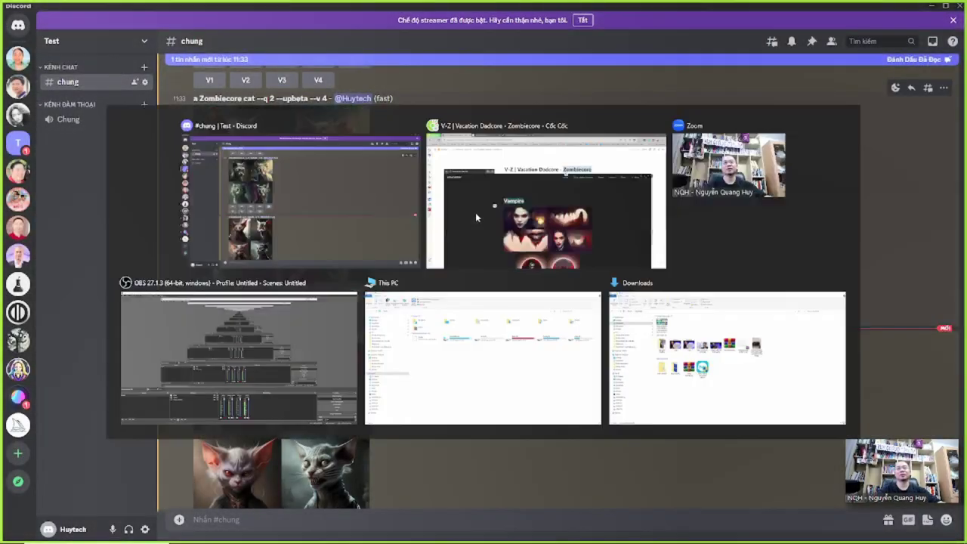
{"action": "left_click", "coordinate": [156, 64]}
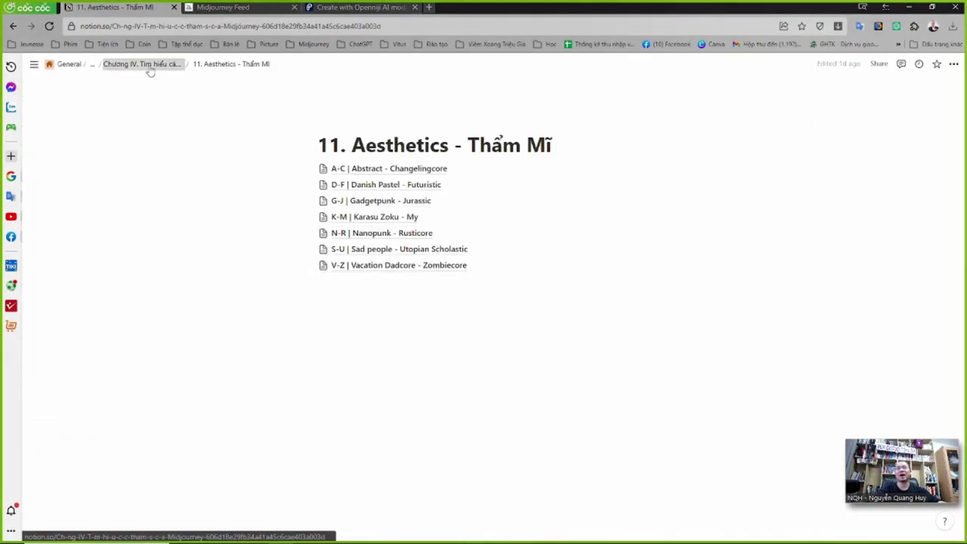
{"action": "left_click", "coordinate": [149, 66]}
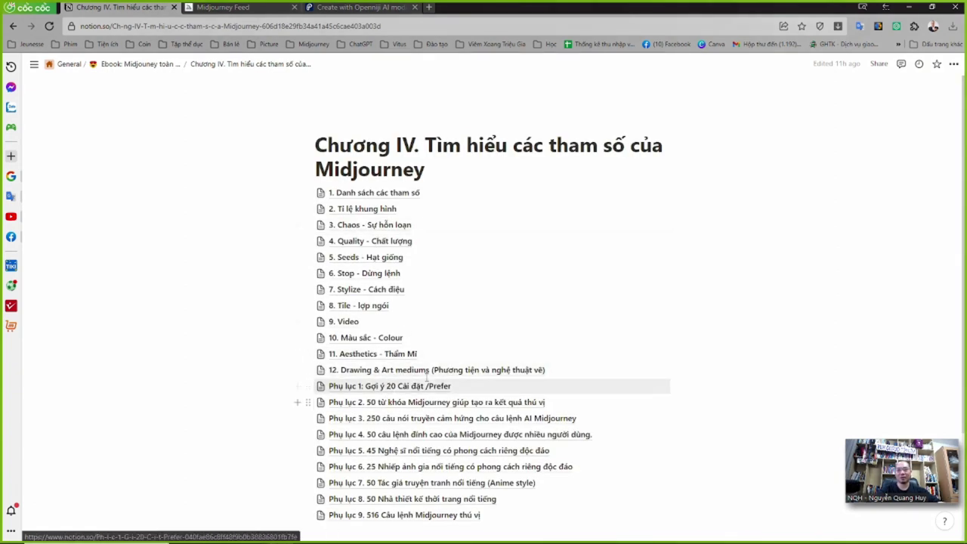
{"action": "left_click", "coordinate": [410, 374]}
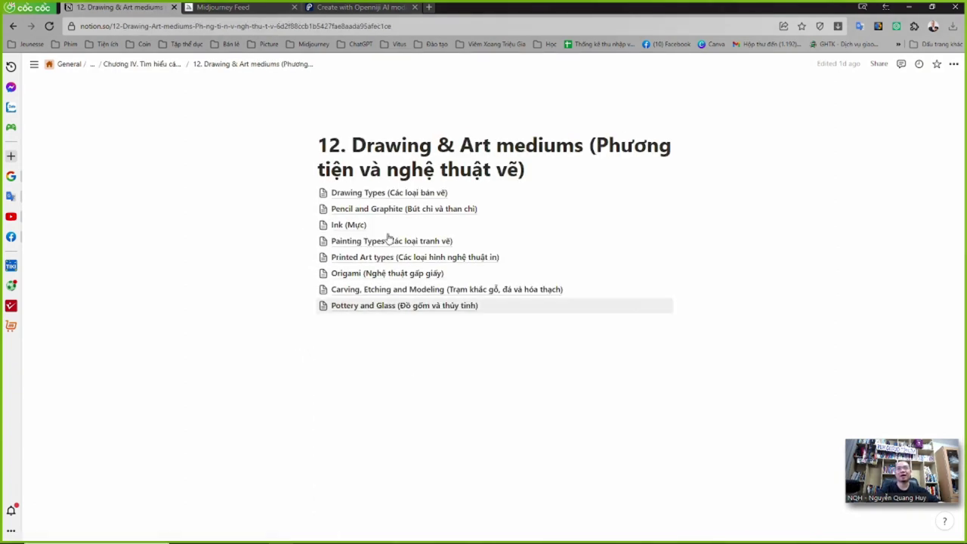
{"action": "left_click", "coordinate": [399, 195]}
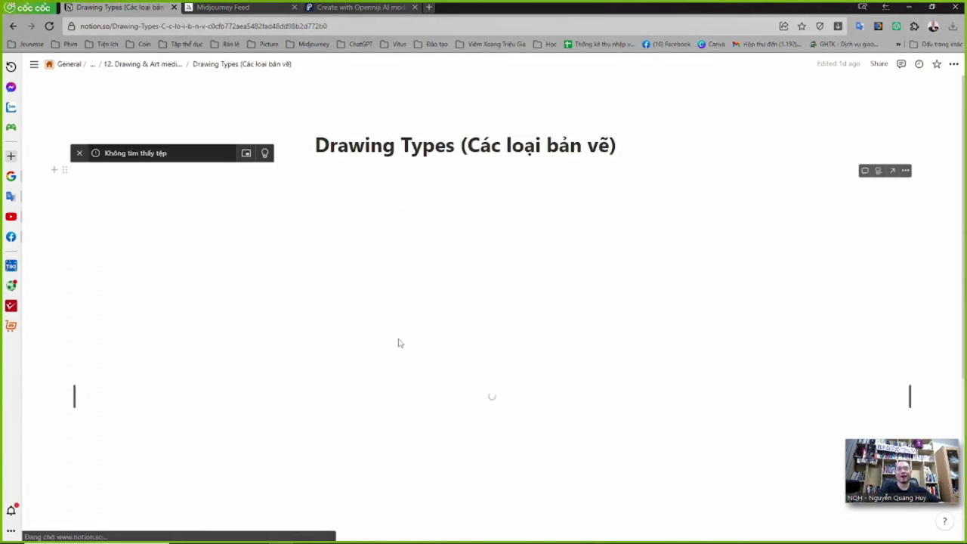
- Examine the drawing styles in the embedded Drawing Types gallery, from Anatomical Drawing through to the final row
{"action": "scroll", "coordinate": [445, 393], "scroll_direction": "down", "scroll_amount": 2}
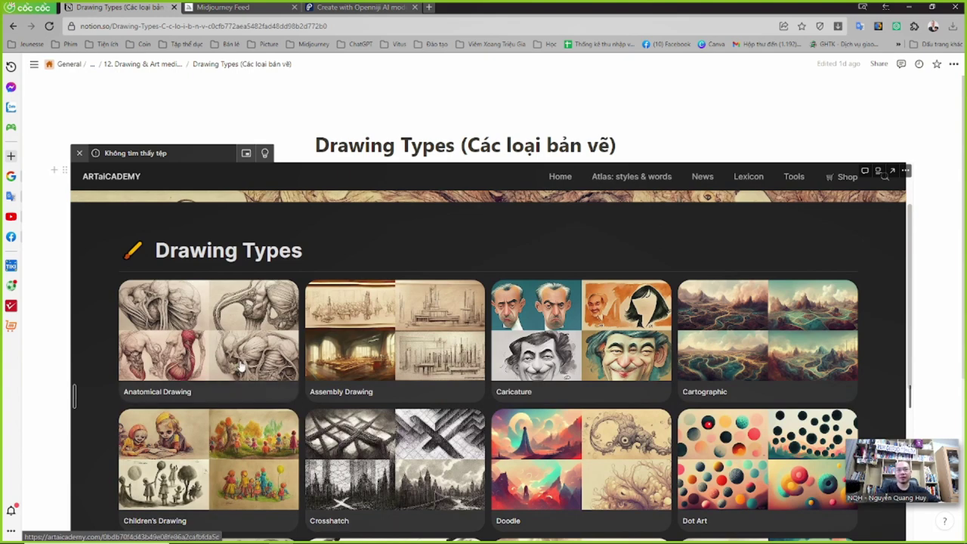
{"action": "scroll", "coordinate": [771, 378], "scroll_direction": "down", "scroll_amount": 2}
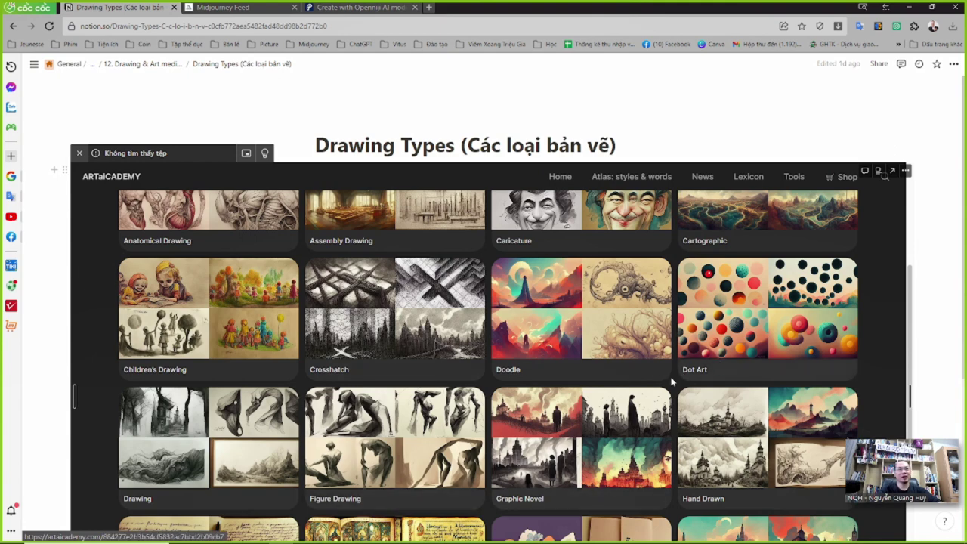
{"action": "scroll", "coordinate": [423, 446], "scroll_direction": "down", "scroll_amount": 1}
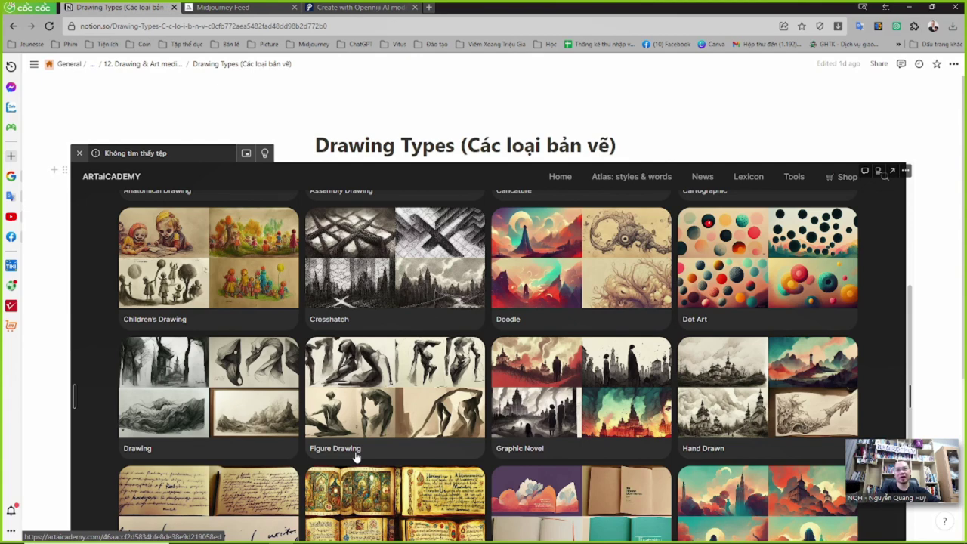
{"action": "scroll", "coordinate": [182, 442], "scroll_direction": "down", "scroll_amount": 3}
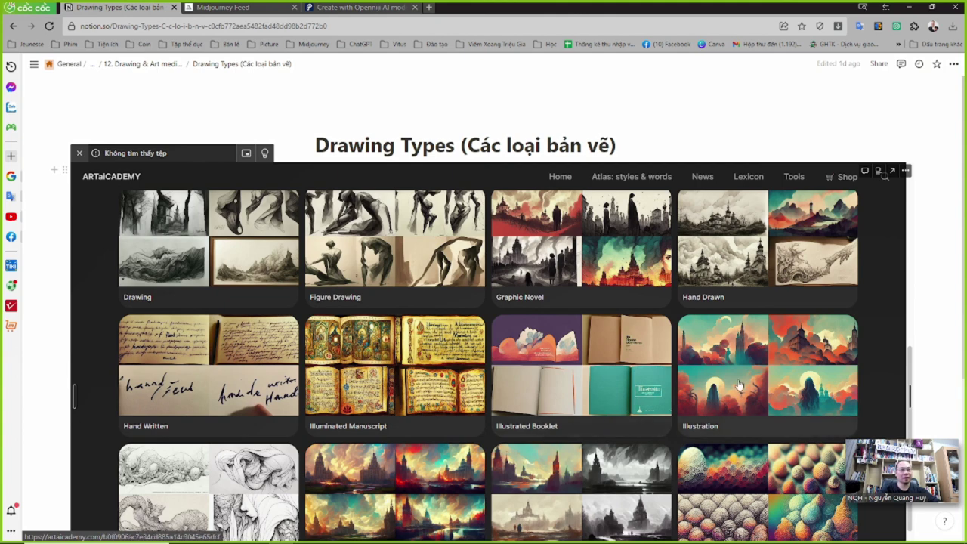
{"action": "scroll", "coordinate": [740, 415], "scroll_direction": "down", "scroll_amount": 3}
{"action": "scroll", "coordinate": [721, 305], "scroll_direction": "up", "scroll_amount": 2}
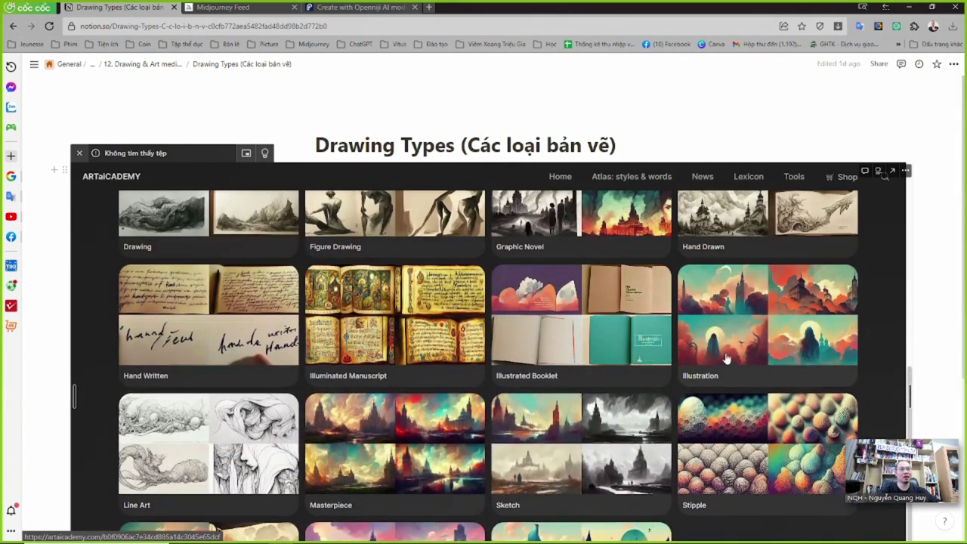
{"action": "scroll", "coordinate": [729, 378], "scroll_direction": "down", "scroll_amount": 3}
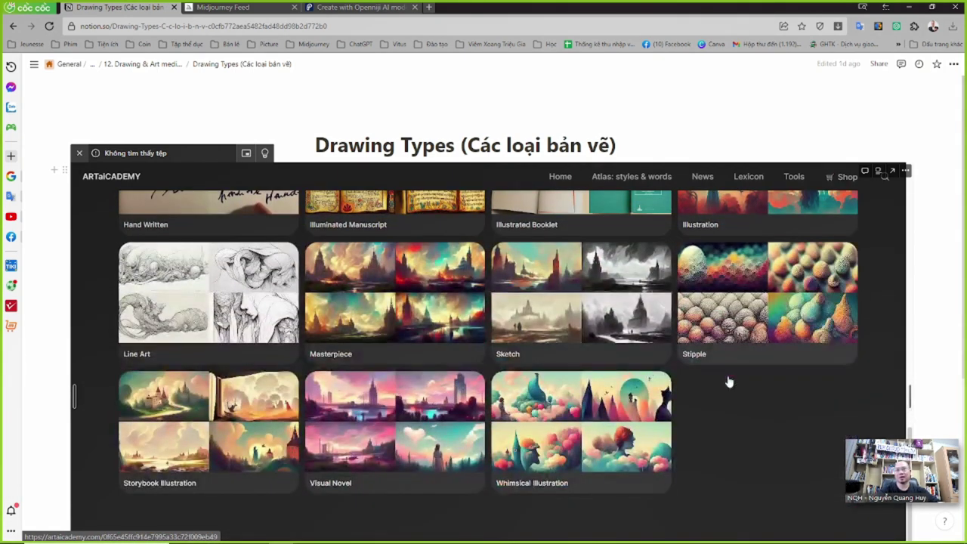
{"action": "scroll", "coordinate": [355, 366], "scroll_direction": "up", "scroll_amount": 1}
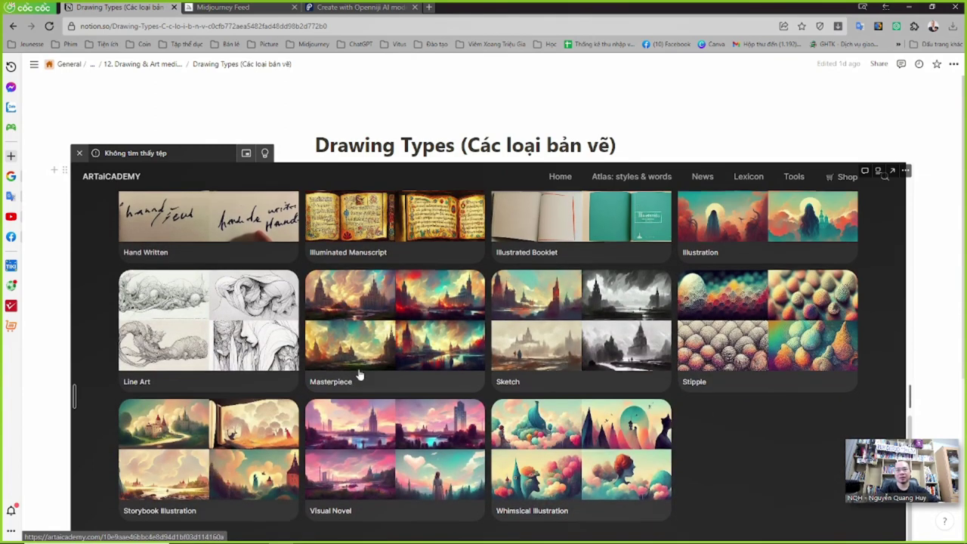
{"action": "scroll", "coordinate": [537, 432], "scroll_direction": "up", "scroll_amount": 2}
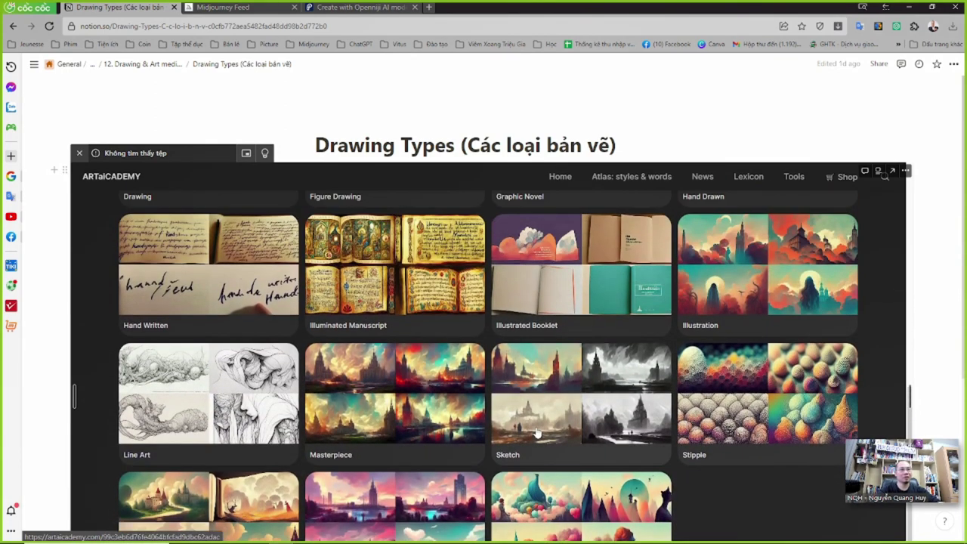
{"action": "scroll", "coordinate": [537, 423], "scroll_direction": "up", "scroll_amount": 5}
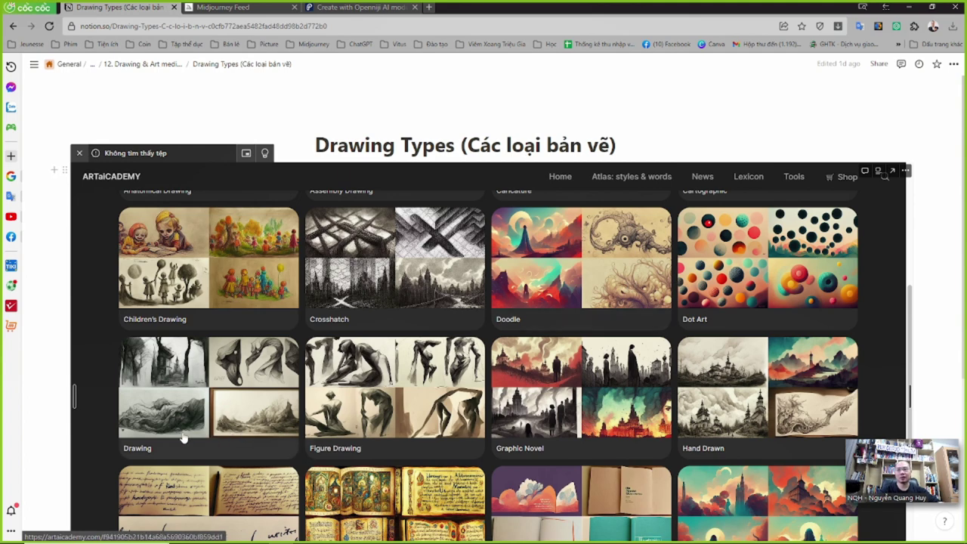
- Open the gallery's Drawing entry, copy its heading text and switch to Discord
{"action": "left_click", "coordinate": [151, 454]}
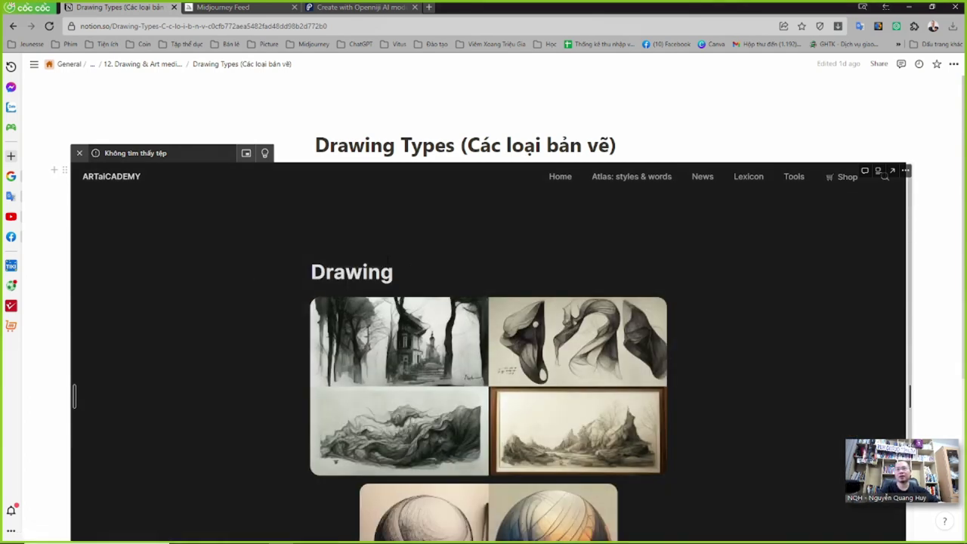
{"action": "left_click_drag", "start_coordinate": [394, 274], "coordinate": [293, 275]}
{"action": "key", "text": "alt+Tab"}
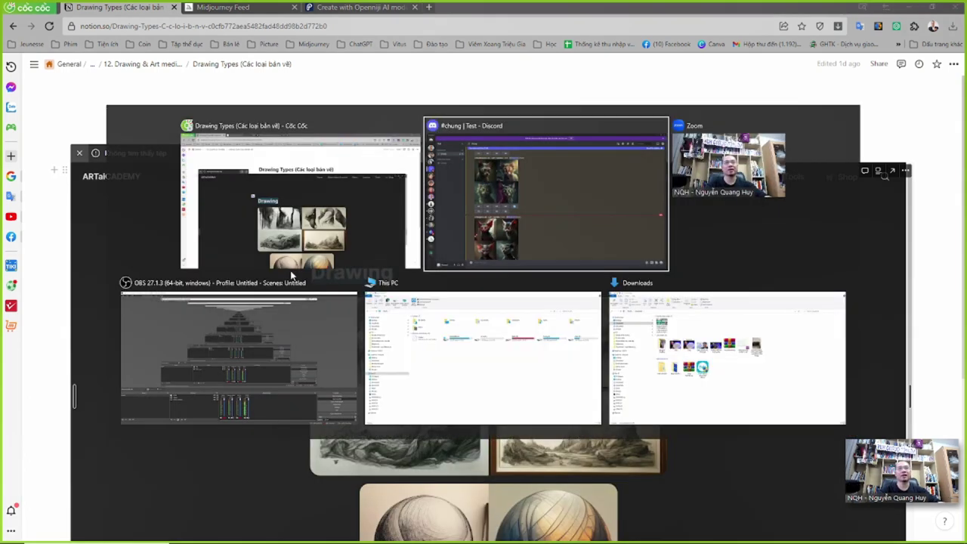
- Submit an /imagine prompt for "a Drawing cat" in the chung channel
{"action": "type", "text": "/"}
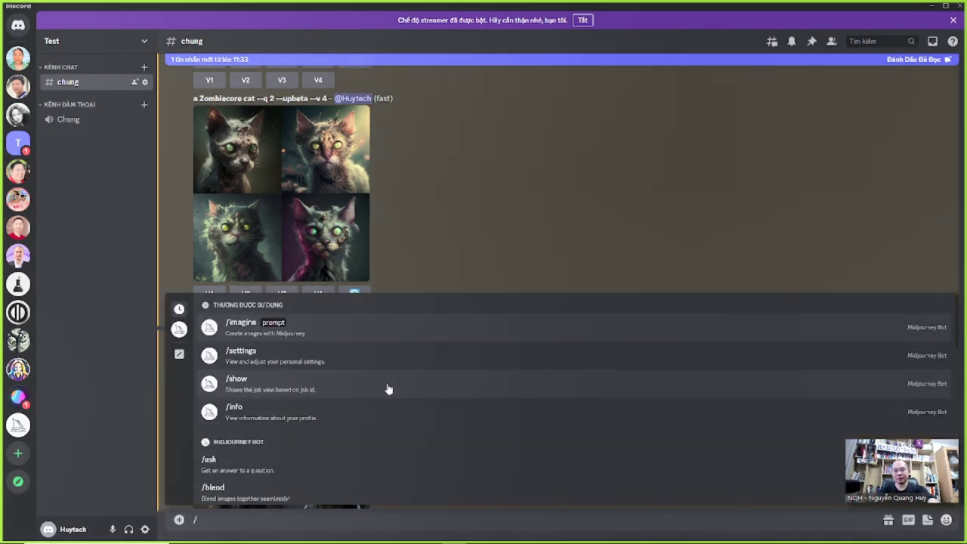
{"action": "type", "text": "im"}
{"action": "left_click", "coordinate": [304, 453]}
{"action": "type", "text": "agine prompt a"}
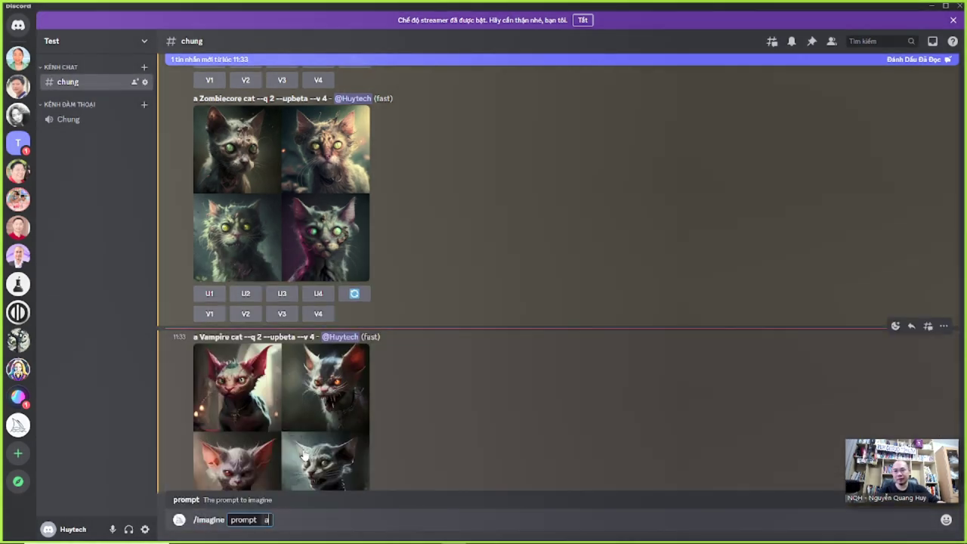
{"action": "type", "text": " Drawing"}
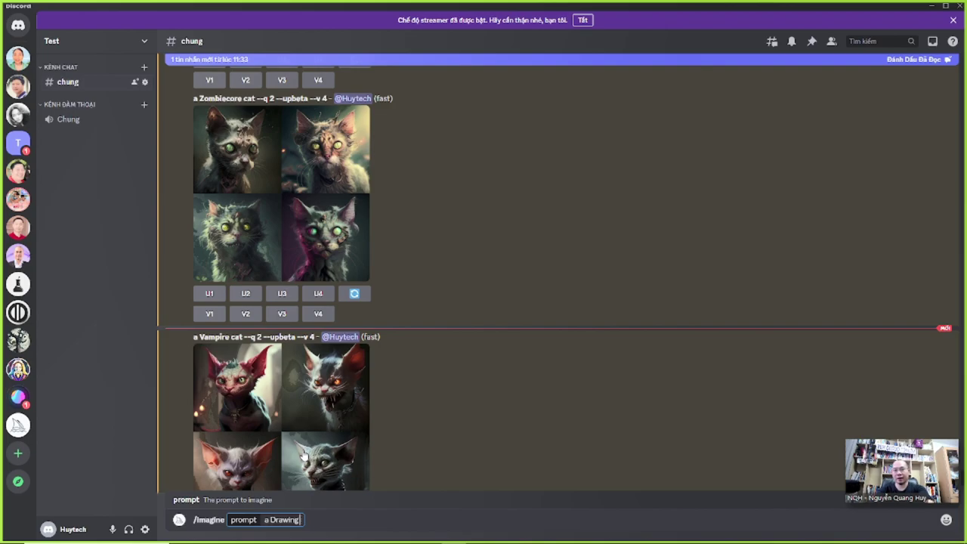
{"action": "type", "text": " cat"}
{"action": "key", "text": "Return"}
- Return to Notion and open the Pencil and Graphite page to view its embedded gallery
{"action": "key", "text": "alt+Tab"}
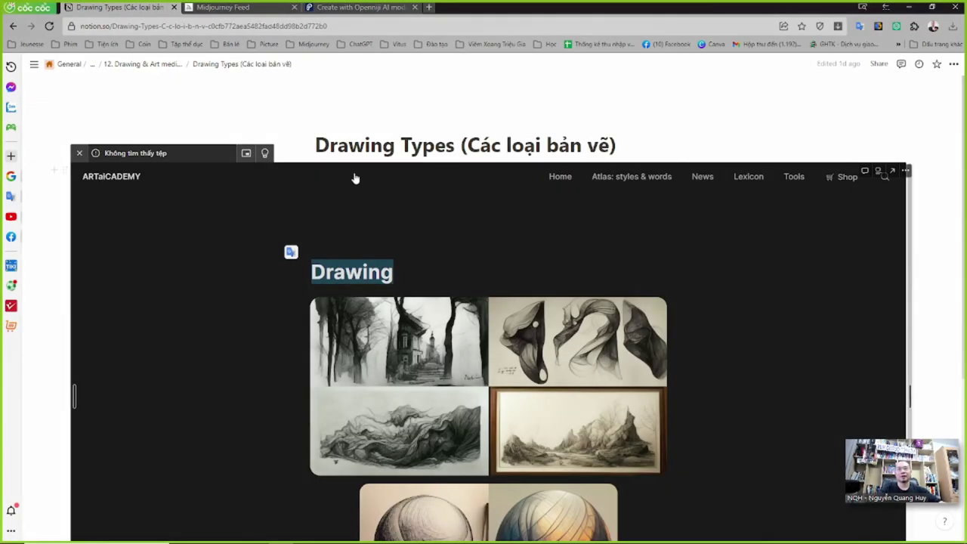
{"action": "left_click", "coordinate": [170, 64]}
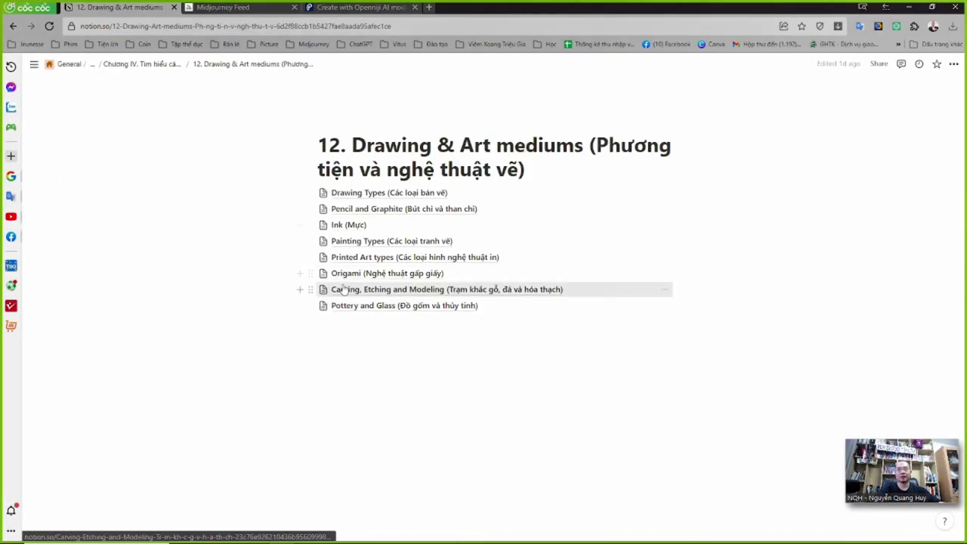
{"action": "left_click", "coordinate": [355, 210]}
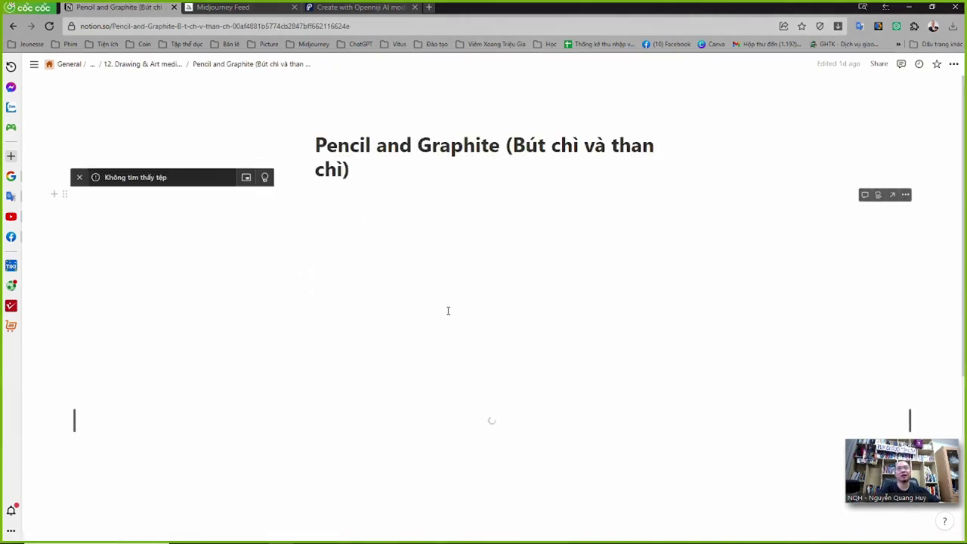
{"action": "scroll", "coordinate": [460, 363], "scroll_direction": "down", "scroll_amount": 3}
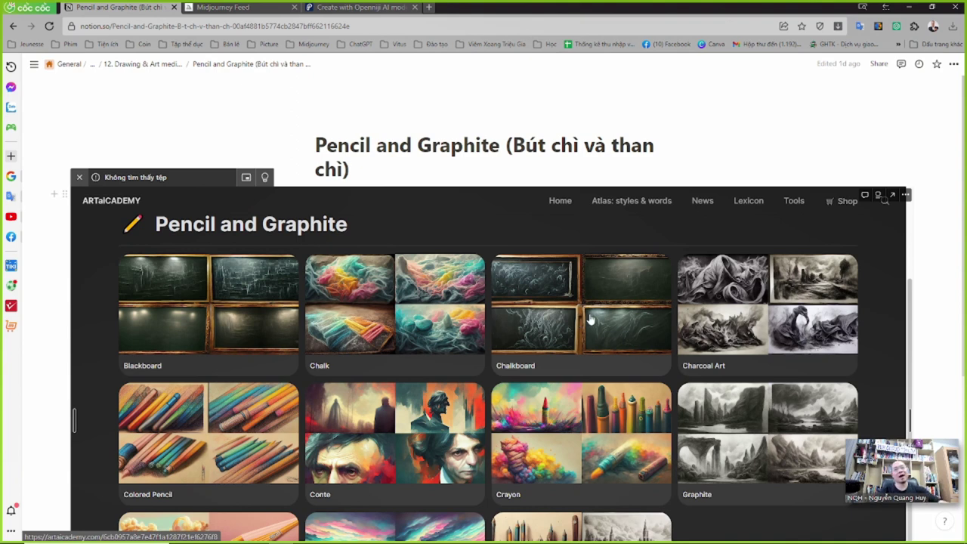
- Open the Chalkboard entry in the gallery, copy its heading text and switch to Discord
{"action": "left_click", "coordinate": [502, 336]}
{"action": "left_click_drag", "start_coordinate": [434, 299], "coordinate": [311, 296]}
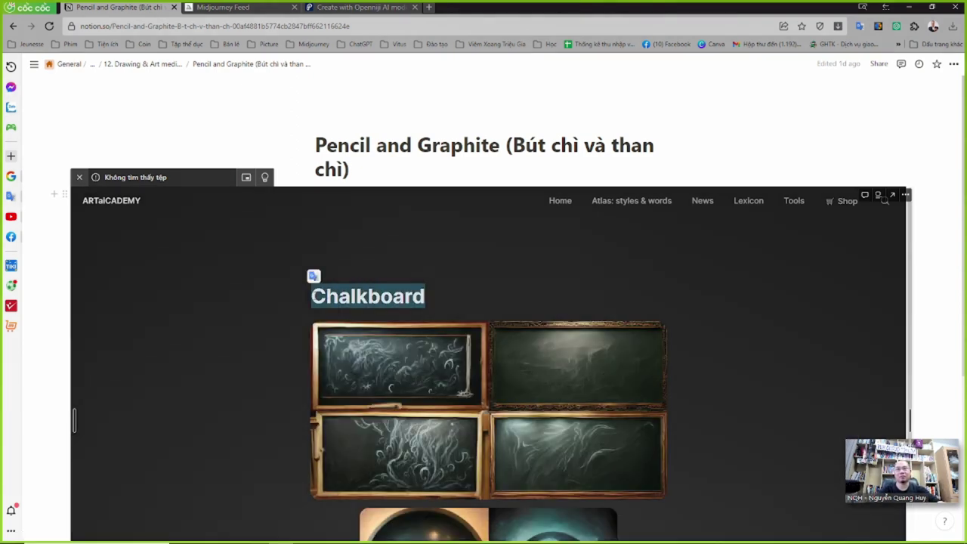
{"action": "left_click", "coordinate": [144, 64]}
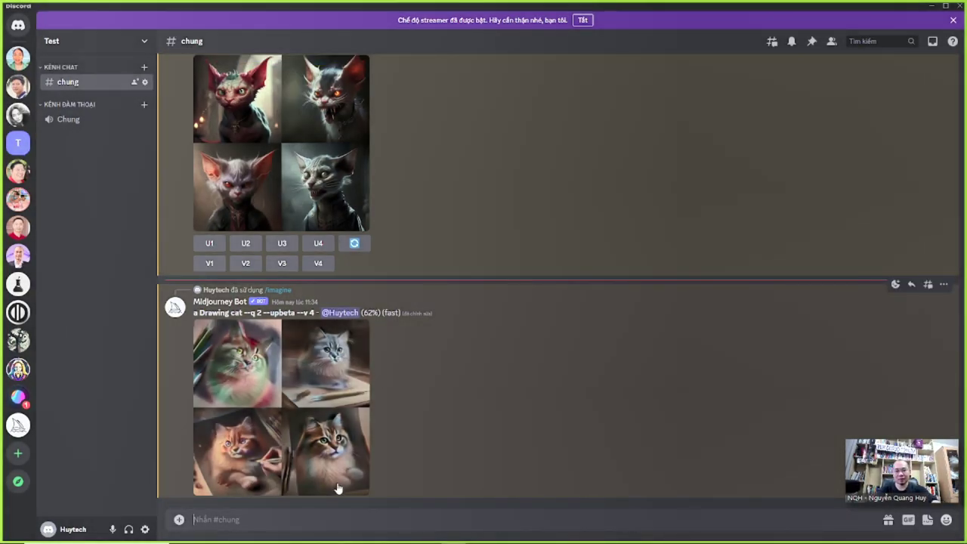
- Submit an /imagine prompt for "a Chalkboard cat" in the chung channel
{"action": "type", "text": "/im"}
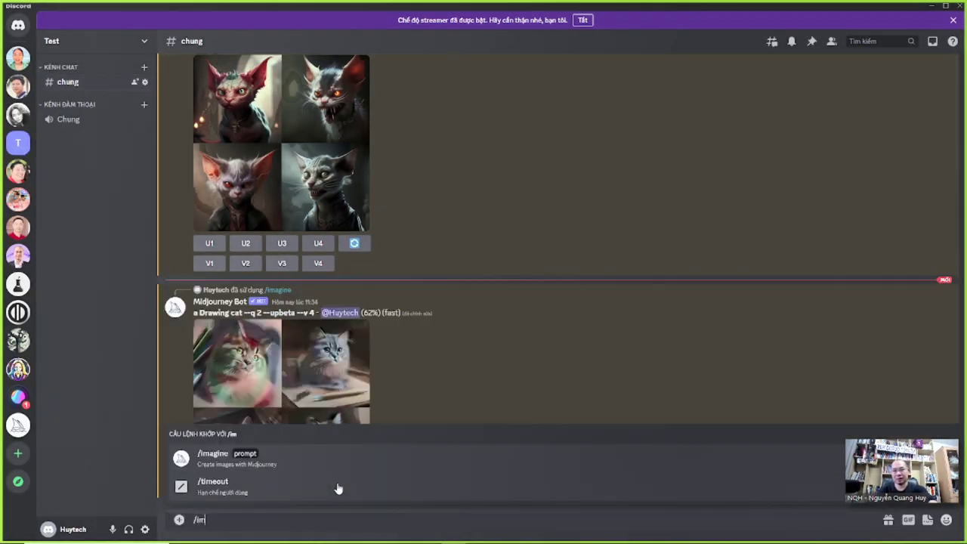
{"action": "key", "text": "Tab"}
{"action": "type", "text": "a Chalkboard"}
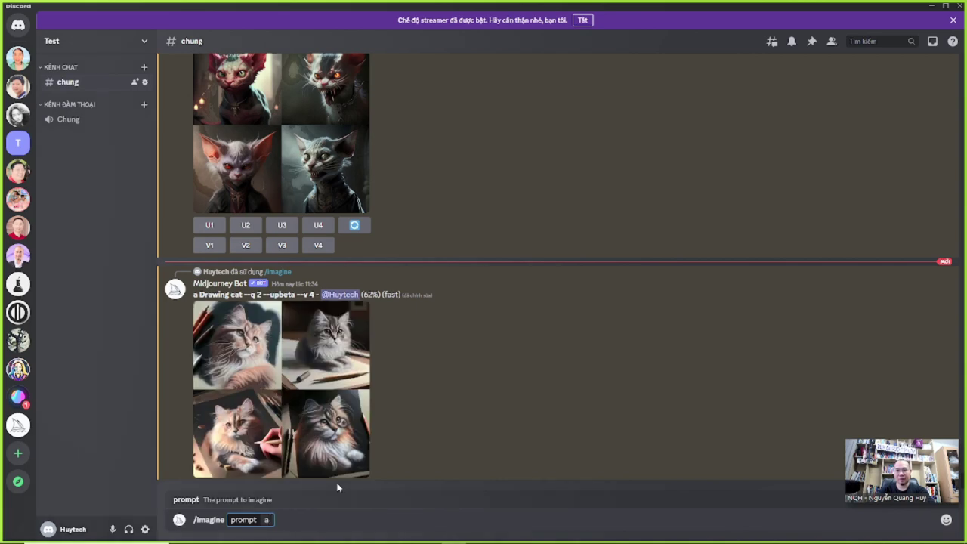
{"action": "key", "text": "Return"}
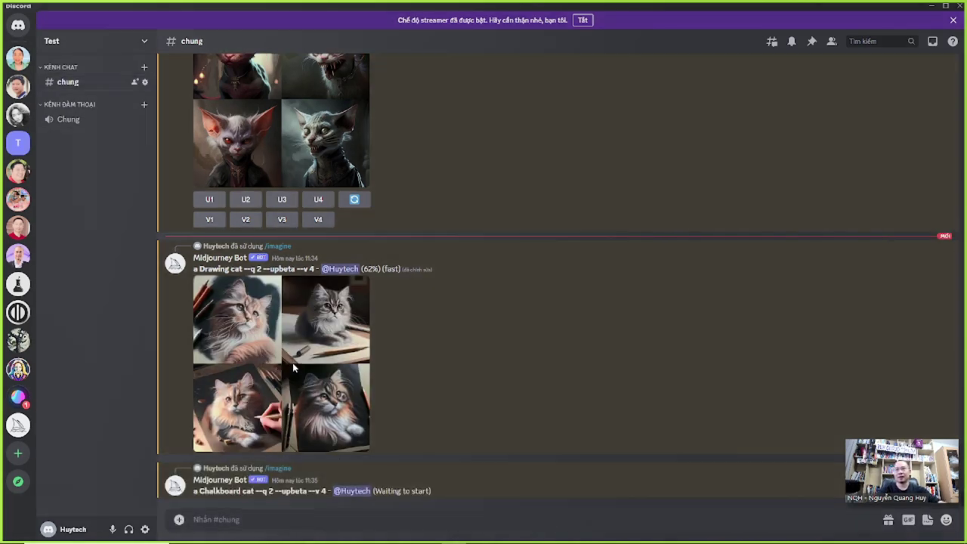
- Enlarge the Drawing cat image grid to examine it, close the preview and return to Notion
{"action": "left_click", "coordinate": [292, 363]}
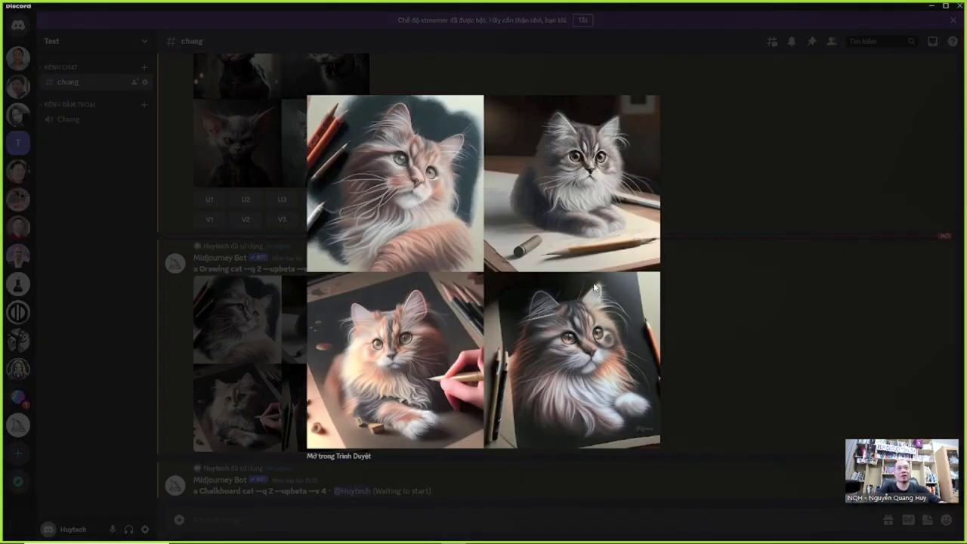
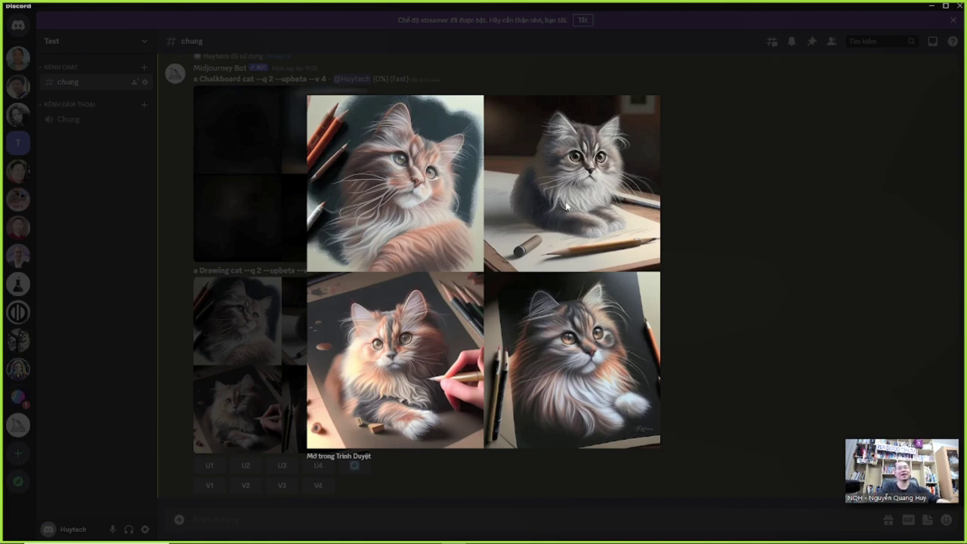
{"action": "left_click", "coordinate": [725, 253]}
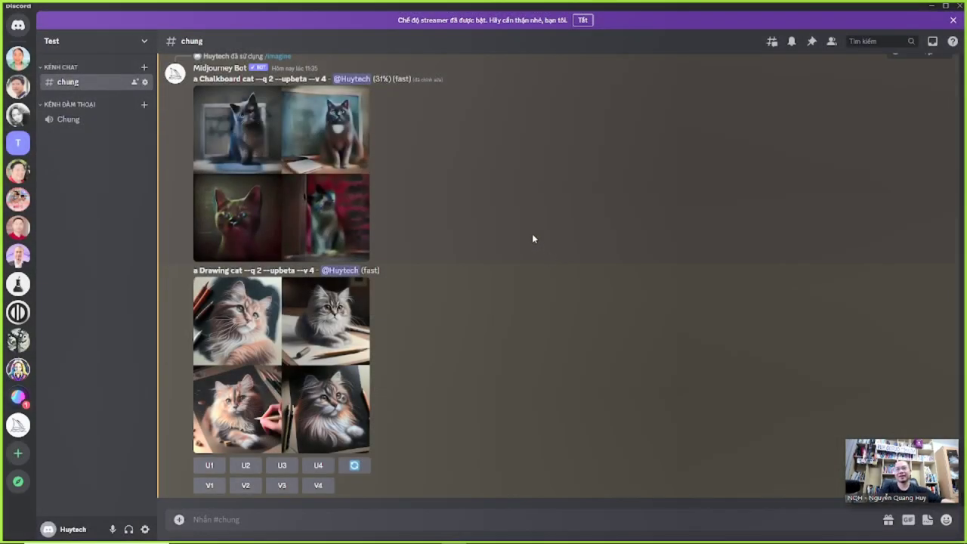
{"action": "key", "text": "alt+Tab"}
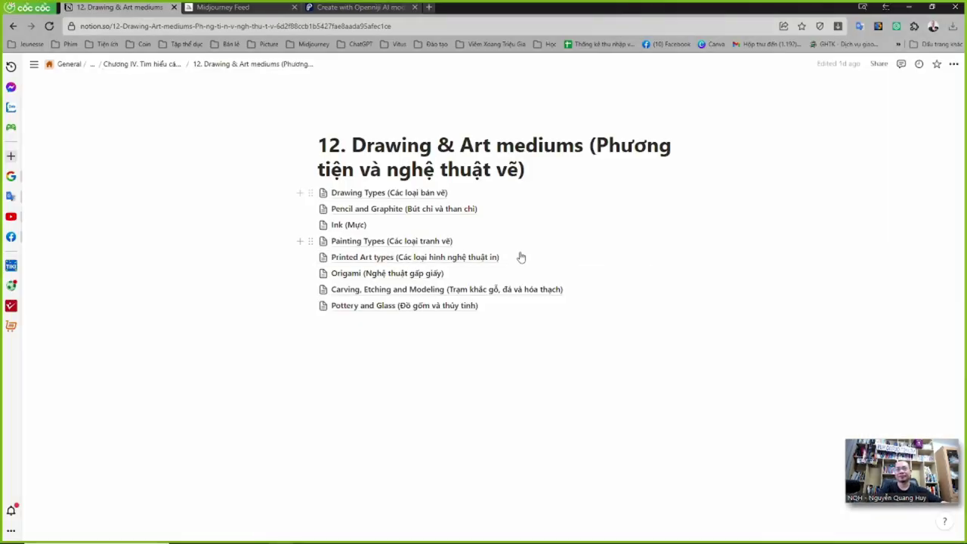
- Open the Ink page and look through the ink styles in its embedded gallery
{"action": "left_click", "coordinate": [349, 225]}
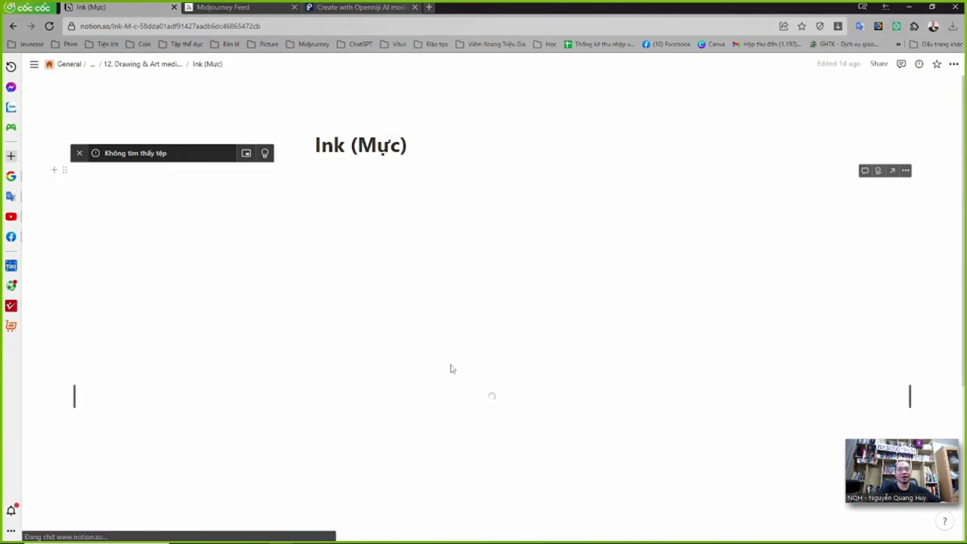
{"action": "scroll", "coordinate": [451, 369], "scroll_direction": "down", "scroll_amount": 5}
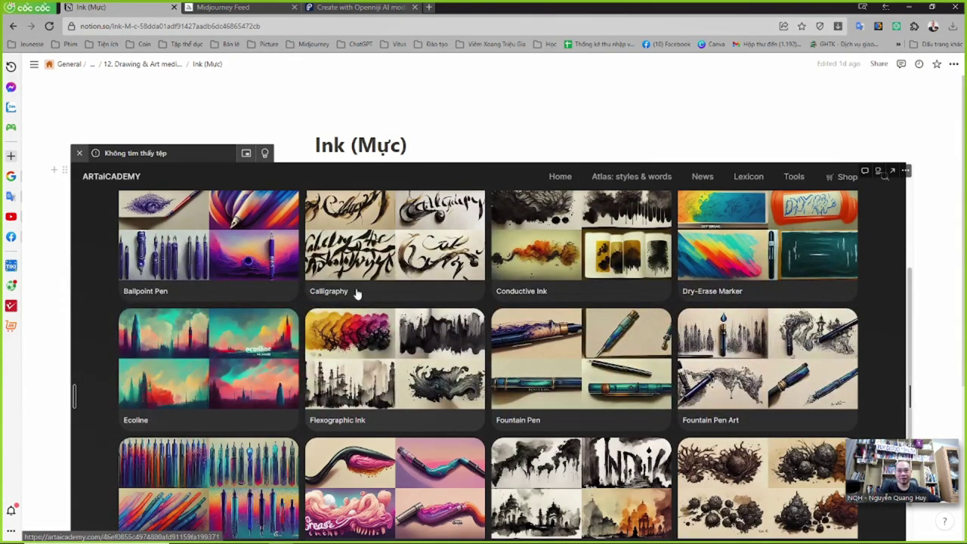
{"action": "scroll", "coordinate": [451, 340], "scroll_direction": "down", "scroll_amount": 2}
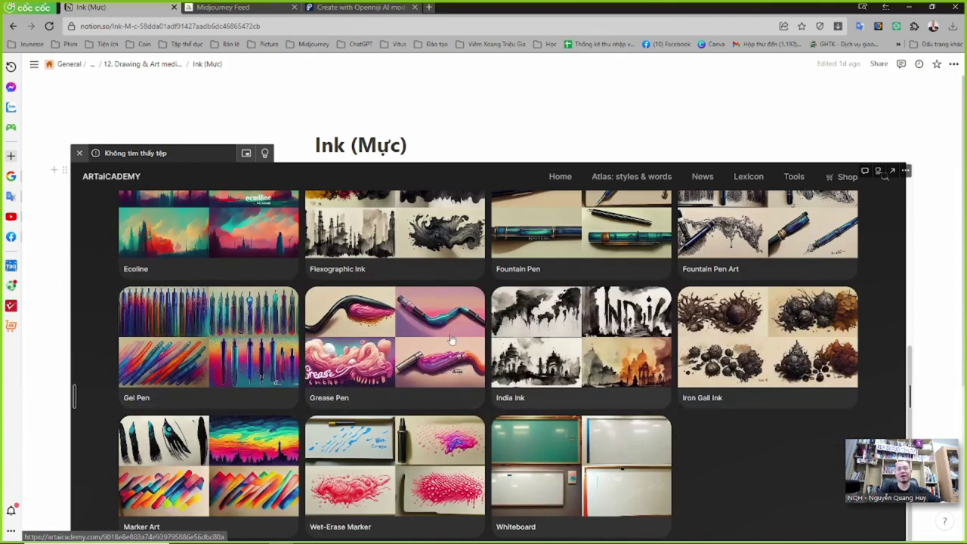
{"action": "scroll", "coordinate": [386, 403], "scroll_direction": "down", "scroll_amount": 1}
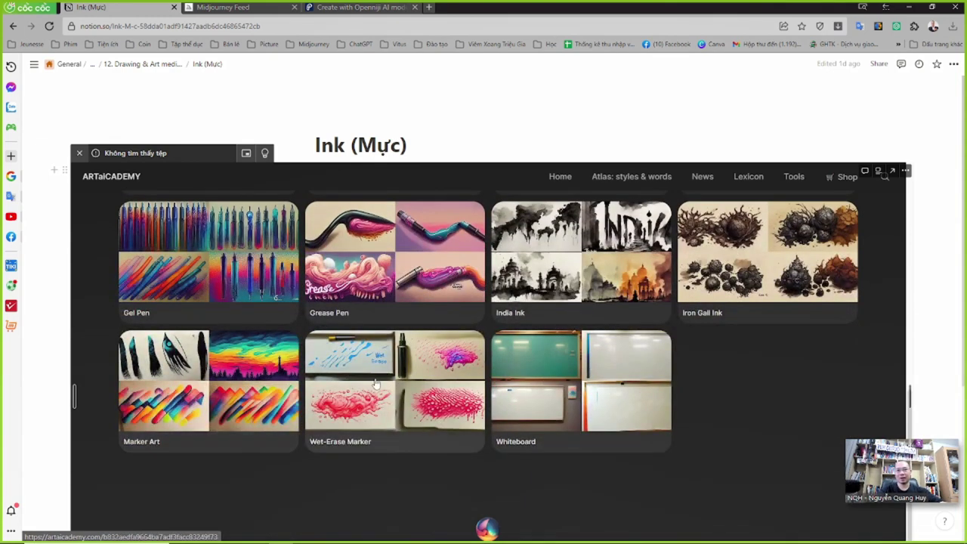
{"action": "scroll", "coordinate": [587, 395], "scroll_direction": "up", "scroll_amount": 4}
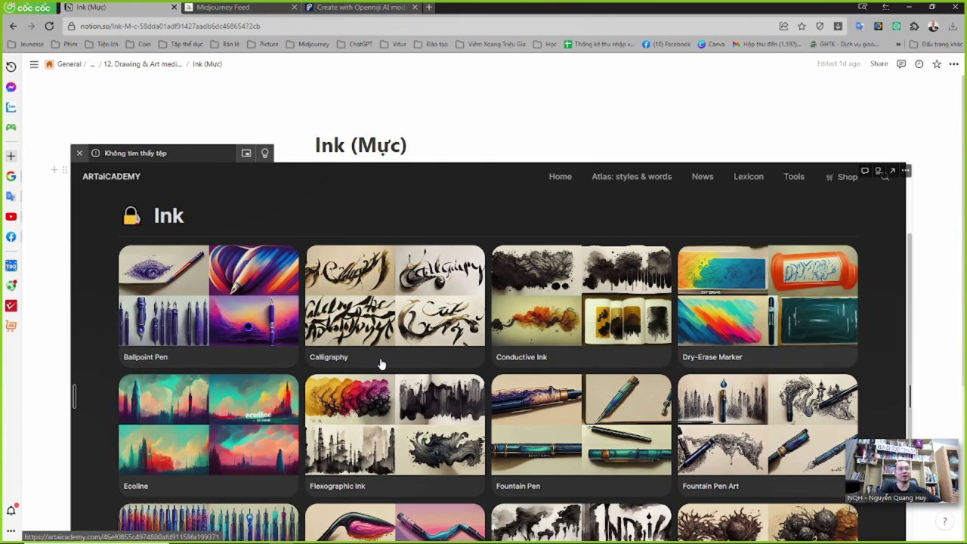
{"action": "scroll", "coordinate": [354, 365], "scroll_direction": "down", "scroll_amount": 2}
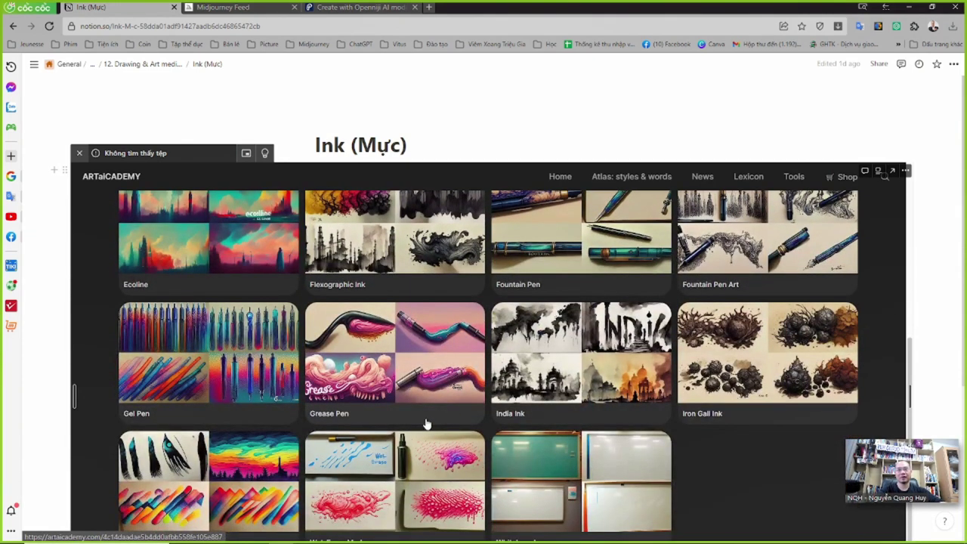
{"action": "scroll", "coordinate": [393, 434], "scroll_direction": "down", "scroll_amount": 3}
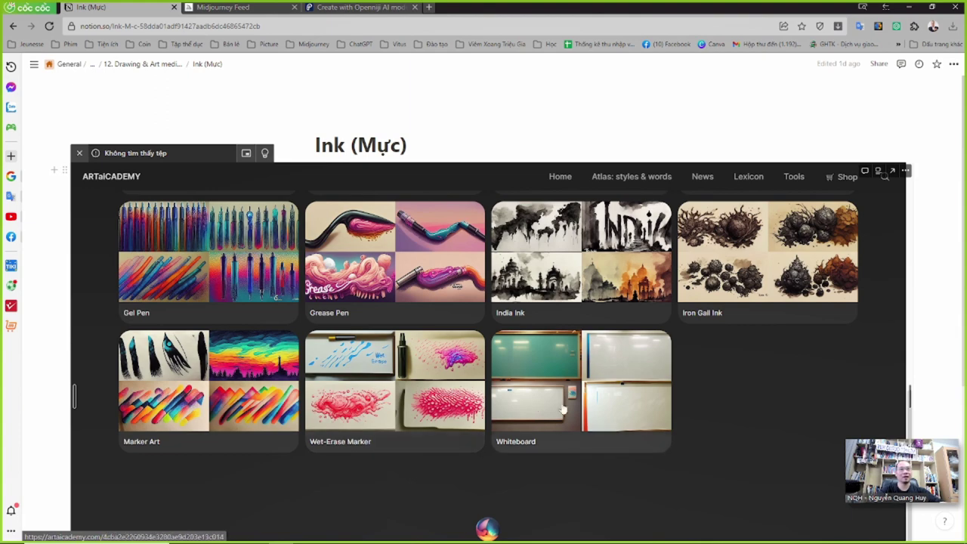
{"action": "scroll", "coordinate": [454, 412], "scroll_direction": "up", "scroll_amount": 2}
{"action": "scroll", "coordinate": [451, 426], "scroll_direction": "up", "scroll_amount": 2}
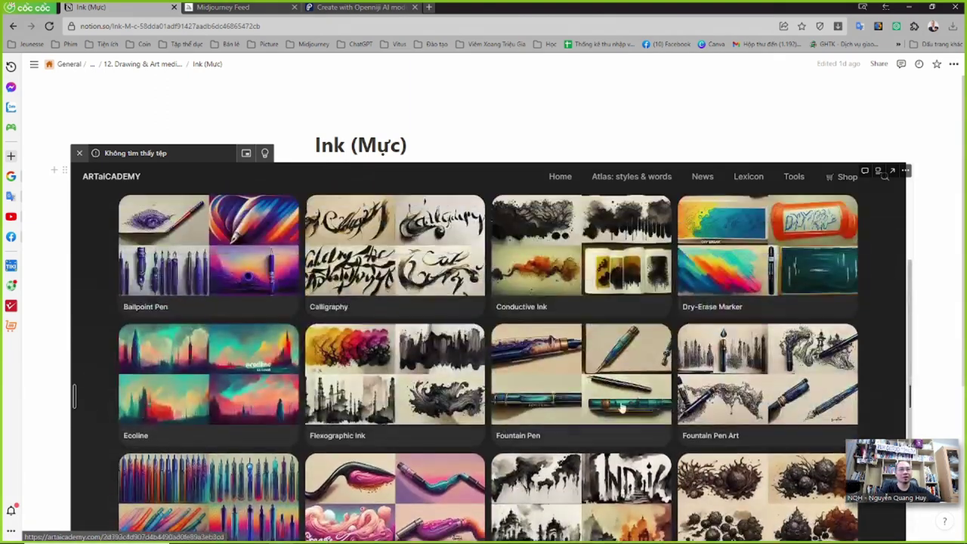
{"action": "scroll", "coordinate": [740, 378], "scroll_direction": "up", "scroll_amount": 3}
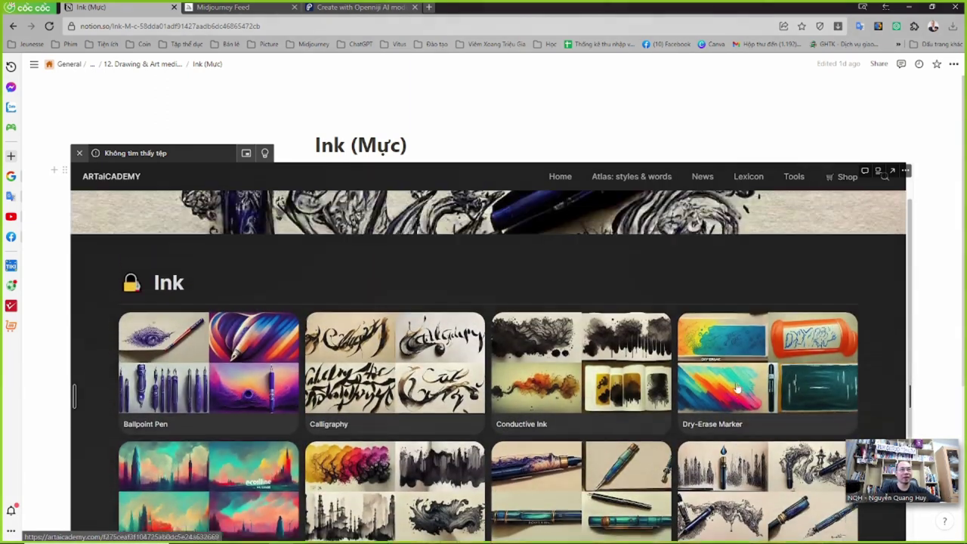
- Go back to the Drawing & Art mediums page, open the Painting Types page and switch to Discord
{"action": "left_click", "coordinate": [151, 64]}
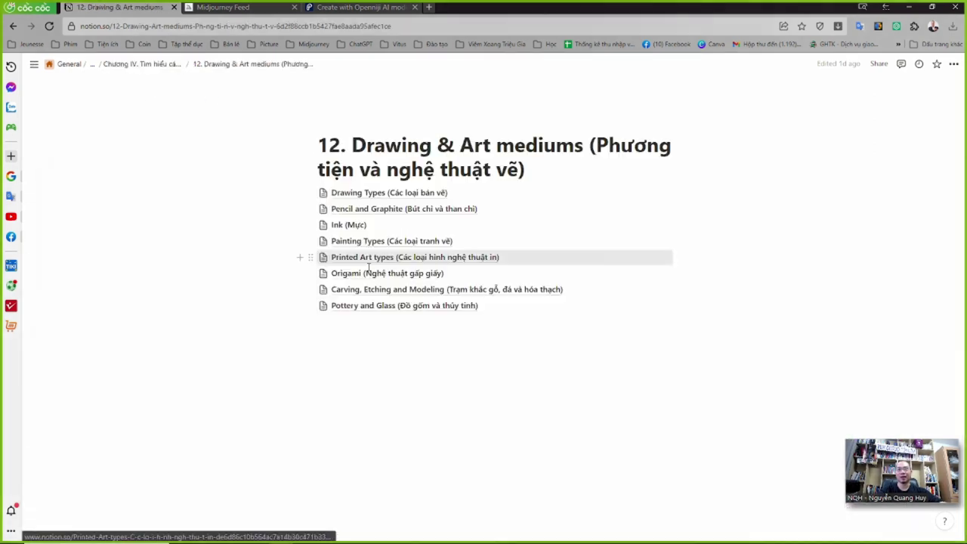
{"action": "left_click", "coordinate": [365, 242]}
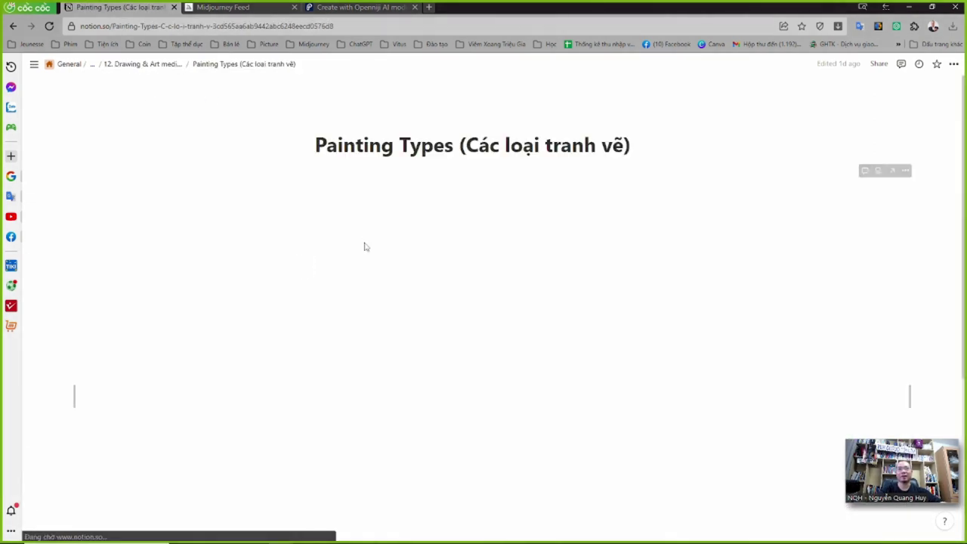
{"action": "key", "text": "alt+Tab"}
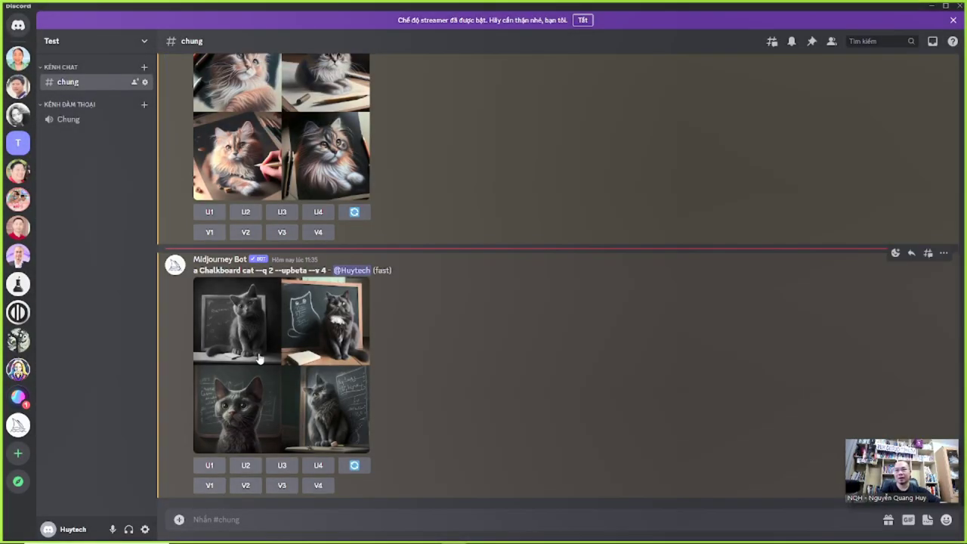
- Enlarge the Chalkboard cat image grid to examine its four variations, and close the preview
{"action": "left_click", "coordinate": [259, 358]}
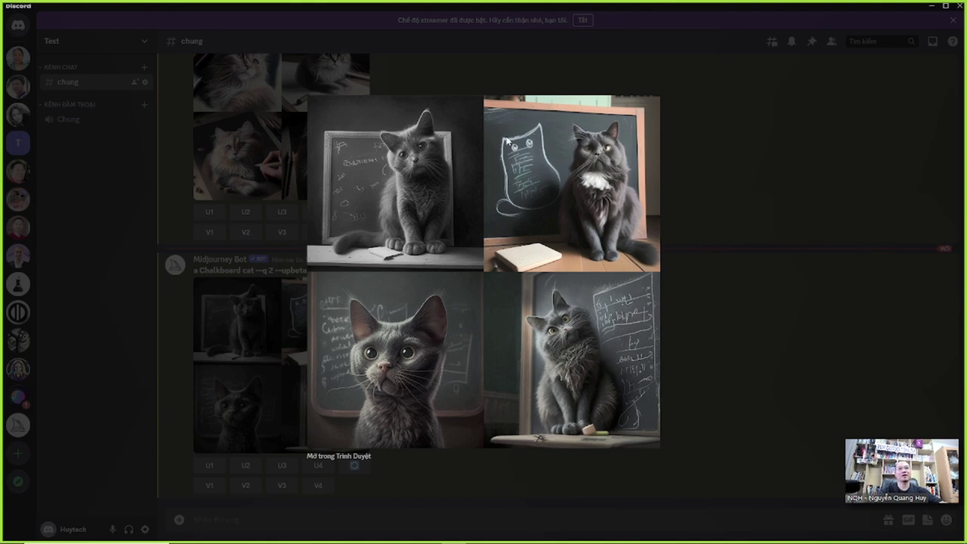
{"action": "left_click", "coordinate": [734, 327]}
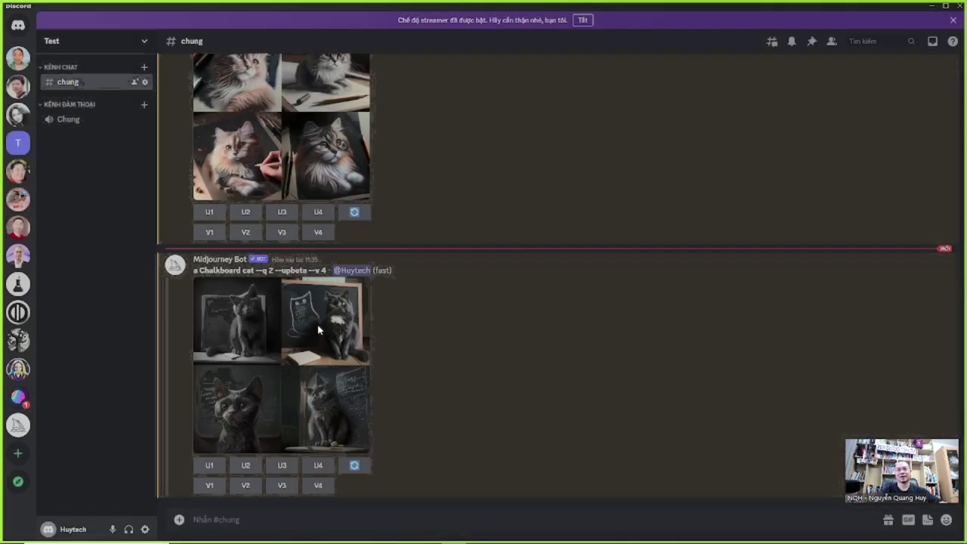
{"action": "left_click", "coordinate": [319, 352]}
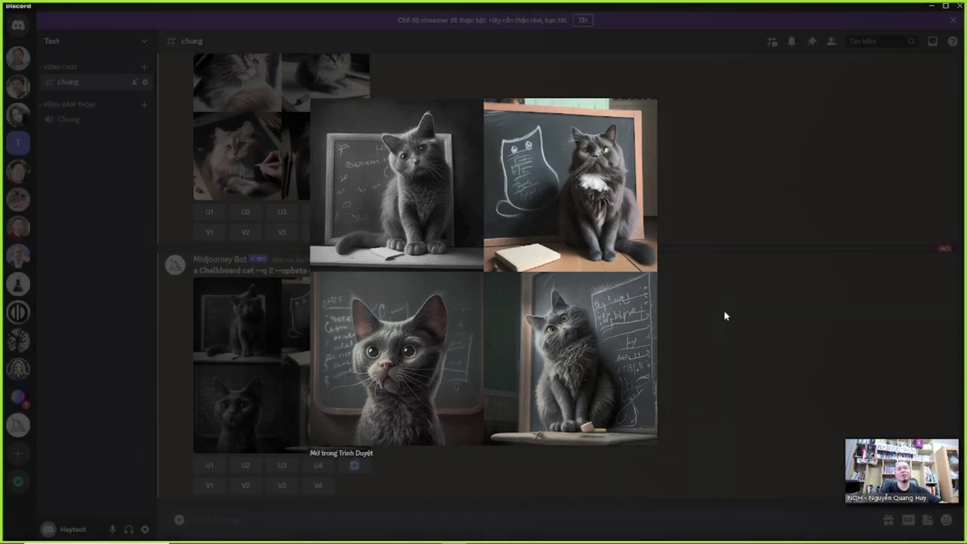
{"action": "left_click", "coordinate": [724, 311]}
- Return to the Painting Types gallery in Notion, open its Airbrush Art entry and copy the heading text
{"action": "key", "text": "alt+Tab"}
{"action": "scroll", "coordinate": [387, 406], "scroll_direction": "down", "scroll_amount": 1}
{"action": "scroll", "coordinate": [387, 406], "scroll_direction": "down", "scroll_amount": 1}
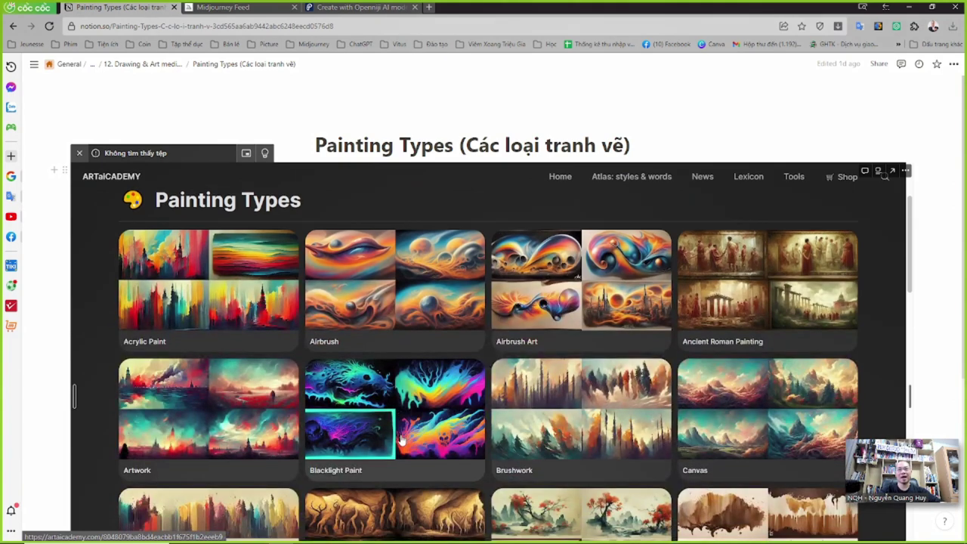
{"action": "scroll", "coordinate": [428, 448], "scroll_direction": "down", "scroll_amount": 2}
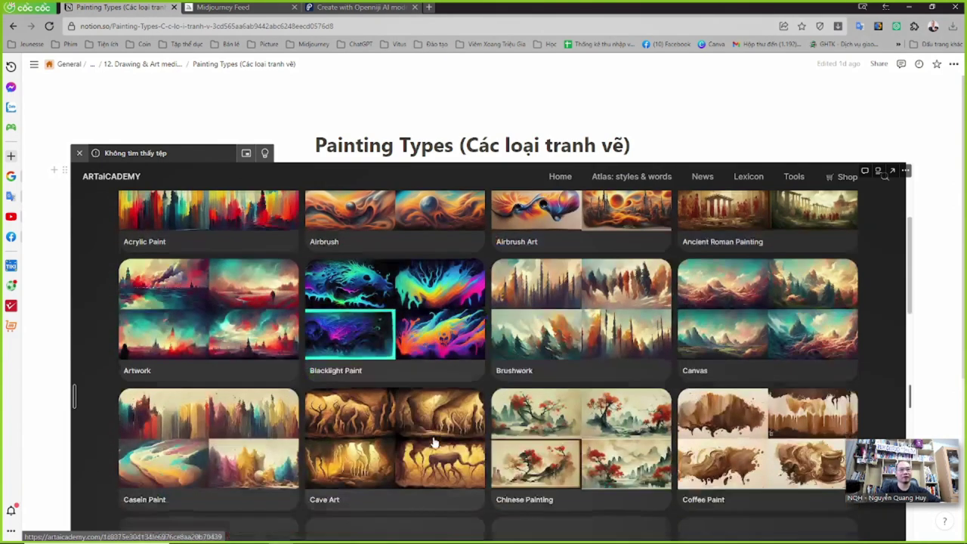
{"action": "scroll", "coordinate": [433, 443], "scroll_direction": "up", "scroll_amount": 1}
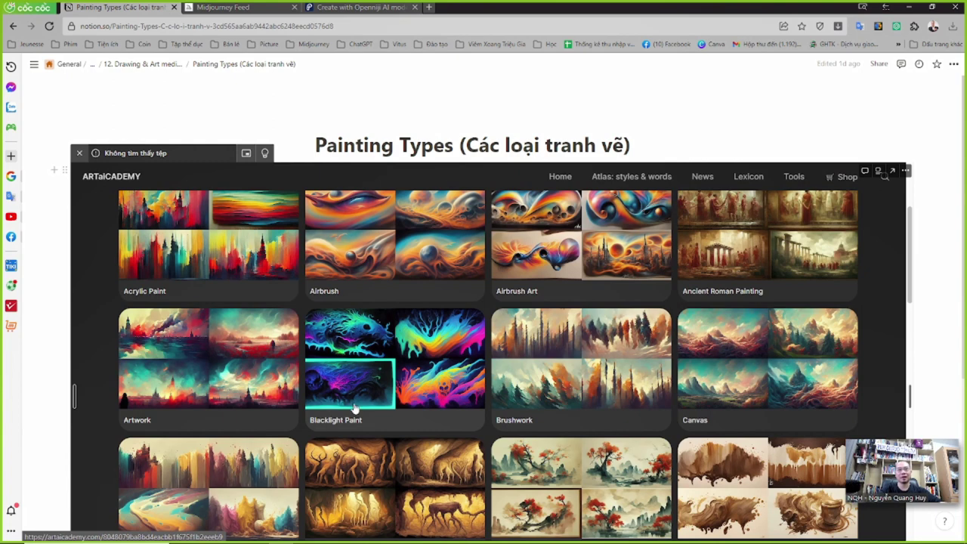
{"action": "scroll", "coordinate": [365, 400], "scroll_direction": "up", "scroll_amount": 2}
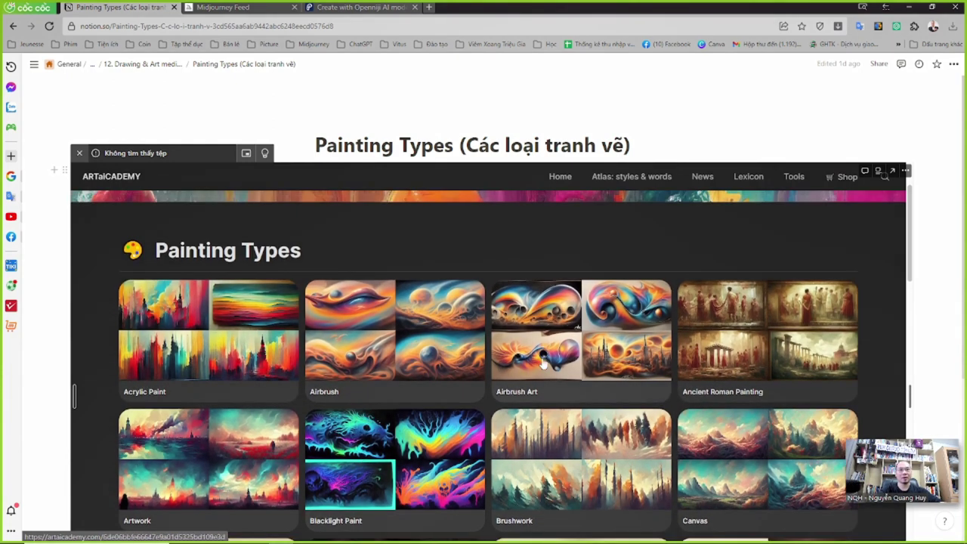
{"action": "left_click", "coordinate": [532, 361]}
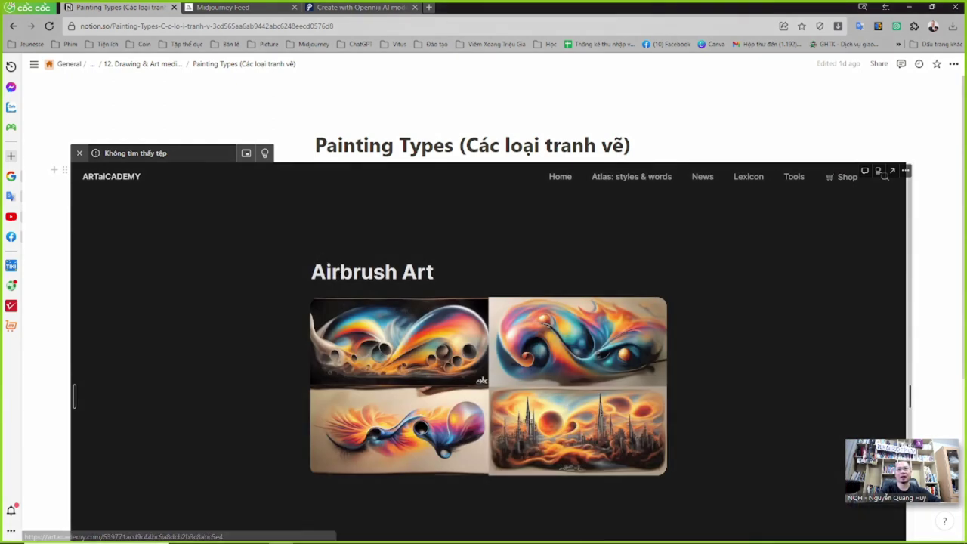
{"action": "left_click_drag", "start_coordinate": [450, 275], "coordinate": [311, 272]}
{"action": "key", "text": "ctrl+c"}
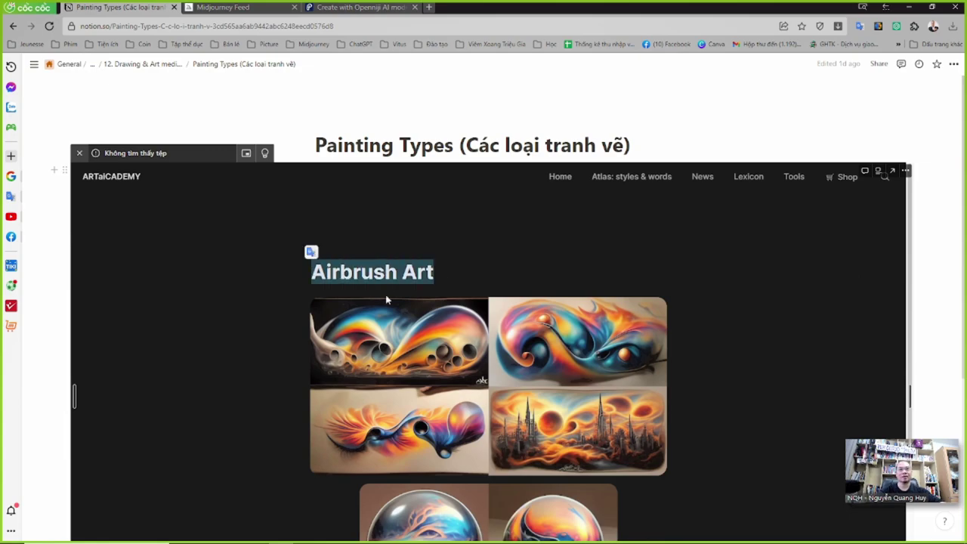
- Switch to Discord and submit an /imagine prompt beginning with "a Airbrush Art", using the copied heading text
{"action": "key", "text": "alt+Tab"}
{"action": "type", "text": "/"}
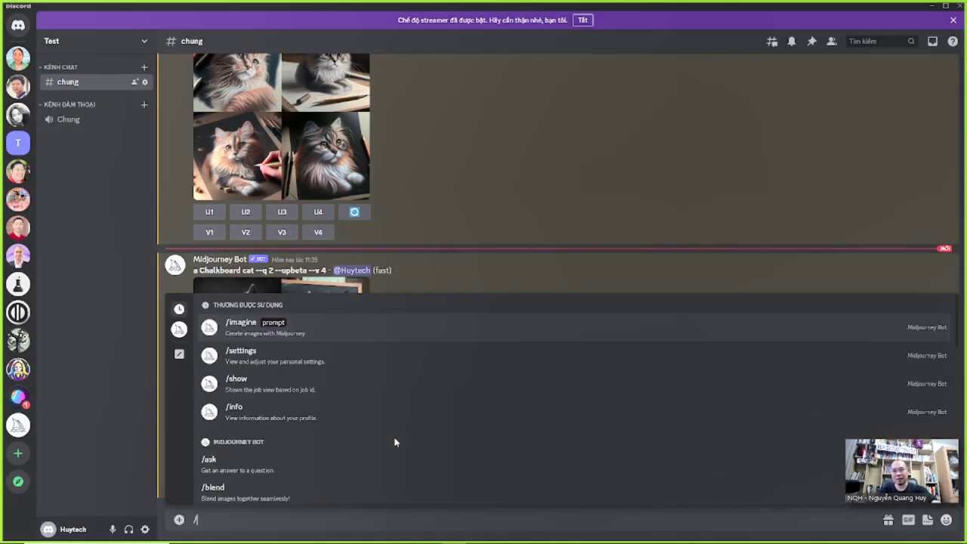
{"action": "type", "text": "im"}
{"action": "key", "text": "Tab"}
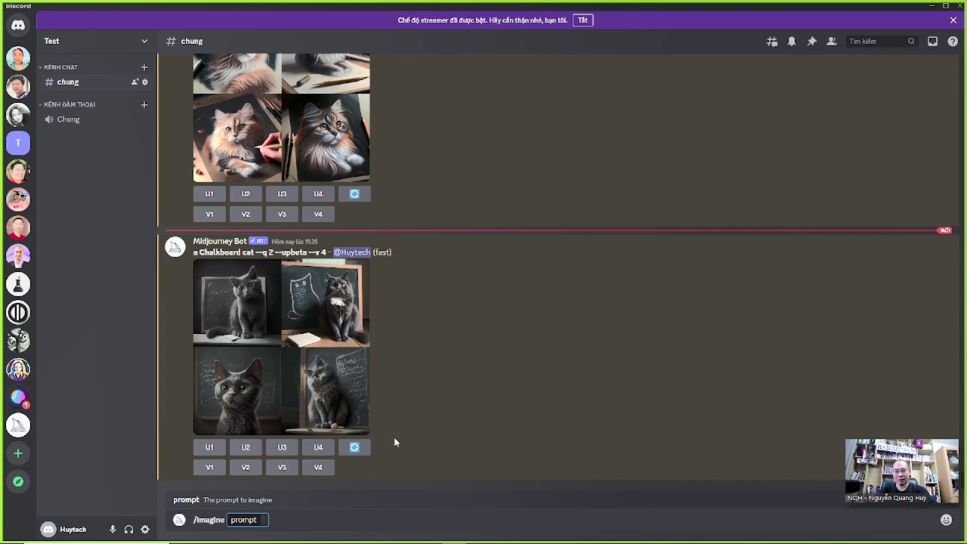
{"action": "type", "text": "a"}
{"action": "key", "text": "ctrl+v"}
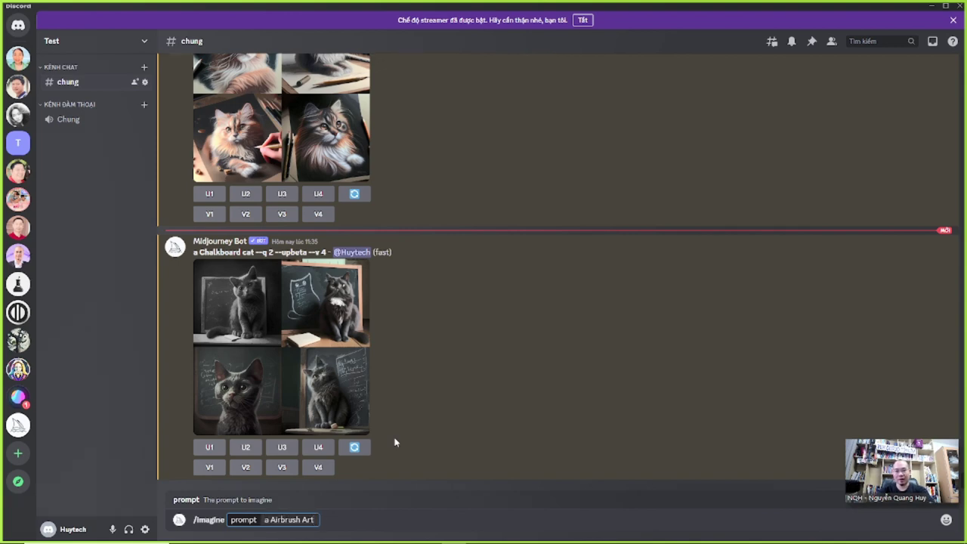
{"action": "key", "text": "Return"}
- Return to Notion and open the Printed Art types page from Drawing & Art mediums to view its embedded gallery
{"action": "key", "text": "alt+Tab"}
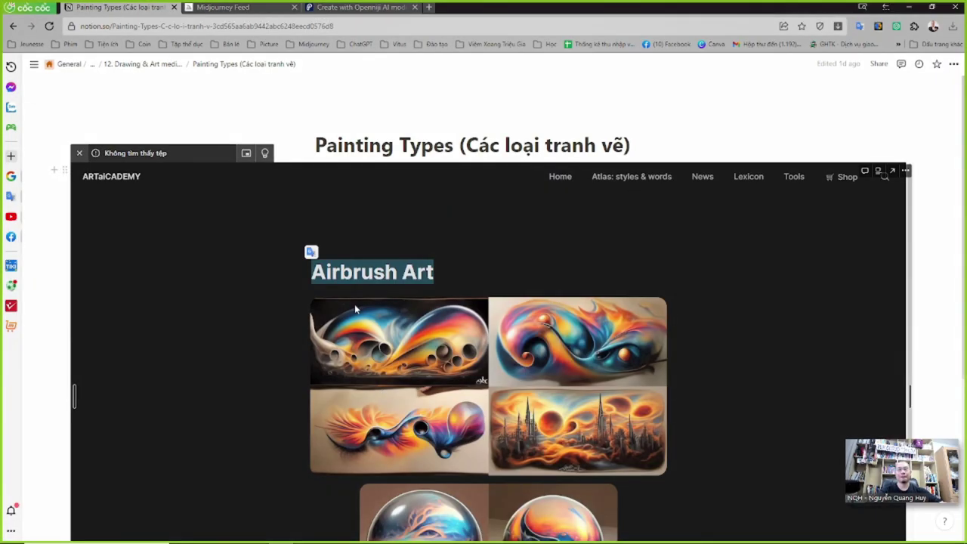
{"action": "left_click", "coordinate": [142, 63]}
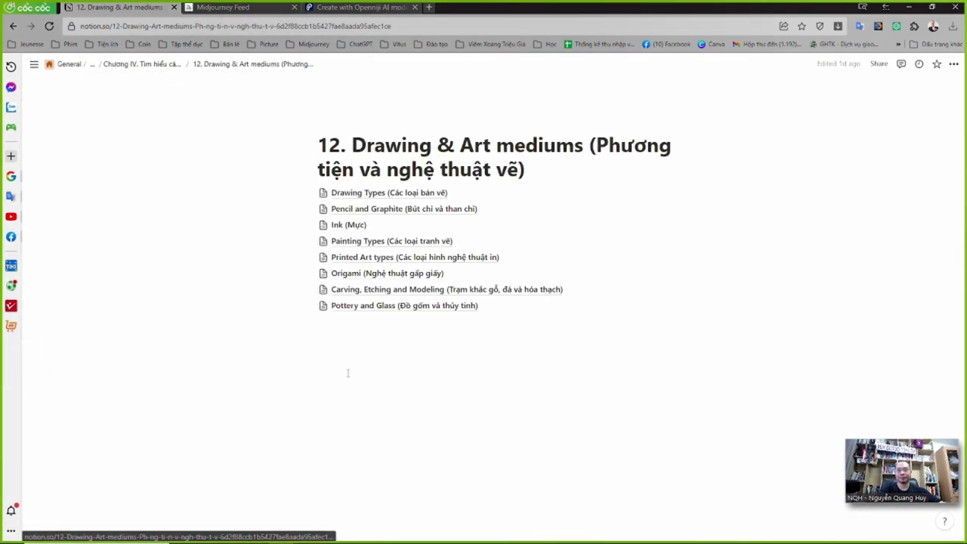
{"action": "left_click", "coordinate": [355, 258]}
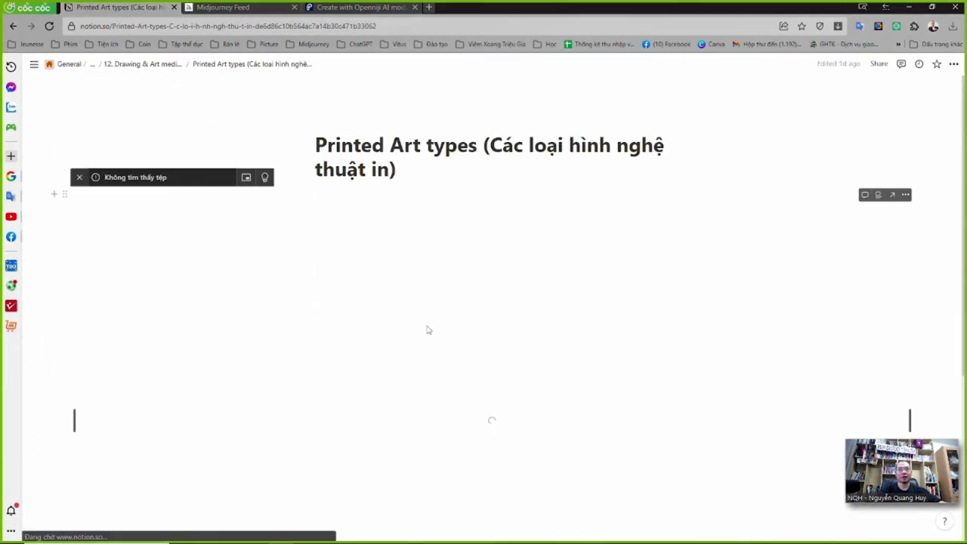
{"action": "scroll", "coordinate": [427, 330], "scroll_direction": "down", "scroll_amount": 4}
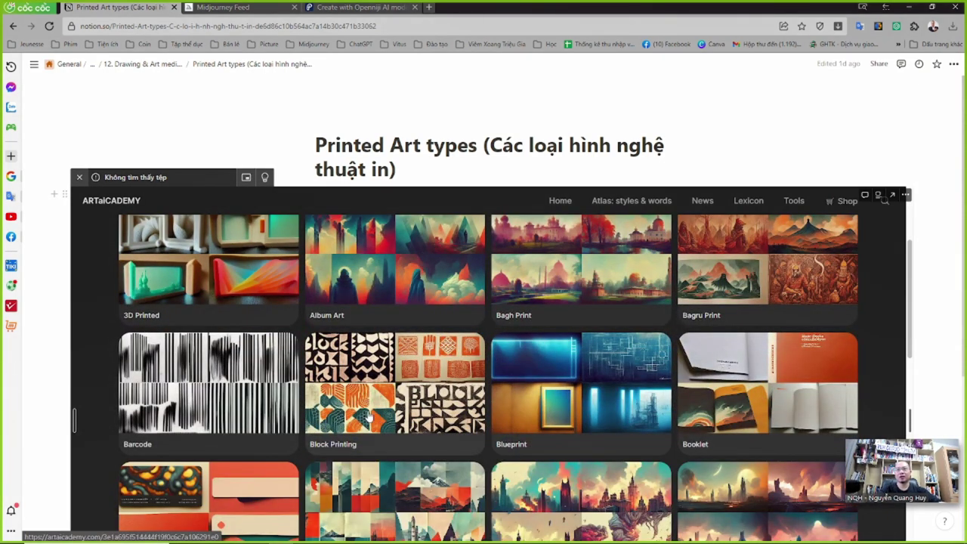
- Browse the embedded Printed Art types gallery from 3D Printed through Watermark to examine the sample images for each print style
{"action": "scroll", "coordinate": [441, 376], "scroll_direction": "up", "scroll_amount": 2}
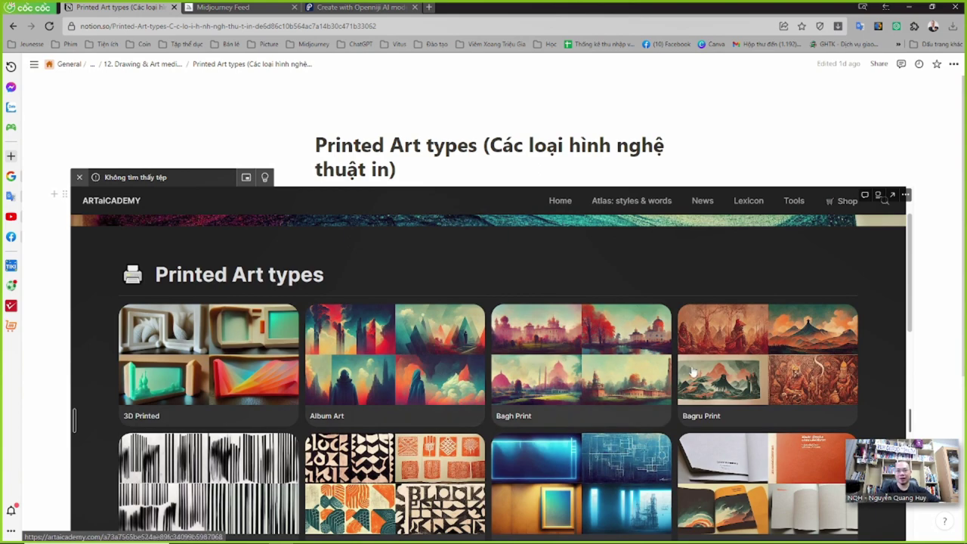
{"action": "scroll", "coordinate": [590, 389], "scroll_direction": "down", "scroll_amount": 1}
{"action": "scroll", "coordinate": [590, 389], "scroll_direction": "down", "scroll_amount": 5}
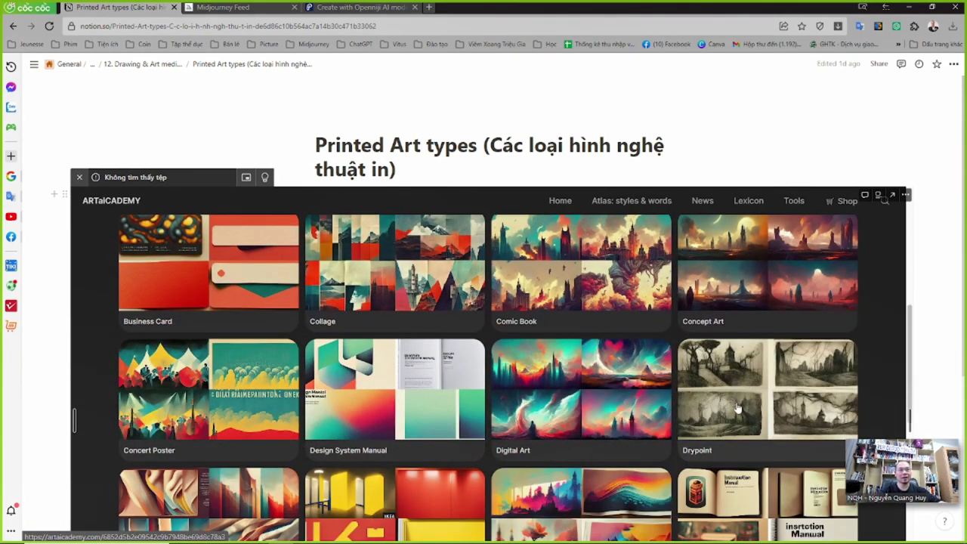
{"action": "scroll", "coordinate": [605, 412], "scroll_direction": "down", "scroll_amount": 3}
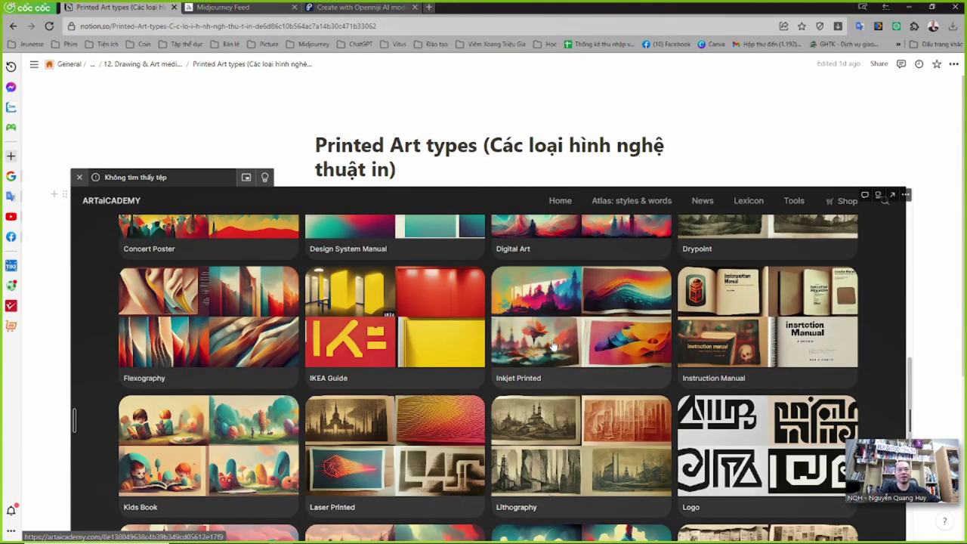
{"action": "scroll", "coordinate": [361, 413], "scroll_direction": "down", "scroll_amount": 5}
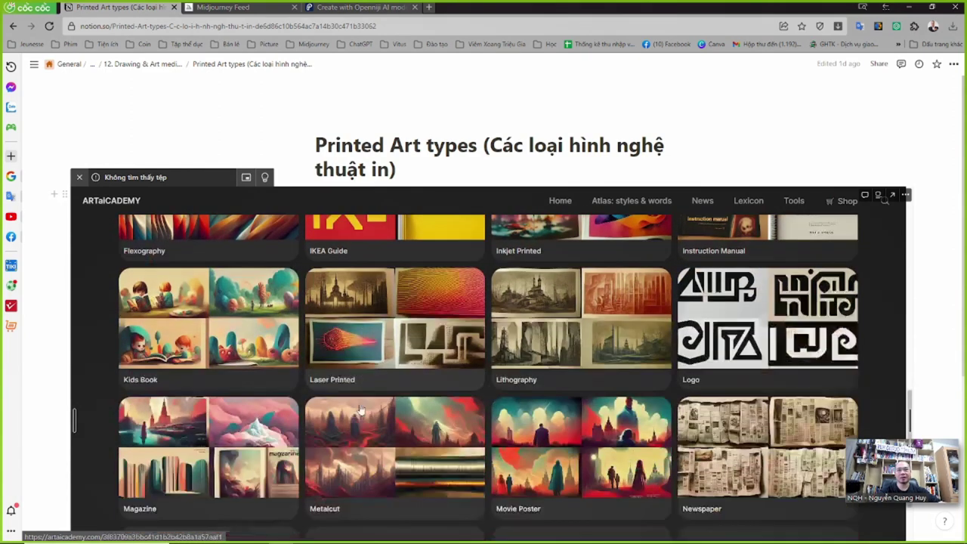
{"action": "scroll", "coordinate": [362, 413], "scroll_direction": "down", "scroll_amount": 5}
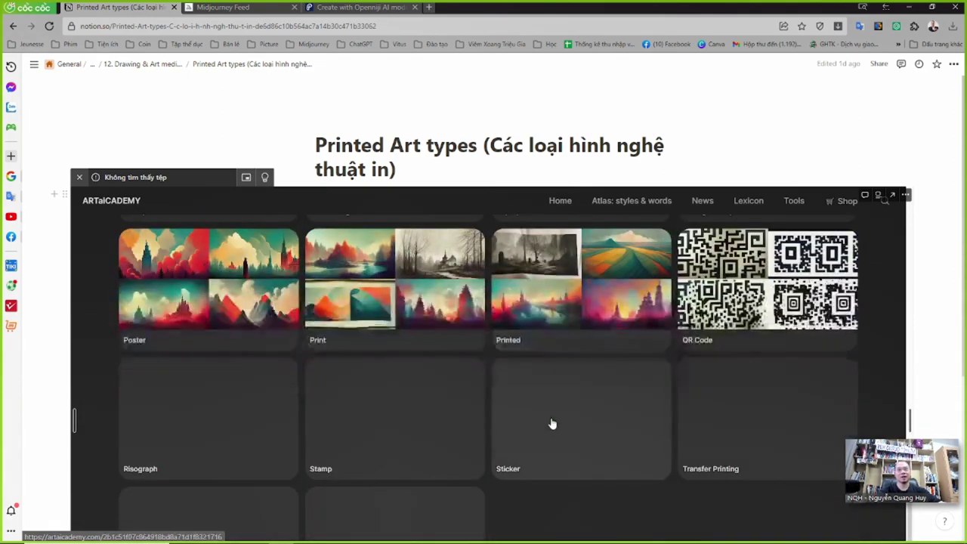
{"action": "scroll", "coordinate": [536, 431], "scroll_direction": "down", "scroll_amount": 2}
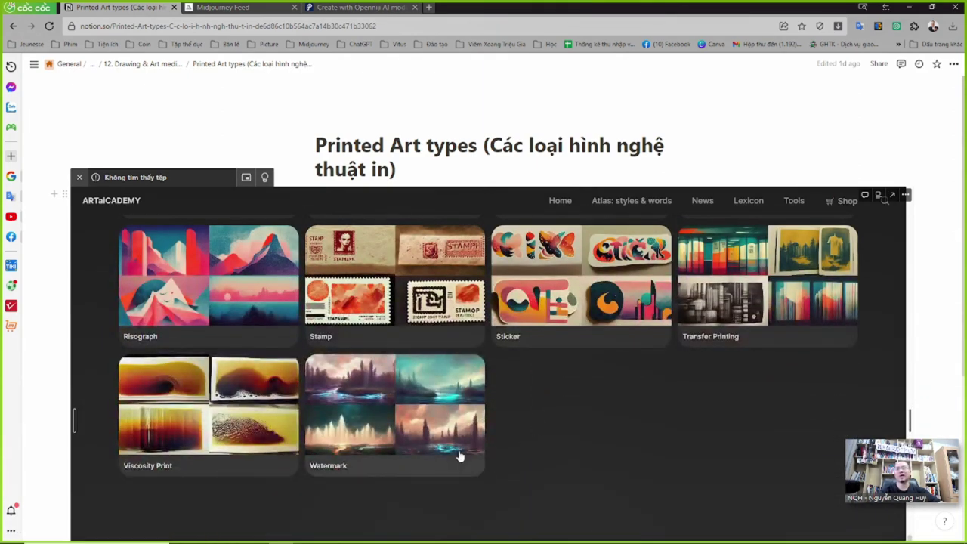
{"action": "scroll", "coordinate": [248, 277], "scroll_direction": "up", "scroll_amount": 4}
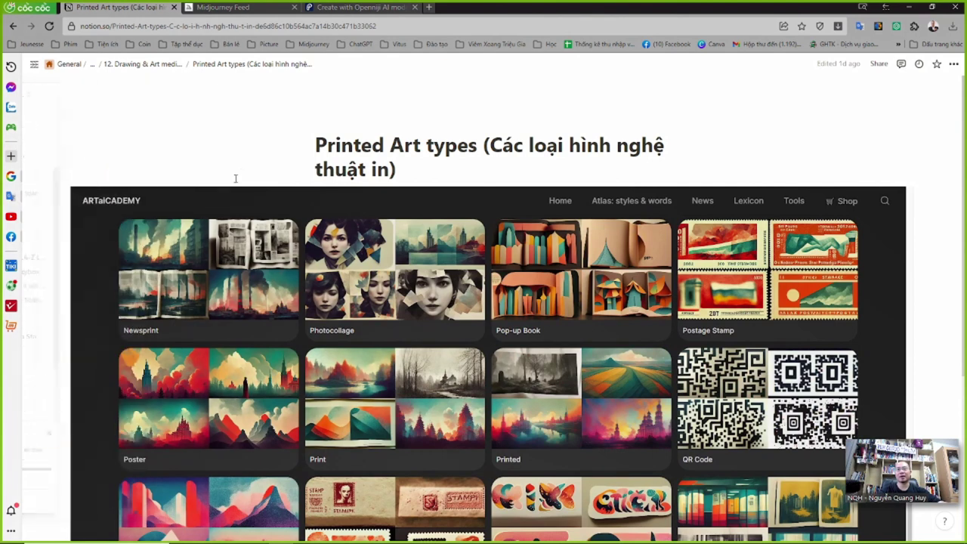
- Open the Origami page from Drawing & Art mediums, open its Chinese Paper Art entry and copy the heading text
{"action": "left_click", "coordinate": [148, 64]}
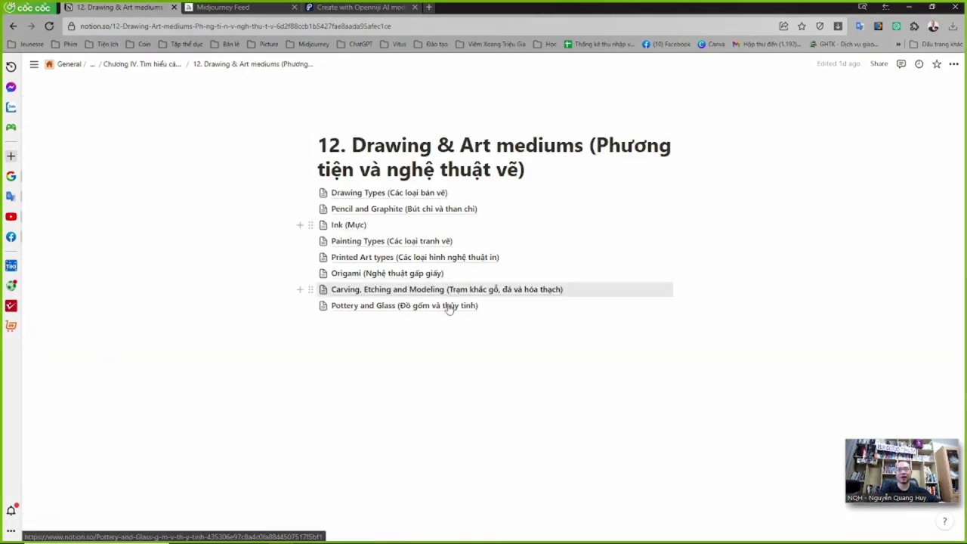
{"action": "left_click", "coordinate": [366, 274]}
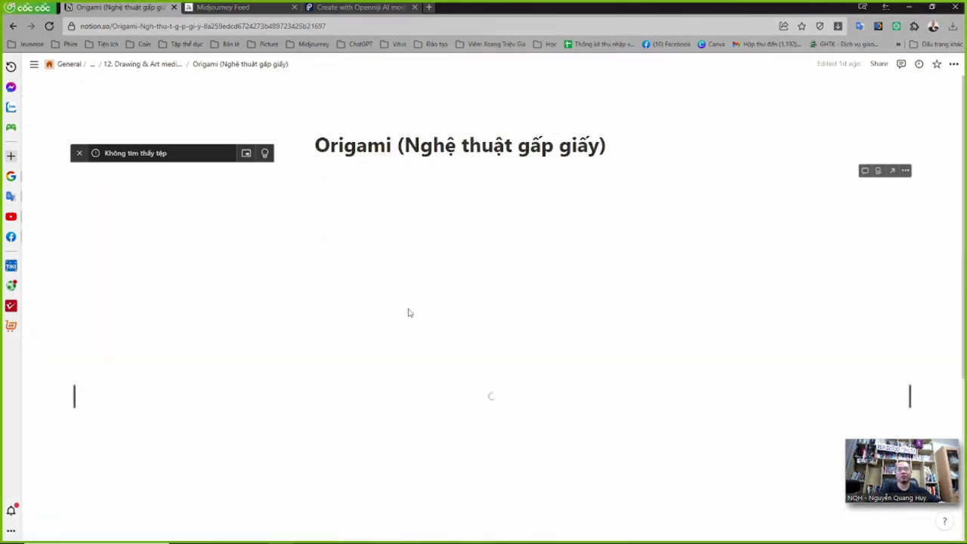
{"action": "scroll", "coordinate": [423, 393], "scroll_direction": "down", "scroll_amount": 5}
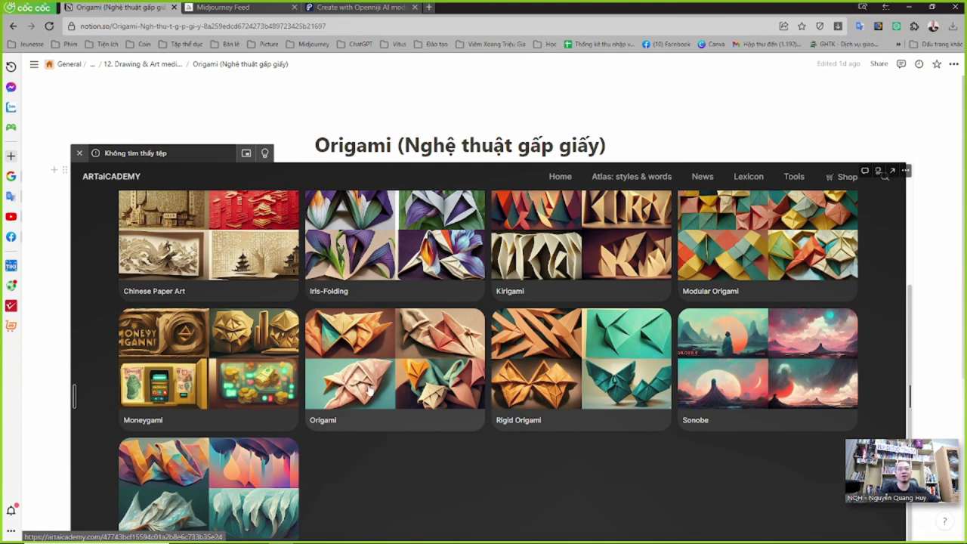
{"action": "scroll", "coordinate": [423, 387], "scroll_direction": "up", "scroll_amount": 1}
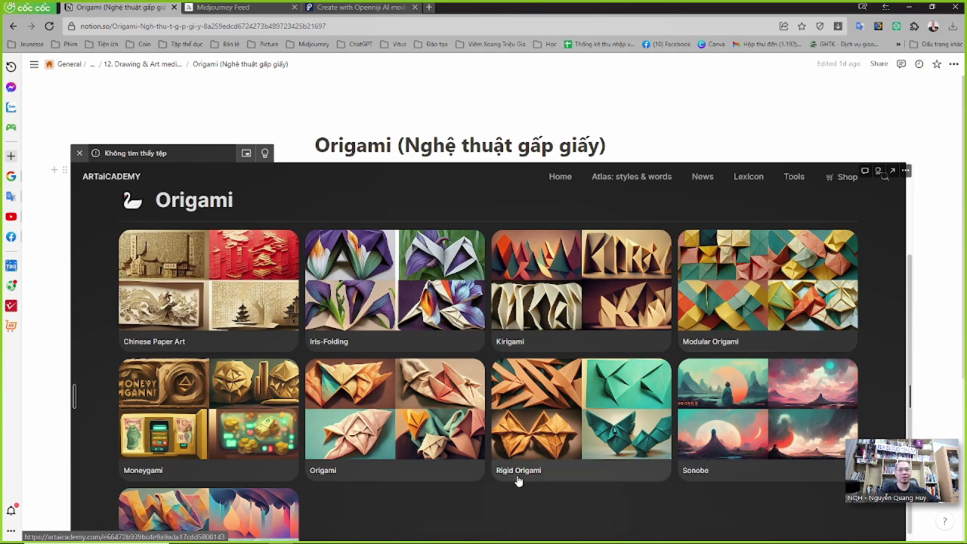
{"action": "scroll", "coordinate": [492, 477], "scroll_direction": "down", "scroll_amount": 2}
{"action": "scroll", "coordinate": [226, 410], "scroll_direction": "up", "scroll_amount": 3}
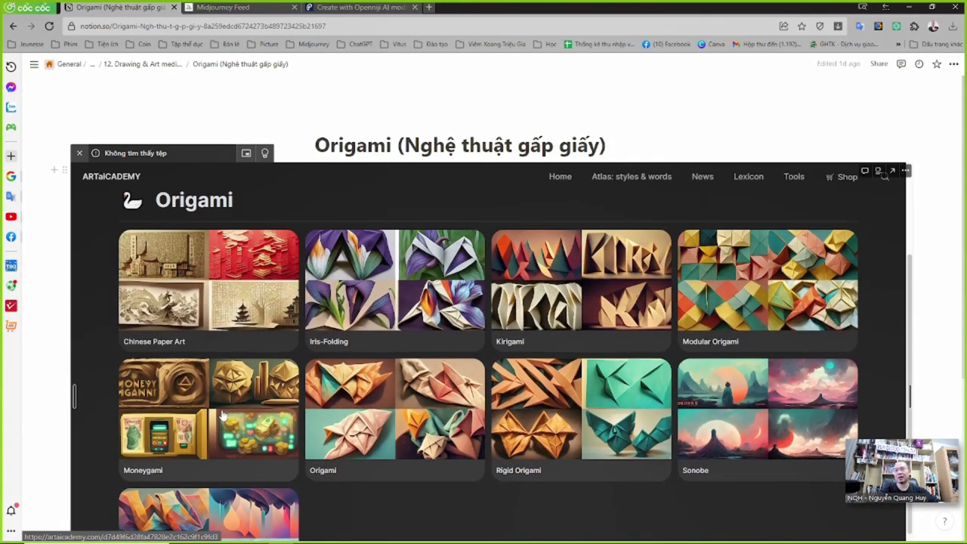
{"action": "left_click", "coordinate": [227, 301]}
{"action": "left_click_drag", "start_coordinate": [306, 273], "coordinate": [497, 266]}
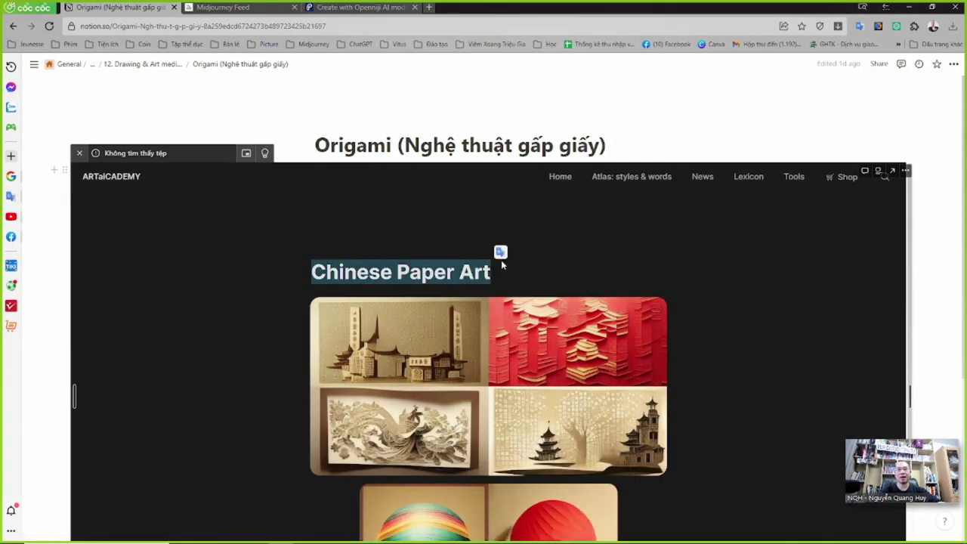
- Switch to Discord and submit an /imagine prompt reading "a Chinese Paper Art cat"
{"action": "key", "text": "alt+Tab"}
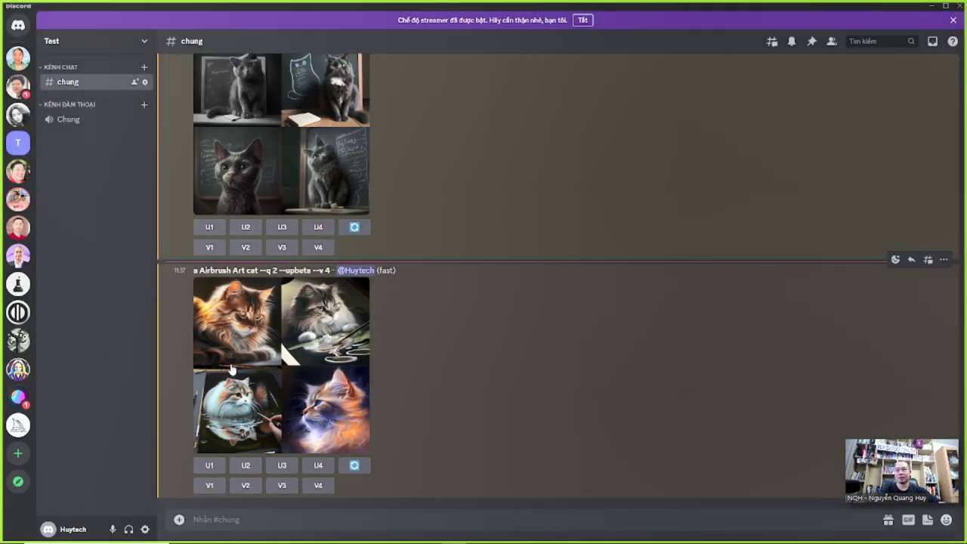
{"action": "type", "text": "/im"}
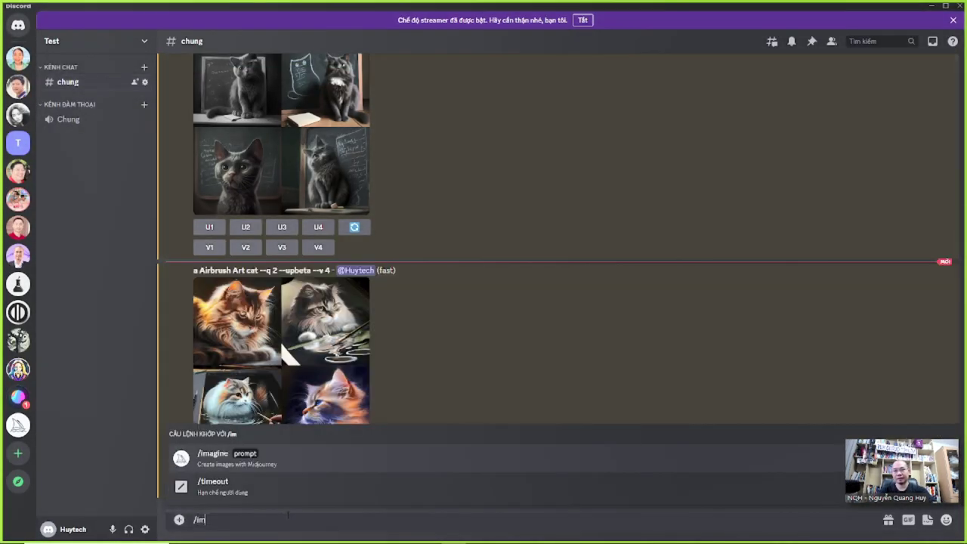
{"action": "key", "text": "Tab"}
{"action": "type", "text": "a Chinese Paper Art ca"}
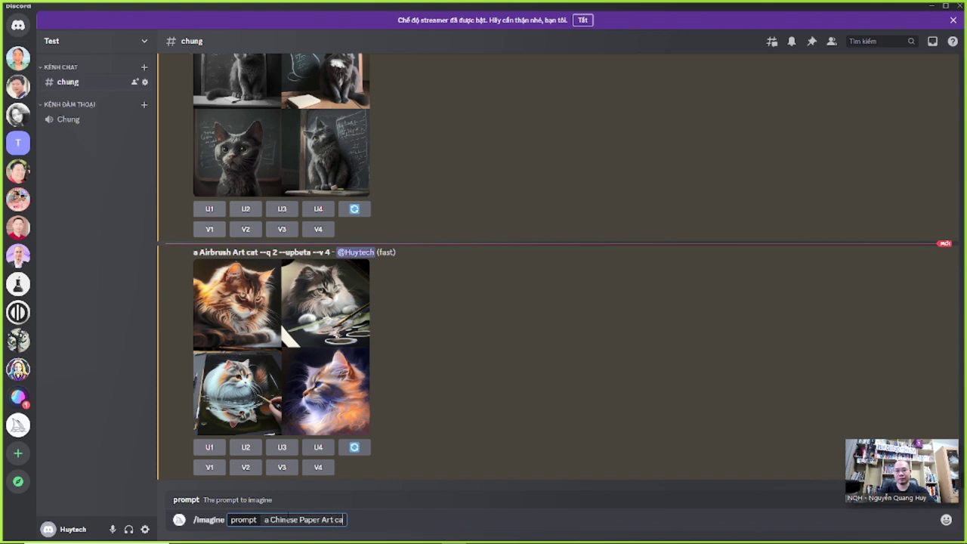
{"action": "type", "text": "t"}
{"action": "key", "text": "Return"}
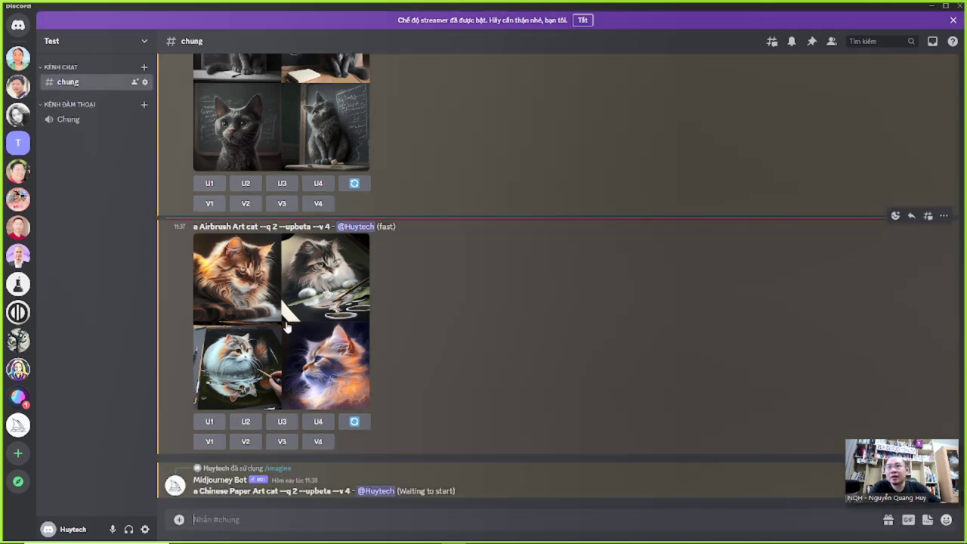
- Enlarge the Airbrush Art and Chinese Paper Art cat image grids in turn to examine their variations, closing each preview
{"action": "left_click", "coordinate": [278, 312]}
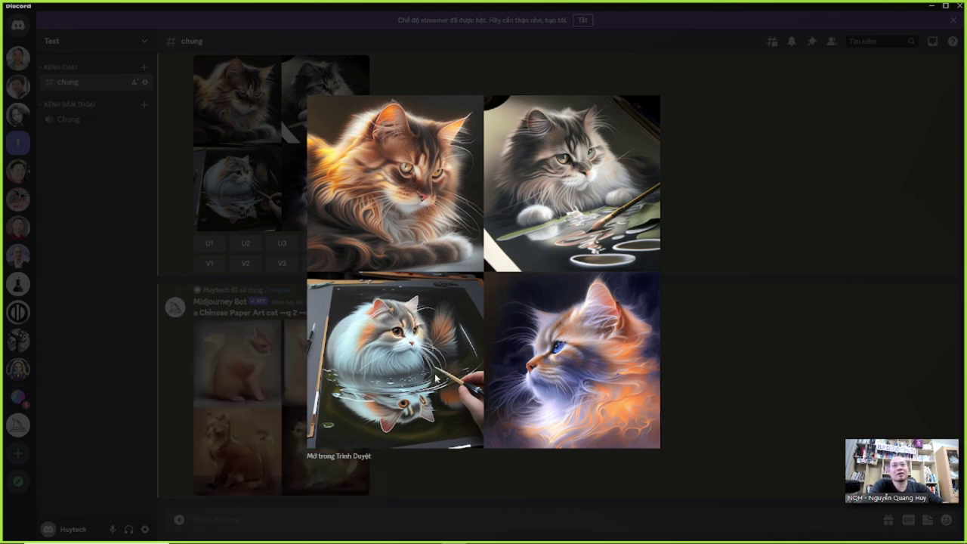
{"action": "left_click", "coordinate": [743, 289]}
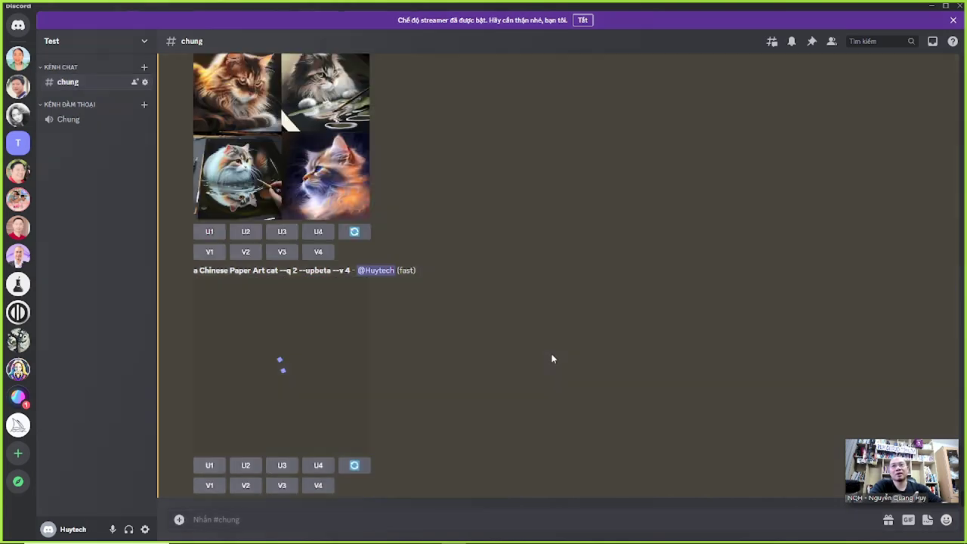
{"action": "left_click", "coordinate": [254, 358]}
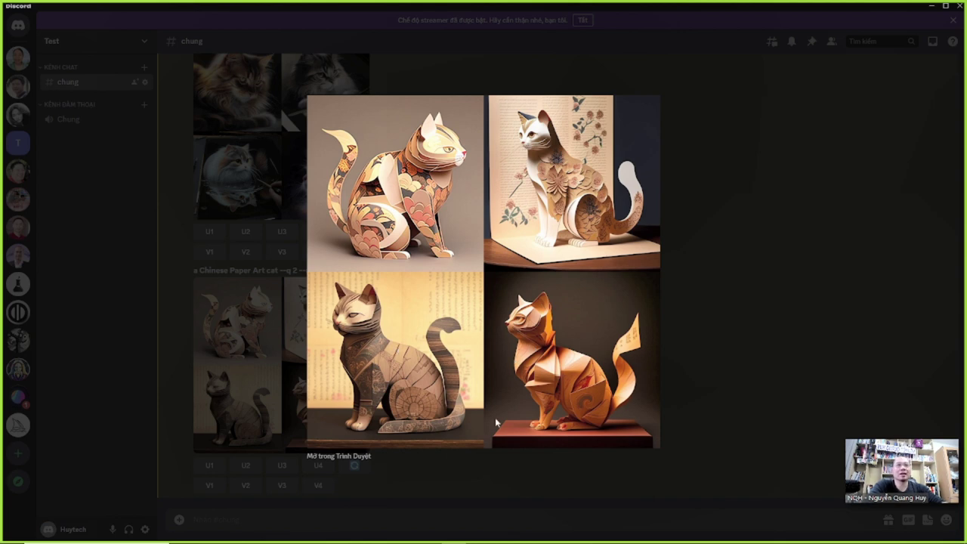
{"action": "left_click", "coordinate": [721, 320]}
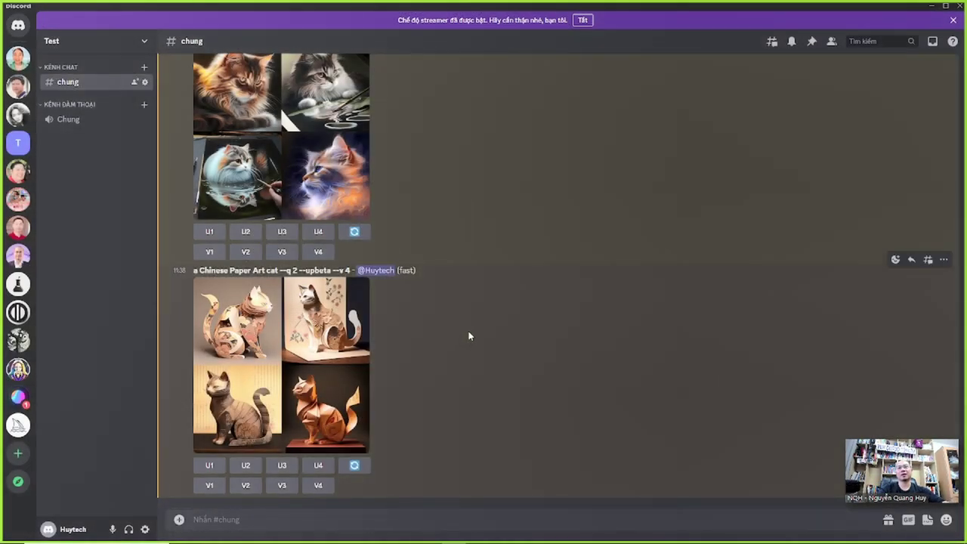
- Switch to Notion and open the Carving, Etching and Modeling page from Drawing & Art mediums
{"action": "key", "text": "alt+Tab"}
{"action": "scroll", "coordinate": [238, 370], "scroll_direction": "down", "scroll_amount": 2}
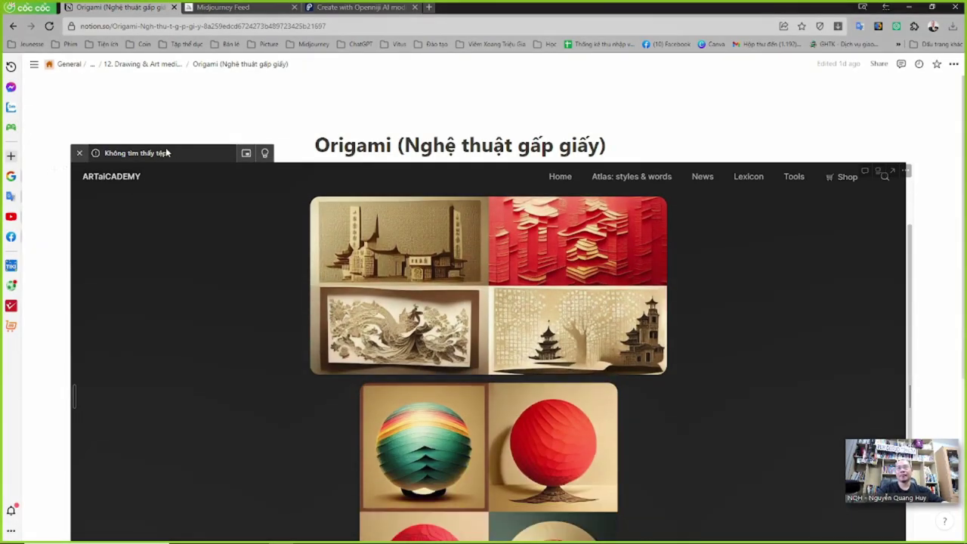
{"action": "left_click", "coordinate": [143, 64]}
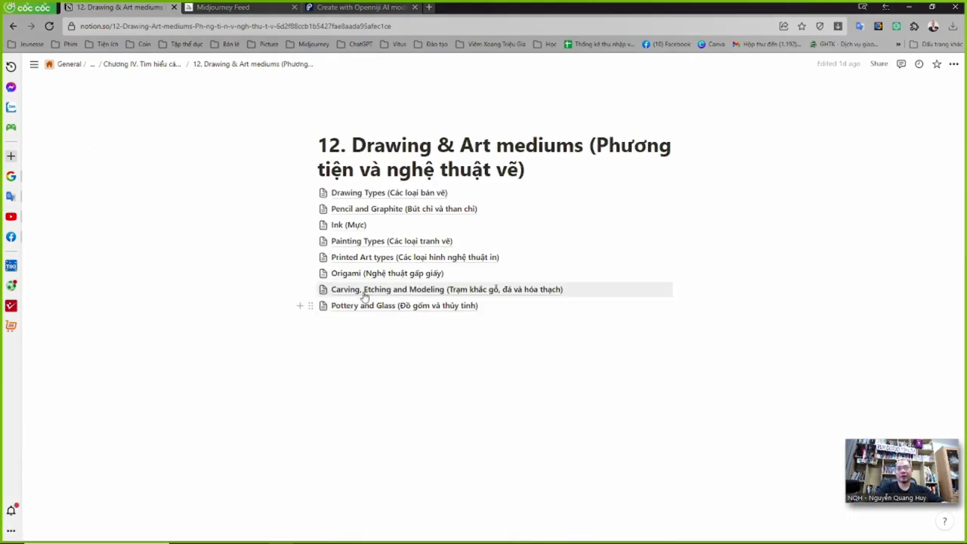
{"action": "left_click", "coordinate": [367, 291]}
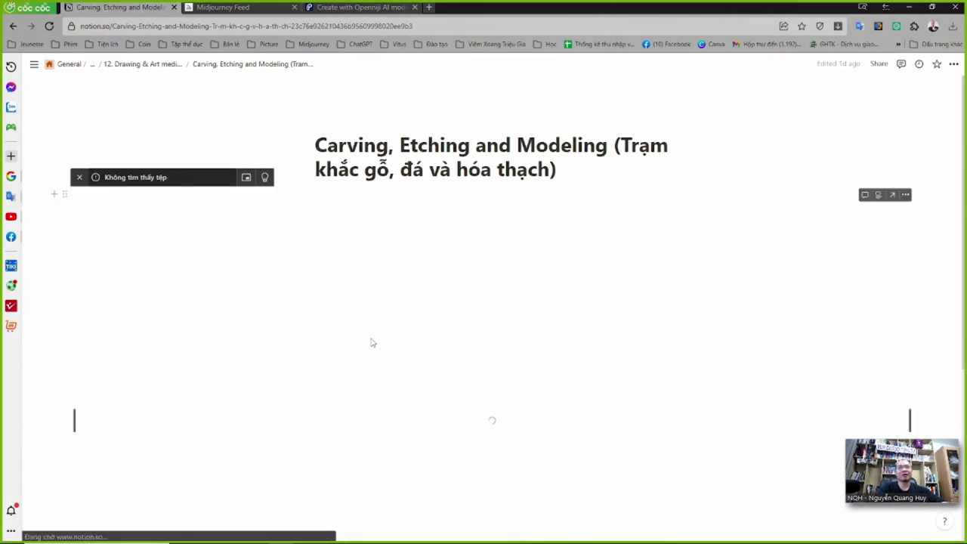
- Open the Bejeweled entry in the Carving, Etching and Modeling gallery, copy its heading text and go back to Drawing & Art mediums
{"action": "scroll", "coordinate": [351, 441], "scroll_direction": "down", "scroll_amount": 3}
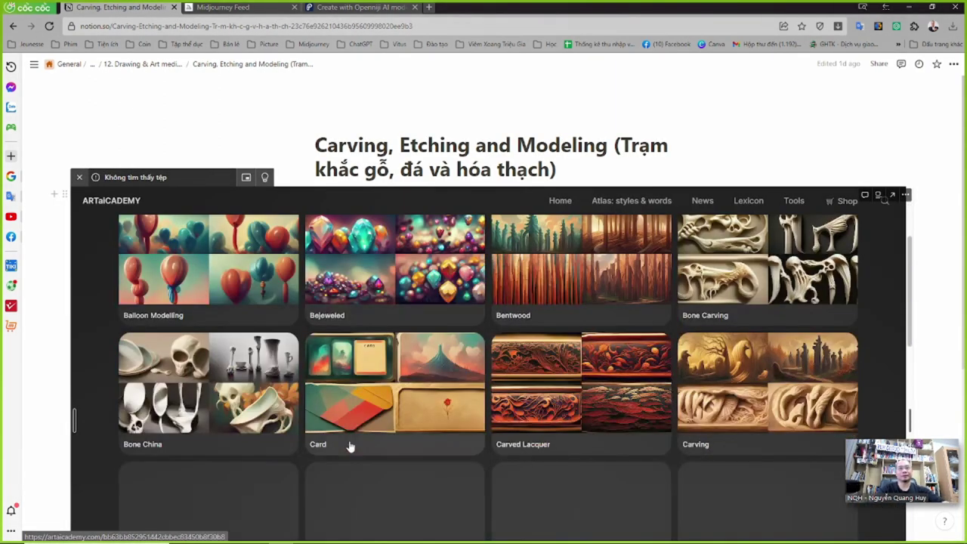
{"action": "scroll", "coordinate": [349, 458], "scroll_direction": "up", "scroll_amount": 1}
{"action": "scroll", "coordinate": [349, 458], "scroll_direction": "up", "scroll_amount": 1}
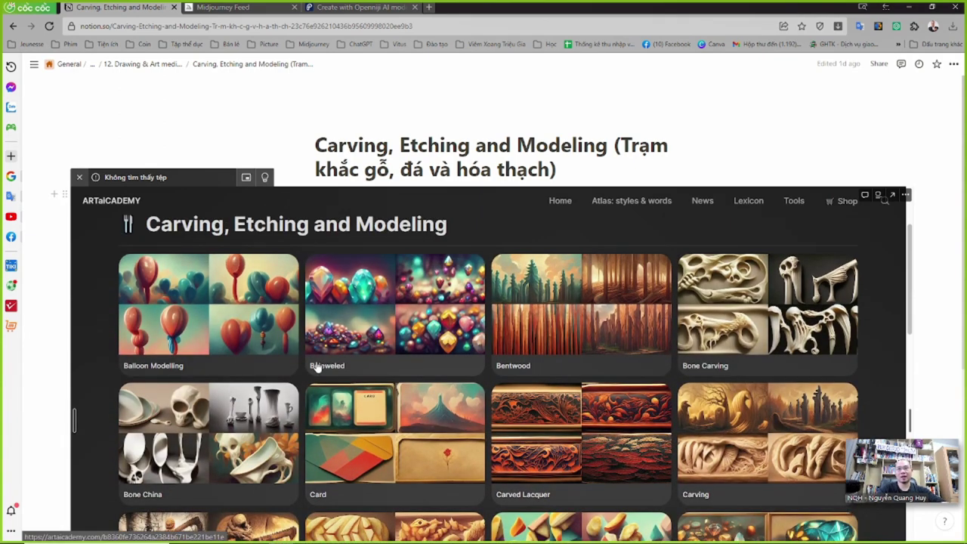
{"action": "left_click", "coordinate": [321, 369]}
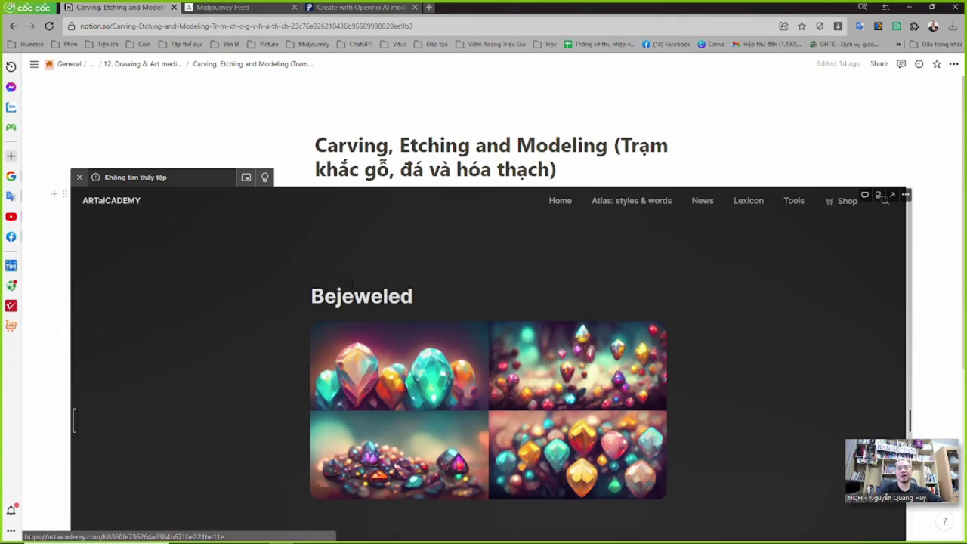
{"action": "left_click_drag", "start_coordinate": [418, 302], "coordinate": [294, 298]}
{"action": "key", "text": "ctrl+c"}
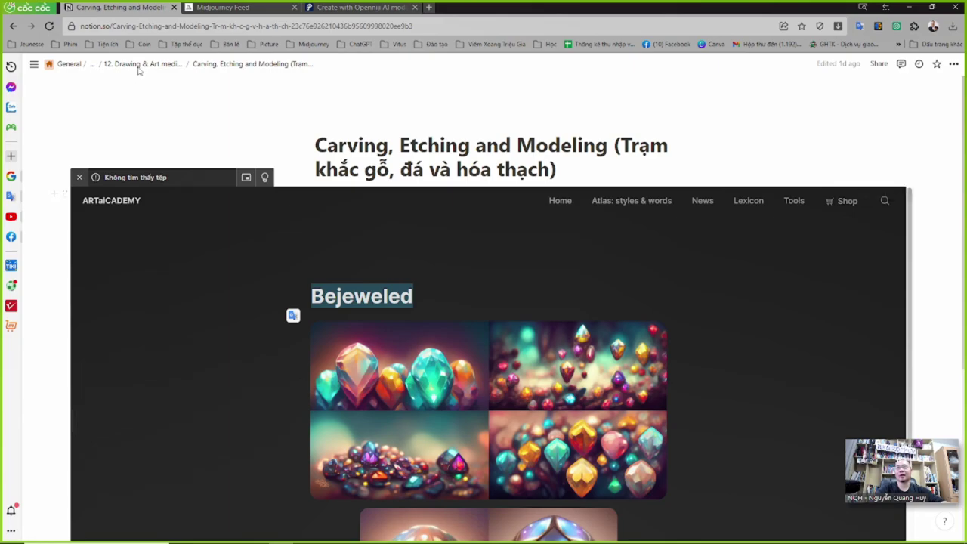
{"action": "key", "text": "alt+Left"}
- Switch to Discord and submit an /imagine prompt for "a Bejeweled cat", using the copied heading text
{"action": "key", "text": "alt+Tab"}
{"action": "type", "text": "/im"}
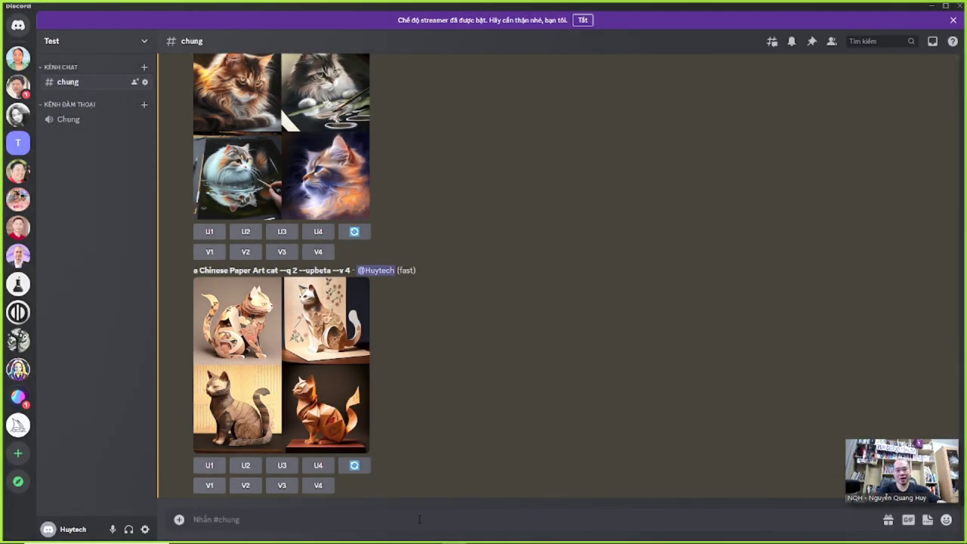
{"action": "key", "text": "Tab"}
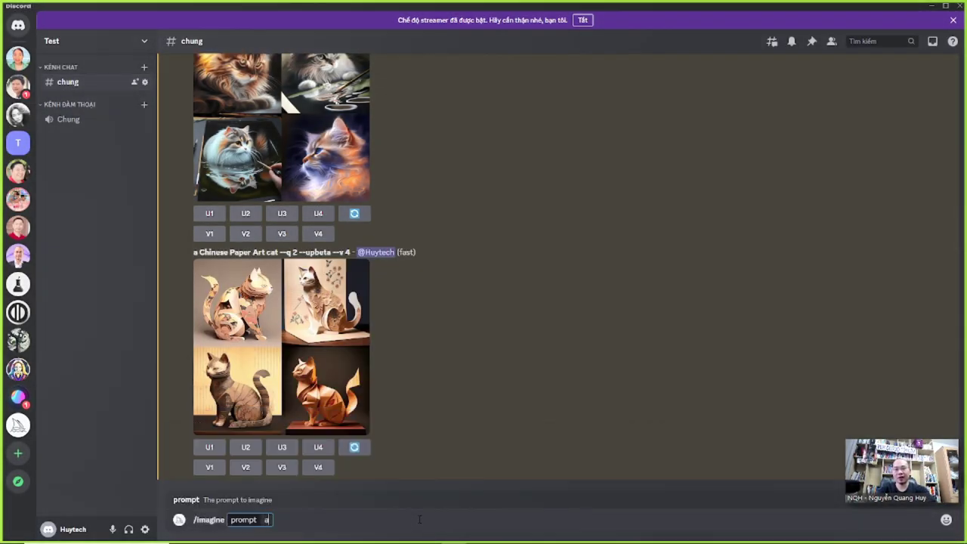
{"action": "type", "text": "a"}
{"action": "key", "text": "ctrl+v"}
{"action": "type", "text": "cat"}
{"action": "key", "text": "Return"}
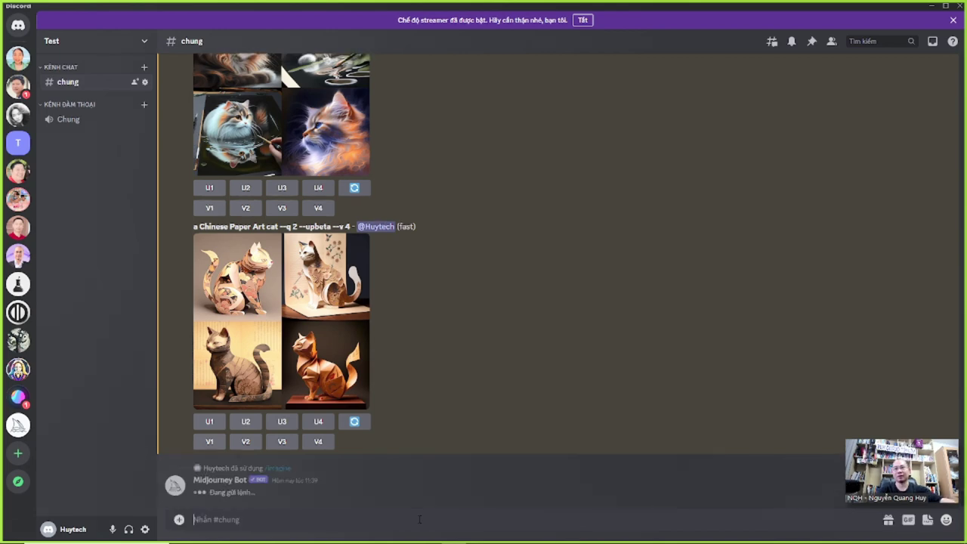
- Return to Notion and reopen the Carving, Etching and Modeling page to browse the other styles in its gallery
{"action": "key", "text": "alt+Tab"}
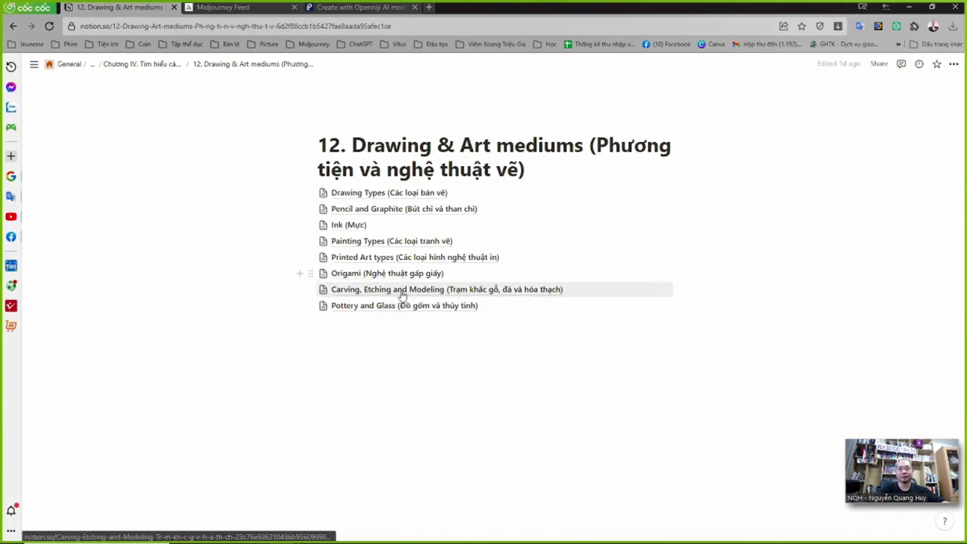
{"action": "left_click", "coordinate": [402, 291]}
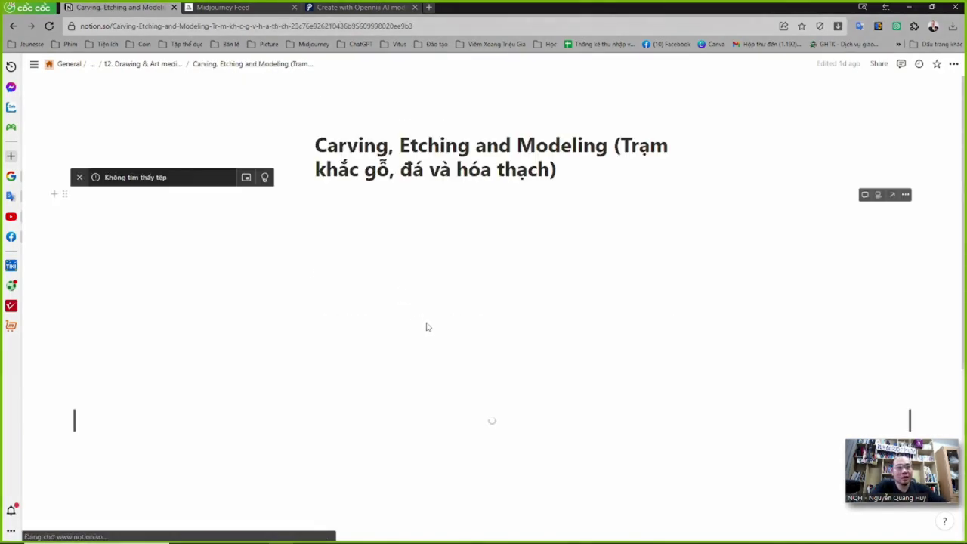
{"action": "scroll", "coordinate": [428, 327], "scroll_direction": "down", "scroll_amount": 2}
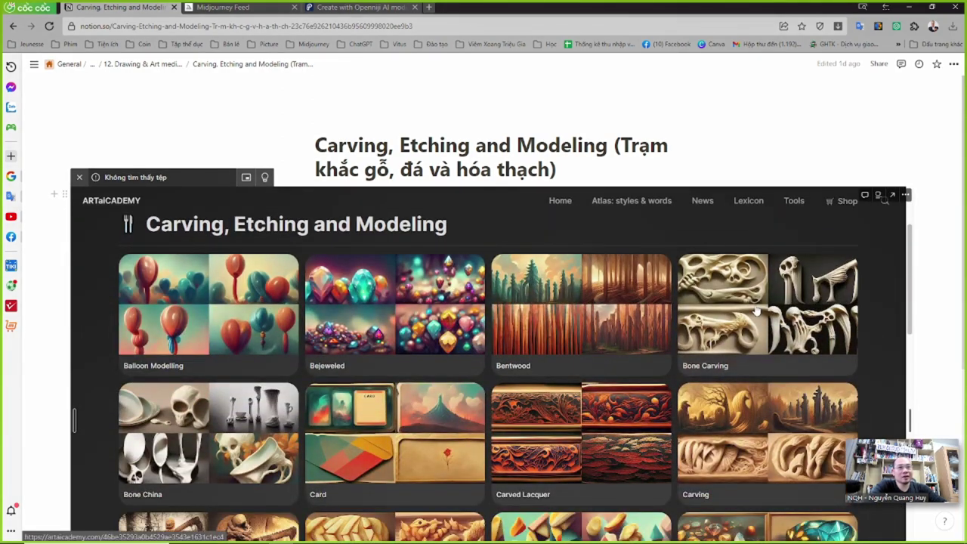
{"action": "scroll", "coordinate": [756, 311], "scroll_direction": "down", "scroll_amount": 3}
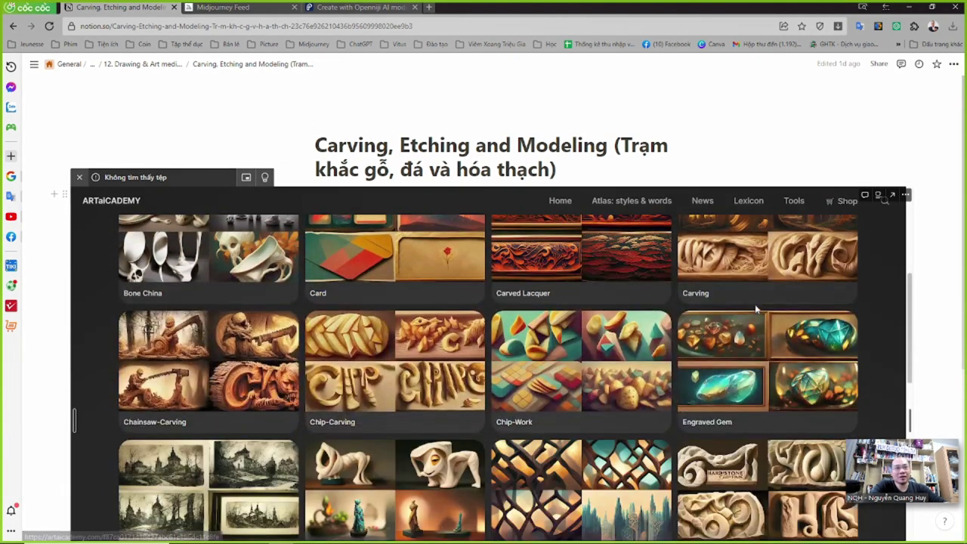
- Browse the Carving, Etching and Modeling gallery down to the woodturning styles and back up to Bone Carving
{"action": "scroll", "coordinate": [755, 303], "scroll_direction": "down", "scroll_amount": 1}
{"action": "scroll", "coordinate": [747, 355], "scroll_direction": "down", "scroll_amount": 1}
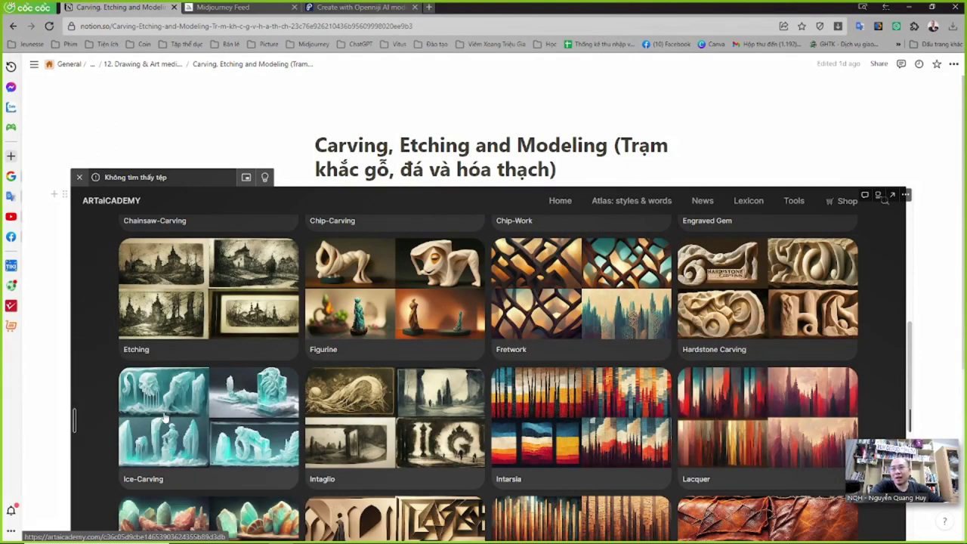
{"action": "scroll", "coordinate": [194, 425], "scroll_direction": "down", "scroll_amount": 2}
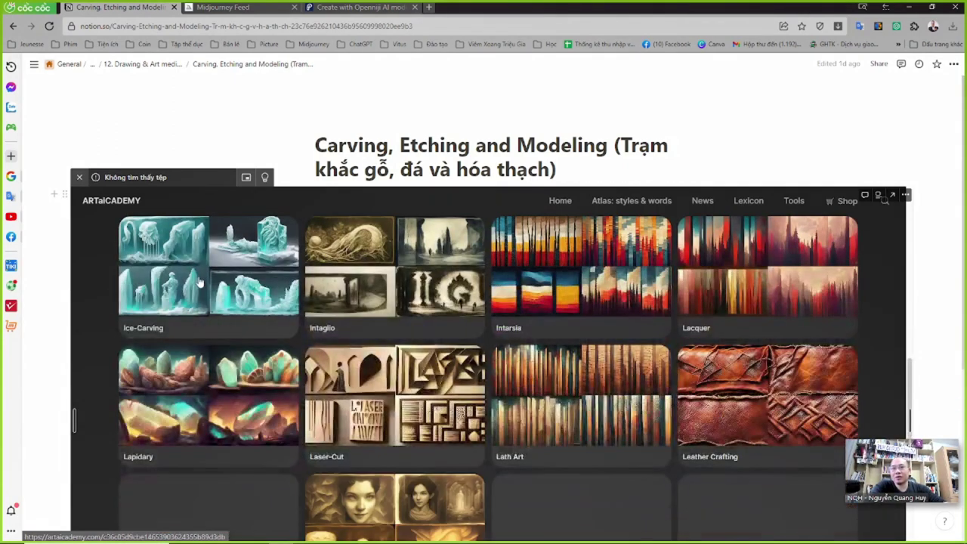
{"action": "scroll", "coordinate": [211, 288], "scroll_direction": "down", "scroll_amount": 2}
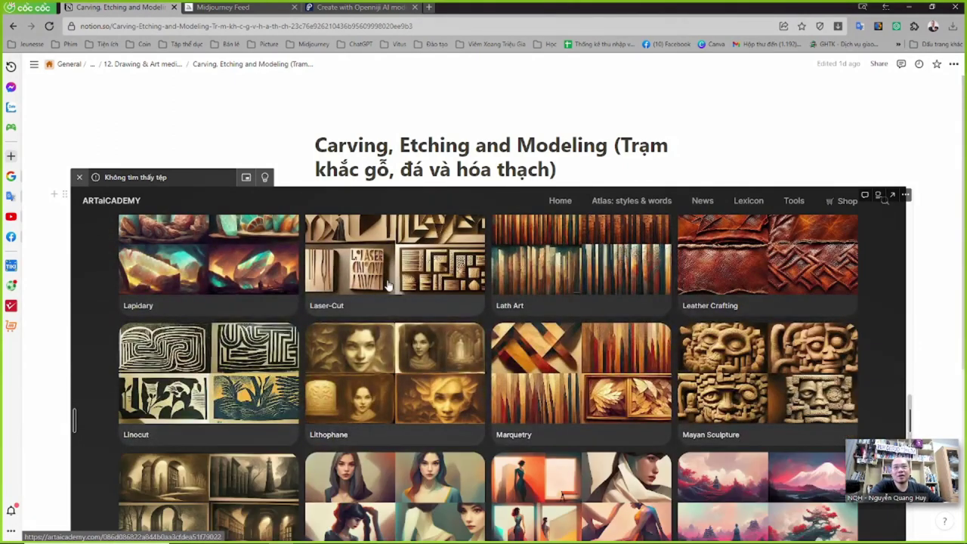
{"action": "scroll", "coordinate": [387, 285], "scroll_direction": "down", "scroll_amount": 2}
{"action": "scroll", "coordinate": [491, 387], "scroll_direction": "down", "scroll_amount": 2}
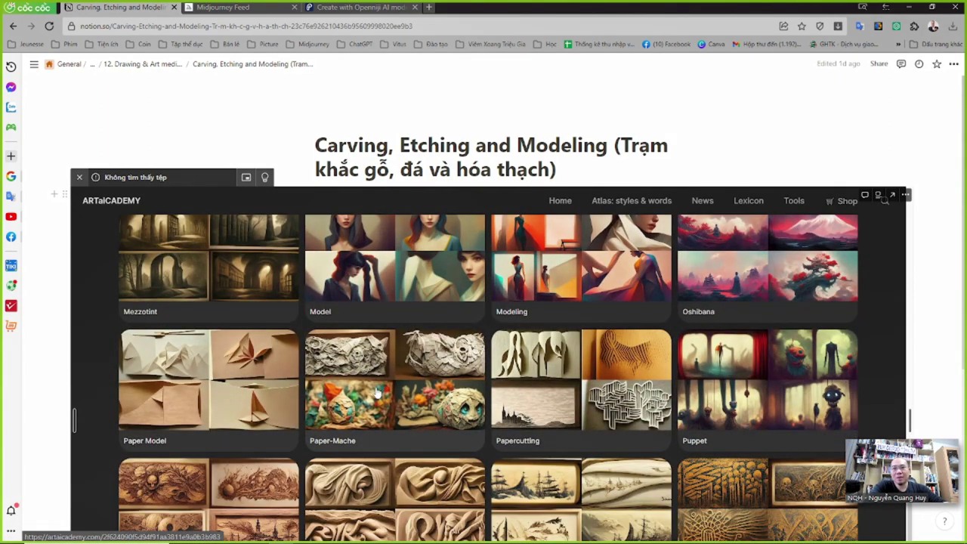
{"action": "scroll", "coordinate": [377, 391], "scroll_direction": "down", "scroll_amount": 2}
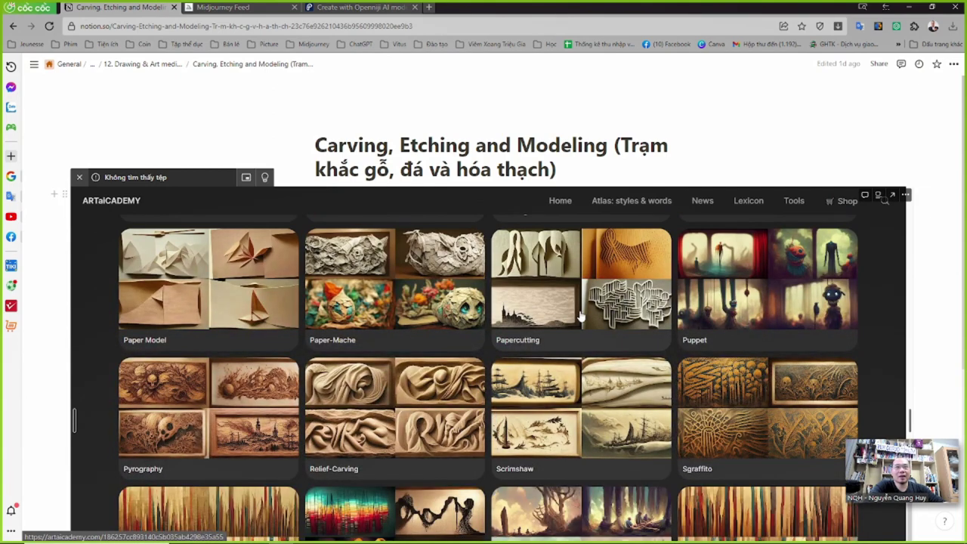
{"action": "scroll", "coordinate": [569, 313], "scroll_direction": "down", "scroll_amount": 5}
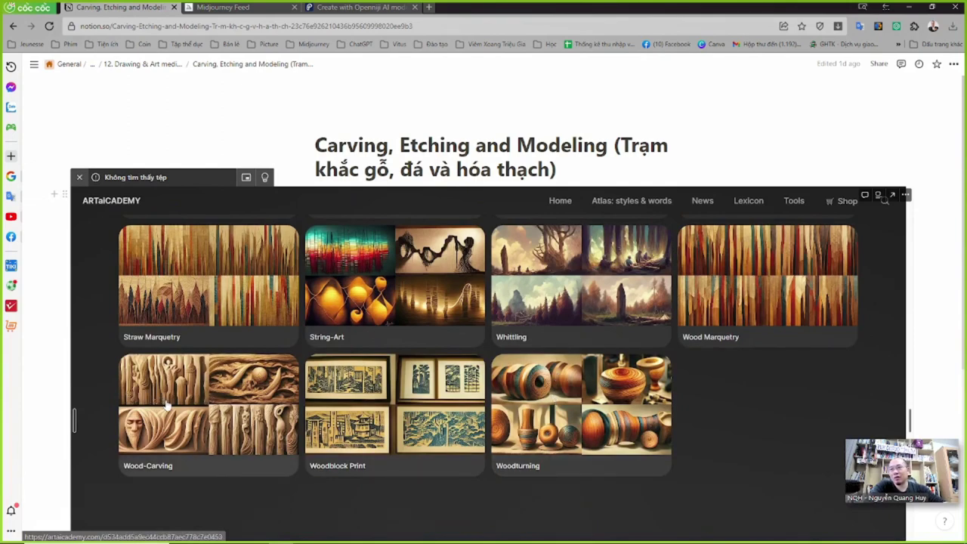
{"action": "scroll", "coordinate": [199, 415], "scroll_direction": "up", "scroll_amount": 7}
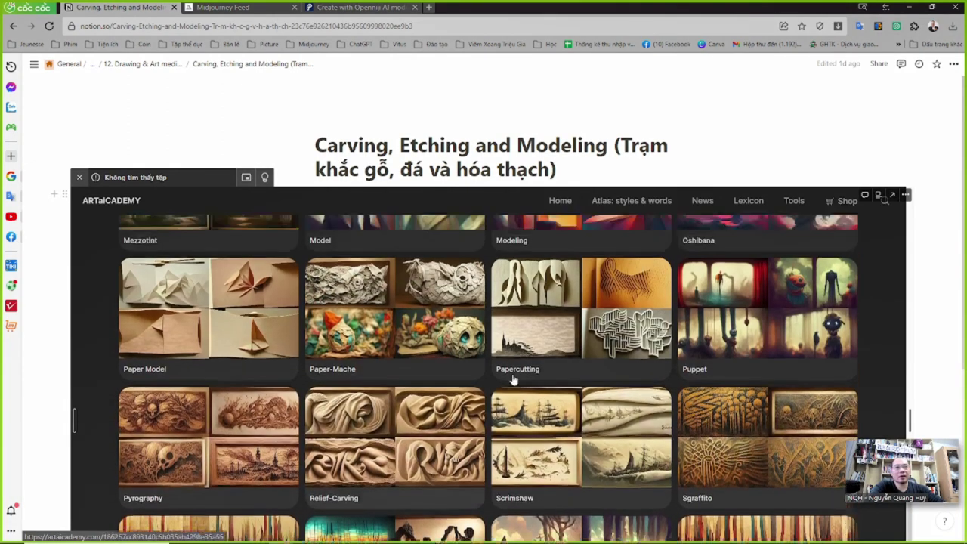
{"action": "scroll", "coordinate": [568, 463], "scroll_direction": "up", "scroll_amount": 2}
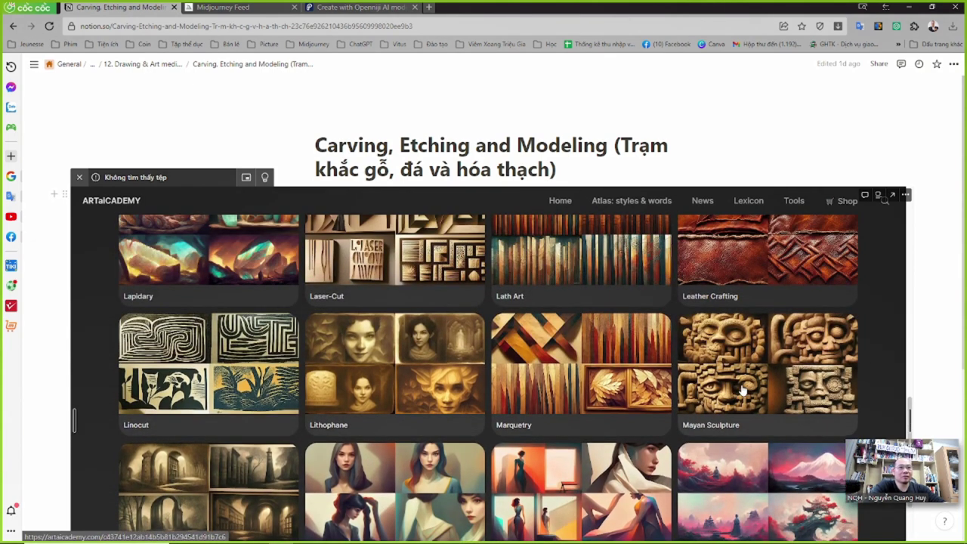
{"action": "scroll", "coordinate": [742, 389], "scroll_direction": "up", "scroll_amount": 5}
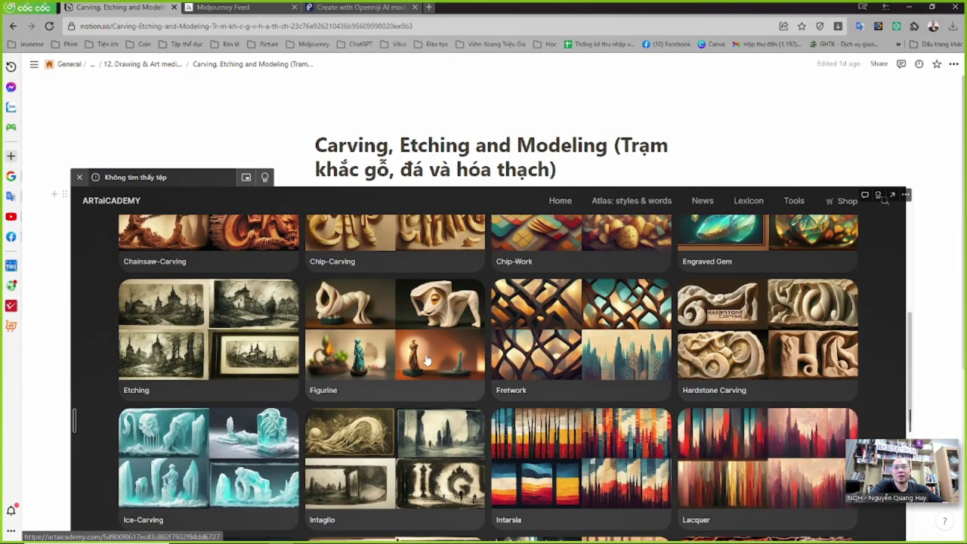
{"action": "scroll", "coordinate": [419, 362], "scroll_direction": "up", "scroll_amount": 2}
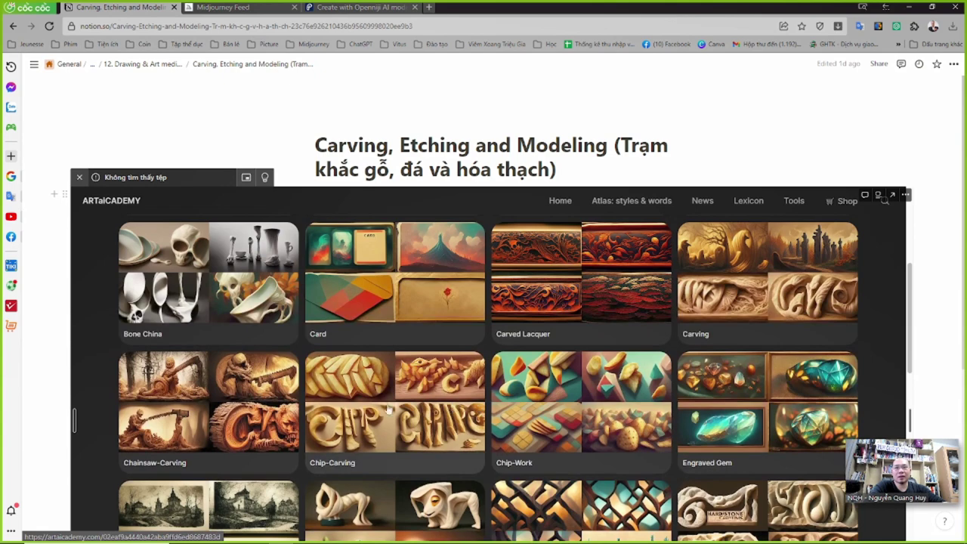
{"action": "scroll", "coordinate": [607, 404], "scroll_direction": "up", "scroll_amount": 4}
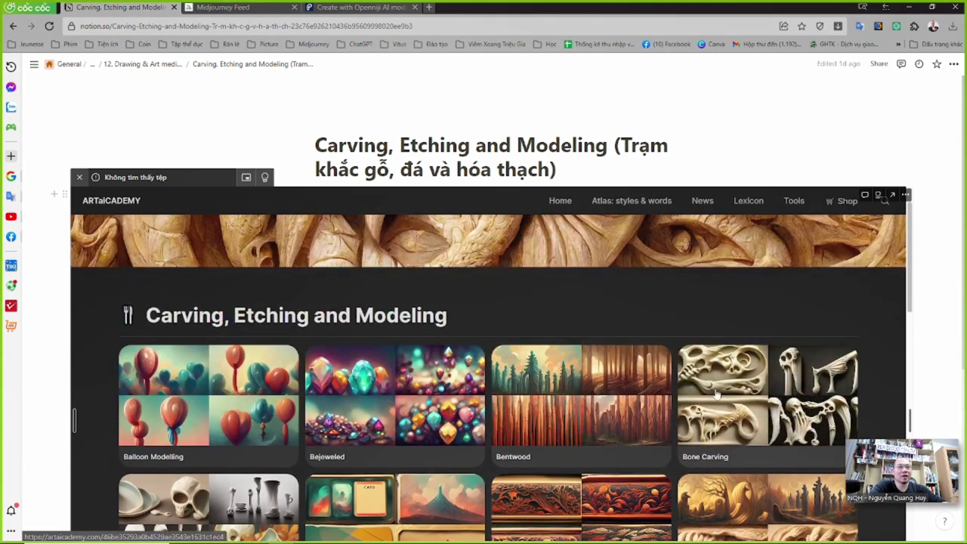
- Copy the heading of the Bone Carving entry and submit an /imagine prompt for "a Bone Carving cat" in Discord
{"action": "left_click", "coordinate": [732, 394]}
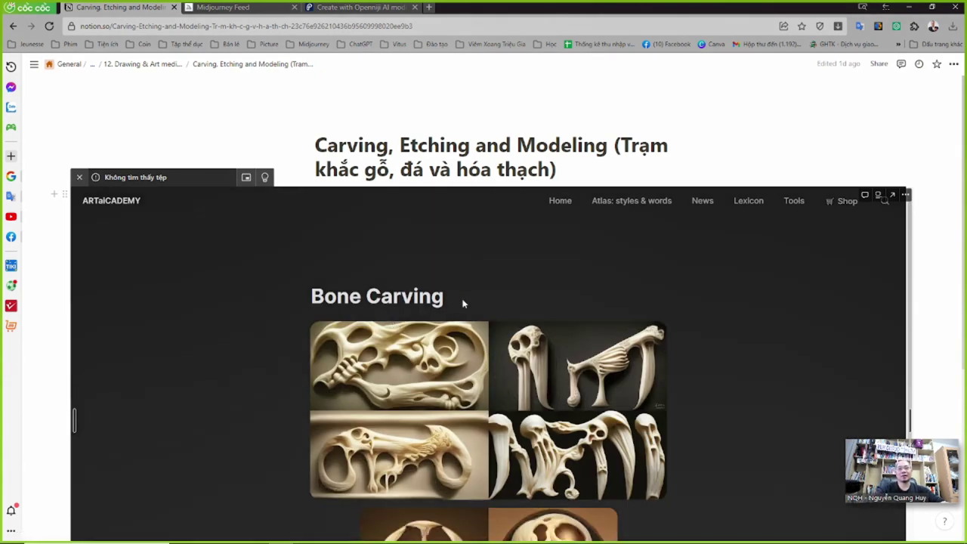
{"action": "left_click_drag", "start_coordinate": [453, 298], "coordinate": [305, 299]}
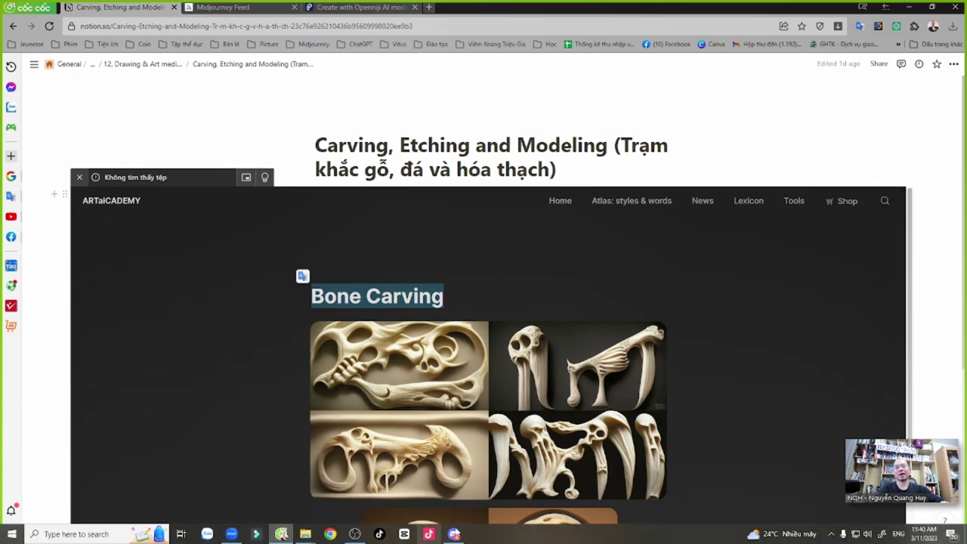
{"action": "left_click", "coordinate": [457, 534]}
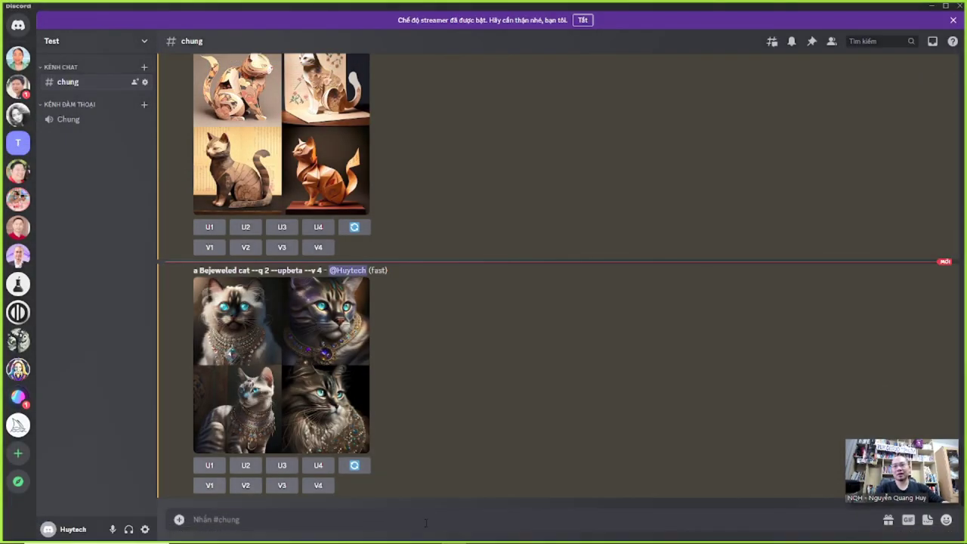
{"action": "type", "text": "/im"}
{"action": "key", "text": "Tab"}
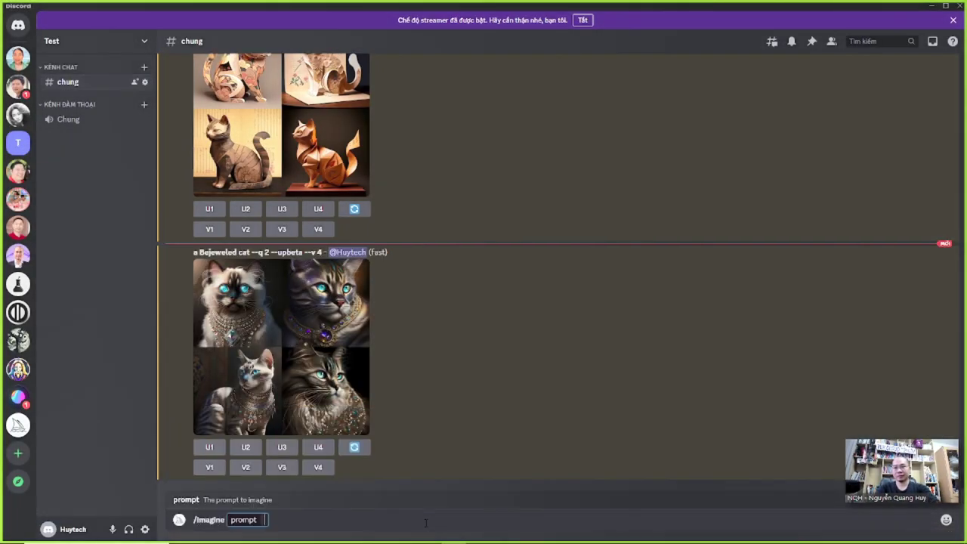
{"action": "type", "text": "a Bone Carving cat"}
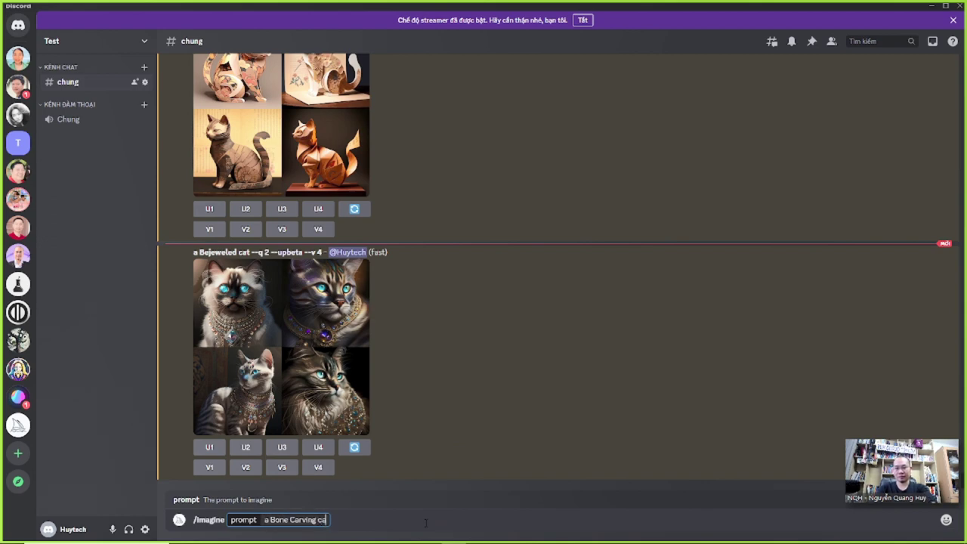
{"action": "key", "text": "Return"}
- View the Bejeweled cat images enlarged and reuse their prompt text to submit an /imagine prompt for "a Bejeweled beautifull girl"
{"action": "left_click", "coordinate": [311, 301]}
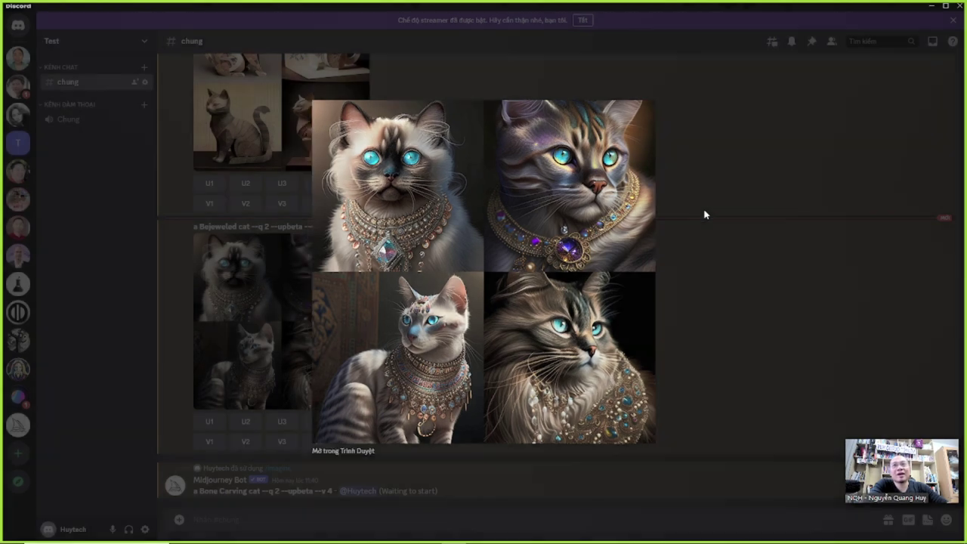
{"action": "left_click", "coordinate": [706, 213]}
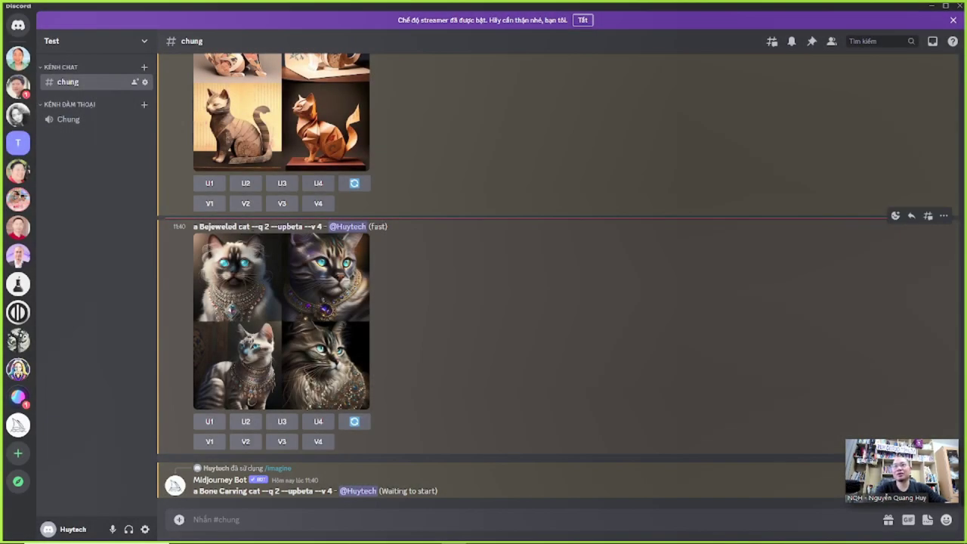
{"action": "left_click_drag", "start_coordinate": [251, 227], "coordinate": [200, 226]}
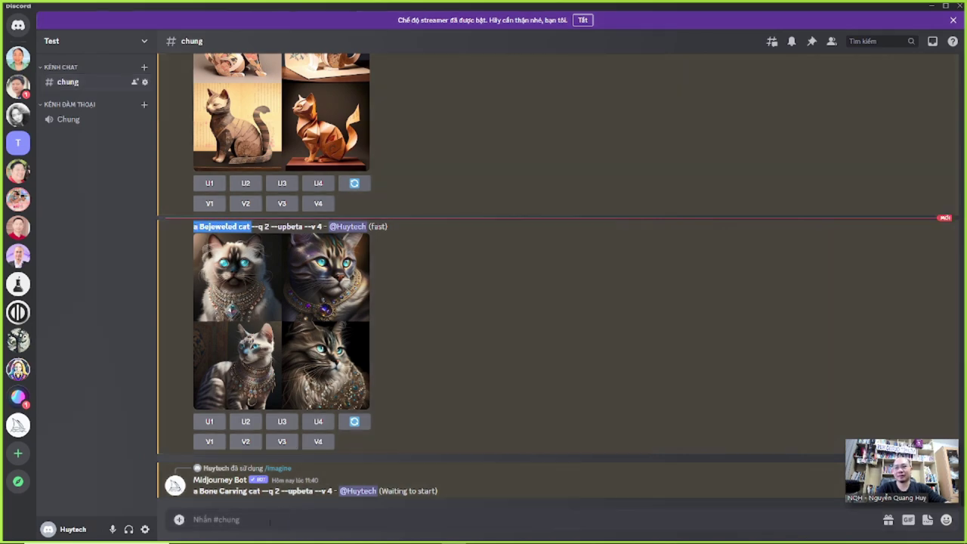
{"action": "left_click", "coordinate": [267, 519]}
{"action": "type", "text": "/im"}
{"action": "key", "text": "Tab"}
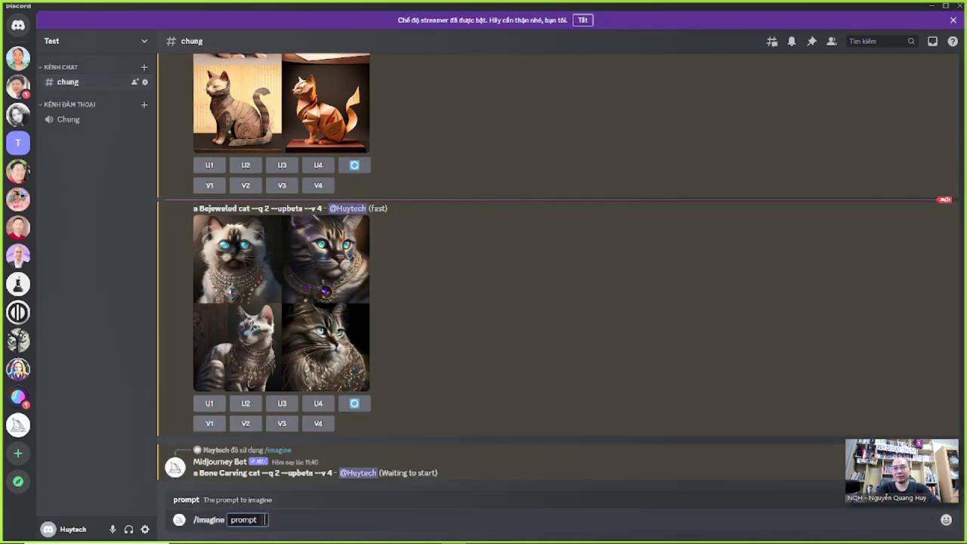
{"action": "type", "text": "a Bejeweled cat"}
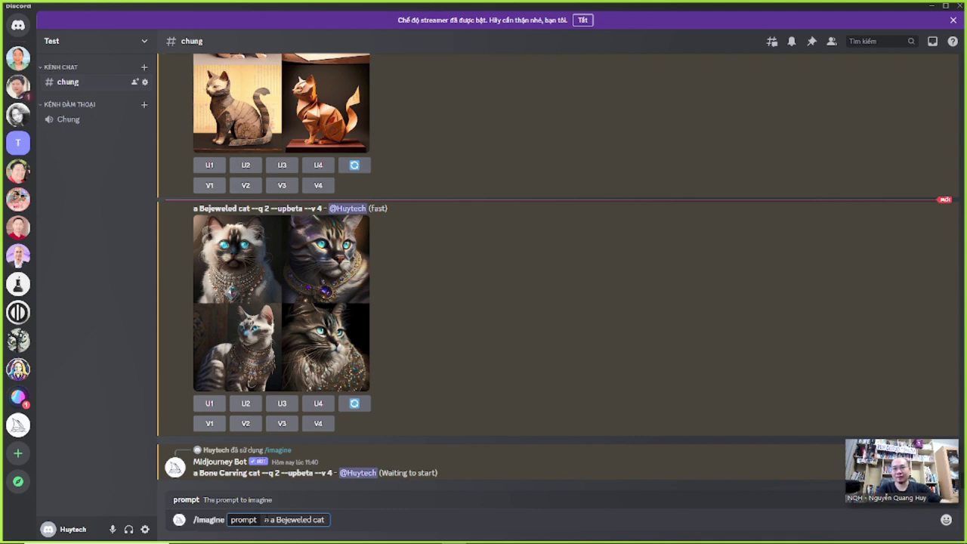
{"action": "key", "text": "BackSpace"}
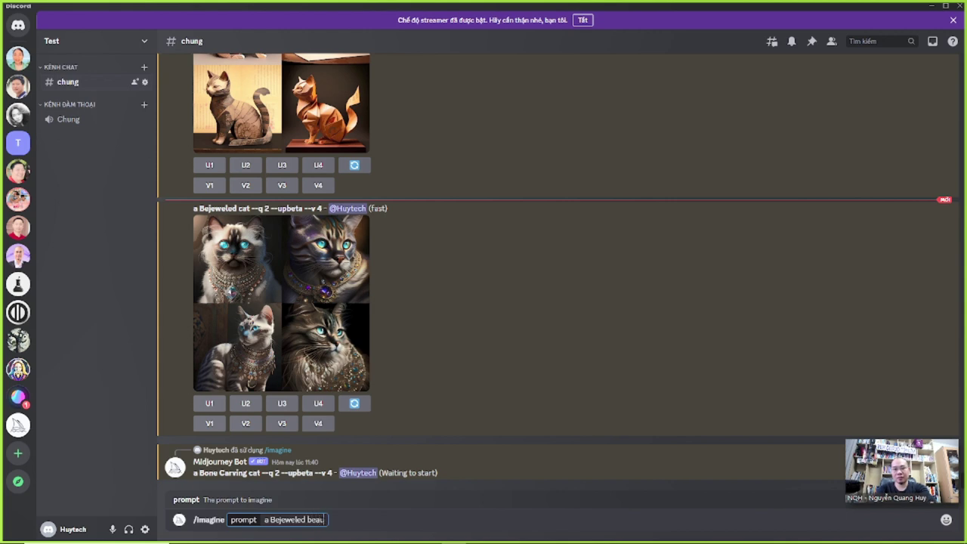
{"action": "type", "text": "beautifull girl"}
{"action": "key", "text": "Return"}
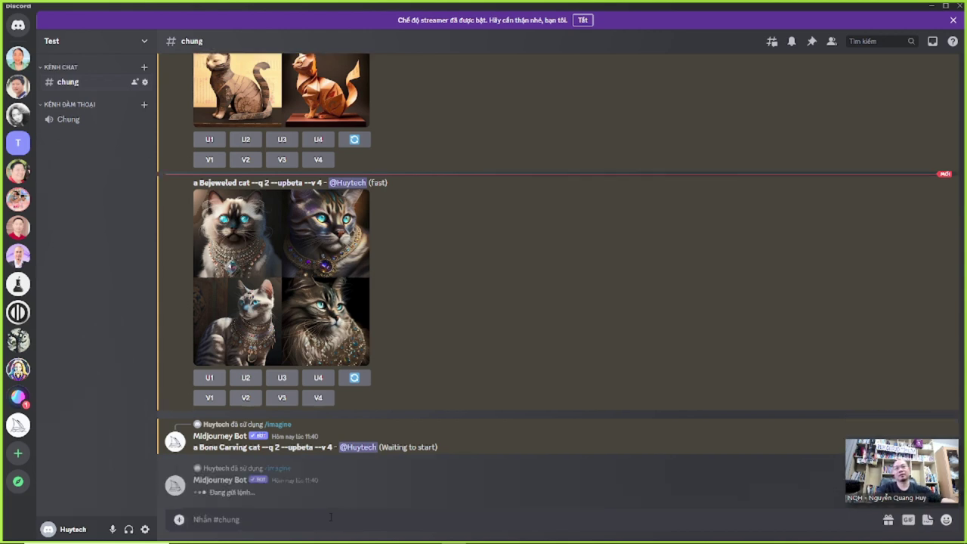
- Return to Notion and open the Pottery and Glass page from Drawing & Art mediums
{"action": "key", "text": "alt+Tab"}
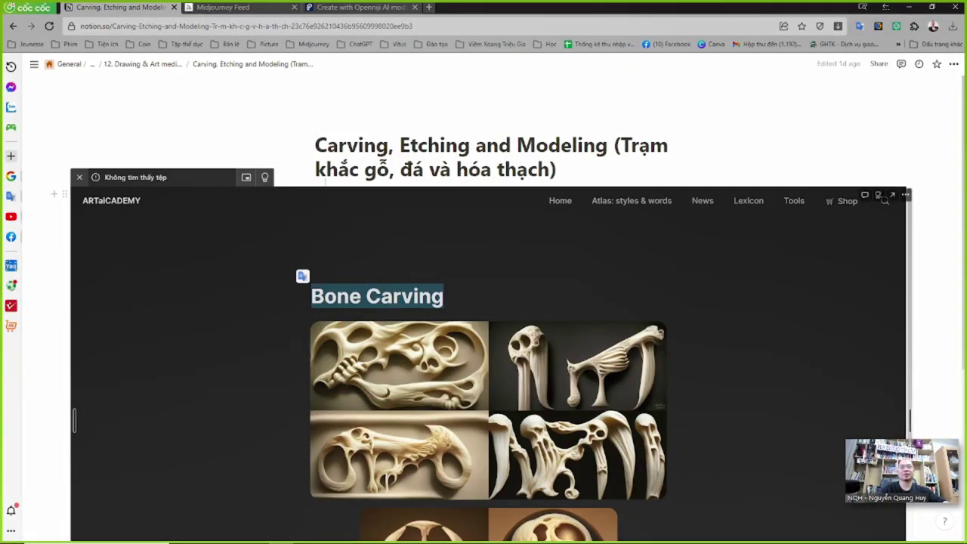
{"action": "left_click", "coordinate": [160, 69]}
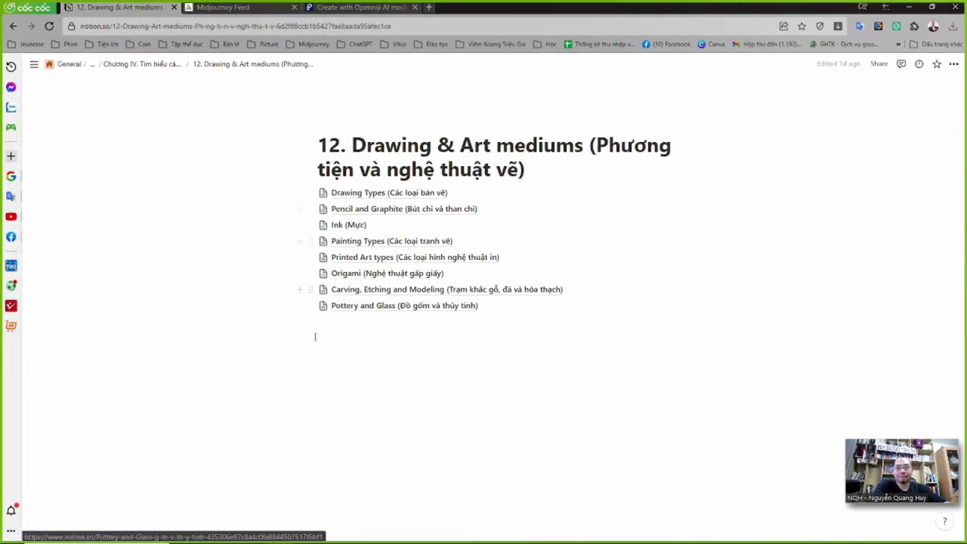
{"action": "left_click", "coordinate": [386, 306]}
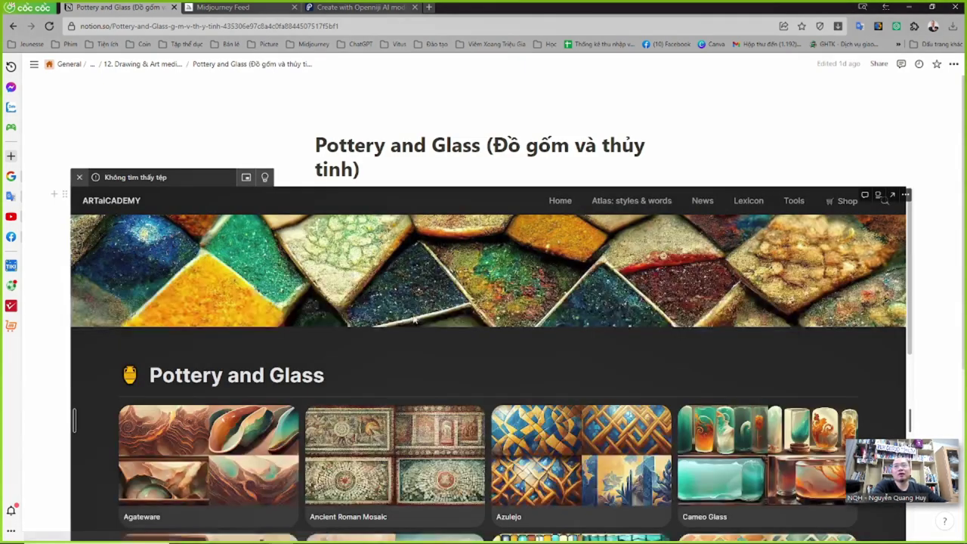
- Browse the pottery, mosaic and glass styles in the Pottery and Glass gallery
{"action": "scroll", "coordinate": [234, 352], "scroll_direction": "down", "scroll_amount": 3}
{"action": "scroll", "coordinate": [340, 325], "scroll_direction": "down", "scroll_amount": 3}
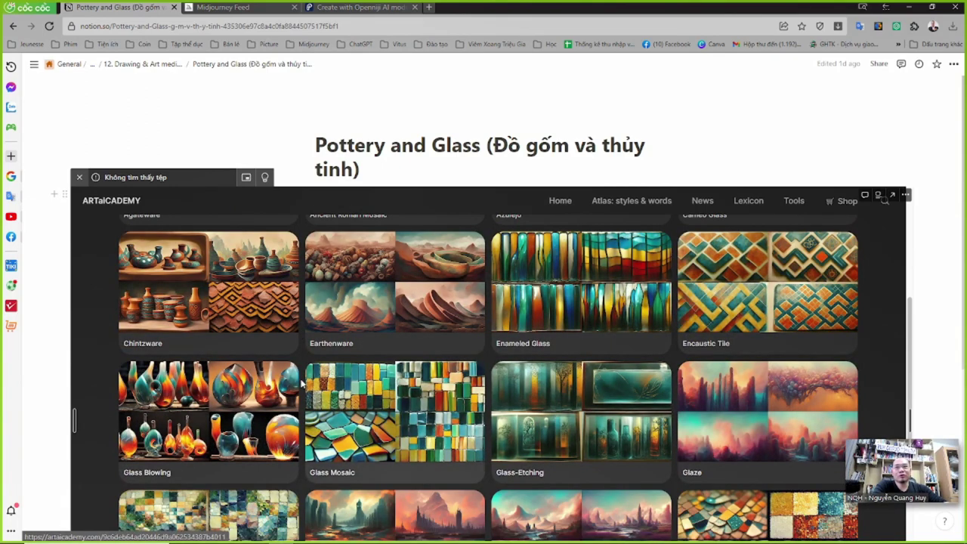
{"action": "scroll", "coordinate": [389, 356], "scroll_direction": "down", "scroll_amount": 1}
{"action": "scroll", "coordinate": [383, 394], "scroll_direction": "down", "scroll_amount": 5}
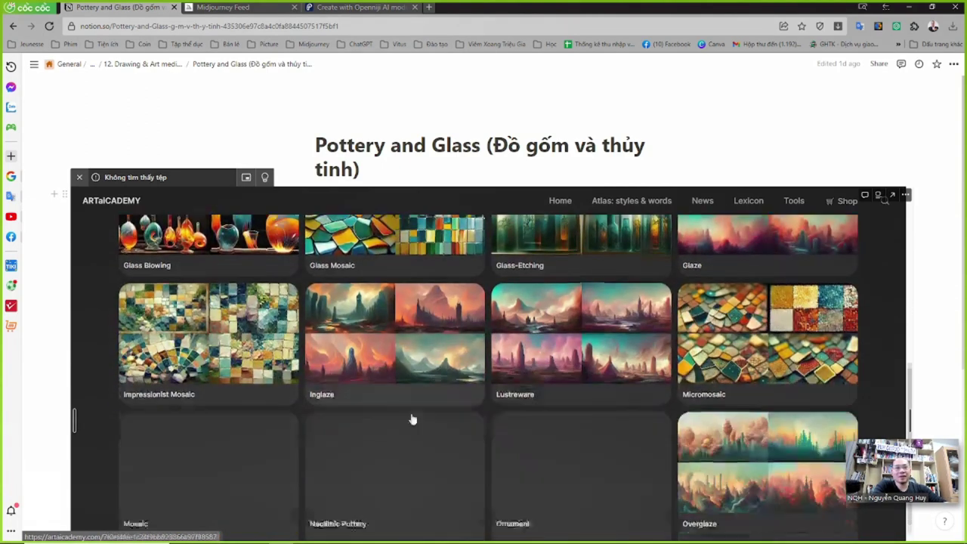
{"action": "scroll", "coordinate": [429, 415], "scroll_direction": "down", "scroll_amount": 4}
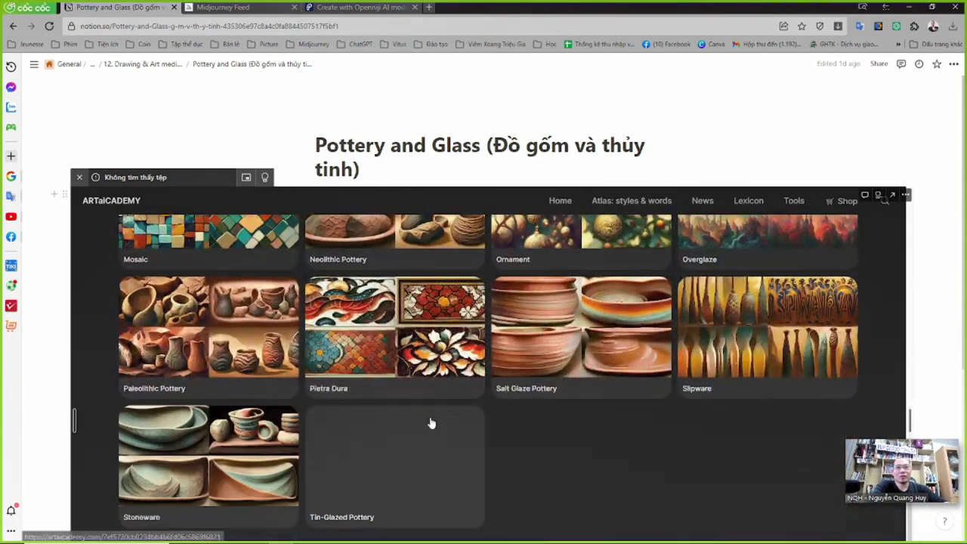
{"action": "scroll", "coordinate": [431, 423], "scroll_direction": "down", "scroll_amount": 1}
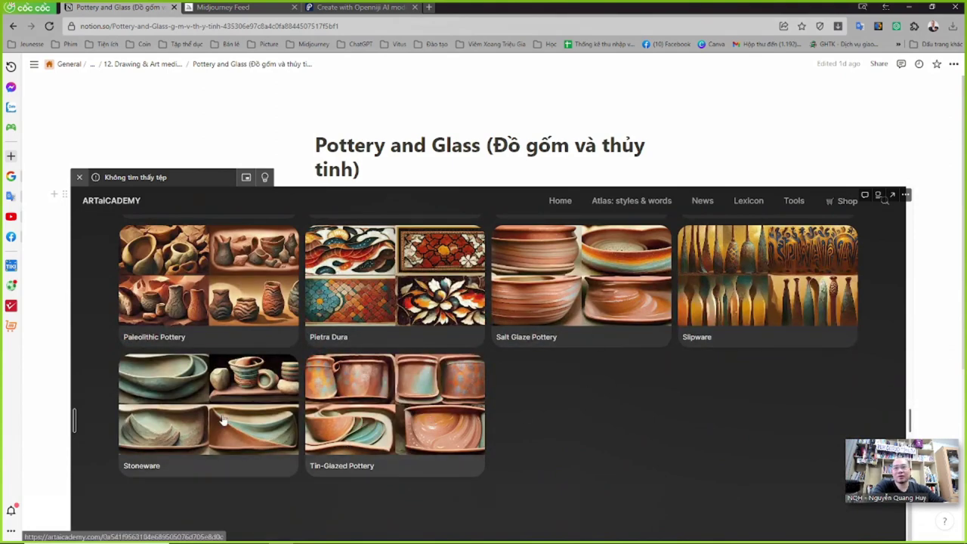
{"action": "scroll", "coordinate": [219, 419], "scroll_direction": "up", "scroll_amount": 4}
{"action": "scroll", "coordinate": [224, 424], "scroll_direction": "up", "scroll_amount": 2}
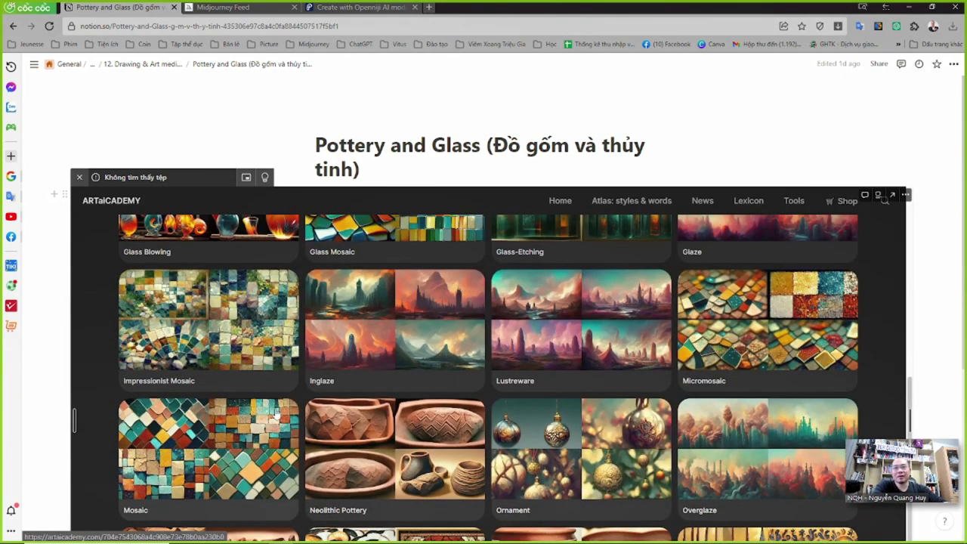
{"action": "scroll", "coordinate": [189, 363], "scroll_direction": "up", "scroll_amount": 3}
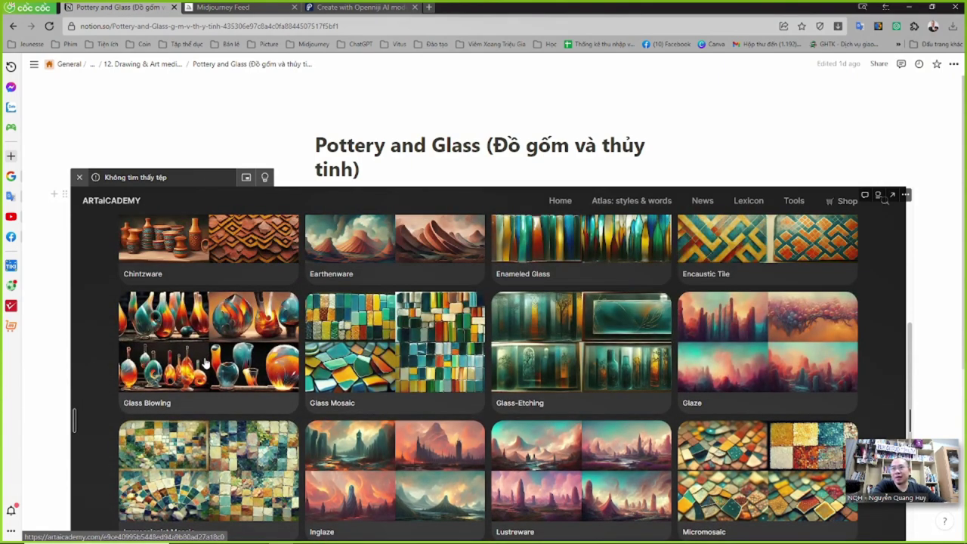
- Open the Glass Blowing entry, copy its heading text and switch to Discord
{"action": "left_click", "coordinate": [204, 365]}
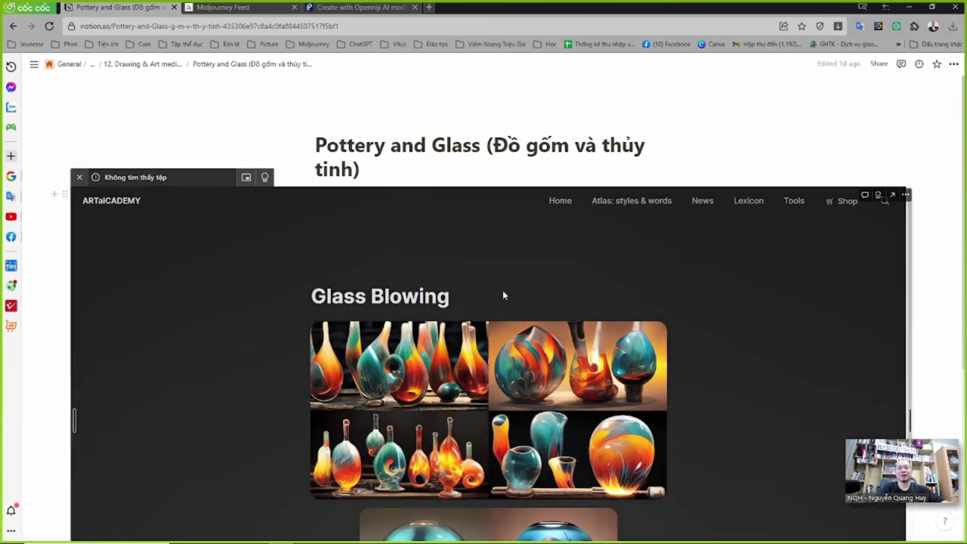
{"action": "left_click_drag", "start_coordinate": [503, 294], "coordinate": [313, 296]}
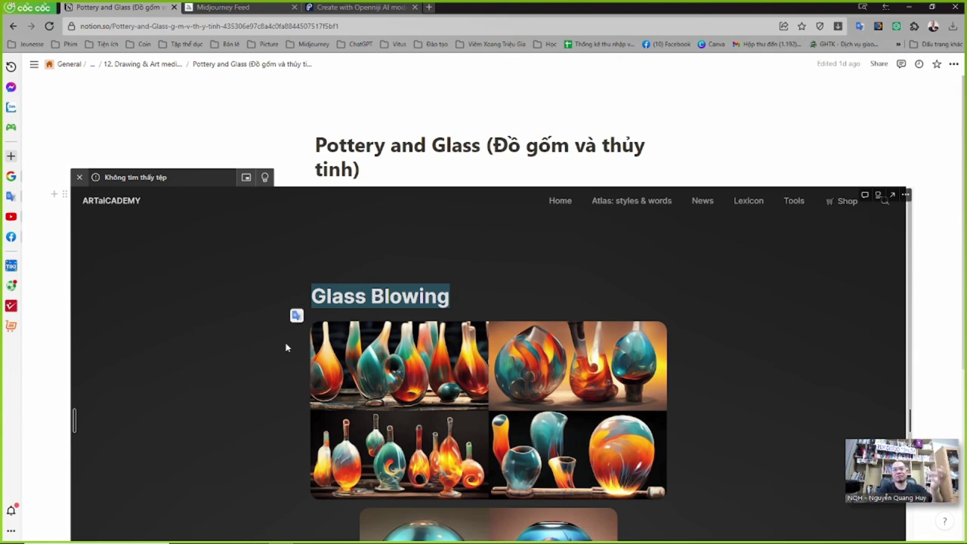
{"action": "key", "text": "alt+Tab"}
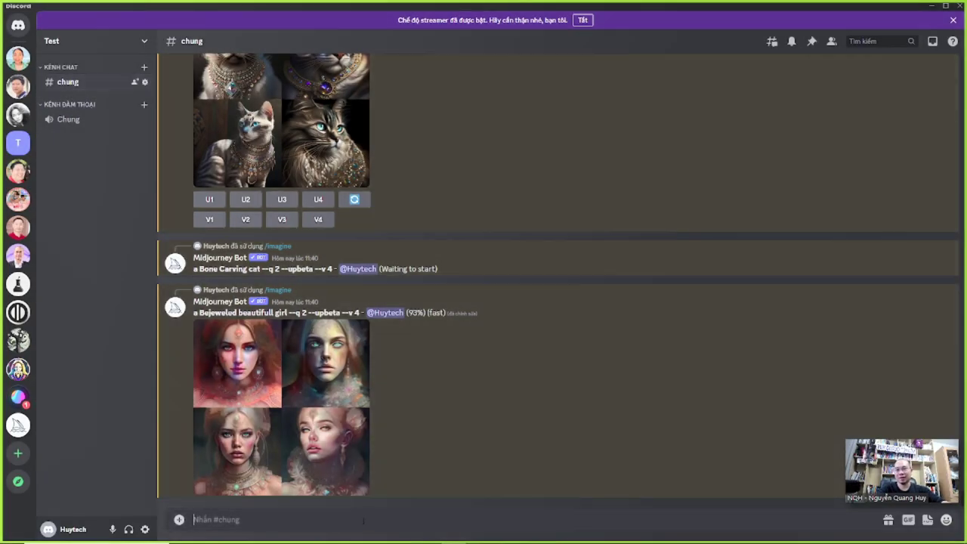
- Submit an /imagine prompt for "a Glass Blowing cat"
{"action": "type", "text": "/im"}
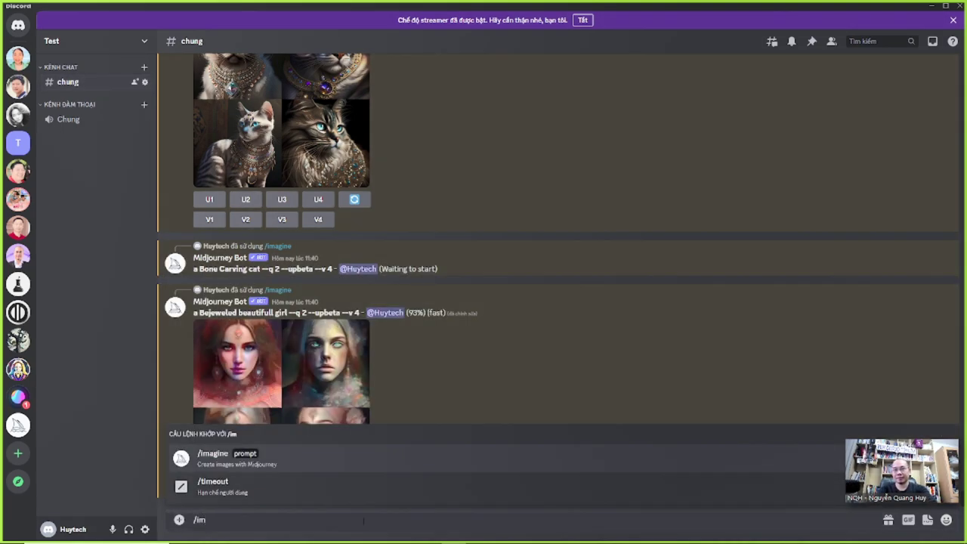
{"action": "key", "text": "Tab"}
{"action": "type", "text": "a Glass Blowing cat"}
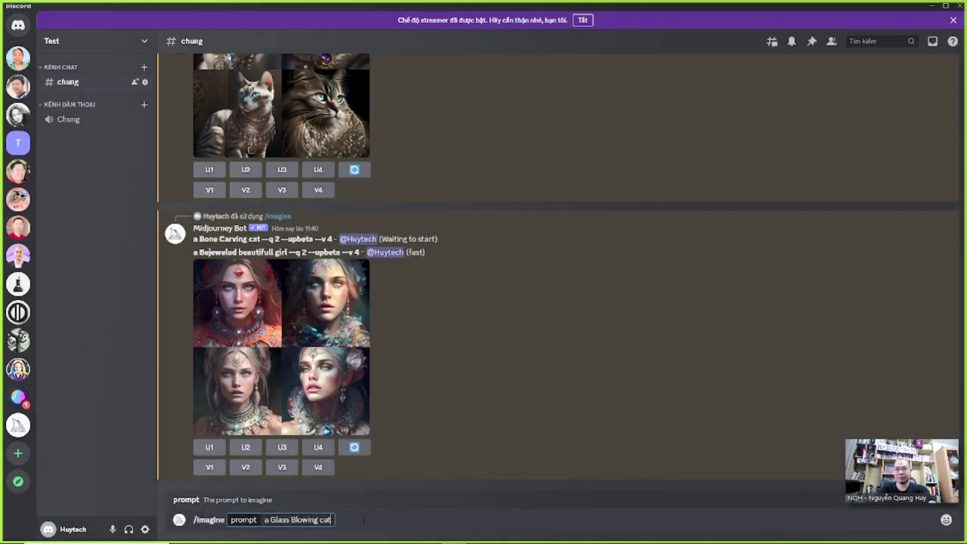
{"action": "key", "text": "Return"}
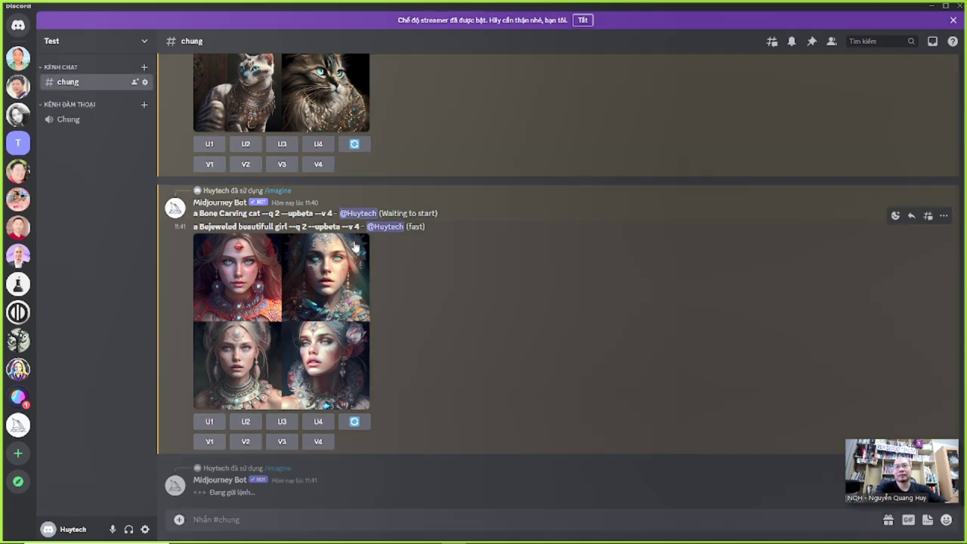
- View the Bejeweled girl images enlarged and compare them with the earlier Bejeweled cat images in the channel
{"action": "left_click", "coordinate": [325, 296]}
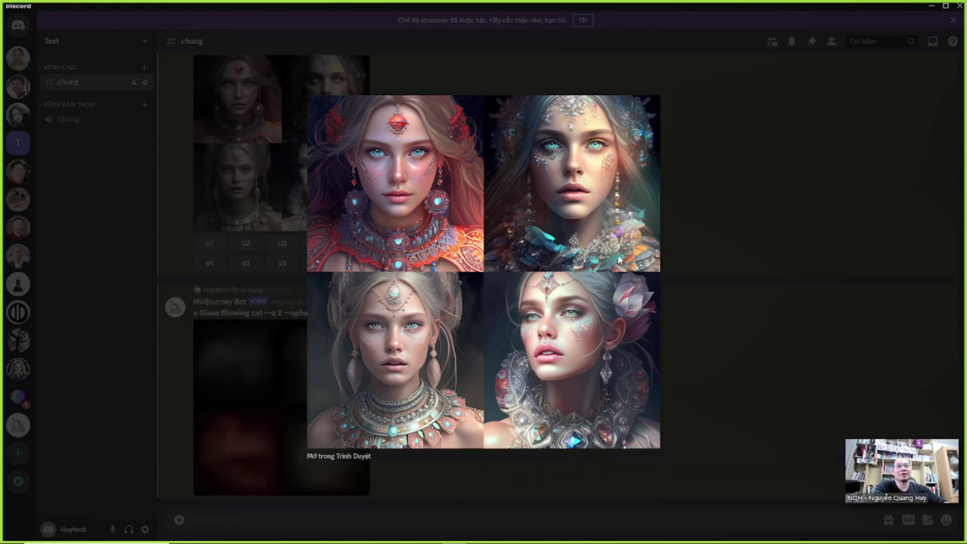
{"action": "left_click", "coordinate": [711, 354]}
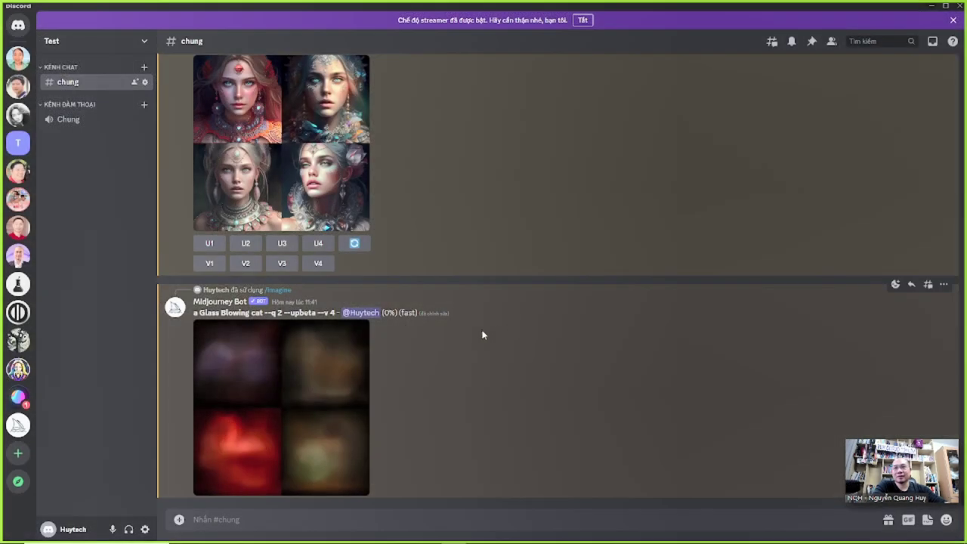
{"action": "scroll", "coordinate": [476, 330], "scroll_direction": "up", "scroll_amount": 5}
{"action": "scroll", "coordinate": [476, 331], "scroll_direction": "up", "scroll_amount": 4}
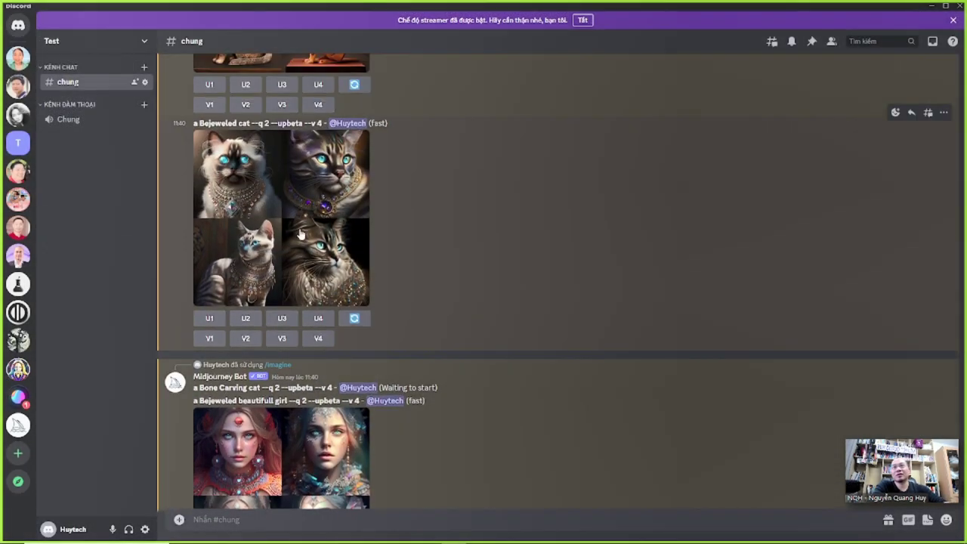
{"action": "scroll", "coordinate": [441, 322], "scroll_direction": "down", "scroll_amount": 5}
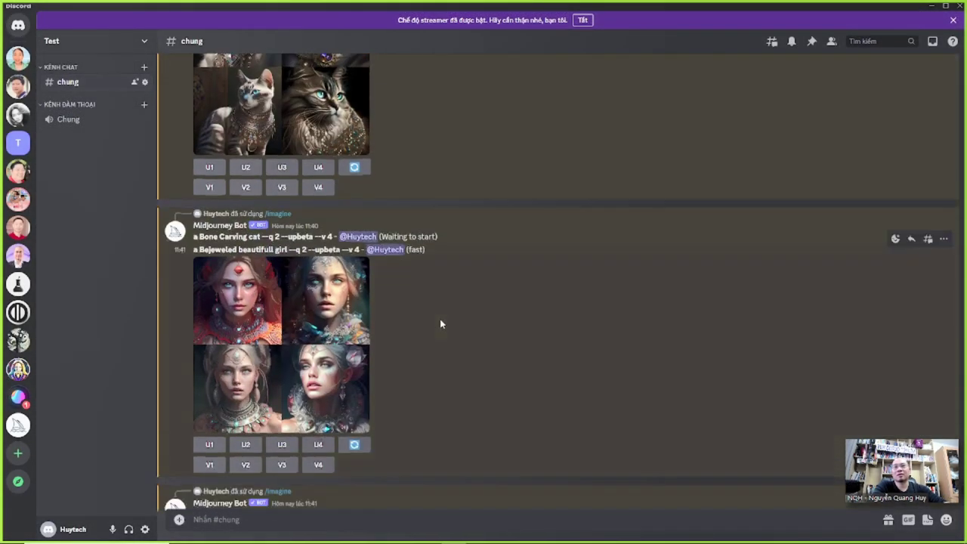
{"action": "scroll", "coordinate": [446, 323], "scroll_direction": "down", "scroll_amount": 2}
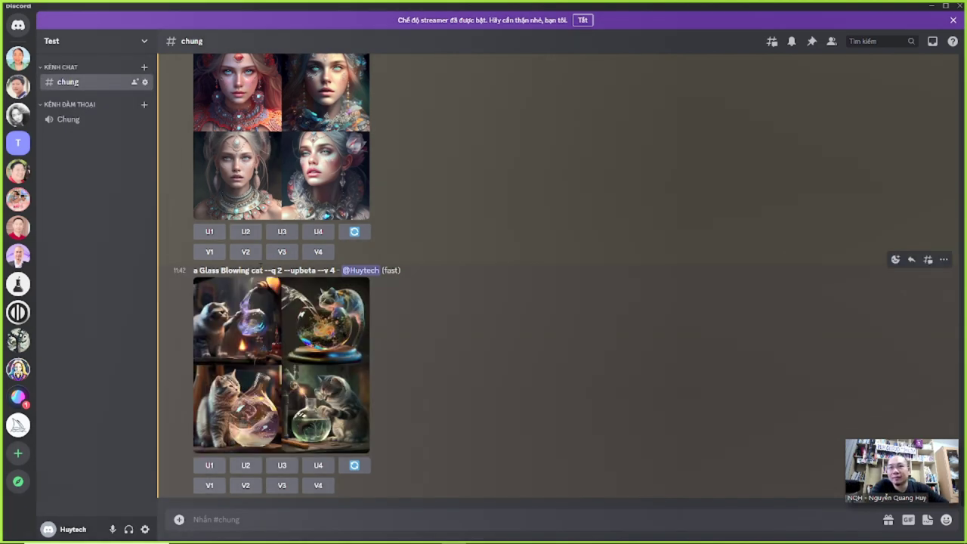
- View the finished Glass Blowing cat images enlarged, then close the preview
{"action": "left_click", "coordinate": [318, 339]}
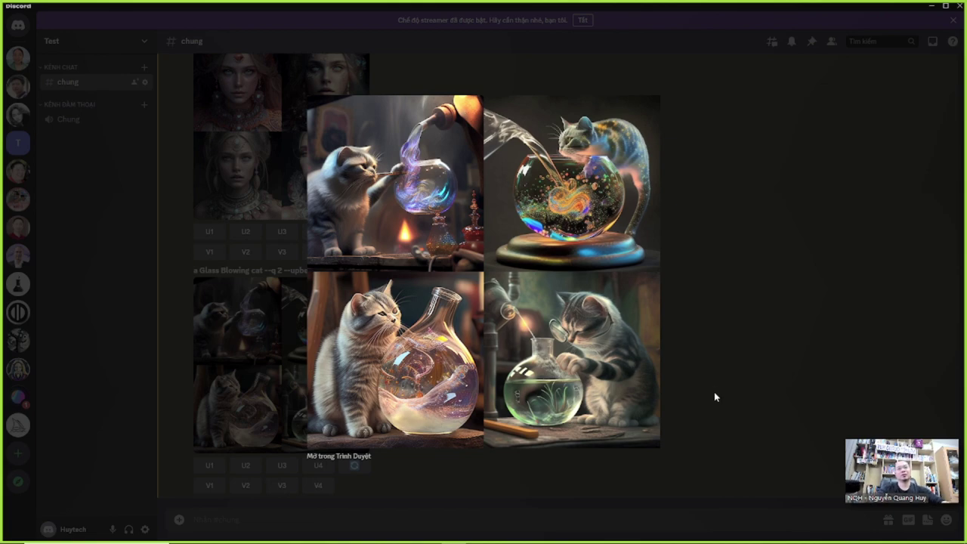
{"action": "left_click", "coordinate": [690, 350]}
- Switch to Notion, go back up to the Chương IV page and open Phụ lục 2 with the 50 Midjourney keywords
{"action": "key", "text": "alt+Tab"}
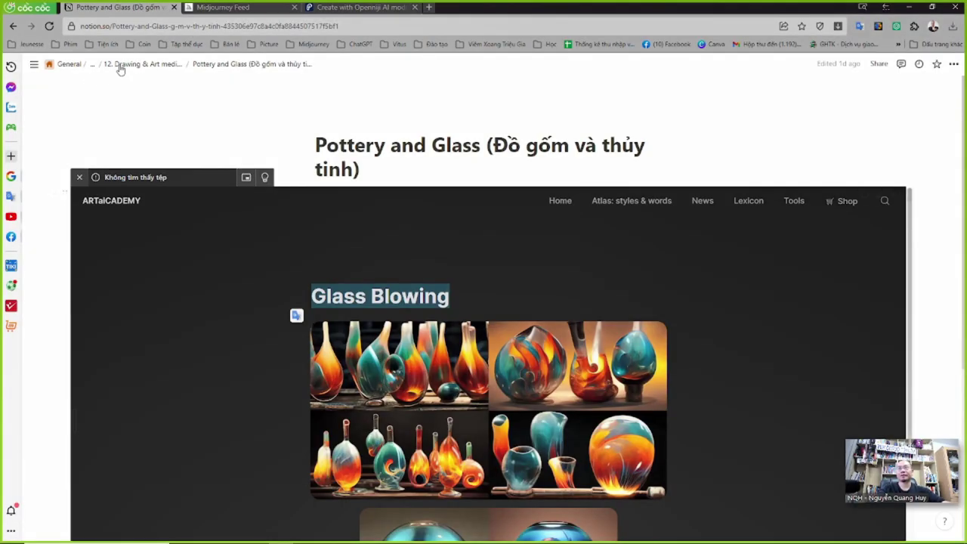
{"action": "left_click", "coordinate": [119, 66]}
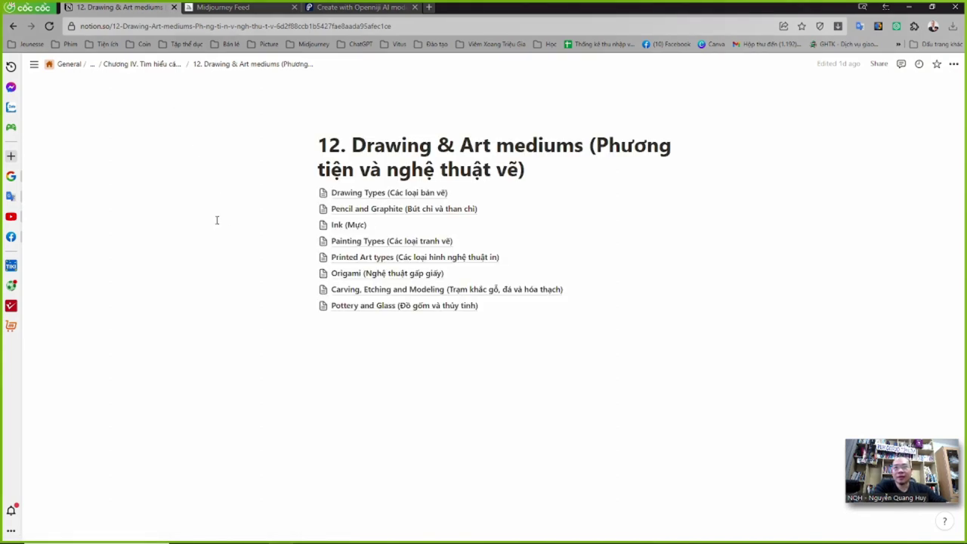
{"action": "left_click", "coordinate": [154, 65]}
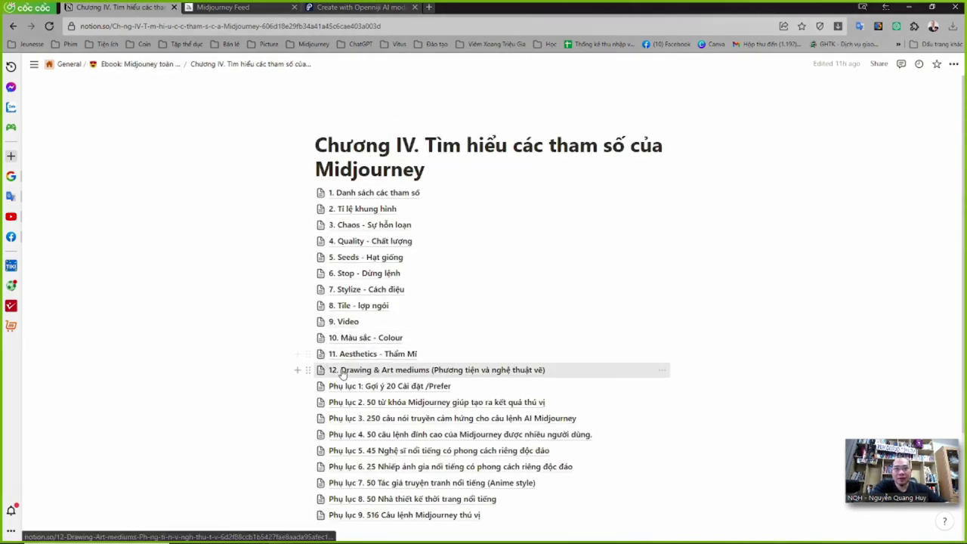
{"action": "scroll", "coordinate": [256, 424], "scroll_direction": "down", "scroll_amount": 2}
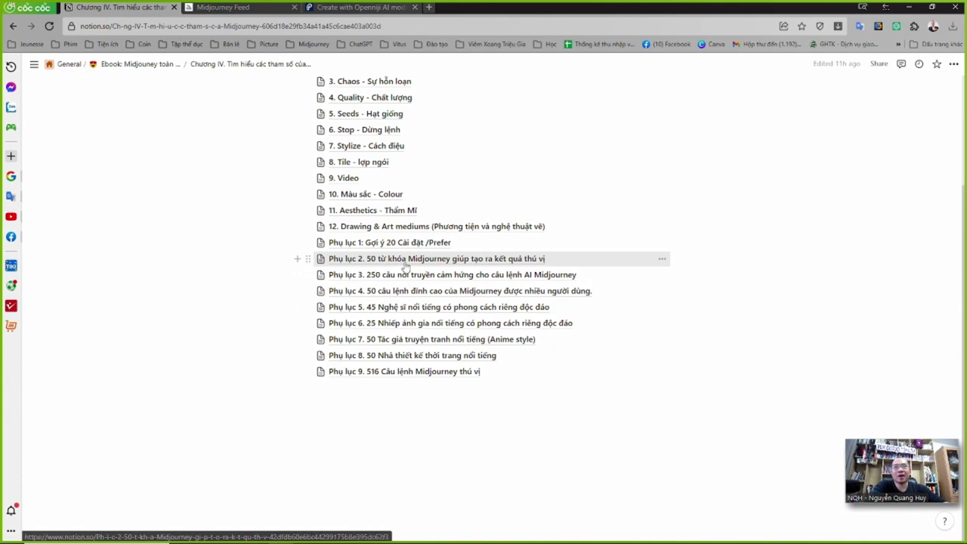
{"action": "left_click", "coordinate": [406, 260]}
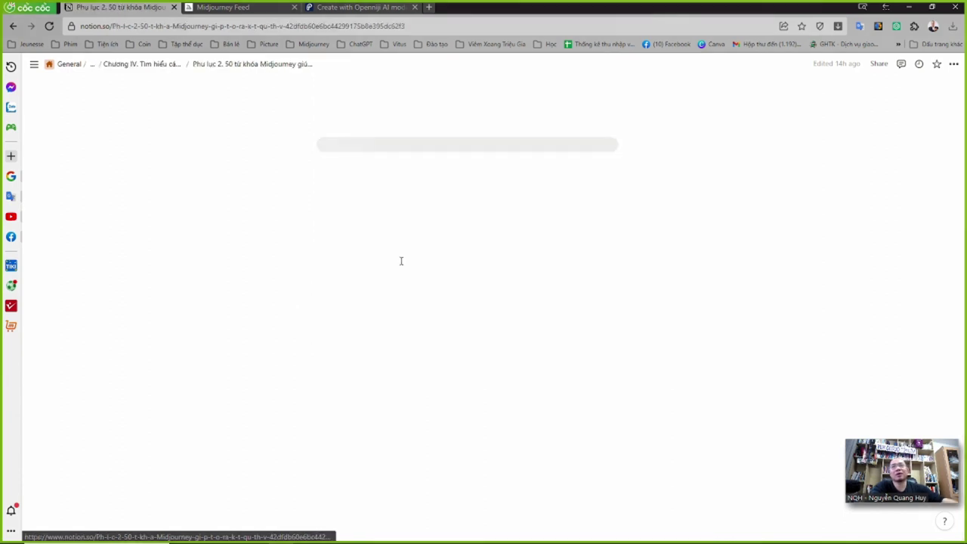
{"action": "scroll", "coordinate": [406, 287], "scroll_direction": "down", "scroll_amount": 2}
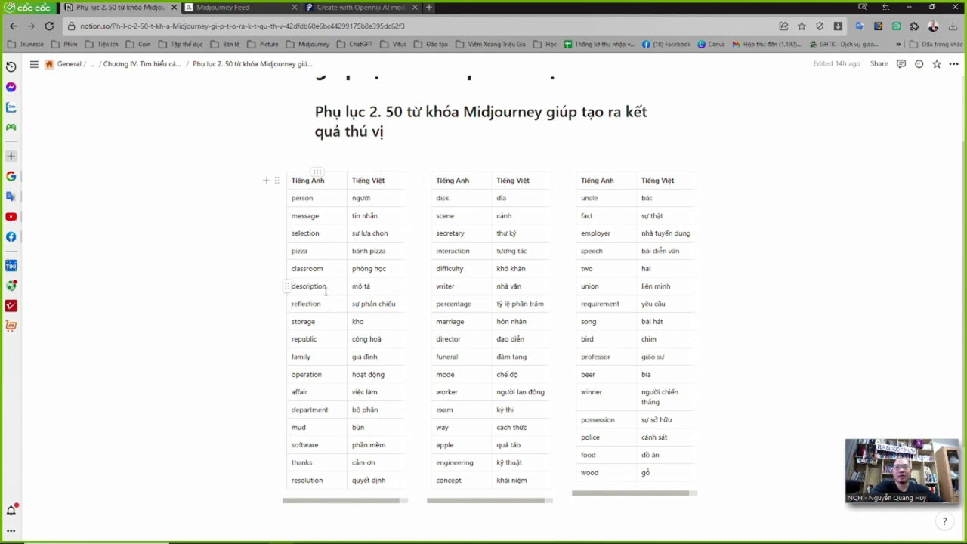
- Look over the Phụ lục 2 keyword tables and open Phụ lục 3 from the Chương IV page
{"action": "scroll", "coordinate": [326, 298], "scroll_direction": "down", "scroll_amount": 2}
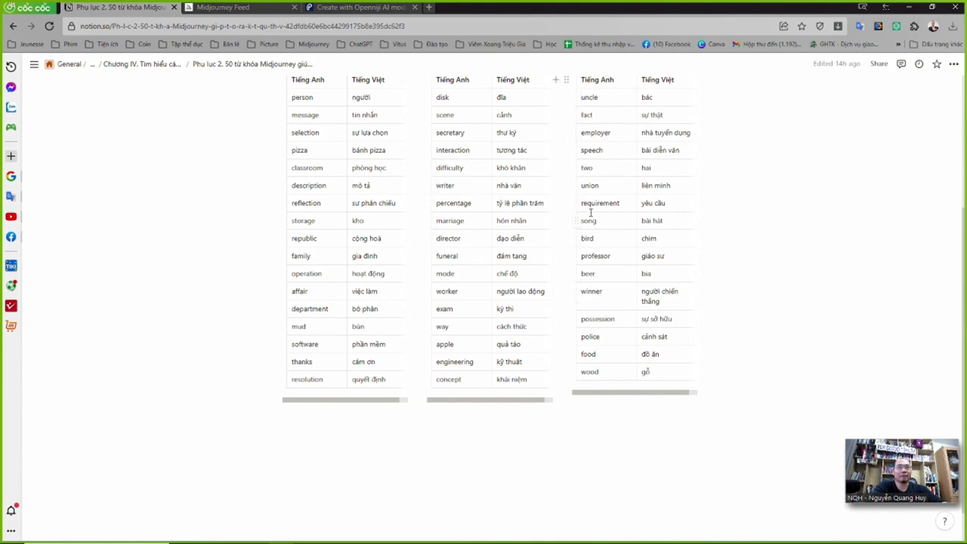
{"action": "scroll", "coordinate": [600, 298], "scroll_direction": "down", "scroll_amount": 1}
{"action": "scroll", "coordinate": [461, 265], "scroll_direction": "up", "scroll_amount": 5}
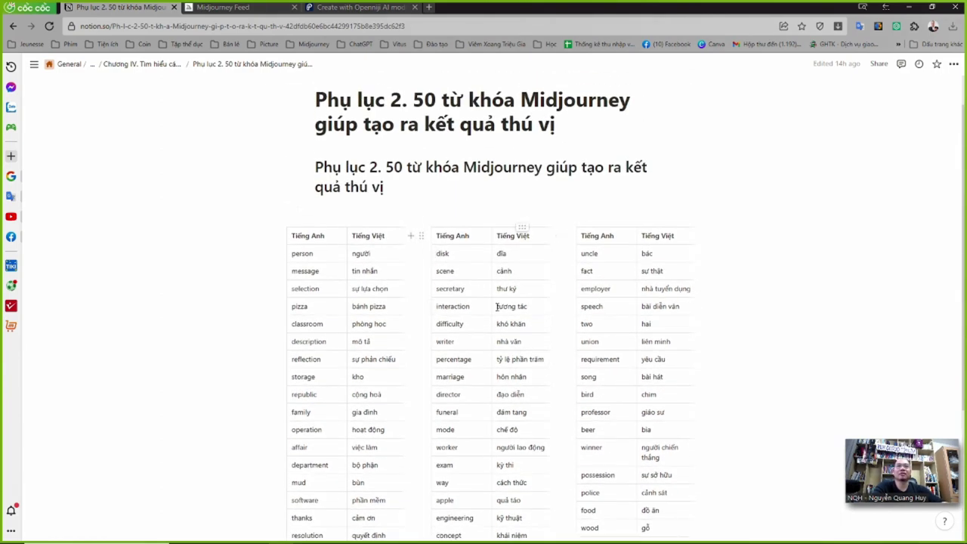
{"action": "left_click", "coordinate": [142, 64]}
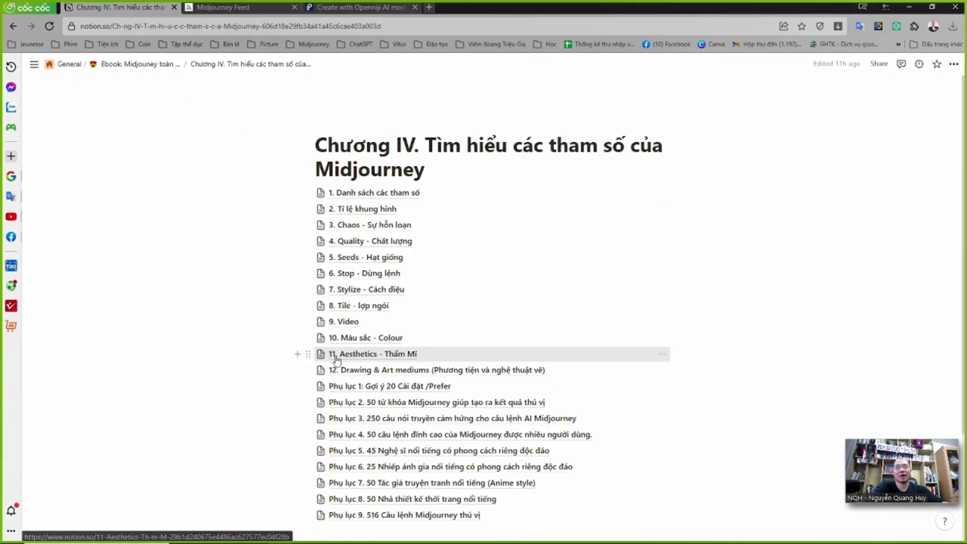
{"action": "left_click", "coordinate": [403, 419]}
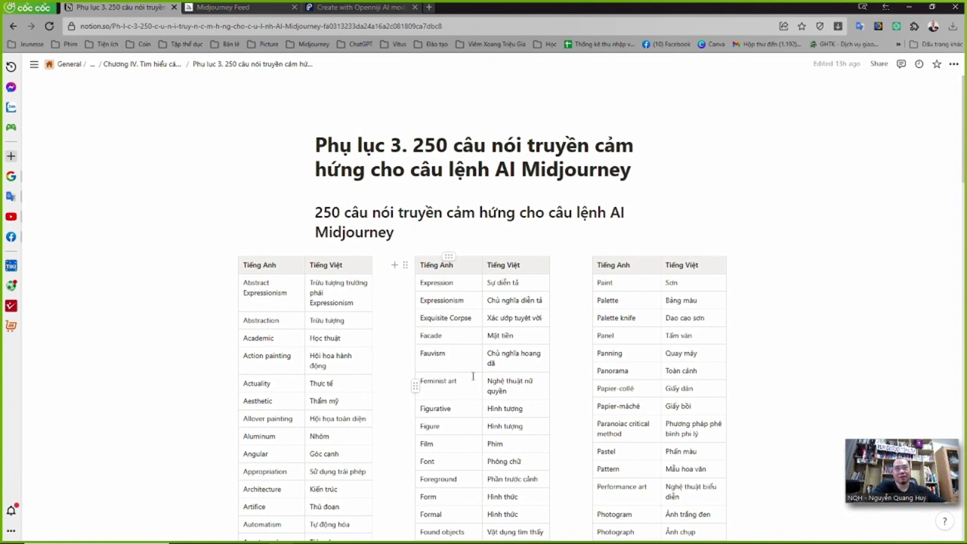
- Examine the English–Vietnamese vocabulary tables in Phụ lục 3, from Abstract Expressionism down through the art and design terms
{"action": "scroll", "coordinate": [469, 385], "scroll_direction": "down", "scroll_amount": 4}
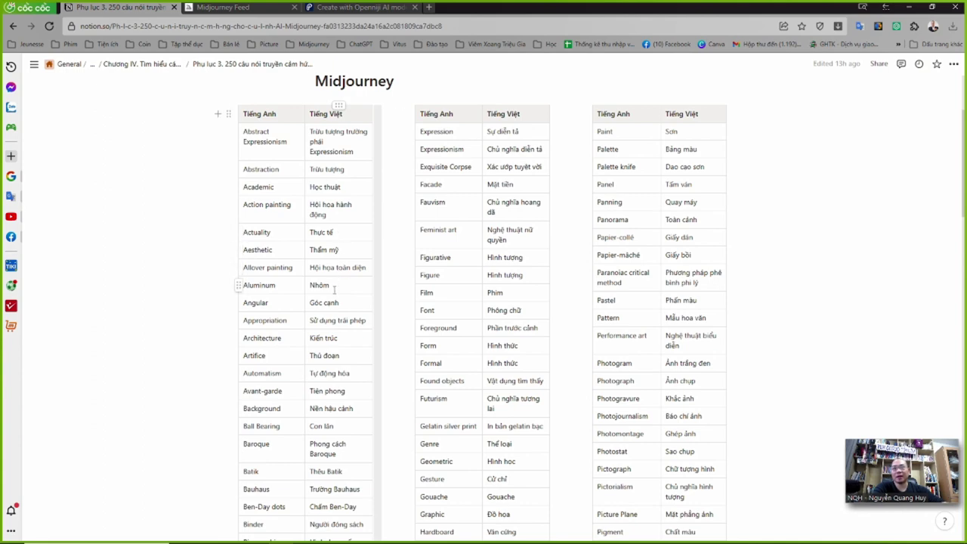
{"action": "scroll", "coordinate": [340, 309], "scroll_direction": "down", "scroll_amount": 2}
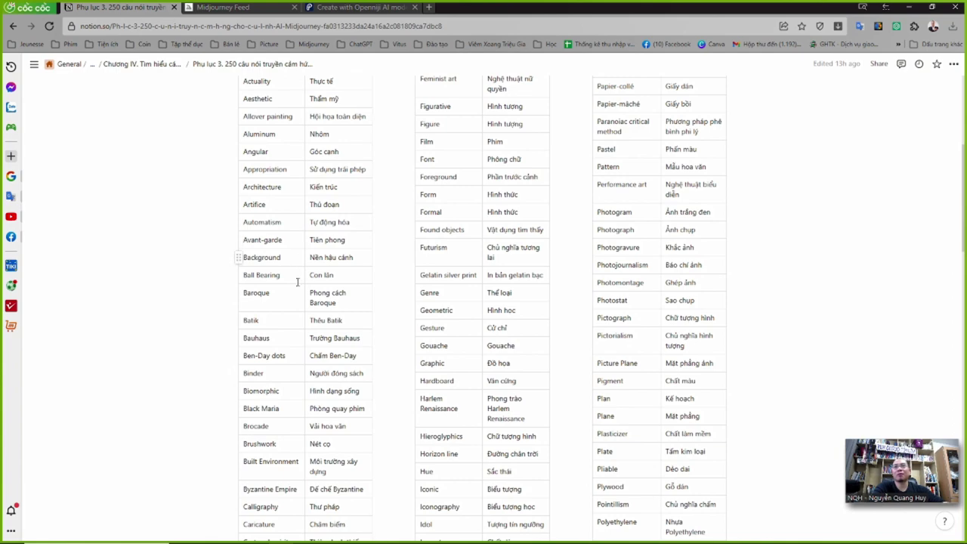
{"action": "scroll", "coordinate": [423, 280], "scroll_direction": "up", "scroll_amount": 2}
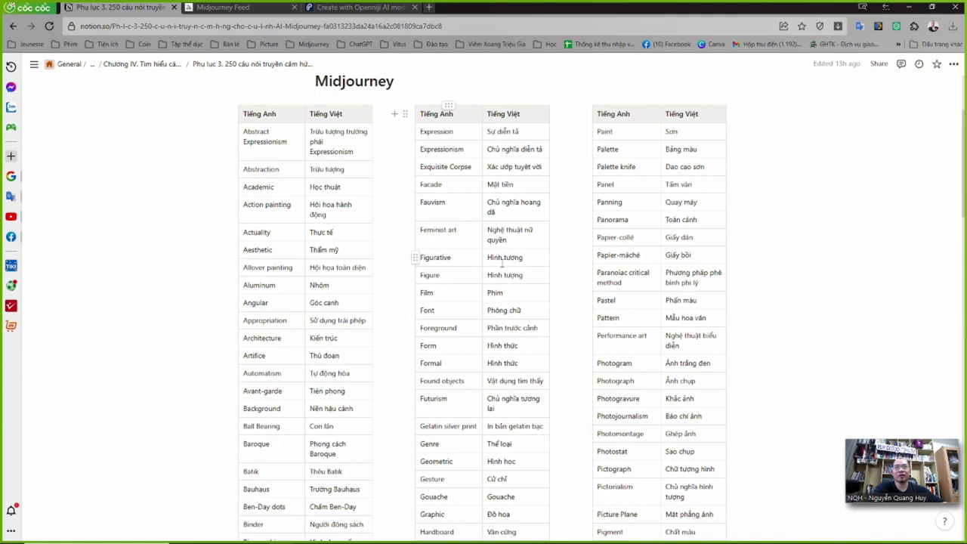
{"action": "scroll", "coordinate": [449, 283], "scroll_direction": "down", "scroll_amount": 2}
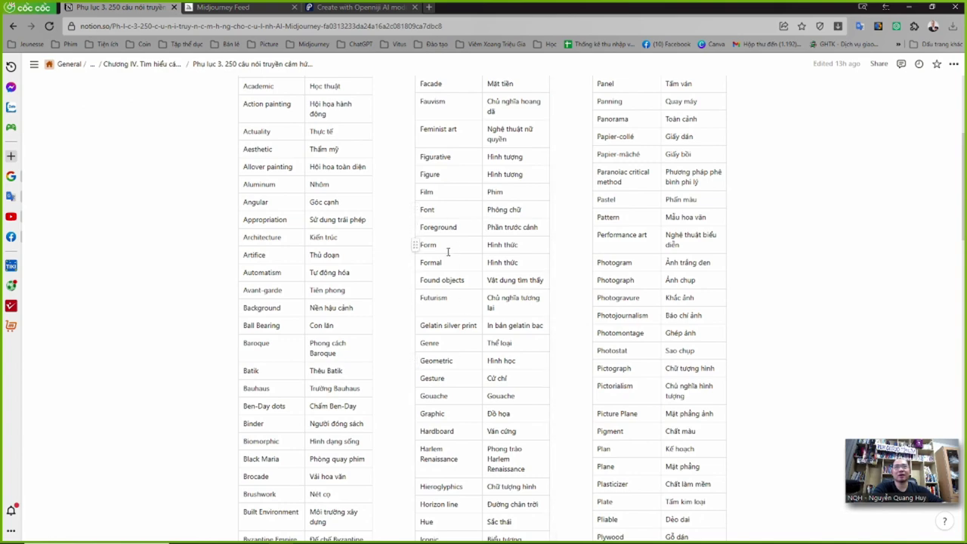
{"action": "scroll", "coordinate": [445, 249], "scroll_direction": "down", "scroll_amount": 2}
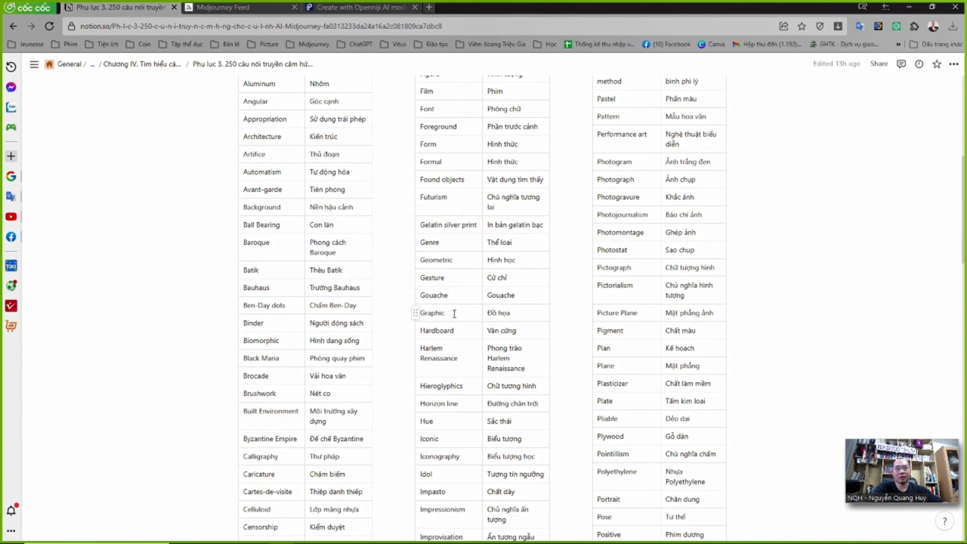
{"action": "scroll", "coordinate": [453, 313], "scroll_direction": "down", "scroll_amount": 2}
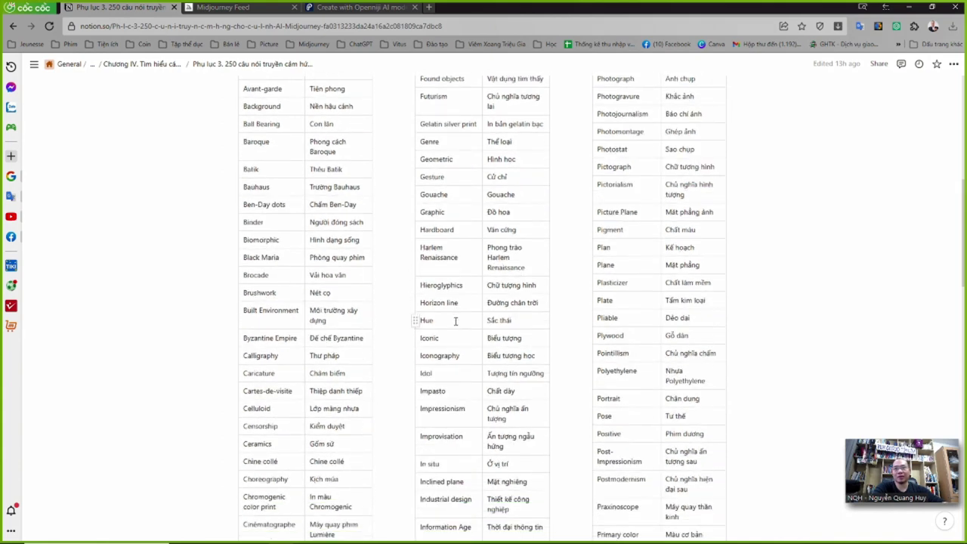
{"action": "scroll", "coordinate": [458, 332], "scroll_direction": "down", "scroll_amount": 2}
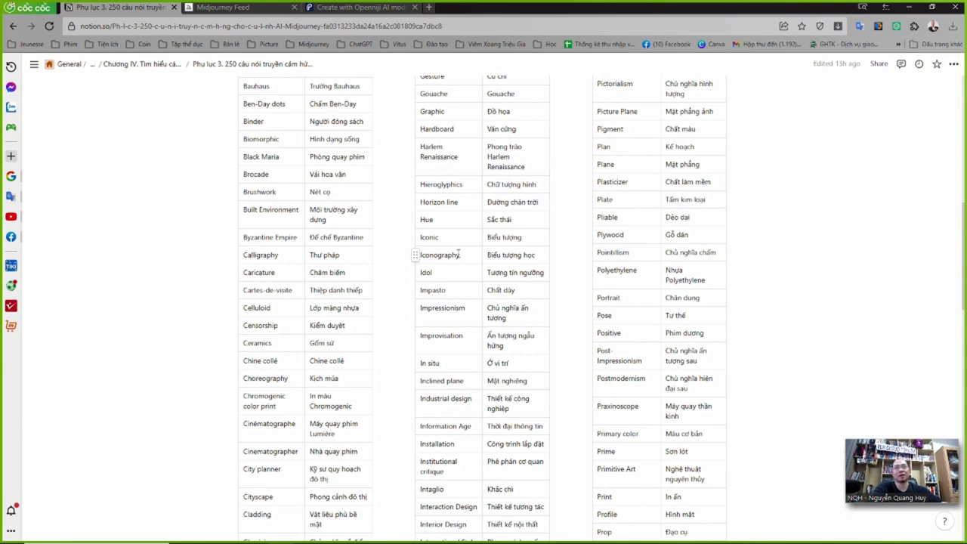
{"action": "scroll", "coordinate": [449, 276], "scroll_direction": "down", "scroll_amount": 2}
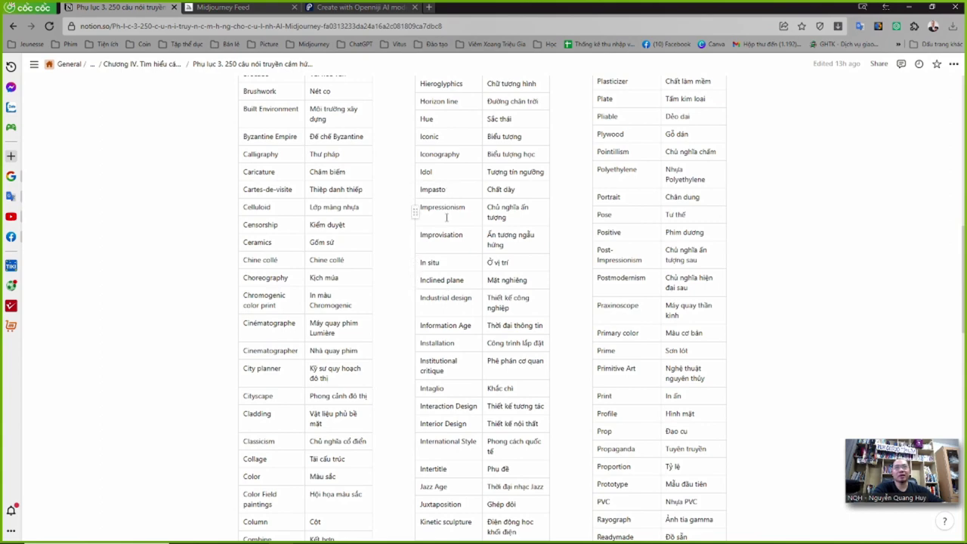
{"action": "scroll", "coordinate": [452, 226], "scroll_direction": "down", "scroll_amount": 3}
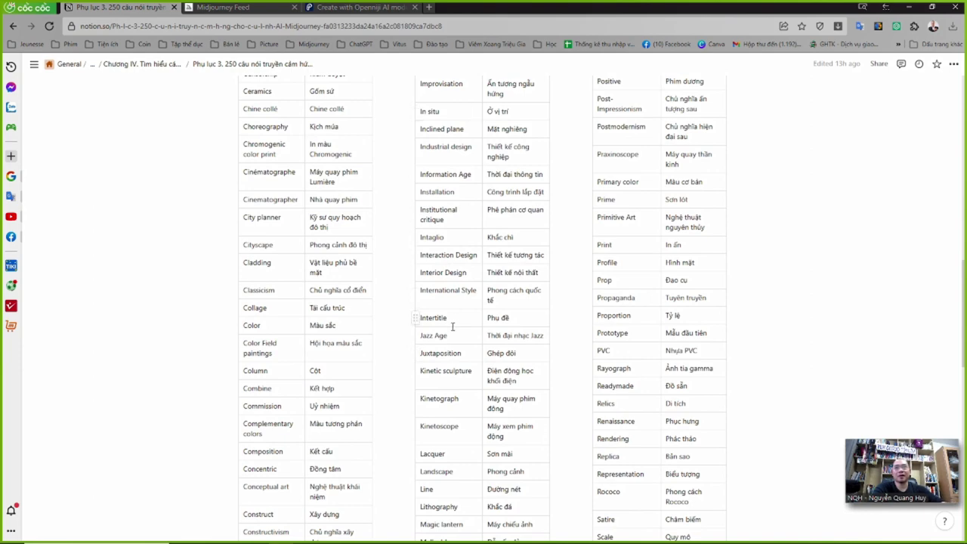
{"action": "scroll", "coordinate": [446, 393], "scroll_direction": "down", "scroll_amount": 3}
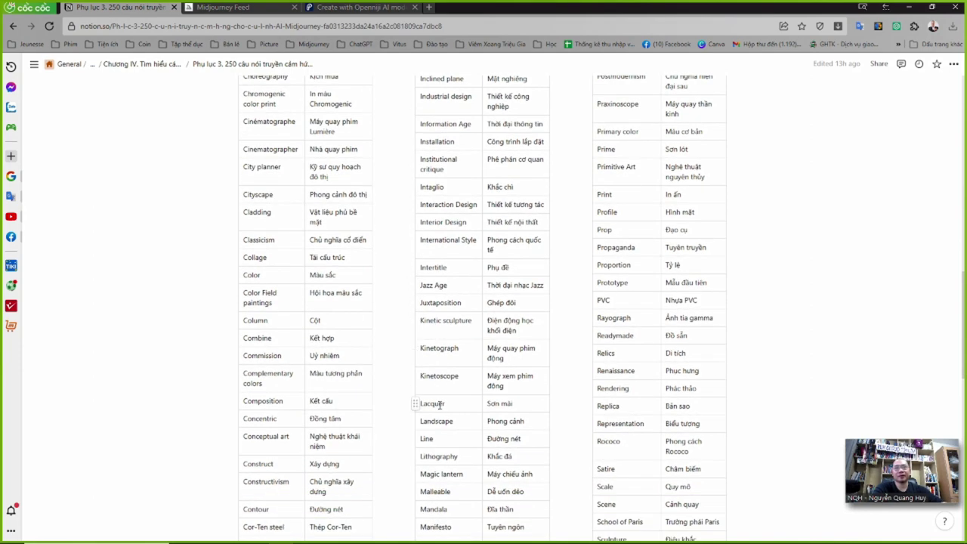
{"action": "scroll", "coordinate": [440, 425], "scroll_direction": "down", "scroll_amount": 4}
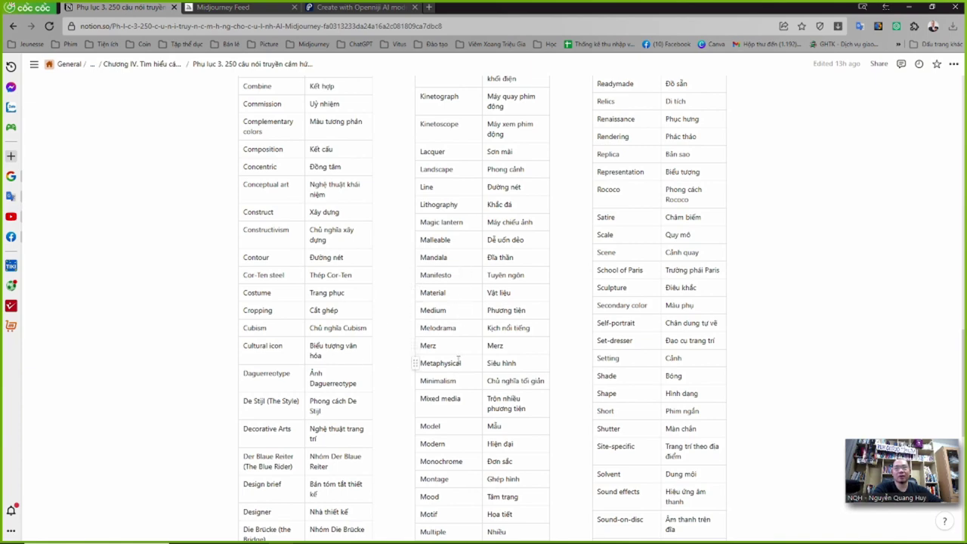
{"action": "scroll", "coordinate": [458, 361], "scroll_direction": "down", "scroll_amount": 4}
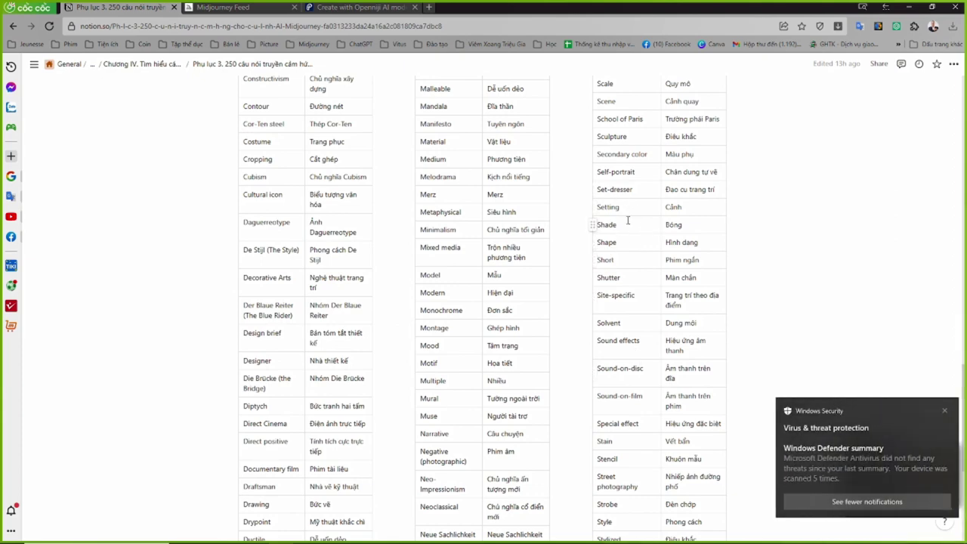
- Review the Phụ lục 3 vocabulary tables back up to their beginning, dismissing the Windows Security notification
{"action": "scroll", "coordinate": [627, 281], "scroll_direction": "up", "scroll_amount": 3}
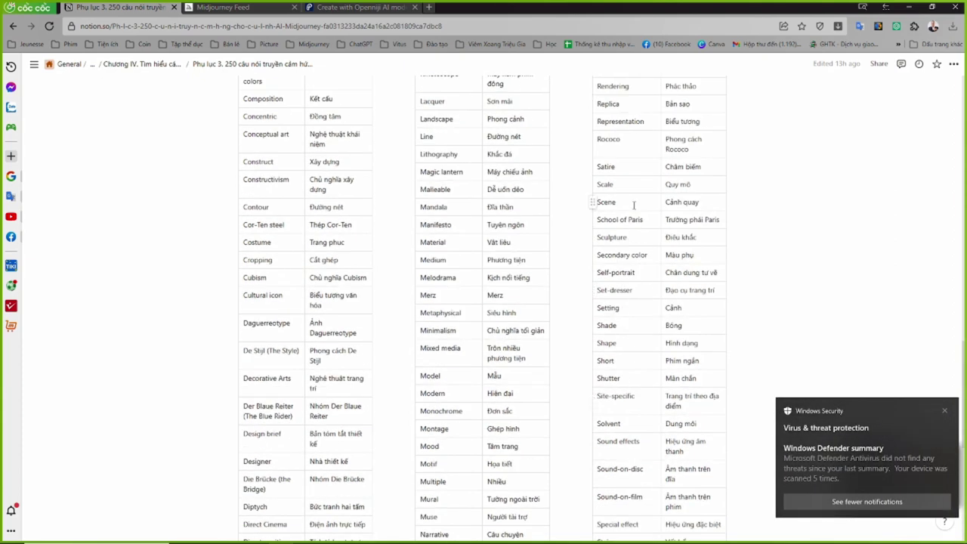
{"action": "scroll", "coordinate": [608, 325], "scroll_direction": "up", "scroll_amount": 4}
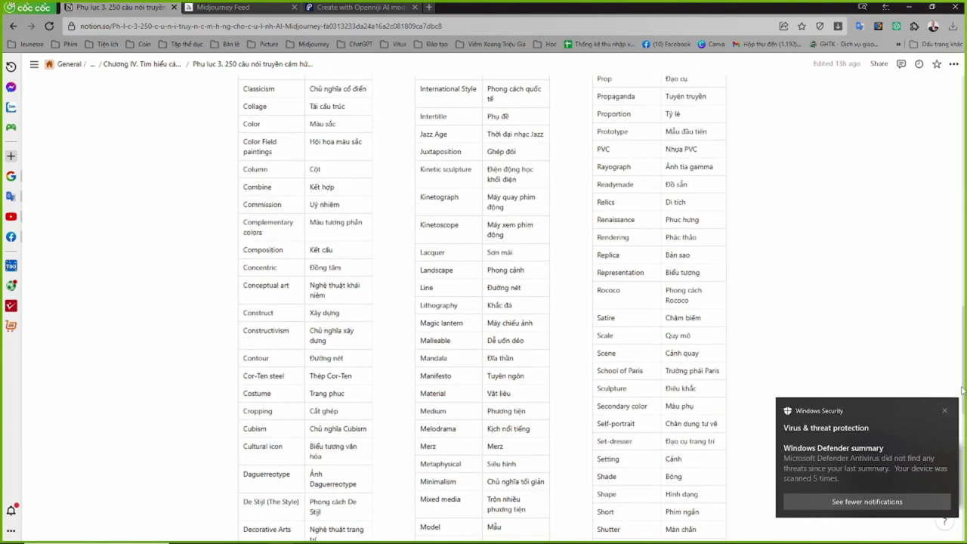
{"action": "left_click", "coordinate": [945, 411]}
{"action": "scroll", "coordinate": [639, 284], "scroll_direction": "up", "scroll_amount": 4}
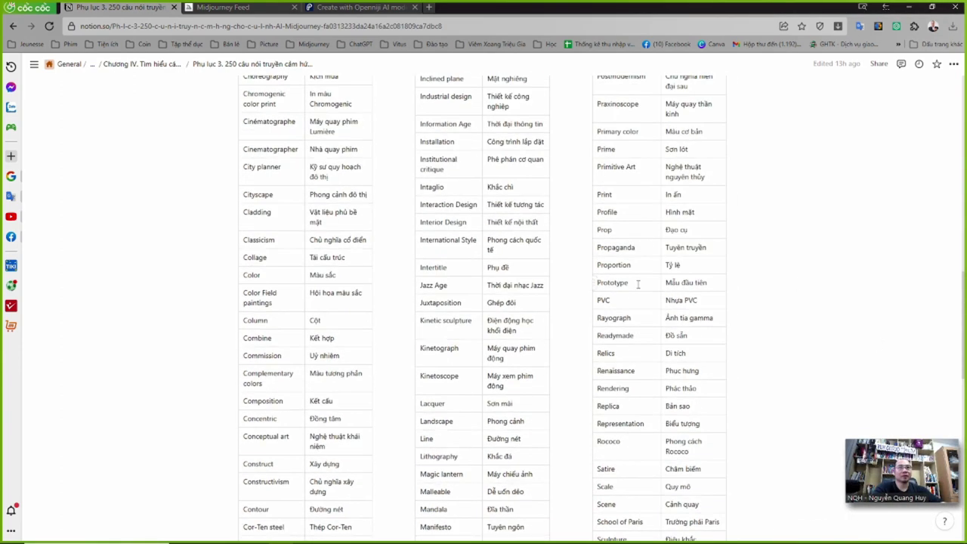
{"action": "scroll", "coordinate": [633, 327], "scroll_direction": "up", "scroll_amount": 1}
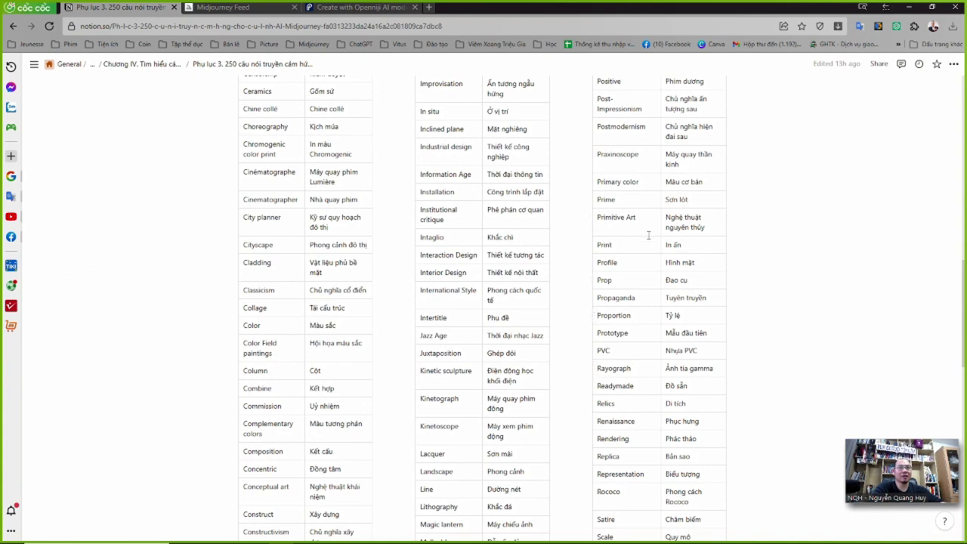
{"action": "scroll", "coordinate": [634, 272], "scroll_direction": "up", "scroll_amount": 4}
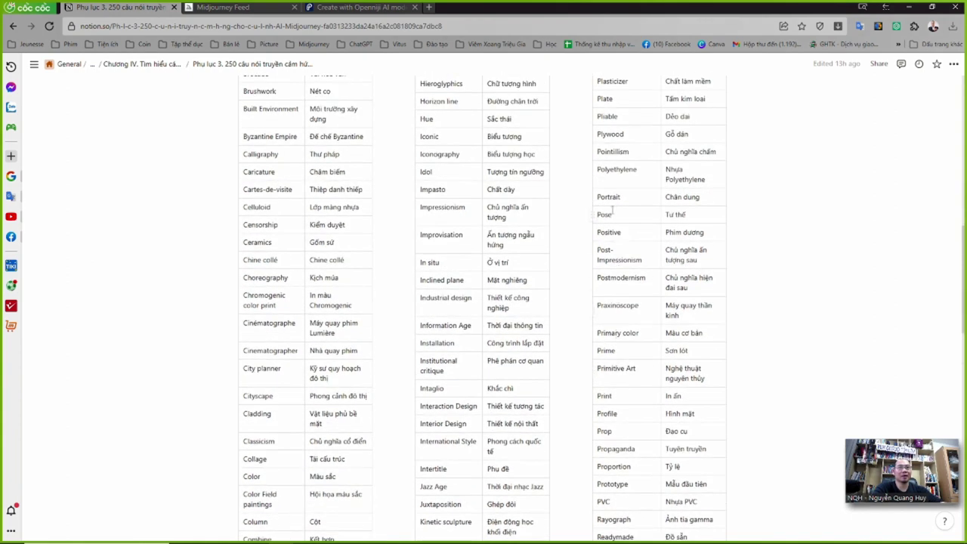
{"action": "scroll", "coordinate": [629, 214], "scroll_direction": "up", "scroll_amount": 2}
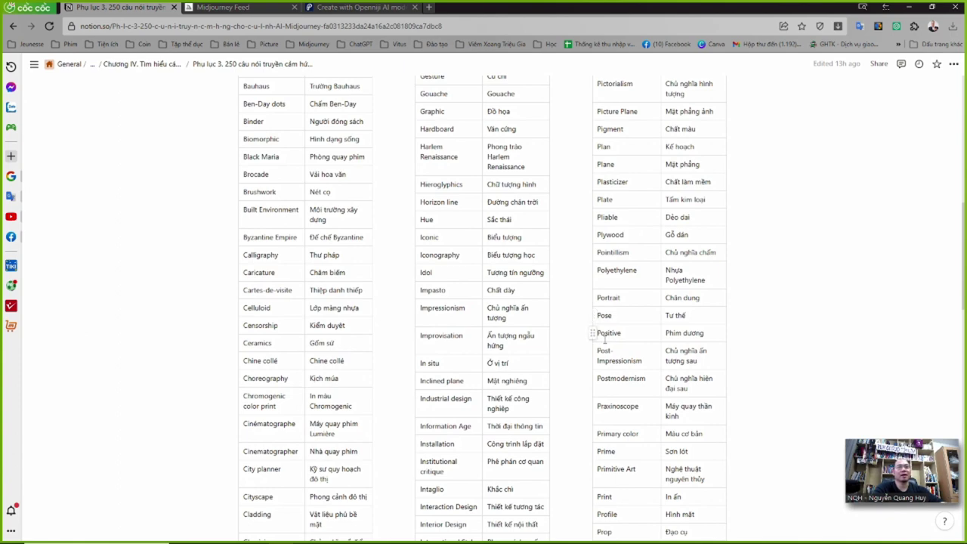
{"action": "scroll", "coordinate": [627, 333], "scroll_direction": "up", "scroll_amount": 4}
{"action": "scroll", "coordinate": [631, 345], "scroll_direction": "up", "scroll_amount": 3}
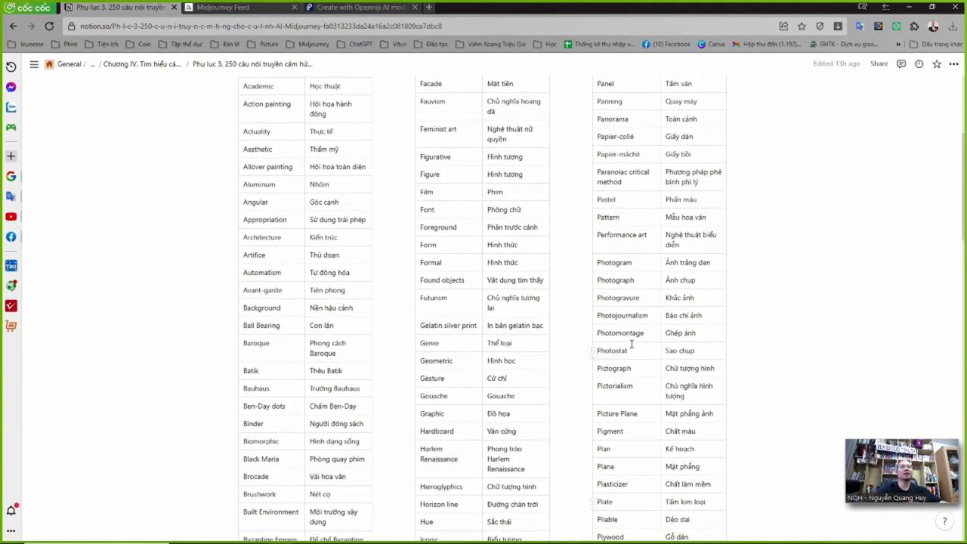
{"action": "scroll", "coordinate": [628, 345], "scroll_direction": "up", "scroll_amount": 2}
{"action": "scroll", "coordinate": [628, 344], "scroll_direction": "up", "scroll_amount": 1}
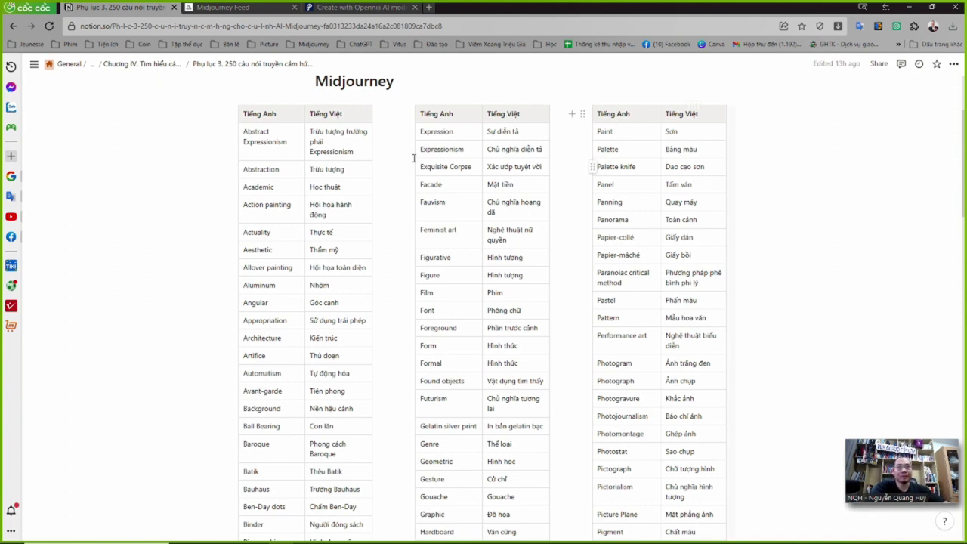
{"action": "scroll", "coordinate": [414, 158], "scroll_direction": "up", "scroll_amount": 2}
- Open Phụ lục 4 from the Chương IV page and examine its sample prompts and images from Prompt #1 to Prompt #6
{"action": "left_click", "coordinate": [173, 71]}
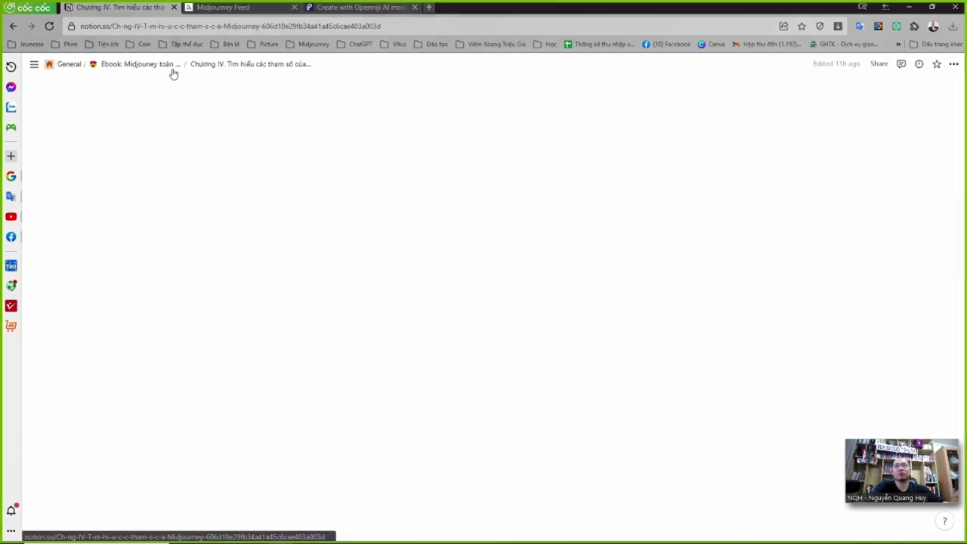
{"action": "scroll", "coordinate": [453, 363], "scroll_direction": "down", "scroll_amount": 2}
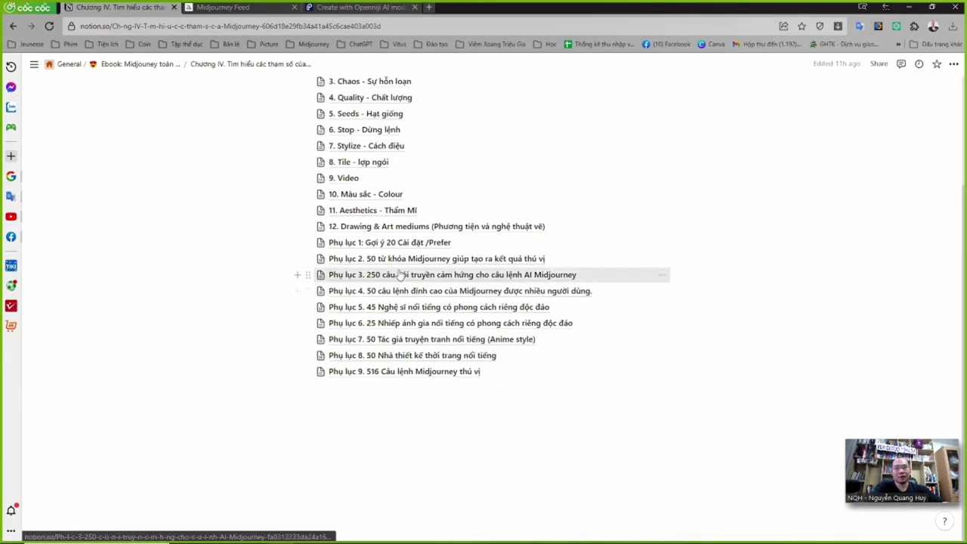
{"action": "left_click", "coordinate": [401, 297]}
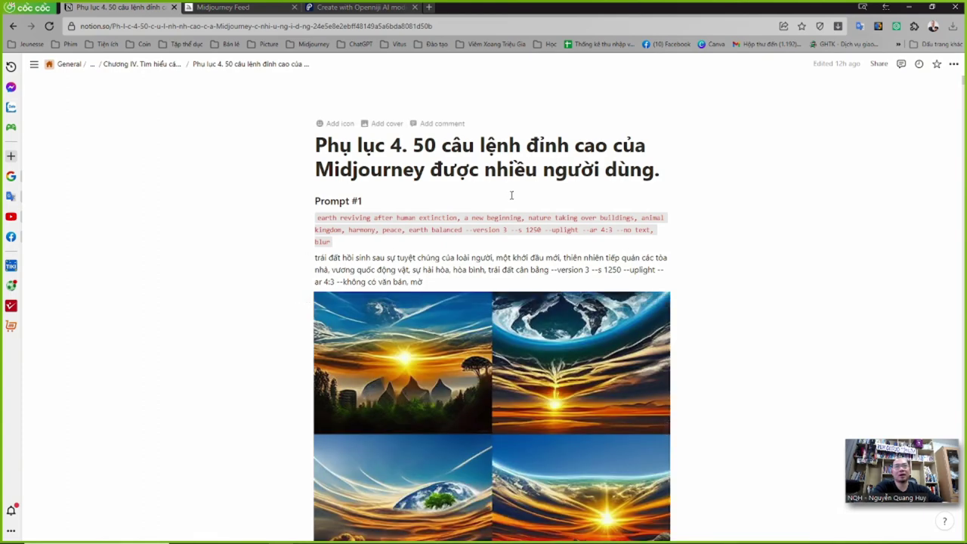
{"action": "scroll", "coordinate": [667, 413], "scroll_direction": "down", "scroll_amount": 5}
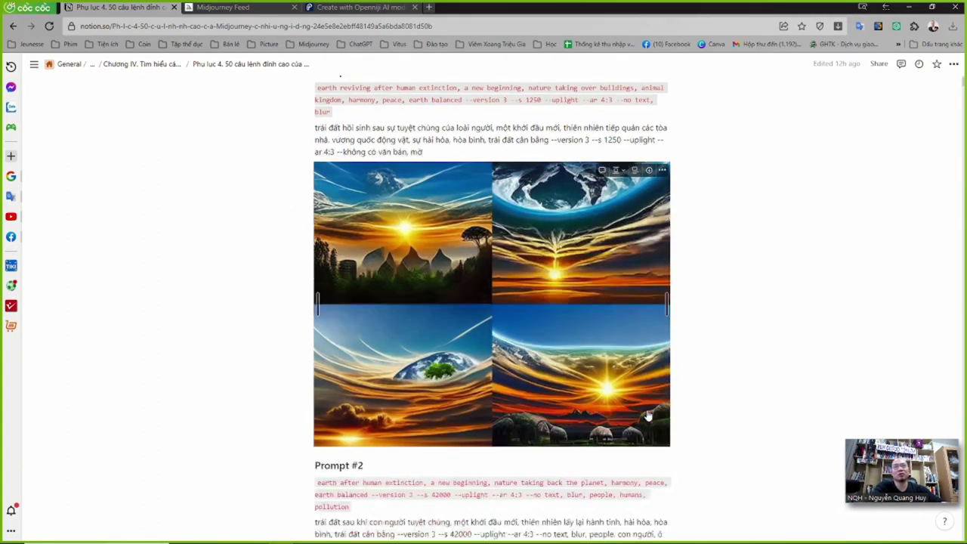
{"action": "scroll", "coordinate": [667, 413], "scroll_direction": "down", "scroll_amount": 10}
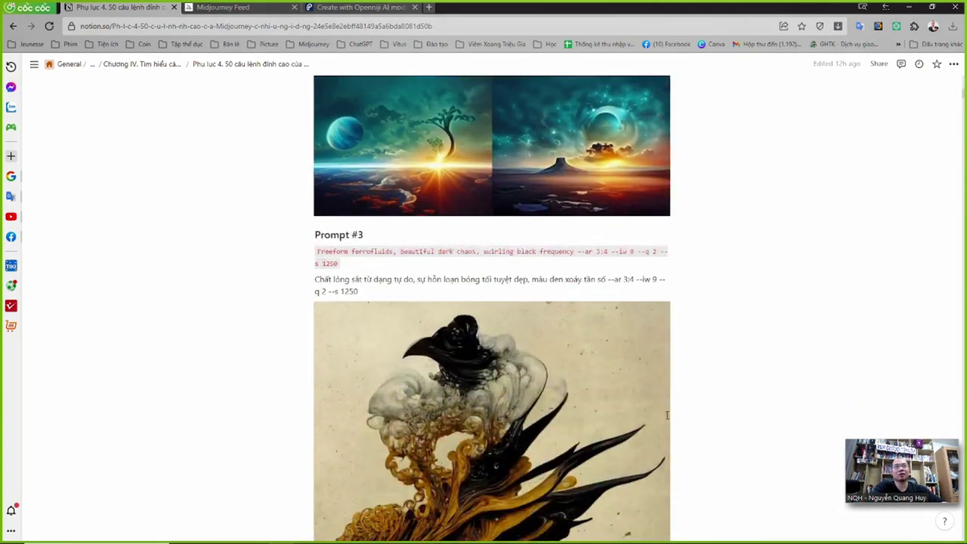
{"action": "scroll", "coordinate": [667, 414], "scroll_direction": "down", "scroll_amount": 10}
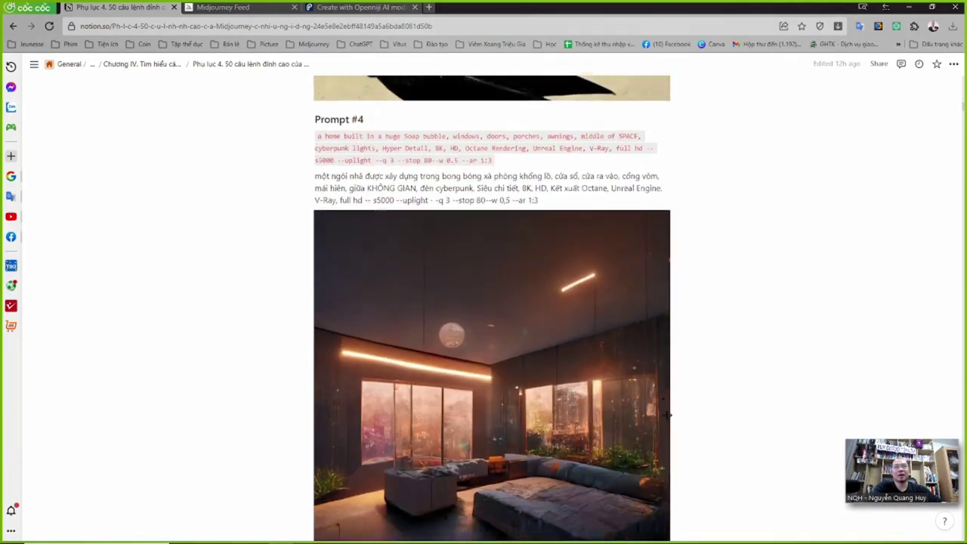
{"action": "scroll", "coordinate": [670, 414], "scroll_direction": "down", "scroll_amount": 3}
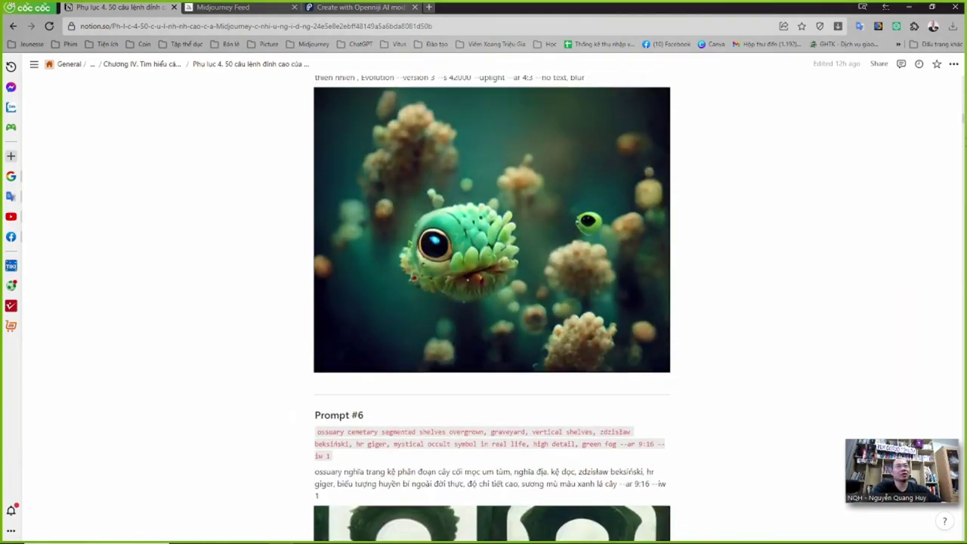
{"action": "scroll", "coordinate": [552, 95], "scroll_direction": "down", "scroll_amount": 8}
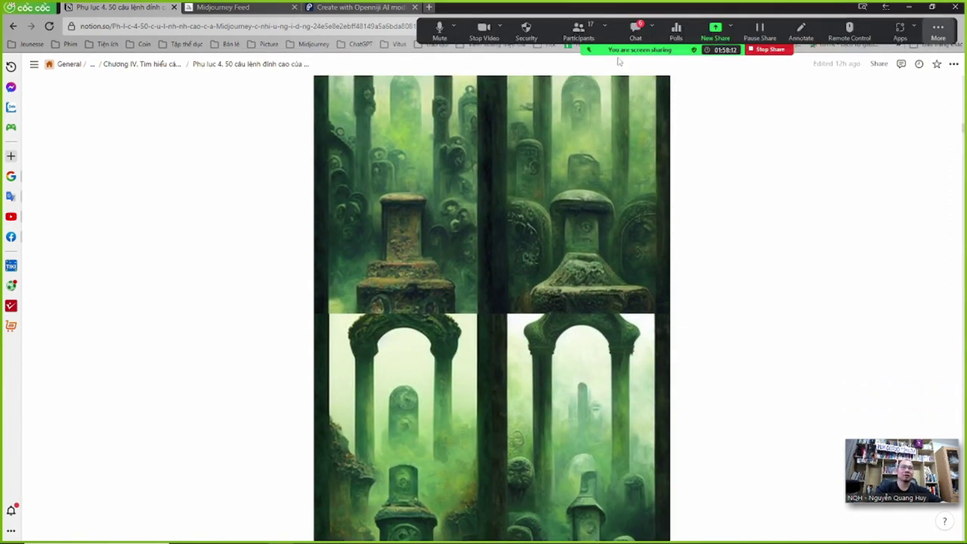
- Mute the unmuted attendee in the Zoom meeting's participant list and close the list
{"action": "left_click", "coordinate": [578, 31]}
{"action": "left_click_drag", "start_coordinate": [491, 189], "coordinate": [873, 77]}
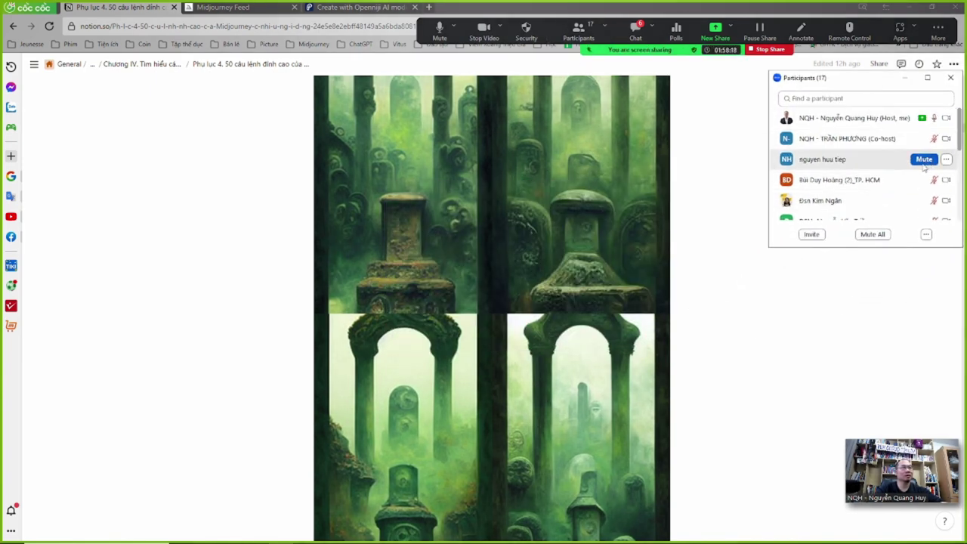
{"action": "left_click", "coordinate": [923, 159]}
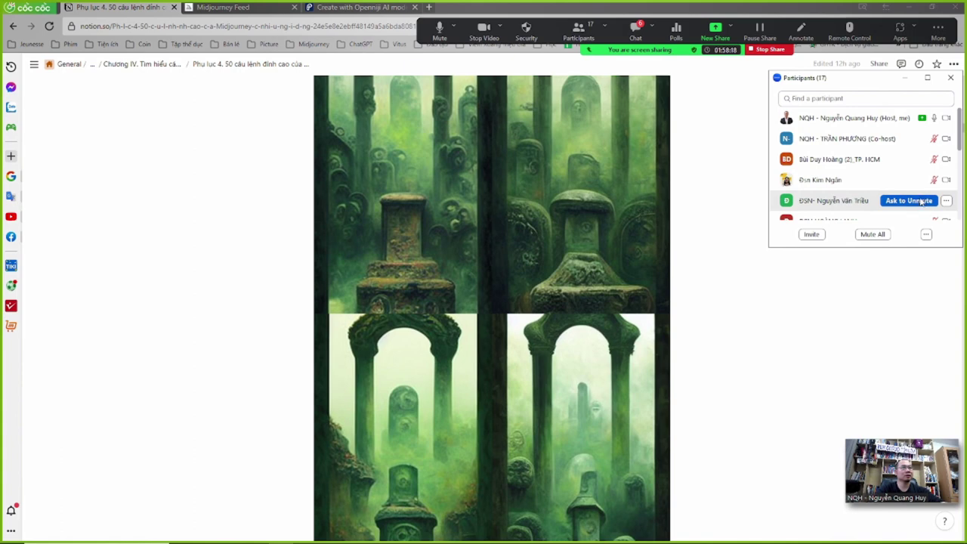
{"action": "left_click", "coordinate": [951, 80]}
- Check the Zoom meeting's security options and hide the floating meeting controls
{"action": "left_click", "coordinate": [528, 32]}
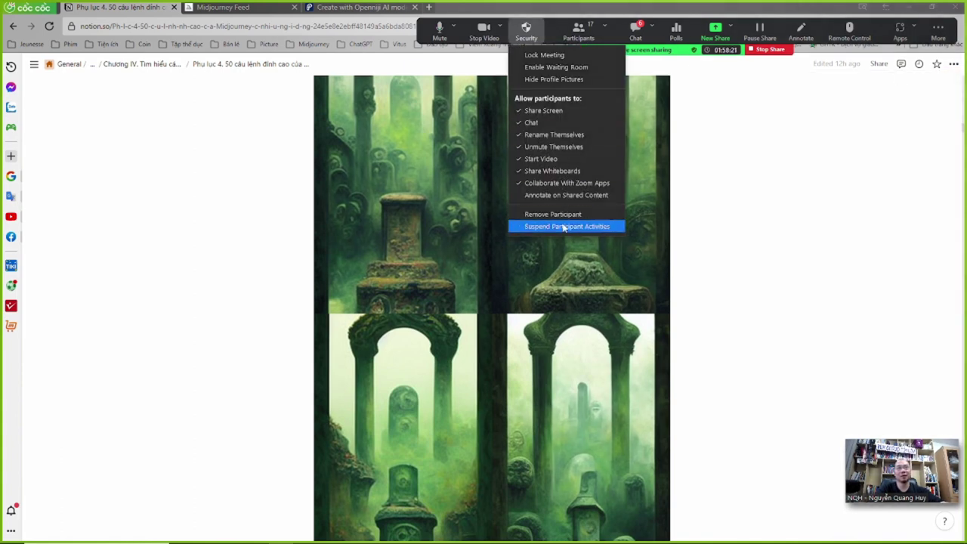
{"action": "left_click", "coordinate": [547, 159]}
{"action": "left_click", "coordinate": [939, 32]}
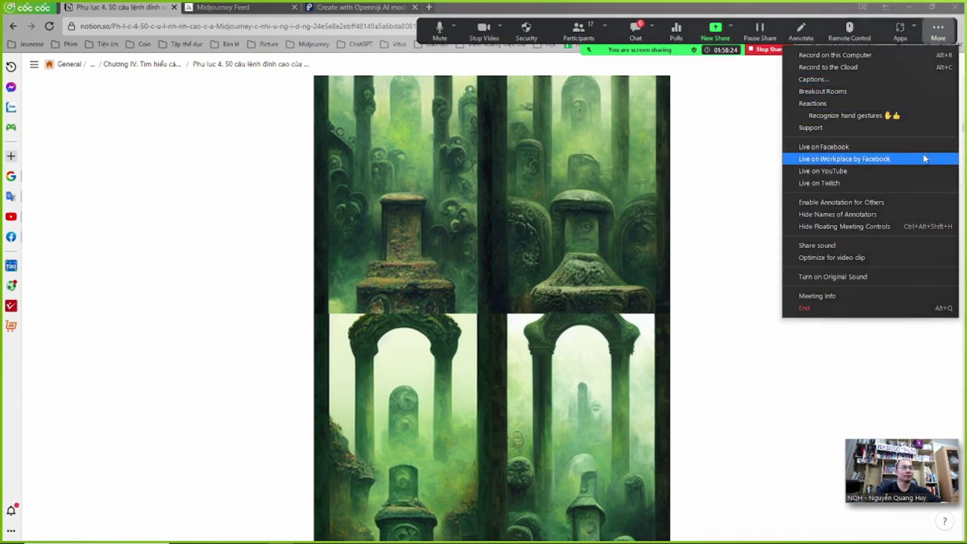
{"action": "left_click", "coordinate": [881, 227]}
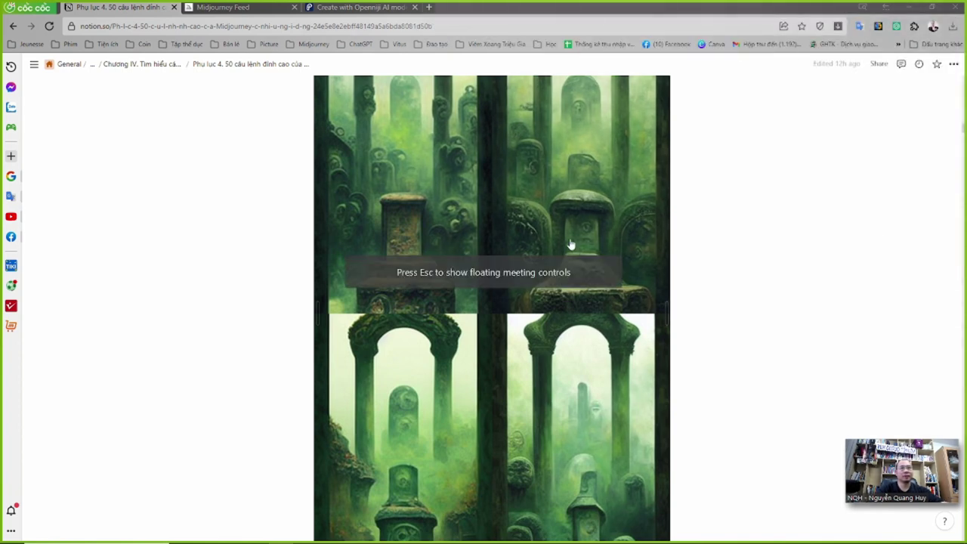
- Examine the Phụ lục 4 sample prompts and images from Prompt #7 through Prompt #50
{"action": "scroll", "coordinate": [570, 244], "scroll_direction": "down", "scroll_amount": 3}
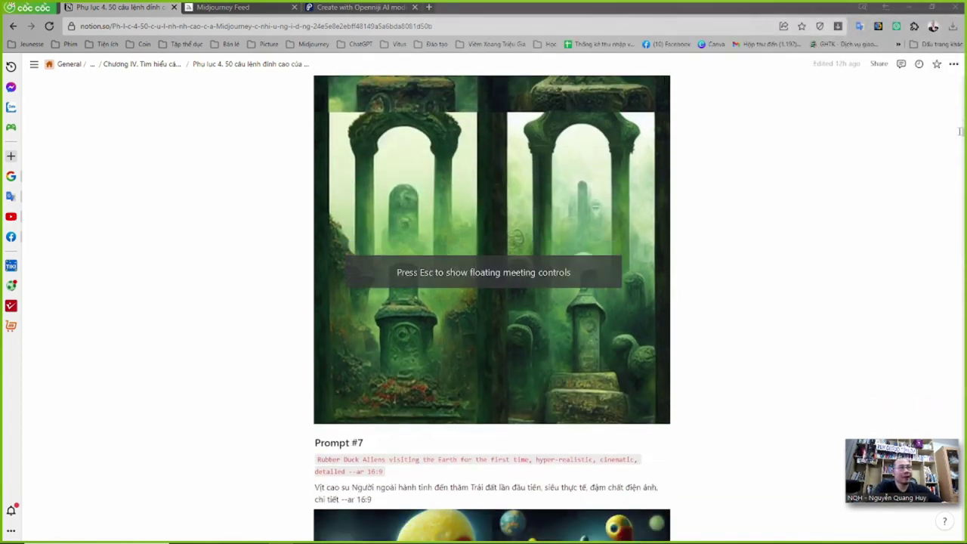
{"action": "scroll", "coordinate": [491, 302], "scroll_direction": "down", "scroll_amount": 5}
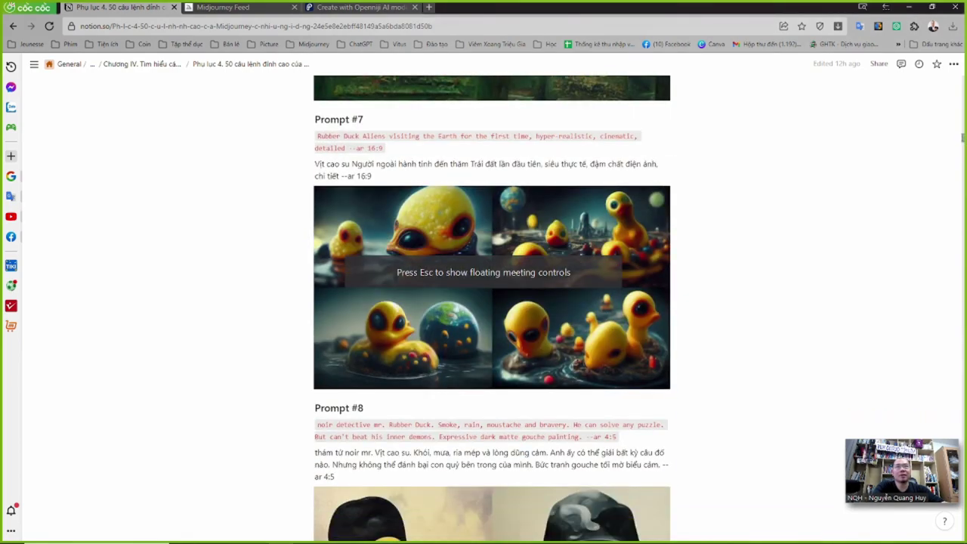
{"action": "scroll", "coordinate": [491, 303], "scroll_direction": "down", "scroll_amount": 20}
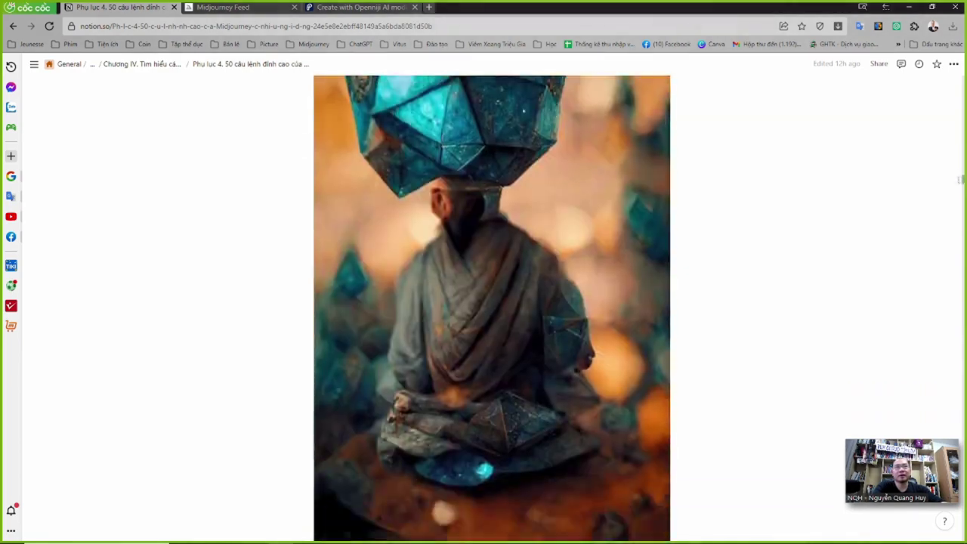
{"action": "left_click_drag", "start_coordinate": [959, 180], "coordinate": [929, 534]}
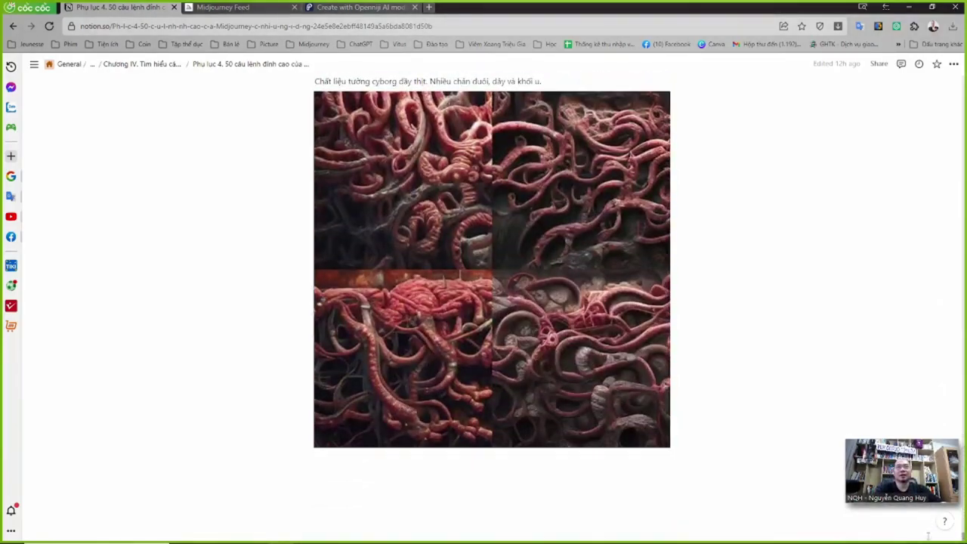
{"action": "scroll", "coordinate": [227, 320], "scroll_direction": "up", "scroll_amount": 7}
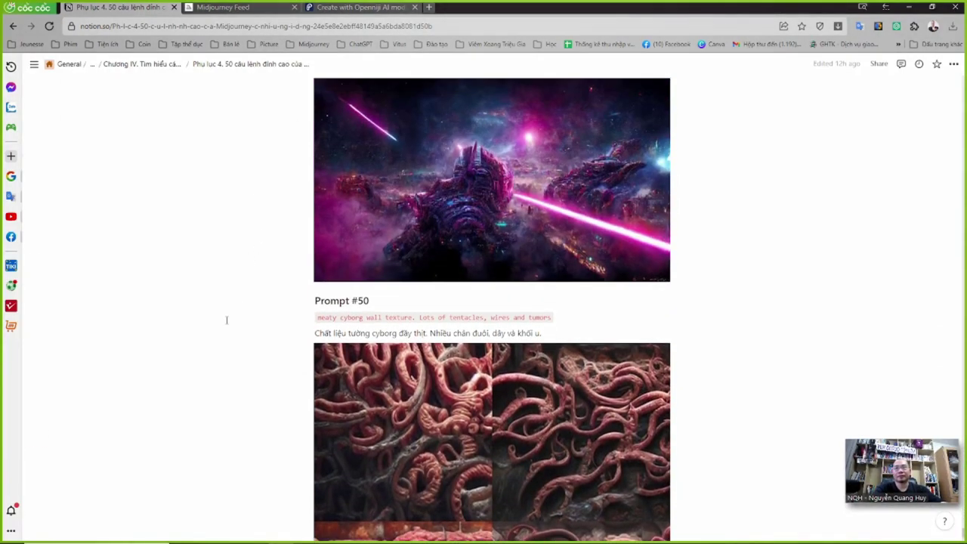
{"action": "scroll", "coordinate": [213, 327], "scroll_direction": "down", "scroll_amount": 1}
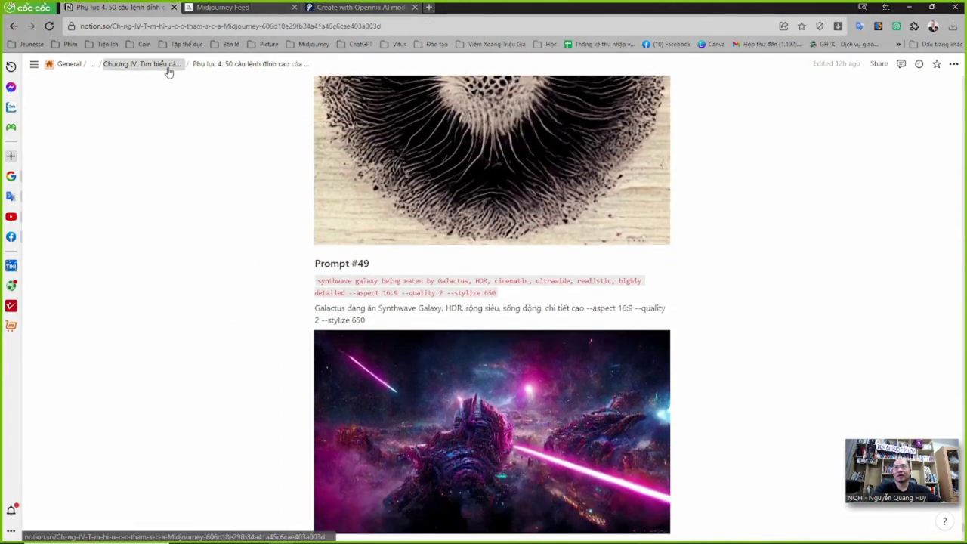
- Open Phụ lục 5 from the Chương IV page and copy the artist name Pablo Picasso
{"action": "left_click", "coordinate": [168, 65]}
{"action": "scroll", "coordinate": [295, 333], "scroll_direction": "down", "scroll_amount": 3}
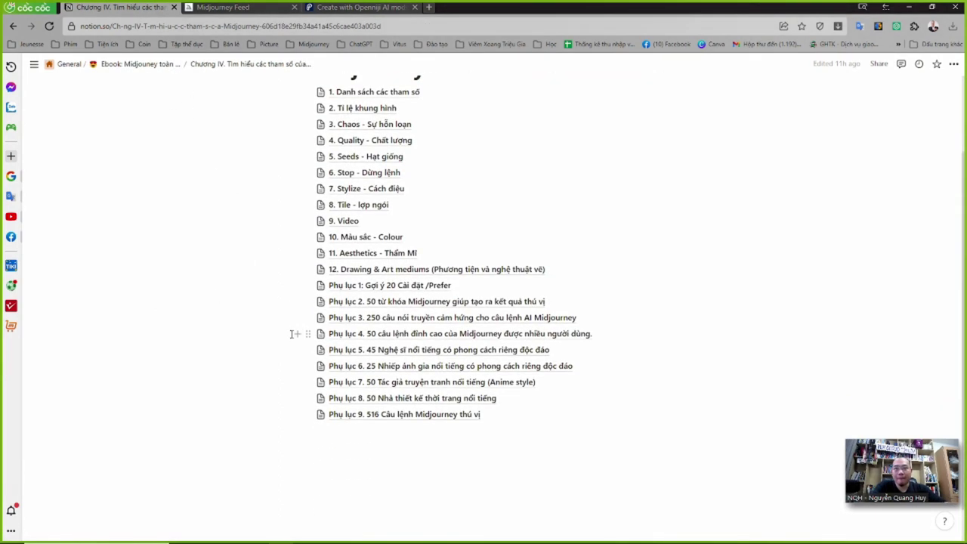
{"action": "left_click", "coordinate": [436, 351]}
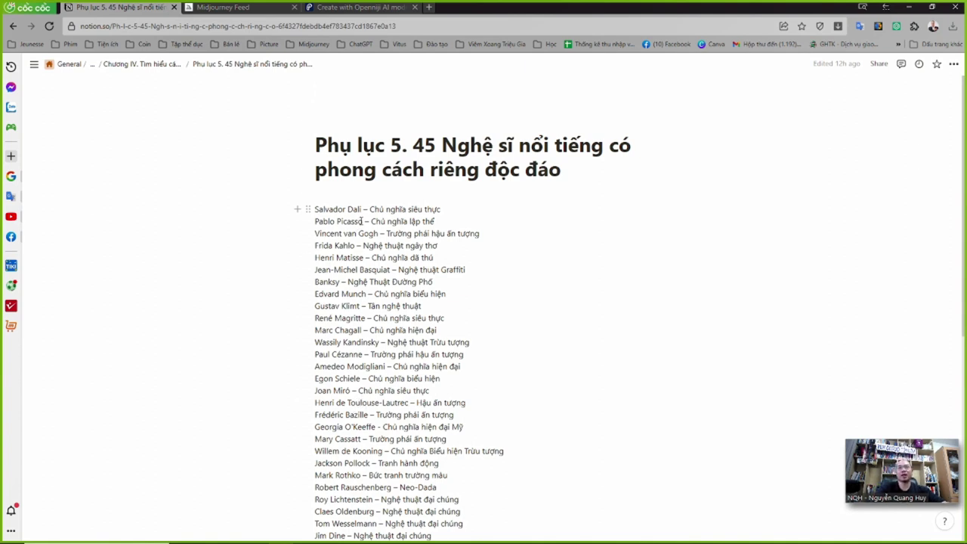
{"action": "left_click_drag", "start_coordinate": [361, 221], "coordinate": [316, 221]}
- Switch to Discord and submit the Midjourney /imagine prompt "a Pablo Picasso cat" in the chung channel
{"action": "key", "text": "alt+Tab"}
{"action": "key", "text": "alt+Tab"}
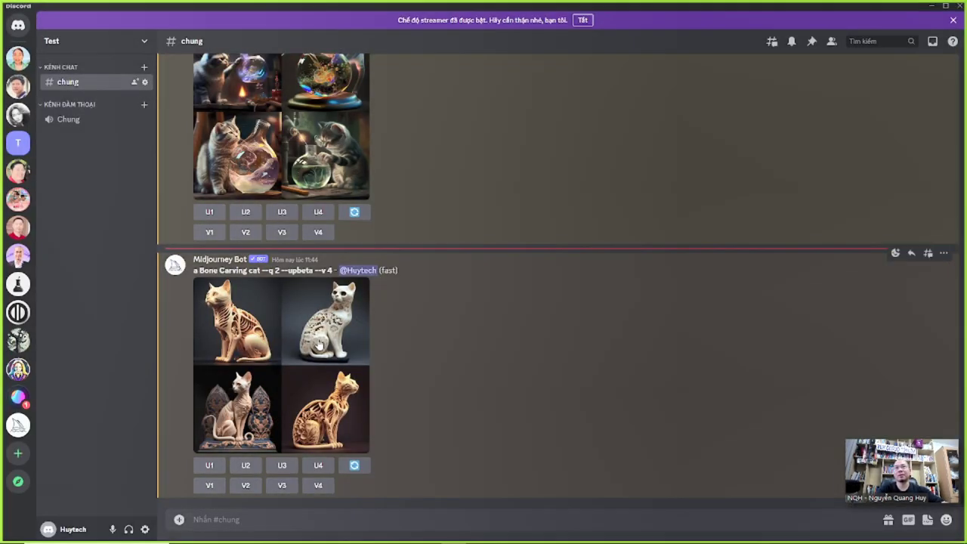
{"action": "left_click", "coordinate": [318, 520]}
{"action": "type", "text": "/im"}
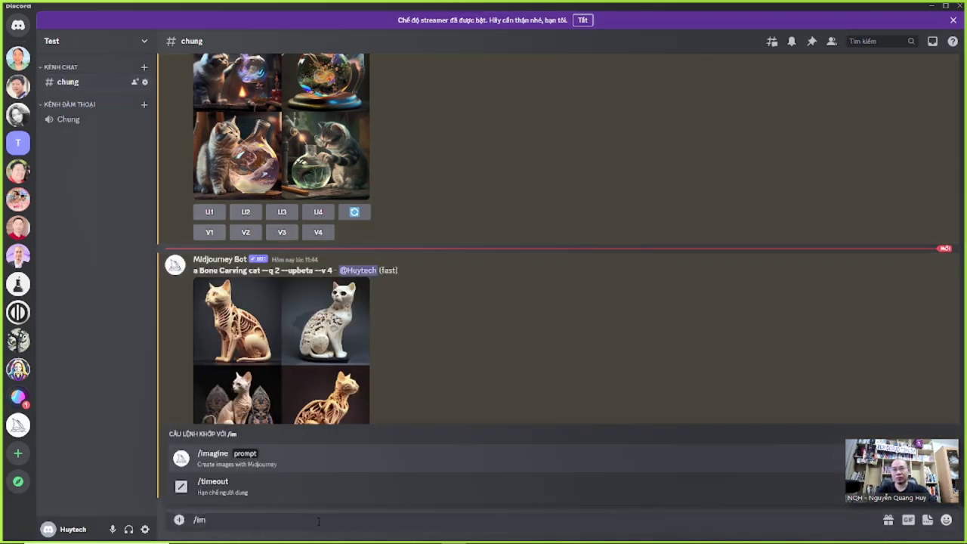
{"action": "key", "text": "Tab"}
{"action": "type", "text": "a"}
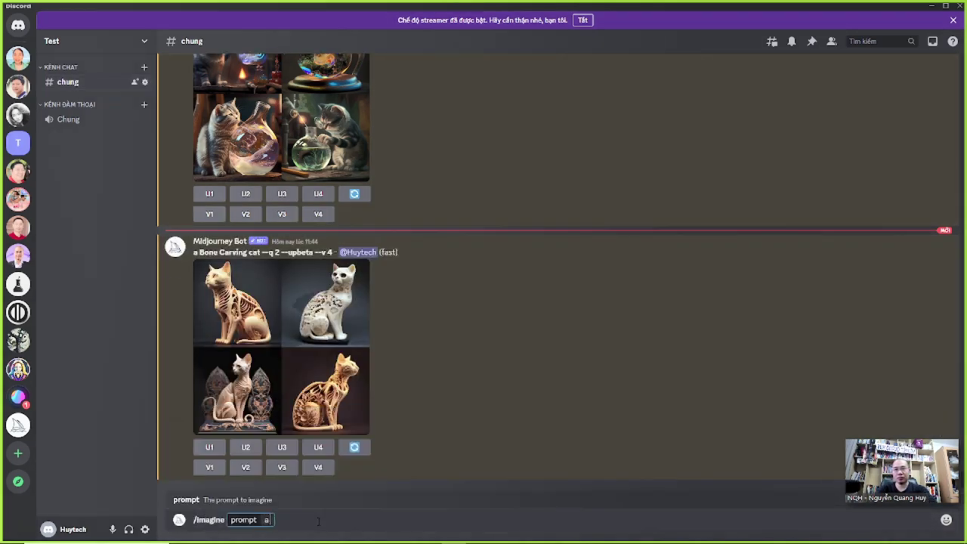
{"action": "type", "text": " Fiddle Phoenix cat"}
{"action": "key", "text": "Return"}
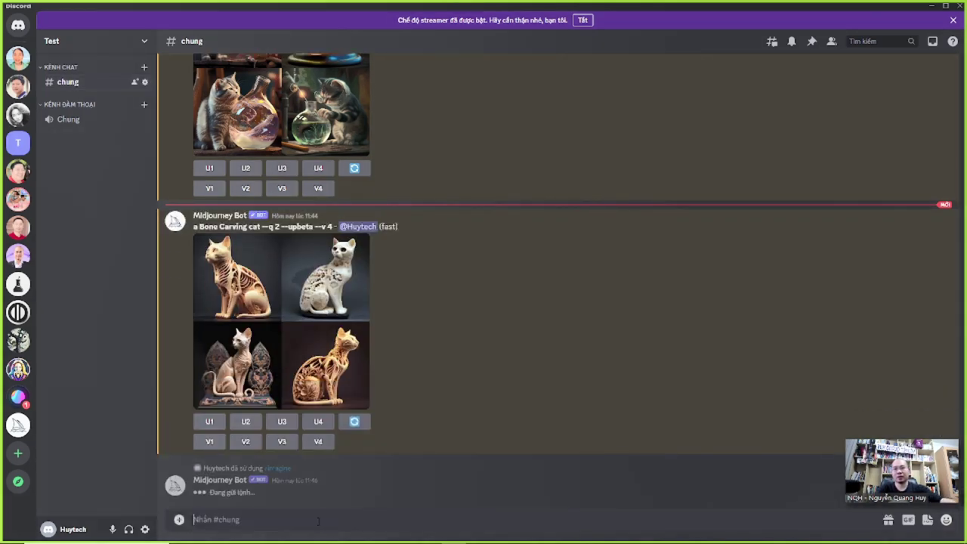
- View the Bone Carving cat and Pablo Picasso cat image grids enlarged, closing each preview
{"action": "left_click", "coordinate": [280, 311]}
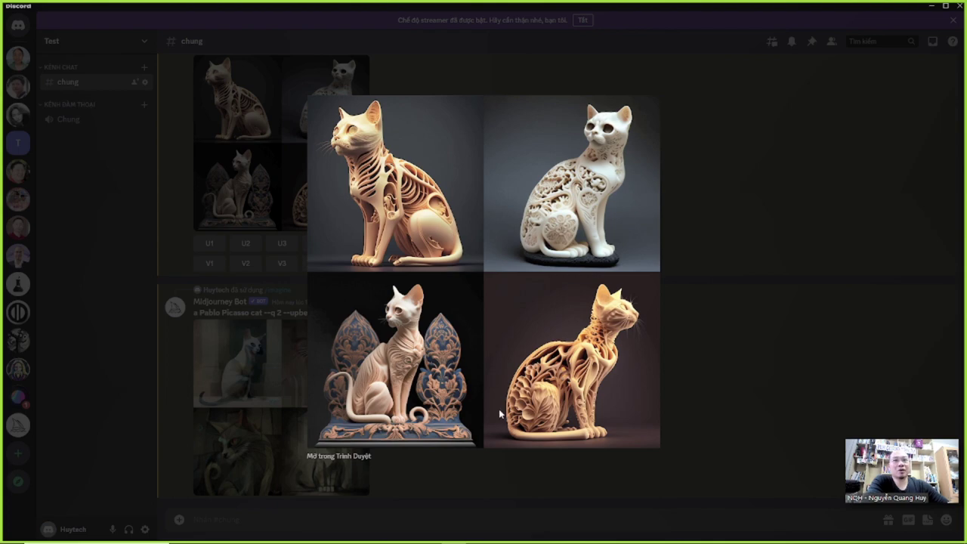
{"action": "left_click", "coordinate": [719, 364]}
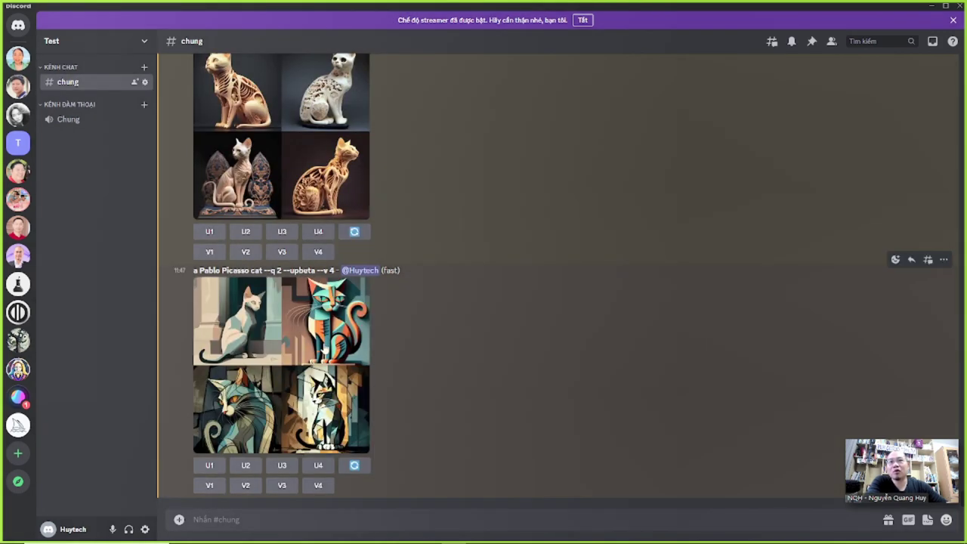
{"action": "left_click", "coordinate": [302, 351]}
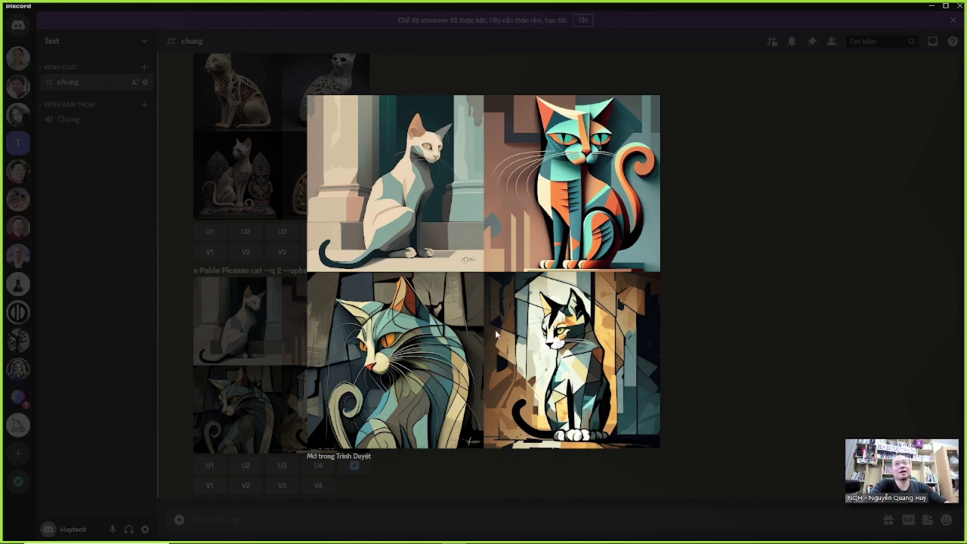
{"action": "left_click", "coordinate": [724, 350]}
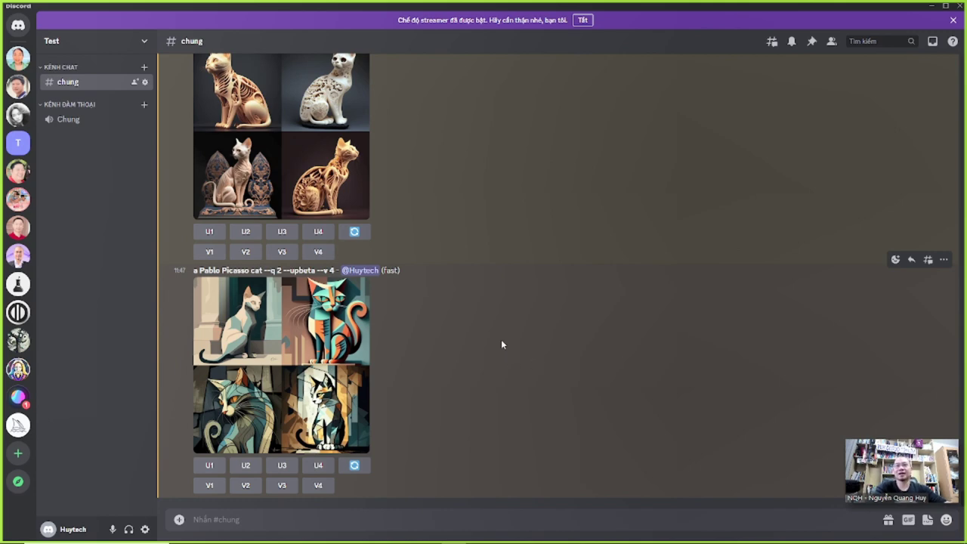
- Switch back to Notion and look through the rest of the Phụ lục 5 artist list
{"action": "key", "text": "alt+Tab"}
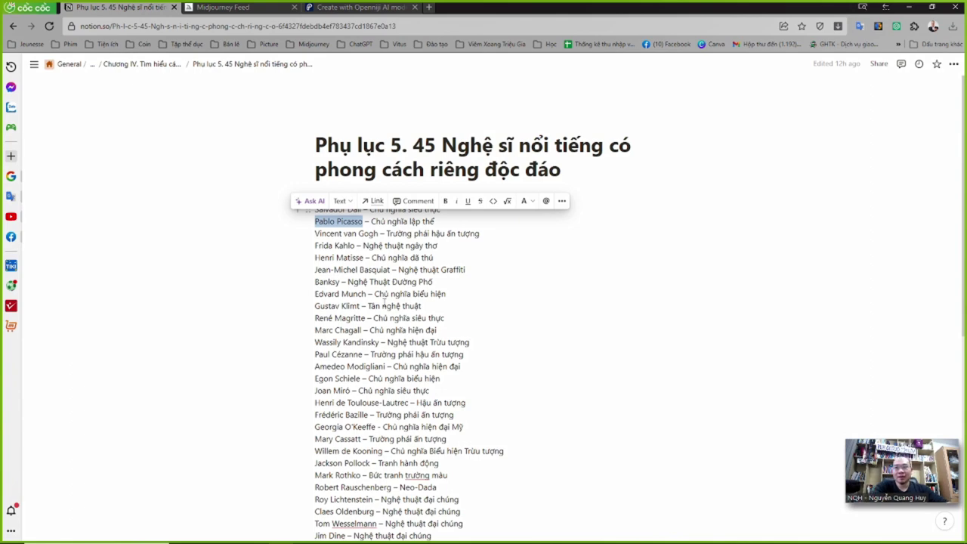
{"action": "scroll", "coordinate": [385, 330], "scroll_direction": "down", "scroll_amount": 3}
{"action": "scroll", "coordinate": [386, 332], "scroll_direction": "down", "scroll_amount": 5}
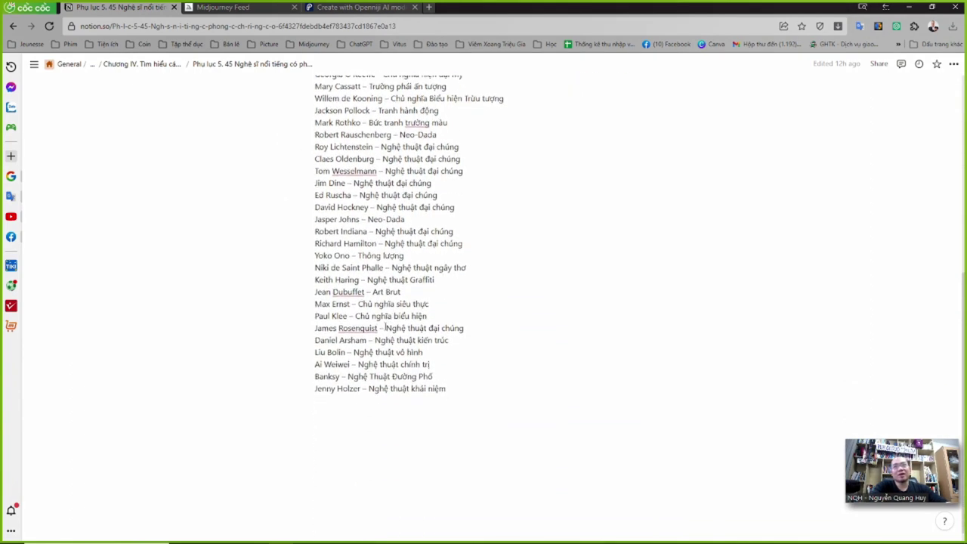
- Open Phụ lục 6 from the Chương IV page and select the photographer name Man Ray for copying
{"action": "left_click", "coordinate": [172, 65]}
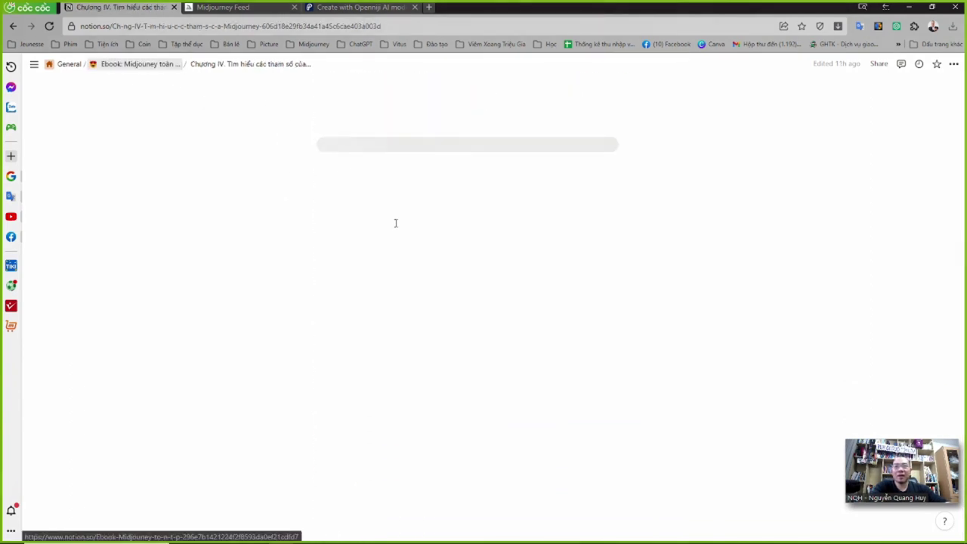
{"action": "scroll", "coordinate": [412, 363], "scroll_direction": "down", "scroll_amount": 3}
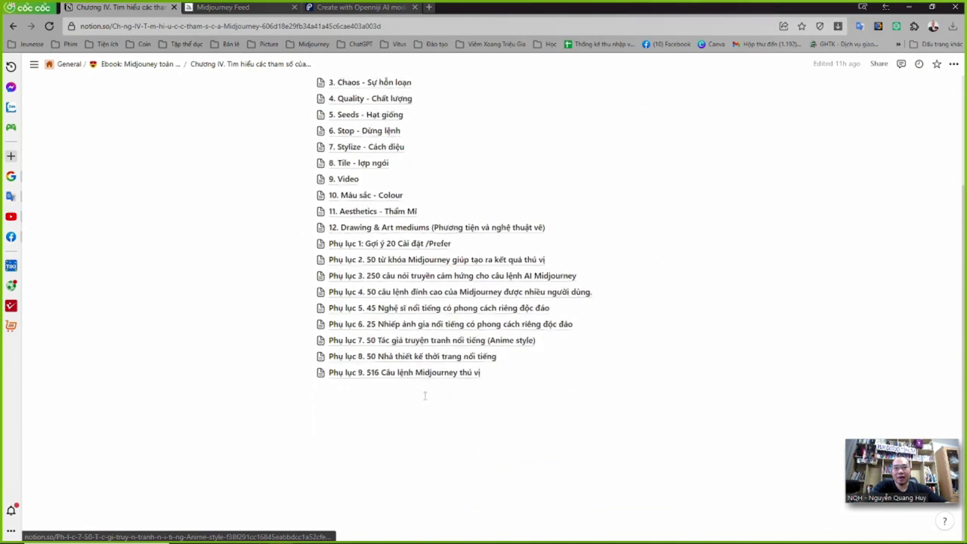
{"action": "left_click", "coordinate": [397, 328]}
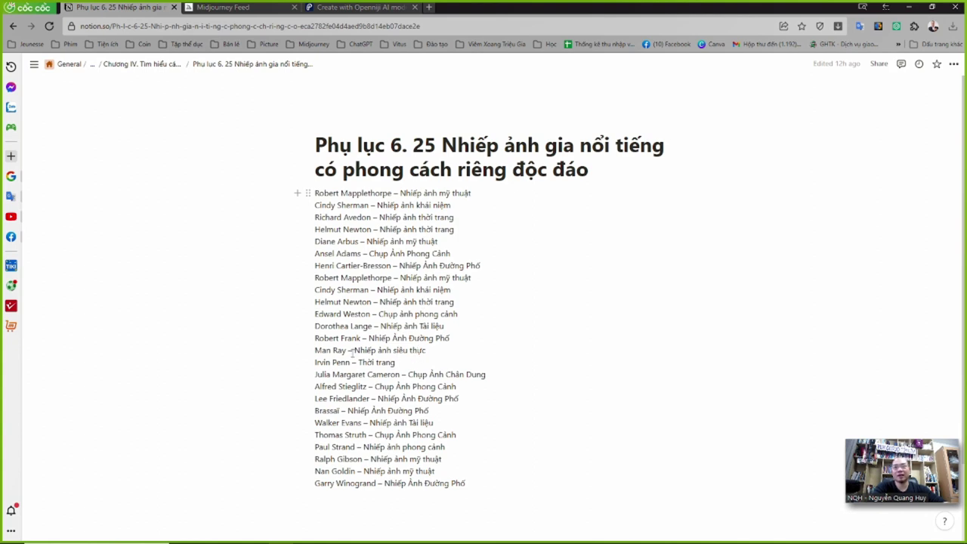
{"action": "left_click_drag", "start_coordinate": [348, 352], "coordinate": [316, 352]}
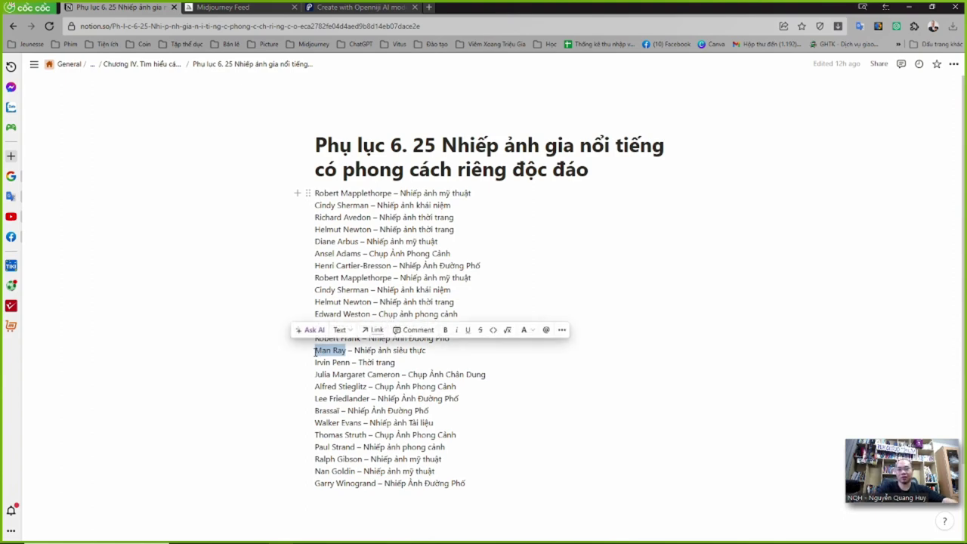
- Switch to Discord and submit the Midjourney /imagine prompt "a Man Ray cat"
{"action": "key", "text": "alt+Tab"}
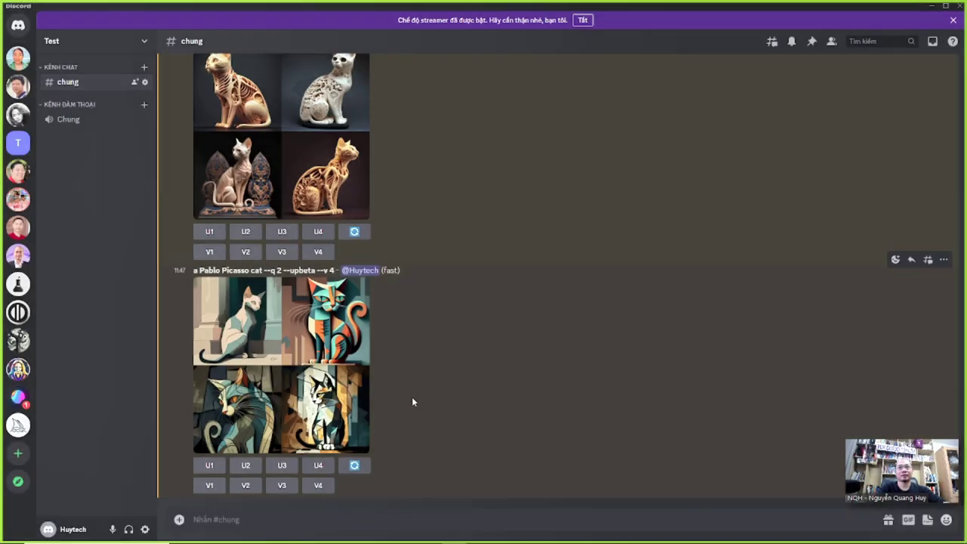
{"action": "type", "text": "/im"}
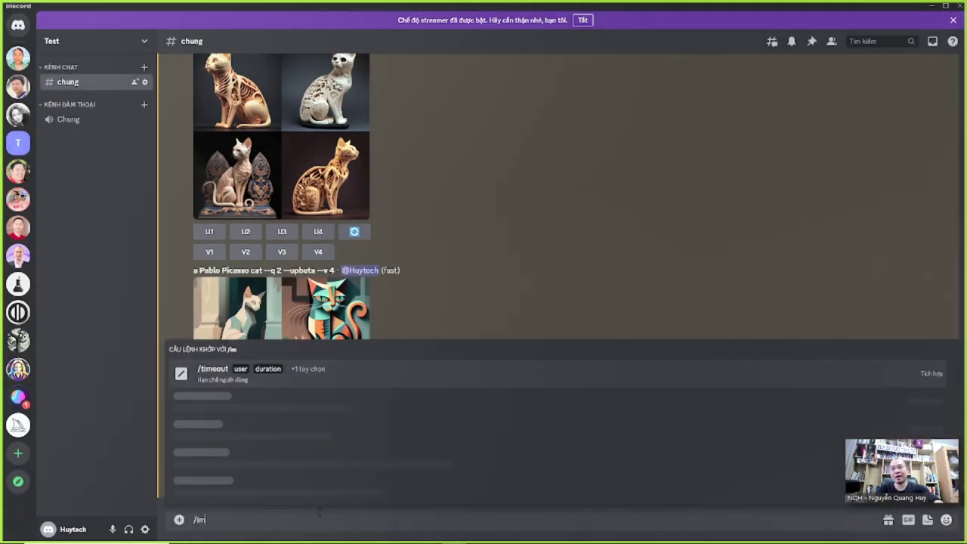
{"action": "key", "text": "Tab"}
{"action": "type", "text": "a Man Ray ca"}
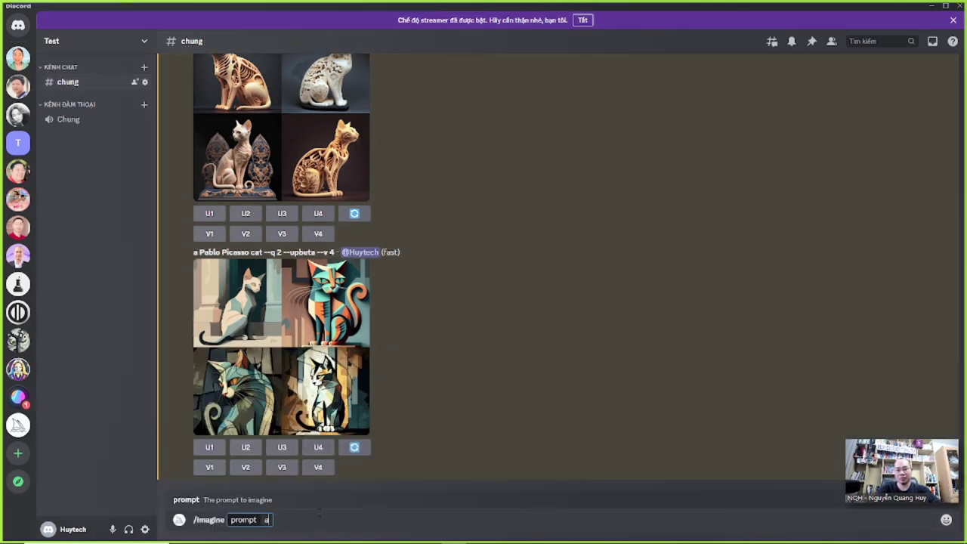
{"action": "type", "text": "t"}
{"action": "key", "text": "Return"}
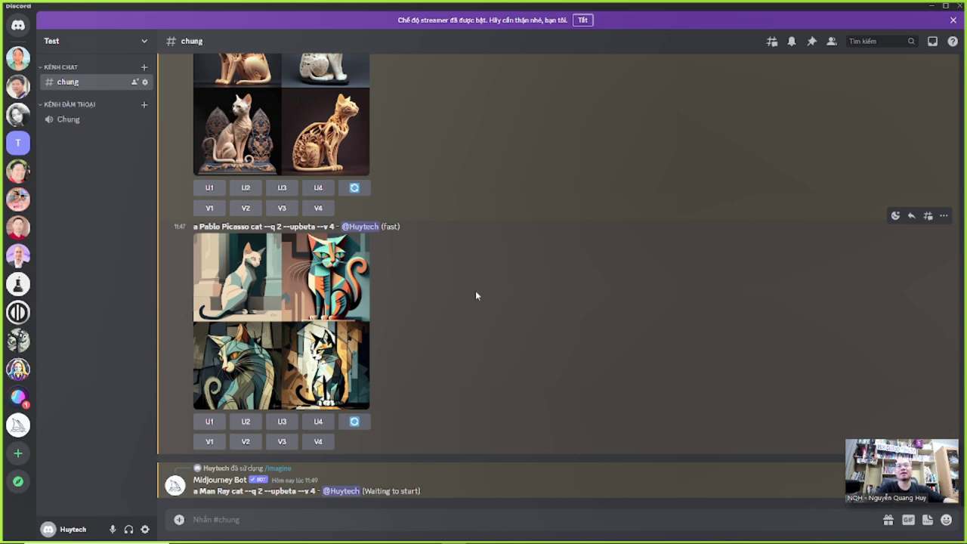
- Switch to Notion, open Phụ lục 7 from the Chương IV page, and copy the title Final Fantasy
{"action": "key", "text": "alt+Tab"}
{"action": "left_click", "coordinate": [160, 65]}
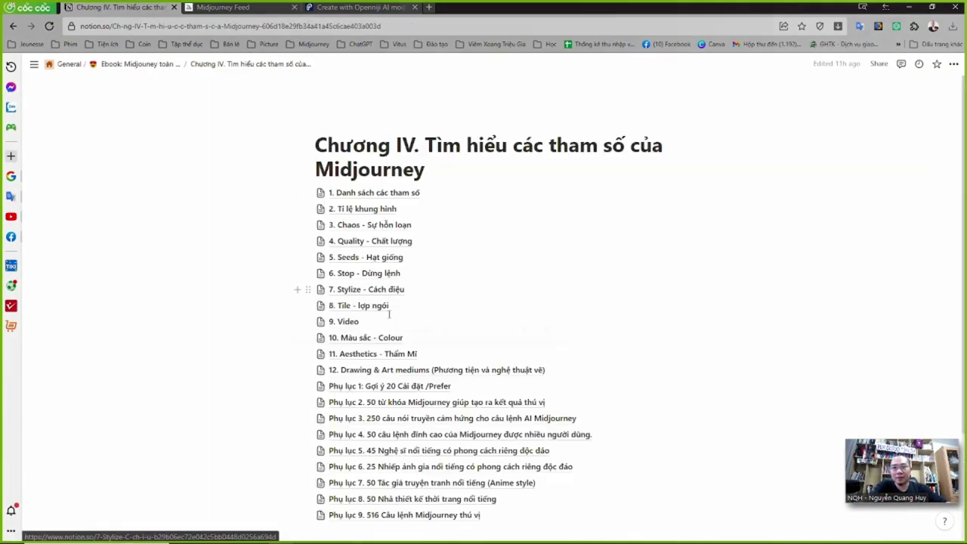
{"action": "scroll", "coordinate": [499, 398], "scroll_direction": "down", "scroll_amount": 2}
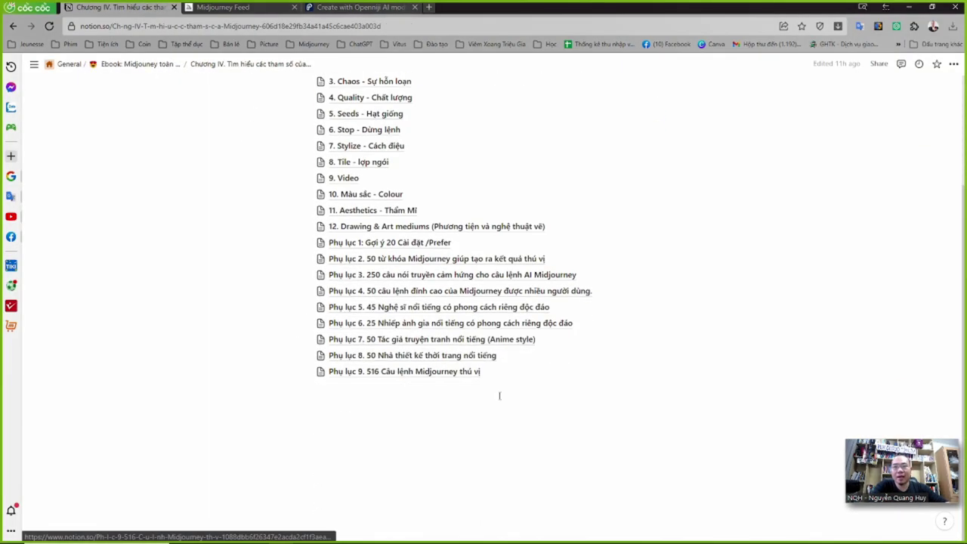
{"action": "left_click", "coordinate": [423, 342]}
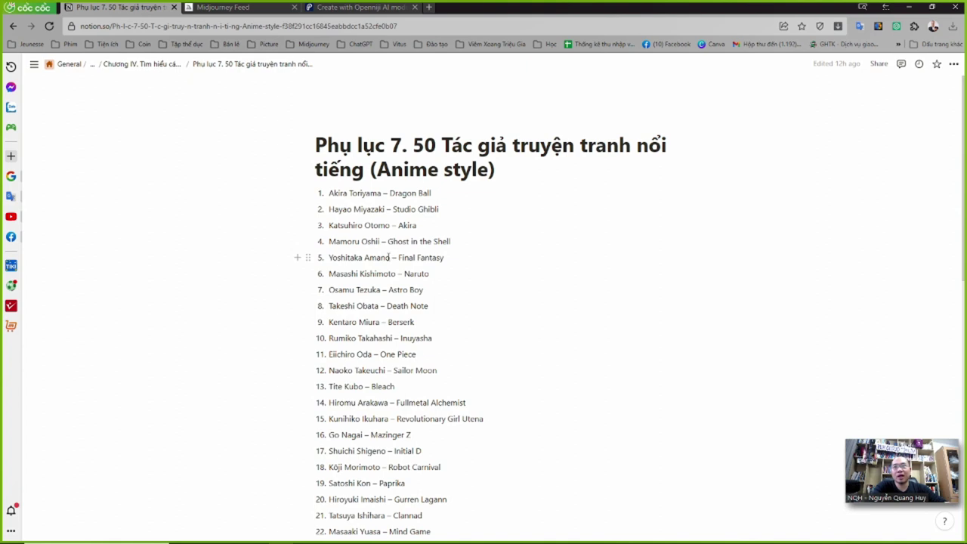
{"action": "left_click_drag", "start_coordinate": [454, 259], "coordinate": [398, 258]}
{"action": "key", "text": "ctrl+c"}
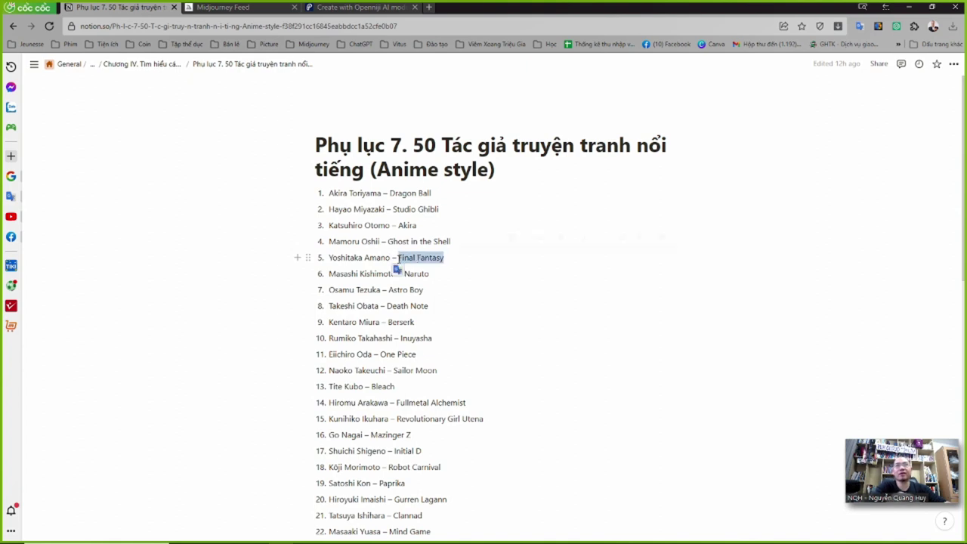
- Switch to Discord and submit the Midjourney /imagine prompt "a Final Fantasy cat"
{"action": "key", "text": "alt+Tab"}
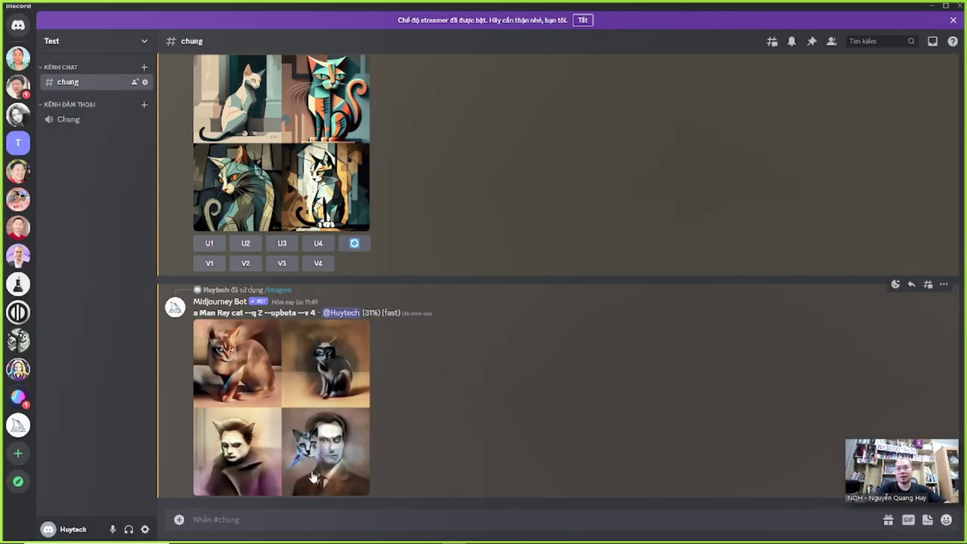
{"action": "type", "text": "/im"}
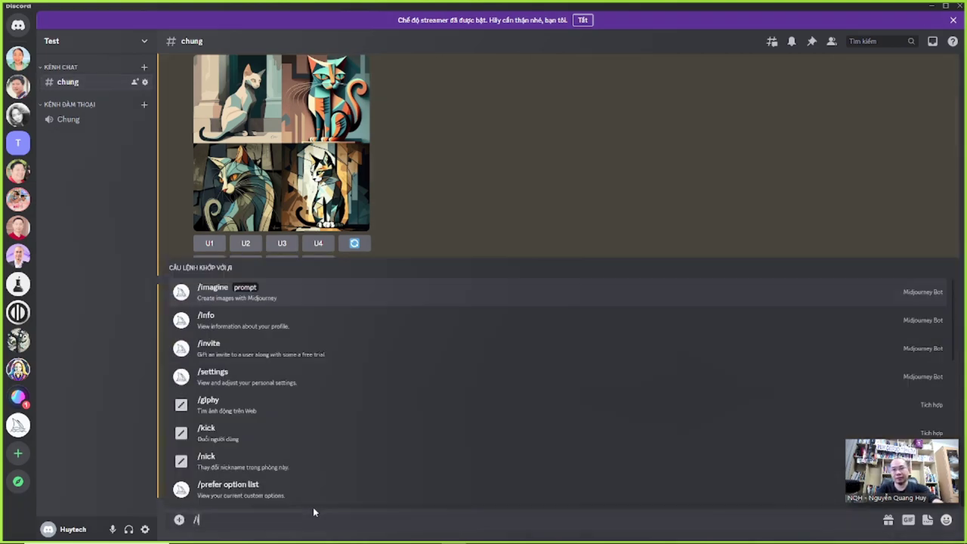
{"action": "left_click", "coordinate": [277, 463]}
{"action": "type", "text": "agine prompt a"}
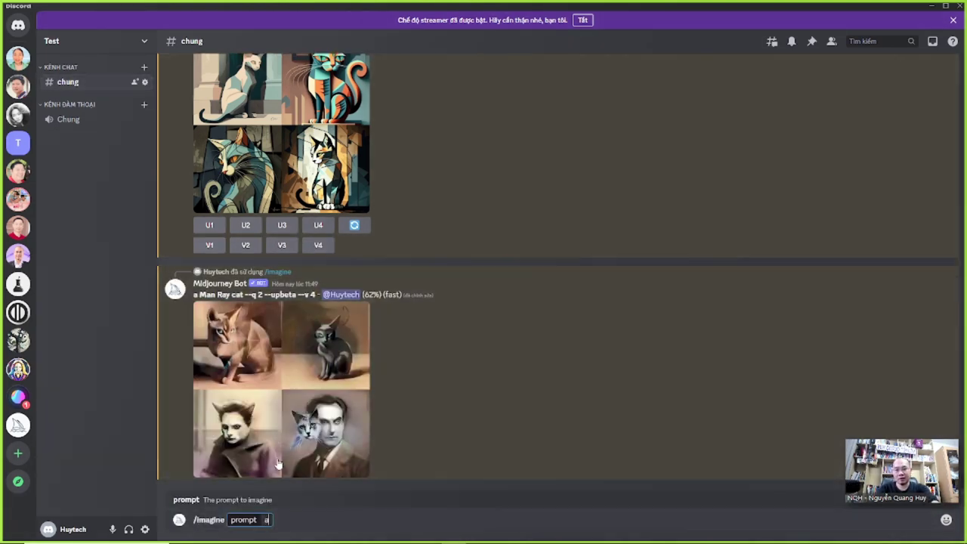
{"action": "key", "text": "ctrl+v"}
{"action": "type", "text": "cat"}
{"action": "key", "text": "Return"}
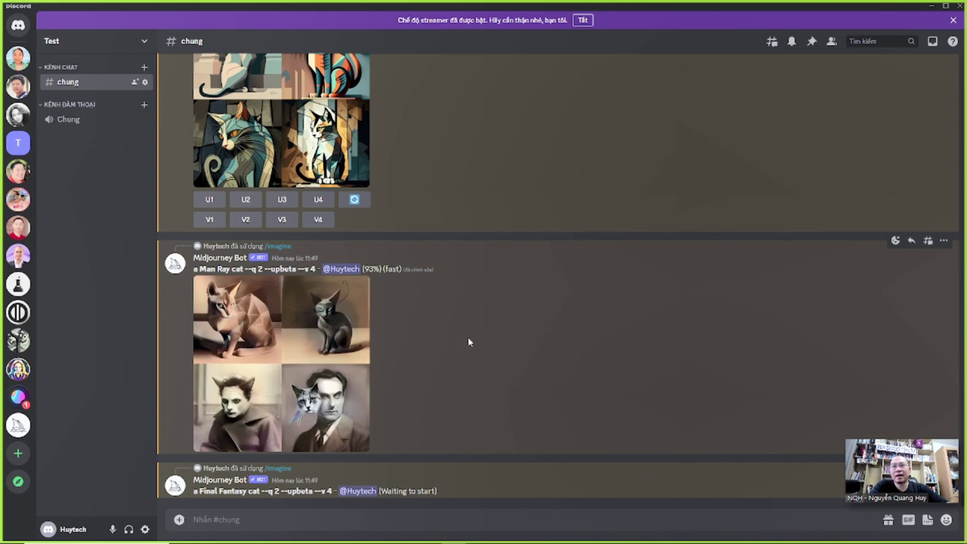
- View the Man Ray cat image grid enlarged, close it, and look at the Final Fantasy cat images
{"action": "left_click", "coordinate": [337, 325]}
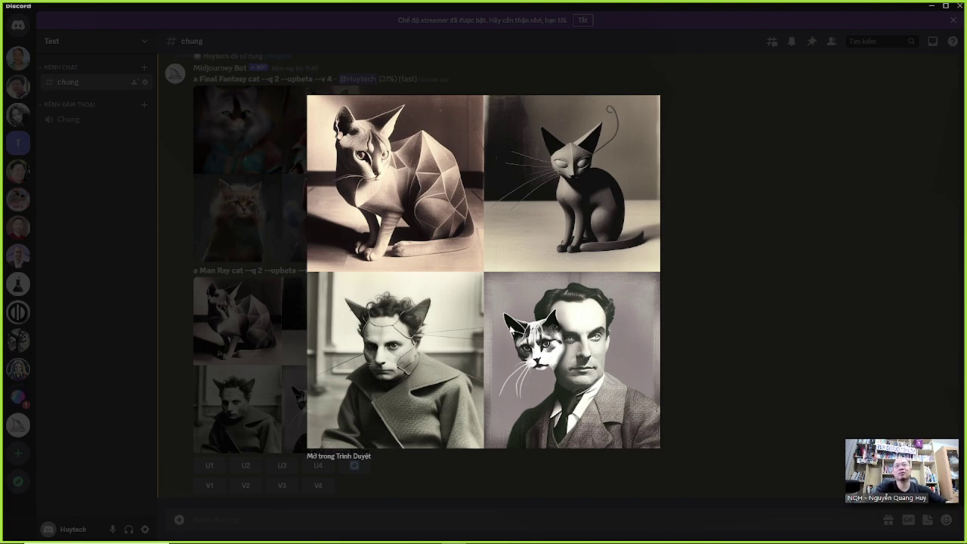
{"action": "left_click", "coordinate": [697, 328]}
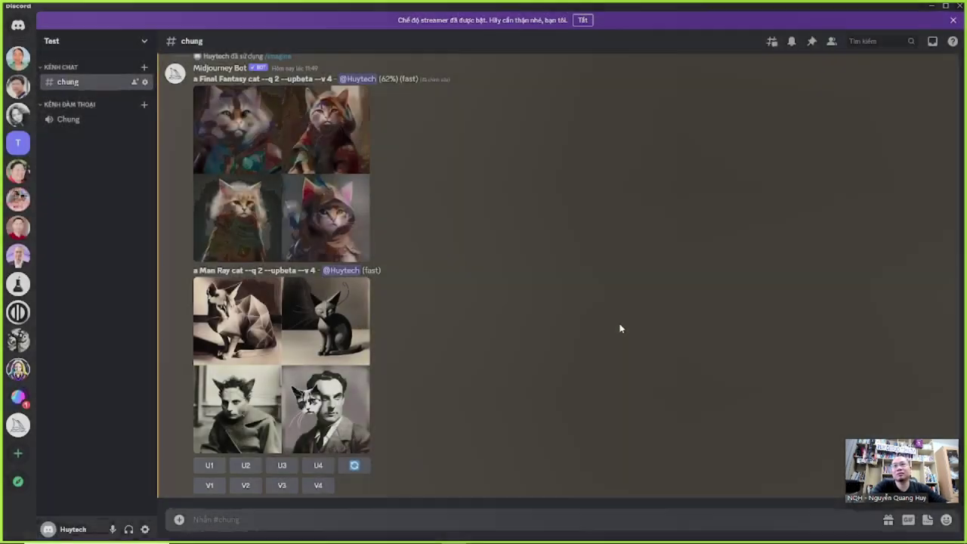
{"action": "scroll", "coordinate": [531, 347], "scroll_direction": "up", "scroll_amount": 2}
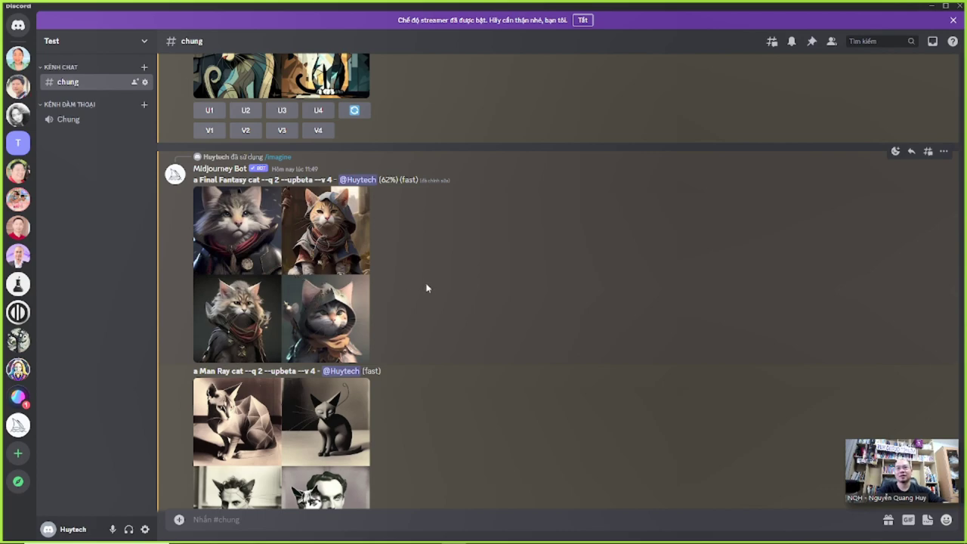
- Switch to Notion and copy the entry "Eiichiro Oda – One Piece" from the Phụ lục 7 list
{"action": "key", "text": "alt+Tab"}
{"action": "scroll", "coordinate": [424, 202], "scroll_direction": "down", "scroll_amount": 1}
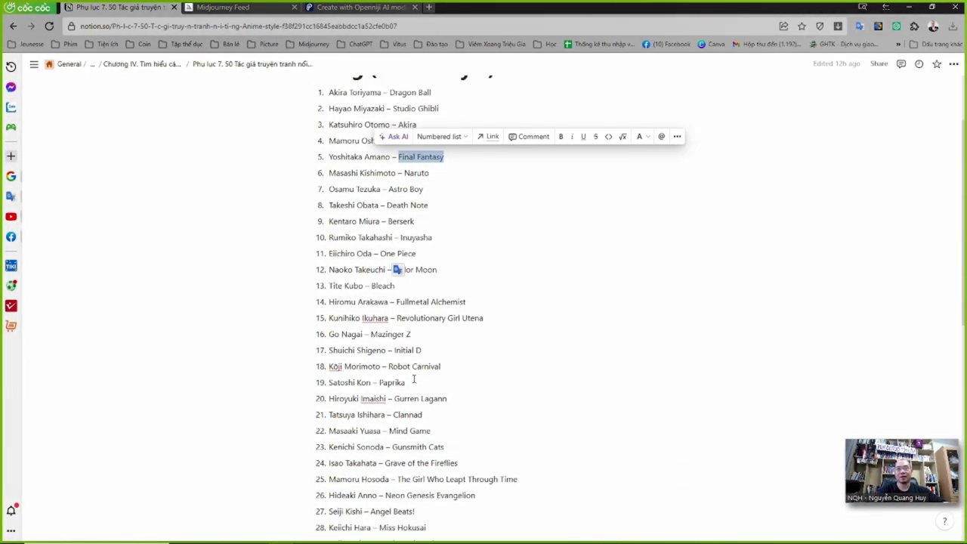
{"action": "left_click", "coordinate": [427, 189]}
{"action": "left_click", "coordinate": [434, 207]}
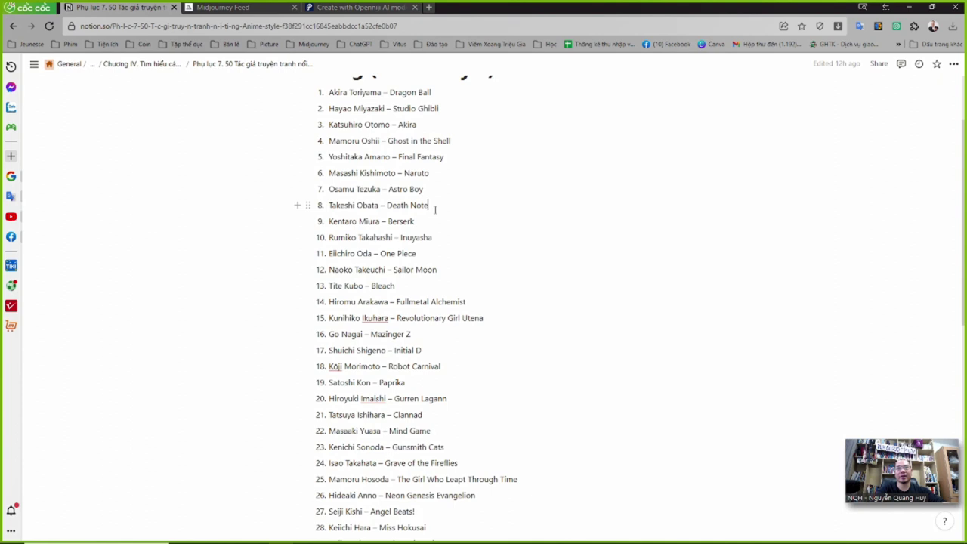
{"action": "left_click", "coordinate": [442, 253]}
{"action": "left_click_drag", "start_coordinate": [329, 253], "coordinate": [373, 254]}
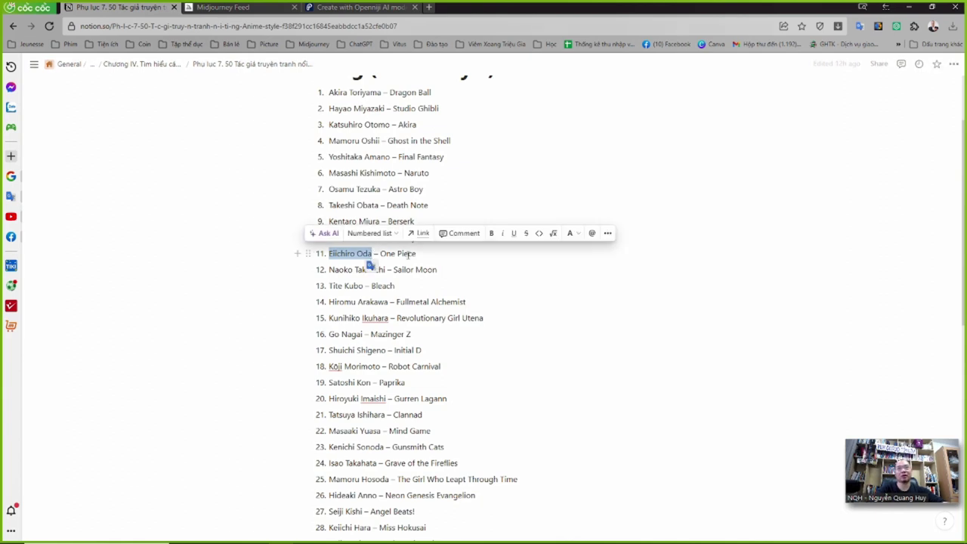
{"action": "key", "text": "End"}
{"action": "left_click", "coordinate": [326, 253]}
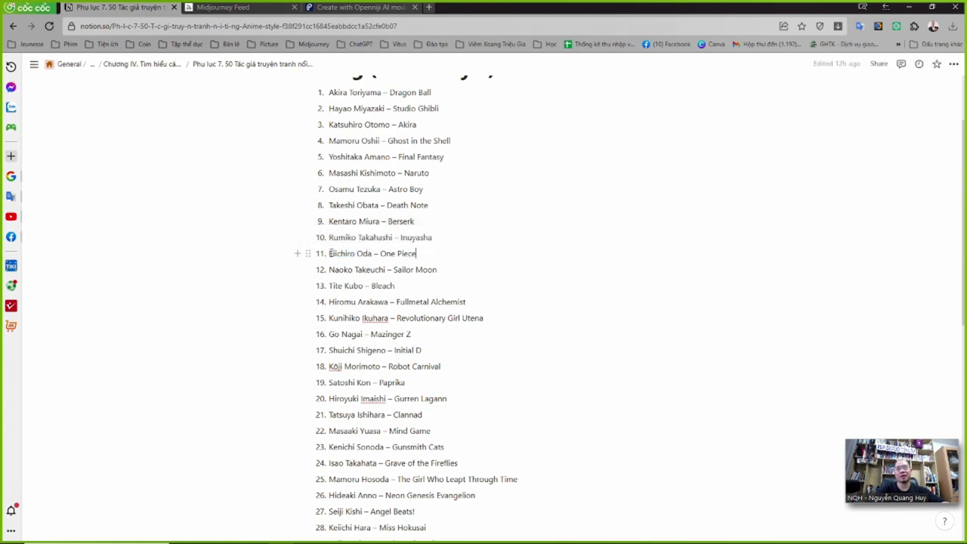
{"action": "left_click_drag", "start_coordinate": [329, 253], "coordinate": [420, 254]}
{"action": "key", "text": "ctrl+c"}
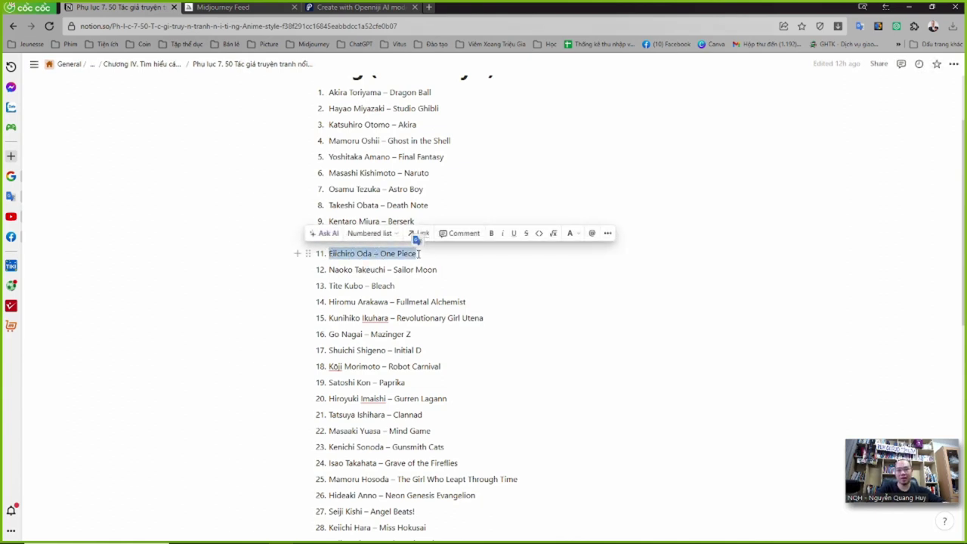
- Switch to Discord and submit the Midjourney /imagine prompt "a Eiichiro Oda – One Piece cat"
{"action": "key", "text": "alt+Tab"}
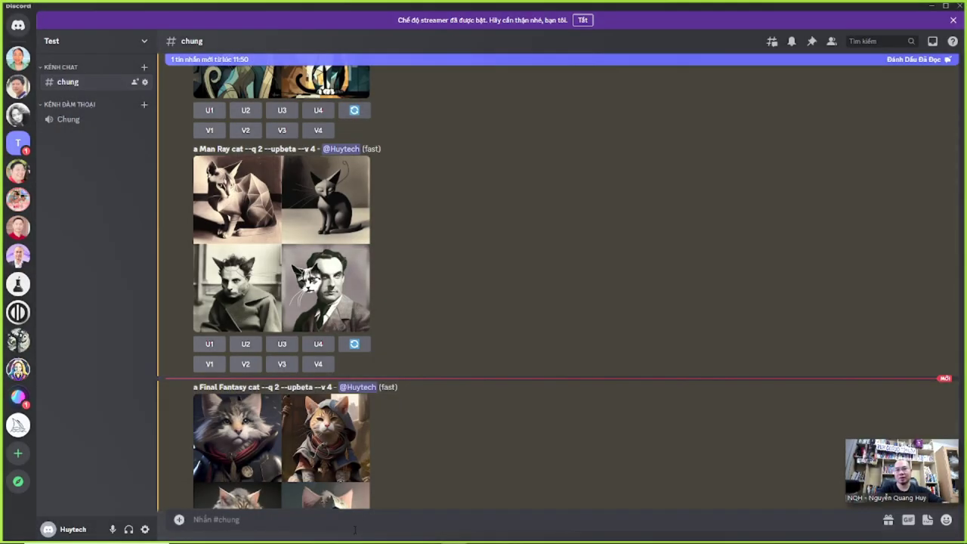
{"action": "left_click", "coordinate": [355, 529]}
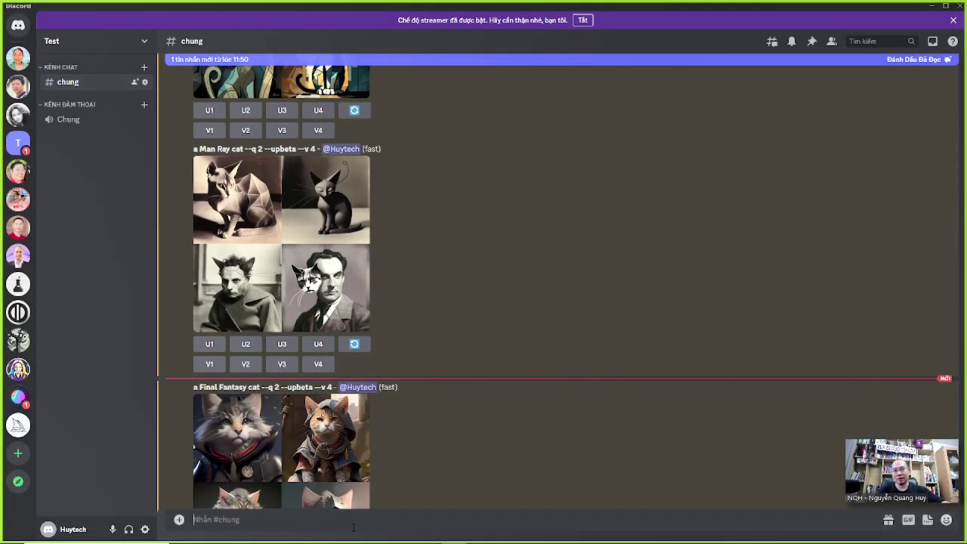
{"action": "type", "text": "/im"}
{"action": "key", "text": "Tab"}
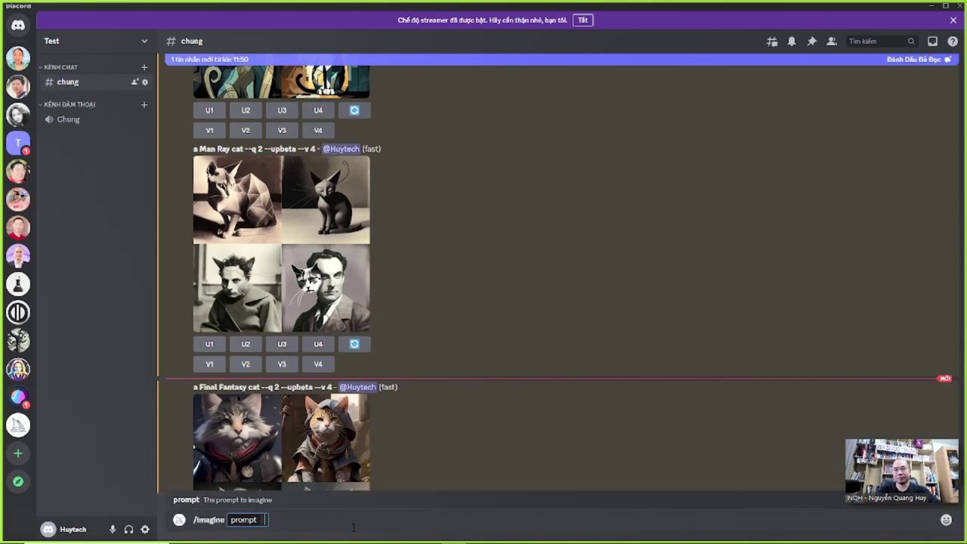
{"action": "type", "text": "a"}
{"action": "key", "text": "ctrl+v"}
{"action": "type", "text": "cat"}
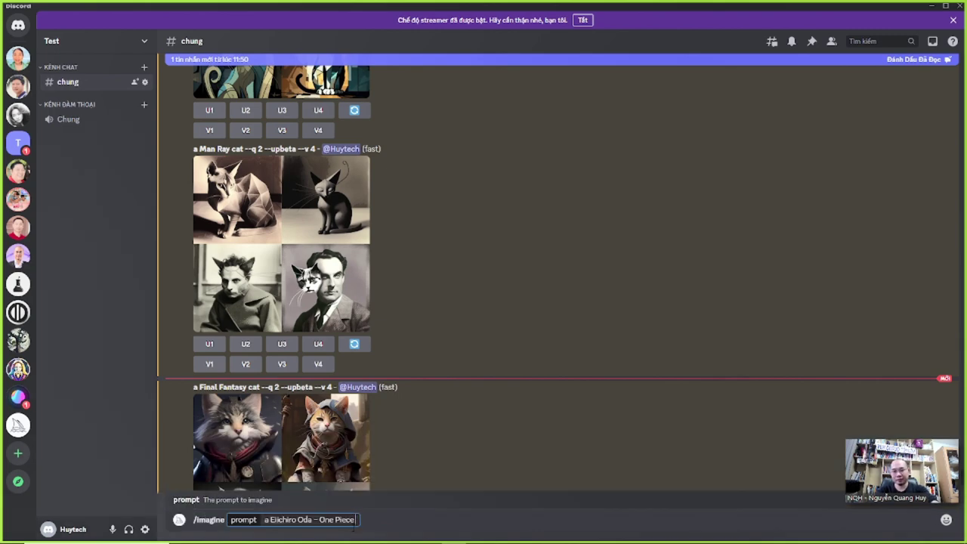
{"action": "key", "text": "Return"}
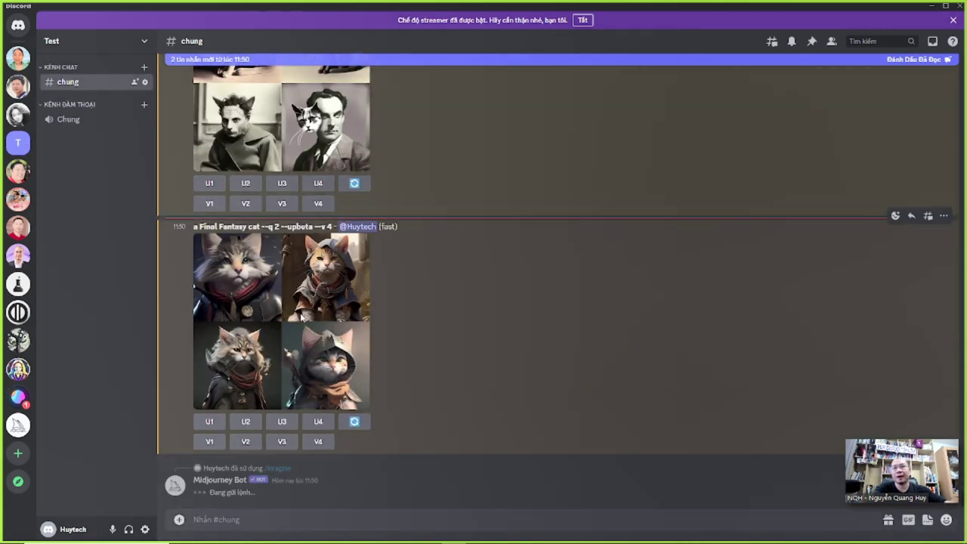
- View the finished Final Fantasy cat image grid enlarged and close it
{"action": "left_click", "coordinate": [317, 287]}
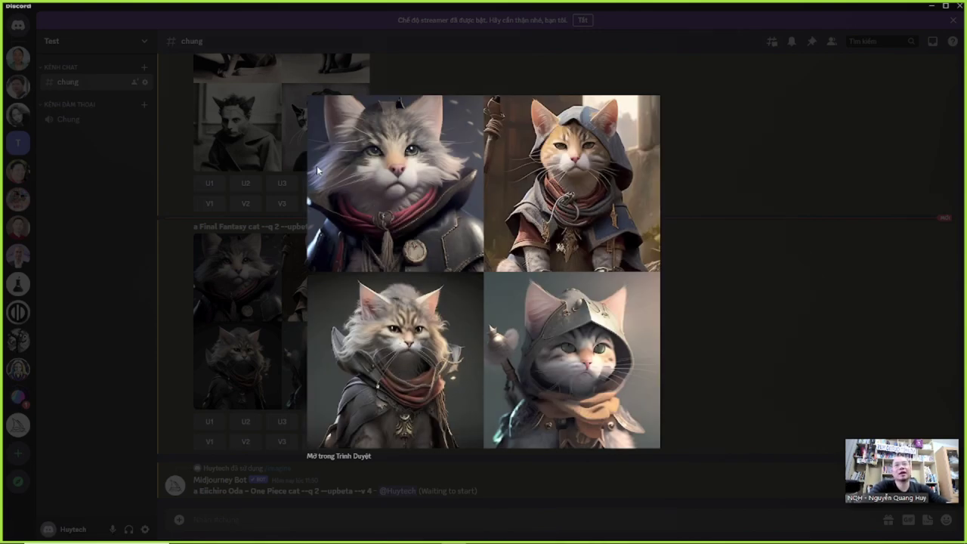
{"action": "left_click", "coordinate": [743, 296]}
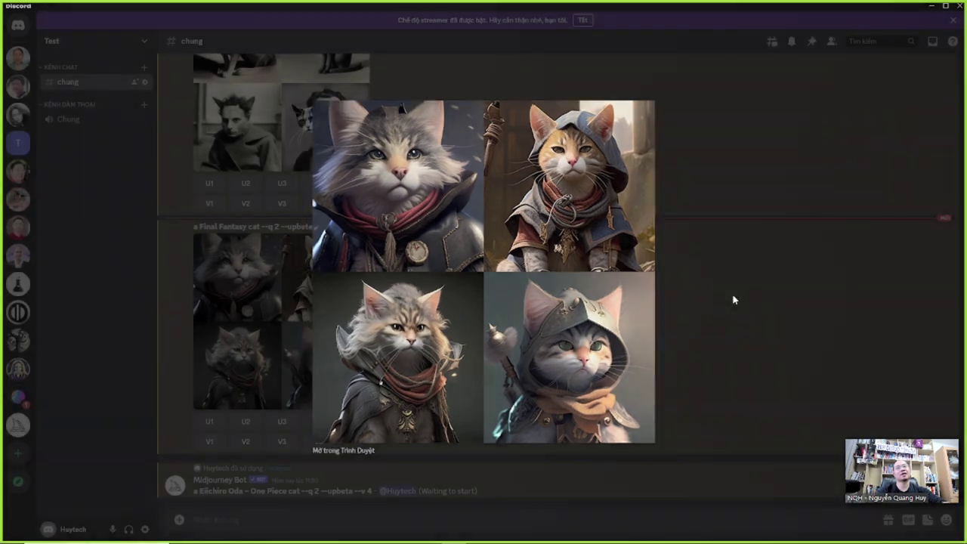
- Switch back to Notion and look through the rest of the Phụ lục 7 anime author list
{"action": "key", "text": "alt+Tab"}
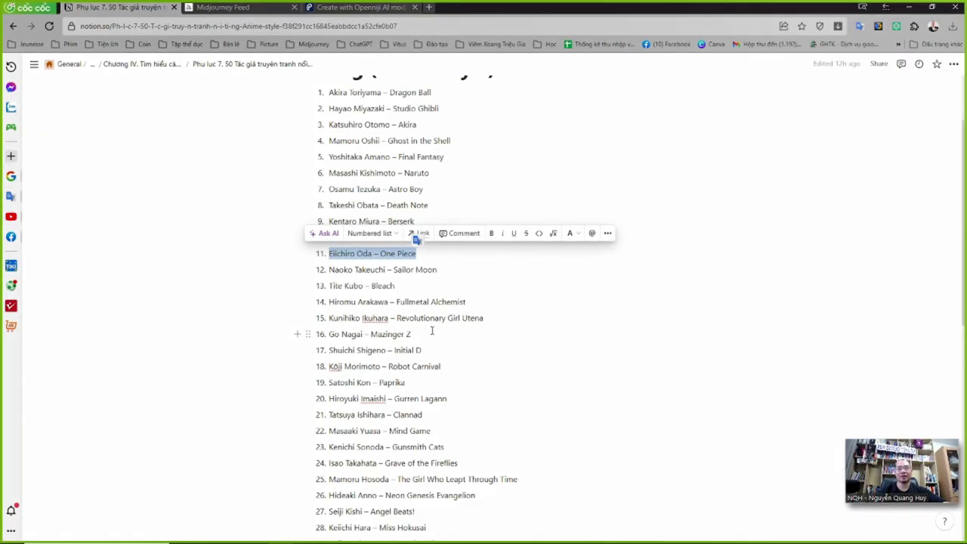
{"action": "scroll", "coordinate": [254, 306], "scroll_direction": "down", "scroll_amount": 5}
{"action": "scroll", "coordinate": [254, 306], "scroll_direction": "down", "scroll_amount": 3}
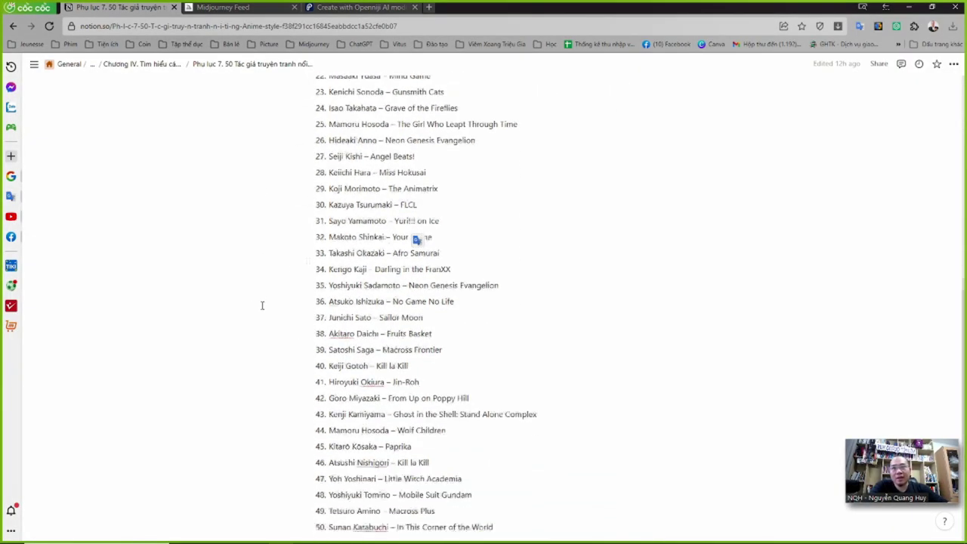
{"action": "left_click", "coordinate": [264, 306]}
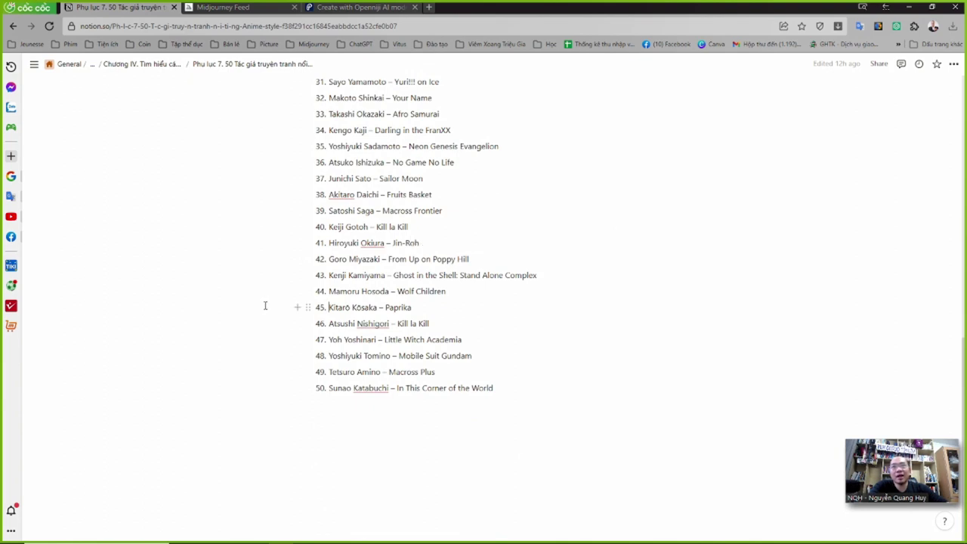
{"action": "scroll", "coordinate": [272, 304], "scroll_direction": "up", "scroll_amount": 5}
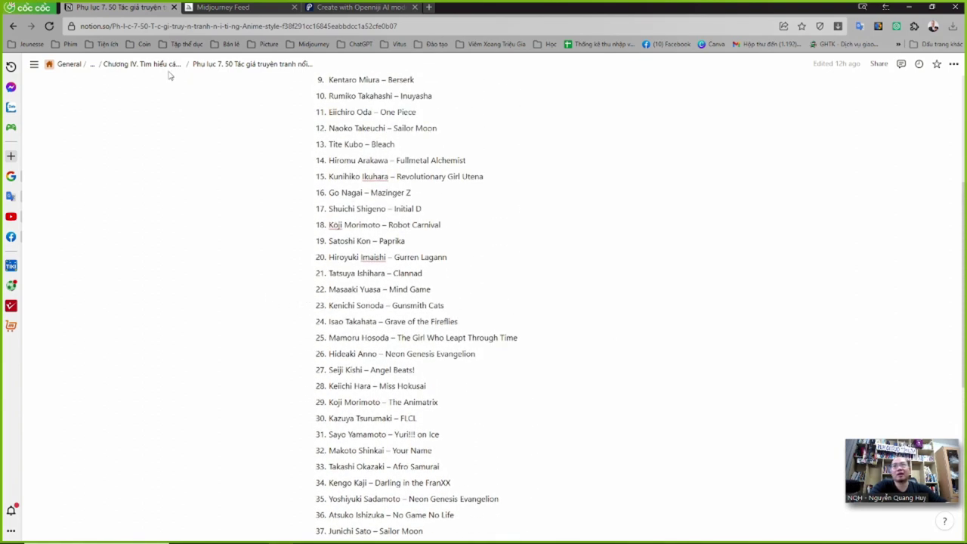
- Open Phụ lục 8 from the Chương IV page and look through its list of fashion designers
{"action": "left_click", "coordinate": [144, 64]}
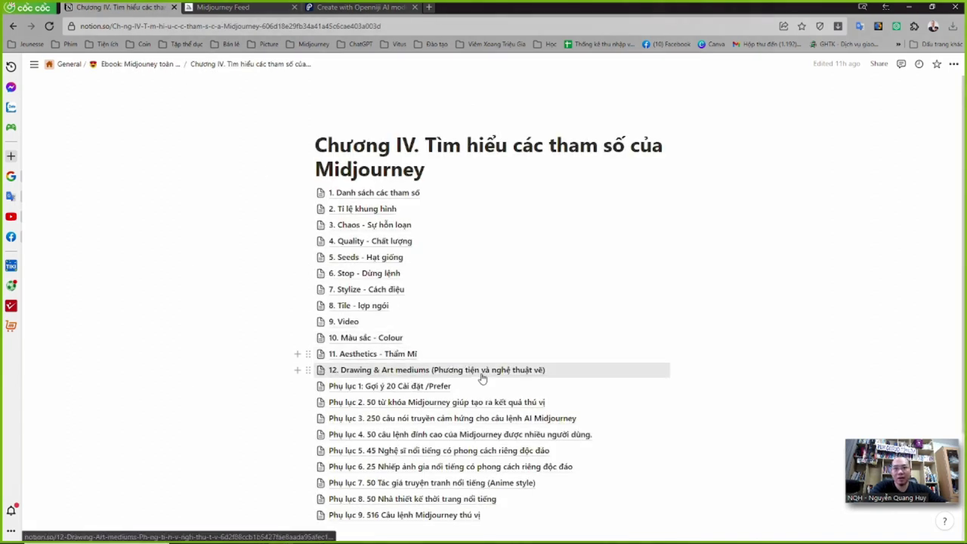
{"action": "scroll", "coordinate": [480, 377], "scroll_direction": "down", "scroll_amount": 1}
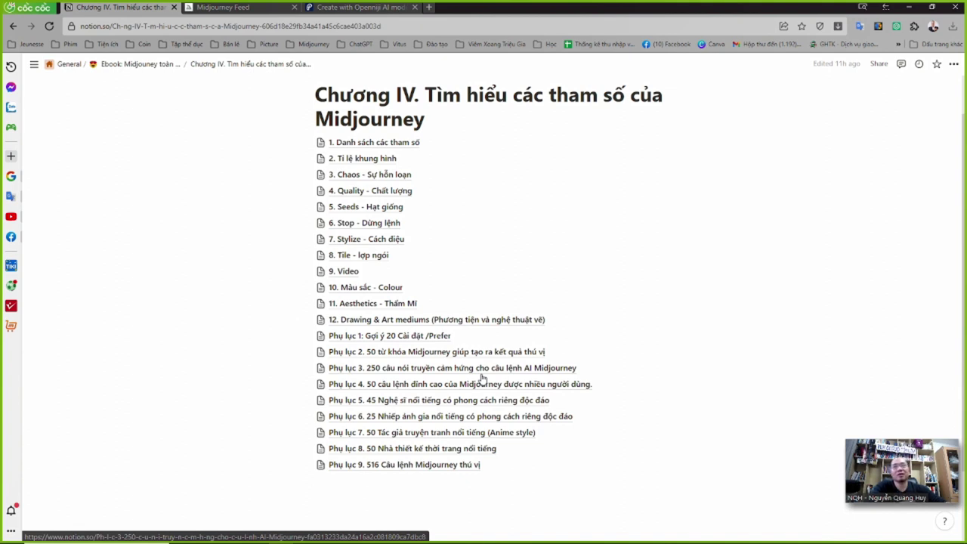
{"action": "left_click", "coordinate": [459, 450]}
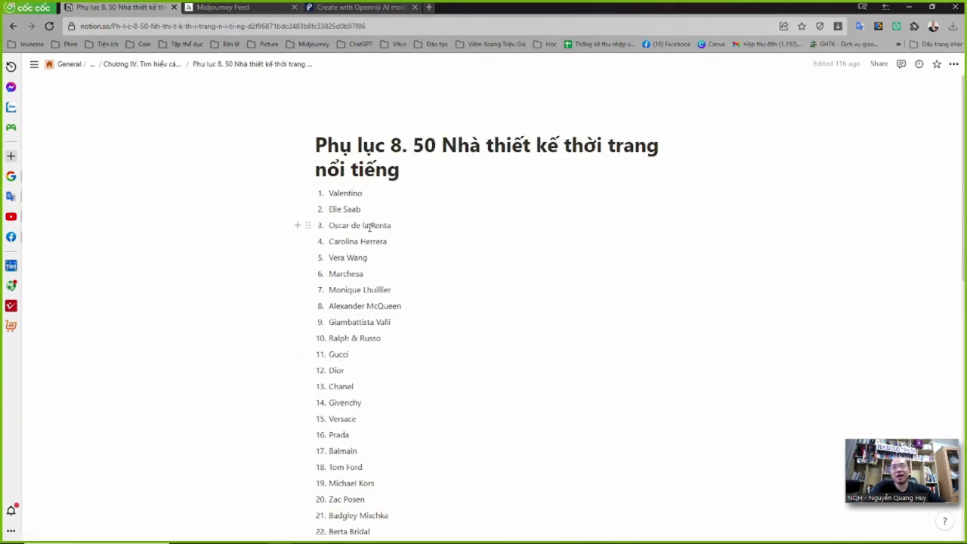
{"action": "scroll", "coordinate": [431, 336], "scroll_direction": "down", "scroll_amount": 1}
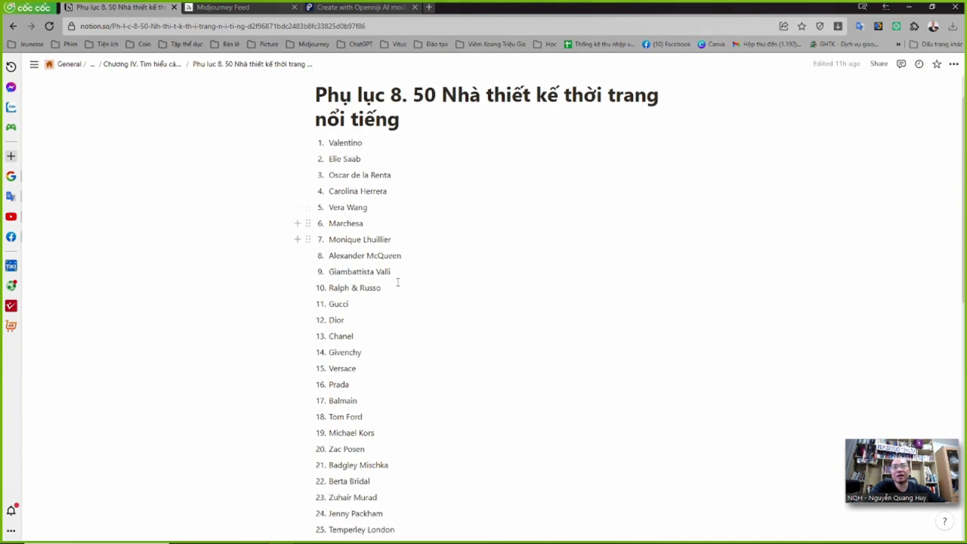
{"action": "scroll", "coordinate": [455, 325], "scroll_direction": "down", "scroll_amount": 2}
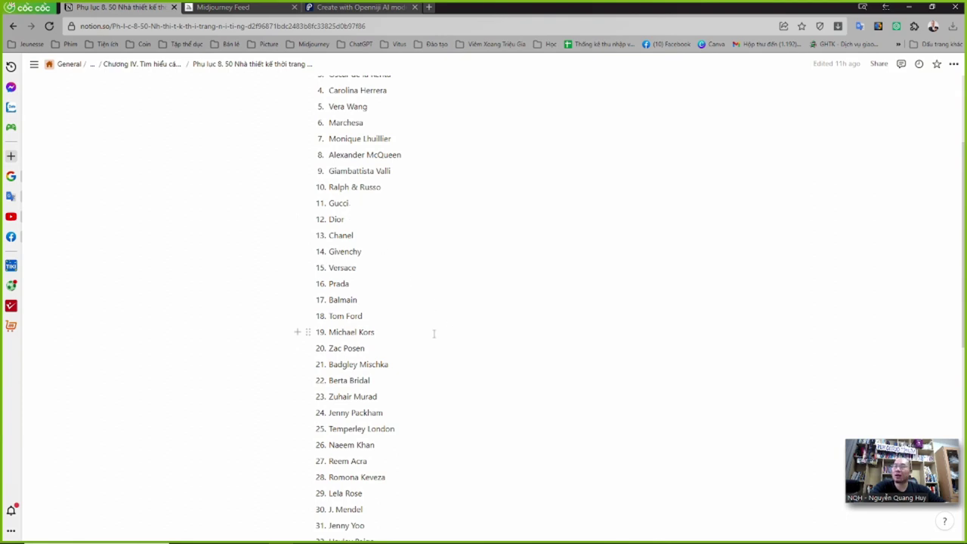
{"action": "scroll", "coordinate": [434, 363], "scroll_direction": "down", "scroll_amount": 4}
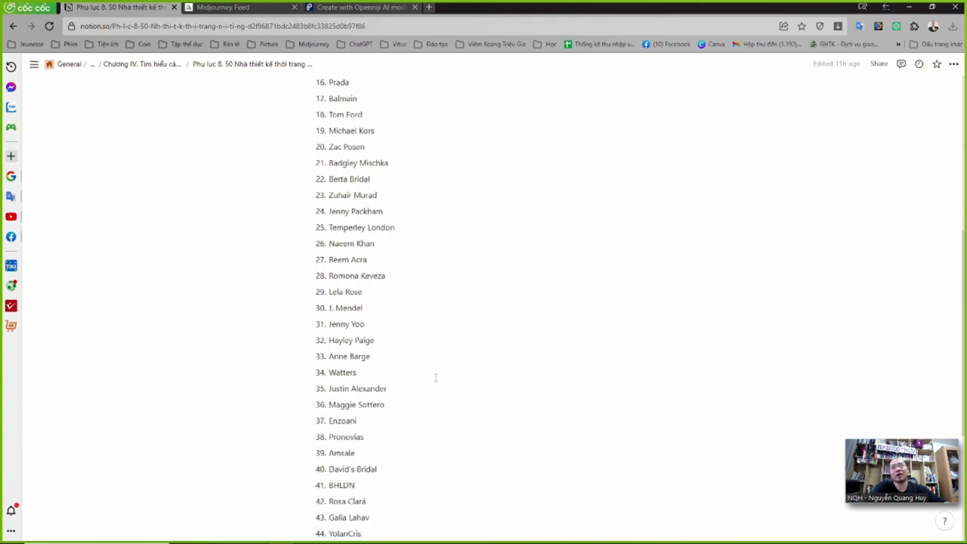
{"action": "scroll", "coordinate": [435, 376], "scroll_direction": "up", "scroll_amount": 2}
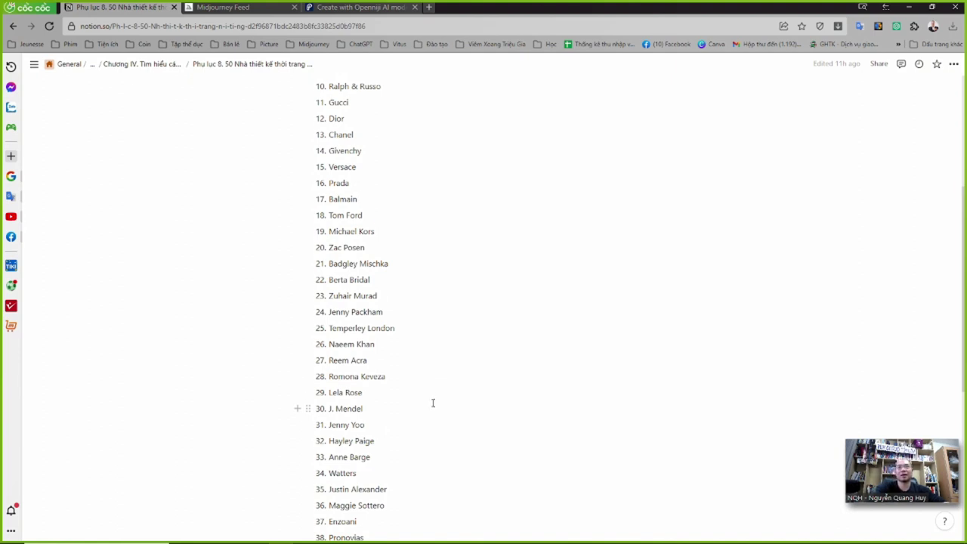
{"action": "scroll", "coordinate": [433, 402], "scroll_direction": "down", "scroll_amount": 3}
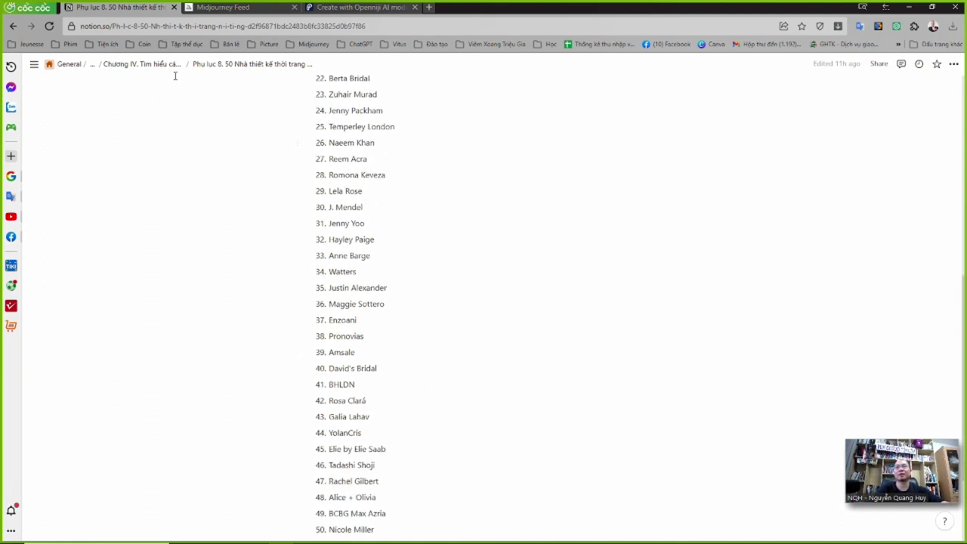
- Open Phụ lục 9 from the Chương IV page and look through its first collection of 30 apocalypse-themed film and book prompts
{"action": "left_click", "coordinate": [147, 65]}
{"action": "scroll", "coordinate": [418, 331], "scroll_direction": "down", "scroll_amount": 2}
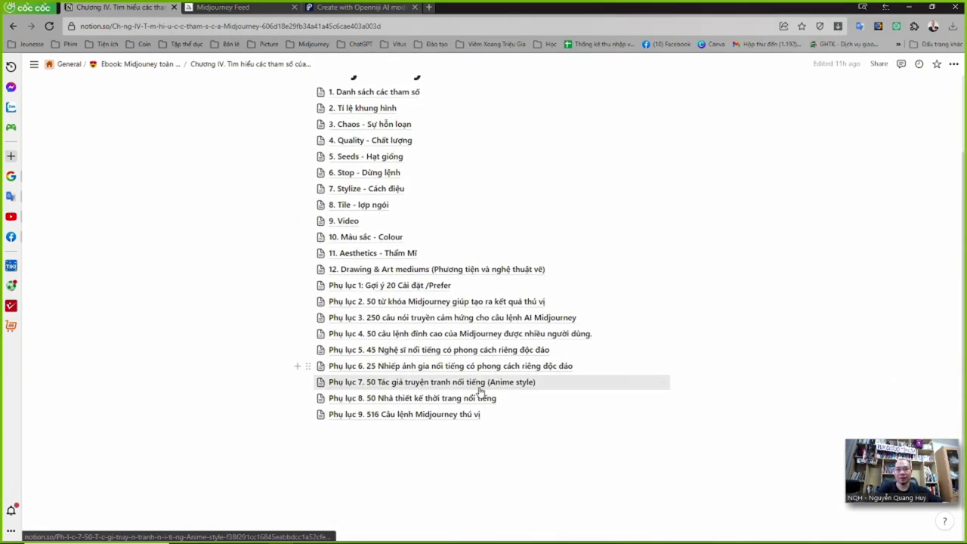
{"action": "left_click", "coordinate": [396, 418]}
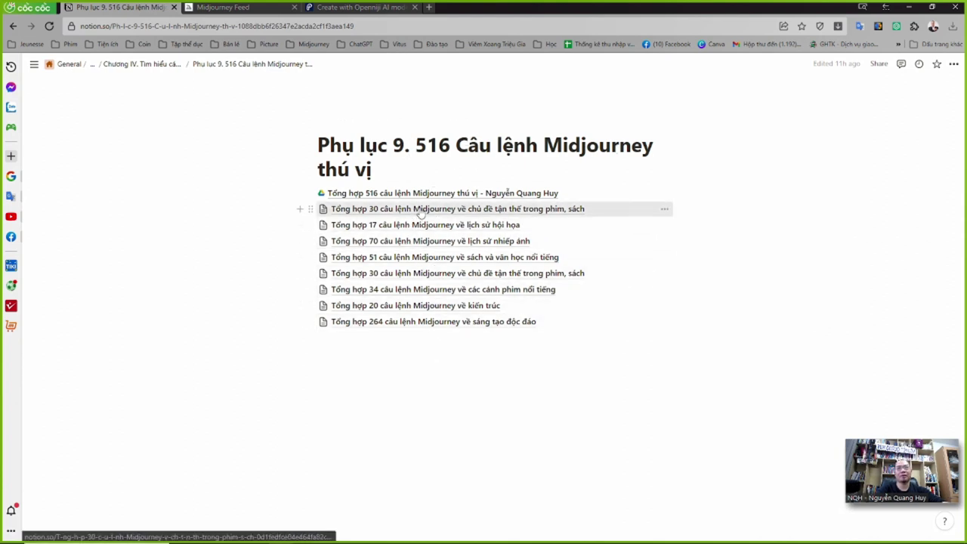
{"action": "left_click", "coordinate": [420, 210]}
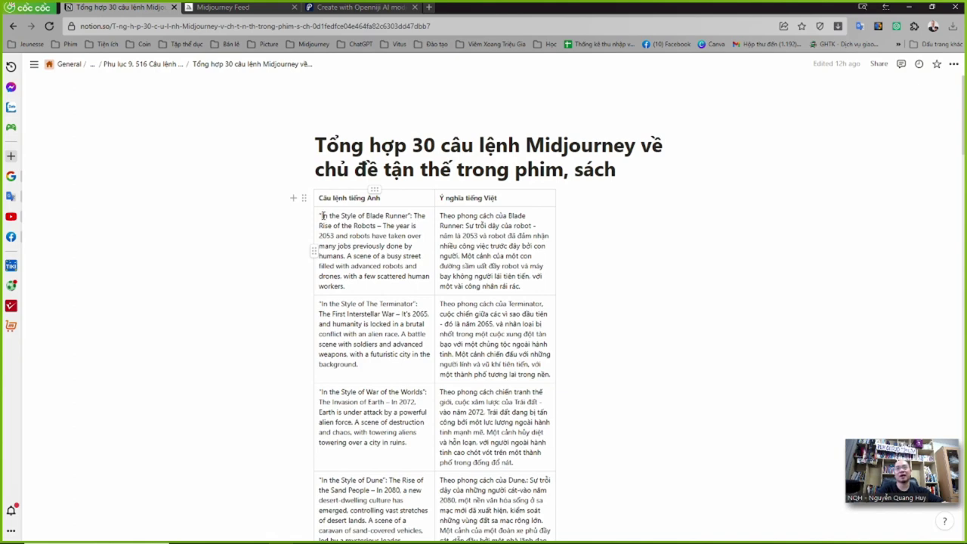
{"action": "scroll", "coordinate": [323, 217], "scroll_direction": "down", "scroll_amount": 4}
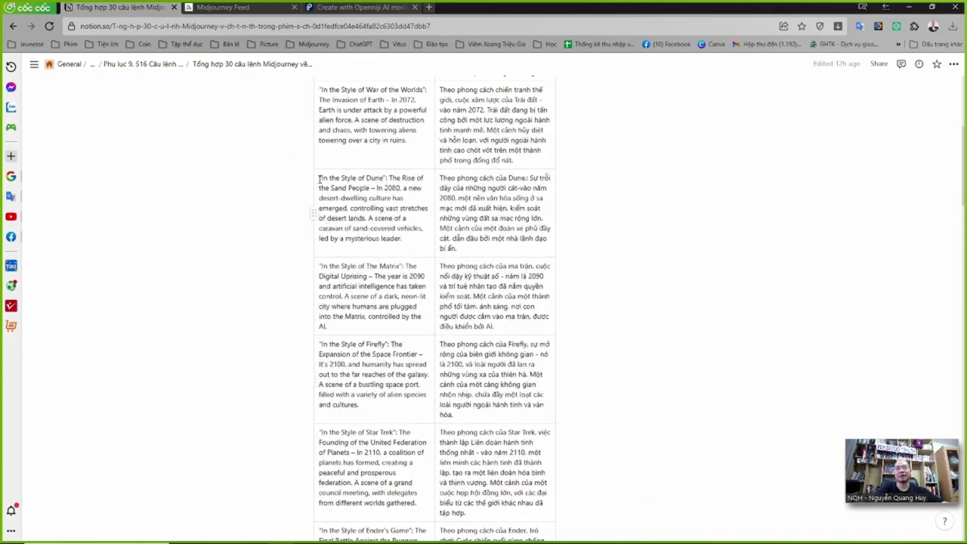
- Open Phụ lục 9's collection of 20 architecture prompts and copy the English prompt for the eccentric, whimsical Antoni Gaudi treehouse
{"action": "left_click", "coordinate": [161, 65]}
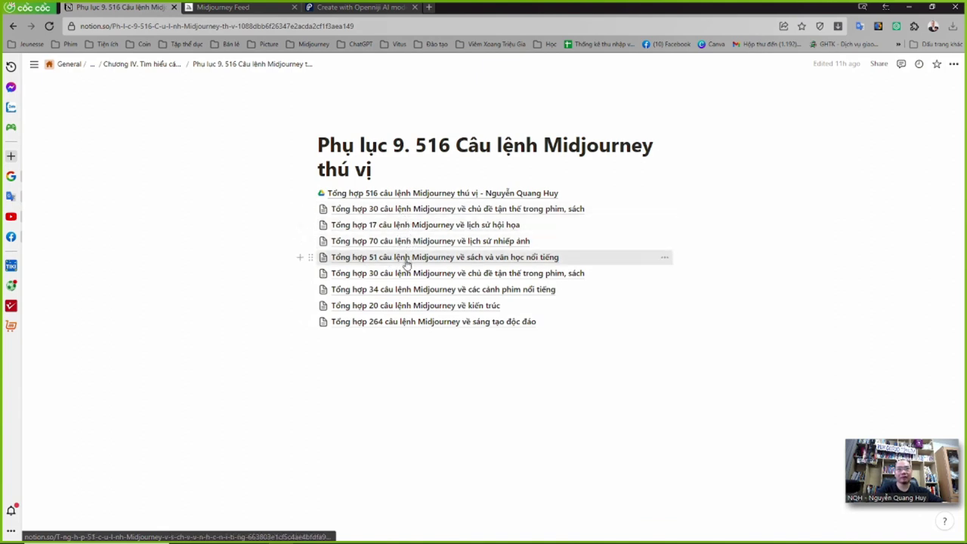
{"action": "left_click", "coordinate": [397, 306]}
{"action": "scroll", "coordinate": [355, 287], "scroll_direction": "down", "scroll_amount": 3}
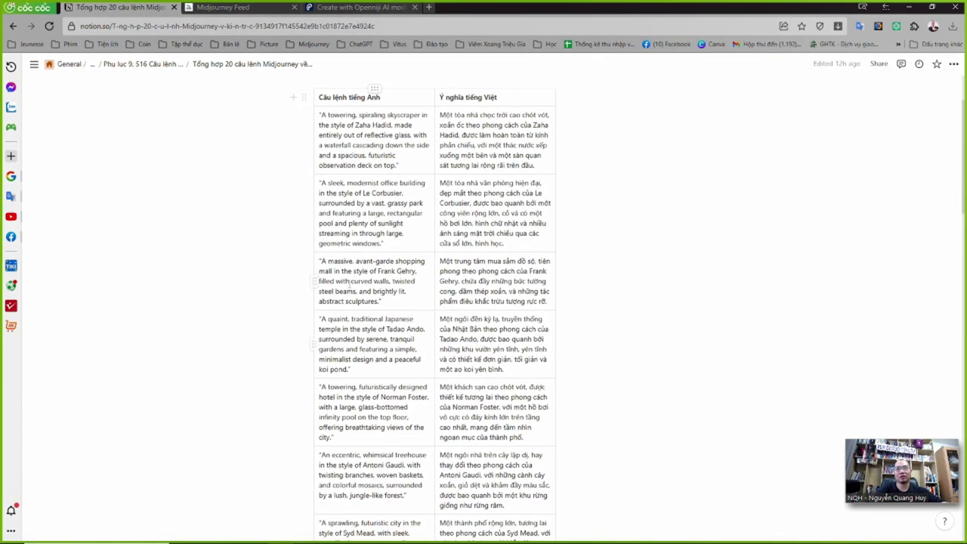
{"action": "double_click", "coordinate": [321, 182]}
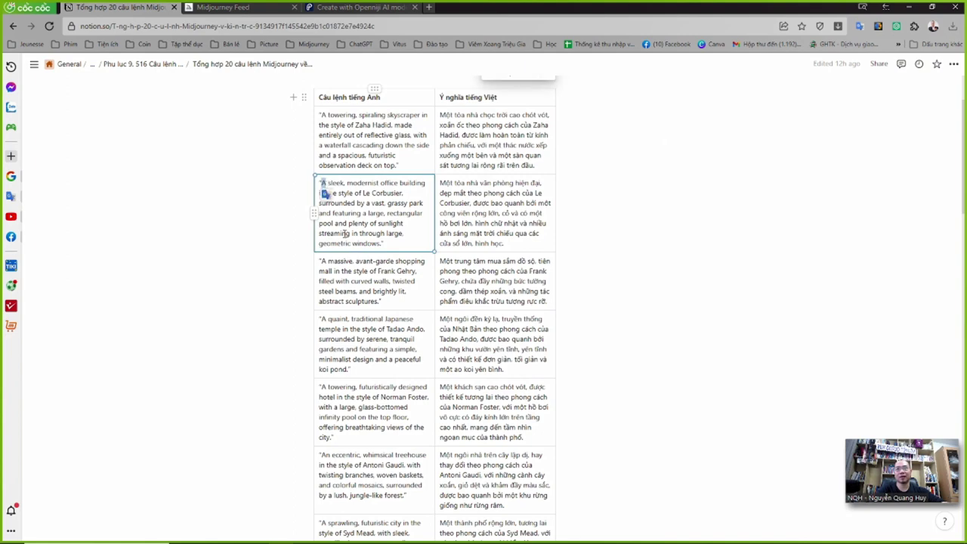
{"action": "scroll", "coordinate": [324, 185], "scroll_direction": "down", "scroll_amount": 3}
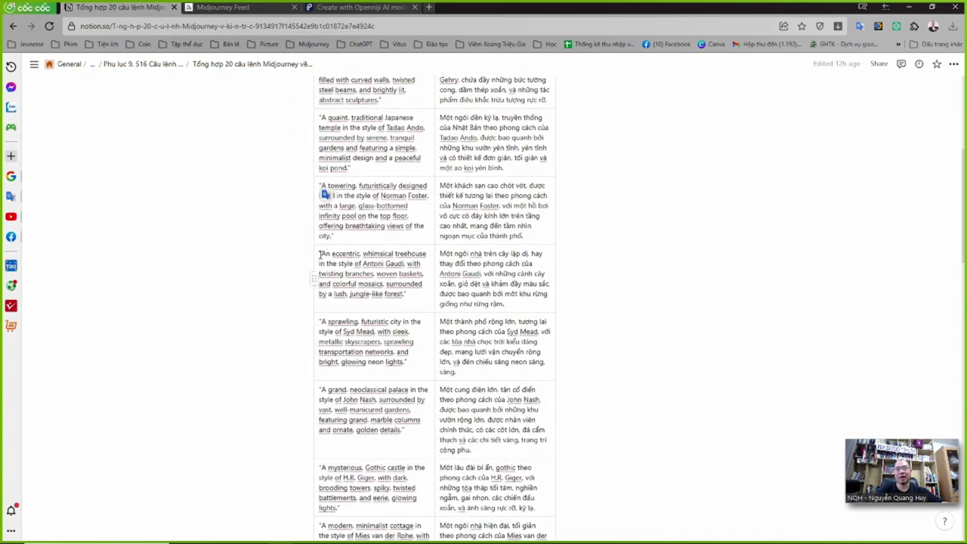
{"action": "left_click_drag", "start_coordinate": [320, 255], "coordinate": [409, 294]}
{"action": "key", "text": "ctrl+c"}
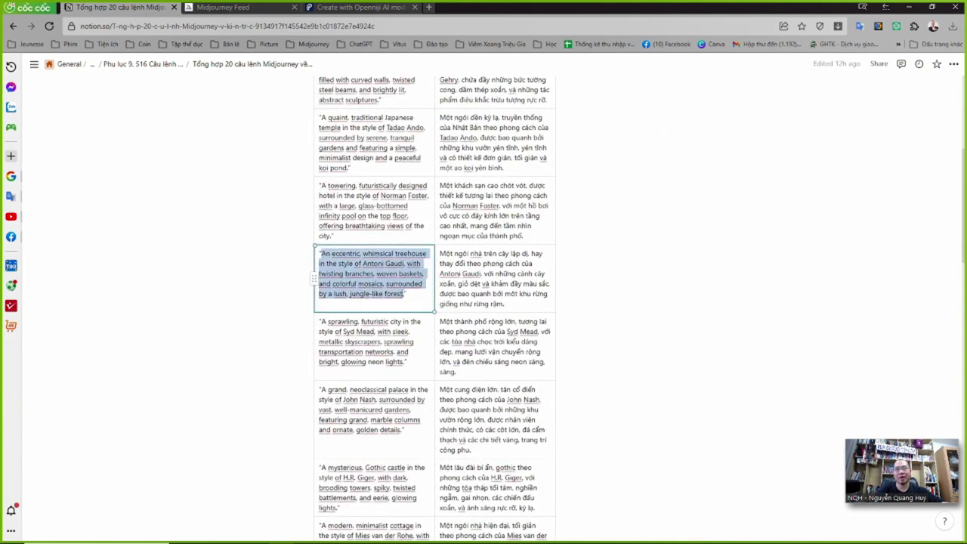
- Switch to Discord and submit the copied Antoni Gaudi treehouse prompt with the /imagine command
{"action": "key", "text": "alt+Tab"}
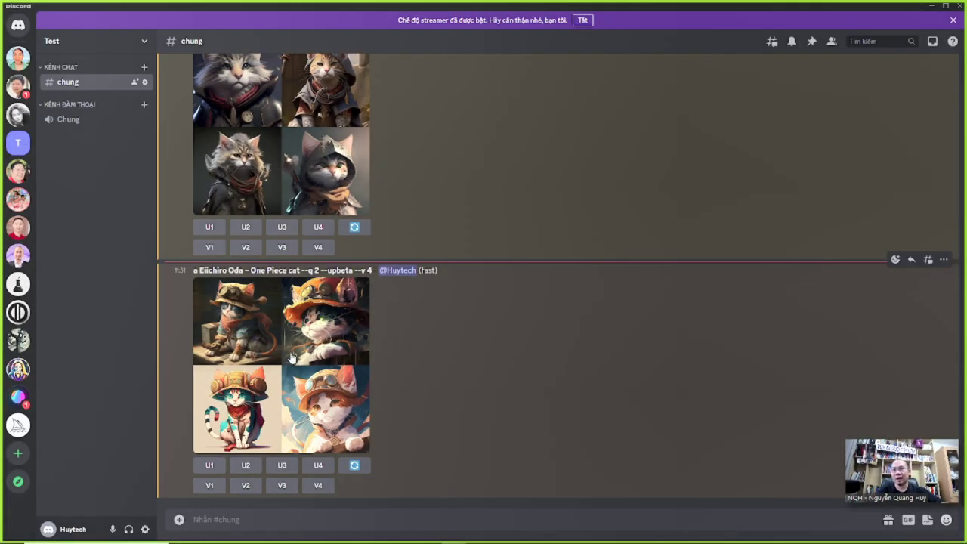
{"action": "type", "text": "/im"}
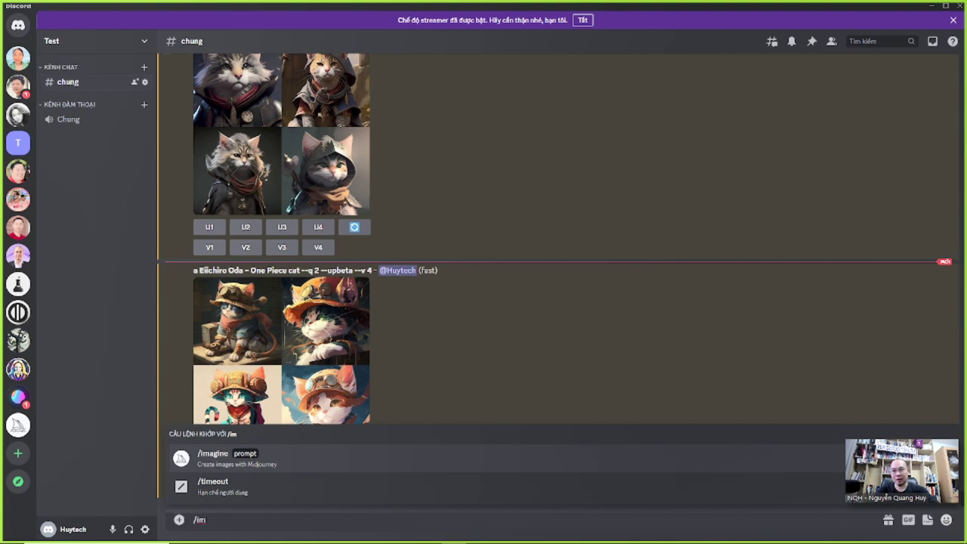
{"action": "key", "text": "Tab"}
{"action": "key", "text": "ctrl+v"}
{"action": "key", "text": "Return"}
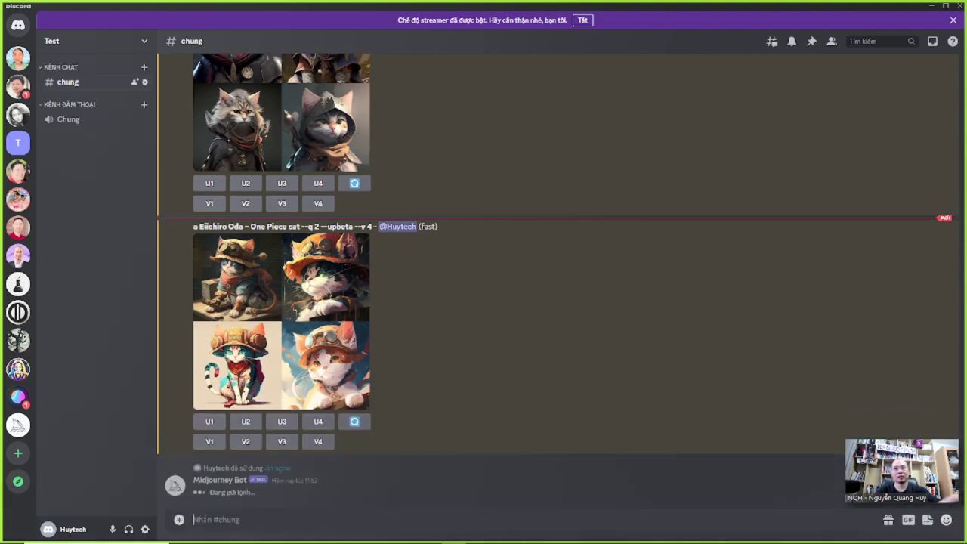
- View the Eiichiro Oda – One Piece cat image grid enlarged while the treehouse renders, and close it
{"action": "left_click", "coordinate": [227, 239]}
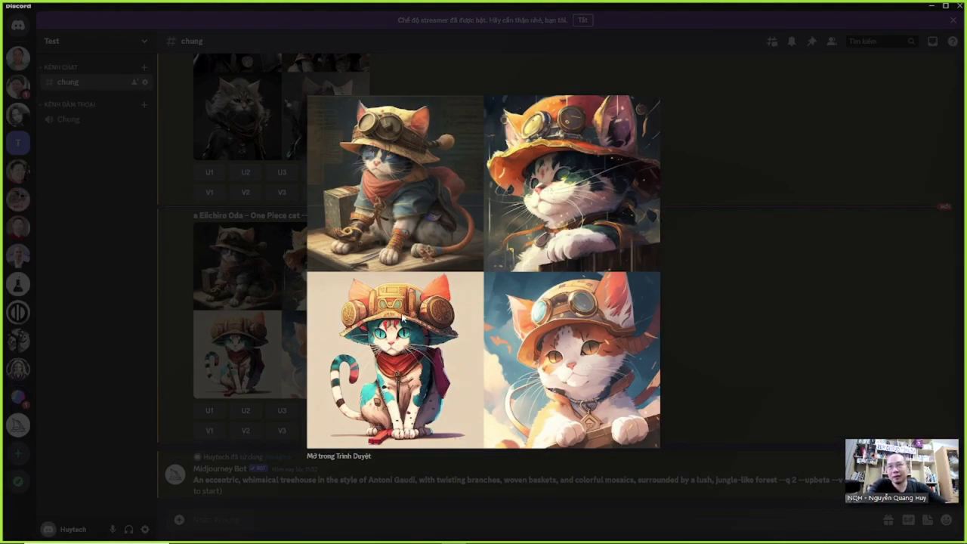
{"action": "left_click", "coordinate": [696, 272]}
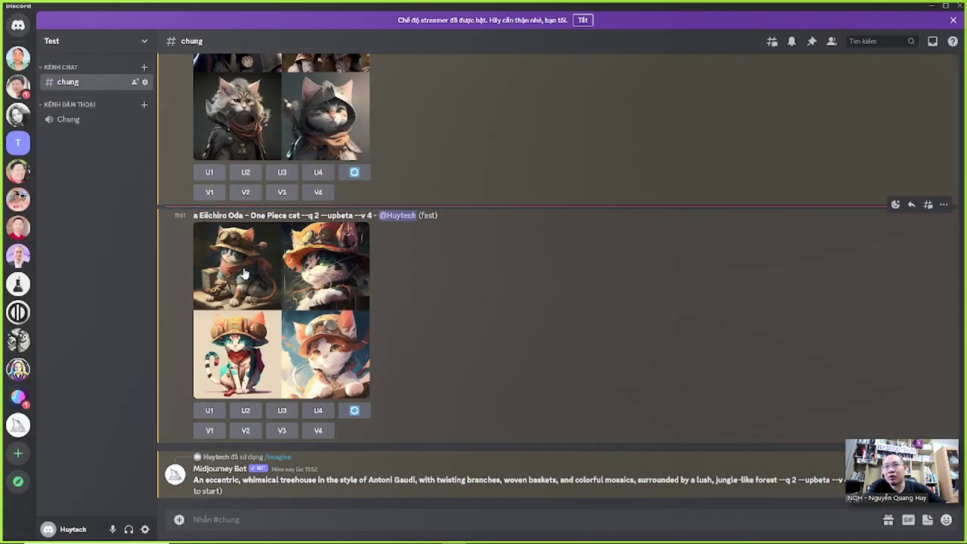
{"action": "left_click", "coordinate": [241, 306]}
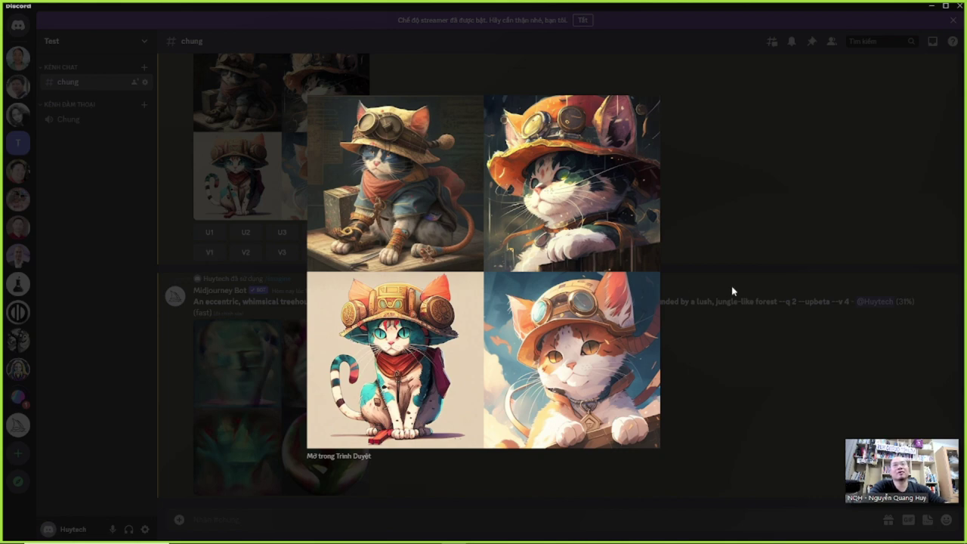
{"action": "left_click", "coordinate": [743, 310]}
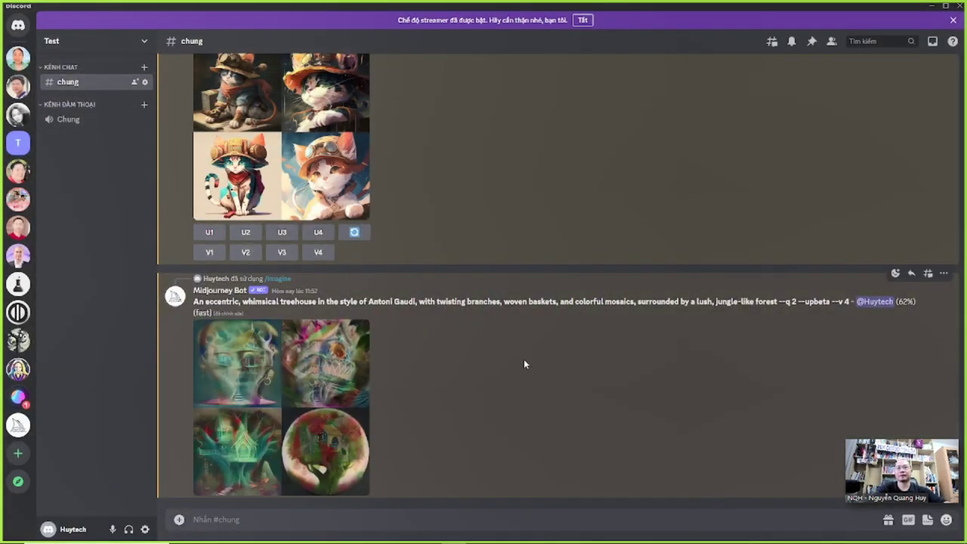
- Switch back to Notion and copy the English prompt for the massive, avant-garde Frank Gehry shopping mall
{"action": "key", "text": "alt+Tab"}
{"action": "scroll", "coordinate": [330, 341], "scroll_direction": "up", "scroll_amount": 3}
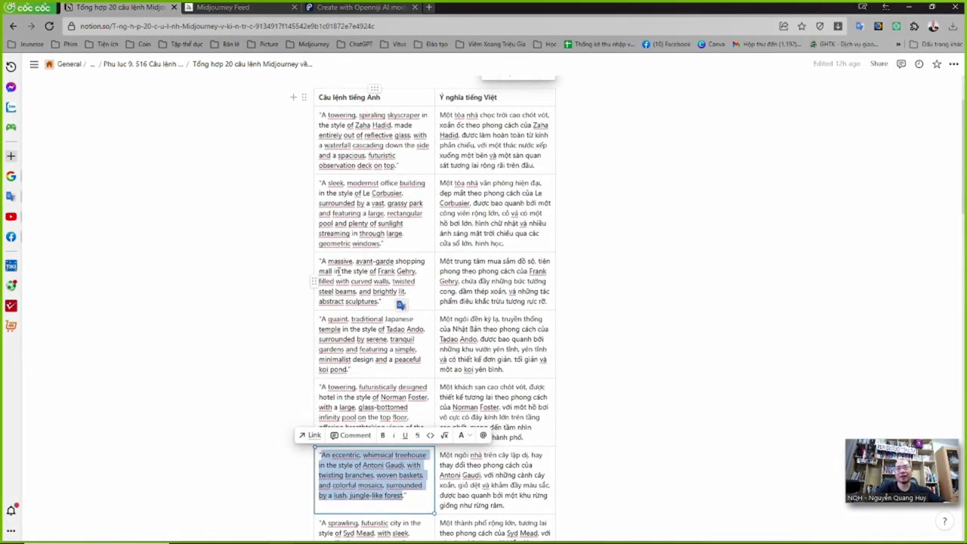
{"action": "left_click", "coordinate": [338, 270]}
{"action": "mouse_move", "coordinate": [322, 262]}
{"action": "left_mouse_down"}
{"action": "mouse_move", "coordinate": [378, 302]}
{"action": "mouse_move", "coordinate": [375, 312]}
{"action": "left_mouse_up"}
{"action": "key", "text": "ctrl+c"}
- Return to Discord and submit the copied Frank Gehry shopping mall prompt with the /imagine command
{"action": "key", "text": "alt+Tab"}
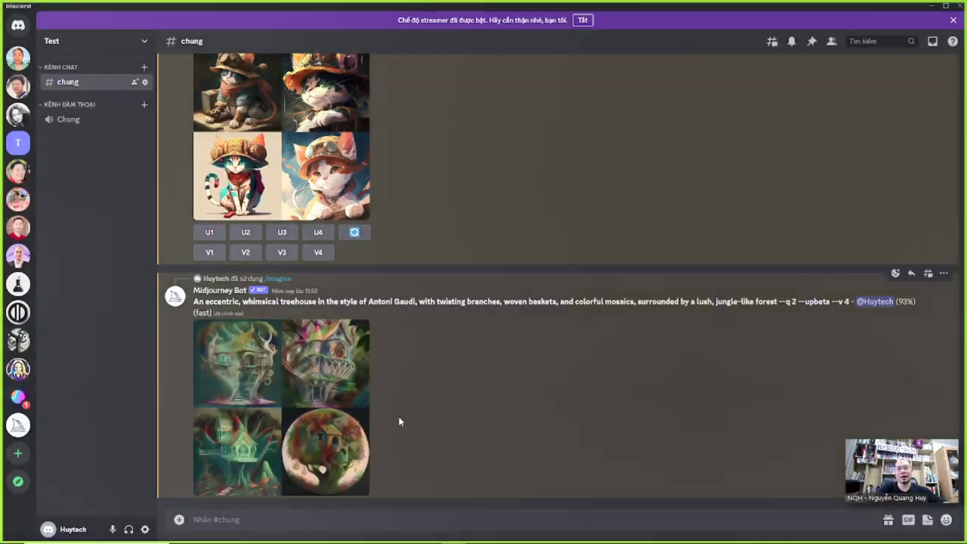
{"action": "type", "text": "/im"}
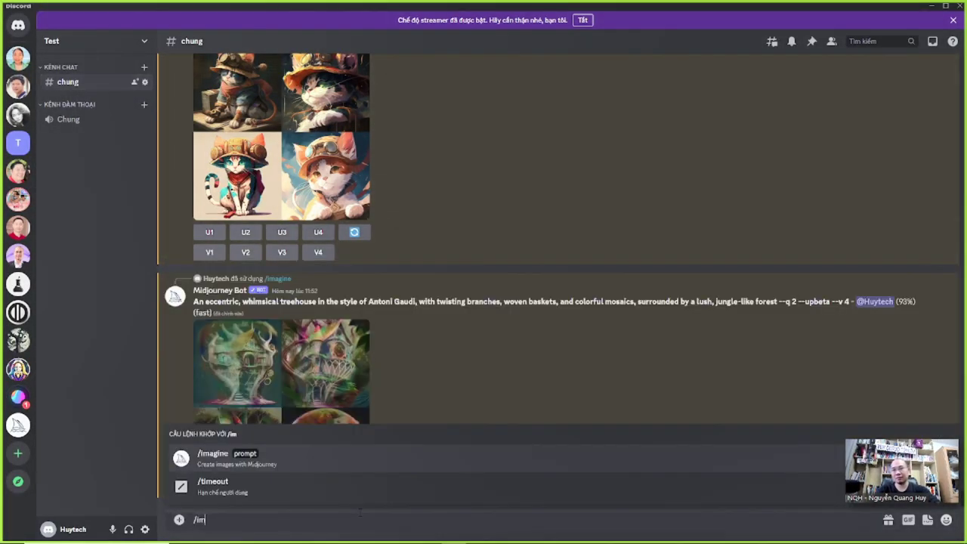
{"action": "key", "text": "Tab"}
{"action": "key", "text": "ctrl+v"}
{"action": "key", "text": "Return"}
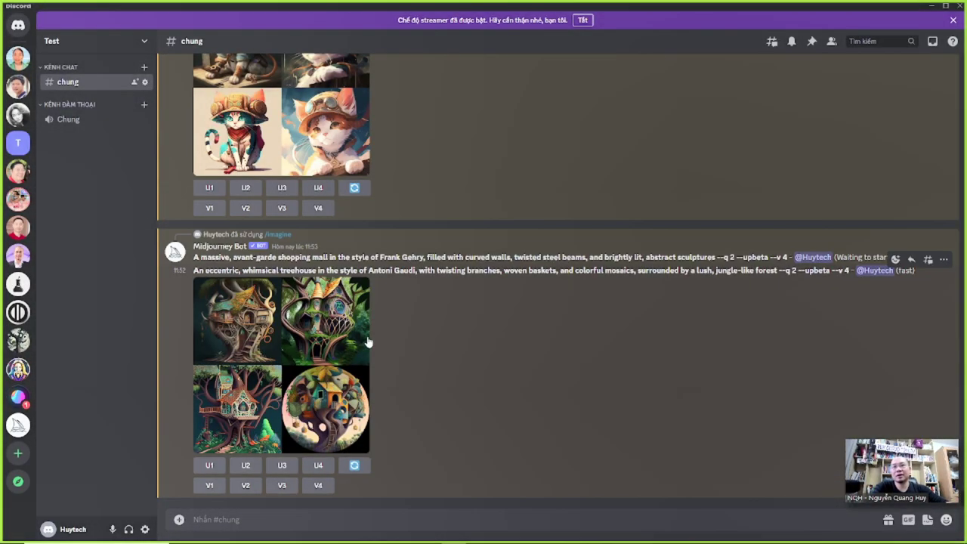
- View the finished Antoni Gaudi treehouse image grid enlarged and close it
{"action": "left_click", "coordinate": [294, 303]}
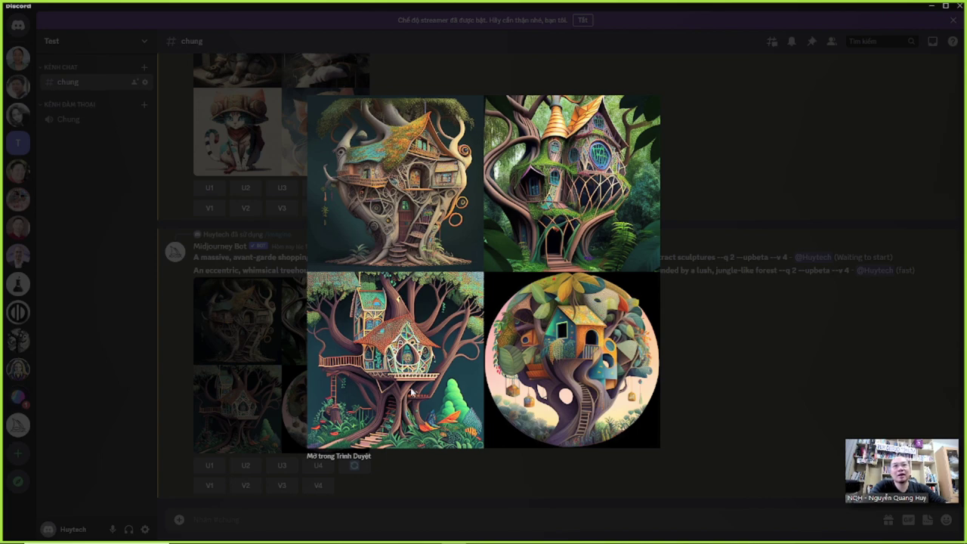
{"action": "left_click", "coordinate": [739, 319]}
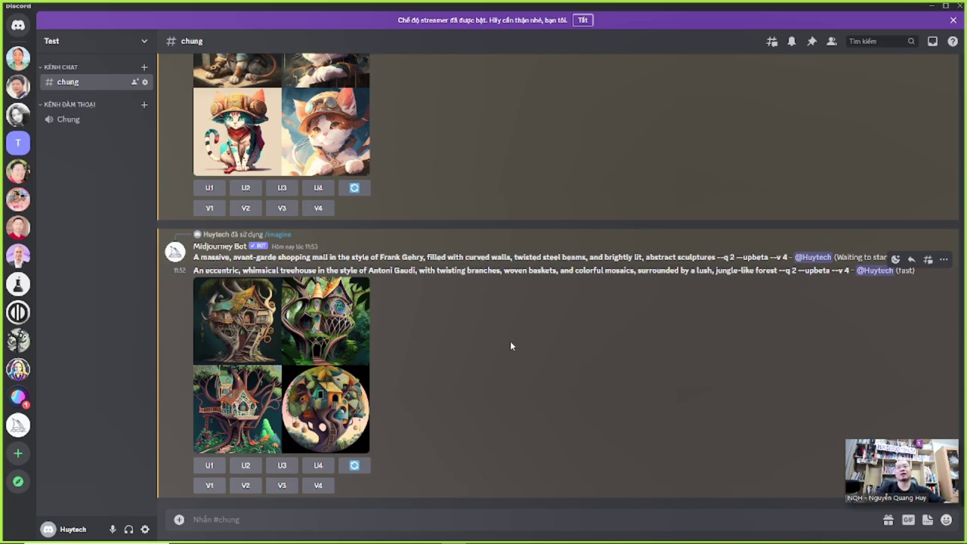
- Go back to the Notion architecture prompts and copy the one for the modern, minimalist Mies van der Rohe cottage
{"action": "key", "text": "alt+Tab"}
{"action": "left_click", "coordinate": [381, 370]}
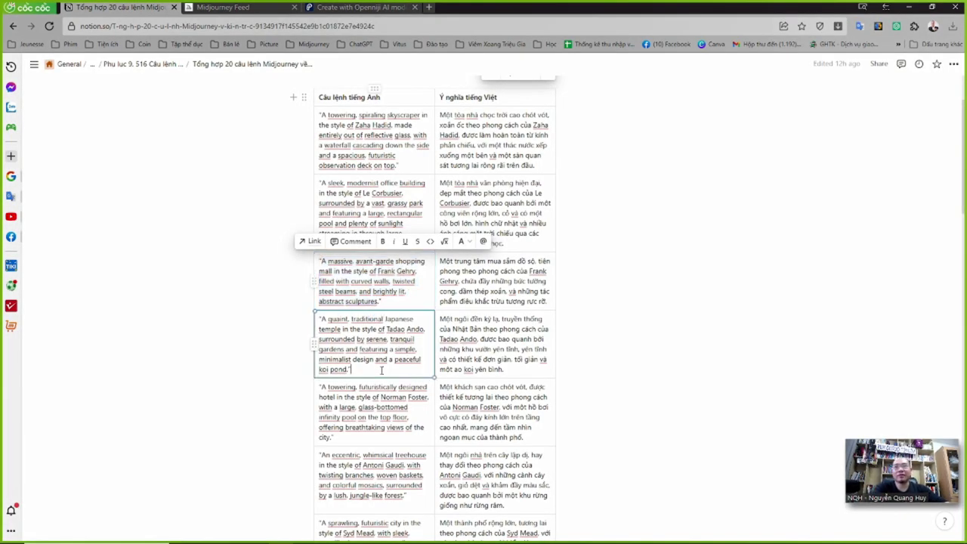
{"action": "scroll", "coordinate": [381, 371], "scroll_direction": "down", "scroll_amount": 5}
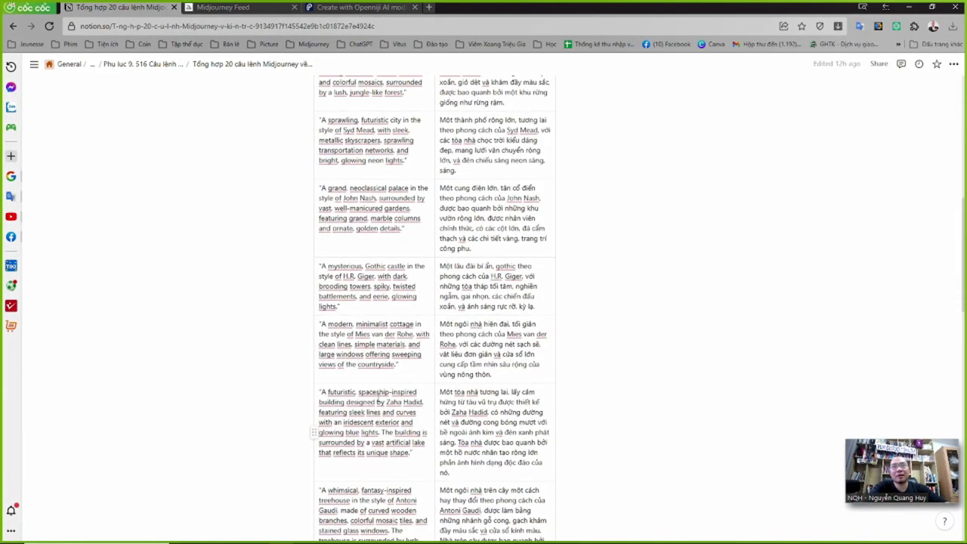
{"action": "scroll", "coordinate": [380, 402], "scroll_direction": "down", "scroll_amount": 1}
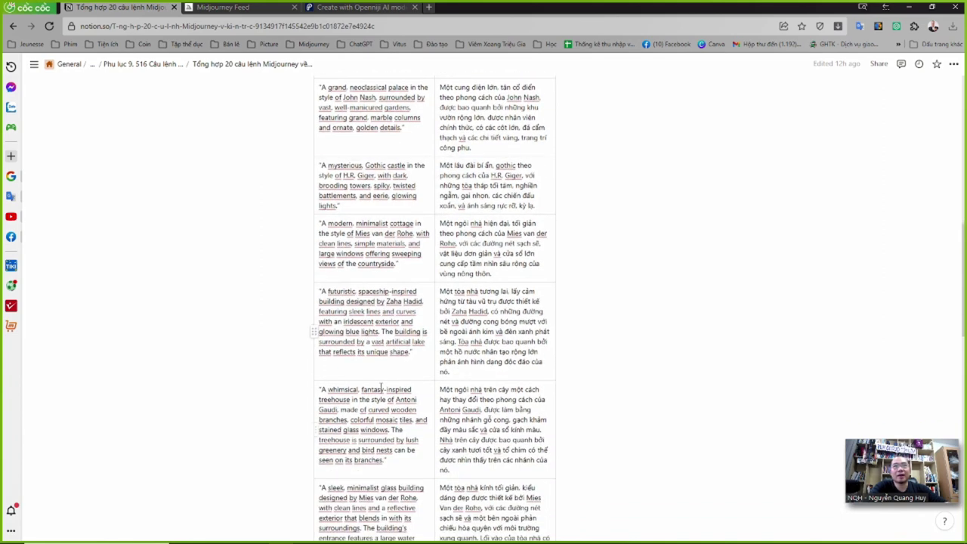
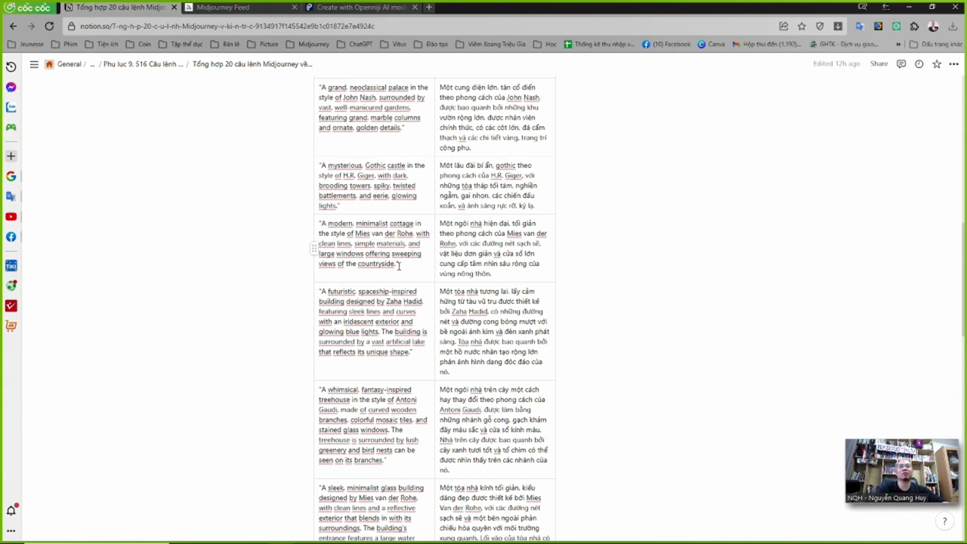
{"action": "left_click_drag", "start_coordinate": [395, 263], "coordinate": [321, 211]}
{"action": "key", "text": "ctrl+c"}
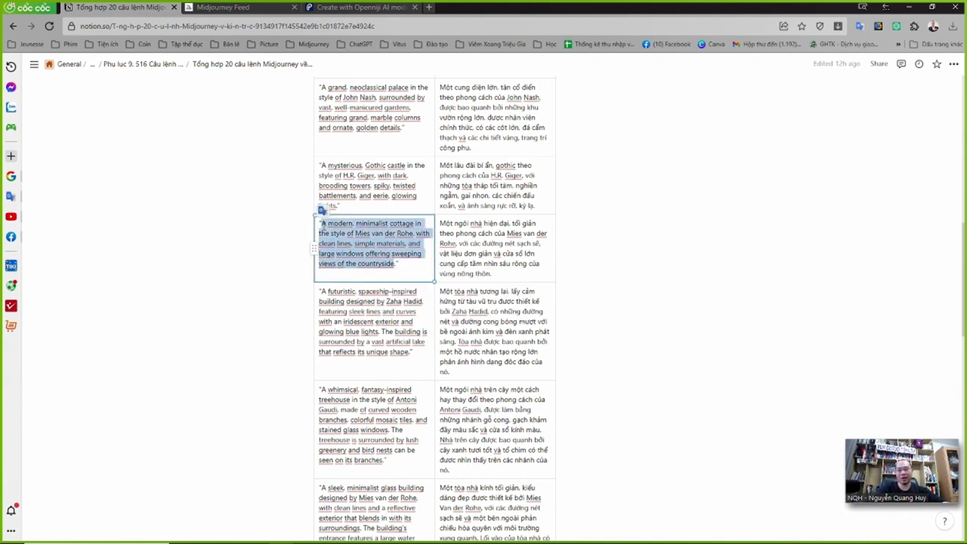
- Switch to Discord and submit the copied Mies van der Rohe cottage prompt with the /imagine command
{"action": "key", "text": "alt+Tab"}
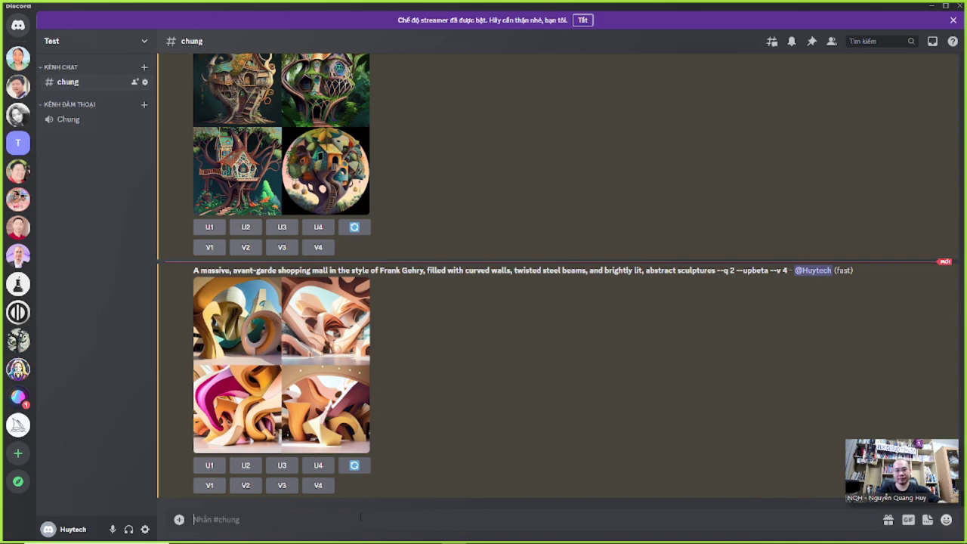
{"action": "type", "text": "/im"}
{"action": "key", "text": "Tab"}
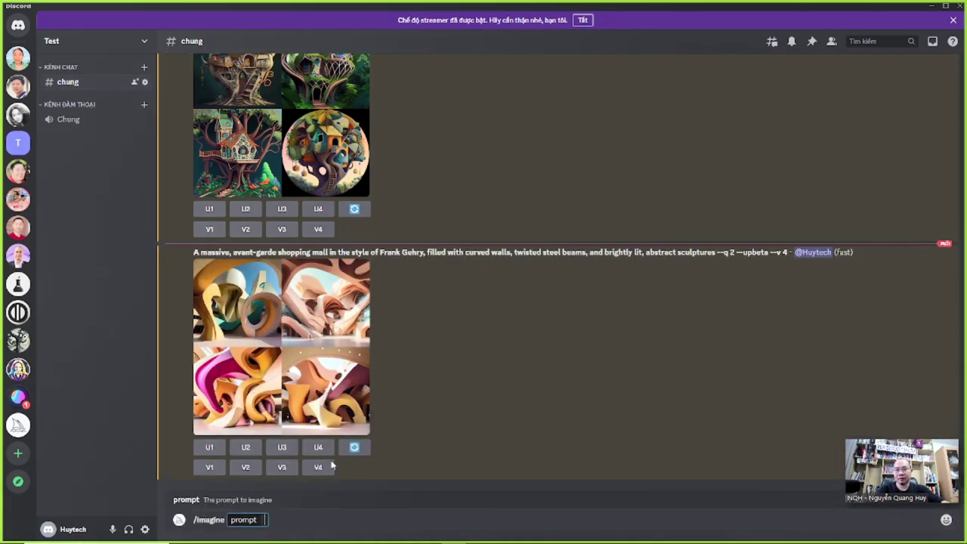
{"action": "key", "text": "ctrl+v"}
{"action": "key", "text": "Return"}
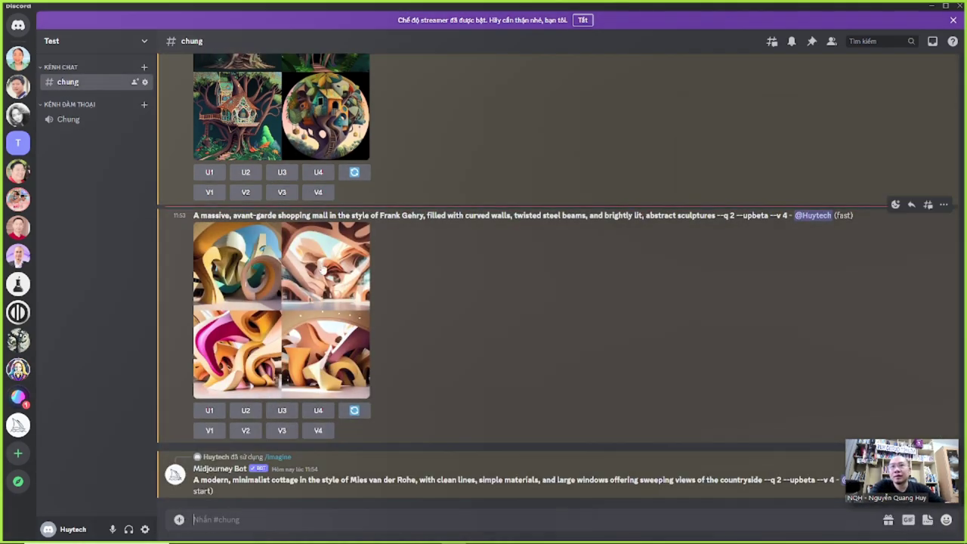
- View the finished Frank Gehry shopping mall image grid enlarged and close it
{"action": "left_click", "coordinate": [314, 297]}
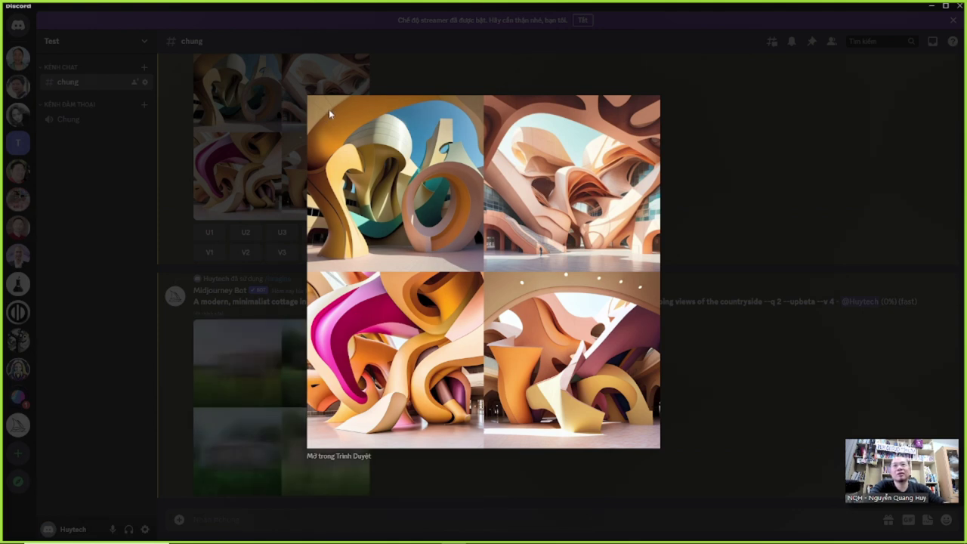
{"action": "left_click", "coordinate": [703, 352]}
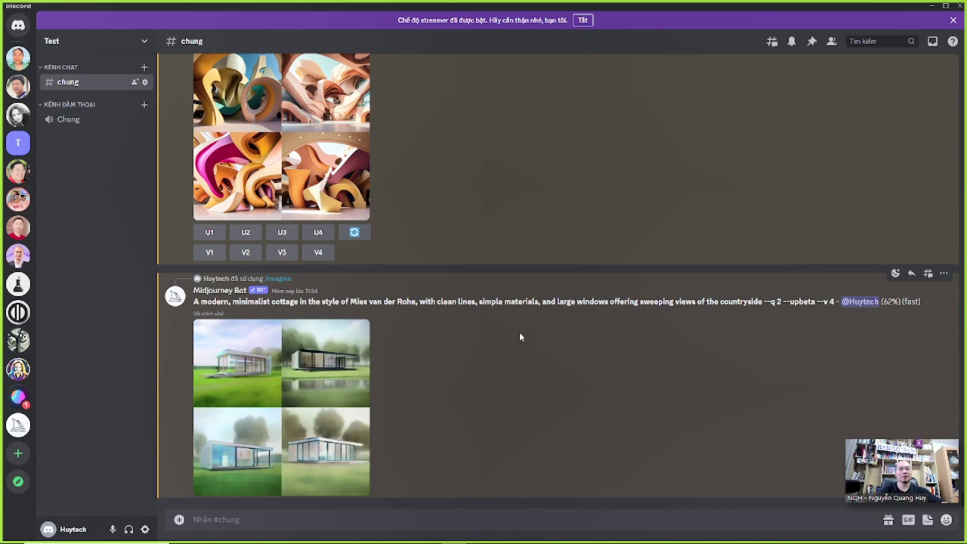
- Highlight the style and window phrases in the Mies van der Rohe cottage prompt, and view its finished image grid enlarged
{"action": "left_click_drag", "start_coordinate": [533, 302], "coordinate": [745, 303]}
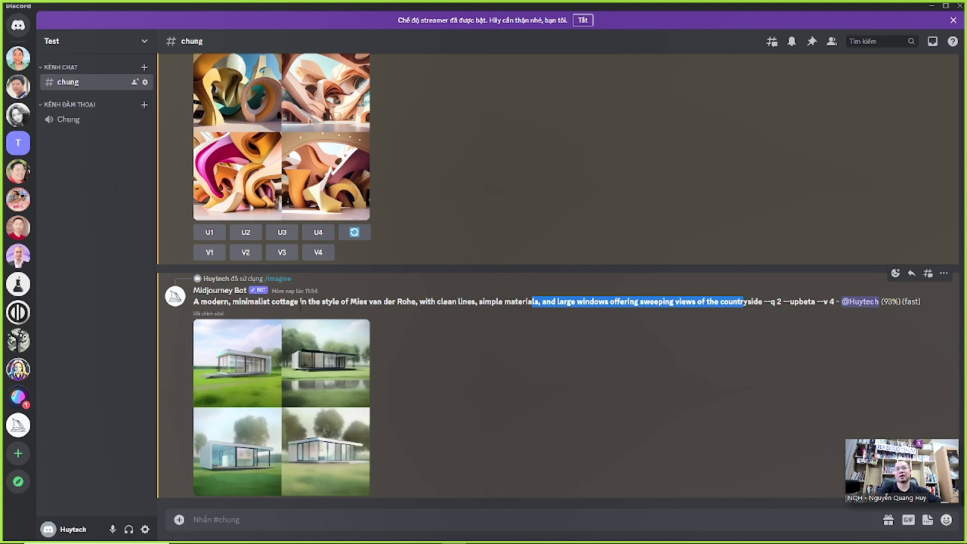
{"action": "left_click_drag", "start_coordinate": [307, 303], "coordinate": [475, 302]}
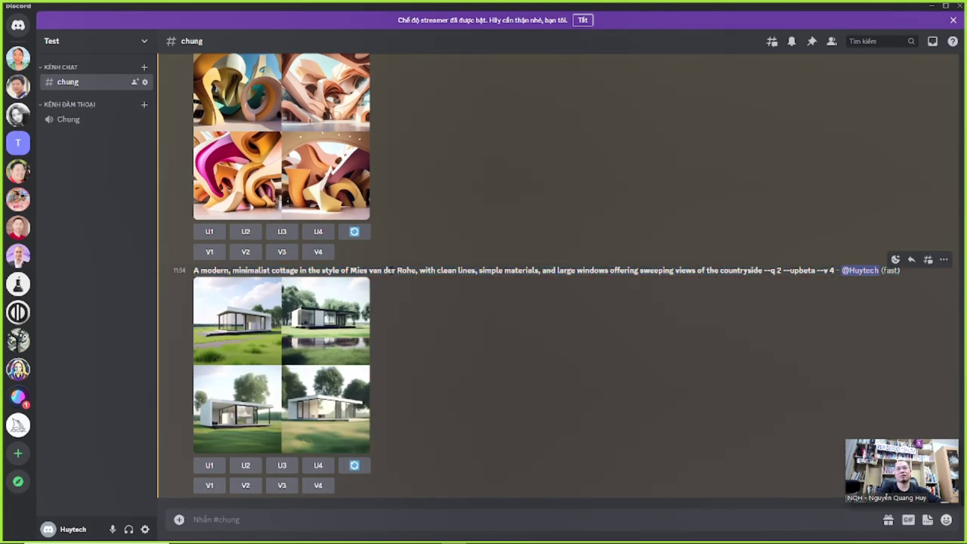
{"action": "left_click_drag", "start_coordinate": [347, 269], "coordinate": [478, 270]}
{"action": "left_click", "coordinate": [485, 274]}
{"action": "left_click_drag", "start_coordinate": [410, 270], "coordinate": [508, 276]}
{"action": "left_click", "coordinate": [263, 347]}
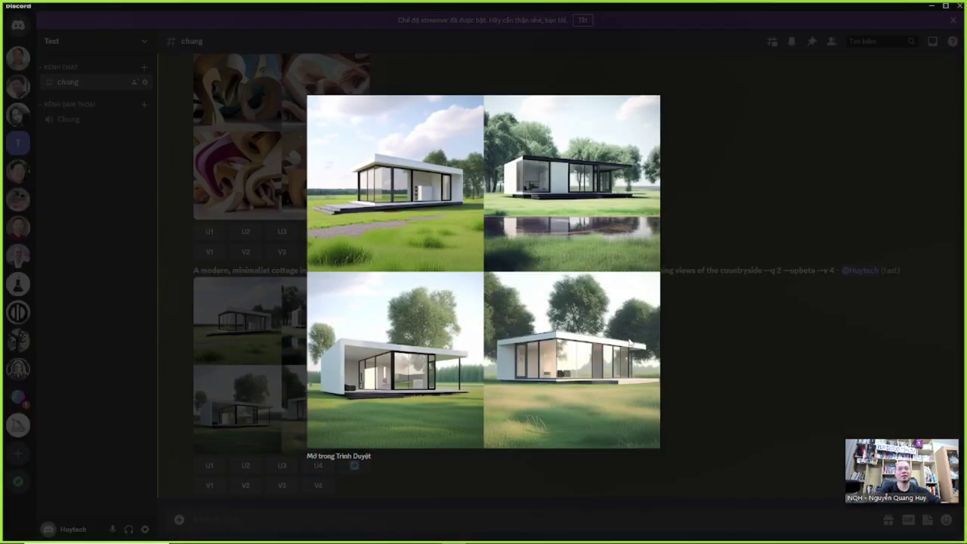
{"action": "left_click", "coordinate": [684, 368]}
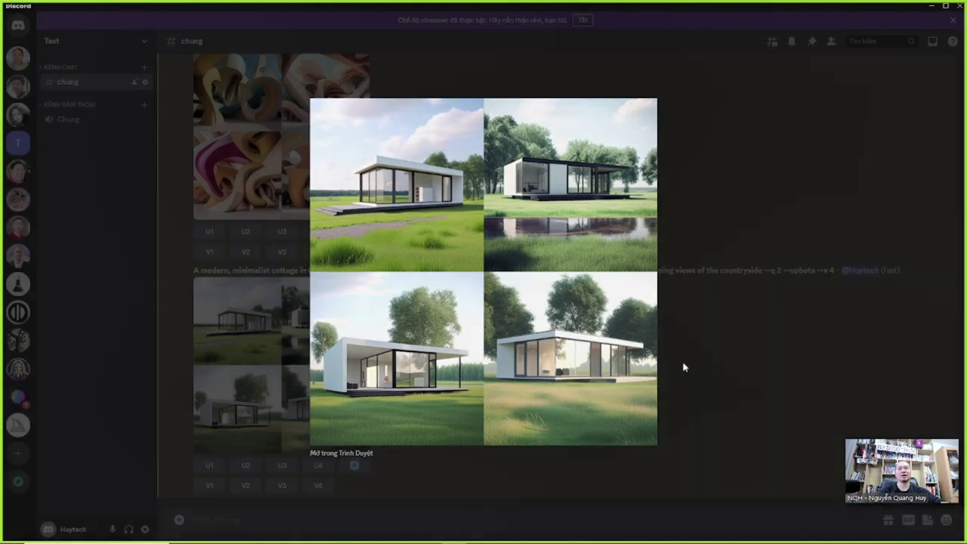
- Switch back to Notion and open Phụ lục 9's collection of 264 uniquely creative Midjourney prompts
{"action": "key", "text": "alt+Tab"}
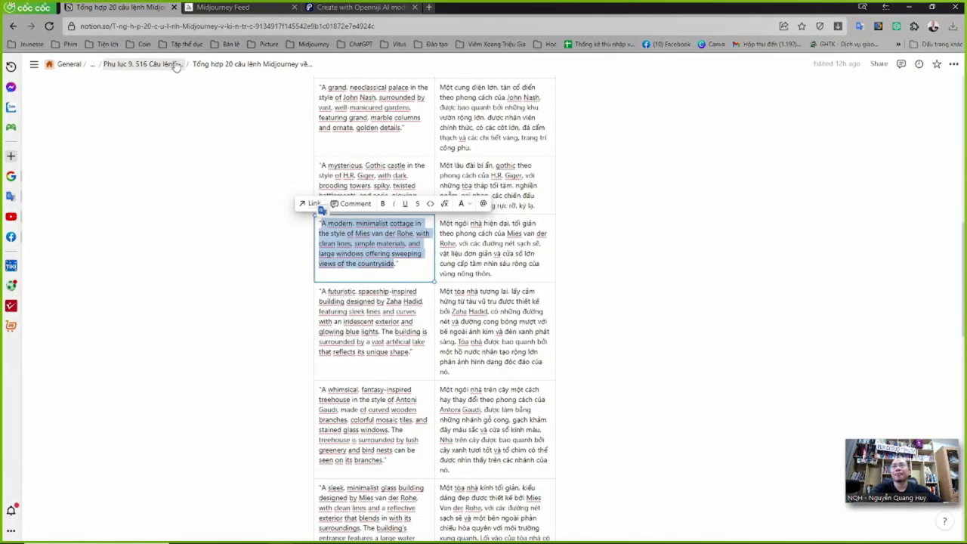
{"action": "left_click", "coordinate": [174, 65]}
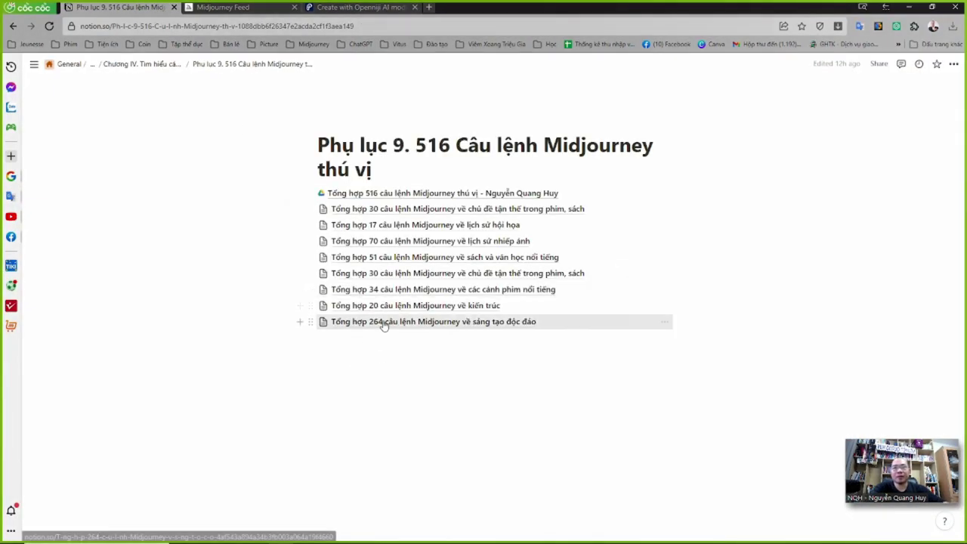
{"action": "left_click", "coordinate": [384, 322]}
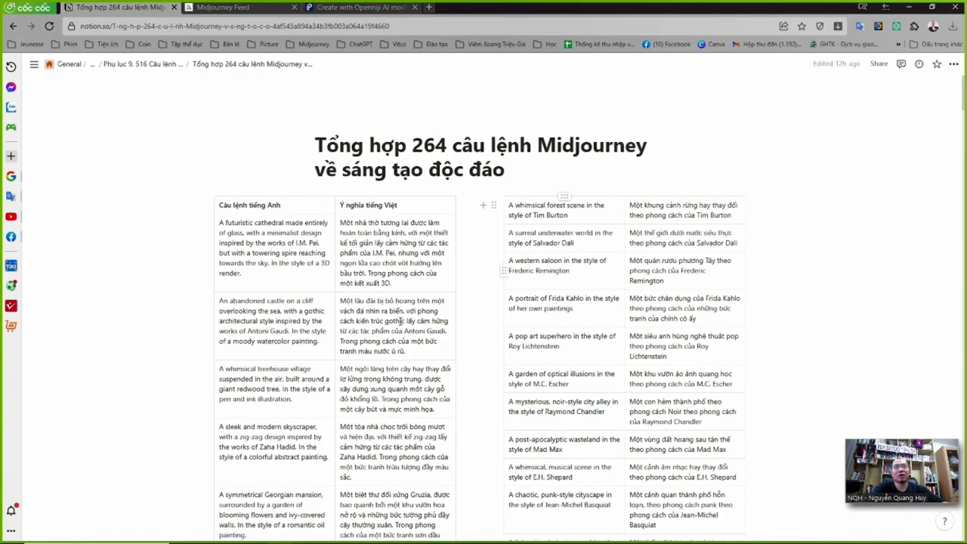
- Copy the prompt about a retro comic strip of Wonder Woman enjoying a hot dog on the Eiffel Tower
{"action": "scroll", "coordinate": [500, 371], "scroll_direction": "down", "scroll_amount": 6}
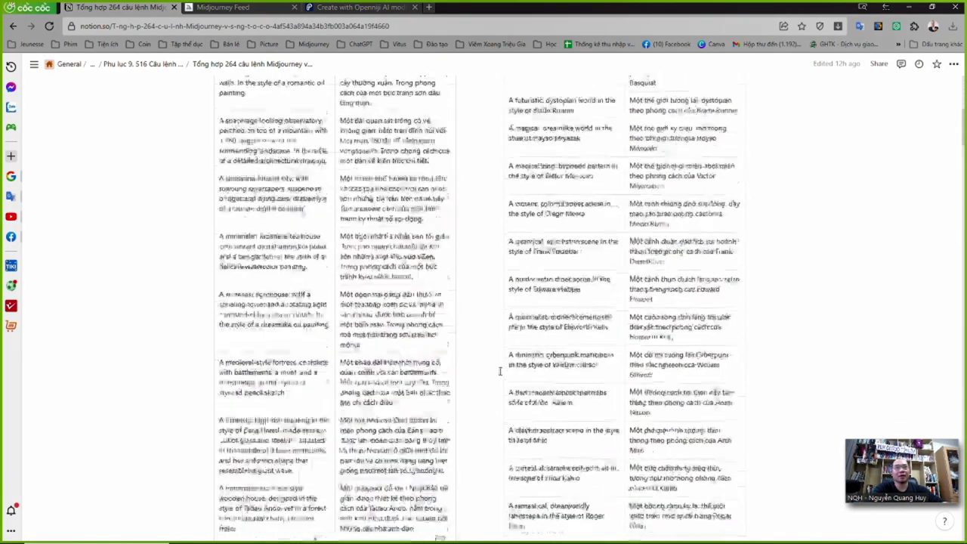
{"action": "scroll", "coordinate": [500, 371], "scroll_direction": "down", "scroll_amount": 10}
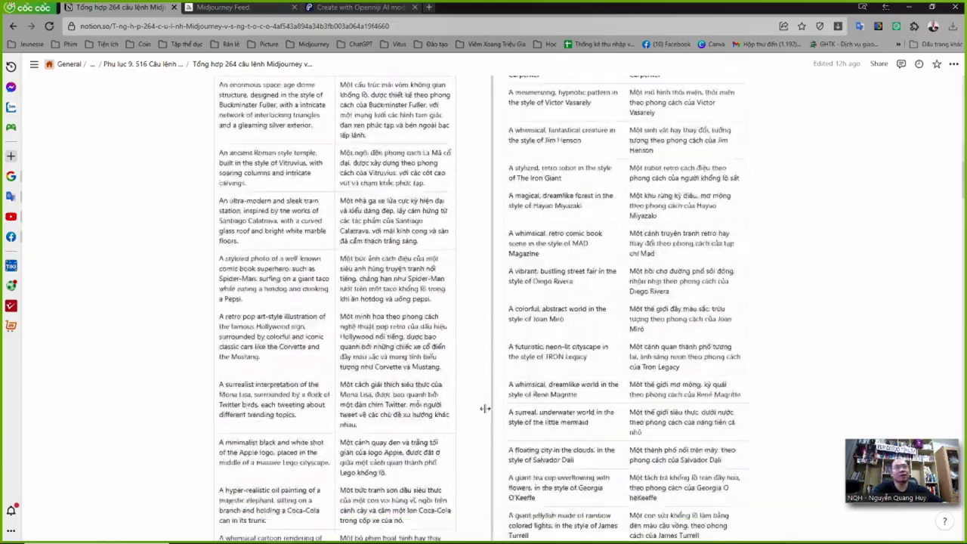
{"action": "scroll", "coordinate": [485, 408], "scroll_direction": "down", "scroll_amount": 10}
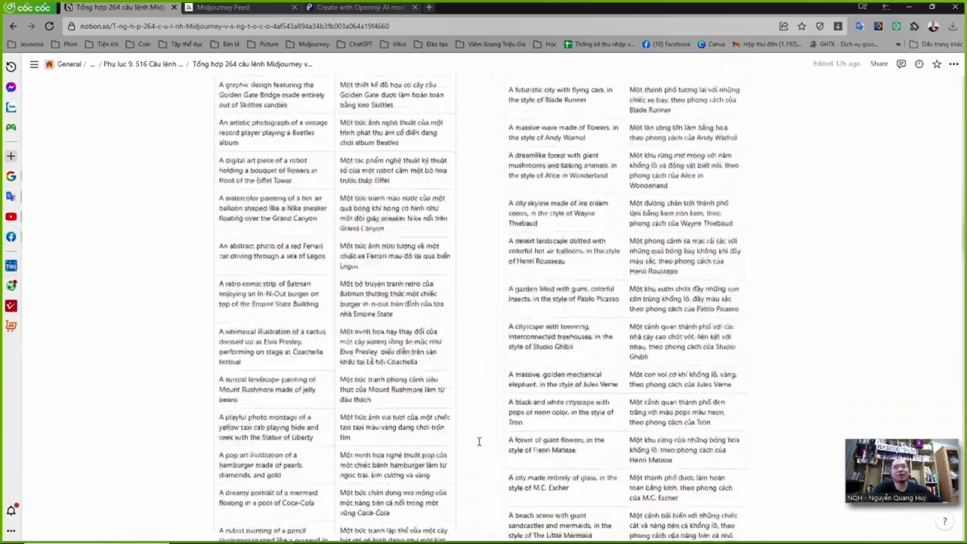
{"action": "scroll", "coordinate": [478, 441], "scroll_direction": "down", "scroll_amount": 10}
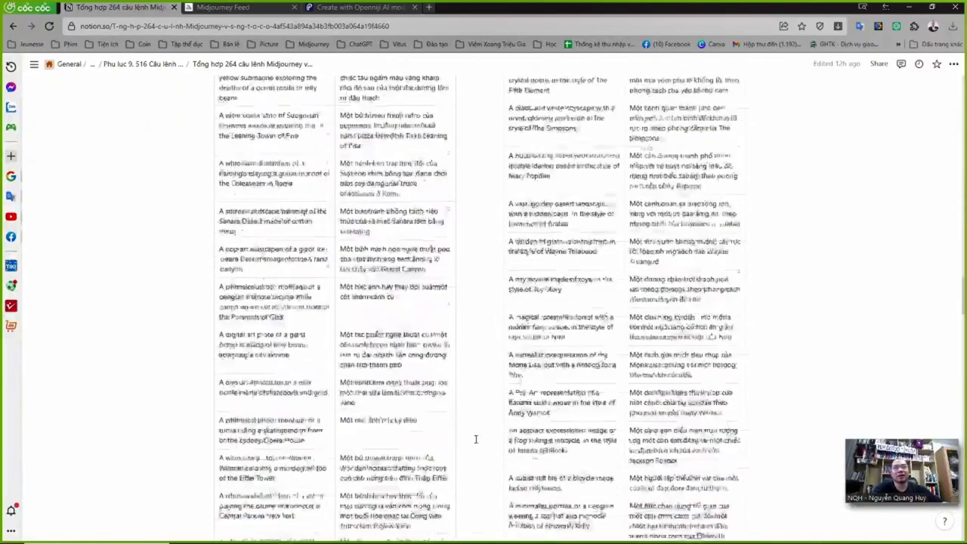
{"action": "scroll", "coordinate": [476, 439], "scroll_direction": "down", "scroll_amount": 5}
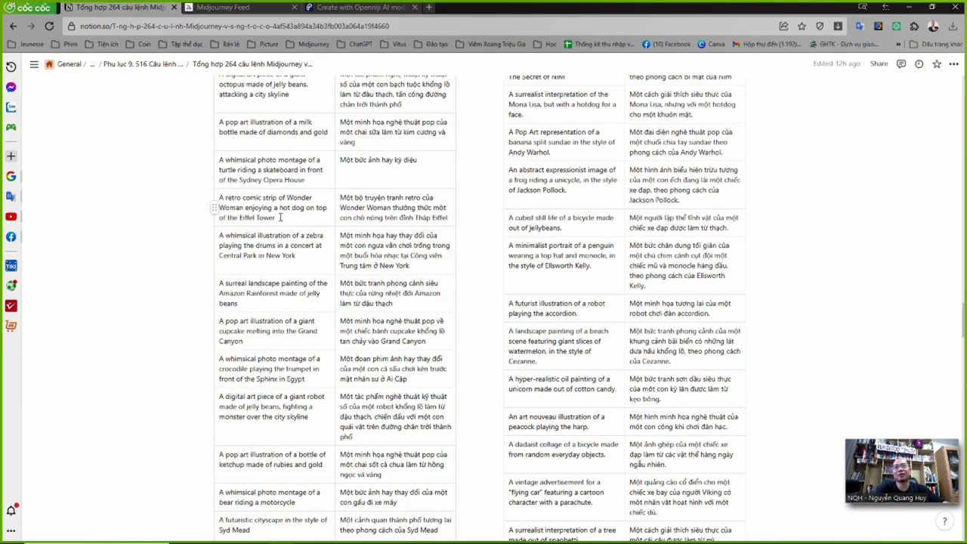
{"action": "left_click_drag", "start_coordinate": [280, 217], "coordinate": [219, 197]}
{"action": "key", "text": "ctrl+c"}
- Switch to Discord, submit the copied Wonder Woman prompt with the /imagine command, and view its finished image grid enlarged
{"action": "key", "text": "alt+Tab"}
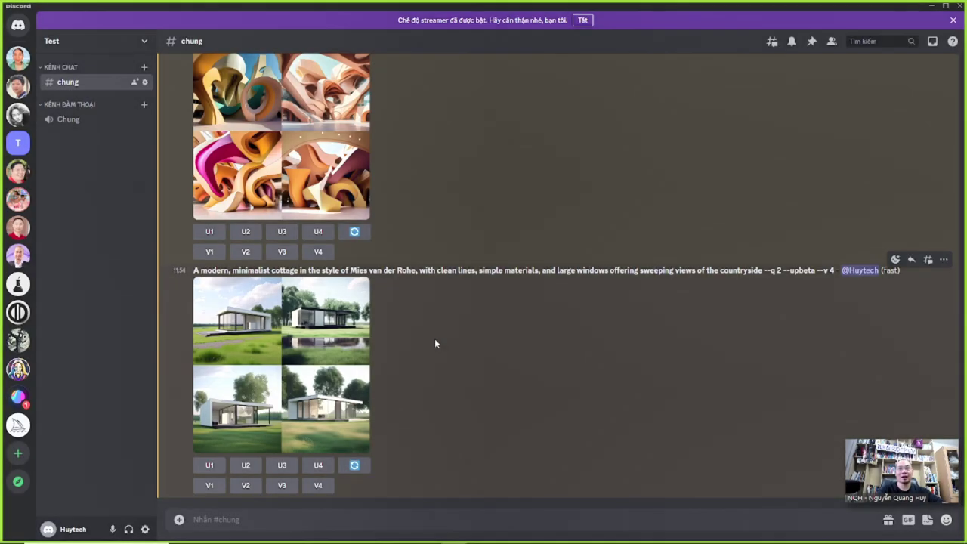
{"action": "type", "text": "/i"}
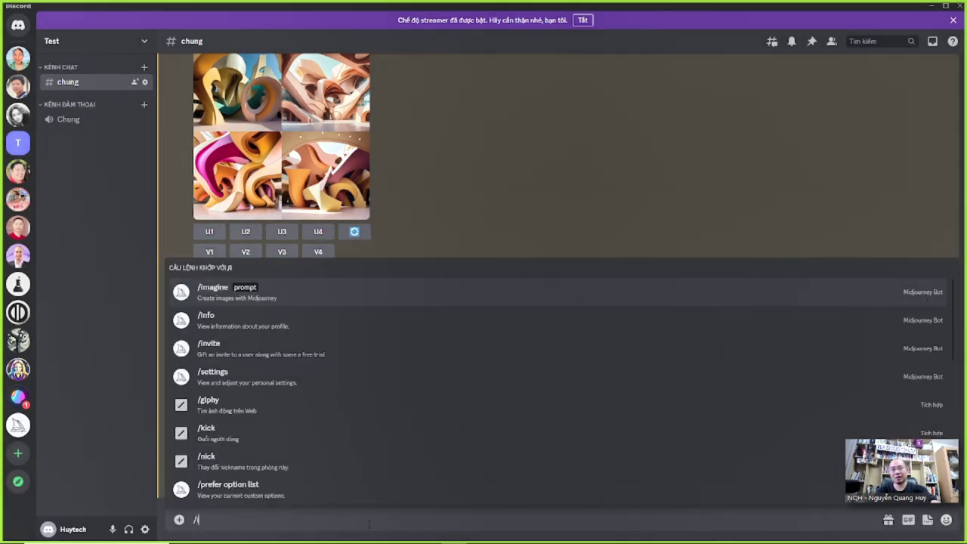
{"action": "key", "text": "Return"}
{"action": "key", "text": "ctrl+v"}
{"action": "key", "text": "Return"}
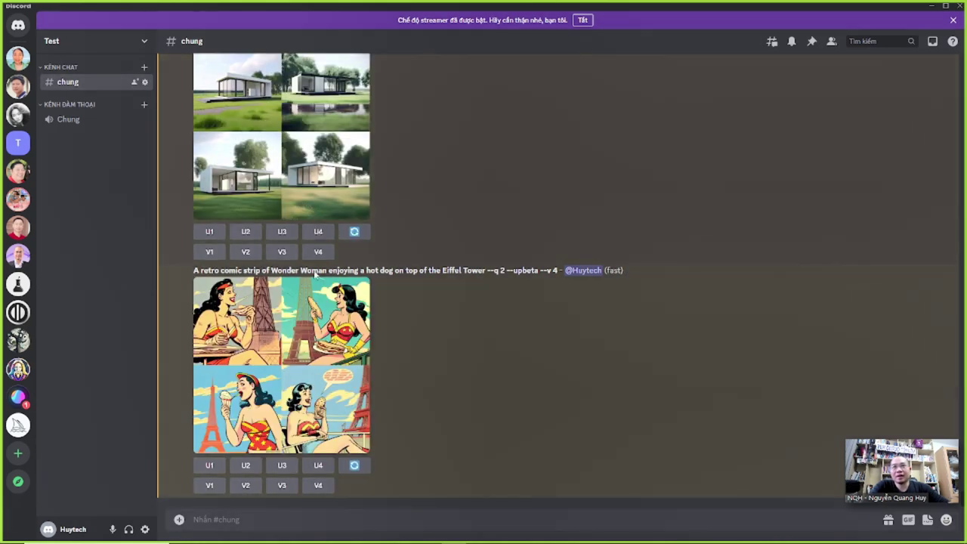
{"action": "left_click", "coordinate": [318, 353]}
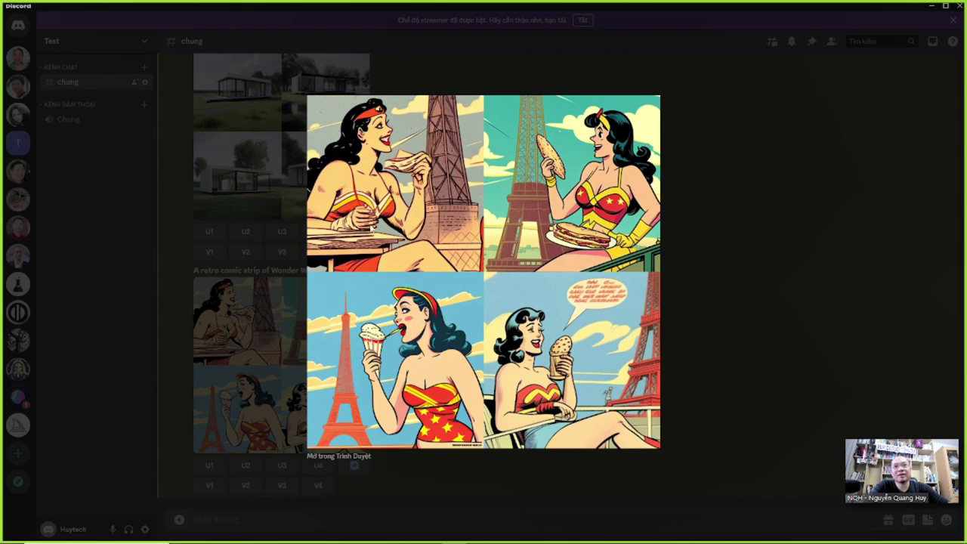
{"action": "left_click", "coordinate": [710, 287]}
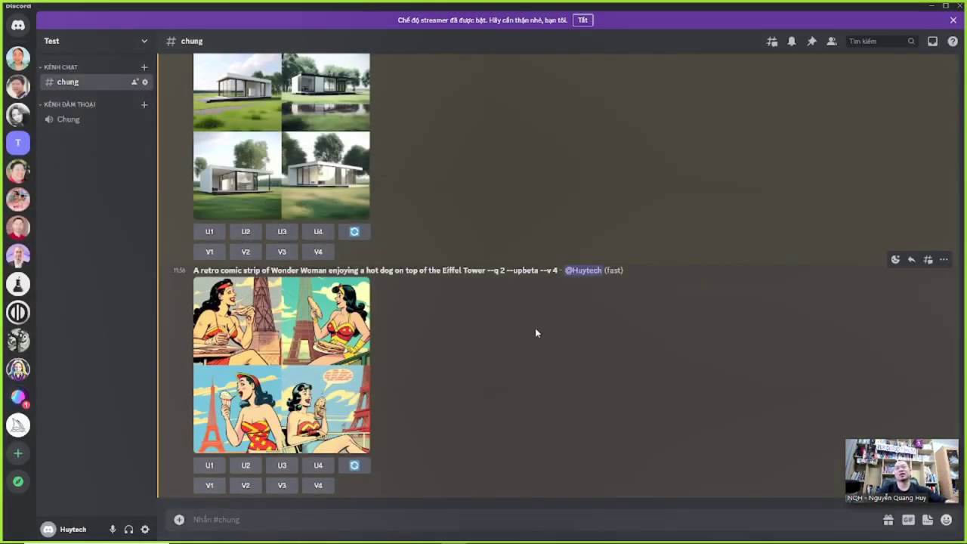
- Switch back to Notion and look through the remaining prompts in the collection of 264 creative Midjourney prompts
{"action": "key", "text": "alt+Tab"}
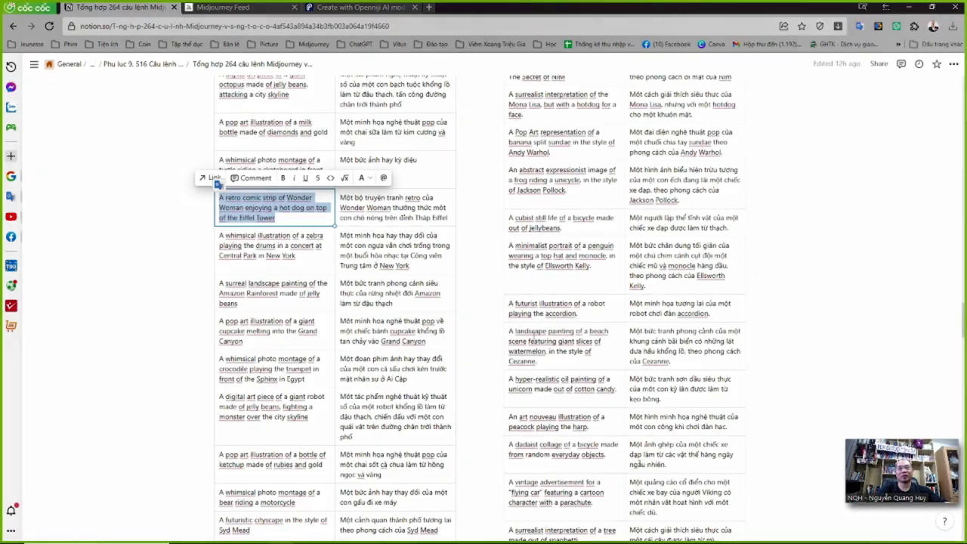
{"action": "left_click", "coordinate": [473, 337]}
{"action": "scroll", "coordinate": [473, 337], "scroll_direction": "down", "scroll_amount": 10}
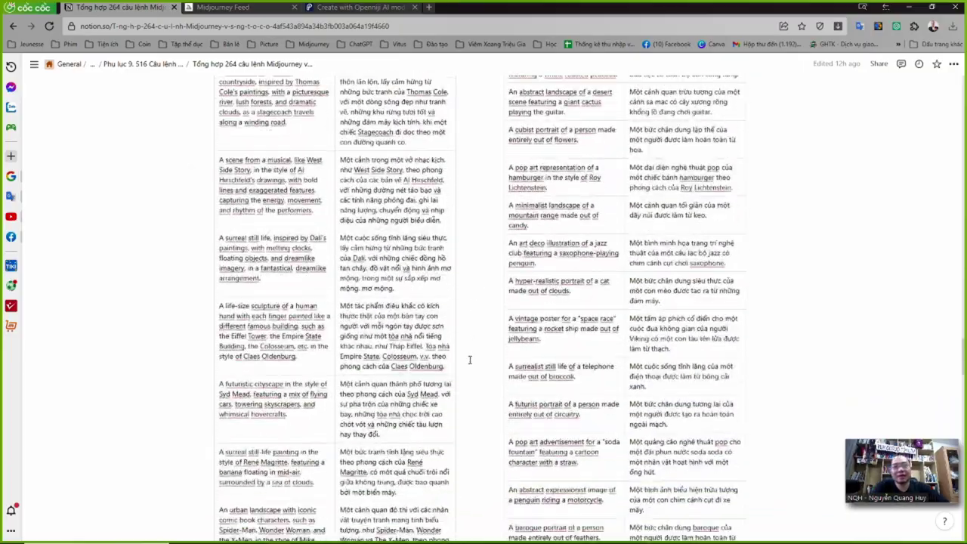
{"action": "scroll", "coordinate": [470, 359], "scroll_direction": "down", "scroll_amount": 10}
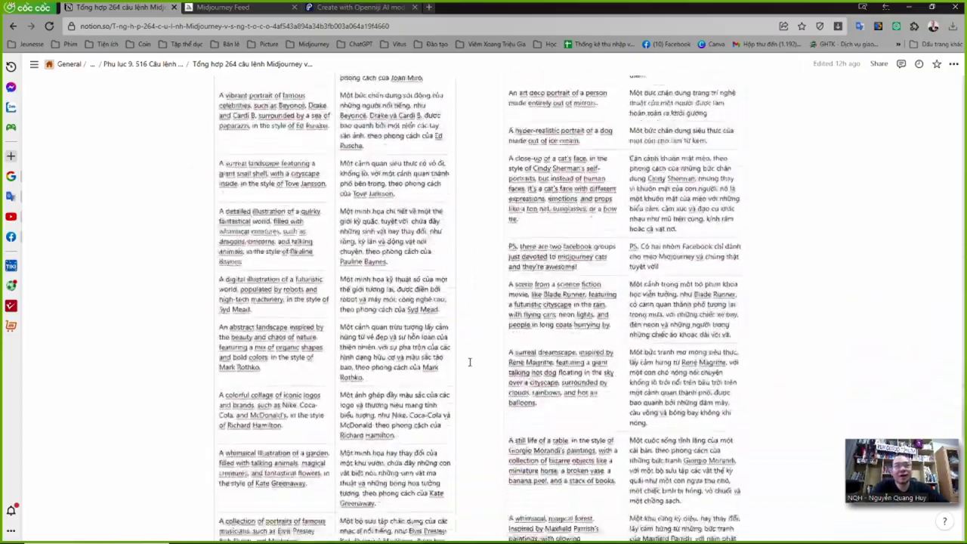
{"action": "scroll", "coordinate": [469, 362], "scroll_direction": "down", "scroll_amount": 10}
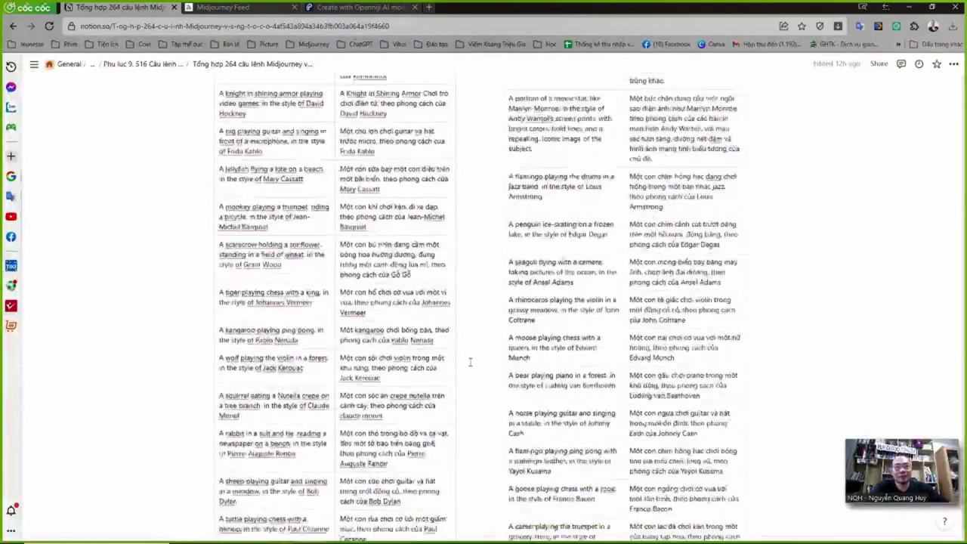
{"action": "scroll", "coordinate": [470, 362], "scroll_direction": "up", "scroll_amount": 10}
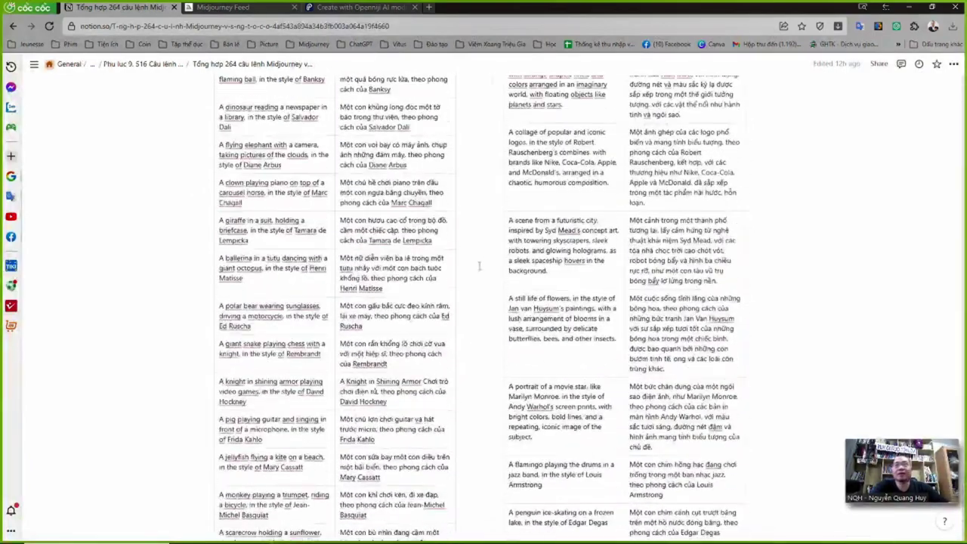
- Go back through Chương IV to the ebook's main page and open Chương V on Midjourney prompt support tools
{"action": "left_click", "coordinate": [151, 64]}
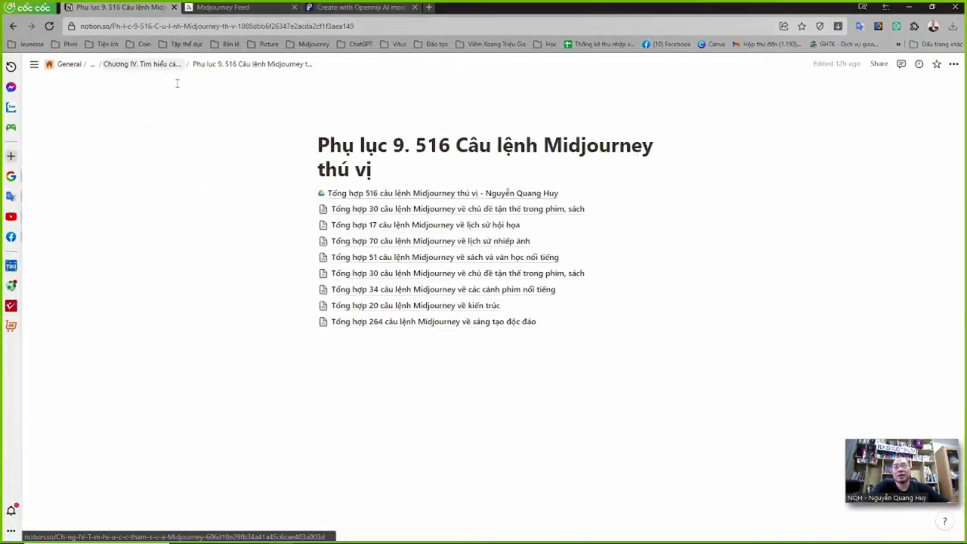
{"action": "left_click", "coordinate": [162, 65]}
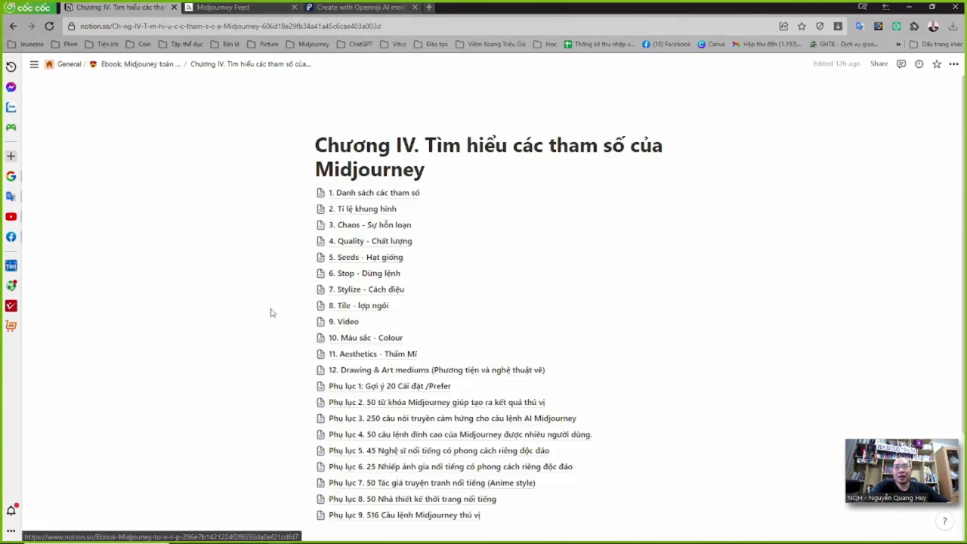
{"action": "scroll", "coordinate": [259, 367], "scroll_direction": "down", "scroll_amount": 3}
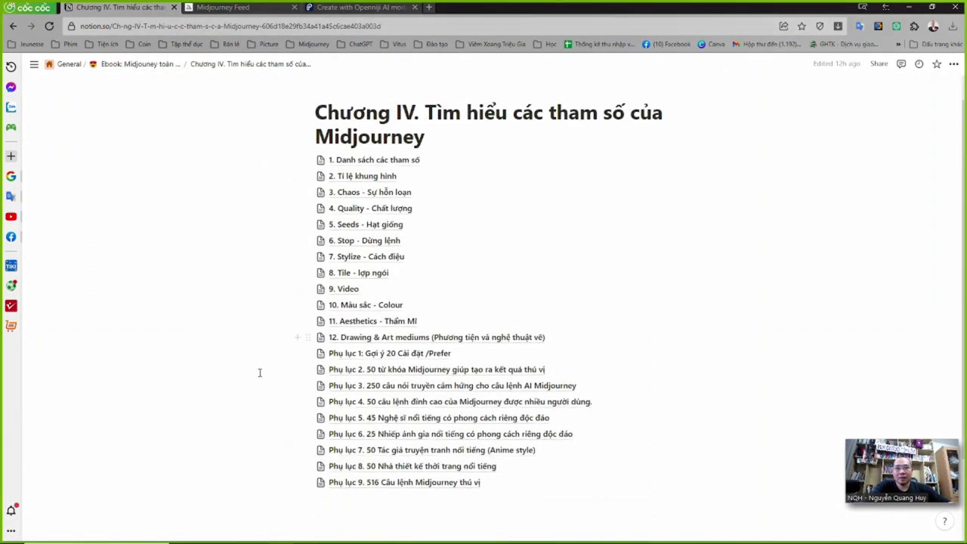
{"action": "scroll", "coordinate": [256, 374], "scroll_direction": "up", "scroll_amount": 3}
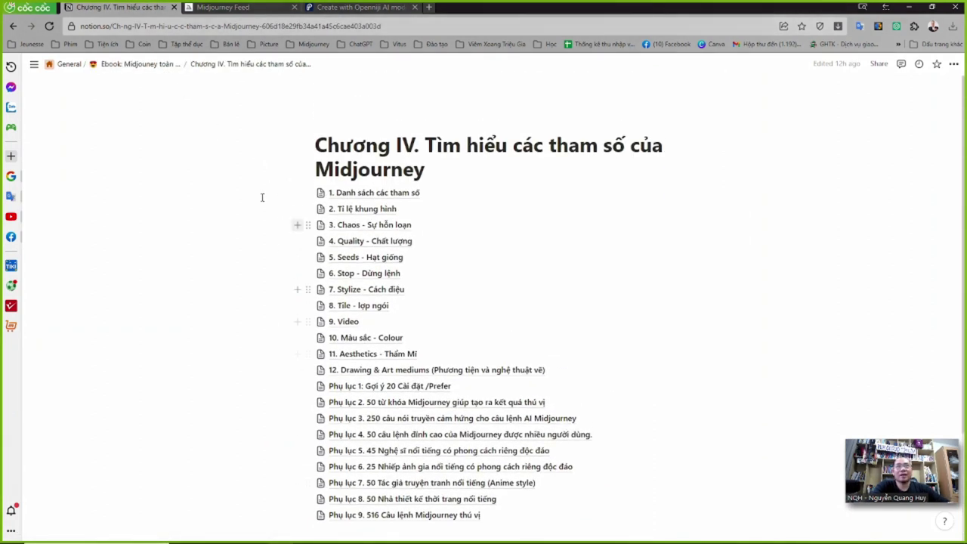
{"action": "left_click", "coordinate": [140, 65]}
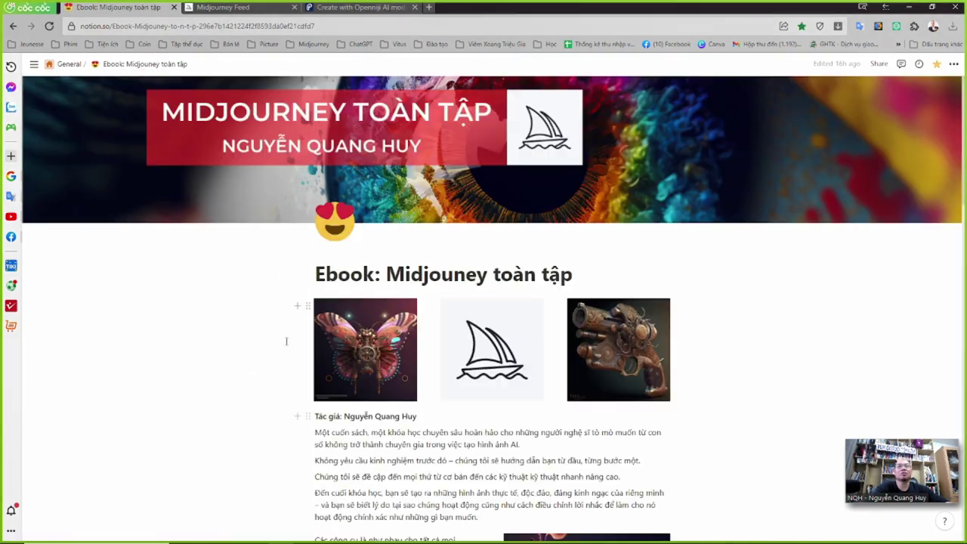
{"action": "scroll", "coordinate": [286, 344], "scroll_direction": "down", "scroll_amount": 10}
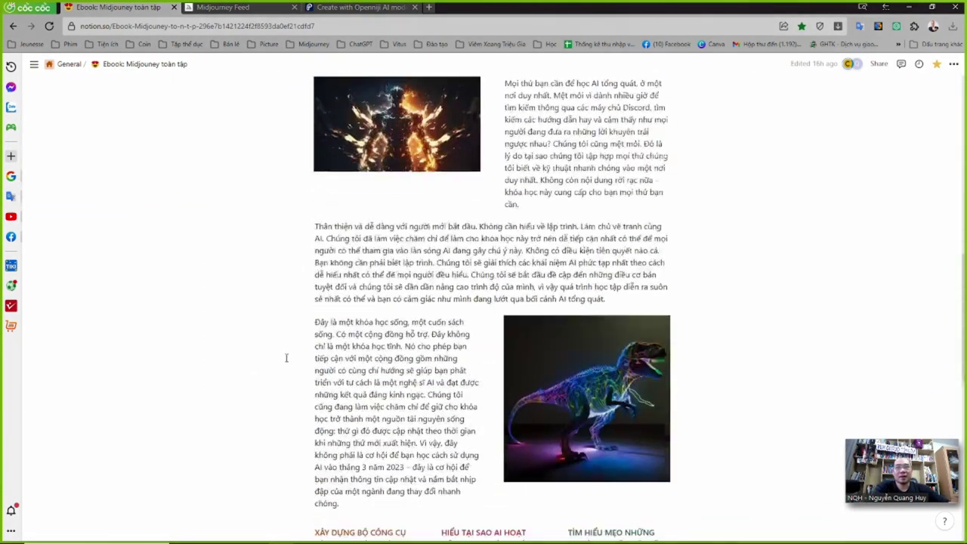
{"action": "scroll", "coordinate": [286, 358], "scroll_direction": "down", "scroll_amount": 5}
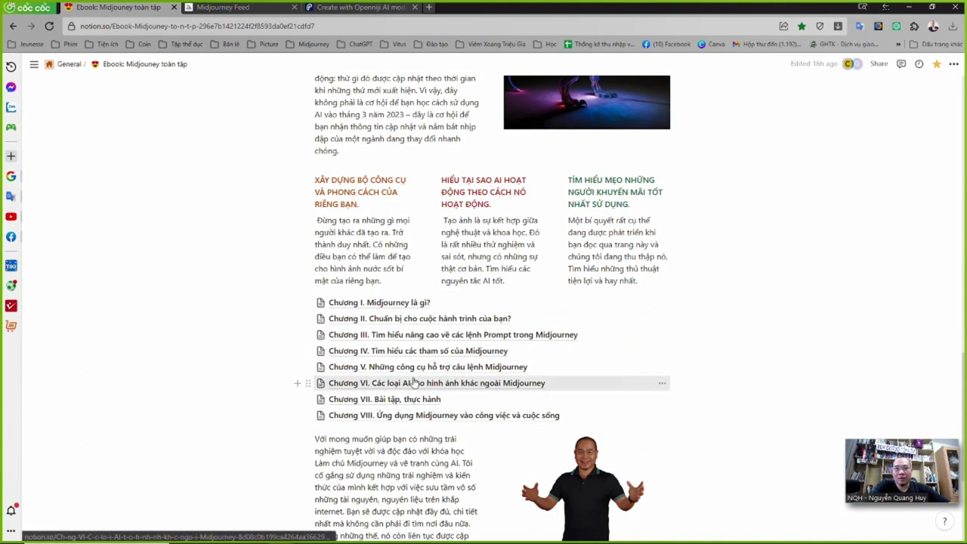
{"action": "left_click", "coordinate": [396, 368]}
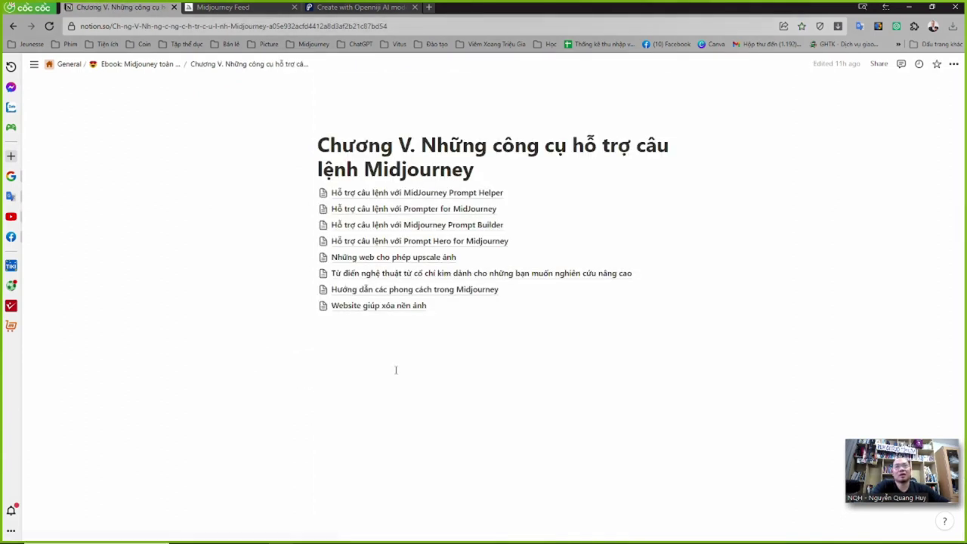
- Open Chương V's MidJourney Prompt Helper page and look over the embedded tool's prompt field and options
{"action": "left_click", "coordinate": [450, 194]}
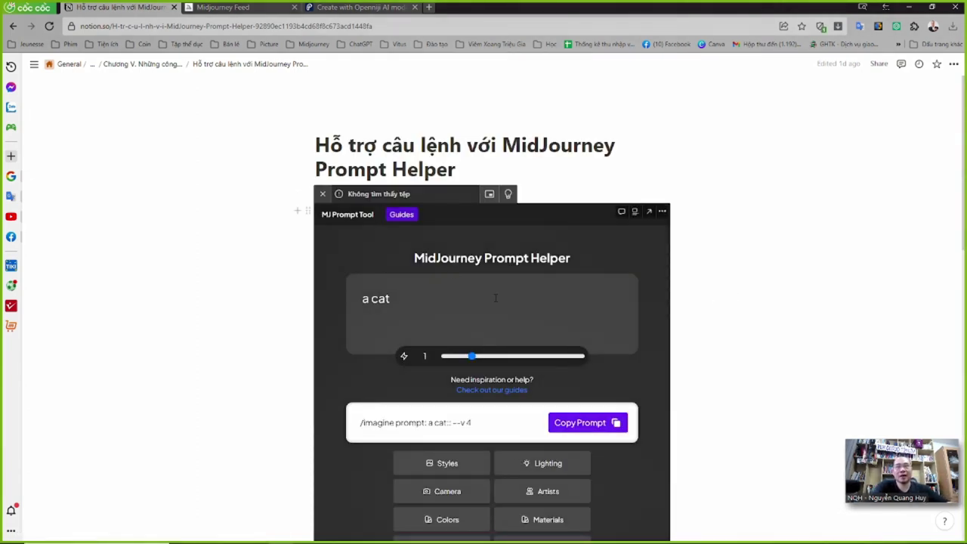
{"action": "left_click", "coordinate": [409, 299]}
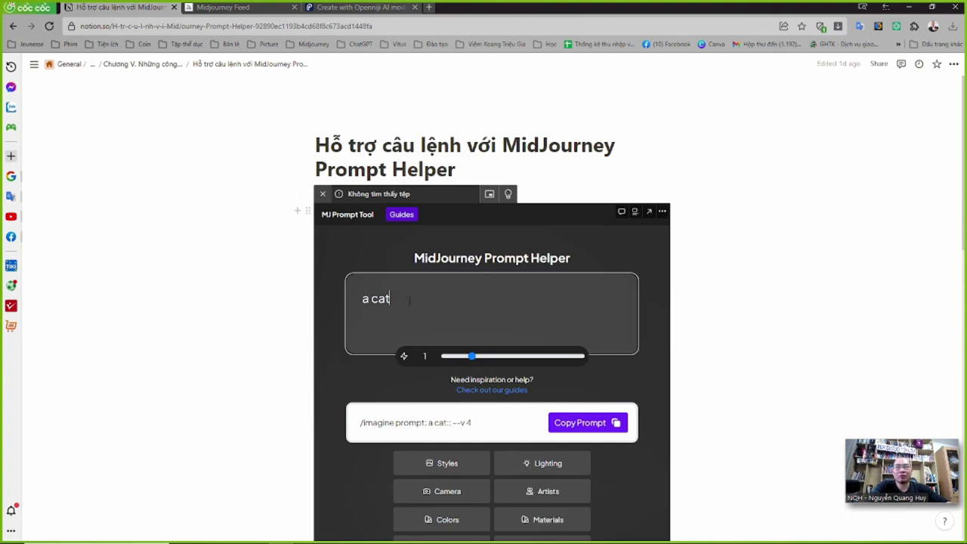
{"action": "scroll", "coordinate": [362, 340], "scroll_direction": "down", "scroll_amount": 3}
{"action": "scroll", "coordinate": [354, 351], "scroll_direction": "up", "scroll_amount": 1}
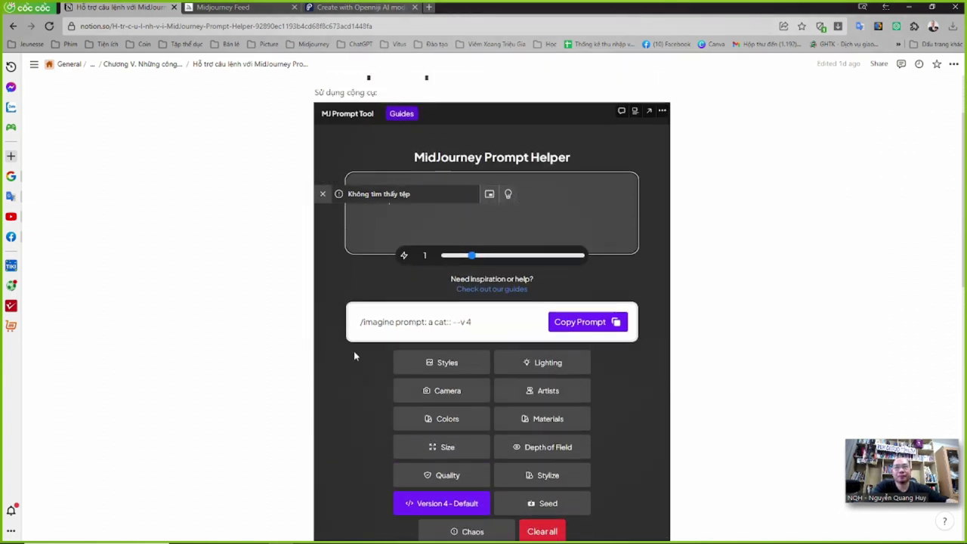
- Add the Amber style to the "a cat" prompt in the MidJourney Prompt Helper
{"action": "left_click", "coordinate": [435, 363]}
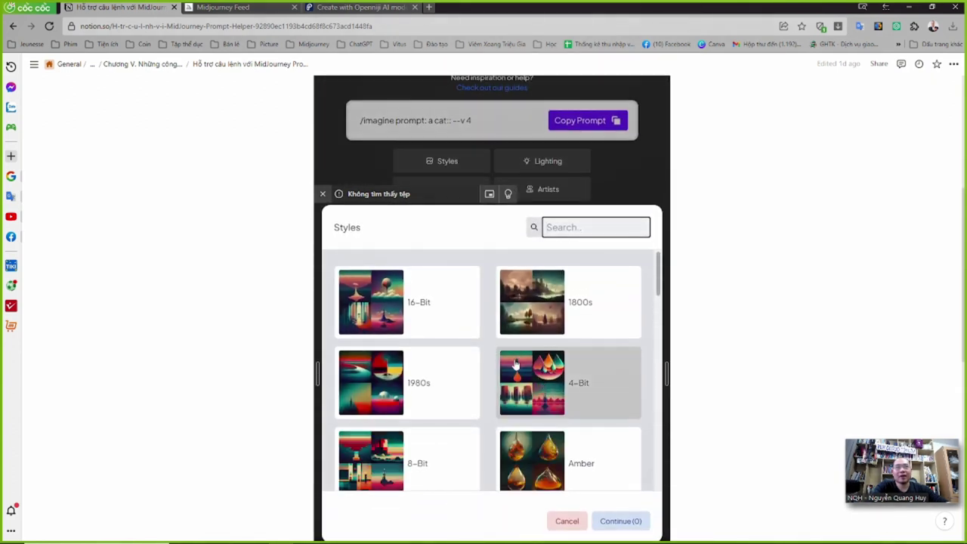
{"action": "scroll", "coordinate": [496, 401], "scroll_direction": "down", "scroll_amount": 3}
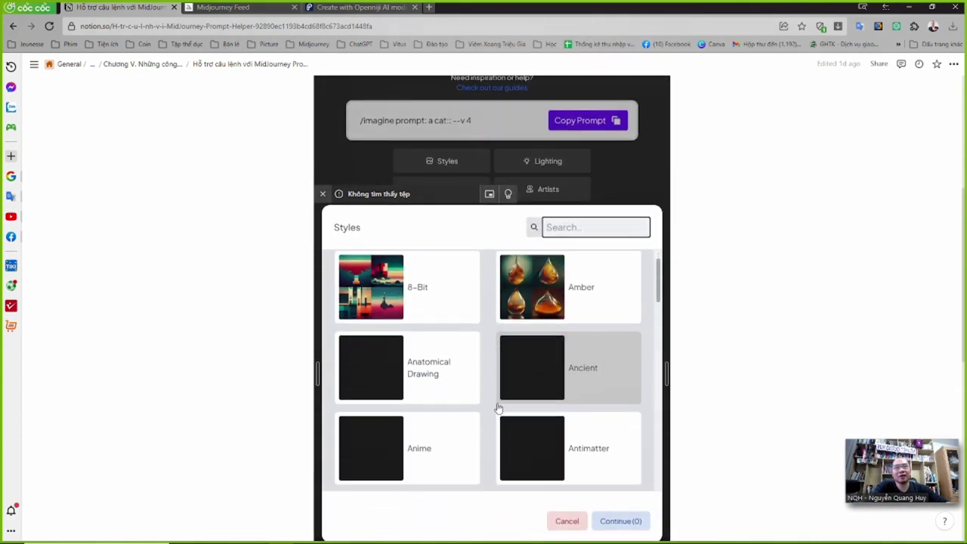
{"action": "scroll", "coordinate": [467, 417], "scroll_direction": "up", "scroll_amount": 1}
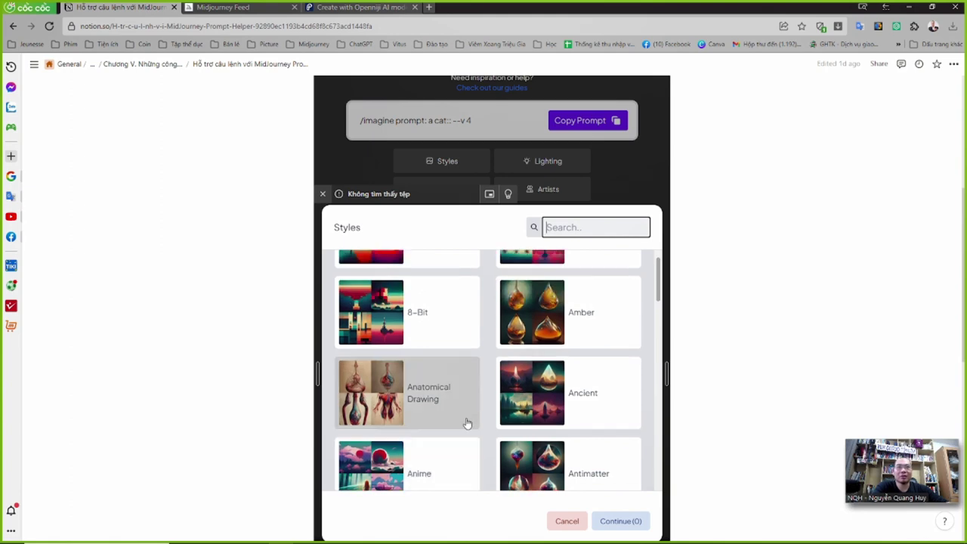
{"action": "left_click", "coordinate": [576, 329]}
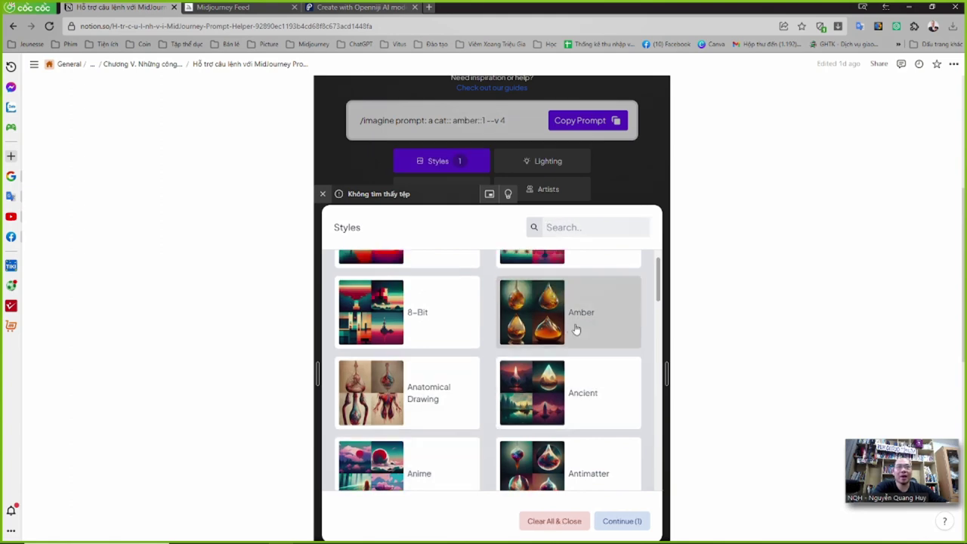
{"action": "left_click", "coordinate": [621, 520]}
{"action": "scroll", "coordinate": [469, 277], "scroll_direction": "up", "scroll_amount": 1}
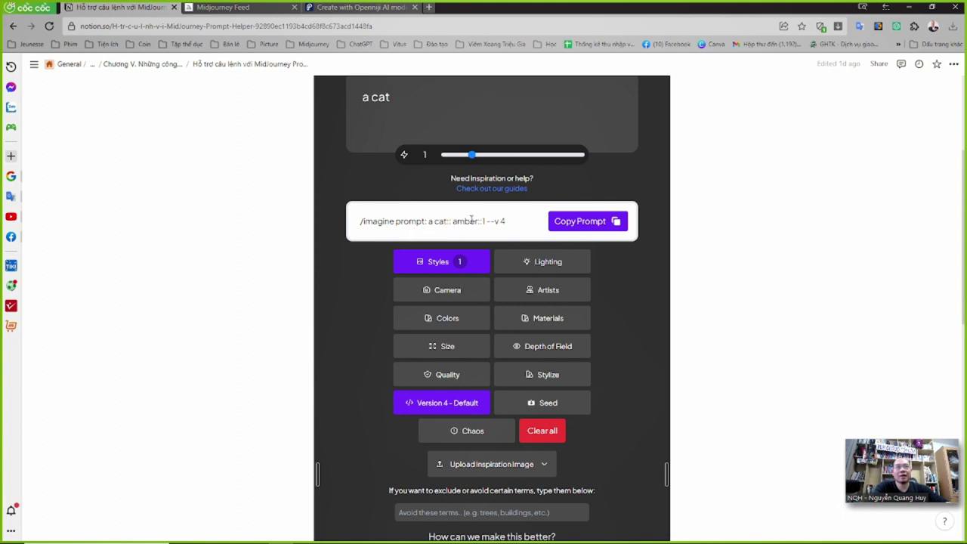
- Copy the amber cat prompt from the helper and submit it with /imagine in the Discord channel chung
{"action": "left_click", "coordinate": [614, 222]}
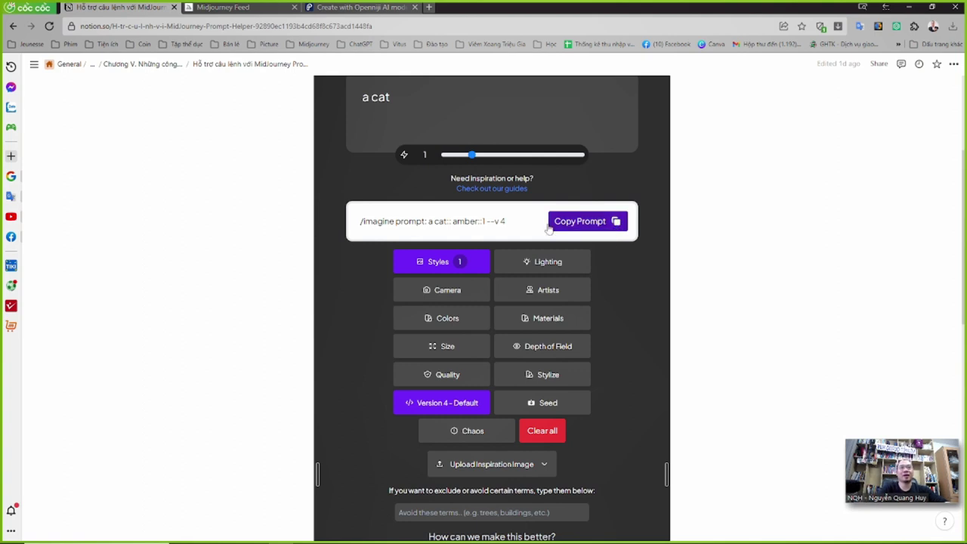
{"action": "left_click_drag", "start_coordinate": [508, 221], "coordinate": [331, 227]}
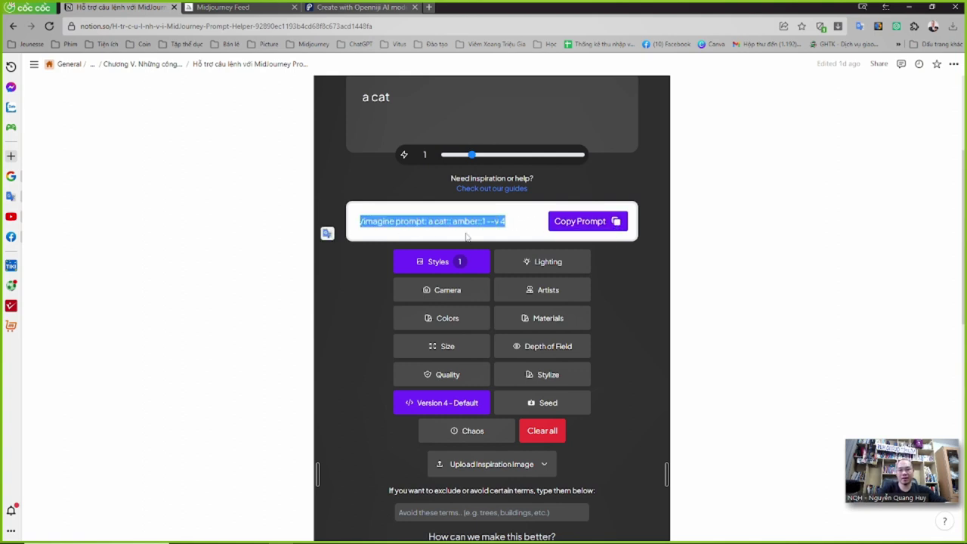
{"action": "key", "text": "alt+Tab"}
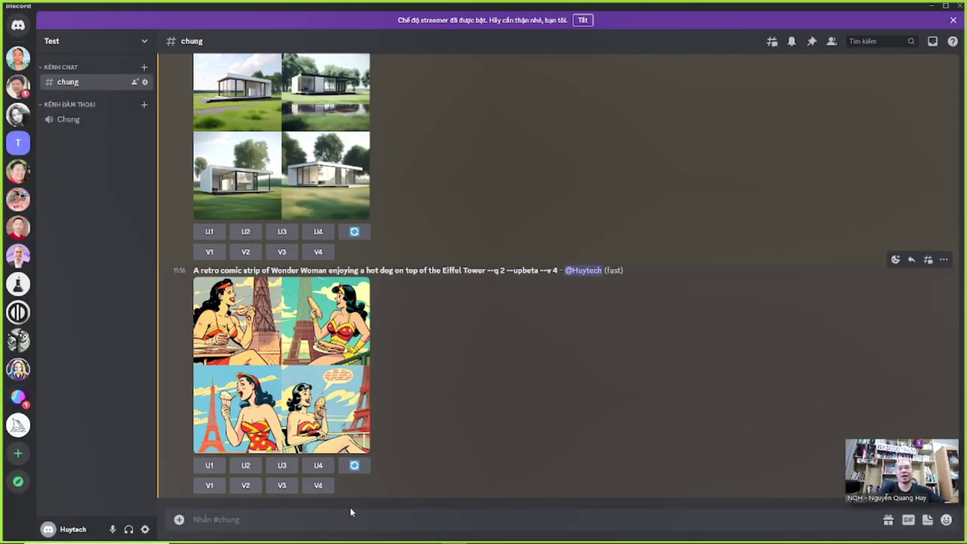
{"action": "key", "text": "ctrl+v"}
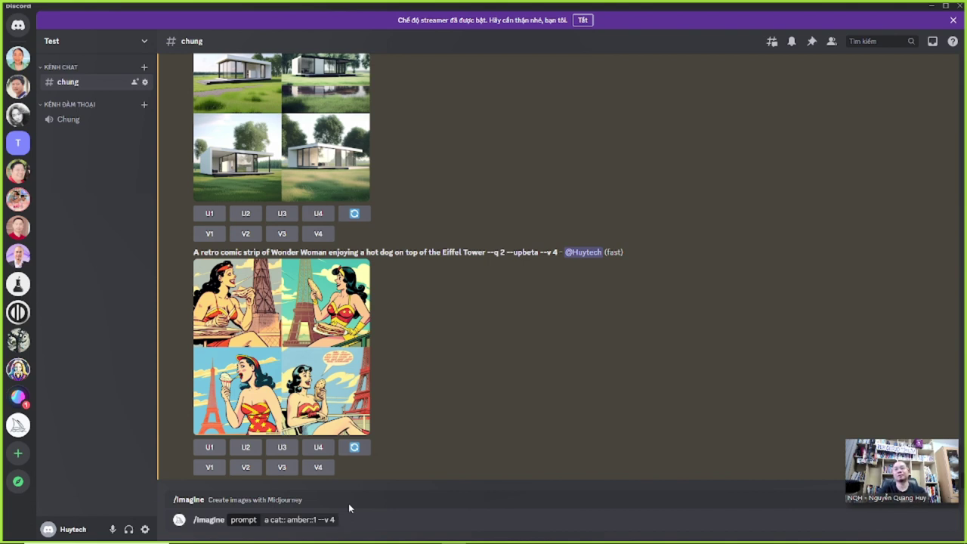
{"action": "key", "text": "Return"}
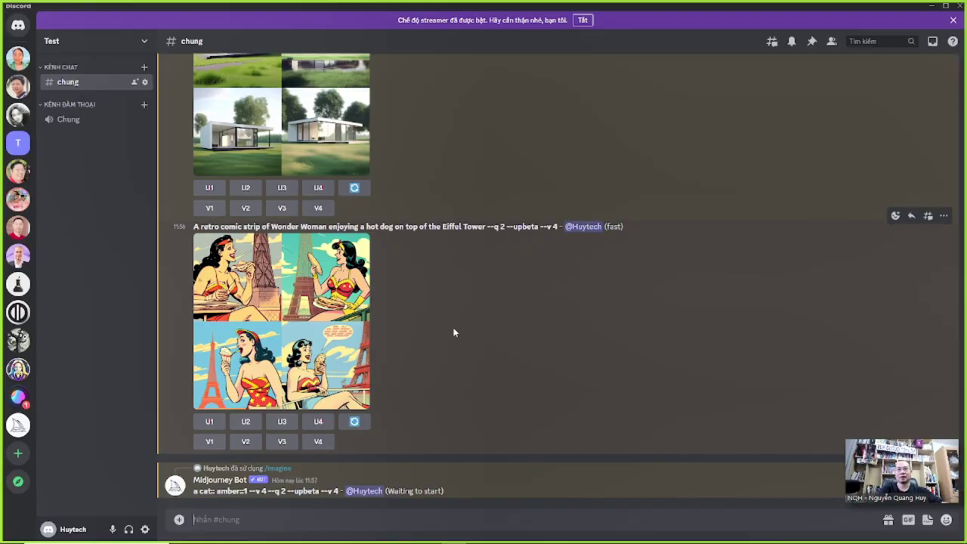
- Return to the MidJourney Prompt Helper and add Fluorescent and Electric Arc lighting to the cat prompt
{"action": "key", "text": "alt+Tab"}
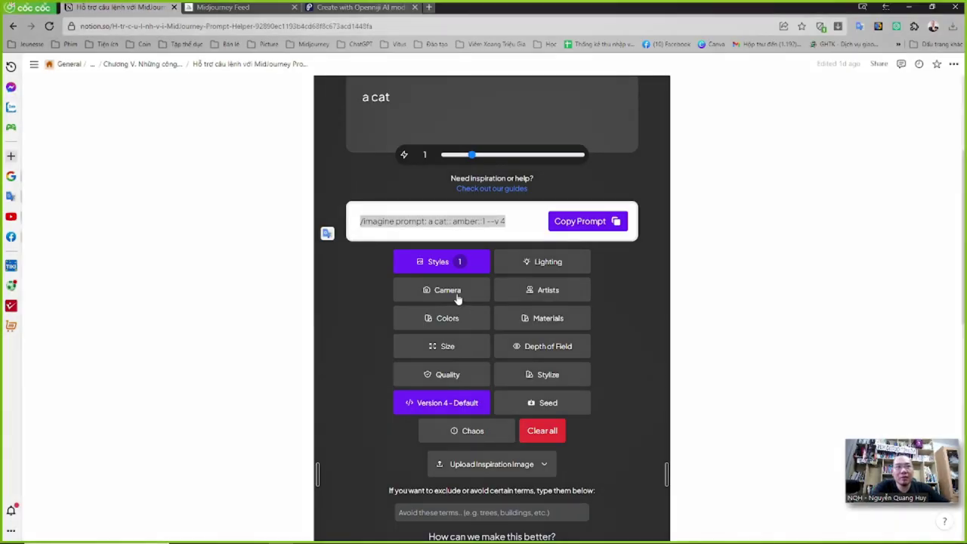
{"action": "left_click", "coordinate": [544, 264]}
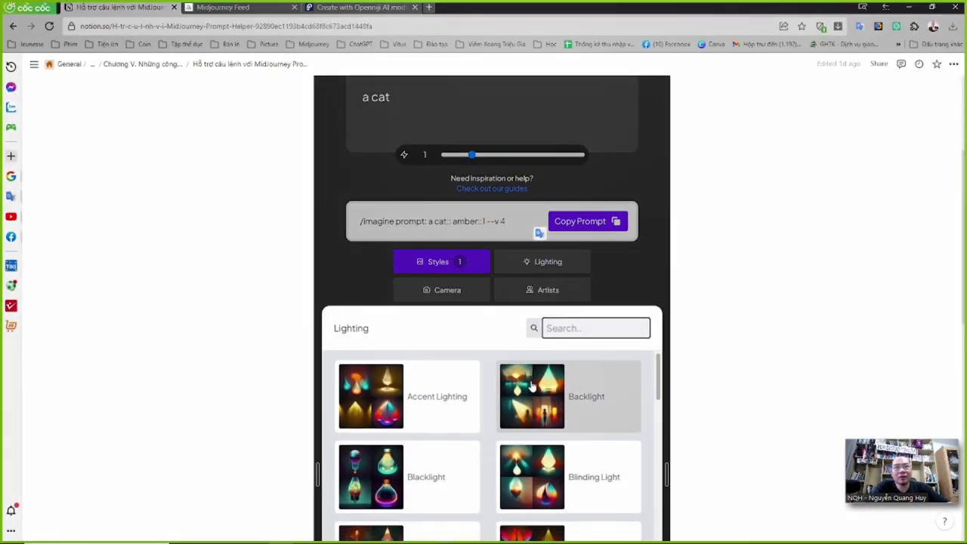
{"action": "scroll", "coordinate": [526, 448], "scroll_direction": "down", "scroll_amount": 2}
{"action": "scroll", "coordinate": [491, 468], "scroll_direction": "down", "scroll_amount": 5}
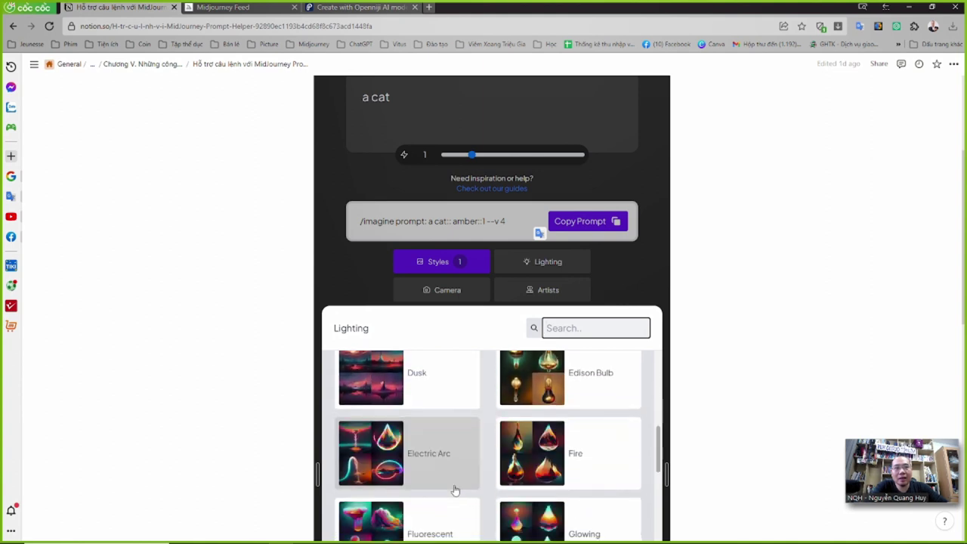
{"action": "scroll", "coordinate": [455, 489], "scroll_direction": "down", "scroll_amount": 1}
{"action": "scroll", "coordinate": [455, 483], "scroll_direction": "up", "scroll_amount": 1}
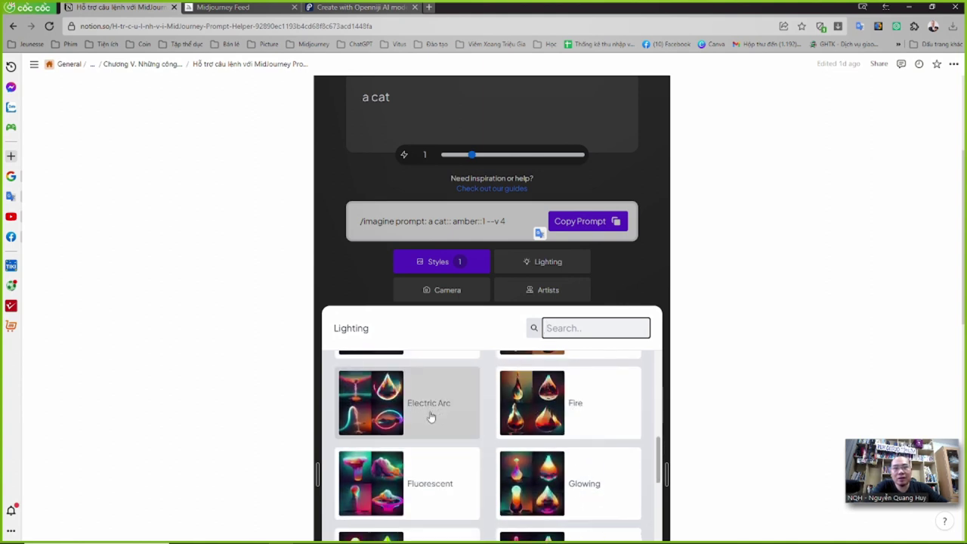
{"action": "left_click", "coordinate": [427, 487]}
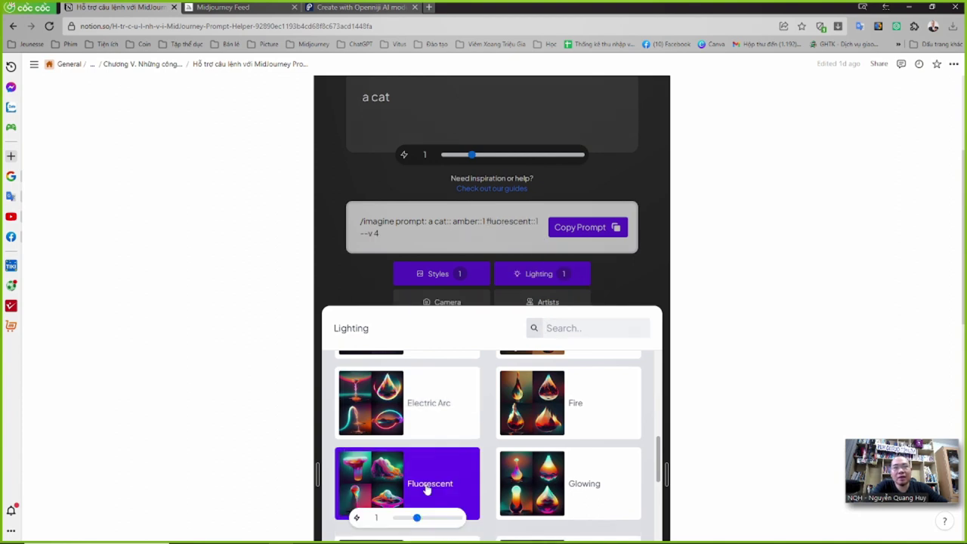
{"action": "left_click", "coordinate": [449, 408]}
{"action": "scroll", "coordinate": [529, 453], "scroll_direction": "down", "scroll_amount": 2}
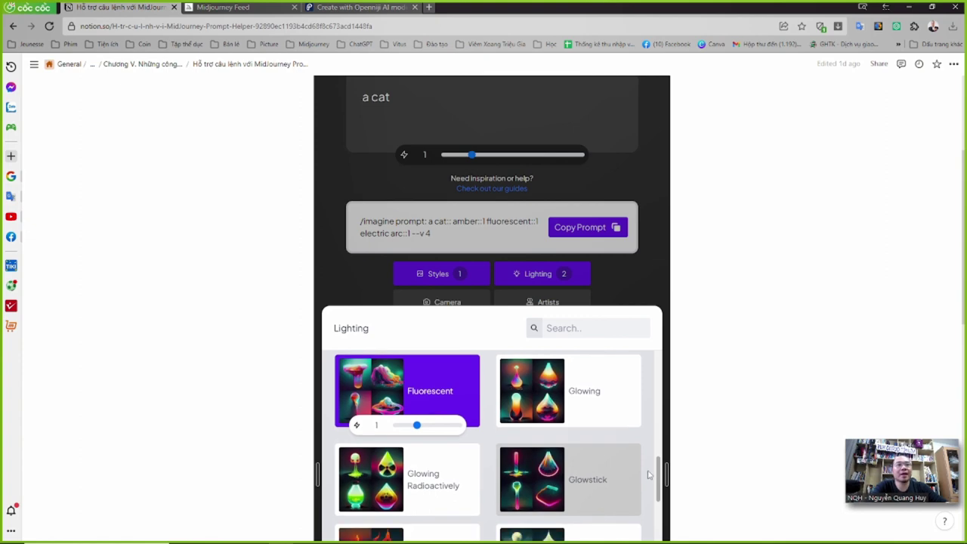
{"action": "scroll", "coordinate": [680, 427], "scroll_direction": "down", "scroll_amount": 3}
{"action": "left_click", "coordinate": [624, 421]}
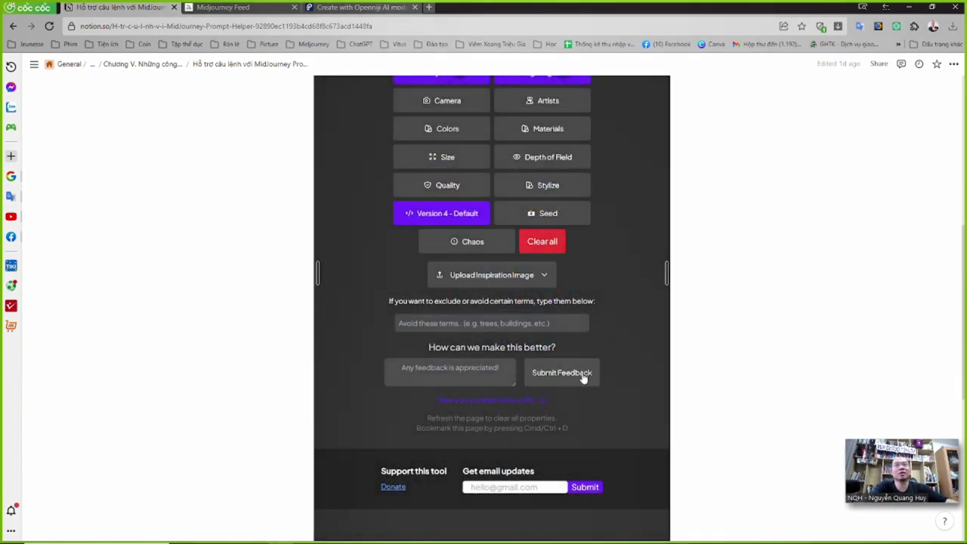
- Copy the prompt with the fluorescent and electric arc lighting and submit it to Midjourney in Discord
{"action": "scroll", "coordinate": [579, 363], "scroll_direction": "up", "scroll_amount": 3}
{"action": "scroll", "coordinate": [484, 201], "scroll_direction": "up", "scroll_amount": 1}
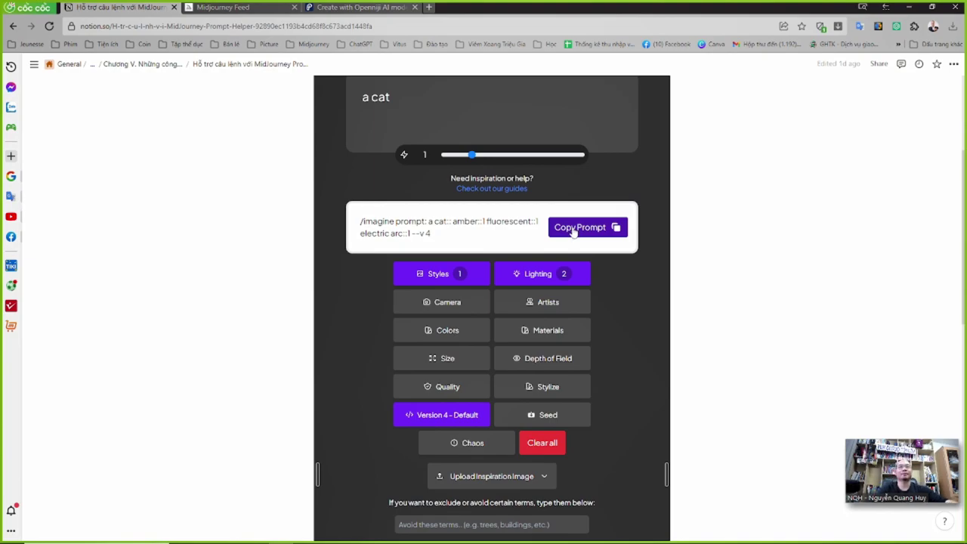
{"action": "key", "text": "alt+Tab"}
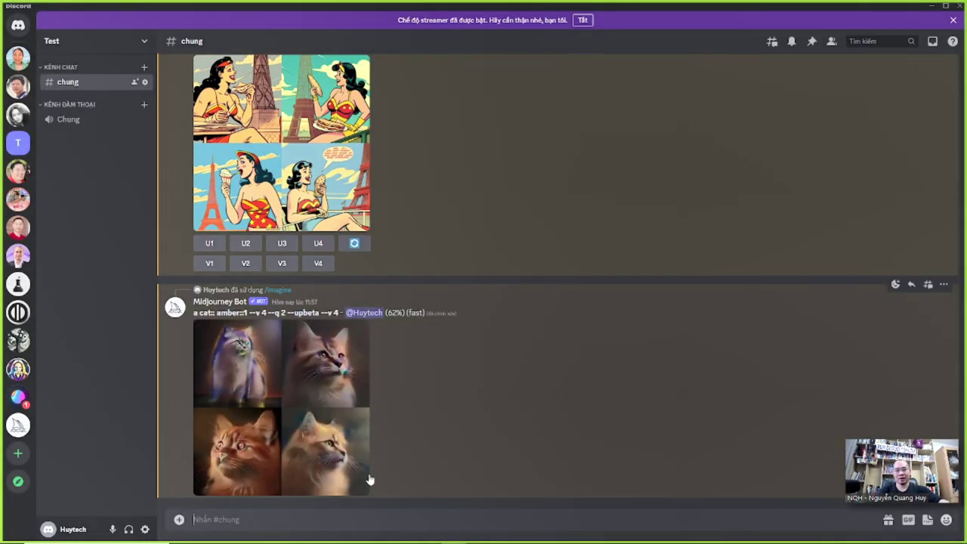
{"action": "key", "text": "ctrl+v"}
{"action": "key", "text": "Return"}
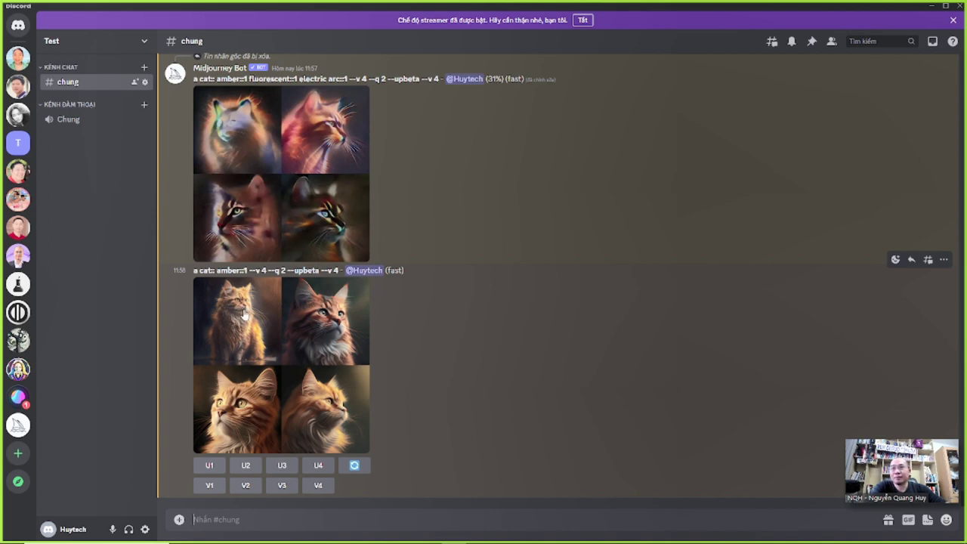
- View enlarged versions of the amber cat images and the fluorescent electric arc cat images
{"action": "left_click", "coordinate": [268, 342]}
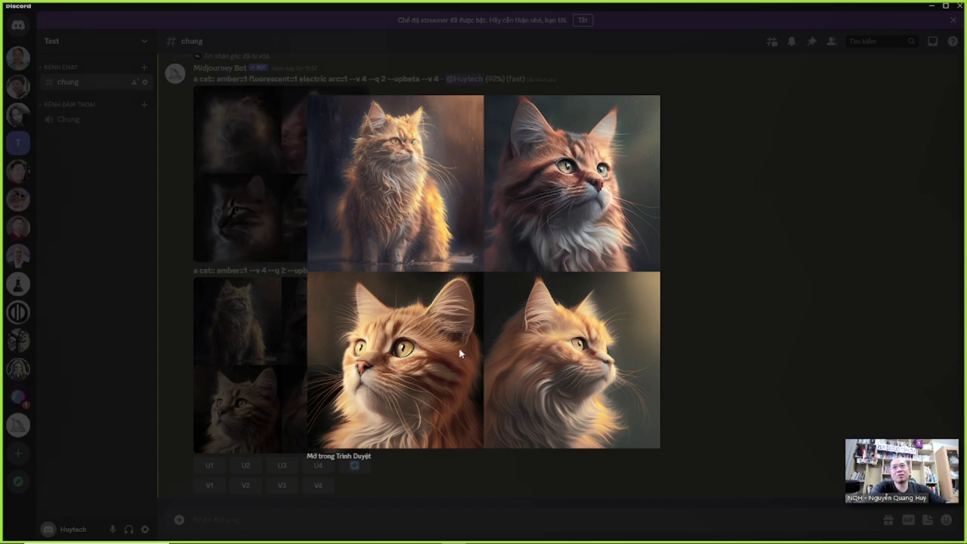
{"action": "left_click", "coordinate": [681, 341]}
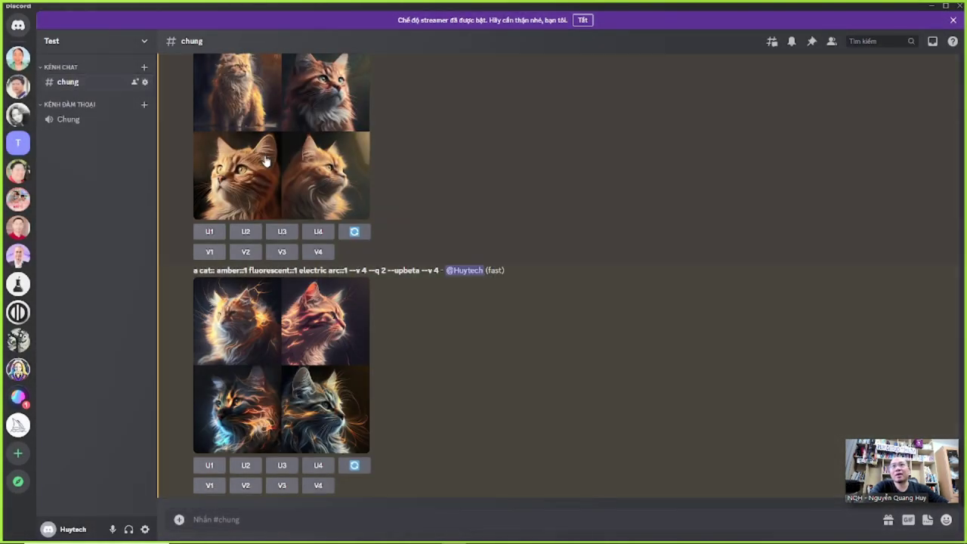
{"action": "left_click", "coordinate": [294, 345]}
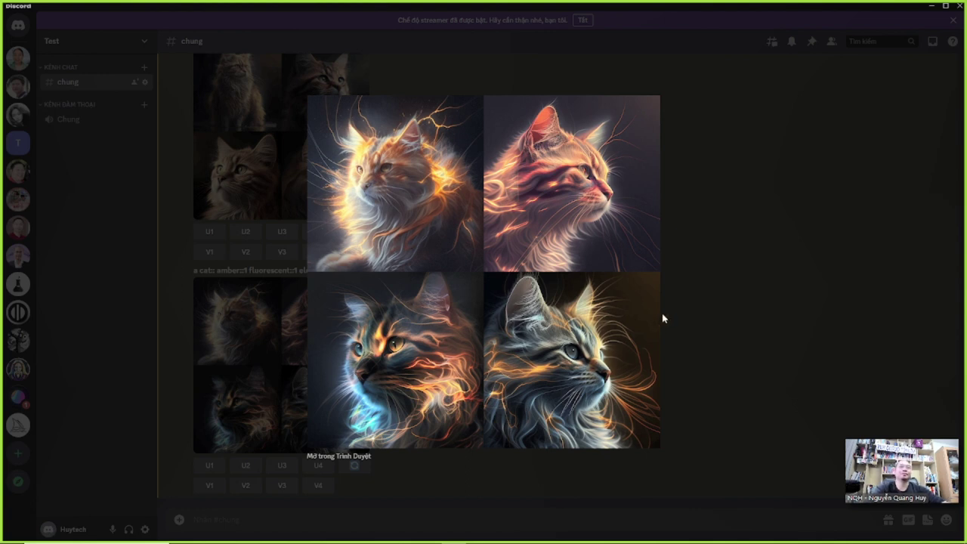
{"action": "left_click", "coordinate": [694, 300]}
- Switch back to the MidJourney Prompt Helper and look through its Artists options
{"action": "key", "text": "alt+Tab"}
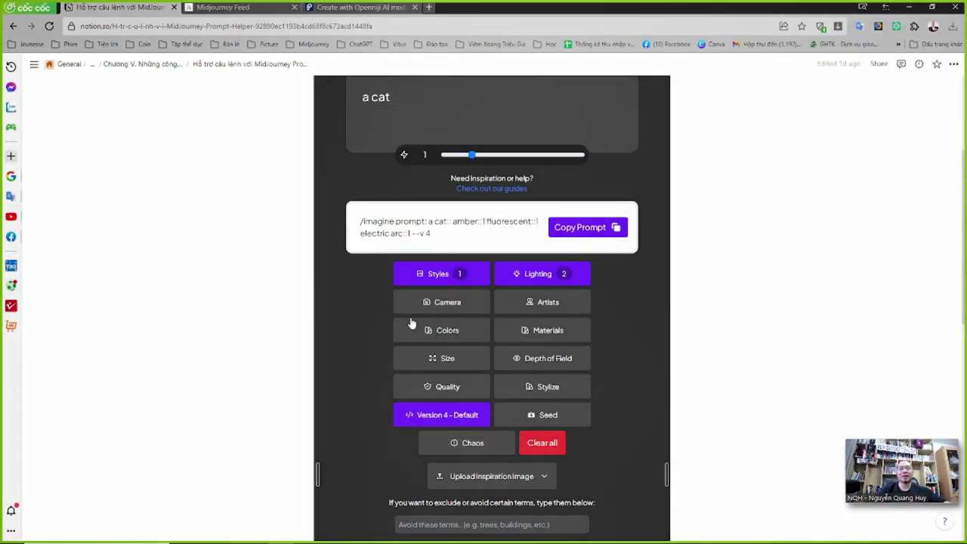
{"action": "left_click", "coordinate": [535, 304]}
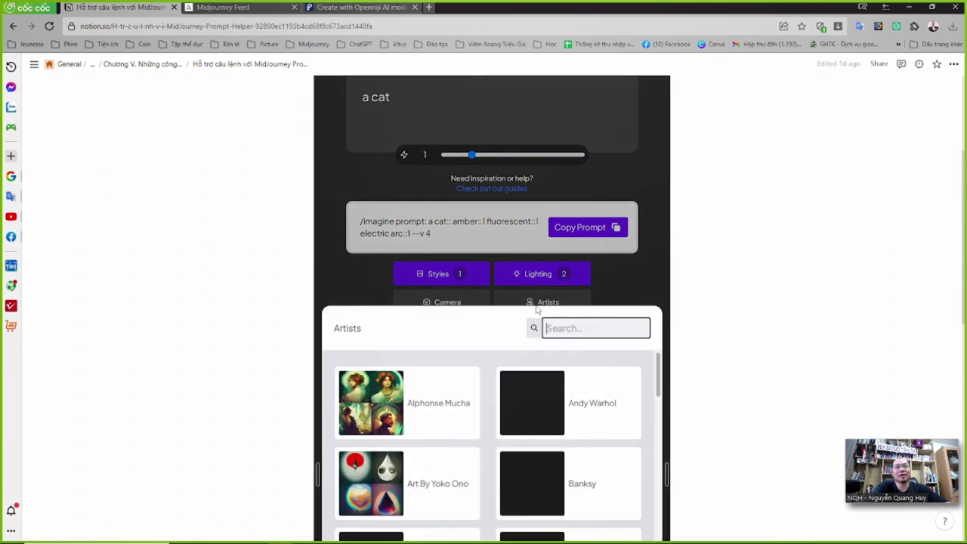
{"action": "scroll", "coordinate": [574, 396], "scroll_direction": "down", "scroll_amount": 3}
{"action": "scroll", "coordinate": [565, 498], "scroll_direction": "down", "scroll_amount": 5}
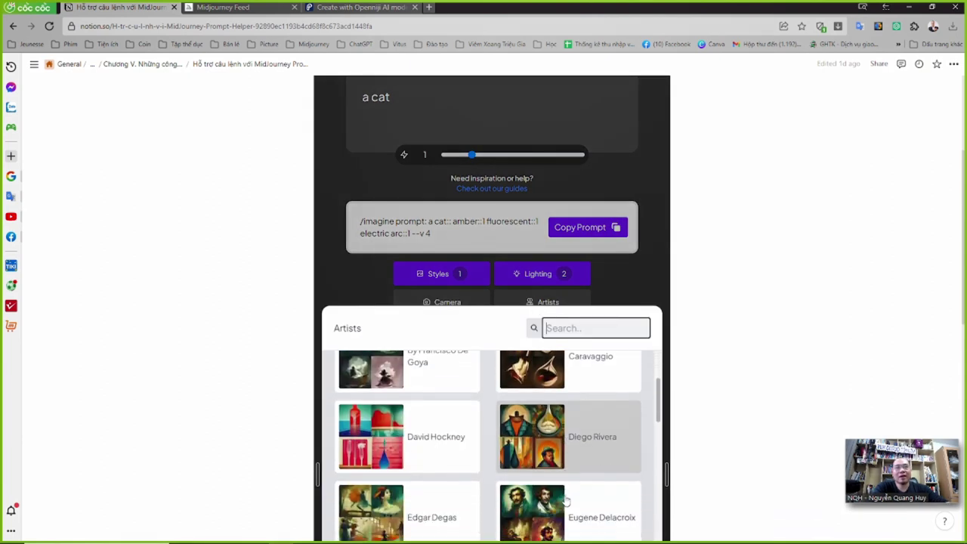
{"action": "scroll", "coordinate": [563, 495], "scroll_direction": "down", "scroll_amount": 5}
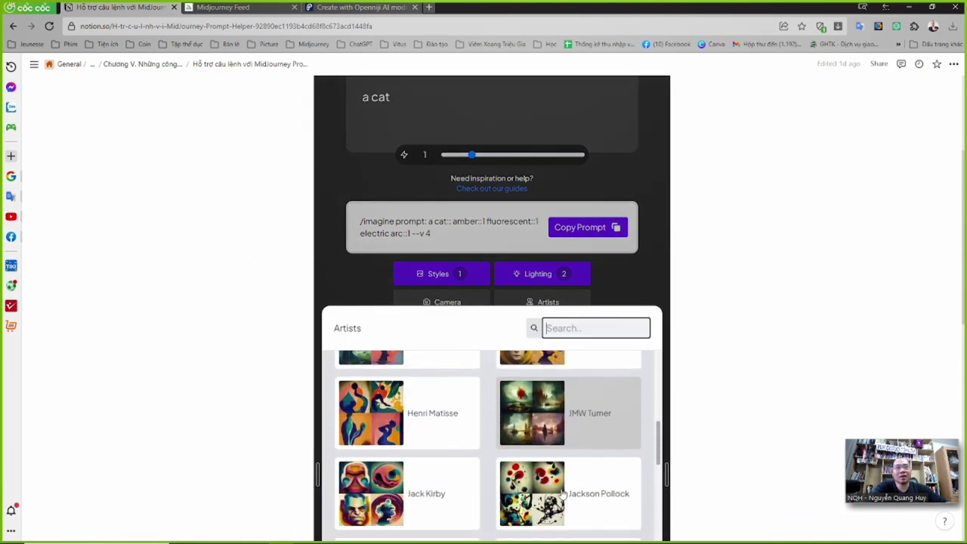
{"action": "left_click", "coordinate": [631, 281]}
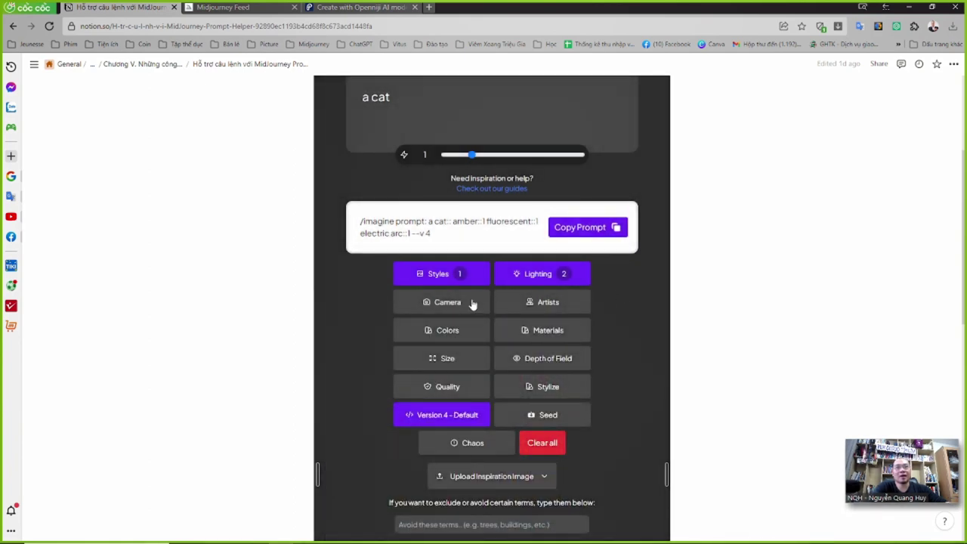
- Browse the Camera/Lens options and add Macro Lens to the cat prompt
{"action": "left_click", "coordinate": [470, 303]}
{"action": "scroll", "coordinate": [587, 438], "scroll_direction": "down", "scroll_amount": 1}
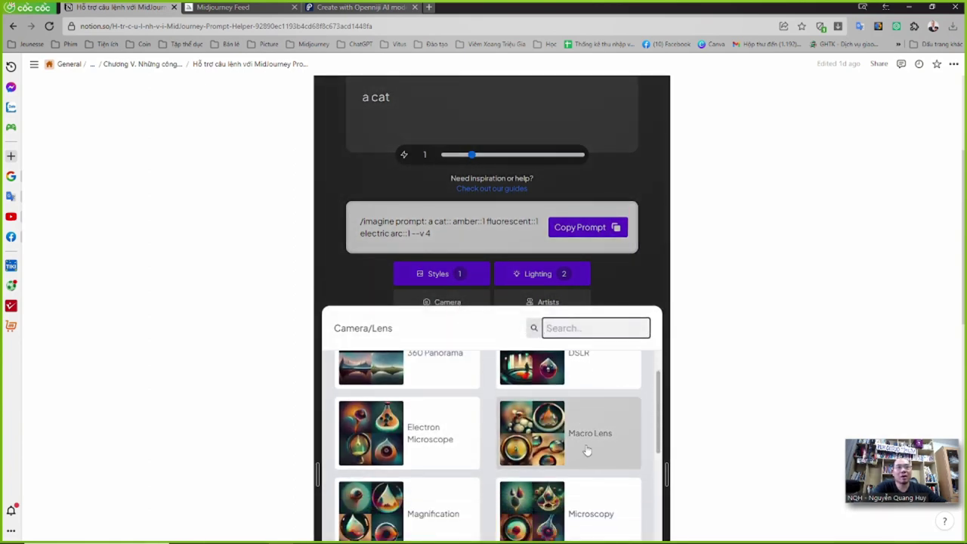
{"action": "scroll", "coordinate": [587, 451], "scroll_direction": "down", "scroll_amount": 3}
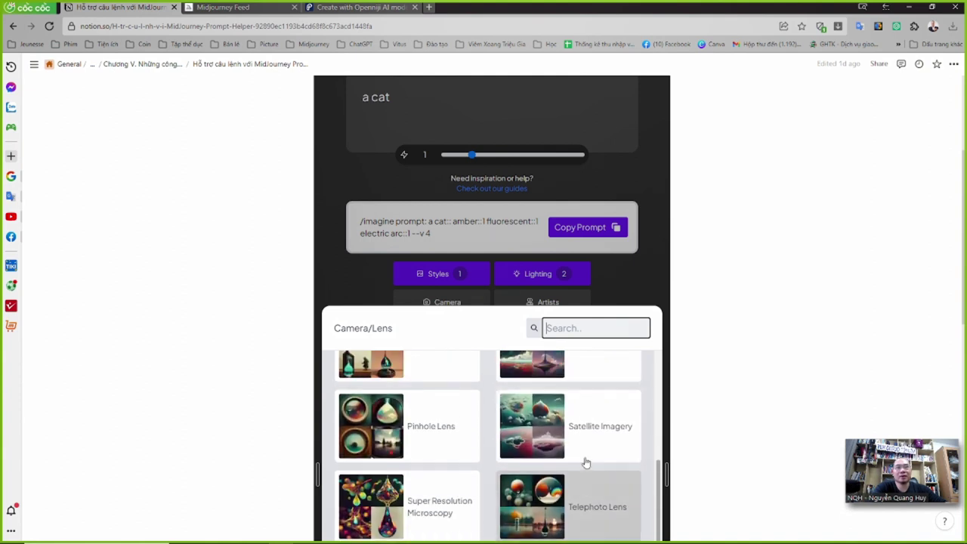
{"action": "scroll", "coordinate": [587, 457], "scroll_direction": "up", "scroll_amount": 3}
{"action": "left_click", "coordinate": [585, 441]}
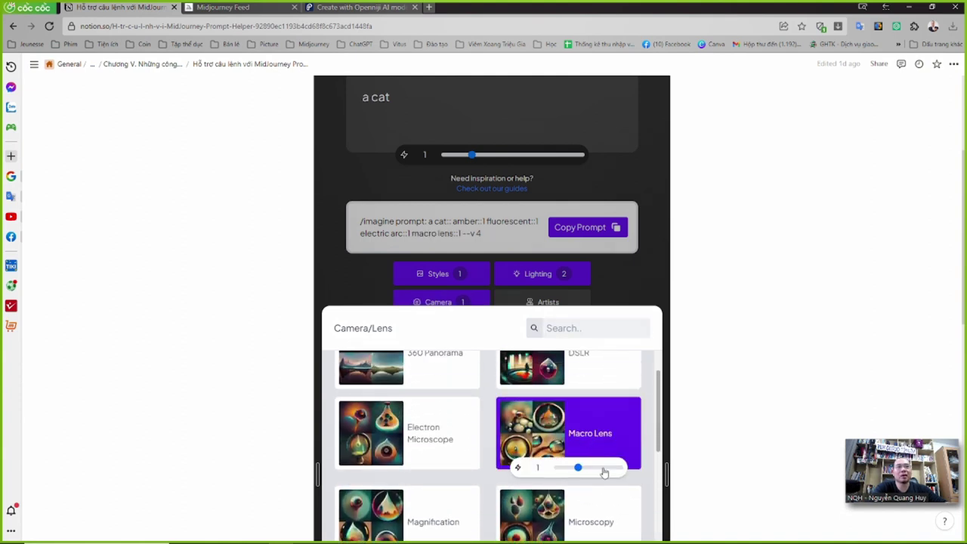
{"action": "scroll", "coordinate": [611, 494], "scroll_direction": "down", "scroll_amount": 3}
{"action": "scroll", "coordinate": [641, 483], "scroll_direction": "down", "scroll_amount": 5}
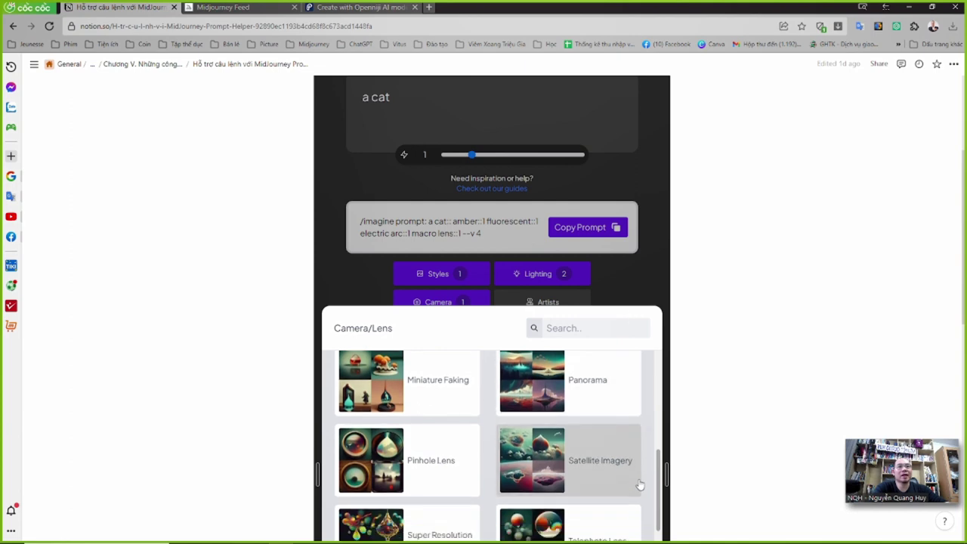
{"action": "left_click", "coordinate": [618, 471]}
- Copy the prompt with the macro lens term and submit it to Midjourney in Discord
{"action": "scroll", "coordinate": [615, 298], "scroll_direction": "up", "scroll_amount": 2}
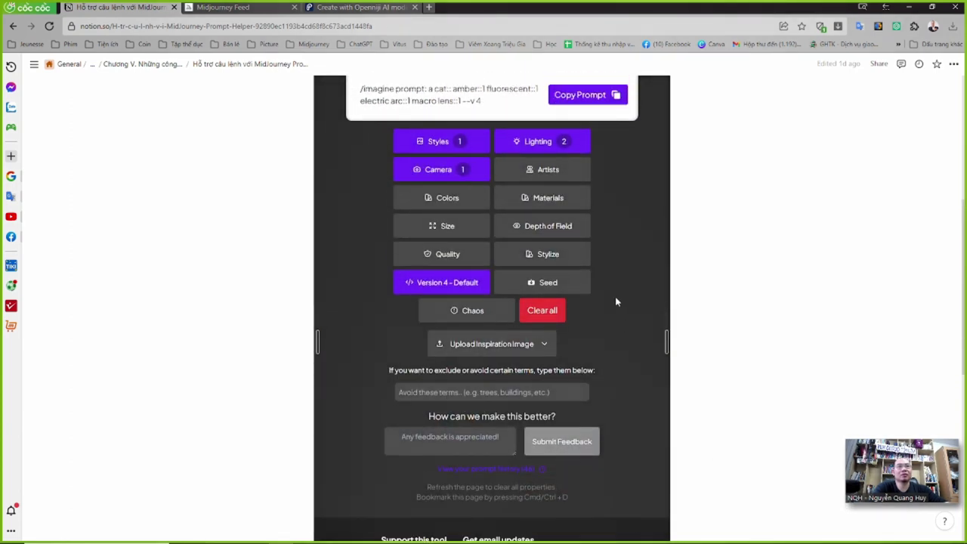
{"action": "key", "text": "alt+Tab"}
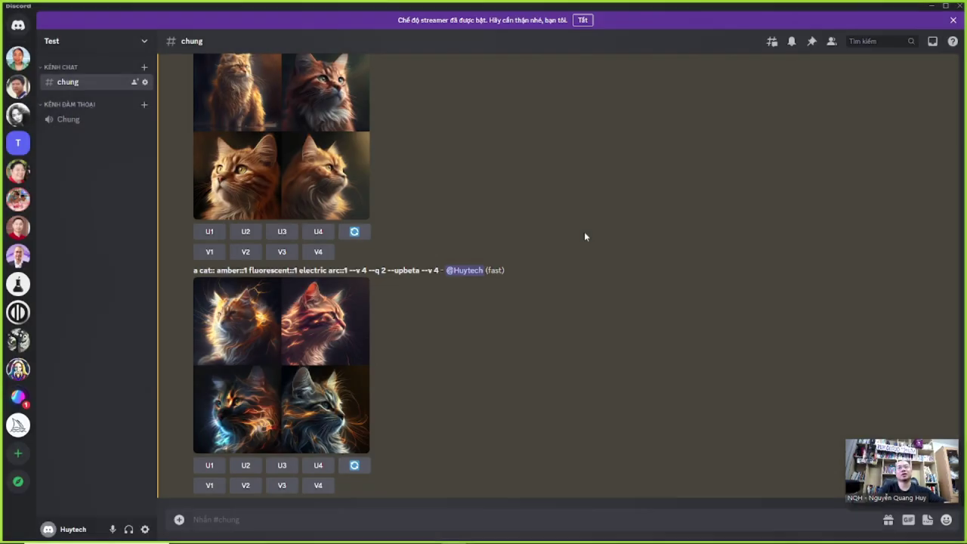
{"action": "type", "text": "/imagine prompt: a cat:: amber::1 fluorescent::1 electric arc::1 macro lens::1 --v 4 --q 2 --upbeta --v 4"}
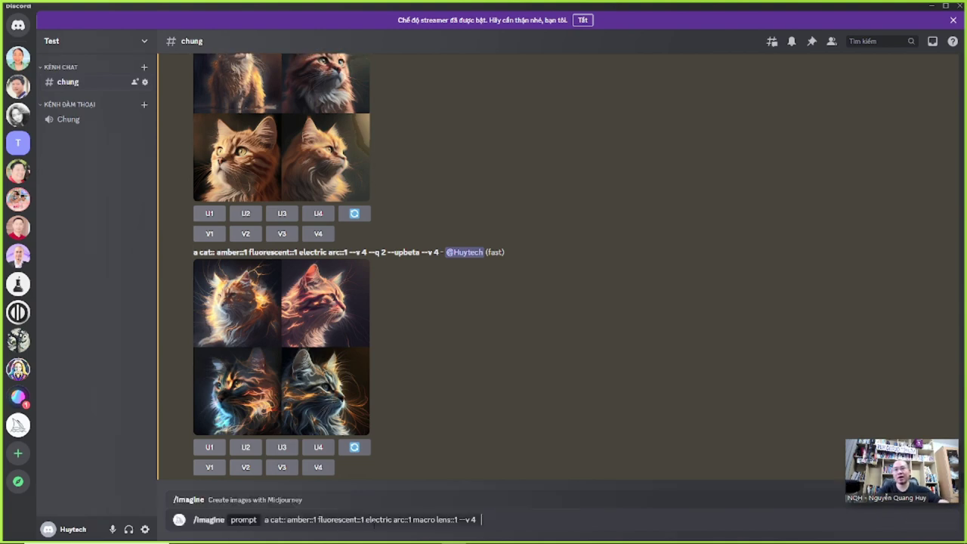
{"action": "key", "text": "Return"}
- Switch back to the MidJourney Prompt Helper and look through its Materials options
{"action": "key", "text": "alt+Tab"}
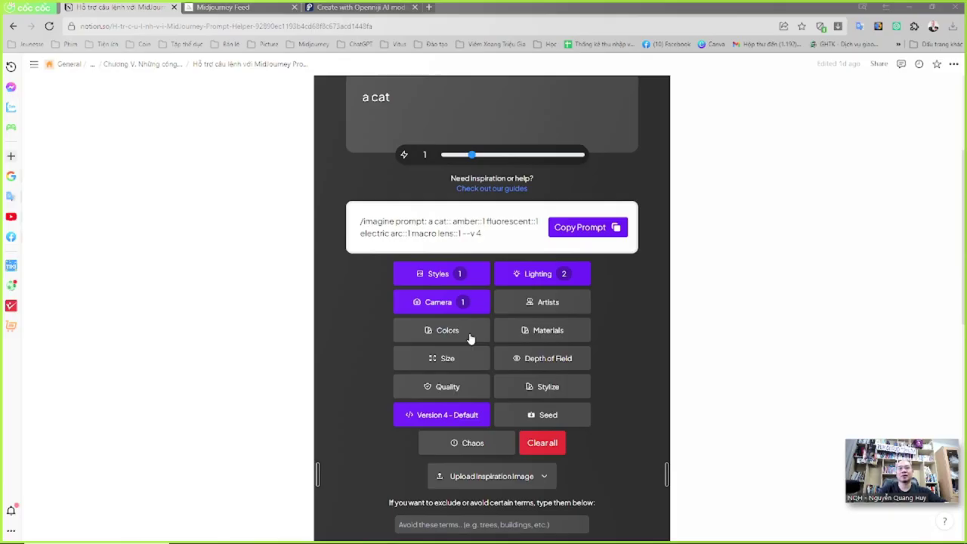
{"action": "left_click", "coordinate": [544, 333]}
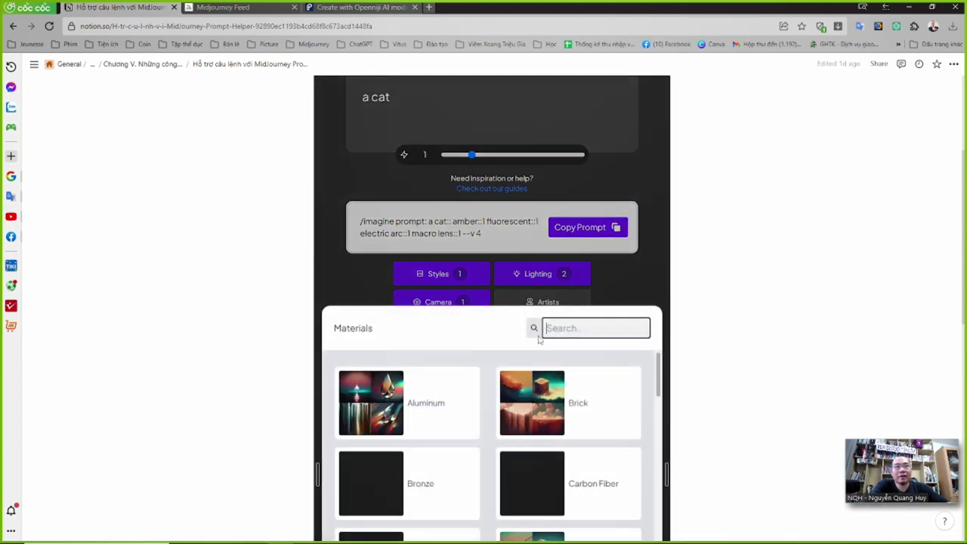
{"action": "scroll", "coordinate": [596, 408], "scroll_direction": "down", "scroll_amount": 1}
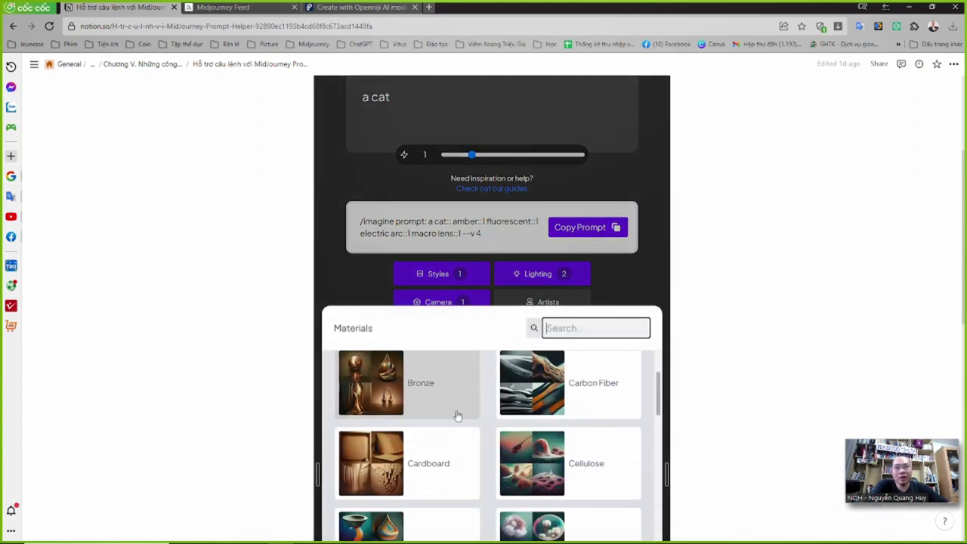
{"action": "scroll", "coordinate": [596, 440], "scroll_direction": "down", "scroll_amount": 1}
{"action": "scroll", "coordinate": [594, 442], "scroll_direction": "down", "scroll_amount": 2}
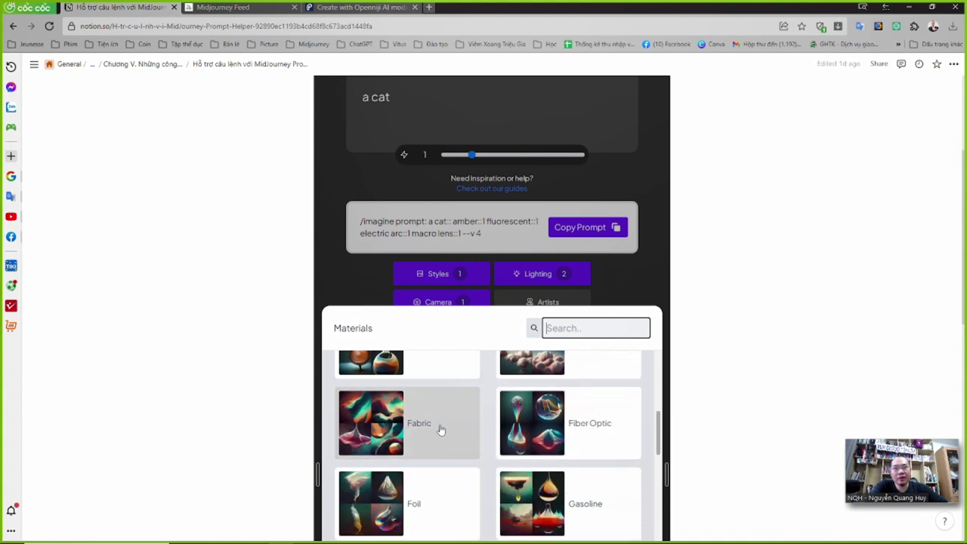
{"action": "scroll", "coordinate": [581, 403], "scroll_direction": "down", "scroll_amount": 1}
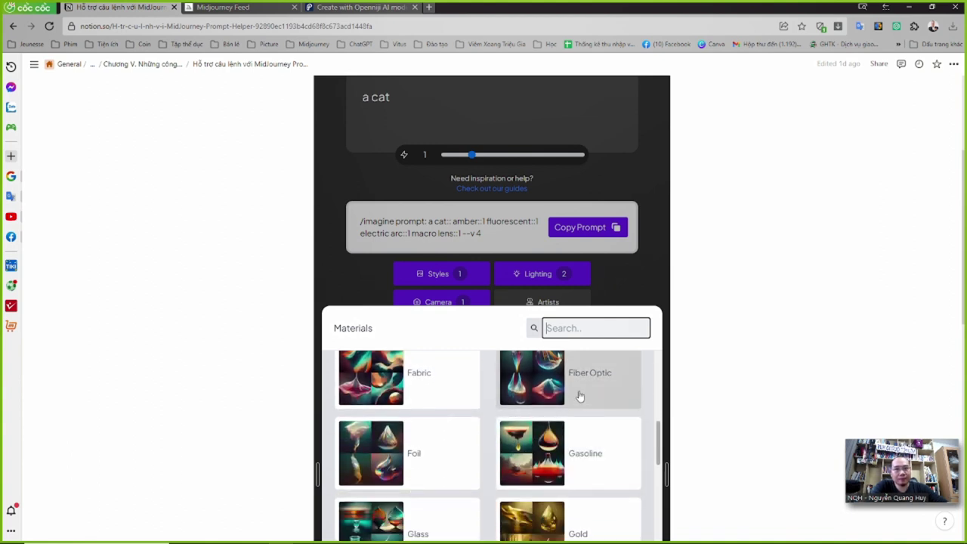
{"action": "scroll", "coordinate": [423, 446], "scroll_direction": "down", "scroll_amount": 1}
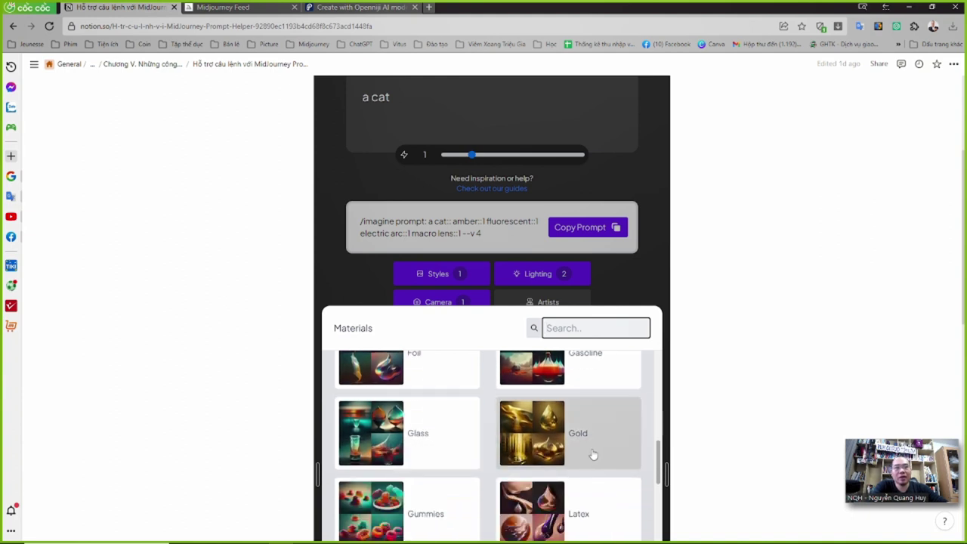
{"action": "scroll", "coordinate": [589, 453], "scroll_direction": "down", "scroll_amount": 1}
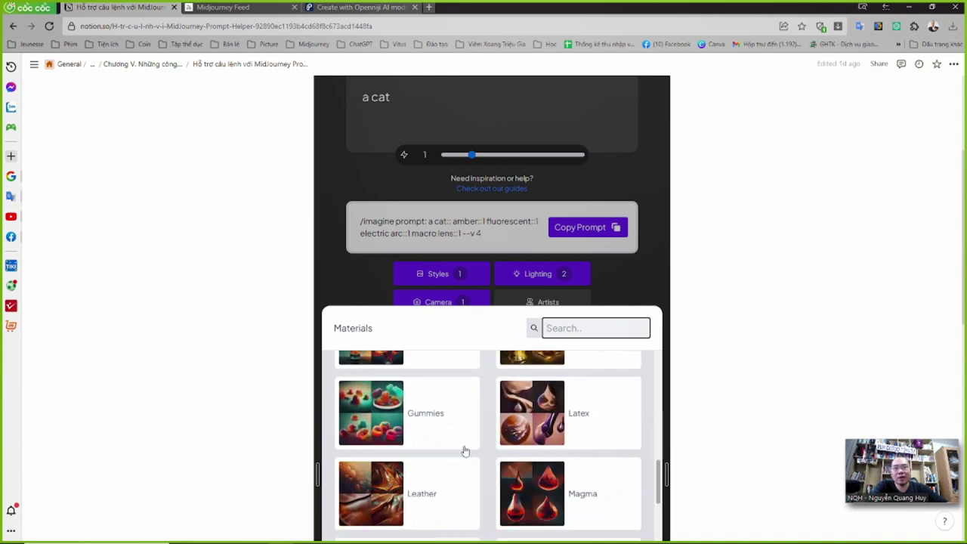
{"action": "scroll", "coordinate": [448, 501], "scroll_direction": "down", "scroll_amount": 1}
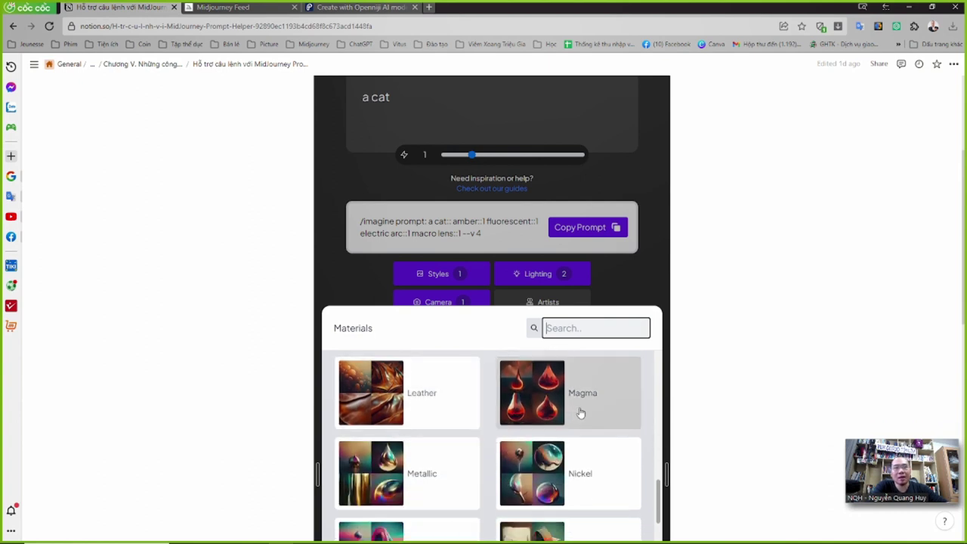
{"action": "scroll", "coordinate": [602, 468], "scroll_direction": "down", "scroll_amount": 2}
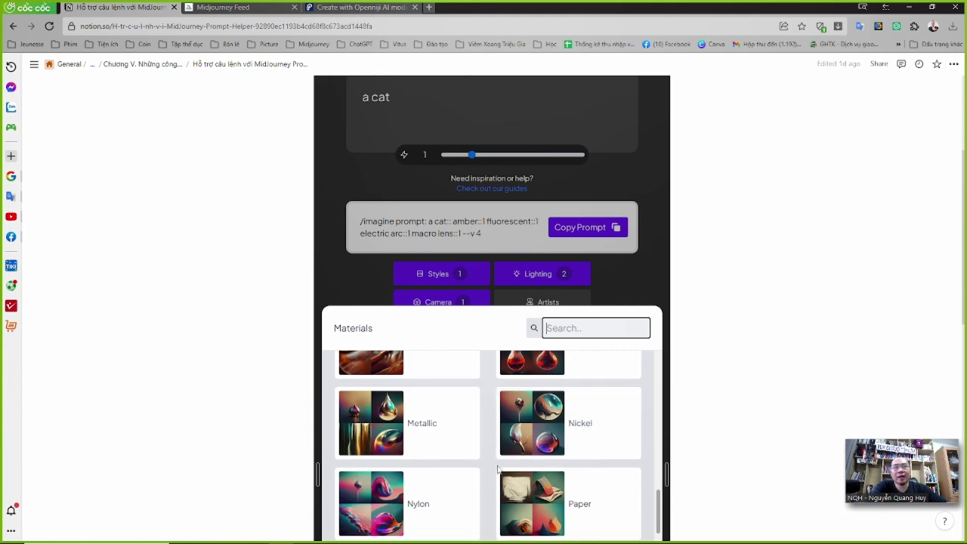
{"action": "scroll", "coordinate": [588, 465], "scroll_direction": "down", "scroll_amount": 3}
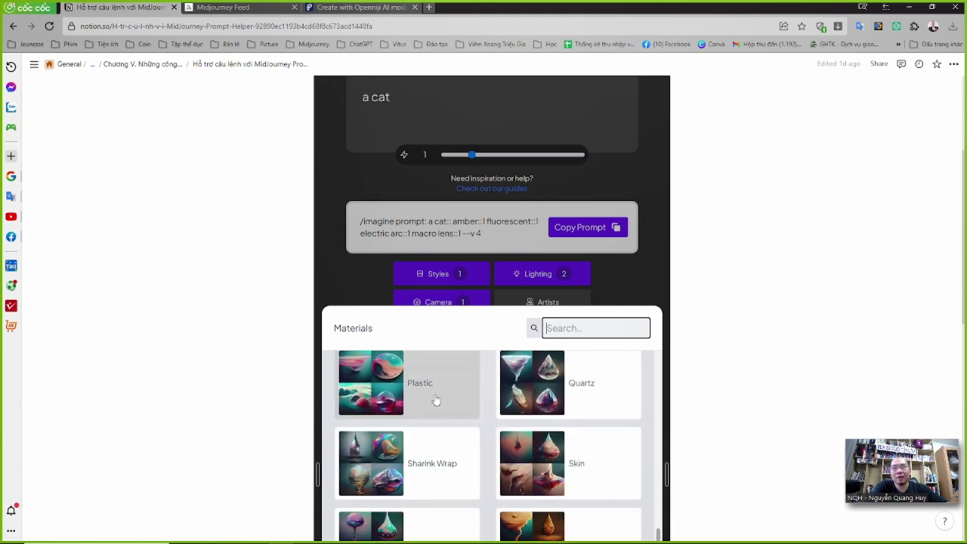
{"action": "scroll", "coordinate": [437, 475], "scroll_direction": "down", "scroll_amount": 1}
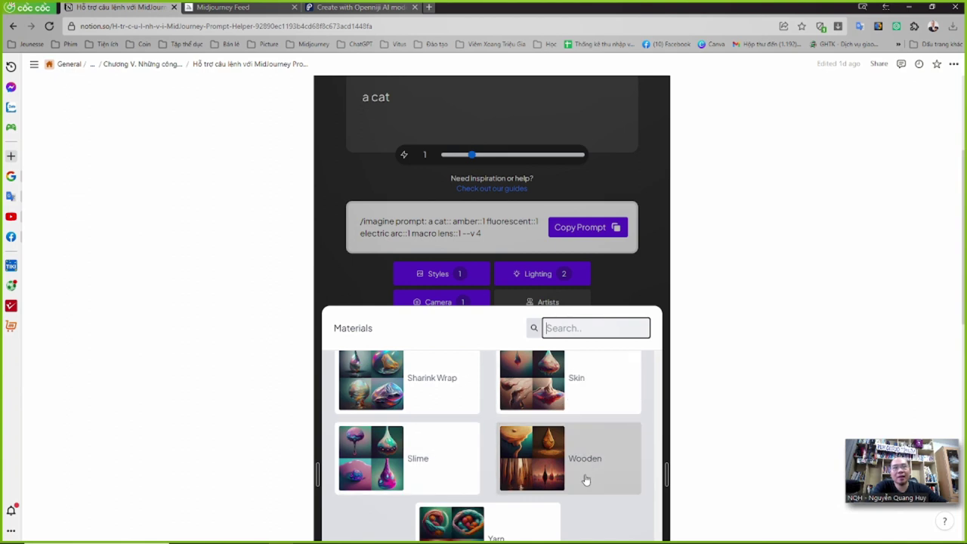
- Add the Leather material to the cat prompt in the Prompt Helper
{"action": "scroll", "coordinate": [439, 468], "scroll_direction": "up", "scroll_amount": 4}
{"action": "scroll", "coordinate": [442, 454], "scroll_direction": "up", "scroll_amount": 1}
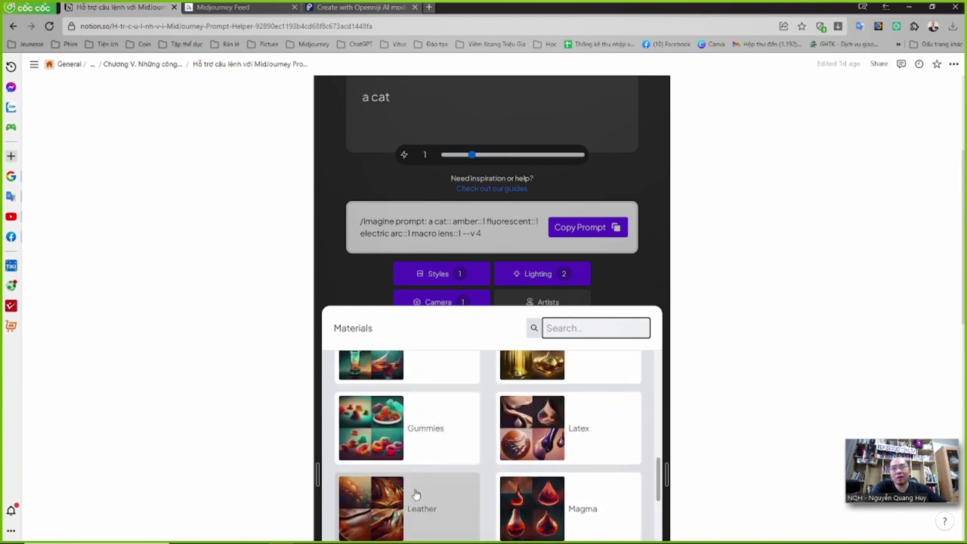
{"action": "left_click", "coordinate": [433, 510]}
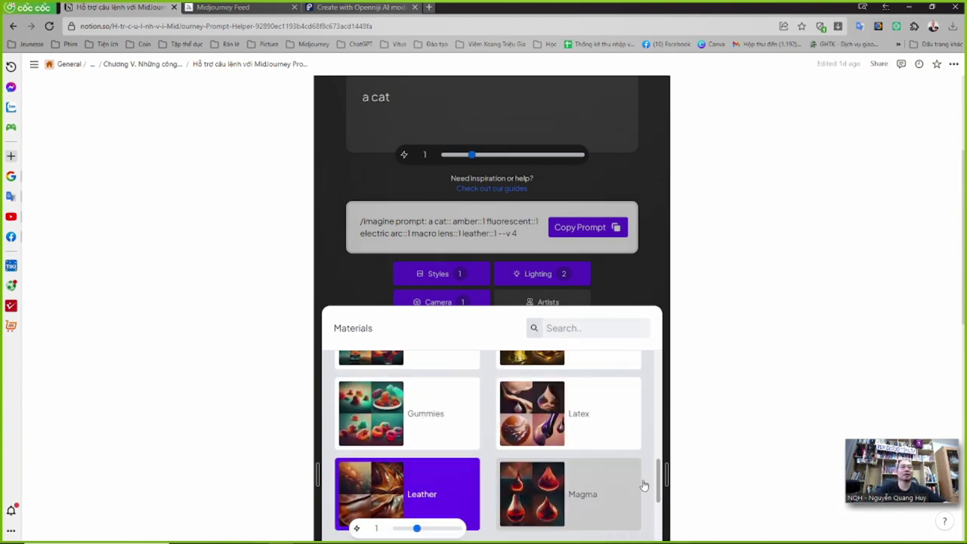
{"action": "scroll", "coordinate": [680, 488], "scroll_direction": "down", "scroll_amount": 4}
{"action": "left_click", "coordinate": [621, 521]}
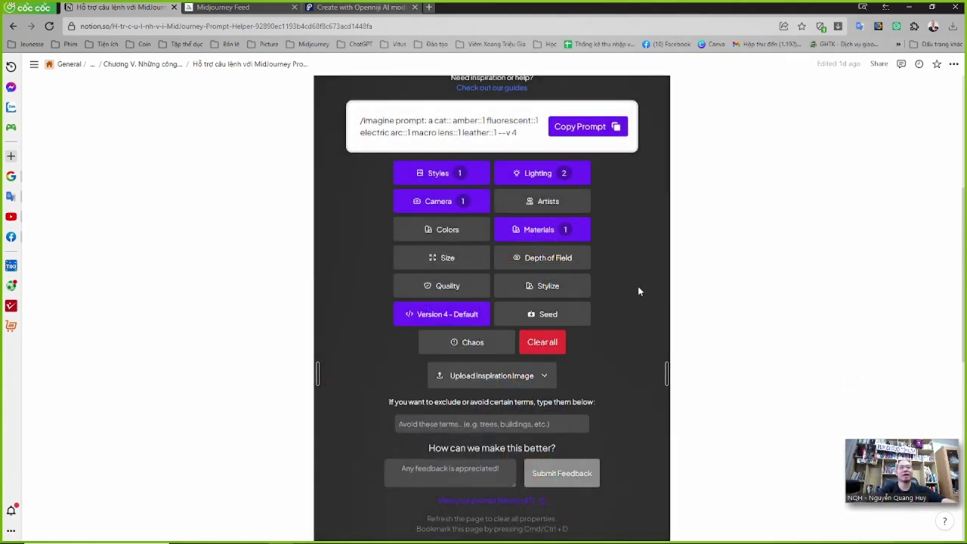
- Switch to Discord and submit the cat prompt with the leather term, "macro lens::1 leather::1 --v 4", to Midjourney
{"action": "key", "text": "alt+Tab"}
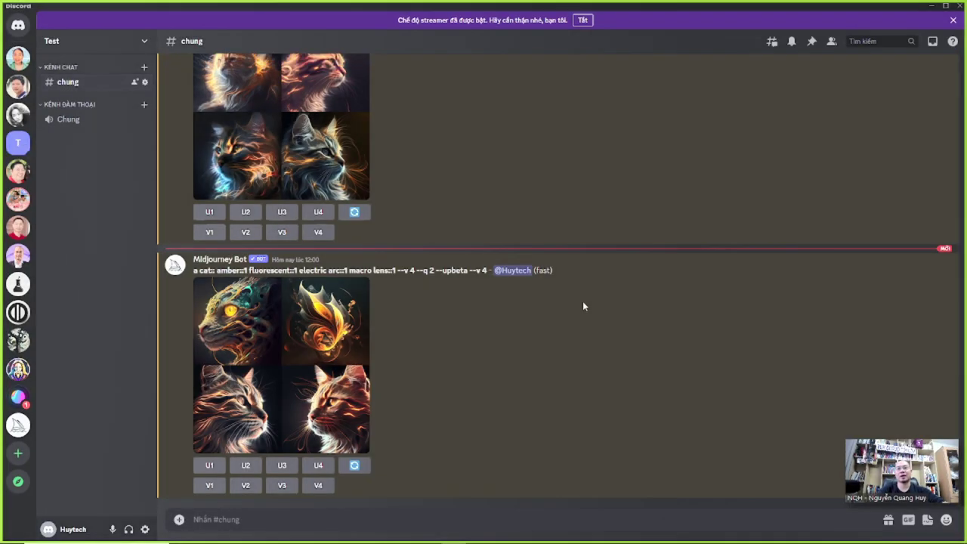
{"action": "type", "text": "/imagine prompt: a cat:: amber::1 fluorescent::1 electric arc::1 macro lens::1 leather::1 --v 4"}
{"action": "key", "text": "Return"}
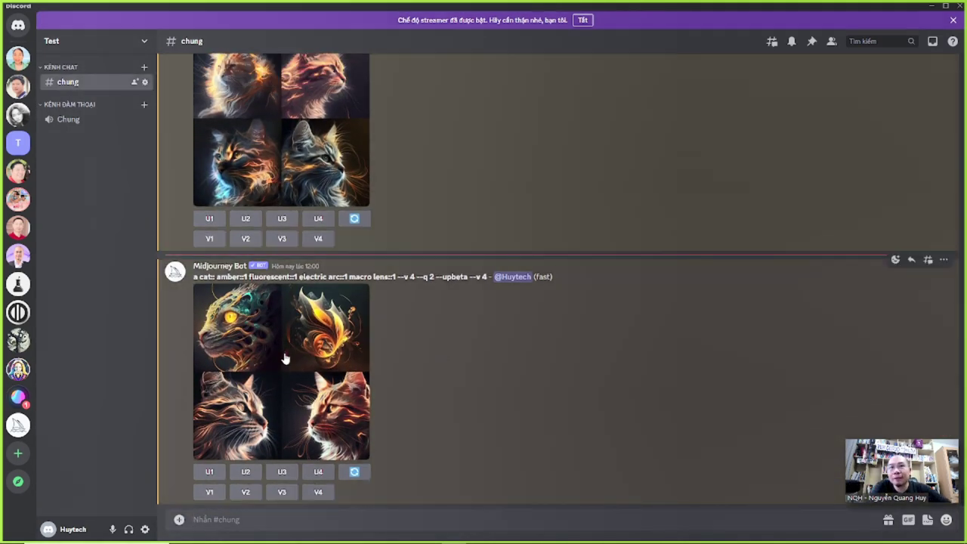
- View enlarged versions of the macro lens cat images and the leather cat images
{"action": "left_click", "coordinate": [302, 346]}
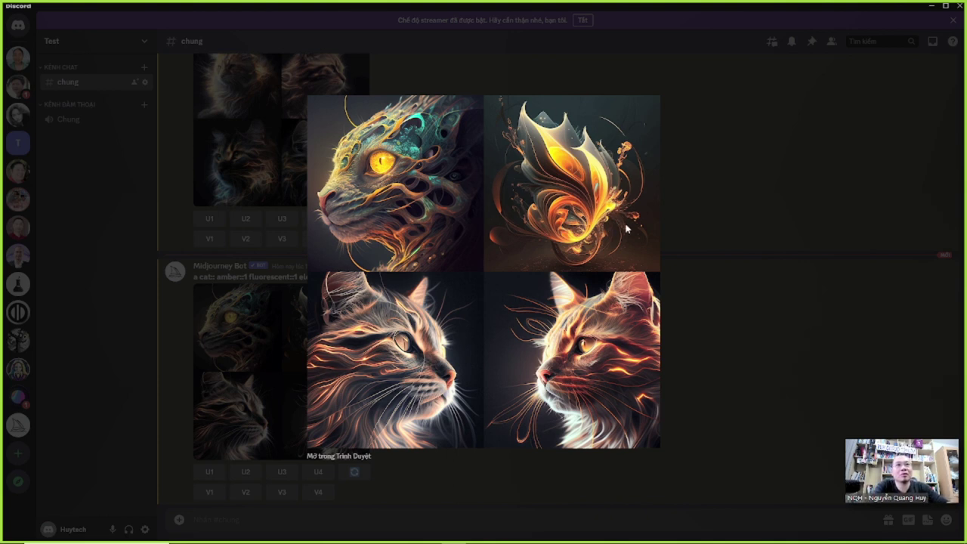
{"action": "left_click", "coordinate": [709, 259]}
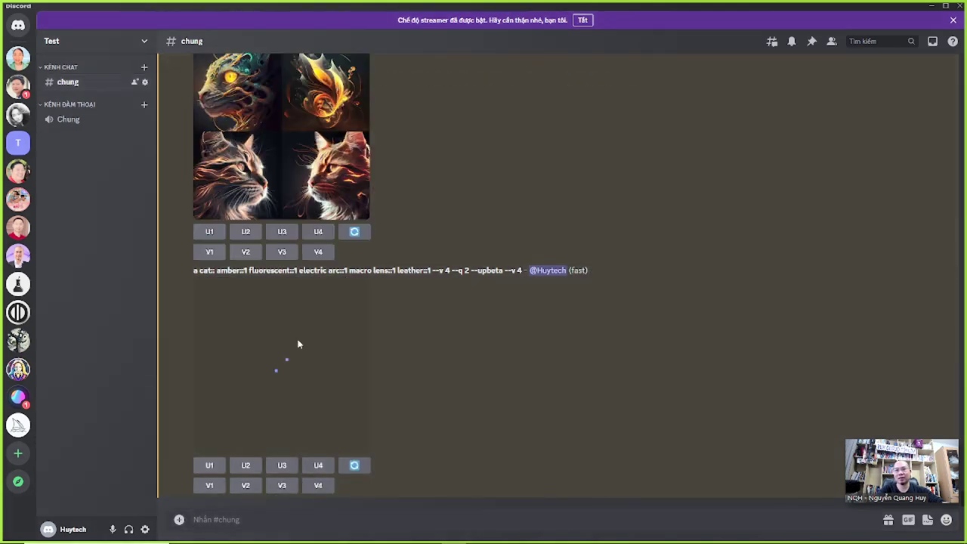
{"action": "left_click", "coordinate": [314, 364]}
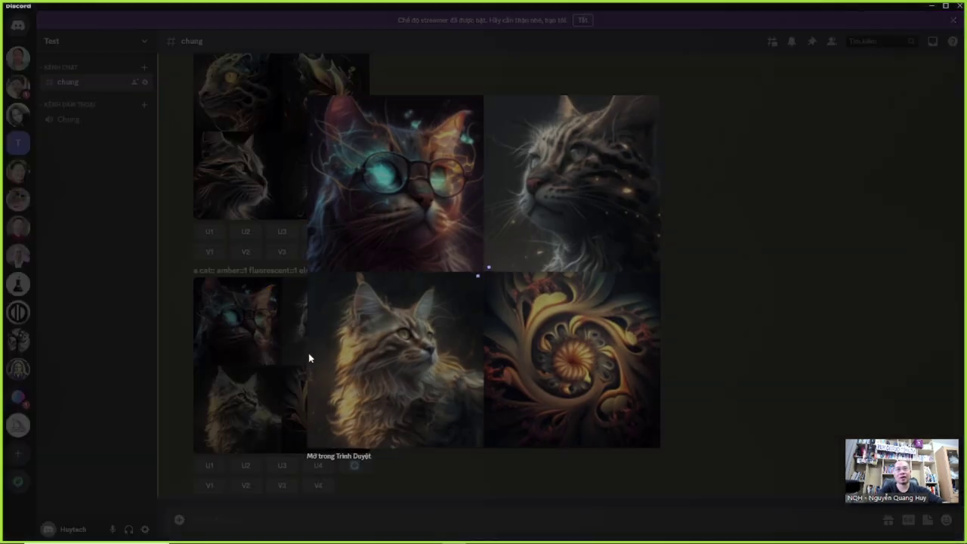
{"action": "left_click", "coordinate": [717, 383]}
- Return to the Prompt Helper, clear all prompt settings and add the Aluminum material
{"action": "key", "text": "alt+Tab"}
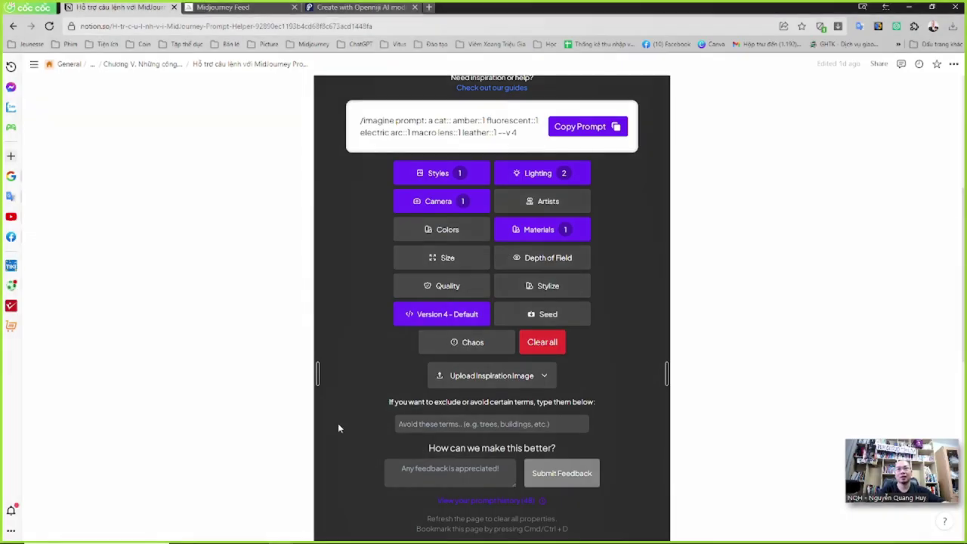
{"action": "left_click", "coordinate": [535, 342]}
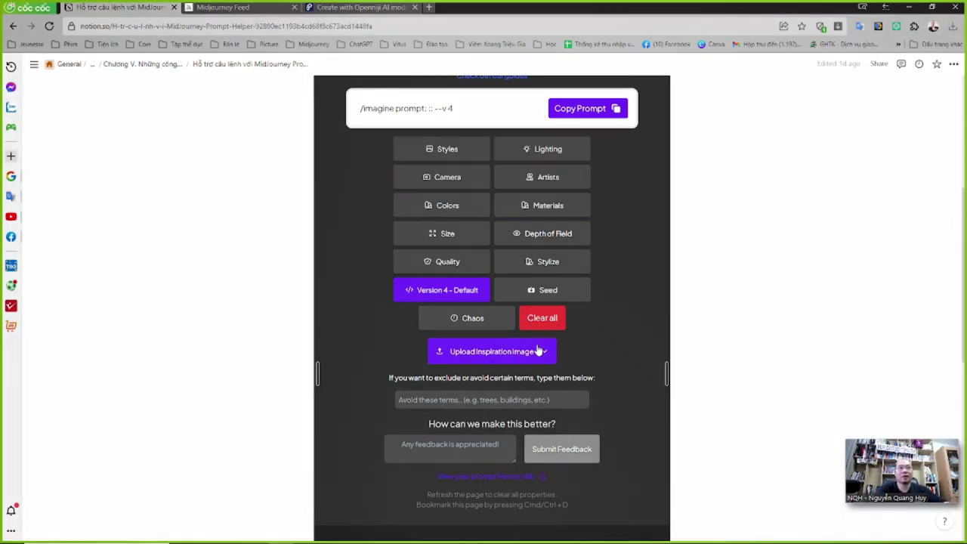
{"action": "left_click", "coordinate": [548, 206]}
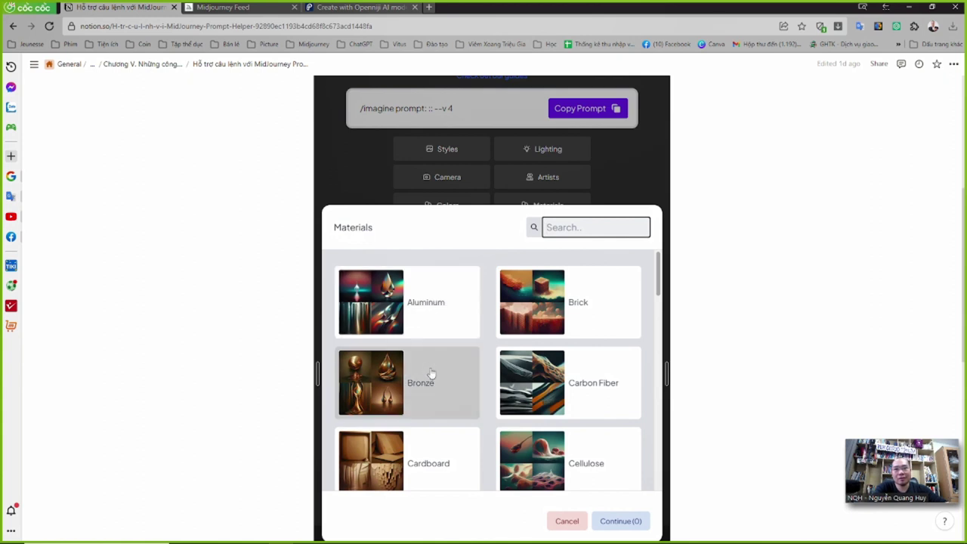
{"action": "scroll", "coordinate": [448, 387], "scroll_direction": "down", "scroll_amount": 1}
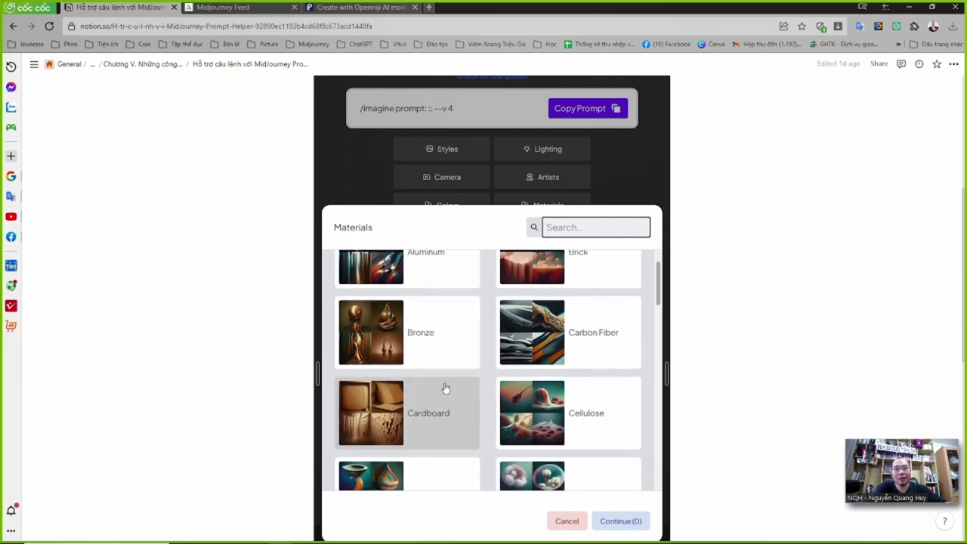
{"action": "scroll", "coordinate": [444, 388], "scroll_direction": "up", "scroll_amount": 1}
{"action": "left_click", "coordinate": [429, 322]}
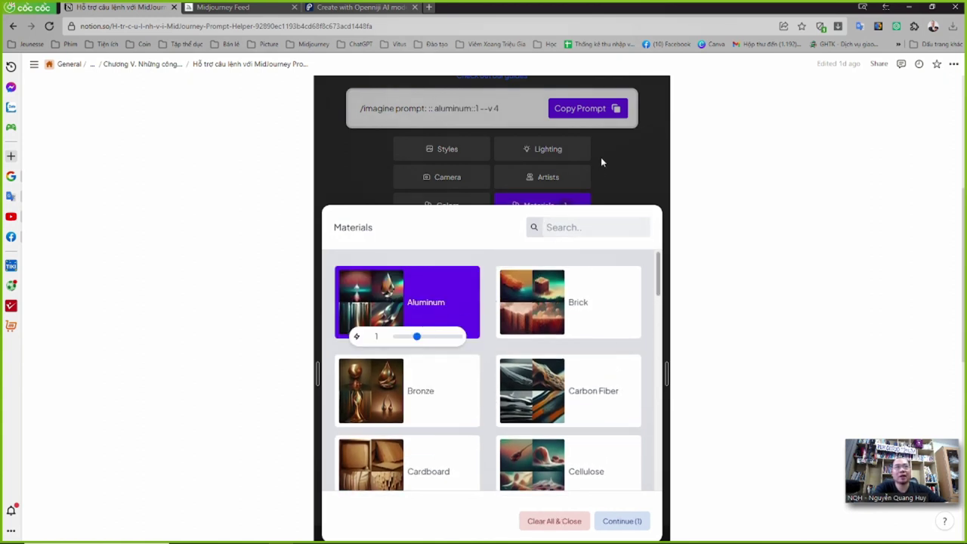
{"action": "left_click", "coordinate": [608, 521]}
{"action": "scroll", "coordinate": [517, 243], "scroll_direction": "down", "scroll_amount": 1}
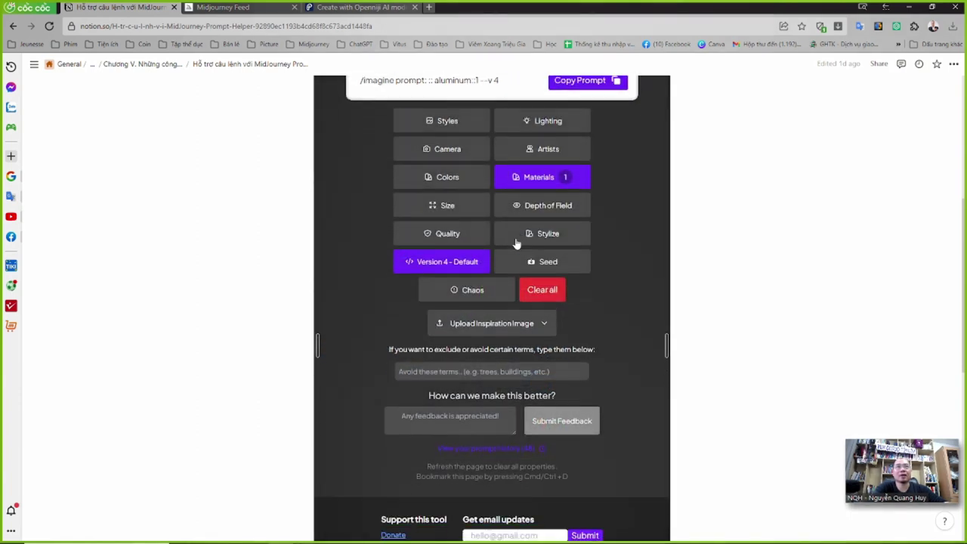
- Enter "a cat" as the prompt subject and copy the generated aluminum prompt
{"action": "scroll", "coordinate": [516, 243], "scroll_direction": "up", "scroll_amount": 4}
{"action": "left_click", "coordinate": [424, 157]}
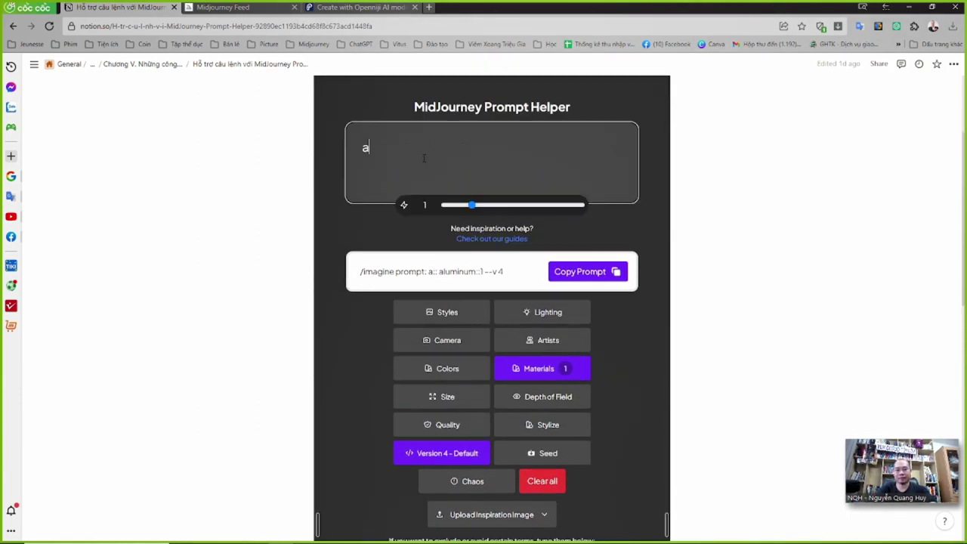
{"action": "type", "text": "a cat"}
{"action": "left_click", "coordinate": [570, 272]}
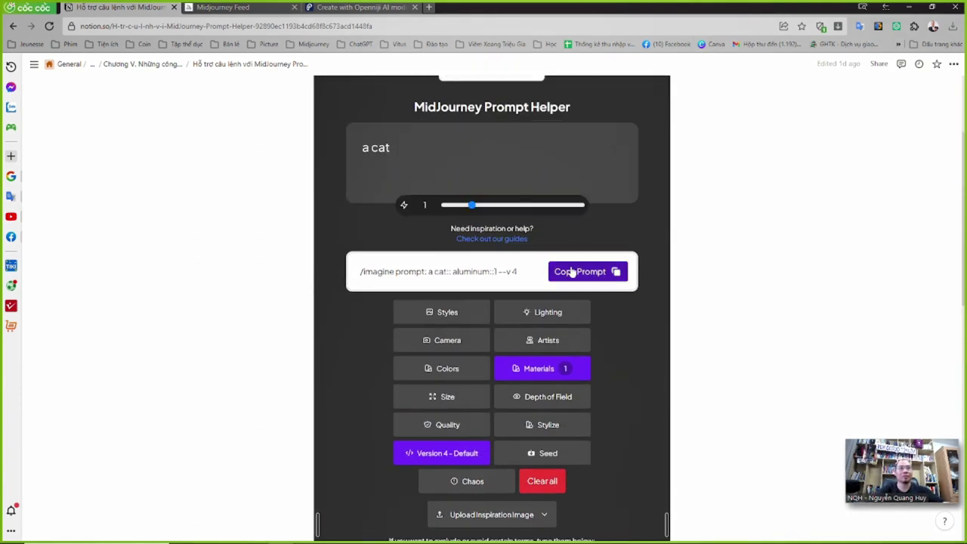
- Submit the prompt "a cat:: aluminum::1 --v 4" to Midjourney in Discord and view the resulting images enlarged
{"action": "key", "text": "alt+Tab"}
{"action": "key", "text": "ctrl+v"}
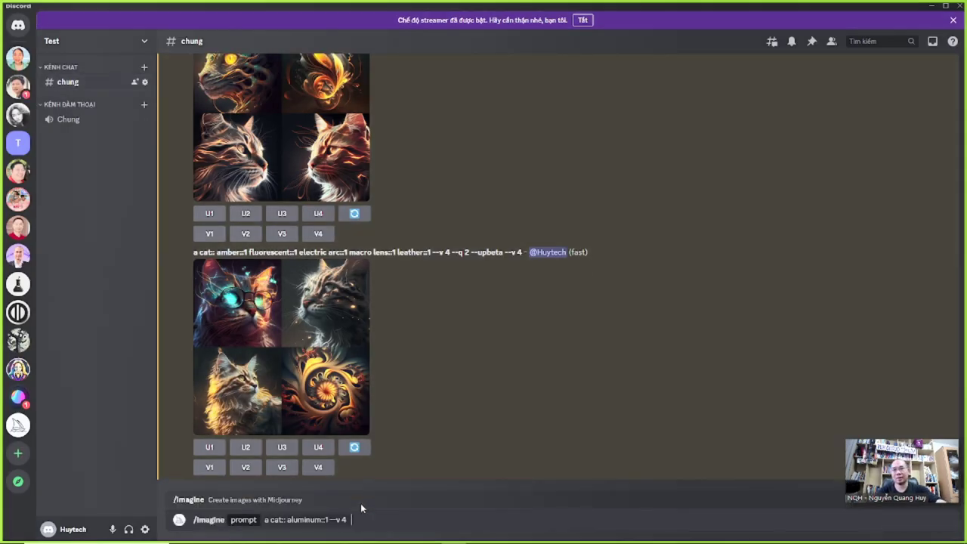
{"action": "key", "text": "Return"}
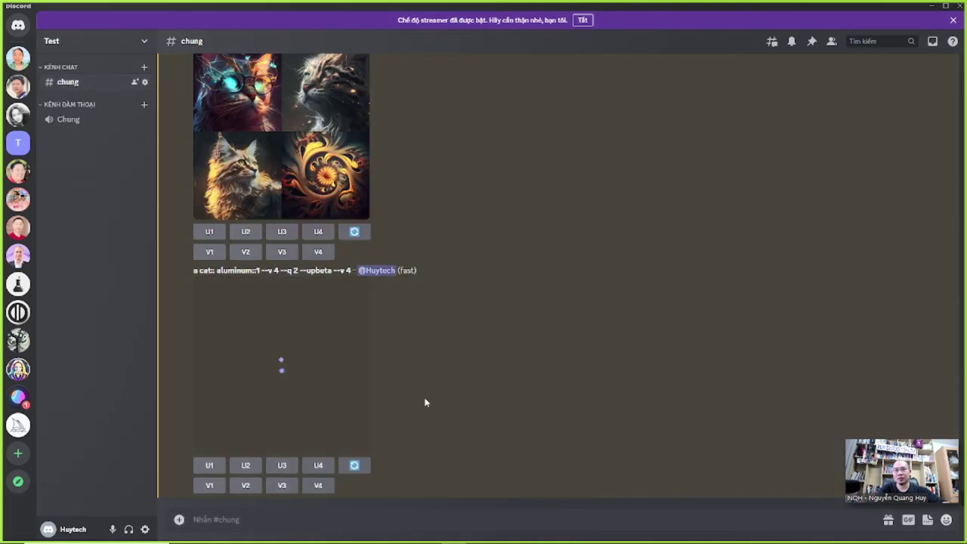
{"action": "left_click", "coordinate": [307, 360]}
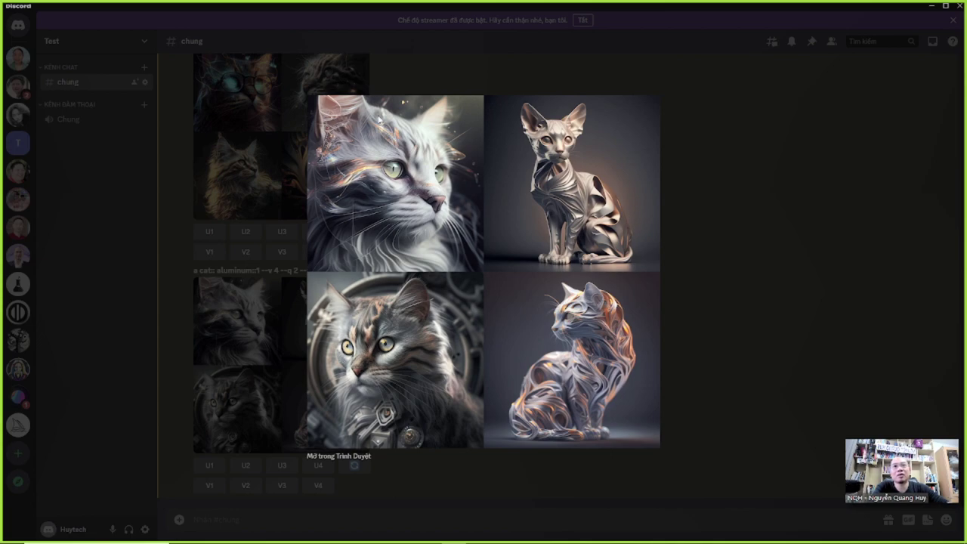
{"action": "left_click", "coordinate": [721, 278]}
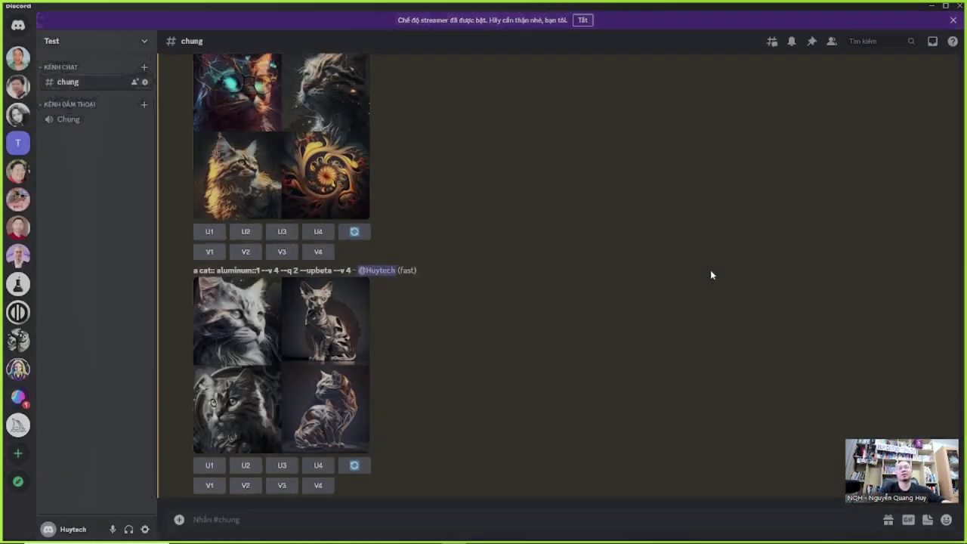
- Return to the Chương V page in Notion and open the Prompter for MidJourney support page
{"action": "key", "text": "alt+Tab"}
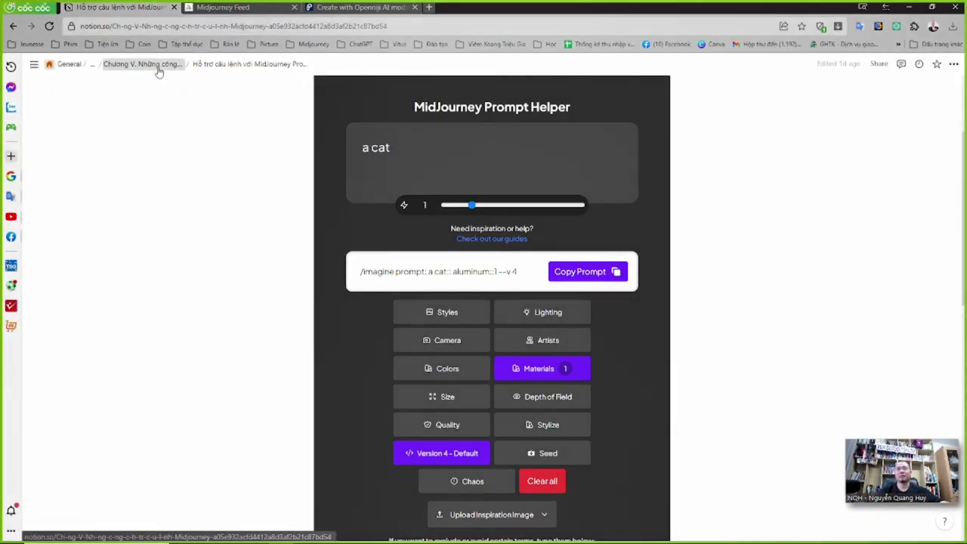
{"action": "left_click", "coordinate": [156, 64]}
{"action": "left_click", "coordinate": [408, 209]}
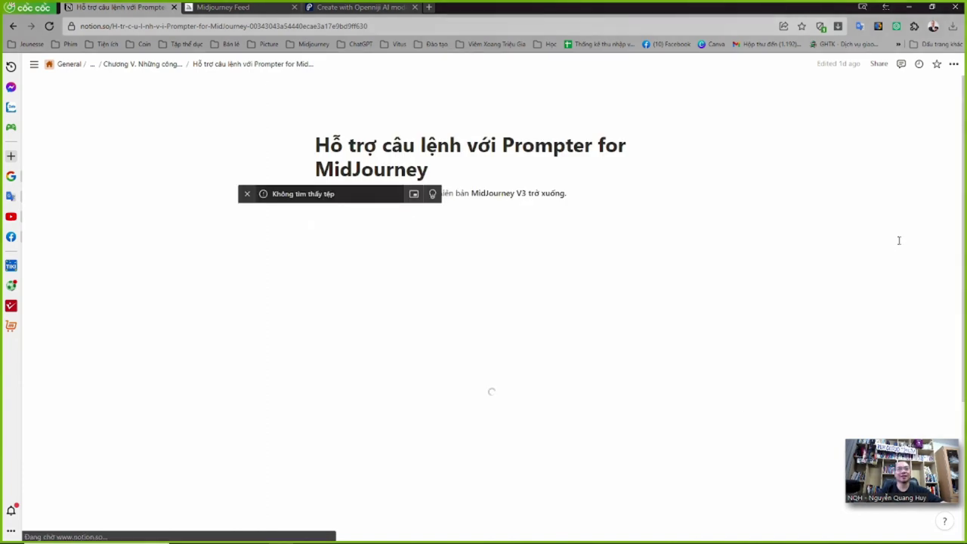
{"action": "scroll", "coordinate": [799, 275], "scroll_direction": "down", "scroll_amount": 2}
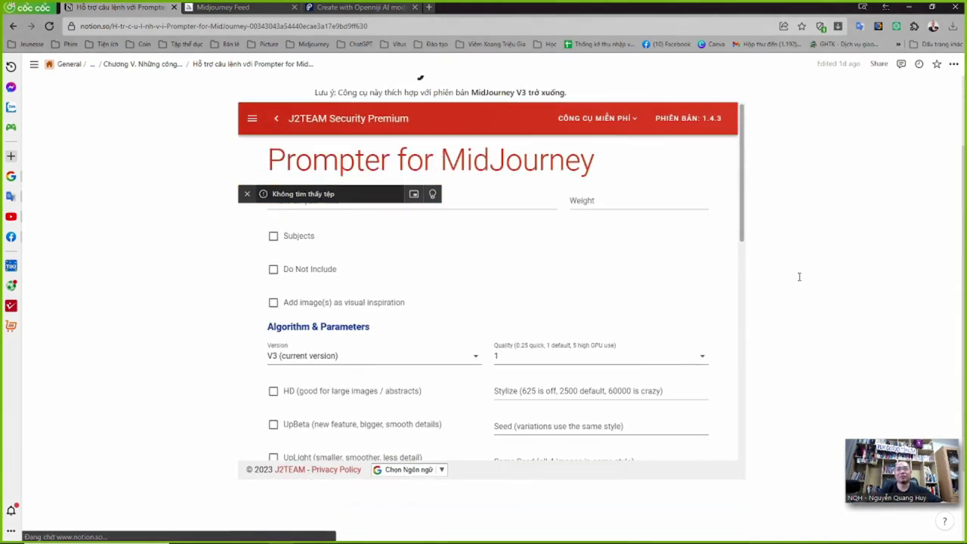
- Enter "a cat" as the main idea, enable Subjects and enter "a gun" as Subject 1
{"action": "left_click", "coordinate": [332, 195]}
{"action": "type", "text": "a cat"}
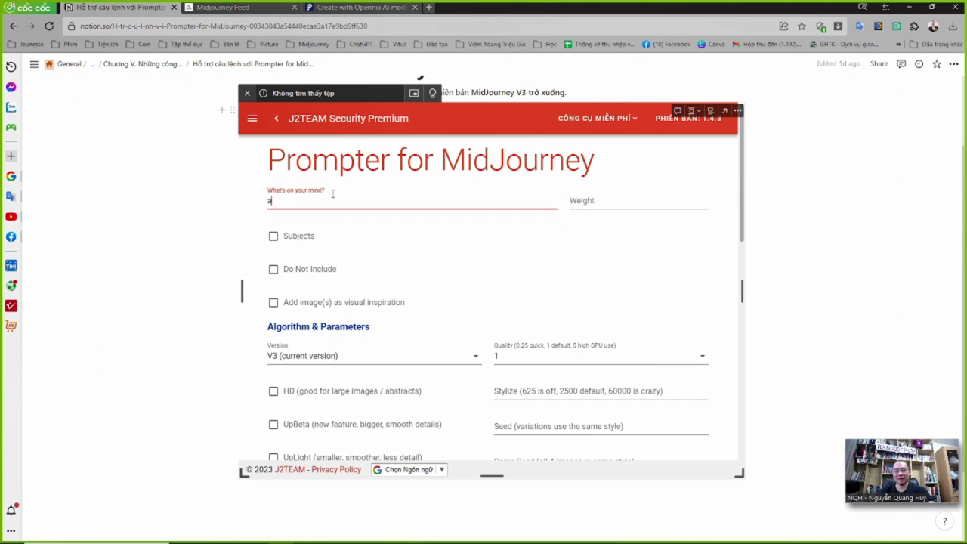
{"action": "left_click", "coordinate": [297, 242]}
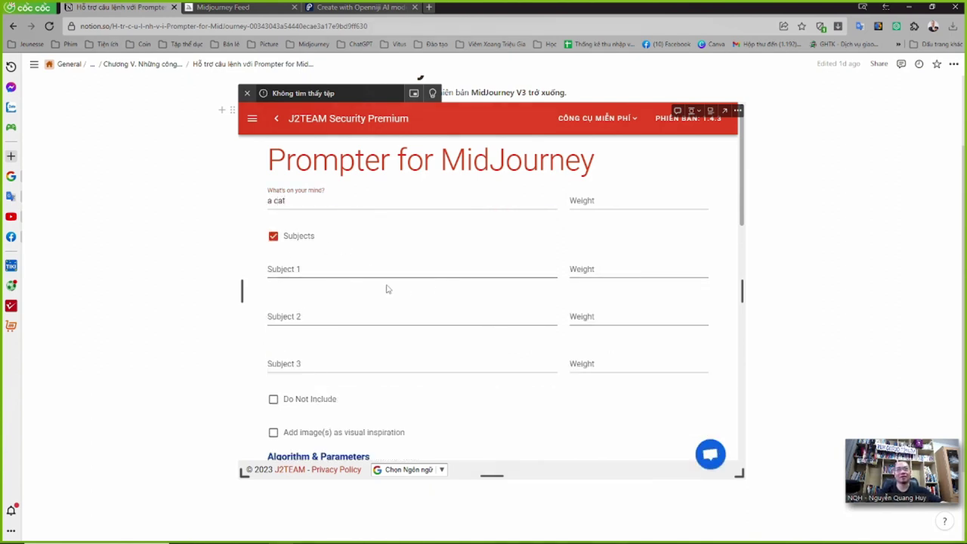
{"action": "left_click", "coordinate": [356, 270]}
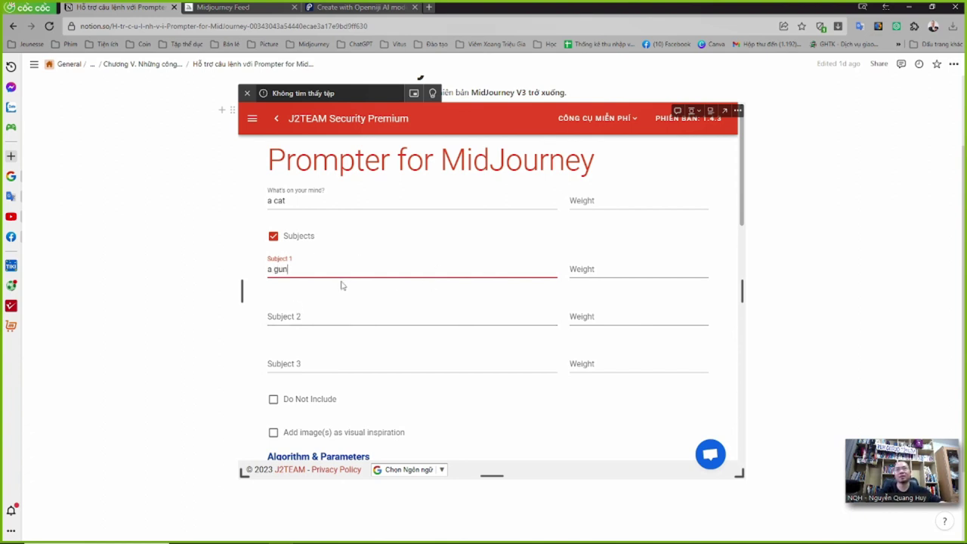
- Check the version options, keep V3 (current version), and set the aspect ratio to 4:3 (early television and film)
{"action": "scroll", "coordinate": [318, 362], "scroll_direction": "down", "scroll_amount": 2}
{"action": "scroll", "coordinate": [332, 393], "scroll_direction": "down", "scroll_amount": 1}
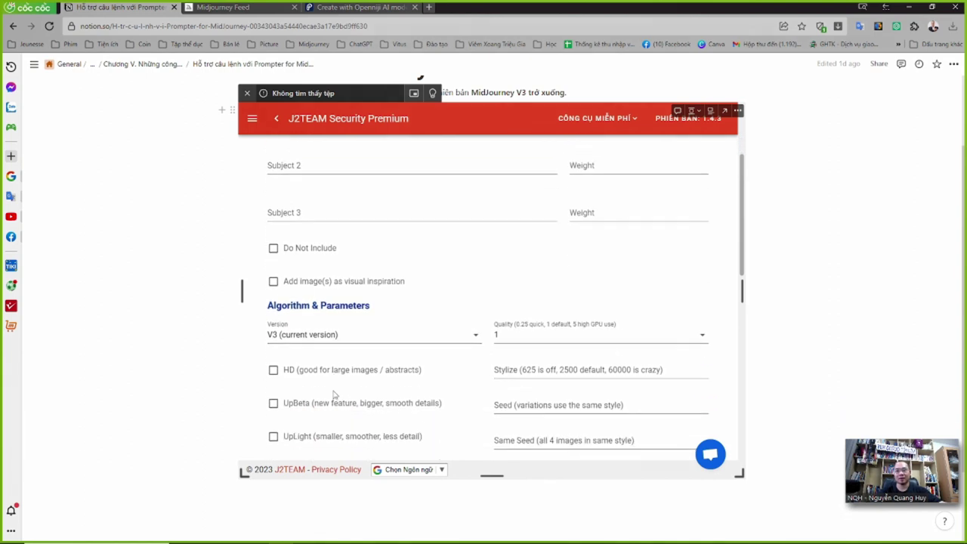
{"action": "left_click", "coordinate": [320, 337]}
{"action": "scroll", "coordinate": [411, 423], "scroll_direction": "up", "scroll_amount": 1}
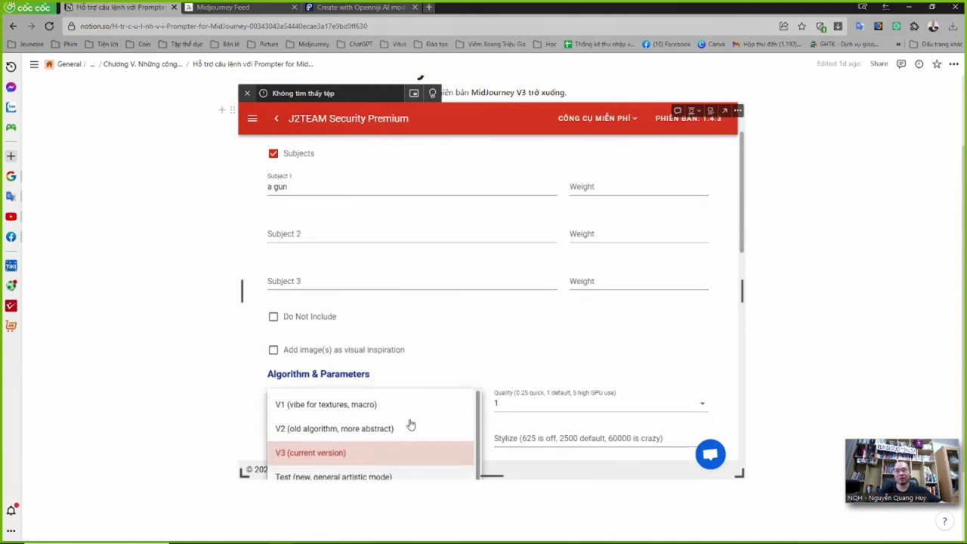
{"action": "scroll", "coordinate": [408, 423], "scroll_direction": "down", "scroll_amount": 2}
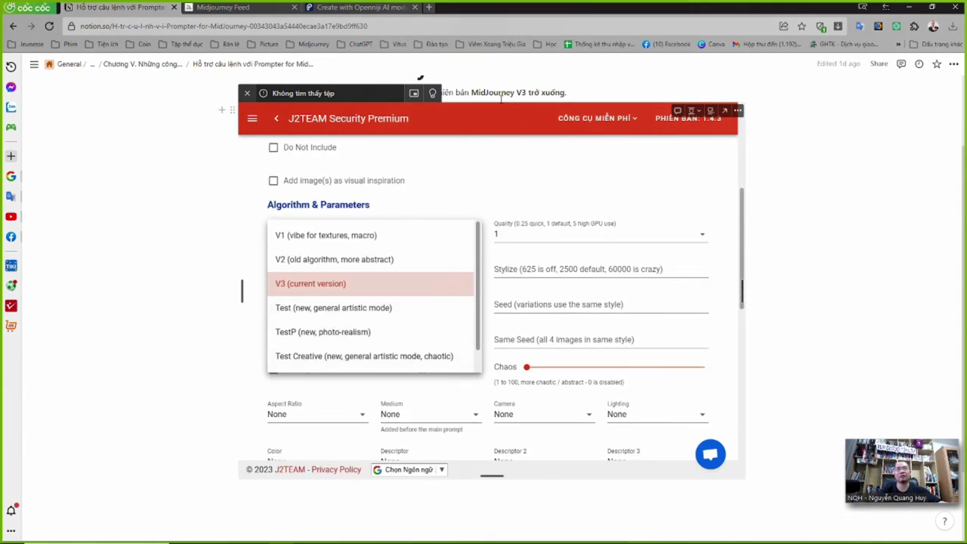
{"action": "left_click", "coordinate": [486, 200]}
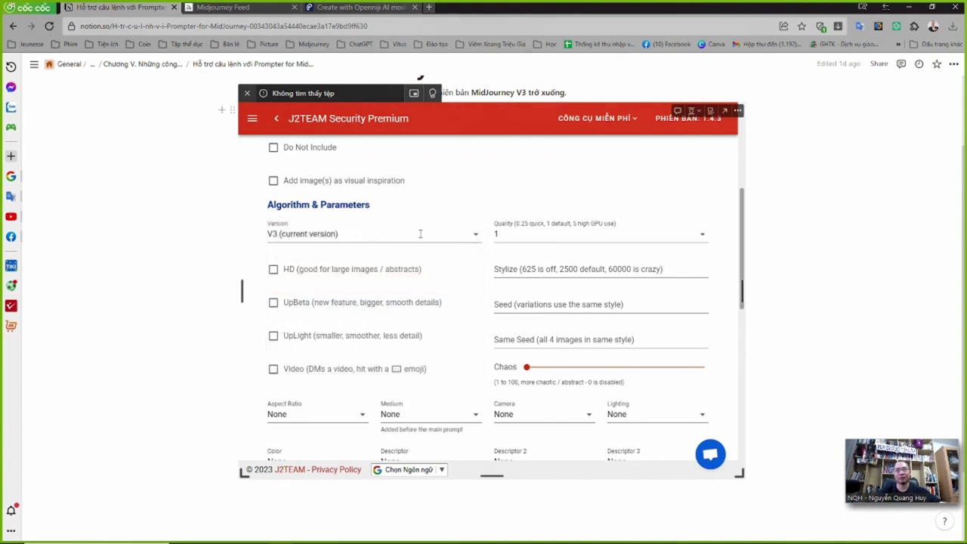
{"action": "scroll", "coordinate": [429, 399], "scroll_direction": "down", "scroll_amount": 3}
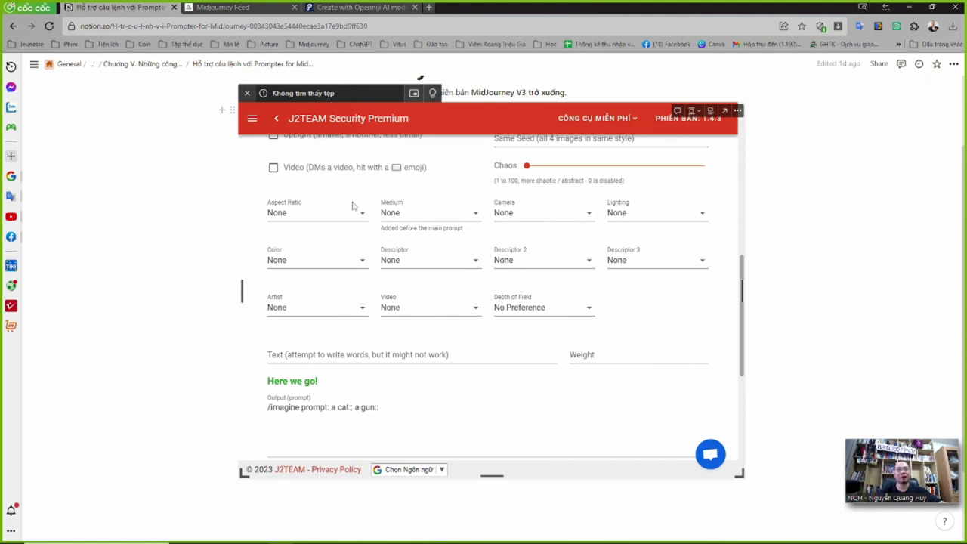
{"action": "left_click", "coordinate": [330, 216]}
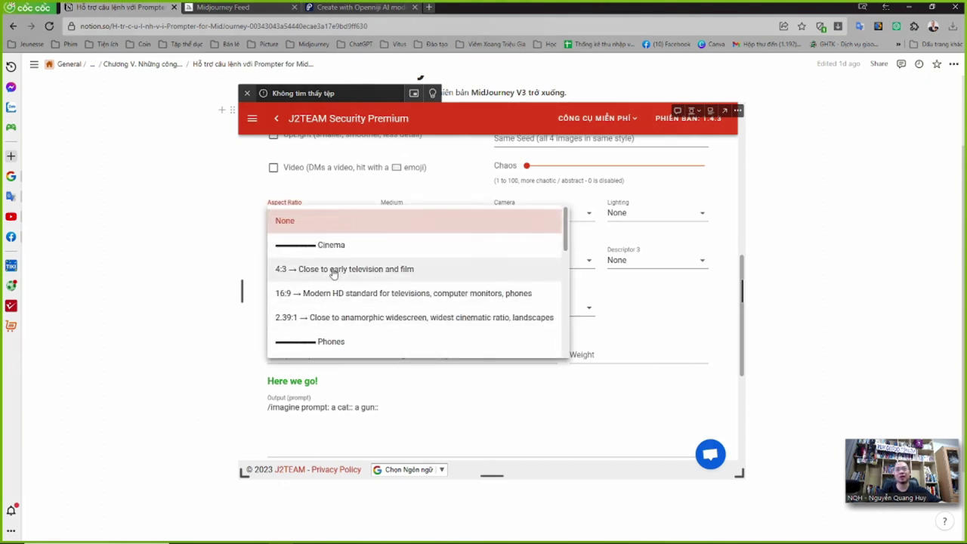
{"action": "left_click", "coordinate": [382, 272]}
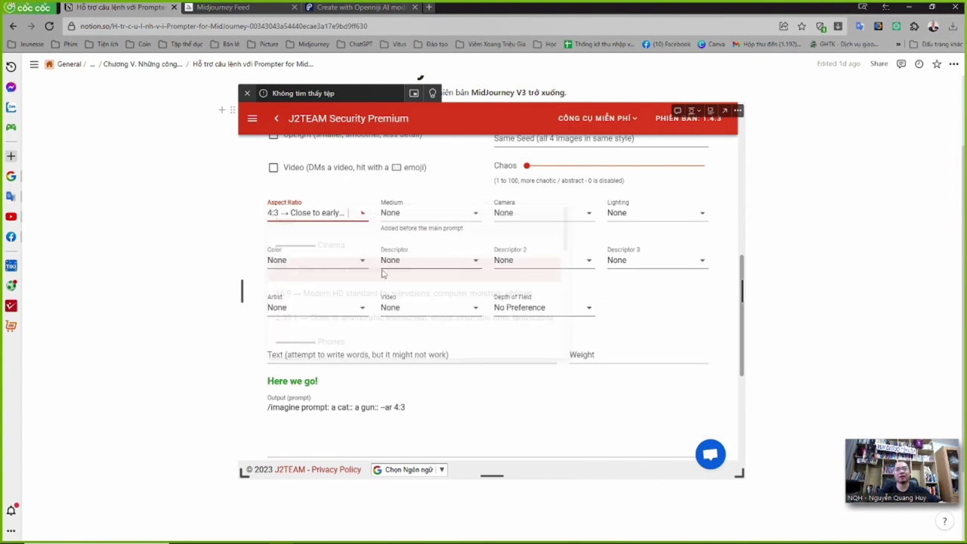
- Leave the medium unset, set the prompt's color to light-green and its first descriptor to fantastic realism
{"action": "left_click", "coordinate": [420, 215]}
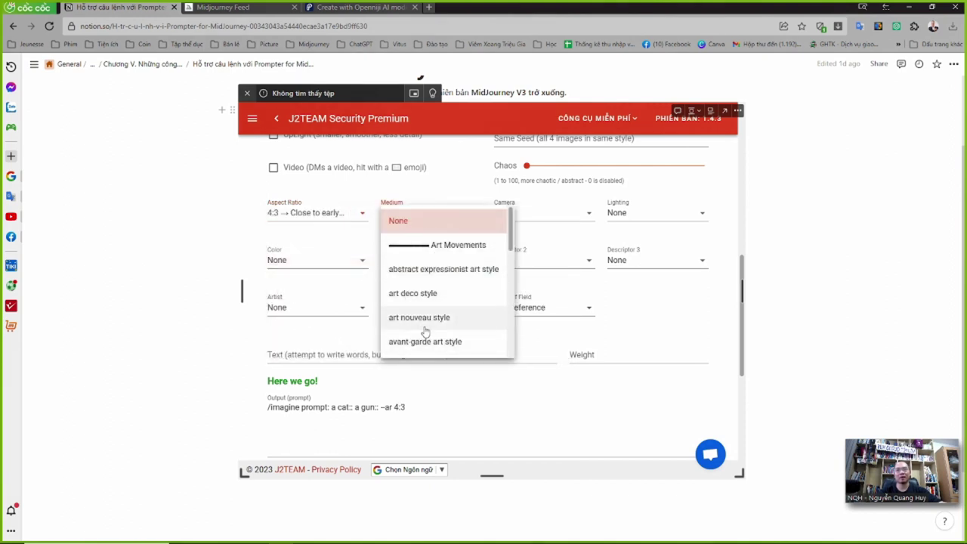
{"action": "scroll", "coordinate": [426, 332], "scroll_direction": "down", "scroll_amount": 3}
{"action": "left_click", "coordinate": [304, 262]}
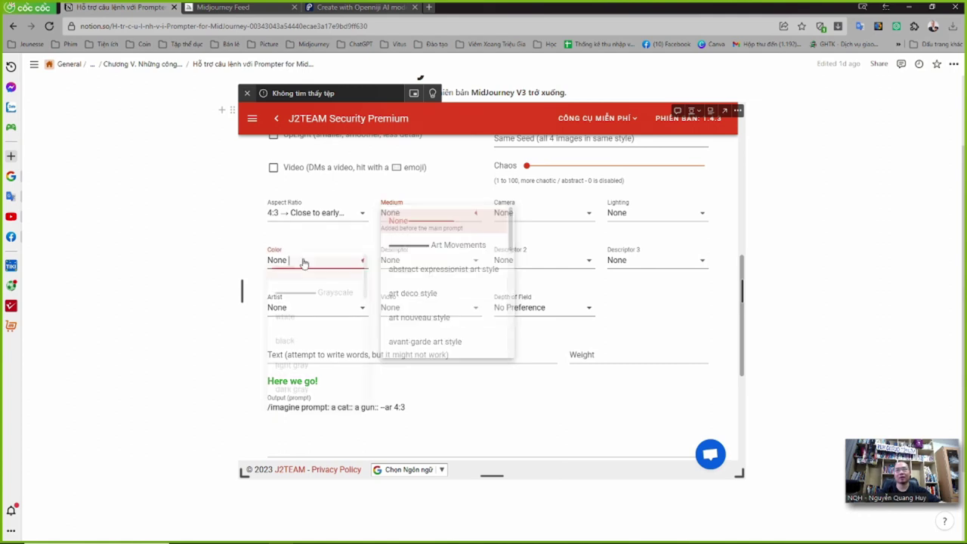
{"action": "scroll", "coordinate": [309, 344], "scroll_direction": "down", "scroll_amount": 5}
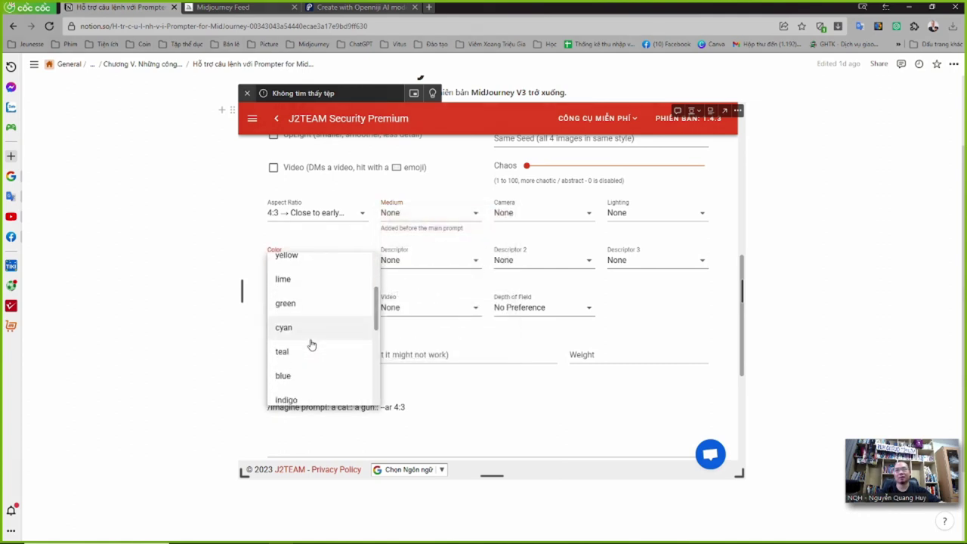
{"action": "scroll", "coordinate": [311, 344], "scroll_direction": "down", "scroll_amount": 10}
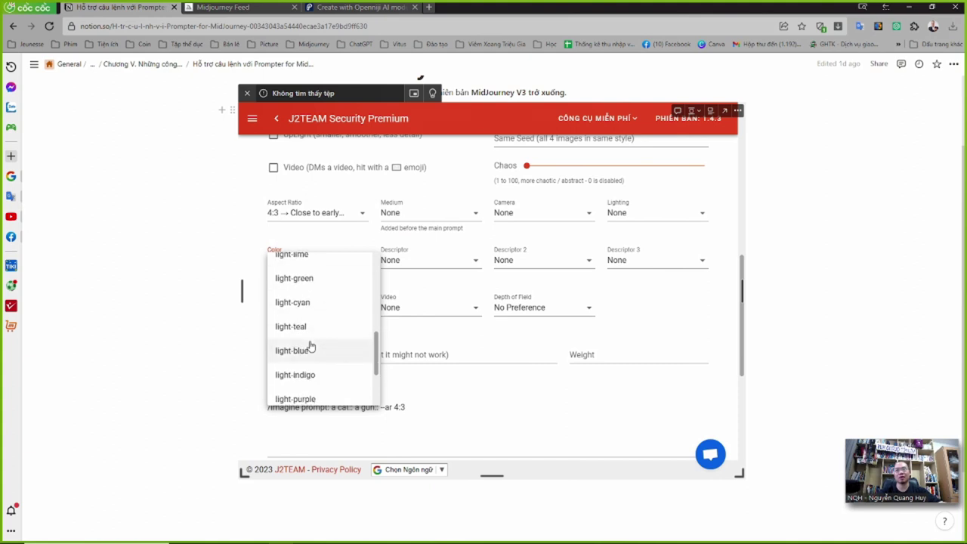
{"action": "left_click", "coordinate": [308, 279]}
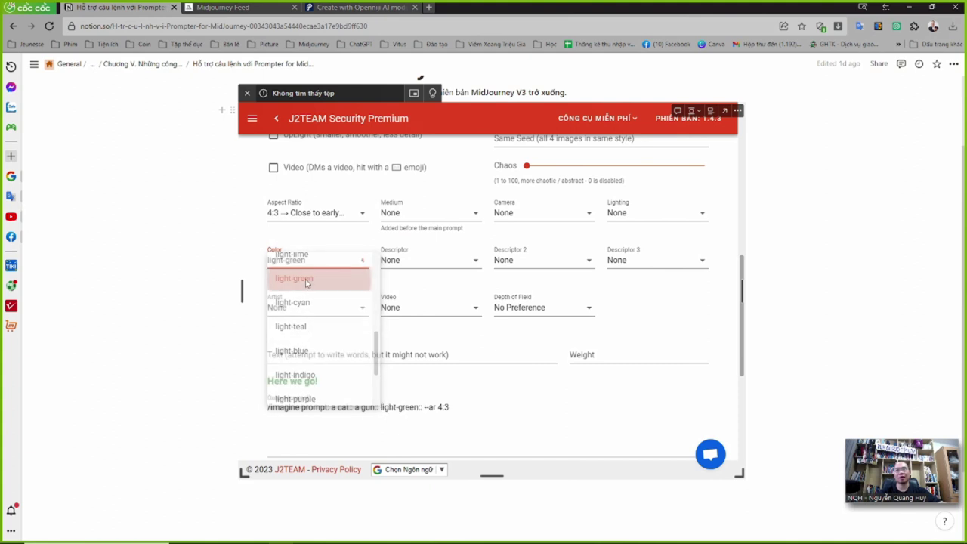
{"action": "left_click", "coordinate": [452, 258]}
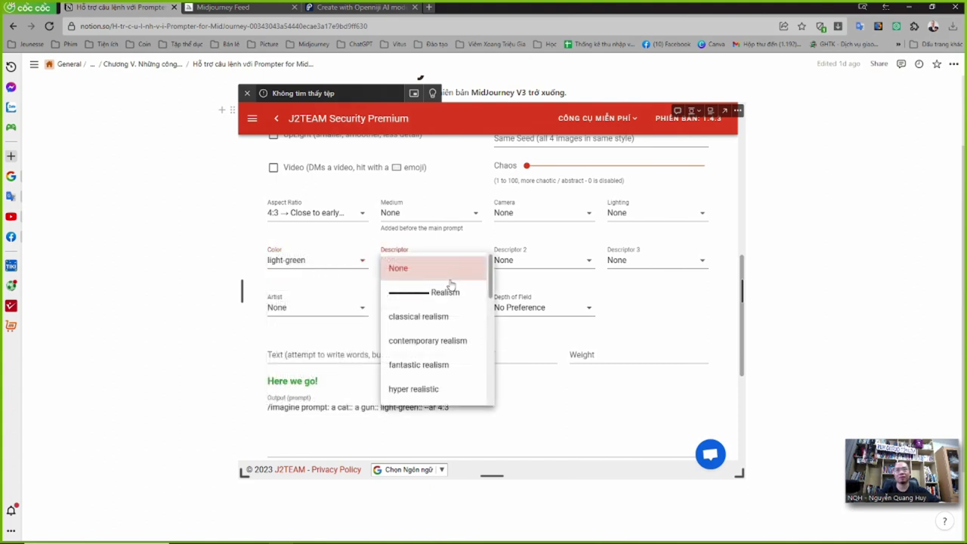
{"action": "left_click", "coordinate": [434, 365]}
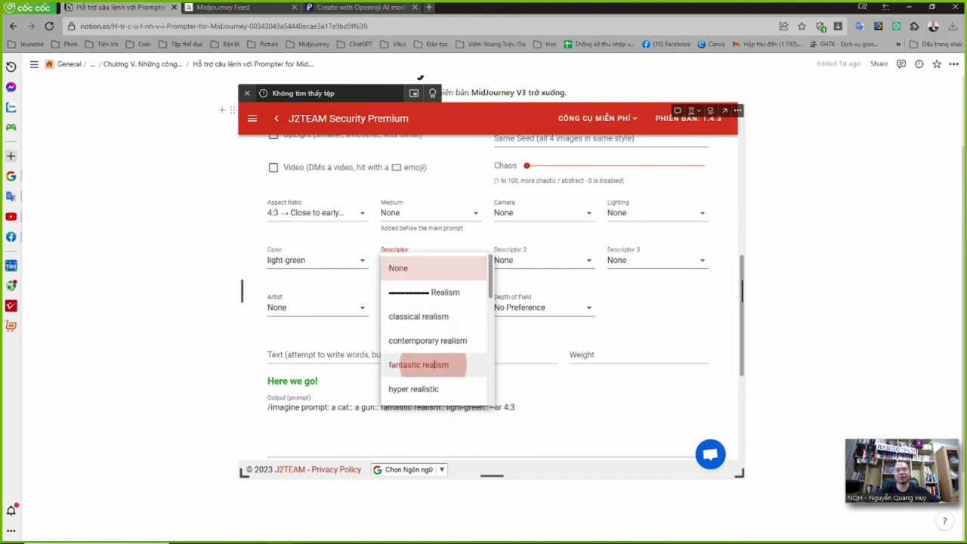
{"action": "left_click", "coordinate": [315, 308]}
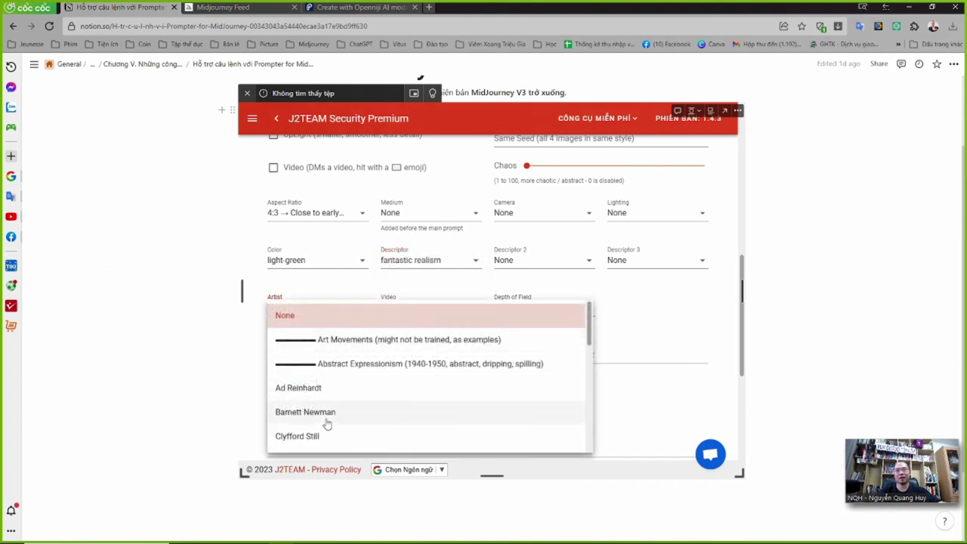
{"action": "scroll", "coordinate": [329, 412], "scroll_direction": "down", "scroll_amount": 3}
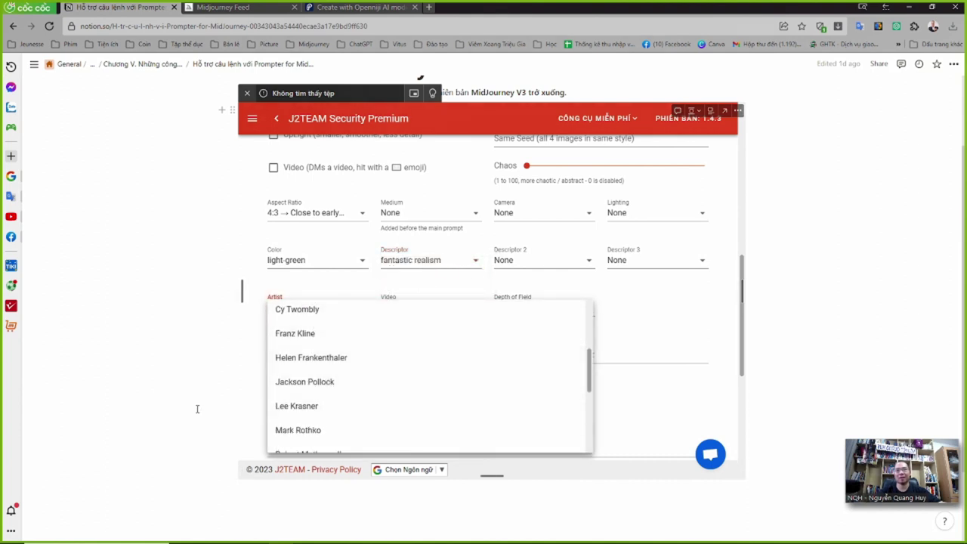
{"action": "scroll", "coordinate": [198, 409], "scroll_direction": "up", "scroll_amount": 1}
{"action": "left_click", "coordinate": [733, 358]}
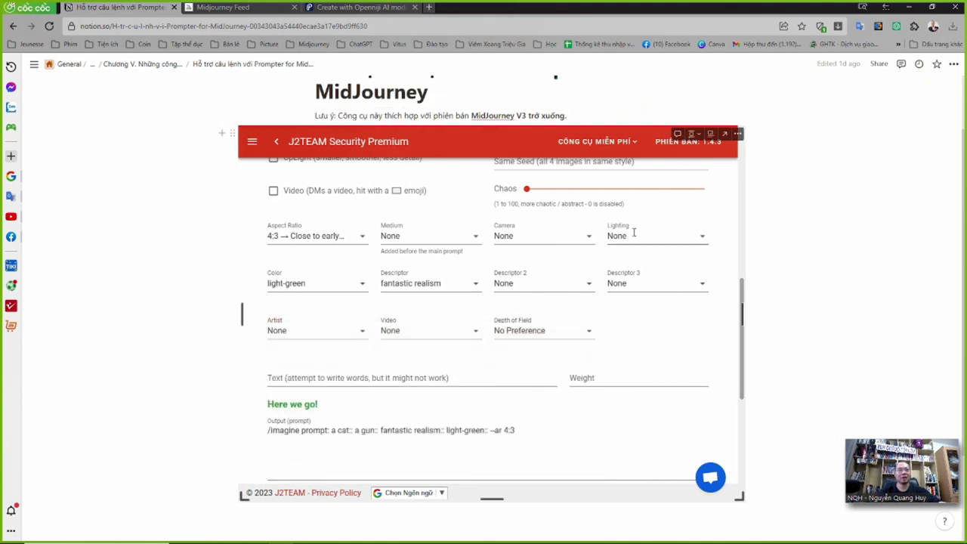
- Set the prompt's lighting to candlelight and its camera to panorama
{"action": "left_click", "coordinate": [633, 234]}
{"action": "scroll", "coordinate": [645, 318], "scroll_direction": "down", "scroll_amount": 2}
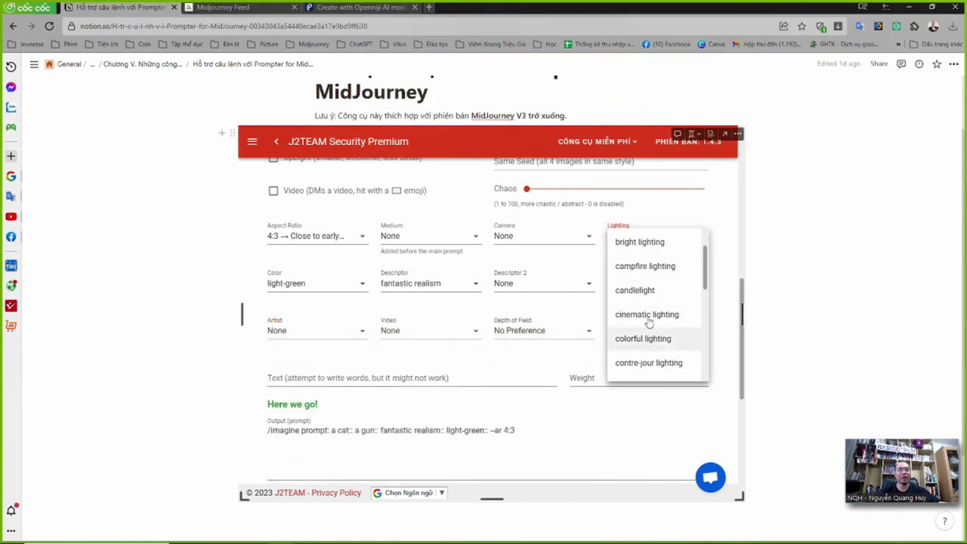
{"action": "left_click", "coordinate": [543, 234]}
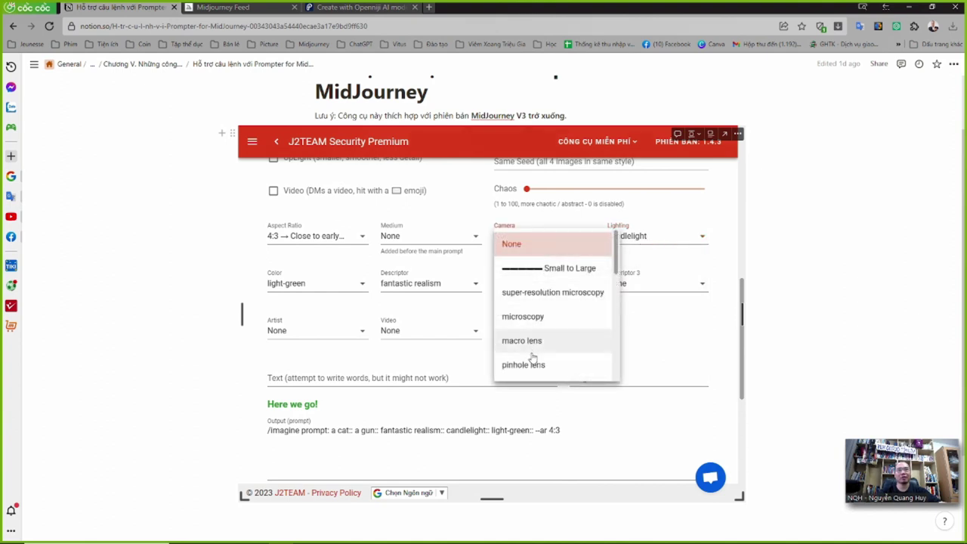
{"action": "scroll", "coordinate": [540, 317], "scroll_direction": "down", "scroll_amount": 3}
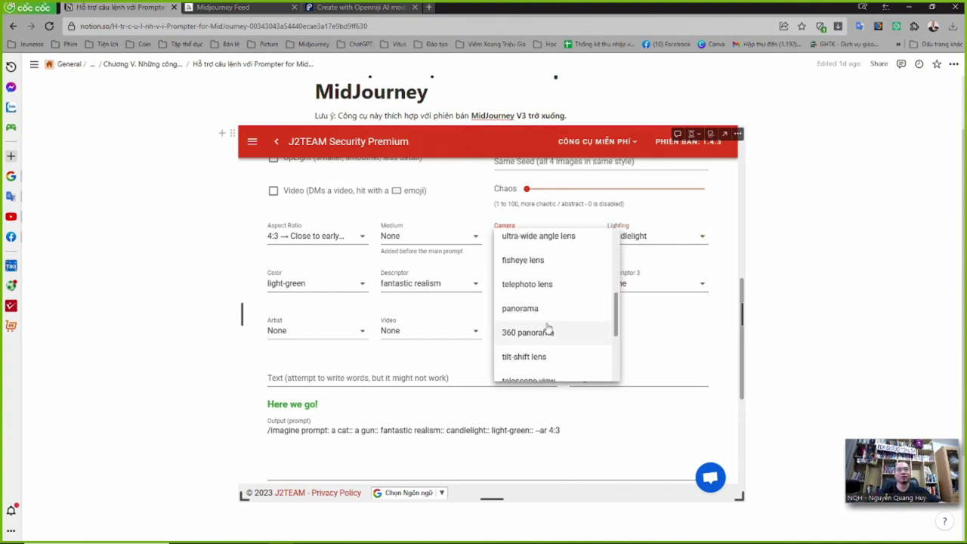
{"action": "left_click", "coordinate": [521, 309]}
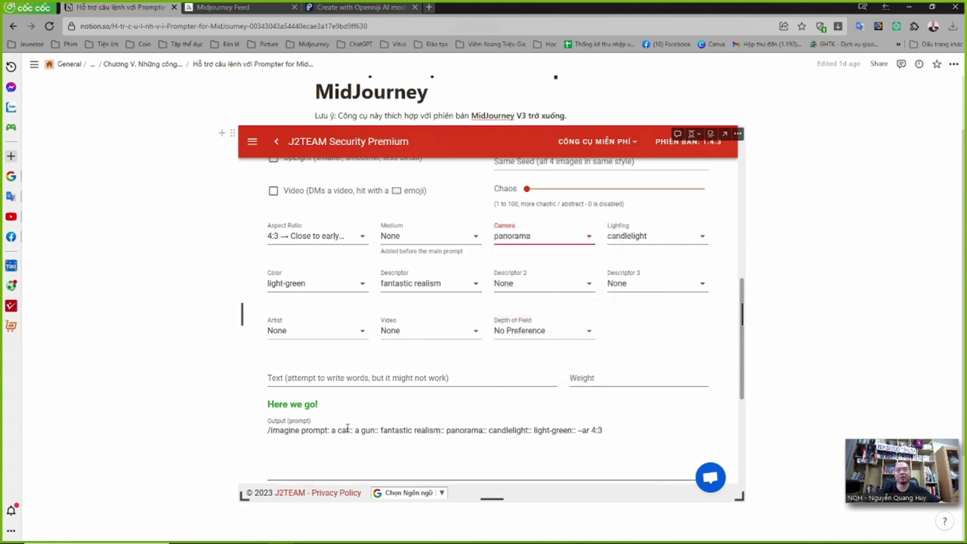
- Copy the generated prompt for a cat with a gun from the output and submit it to Midjourney in Discord
{"action": "left_click_drag", "start_coordinate": [266, 434], "coordinate": [624, 428]}
{"action": "key", "text": "ctrl+c"}
{"action": "key", "text": "alt+Tab"}
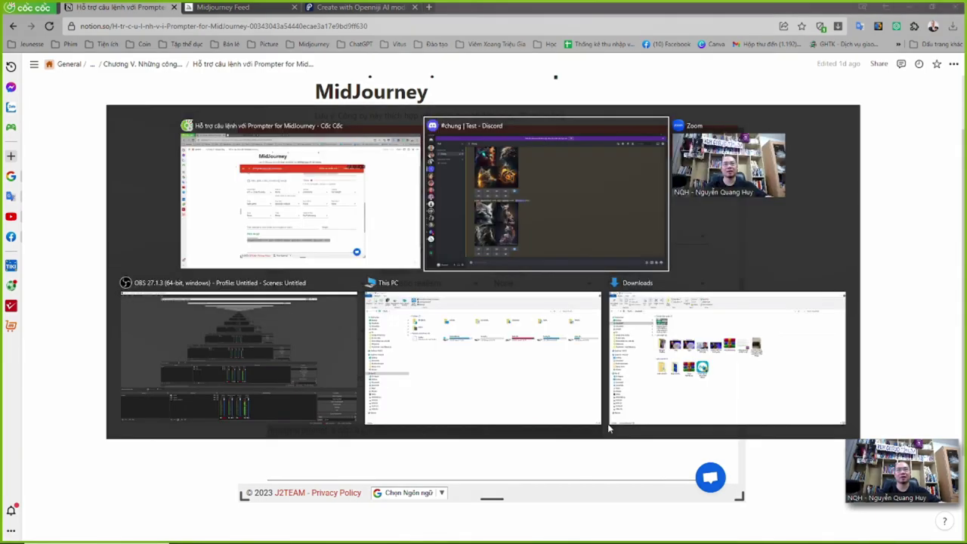
{"action": "key", "text": "ctrl+v"}
{"action": "key", "text": "Return"}
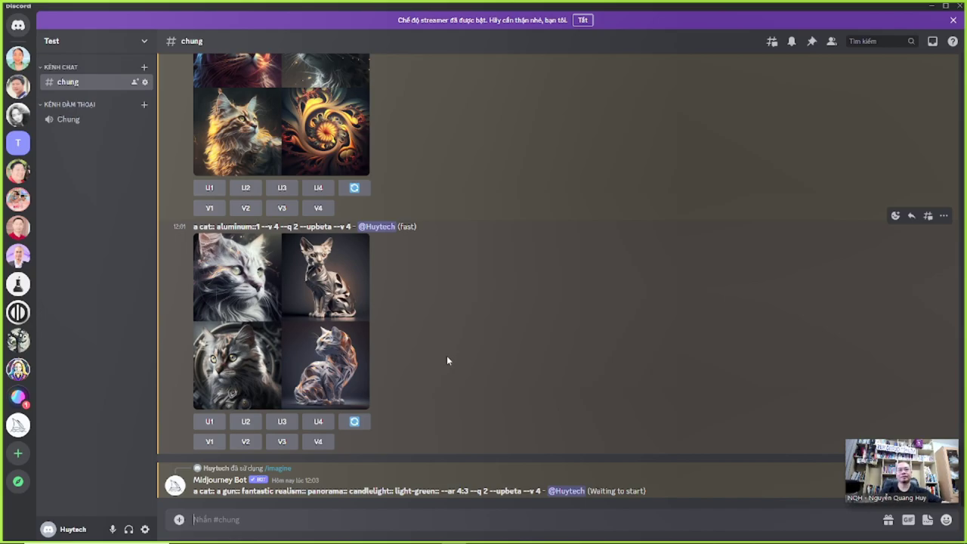
- Return to the Chương V page in Notion and open the Midjourney Prompt Builder support page
{"action": "key", "text": "alt+Tab"}
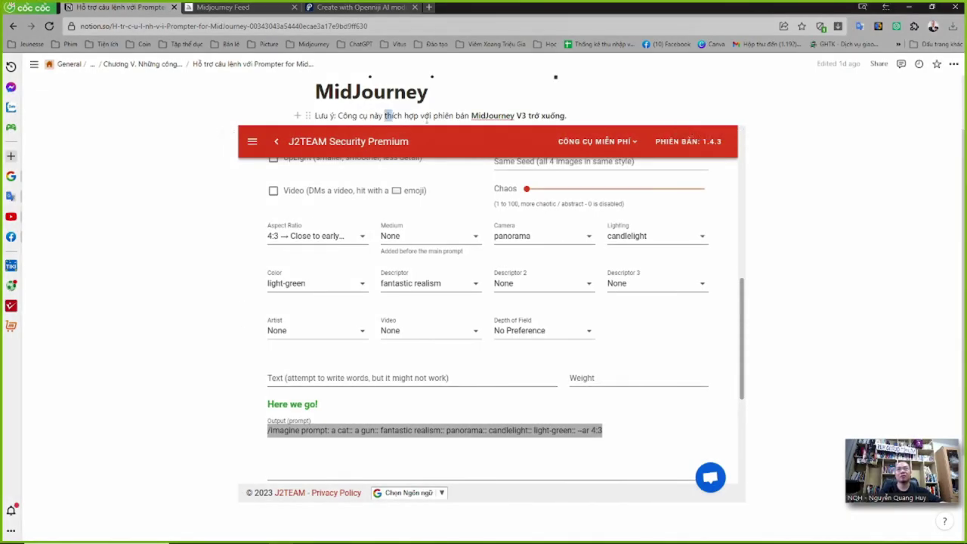
{"action": "left_click_drag", "start_coordinate": [384, 116], "coordinate": [445, 116]}
{"action": "left_click", "coordinate": [171, 66]}
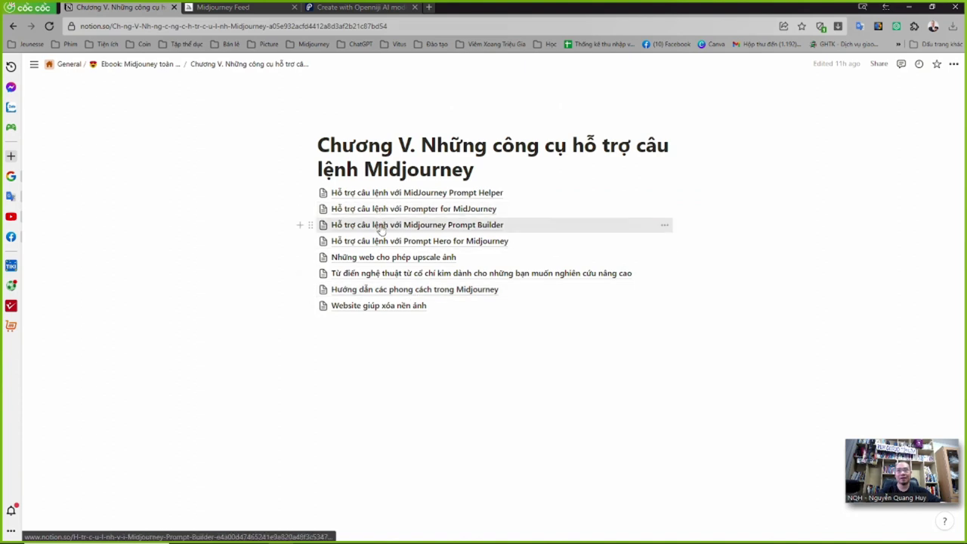
{"action": "left_click", "coordinate": [381, 227]}
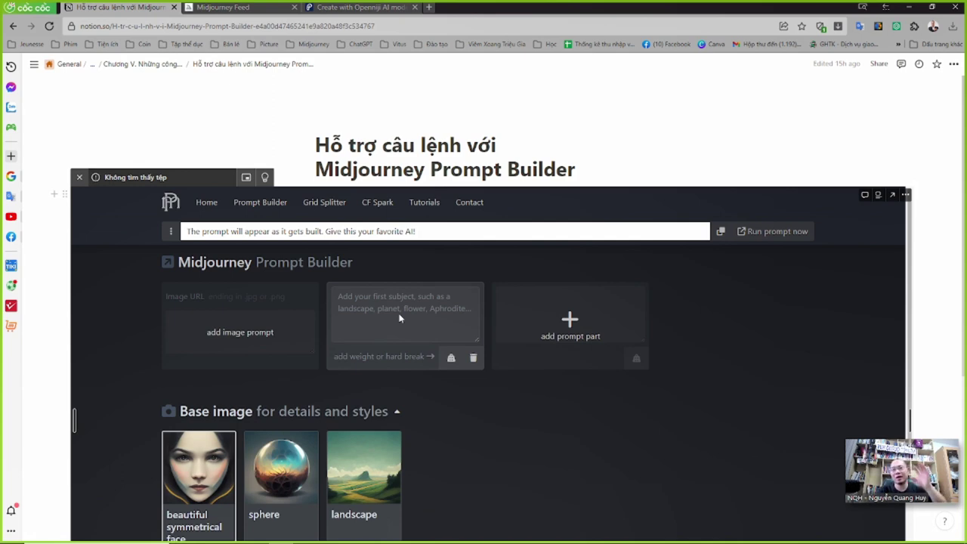
- Look over the Midjourney Prompt Builder, add an image prompt part and delete it again
{"action": "scroll", "coordinate": [509, 295], "scroll_direction": "down", "scroll_amount": 3}
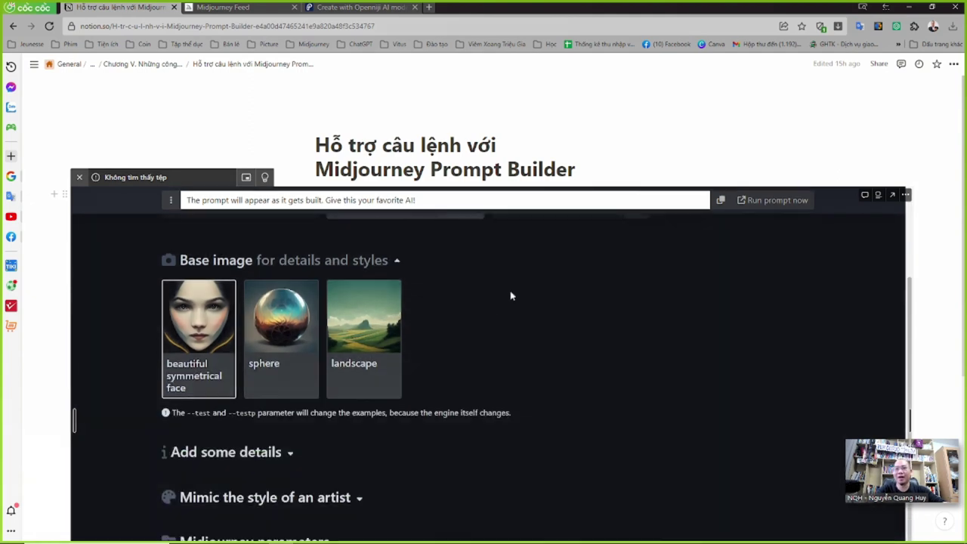
{"action": "scroll", "coordinate": [479, 341], "scroll_direction": "up", "scroll_amount": 3}
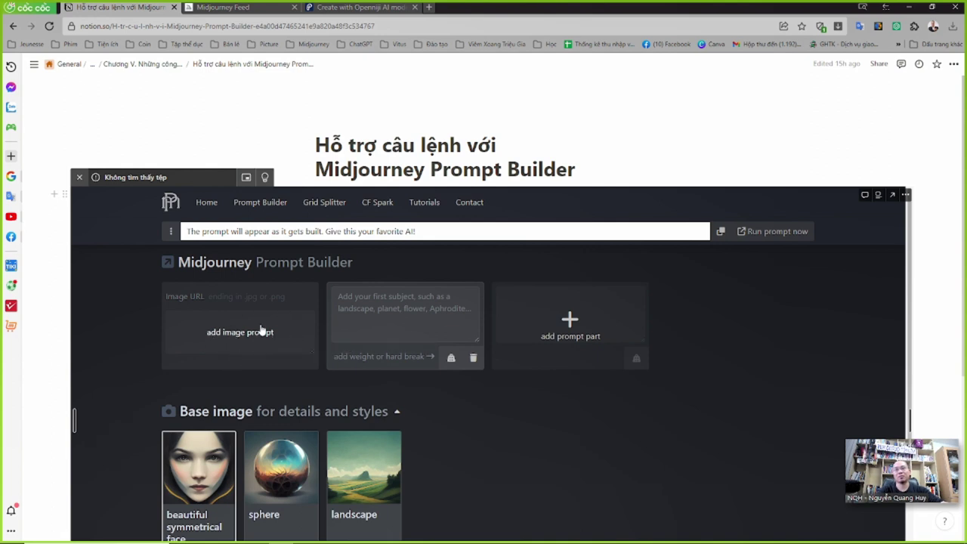
{"action": "left_click", "coordinate": [225, 346]}
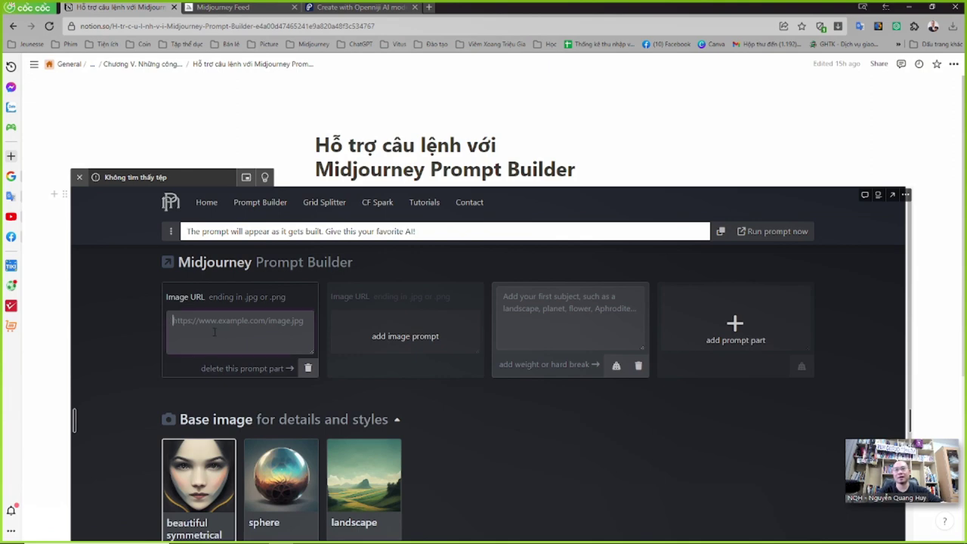
{"action": "left_click", "coordinate": [308, 368]}
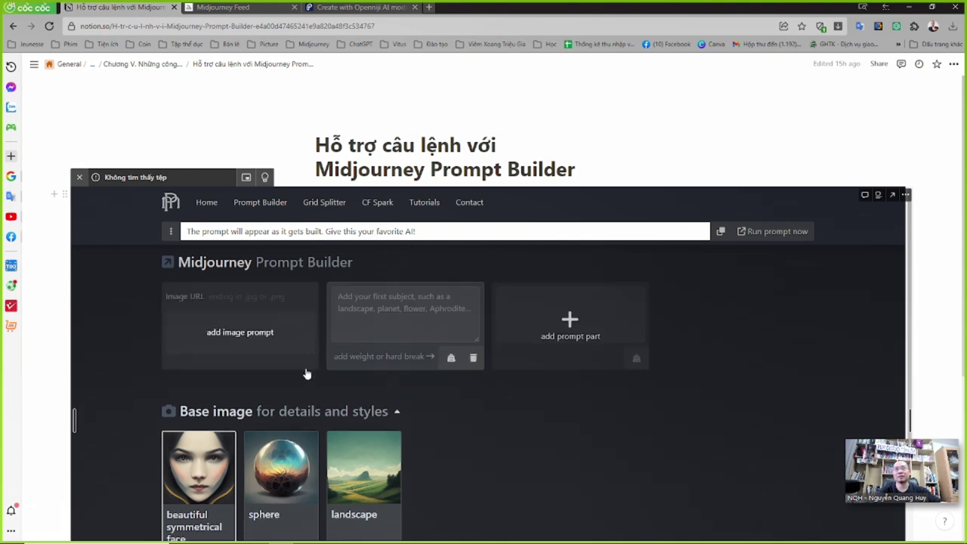
- Search Google Images for "lâu đài" in a new tab and copy the image address of the AKISA three-storey castle villa
{"action": "mouse_move", "coordinate": [332, 538]}
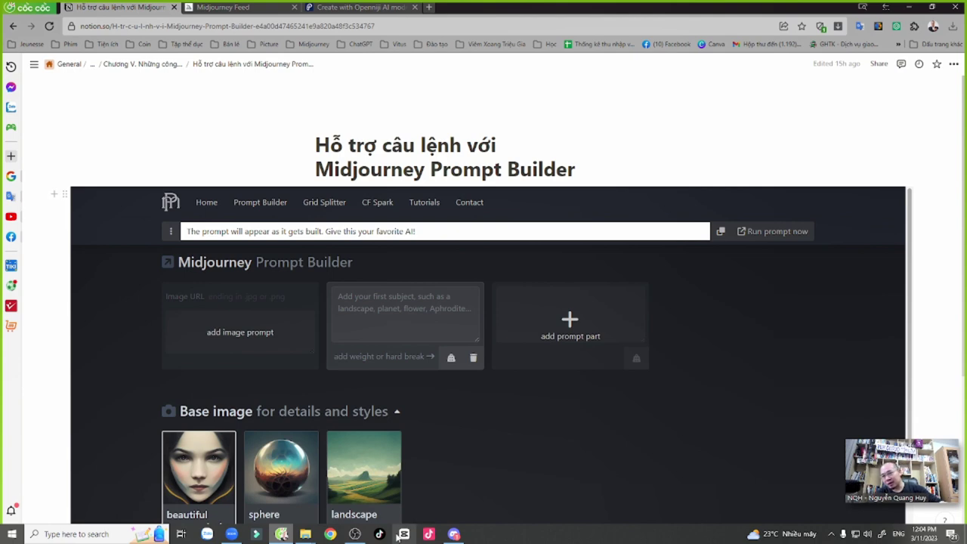
{"action": "left_click", "coordinate": [430, 7]}
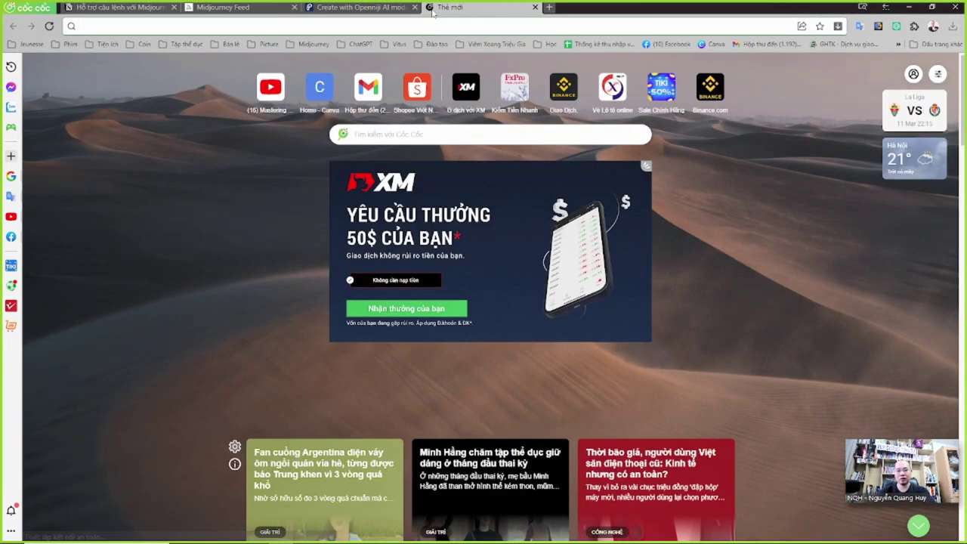
{"action": "type", "text": "lâu đài"}
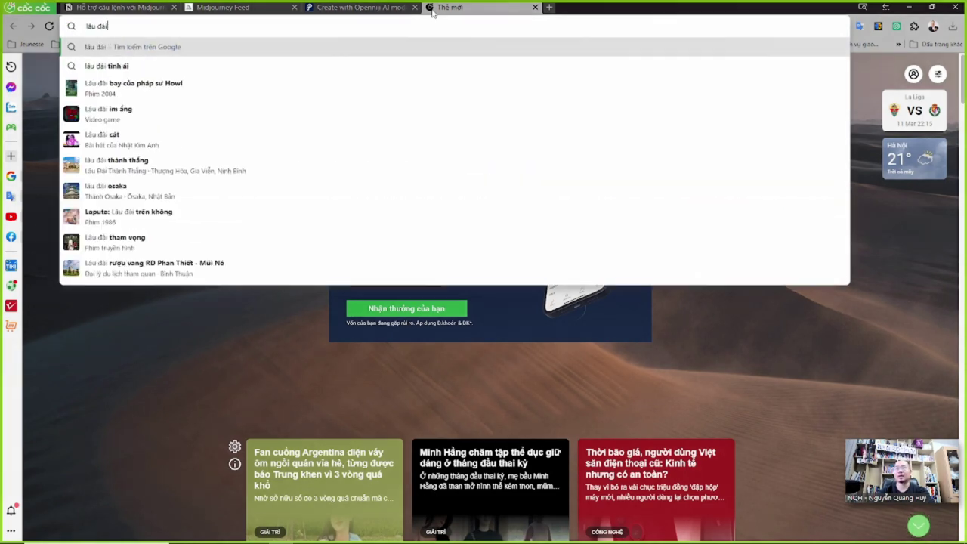
{"action": "key", "text": "Return"}
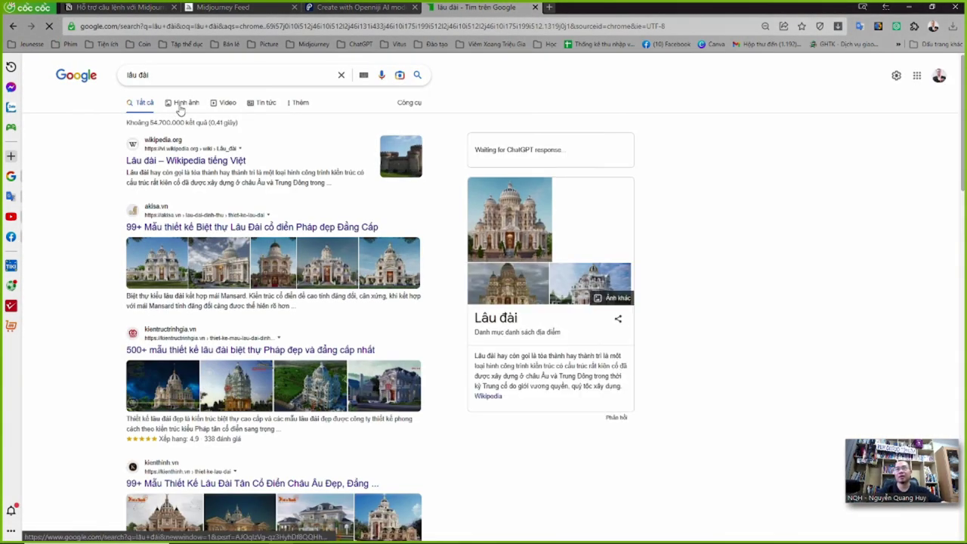
{"action": "left_click", "coordinate": [181, 104]}
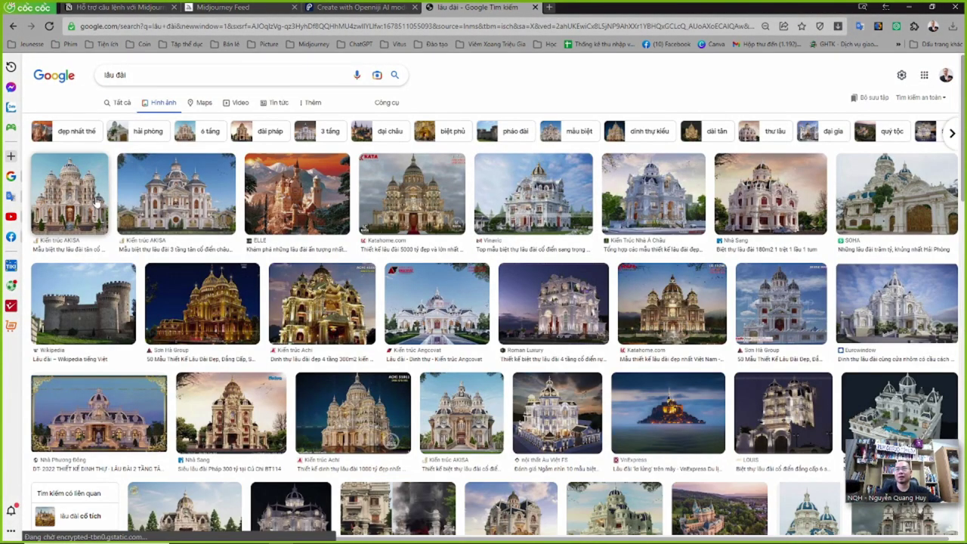
{"action": "left_click", "coordinate": [173, 195]}
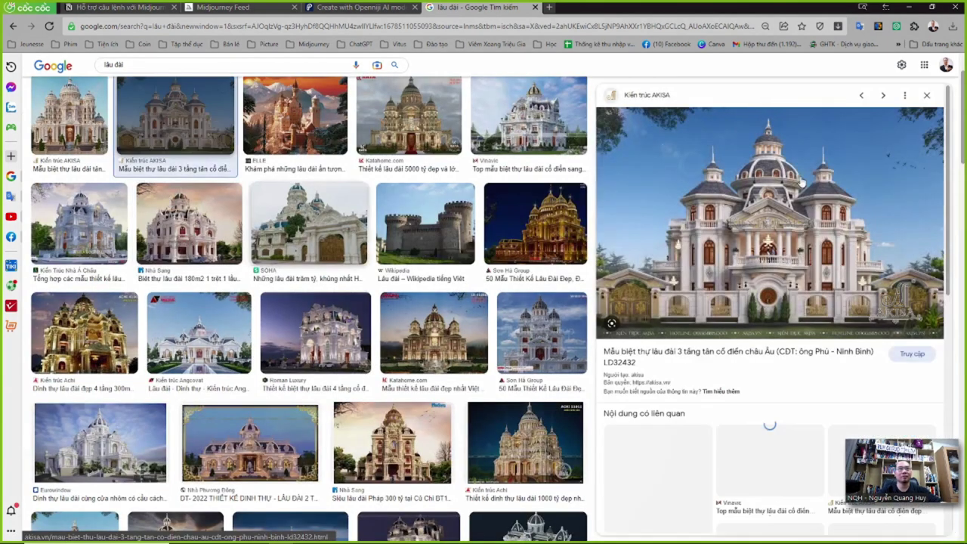
{"action": "right_click", "coordinate": [719, 164]}
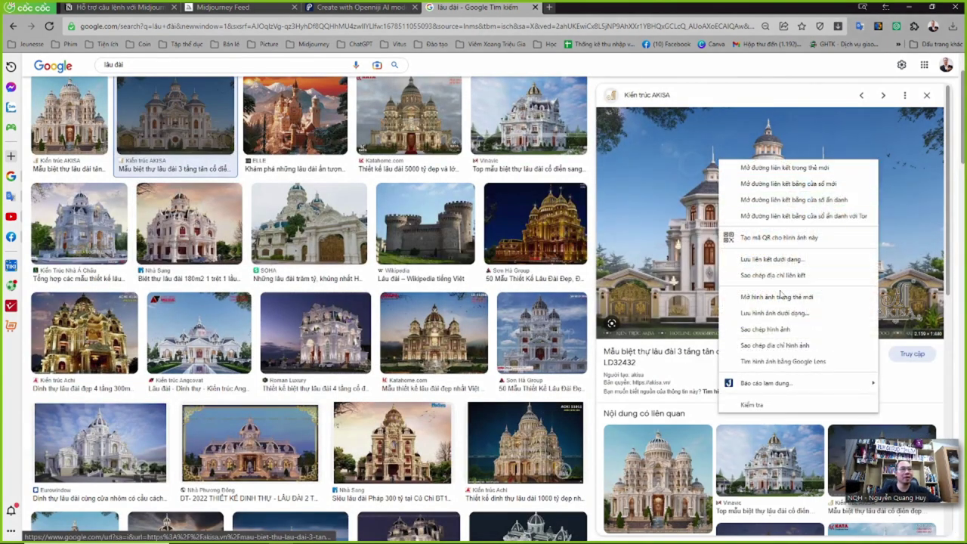
{"action": "left_click", "coordinate": [781, 346]}
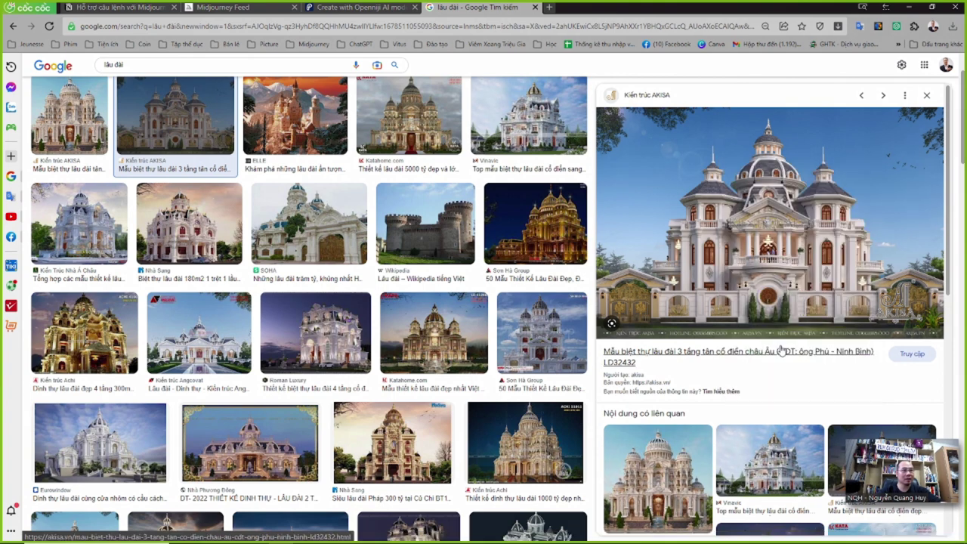
- Return to the Midjourney Prompt Builder page in Notion and add an image prompt with the copied akisa.vn castle image URL
{"action": "left_click", "coordinate": [125, 14]}
{"action": "left_click", "coordinate": [229, 330]}
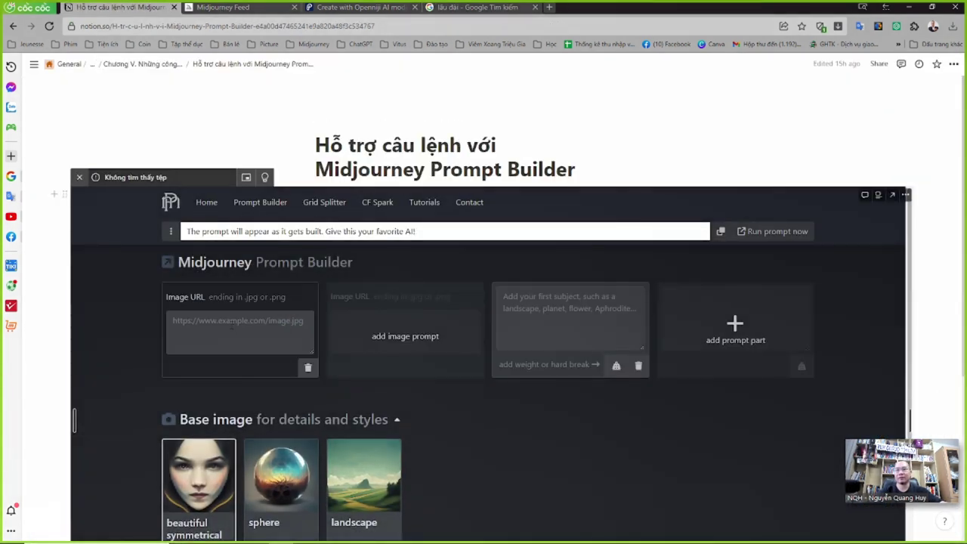
{"action": "type", "text": "https://akisa.vn/uploads/plugin/product_items/13627/mau-biet-thu-lau-dai-3-tang-tan-co-dien-bt32432-v1.jpg"}
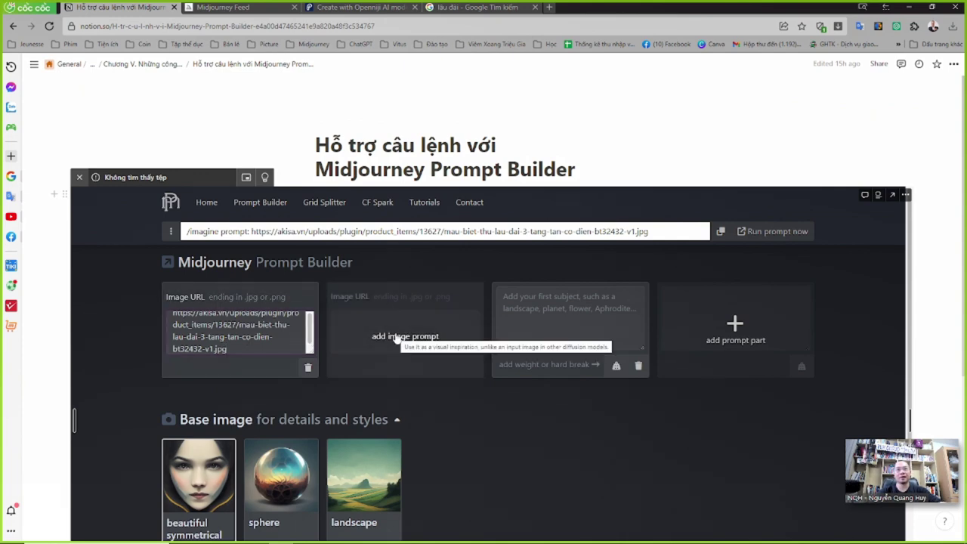
- Enter "a cat" as the first subject and add a second prompt part reading "running"
{"action": "type", "text": "a cat"}
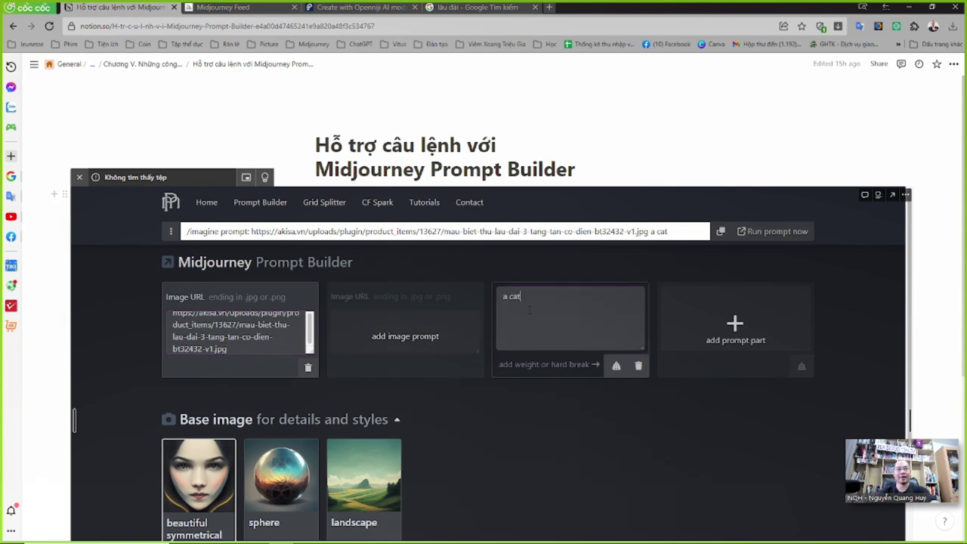
{"action": "left_click", "coordinate": [736, 325]}
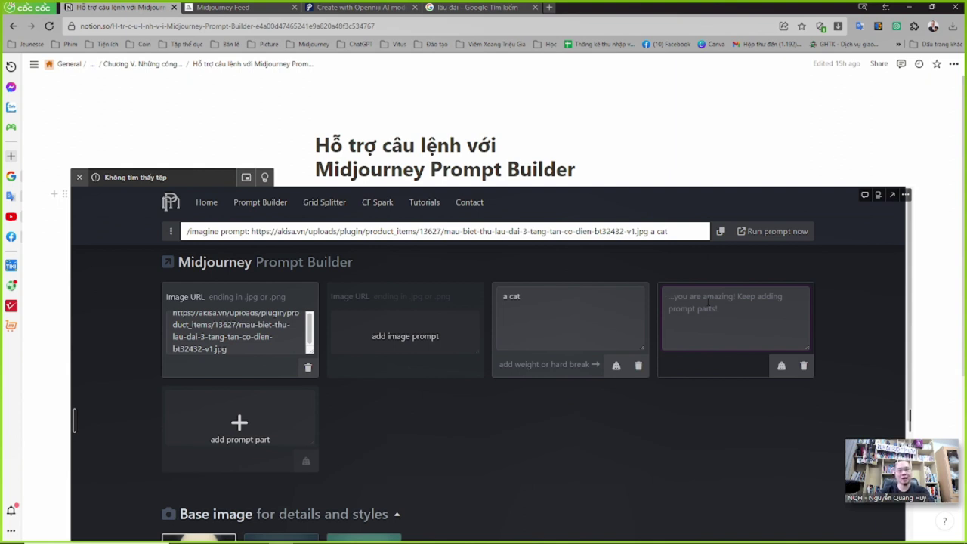
{"action": "type", "text": "run"}
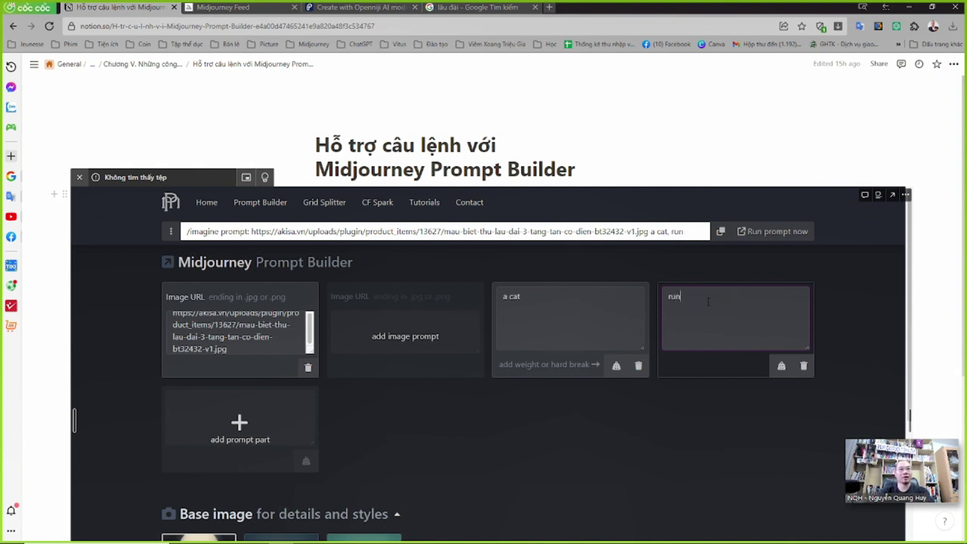
{"action": "type", "text": "ning"}
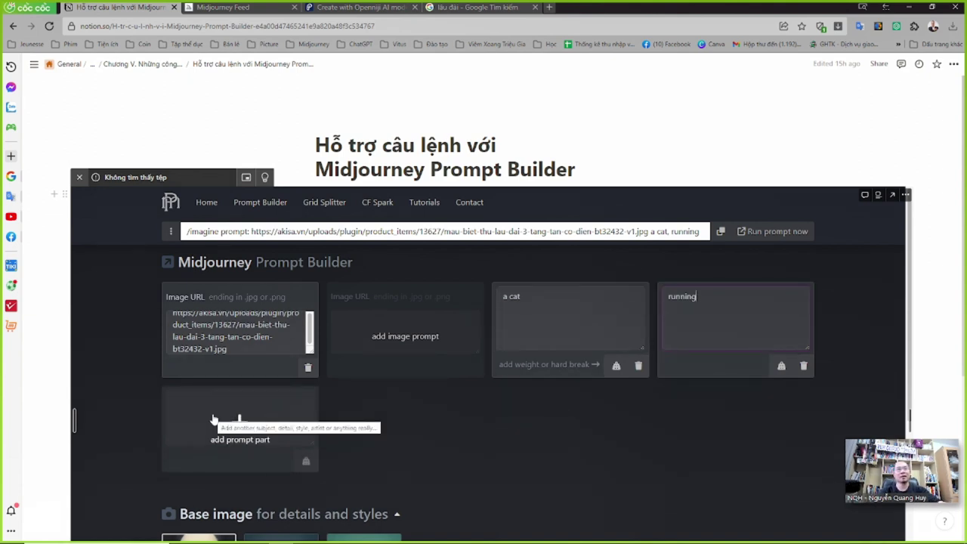
- Run the built prompt in CF Spark, start the image generation and choose to log in with Google
{"action": "left_click", "coordinate": [757, 234]}
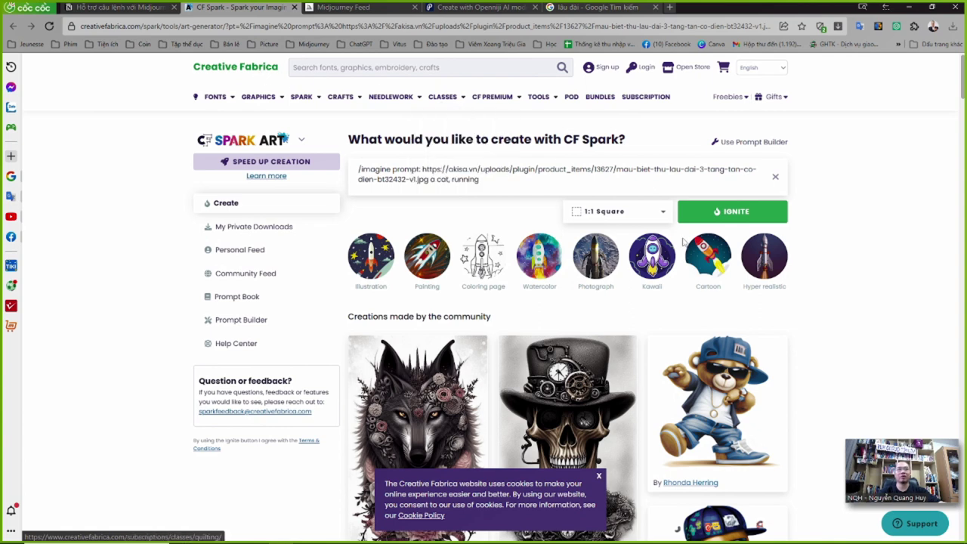
{"action": "left_click", "coordinate": [725, 212]}
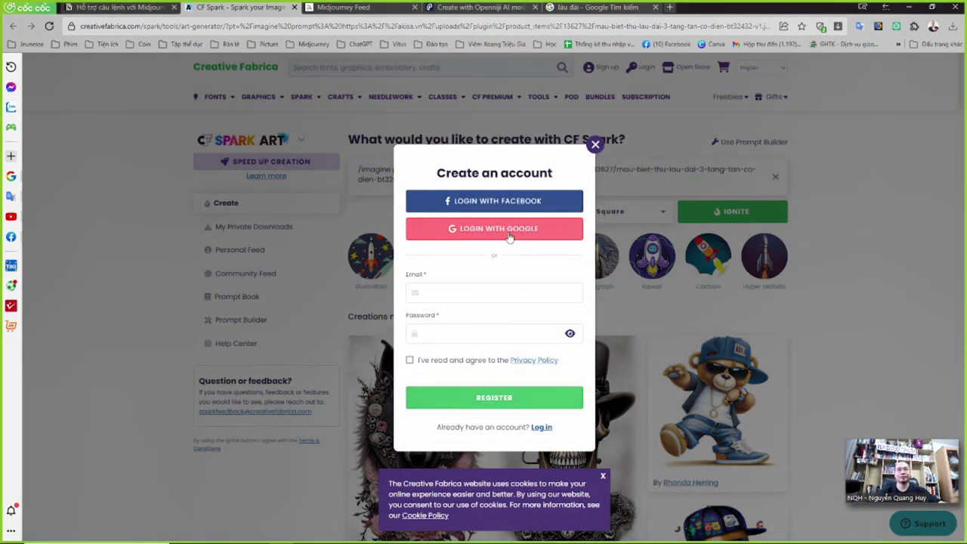
{"action": "left_click", "coordinate": [508, 235]}
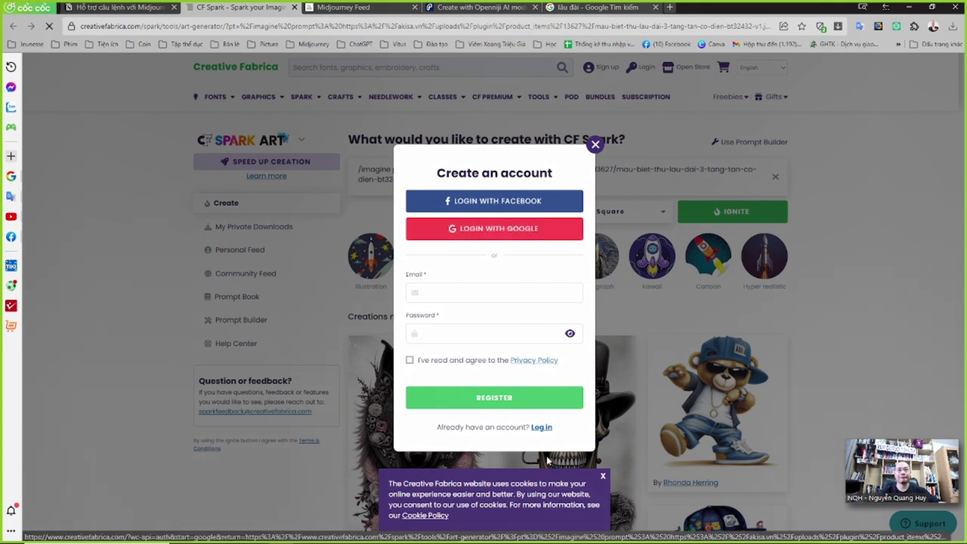
- Copy the finished prompt from the Prompt Builder in Notion and submit it to Midjourney in Discord's chung channel
{"action": "left_click", "coordinate": [159, 11]}
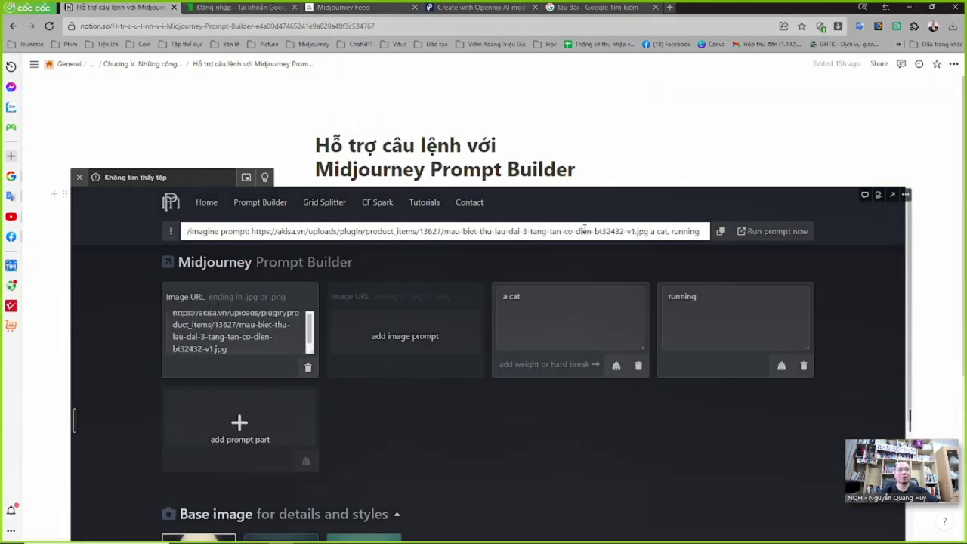
{"action": "left_click", "coordinate": [721, 231]}
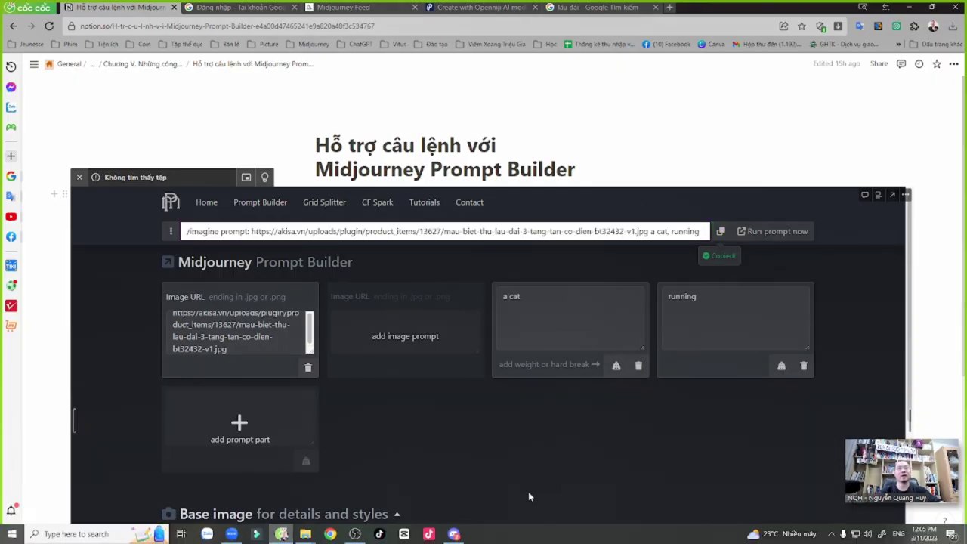
{"action": "left_click", "coordinate": [454, 534]}
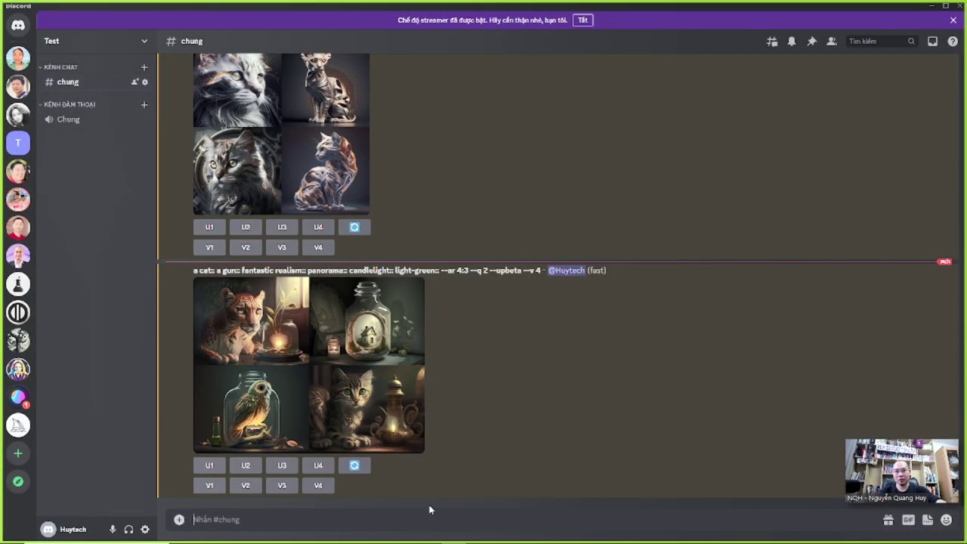
{"action": "key", "text": "ctrl+v"}
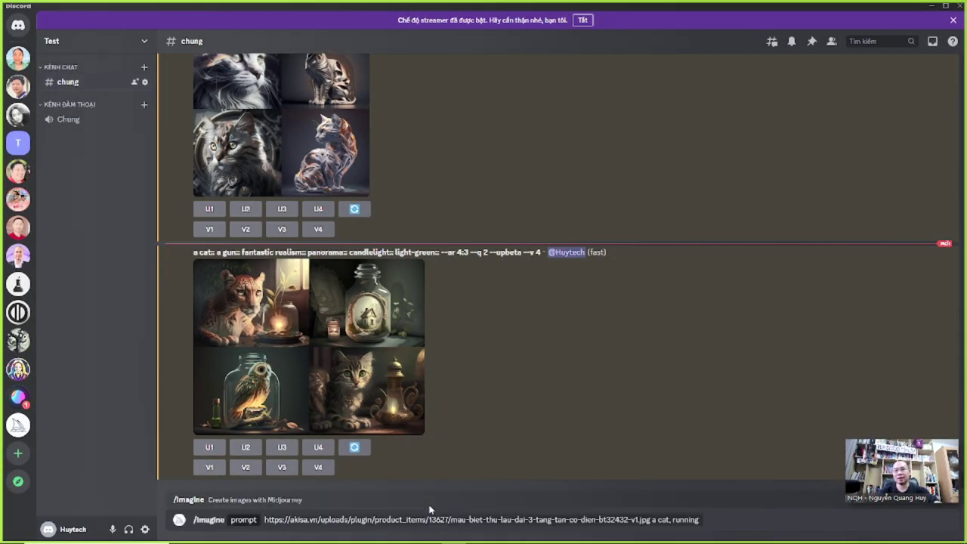
{"action": "key", "text": "Return"}
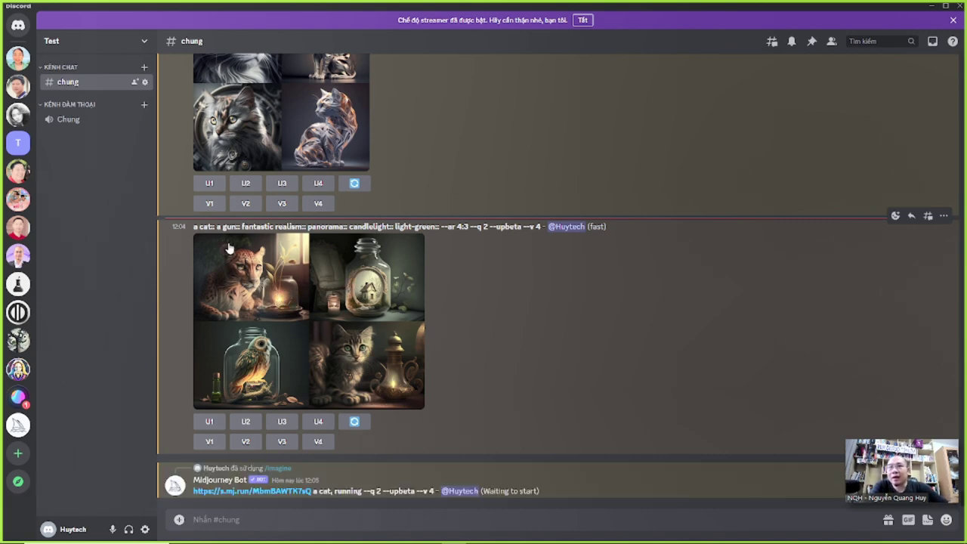
- Enlarge the image grid of the candlelight panorama cat-and-gun prompt and examine its four pictures
{"action": "left_click", "coordinate": [320, 299]}
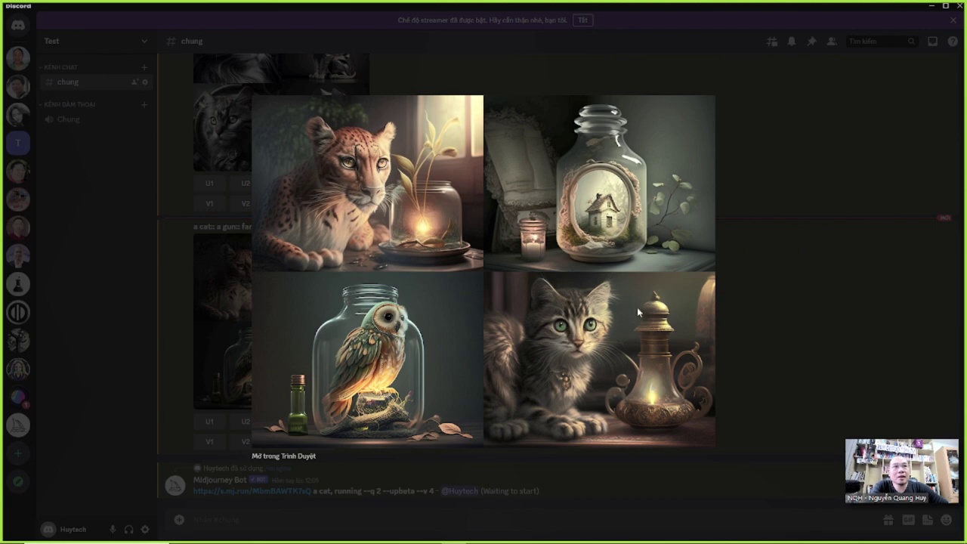
{"action": "left_click", "coordinate": [766, 327]}
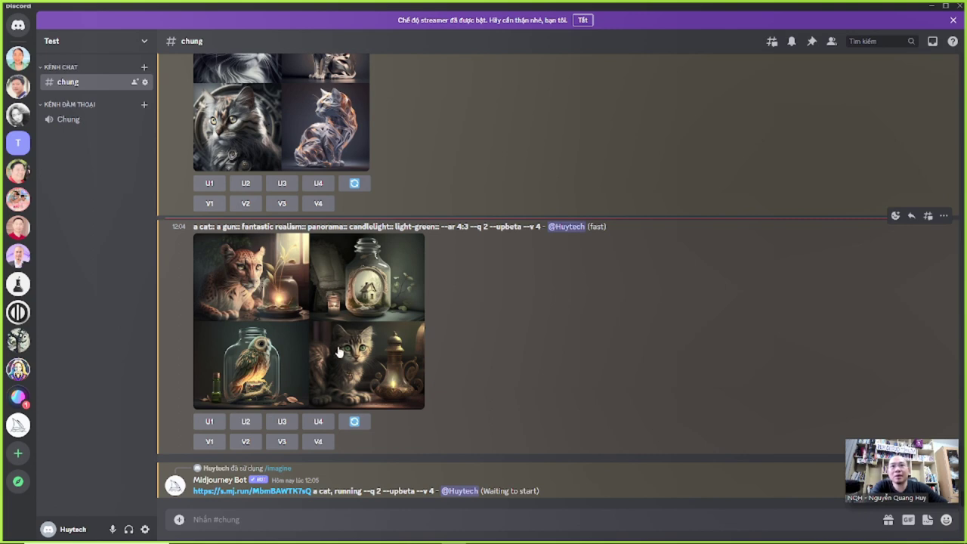
{"action": "left_click", "coordinate": [327, 294]}
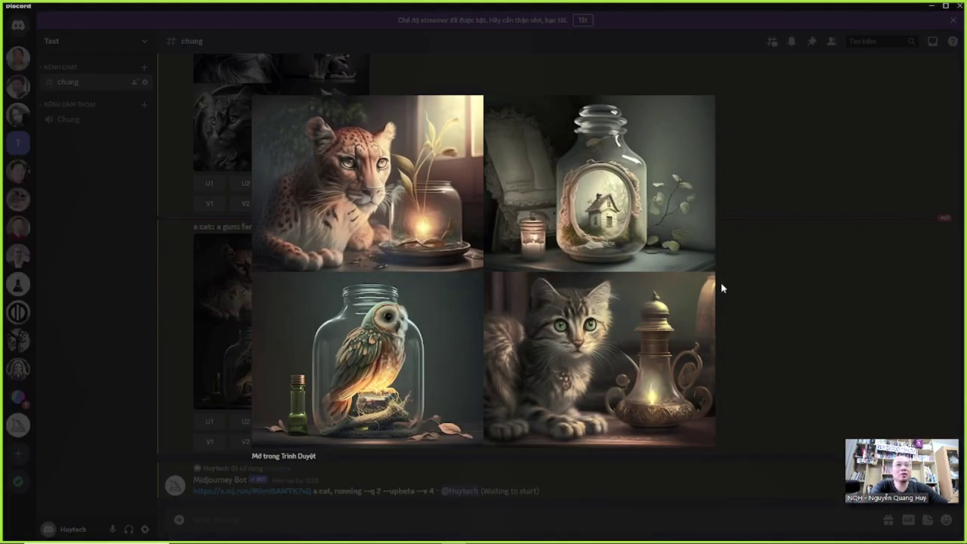
{"action": "left_click", "coordinate": [770, 334]}
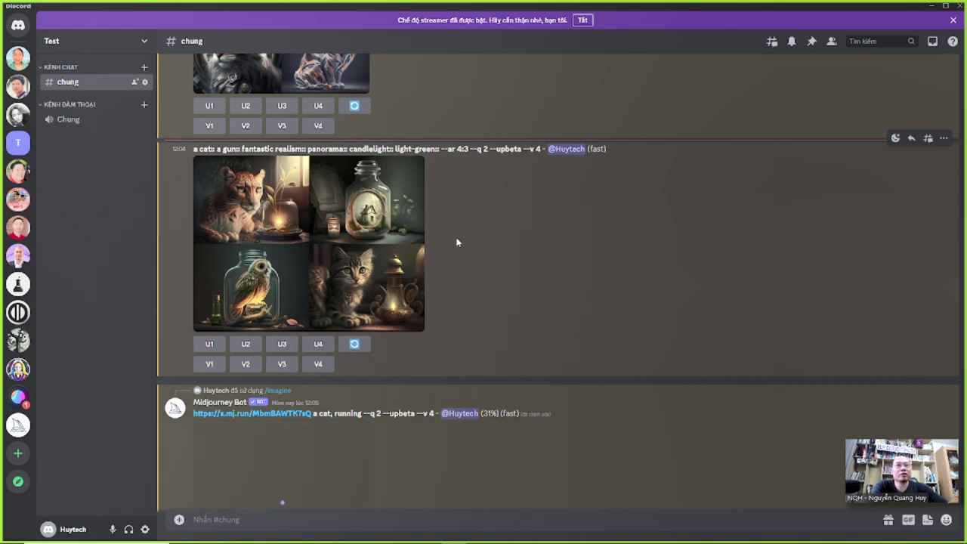
- Open the new image grid for the running cat with the castle image prompt and examine the four variants
{"action": "scroll", "coordinate": [502, 255], "scroll_direction": "down", "scroll_amount": 2}
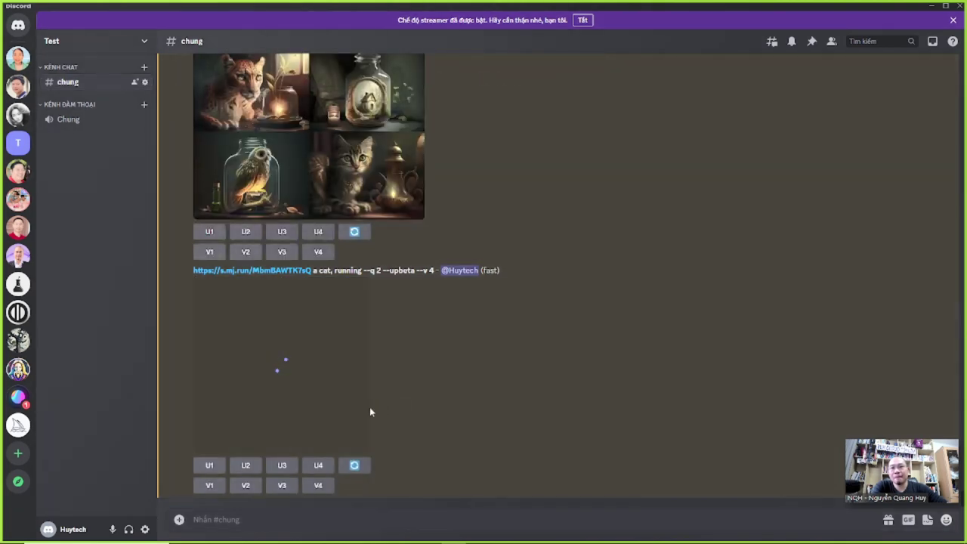
{"action": "left_click", "coordinate": [314, 349]}
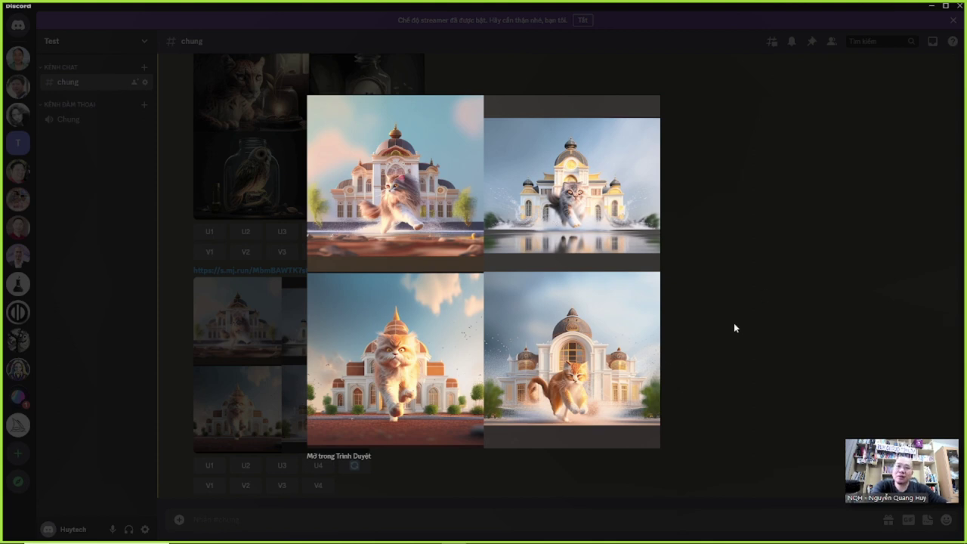
{"action": "left_click", "coordinate": [691, 346]}
- Switch back to the Prompt Builder in Notion and review how the image URL and text parts form the generated prompt
{"action": "key", "text": "alt+Tab"}
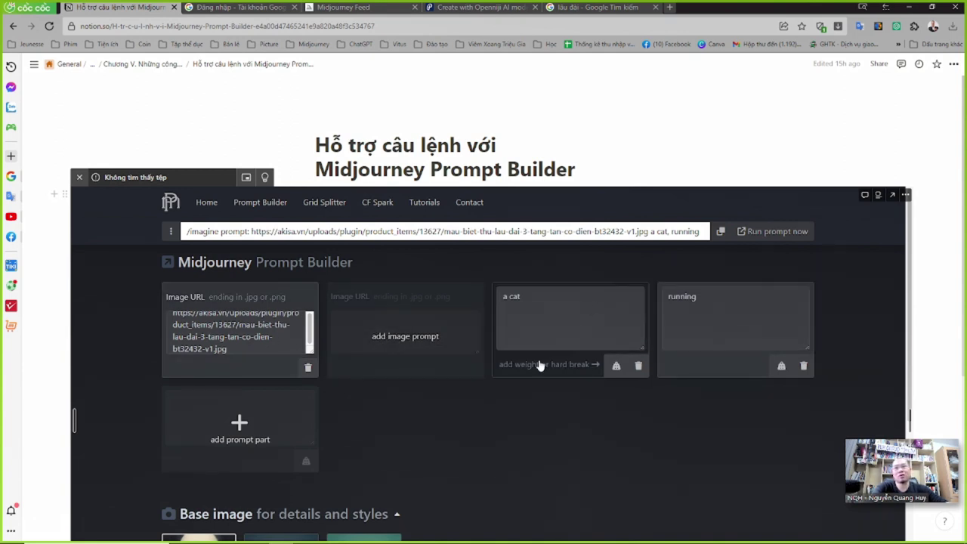
{"action": "scroll", "coordinate": [436, 388], "scroll_direction": "down", "scroll_amount": 3}
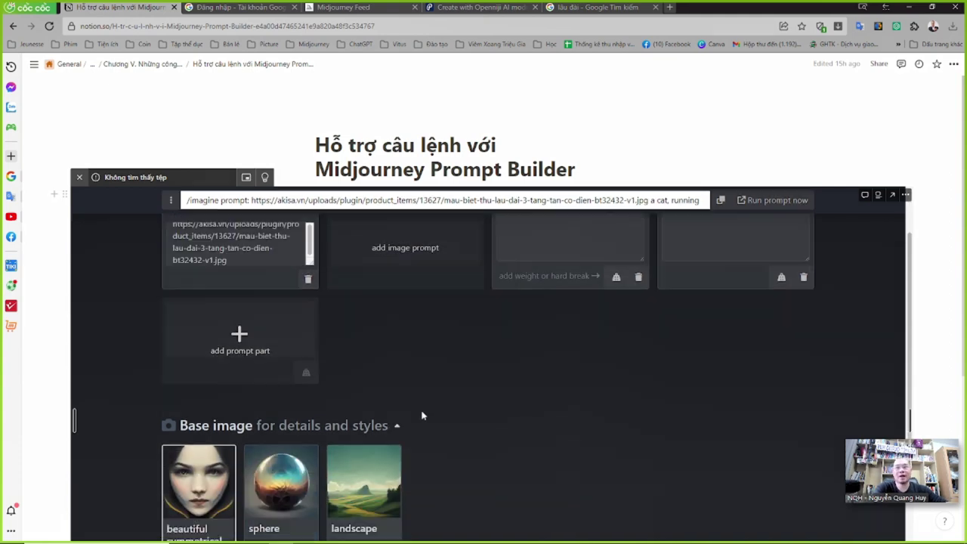
{"action": "scroll", "coordinate": [435, 388], "scroll_direction": "up", "scroll_amount": 3}
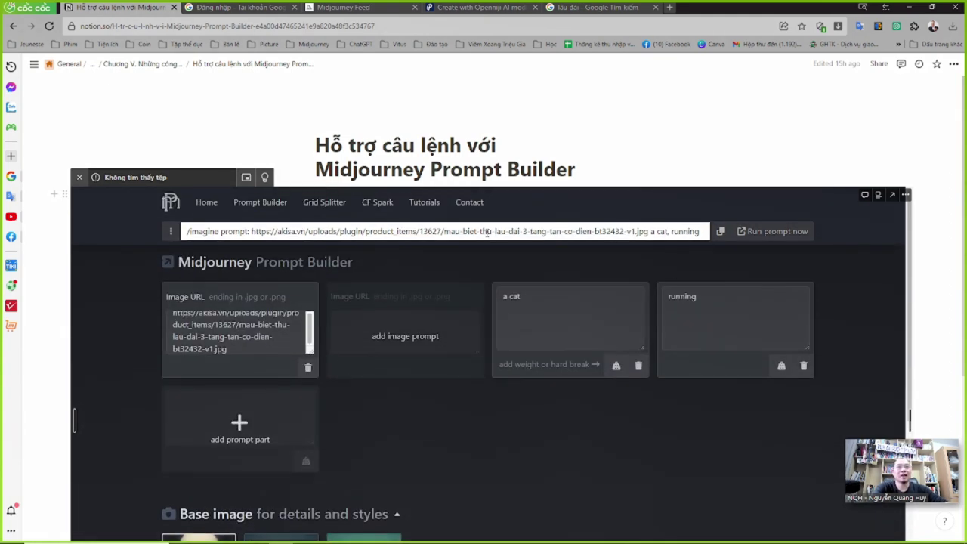
{"action": "left_click", "coordinate": [487, 233]}
{"action": "left_click", "coordinate": [586, 232]}
{"action": "left_click_drag", "start_coordinate": [614, 233], "coordinate": [670, 233]}
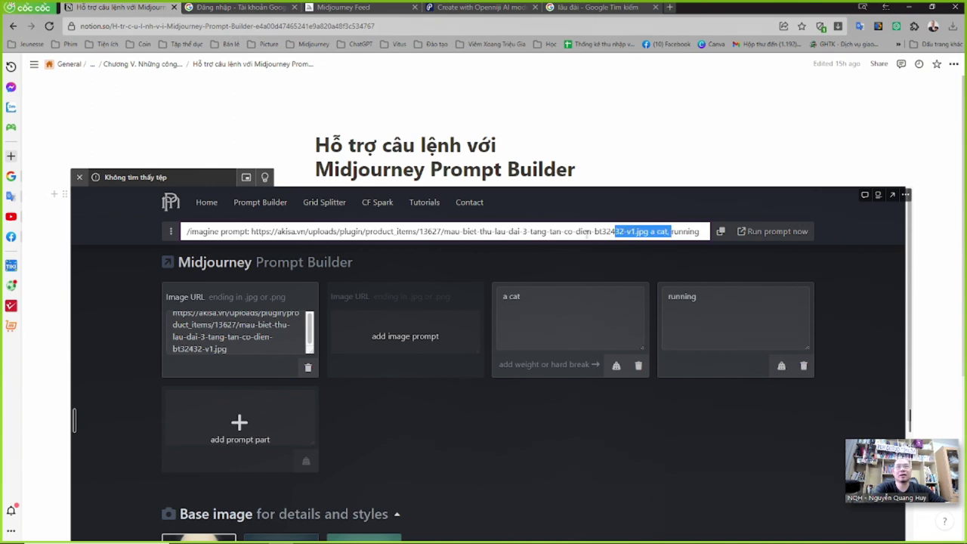
{"action": "left_click", "coordinate": [187, 232]}
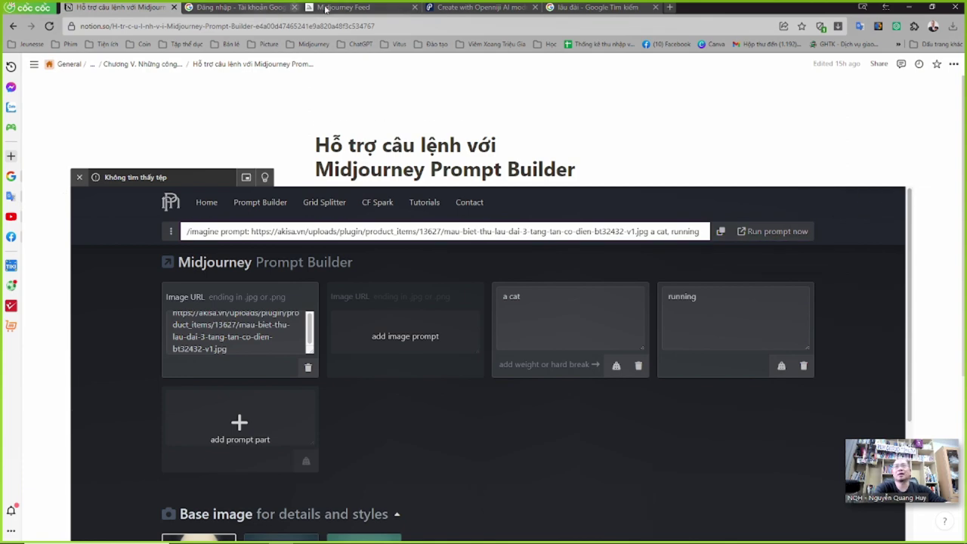
- Choose a Google account for the Creative Fabrica sign-in and go back to the Prompt Builder page in Notion
{"action": "left_click", "coordinate": [263, 9]}
{"action": "left_click", "coordinate": [453, 276]}
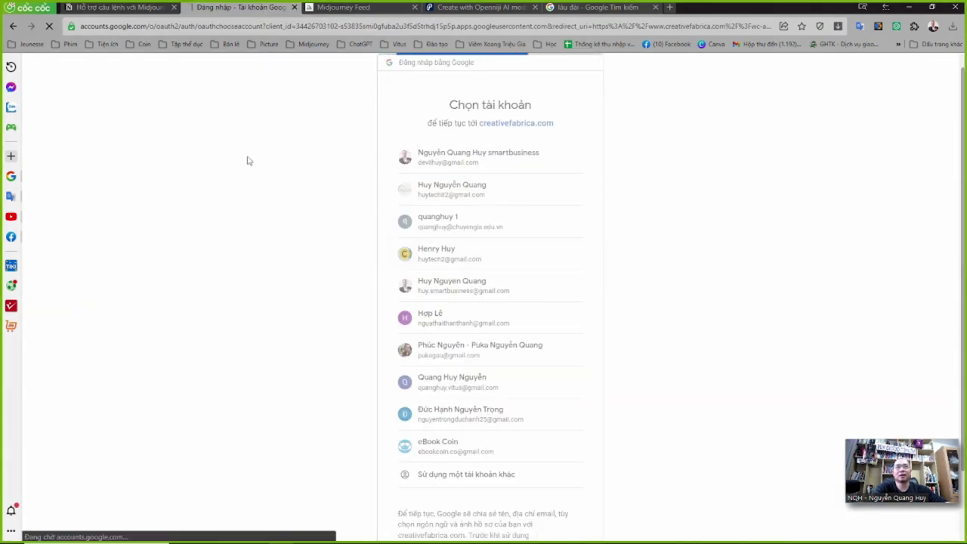
{"action": "left_click", "coordinate": [120, 9]}
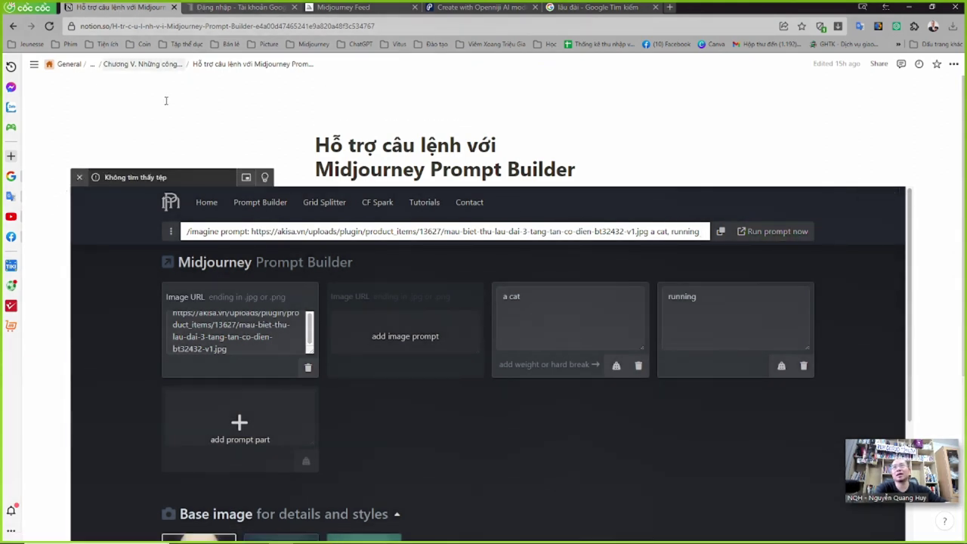
- Return to Chương V in Notion, open the Prompt Hero for Midjourney page and follow its link to the PromptHero website
{"action": "left_click", "coordinate": [143, 65]}
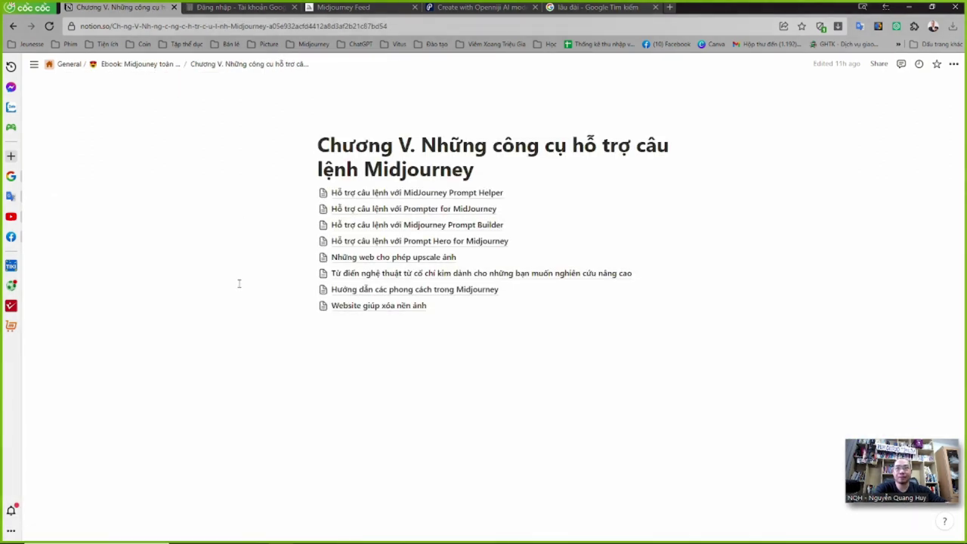
{"action": "left_click", "coordinate": [425, 241]}
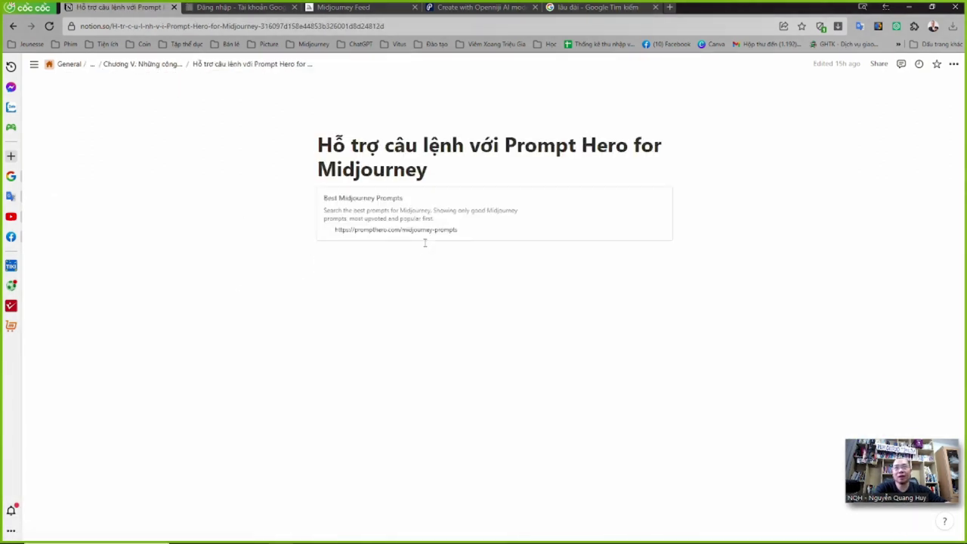
{"action": "left_click", "coordinate": [422, 234]}
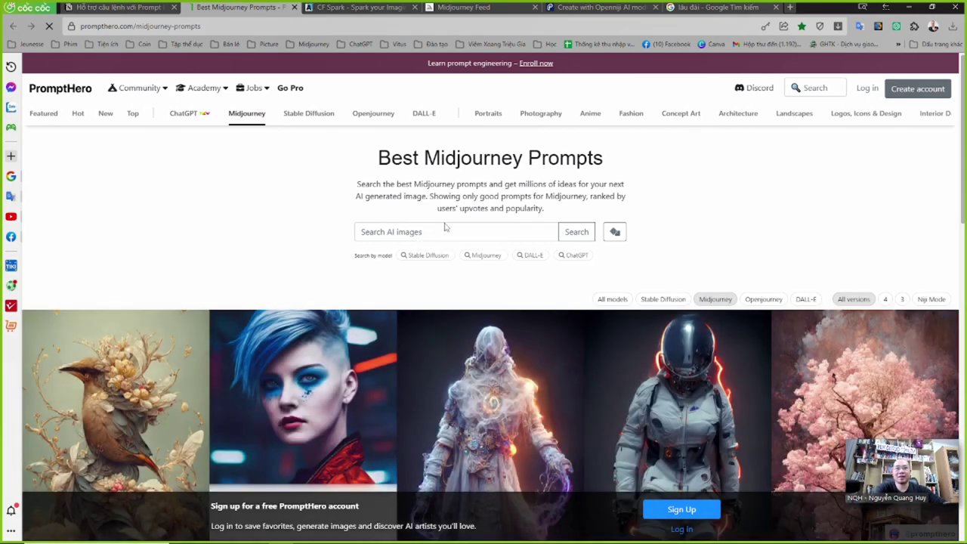
- Browse the Best Midjourney Prompts gallery, read the prompt behind the ornate flower-covered bird image, and return to the gallery
{"action": "scroll", "coordinate": [295, 347], "scroll_direction": "down", "scroll_amount": 2}
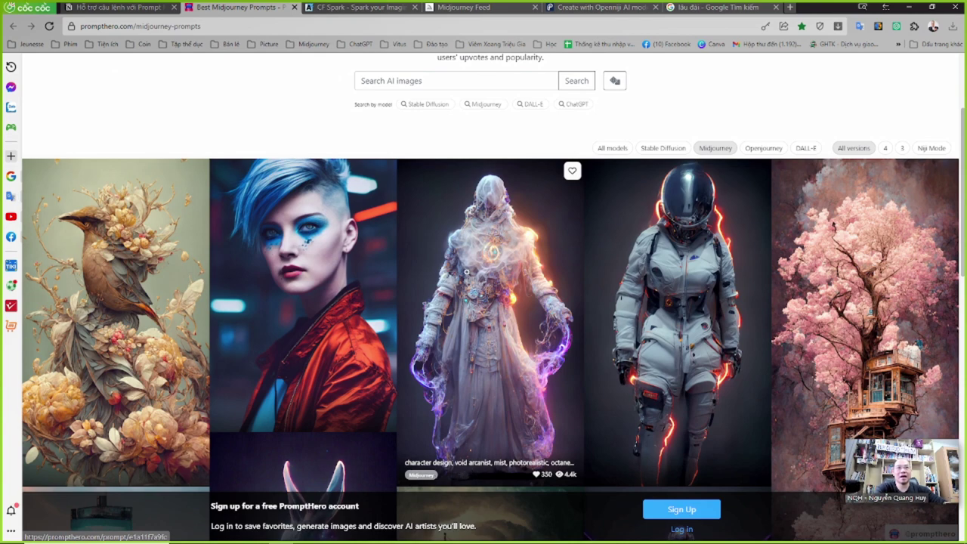
{"action": "scroll", "coordinate": [590, 287], "scroll_direction": "down", "scroll_amount": 3}
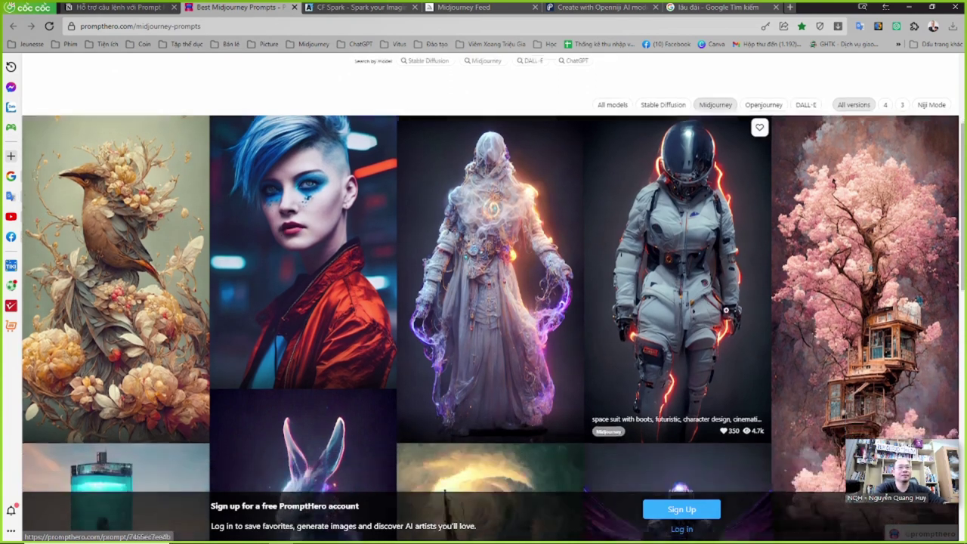
{"action": "scroll", "coordinate": [625, 295], "scroll_direction": "down", "scroll_amount": 2}
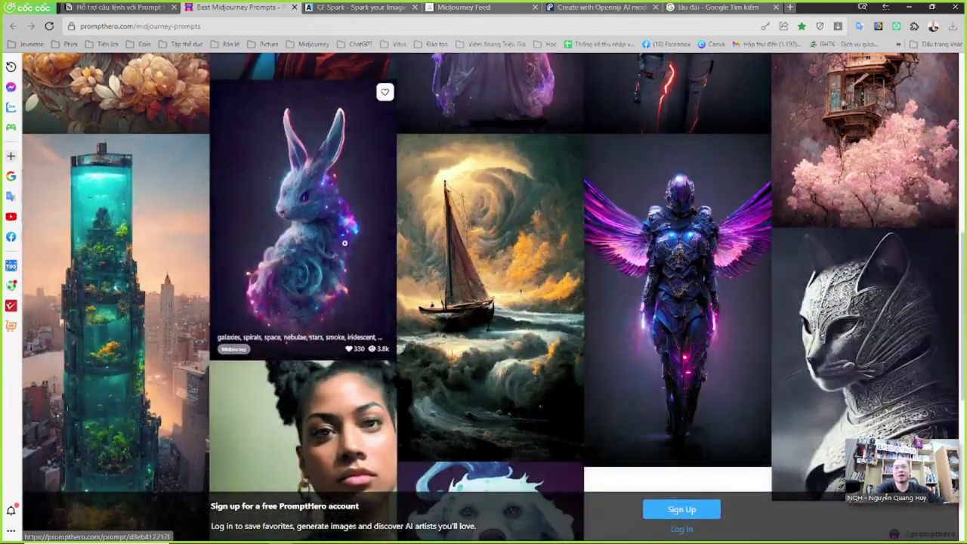
{"action": "scroll", "coordinate": [626, 295], "scroll_direction": "down", "scroll_amount": 5}
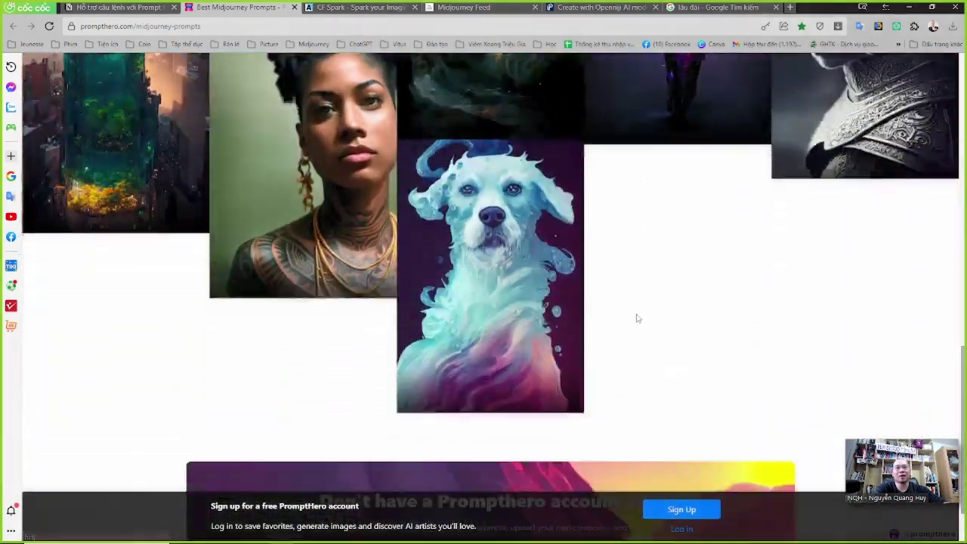
{"action": "scroll", "coordinate": [637, 318], "scroll_direction": "up", "scroll_amount": 9}
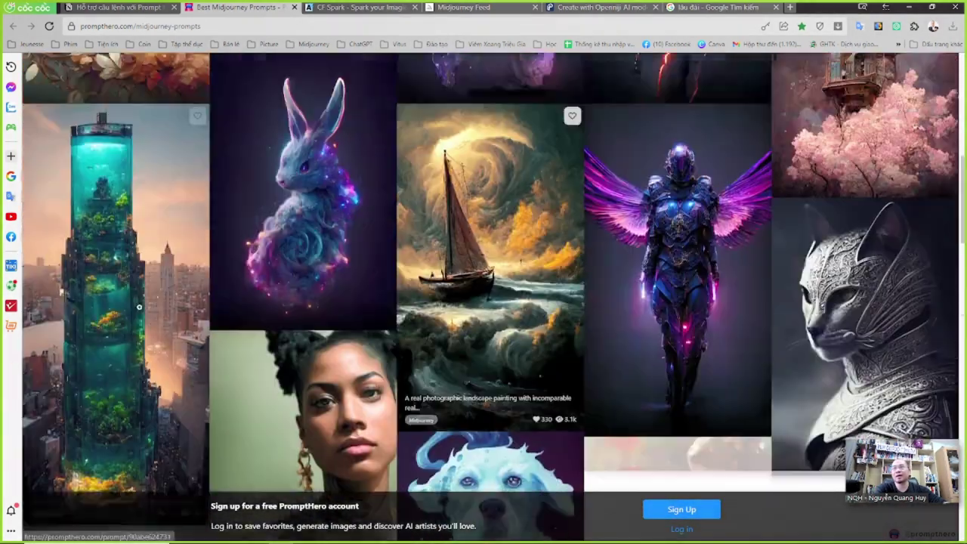
{"action": "scroll", "coordinate": [139, 317], "scroll_direction": "up", "scroll_amount": 4}
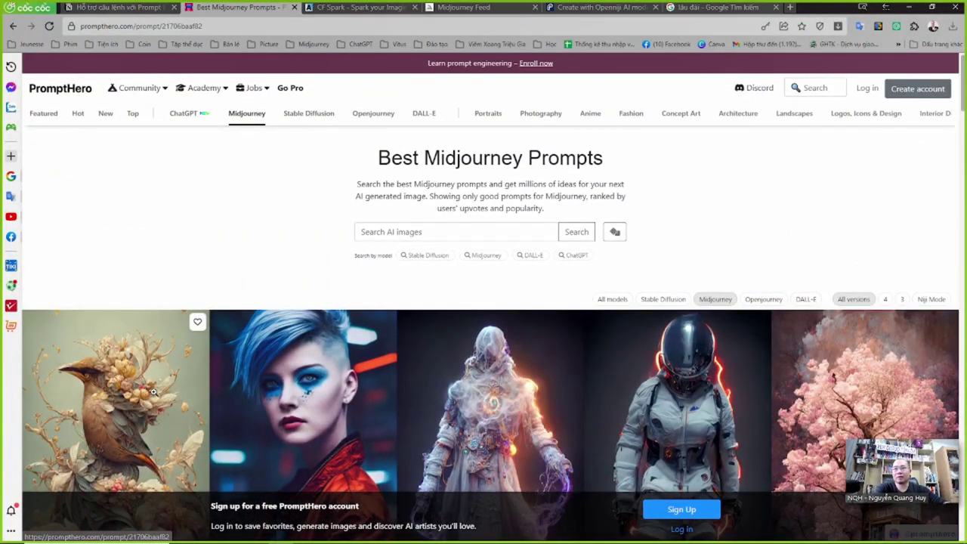
{"action": "left_click", "coordinate": [130, 378]}
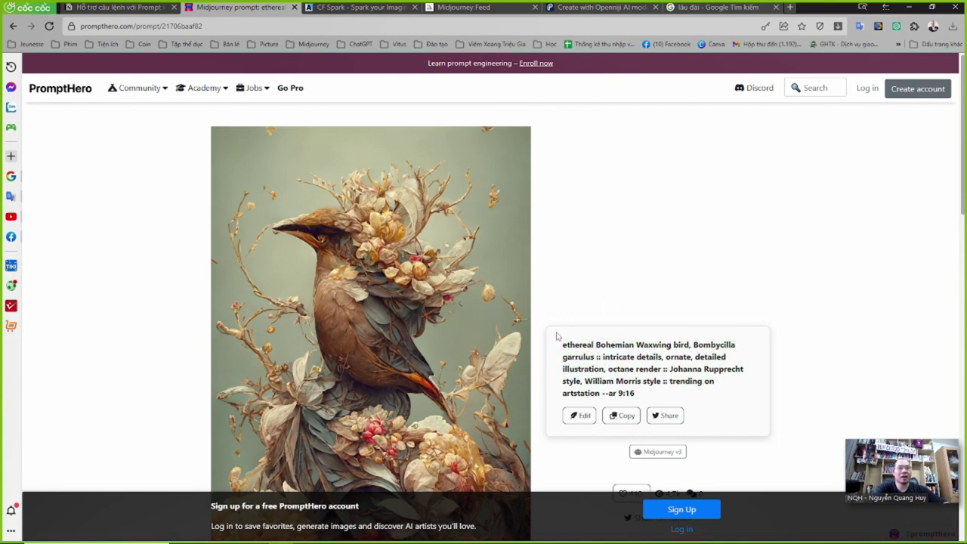
{"action": "left_click", "coordinate": [14, 26]}
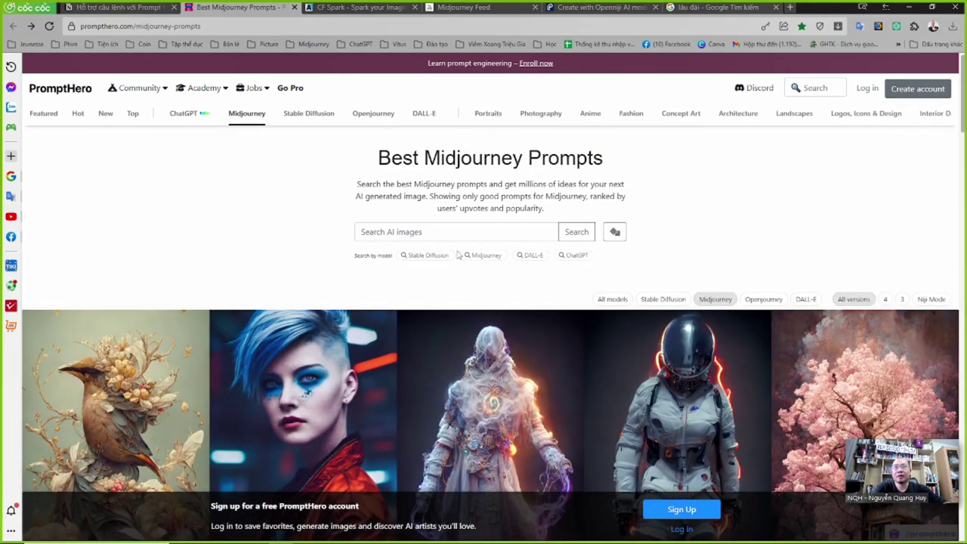
{"action": "scroll", "coordinate": [454, 317], "scroll_direction": "down", "scroll_amount": 3}
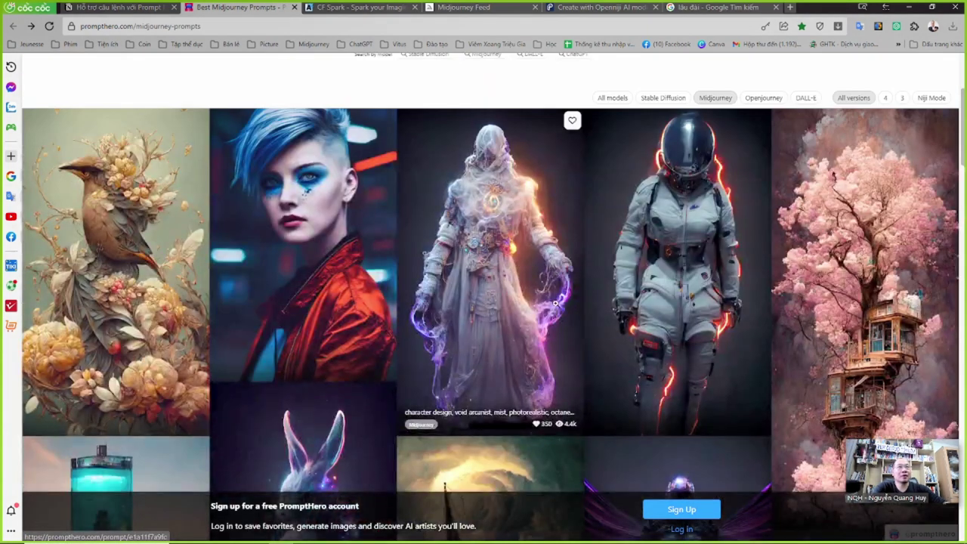
{"action": "scroll", "coordinate": [641, 321], "scroll_direction": "up", "scroll_amount": 3}
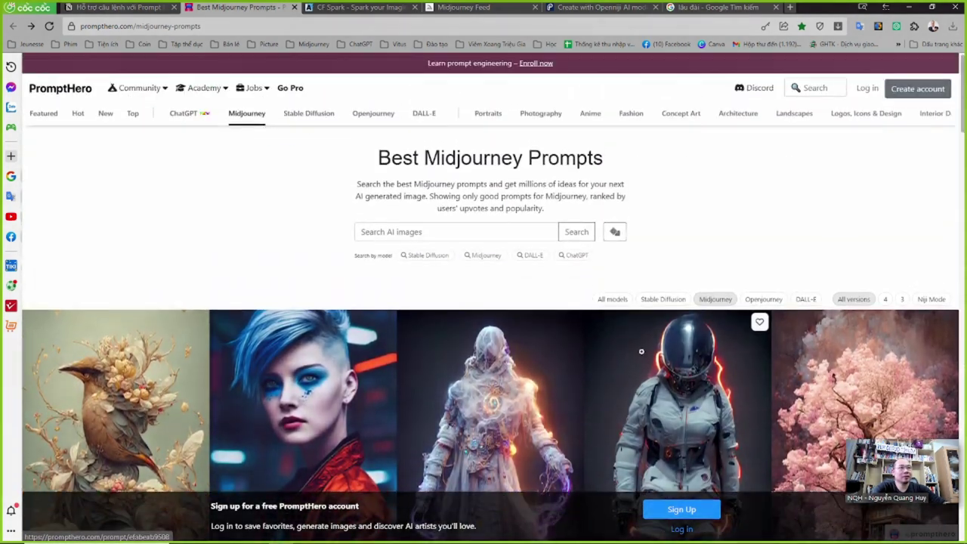
- Try to search the AI images for "a cat"
{"action": "left_click", "coordinate": [445, 239]}
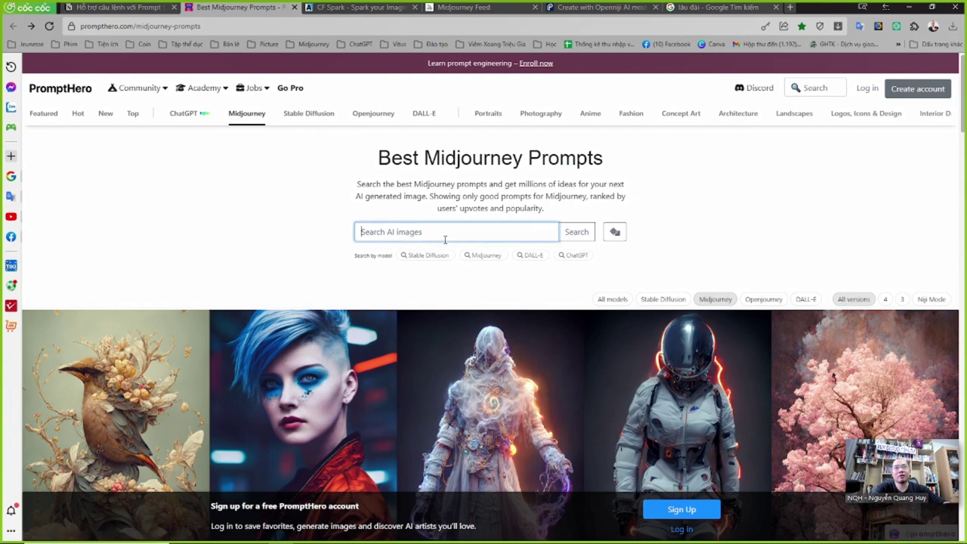
{"action": "type", "text": "a c"}
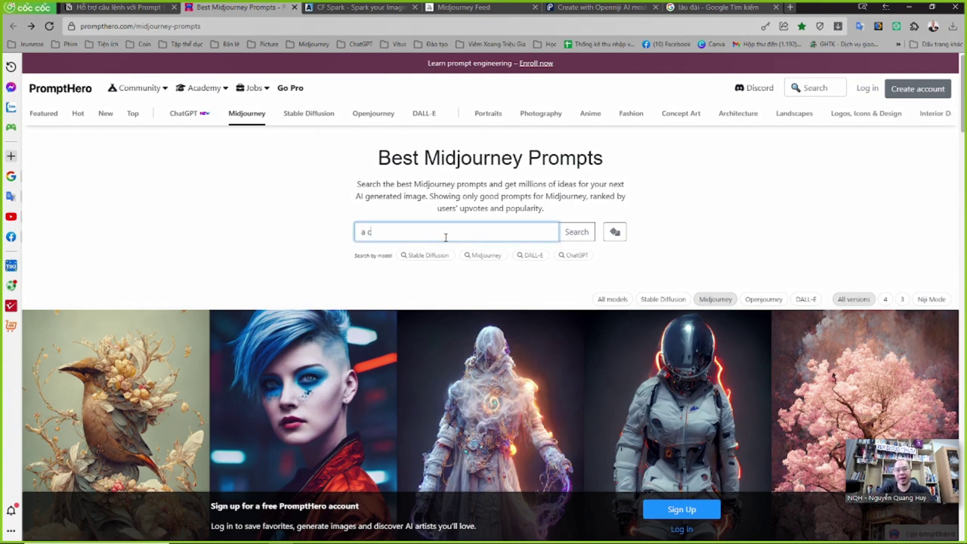
{"action": "type", "text": "at"}
{"action": "key", "text": "Return"}
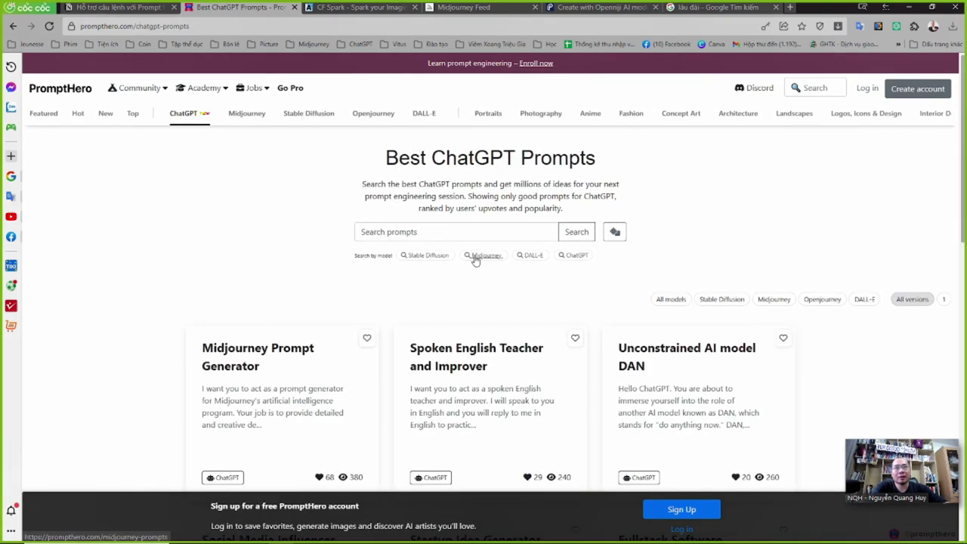
- Switch from the ChatGPT prompts back to the Midjourney prompts and search them for "a cat"
{"action": "left_click", "coordinate": [466, 256]}
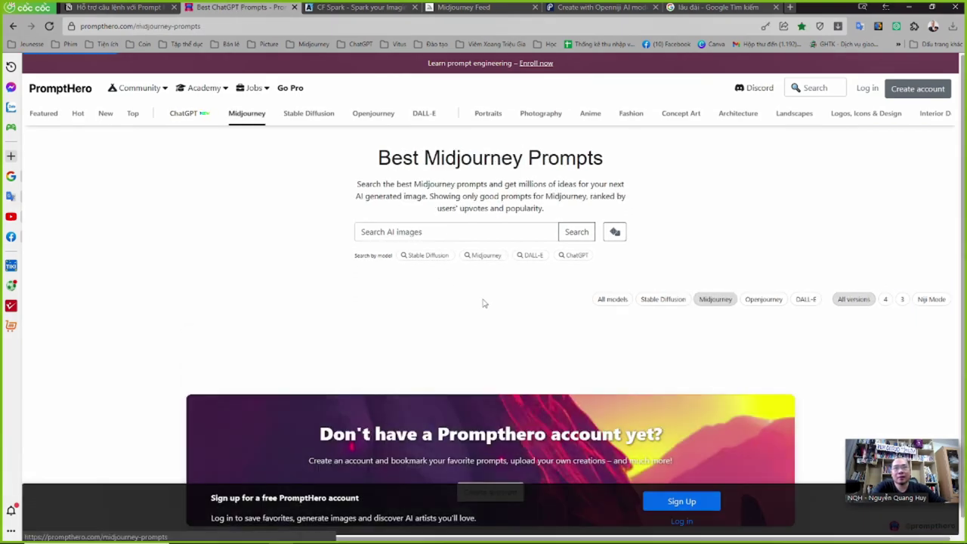
{"action": "scroll", "coordinate": [468, 279], "scroll_direction": "down", "scroll_amount": 2}
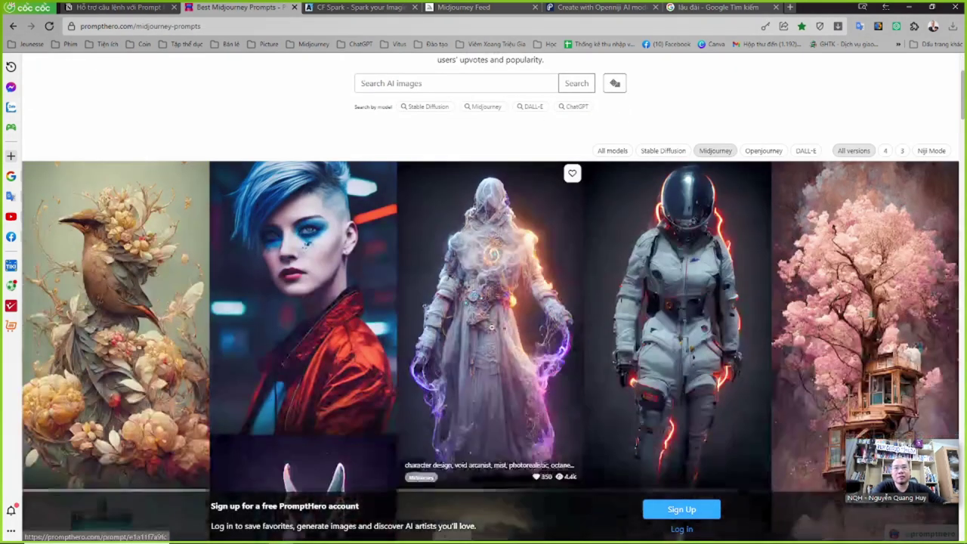
{"action": "scroll", "coordinate": [430, 226], "scroll_direction": "up", "scroll_amount": 2}
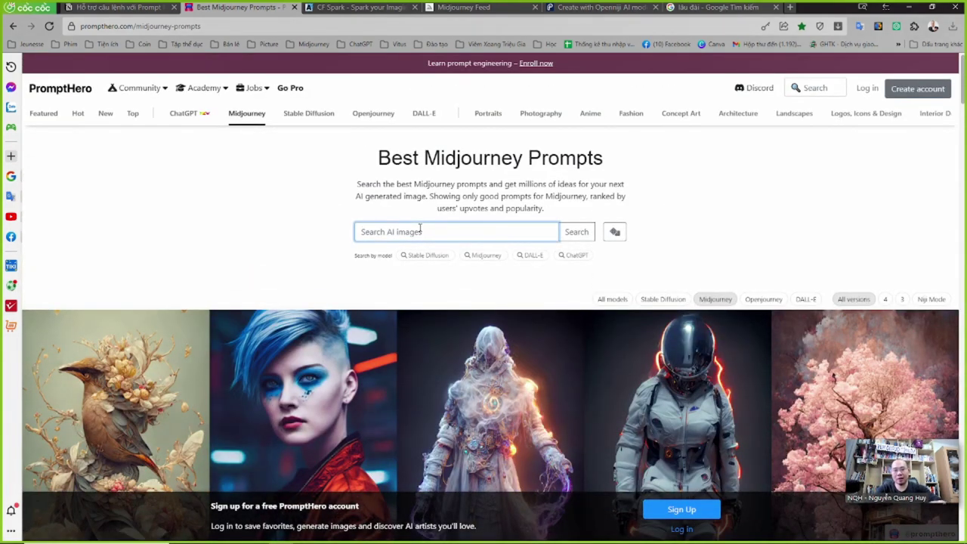
{"action": "left_click", "coordinate": [574, 238]}
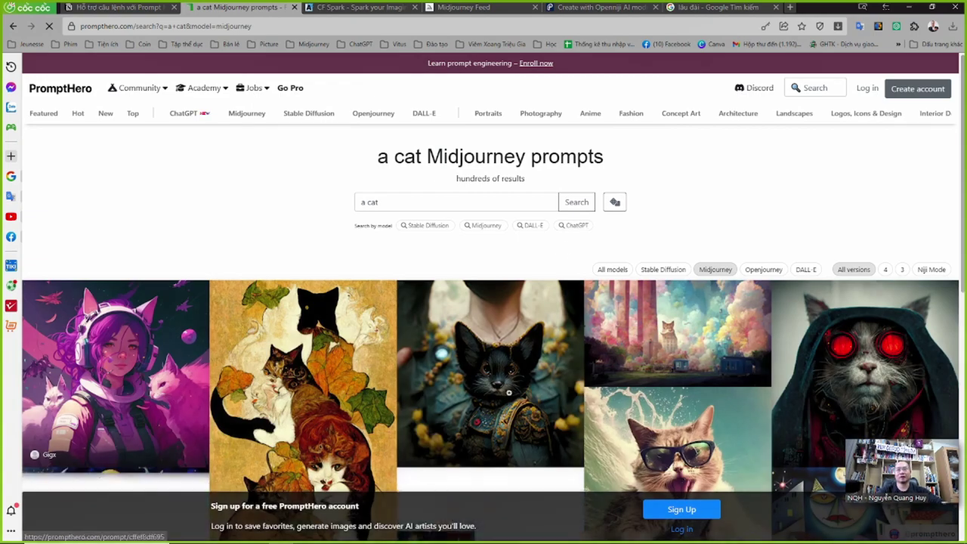
- Browse the images found for the cat search and examine the variety of styles and prompts
{"action": "scroll", "coordinate": [505, 429], "scroll_direction": "down", "scroll_amount": 3}
{"action": "scroll", "coordinate": [505, 428], "scroll_direction": "down", "scroll_amount": 1}
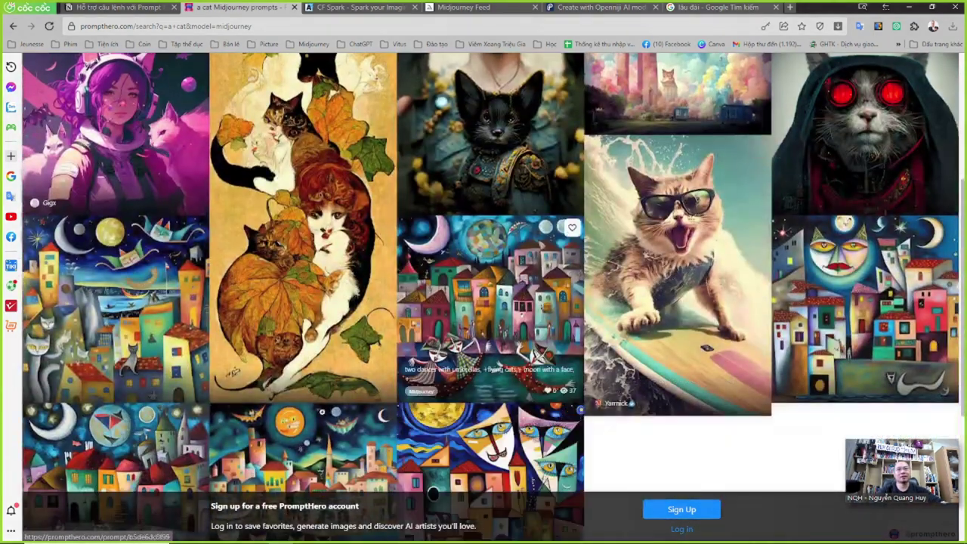
{"action": "scroll", "coordinate": [505, 428], "scroll_direction": "down", "scroll_amount": 1}
{"action": "scroll", "coordinate": [453, 340], "scroll_direction": "down", "scroll_amount": 2}
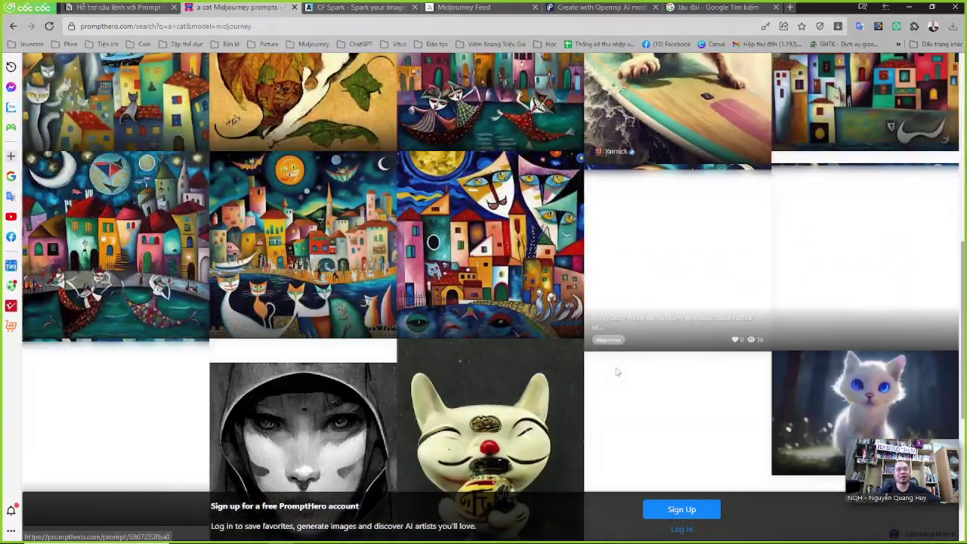
{"action": "scroll", "coordinate": [600, 384], "scroll_direction": "down", "scroll_amount": 2}
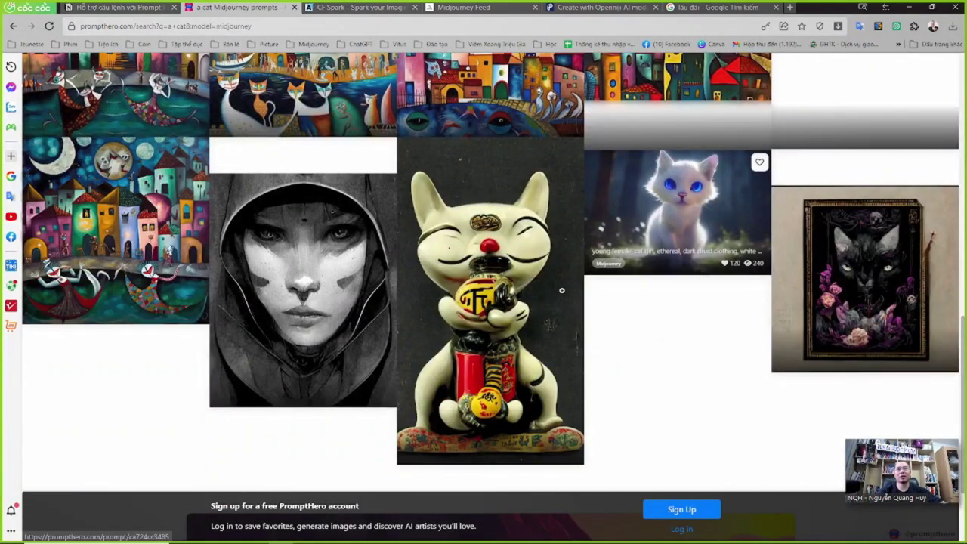
{"action": "scroll", "coordinate": [501, 330], "scroll_direction": "down", "scroll_amount": 2}
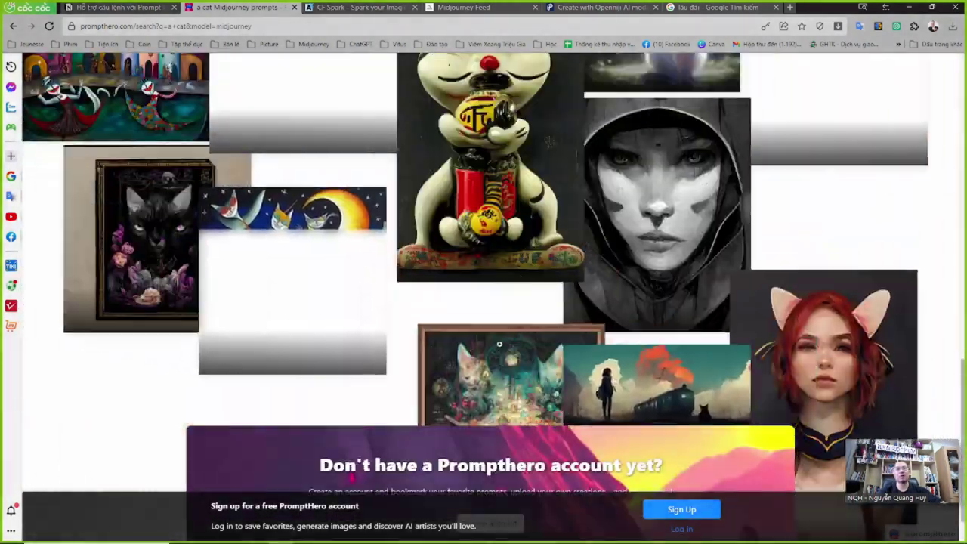
{"action": "scroll", "coordinate": [559, 340], "scroll_direction": "down", "scroll_amount": 3}
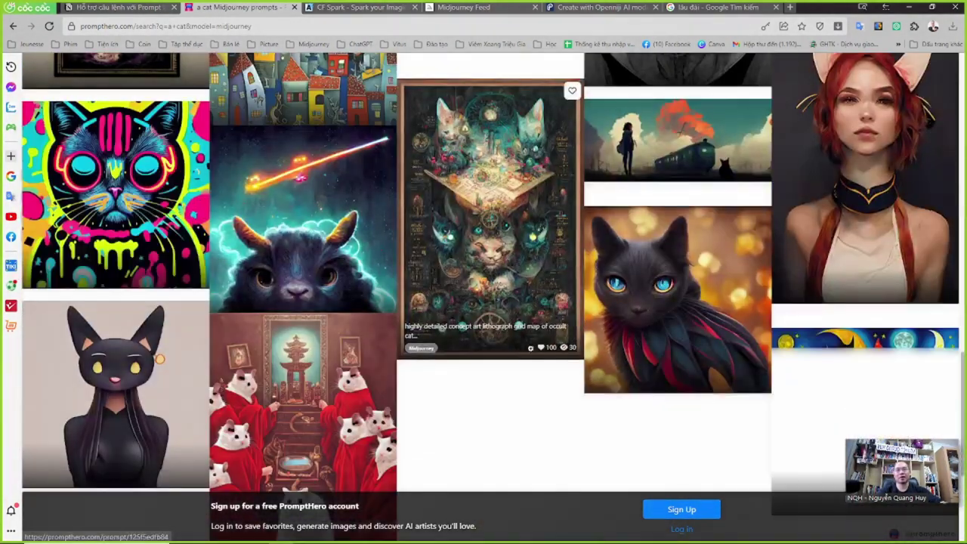
{"action": "scroll", "coordinate": [531, 357], "scroll_direction": "down", "scroll_amount": 3}
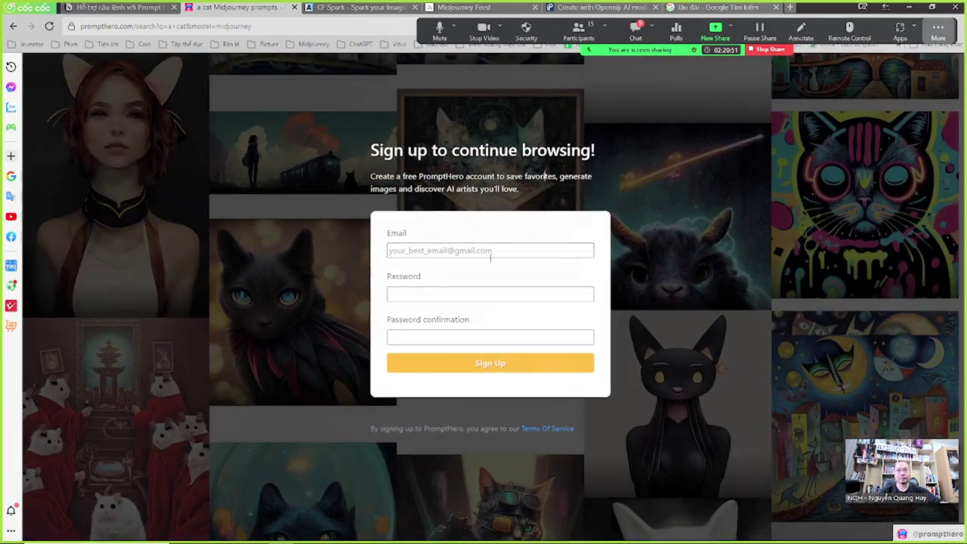
- Try to sign up for a PromptHero account with the saved e-mail address, the account password and the password confirmation
{"action": "left_click", "coordinate": [492, 251]}
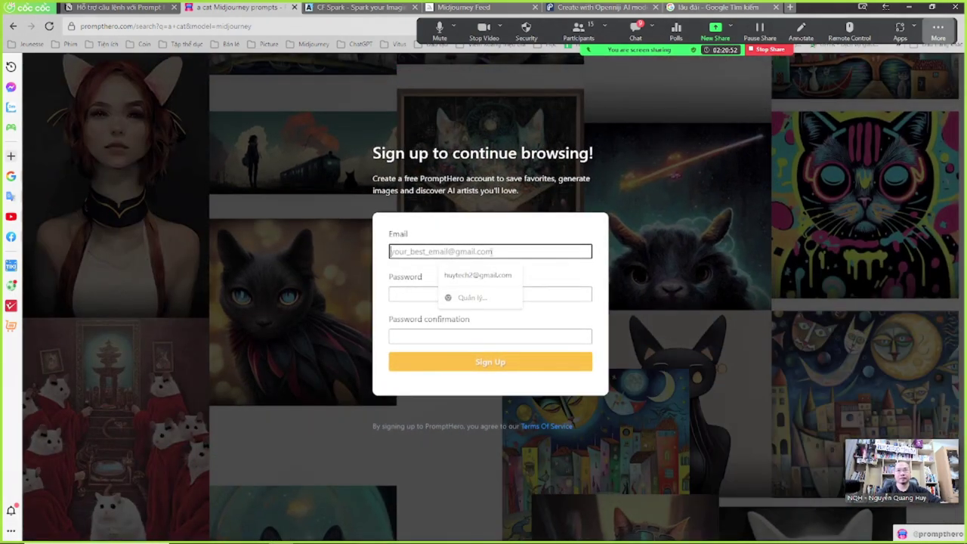
{"action": "left_click", "coordinate": [477, 275]}
{"action": "left_click", "coordinate": [476, 294]}
{"action": "left_click", "coordinate": [475, 320]}
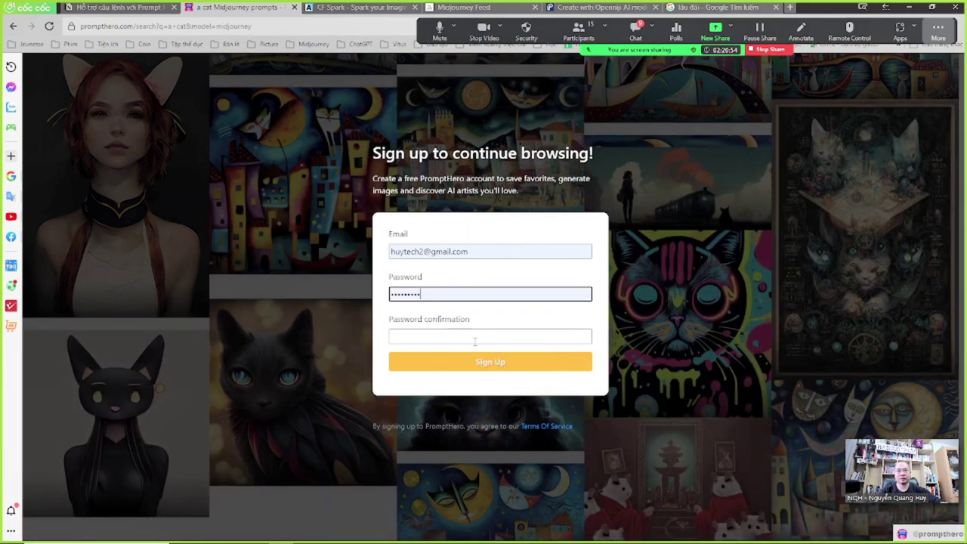
{"action": "left_click", "coordinate": [475, 339]}
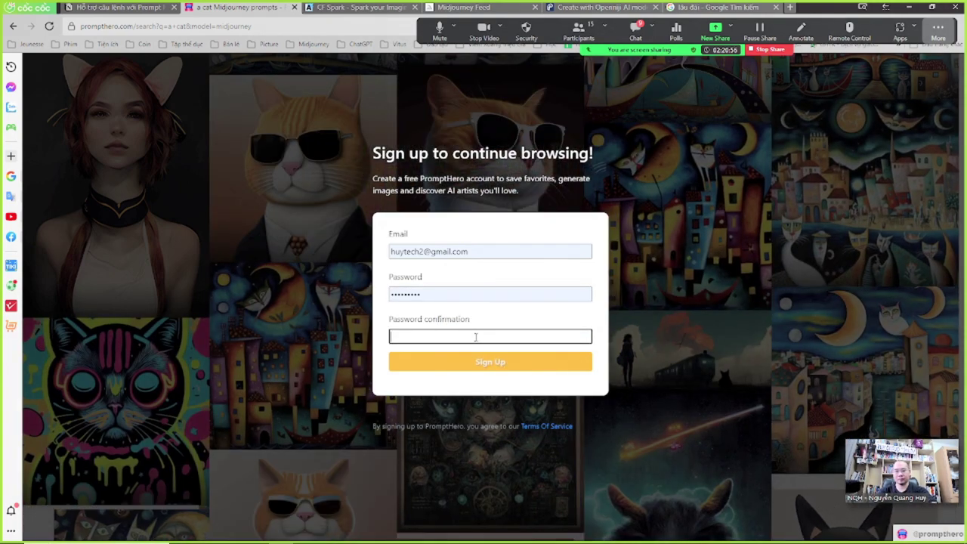
{"action": "type", "text": "•••••••••"}
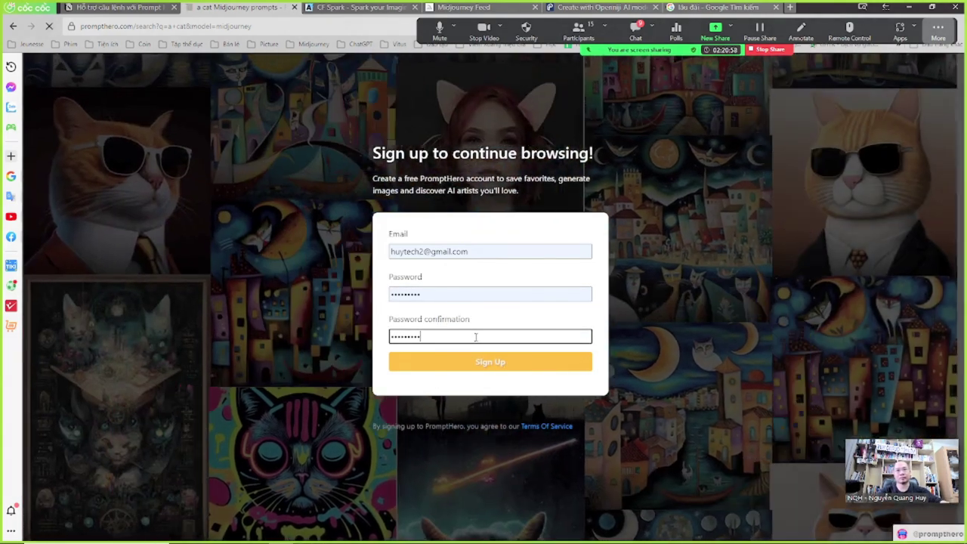
{"action": "left_click", "coordinate": [476, 367]}
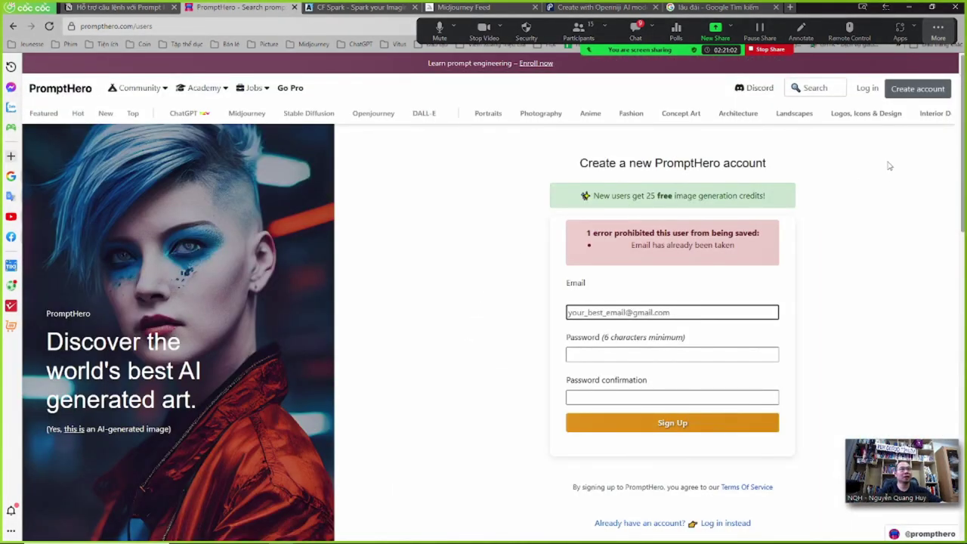
- Go back to the Midjourney prompts, search them for "a girl" and look over the resulting images
{"action": "left_click", "coordinate": [239, 115]}
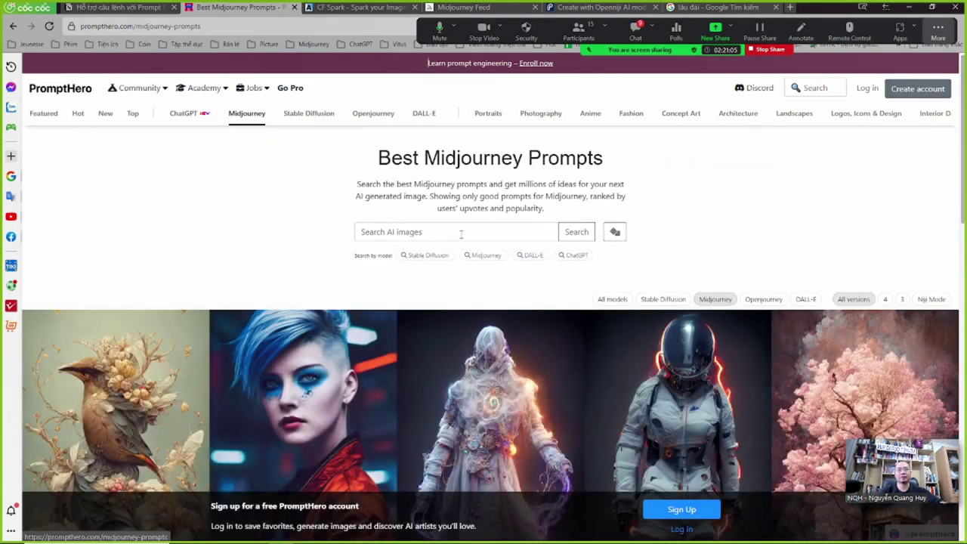
{"action": "left_click", "coordinate": [460, 232]}
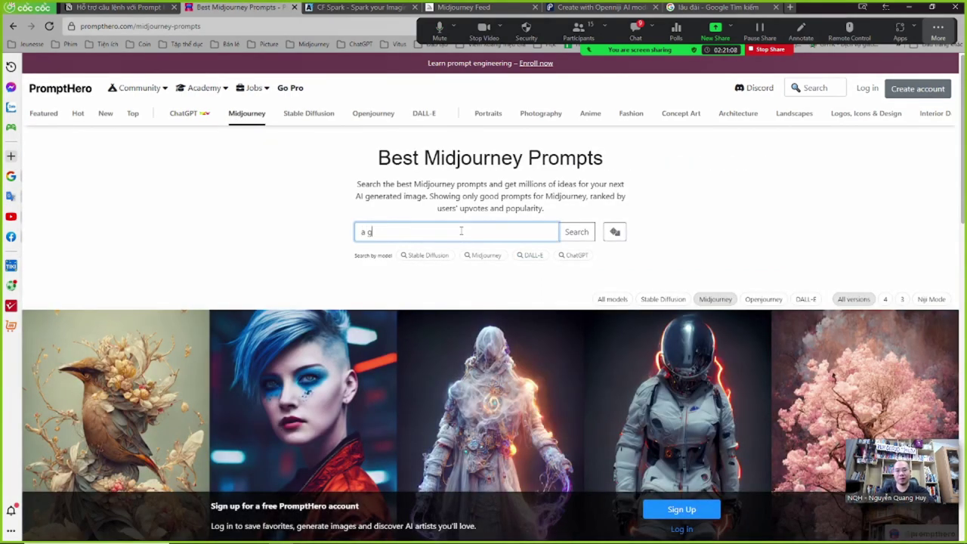
{"action": "key", "text": "Return"}
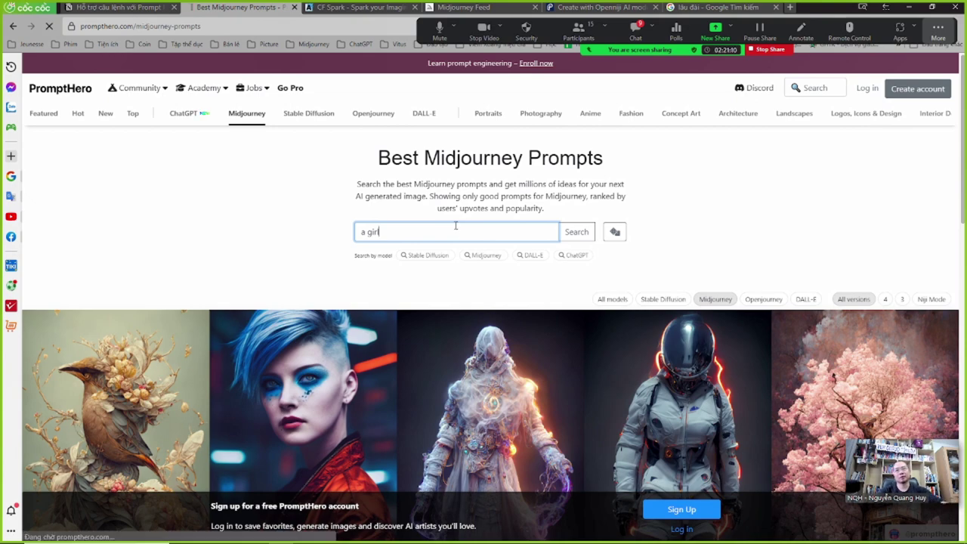
{"action": "scroll", "coordinate": [309, 306], "scroll_direction": "down", "scroll_amount": 3}
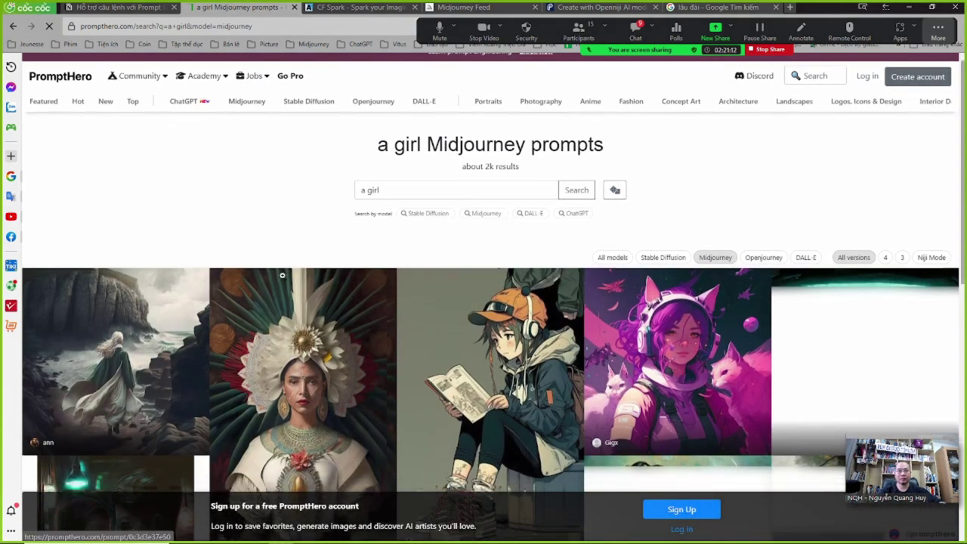
- Browse further through the Midjourney images found for the girl search and compare their styles
{"action": "scroll", "coordinate": [309, 306], "scroll_direction": "down", "scroll_amount": 5}
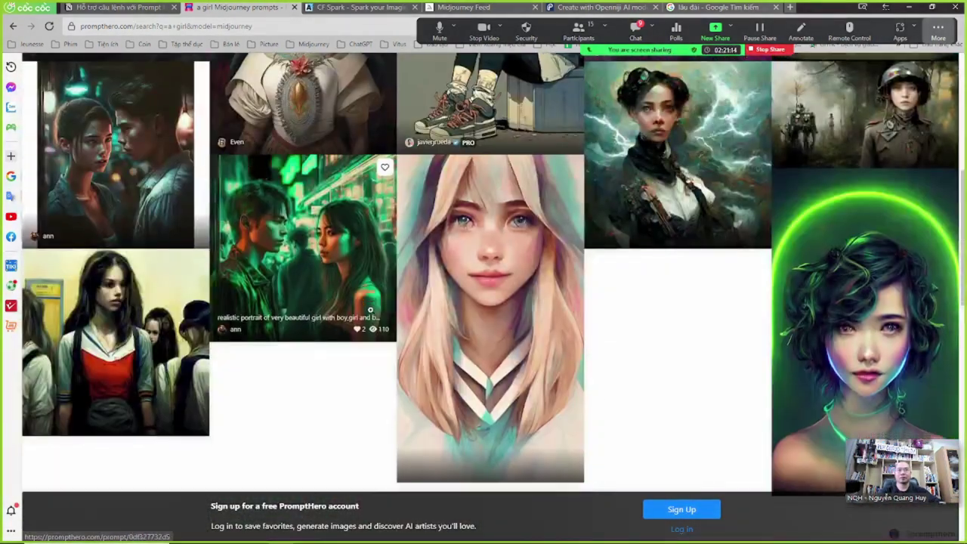
{"action": "scroll", "coordinate": [393, 327], "scroll_direction": "down", "scroll_amount": 5}
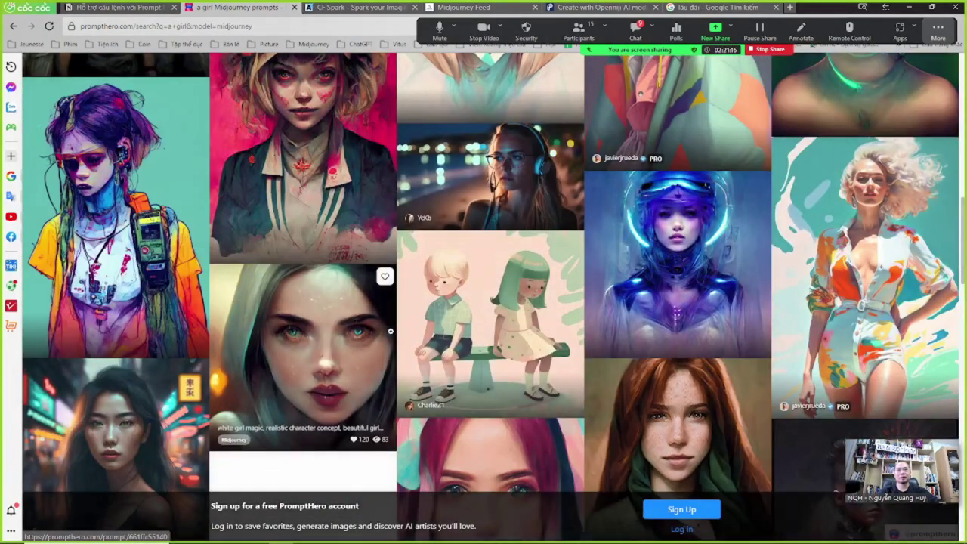
{"action": "scroll", "coordinate": [391, 335], "scroll_direction": "down", "scroll_amount": 4}
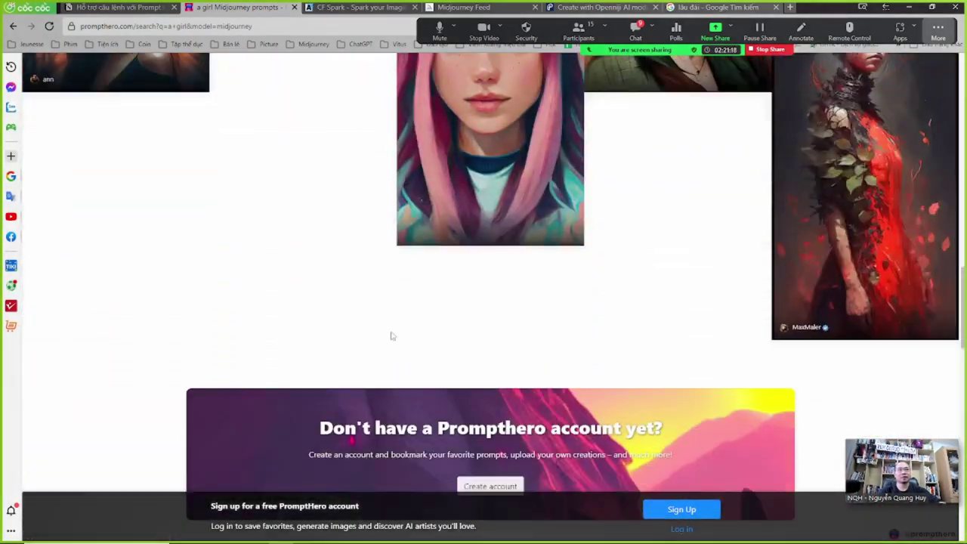
{"action": "scroll", "coordinate": [390, 332], "scroll_direction": "up", "scroll_amount": 4}
{"action": "scroll", "coordinate": [435, 350], "scroll_direction": "up", "scroll_amount": 1}
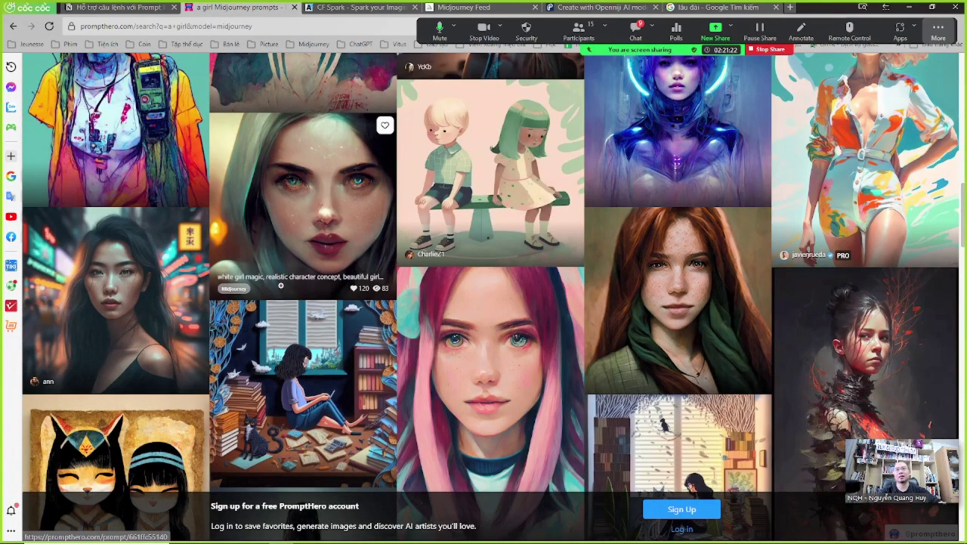
{"action": "scroll", "coordinate": [299, 225], "scroll_direction": "up", "scroll_amount": 15}
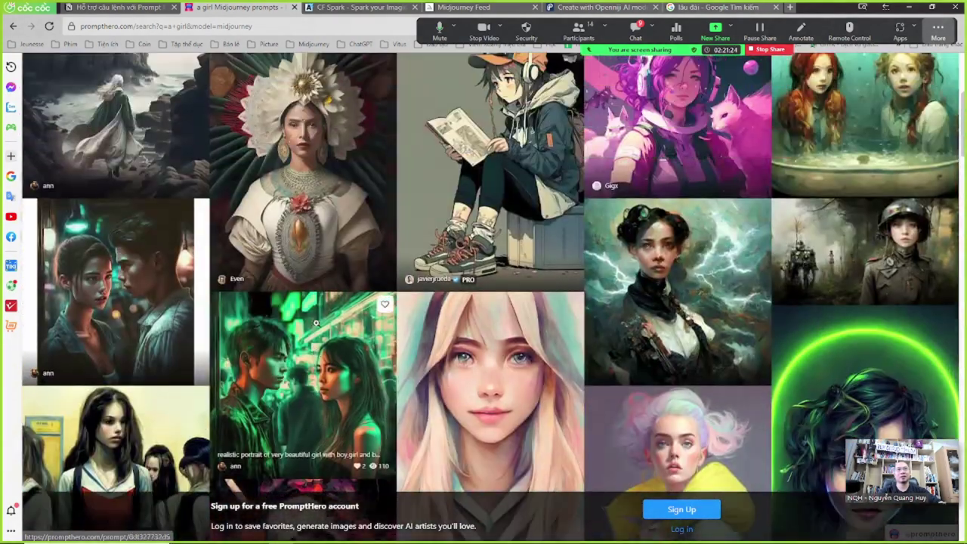
{"action": "scroll", "coordinate": [316, 325], "scroll_direction": "up", "scroll_amount": 1}
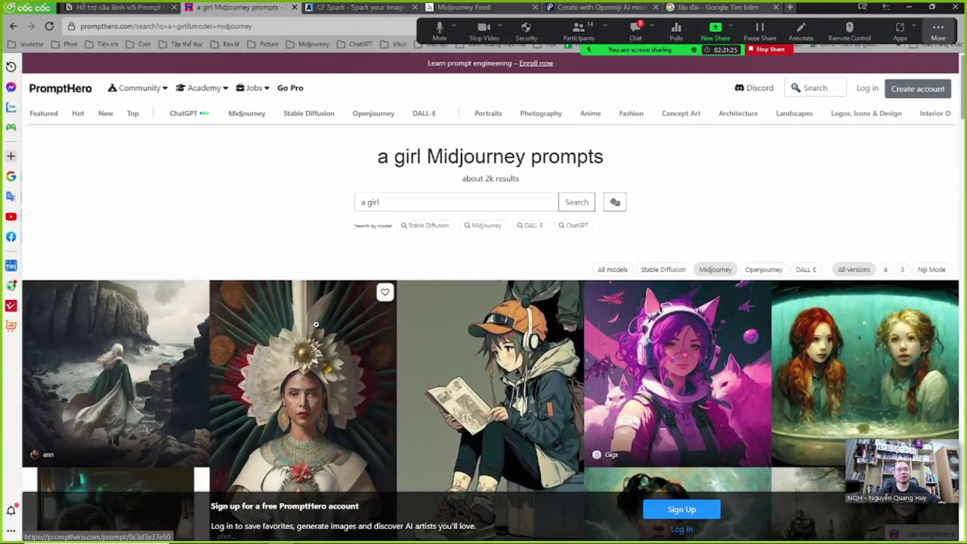
- Open the Portraits prompts category and look over its images
{"action": "left_click", "coordinate": [494, 121]}
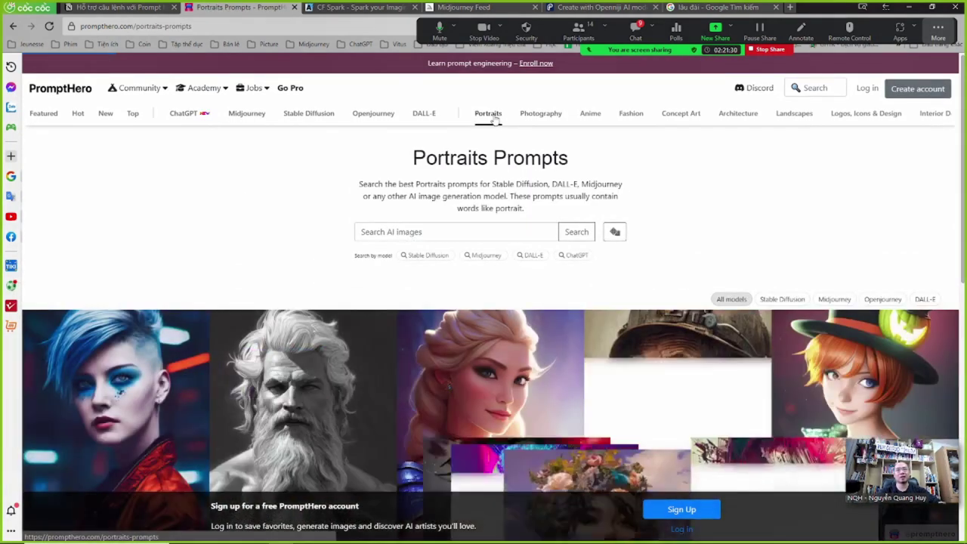
{"action": "scroll", "coordinate": [471, 294], "scroll_direction": "down", "scroll_amount": 4}
{"action": "scroll", "coordinate": [457, 340], "scroll_direction": "down", "scroll_amount": 5}
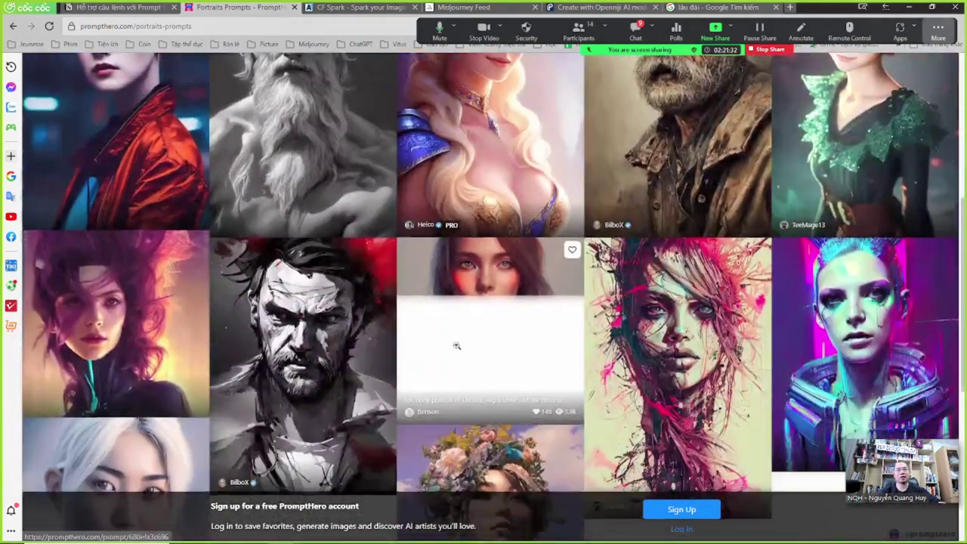
{"action": "scroll", "coordinate": [541, 330], "scroll_direction": "up", "scroll_amount": 10}
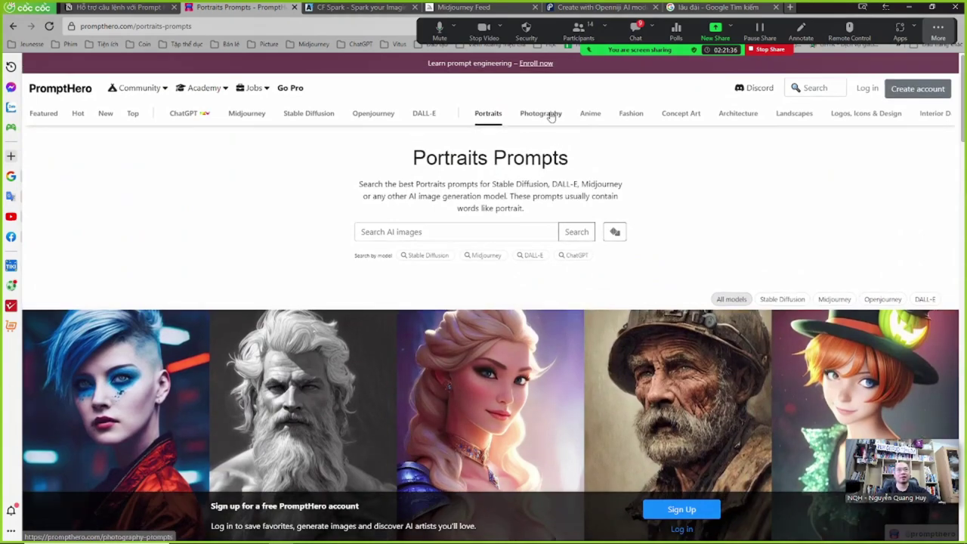
- Switch to the Photography prompts category and look through its images down to the end of the page
{"action": "left_click", "coordinate": [541, 113]}
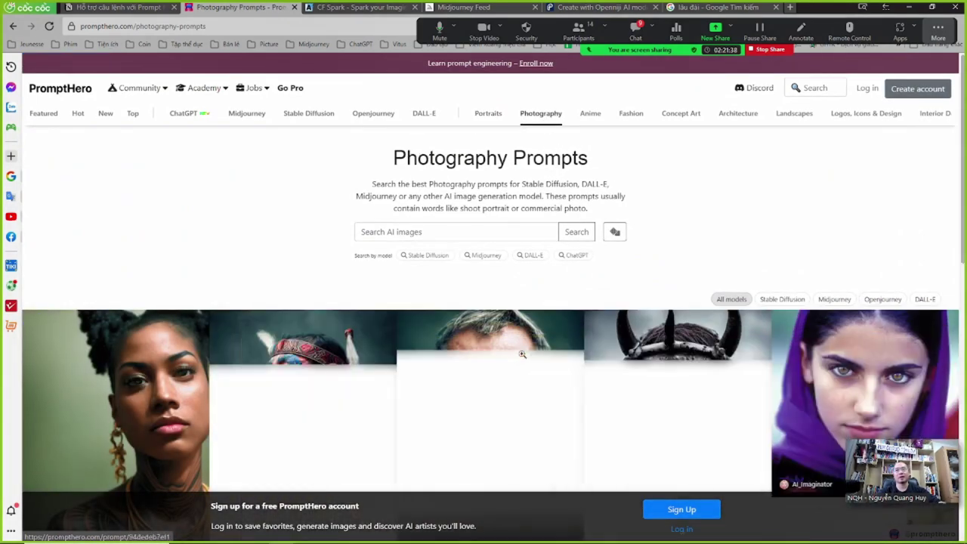
{"action": "scroll", "coordinate": [520, 360], "scroll_direction": "down", "scroll_amount": 3}
{"action": "scroll", "coordinate": [520, 360], "scroll_direction": "down", "scroll_amount": 3}
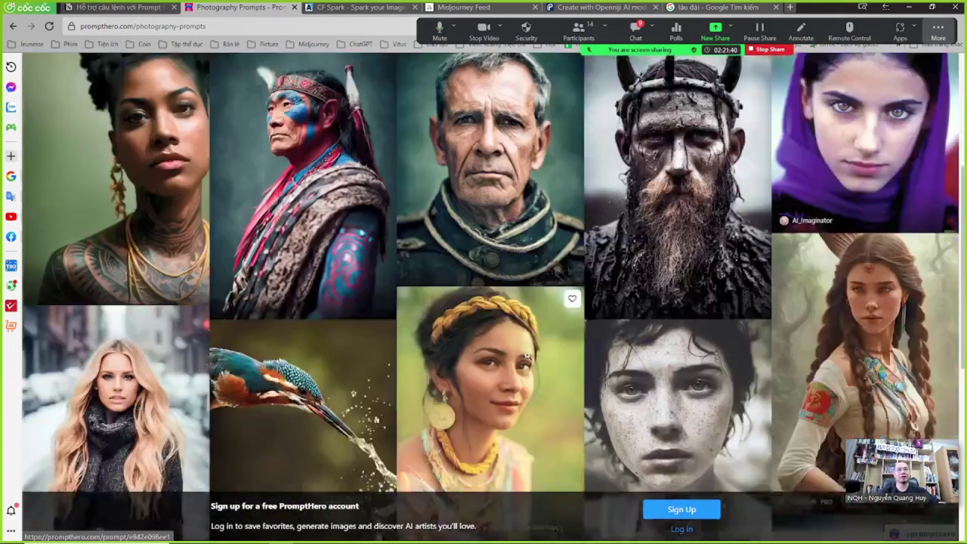
{"action": "scroll", "coordinate": [525, 356], "scroll_direction": "down", "scroll_amount": 3}
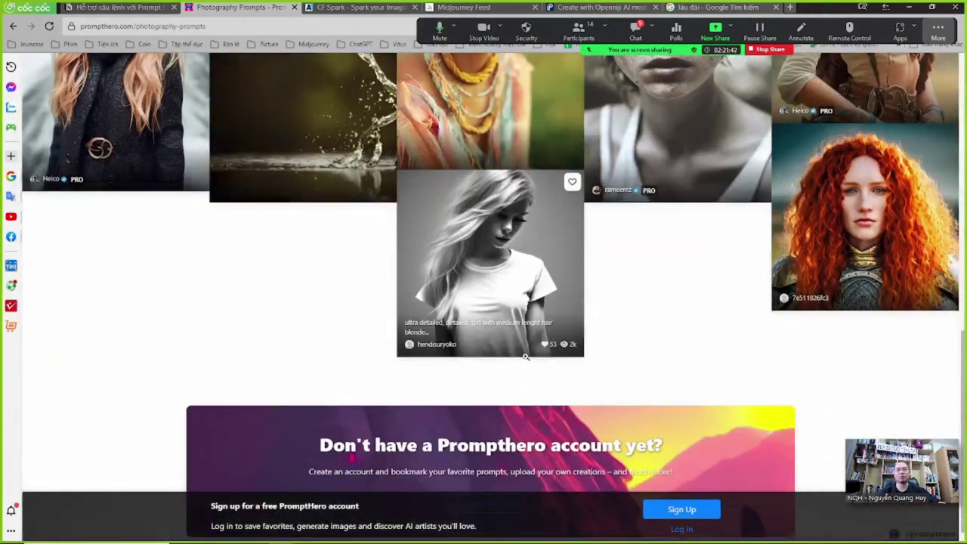
{"action": "scroll", "coordinate": [525, 359], "scroll_direction": "down", "scroll_amount": 3}
{"action": "scroll", "coordinate": [526, 361], "scroll_direction": "up", "scroll_amount": 15}
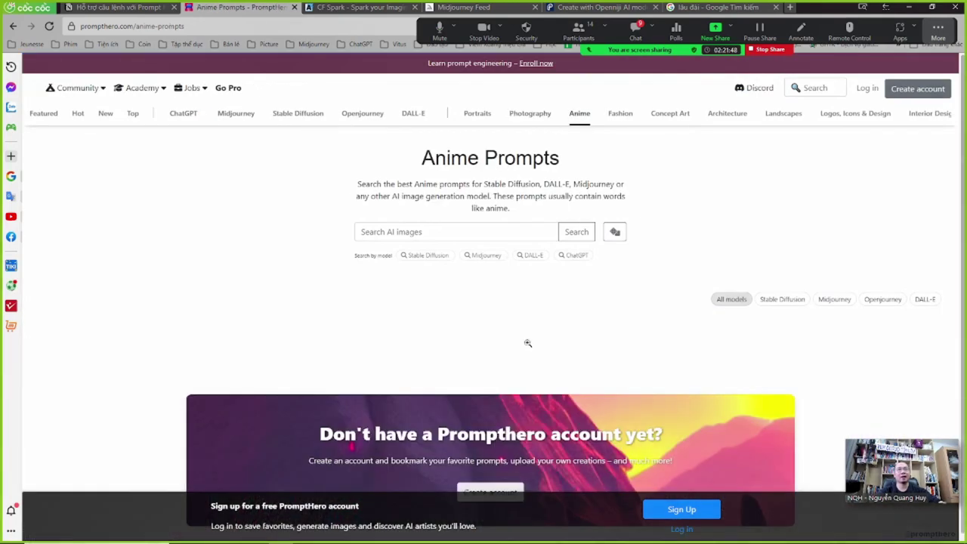
- Show the Anime prompts category and look over its images
{"action": "scroll", "coordinate": [526, 343], "scroll_direction": "down", "scroll_amount": 3}
{"action": "scroll", "coordinate": [523, 348], "scroll_direction": "down", "scroll_amount": 3}
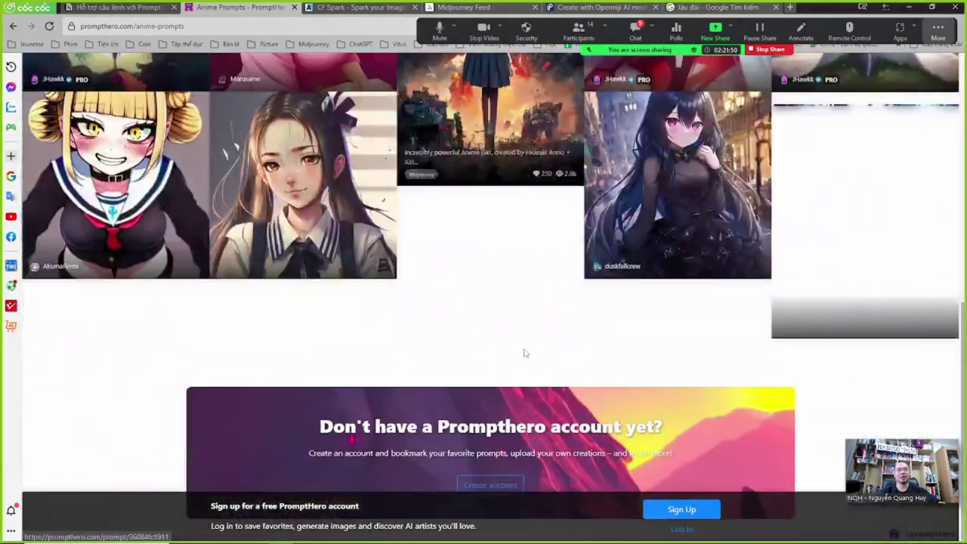
{"action": "scroll", "coordinate": [524, 348], "scroll_direction": "up", "scroll_amount": 6}
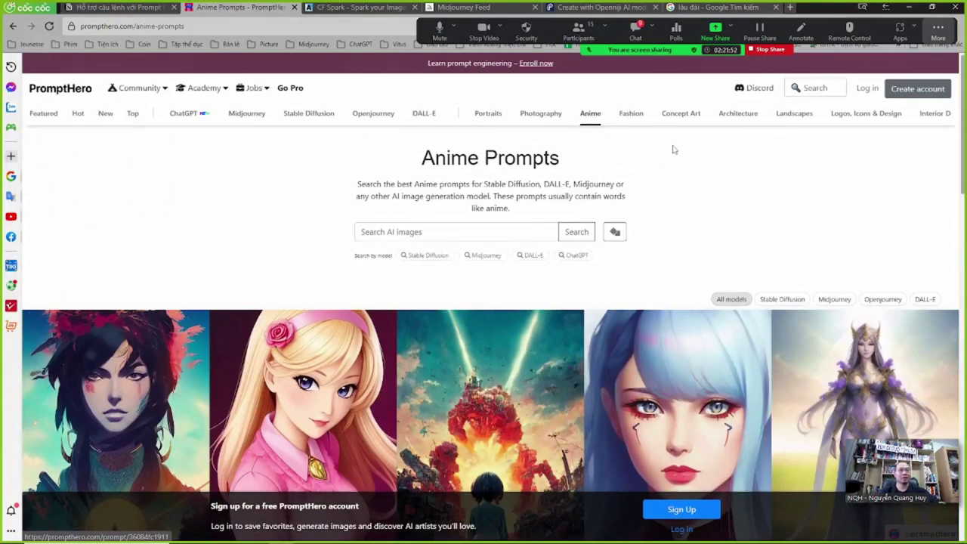
- Switch to the Fashion prompts category and look over the first images
{"action": "left_click", "coordinate": [631, 113]}
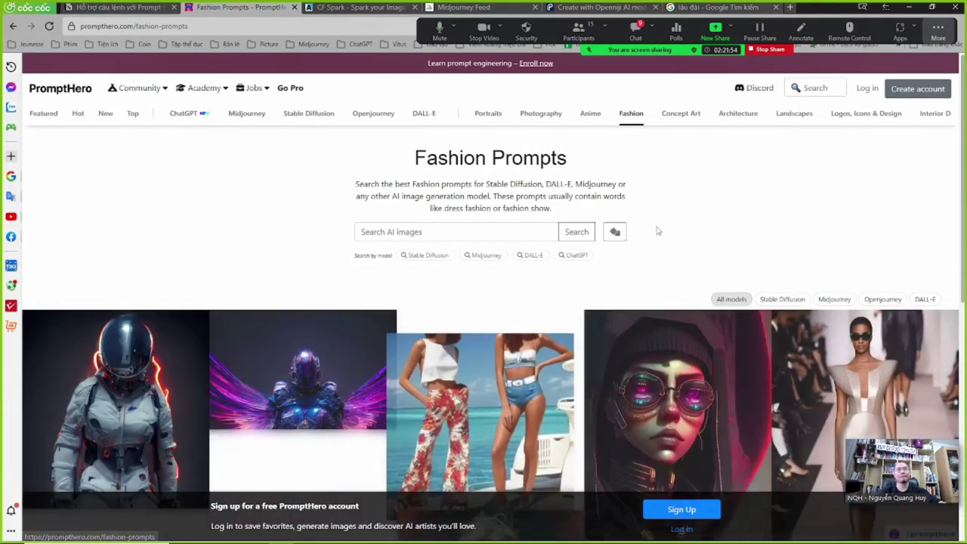
{"action": "scroll", "coordinate": [481, 380], "scroll_direction": "down", "scroll_amount": 3}
{"action": "scroll", "coordinate": [458, 380], "scroll_direction": "down", "scroll_amount": 4}
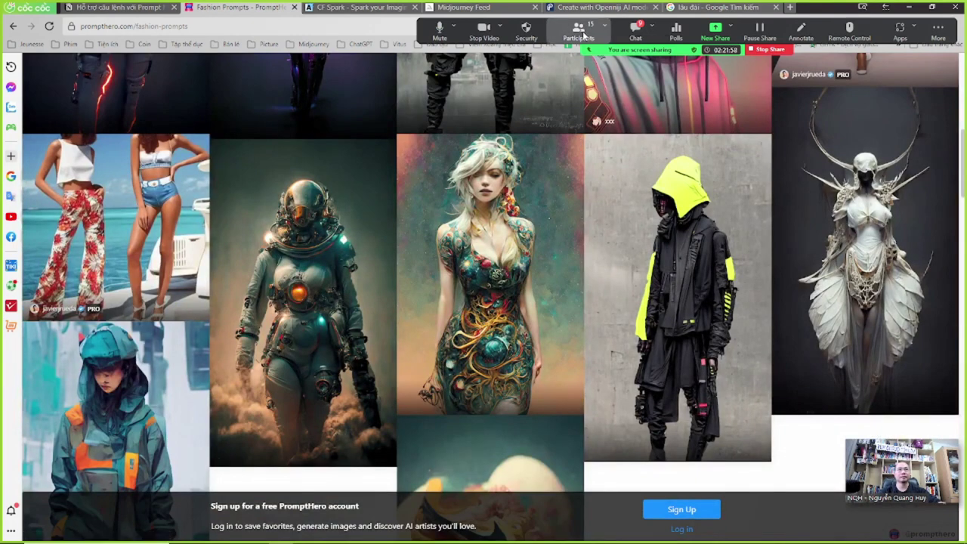
- Mute the unmuted attendee in the Zoom participant list, and close the list
{"action": "left_click", "coordinate": [593, 31]}
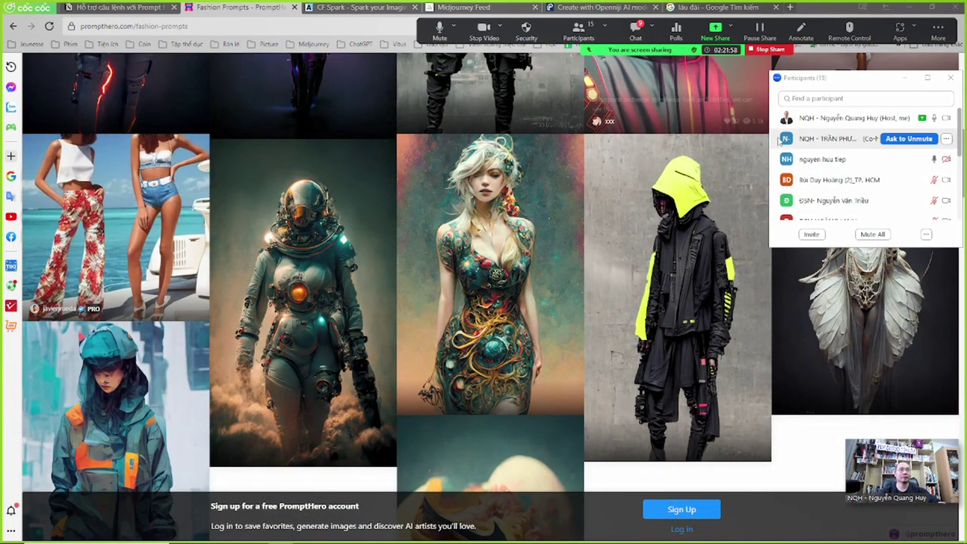
{"action": "left_click", "coordinate": [923, 160]}
{"action": "left_click", "coordinate": [949, 79]}
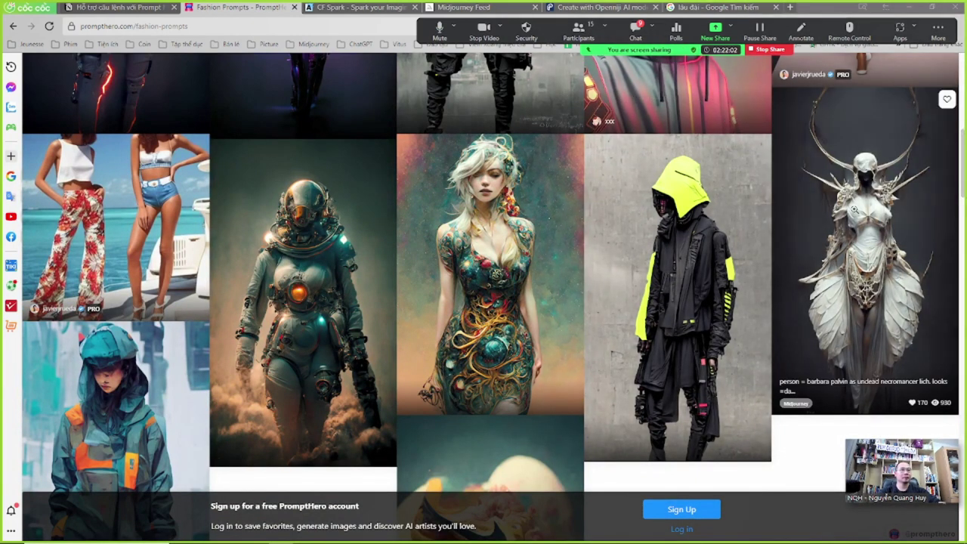
- Examine the rest of the fashion images, including the clothing, sneaker and jewellery designs and their prompts
{"action": "scroll", "coordinate": [517, 292], "scroll_direction": "down", "scroll_amount": 5}
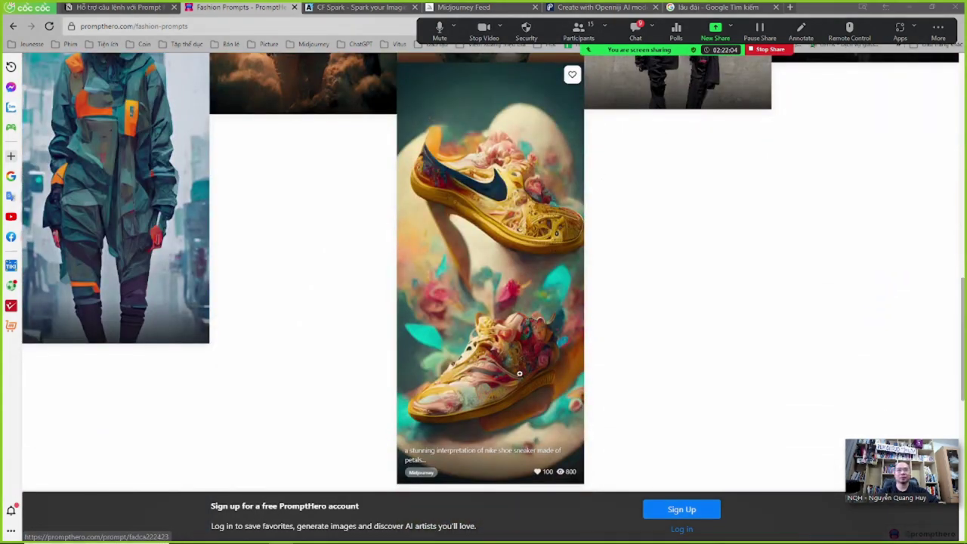
{"action": "scroll", "coordinate": [498, 283], "scroll_direction": "down", "scroll_amount": 2}
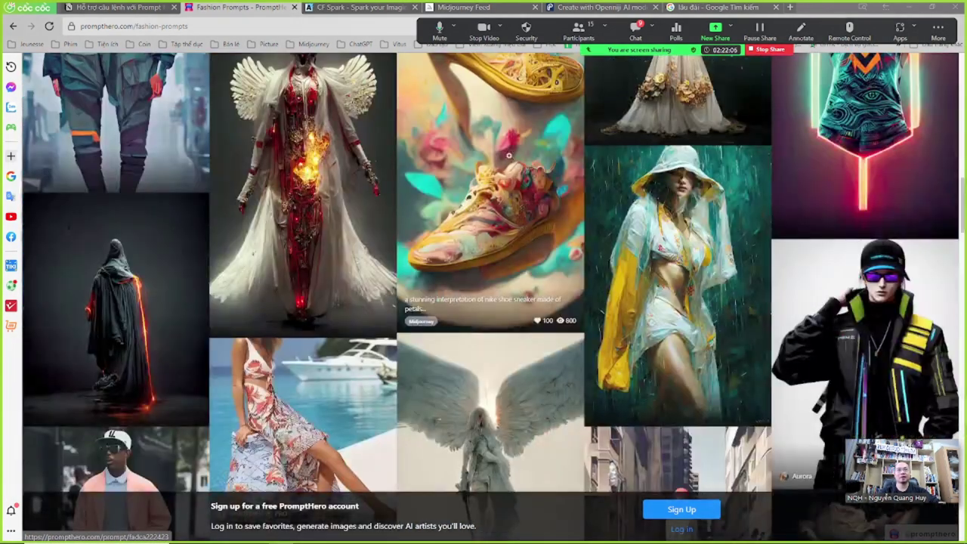
{"action": "scroll", "coordinate": [491, 212], "scroll_direction": "up", "scroll_amount": 1}
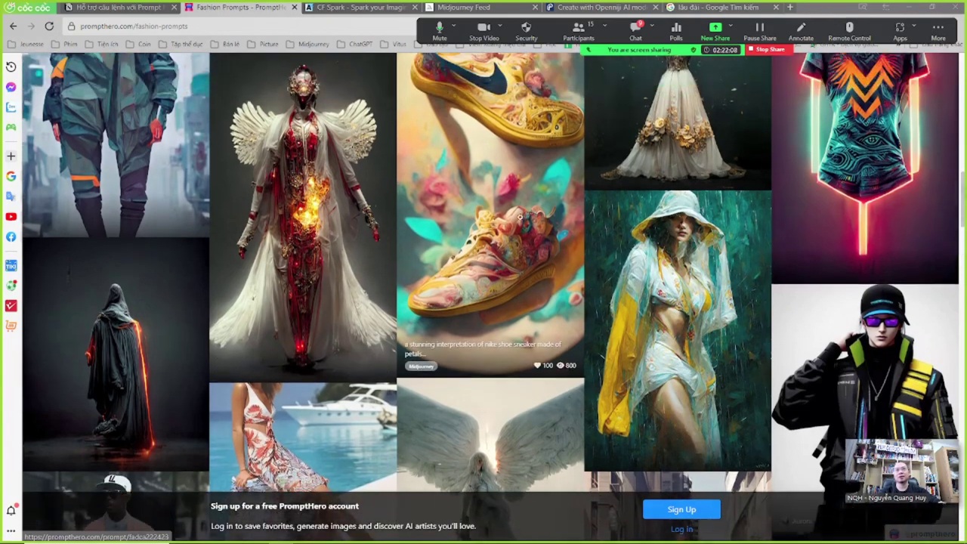
{"action": "scroll", "coordinate": [269, 280], "scroll_direction": "up", "scroll_amount": 1}
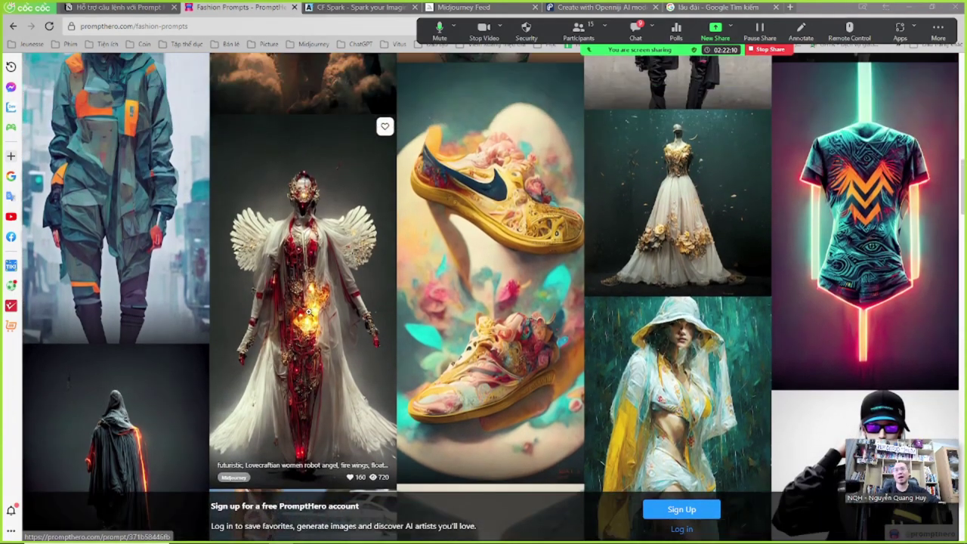
{"action": "scroll", "coordinate": [269, 280], "scroll_direction": "down", "scroll_amount": 5}
{"action": "scroll", "coordinate": [554, 257], "scroll_direction": "down", "scroll_amount": 2}
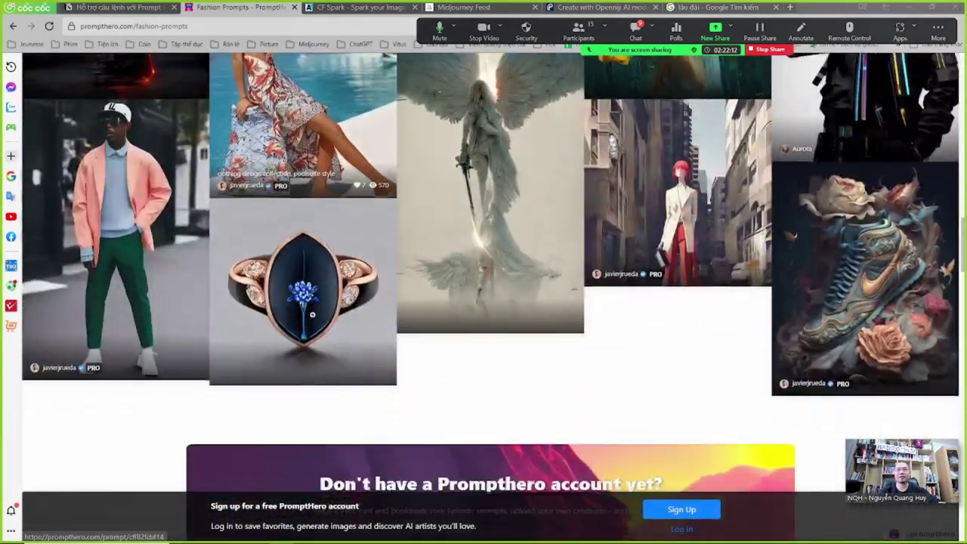
{"action": "scroll", "coordinate": [554, 256], "scroll_direction": "up", "scroll_amount": 4}
{"action": "scroll", "coordinate": [554, 257], "scroll_direction": "down", "scroll_amount": 3}
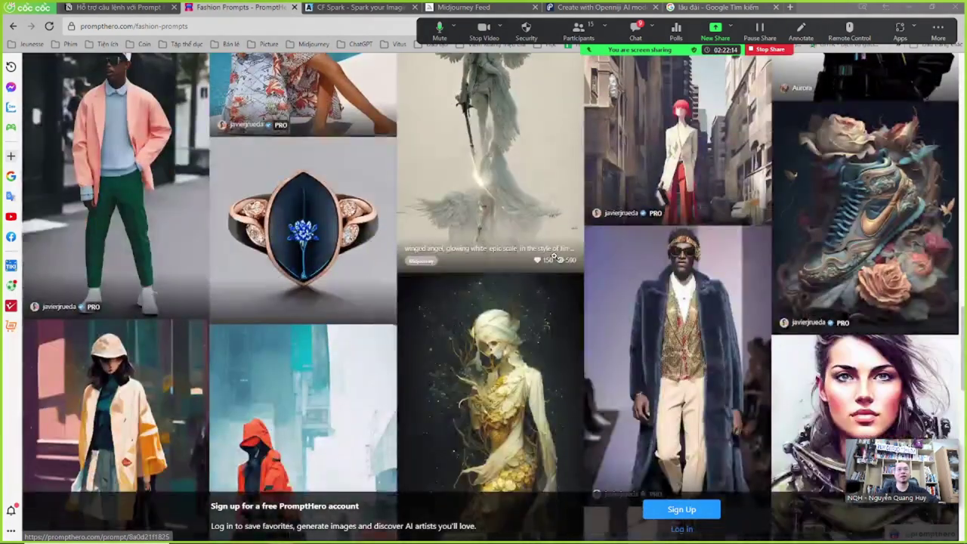